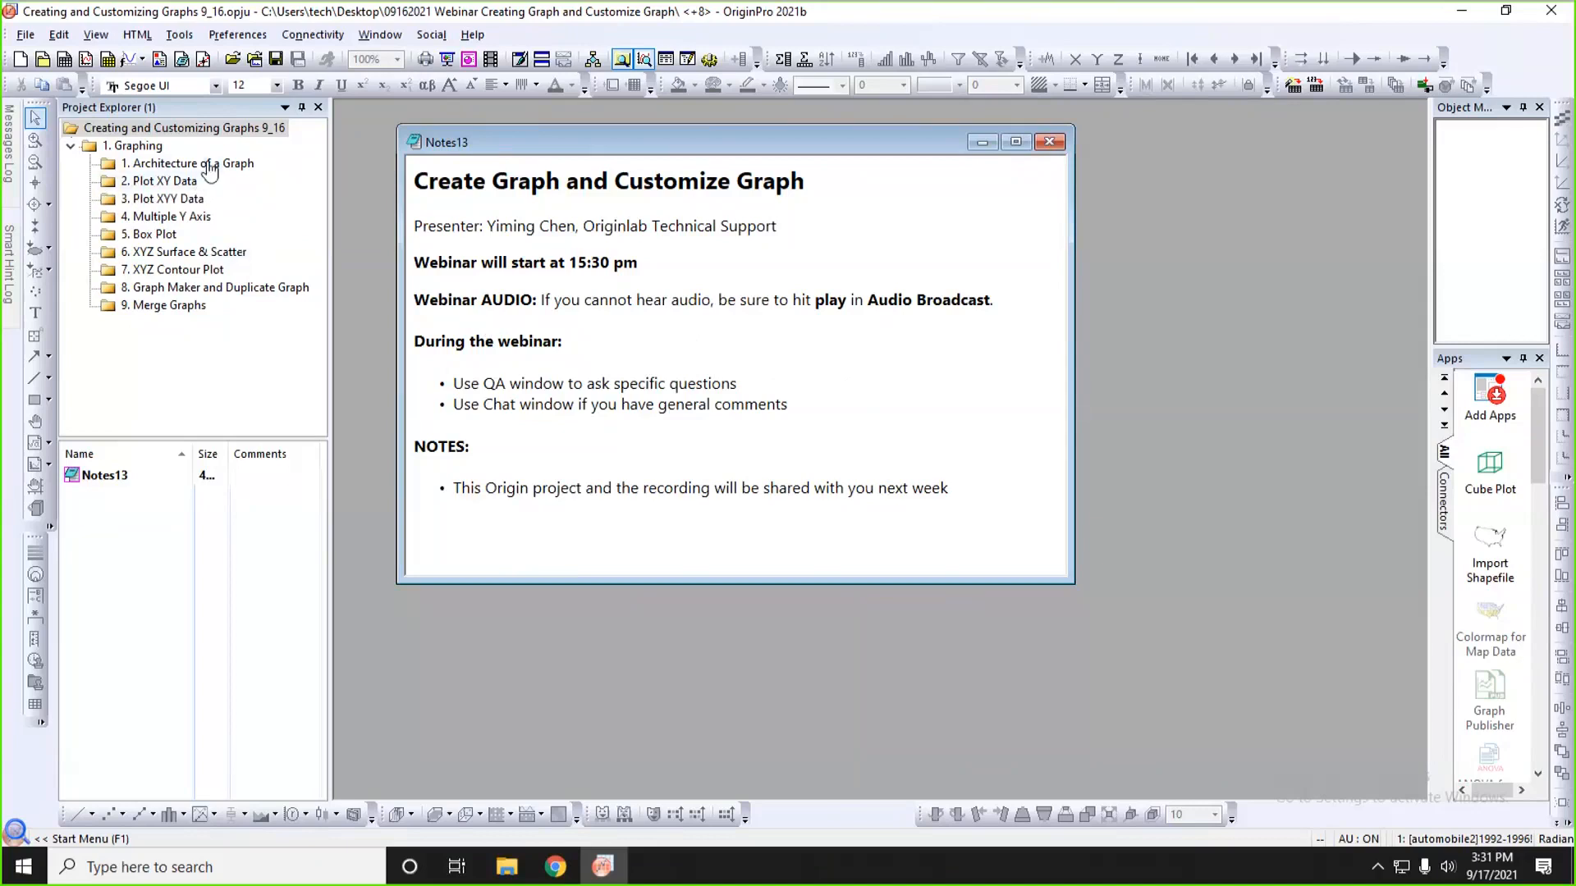
# - Open the "1. Architecture of a Graph" project folder, then resize and reposition the Graph3AA window beside the notes
pyautogui.click(210, 162)
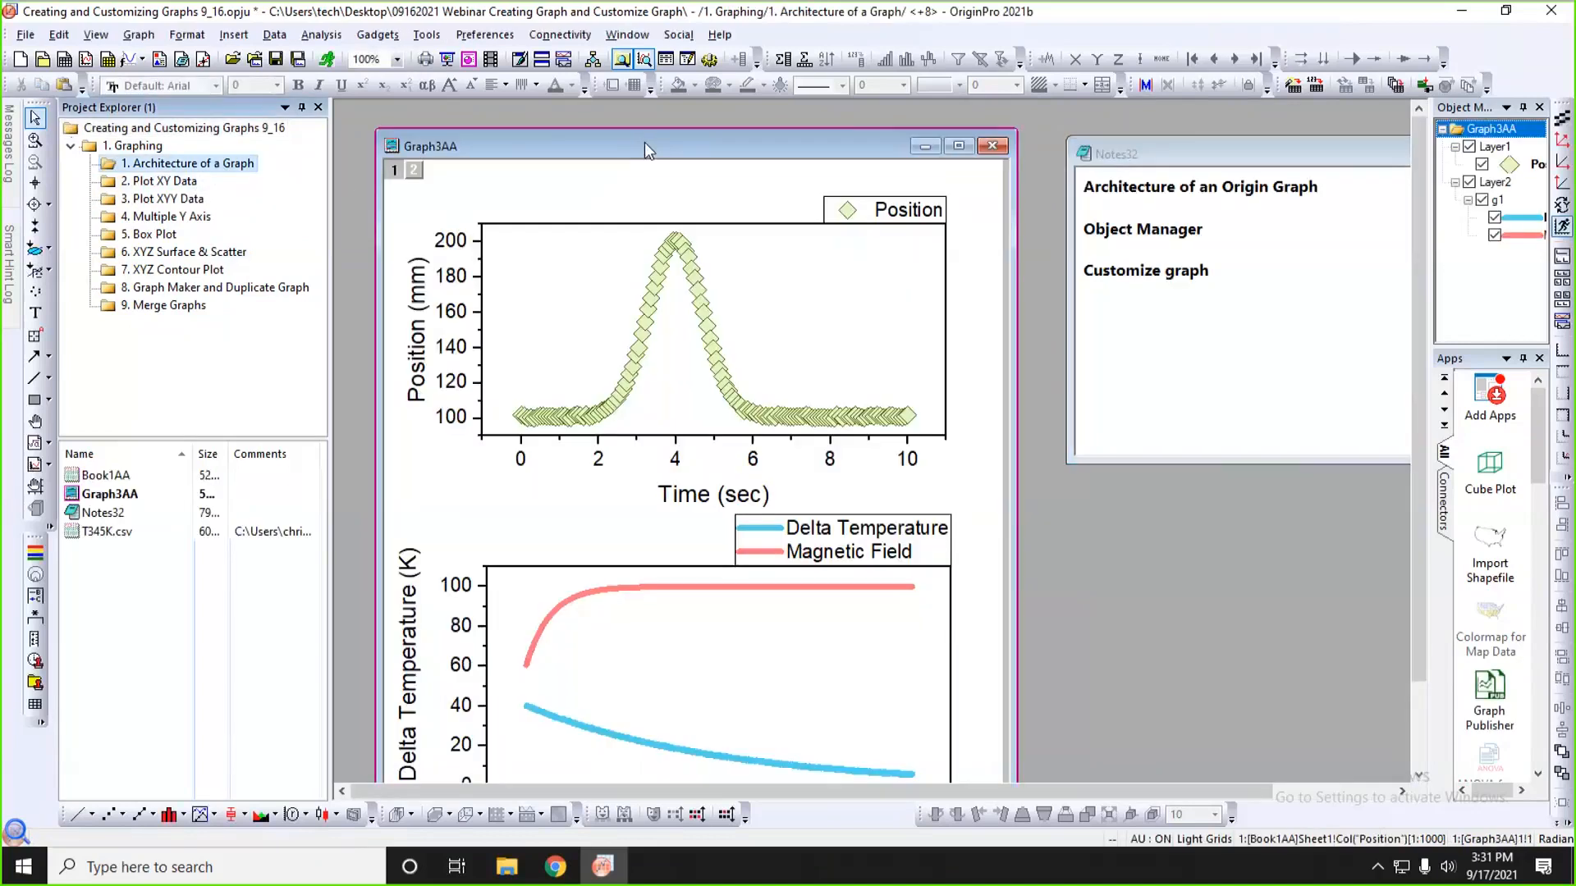
pyautogui.moveTo(662, 123)
pyautogui.mouseDown()
pyautogui.moveTo(652, 179)
pyautogui.moveTo(640, 118)
pyautogui.mouseUp()
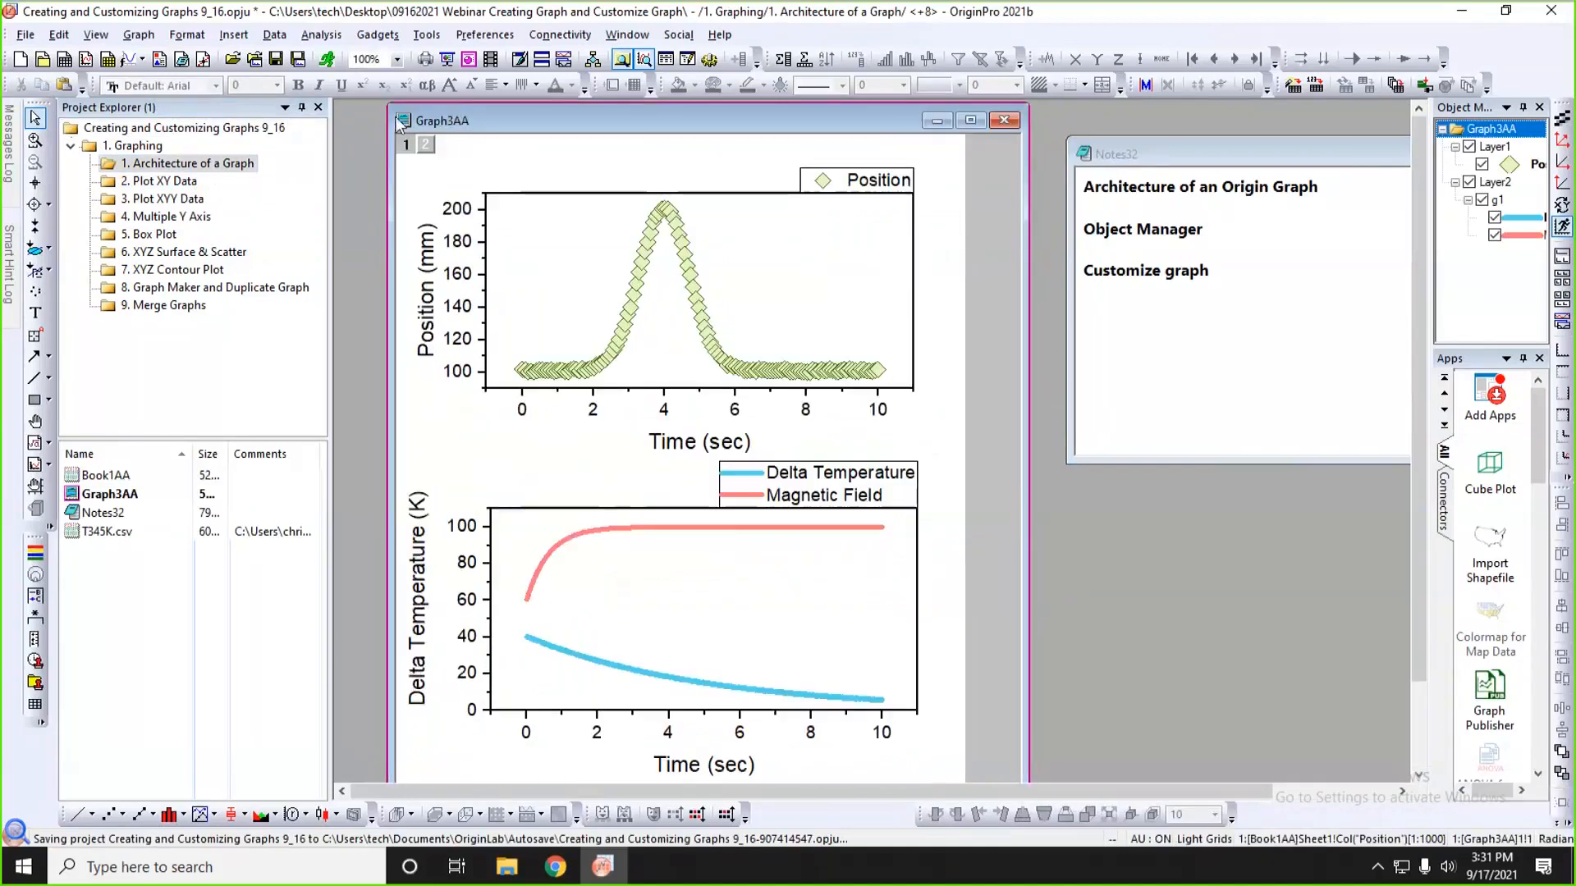
pyautogui.moveTo(382, 105); pyautogui.dragTo(460, 152)
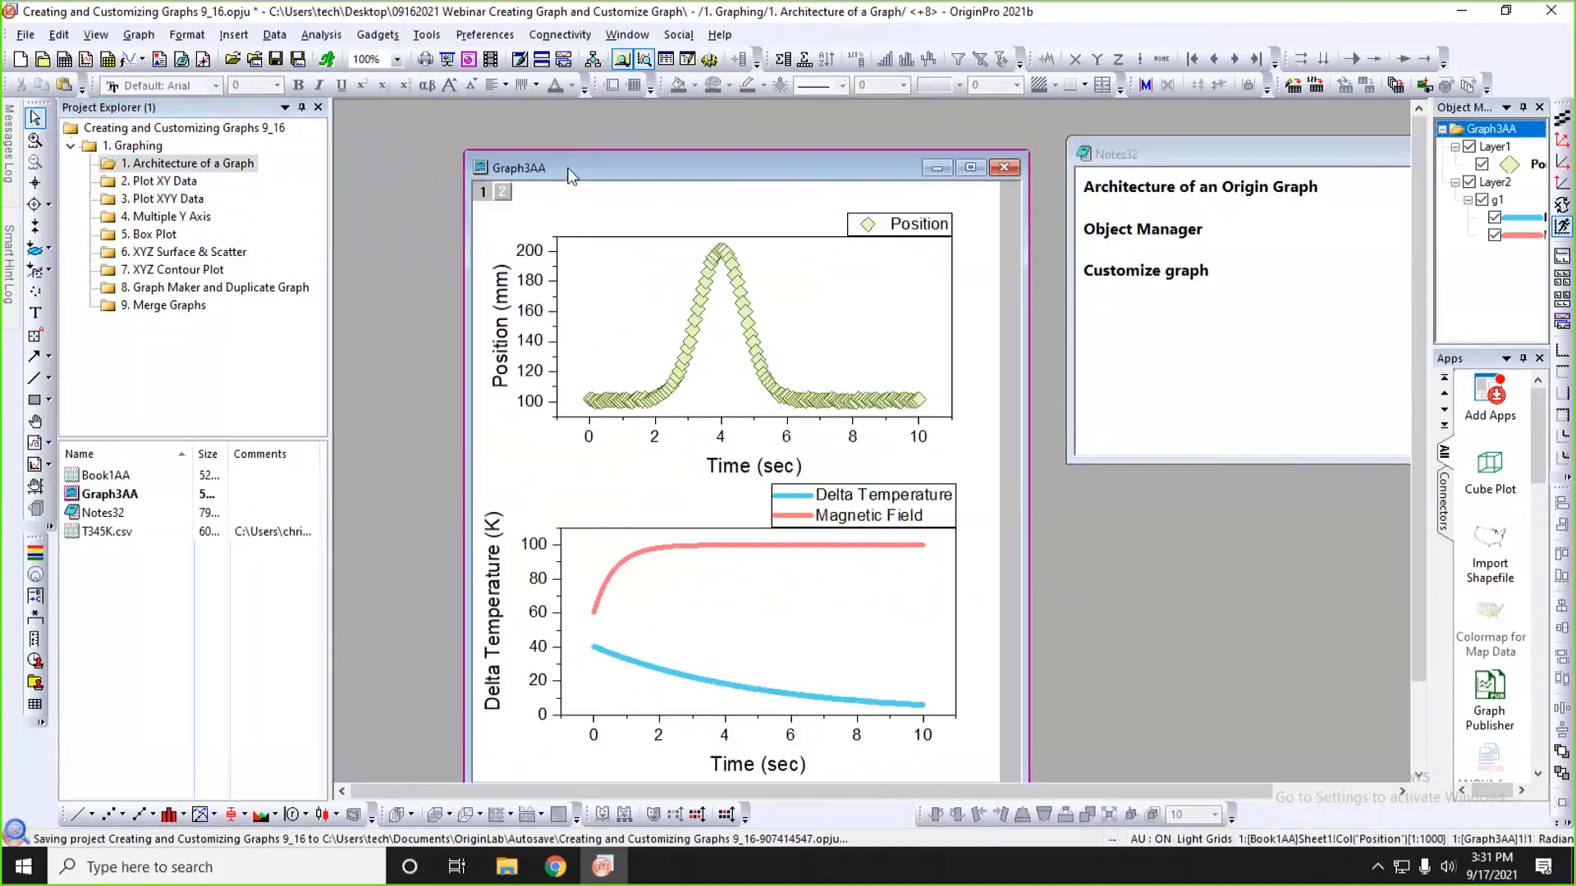
pyautogui.moveTo(572, 176); pyautogui.dragTo(516, 138)
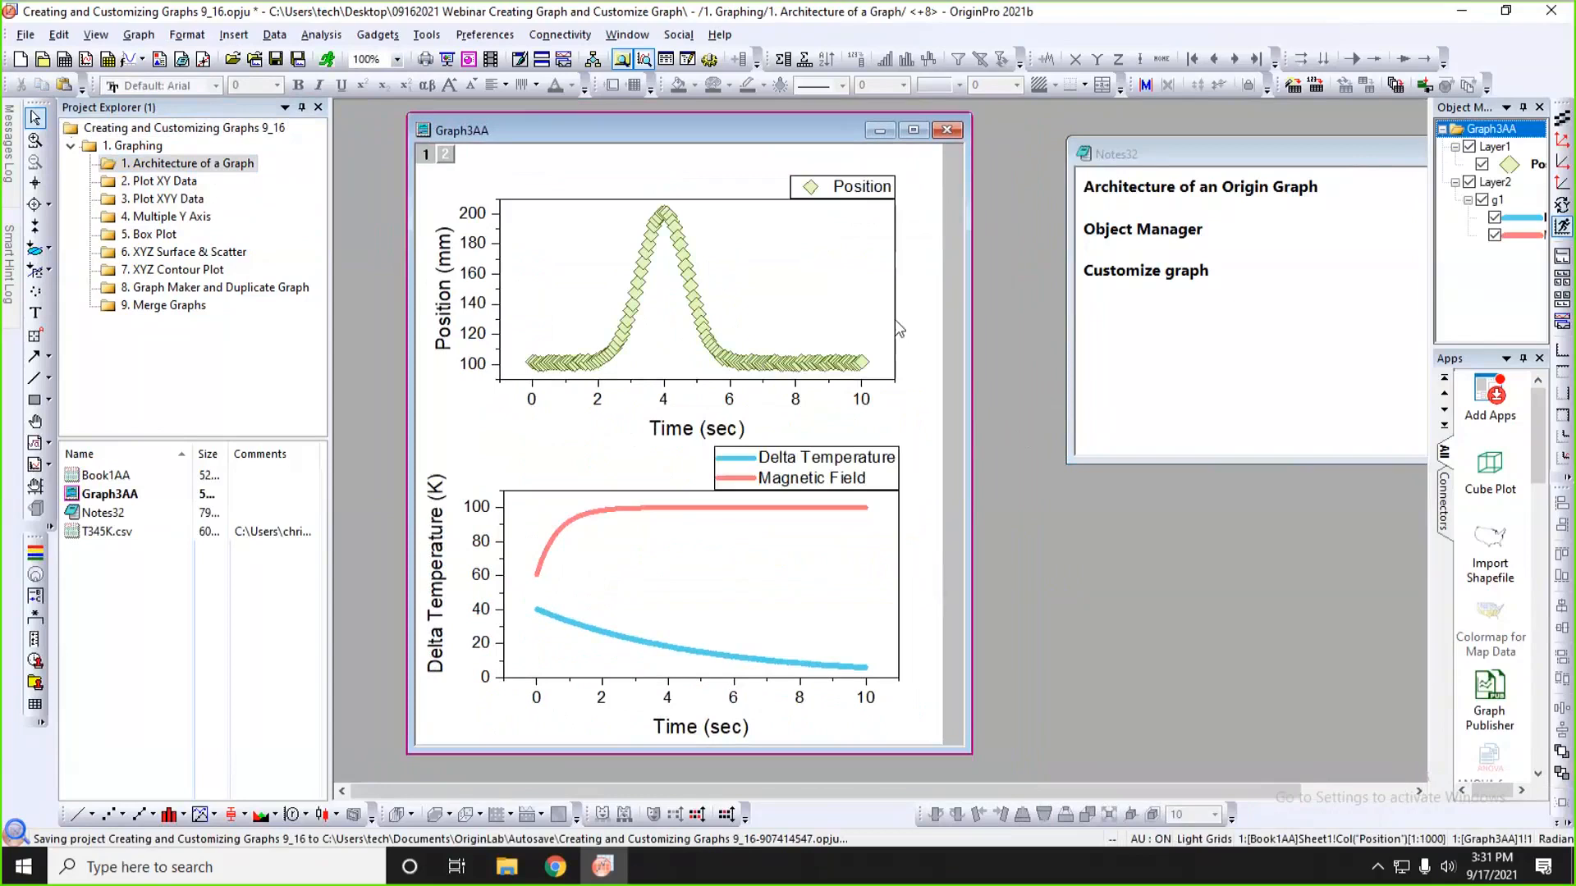
pyautogui.moveTo(968, 314); pyautogui.dragTo(1058, 314)
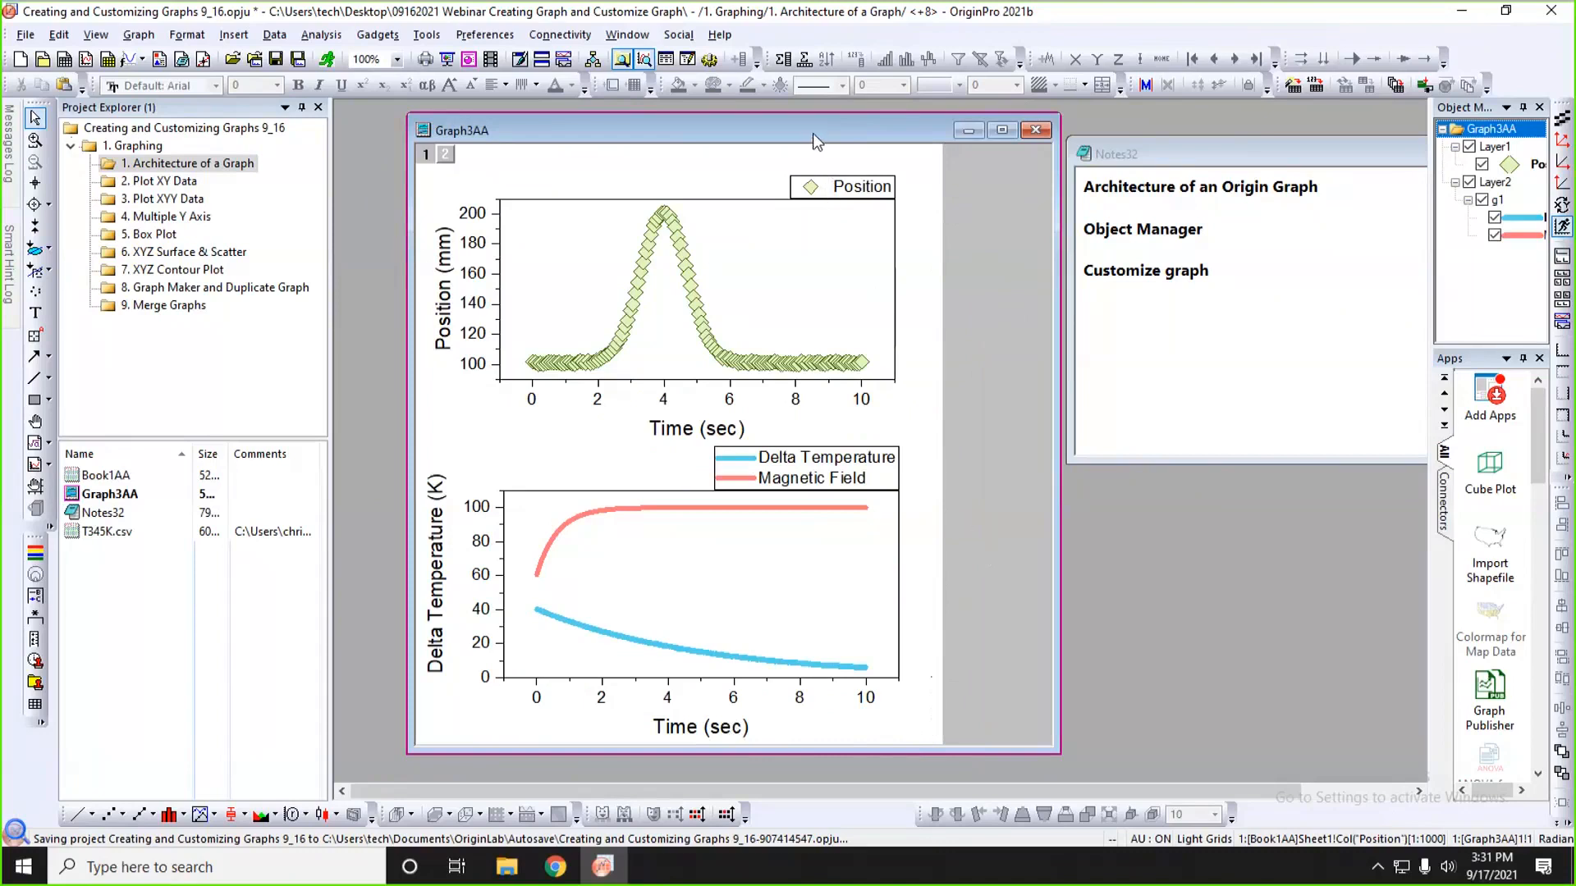
pyautogui.moveTo(812, 133); pyautogui.dragTo(784, 133)
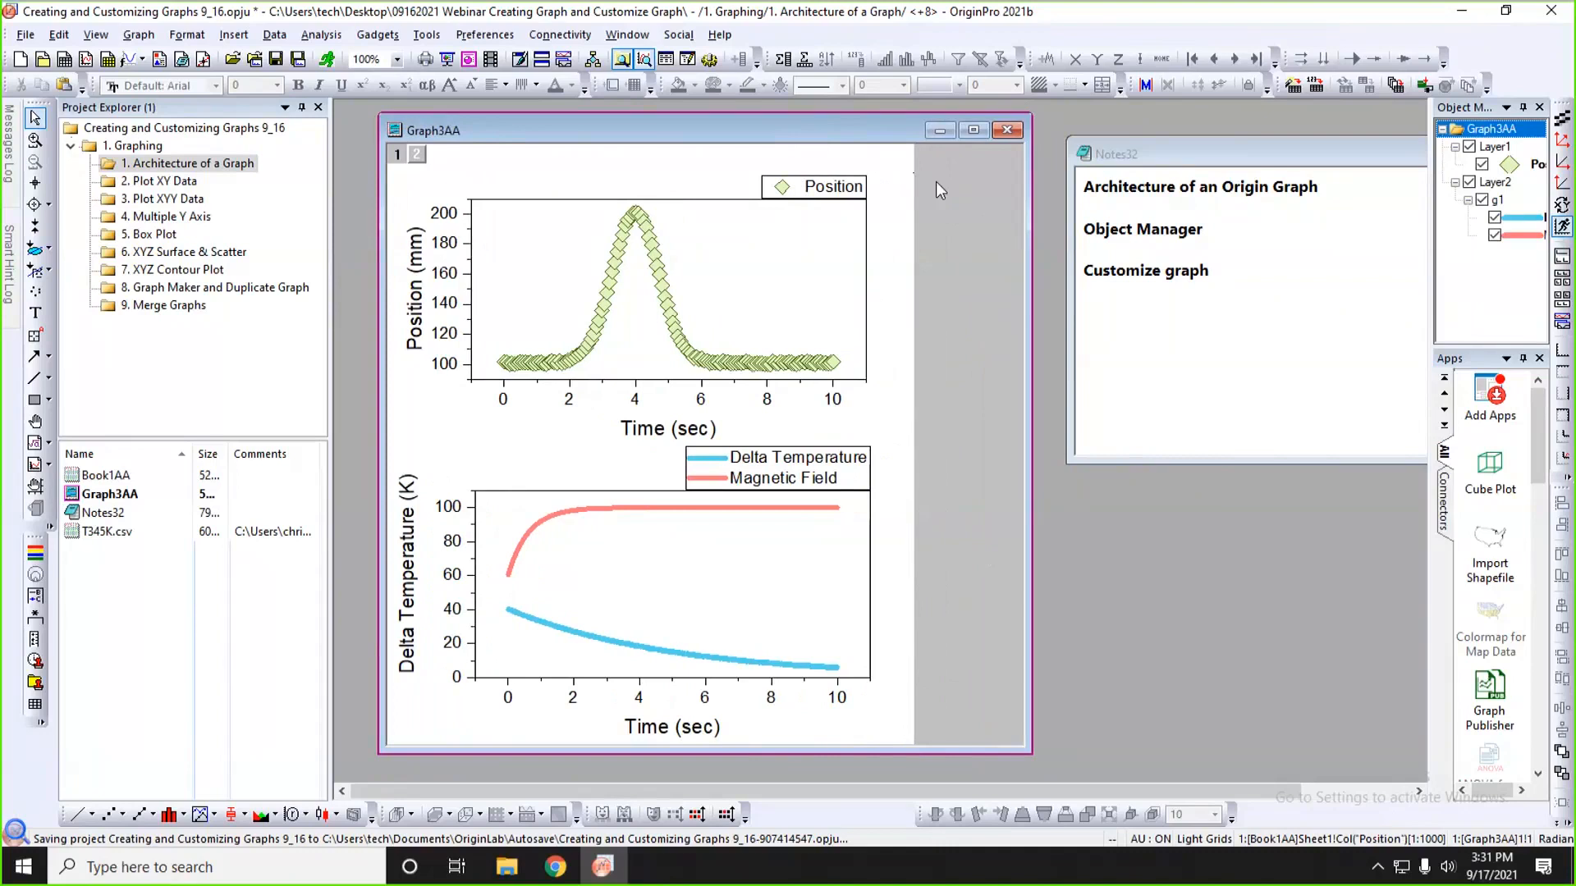
# - Select the upper Position layer and the lower Delta Temperature layer of Graph3AA in turn to examine the page's layers
pyautogui.click(830, 220)
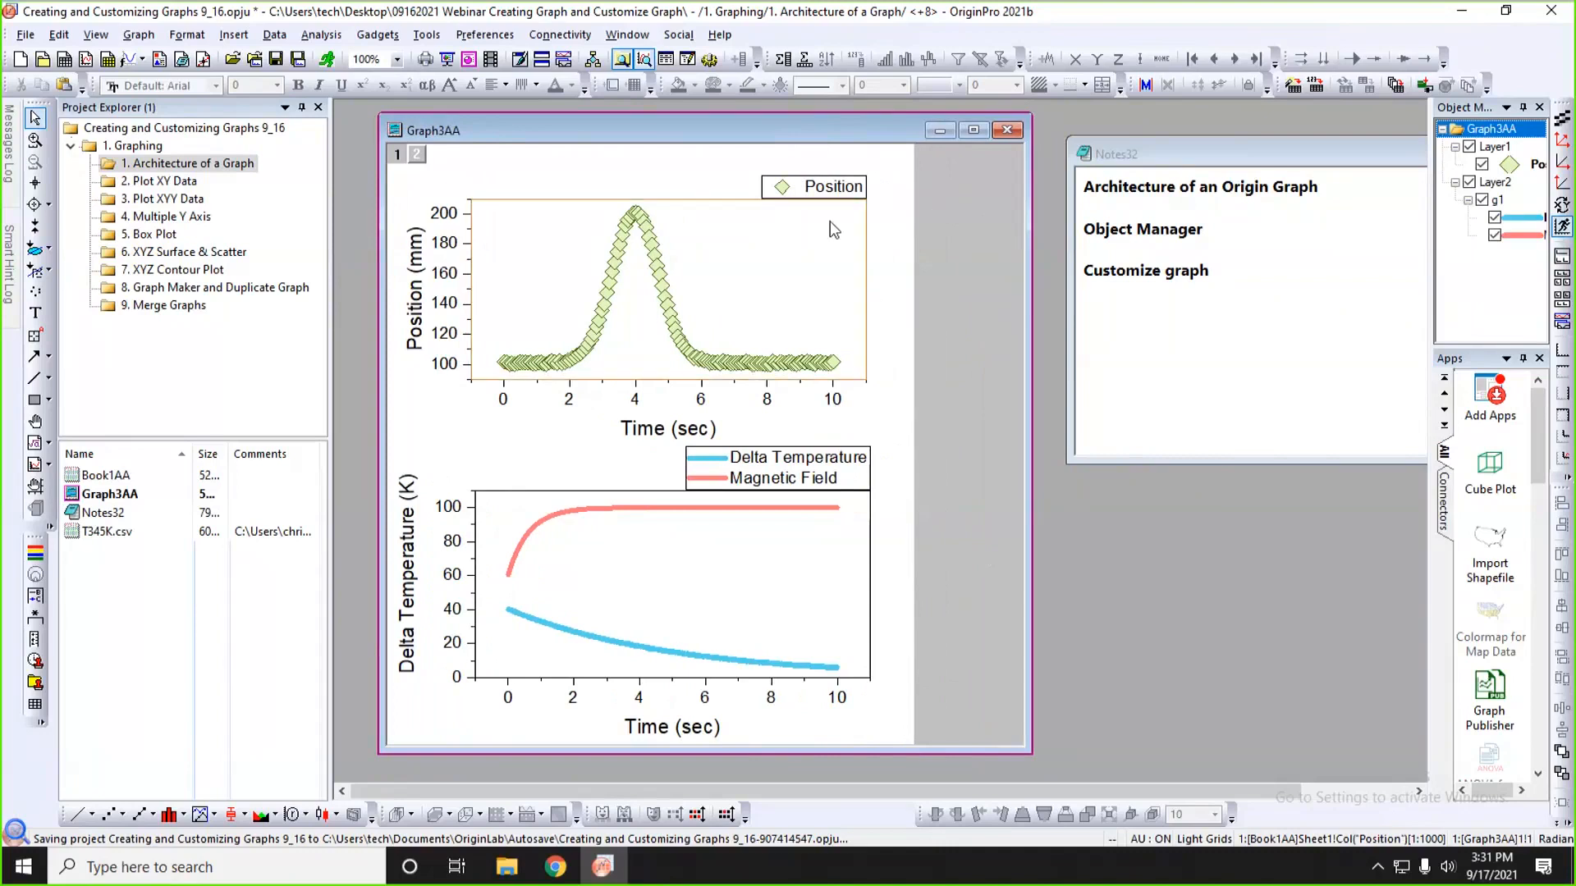
pyautogui.click(778, 530)
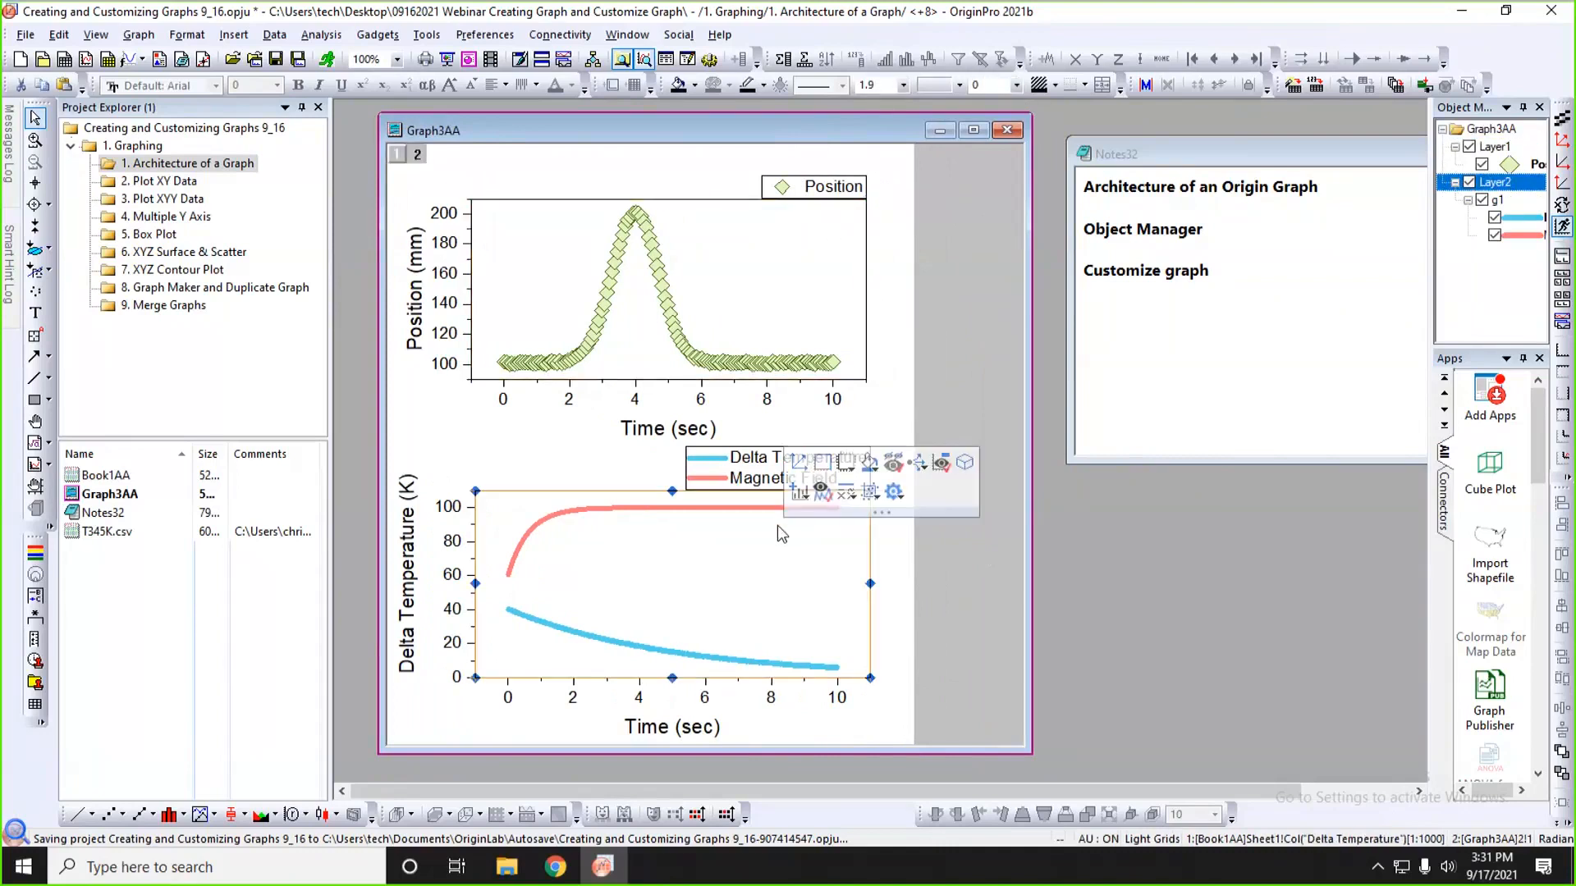
pyautogui.click(549, 431)
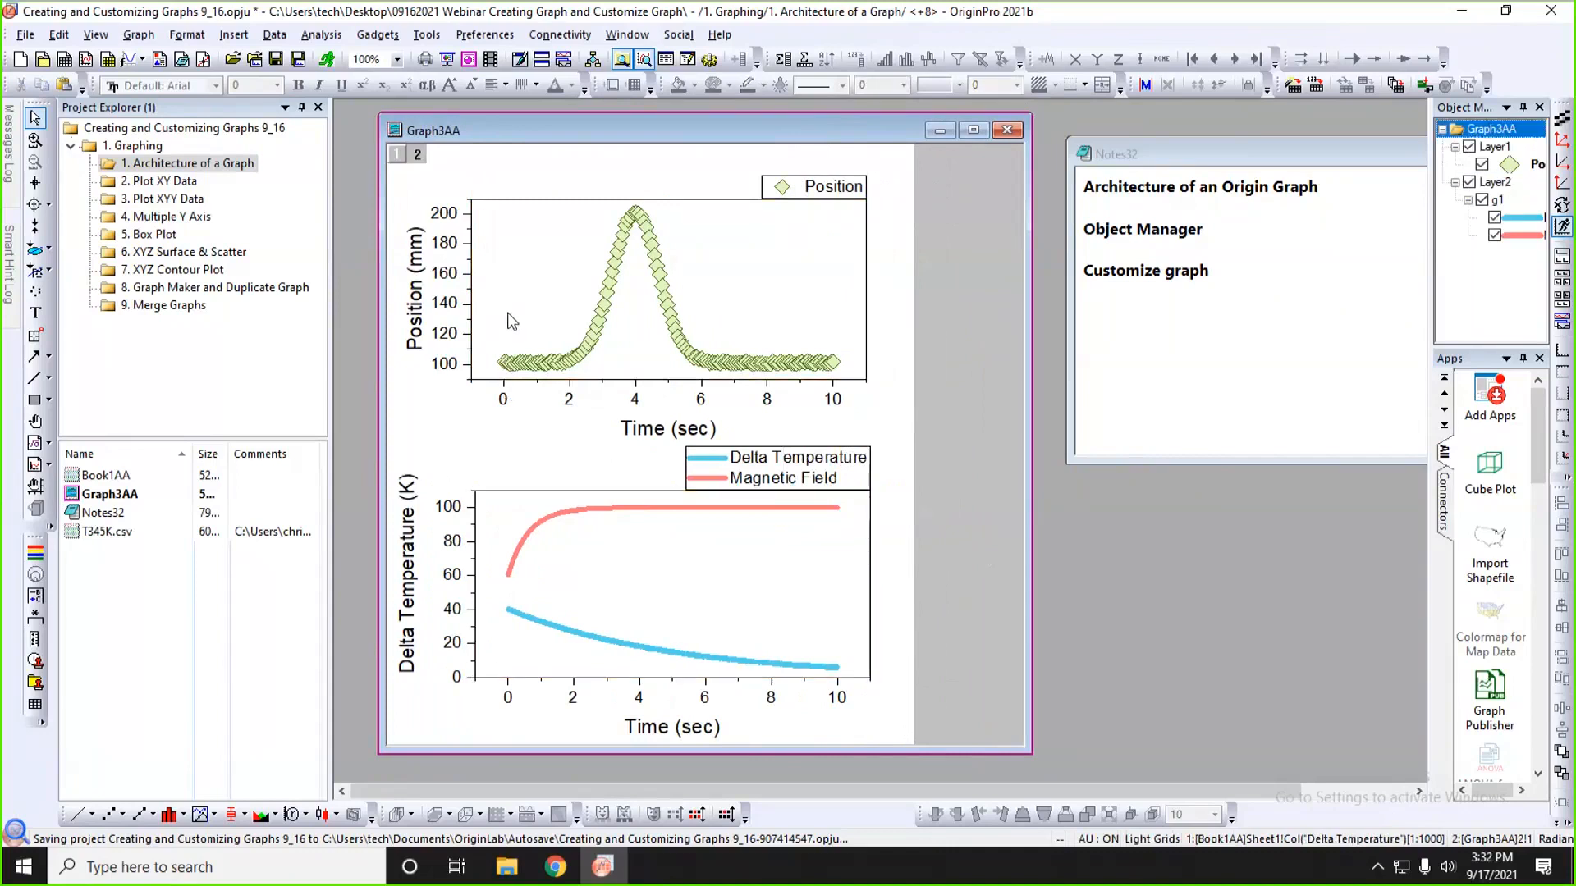
pyautogui.click(628, 315)
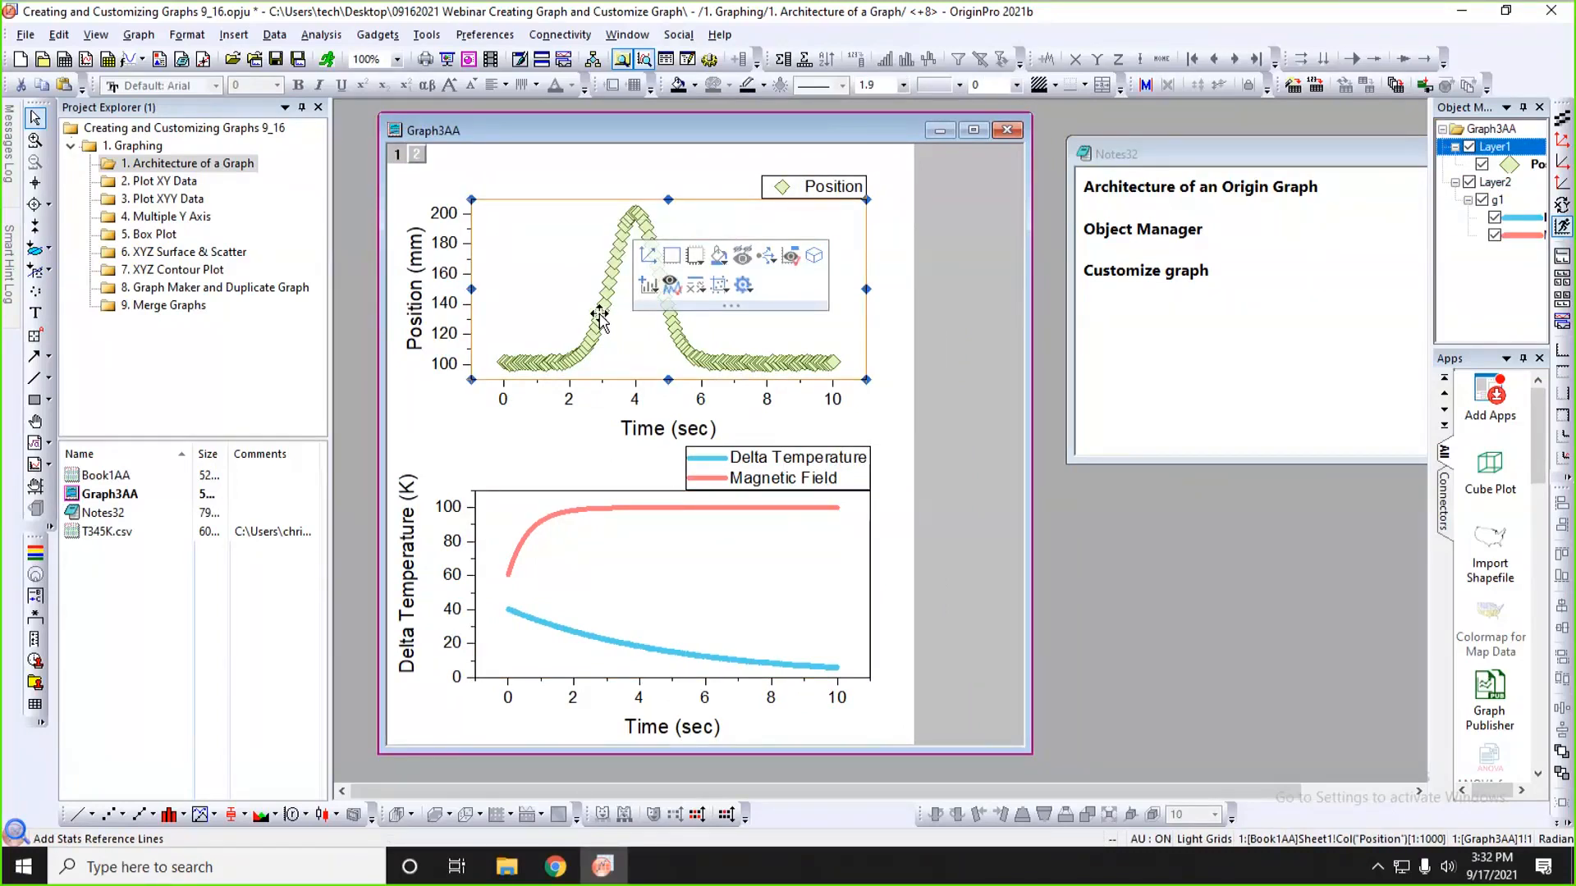
pyautogui.click(538, 547)
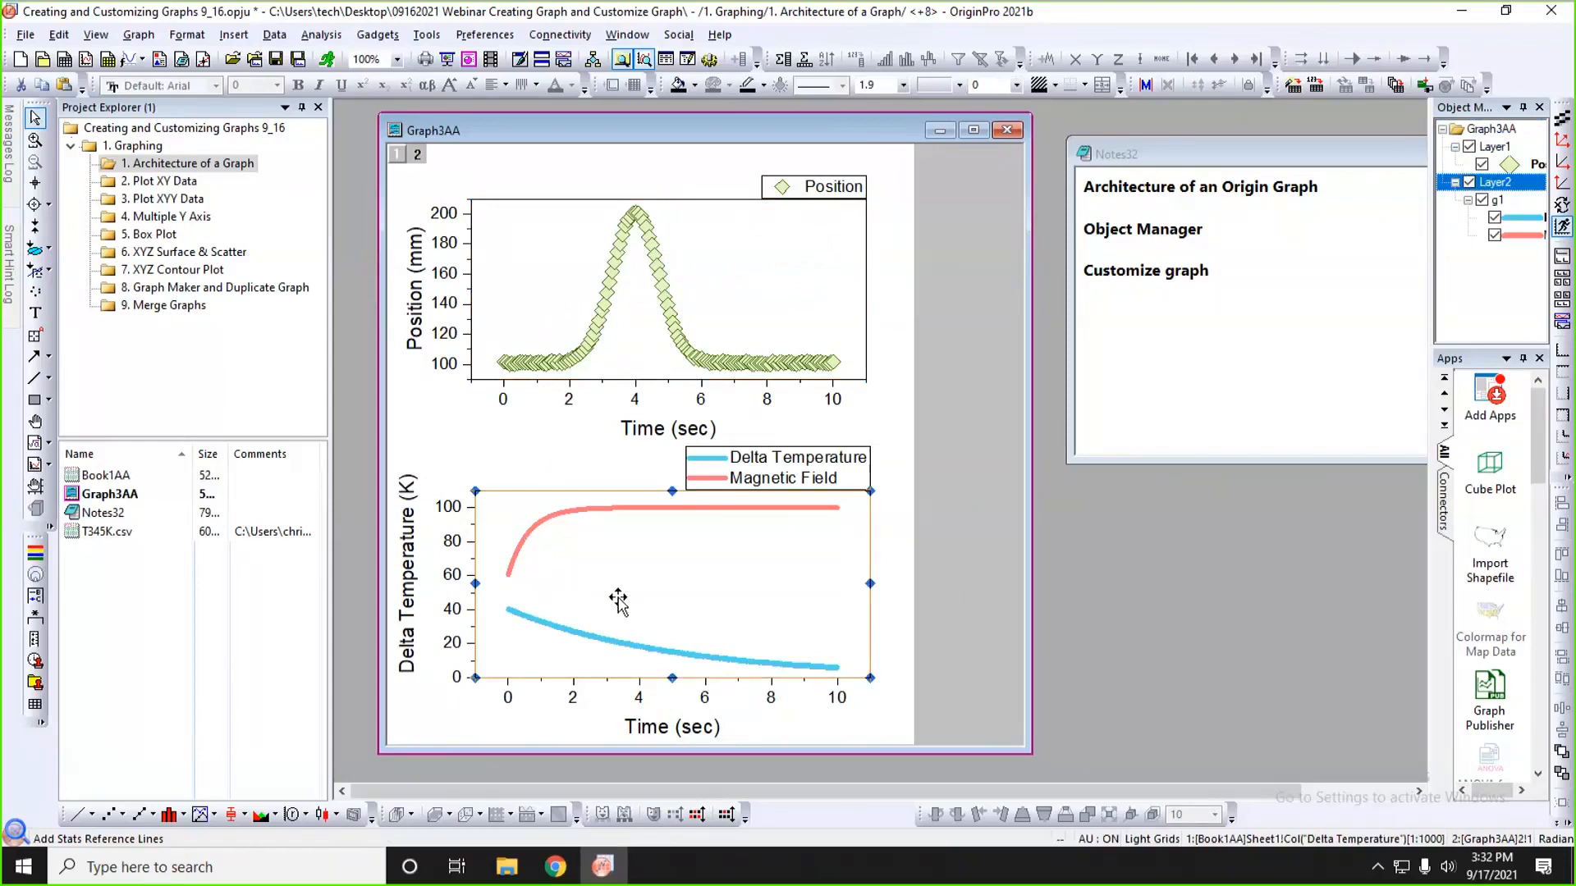
pyautogui.click(955, 630)
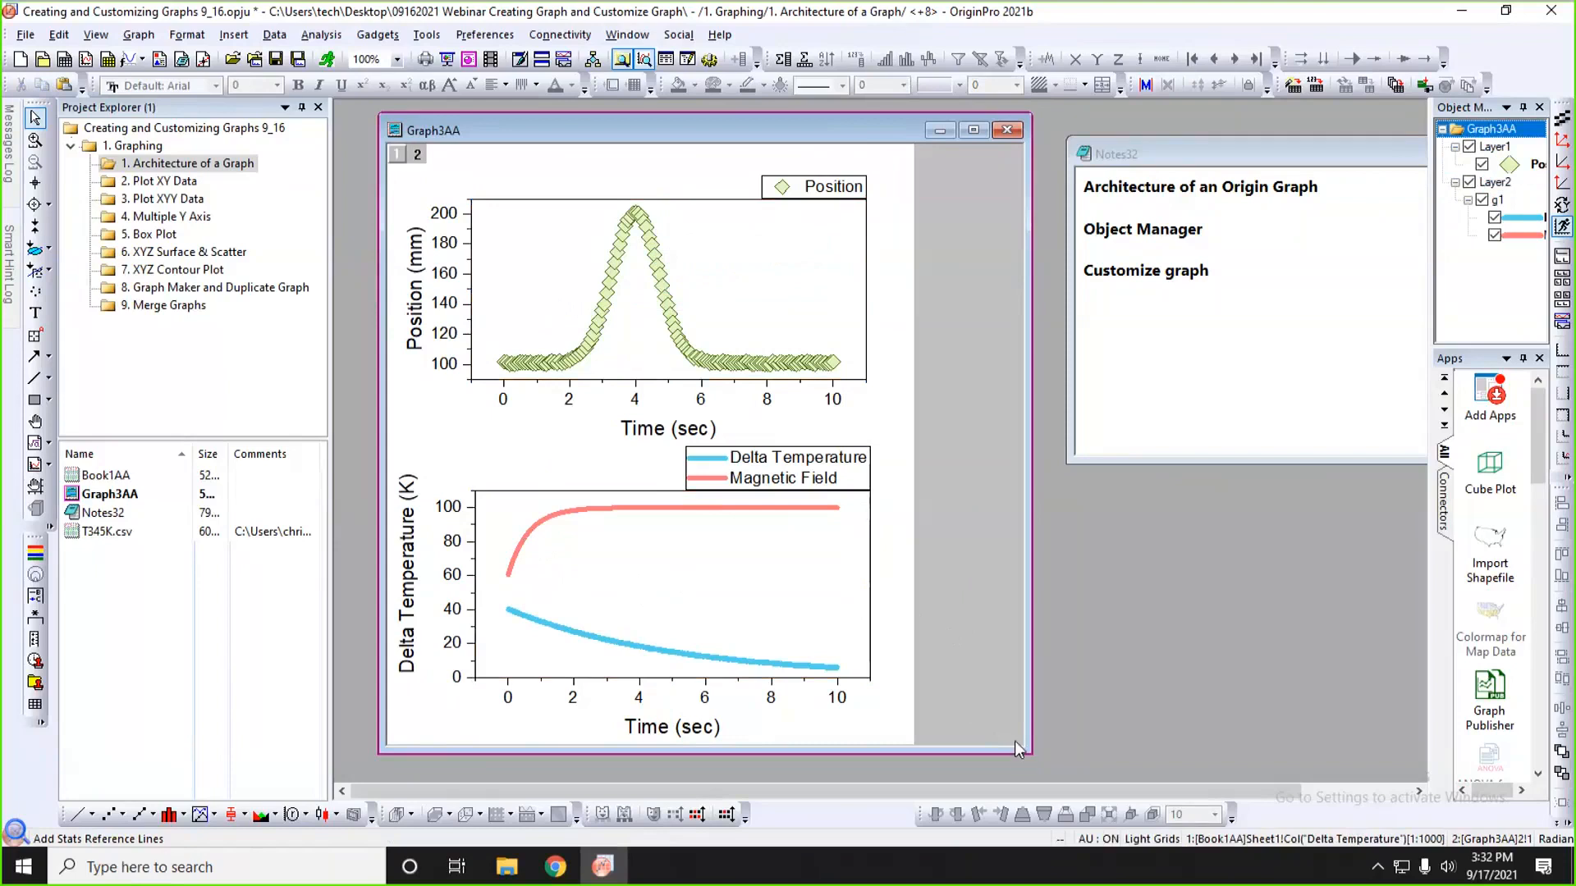
# - Shrink the Graph3AA window, move the Notes32 window closer to it, and widen the Object Manager
pyautogui.moveTo(1018, 748); pyautogui.dragTo(942, 711)
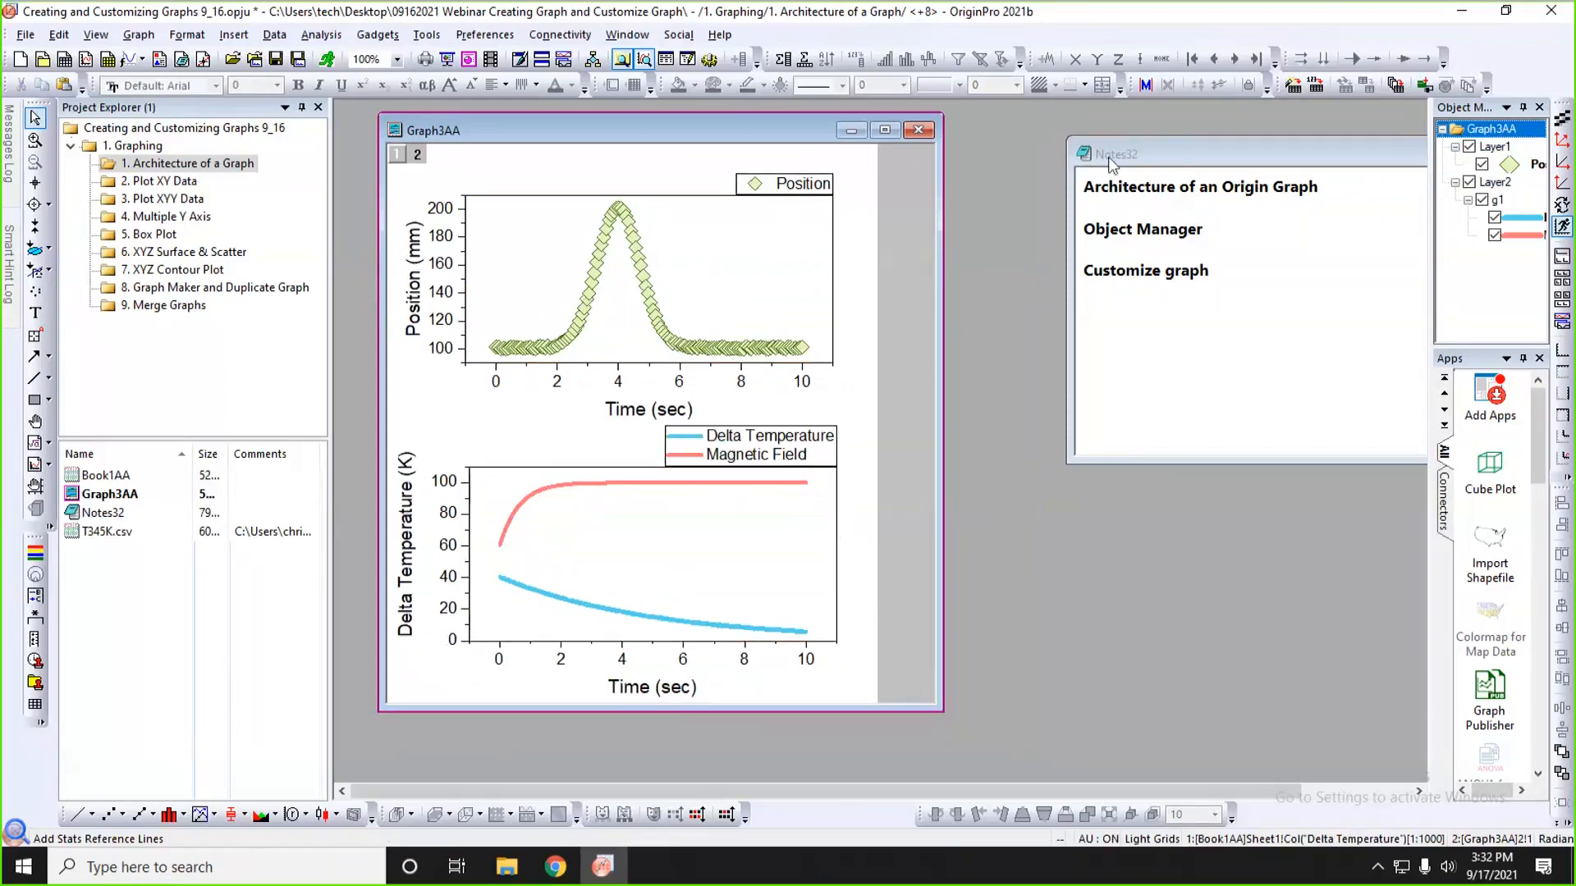
pyautogui.moveTo(1116, 155); pyautogui.dragTo(1027, 144)
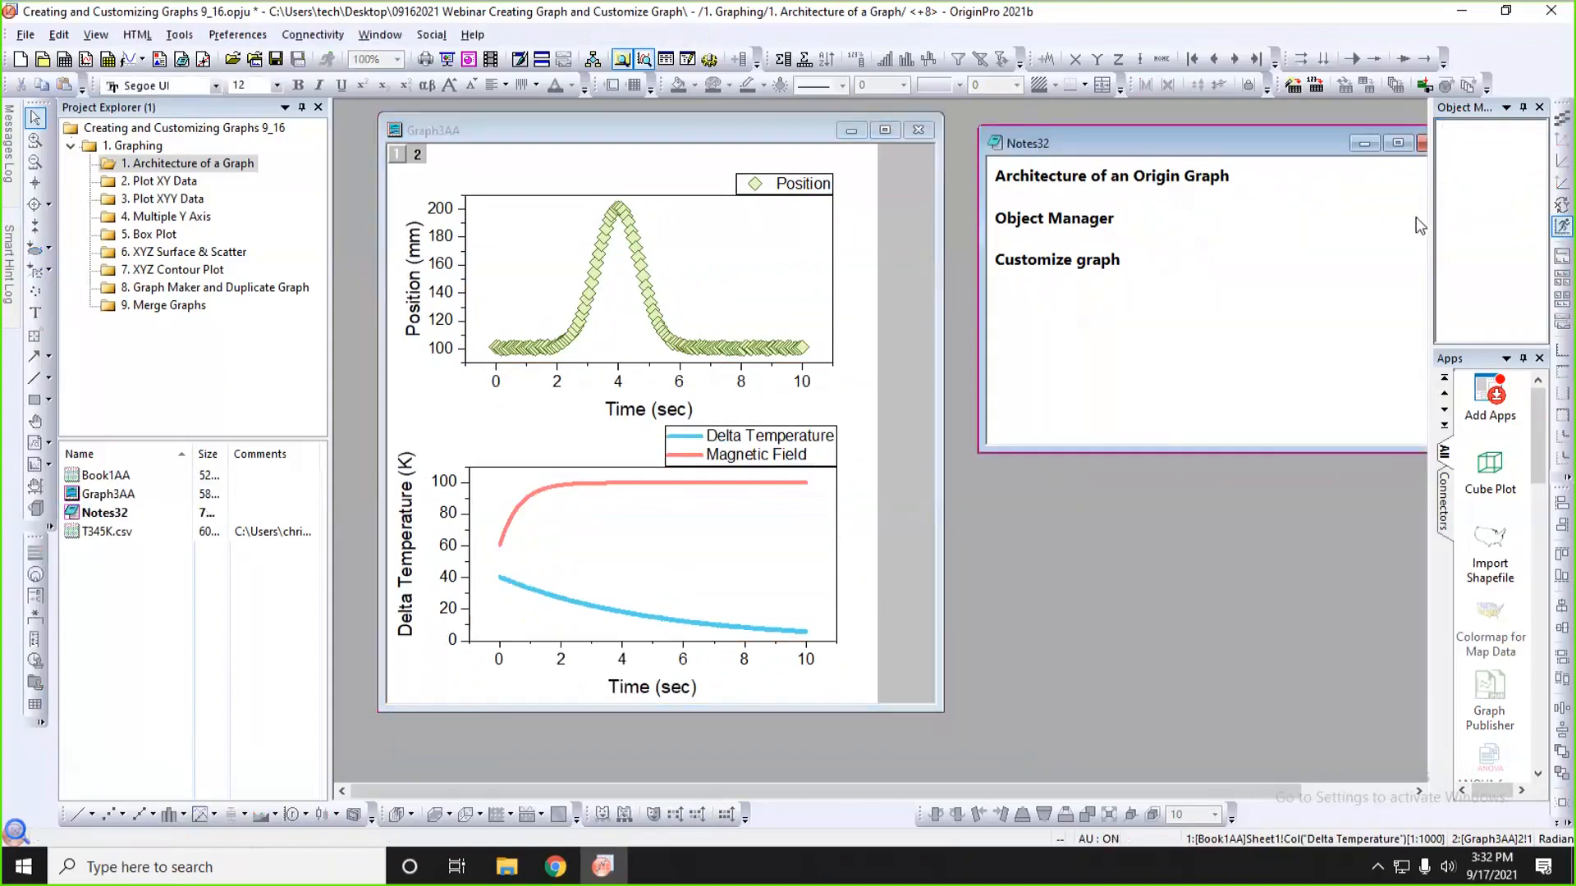
pyautogui.moveTo(1431, 222); pyautogui.dragTo(1284, 224)
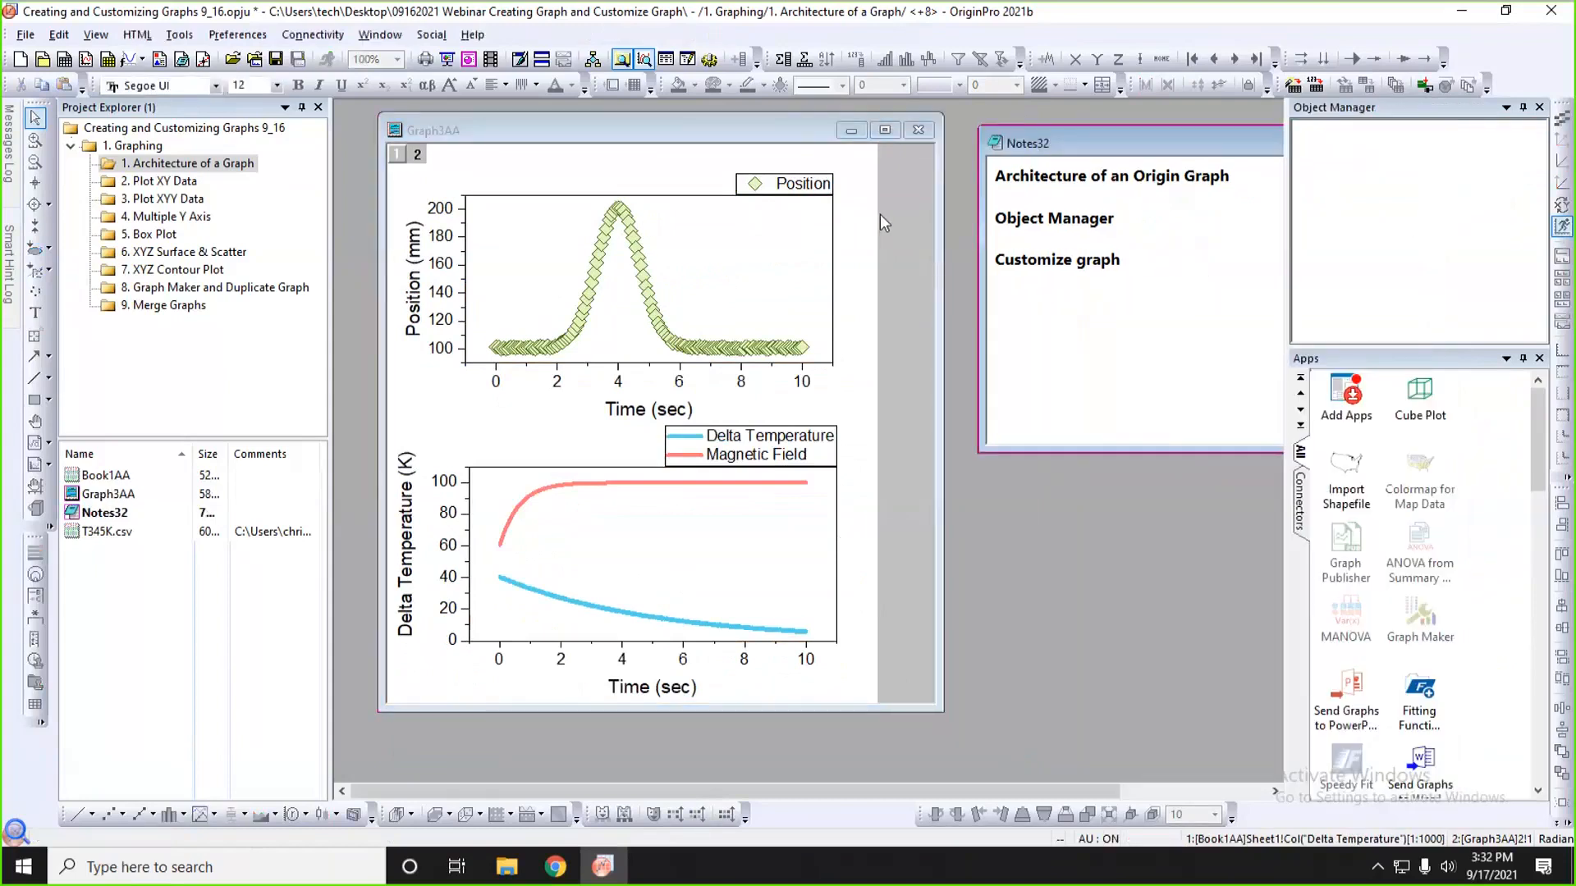
# - Examine Graph3AA's structure in the Object Manager by selecting its layers, the Position and Magnetic Field plots, and the whole graph
pyautogui.click(886, 216)
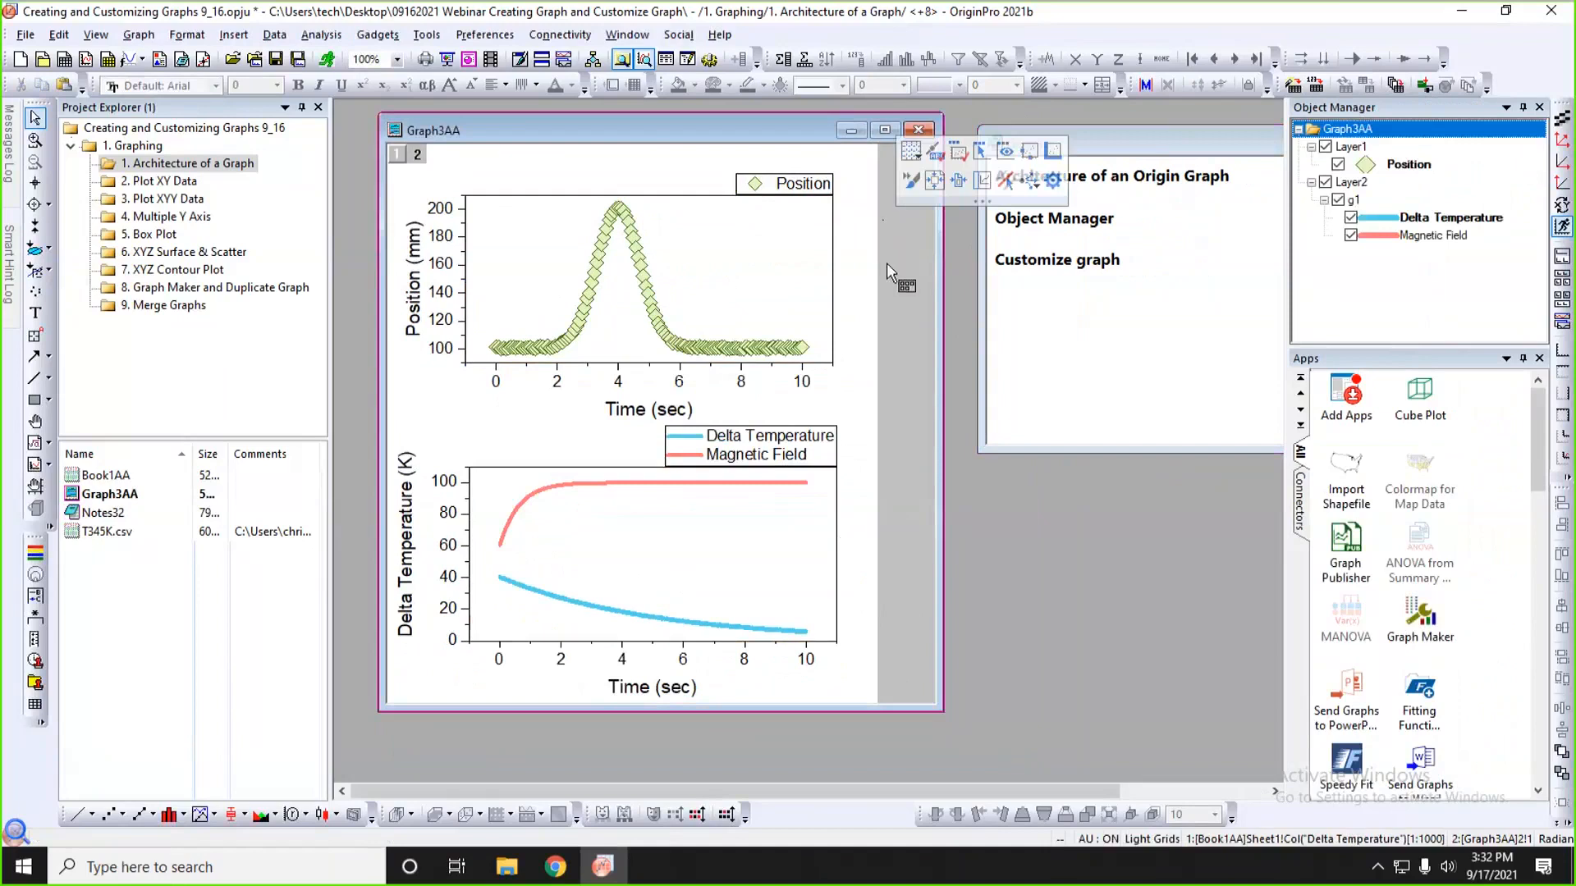
pyautogui.click(1355, 149)
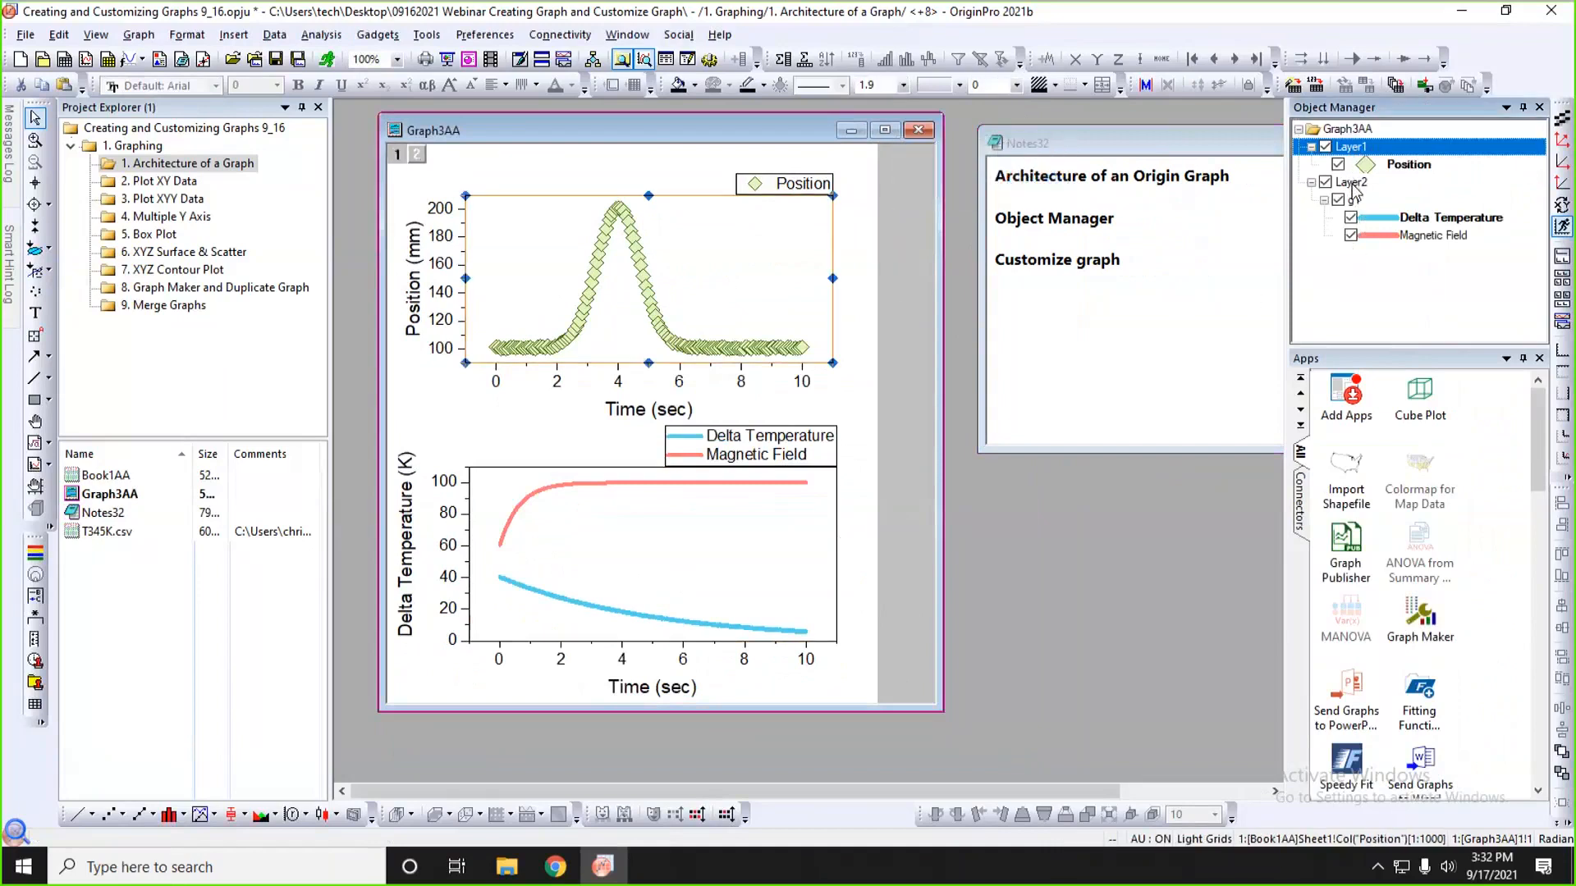
pyautogui.click(1353, 184)
pyautogui.click(1402, 168)
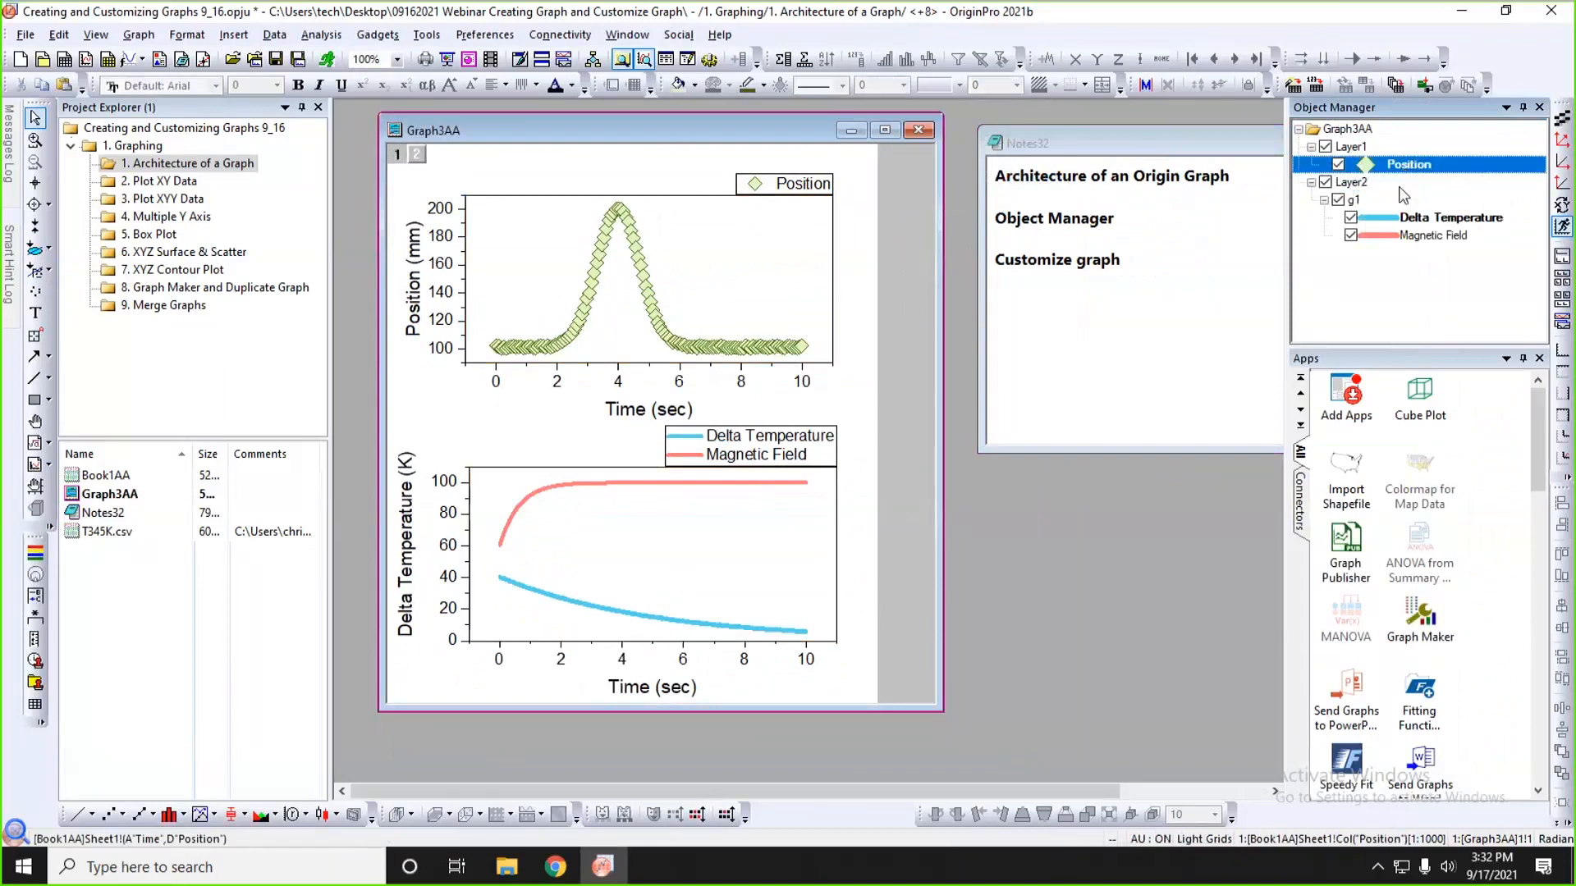
pyautogui.click(1411, 218)
pyautogui.click(1432, 236)
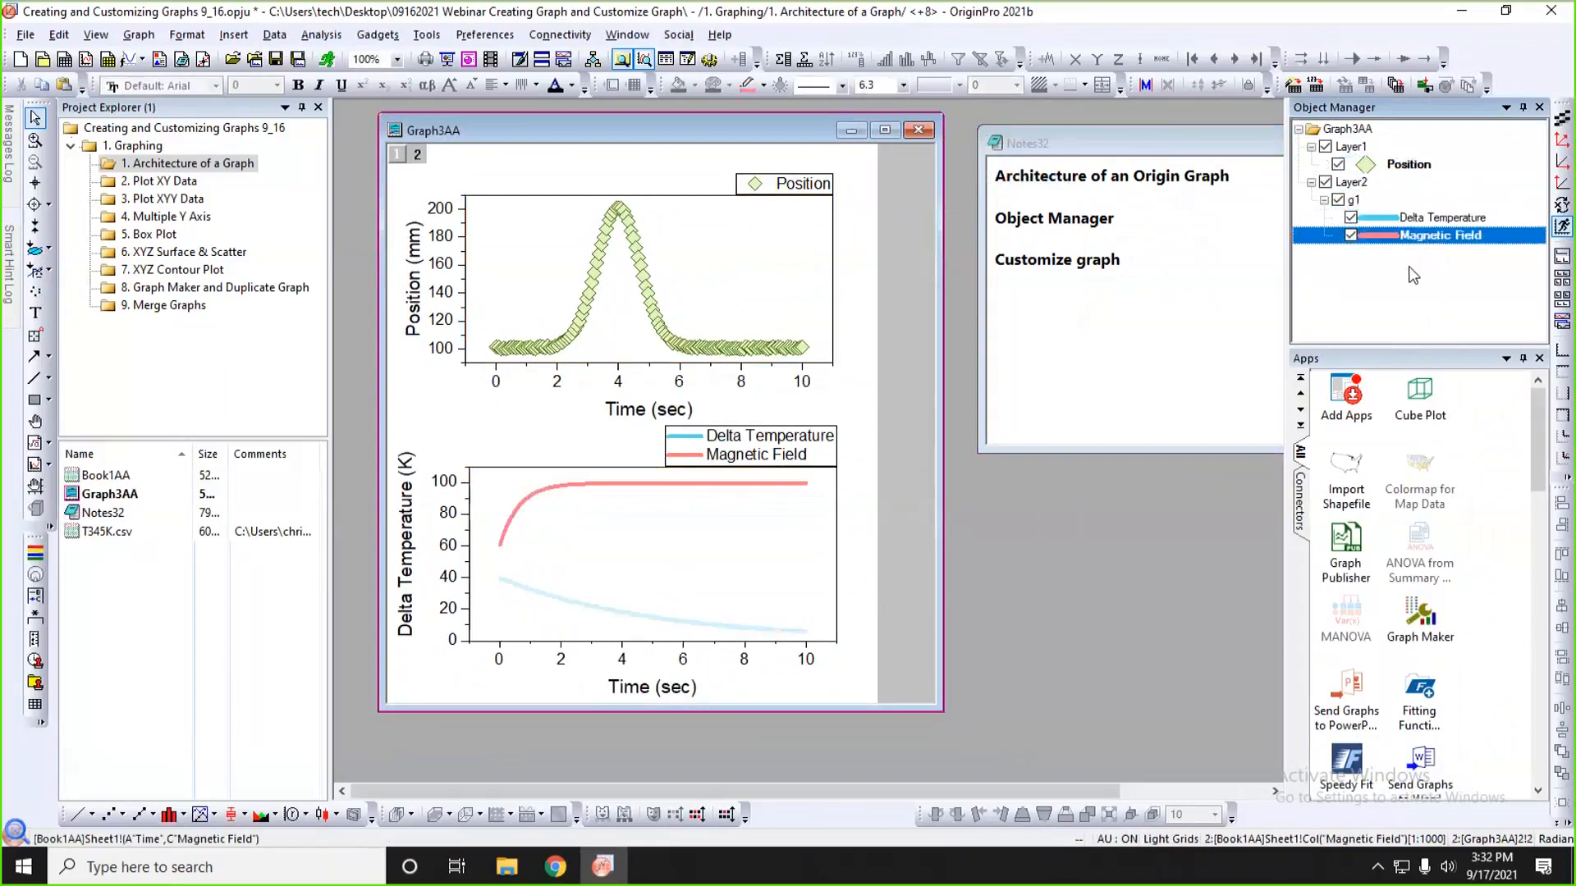
pyautogui.click(1346, 129)
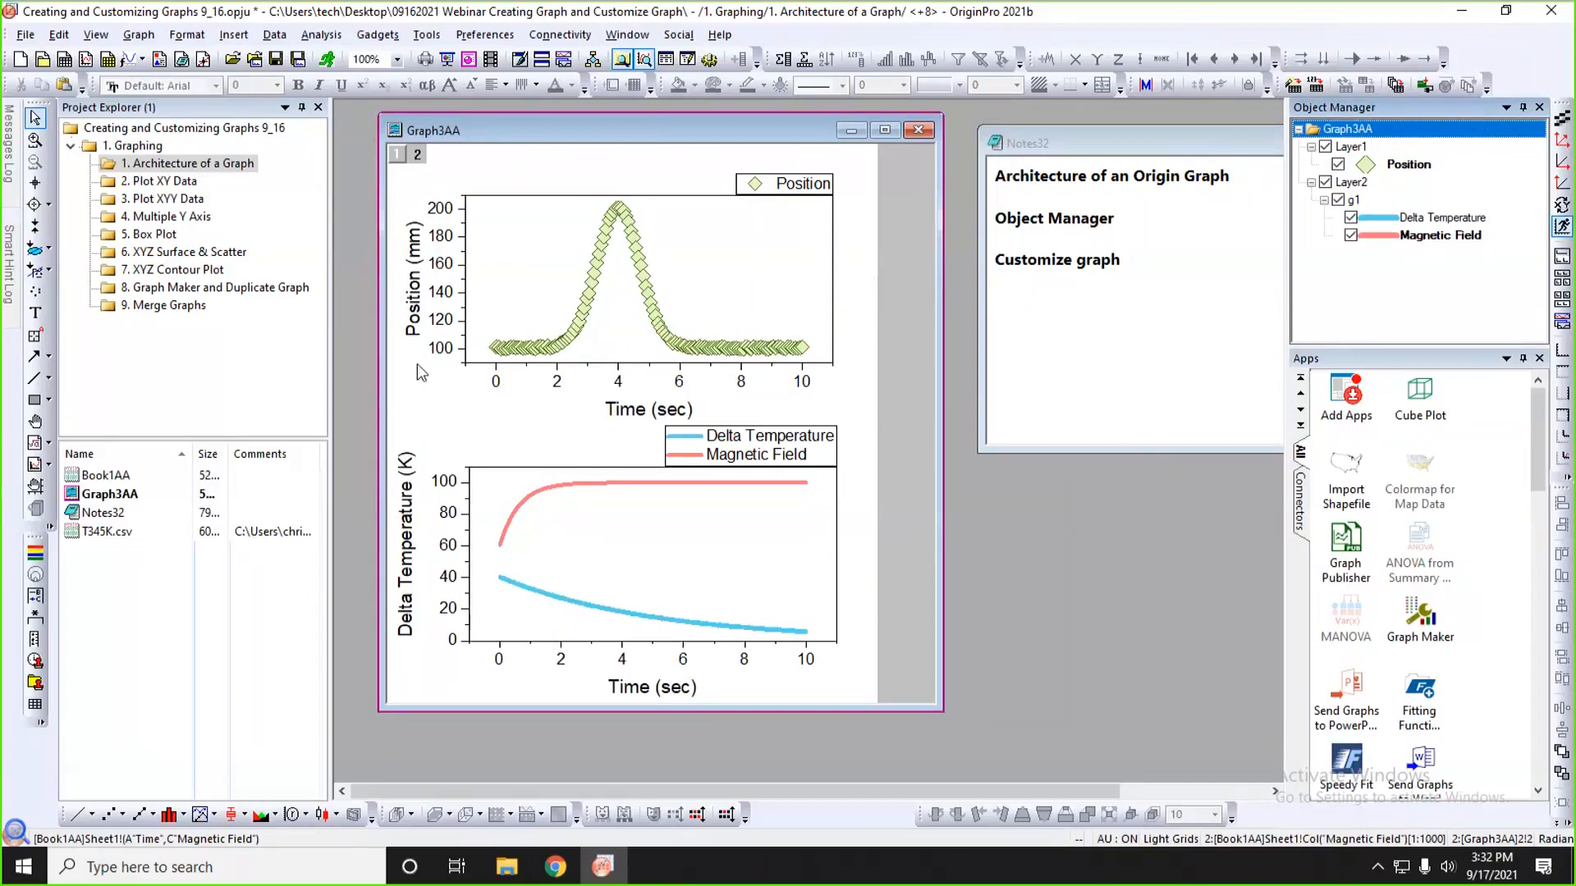
# - Select the upper layer's Y axis title, tick labels, axis line and Position plot in turn to examine the graph's elements
pyautogui.click(410, 321)
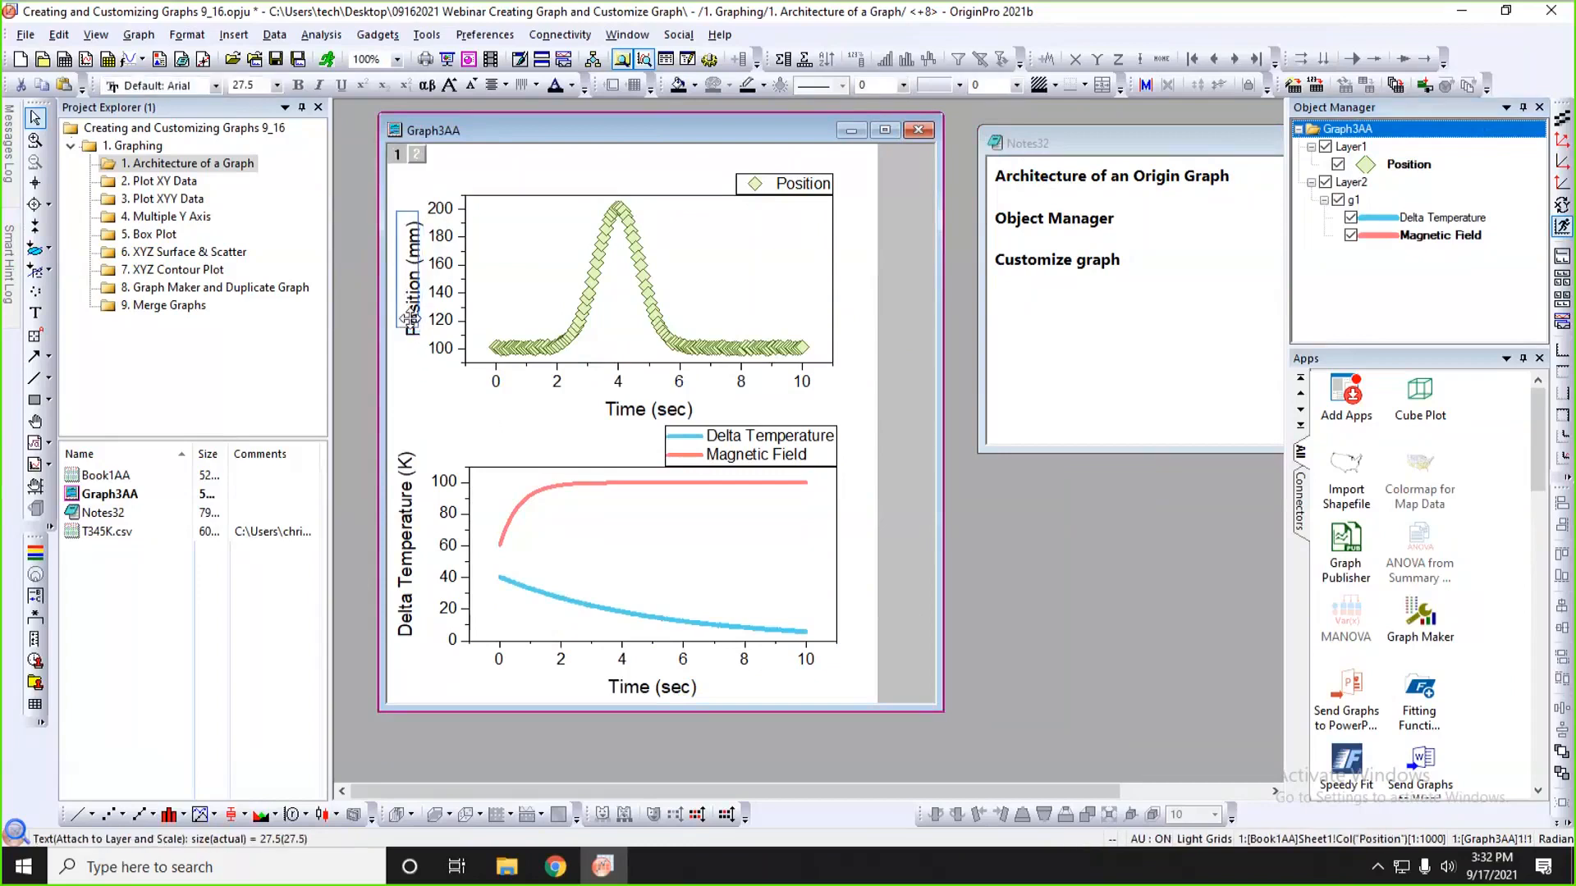
pyautogui.click(451, 293)
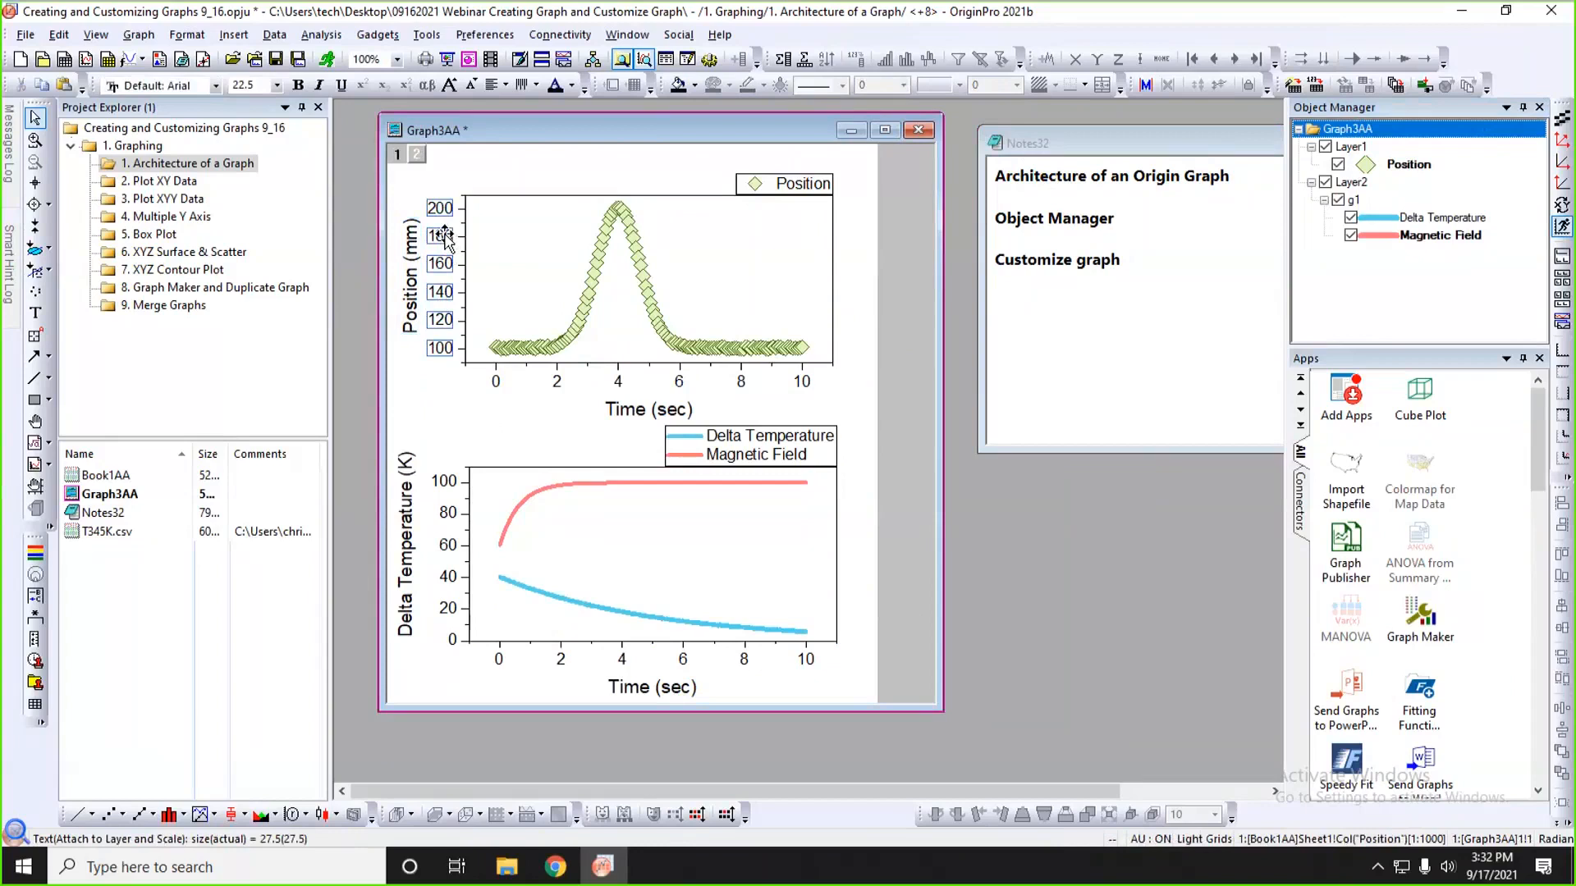
pyautogui.click(416, 241)
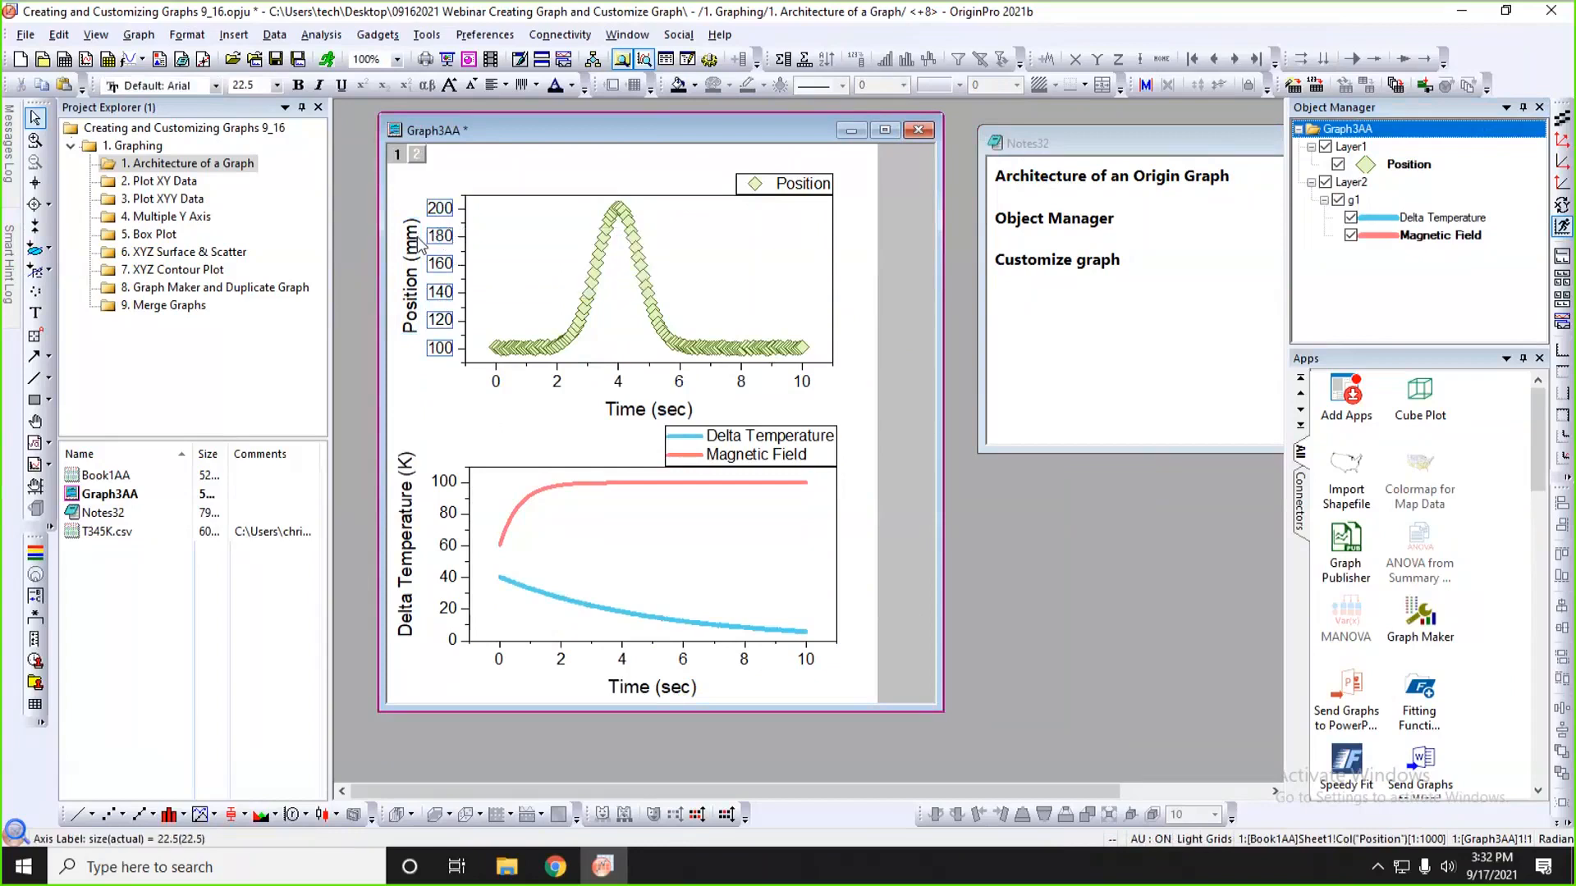
pyautogui.click(465, 208)
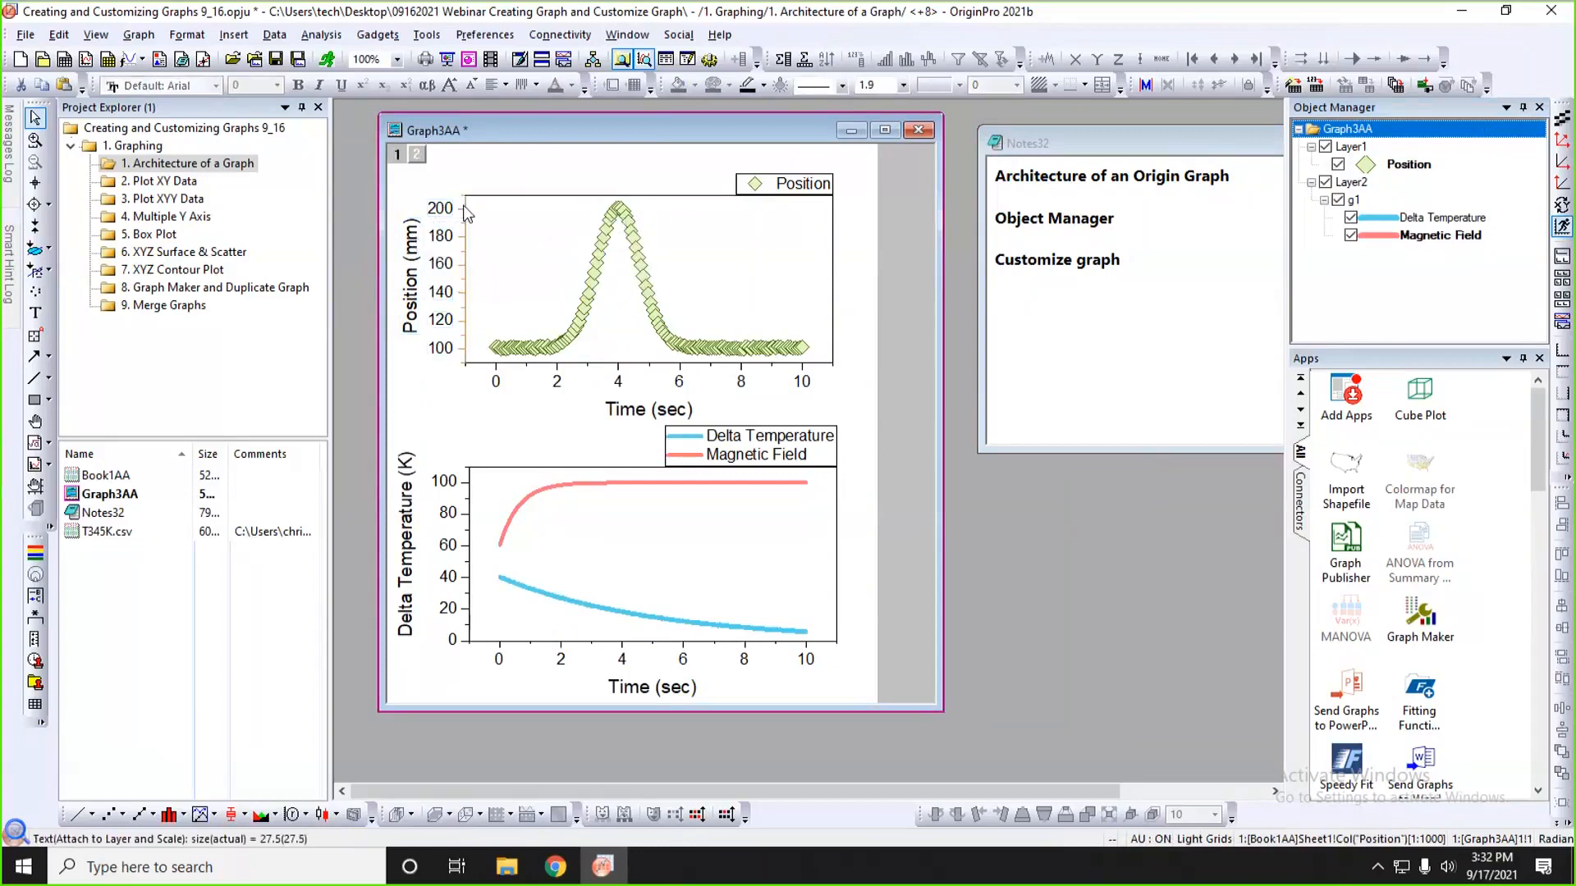
pyautogui.click(618, 219)
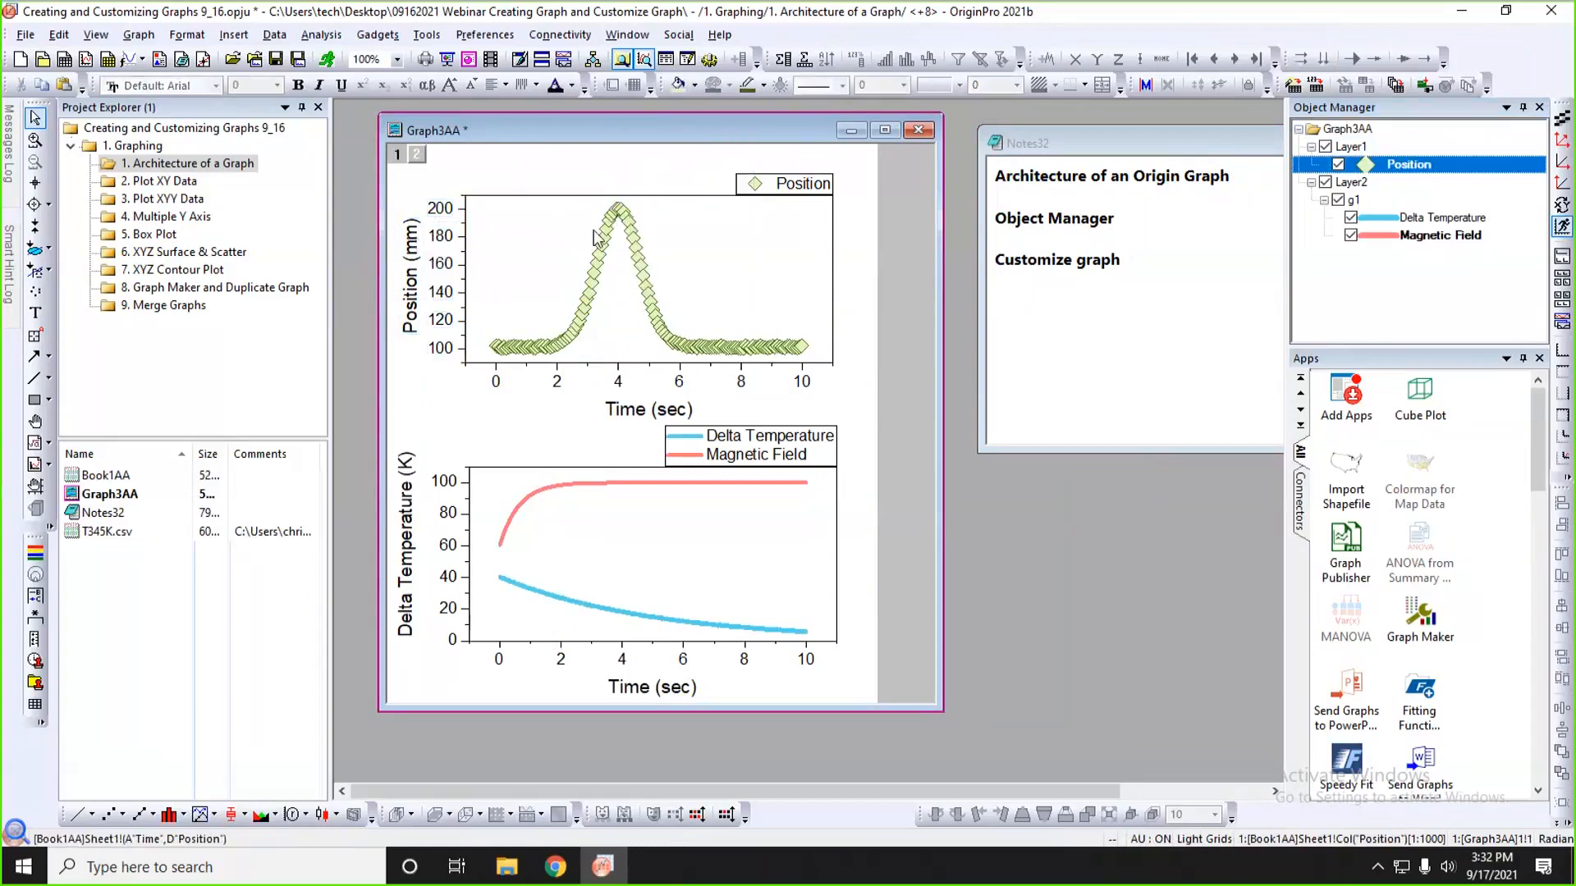
pyautogui.click(560, 263)
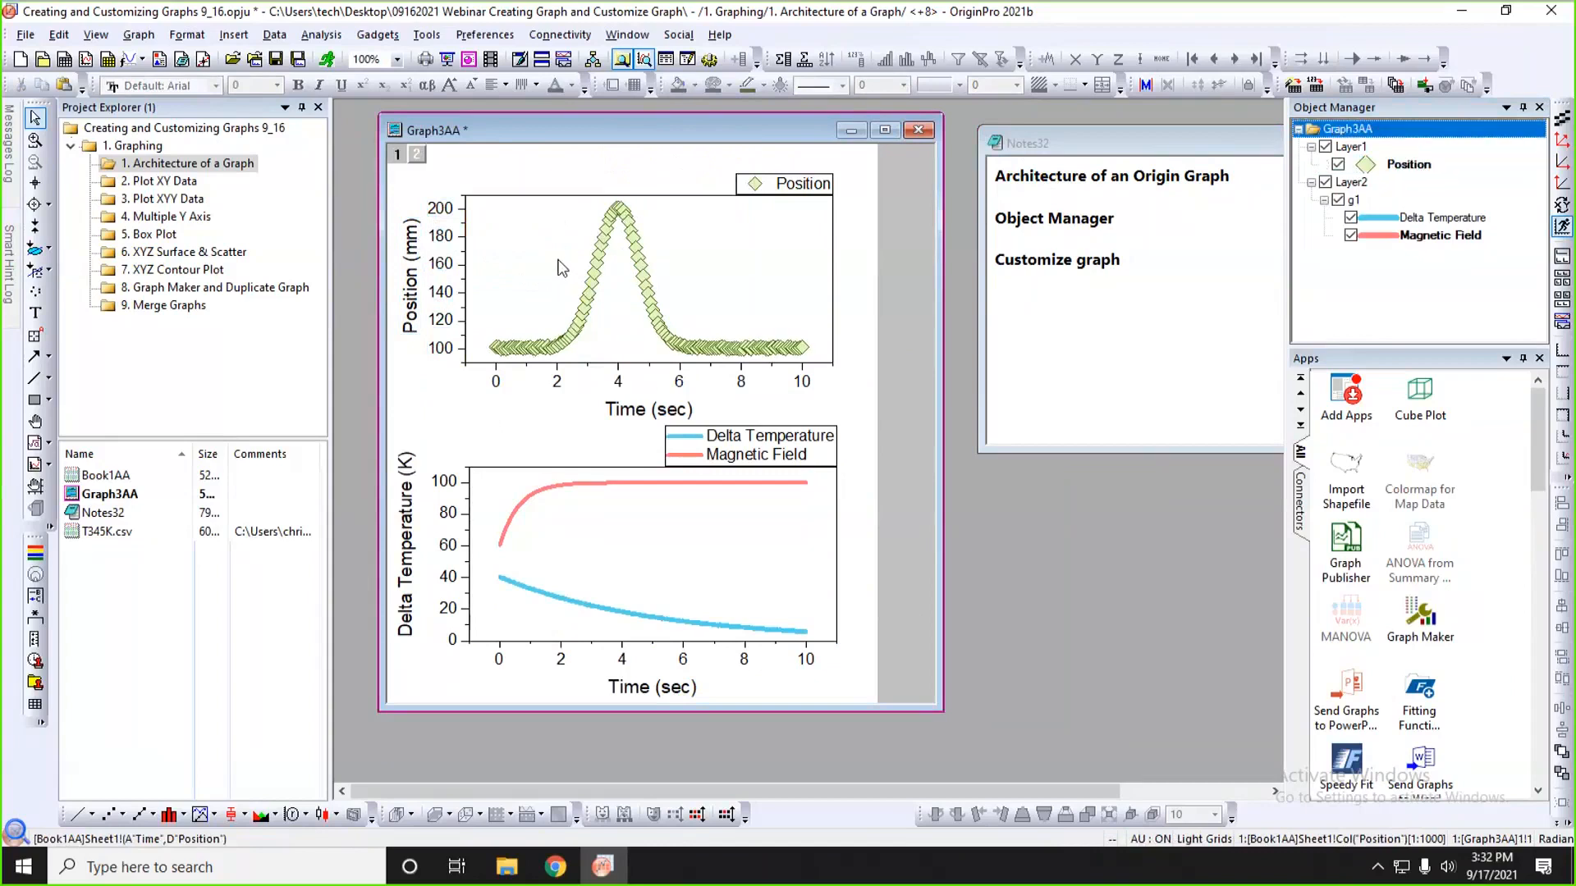
# - Review the Position plot's symbol, panel and label settings in Plot Details, leaving them unchanged
pyautogui.click(604, 253)
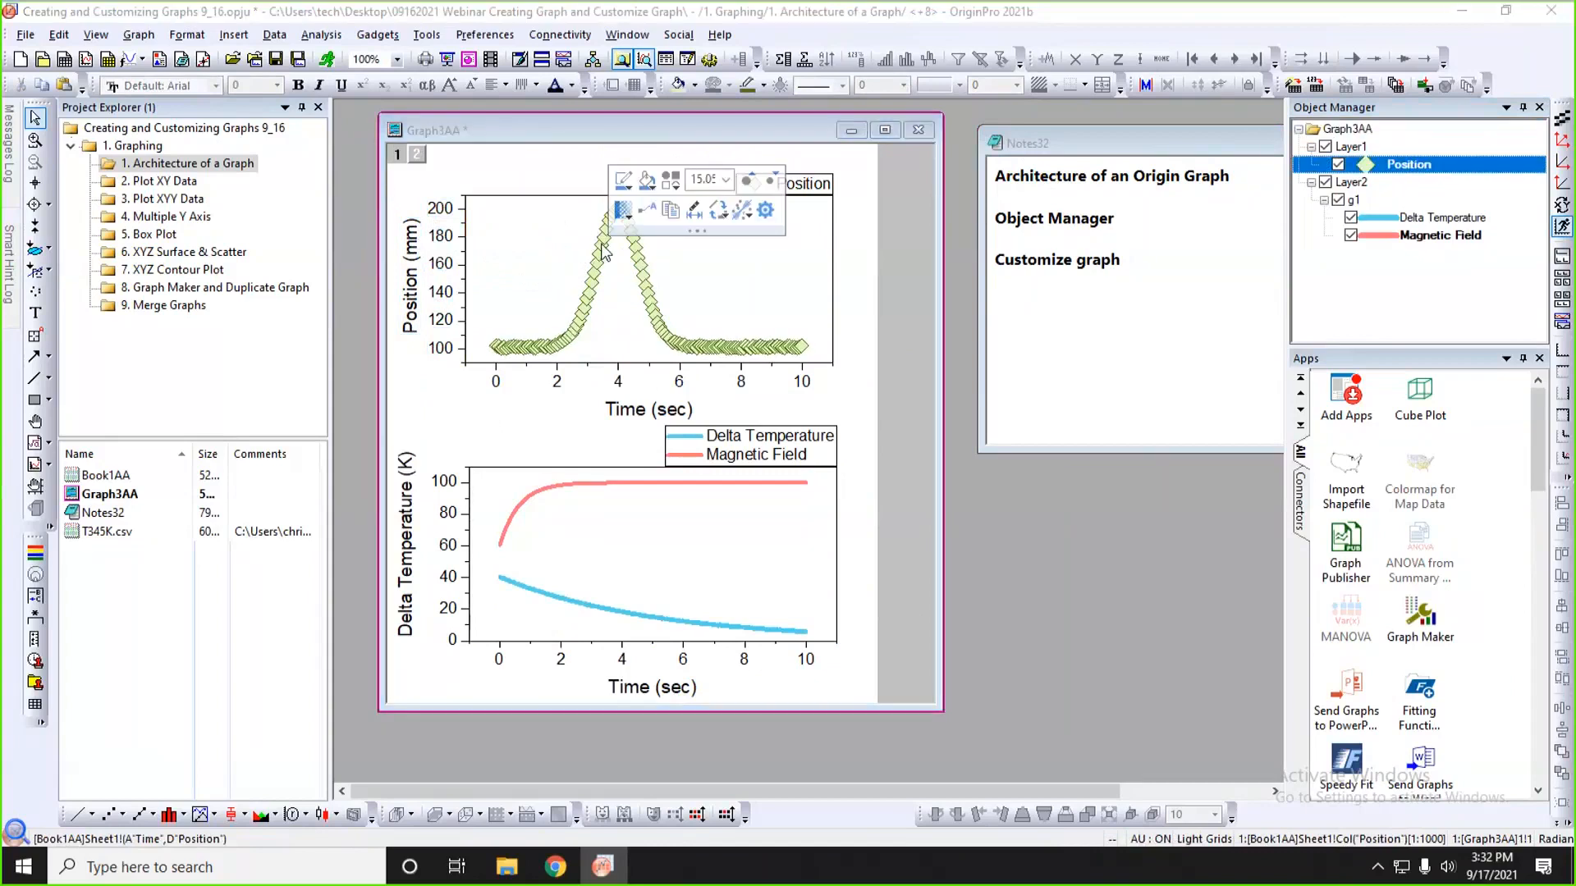
pyautogui.doubleClick(604, 253)
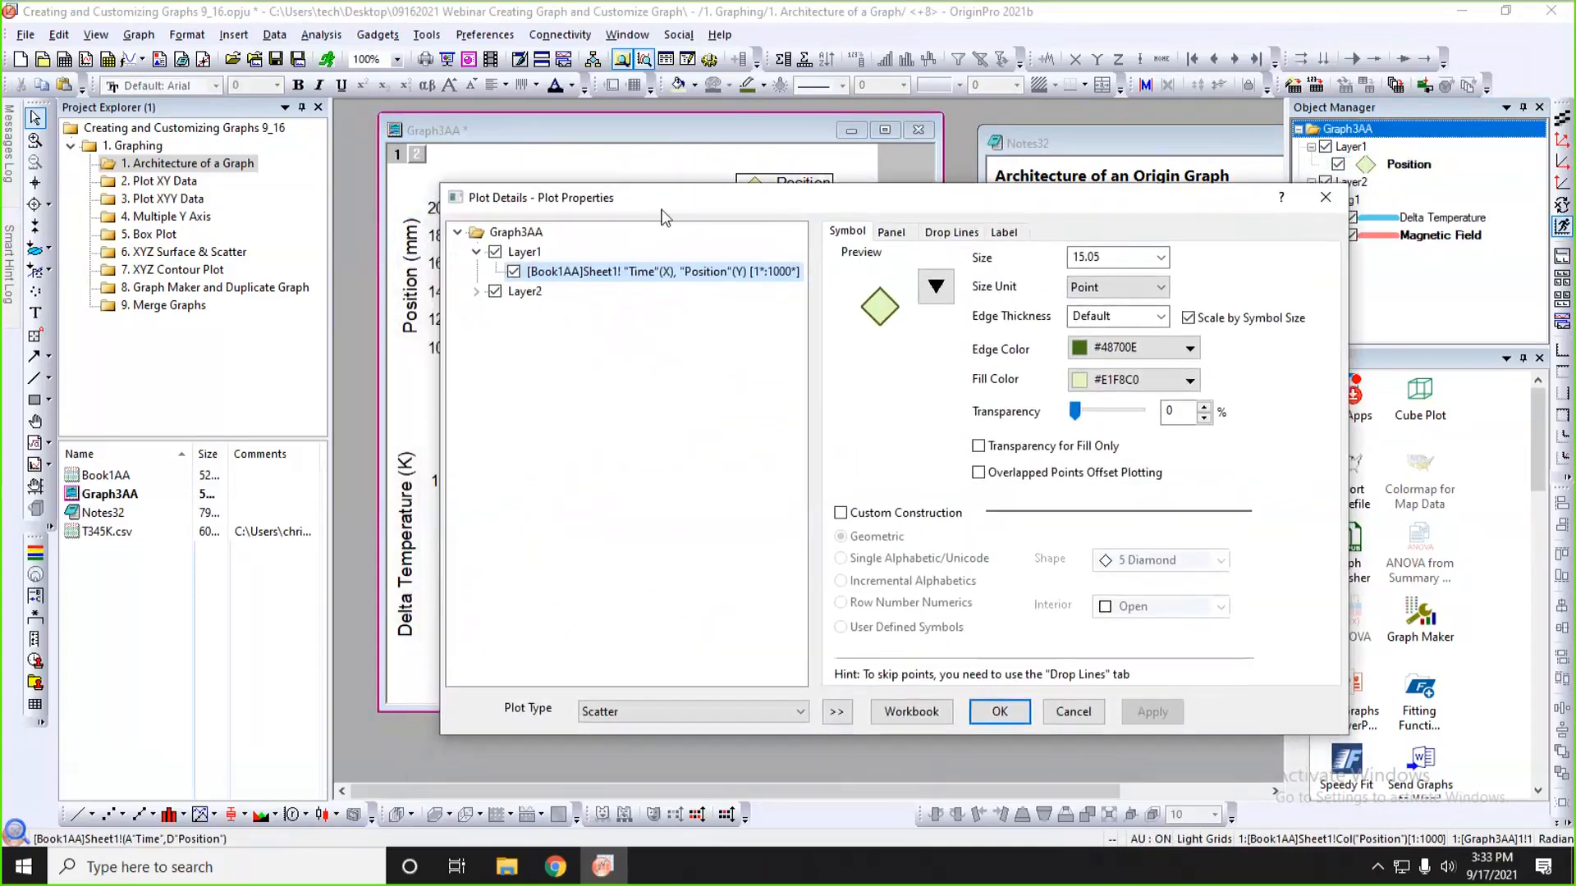
pyautogui.moveTo(665, 204); pyautogui.dragTo(818, 230)
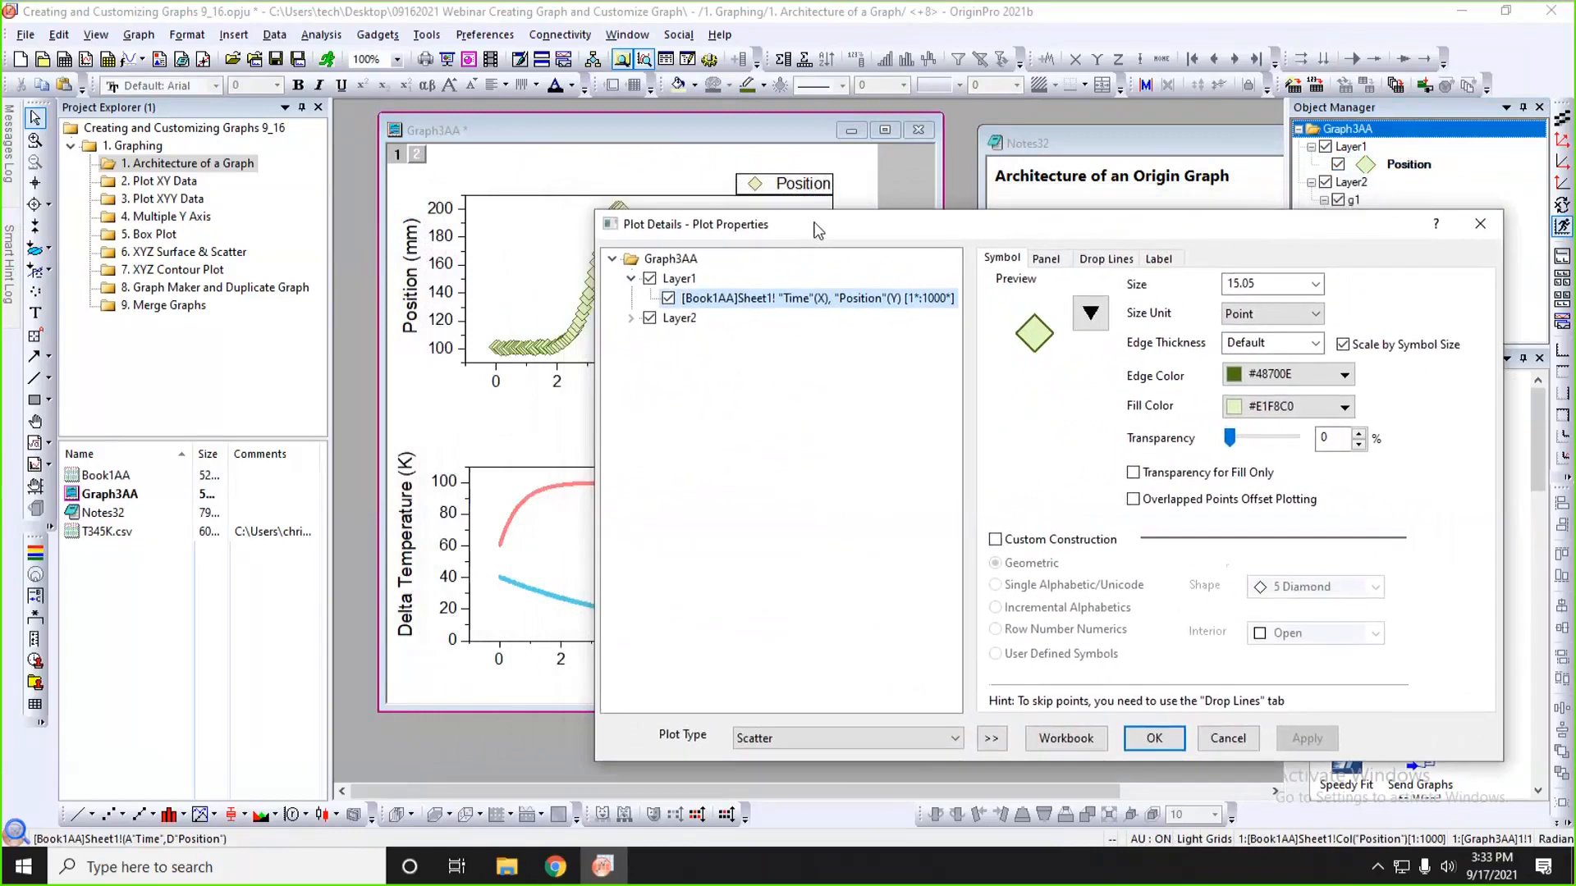
pyautogui.click(1047, 261)
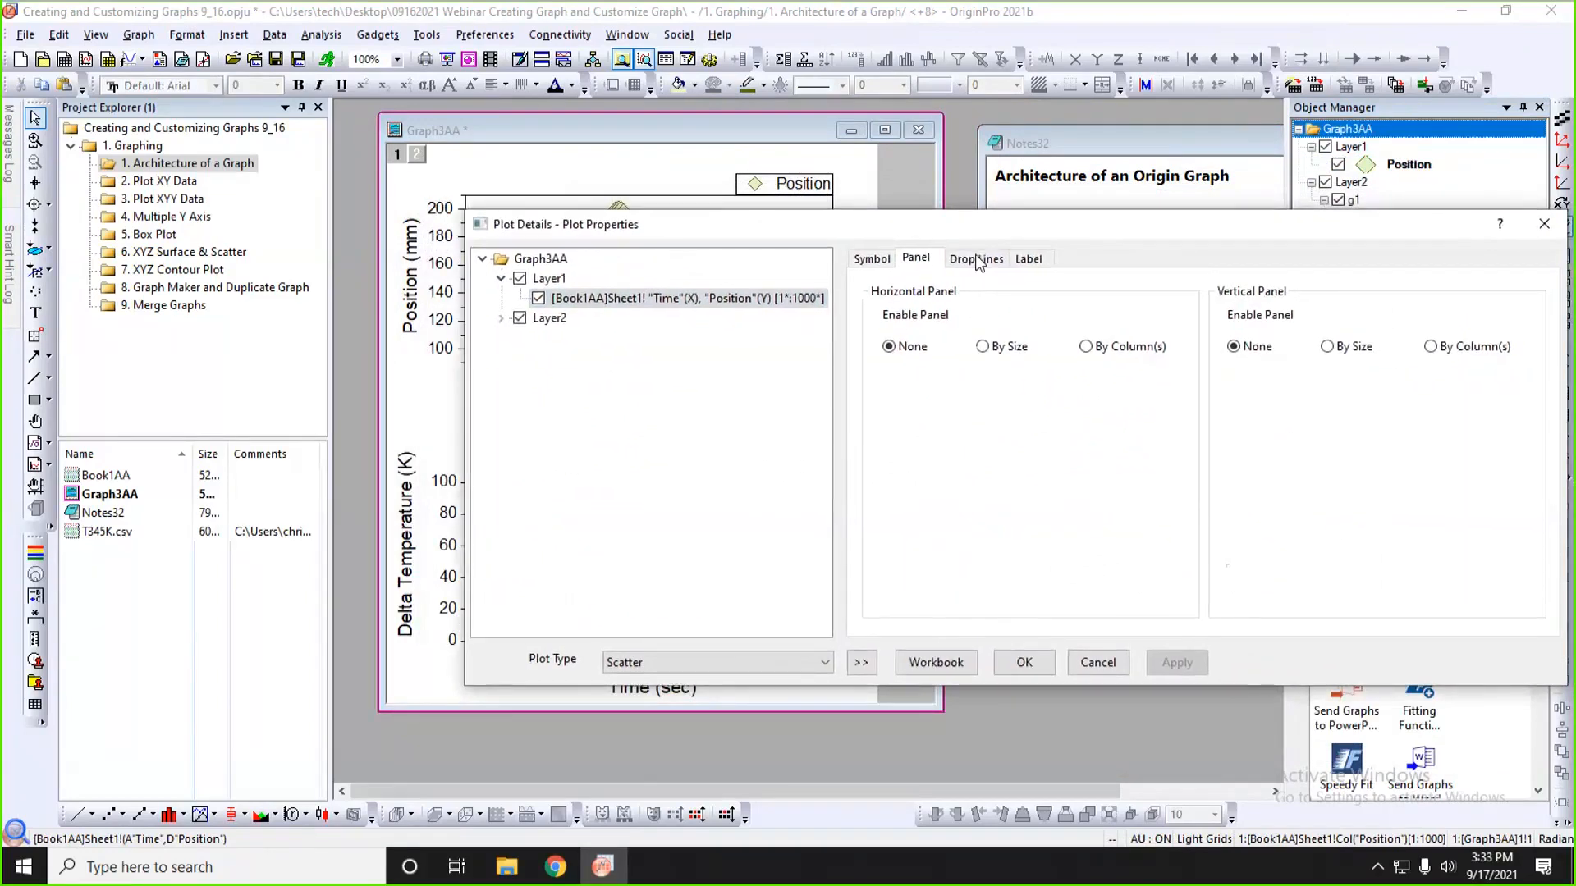
pyautogui.click(1028, 258)
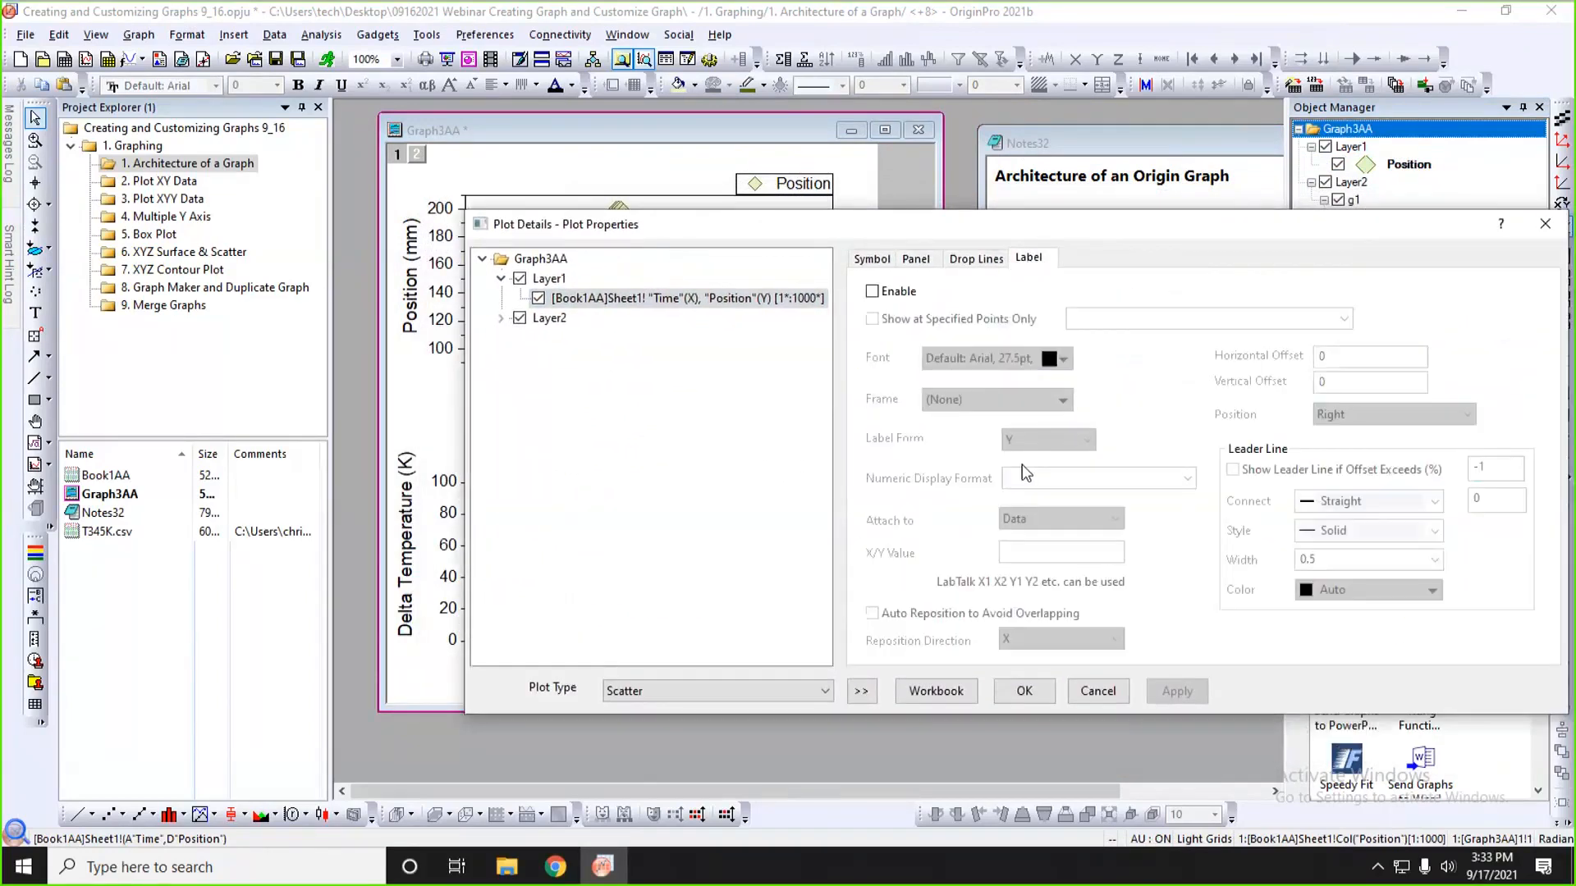
pyautogui.click(1085, 692)
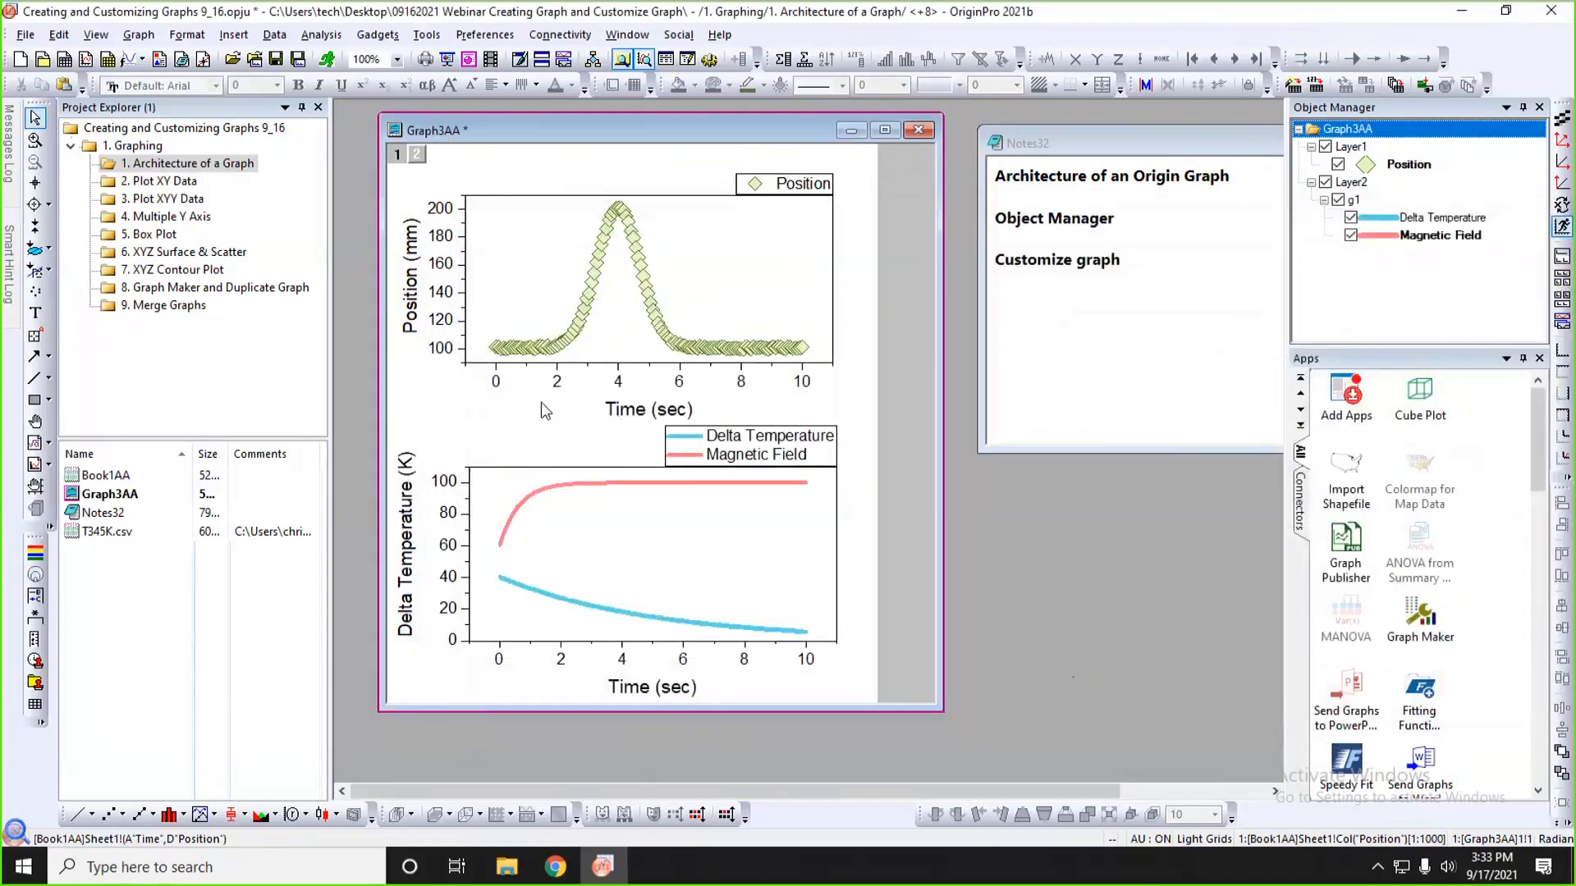
# - View the upper layer's X axis scale settings without changing them, and select Layer1 in the graph
pyautogui.click(580, 363)
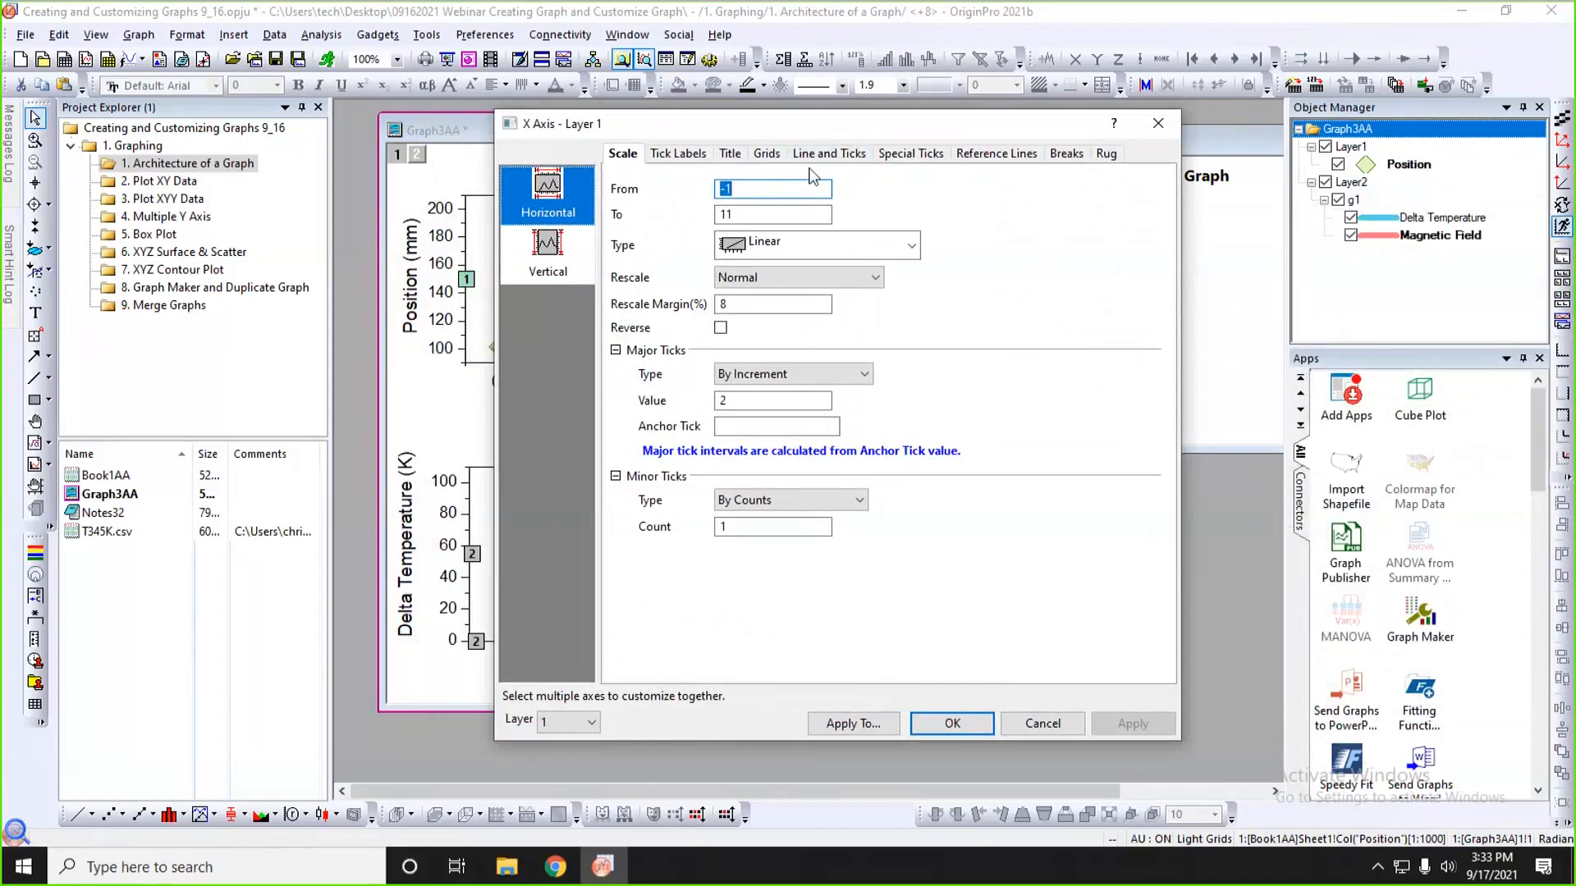
pyautogui.click(1157, 125)
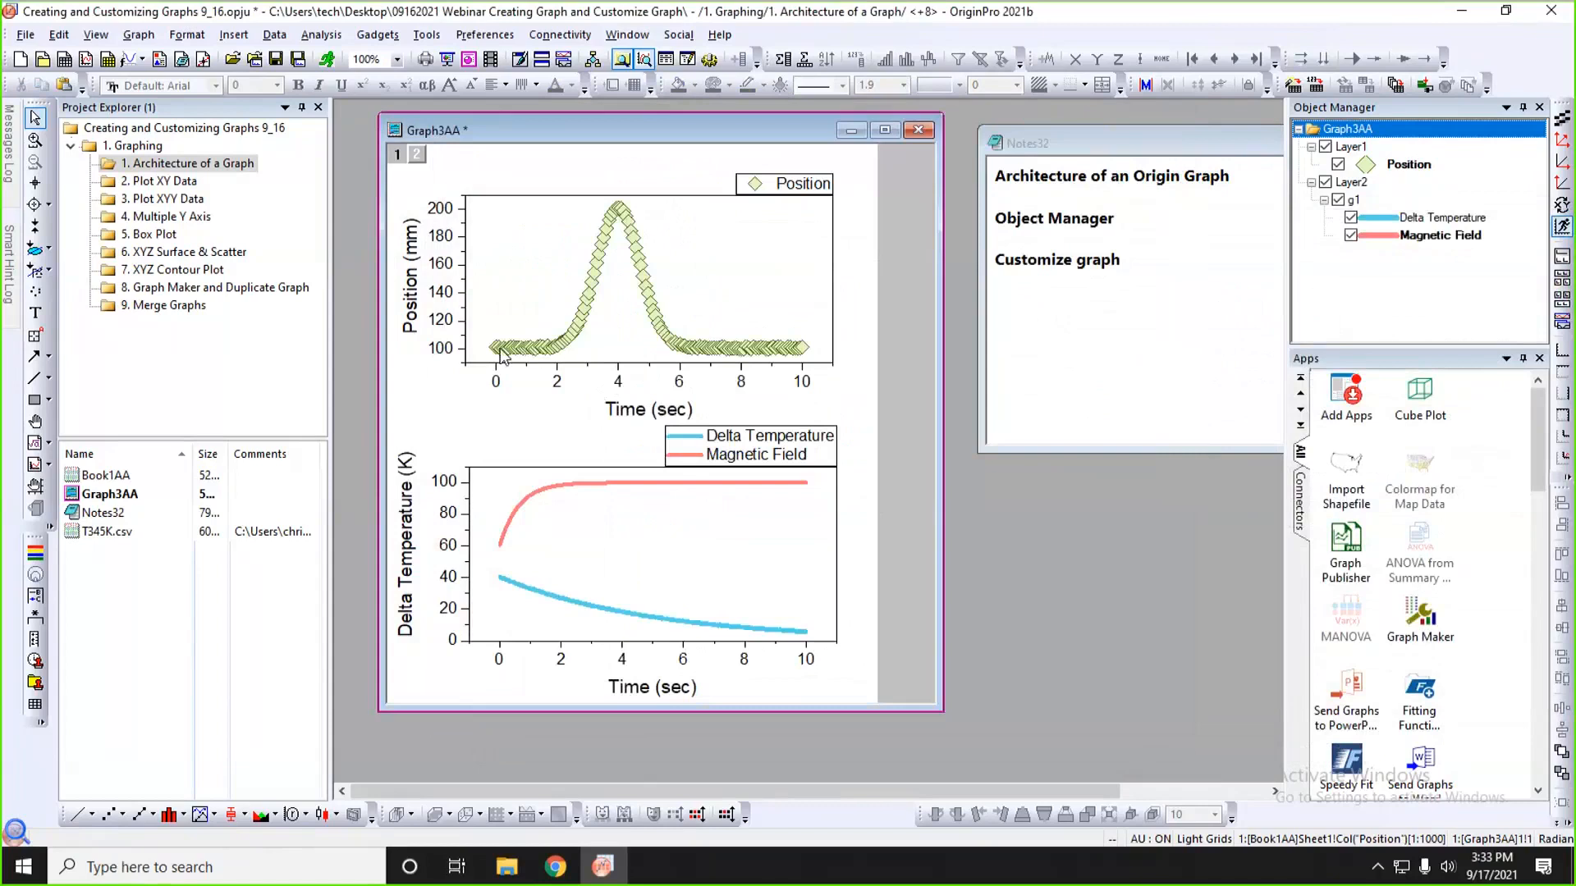
pyautogui.moveTo(502, 354)
pyautogui.click(500, 213)
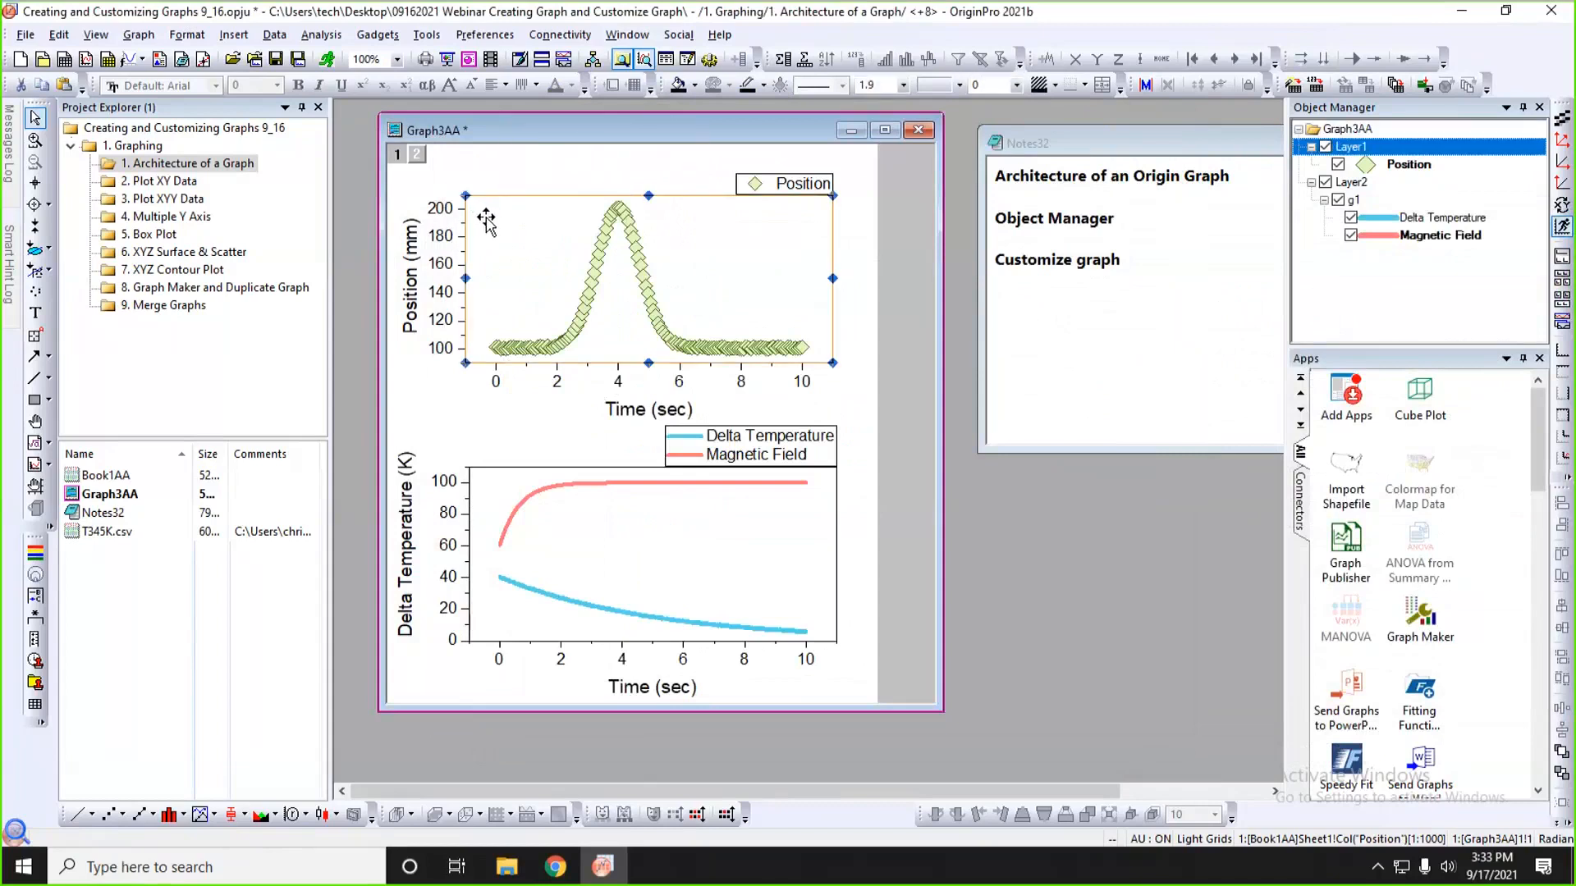
# - Select the Position plot and the X axis in the upper layer to view their formatting options, and slightly shrink the graph window
pyautogui.click(506, 182)
pyautogui.click(607, 229)
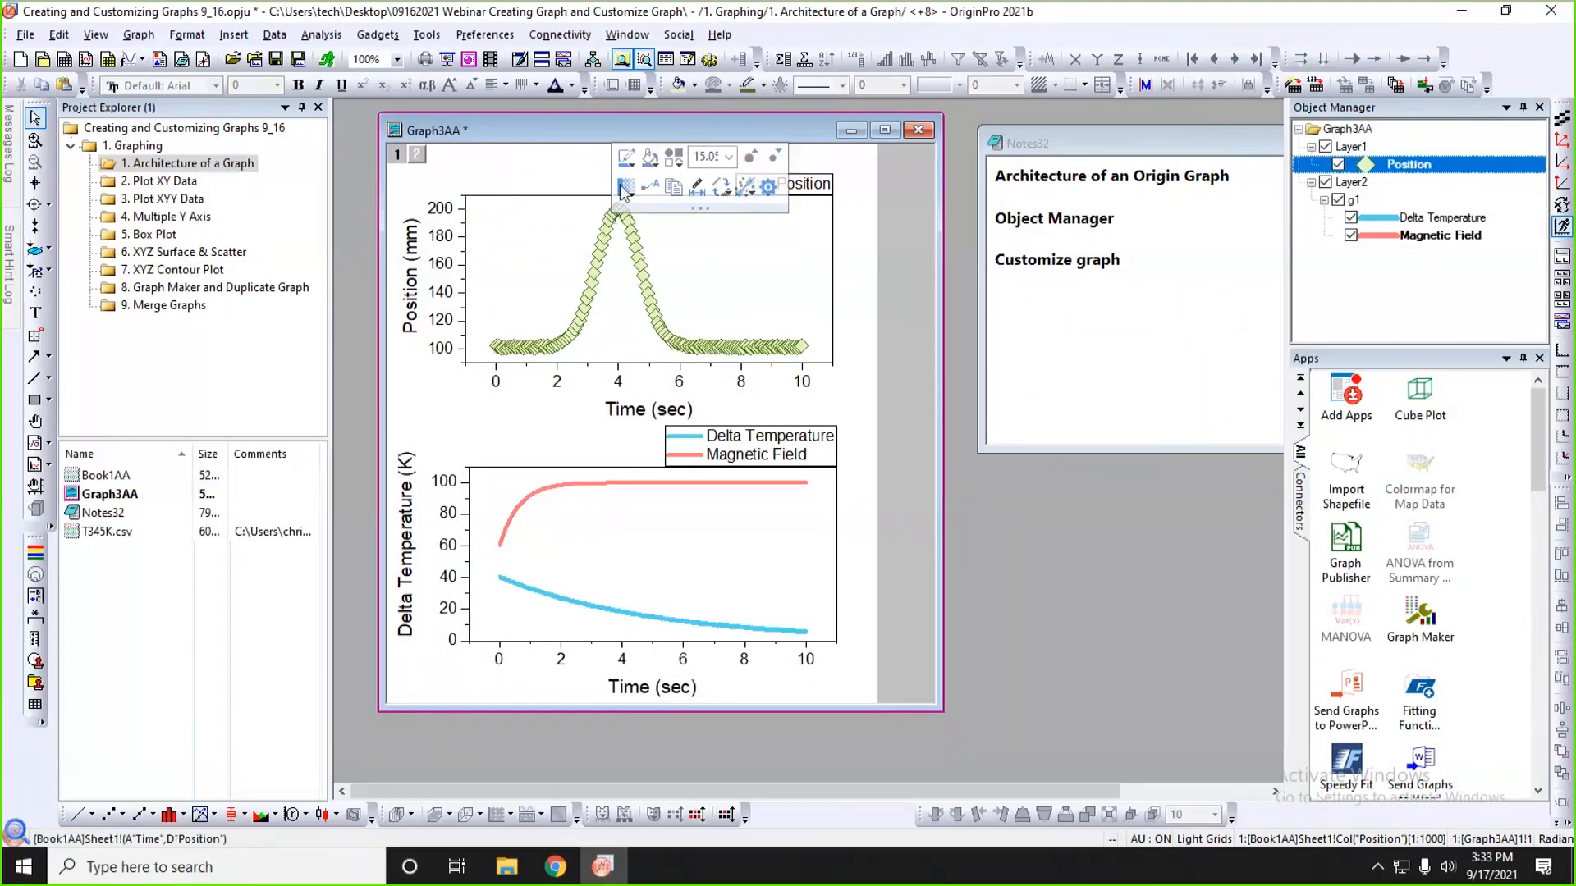
pyautogui.click(684, 365)
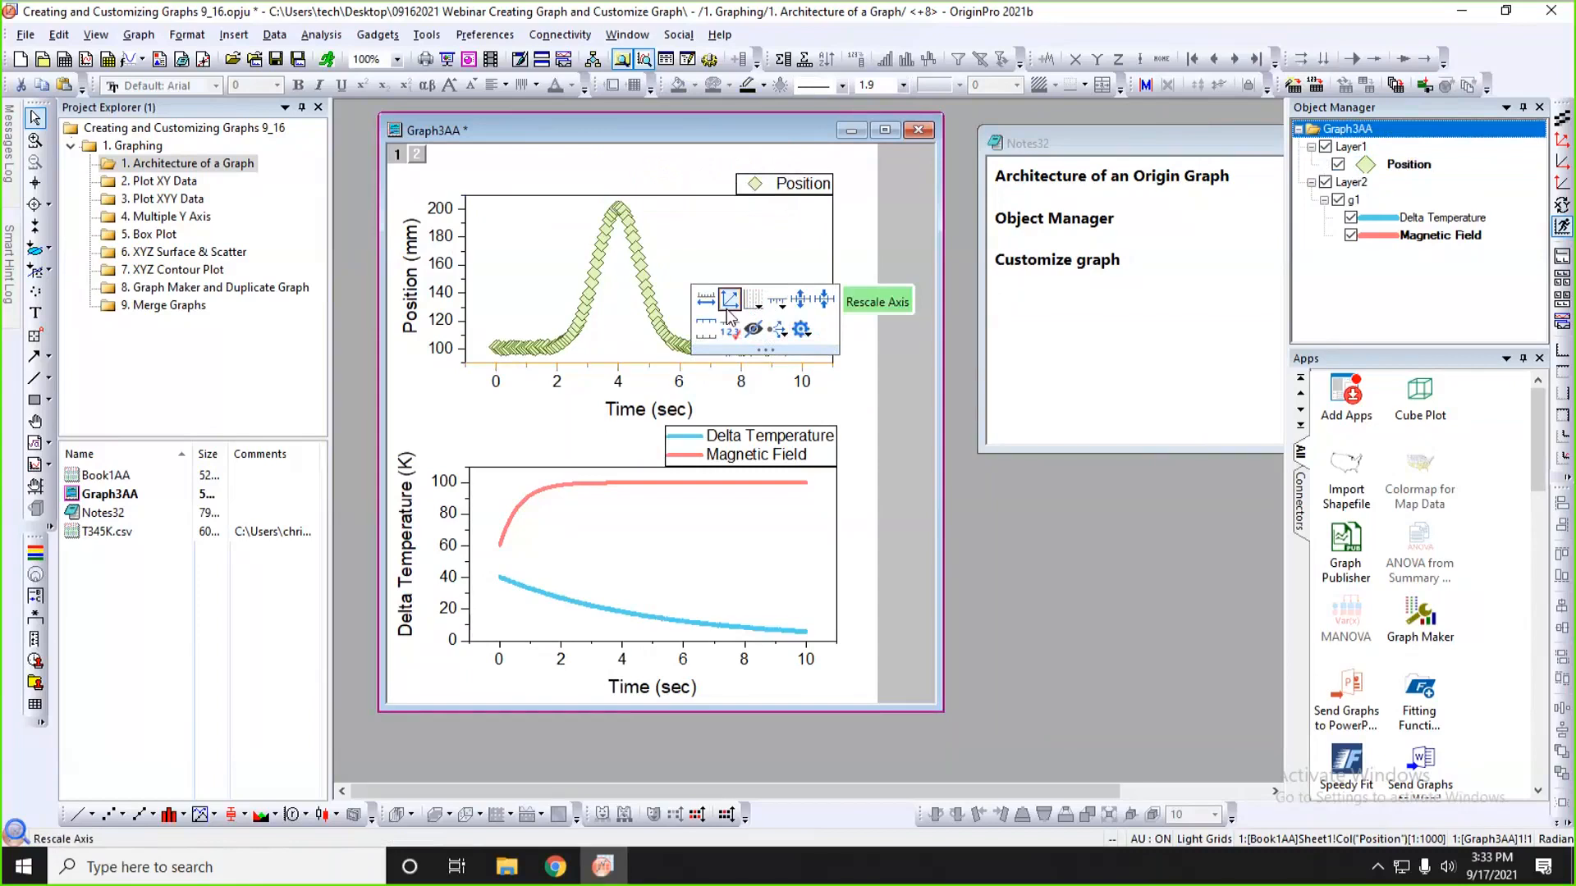
pyautogui.click(573, 416)
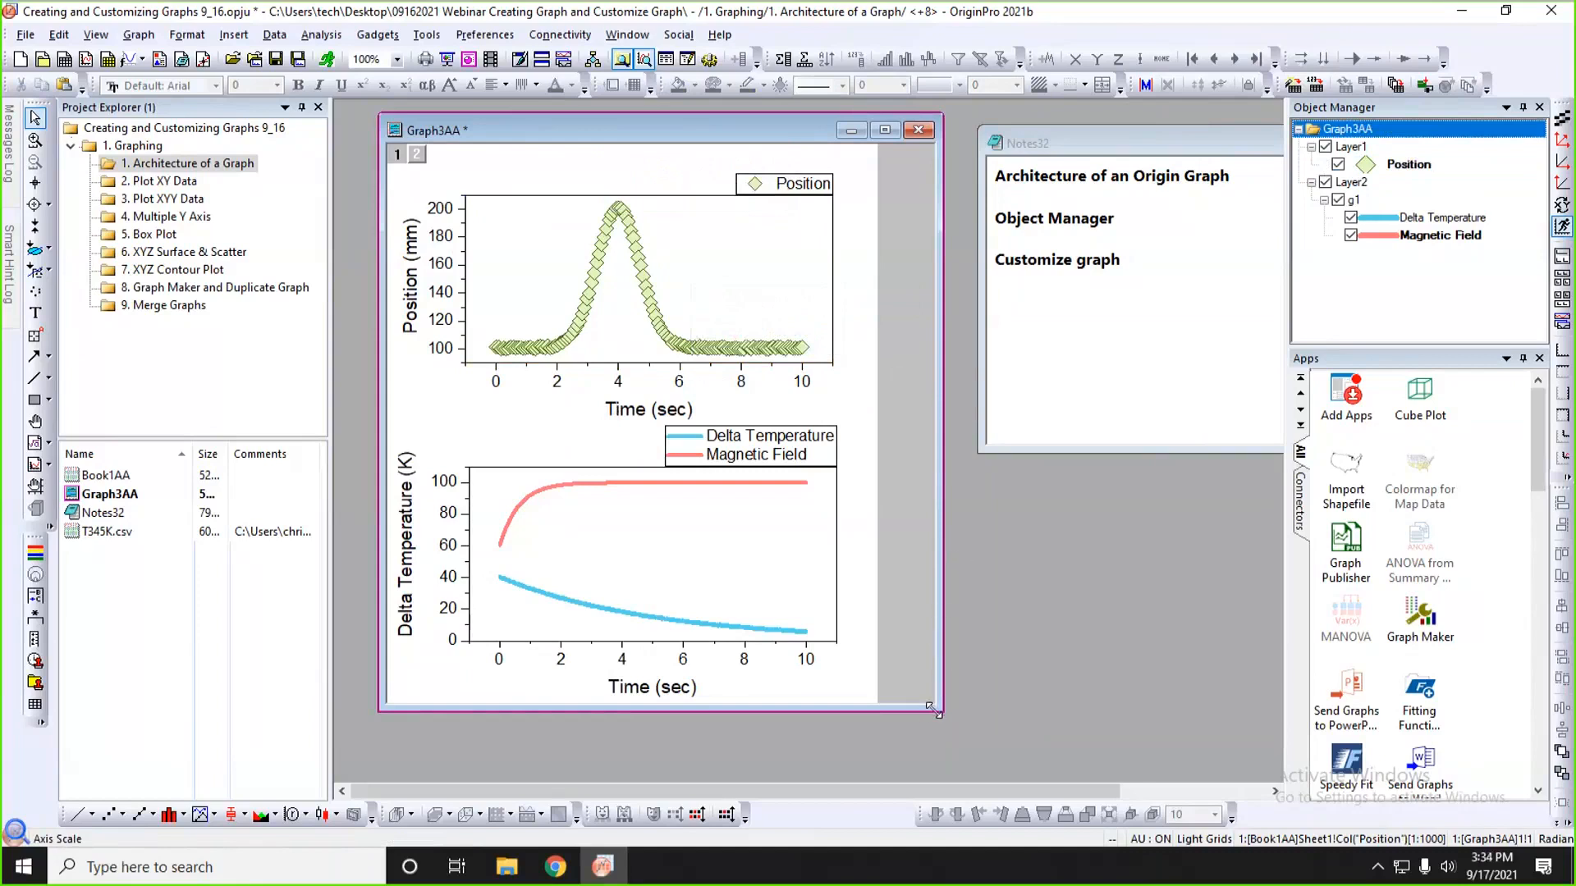
pyautogui.moveTo(934, 711); pyautogui.dragTo(896, 669)
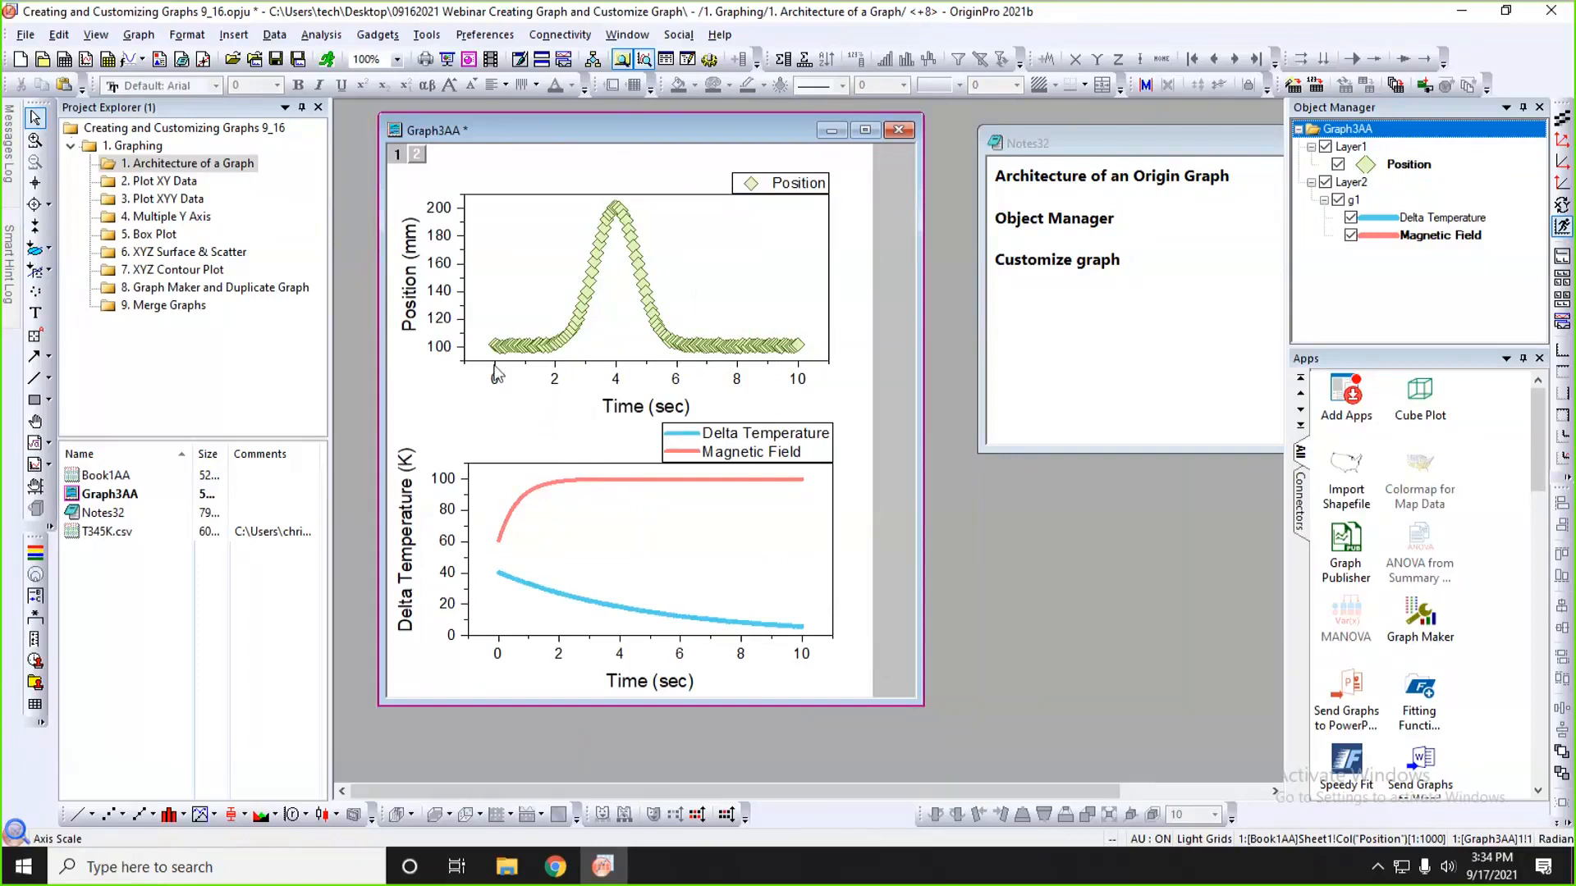
# - Open the 2. Plot XY Data project folder and reposition the Book3 worksheet window in the workspace
pyautogui.click(170, 181)
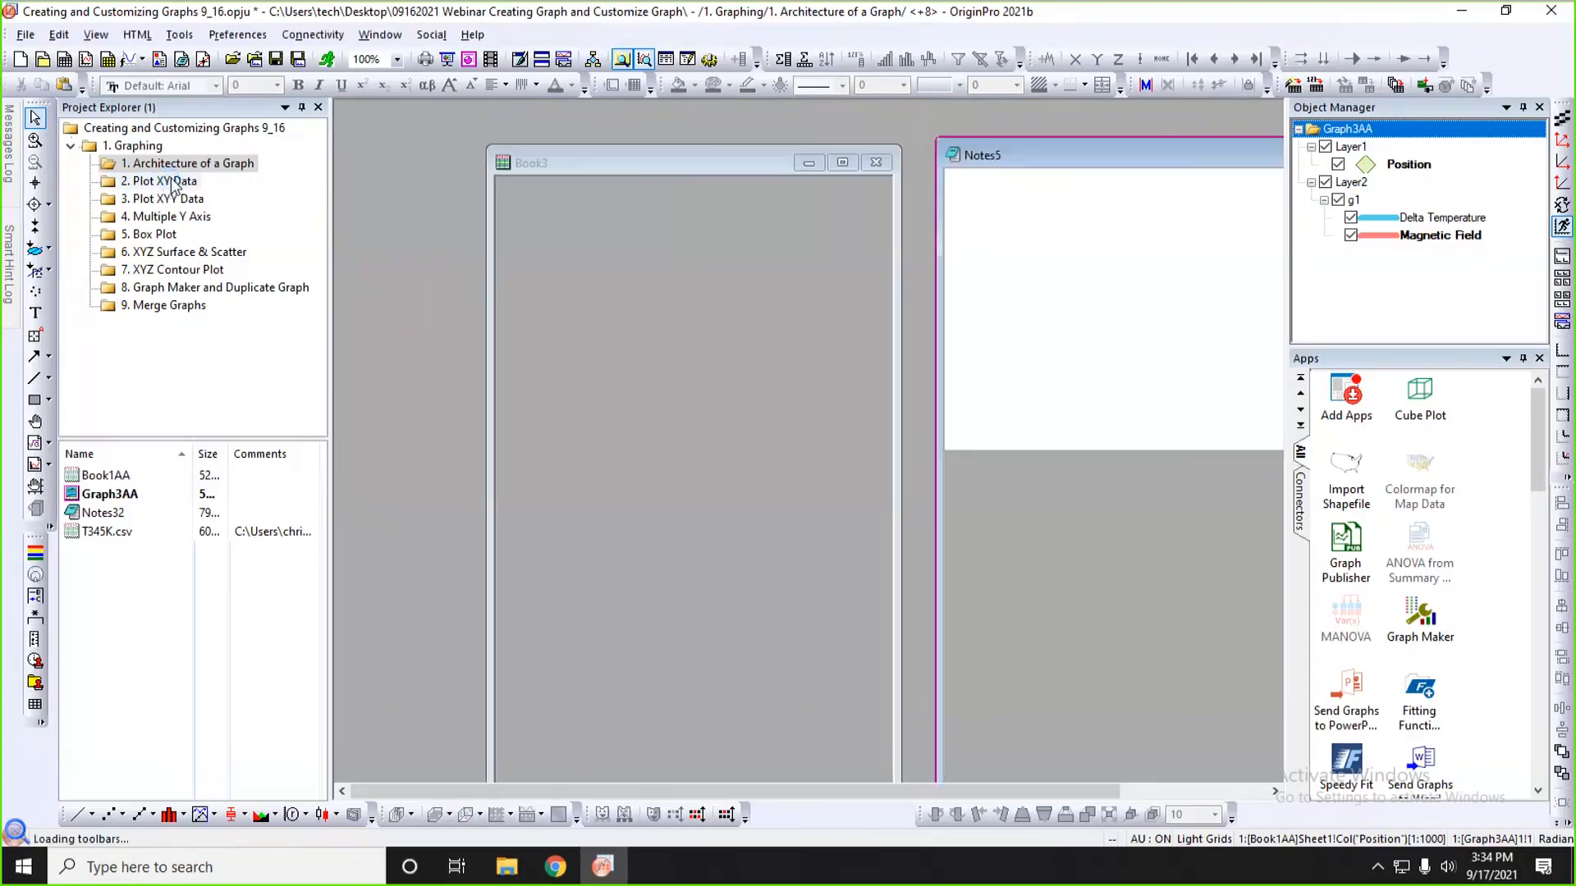
pyautogui.moveTo(568, 144); pyautogui.dragTo(407, 233)
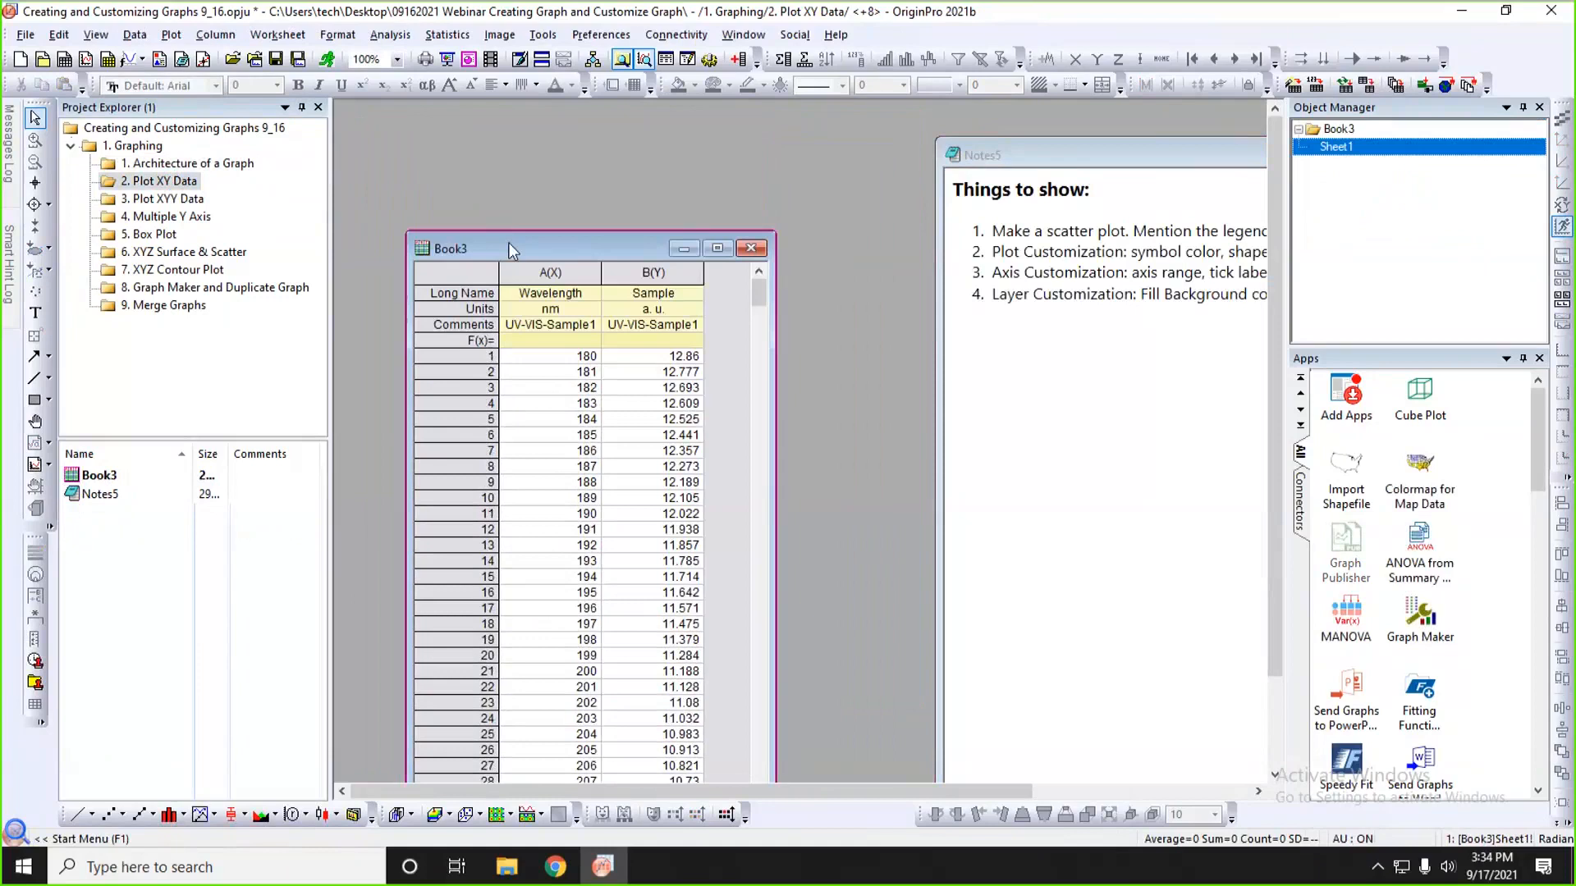
pyautogui.moveTo(510, 249); pyautogui.dragTo(463, 136)
# - Examine Book3's Wavelength X column and Sample Y column by selecting the columns and their first data rows
pyautogui.click(507, 156)
pyautogui.click(607, 157)
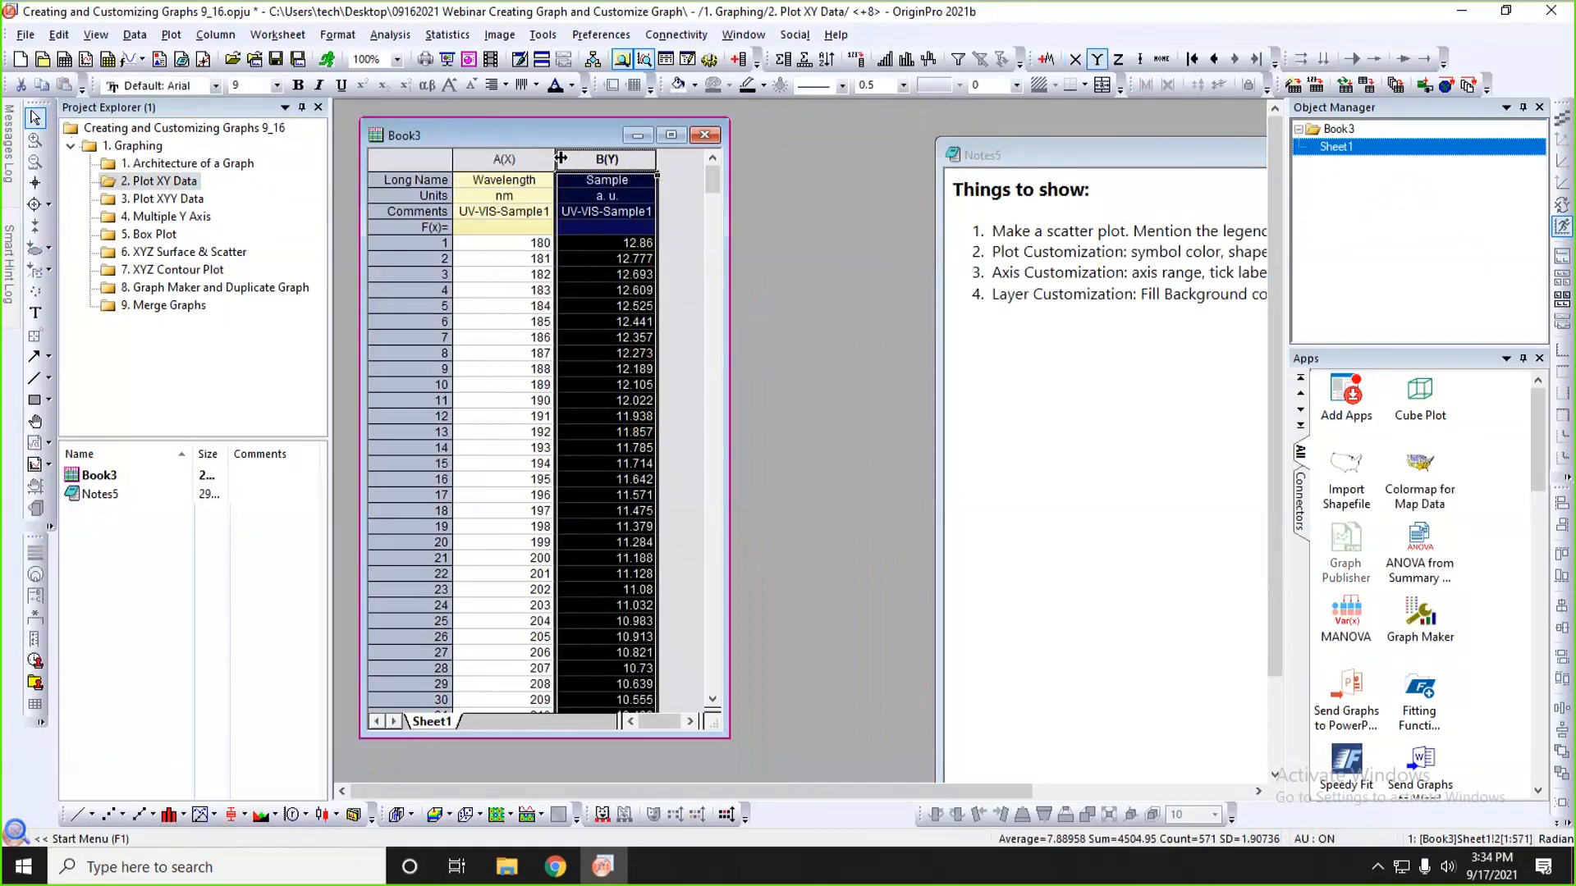
pyautogui.click(513, 157)
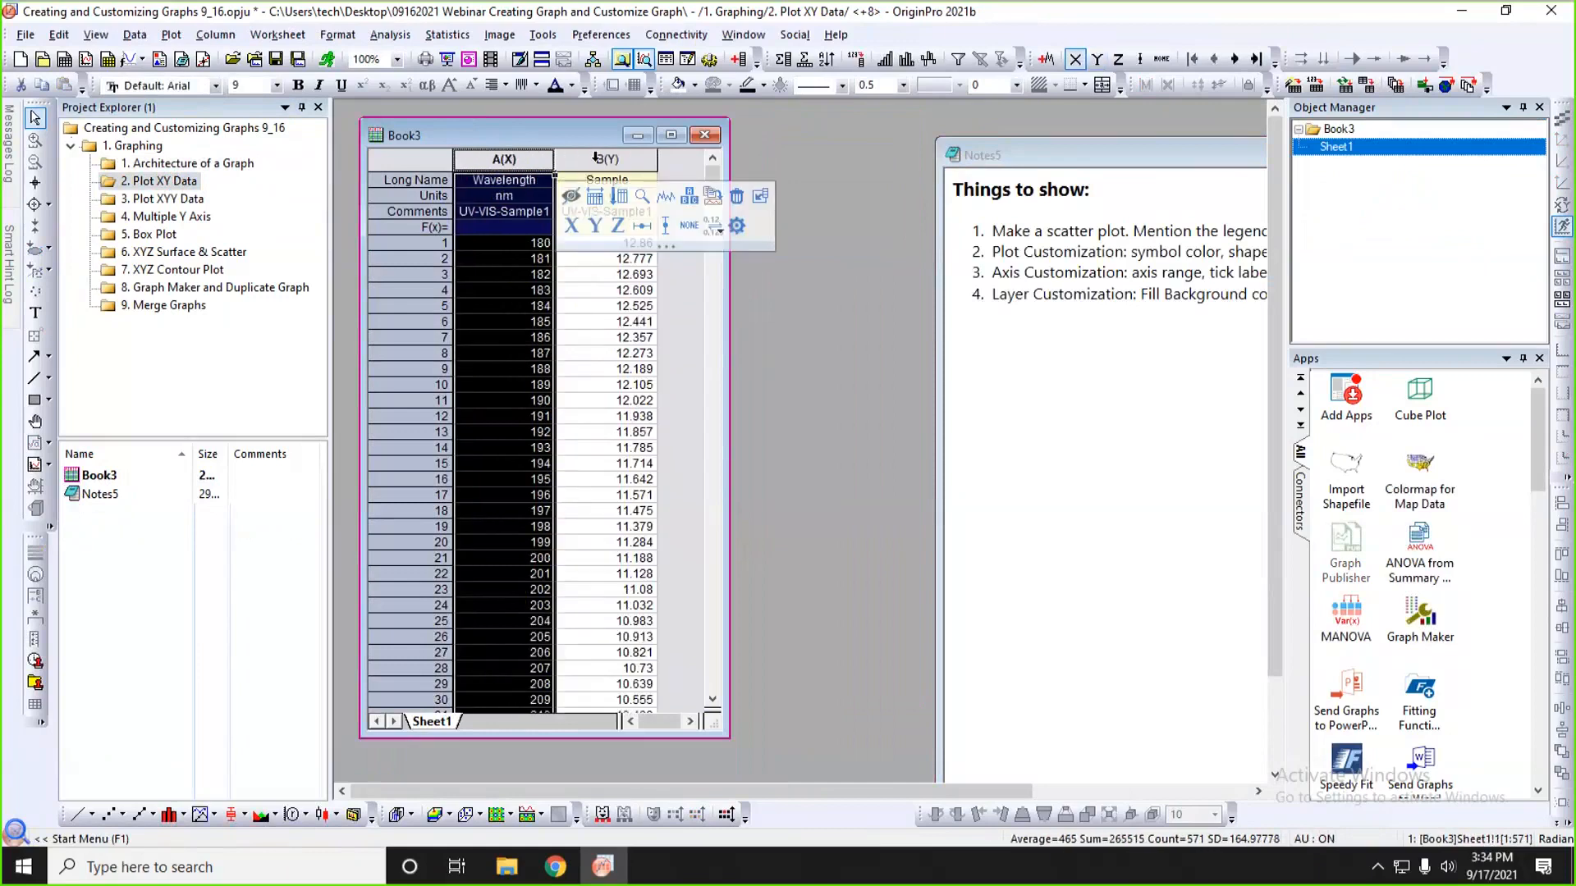
pyautogui.click(592, 155)
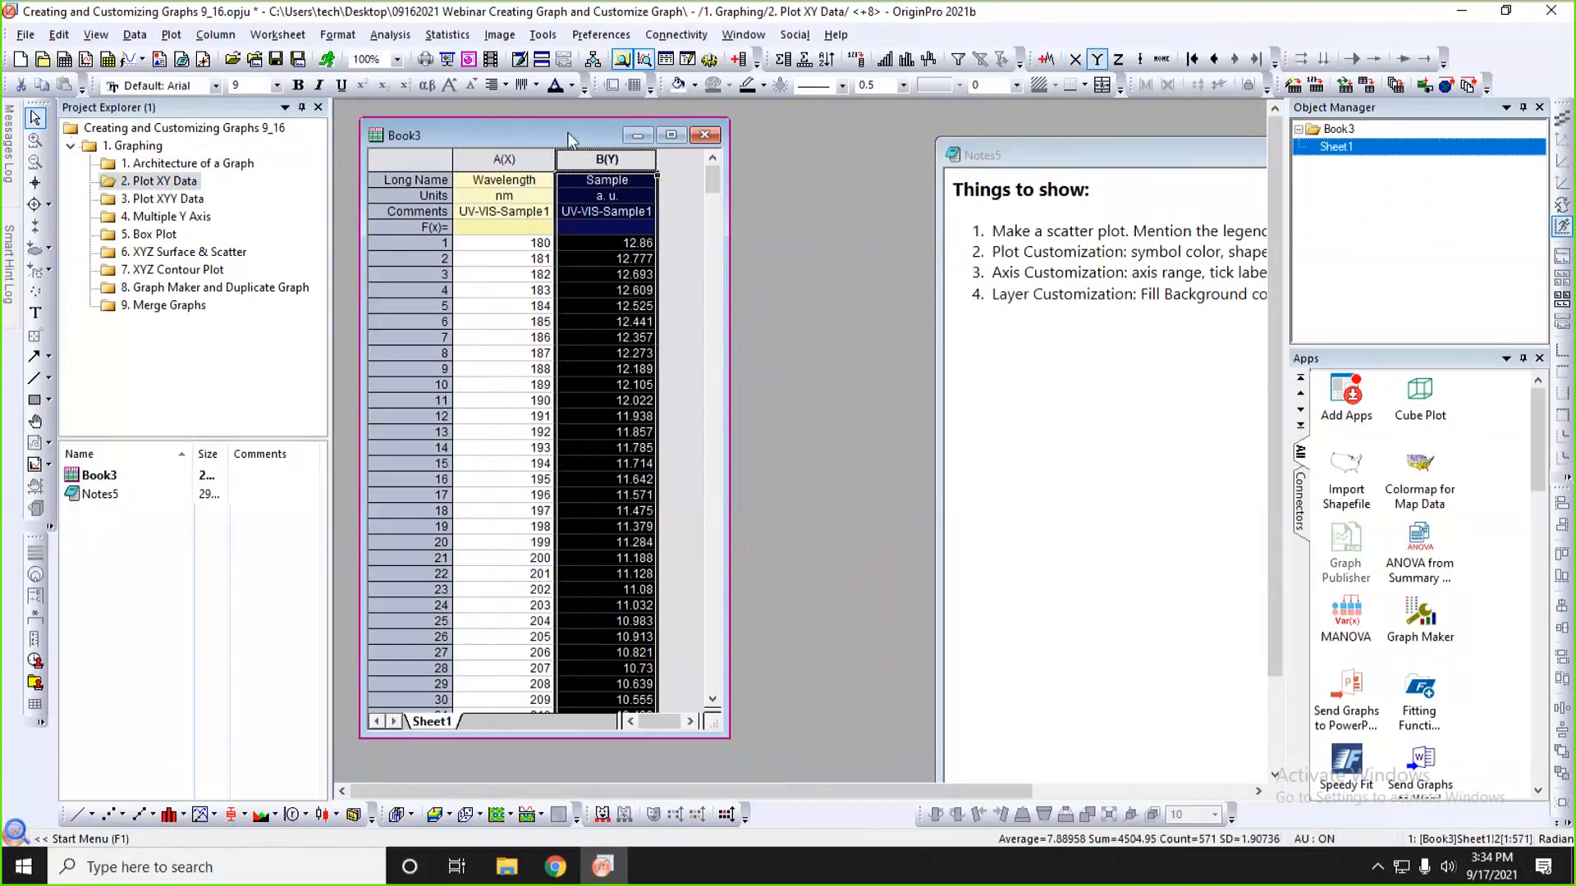
pyautogui.moveTo(563, 132); pyautogui.dragTo(552, 139)
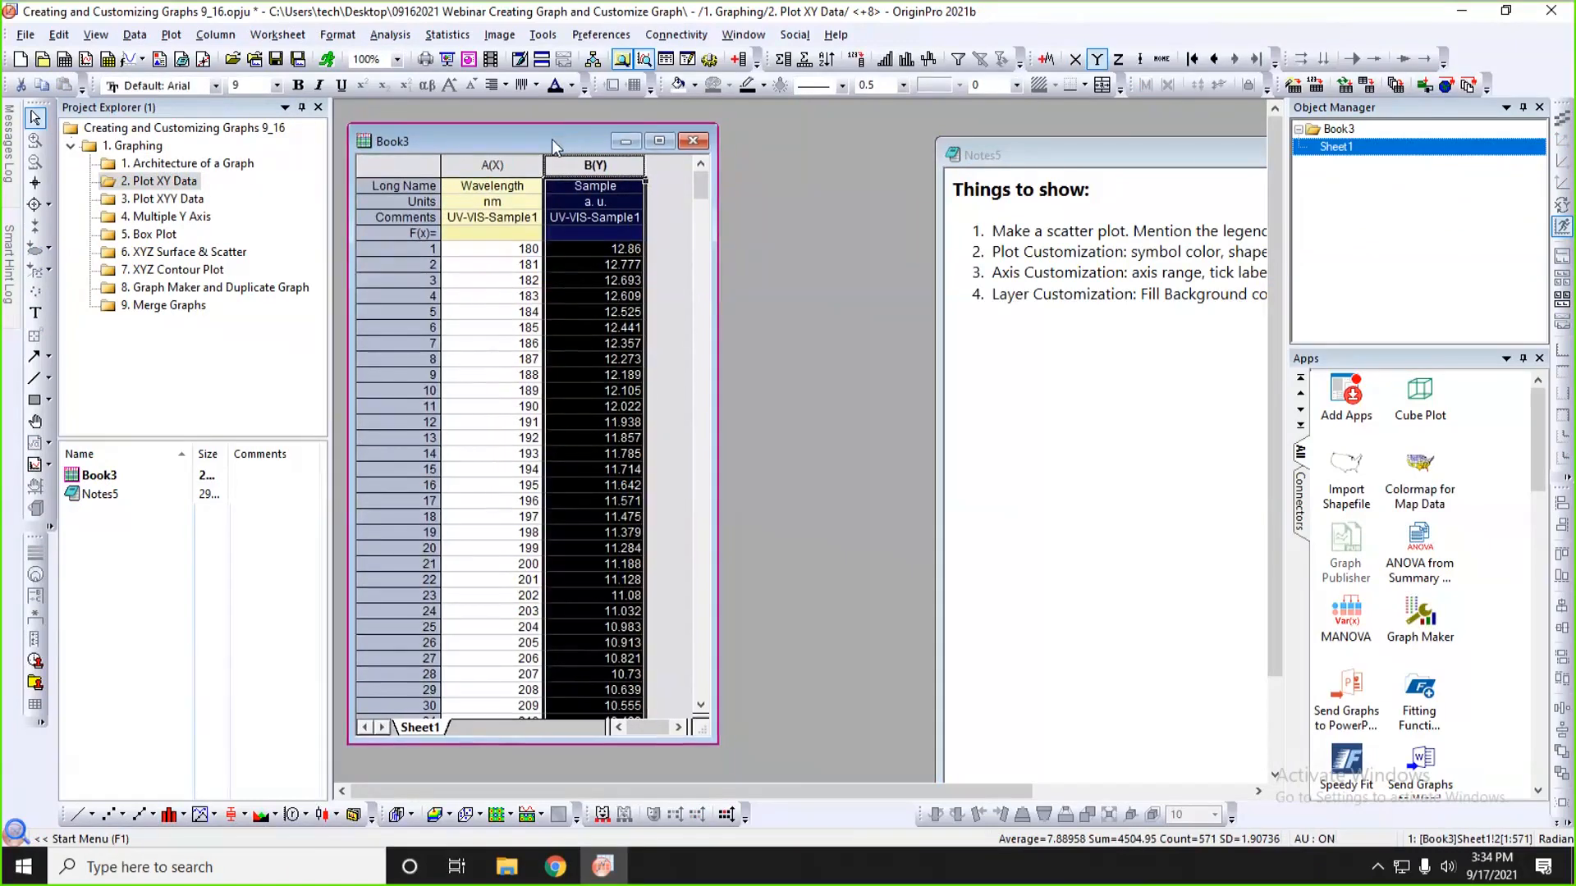
pyautogui.click(663, 205)
pyautogui.moveTo(525, 249); pyautogui.dragTo(624, 439)
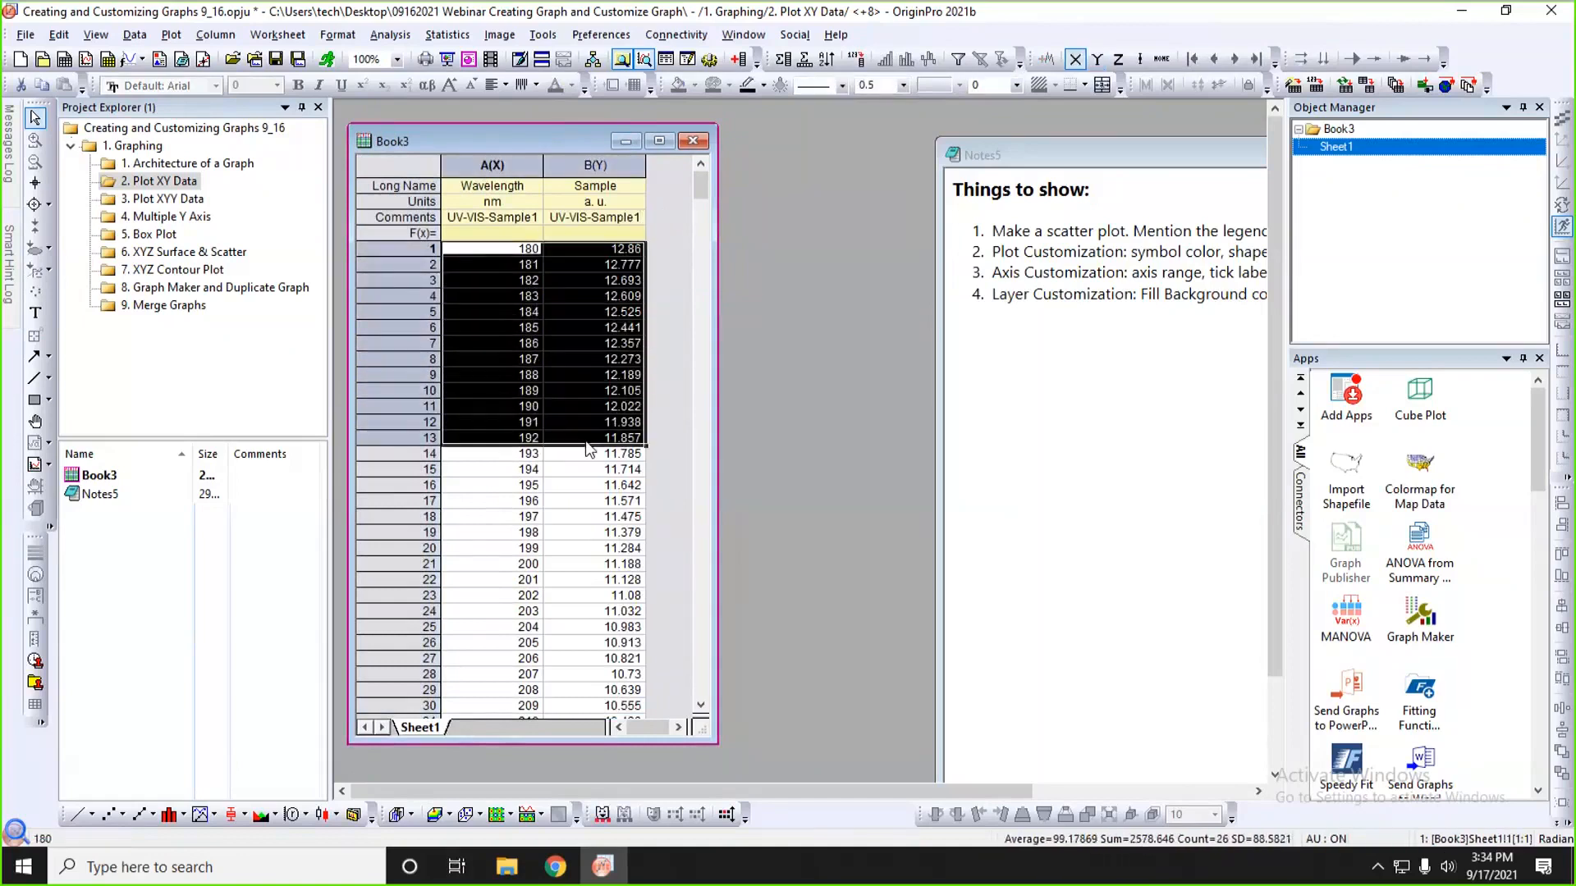
pyautogui.click(663, 298)
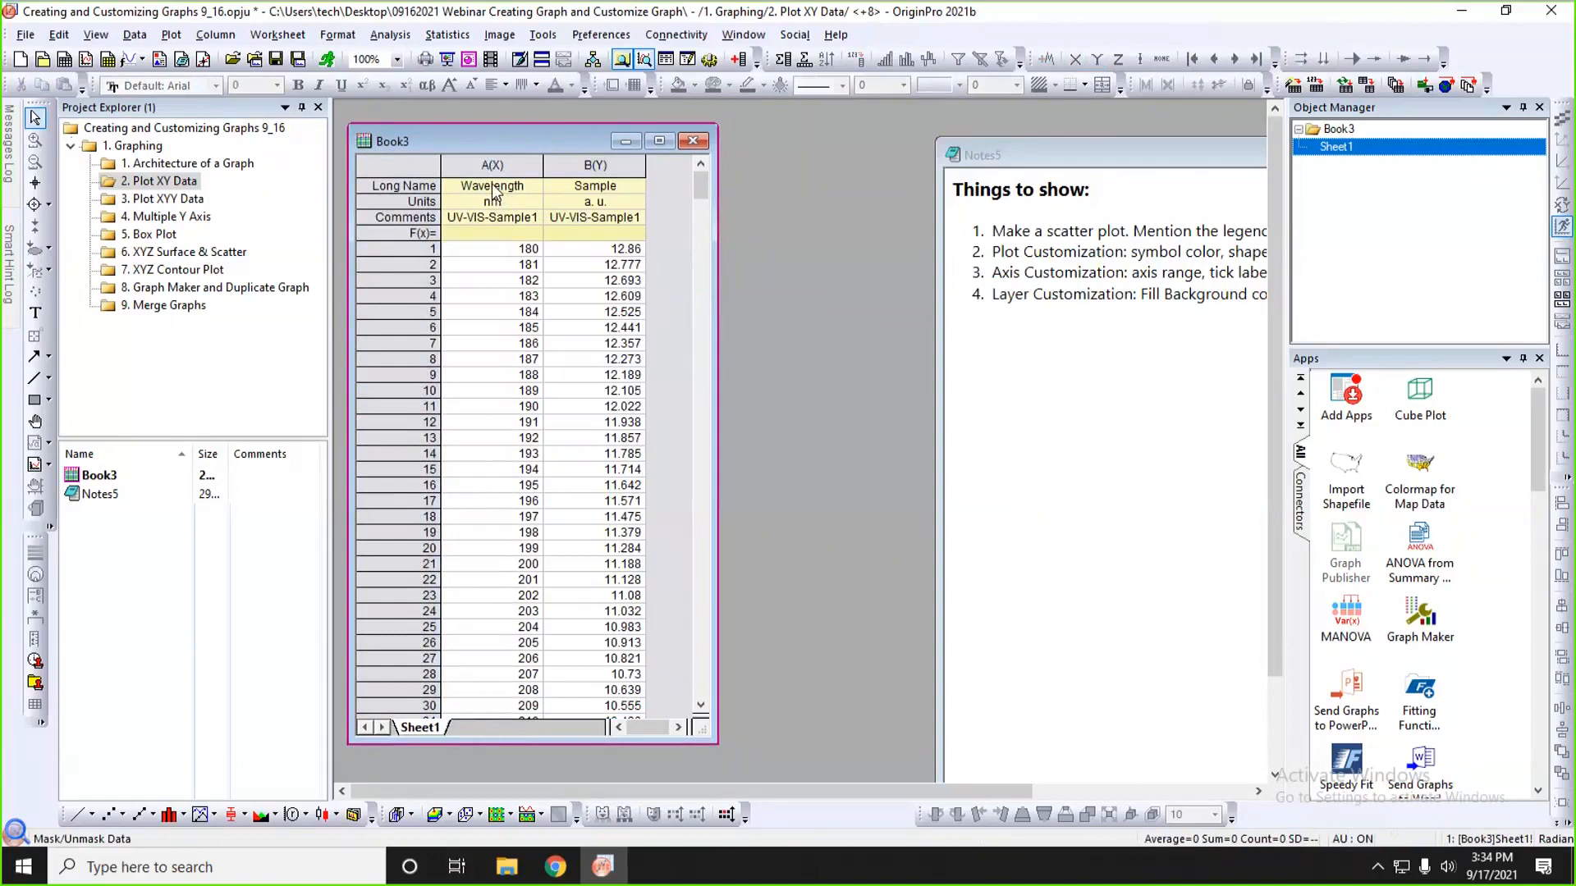
# - Examine the Long Name, Units and Comments label rows of Book3's columns by selecting their cells
pyautogui.moveTo(493, 194); pyautogui.dragTo(569, 195)
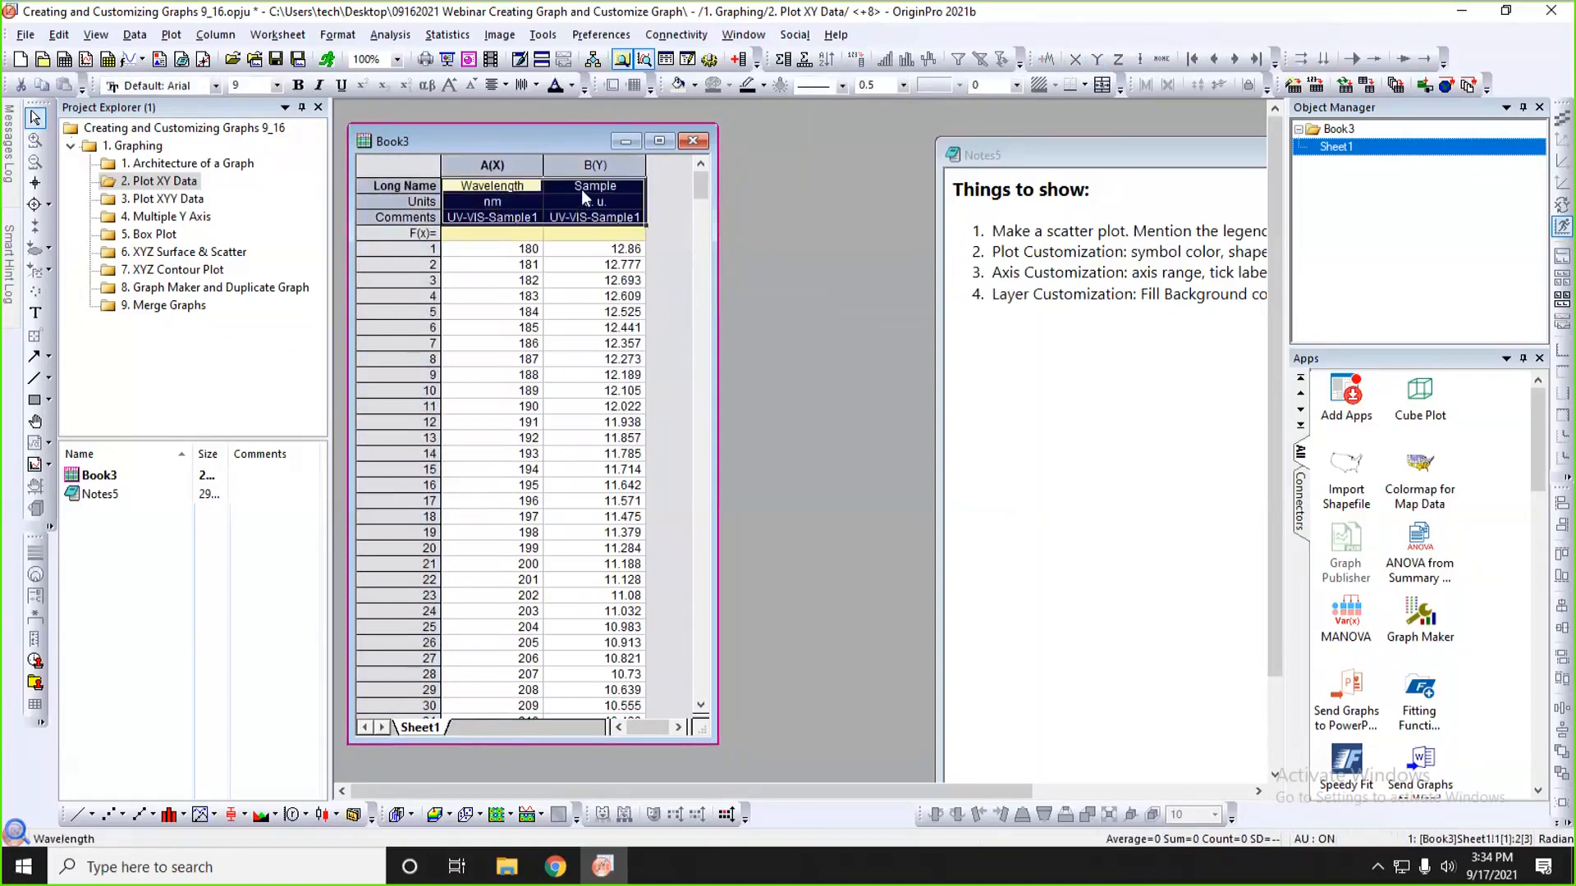
pyautogui.click(599, 249)
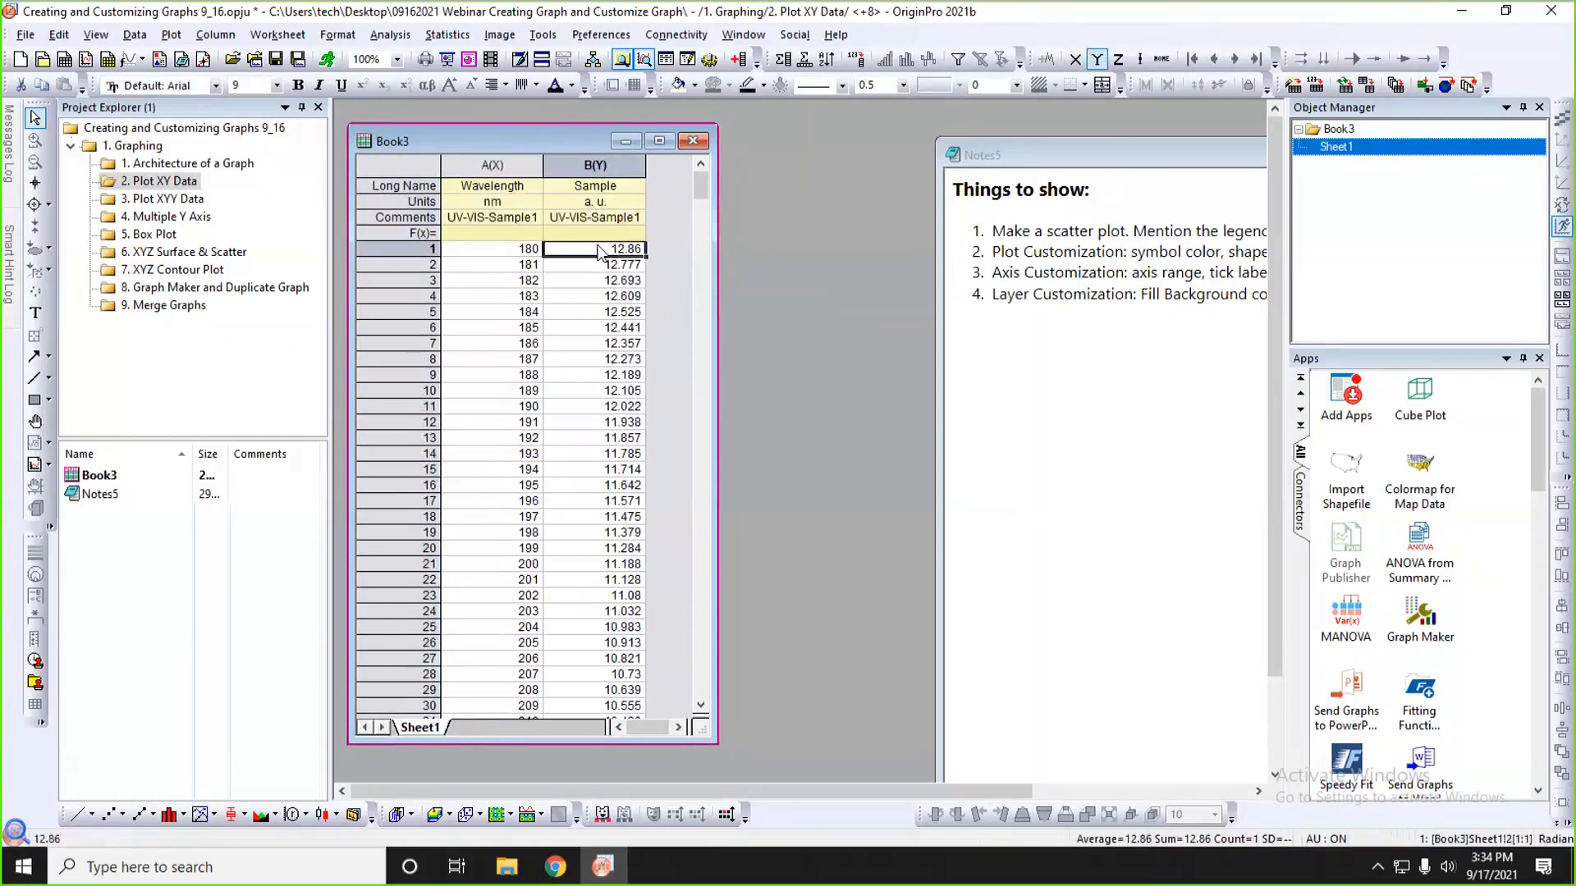
pyautogui.click(594, 190)
pyautogui.click(588, 204)
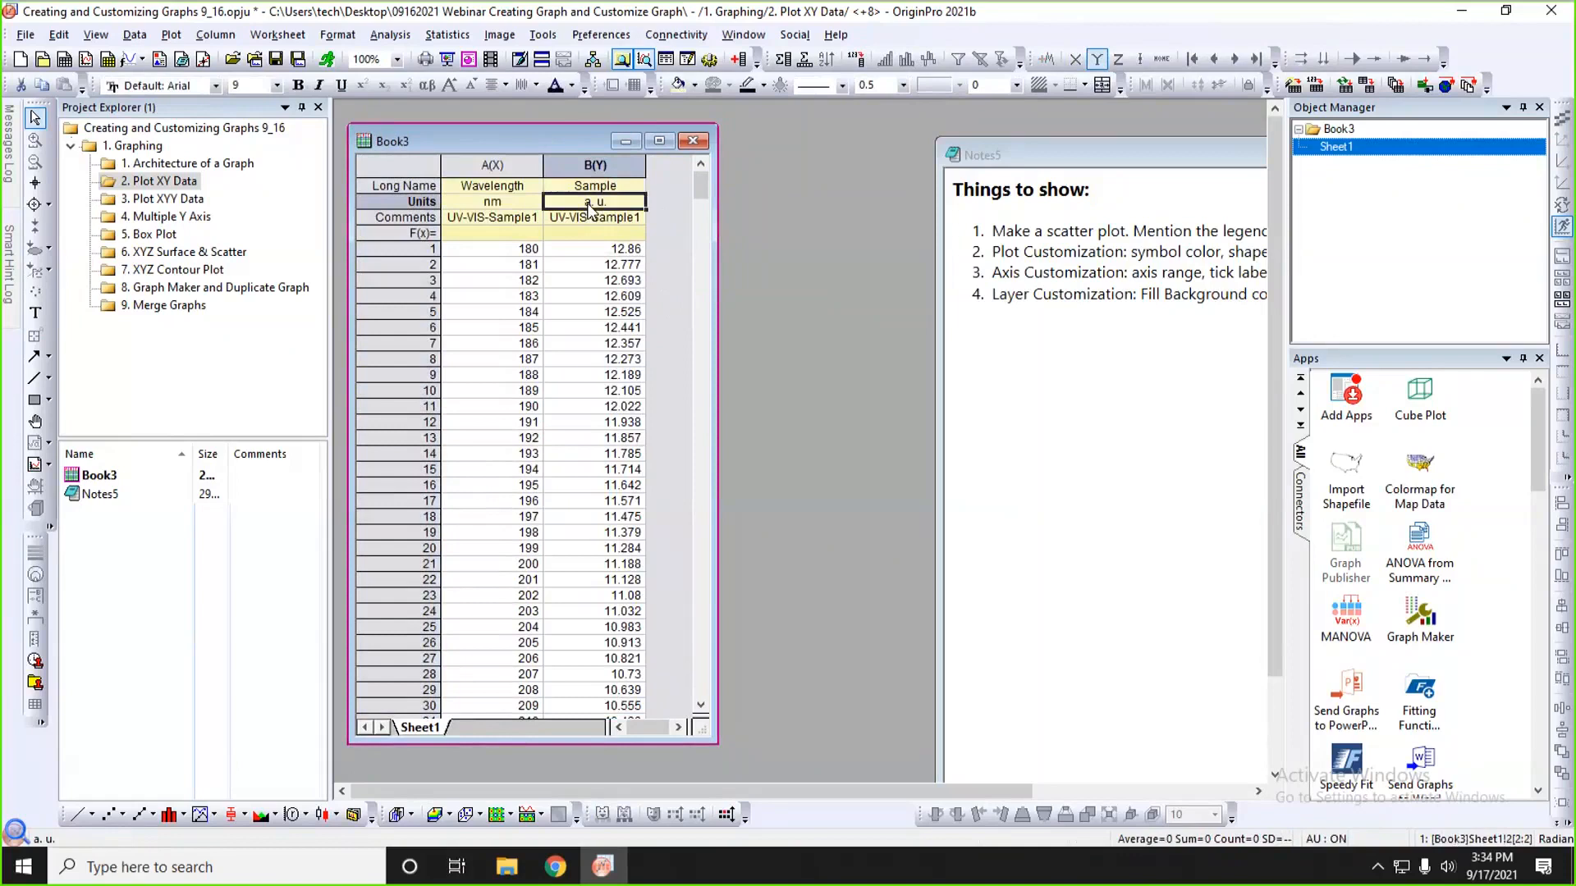
pyautogui.click(588, 219)
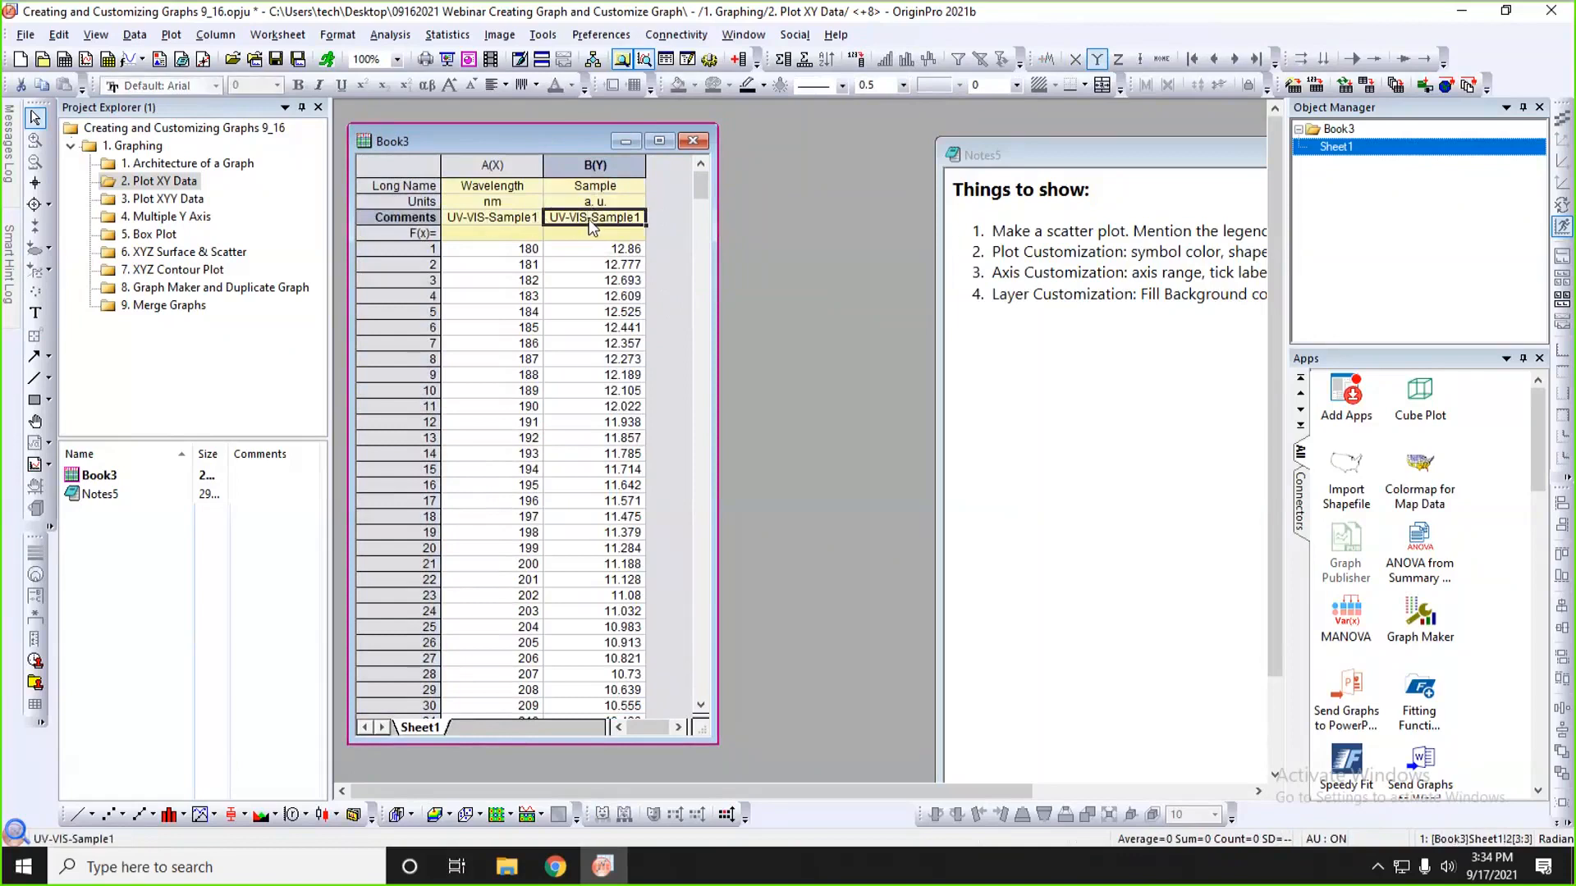
pyautogui.click(651, 239)
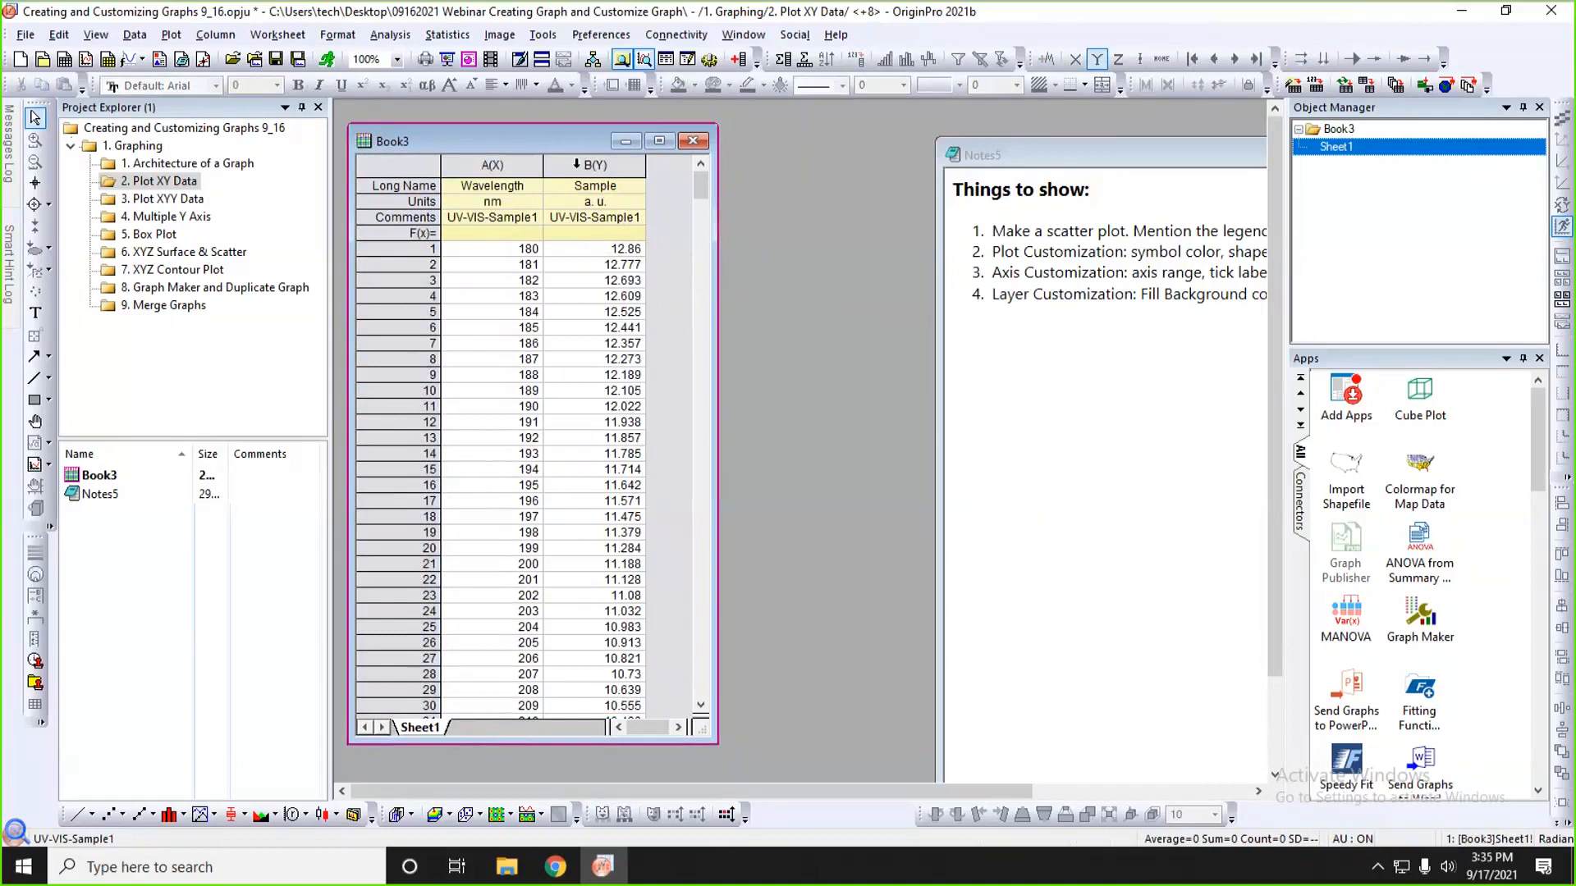
# - Plot the Sample Y column as a Basic 2D Scatter graph, and move and enlarge the new graph window
pyautogui.click(577, 163)
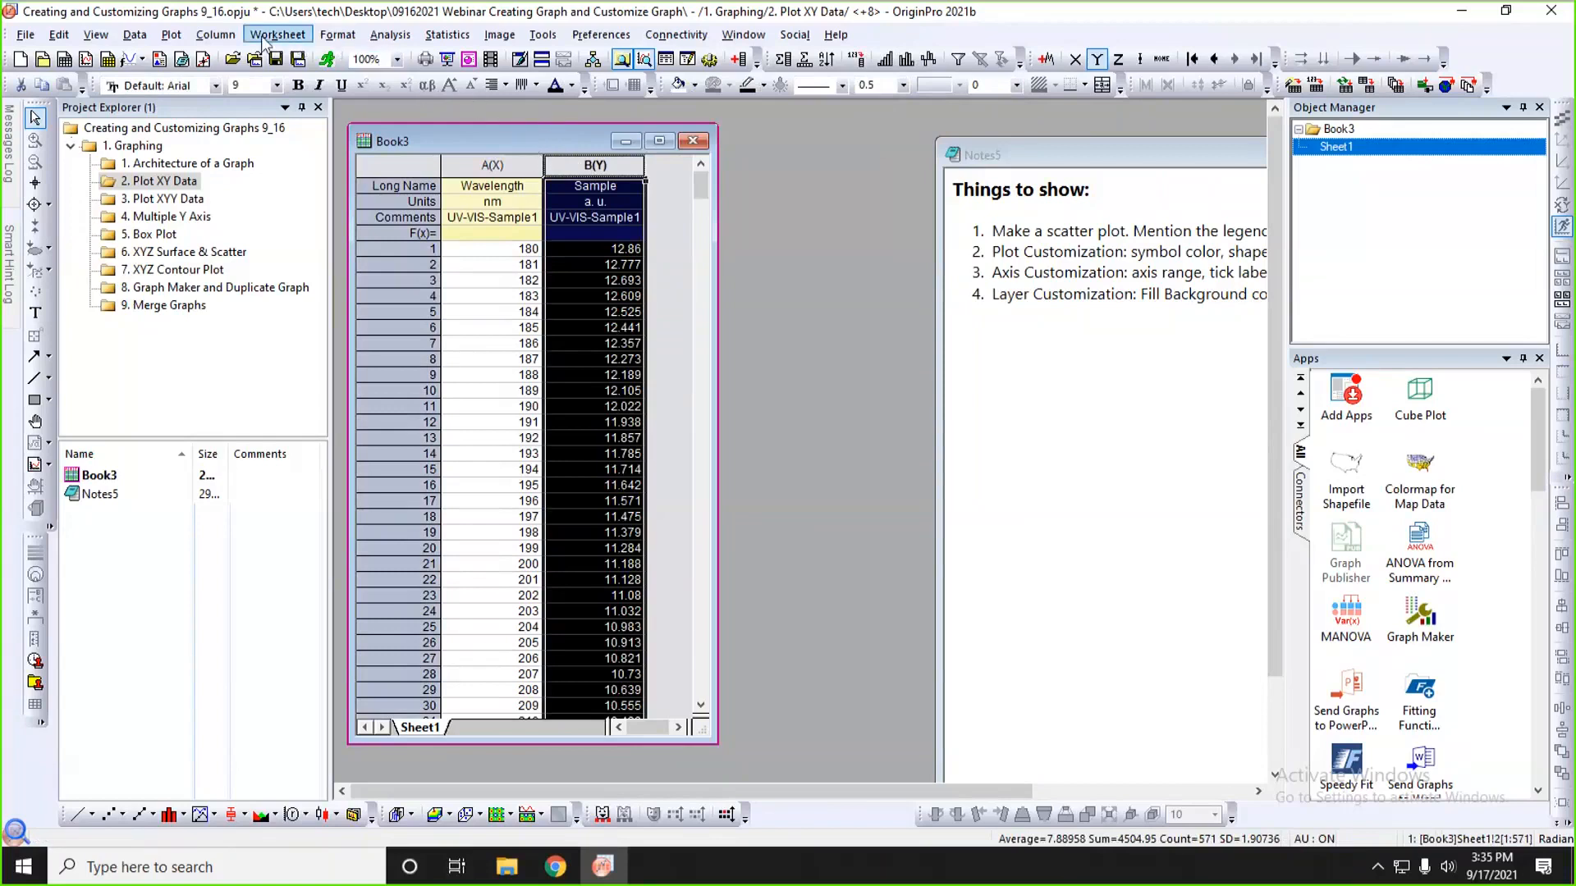
pyautogui.click(174, 35)
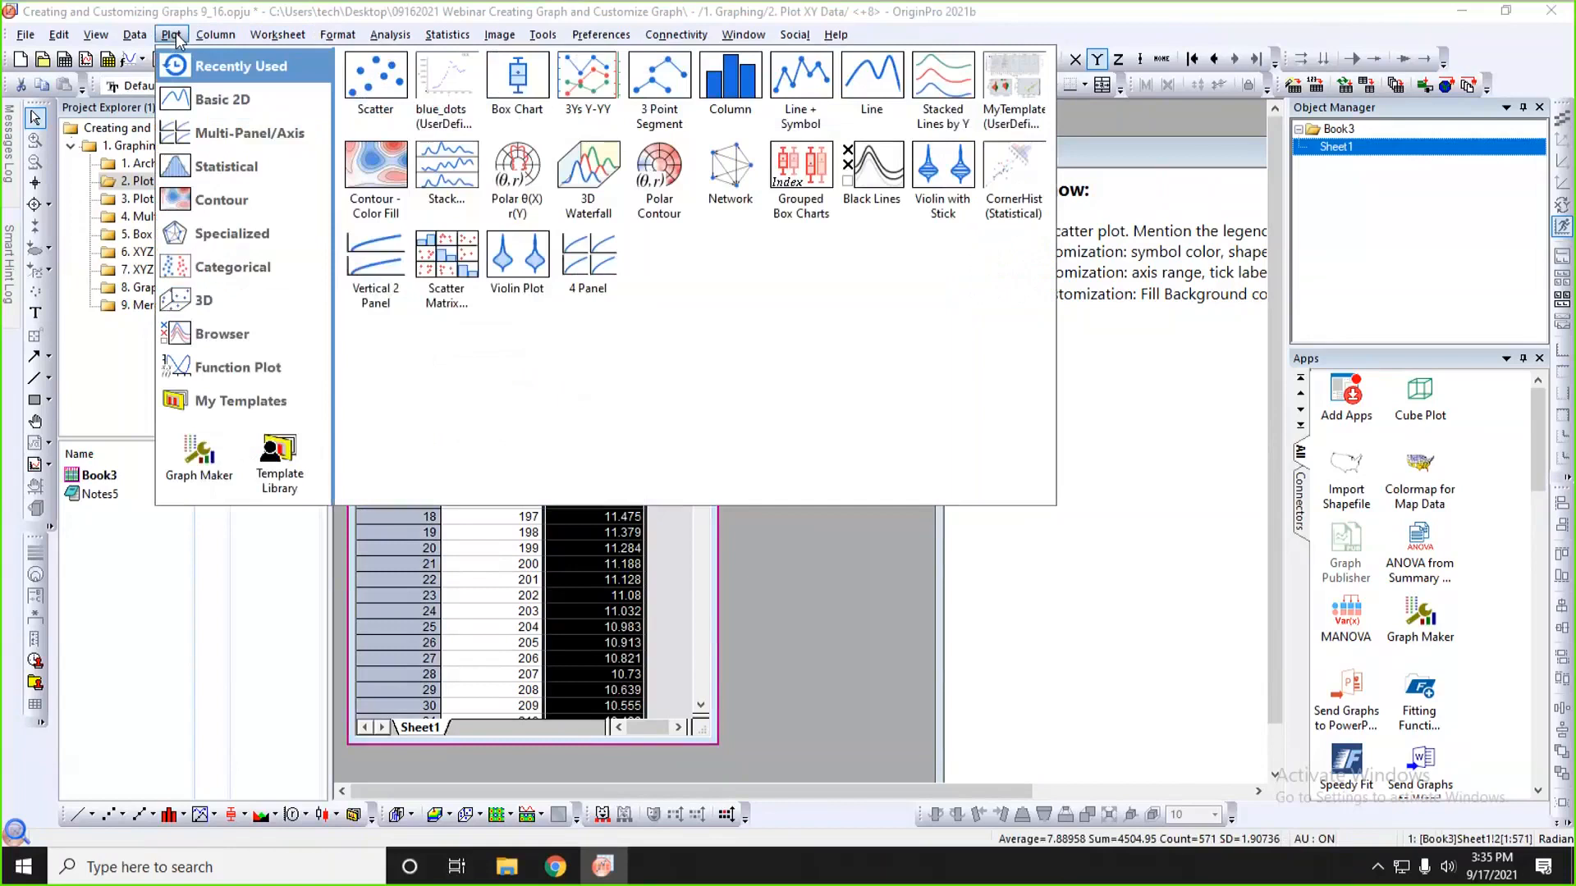
pyautogui.moveTo(220, 106)
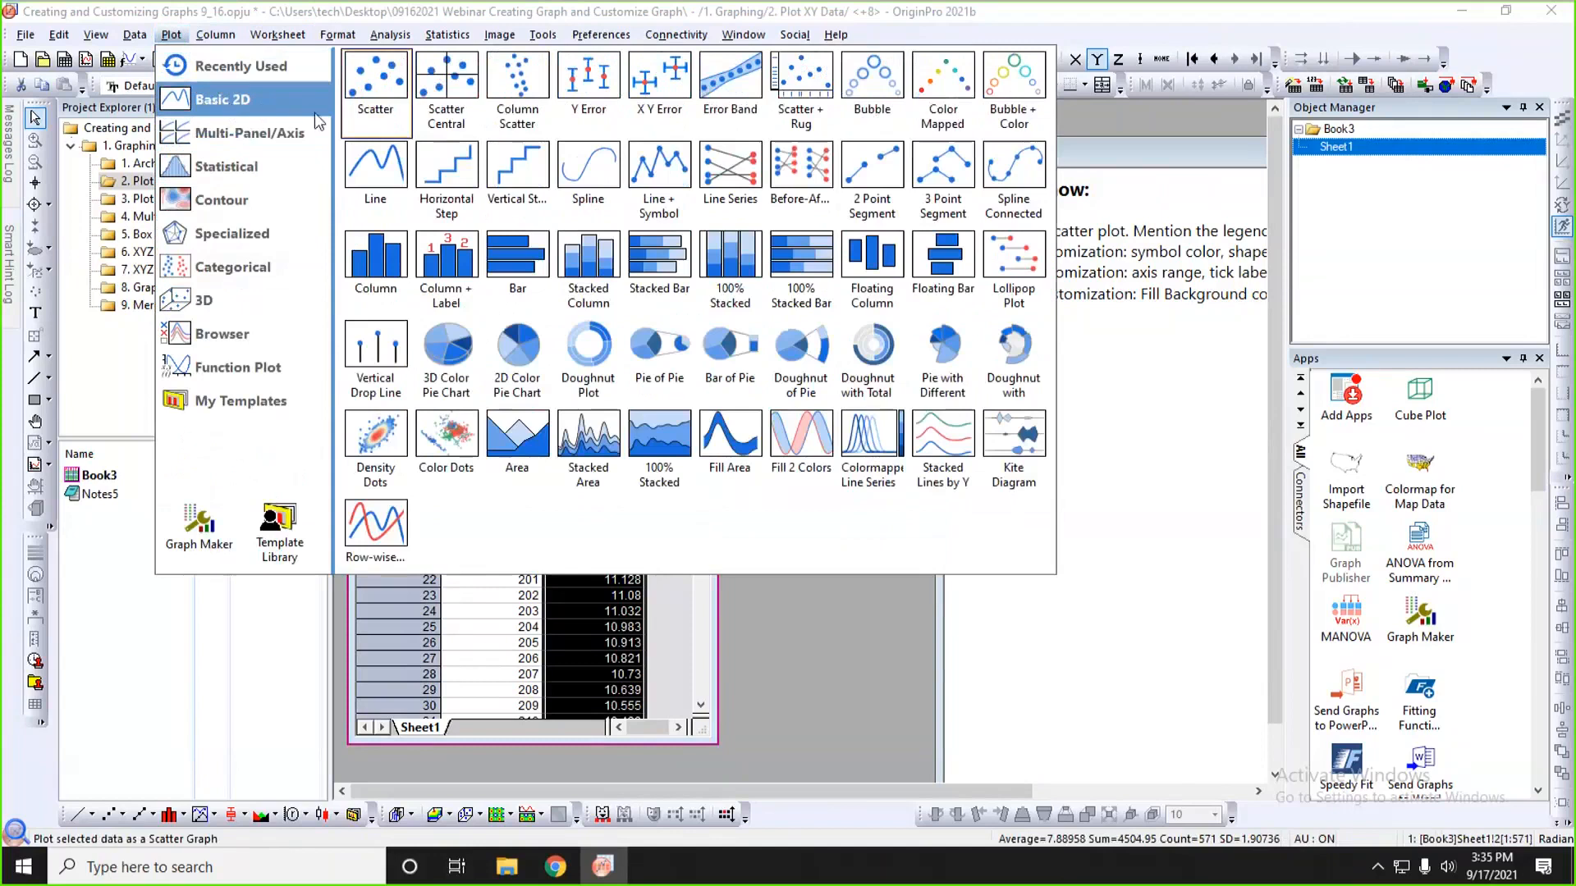
pyautogui.click(389, 99)
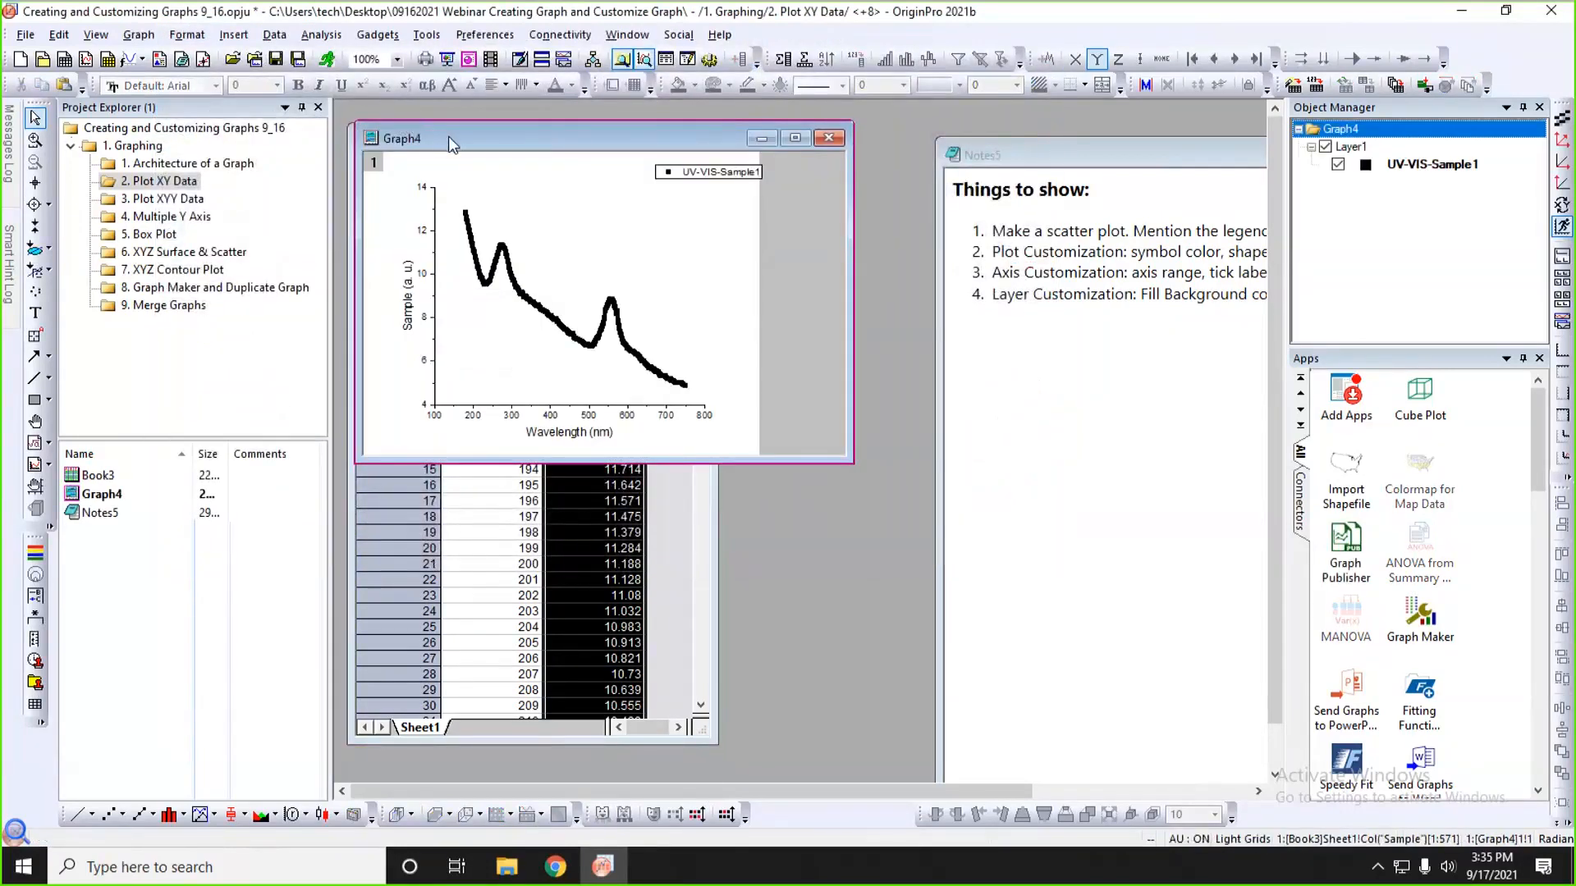
pyautogui.moveTo(451, 144); pyautogui.dragTo(797, 142)
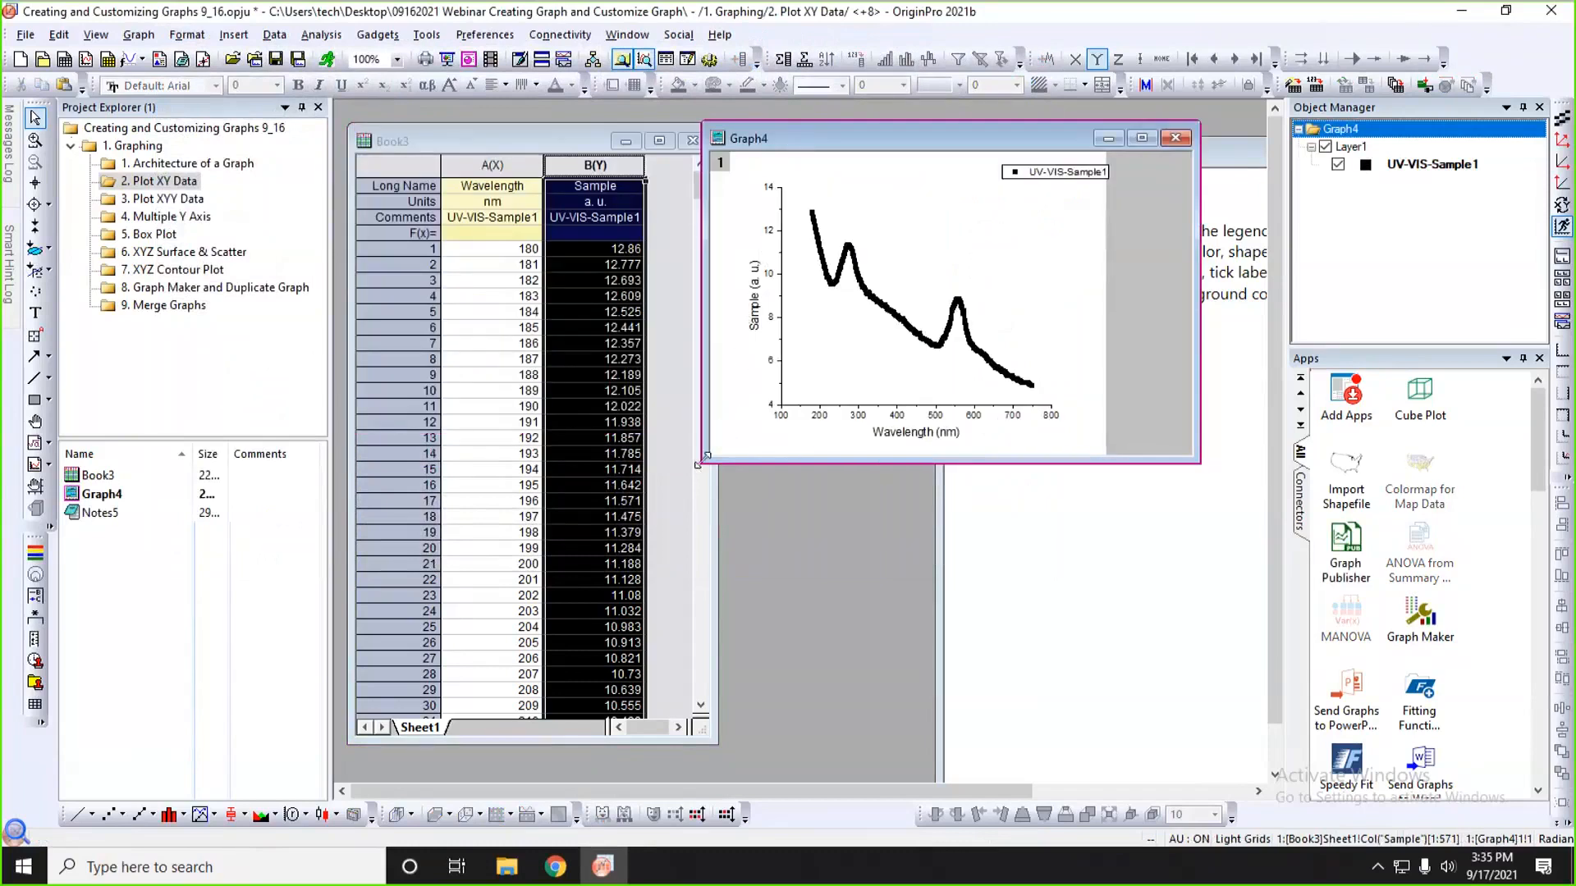
pyautogui.moveTo(698, 464); pyautogui.dragTo(698, 522)
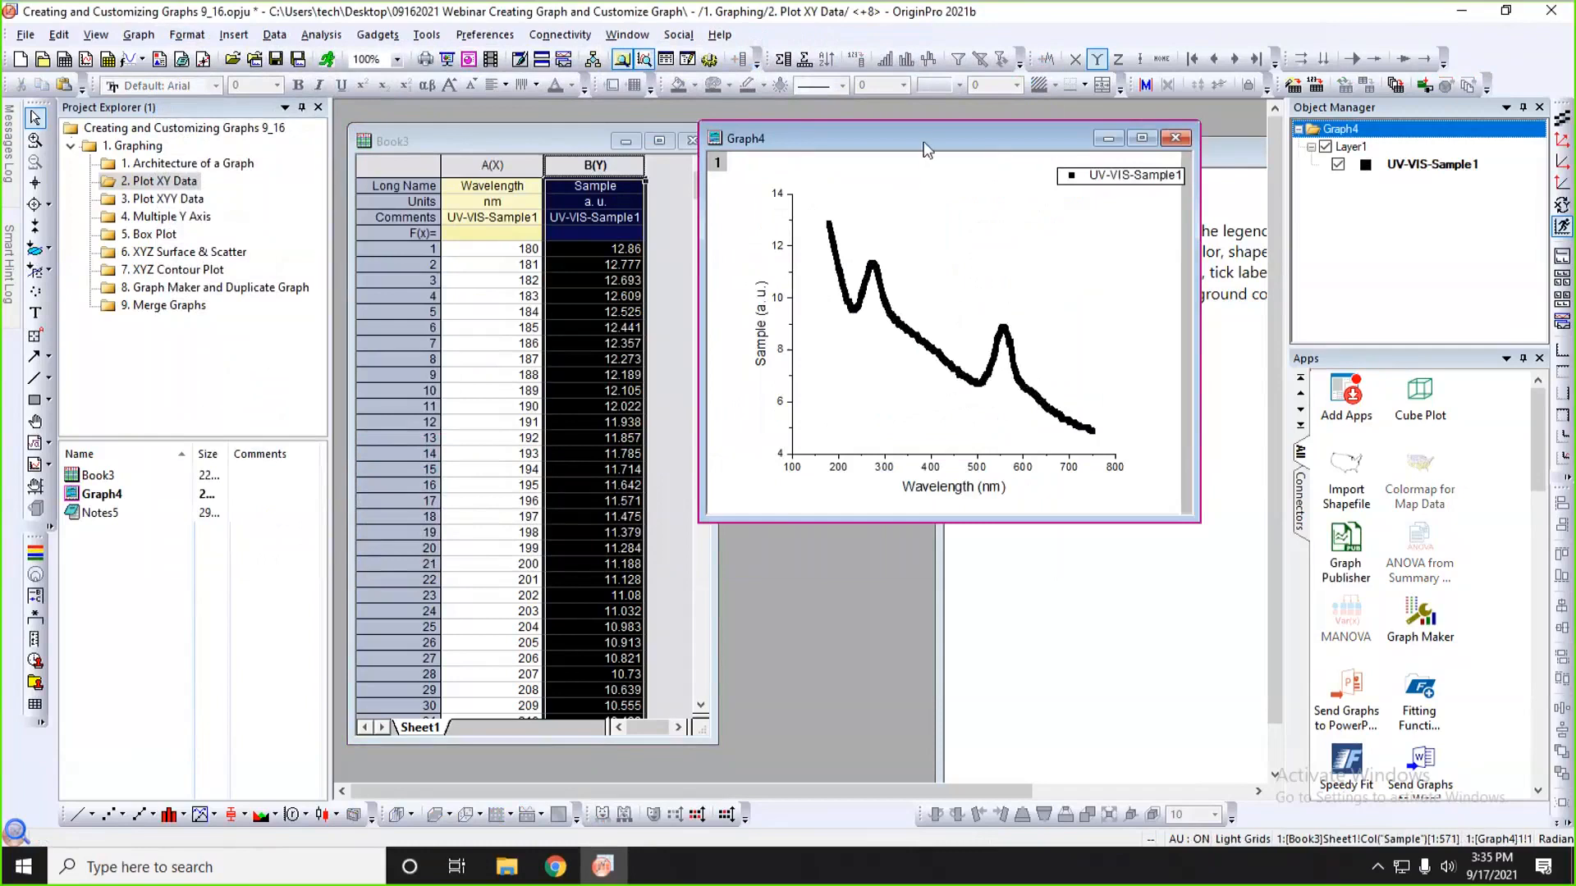
# - Duplicate Graph4, place the copy beside the original, and make the original graph active
pyautogui.moveTo(925, 151); pyautogui.dragTo(595, 151)
pyautogui.click(541, 59)
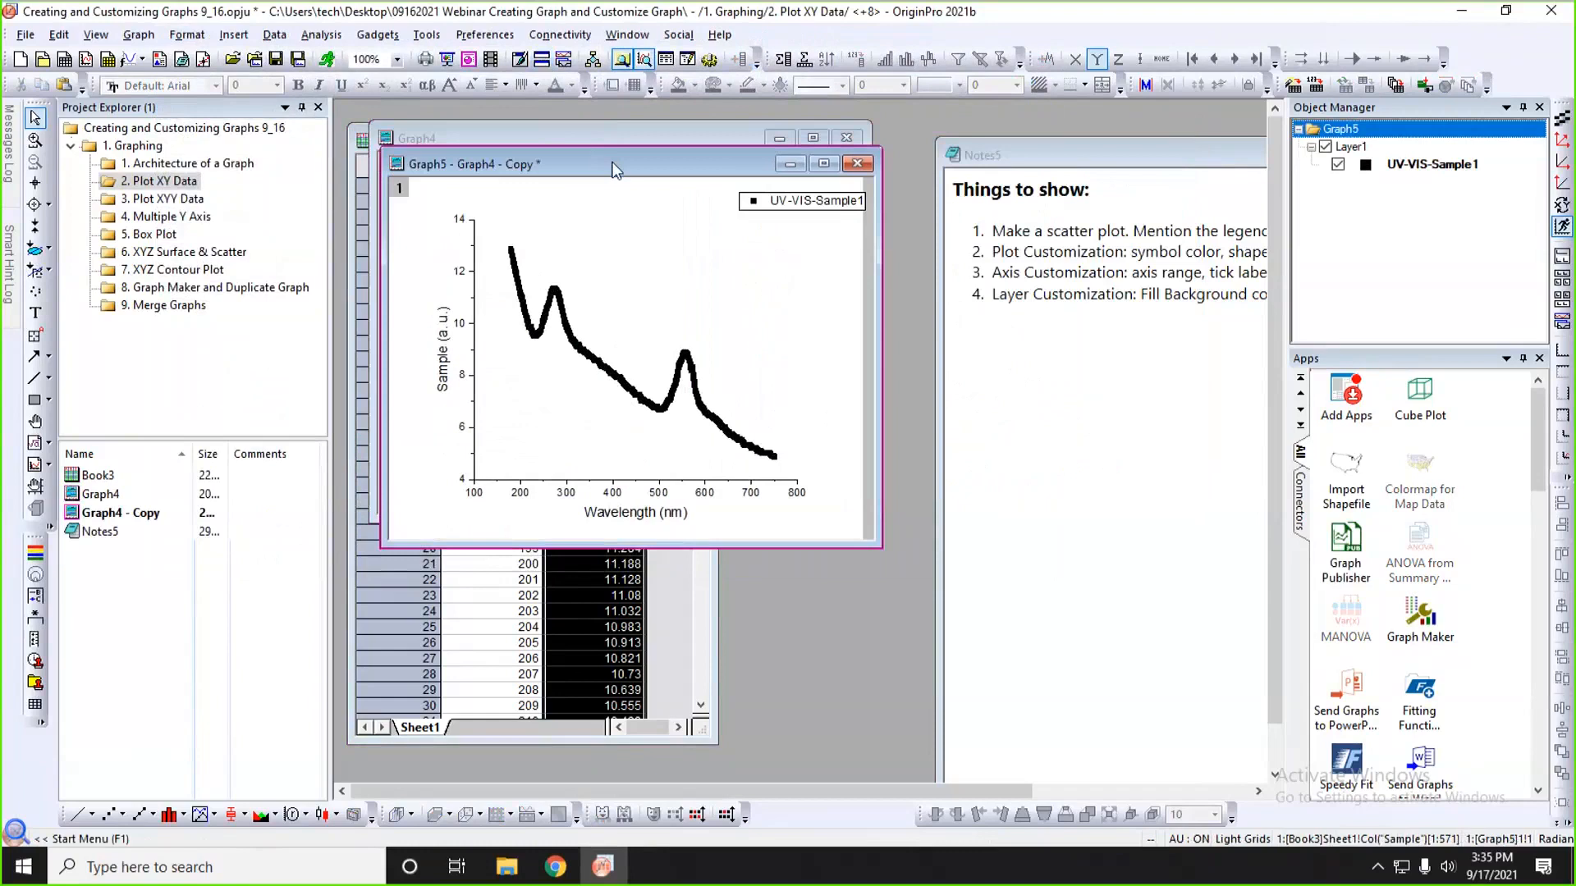
pyautogui.moveTo(615, 170); pyautogui.dragTo(1129, 145)
pyautogui.click(722, 141)
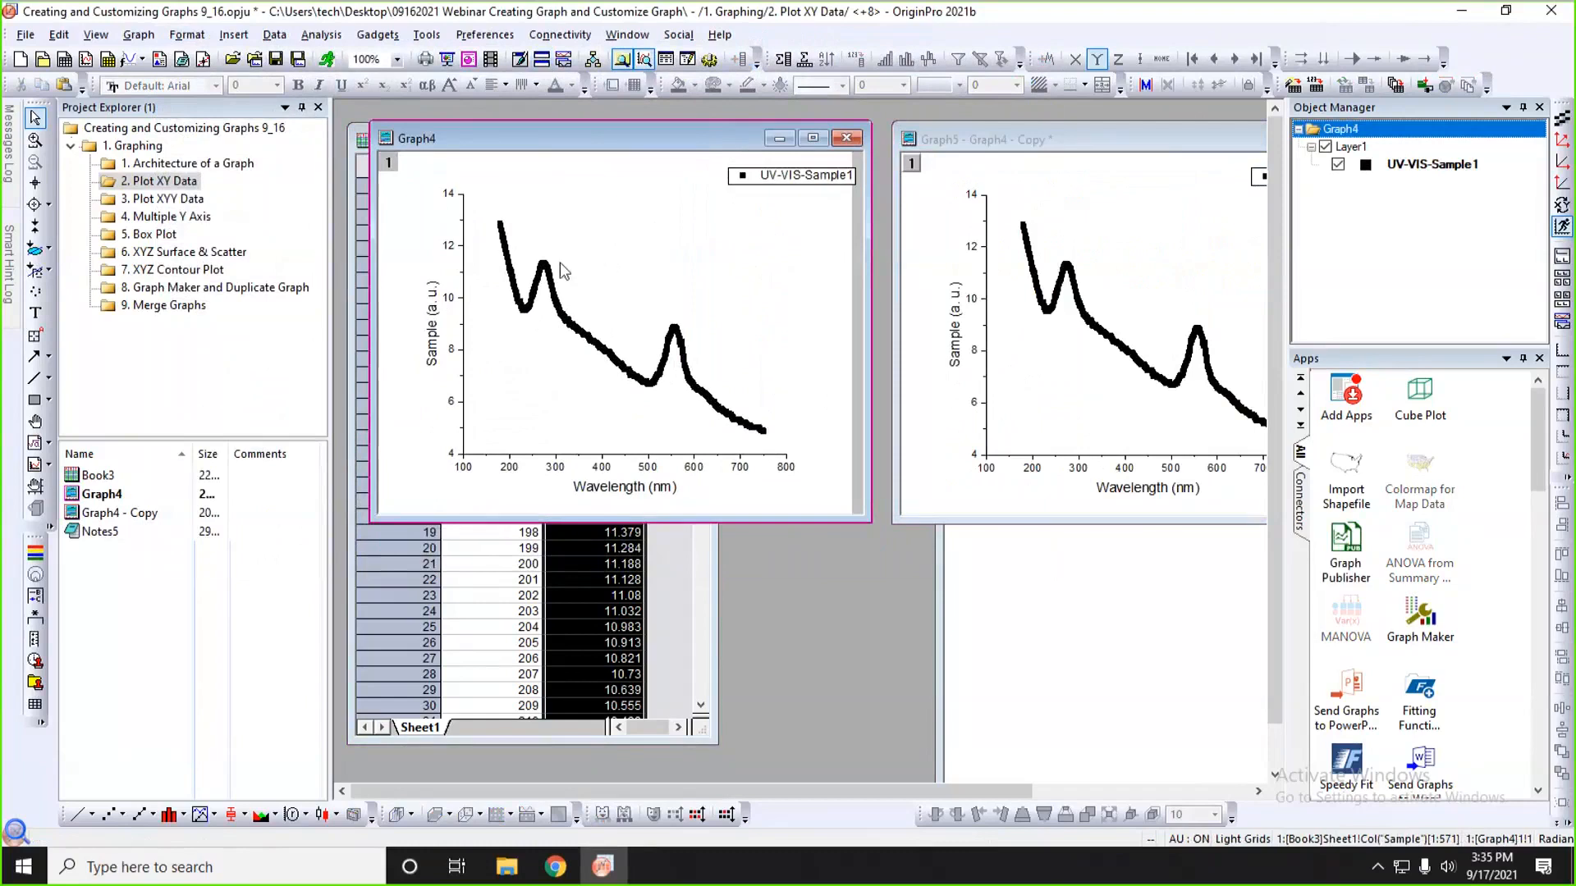
# - Open Plot Details for the UV-VIS-Sample1 scatter plot in Graph4 and change its symbol to a solid circle
pyautogui.moveTo(535, 250)
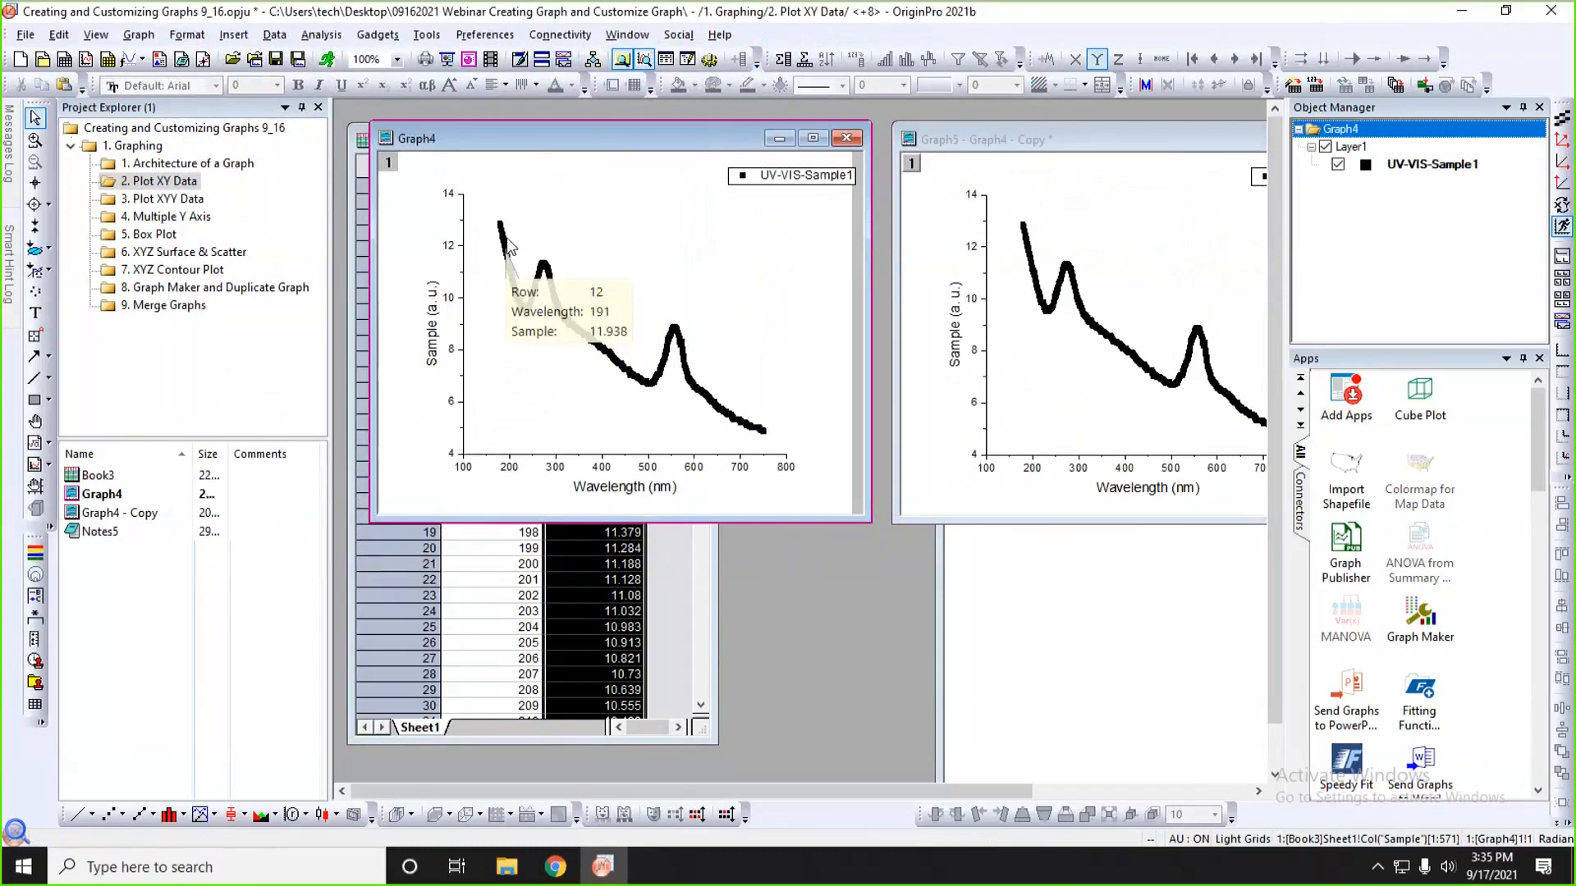
pyautogui.click(503, 238)
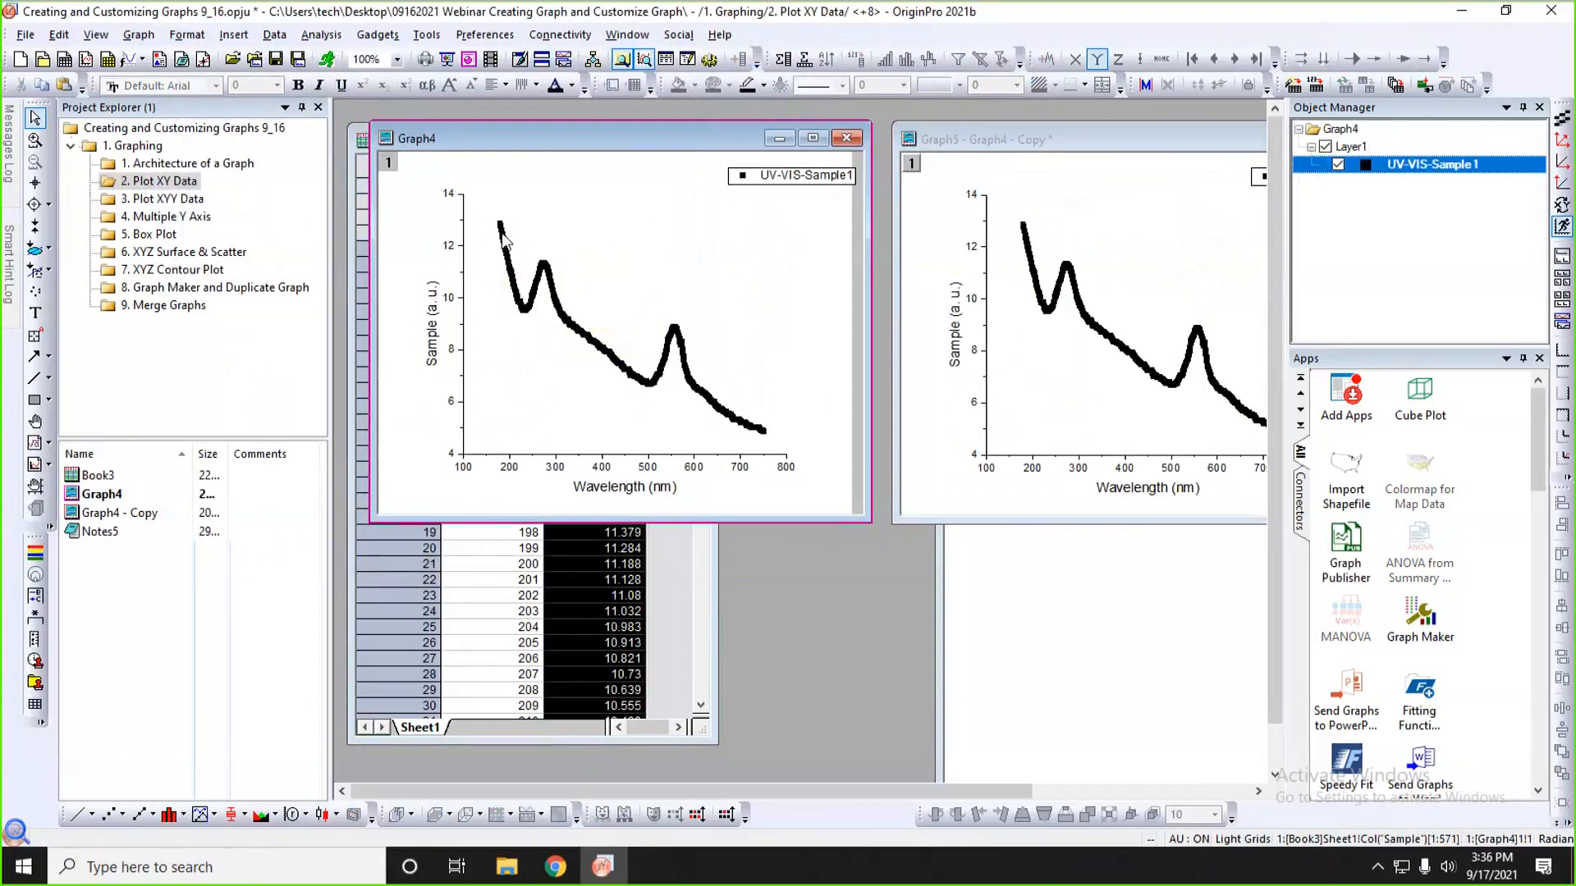
pyautogui.doubleClick(503, 238)
pyautogui.moveTo(637, 228); pyautogui.dragTo(827, 134)
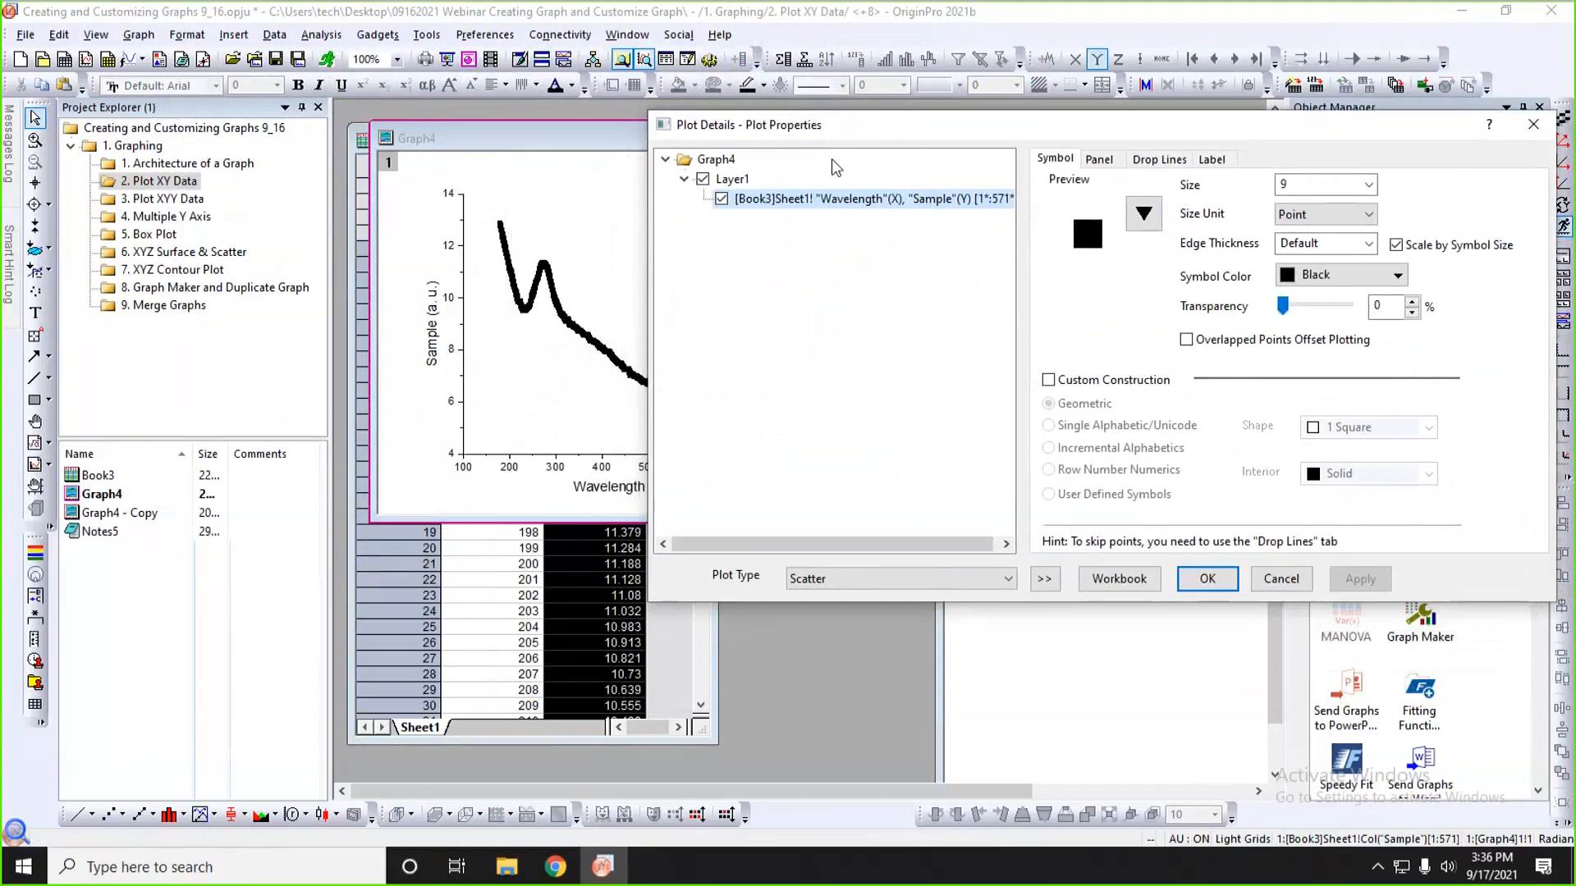
pyautogui.moveTo(1133, 133); pyautogui.dragTo(1064, 138)
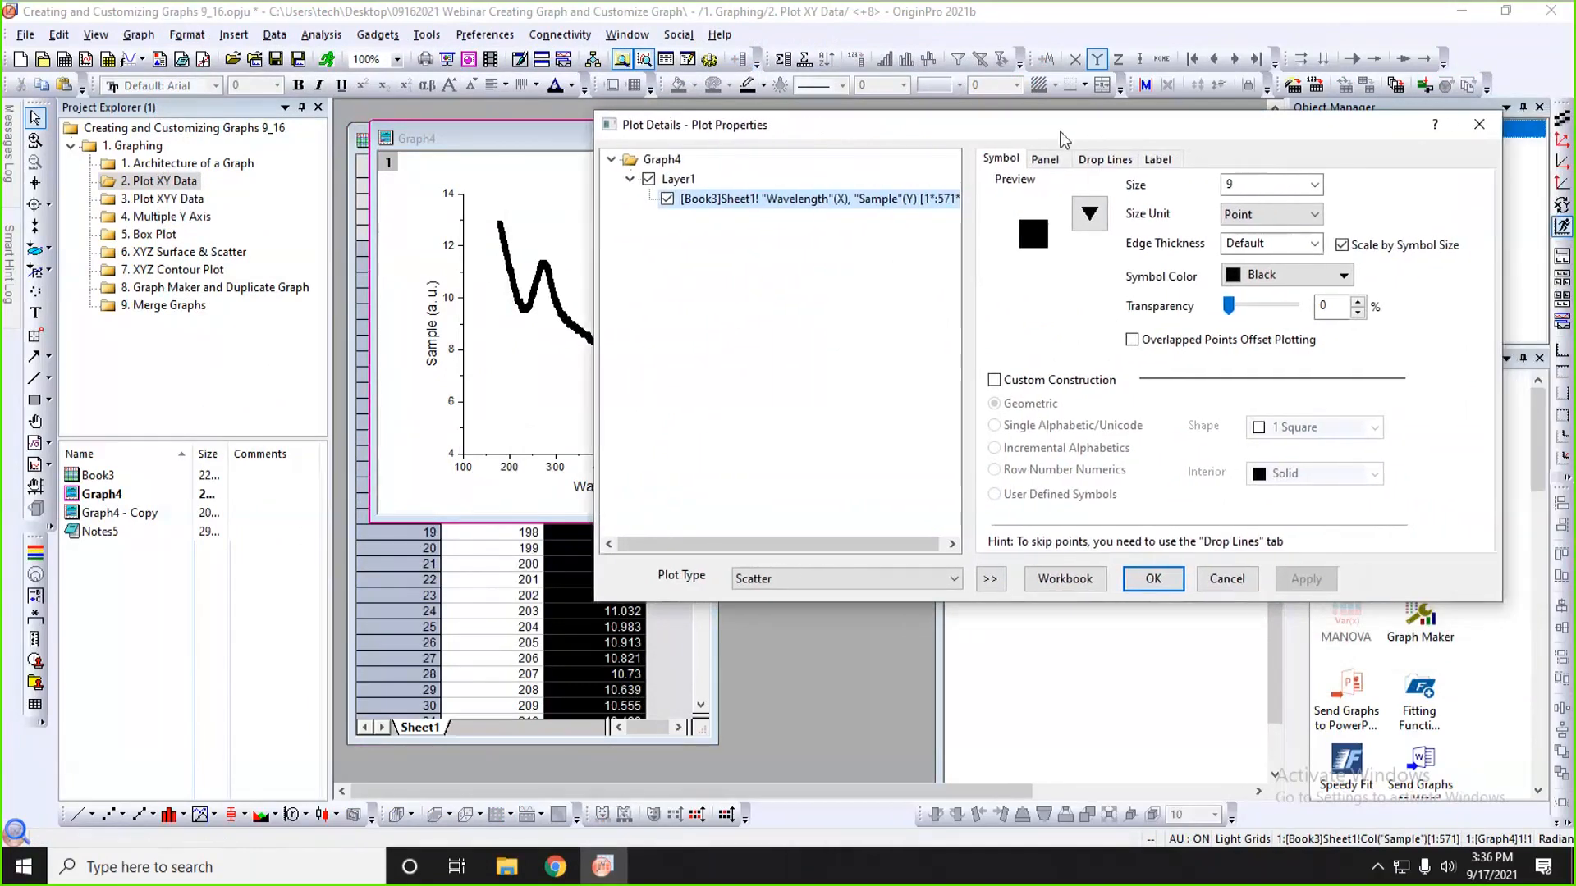
pyautogui.click(1089, 214)
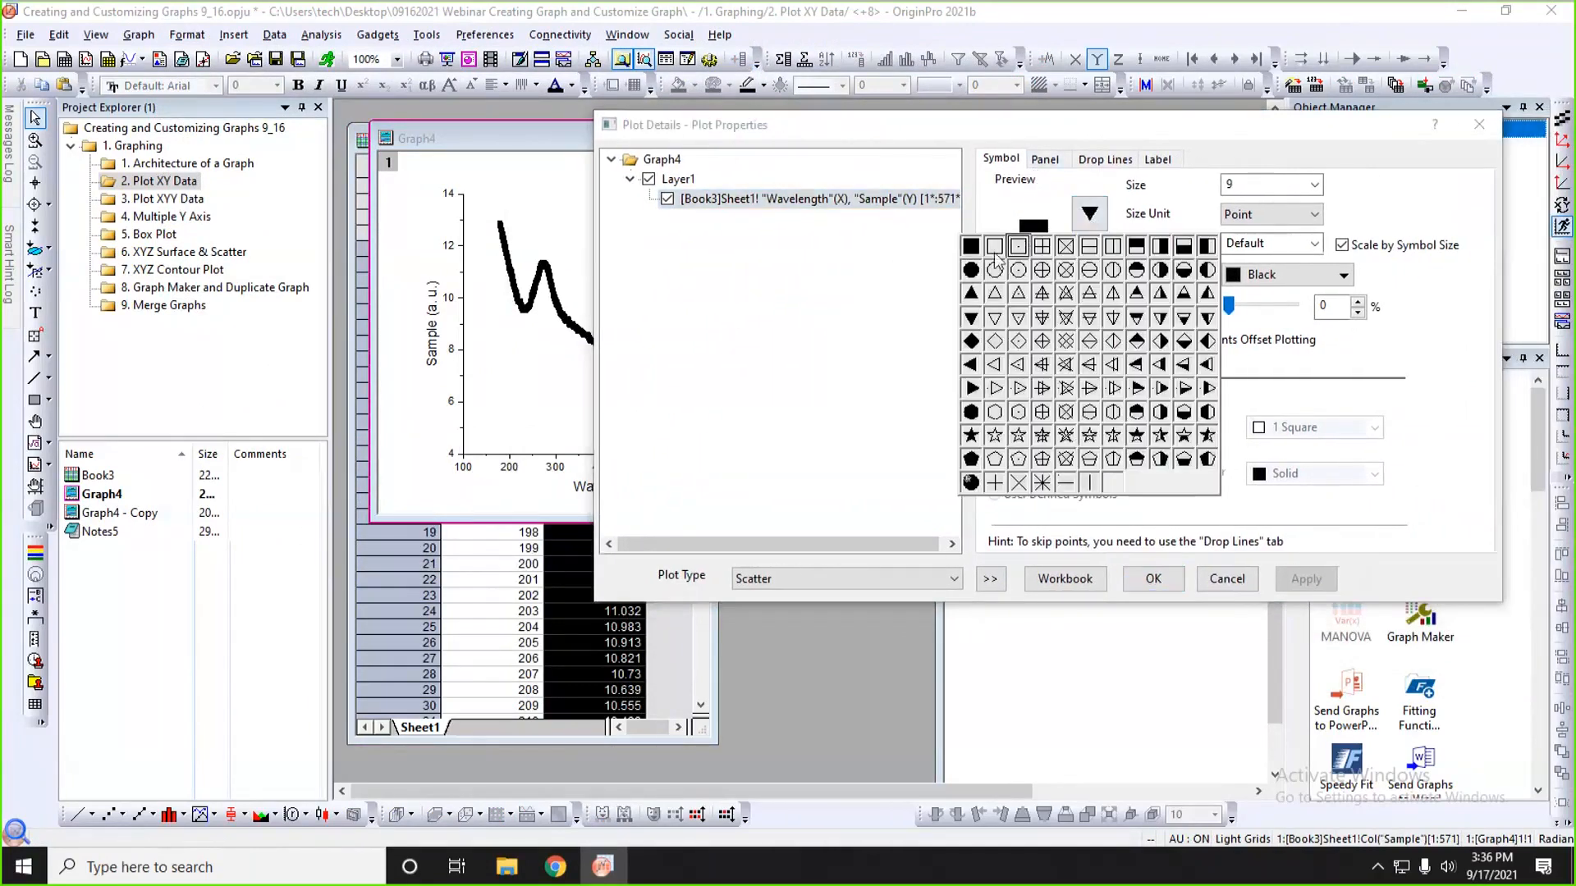
pyautogui.click(971, 270)
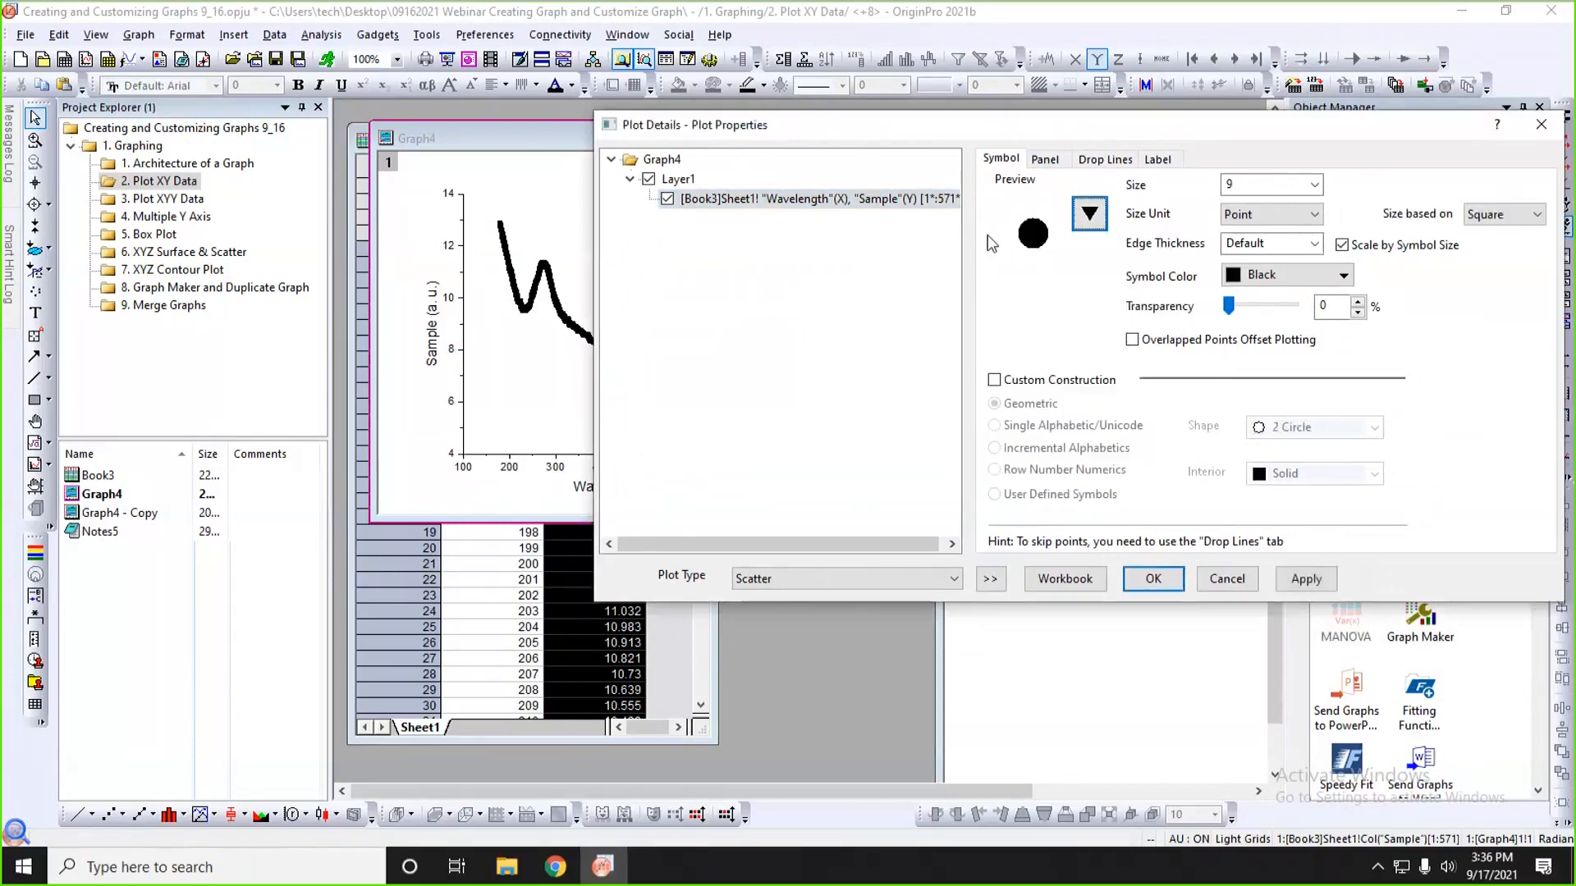
# - Set the scatter plot's symbol size to 3 and its symbol color to Red
pyautogui.click(1315, 187)
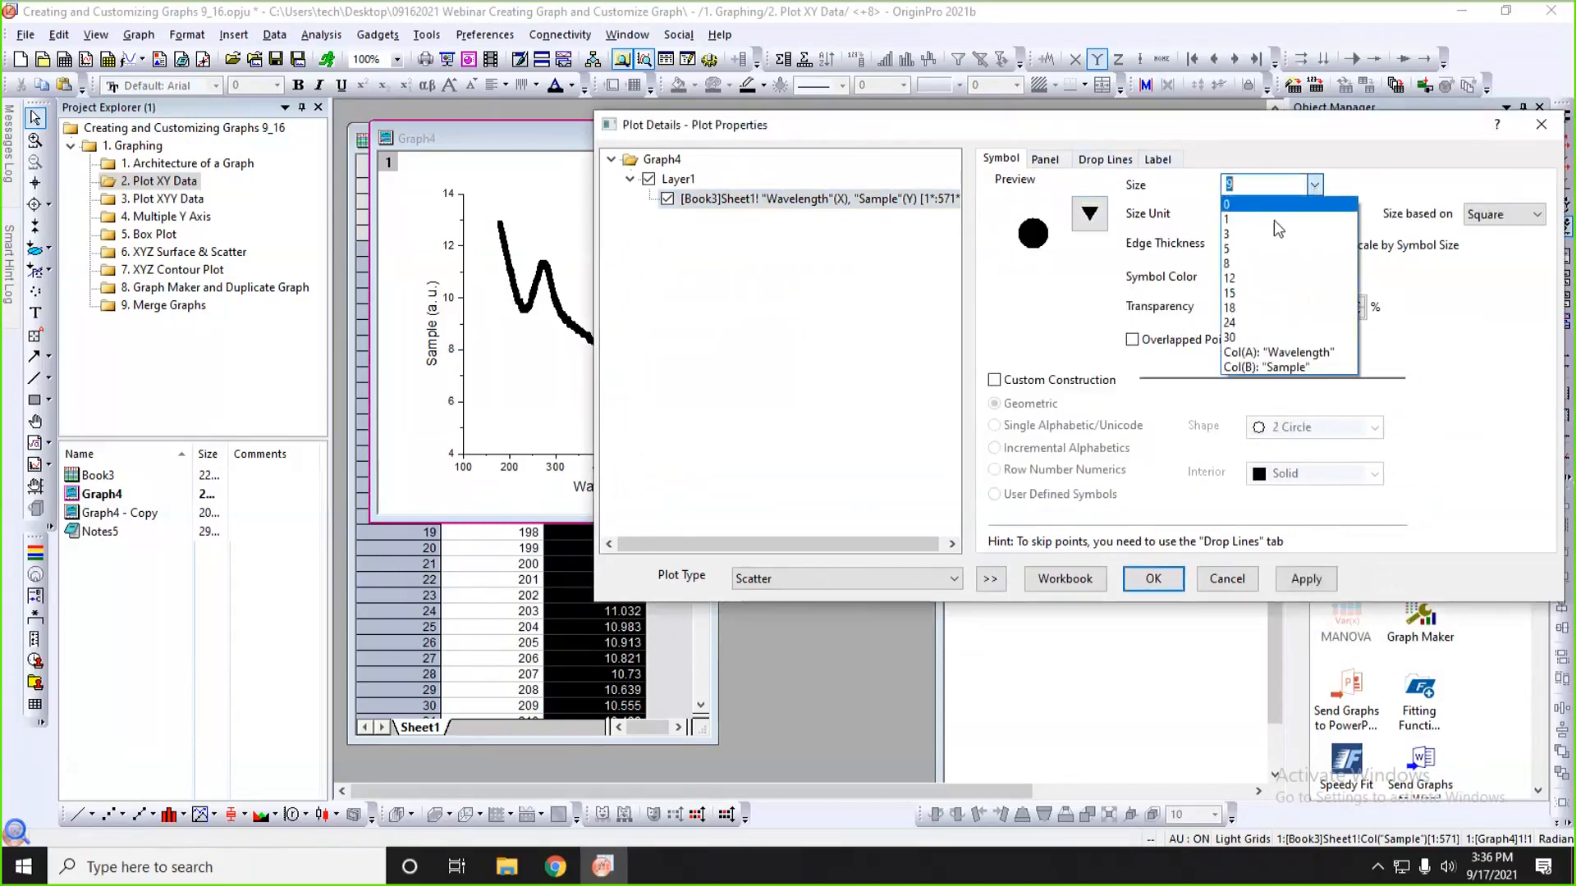
pyautogui.click(1269, 236)
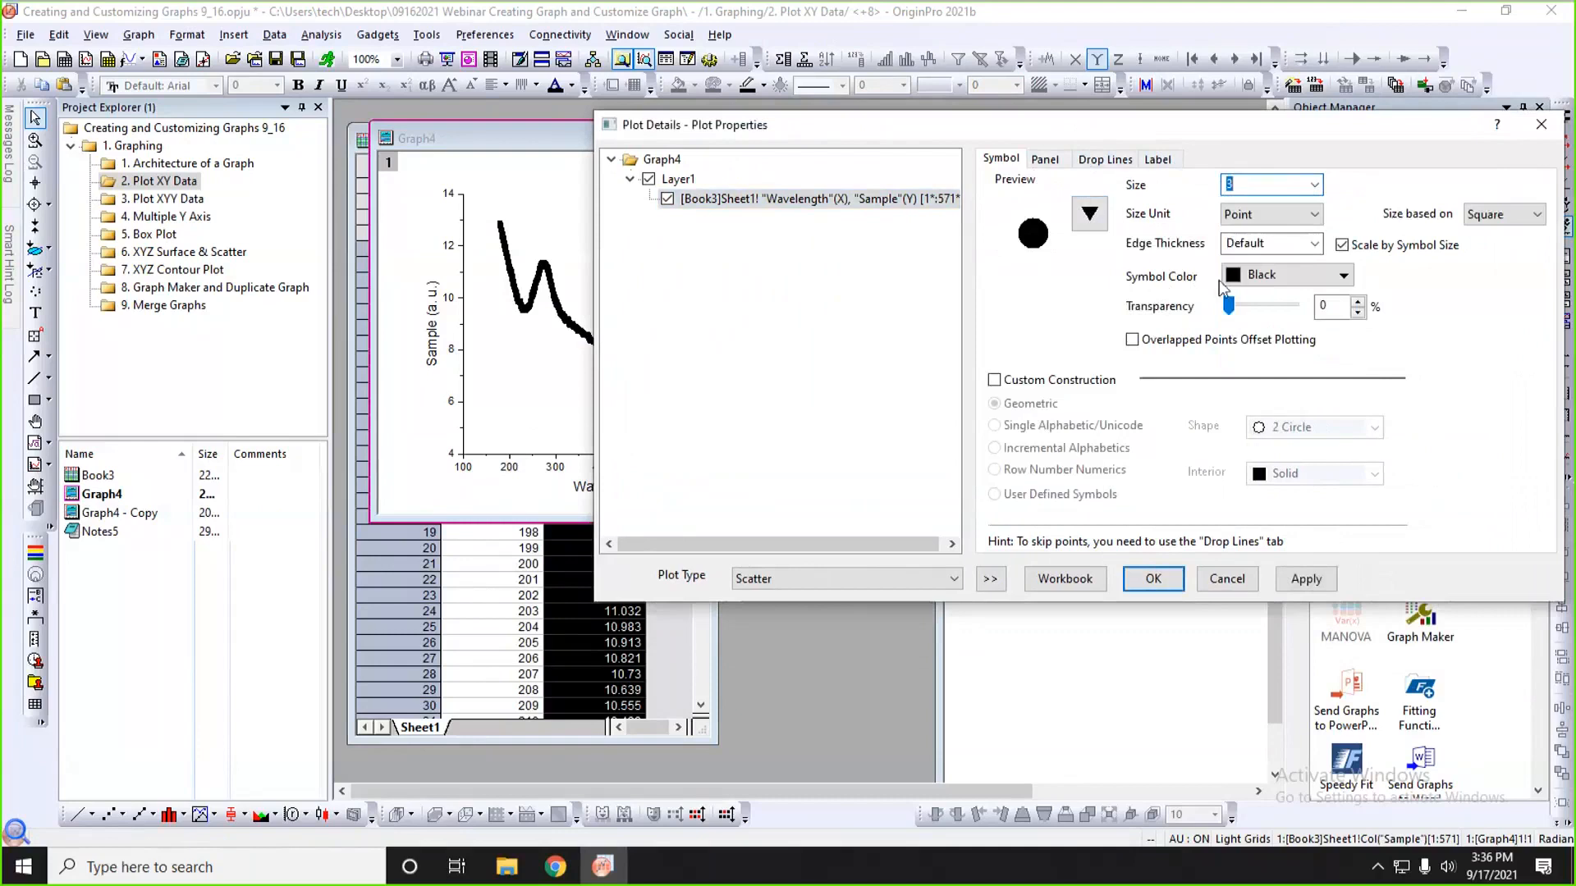
pyautogui.click(1259, 276)
pyautogui.click(1246, 352)
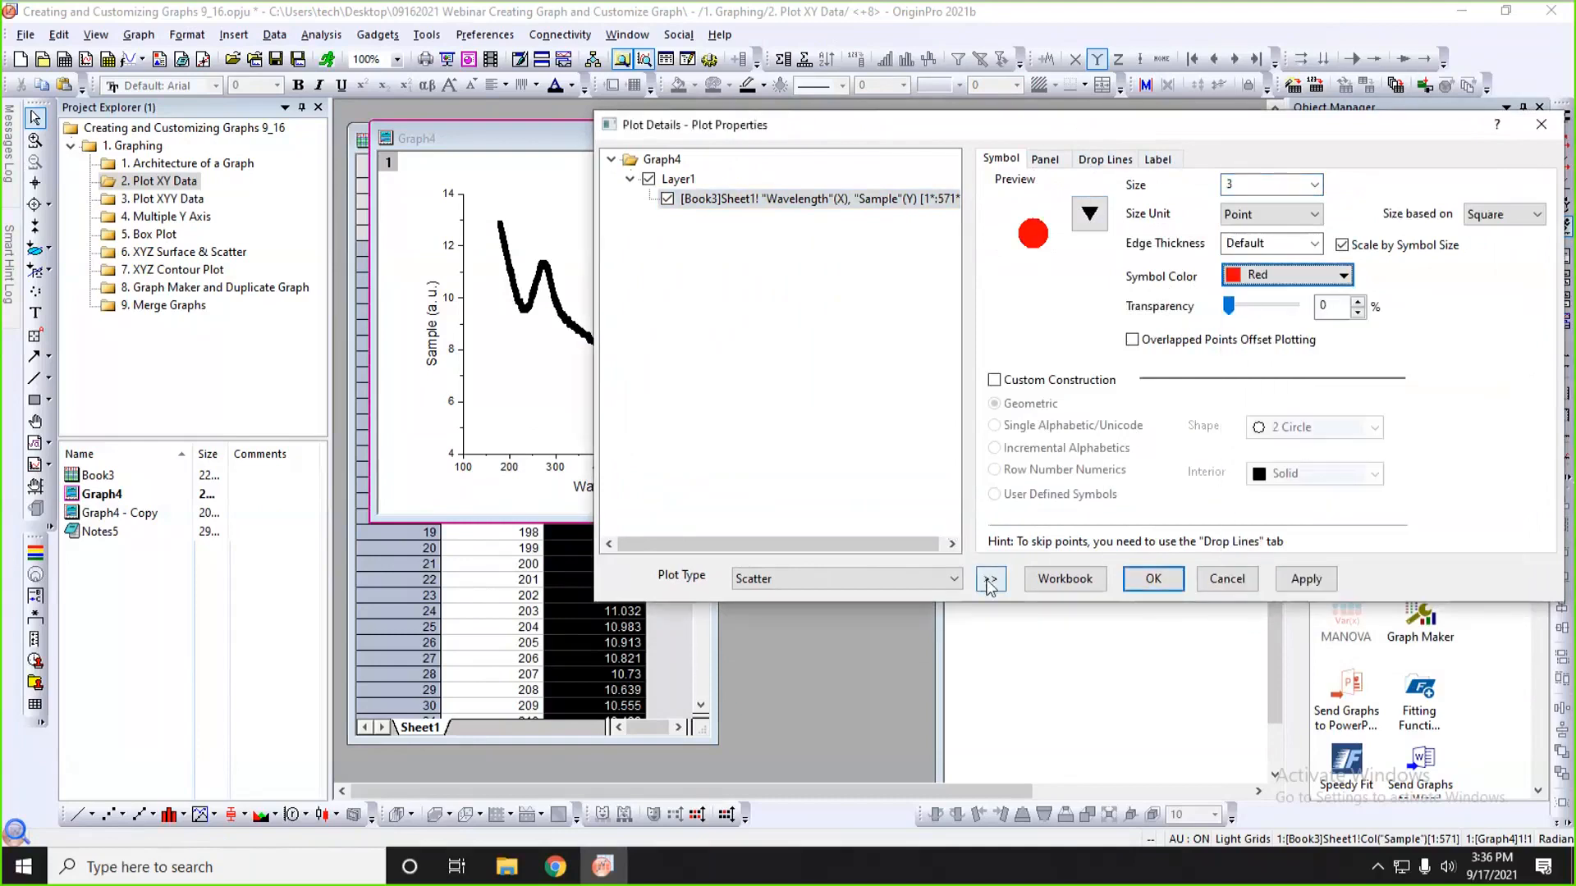
pyautogui.moveTo(1037, 136); pyautogui.dragTo(1040, 146)
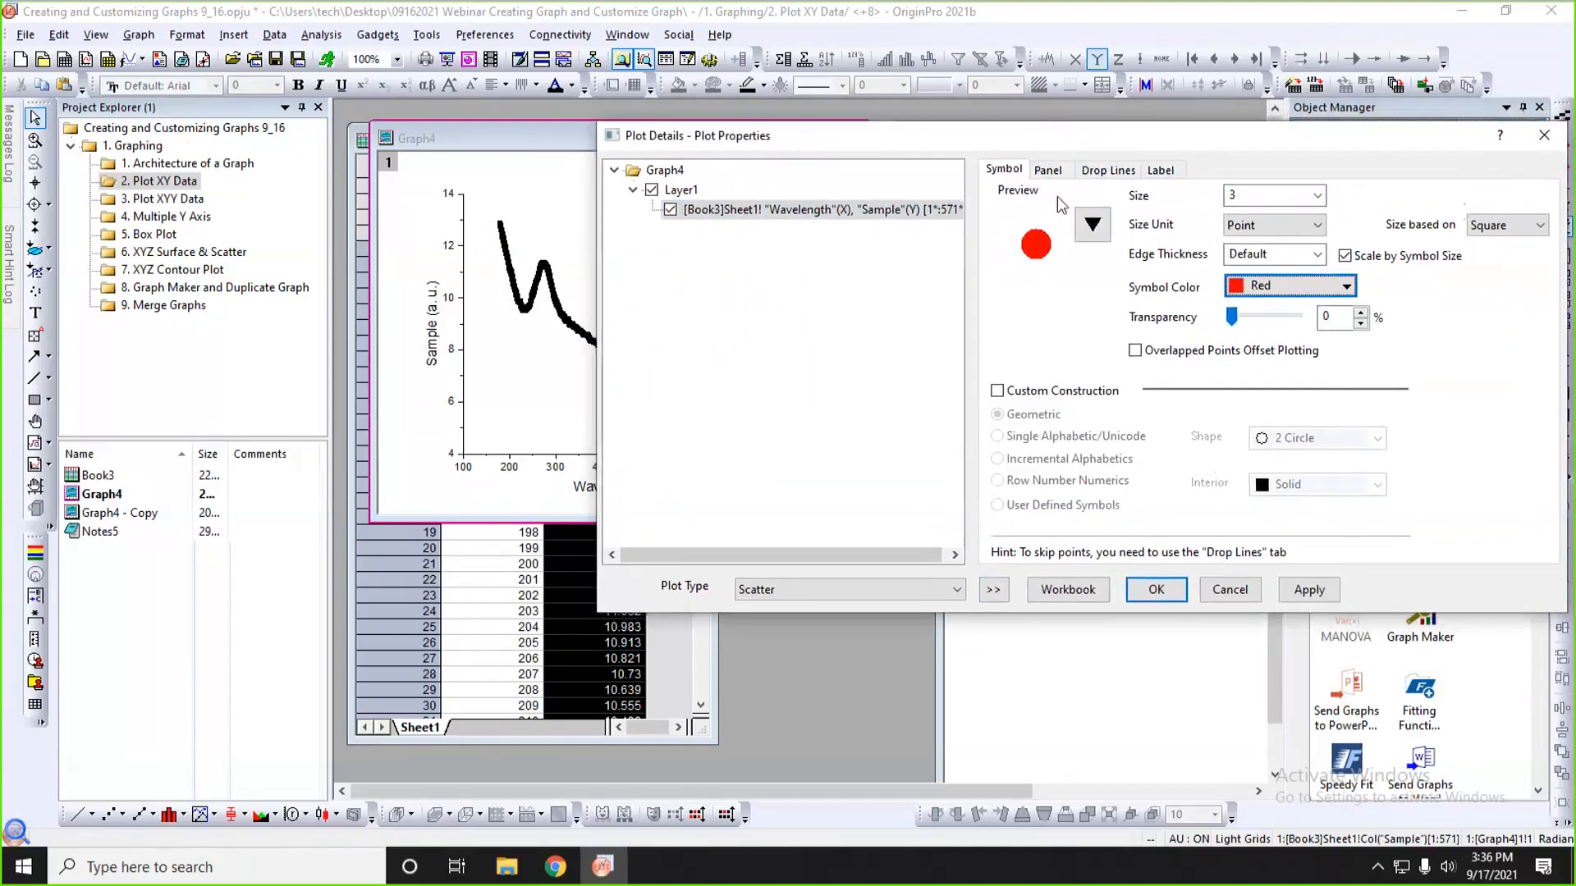
# - Apply the symbol changes to Graph4 and move the Plot Details dialog aside to inspect the plot
pyautogui.click(1309, 591)
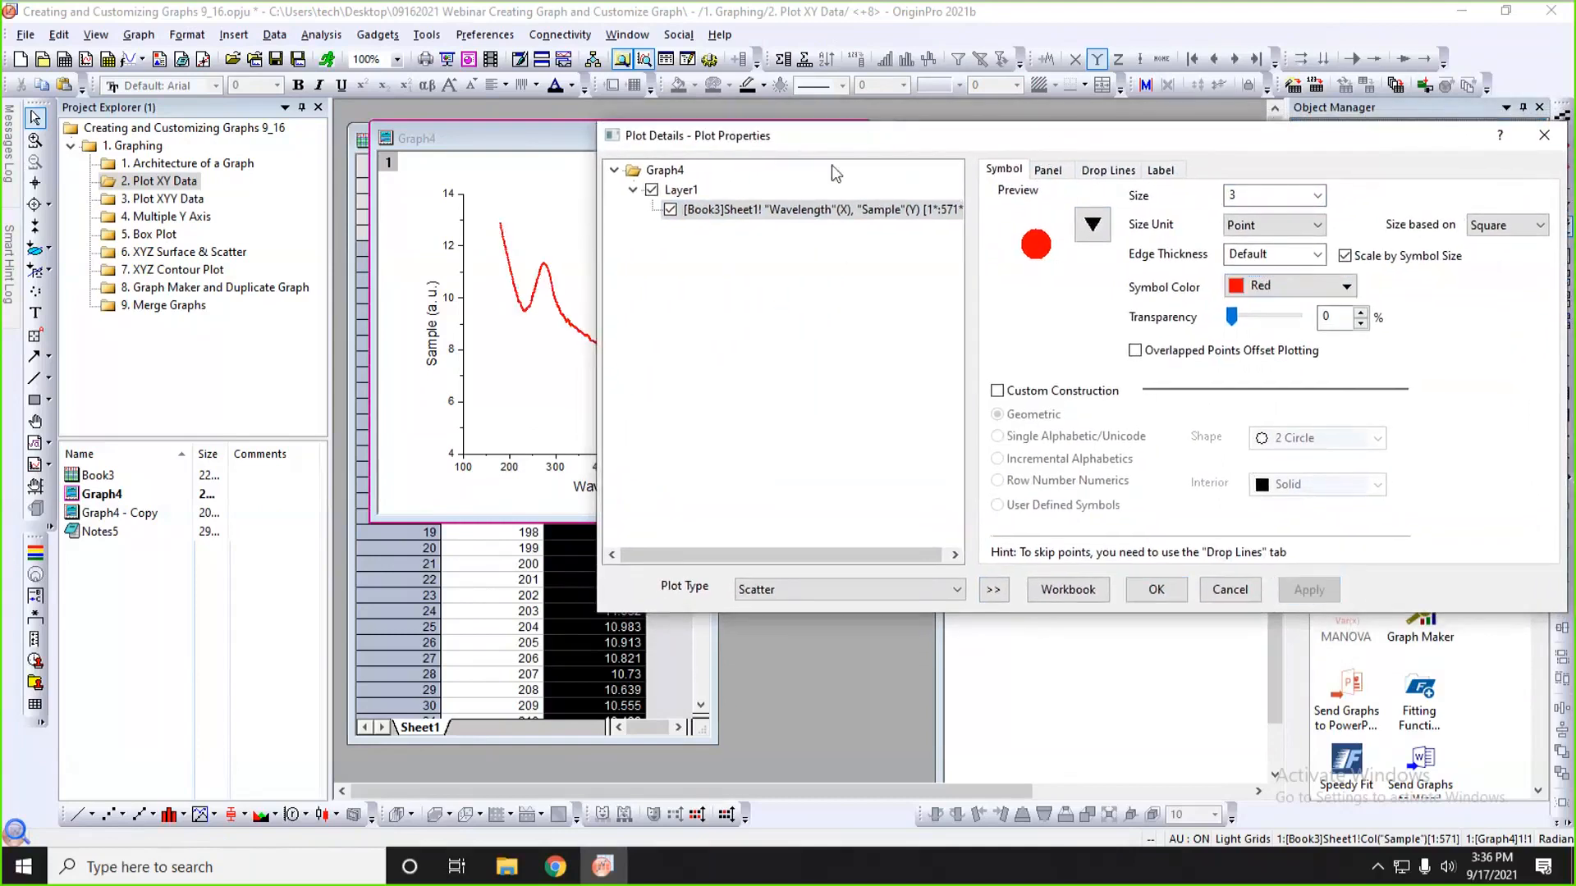
pyautogui.moveTo(850, 137); pyautogui.dragTo(1123, 139)
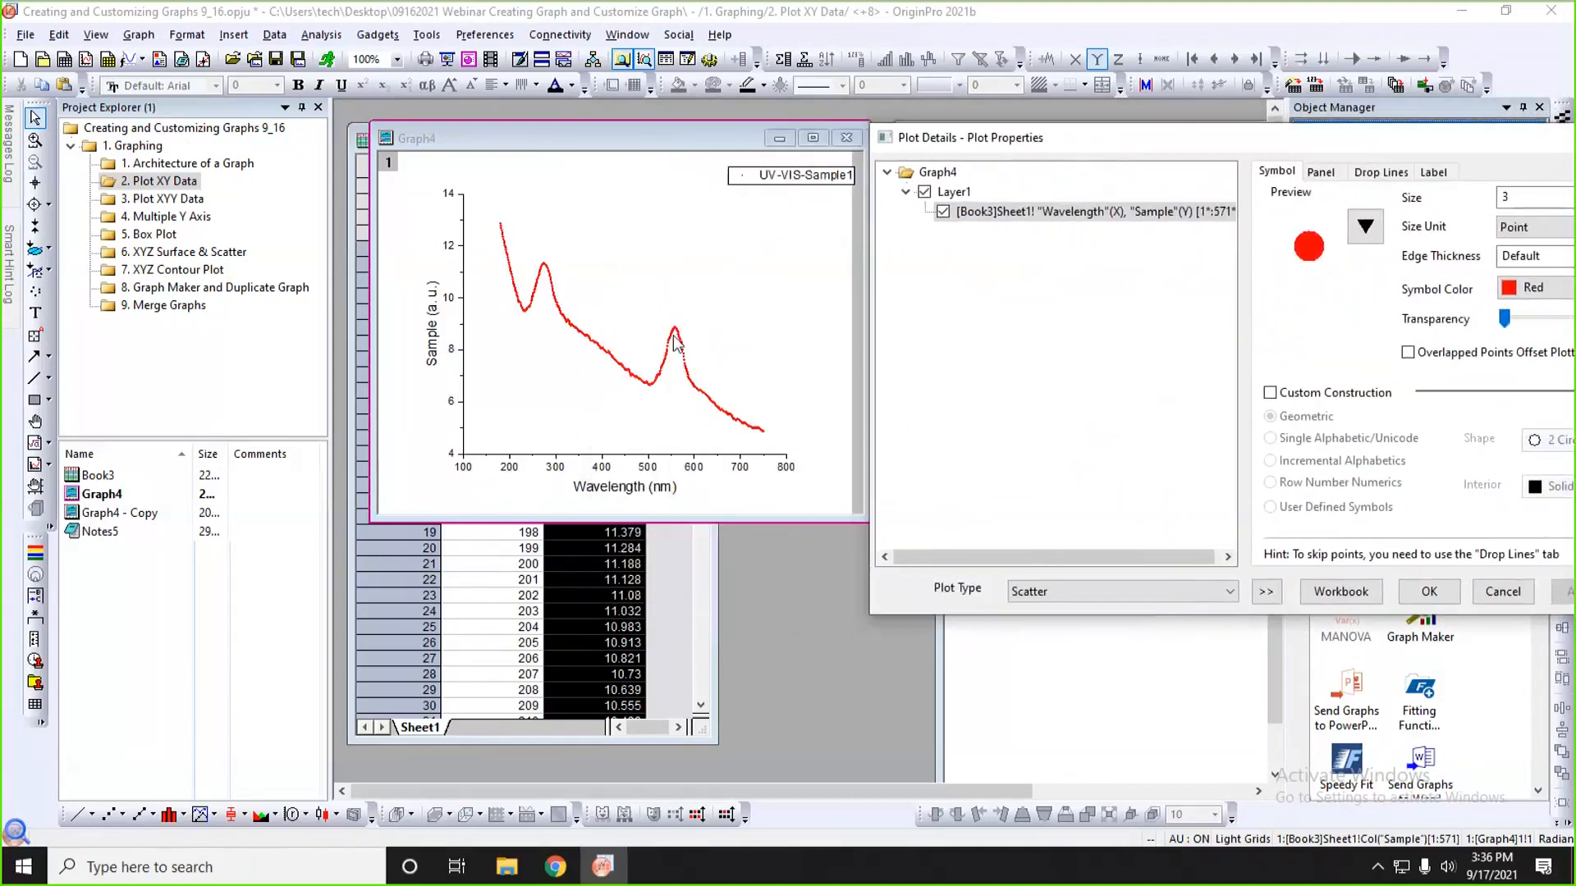
pyautogui.moveTo(987, 133); pyautogui.dragTo(934, 123)
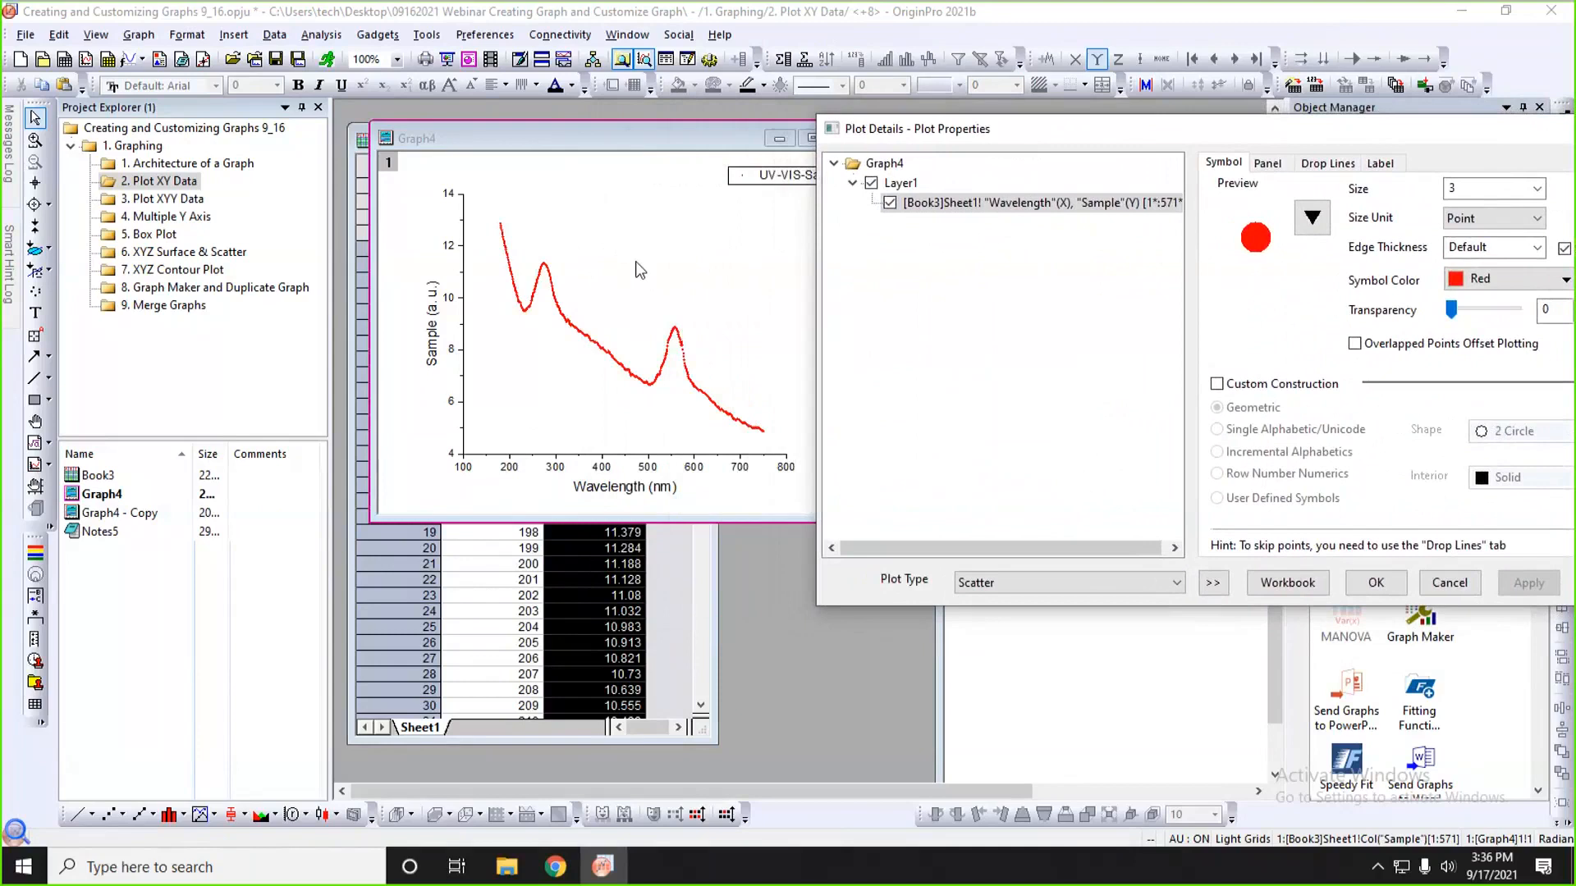
pyautogui.moveTo(873, 132); pyautogui.dragTo(617, 144)
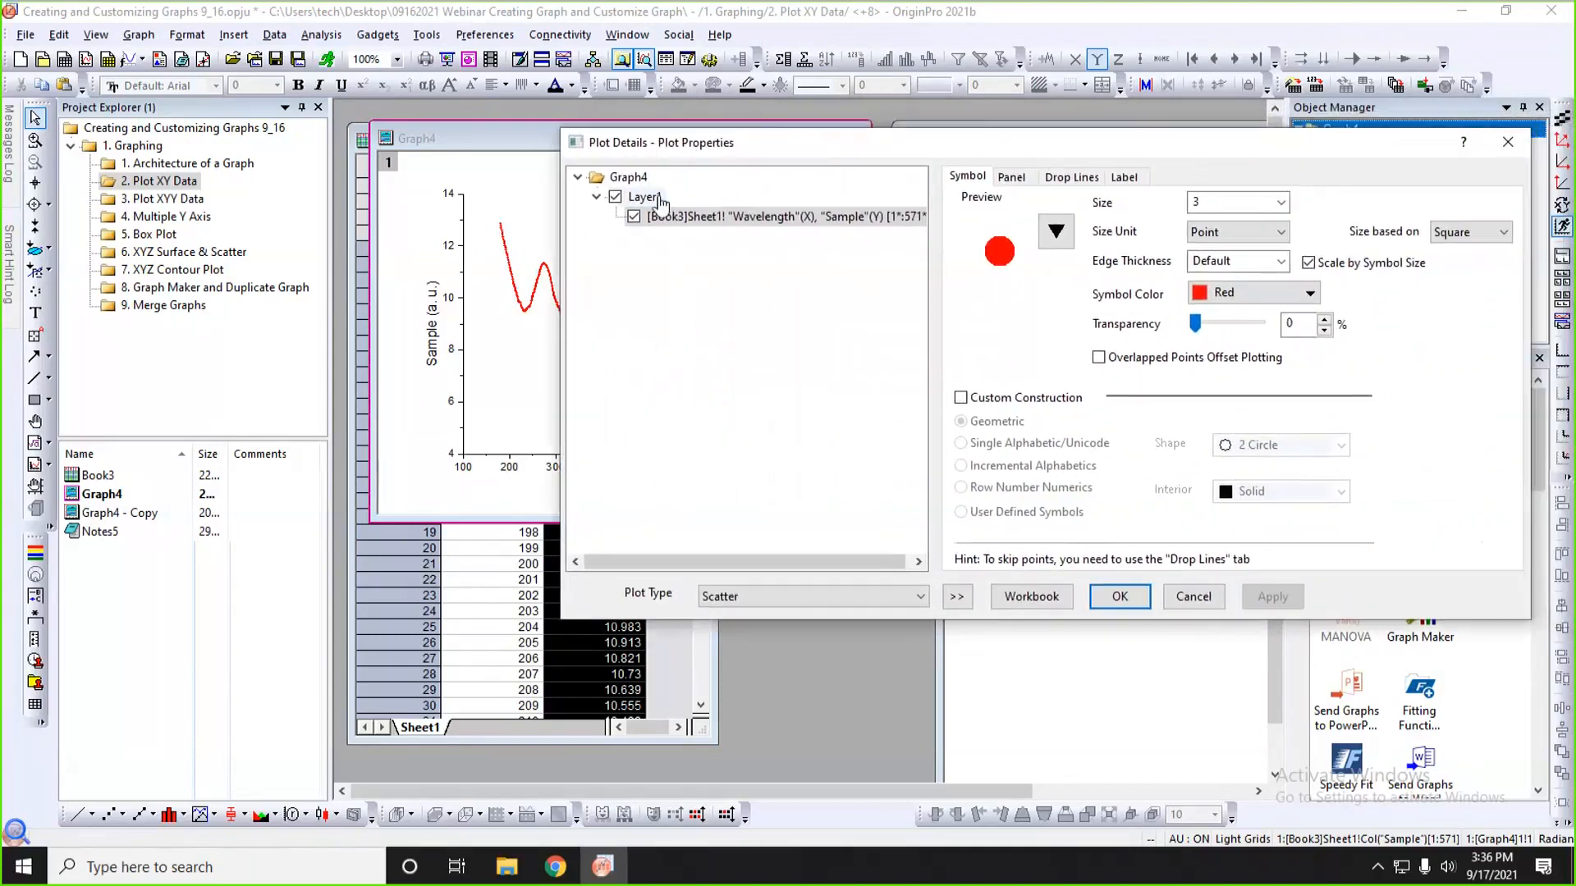
# - Set the background color of Graph4's Layer1 to LT Gray with 58% transparency
pyautogui.click(660, 199)
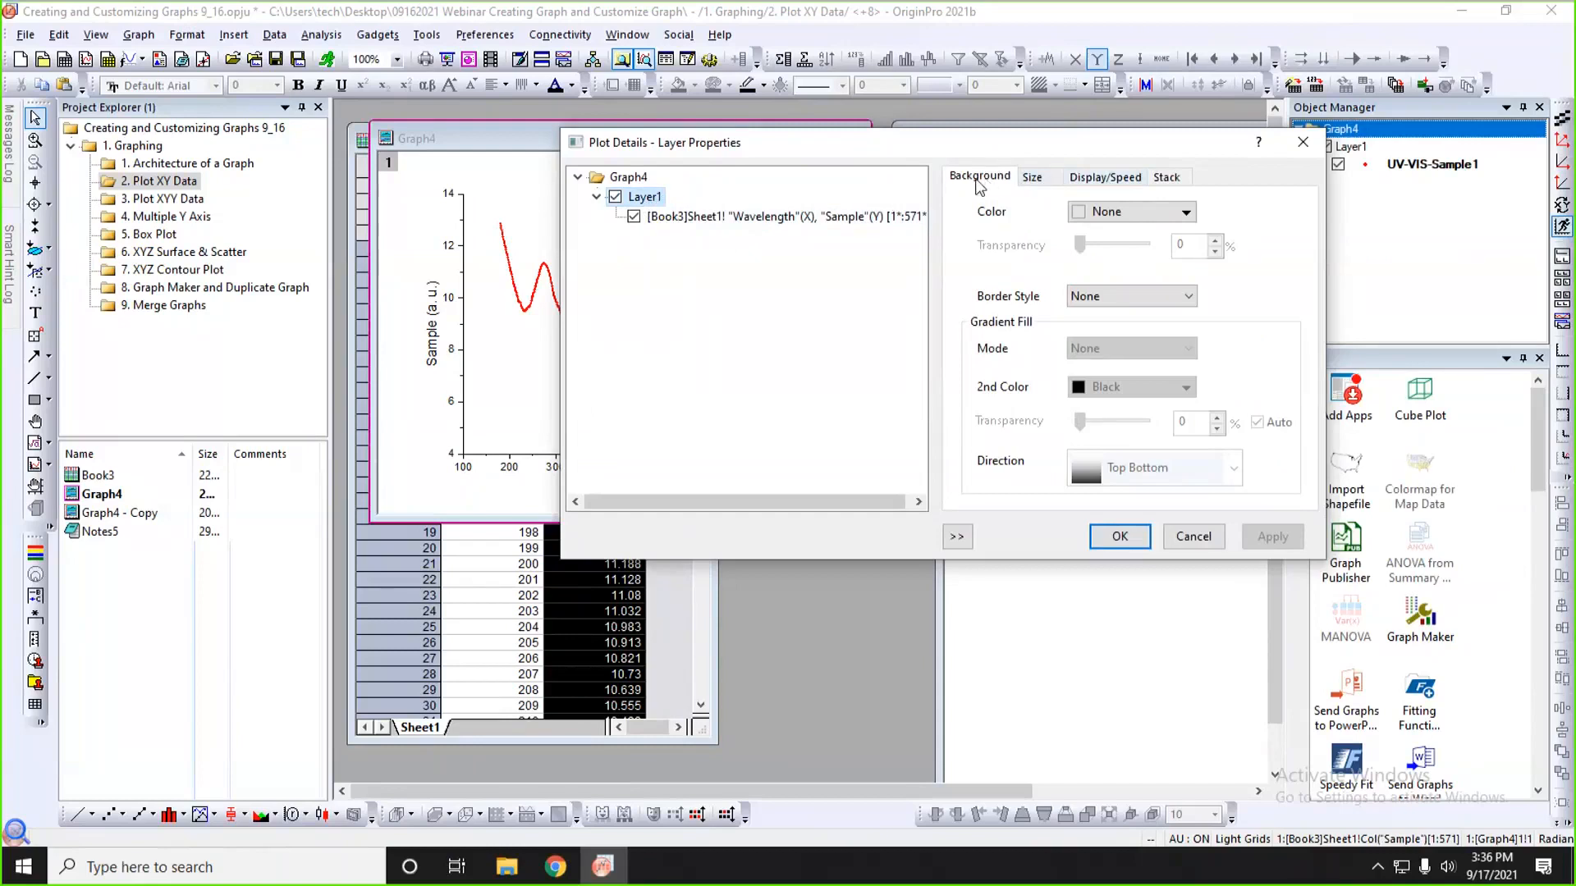
pyautogui.click(1089, 215)
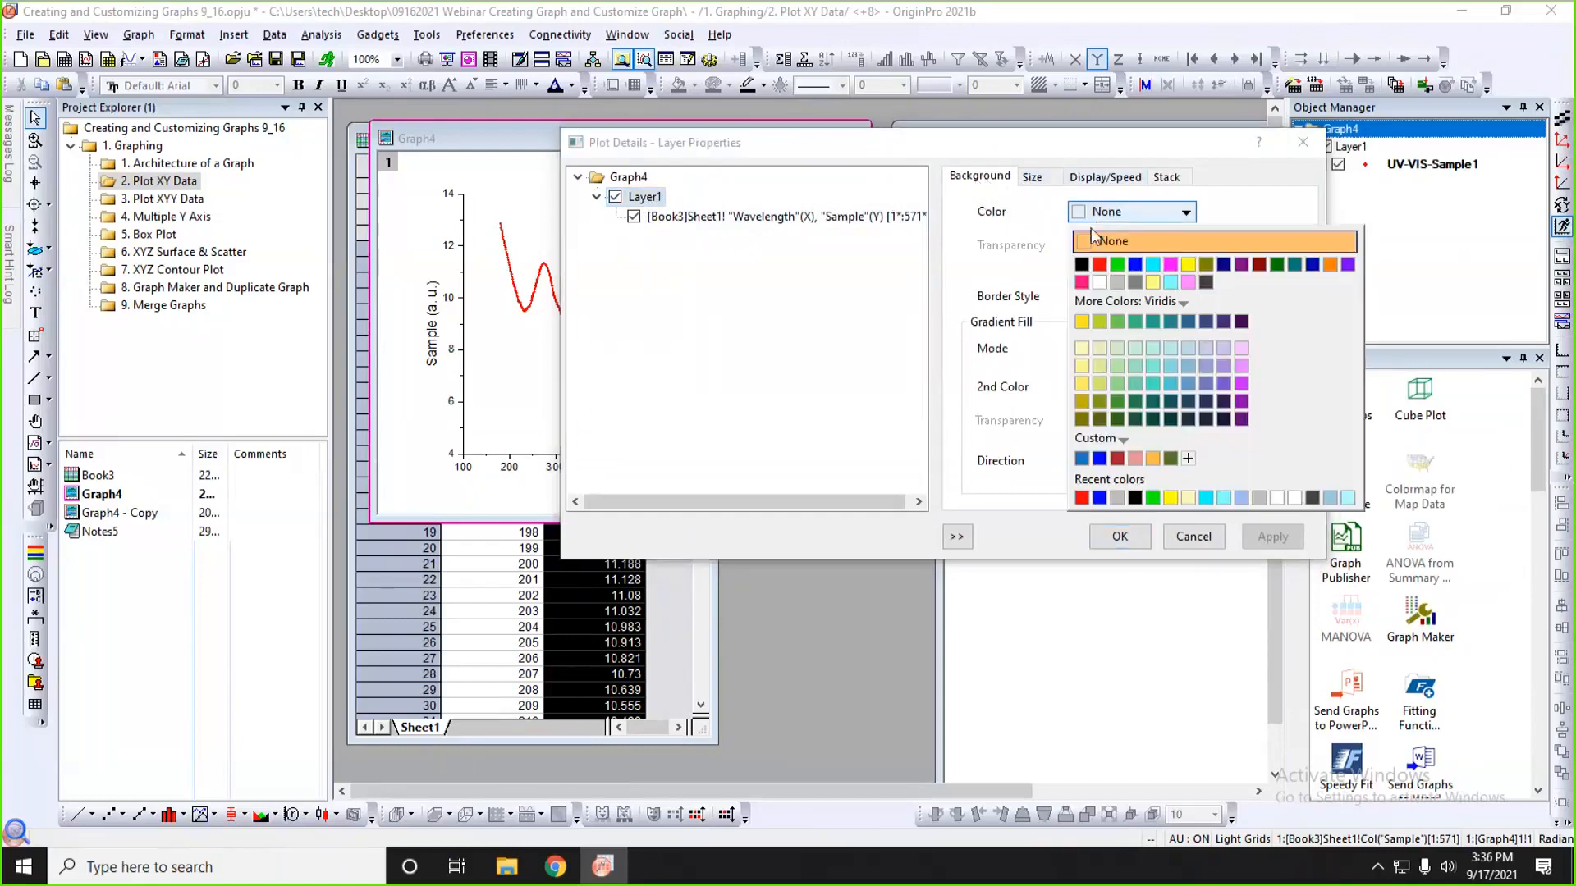
pyautogui.click(1115, 279)
pyautogui.click(1275, 538)
pyautogui.moveTo(1032, 147); pyautogui.dragTo(1236, 151)
pyautogui.moveTo(1286, 249); pyautogui.dragTo(1323, 247)
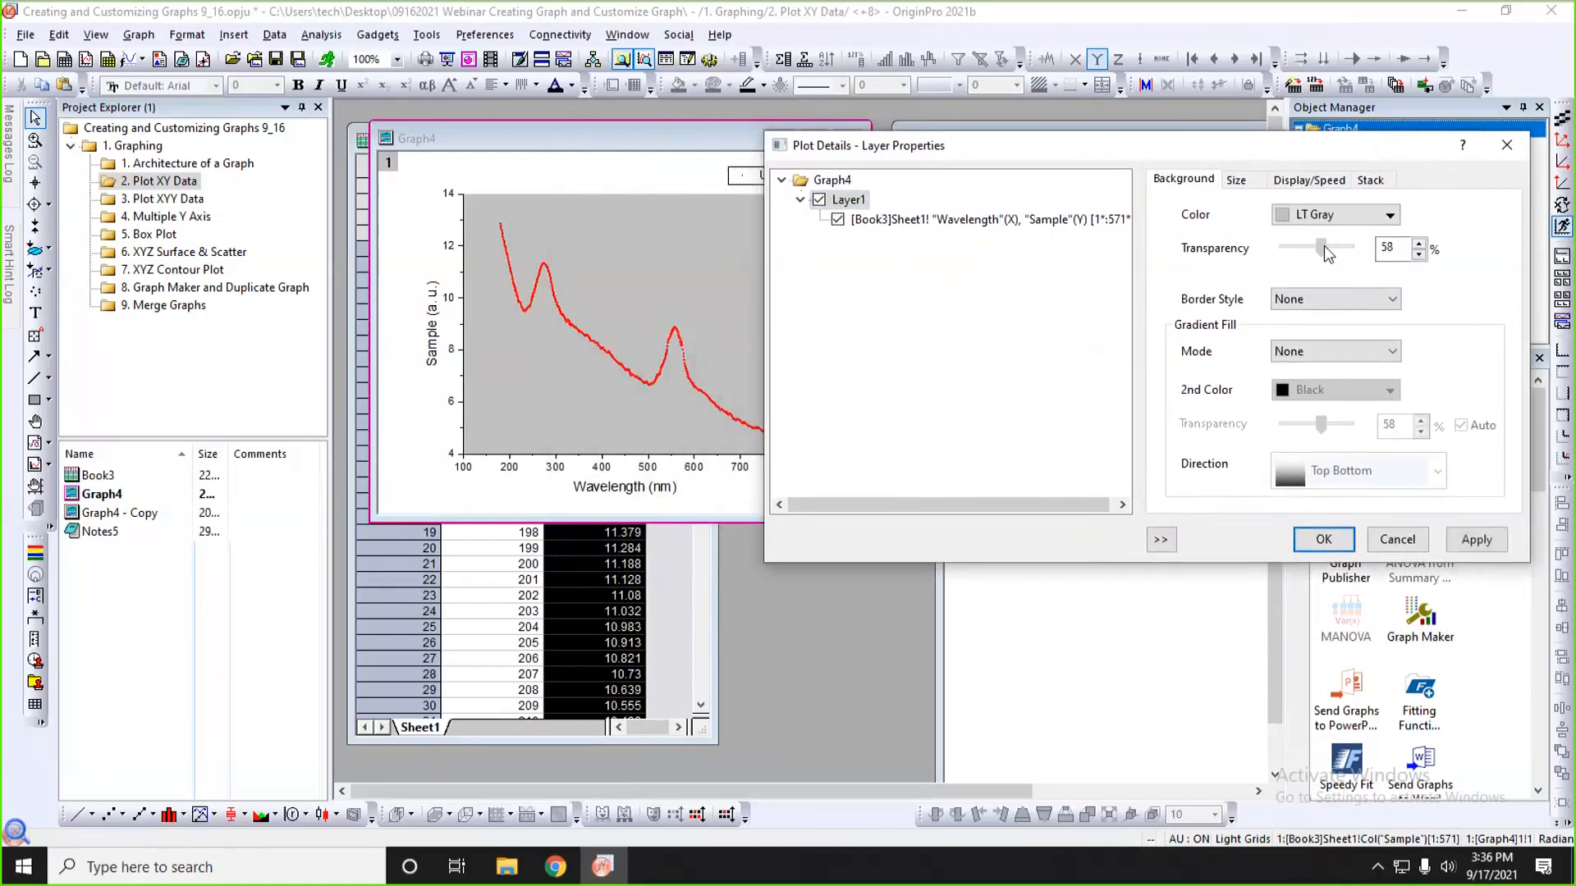
pyautogui.click(1483, 539)
pyautogui.click(1317, 541)
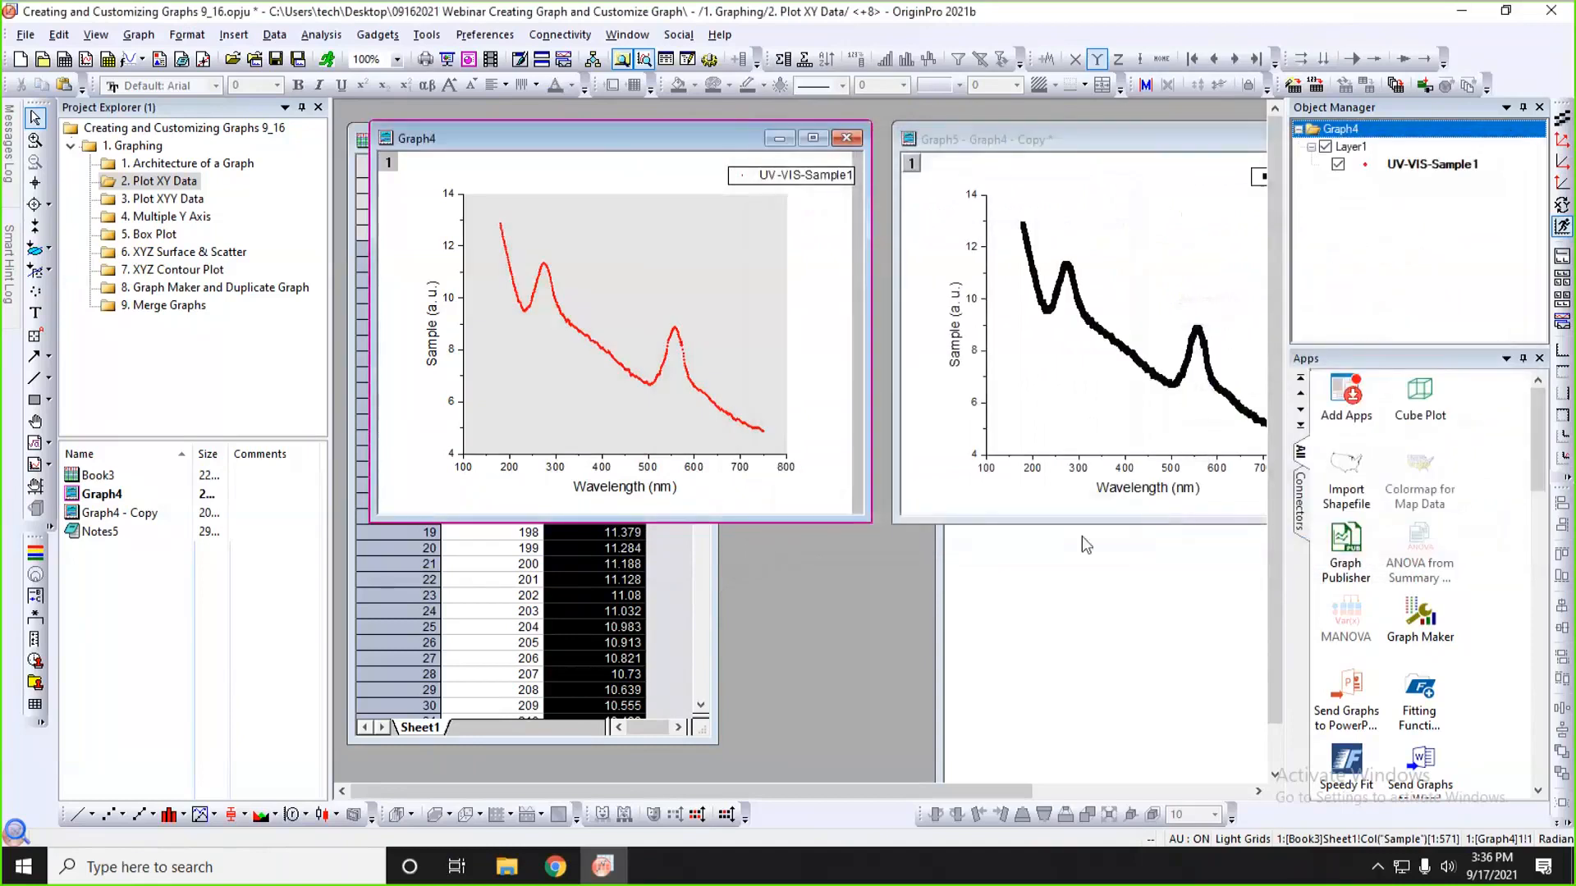
# - Set the major and minor tick styles of Graph4's bottom X axis to In
pyautogui.click(669, 462)
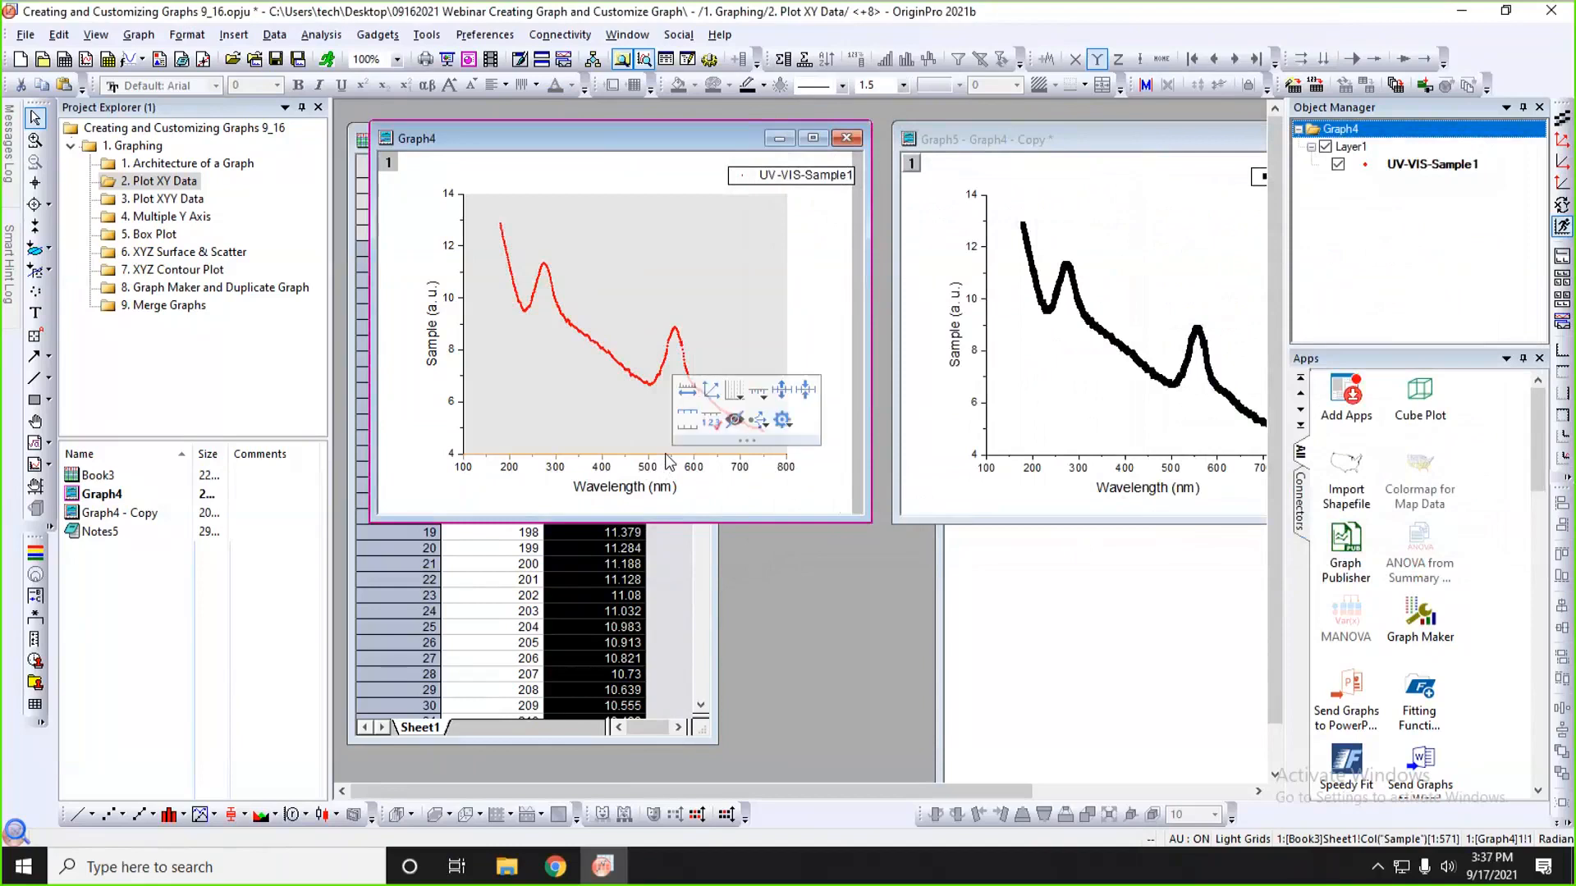
pyautogui.doubleClick(666, 455)
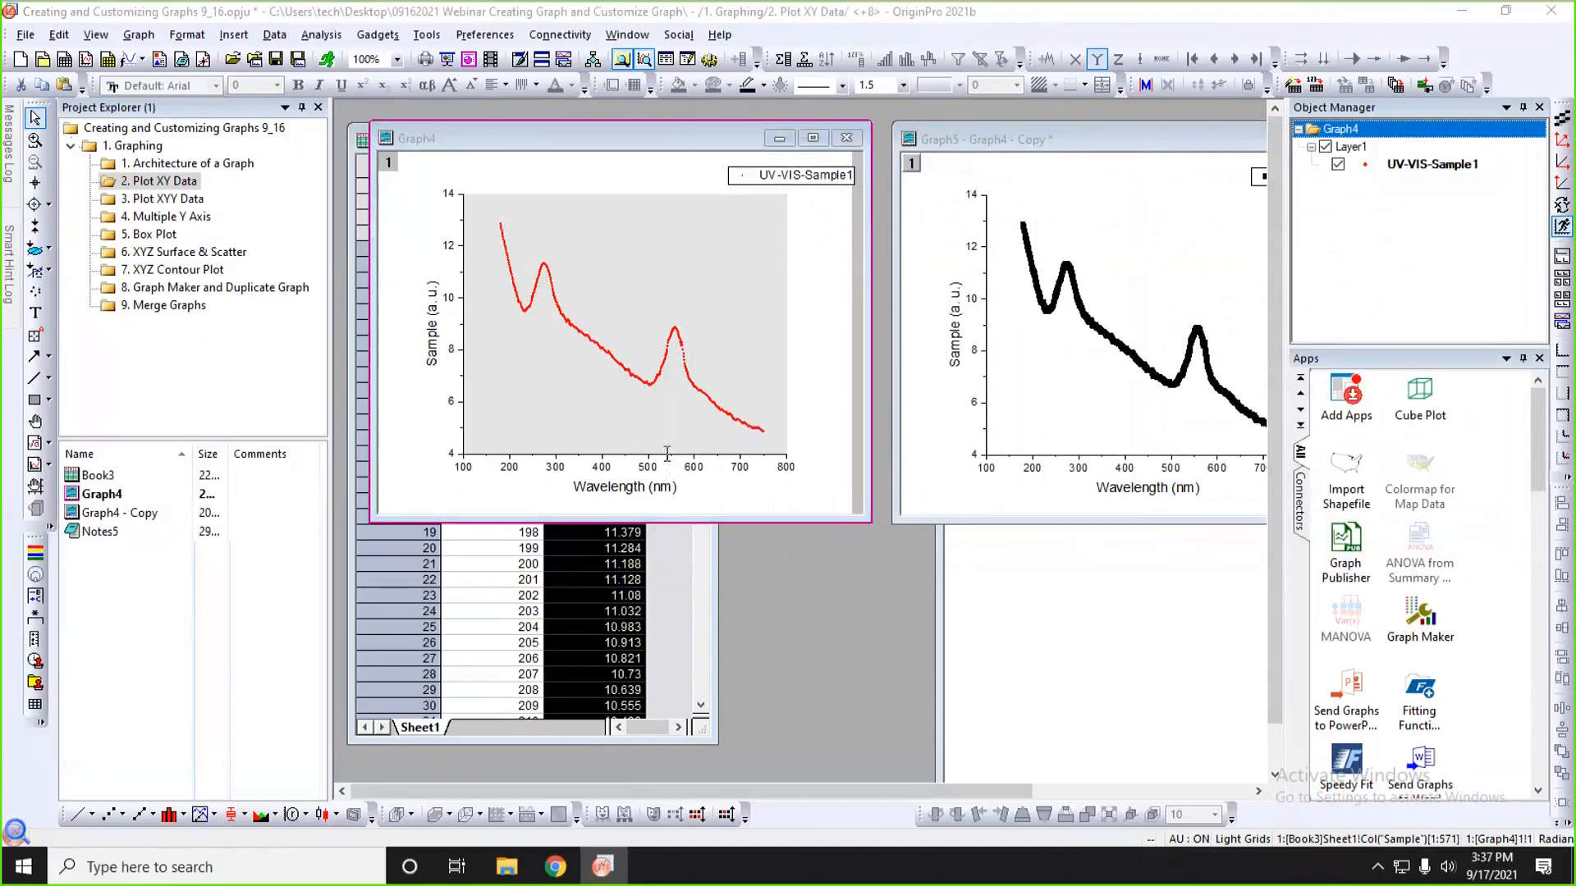
pyautogui.moveTo(777, 127); pyautogui.dragTo(1152, 136)
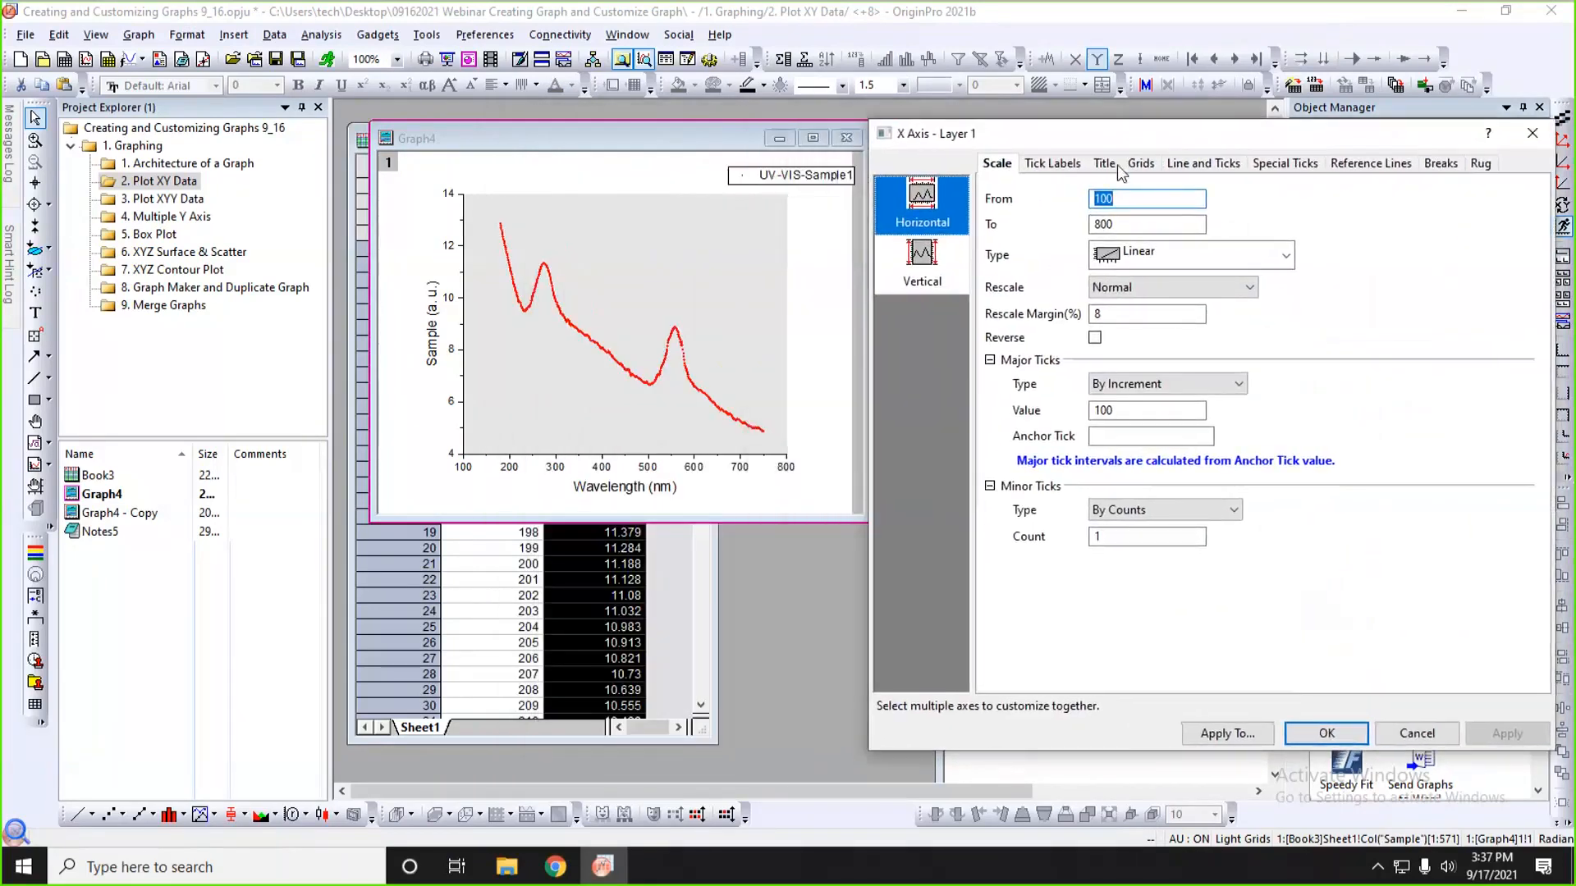
pyautogui.click(1204, 163)
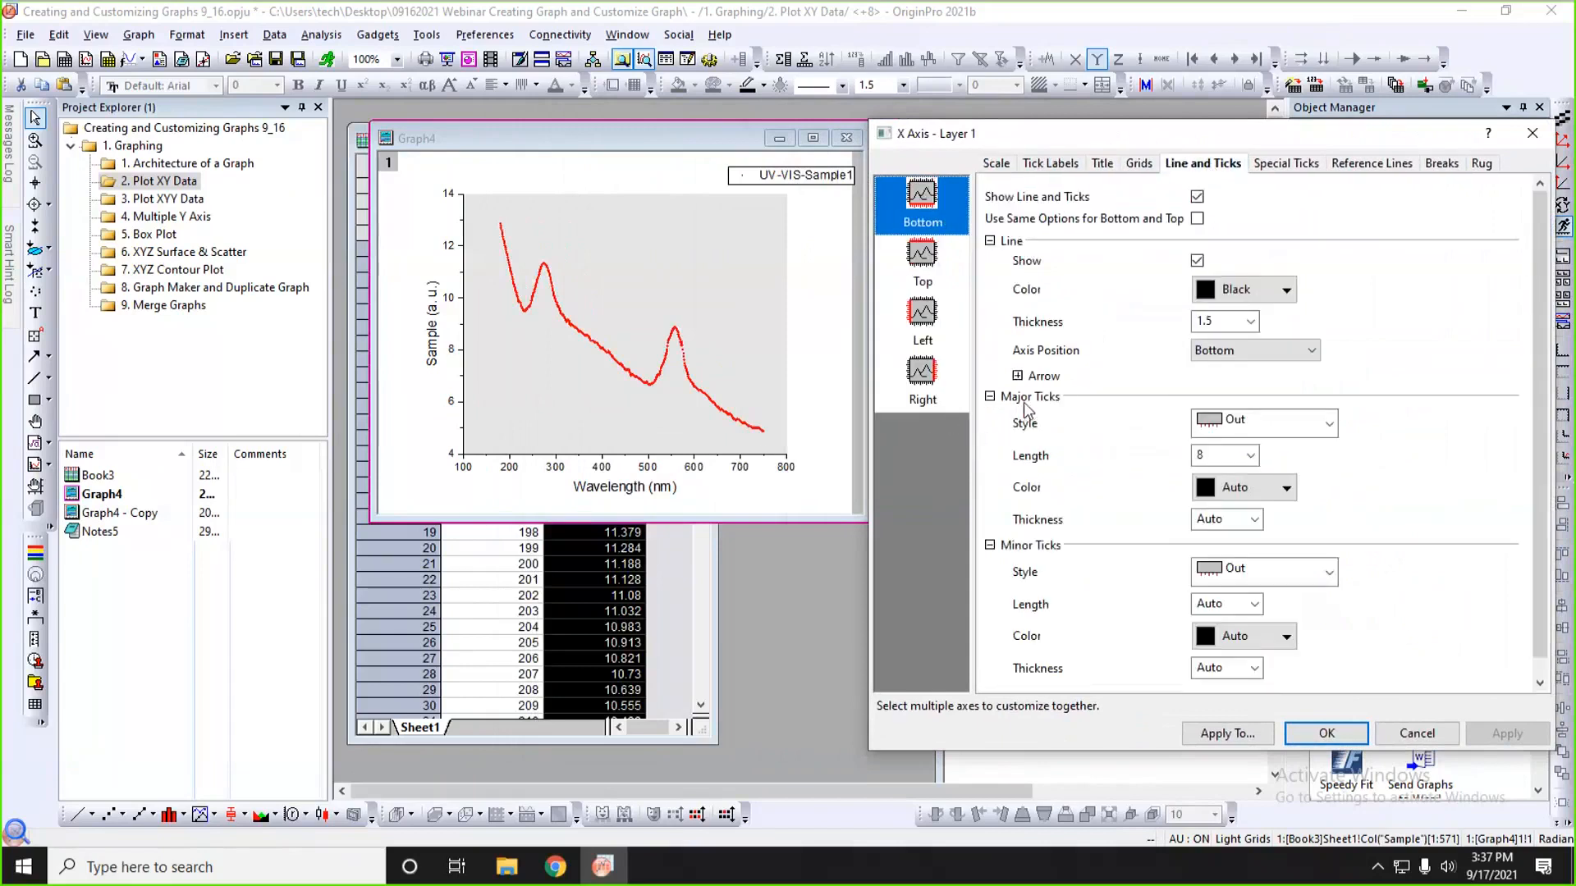
pyautogui.click(1264, 422)
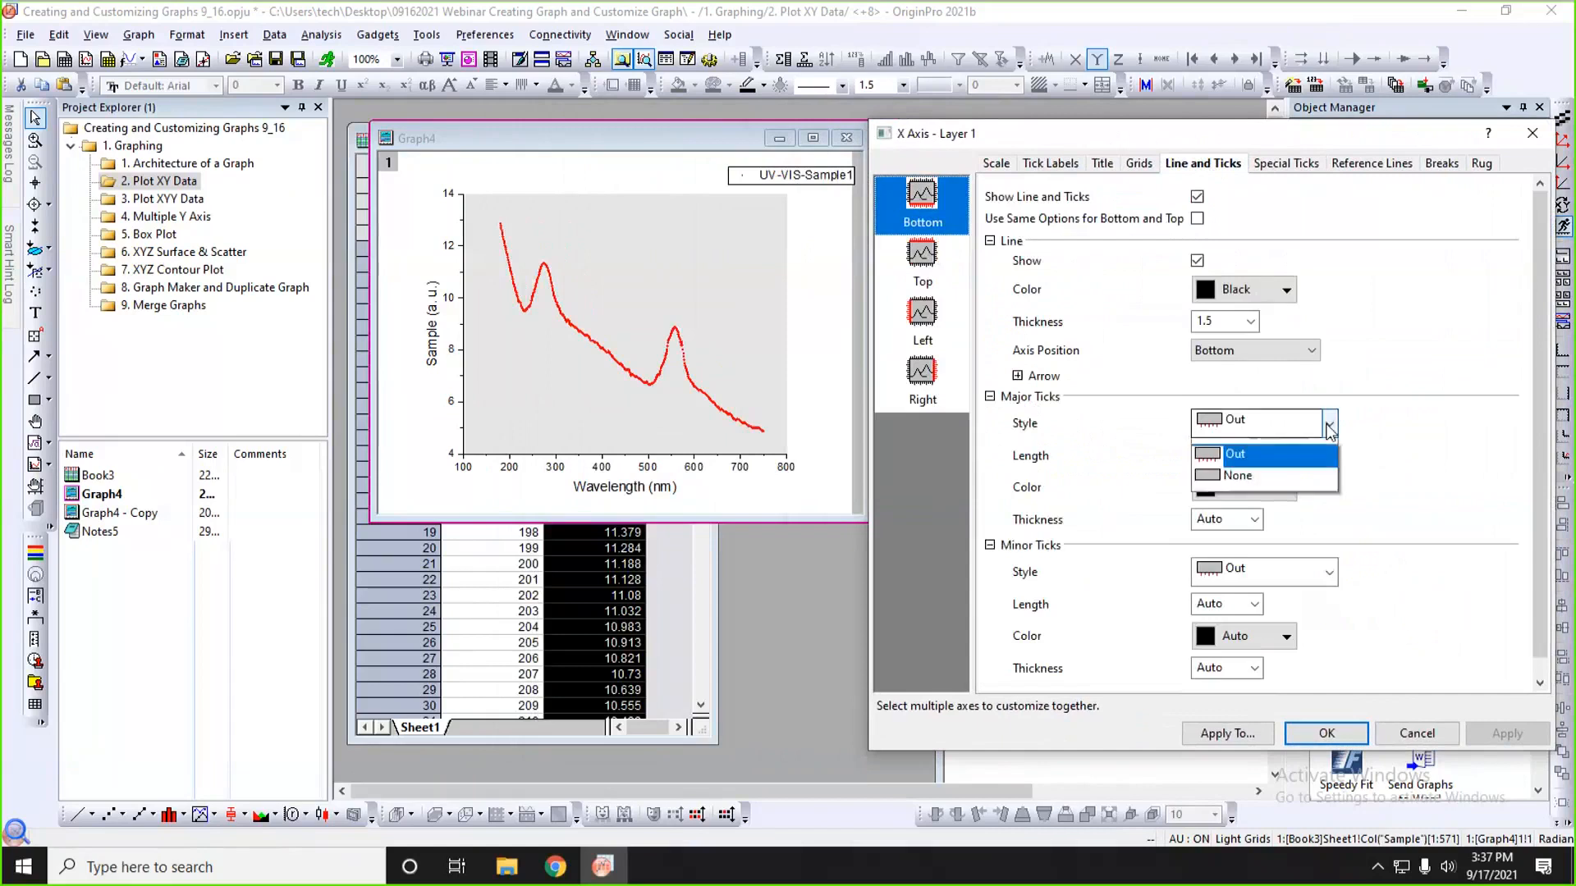
pyautogui.click(1263, 467)
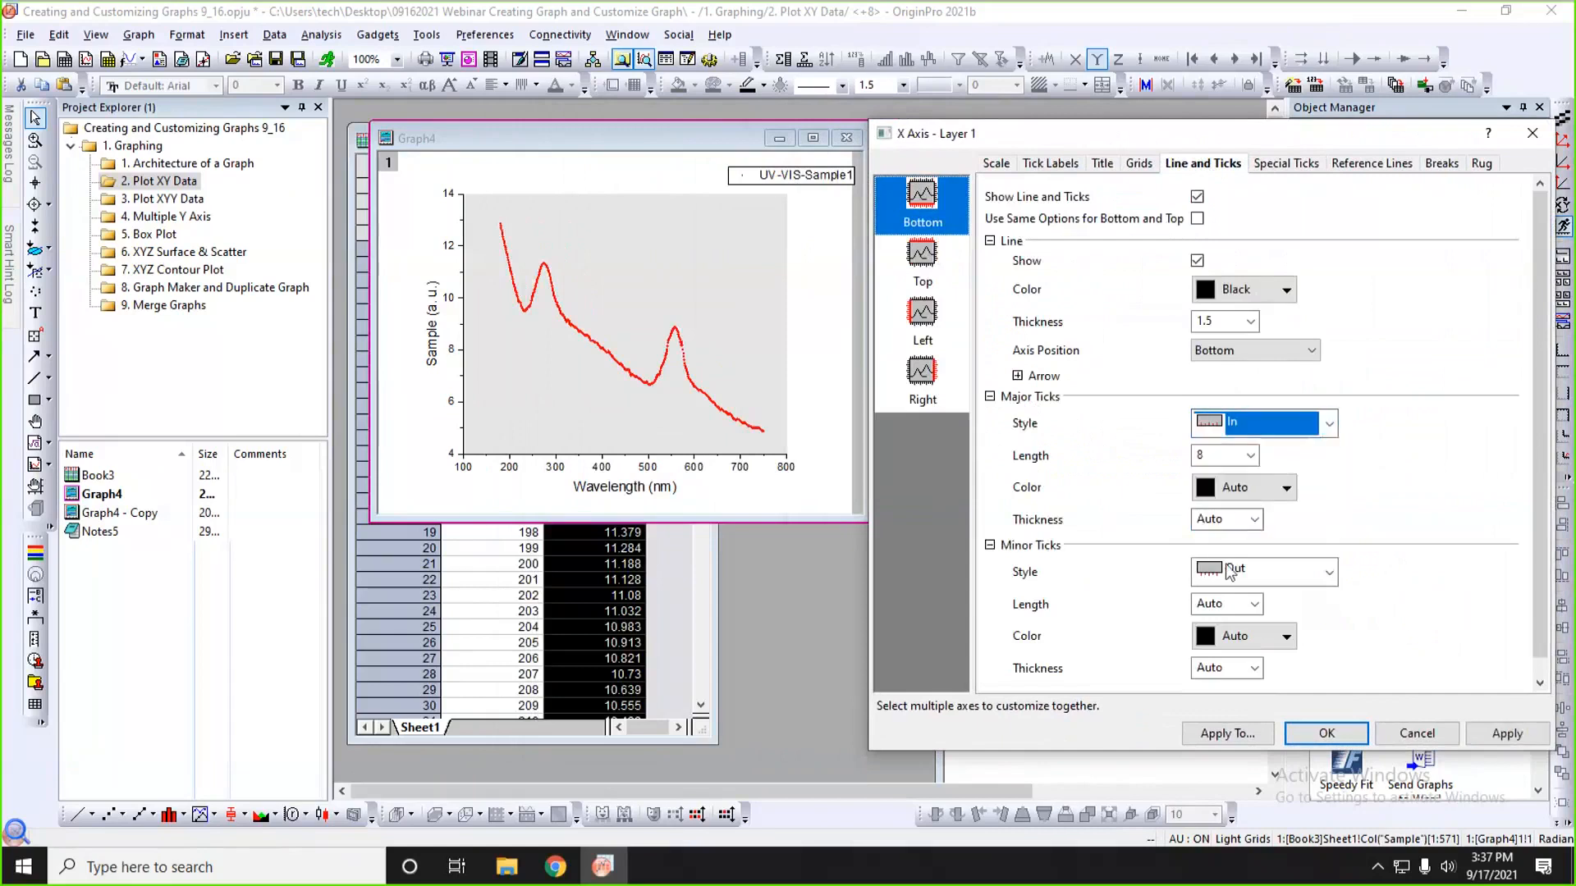
pyautogui.click(1330, 577)
pyautogui.click(1258, 626)
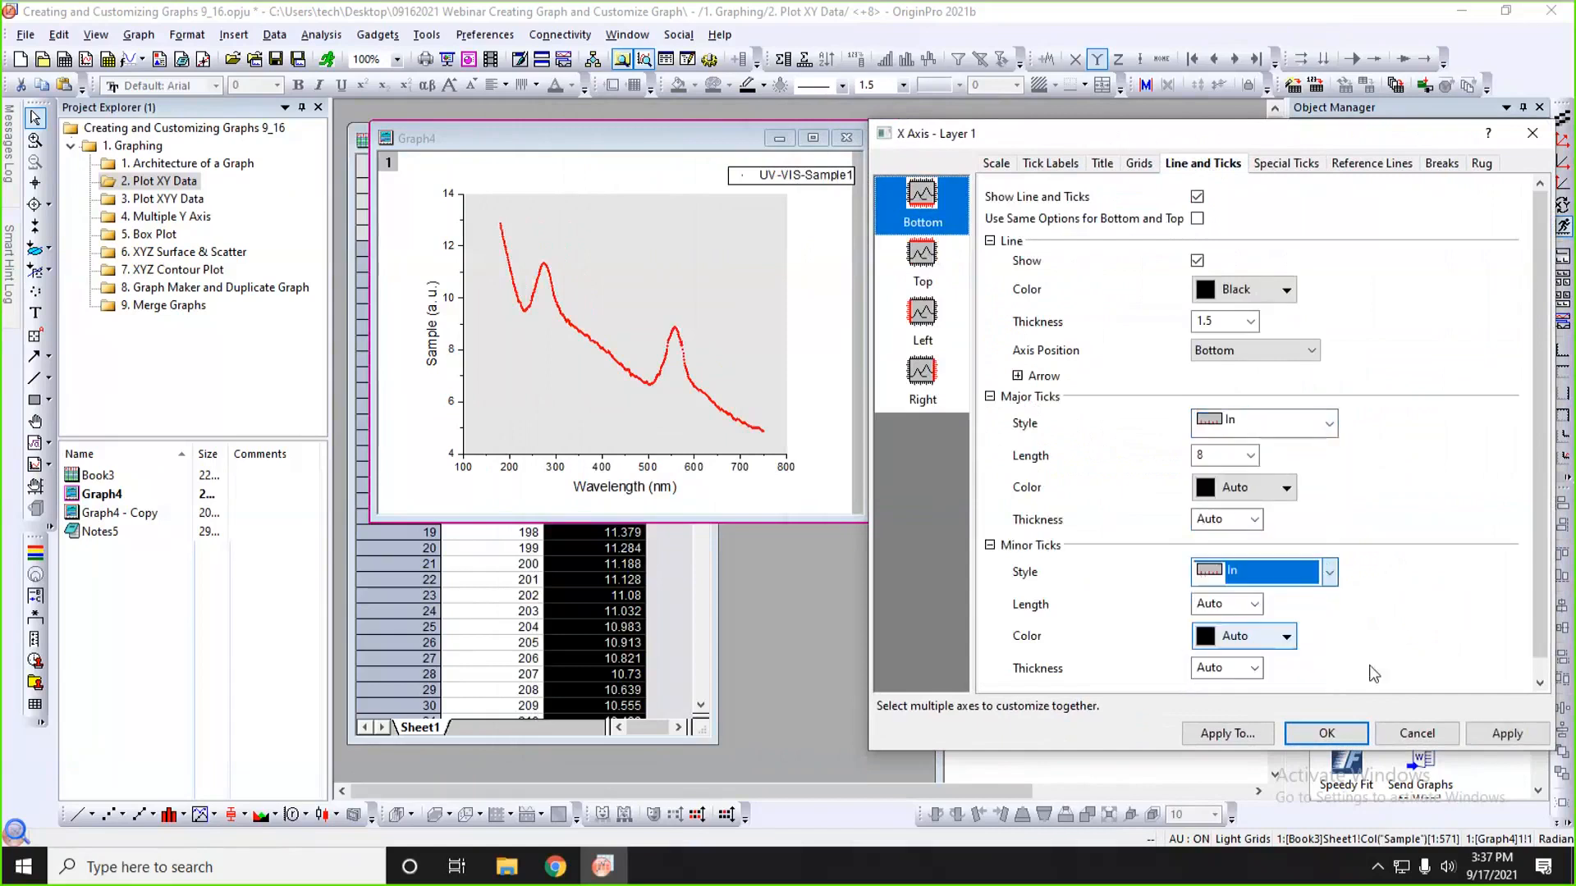
pyautogui.click(1507, 735)
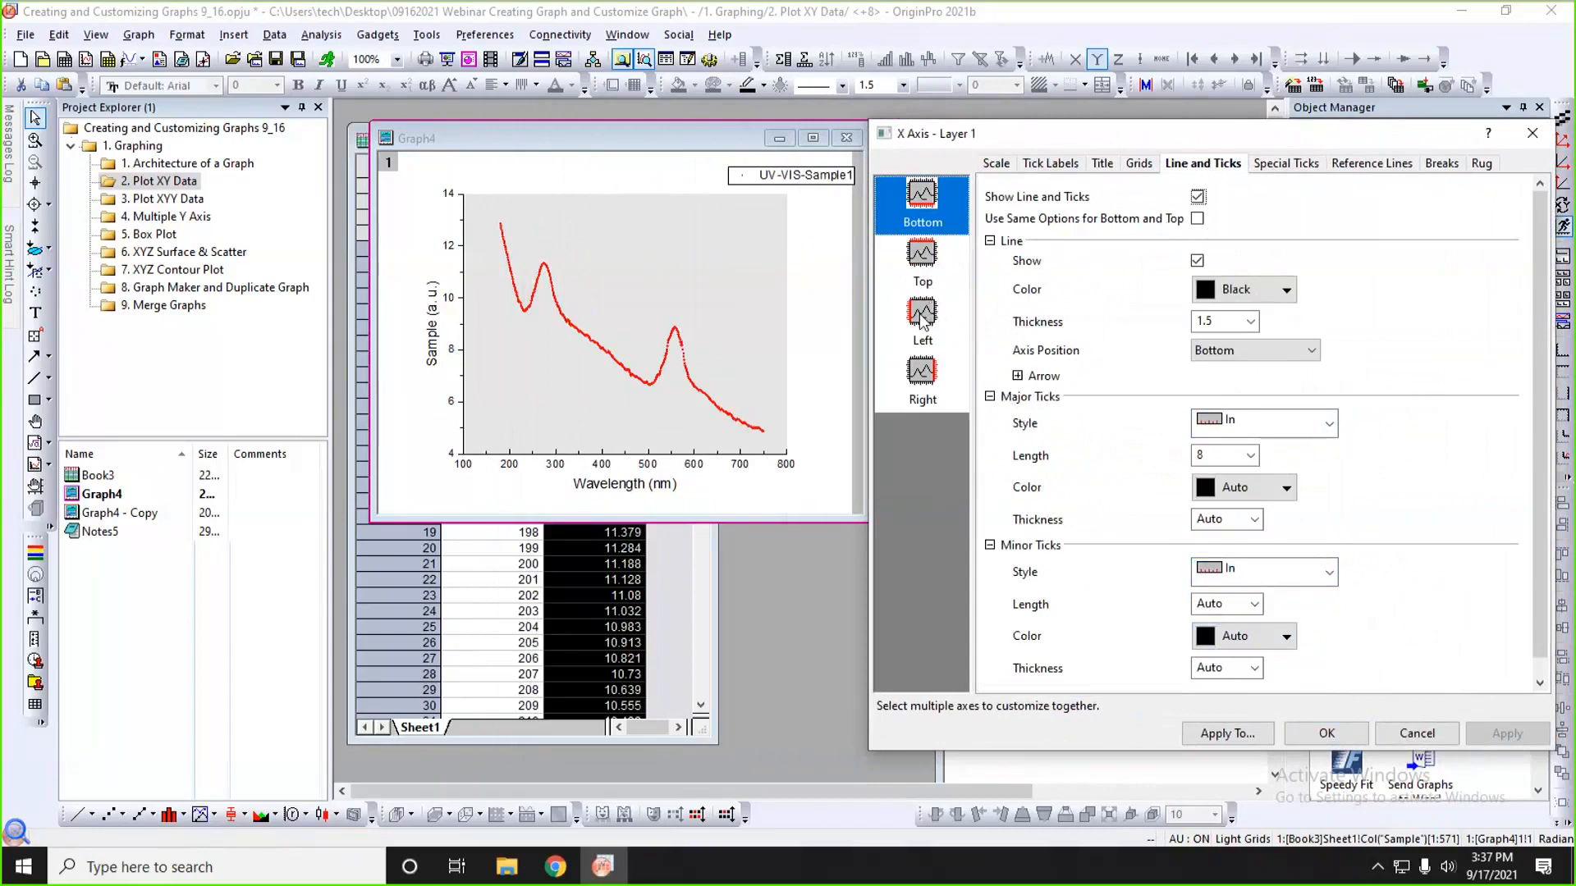
# - Select the bottom, top, left and right axes together and show their lines and ticks
pyautogui.click(923, 320)
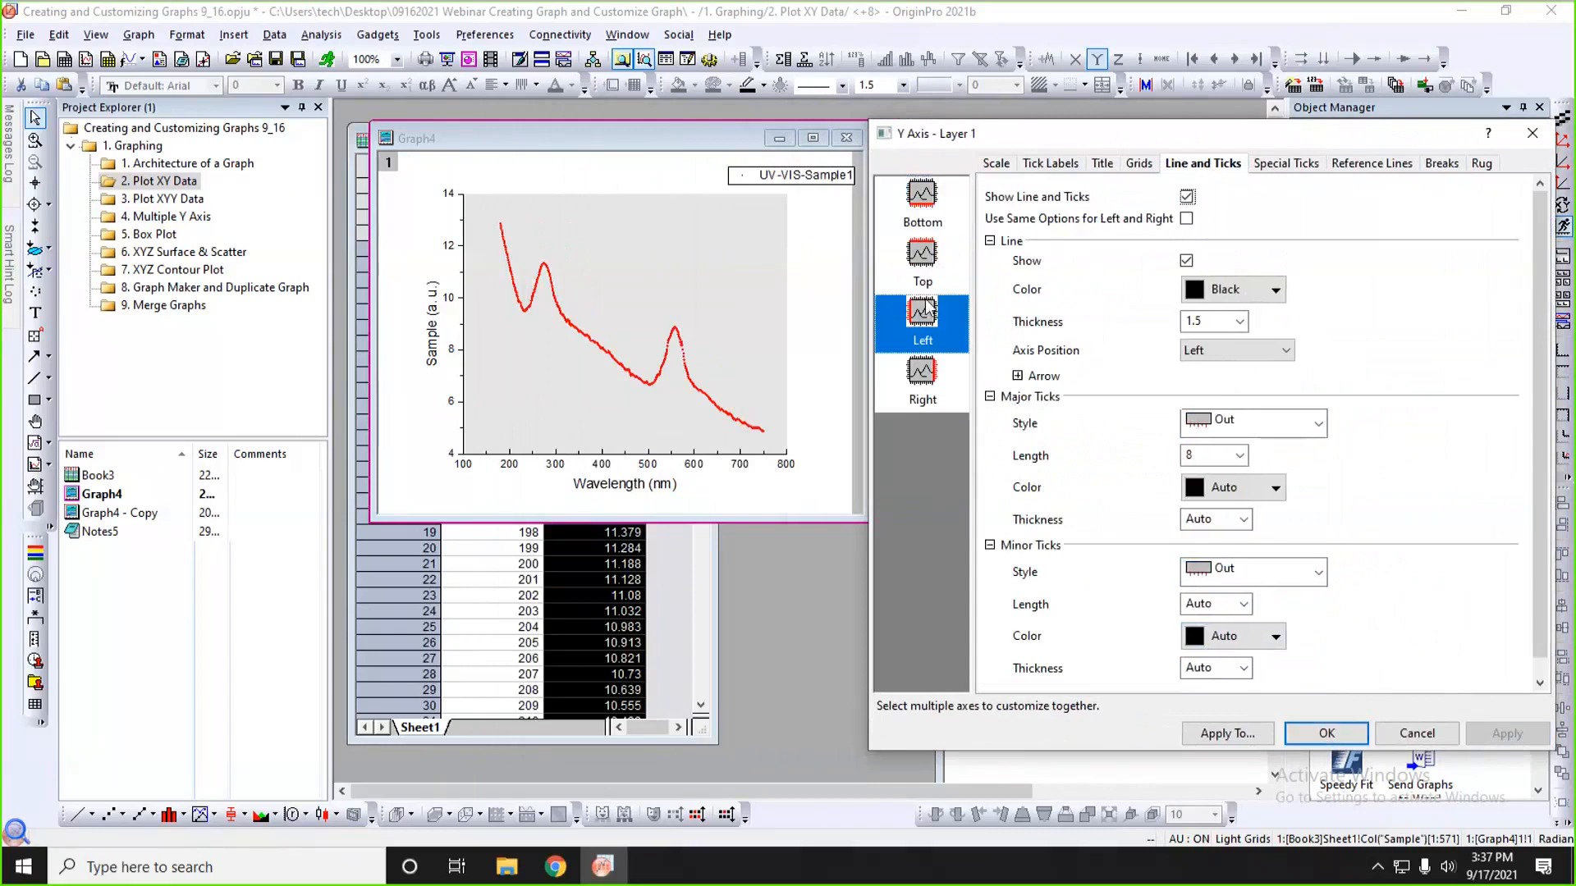
pyautogui.click(923, 207)
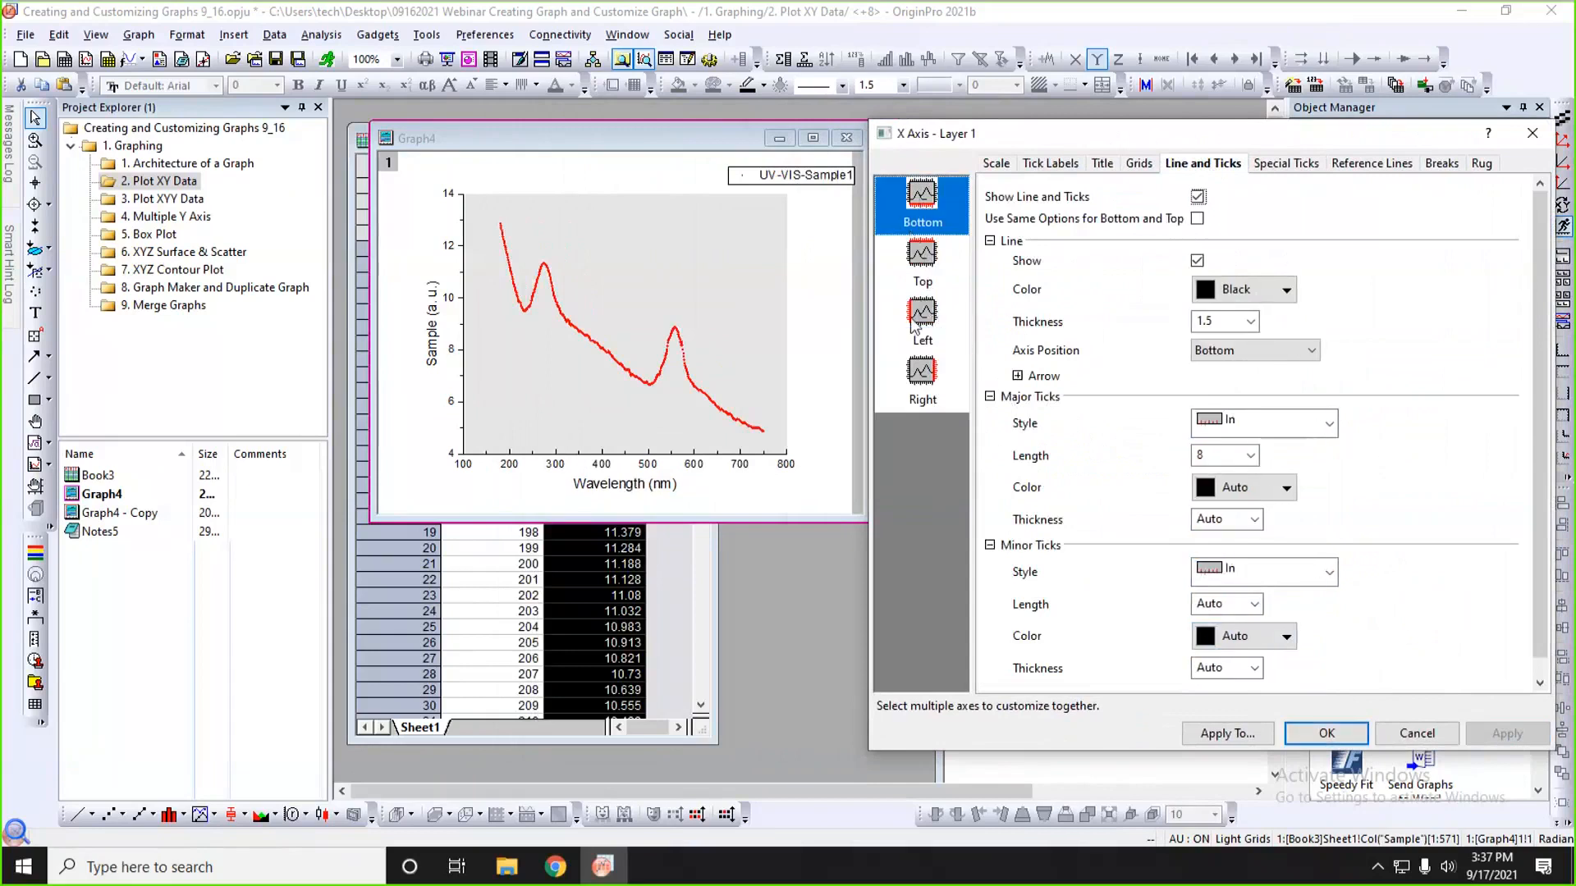
pyautogui.keyDown('shift'); pyautogui.click(923, 386); pyautogui.keyUp('shift')
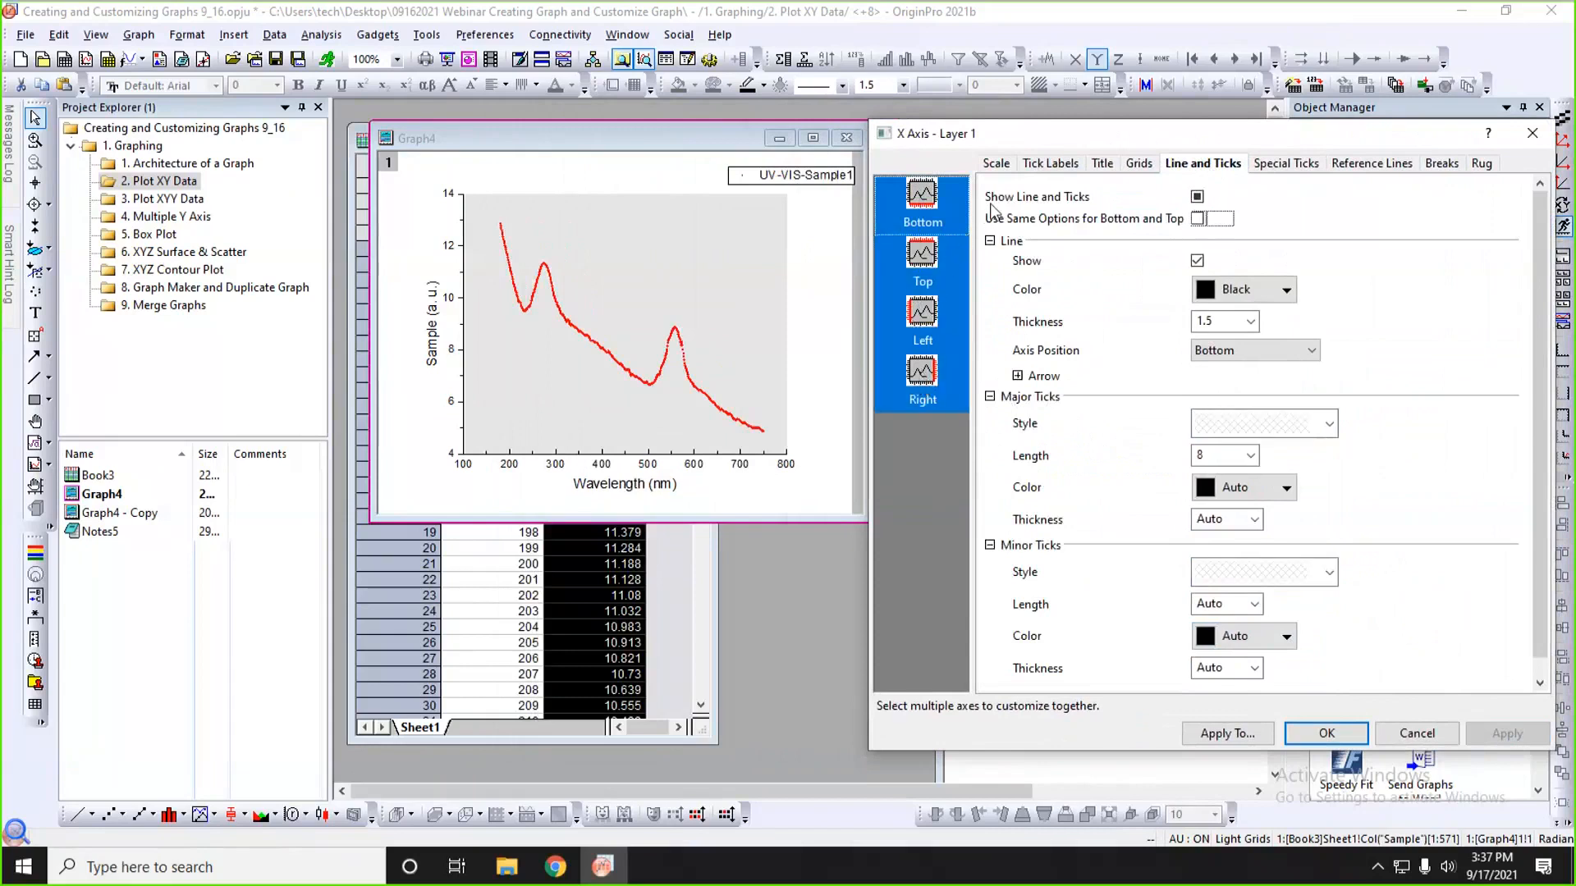
pyautogui.click(1197, 198)
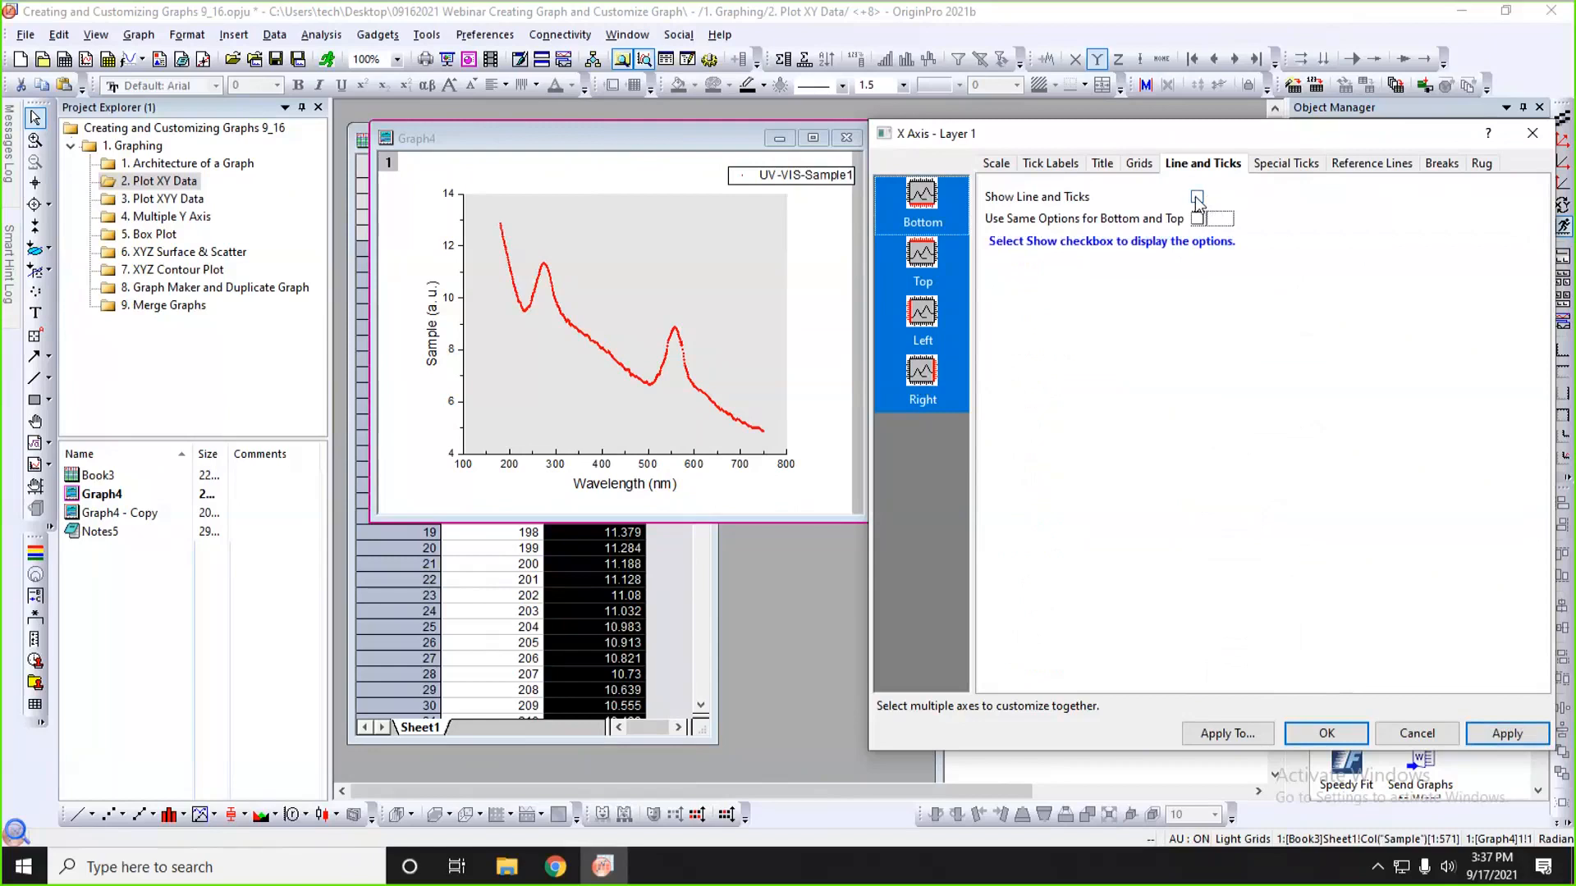
pyautogui.click(1198, 198)
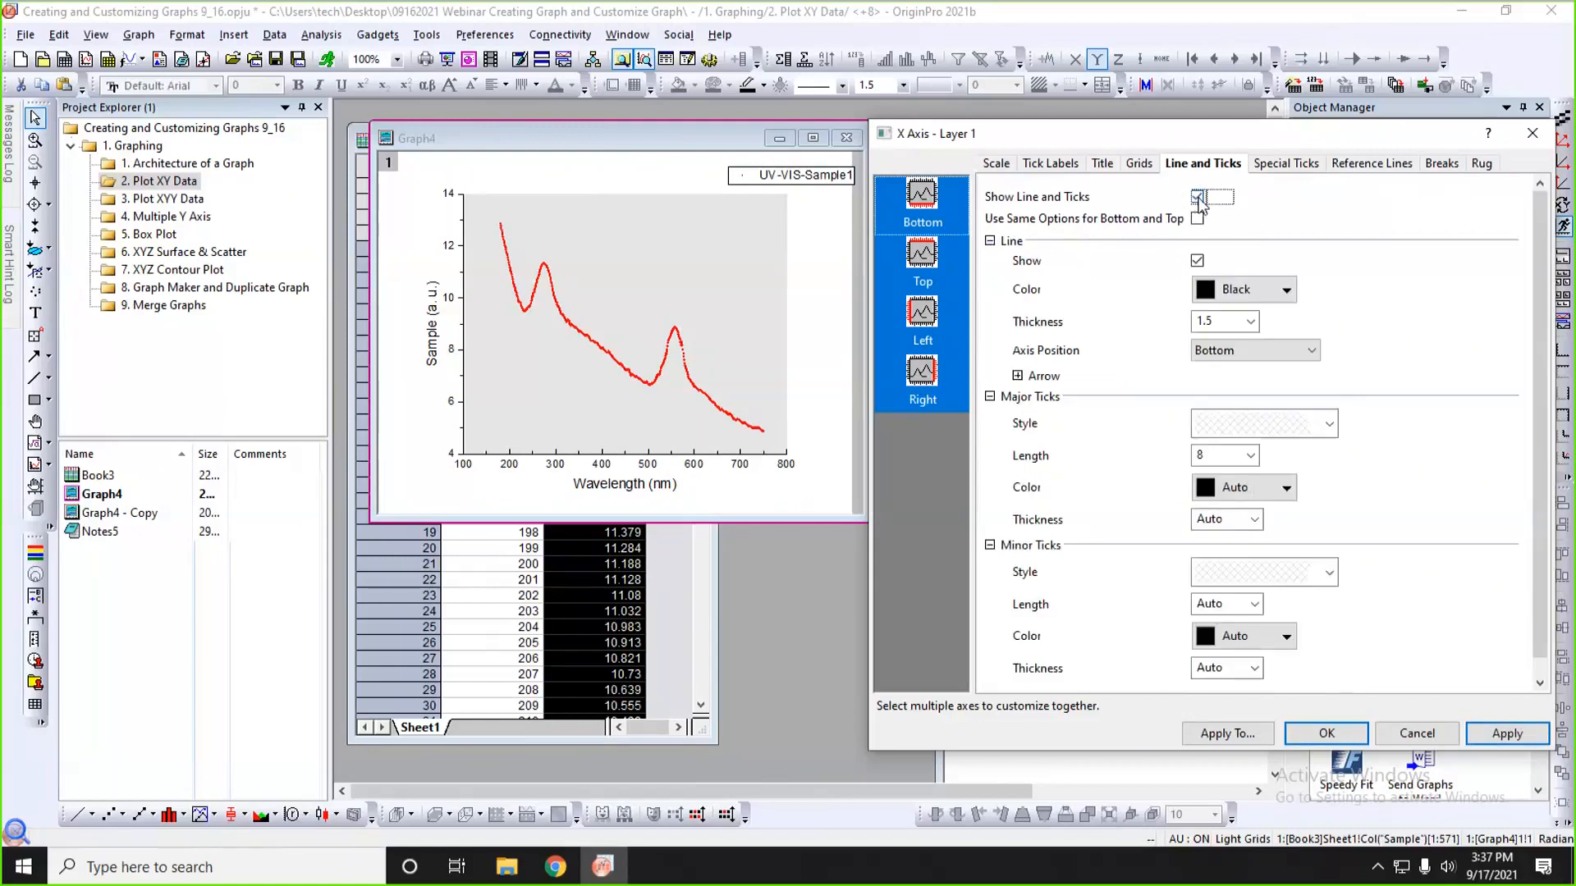
pyautogui.click(1496, 734)
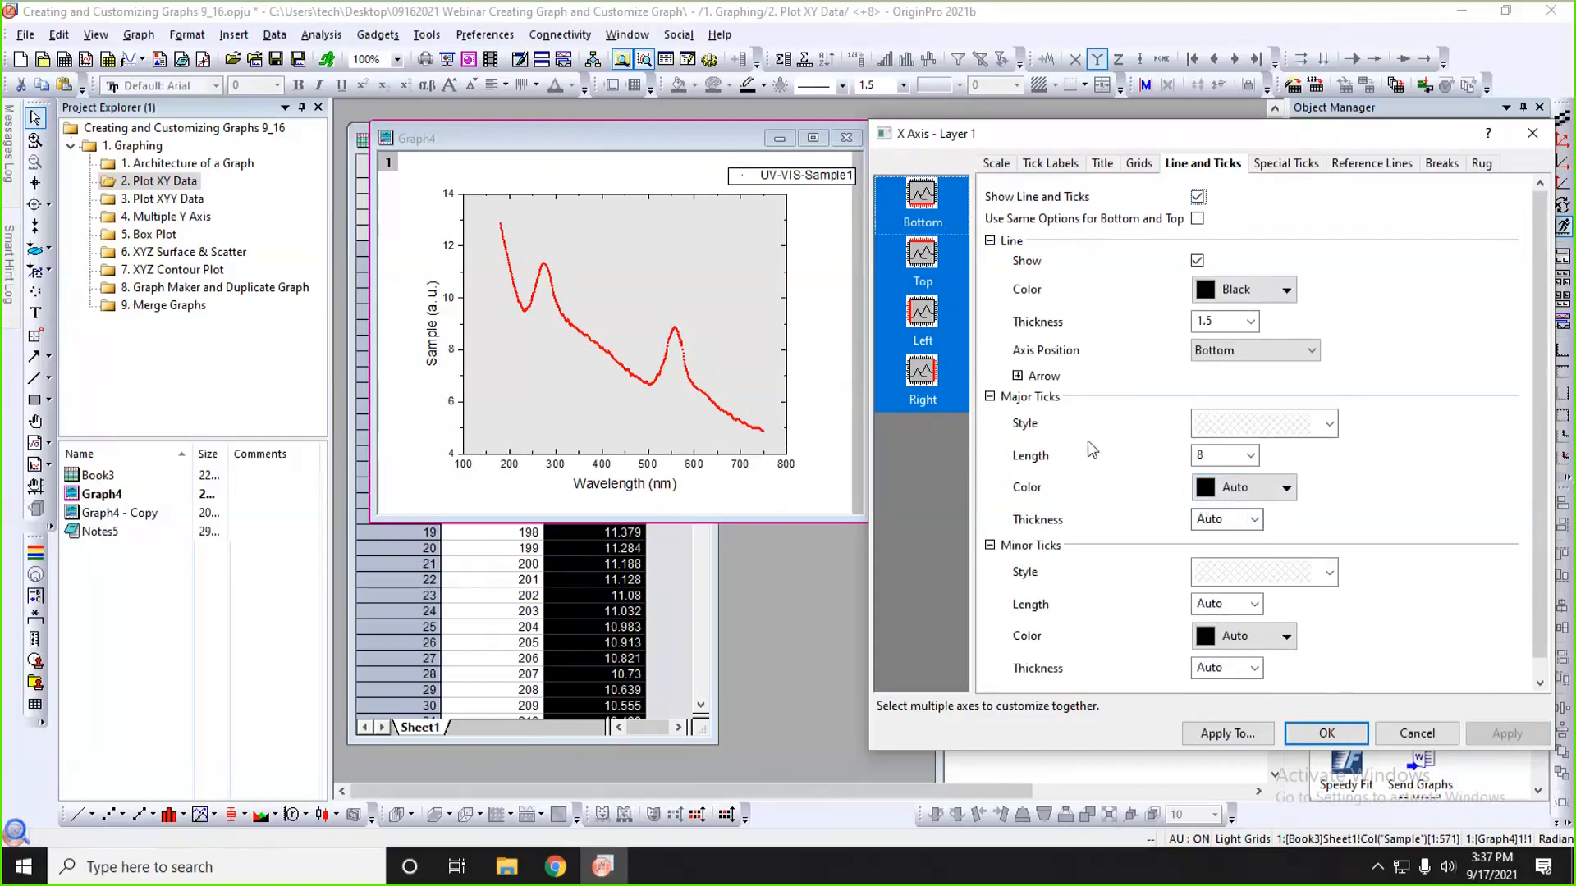
# - Set the major and minor tick styles to In for all four selected axes
pyautogui.click(1233, 423)
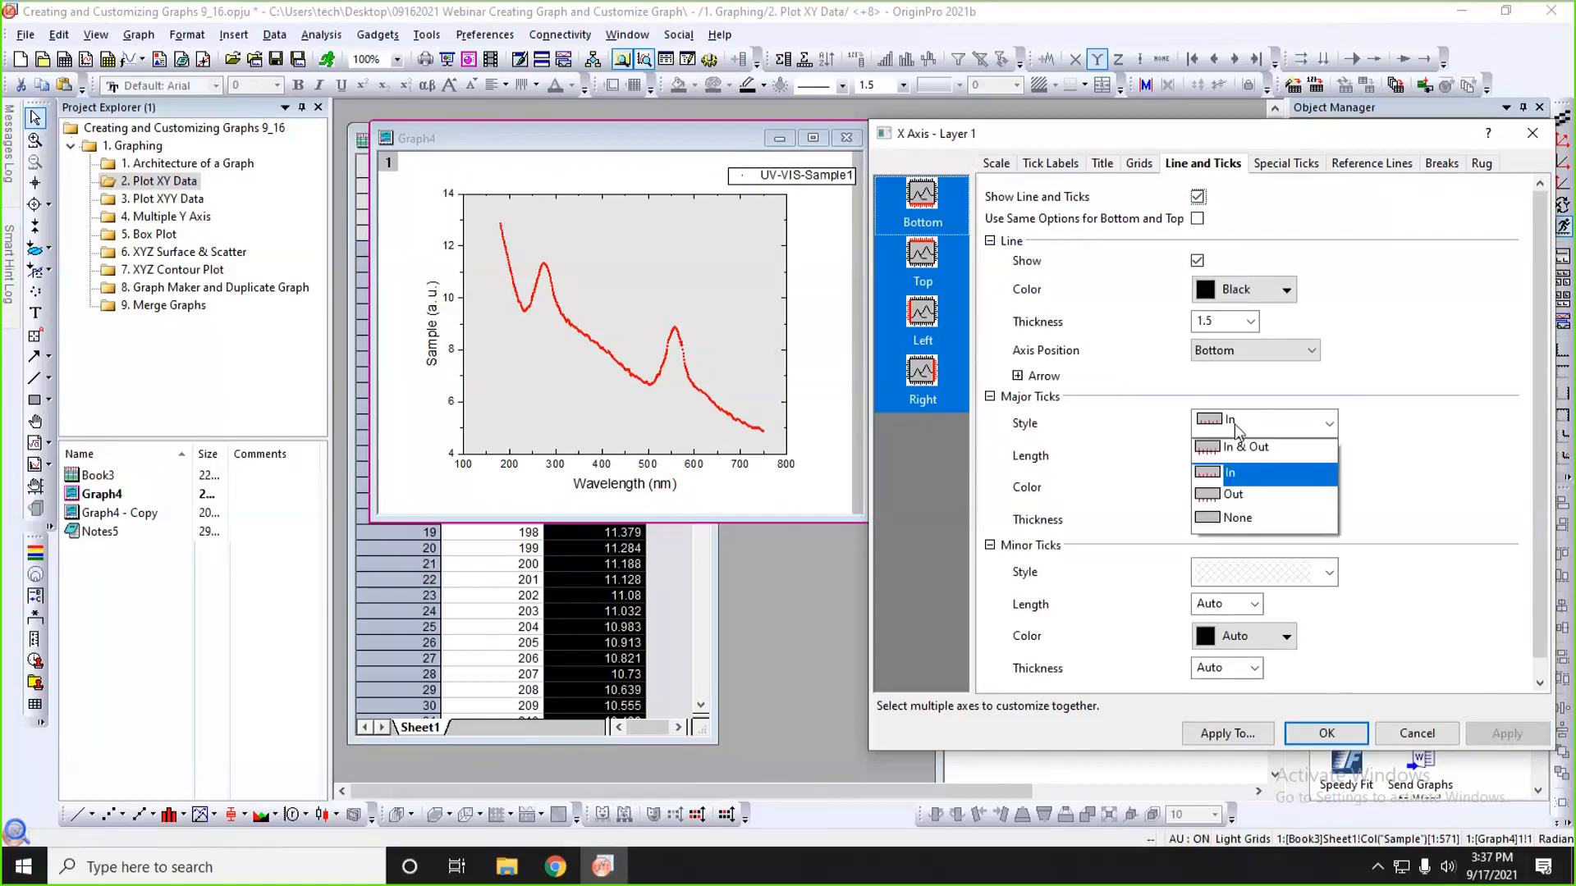
pyautogui.click(1241, 472)
pyautogui.click(1297, 573)
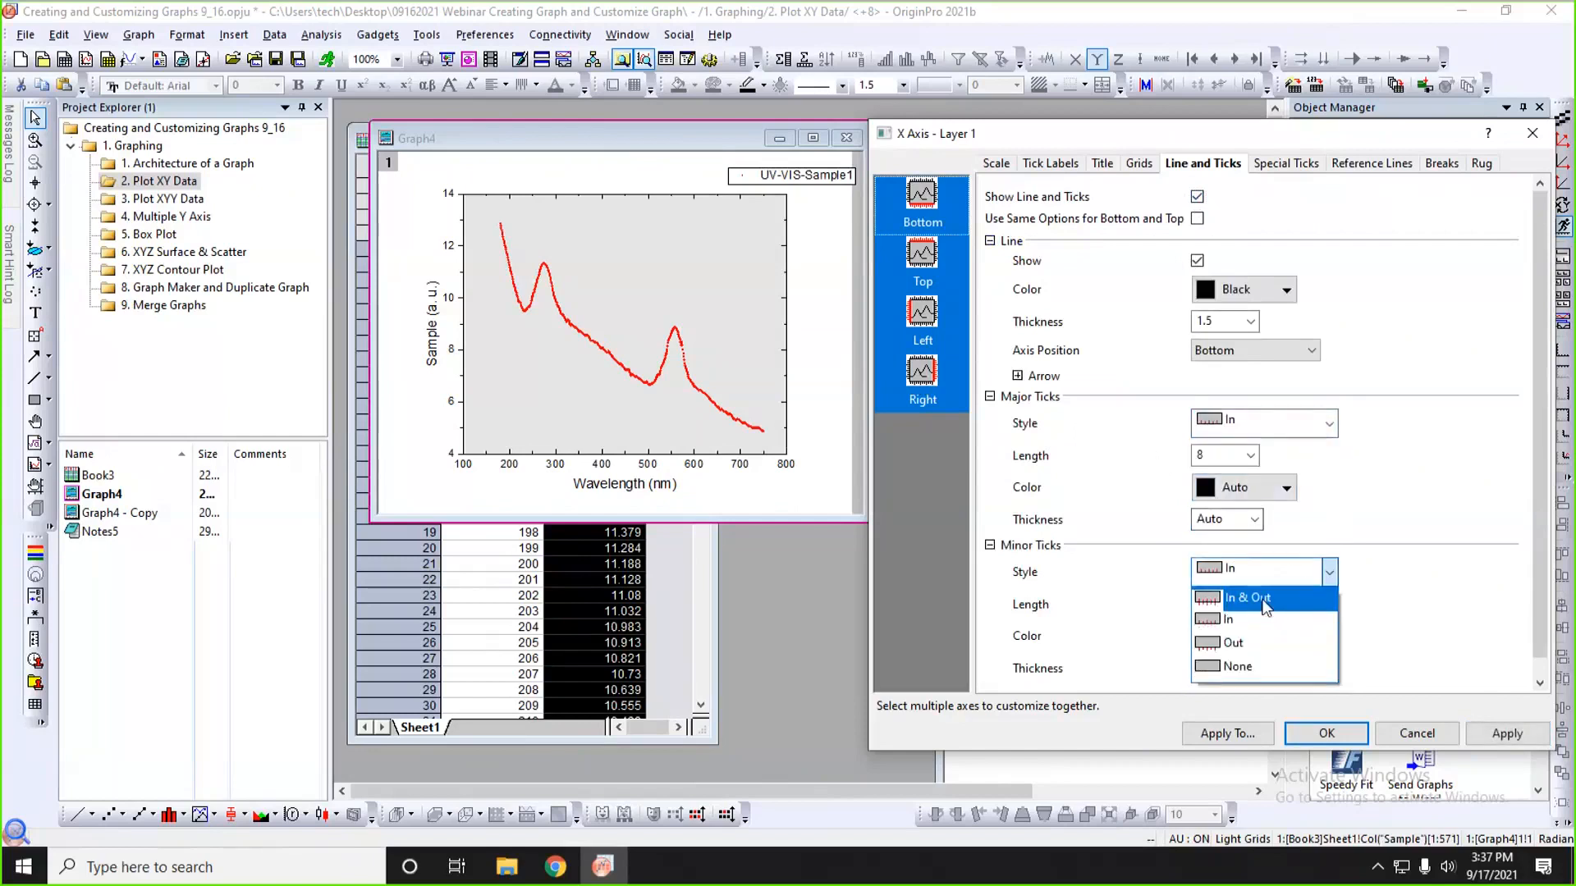
pyautogui.click(1264, 620)
pyautogui.click(1506, 735)
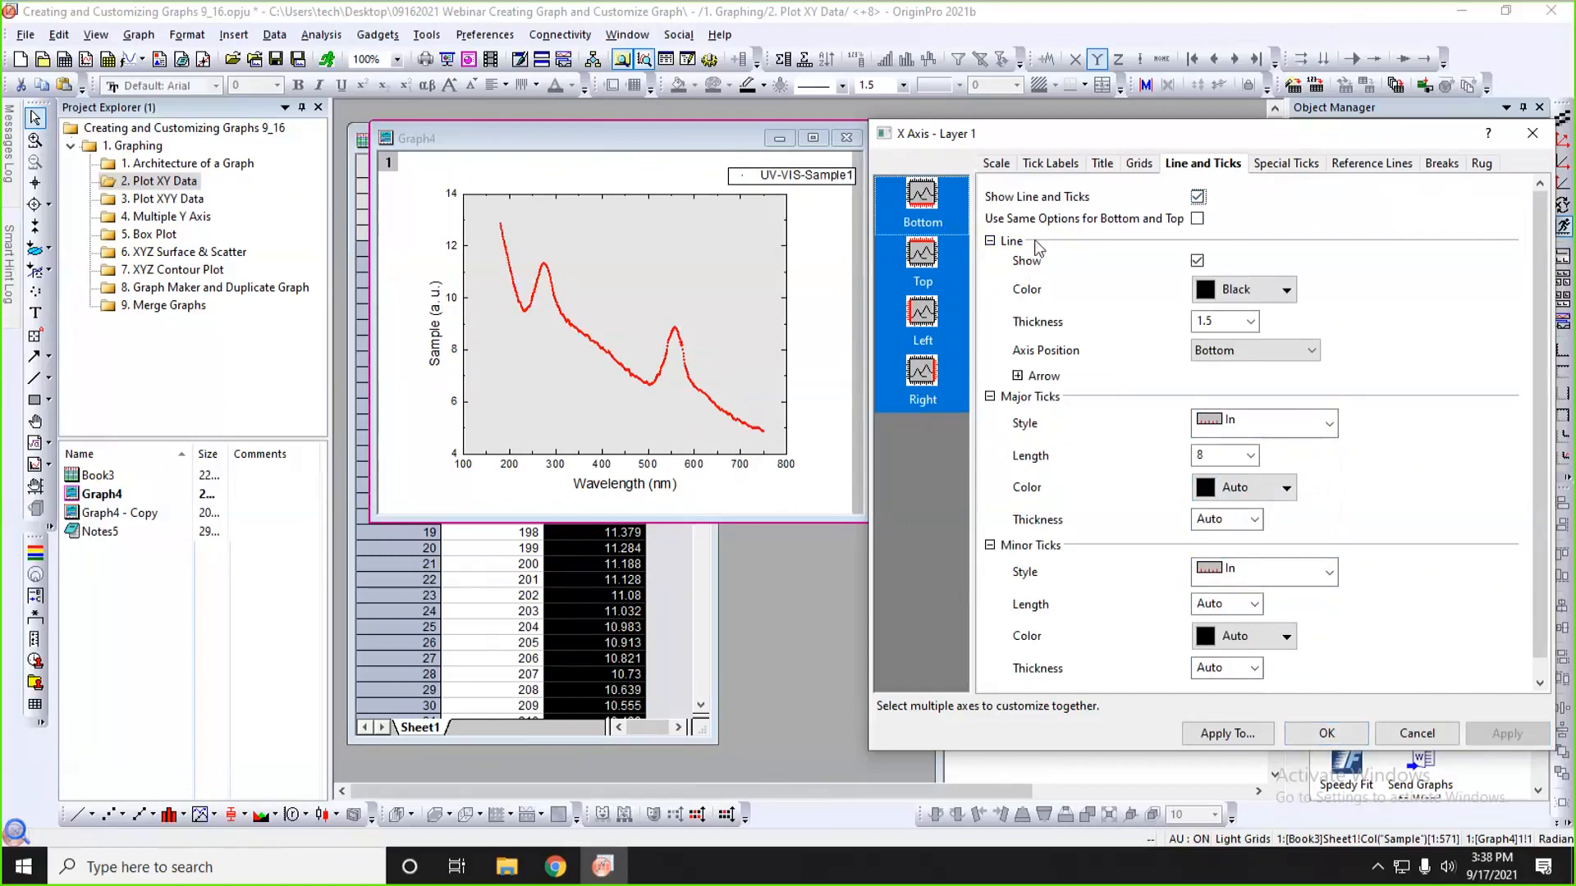
# - Show major and minor grid lines in both directions on Graph4, and move its legend inside the upper-right corner of the plot frame
pyautogui.click(1132, 168)
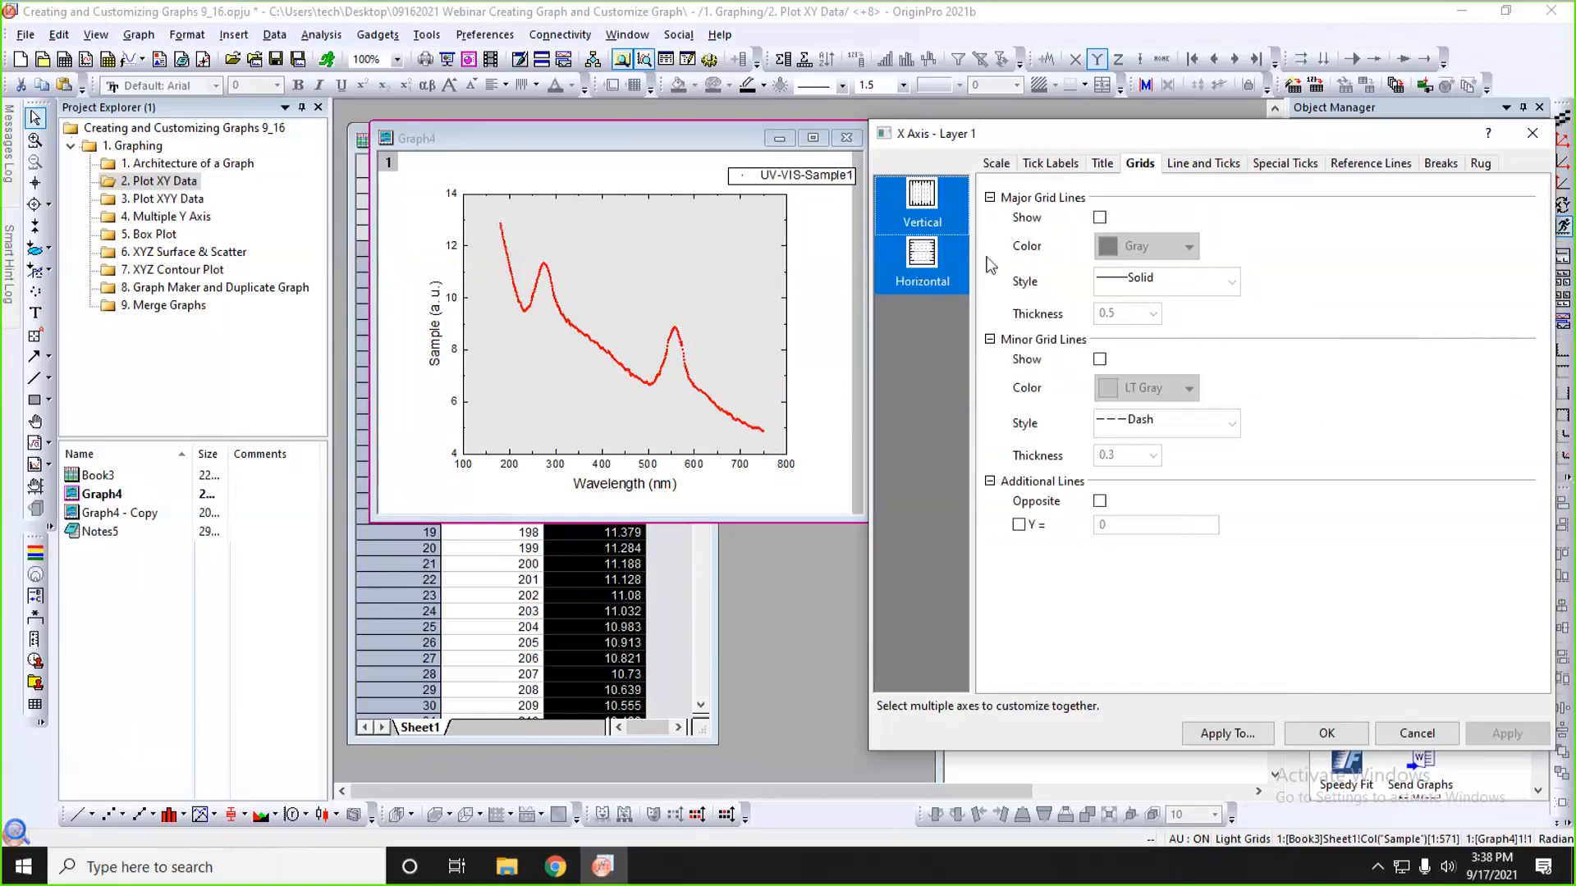
pyautogui.click(1101, 219)
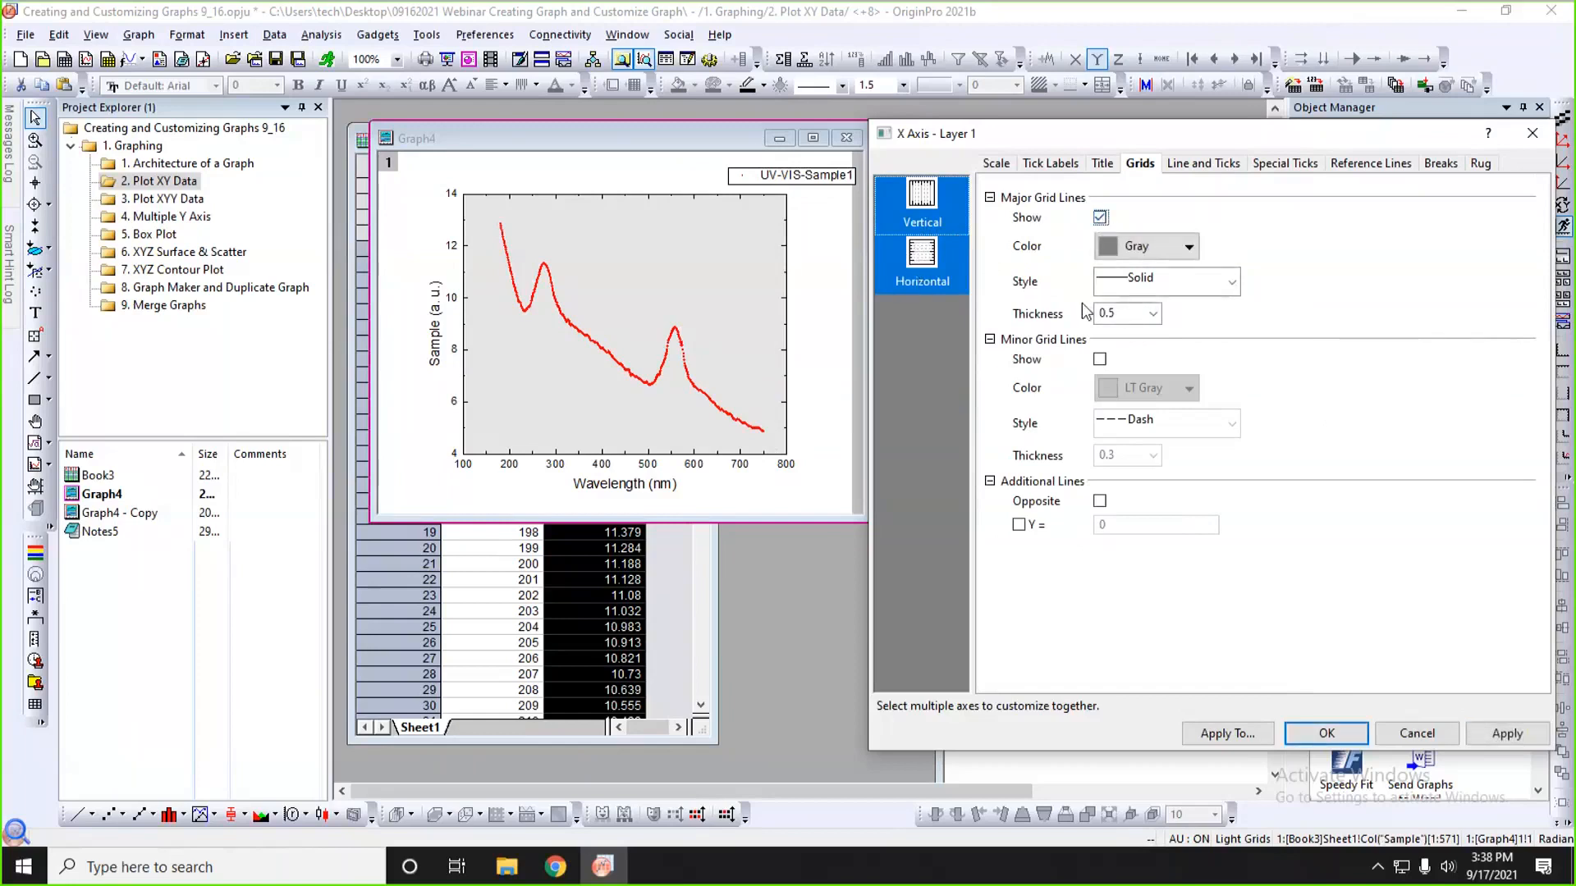
pyautogui.click(1100, 360)
pyautogui.click(1501, 736)
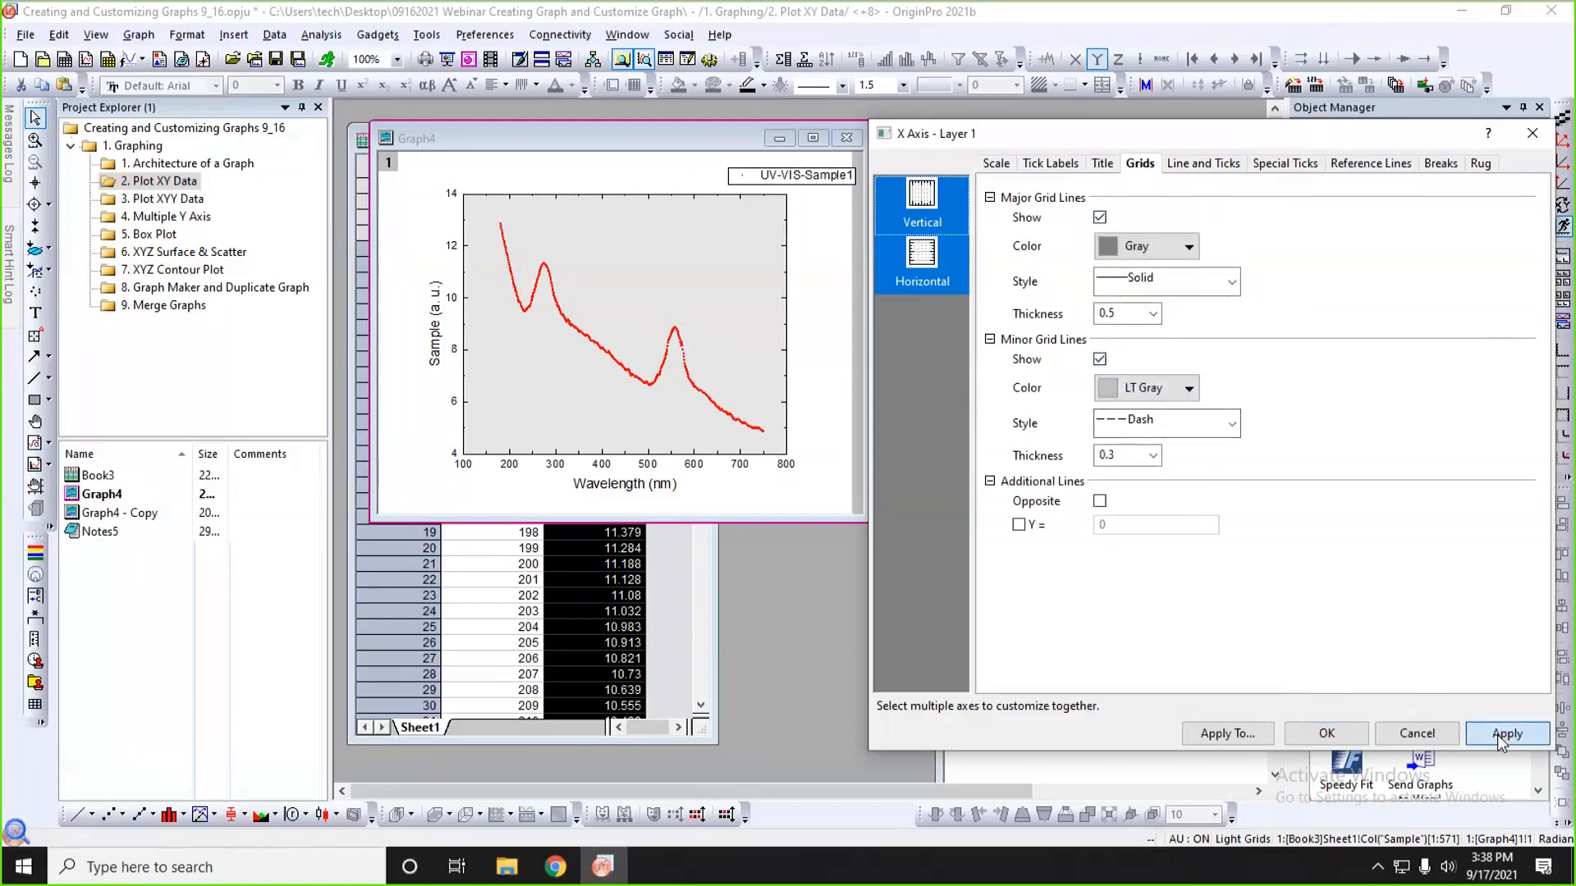
pyautogui.click(1326, 734)
pyautogui.moveTo(840, 174); pyautogui.dragTo(757, 211)
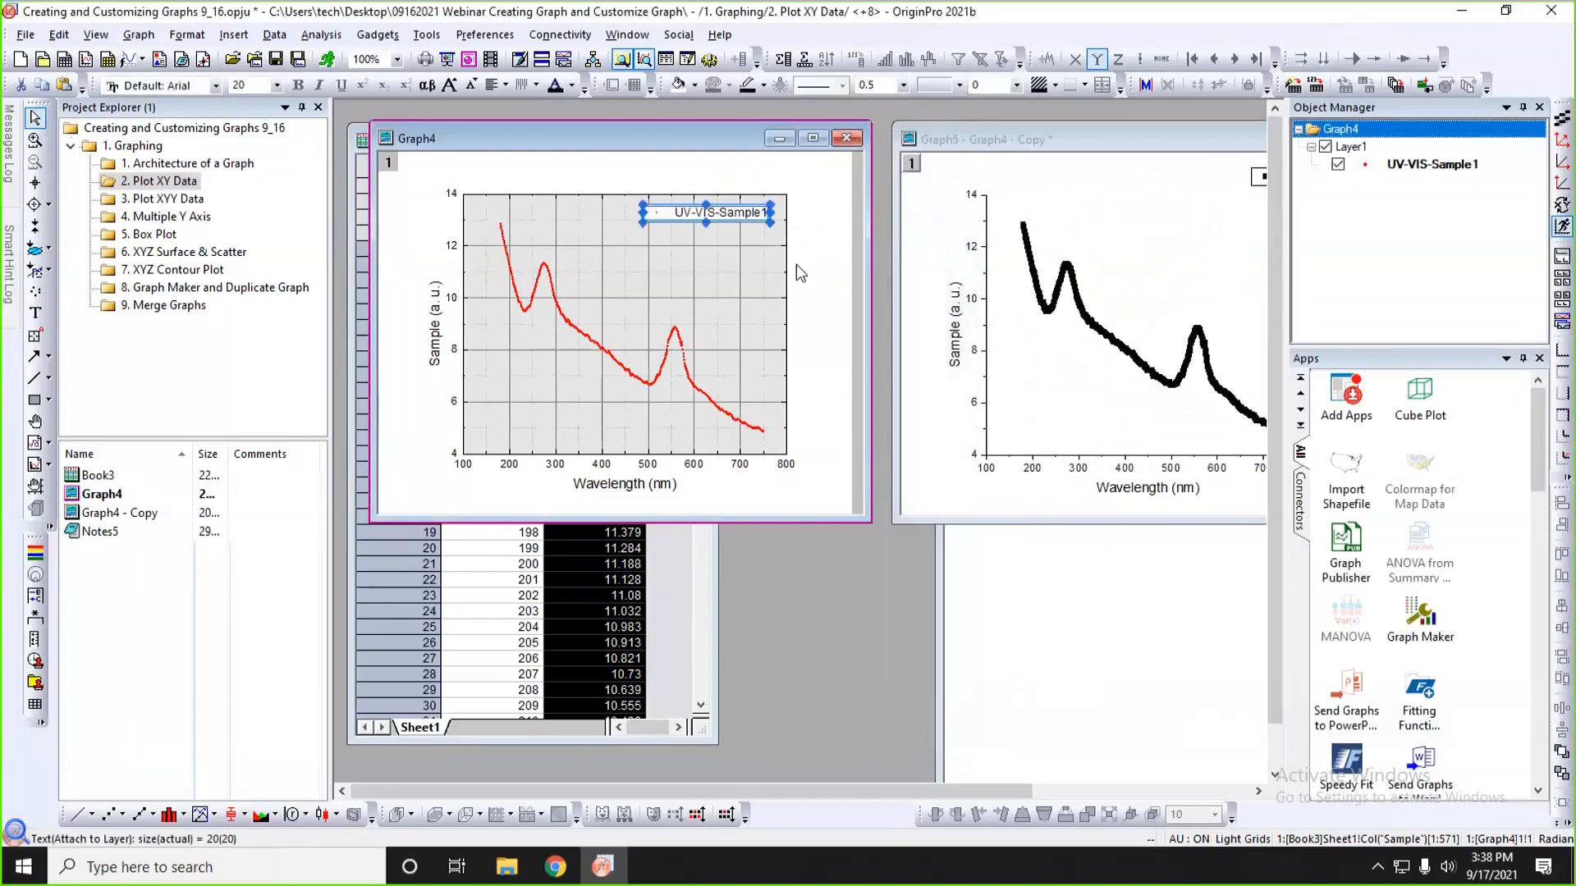
pyautogui.click(813, 285)
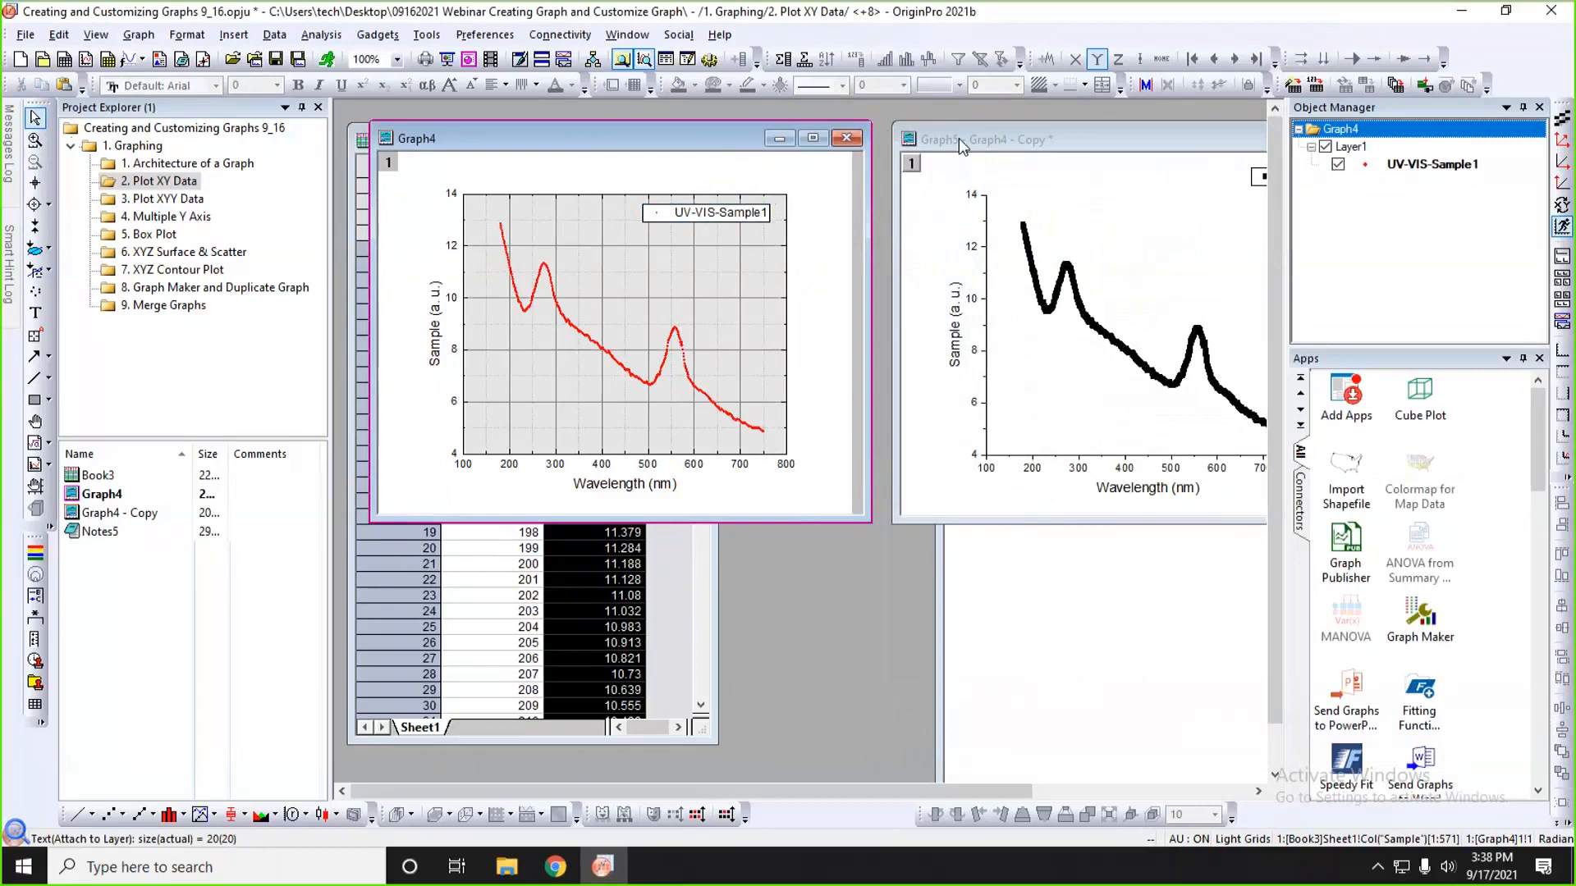
# - Move the Graph4 copy partly over the original and set its scatter plot's symbol color to Red
pyautogui.moveTo(958, 137); pyautogui.dragTo(727, 137)
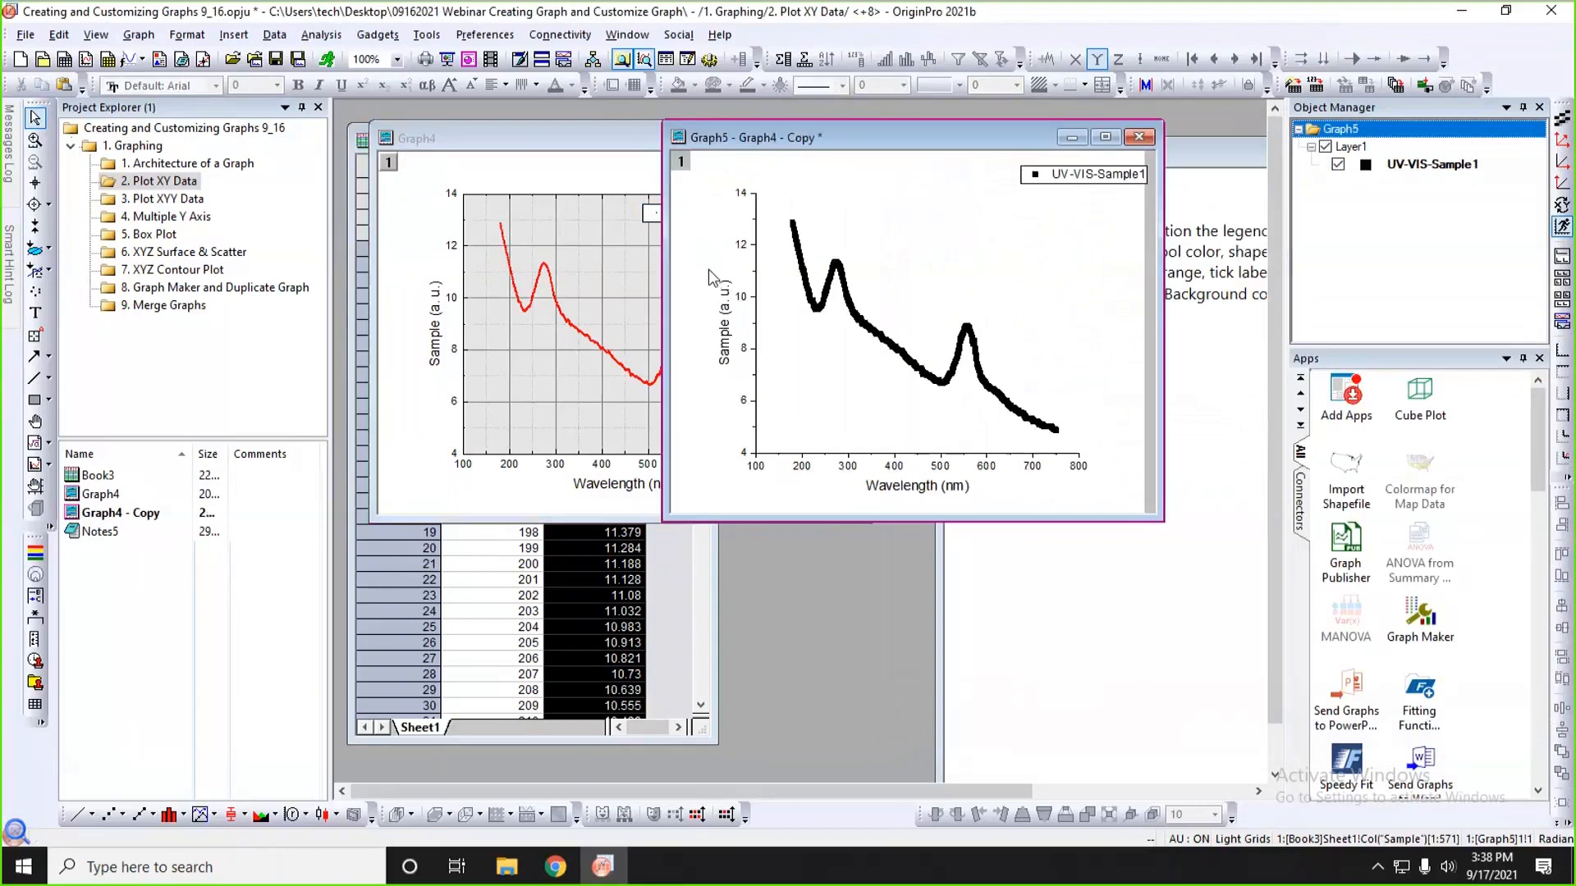
pyautogui.click(798, 244)
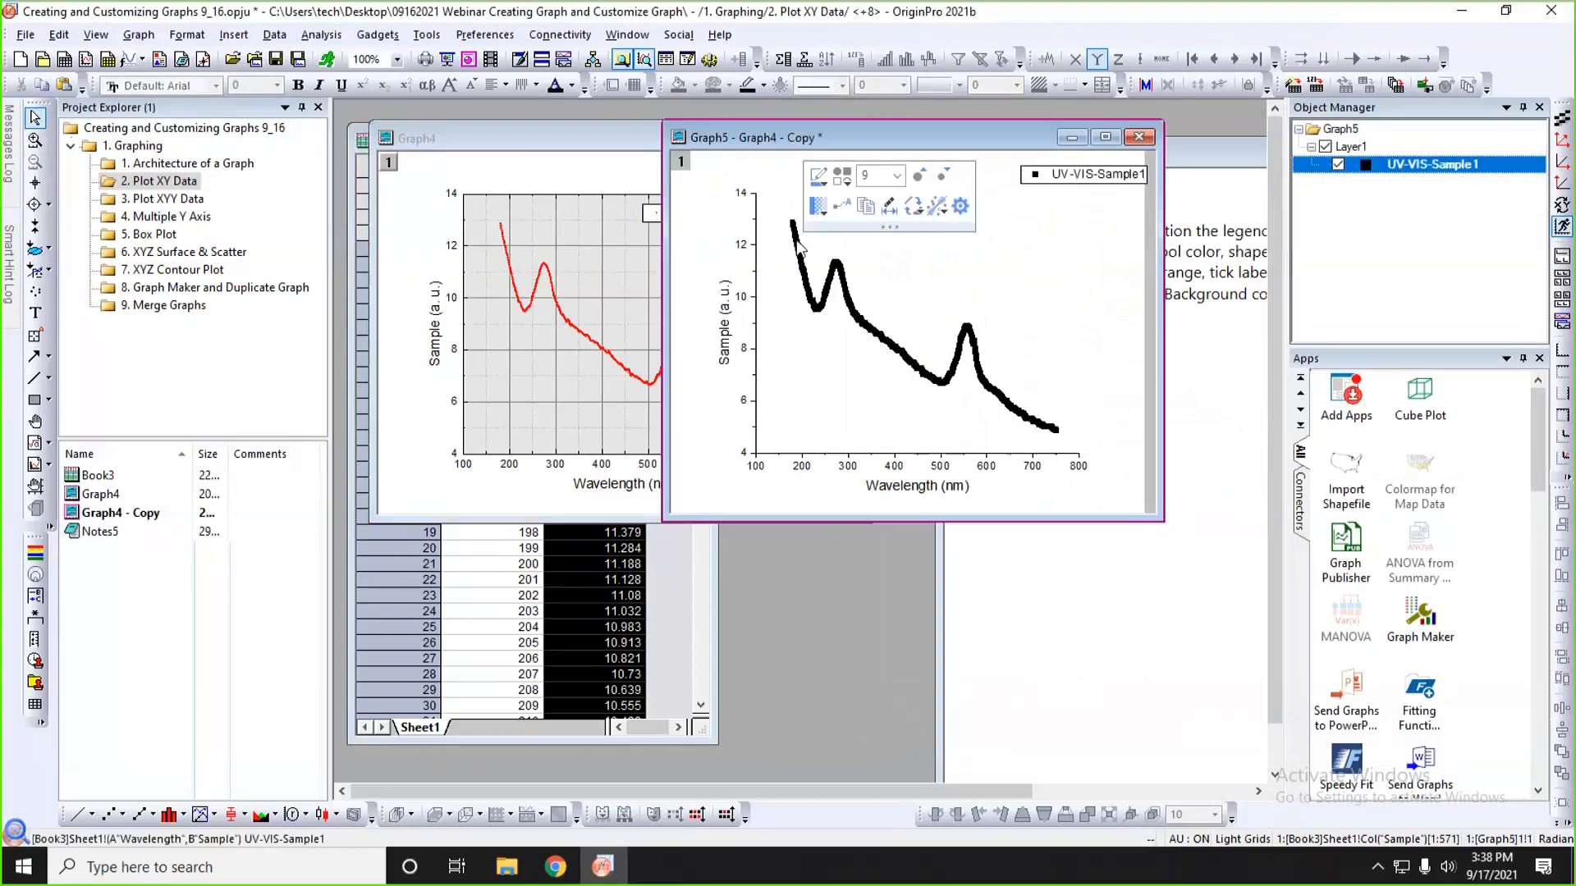
pyautogui.click(818, 176)
pyautogui.click(839, 252)
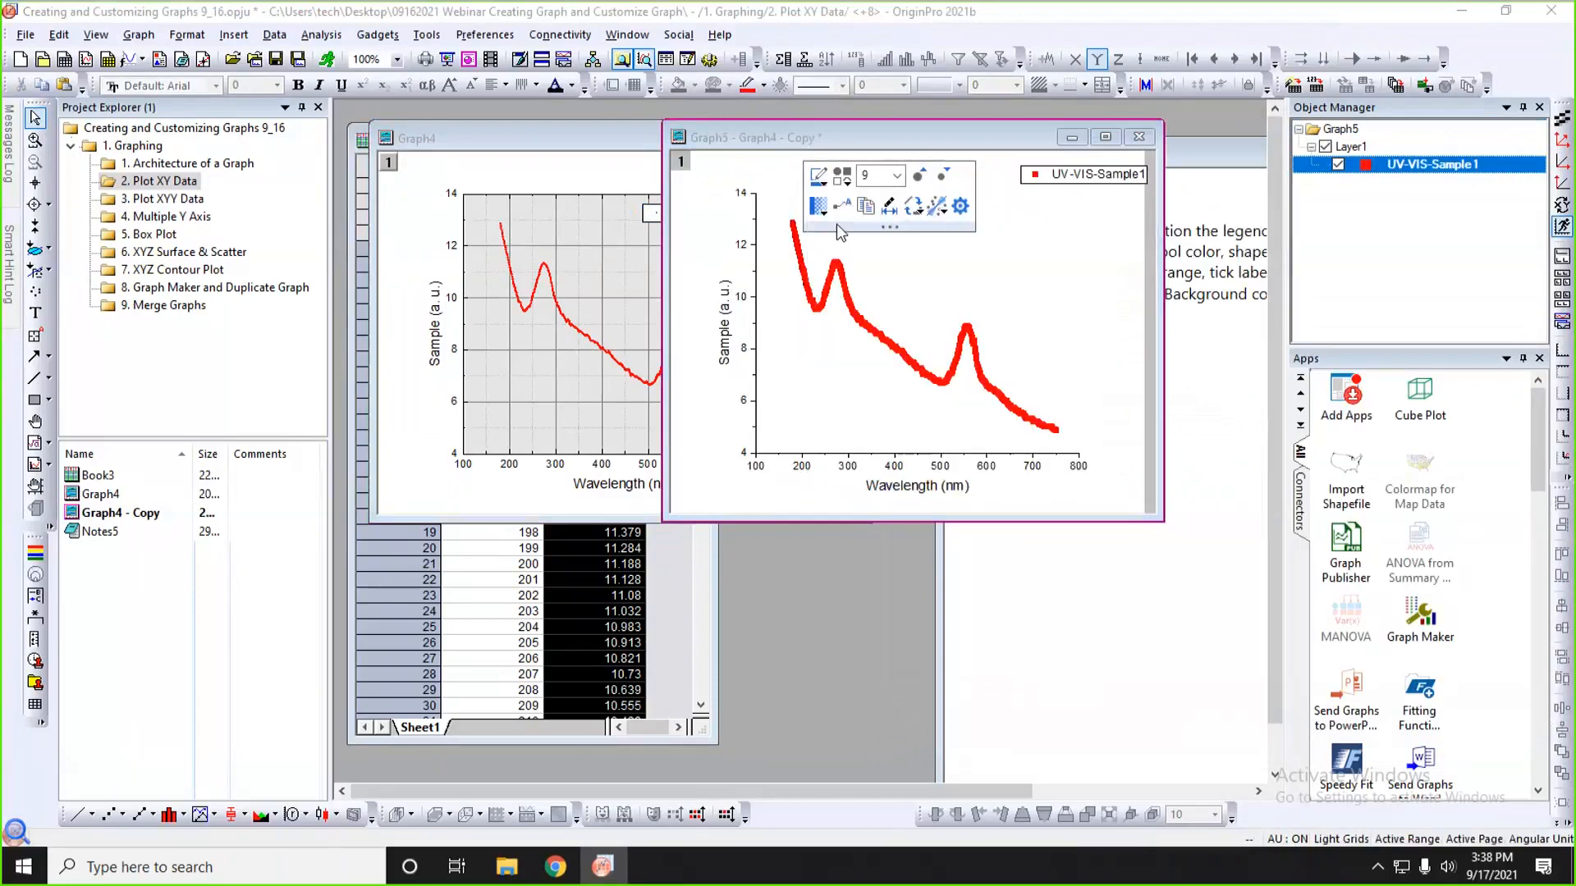
# - Change the copied graph's plot symbol to a solid circle and set the symbol size to 3
pyautogui.click(841, 175)
pyautogui.click(725, 226)
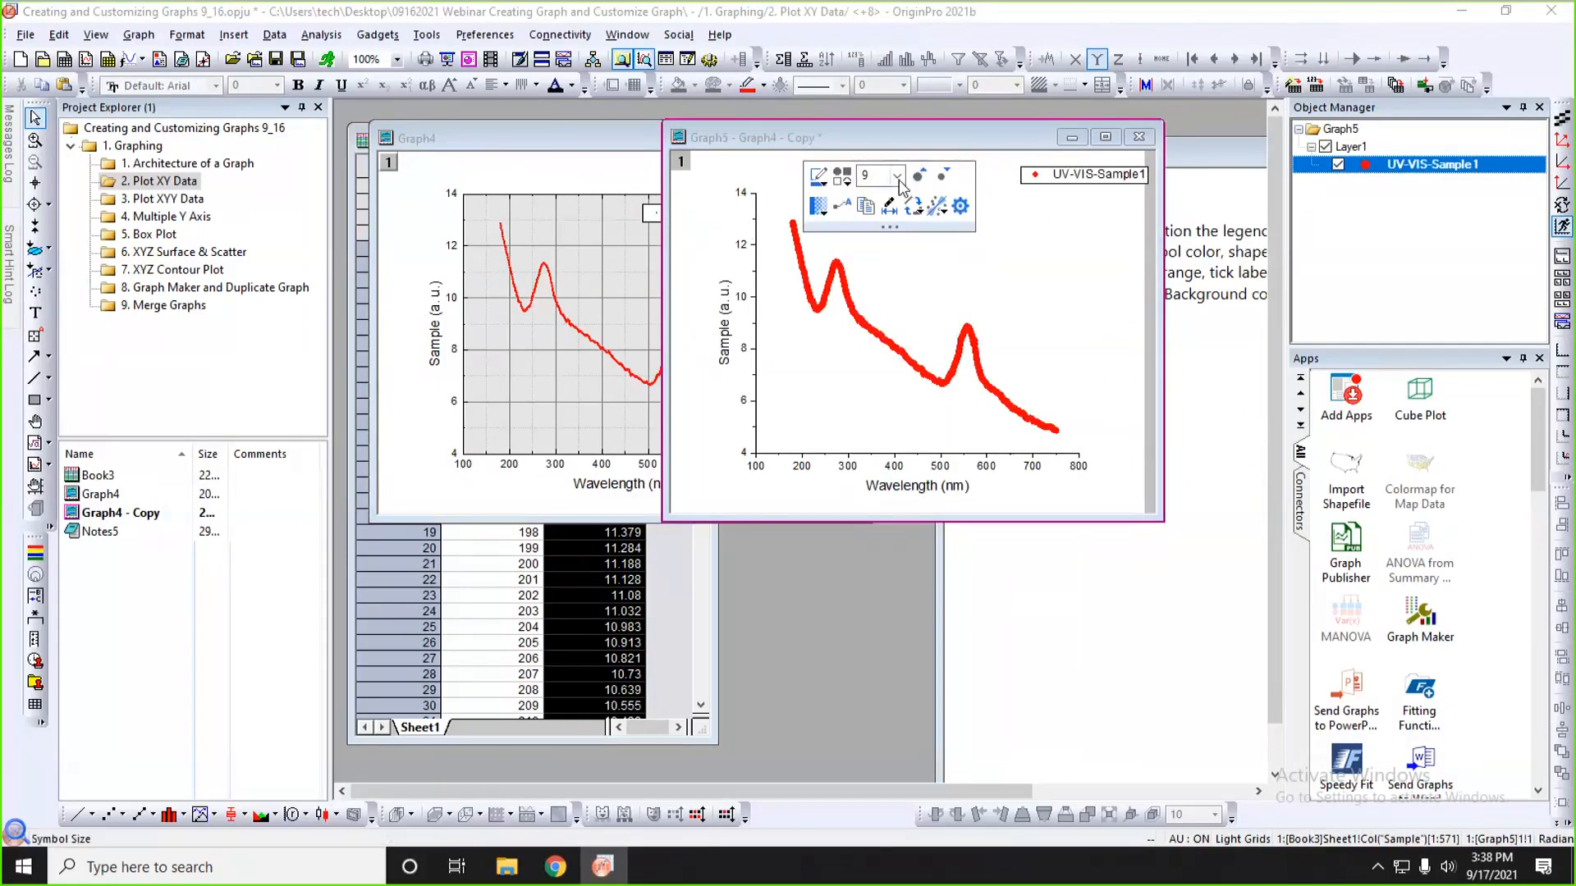
pyautogui.click(896, 175)
pyautogui.click(872, 226)
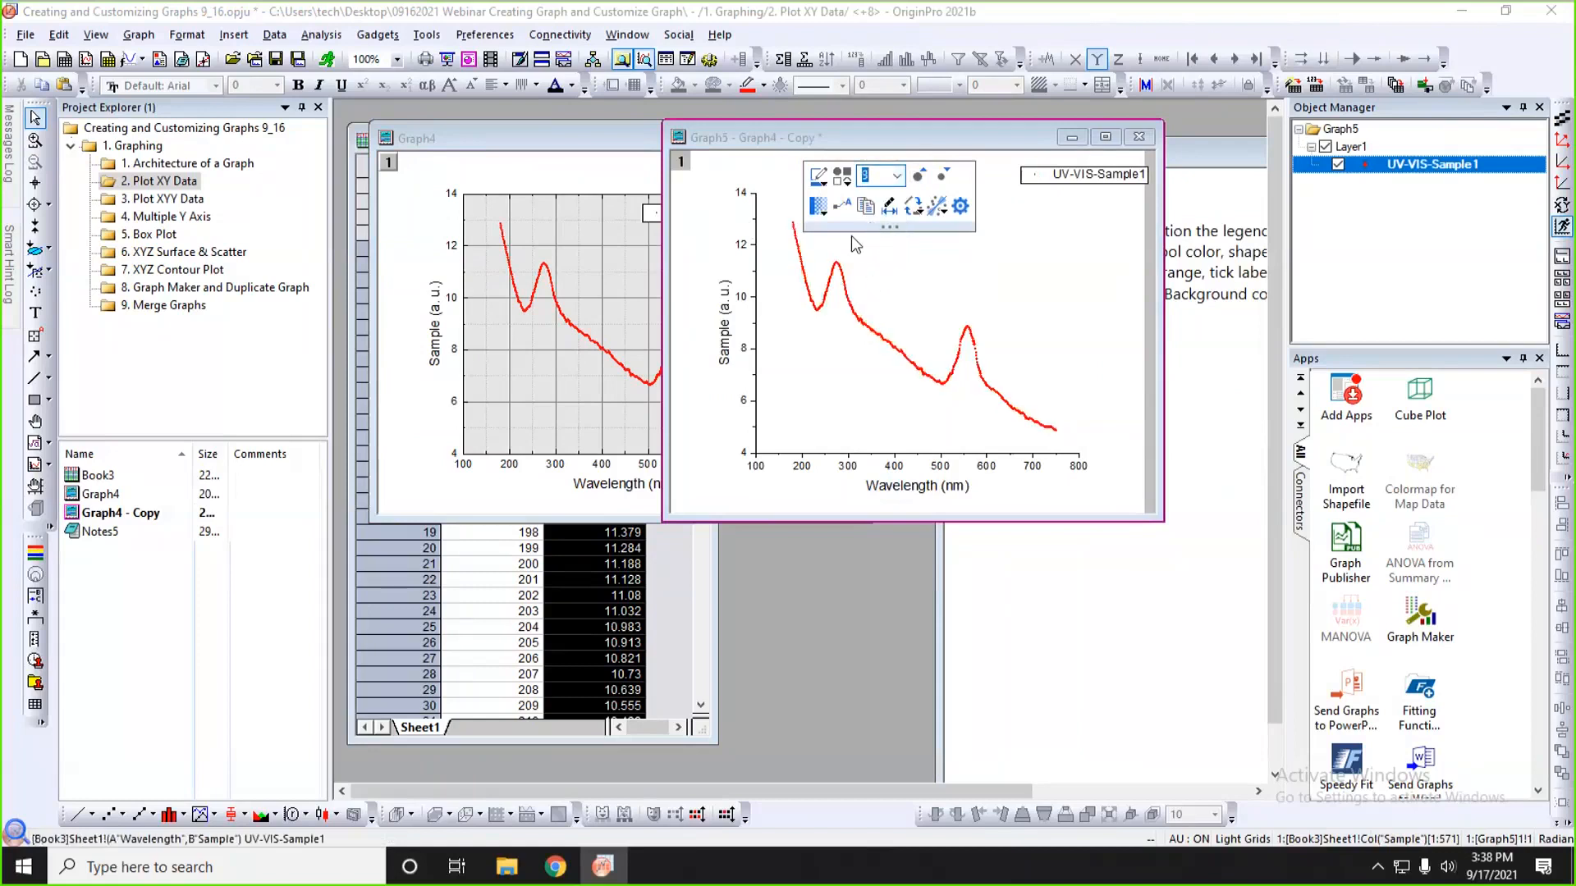
# - Show the axis opposite the Y axis on the copied graph and set the Y-axis tick style to In
pyautogui.click(732, 464)
pyautogui.click(756, 325)
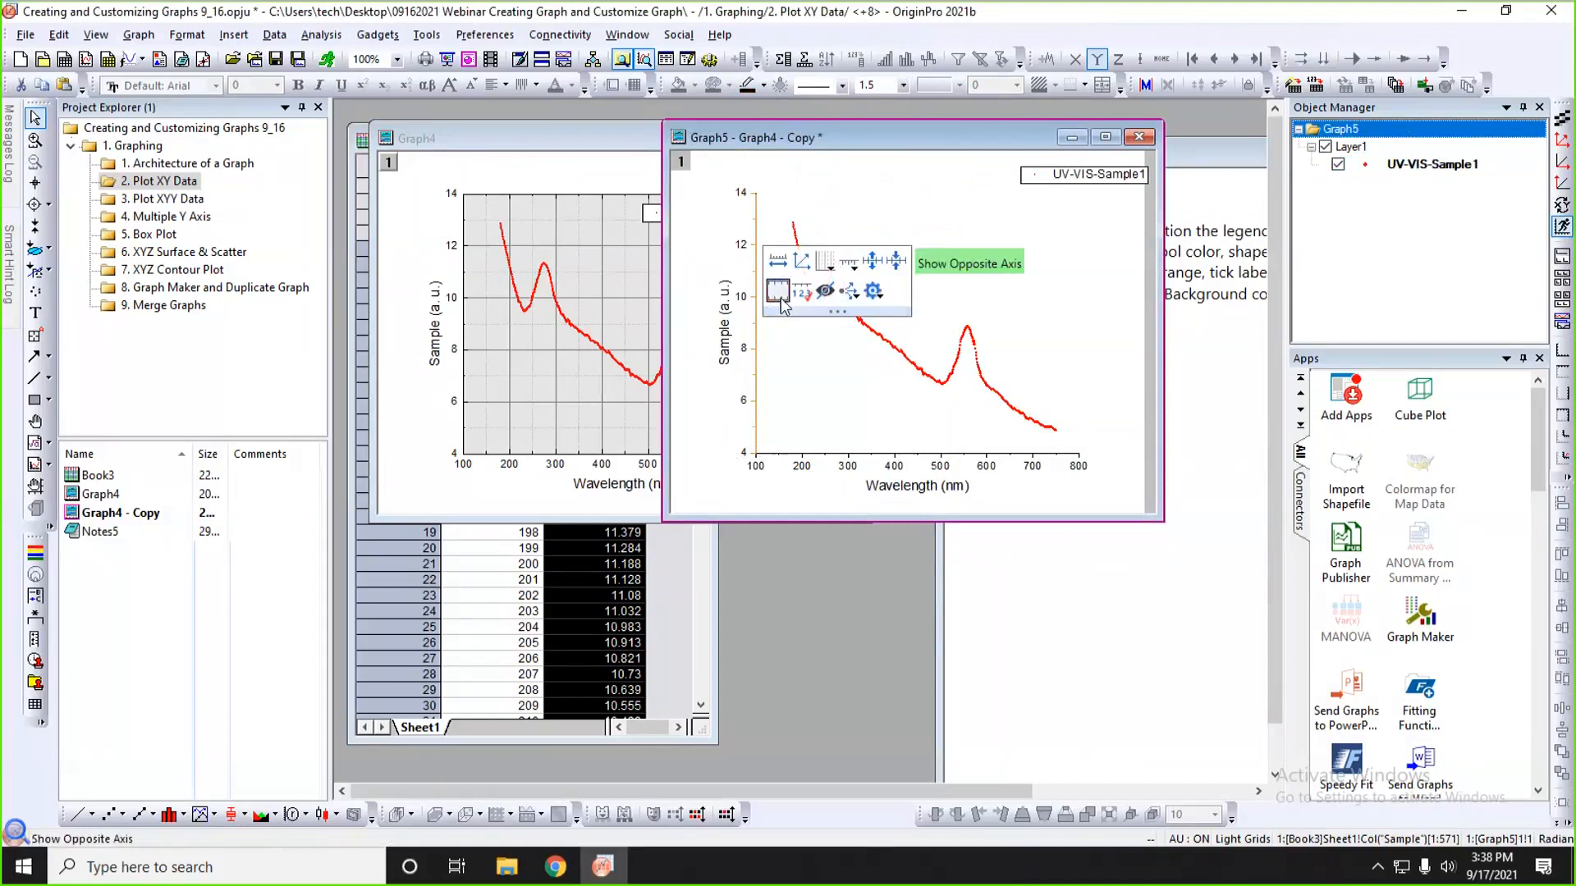
pyautogui.click(780, 298)
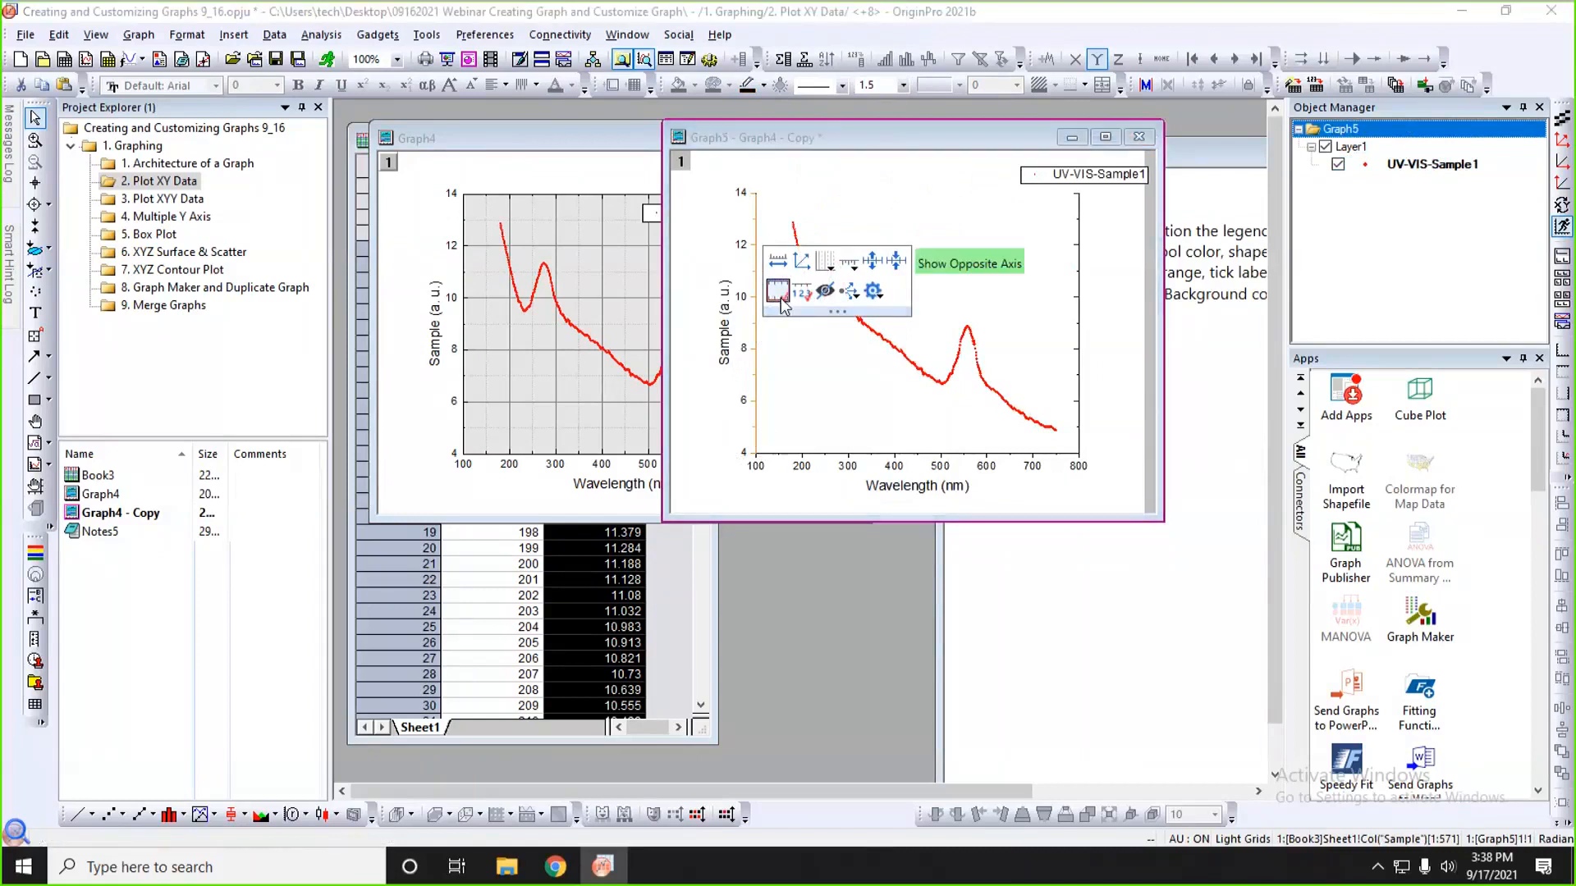
pyautogui.click(854, 266)
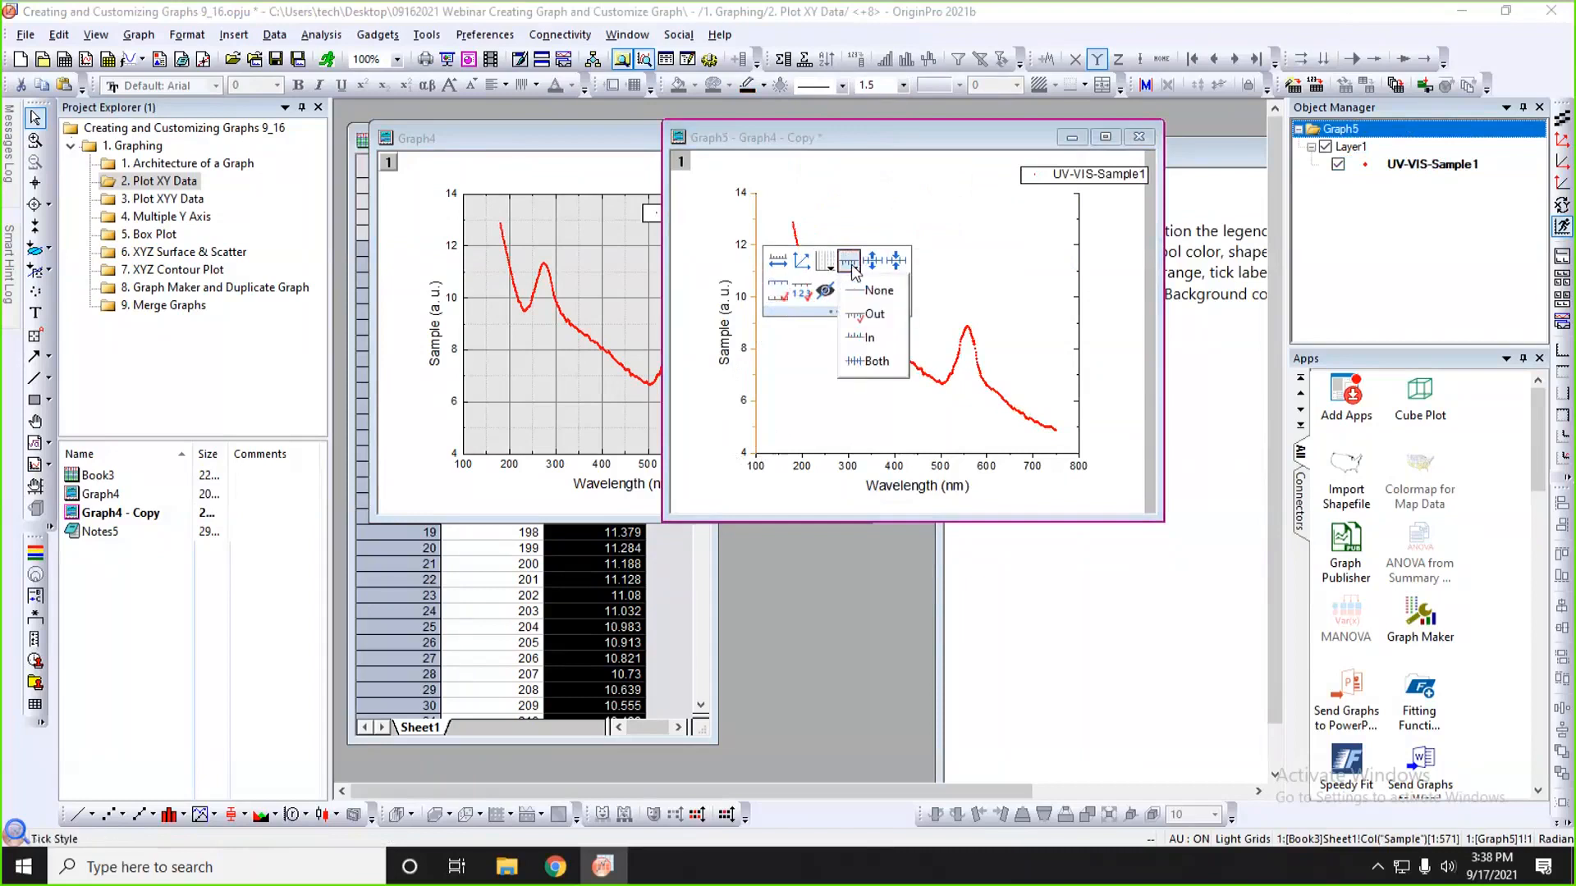
pyautogui.click(866, 339)
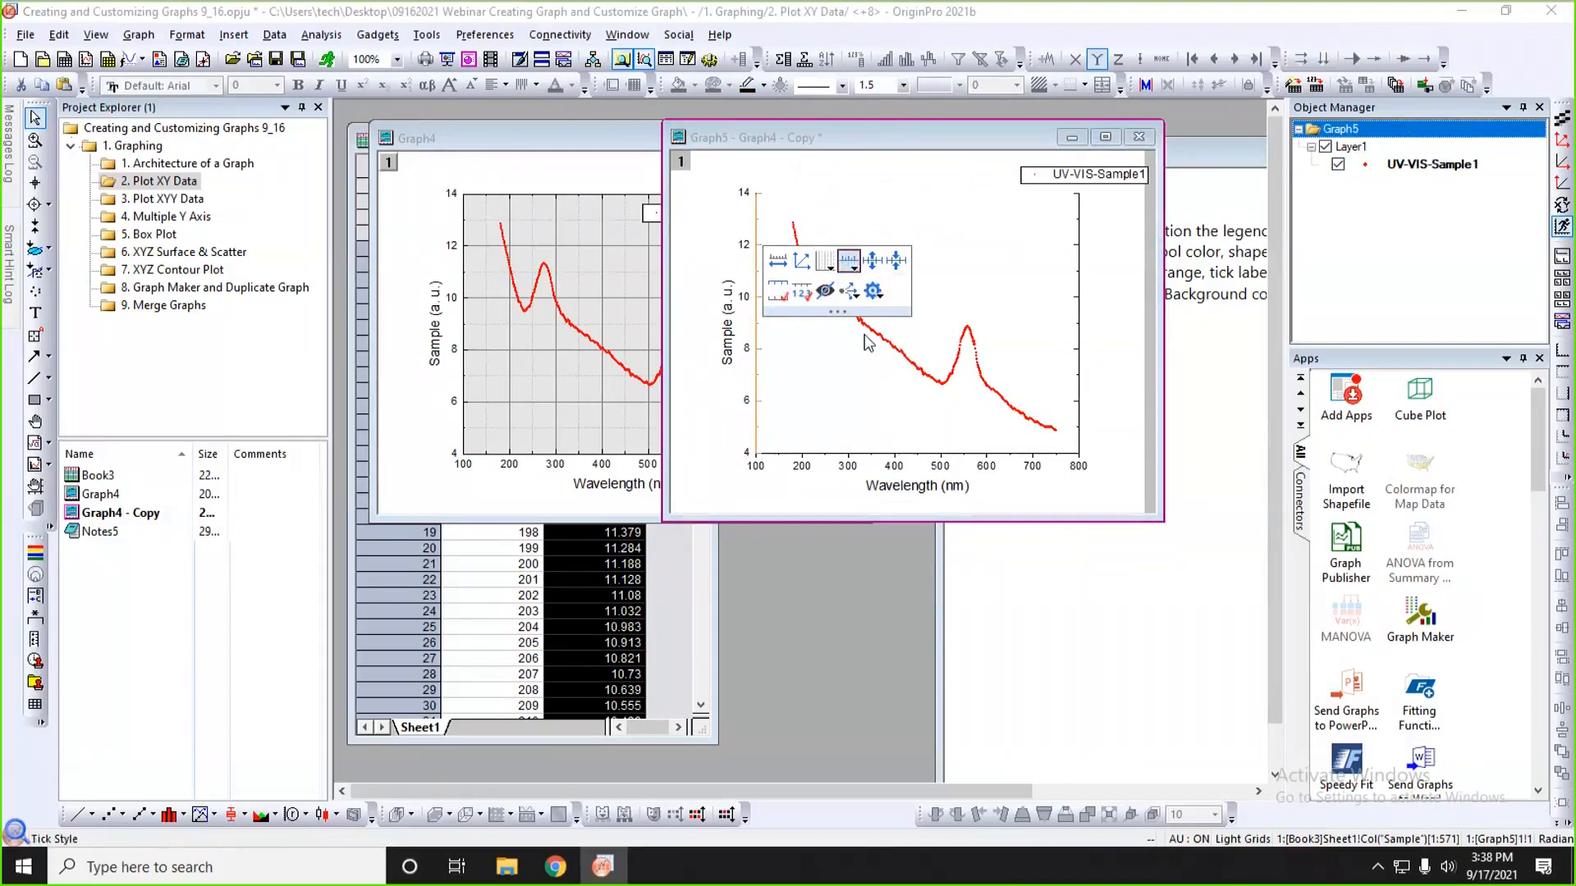
# - Show both major and minor grid lines for the Y axis and apply its grid-line formatting to the X axis
pyautogui.click(823, 265)
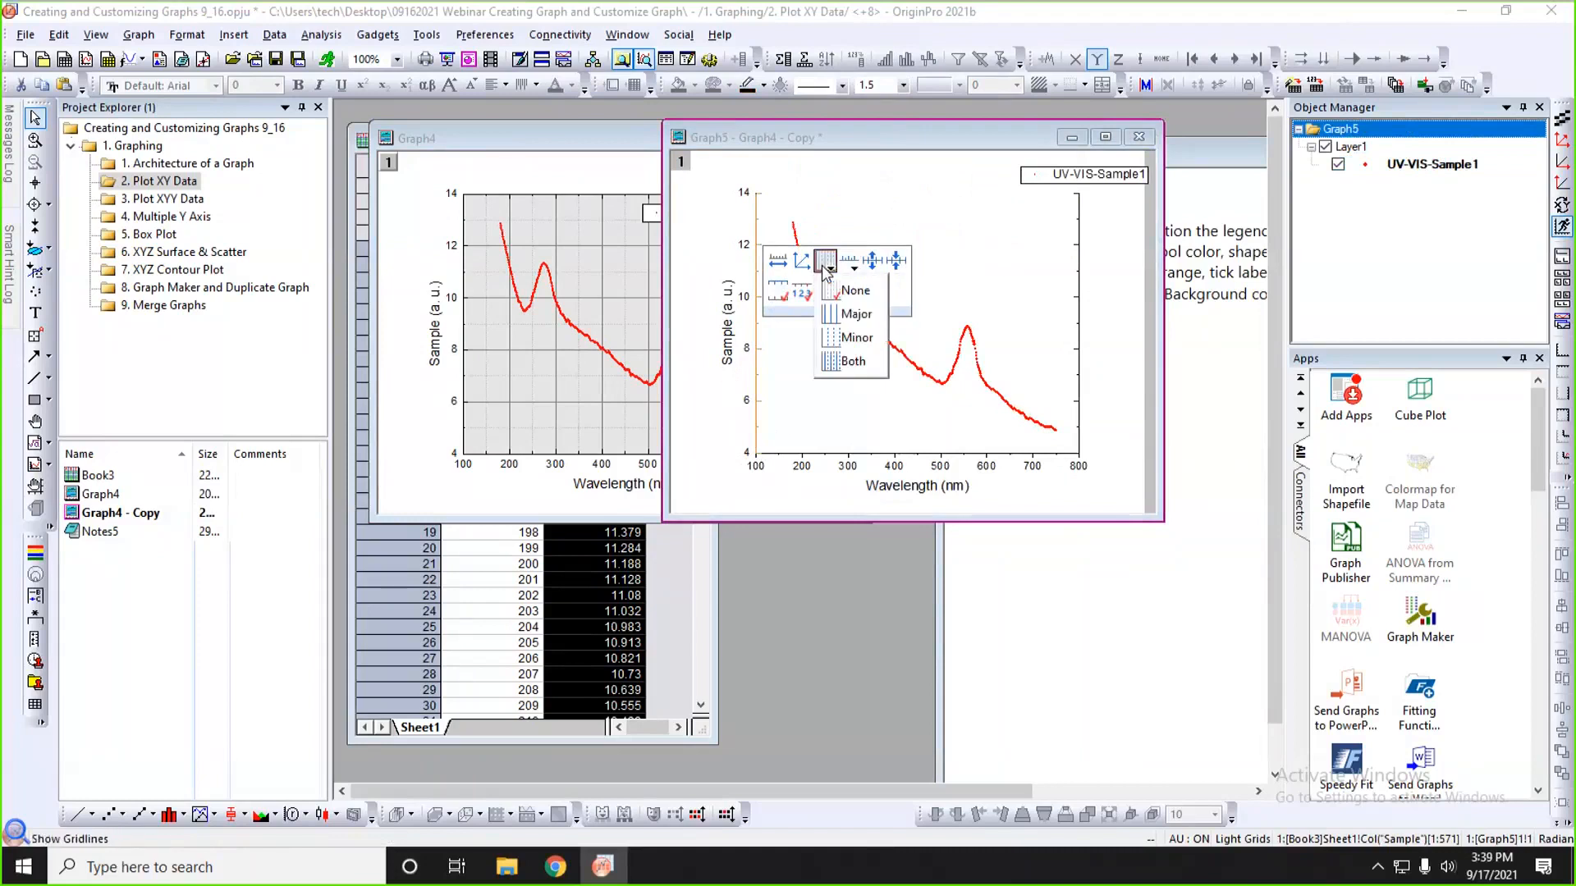
pyautogui.click(851, 365)
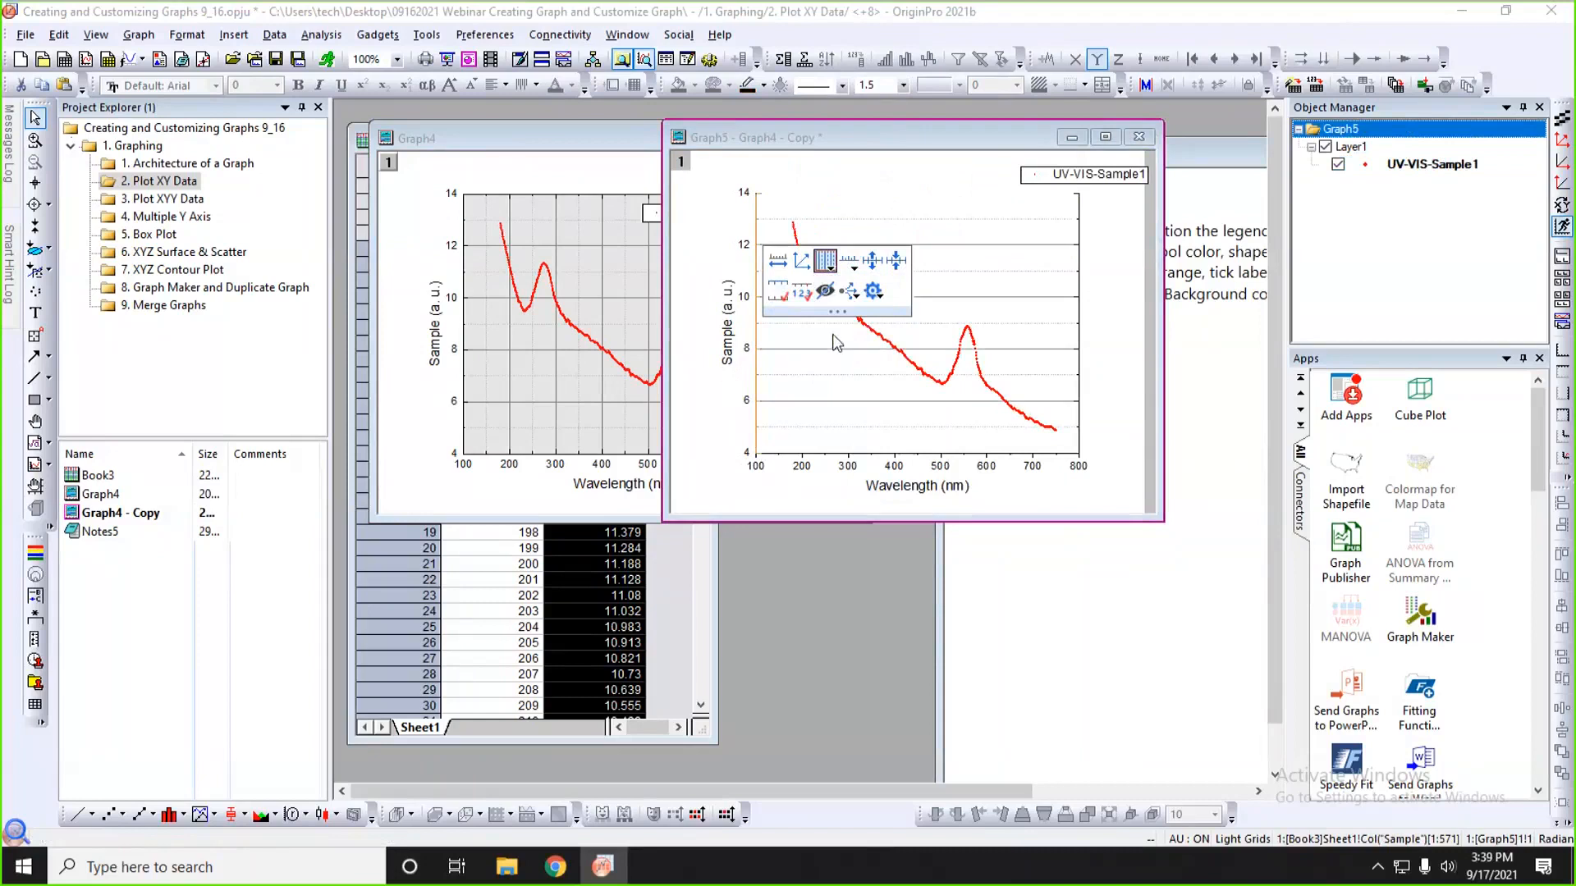
pyautogui.click(851, 294)
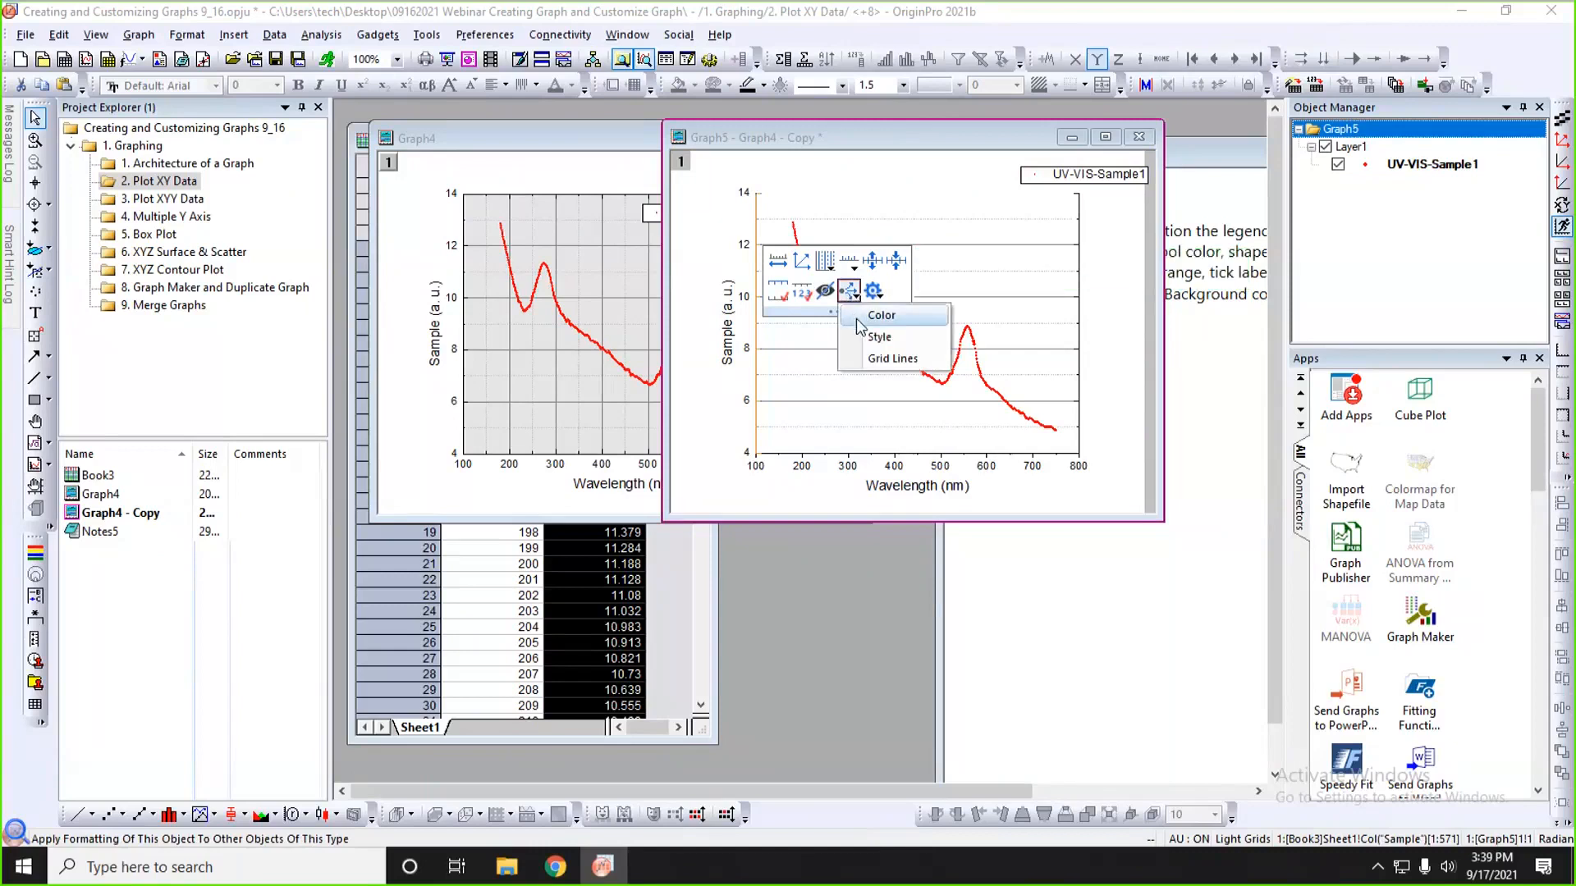
pyautogui.click(891, 360)
# - Apply the Y axis's style formatting to the graph's other axes
pyautogui.click(756, 313)
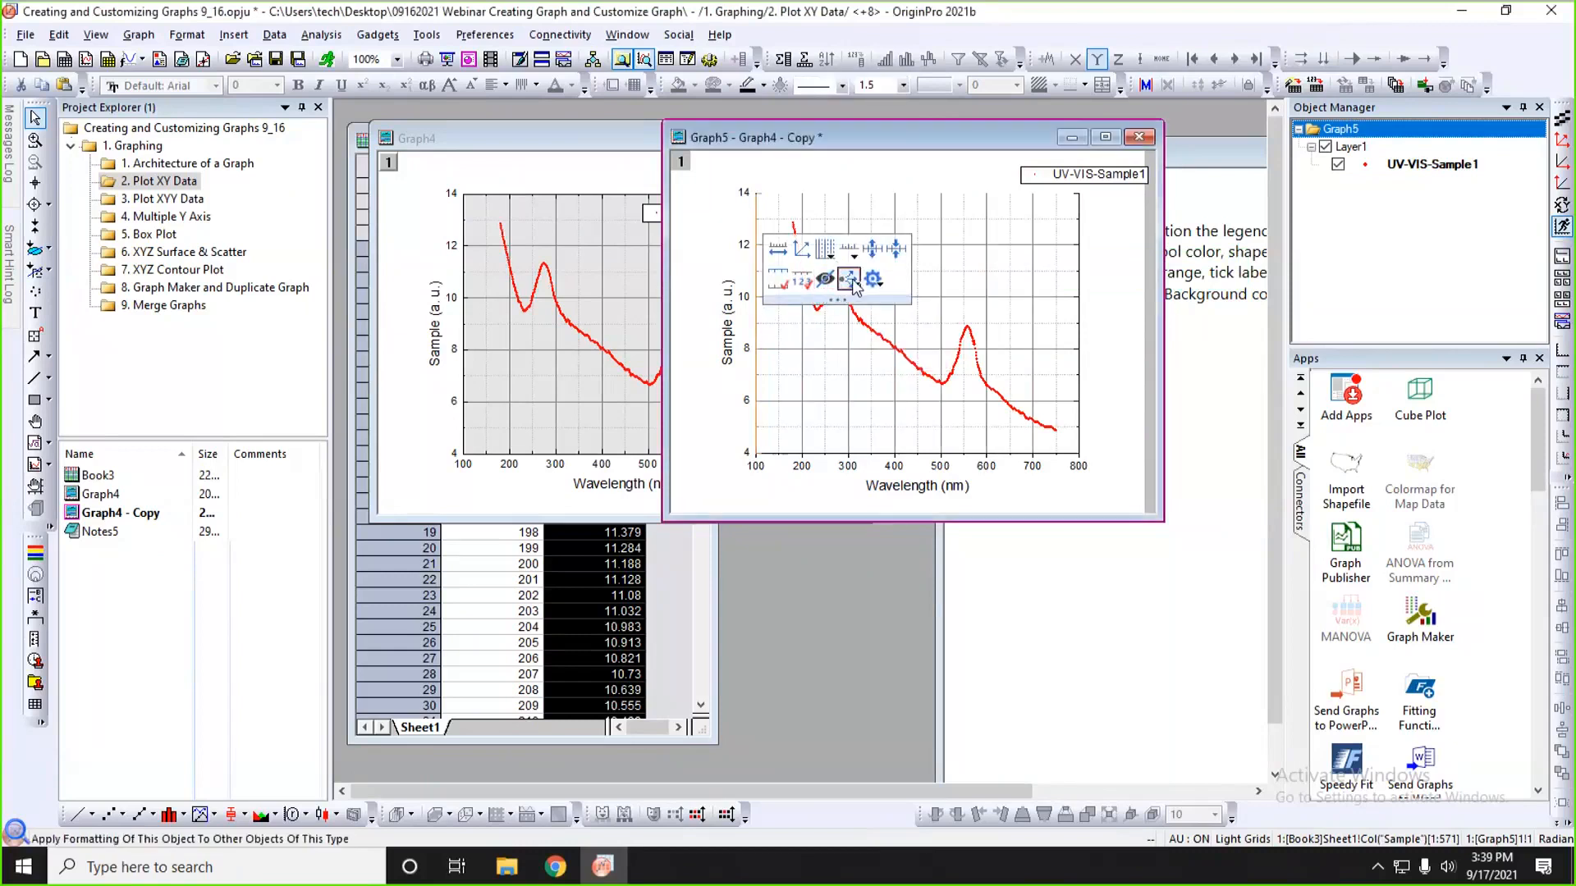
pyautogui.click(856, 289)
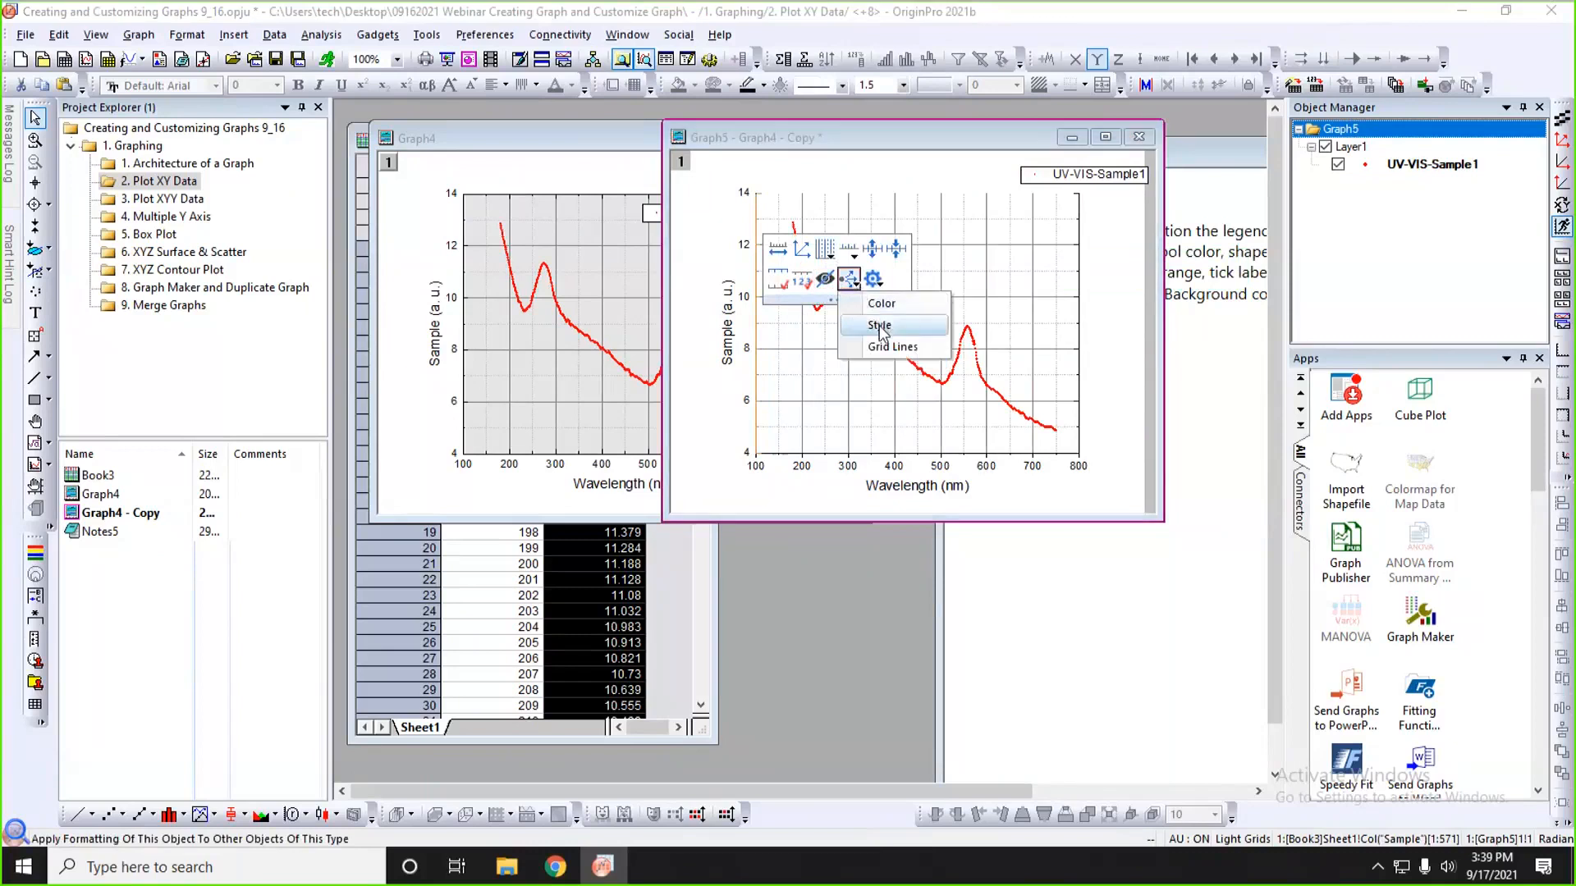
pyautogui.click(879, 326)
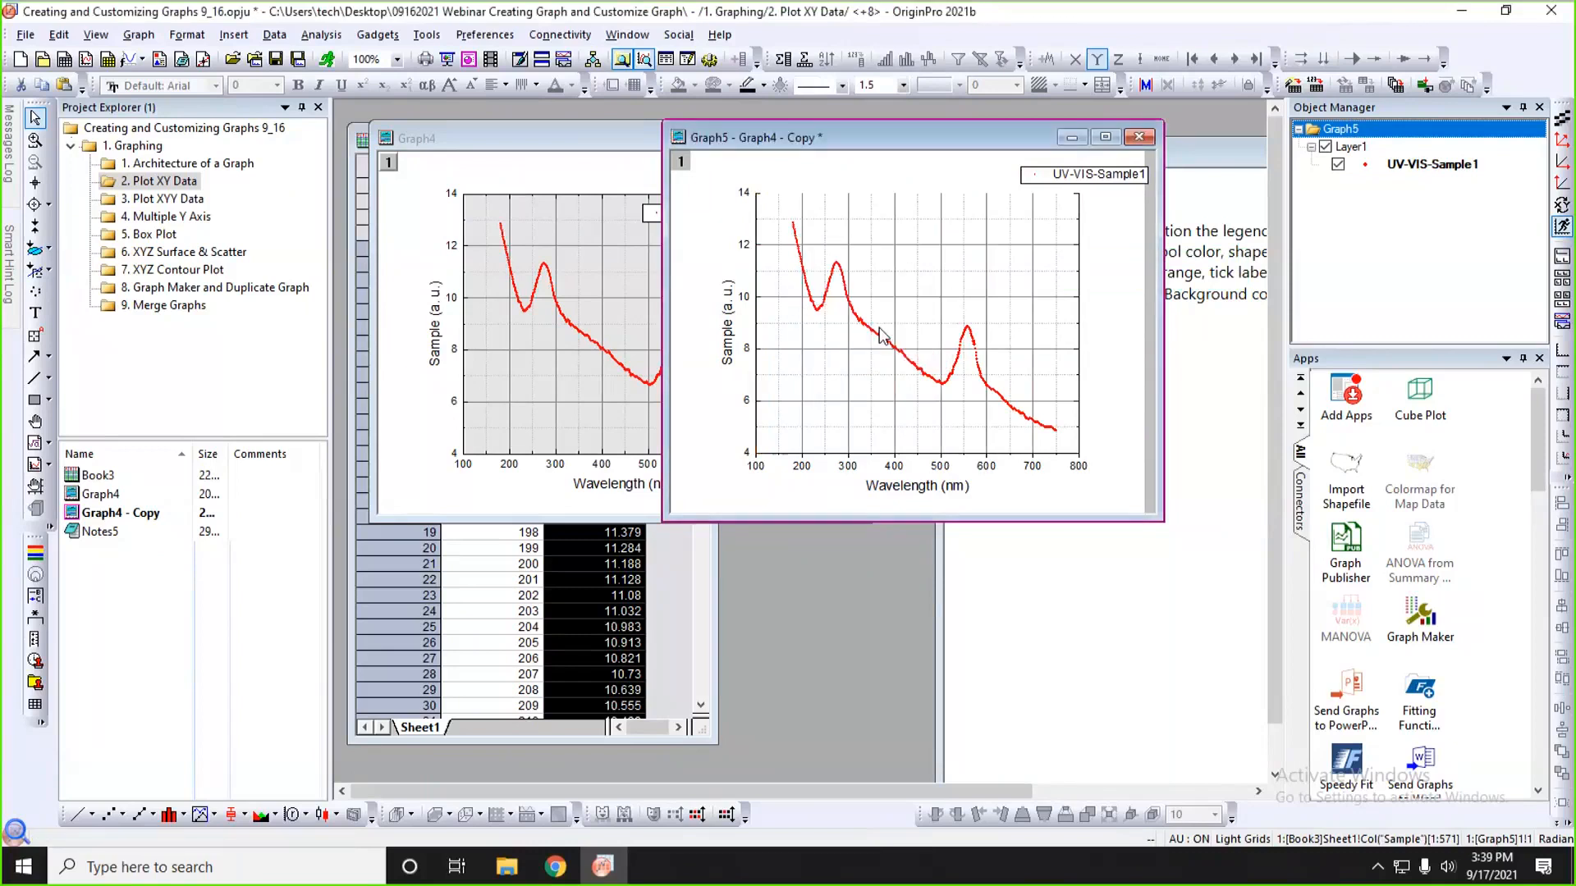
# - Show the axis opposite the X axis on the copied graph, closing the plot frame
pyautogui.click(864, 462)
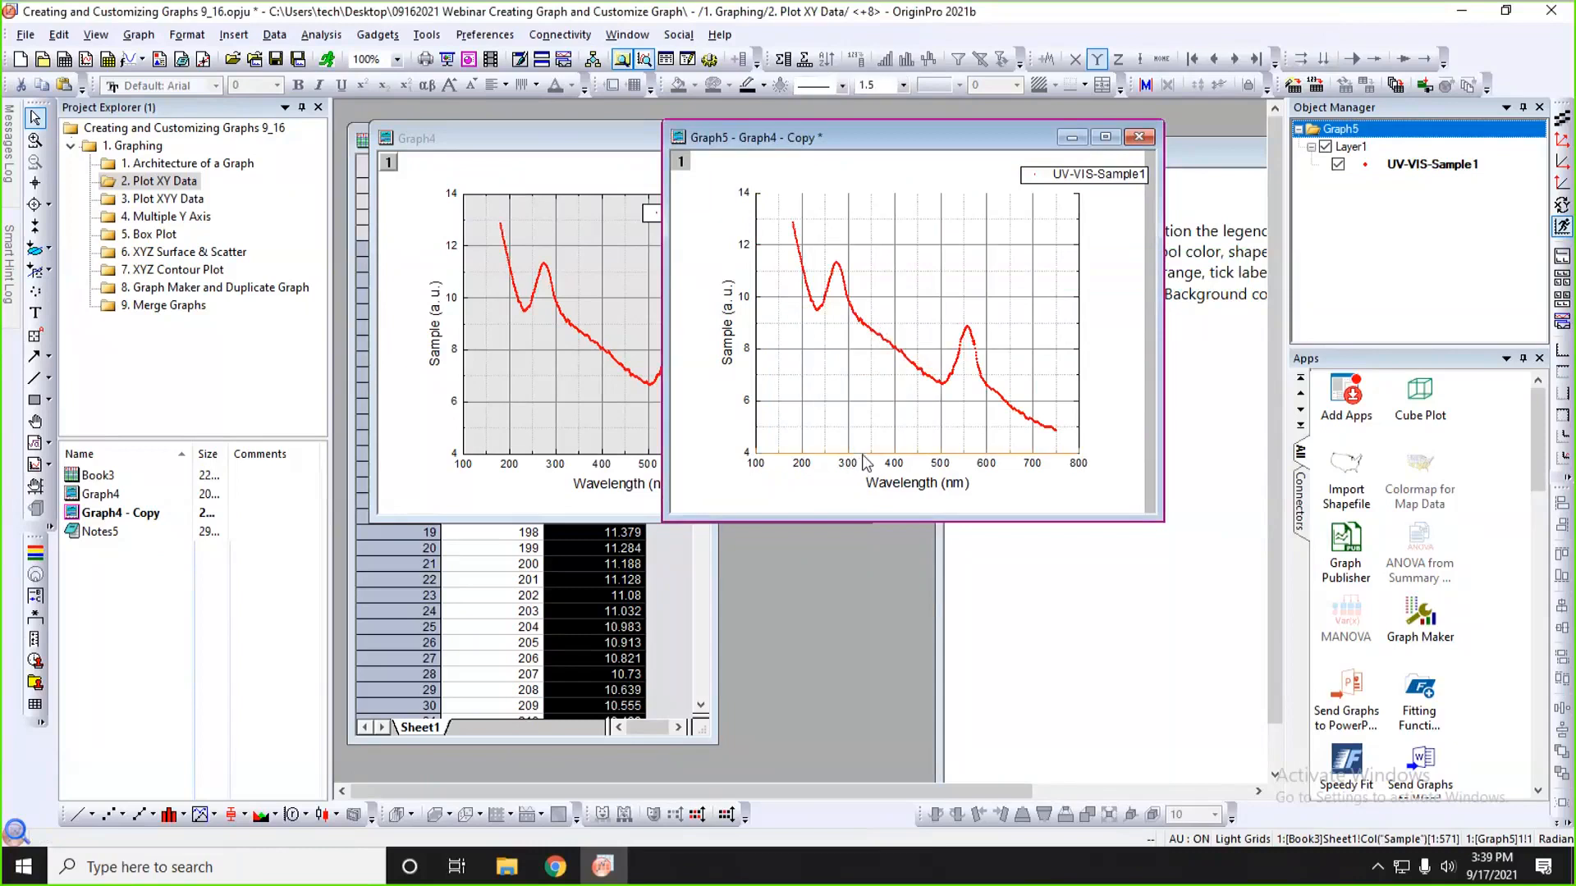
pyautogui.click(885, 423)
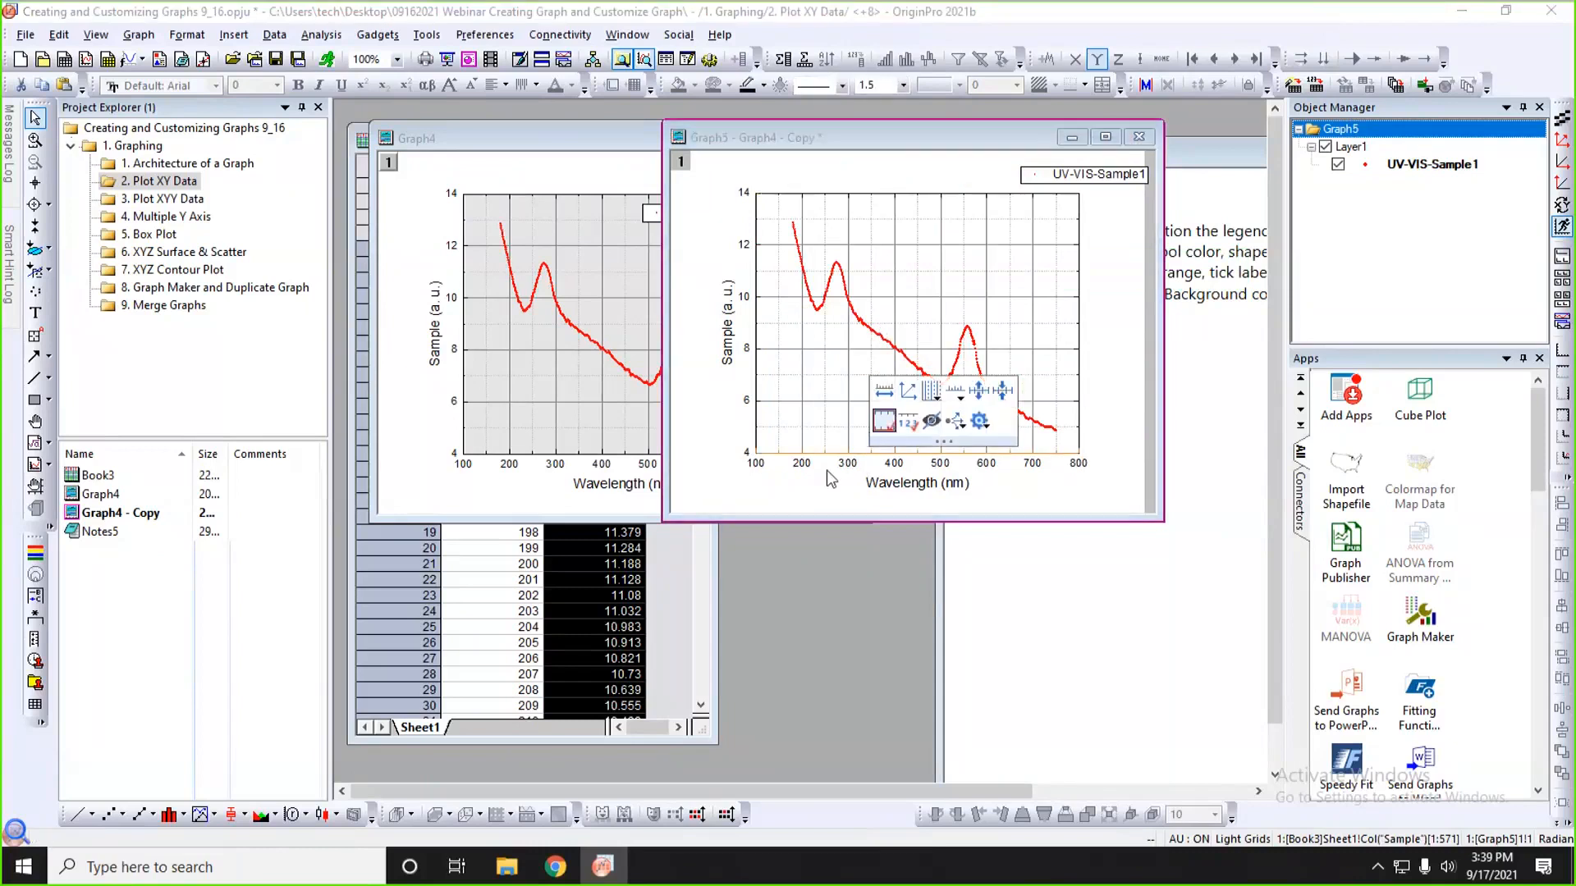
pyautogui.click(824, 491)
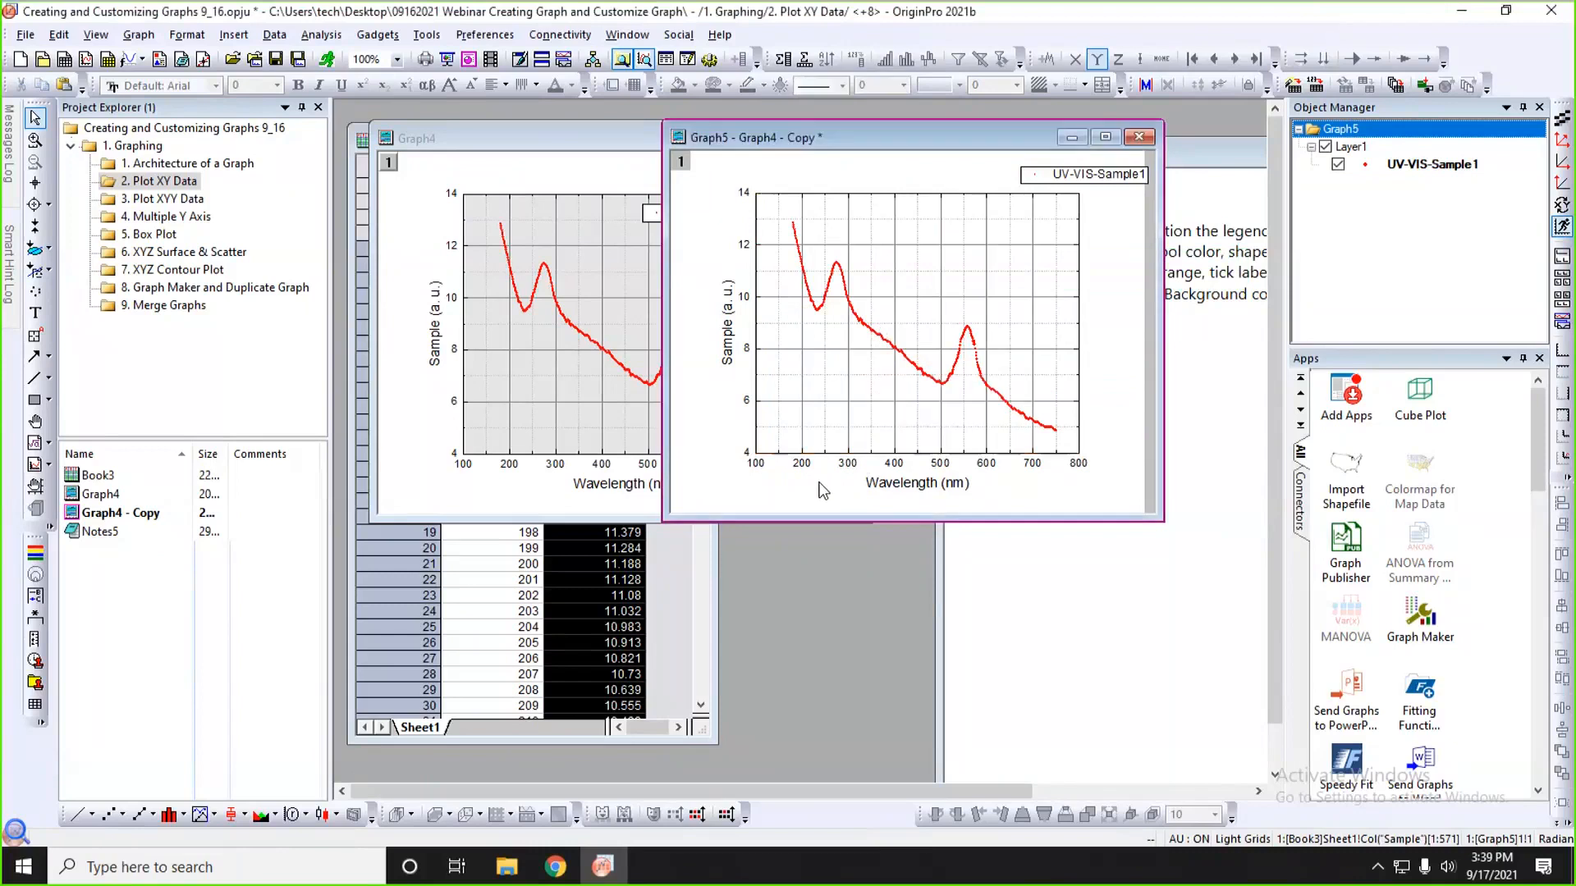
# - Fill the copied graph's layer background with gray and set the fill transparency to 42%
pyautogui.click(770, 239)
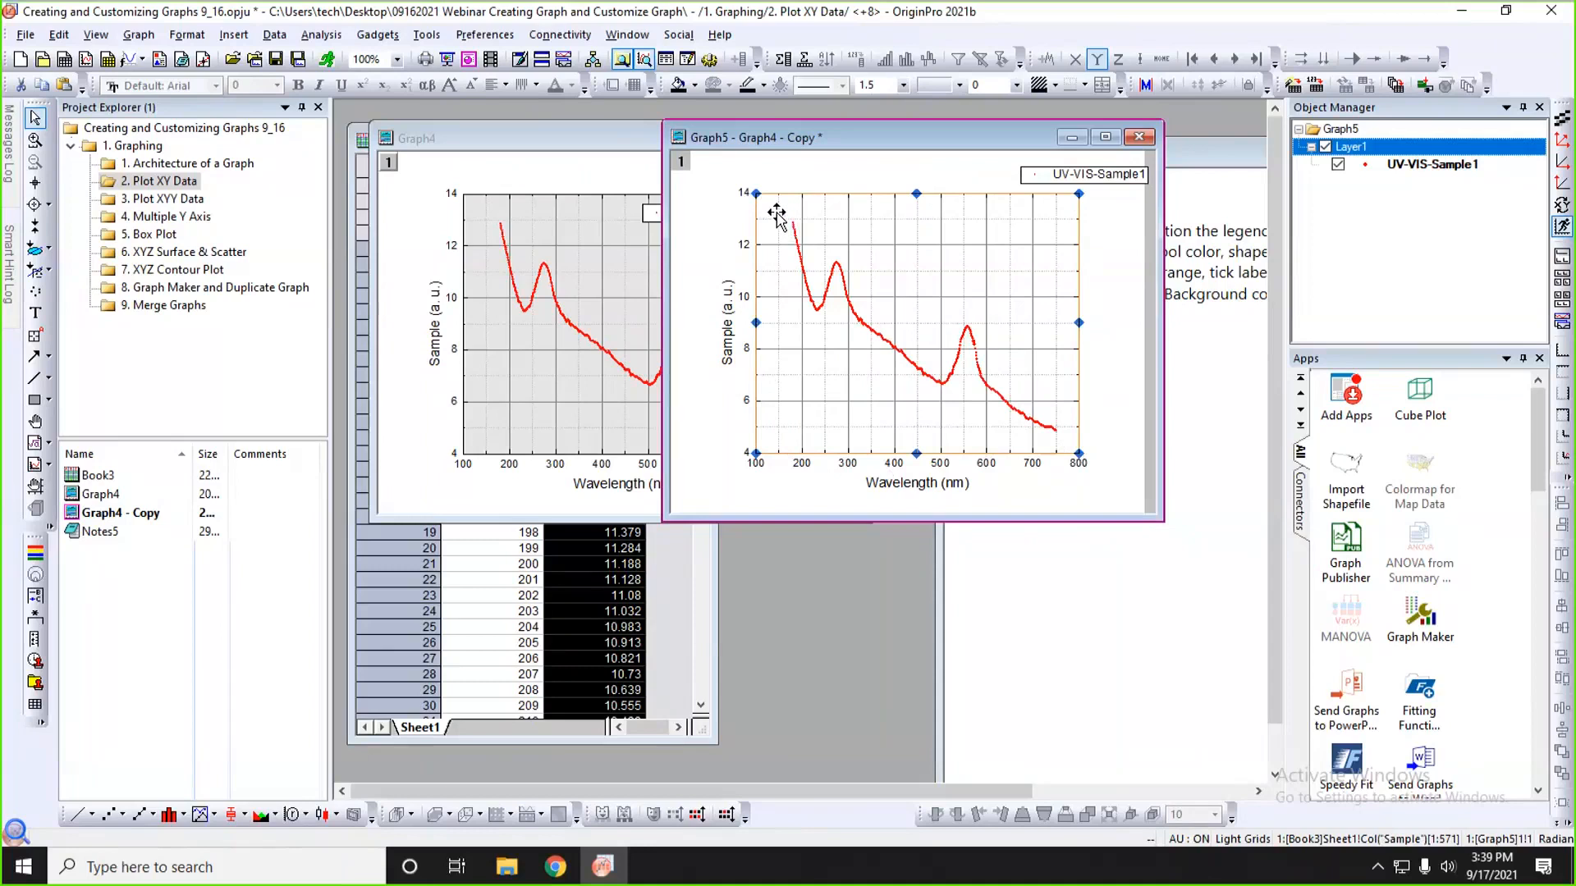
pyautogui.moveTo(780, 220)
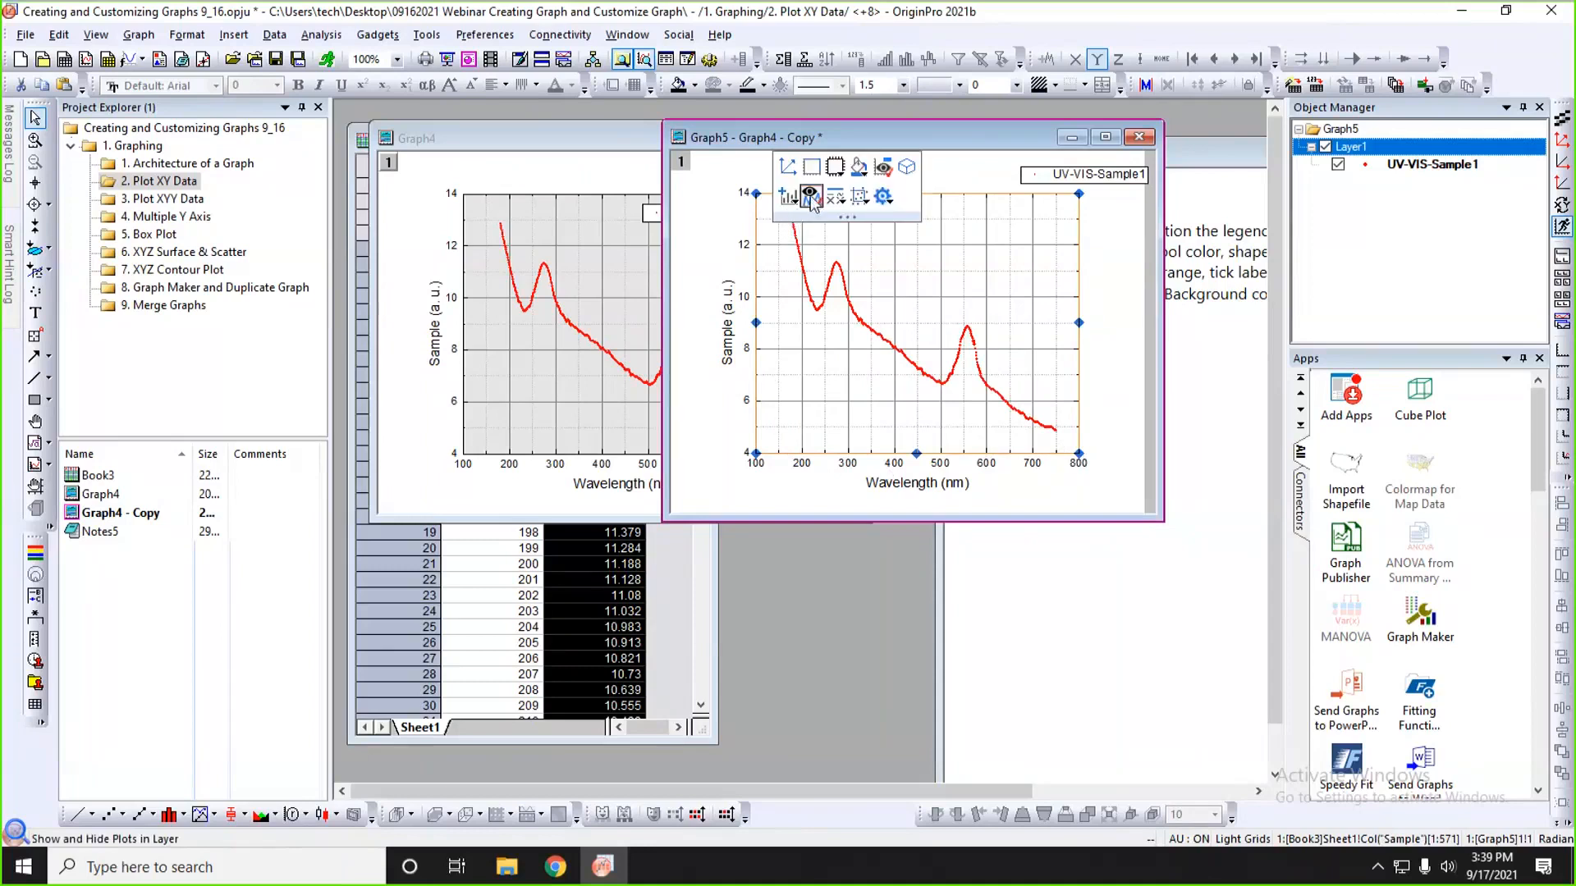
pyautogui.click(859, 171)
pyautogui.click(896, 235)
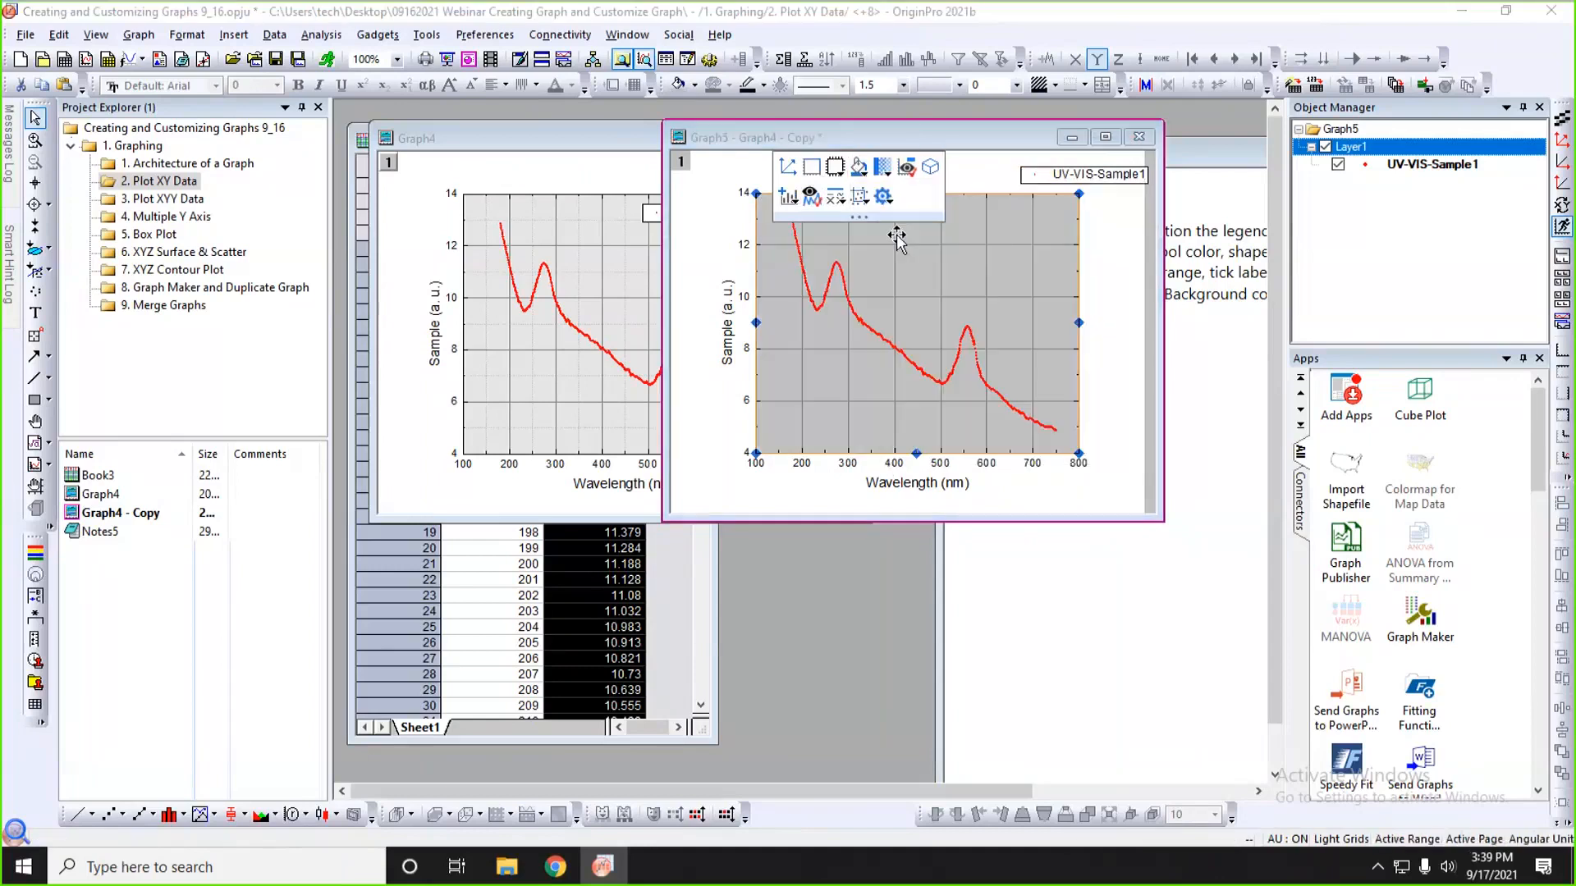
pyautogui.click(881, 171)
pyautogui.moveTo(885, 195); pyautogui.dragTo(904, 200)
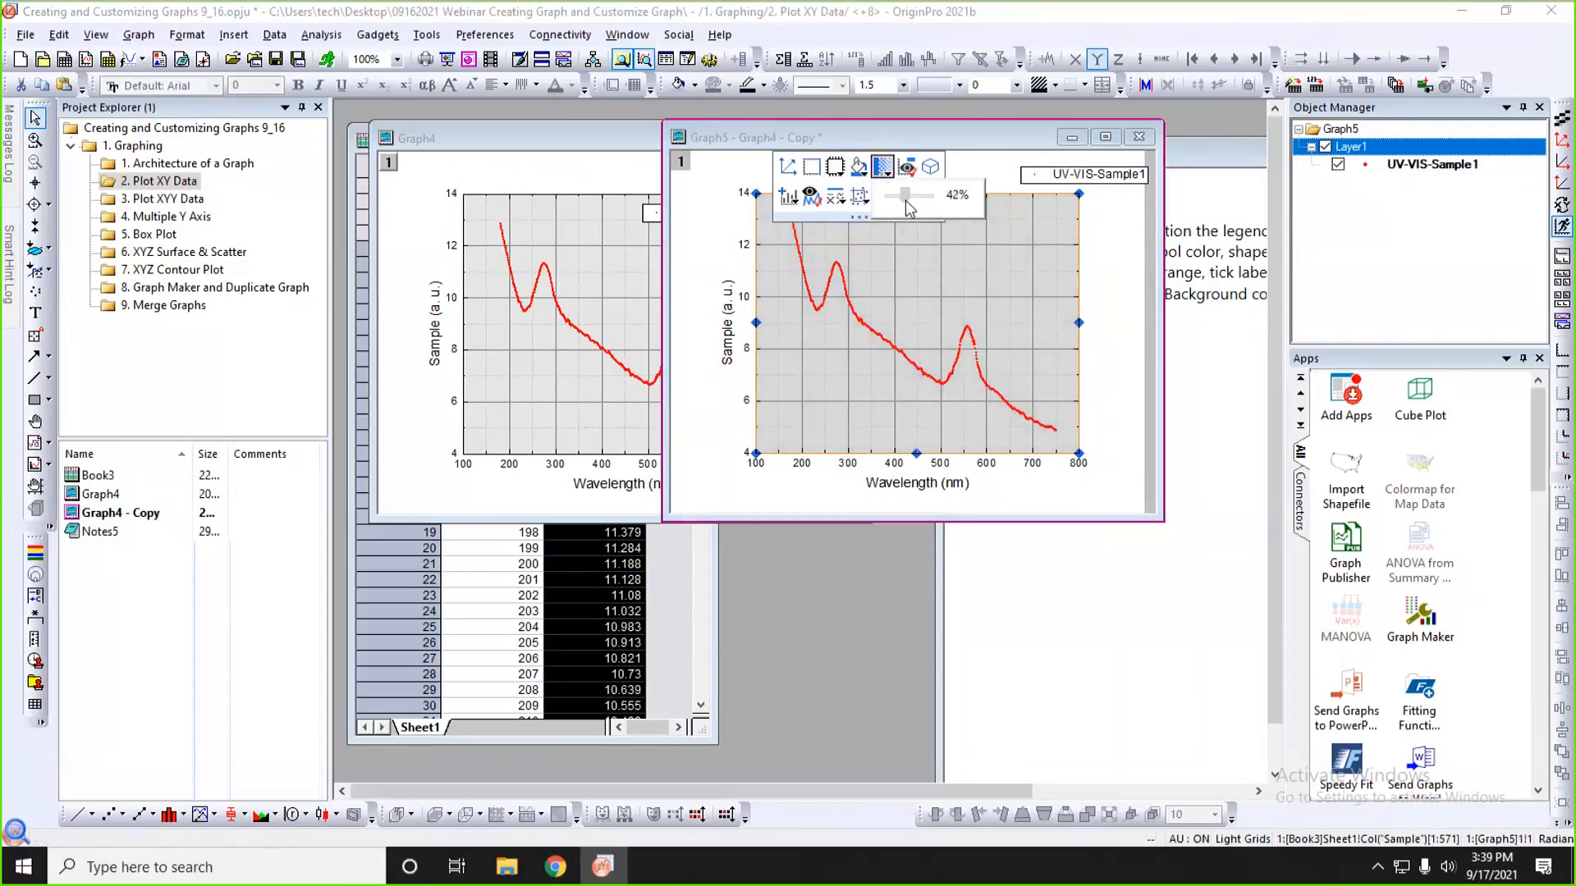
pyautogui.click(866, 191)
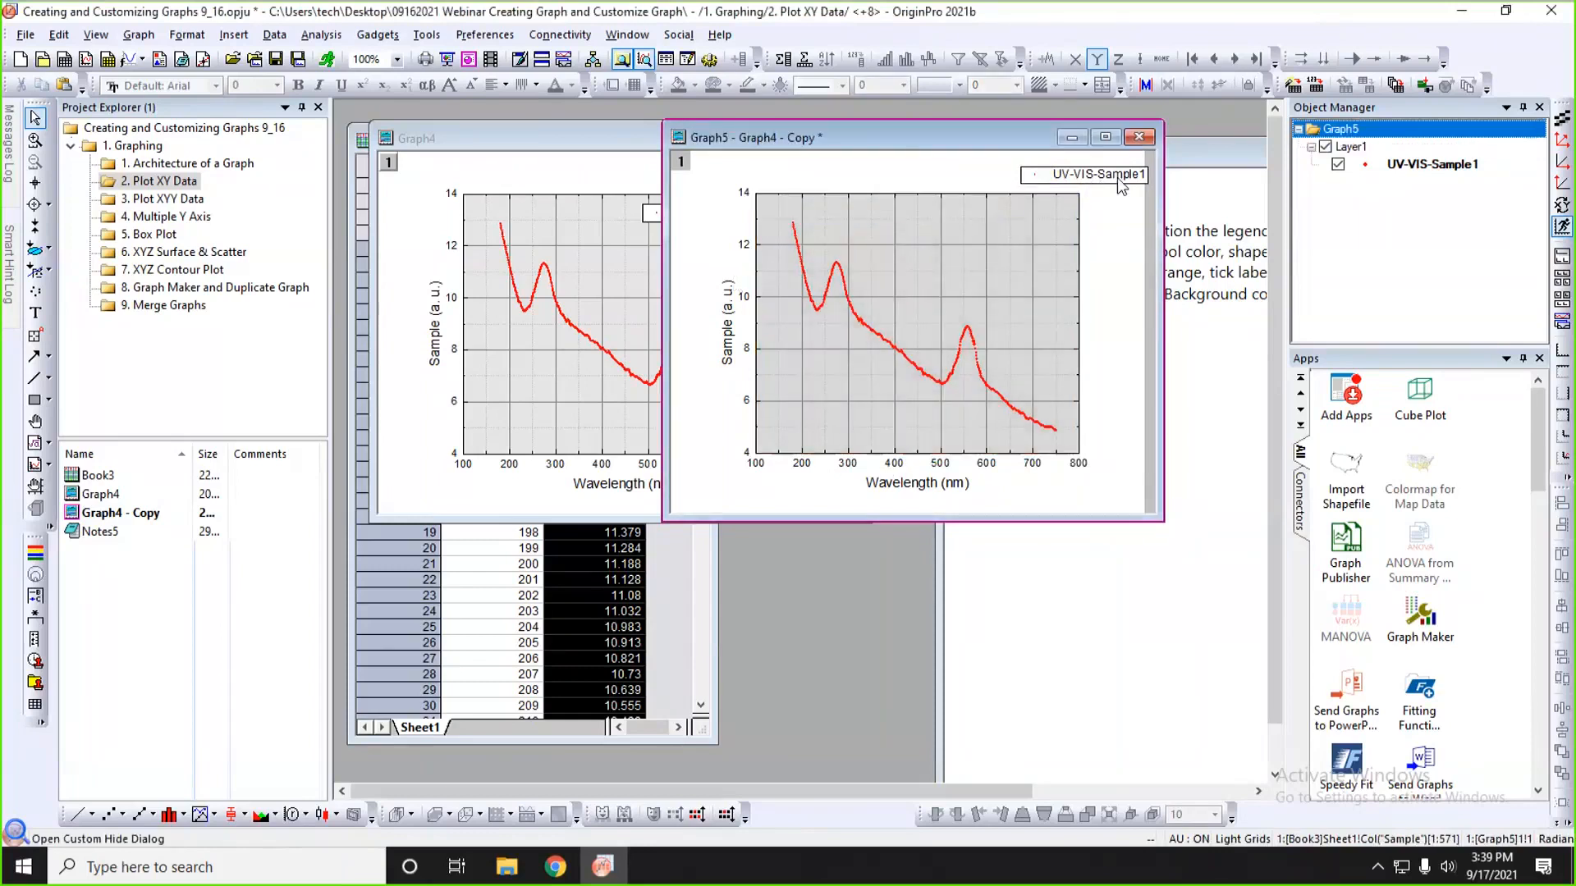
# - Move the copied graph's legend inside the upper-right corner of the plot frame and minimize that graph window
pyautogui.moveTo(1118, 179); pyautogui.dragTo(1034, 215)
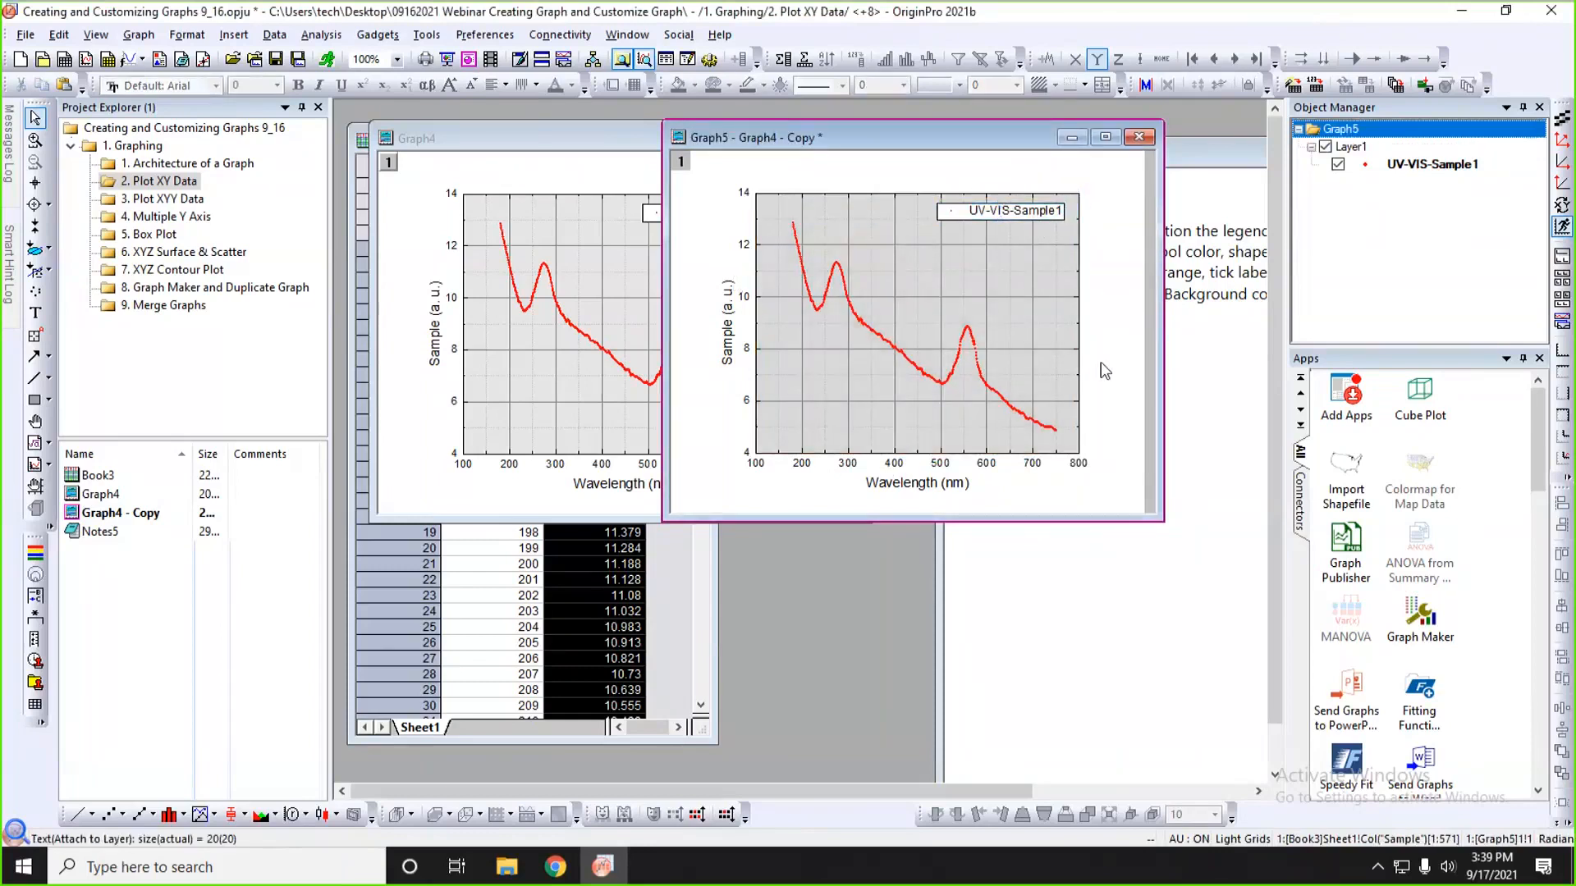
pyautogui.click(1071, 140)
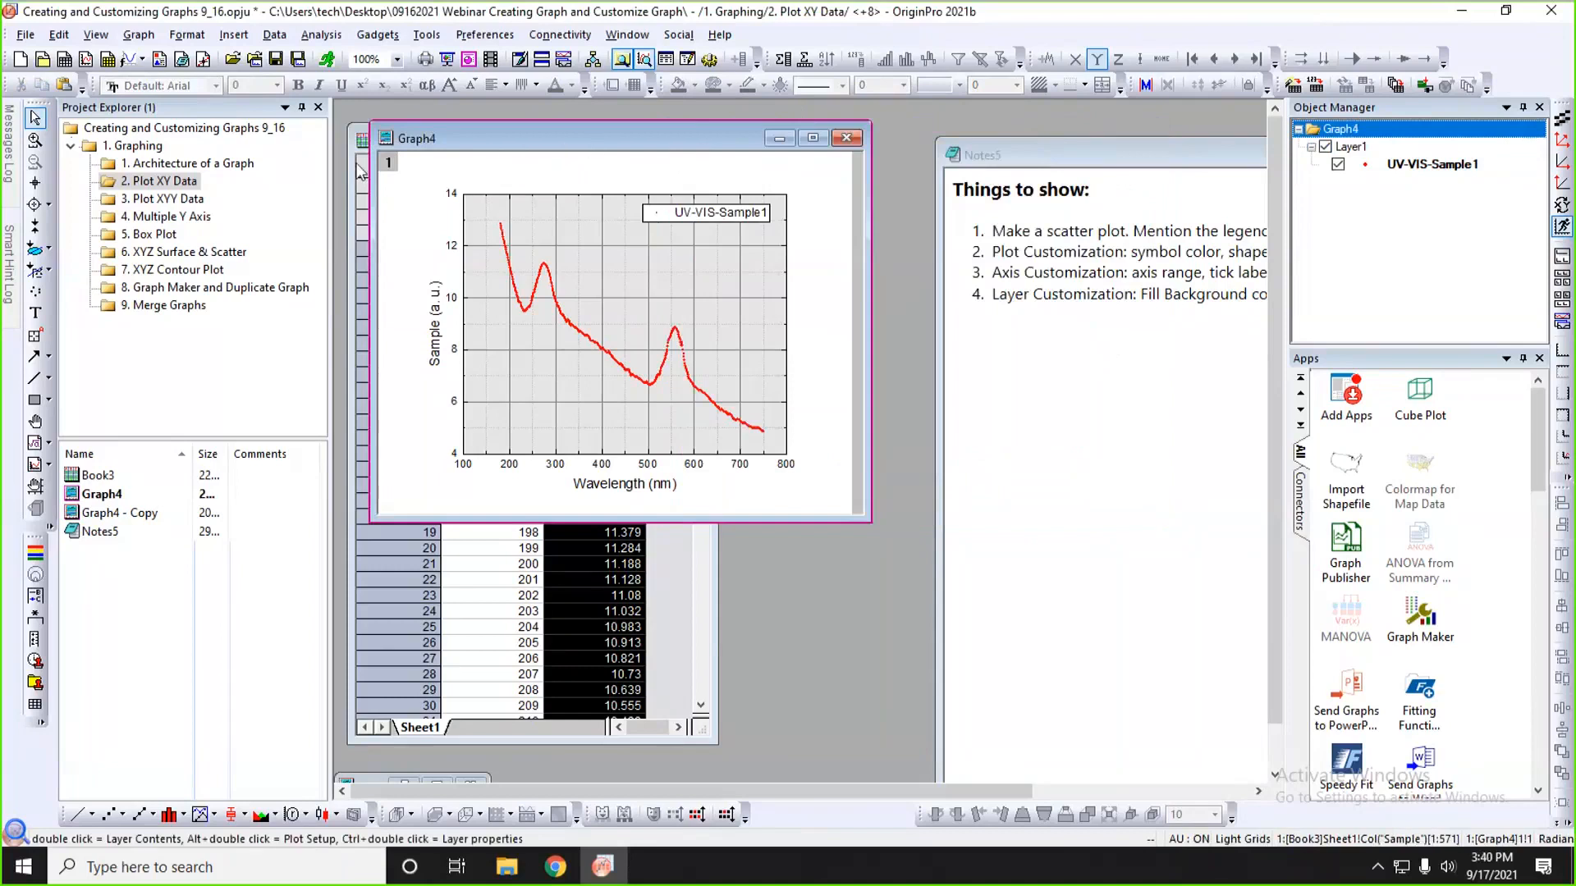
# - Open the 3. Plot XYY Data folder, move Notes1 aside, and bring the Book8 workbook forward with a larger window
pyautogui.click(164, 200)
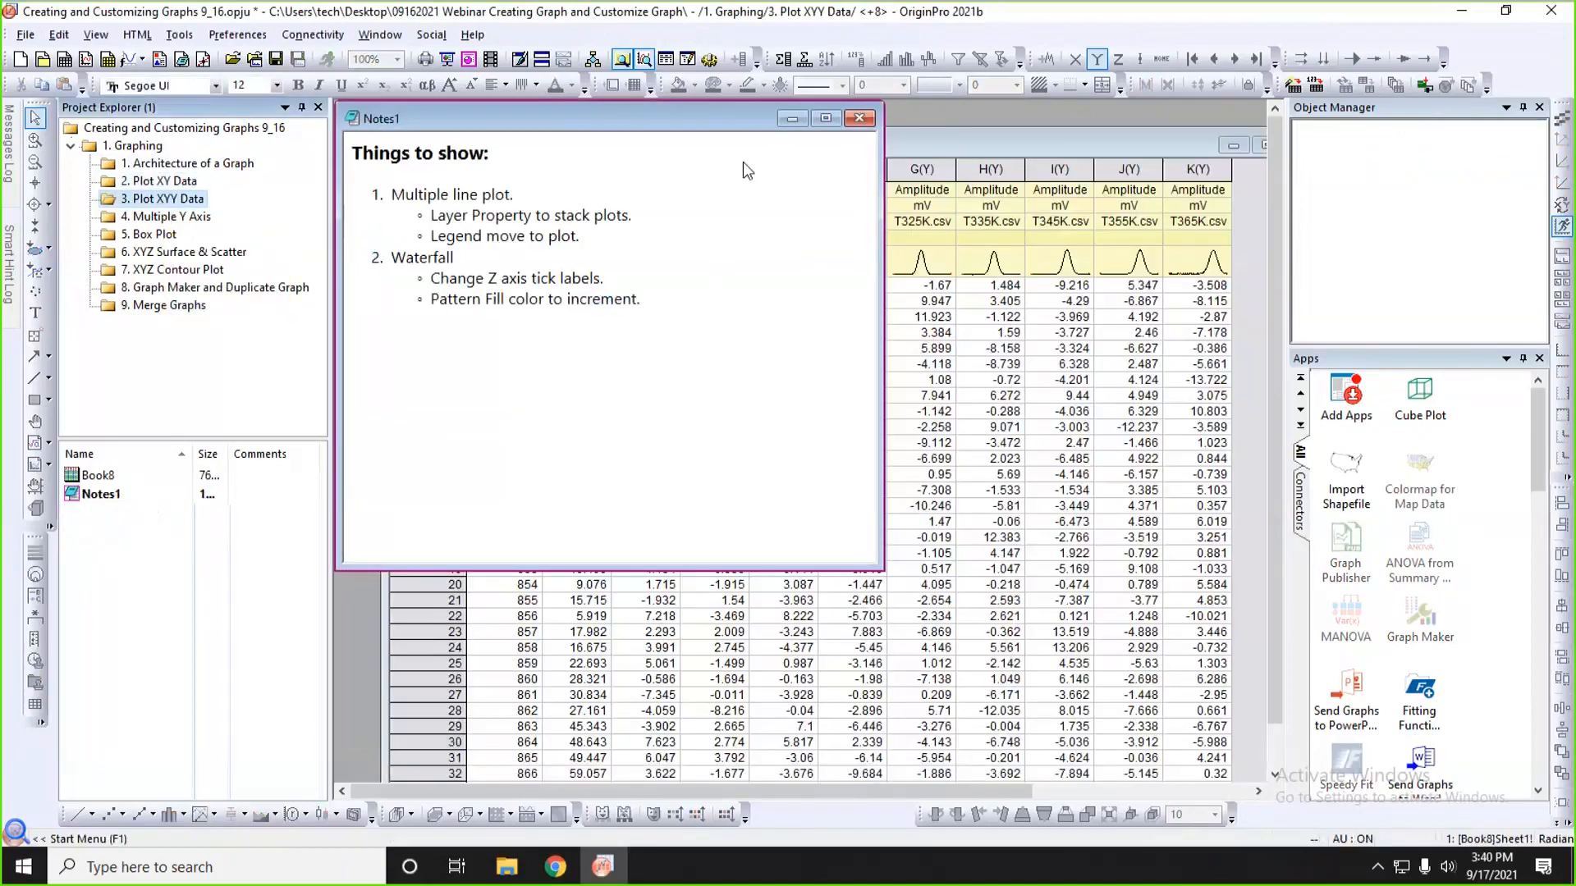
pyautogui.moveTo(734, 118); pyautogui.dragTo(1149, 218)
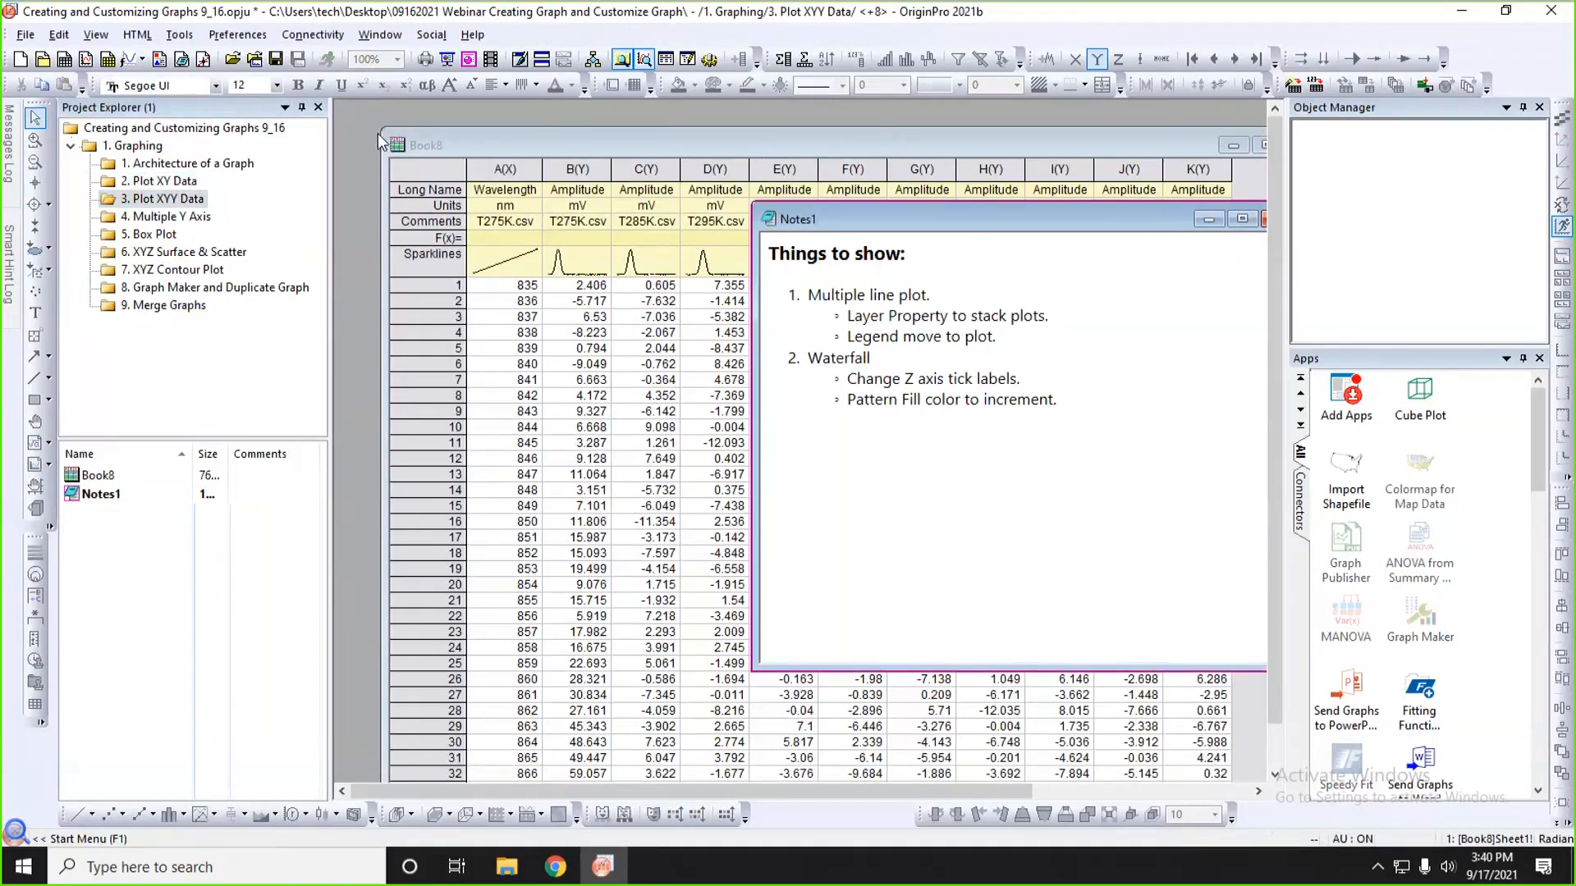
pyautogui.click(385, 141)
pyautogui.moveTo(571, 150)
pyautogui.mouseDown()
pyautogui.moveTo(763, 283)
pyautogui.moveTo(552, 135)
pyautogui.mouseUp()
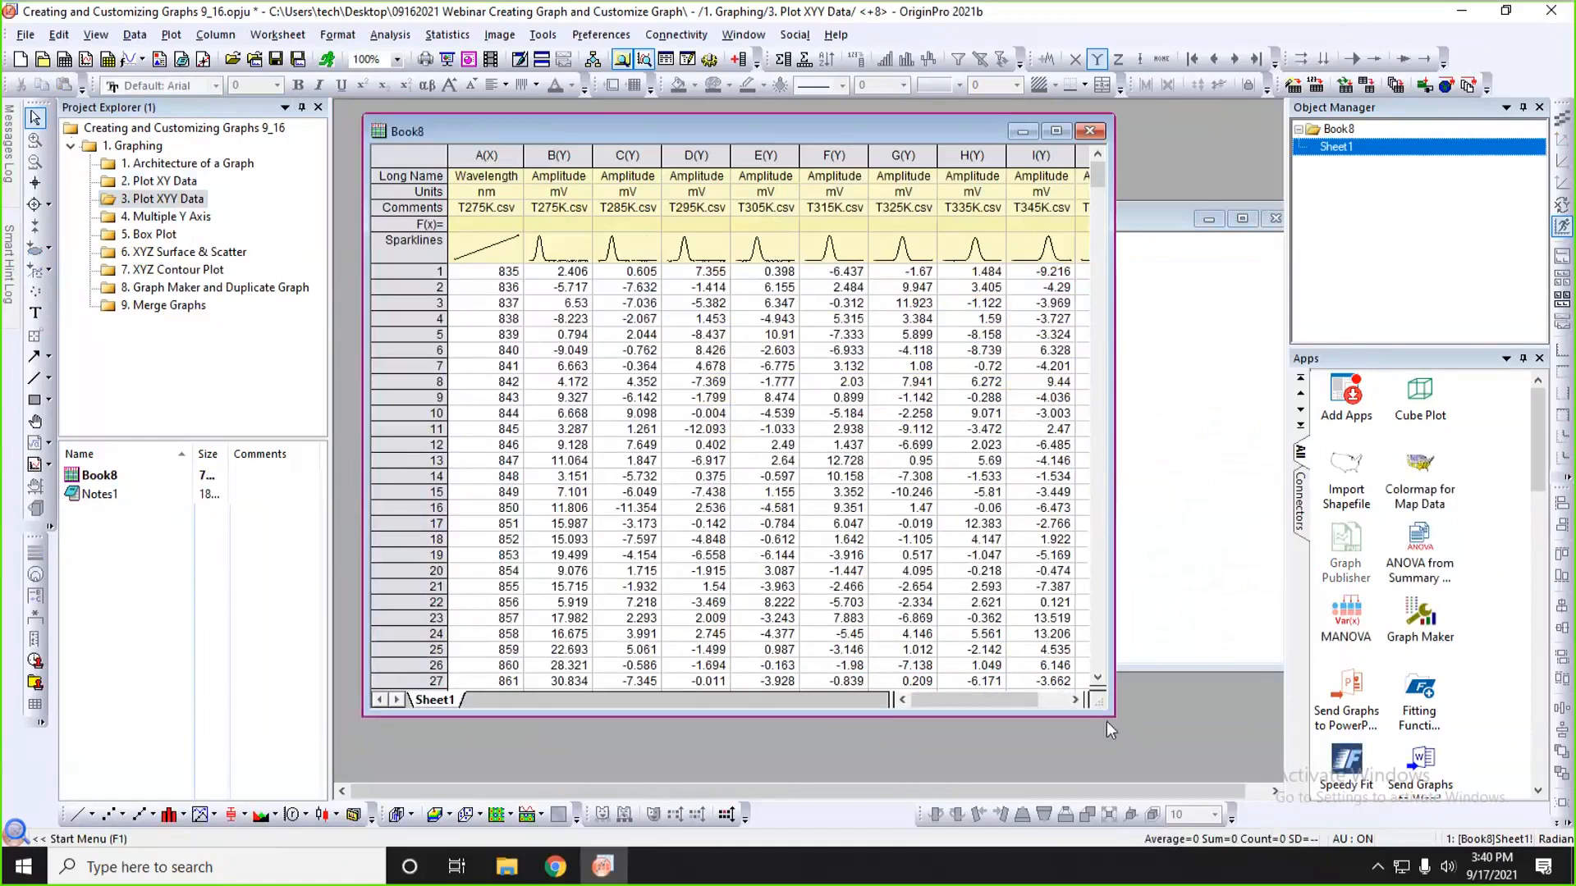
pyautogui.moveTo(1106, 717); pyautogui.dragTo(1203, 732)
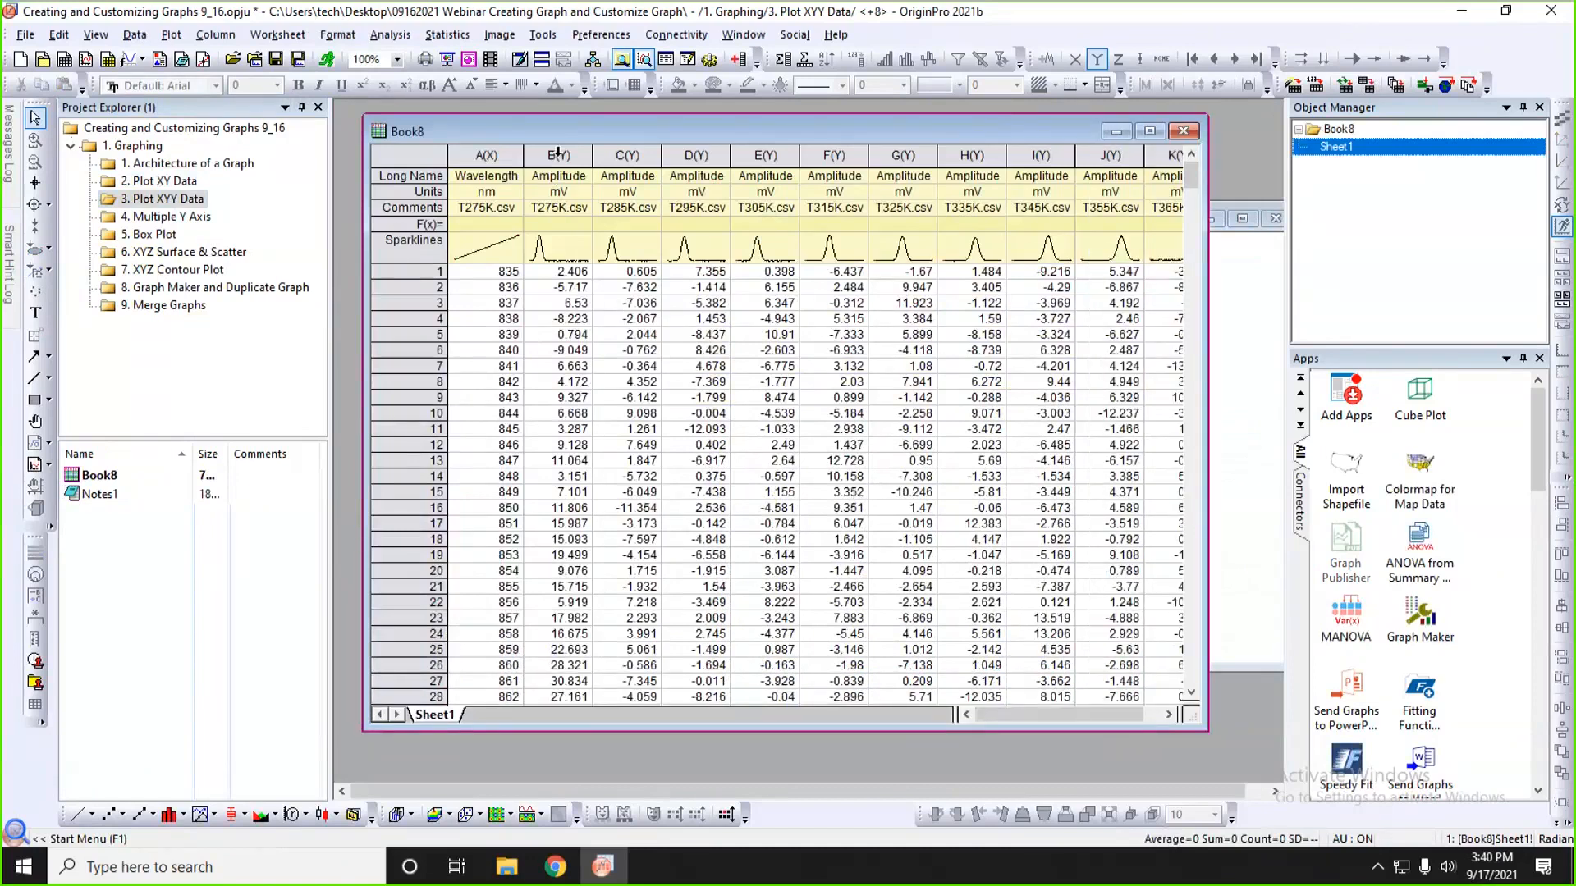
# - Narrow the docked Object Manager and Apps area and widen Book8 so all columns through K fit
pyautogui.click(557, 153)
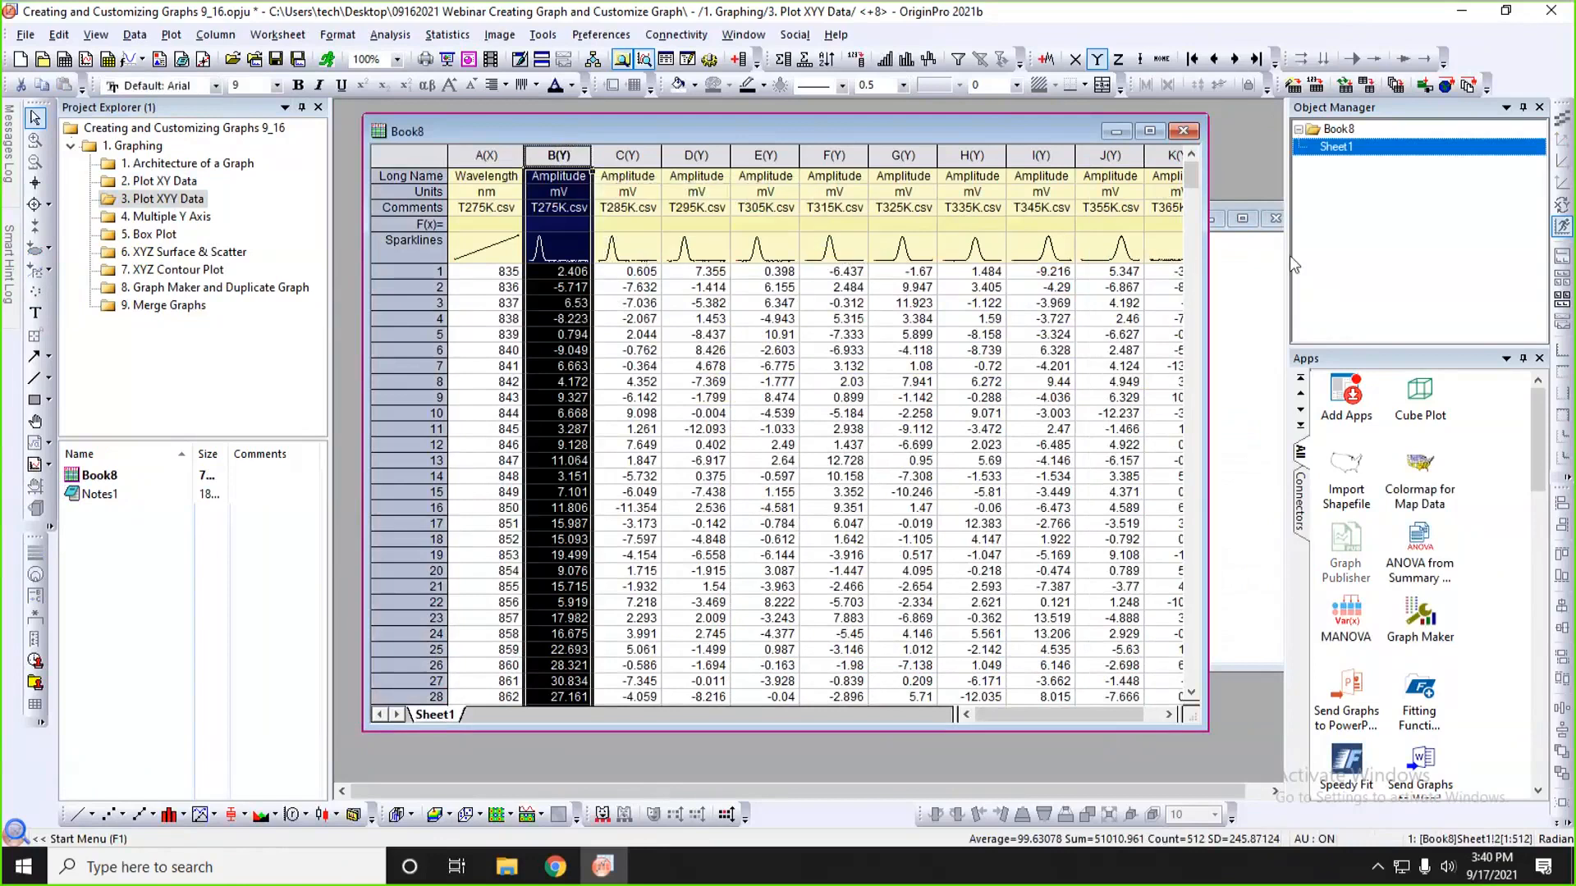
pyautogui.moveTo(1287, 264); pyautogui.dragTo(1451, 264)
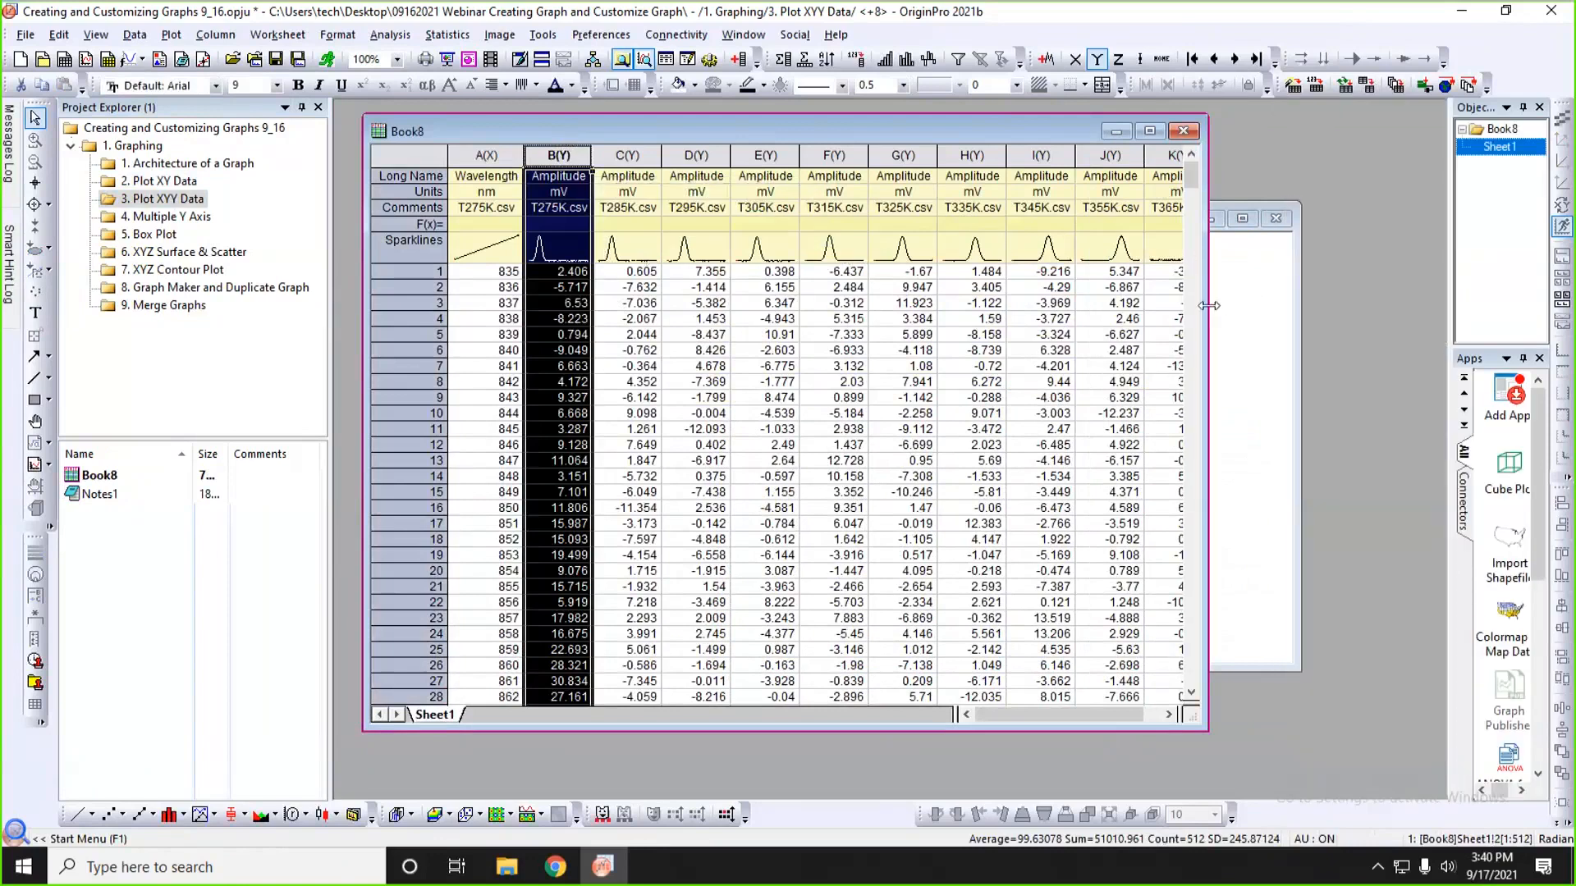
pyautogui.moveTo(1208, 306); pyautogui.dragTo(1380, 304)
# - Plot Book8 columns B(Y) through K(Y) as a basic 2D line graph and enlarge the new graph window
pyautogui.moveTo(559, 155); pyautogui.dragTo(1171, 157)
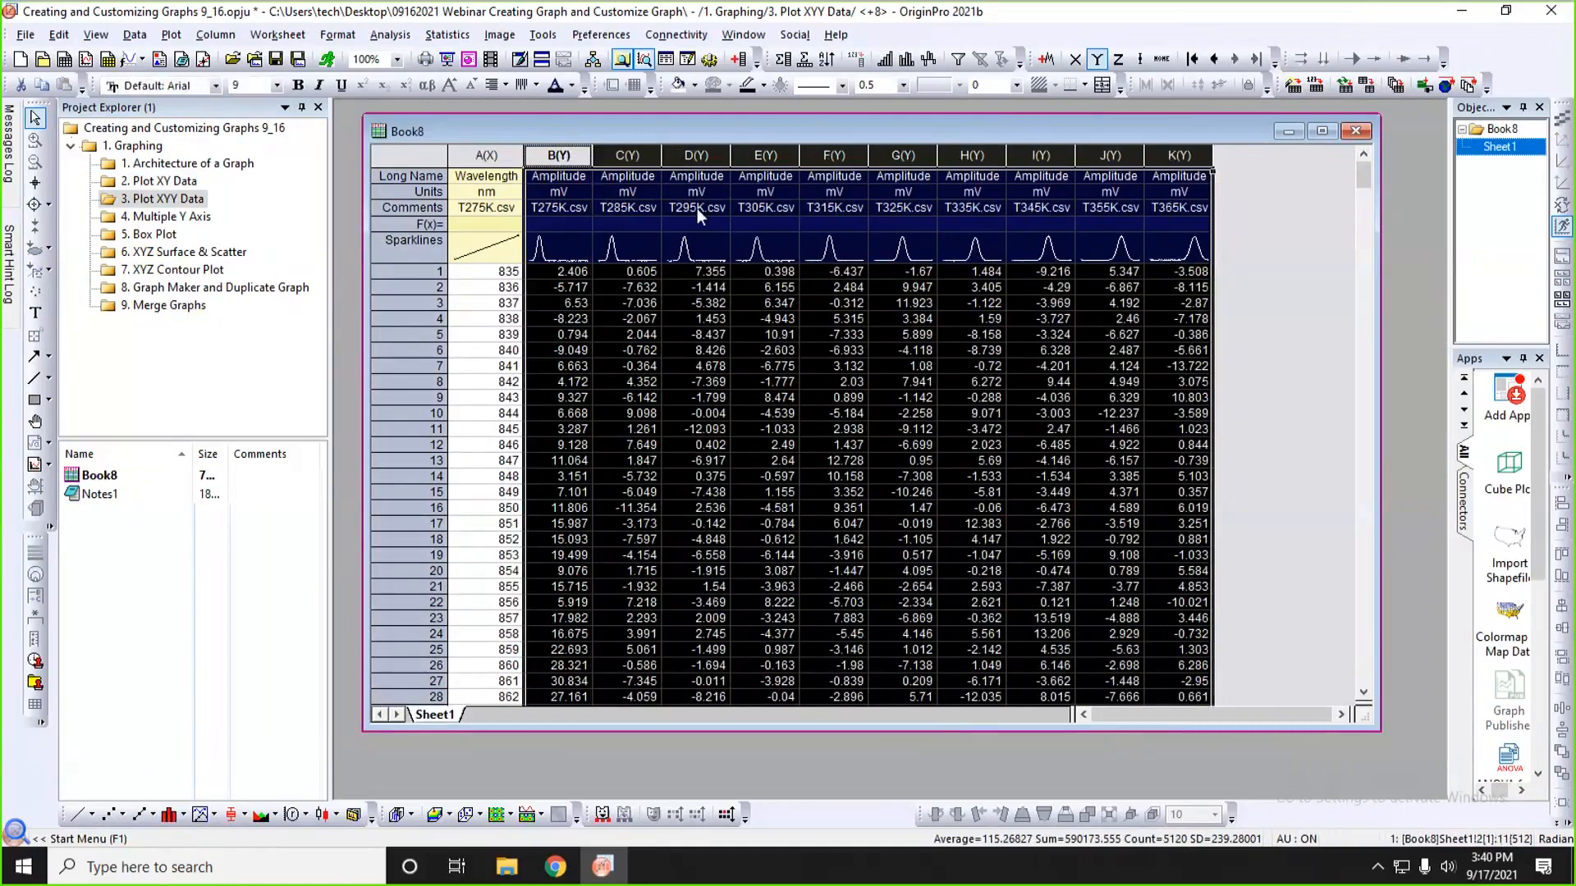
pyautogui.click(184, 38)
pyautogui.moveTo(207, 101)
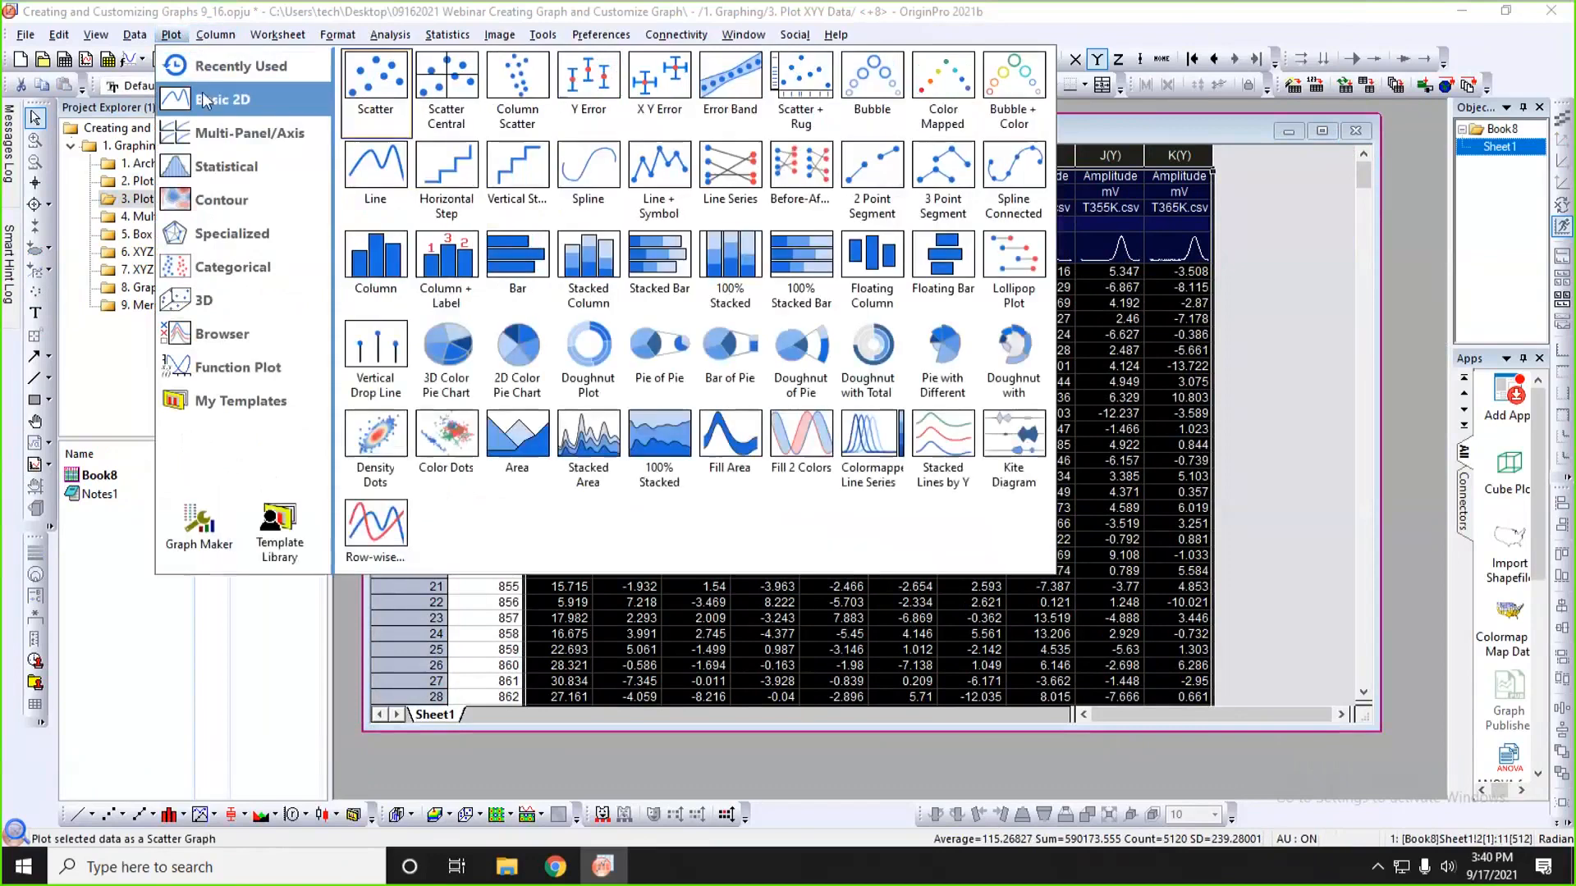
pyautogui.click(376, 171)
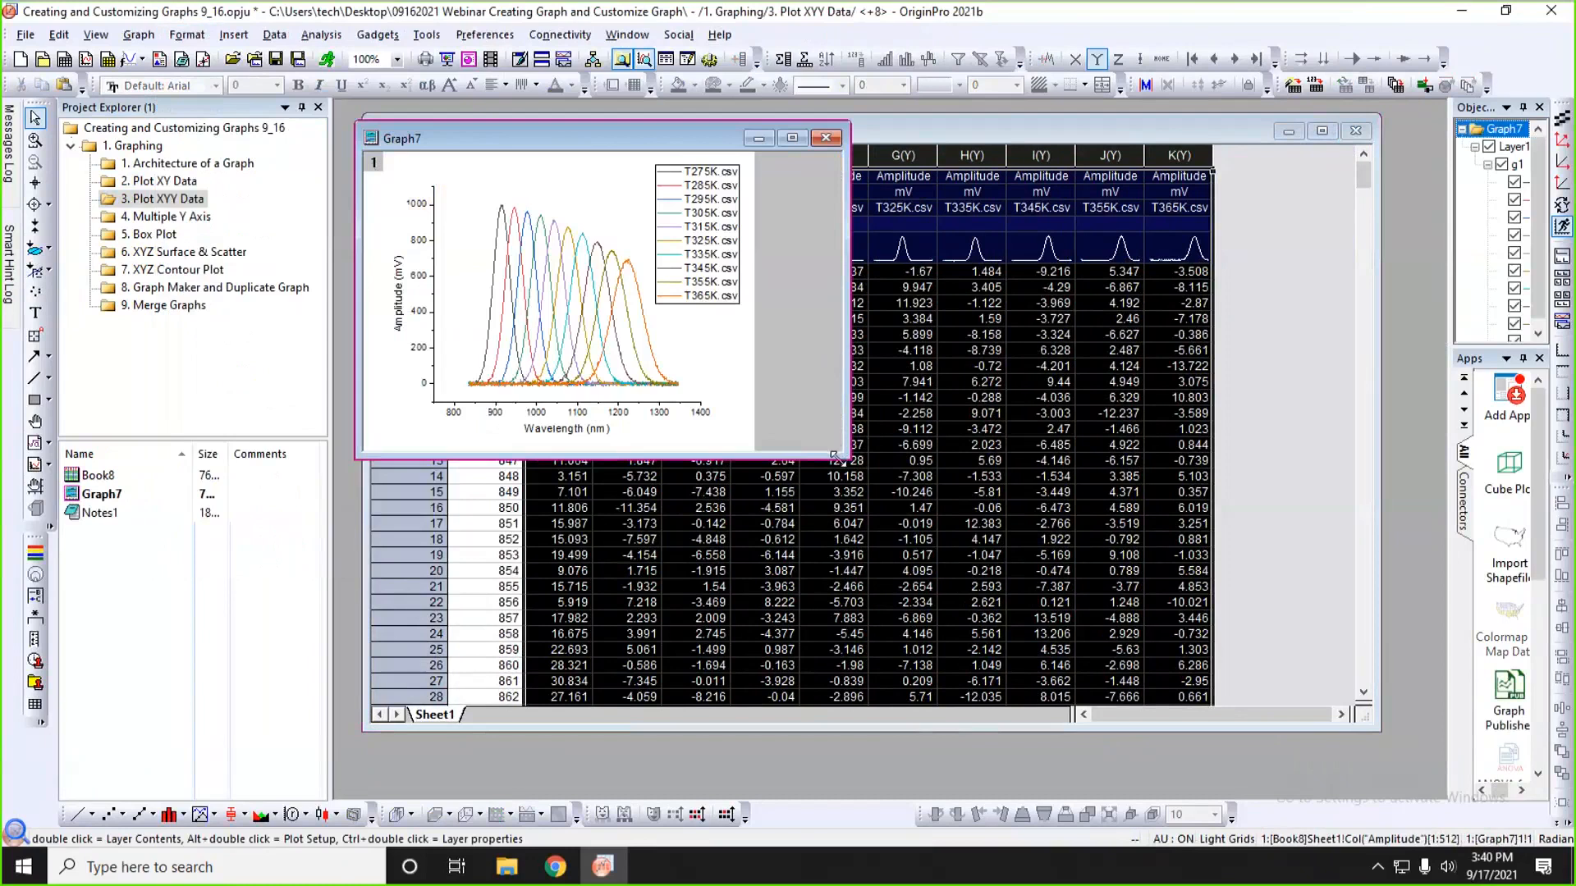
pyautogui.moveTo(835, 454); pyautogui.dragTo(957, 584)
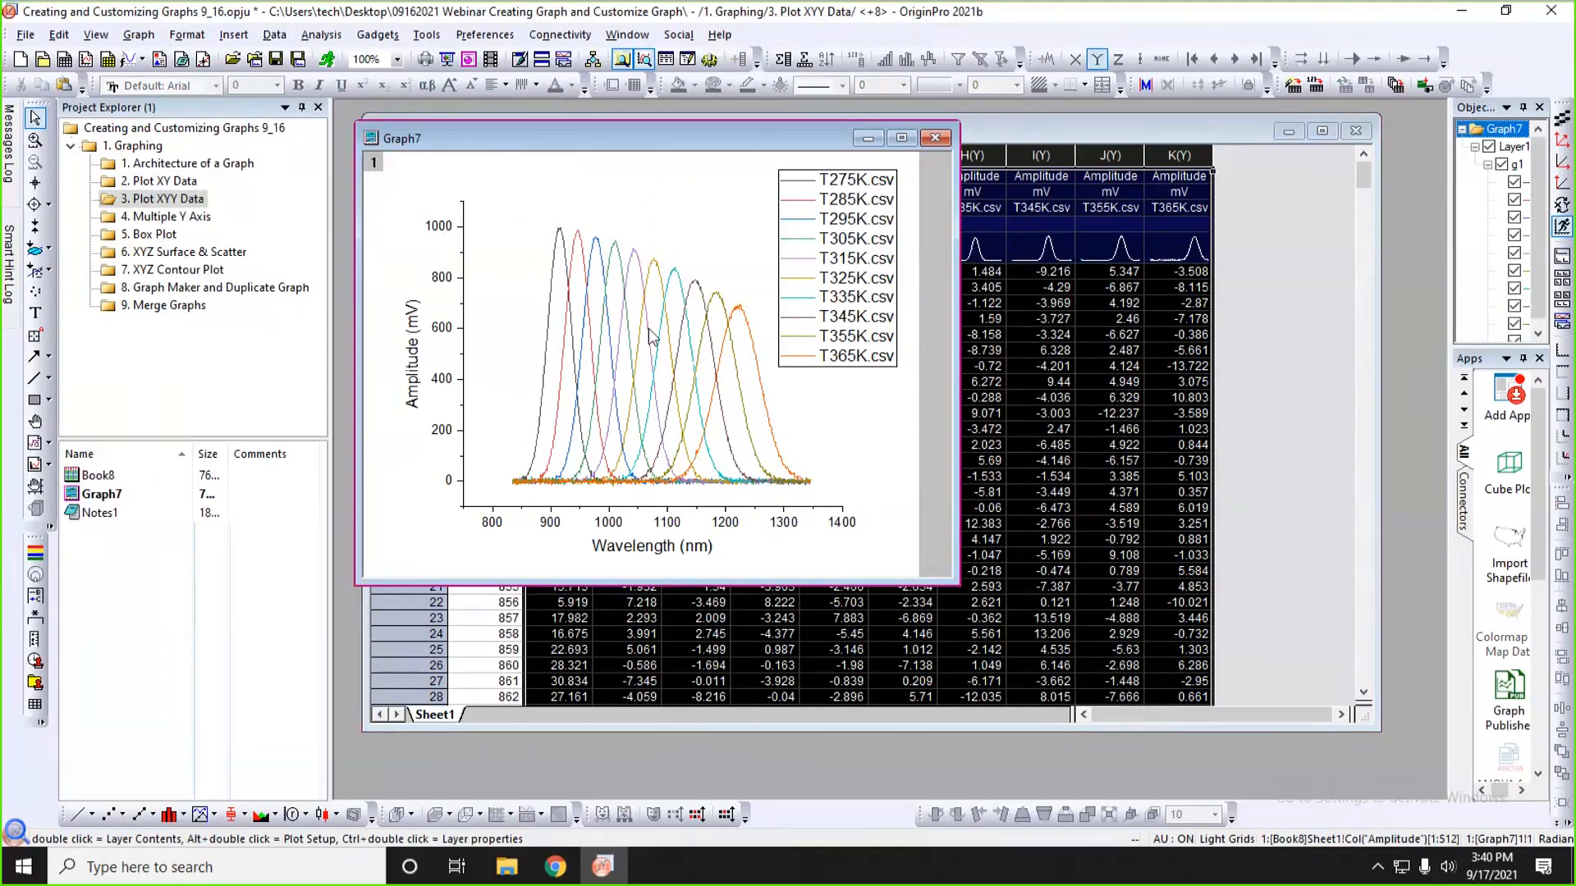
# - Set Layer1's stack offset to Auto in the line graph's layer properties and apply it
pyautogui.moveTo(651, 334)
pyautogui.doubleClick(530, 305)
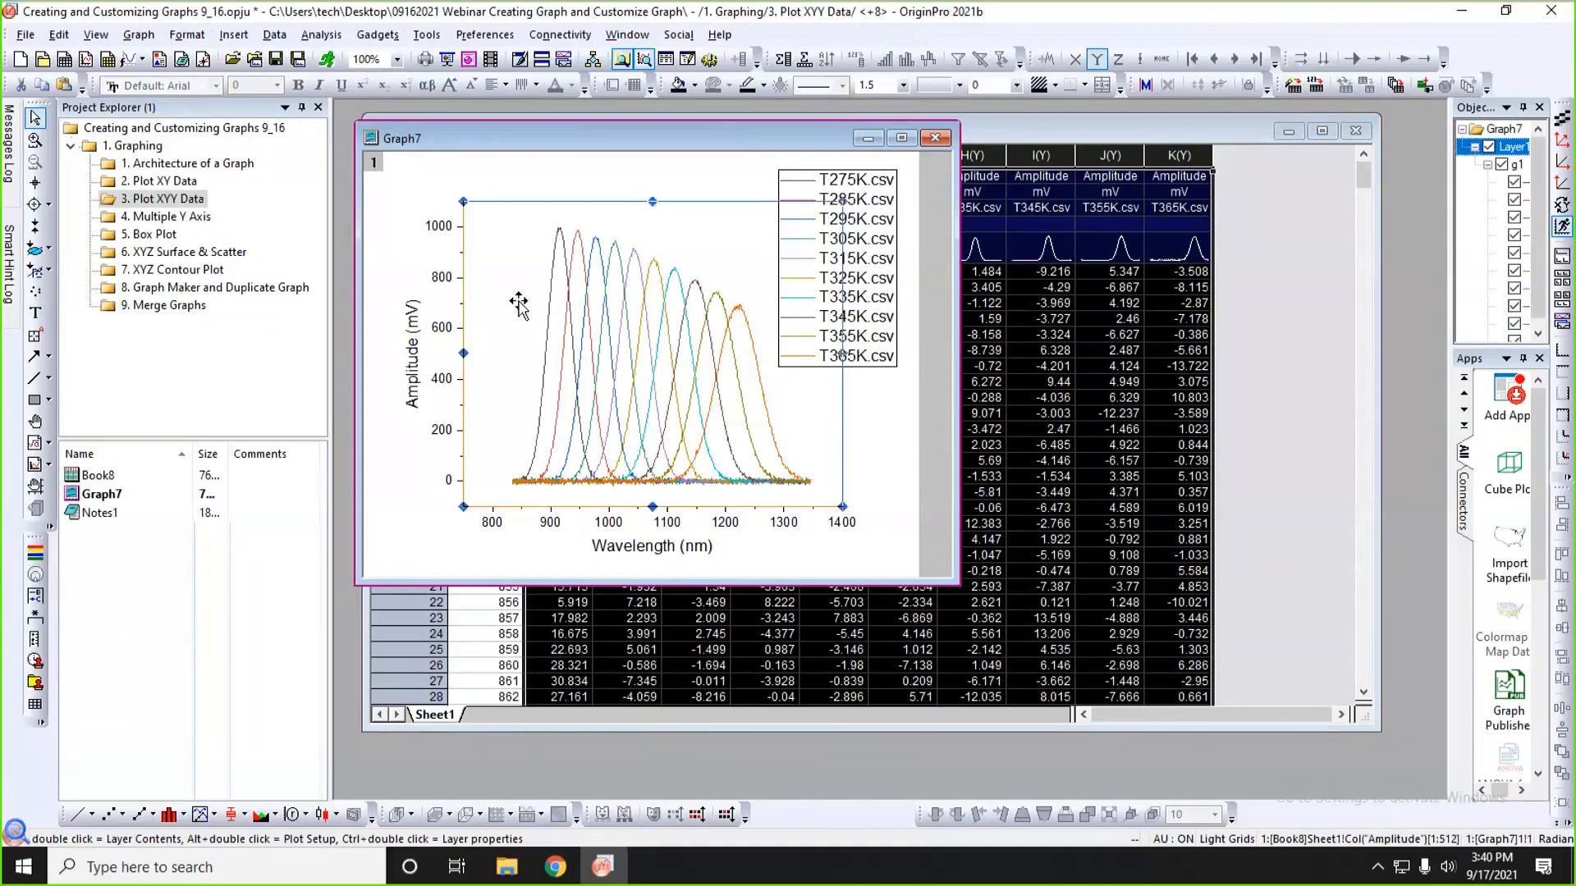
pyautogui.moveTo(966, 157); pyautogui.dragTo(861, 183)
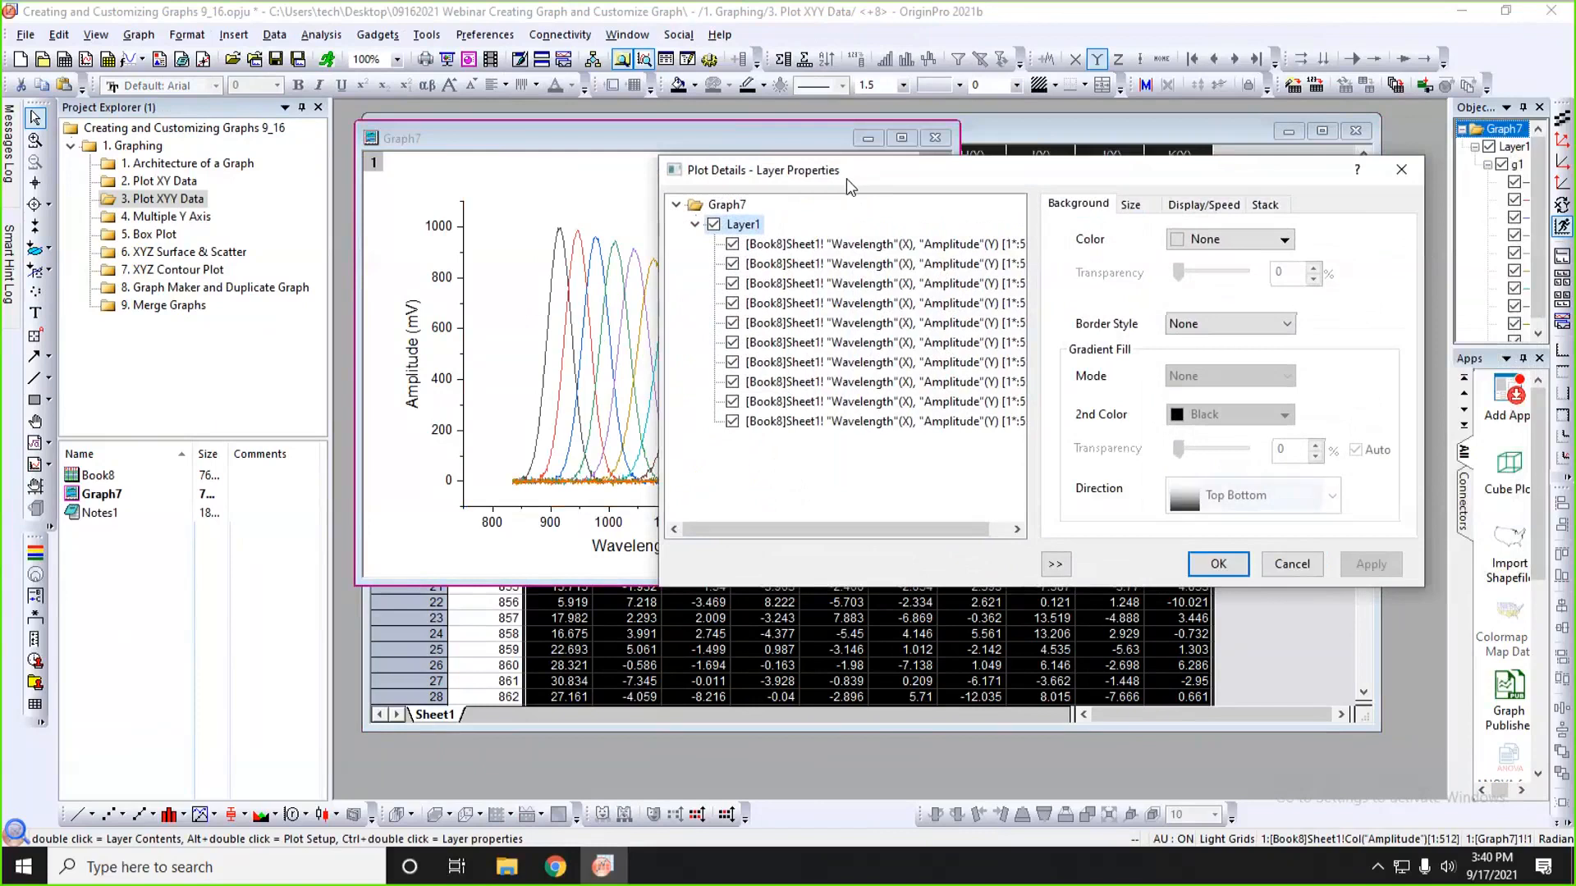
pyautogui.moveTo(865, 171); pyautogui.dragTo(980, 222)
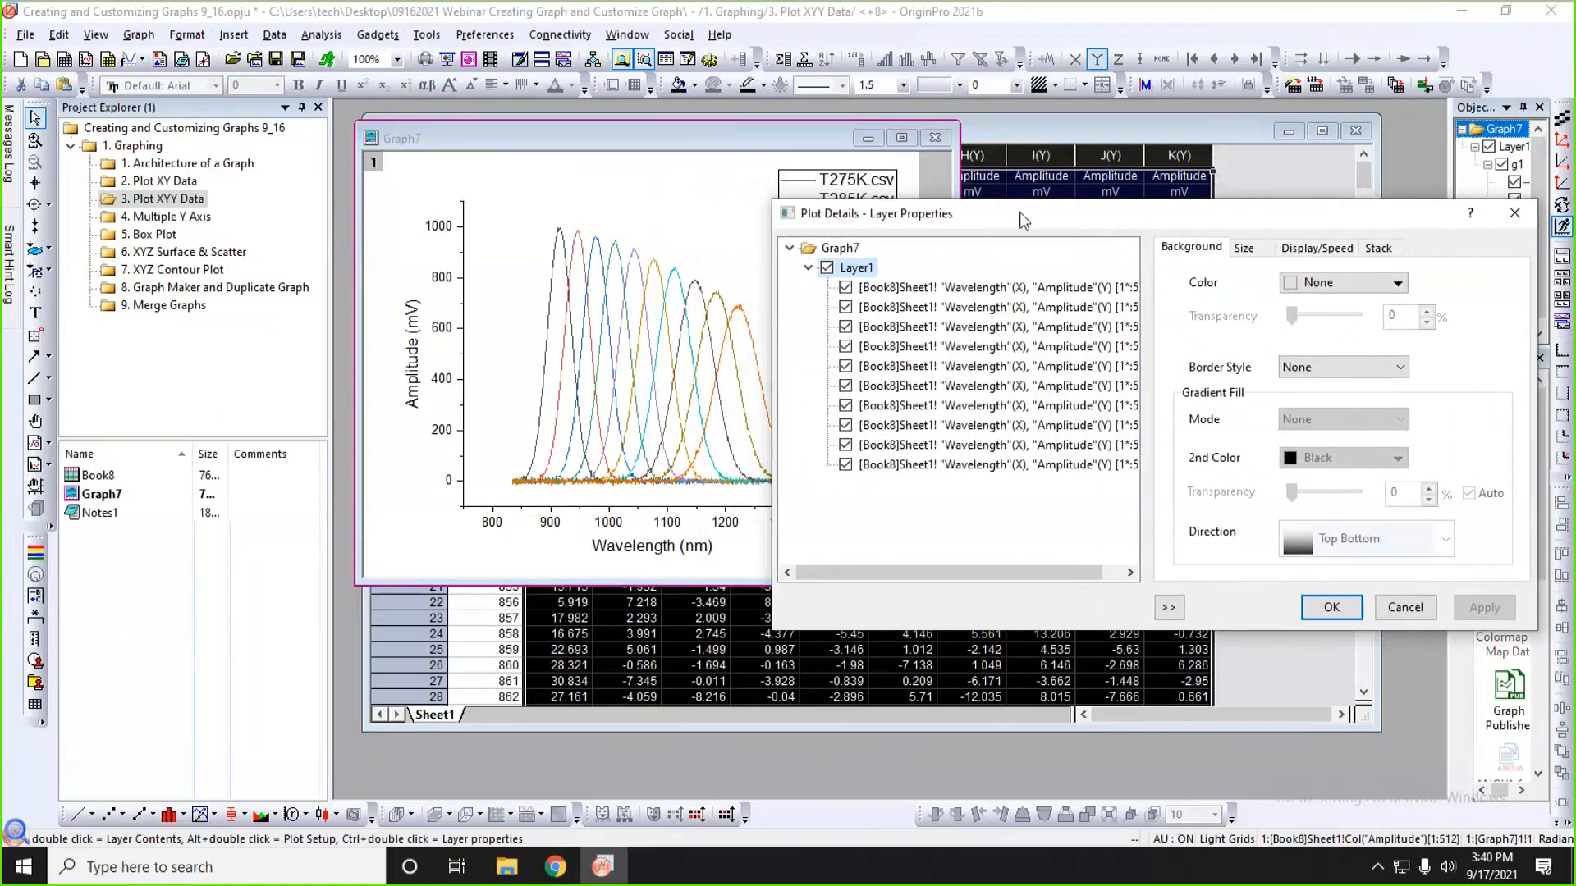
pyautogui.moveTo(1018, 211); pyautogui.dragTo(925, 200)
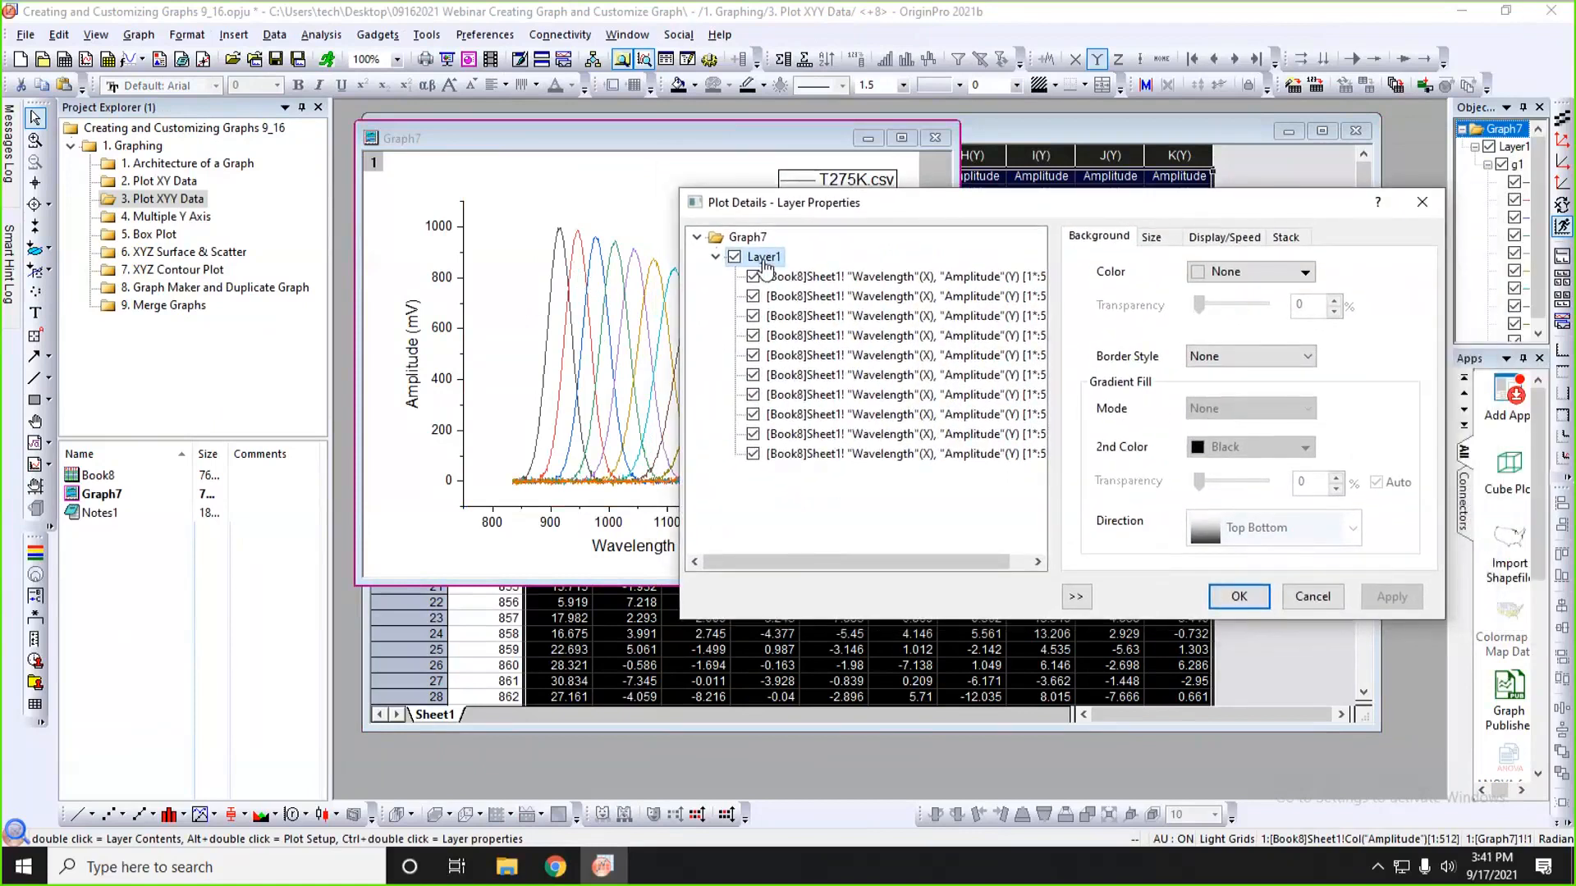
pyautogui.click(1286, 240)
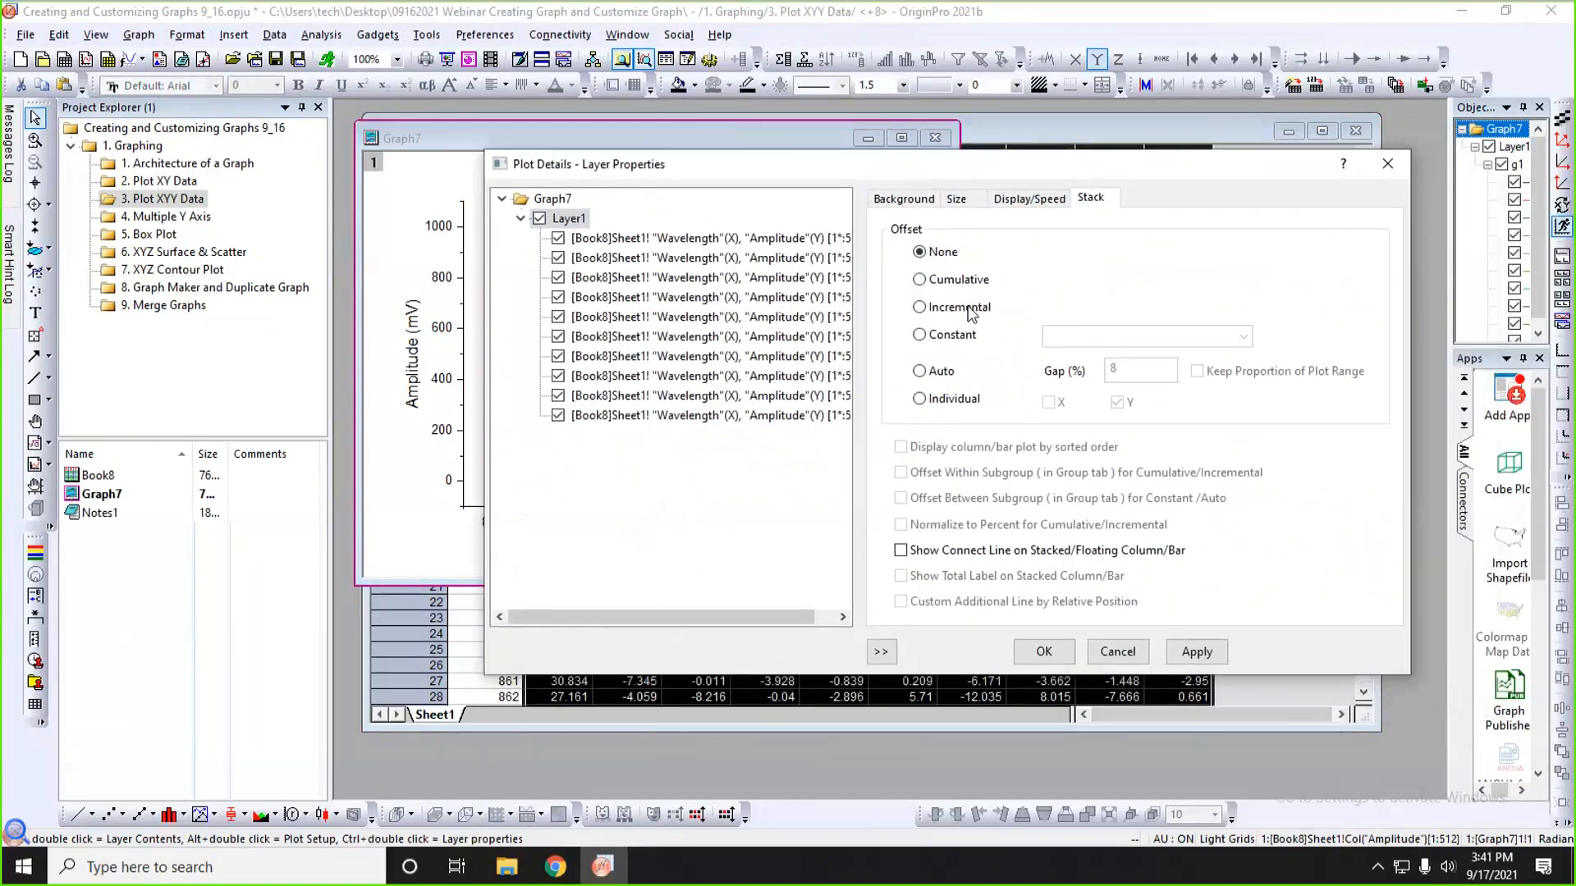
pyautogui.click(936, 371)
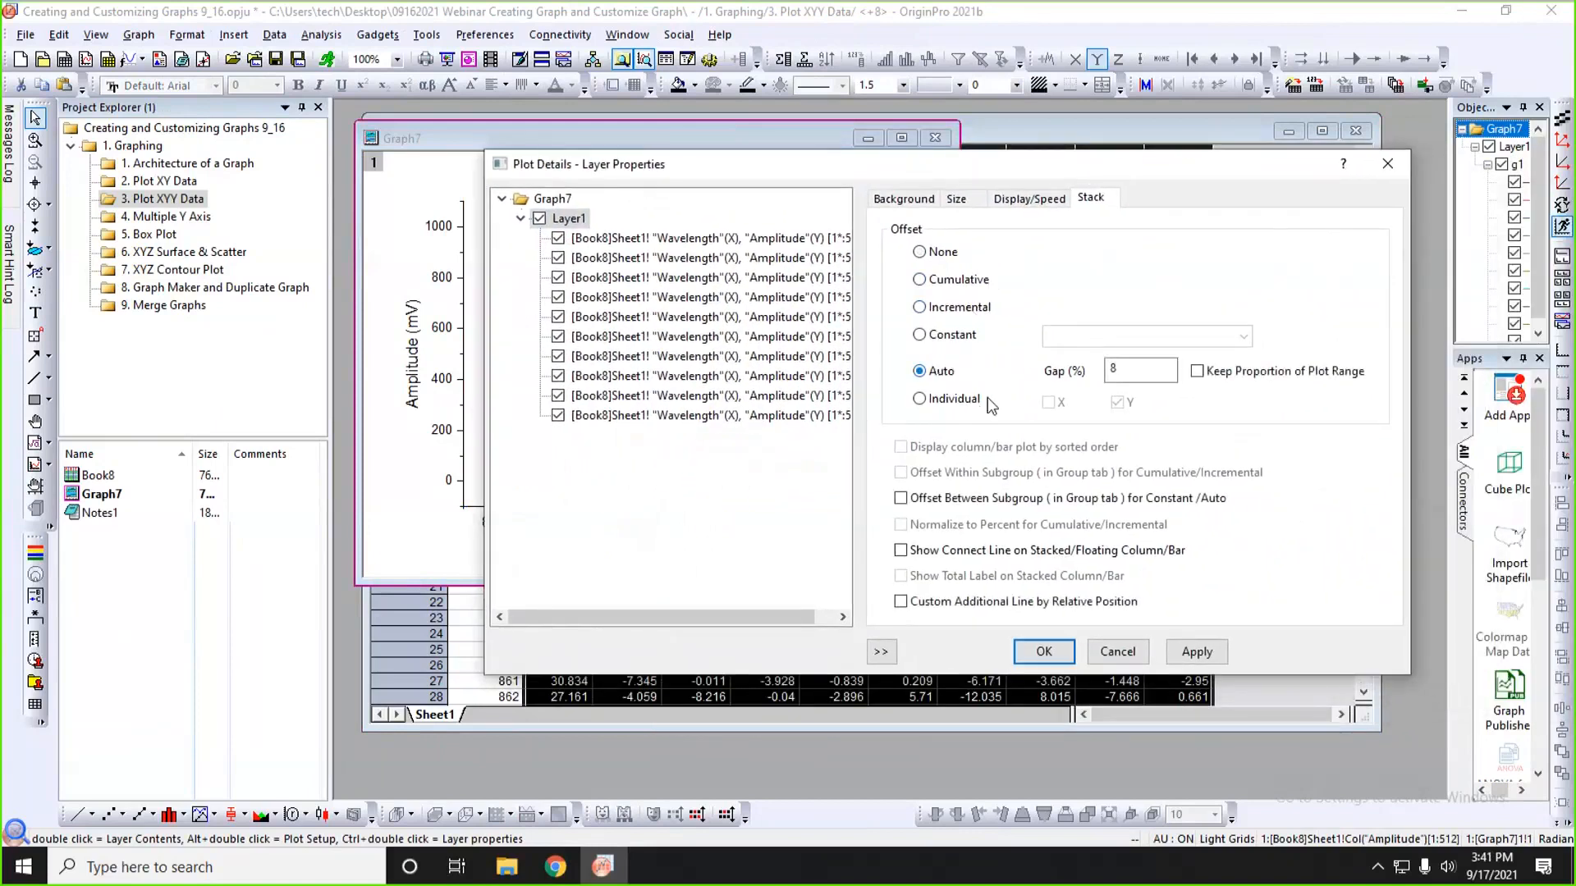
pyautogui.click(1041, 648)
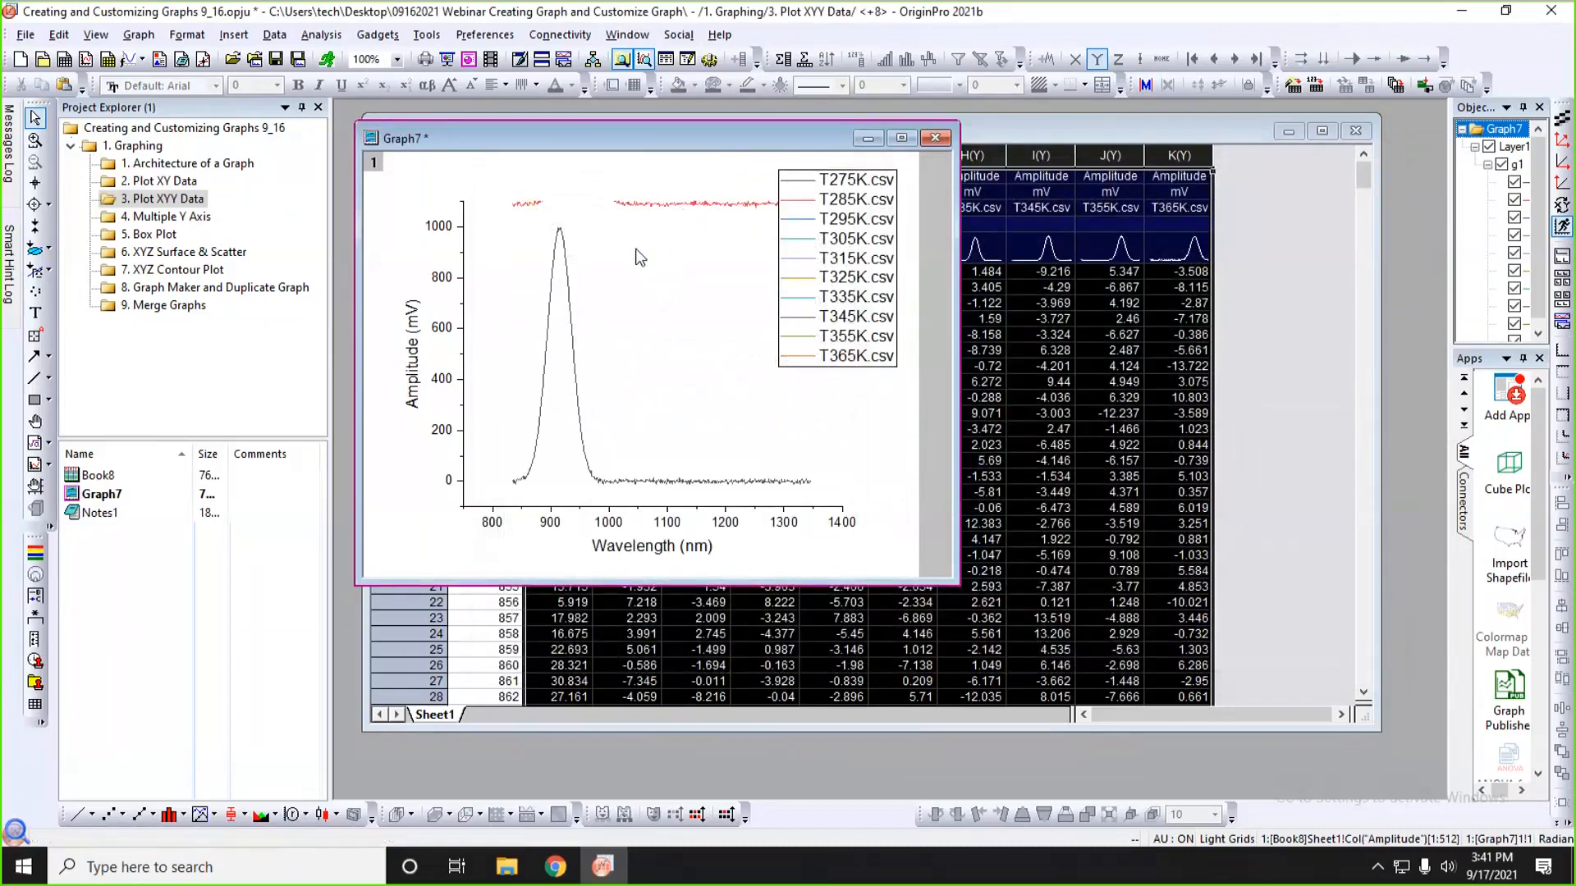
# - Rescale the line graph's axes so all the stacked curves fit inside the plot frame
pyautogui.click(492, 268)
pyautogui.click(876, 385)
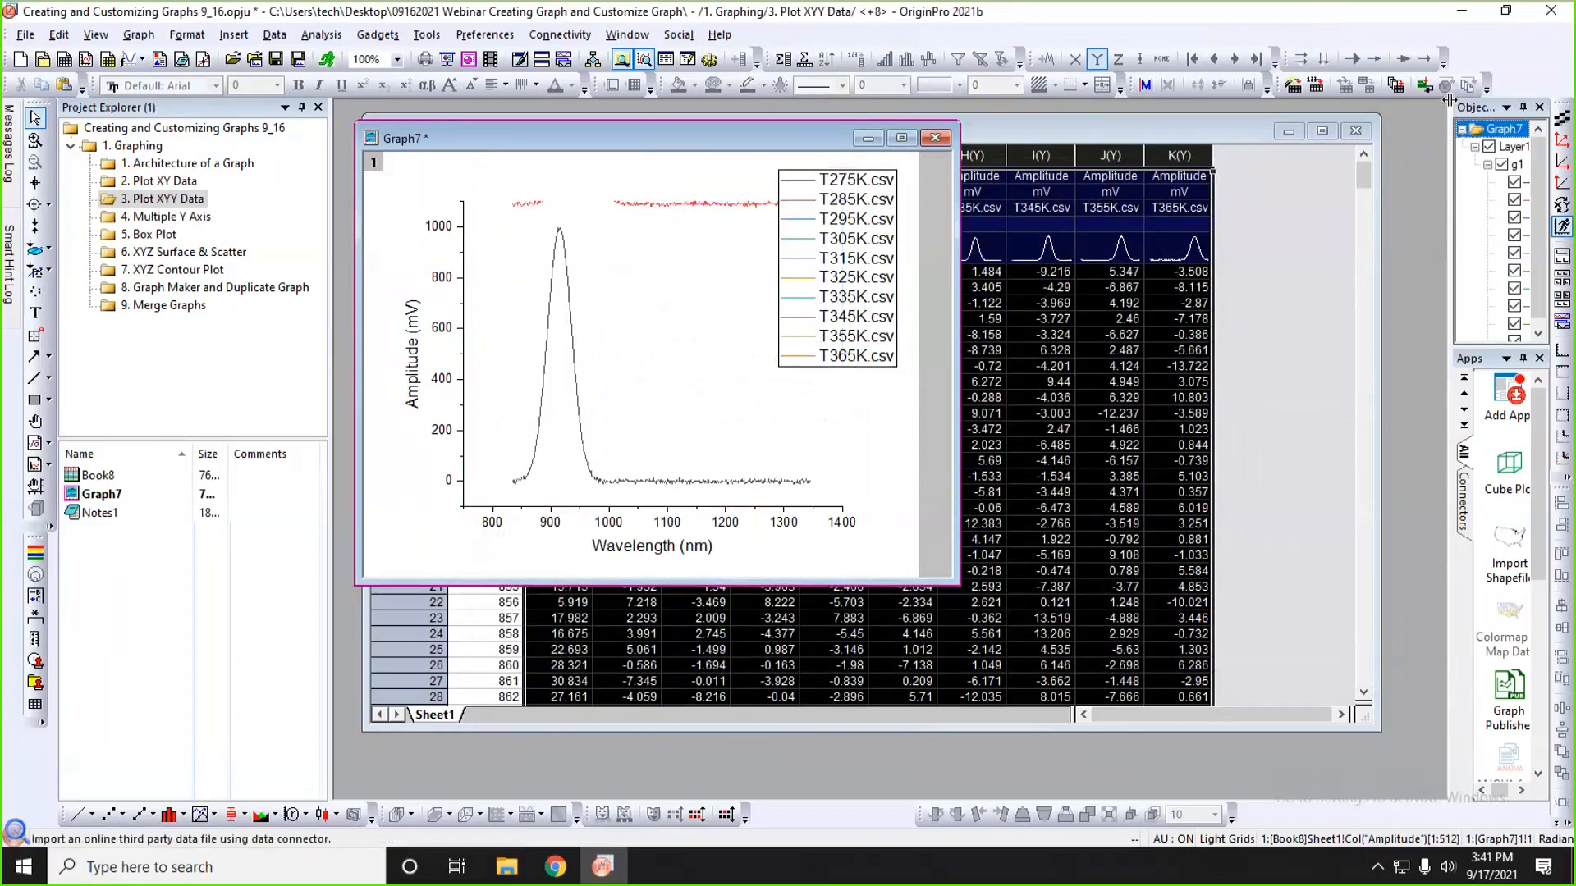
pyautogui.click(1562, 184)
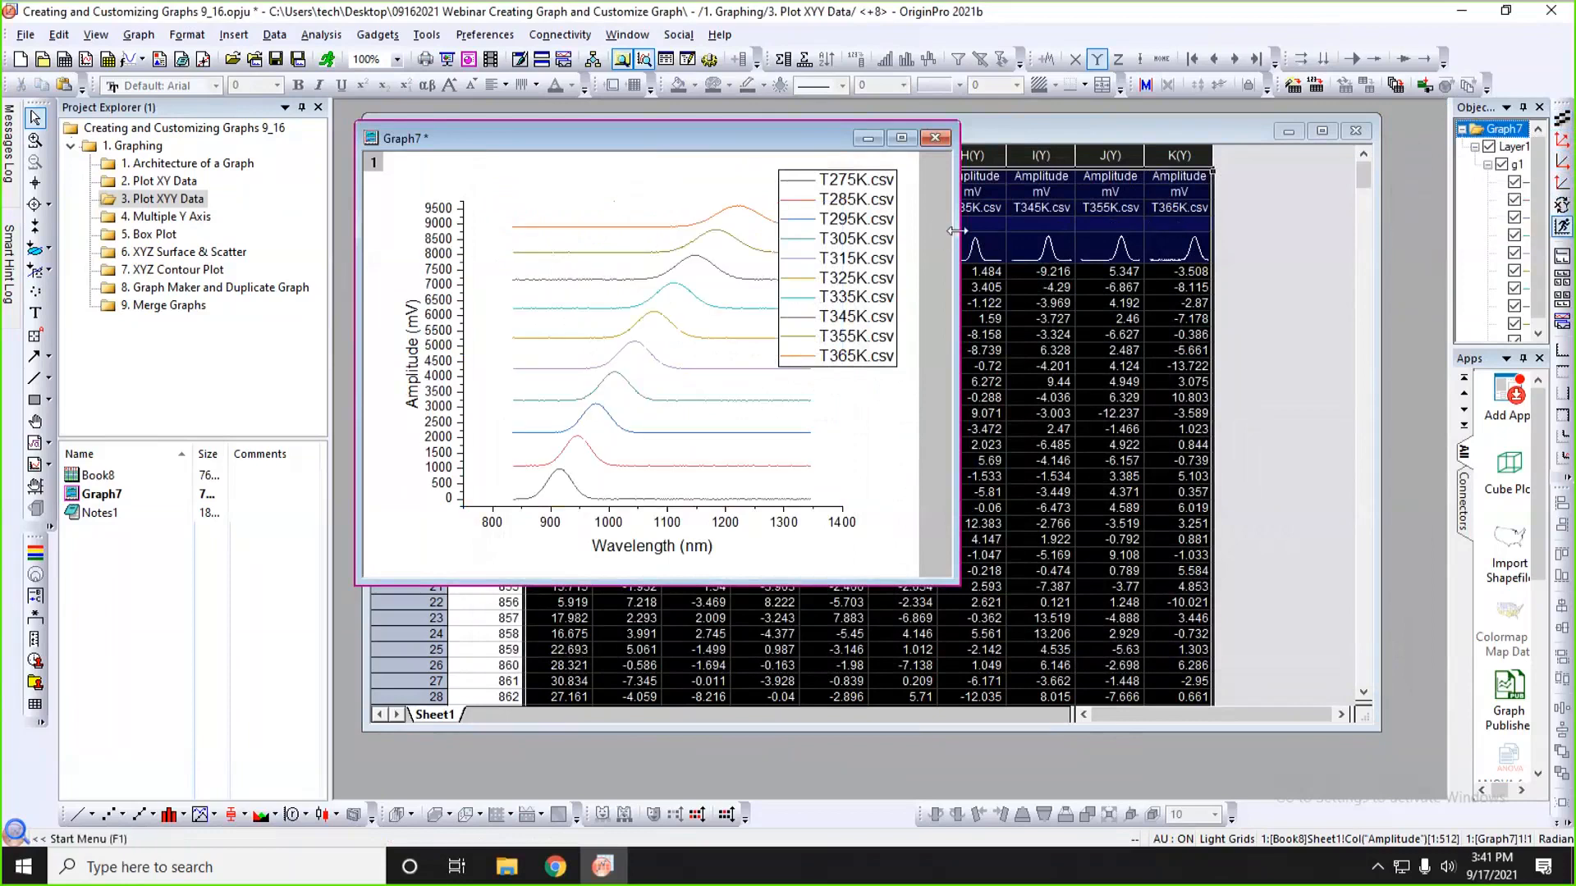
# - Widen the graph window and move the legend off the page, beside the stacked curves
pyautogui.moveTo(956, 231); pyautogui.dragTo(1098, 231)
pyautogui.moveTo(879, 218); pyautogui.dragTo(1049, 215)
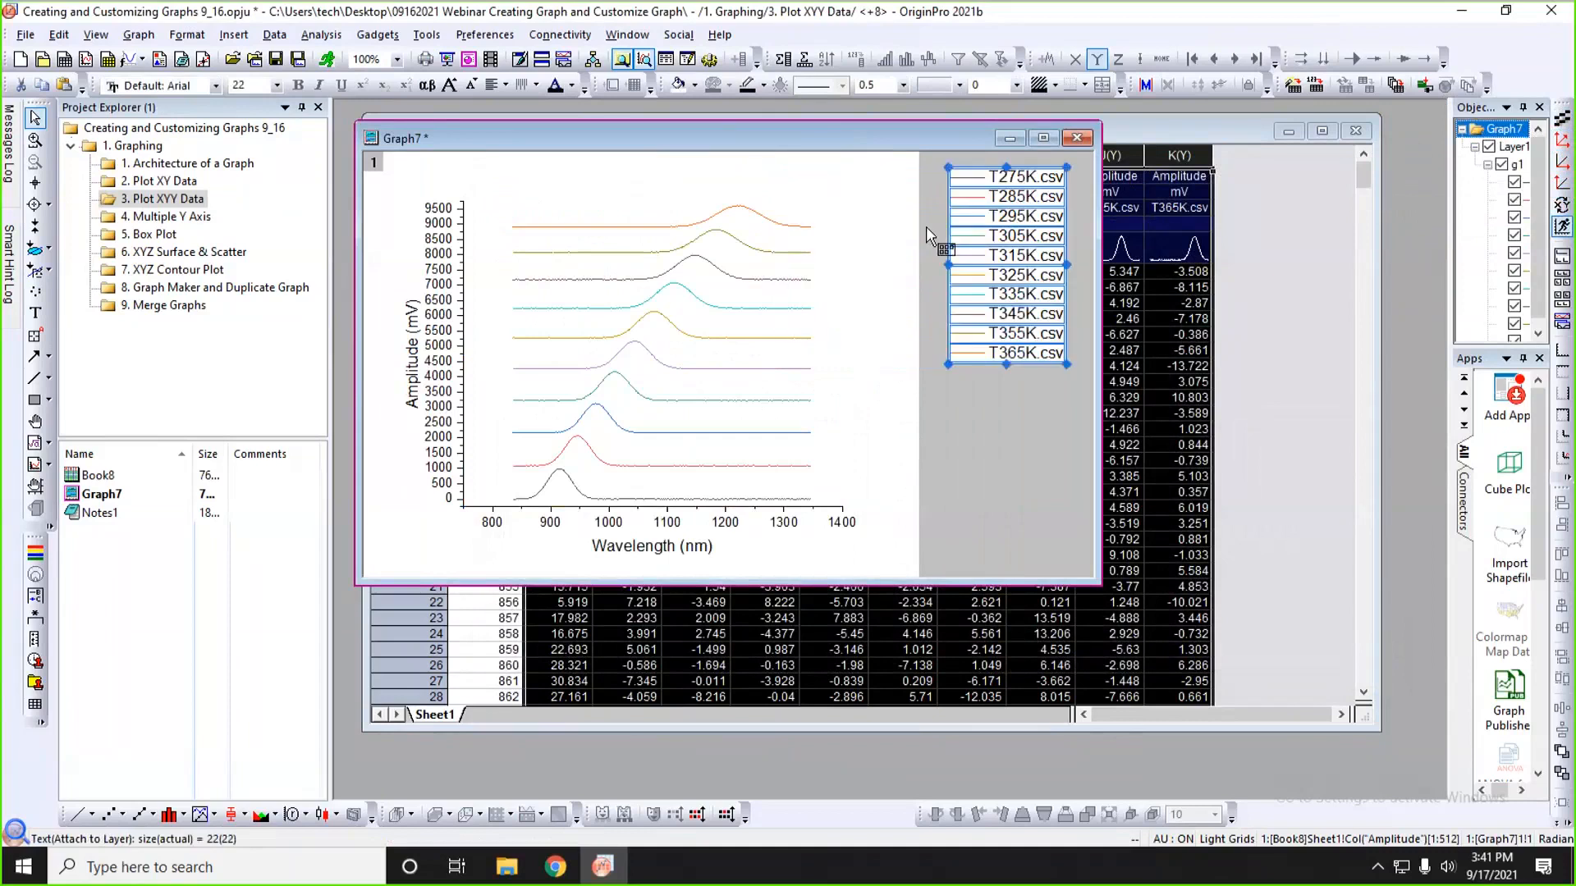
pyautogui.click(905, 233)
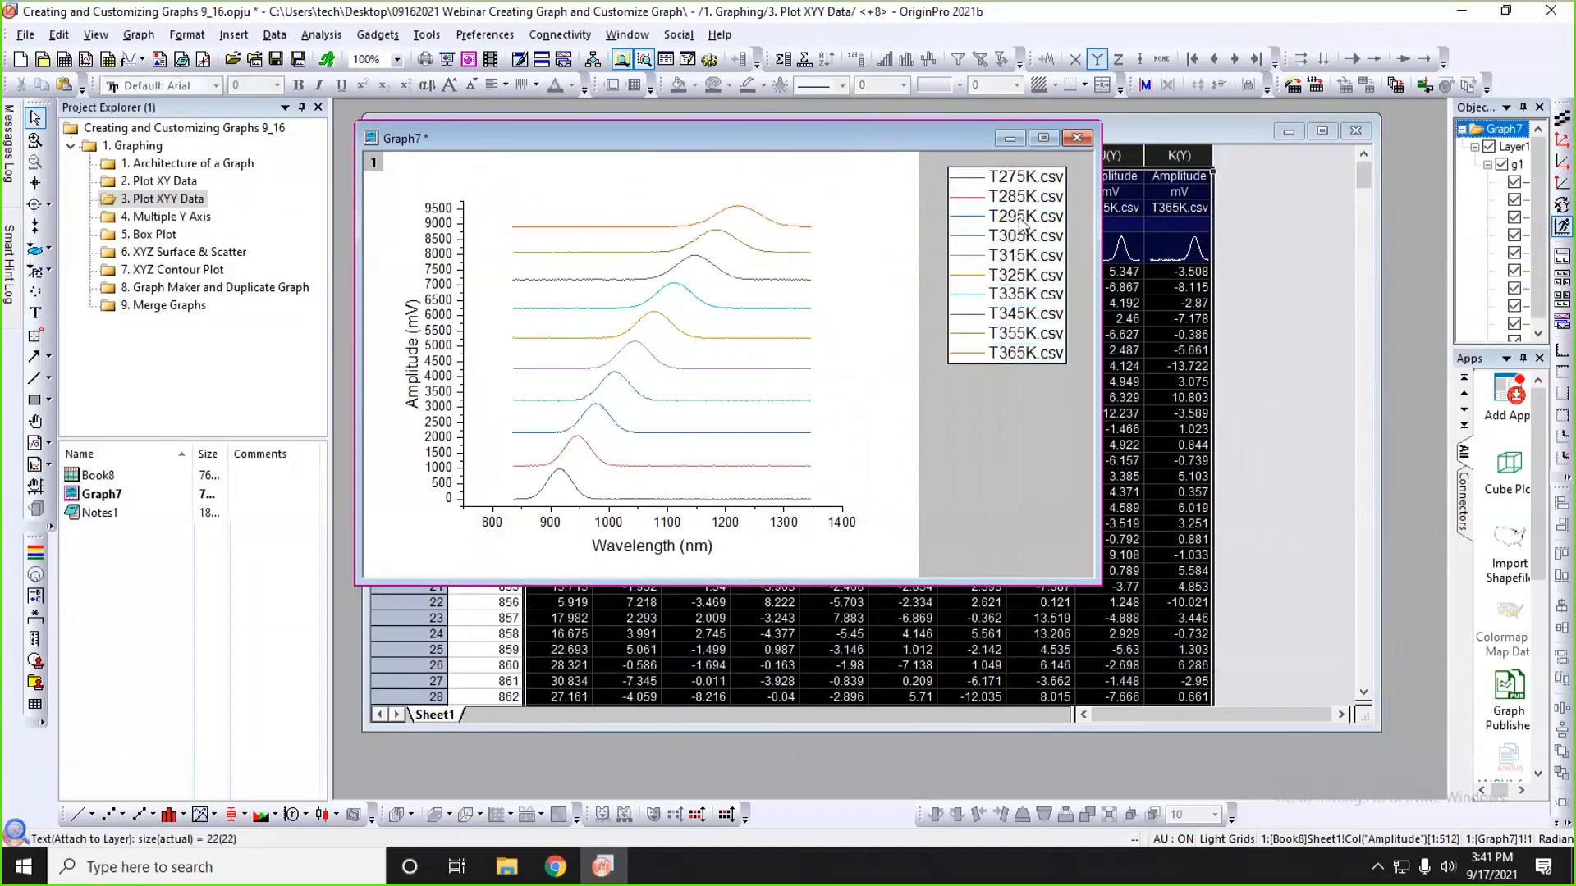
# - Attach the legend entries as labels to the curves with Auto color and font size 16, and delete the original legend
pyautogui.moveTo(796, 263)
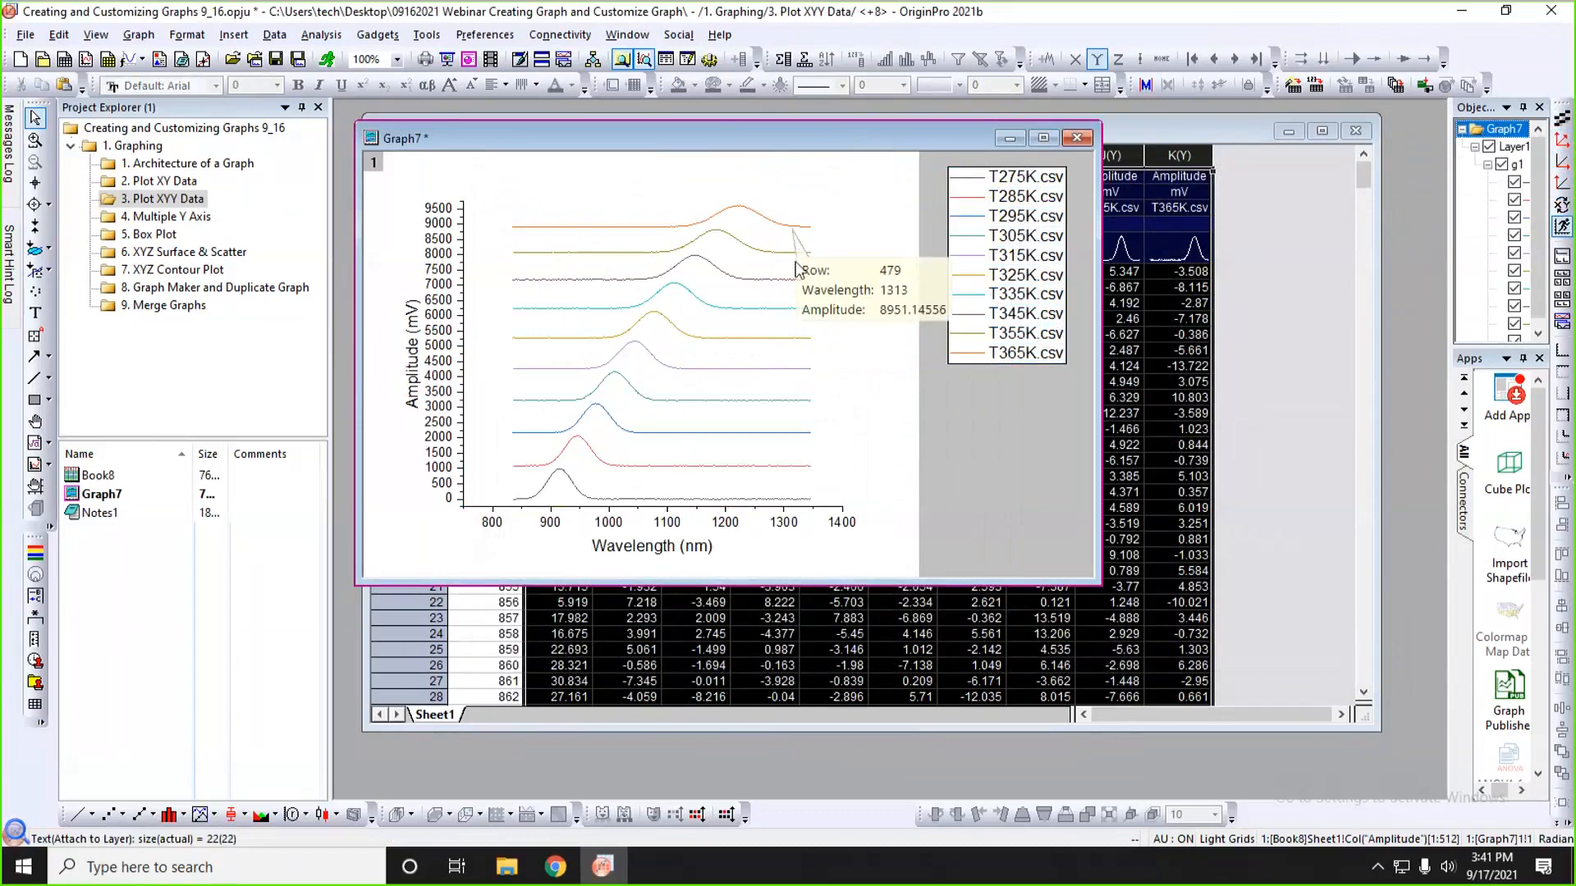
pyautogui.click(1041, 238)
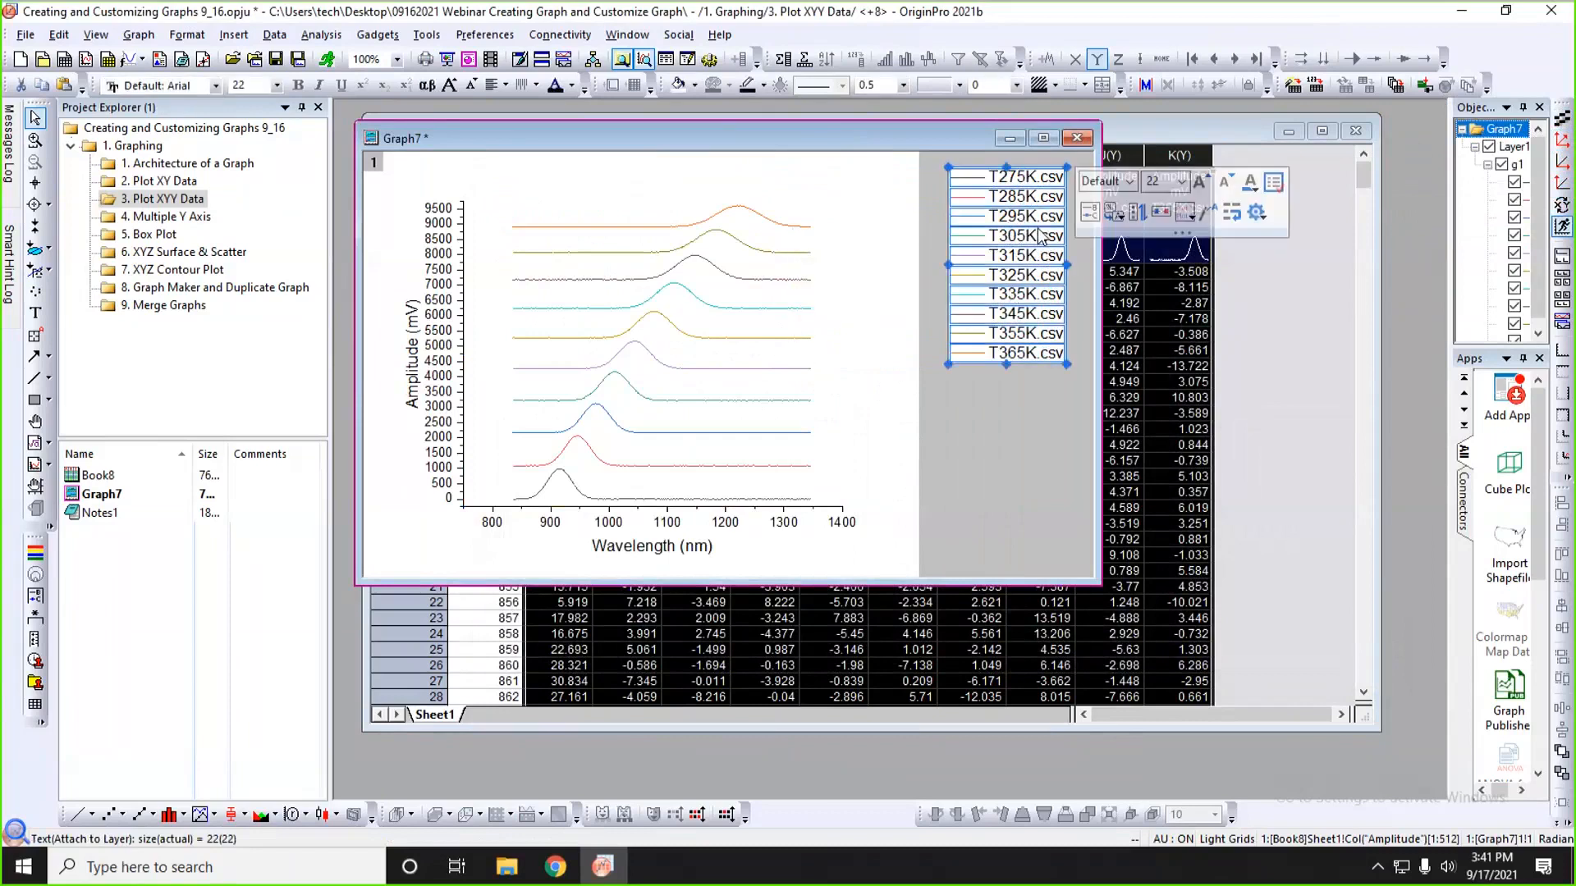
pyautogui.click(1204, 215)
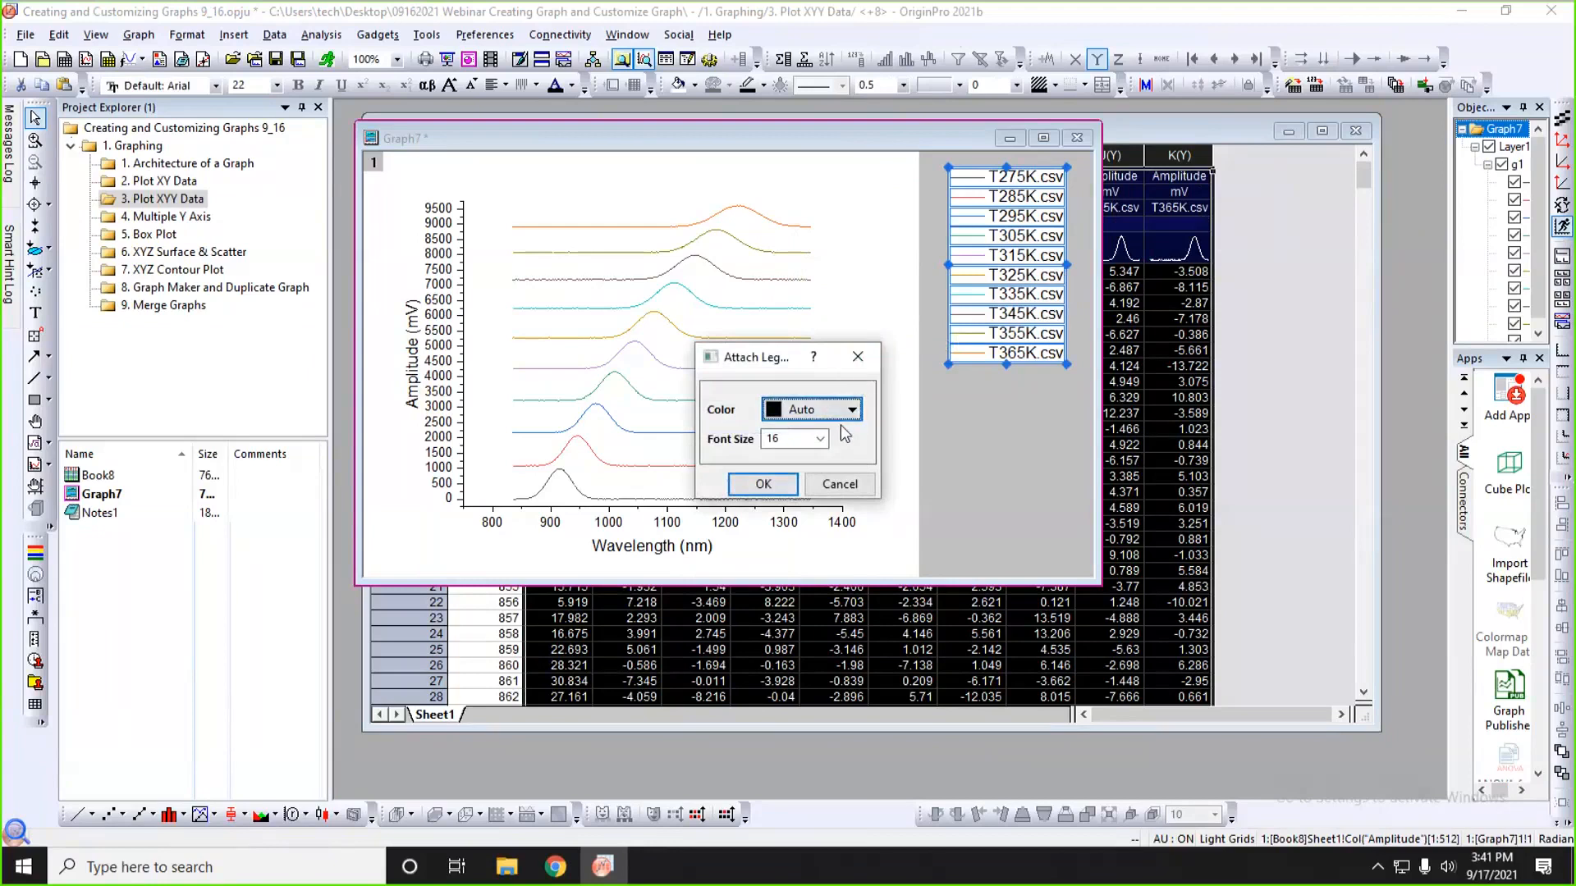
pyautogui.click(764, 484)
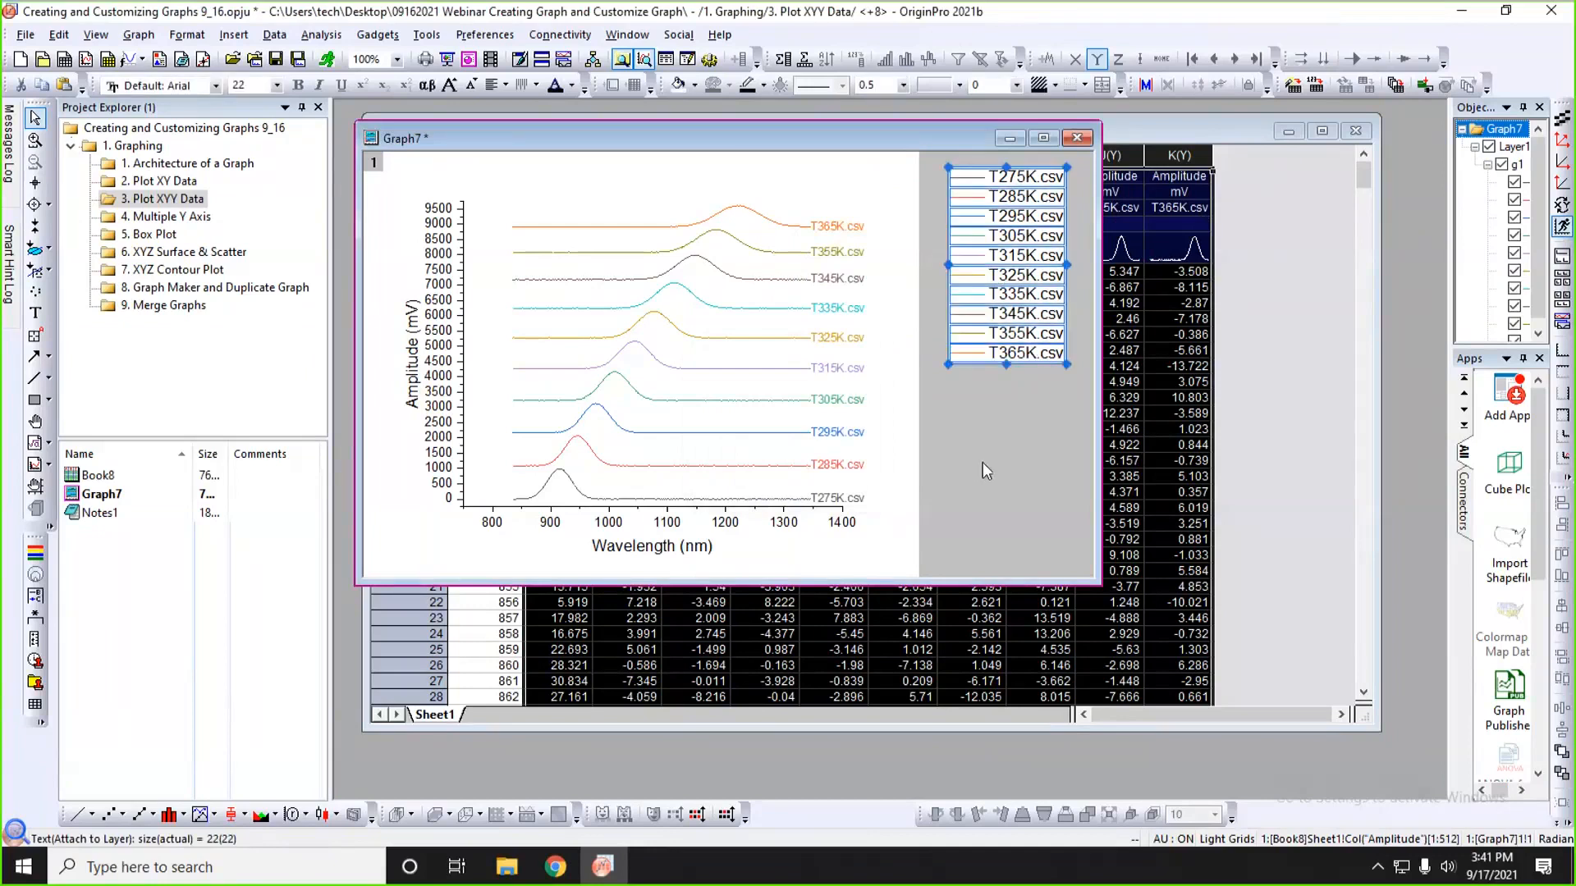
pyautogui.press('Delete')
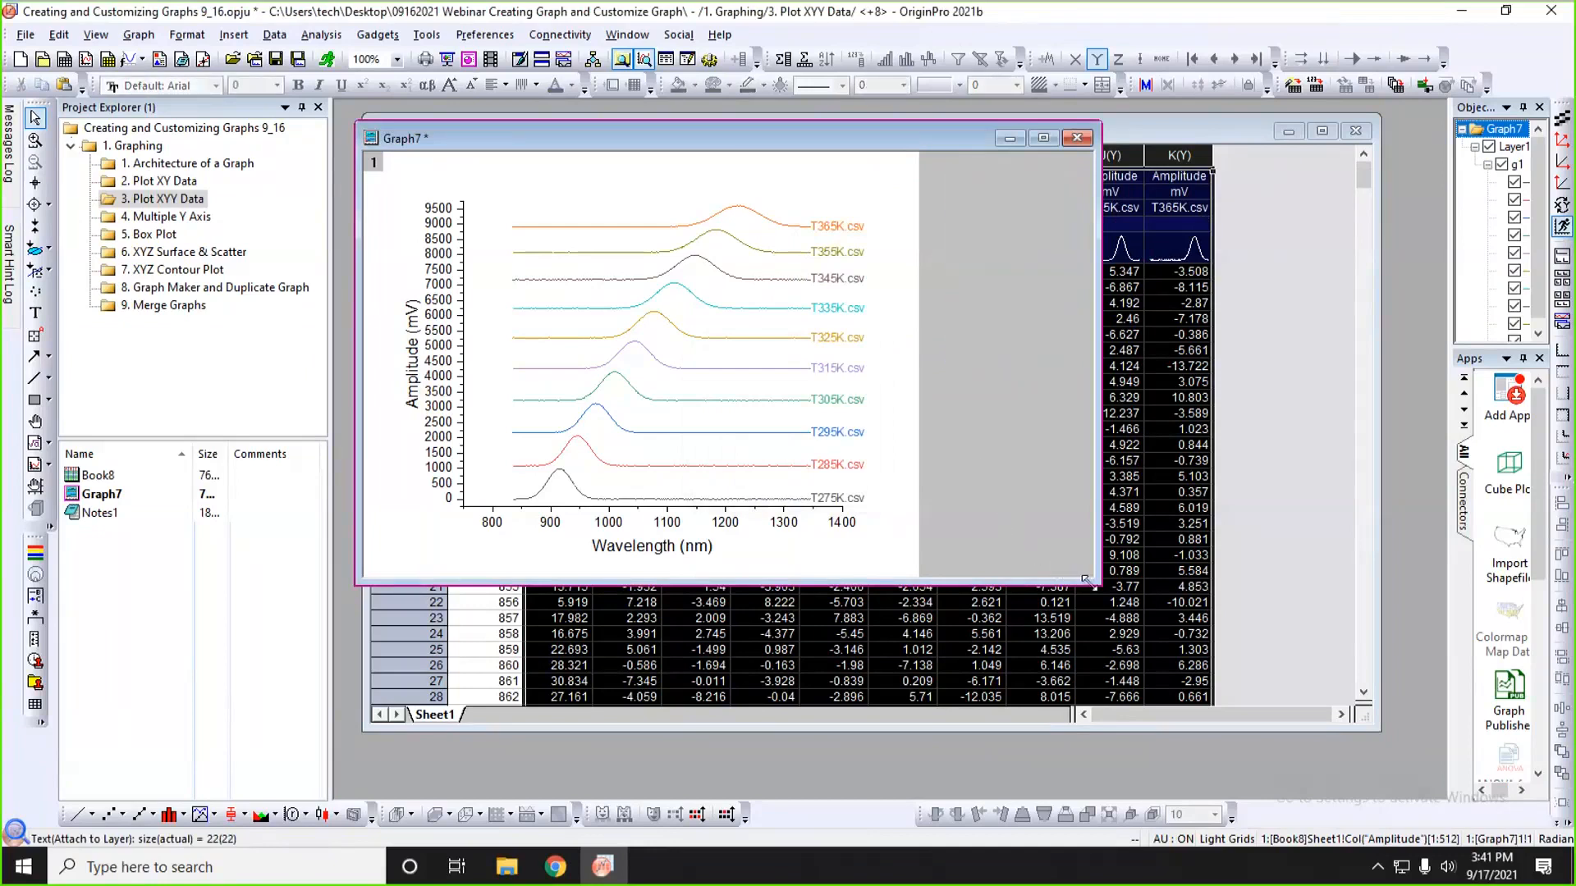
# - Shrink the stacked line graph's window and bring the Book8 workbook to the front
pyautogui.moveTo(1092, 585); pyautogui.dragTo(858, 462)
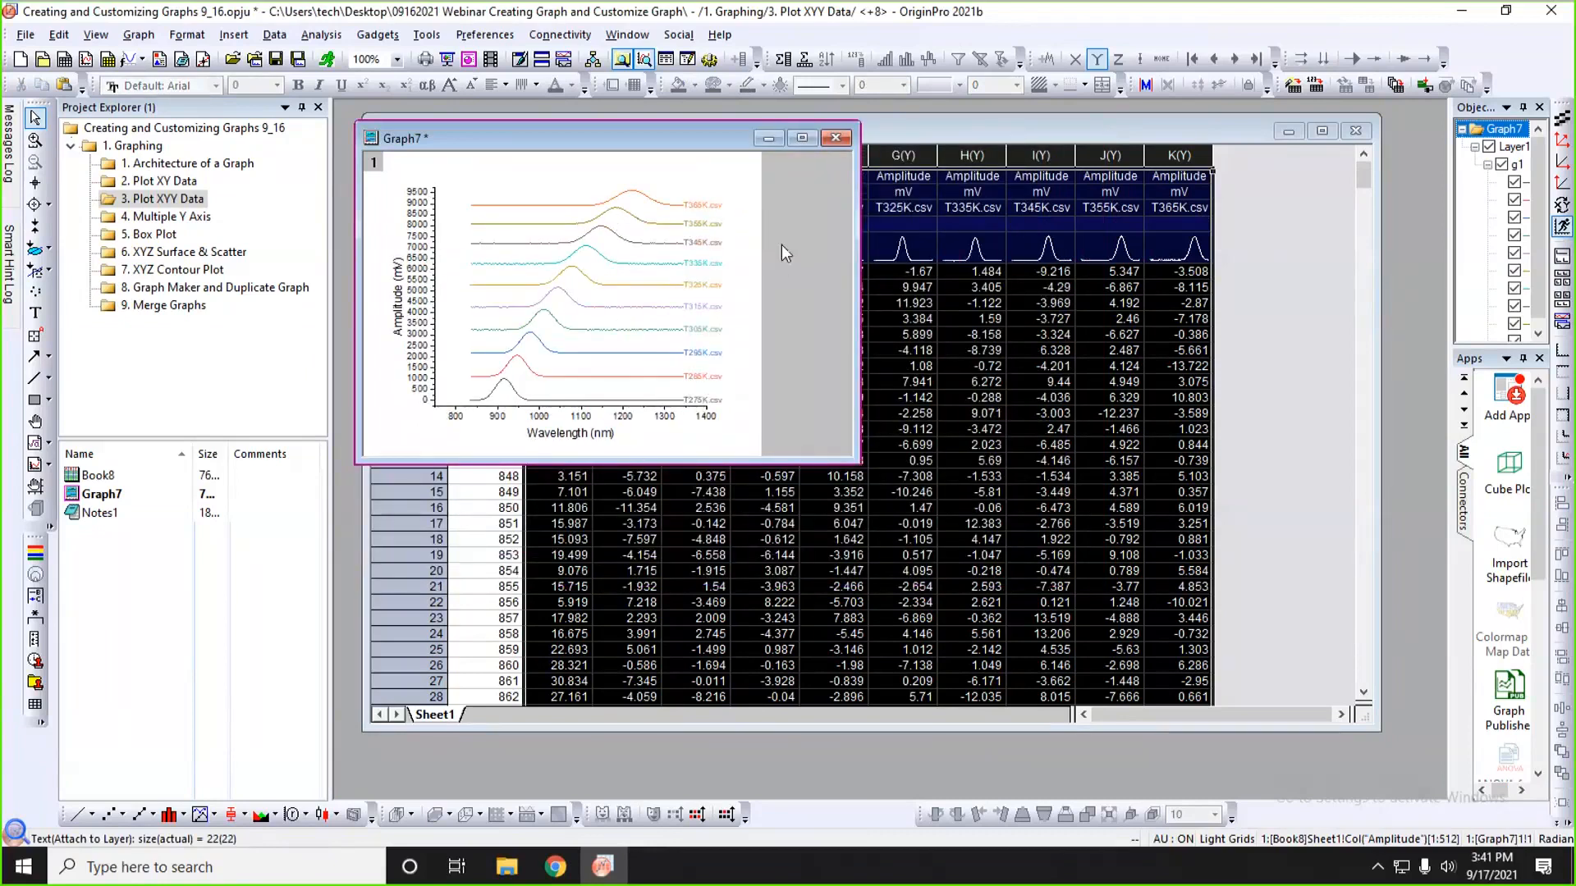
pyautogui.click(970, 129)
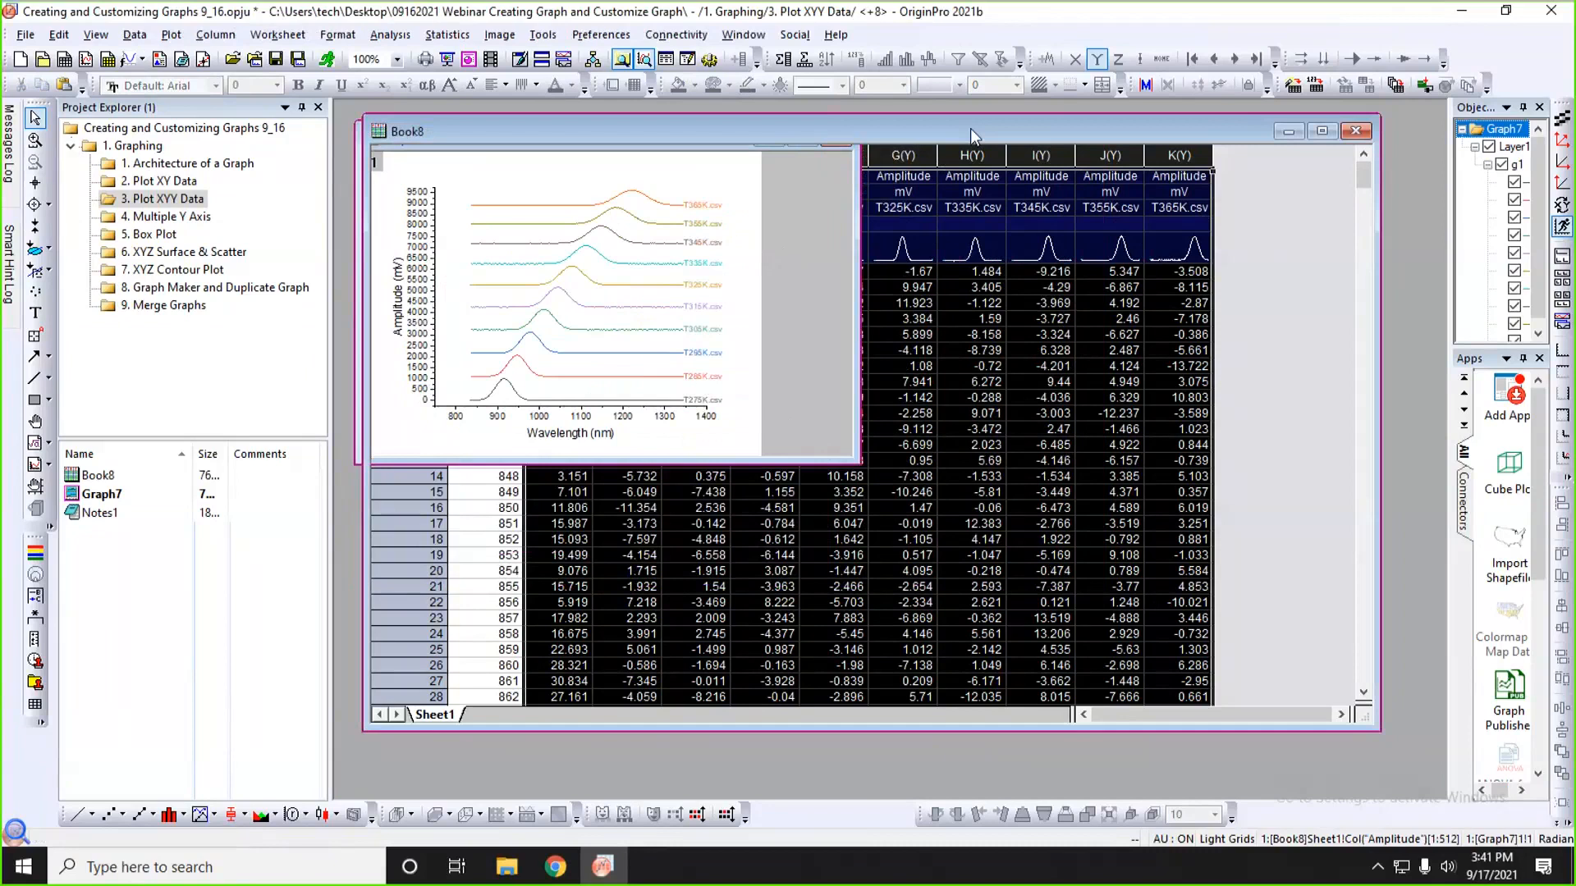
pyautogui.moveTo(970, 128); pyautogui.dragTo(963, 131)
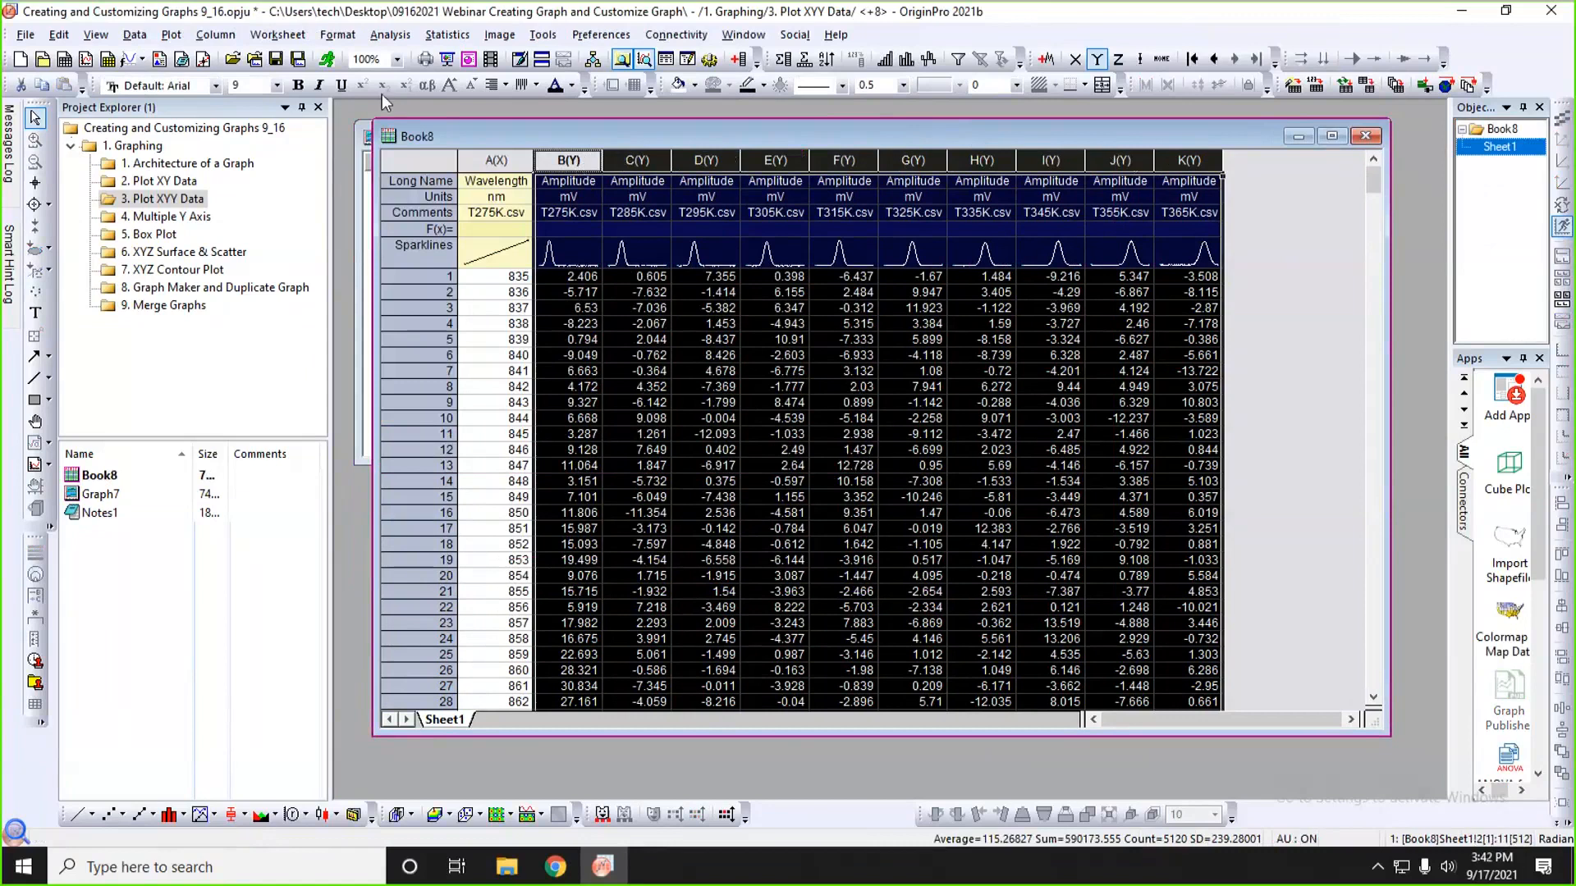
# - Plot Book8 columns B(Y) through K(Y) as a 3D waterfall colored by Z, and move and shrink the new graph window
pyautogui.click(176, 34)
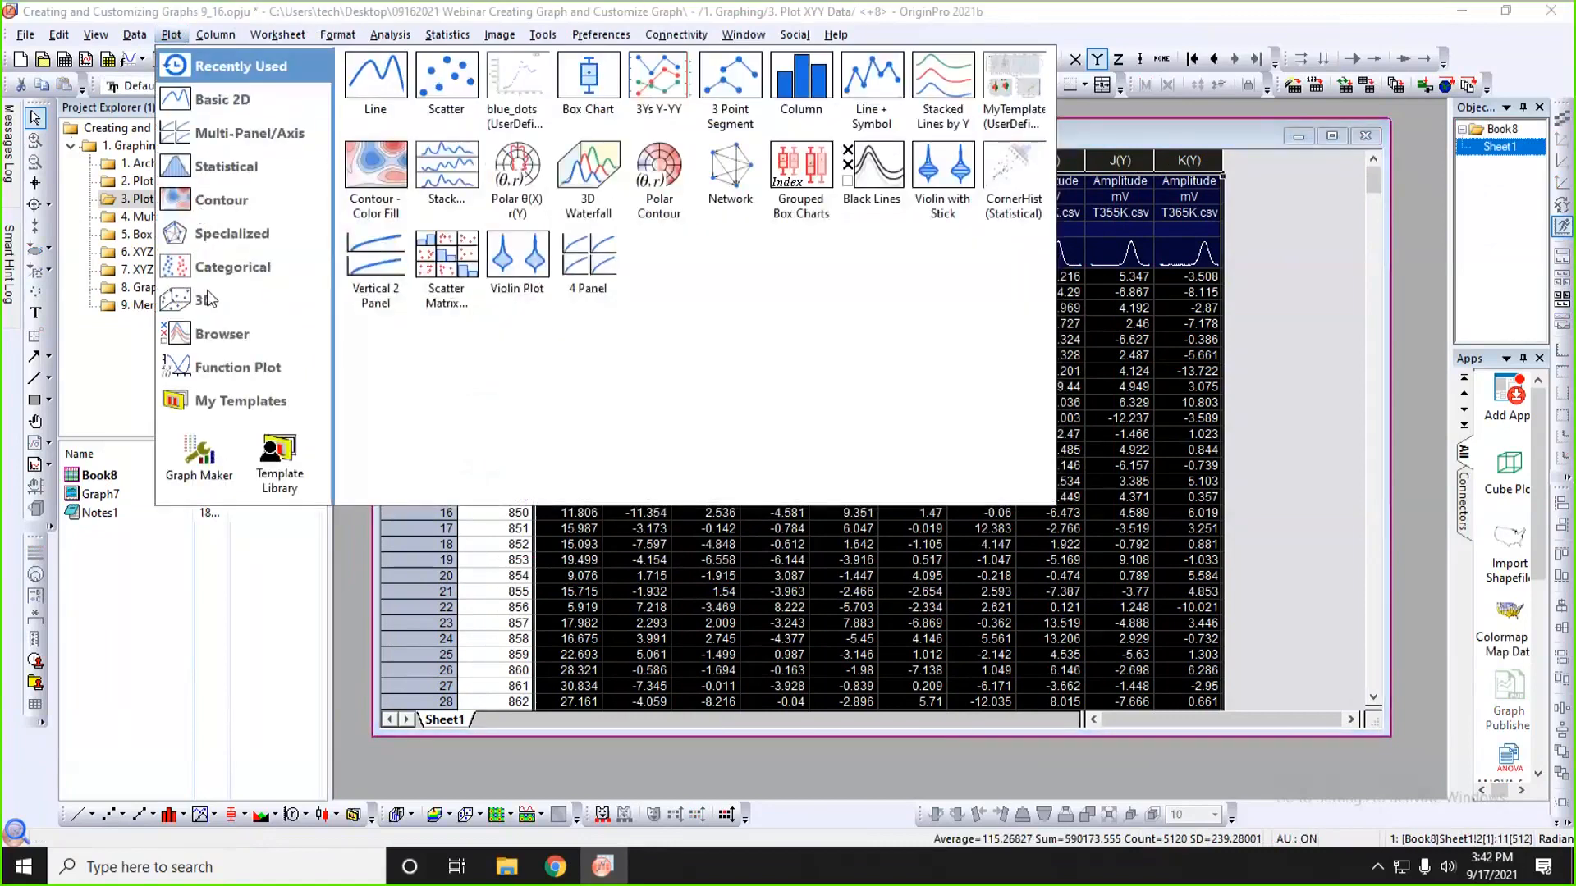
pyautogui.moveTo(208, 299)
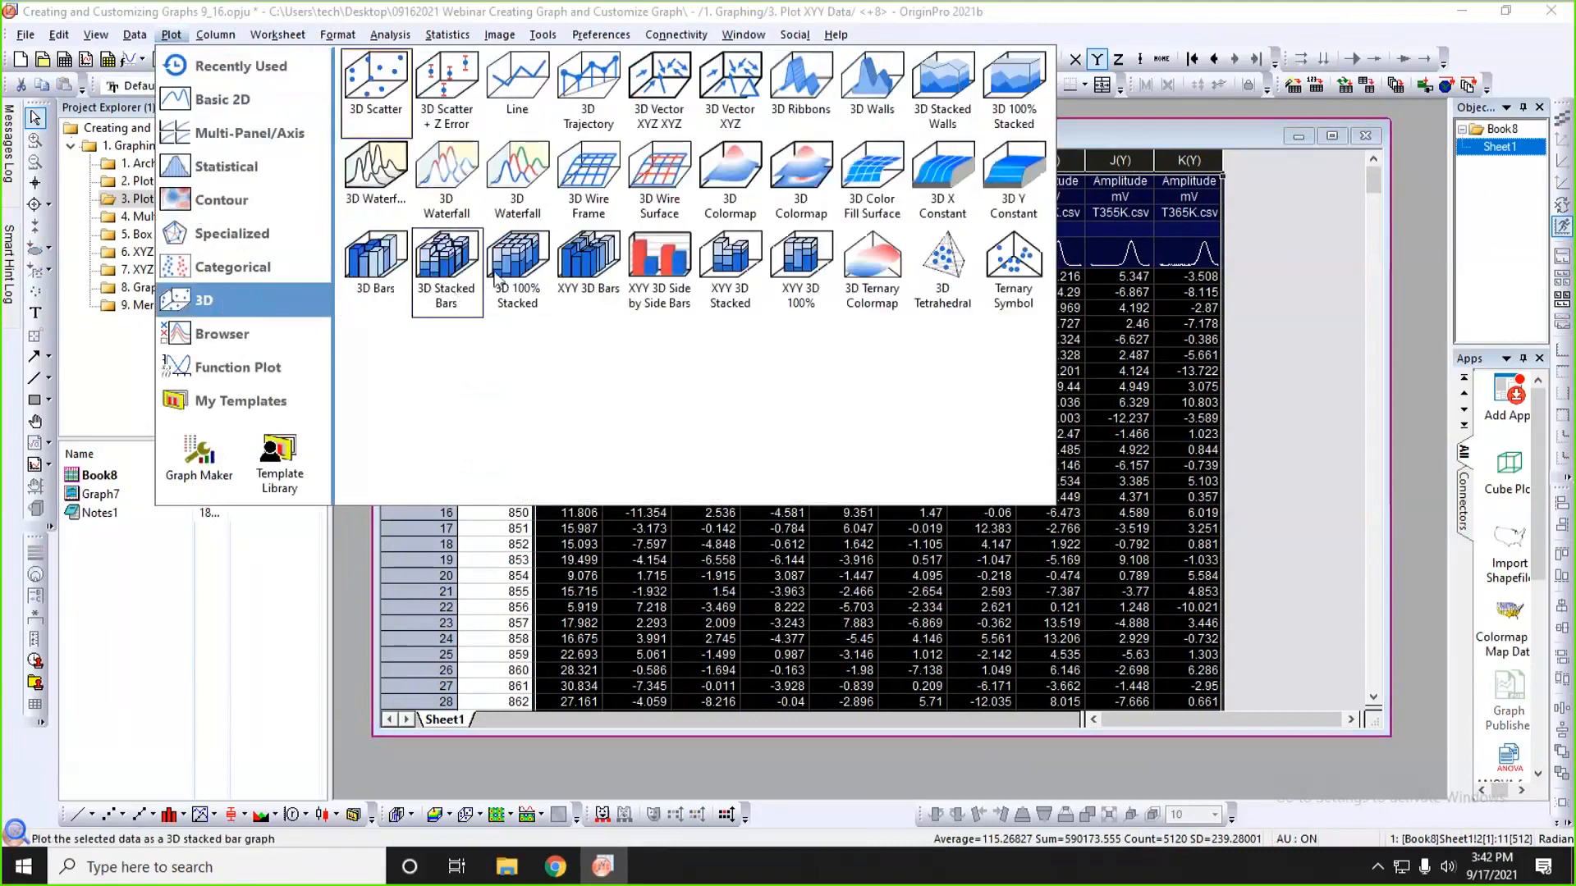
pyautogui.click(526, 174)
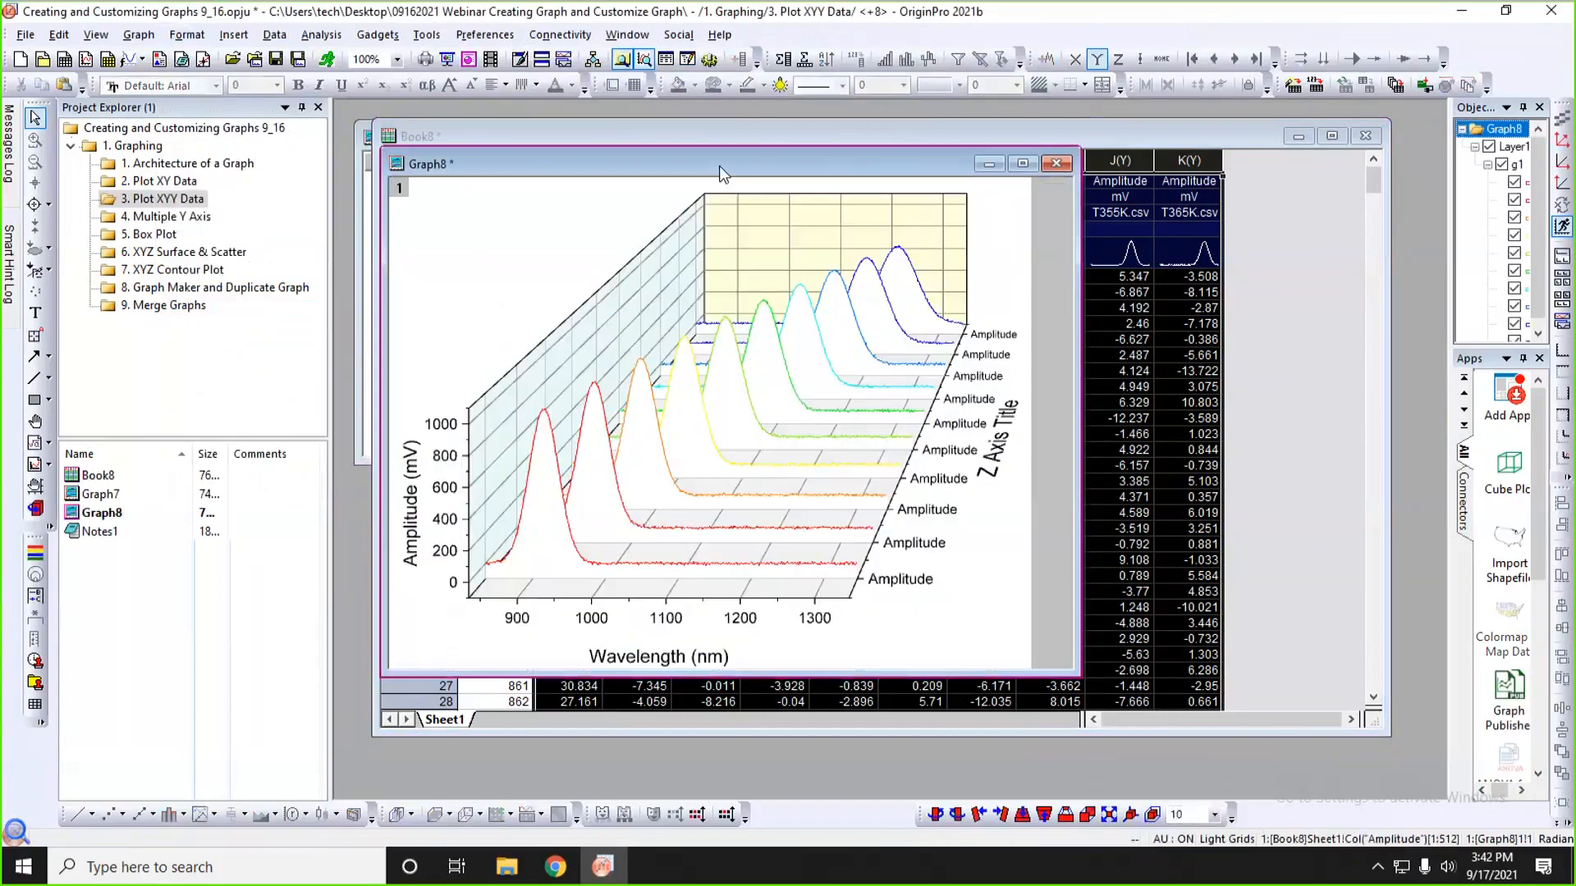
pyautogui.moveTo(720, 173); pyautogui.dragTo(747, 195)
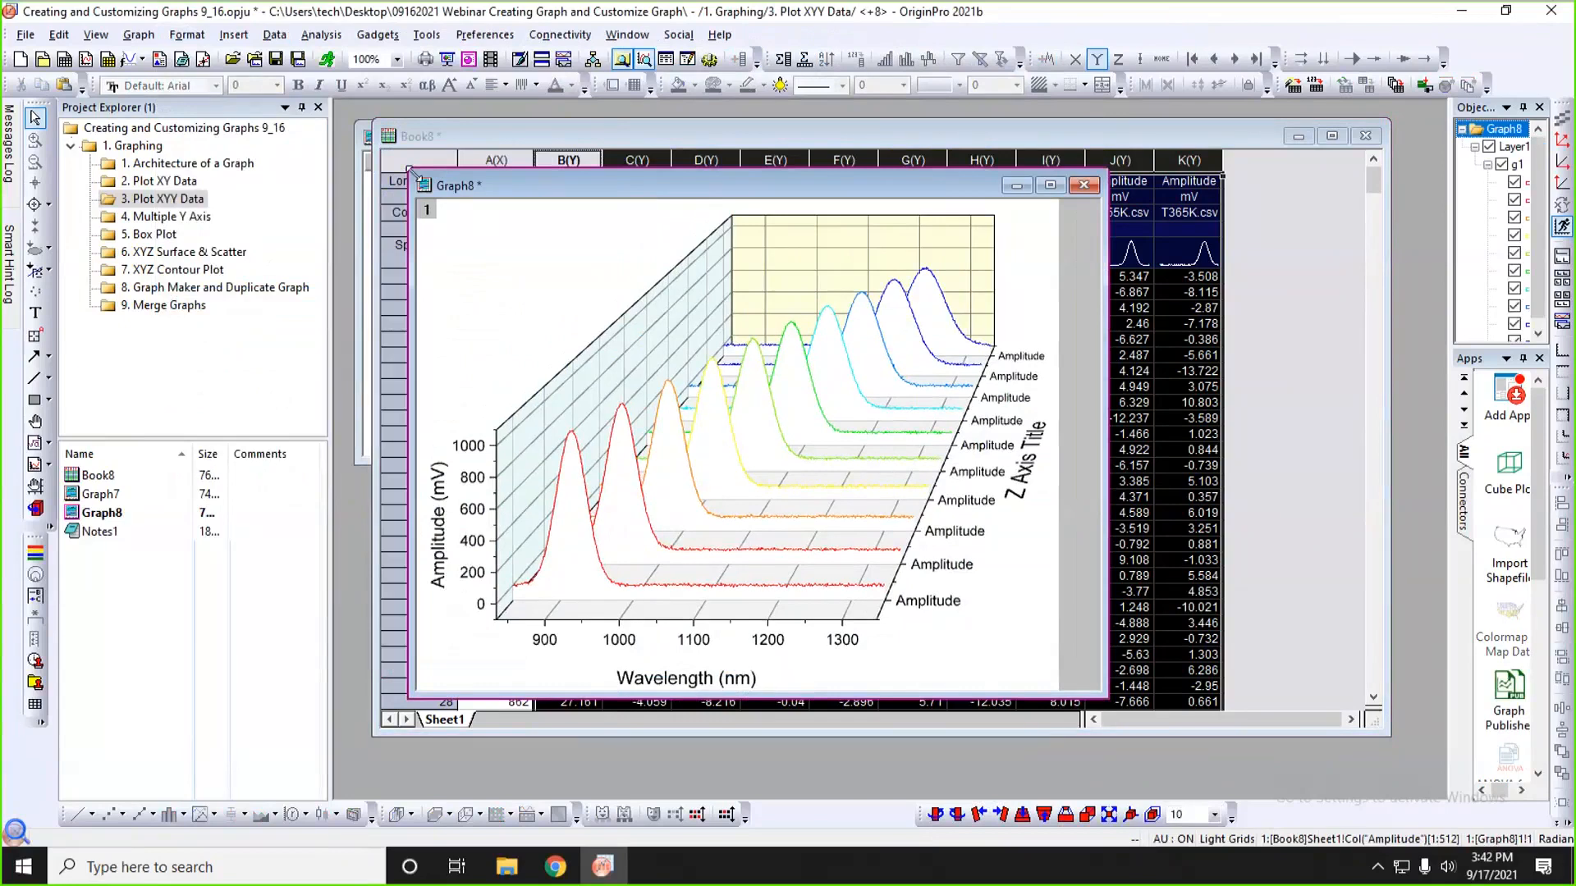
pyautogui.moveTo(410, 170); pyautogui.dragTo(452, 260)
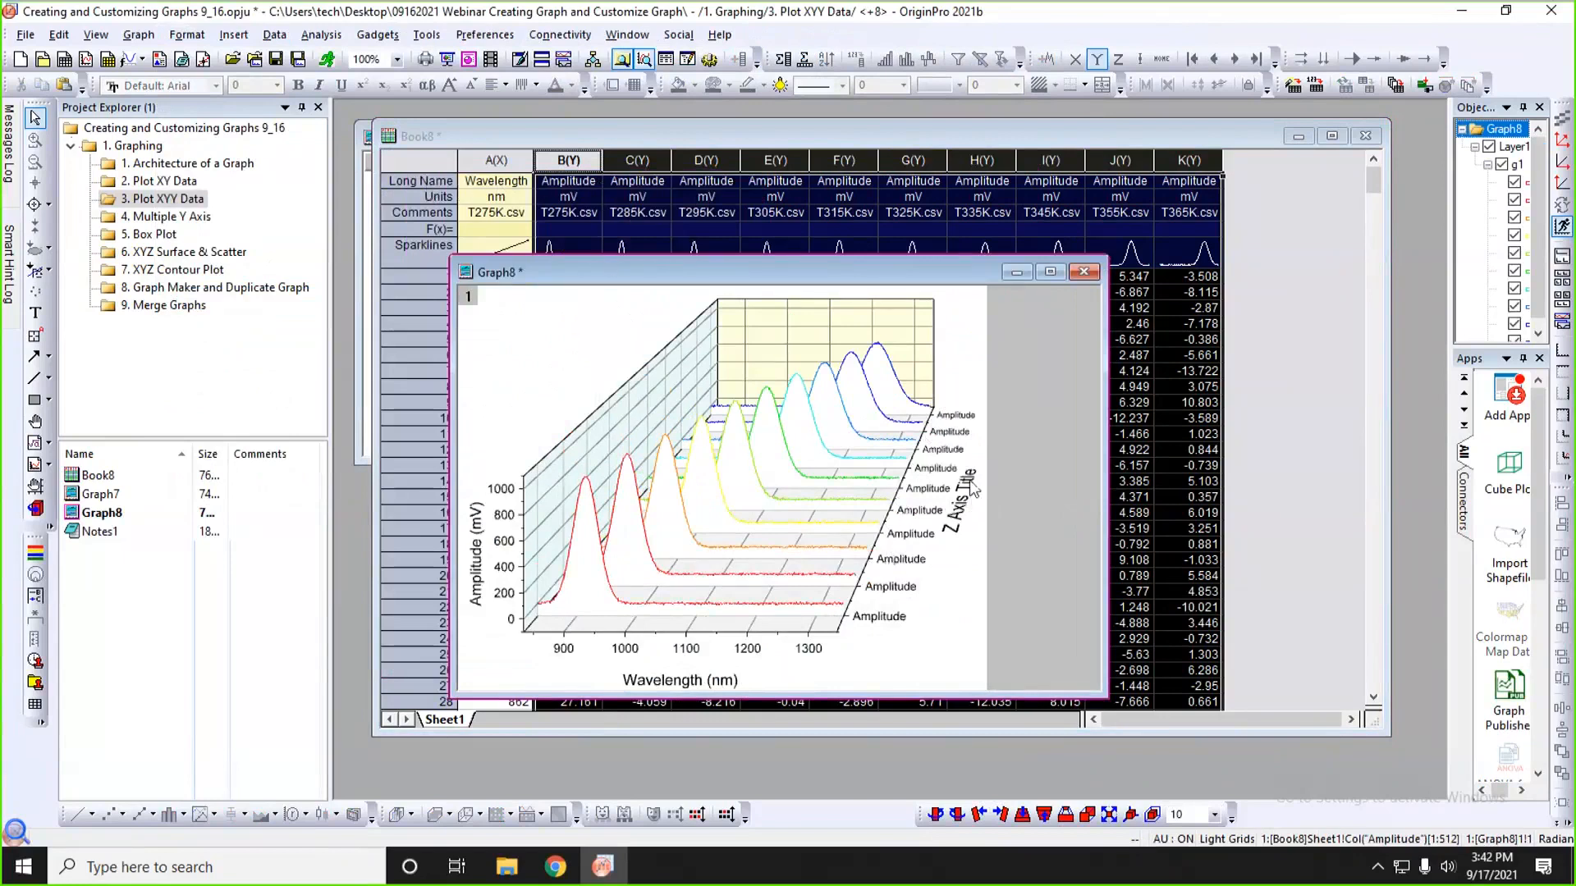
# - Set the waterfall graph's Z axis tick labels to display the column Comments
pyautogui.doubleClick(940, 439)
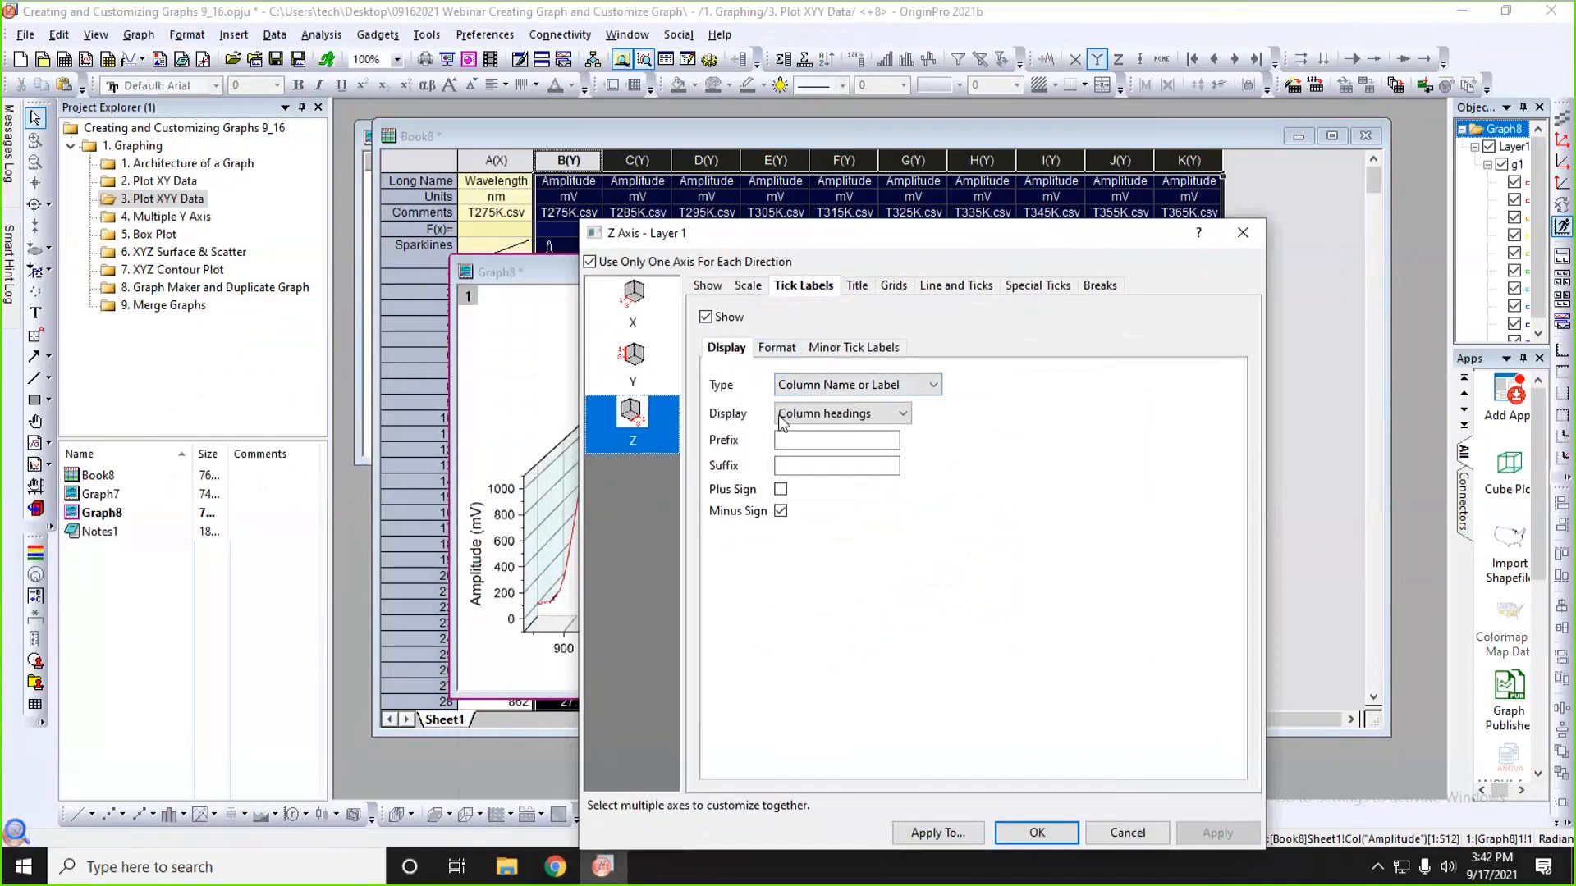
pyautogui.click(902, 417)
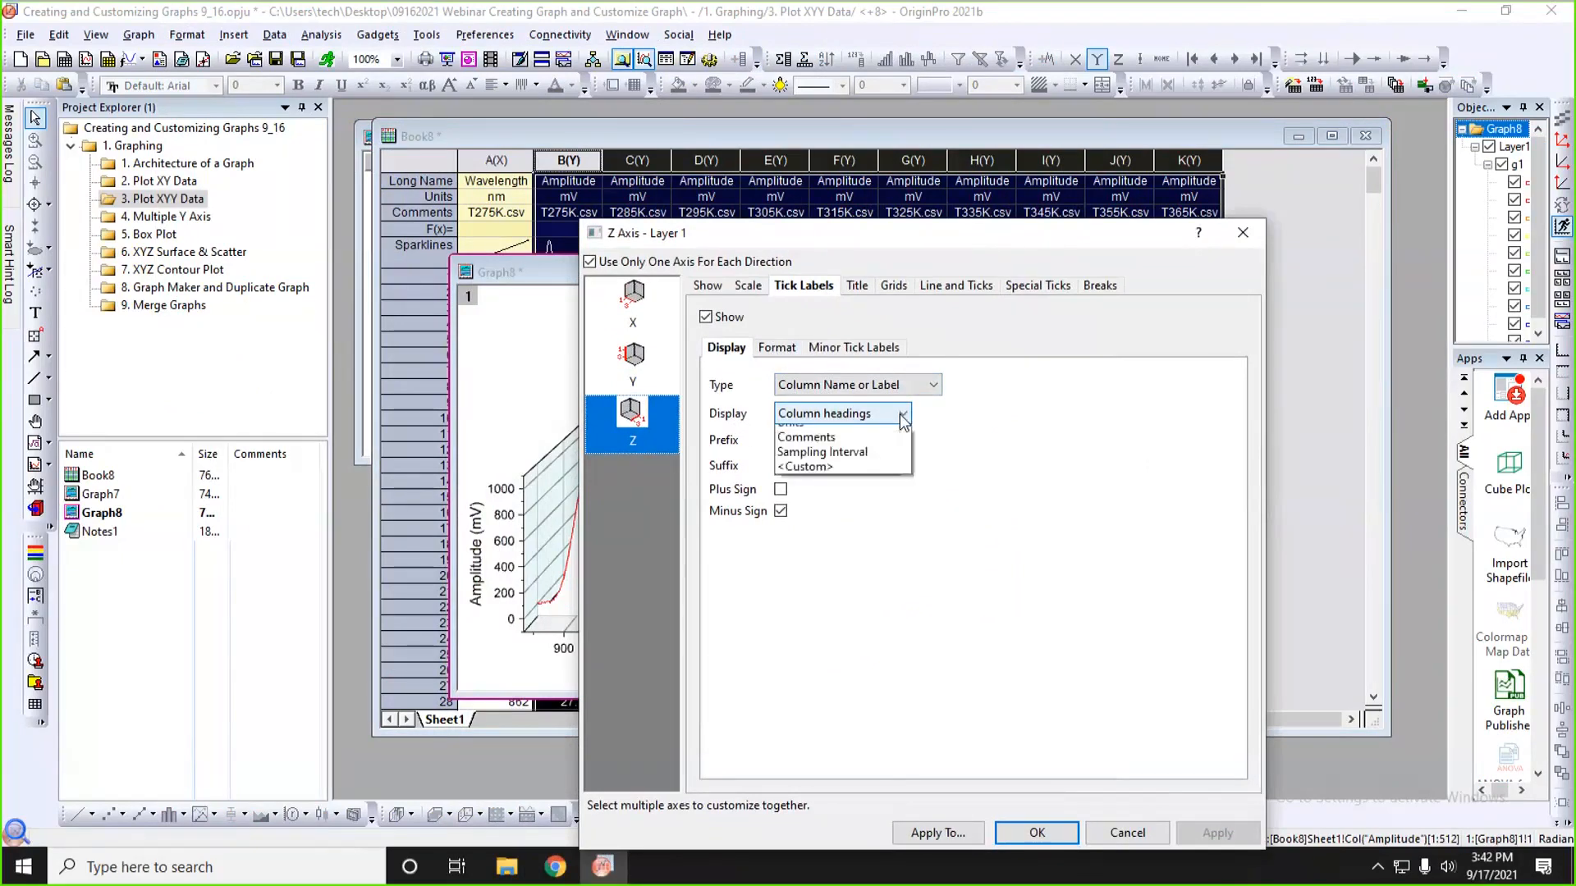
pyautogui.click(805, 462)
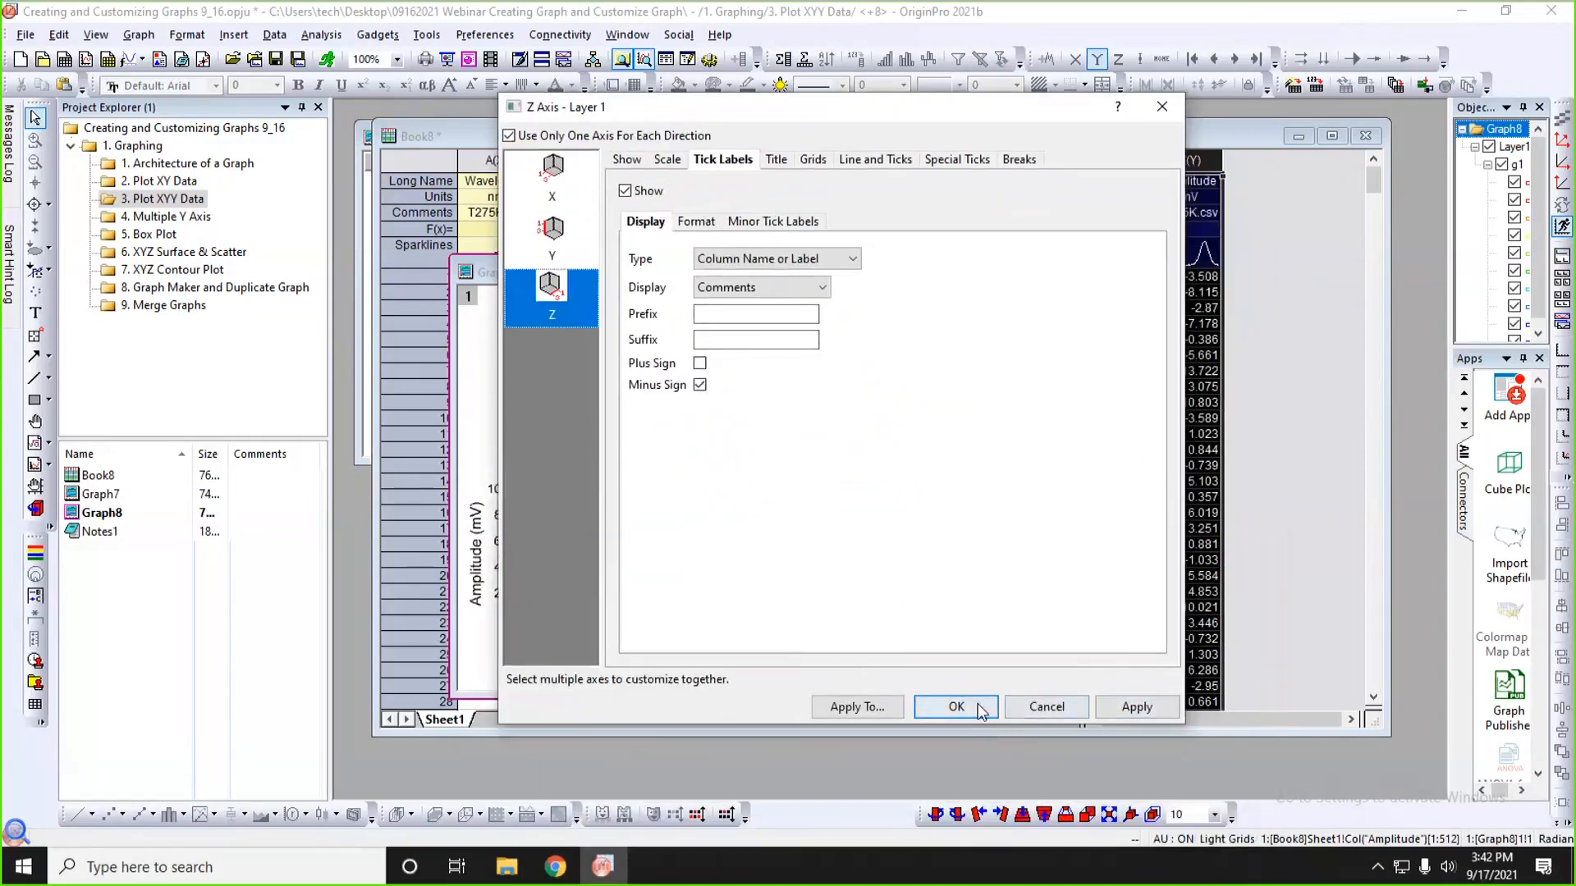
pyautogui.click(980, 708)
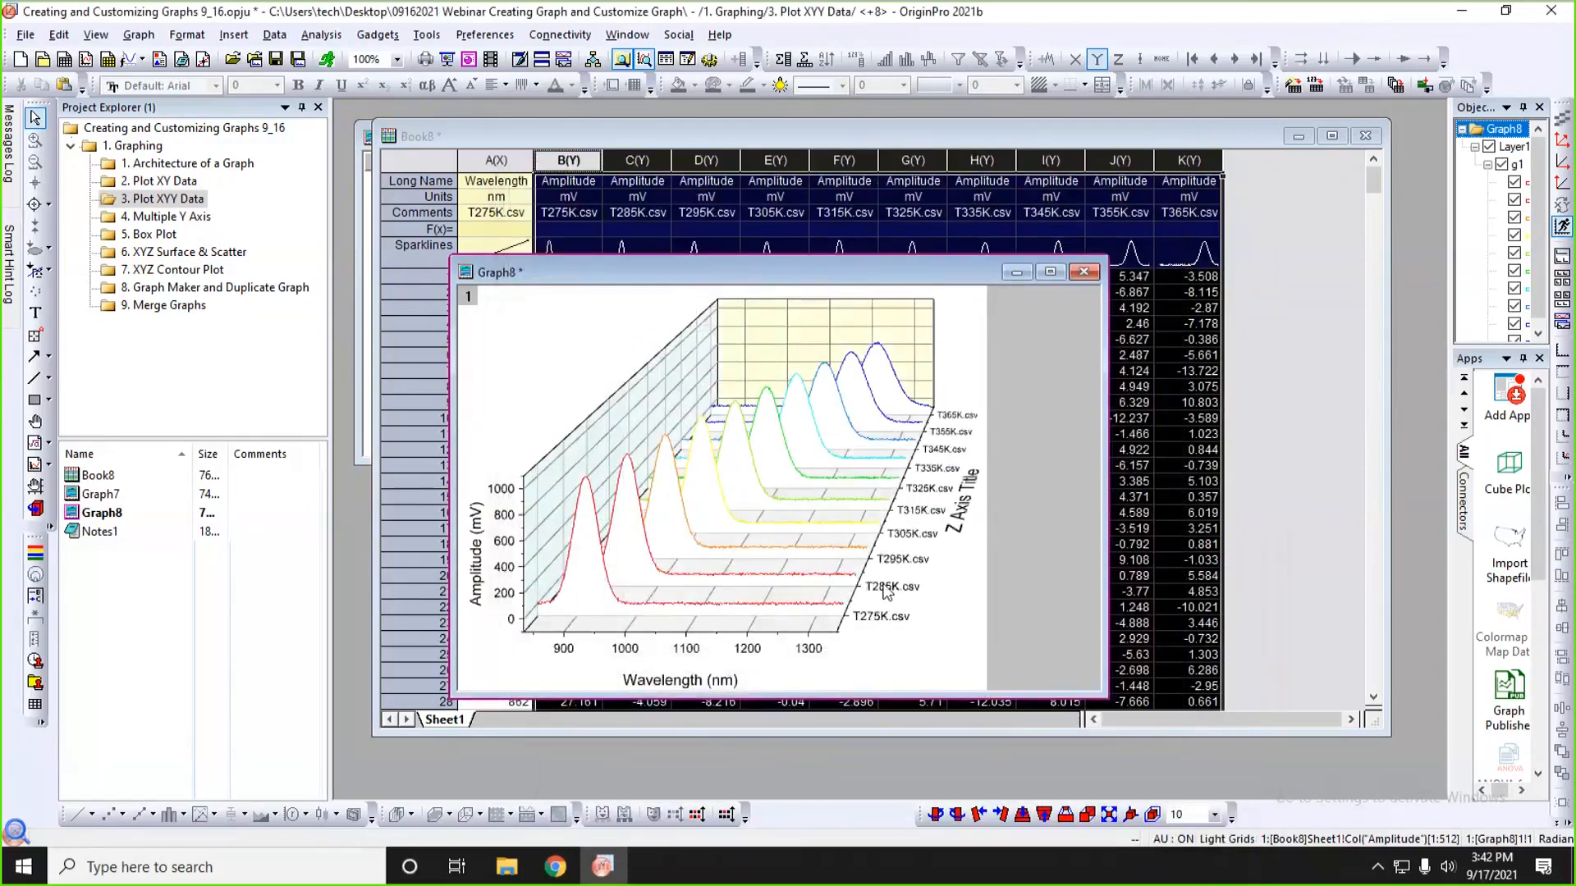
# - Set the waterfall group's Area Fill Color to increment By One with the Color4Line color list and apply it
pyautogui.doubleClick(632, 485)
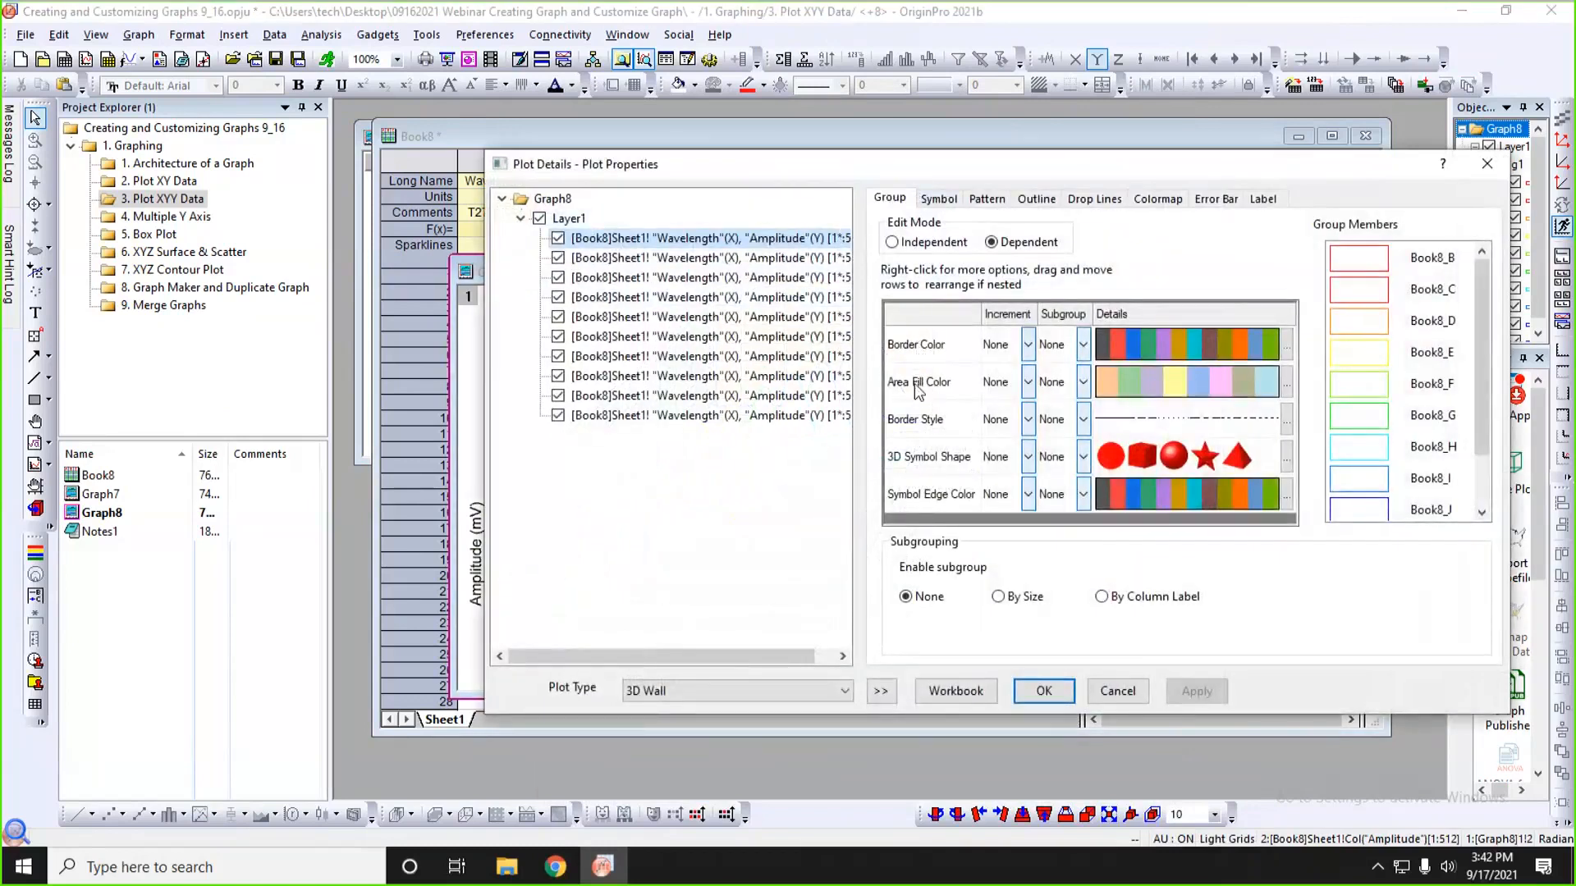
pyautogui.moveTo(869, 161); pyautogui.dragTo(717, 66)
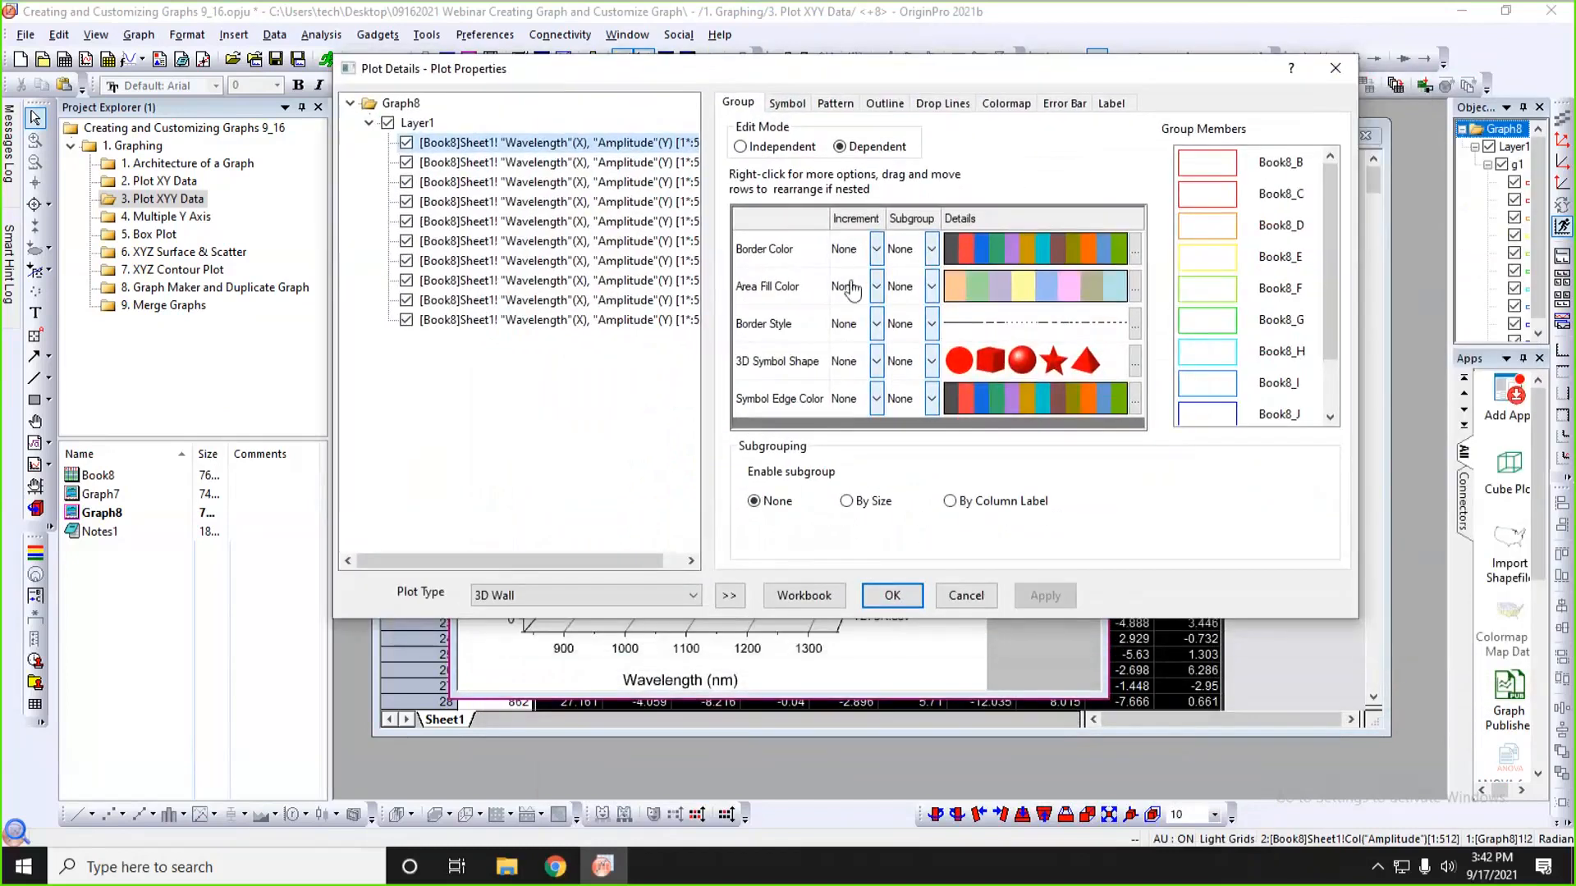
pyautogui.click(877, 287)
pyautogui.click(853, 315)
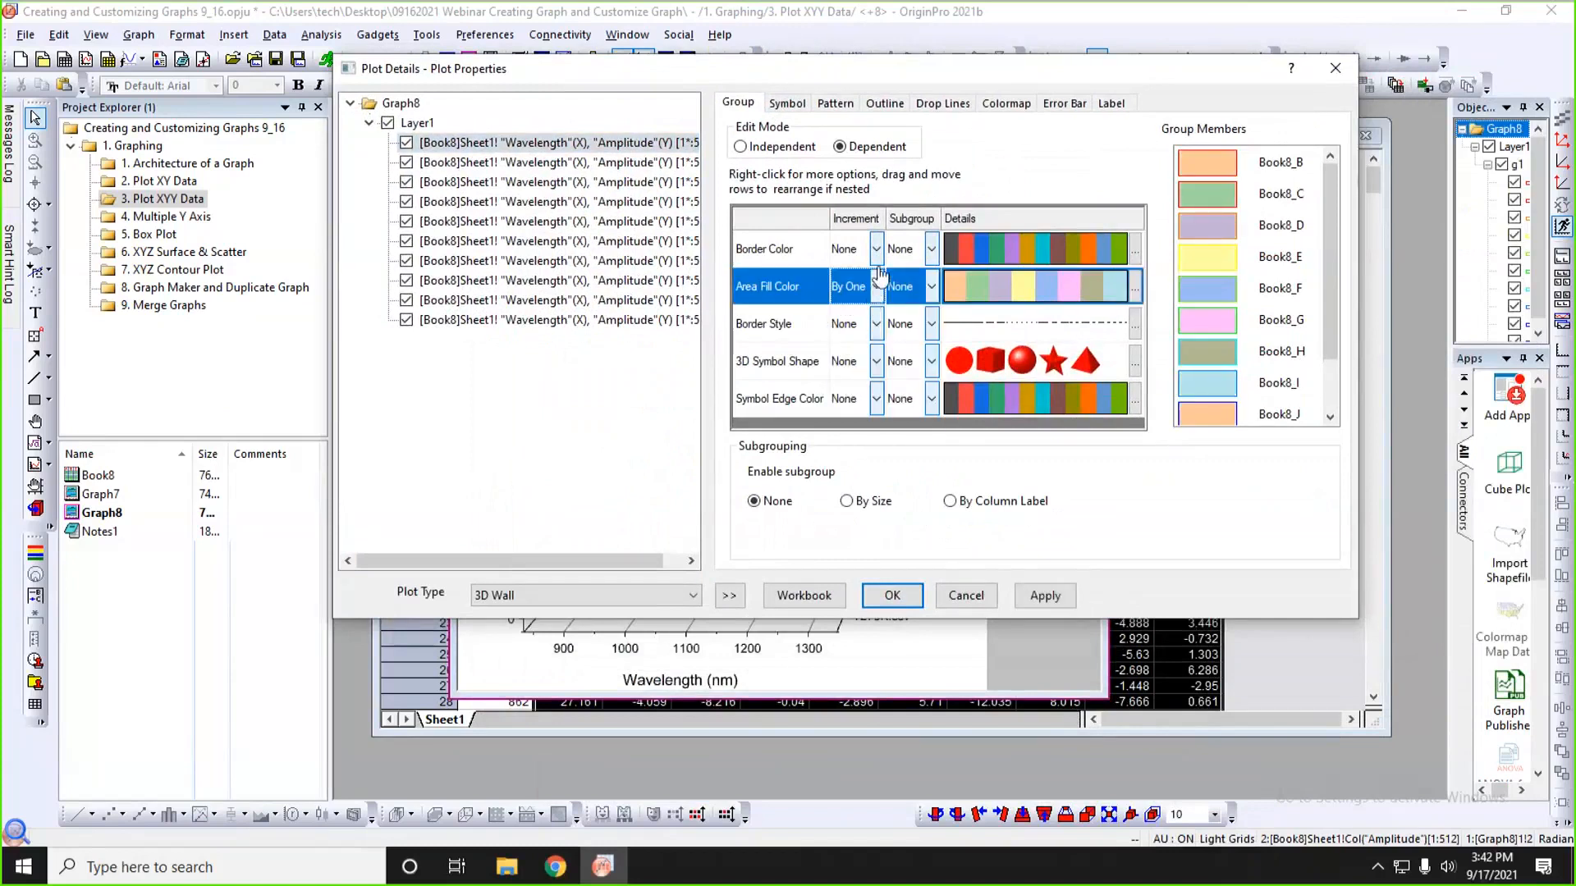
pyautogui.rightClick(1117, 289)
pyautogui.click(1083, 289)
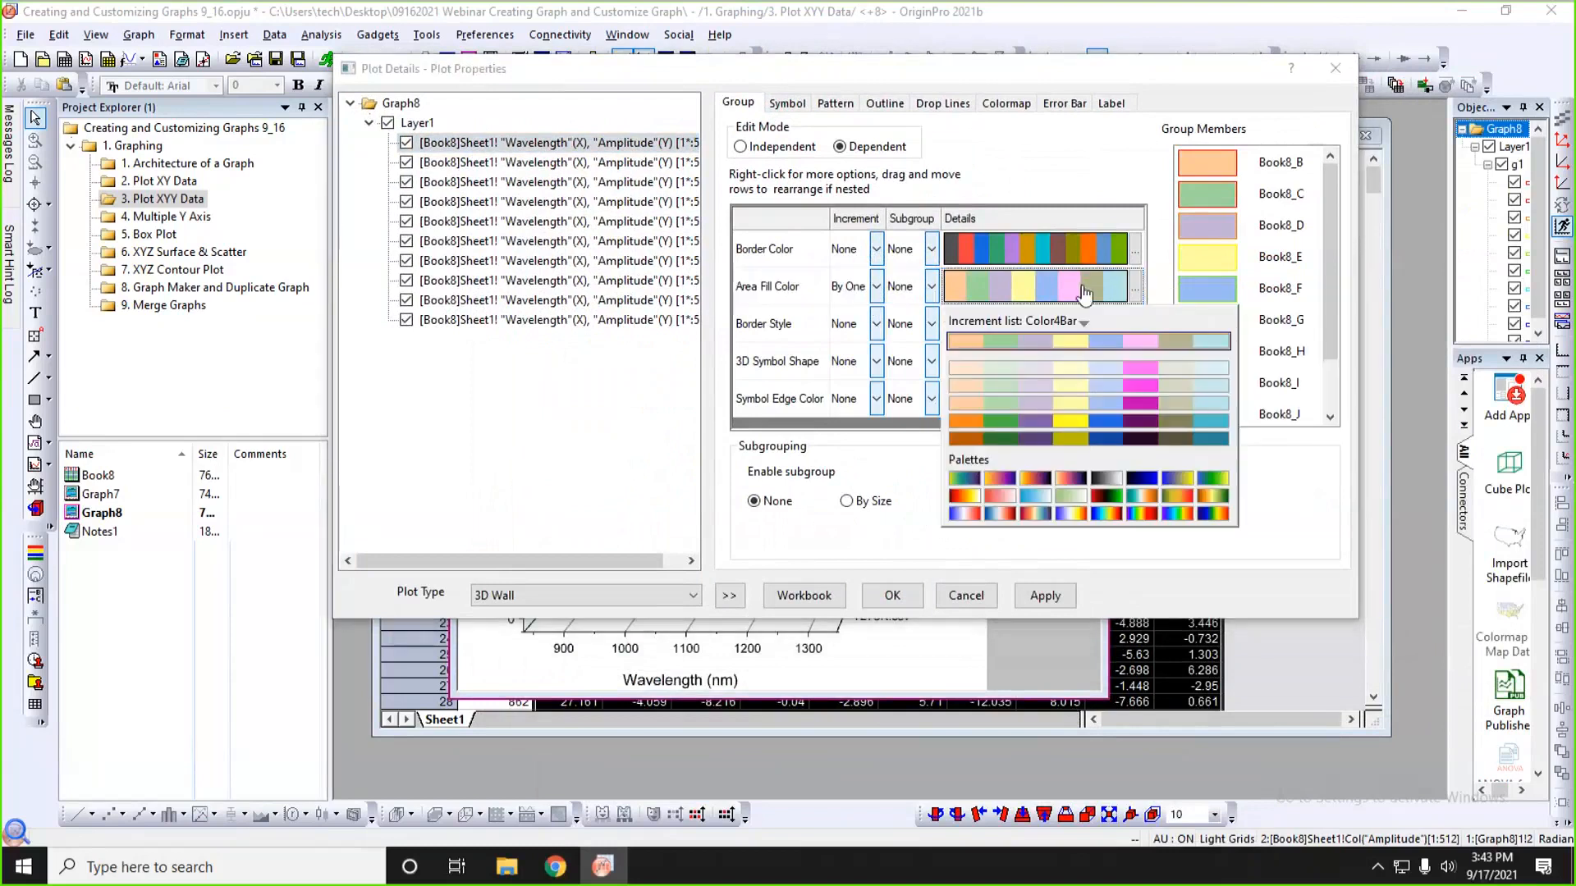
pyautogui.click(1022, 322)
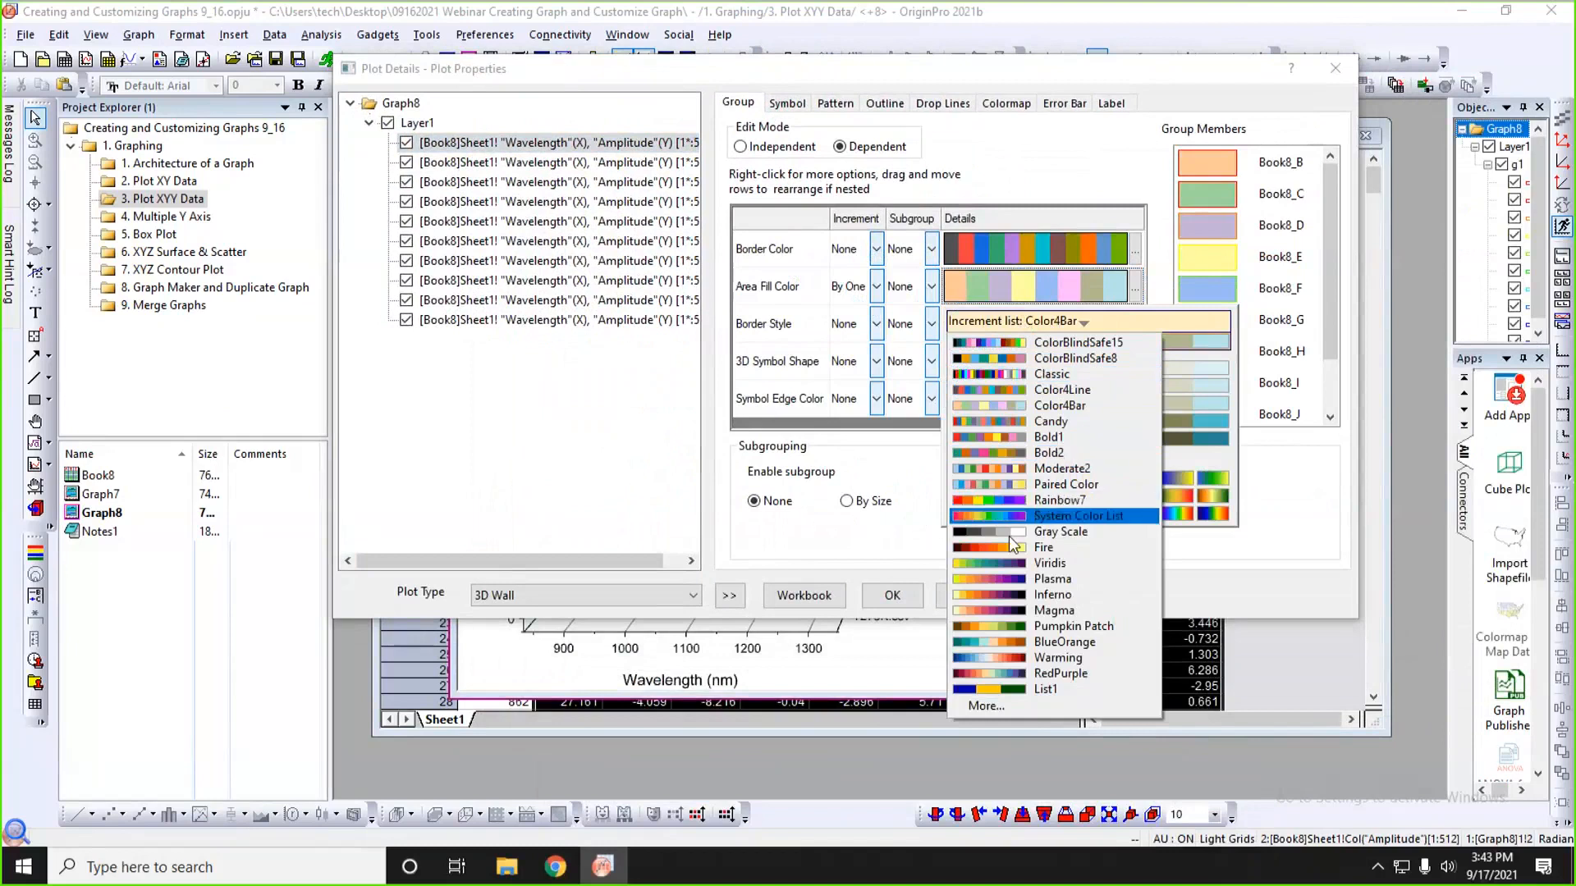
pyautogui.click(978, 391)
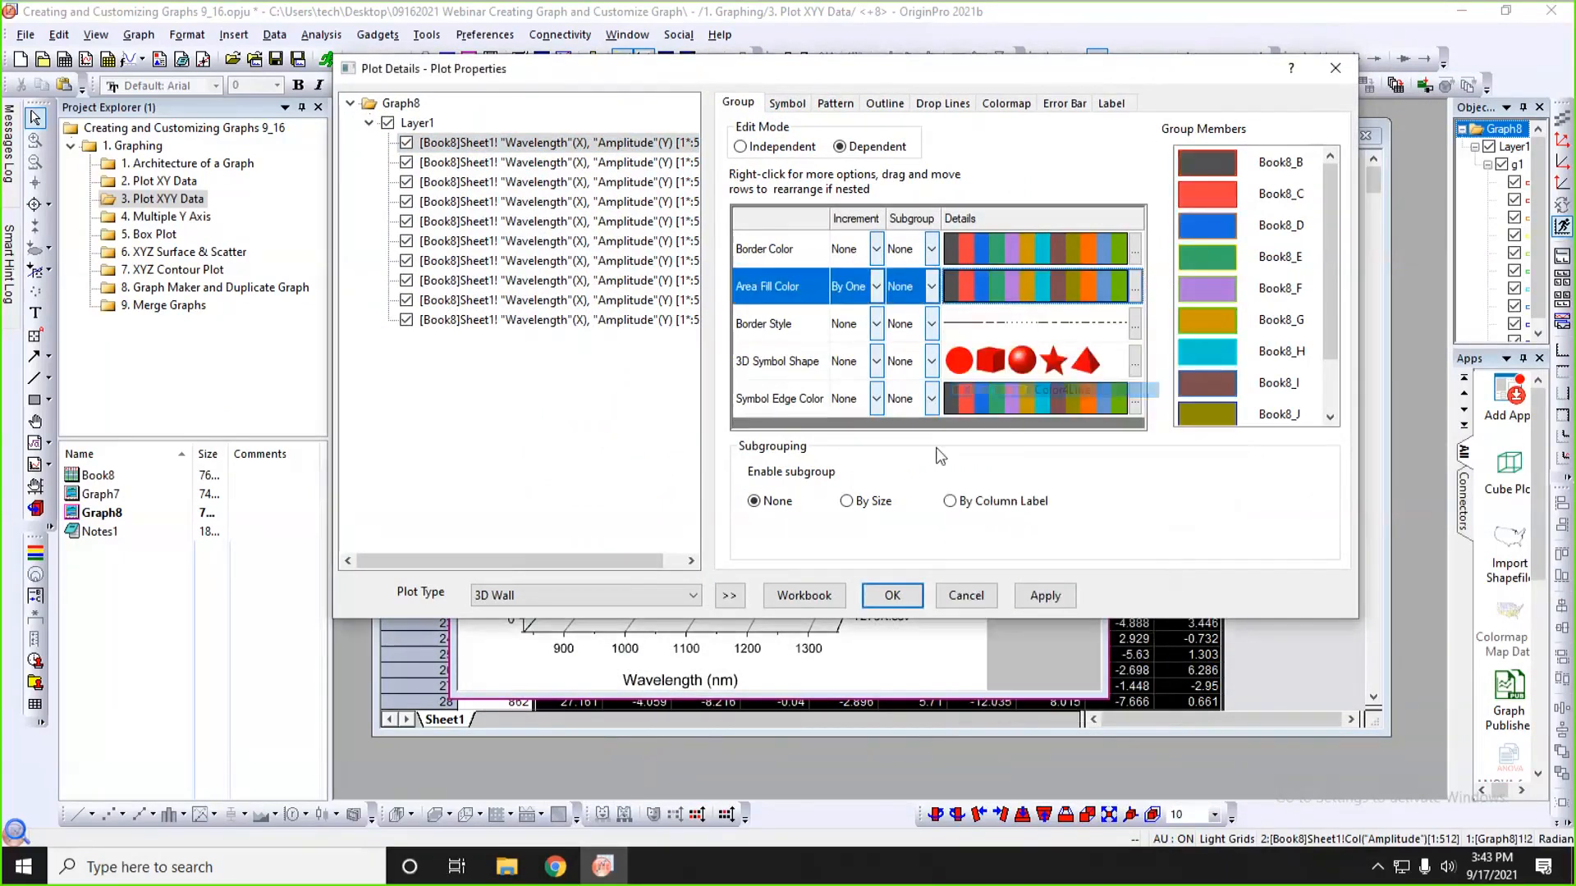
pyautogui.click(892, 596)
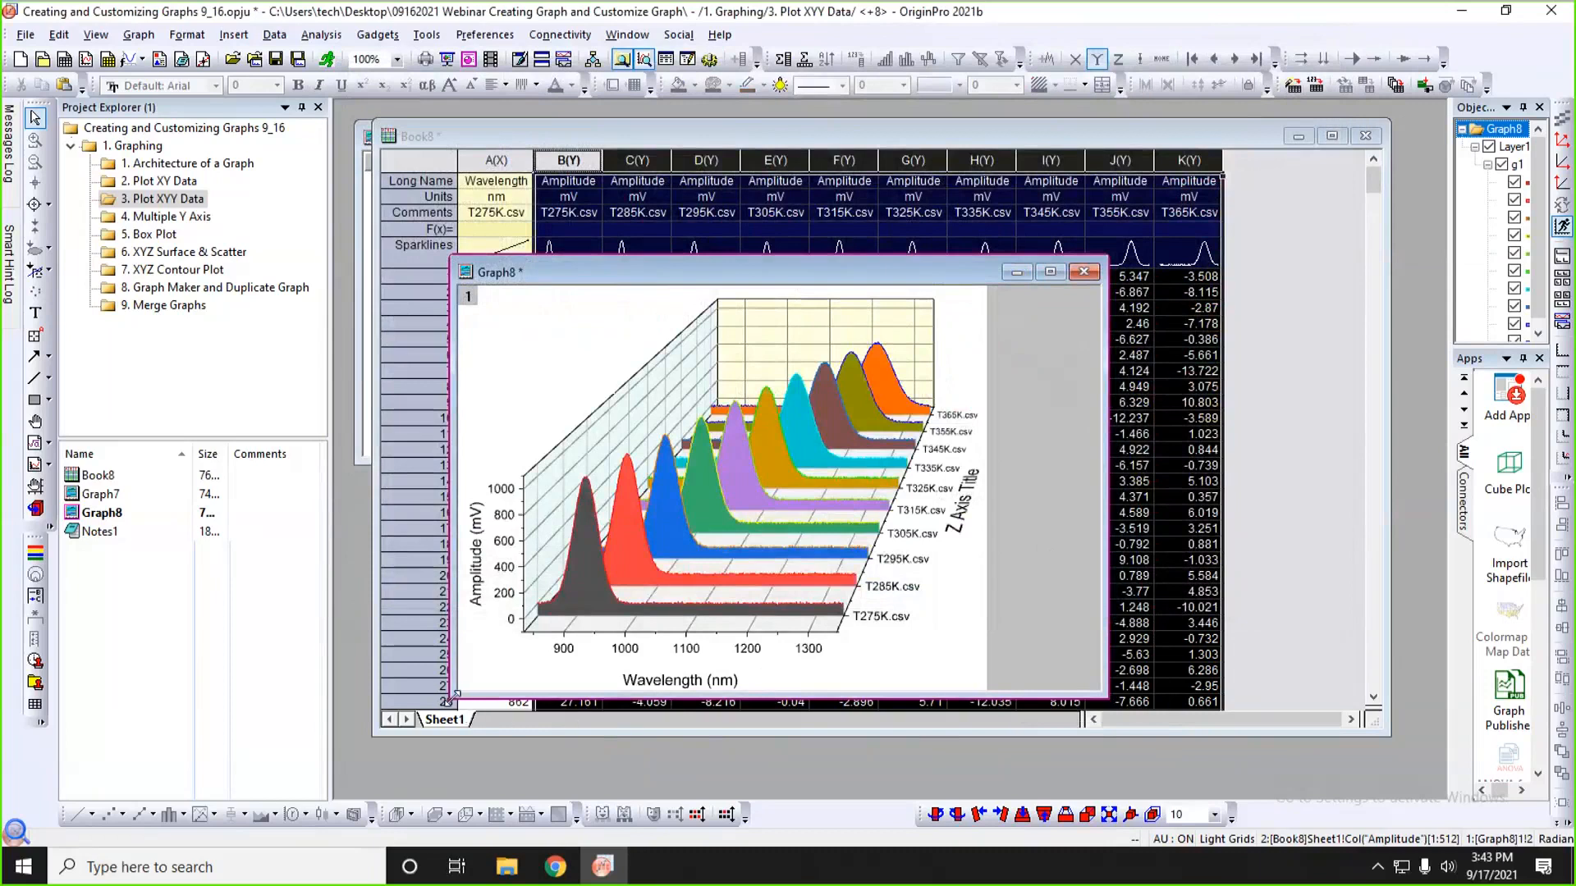
# - Shrink the 3D waterfall graph's window and bring the Book8 workbook to the front
pyautogui.moveTo(450, 698); pyautogui.dragTo(526, 661)
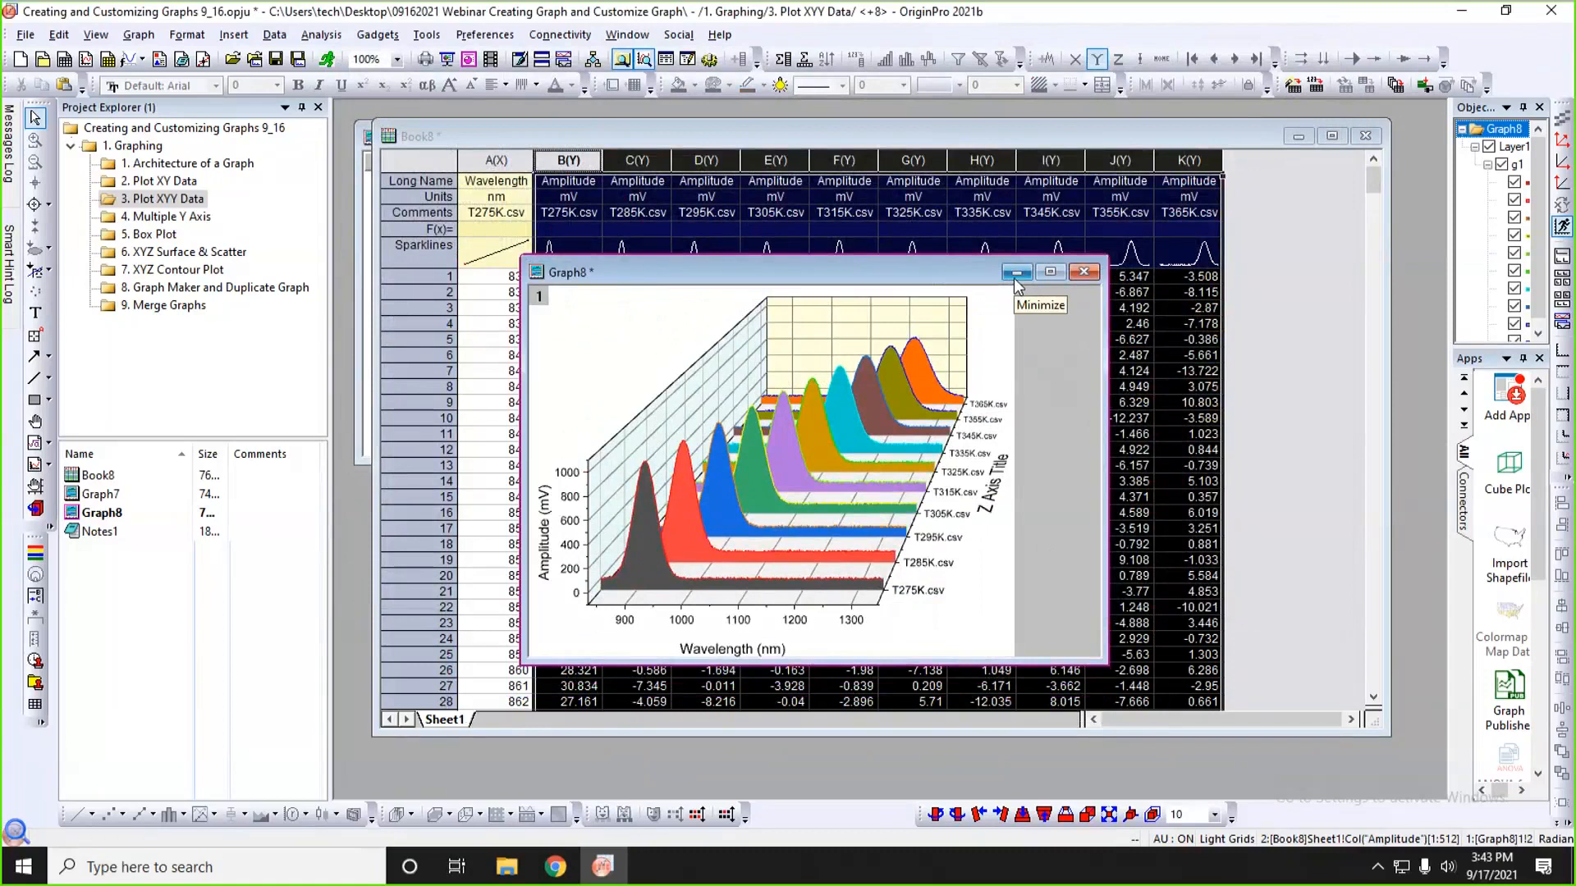
pyautogui.click(1271, 313)
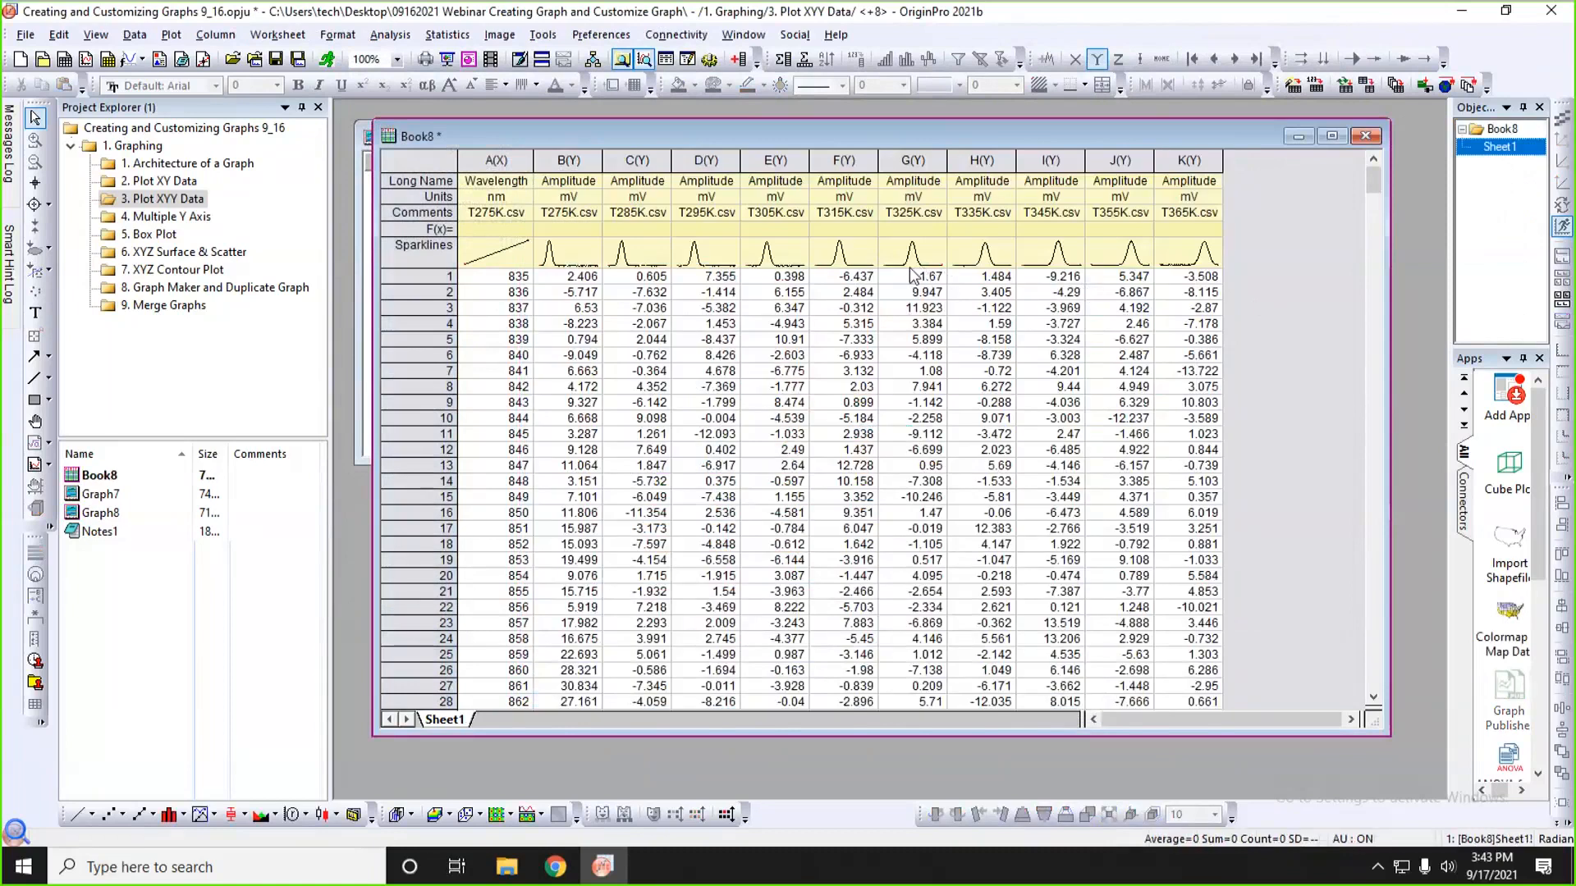
# - Open the 4. Multiple Y Axis project folder, and move and shrink the Book9 workbook window
pyautogui.click(189, 218)
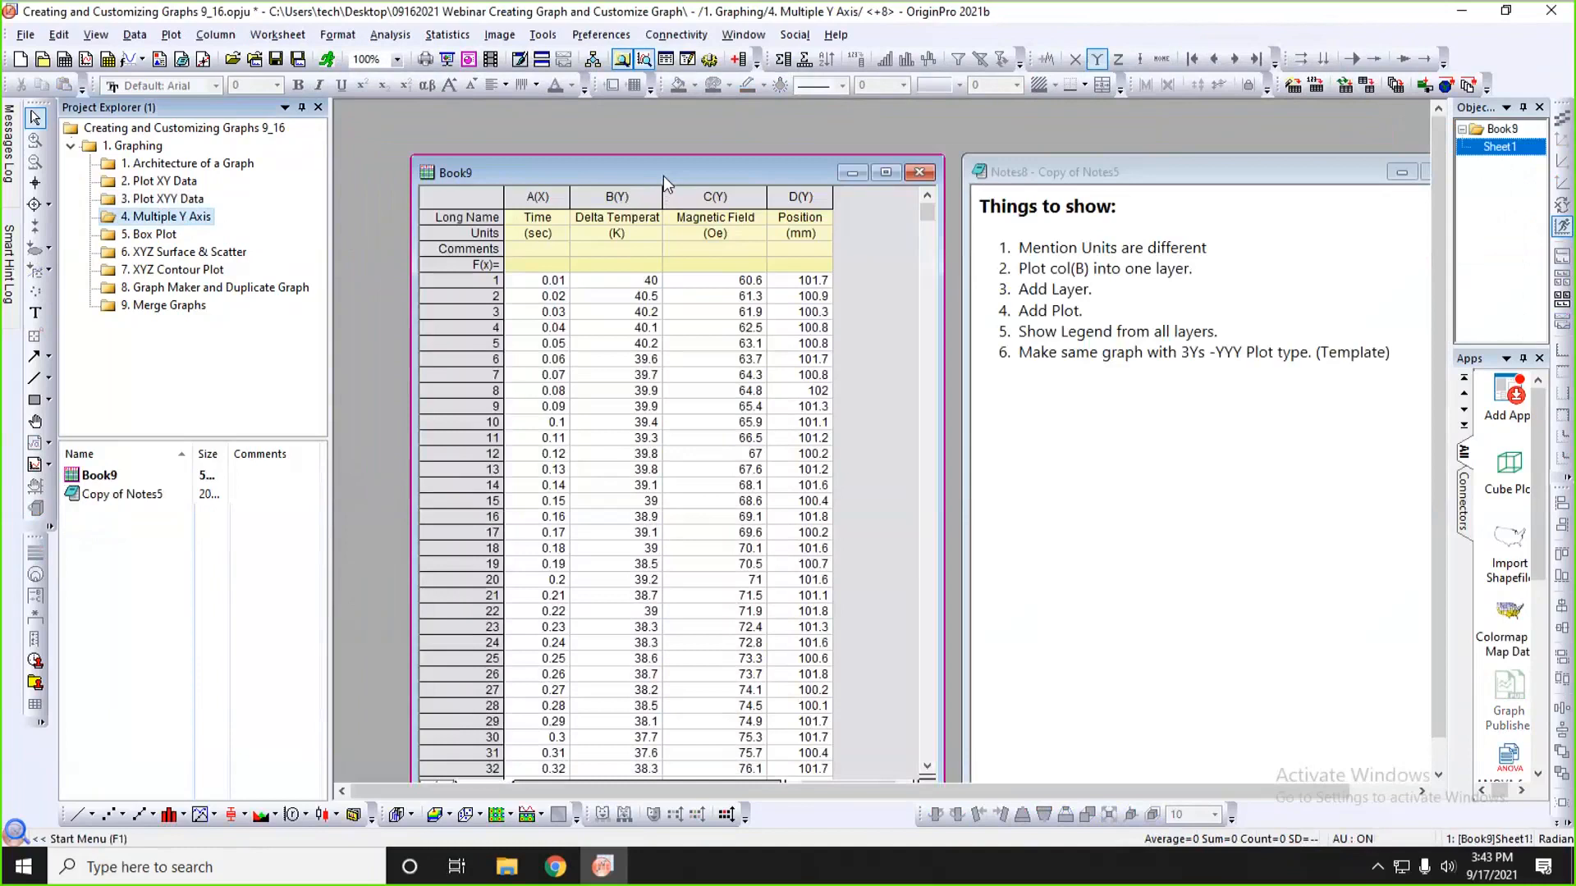
pyautogui.moveTo(663, 175); pyautogui.dragTo(615, 136)
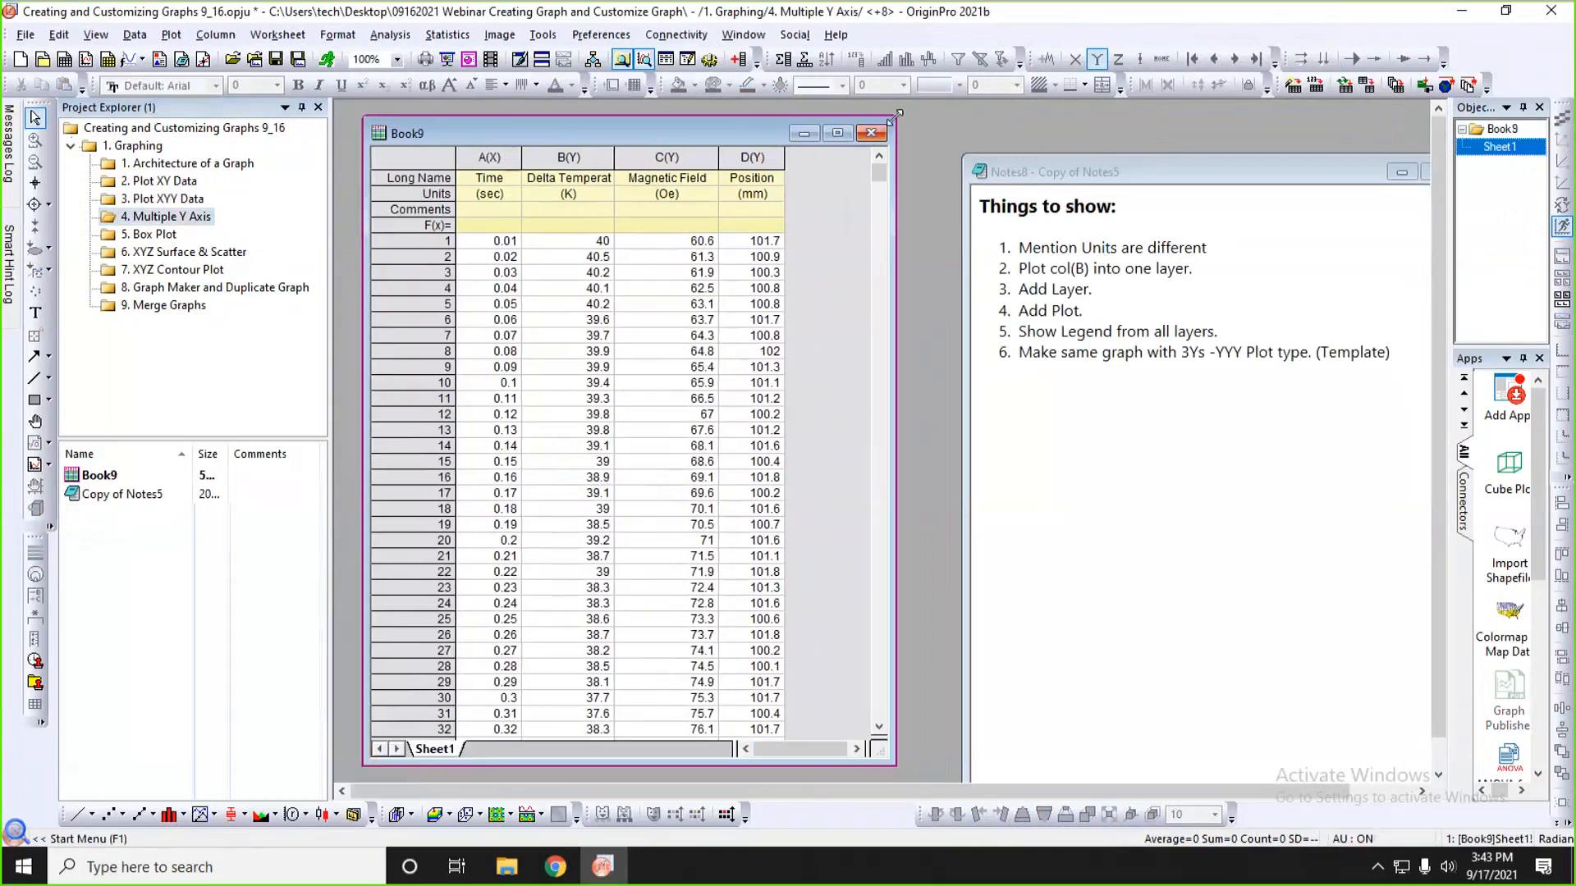
pyautogui.moveTo(897, 115); pyautogui.dragTo(885, 160)
pyautogui.moveTo(569, 201); pyautogui.dragTo(734, 194)
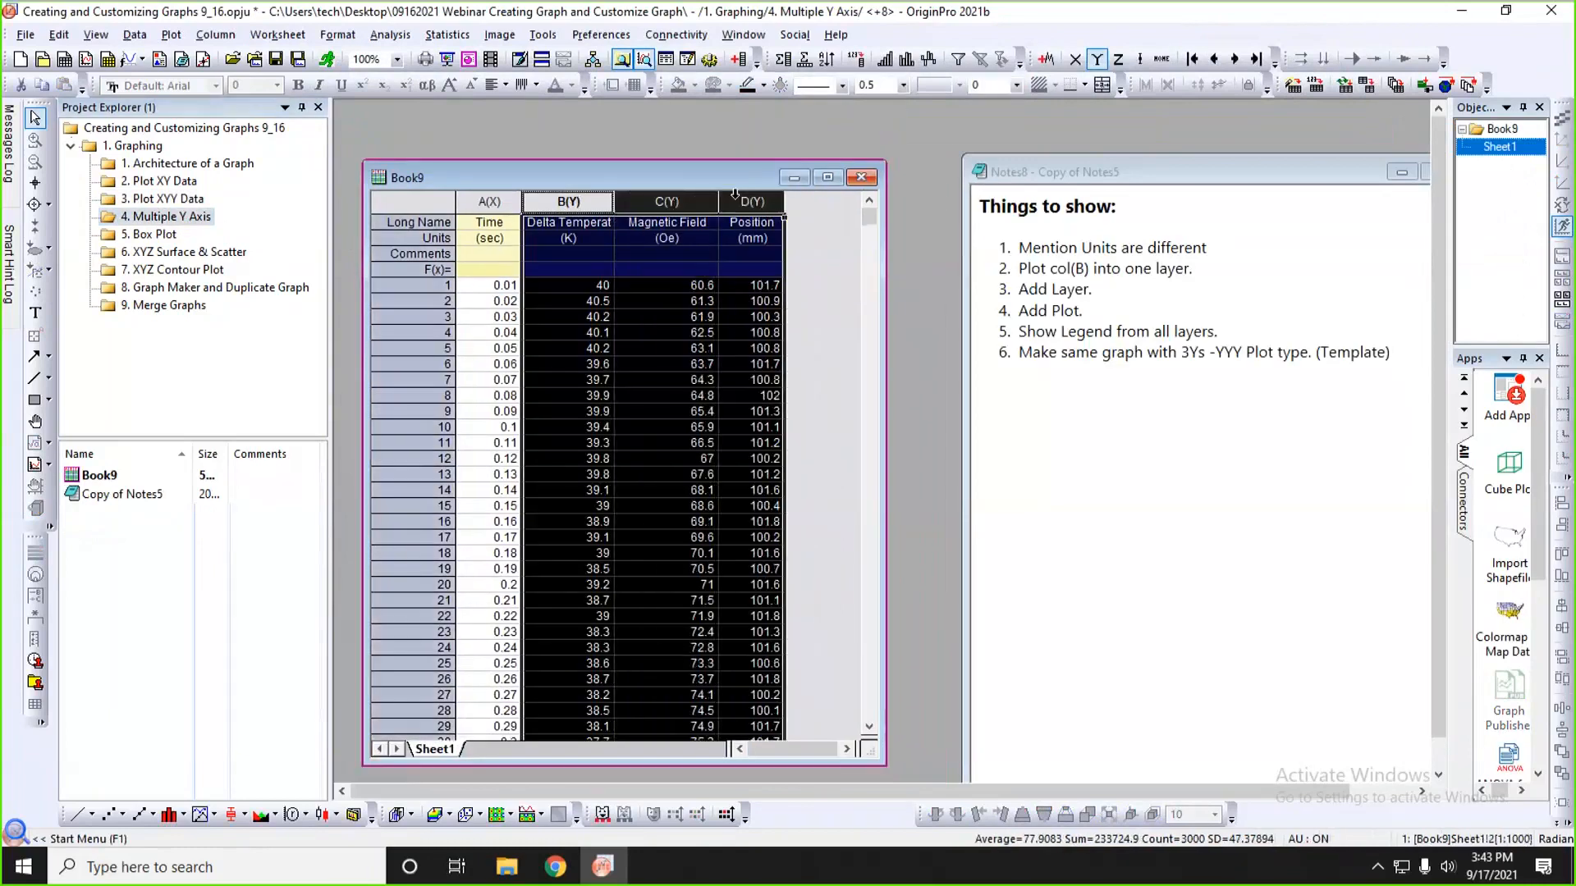
pyautogui.click(806, 263)
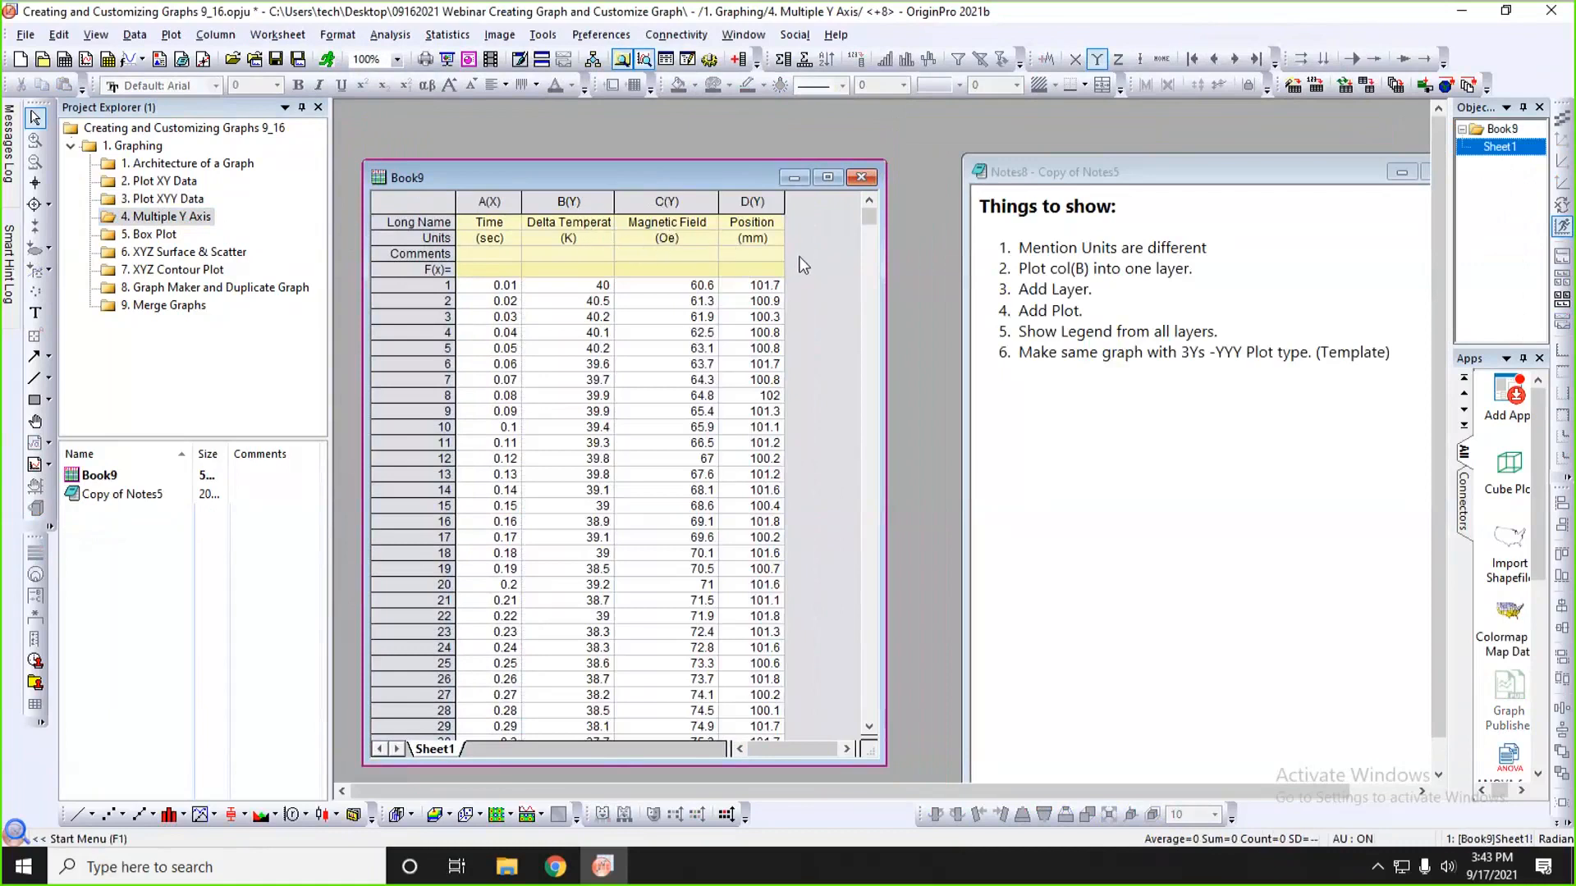
pyautogui.moveTo(682, 176); pyautogui.dragTo(680, 146)
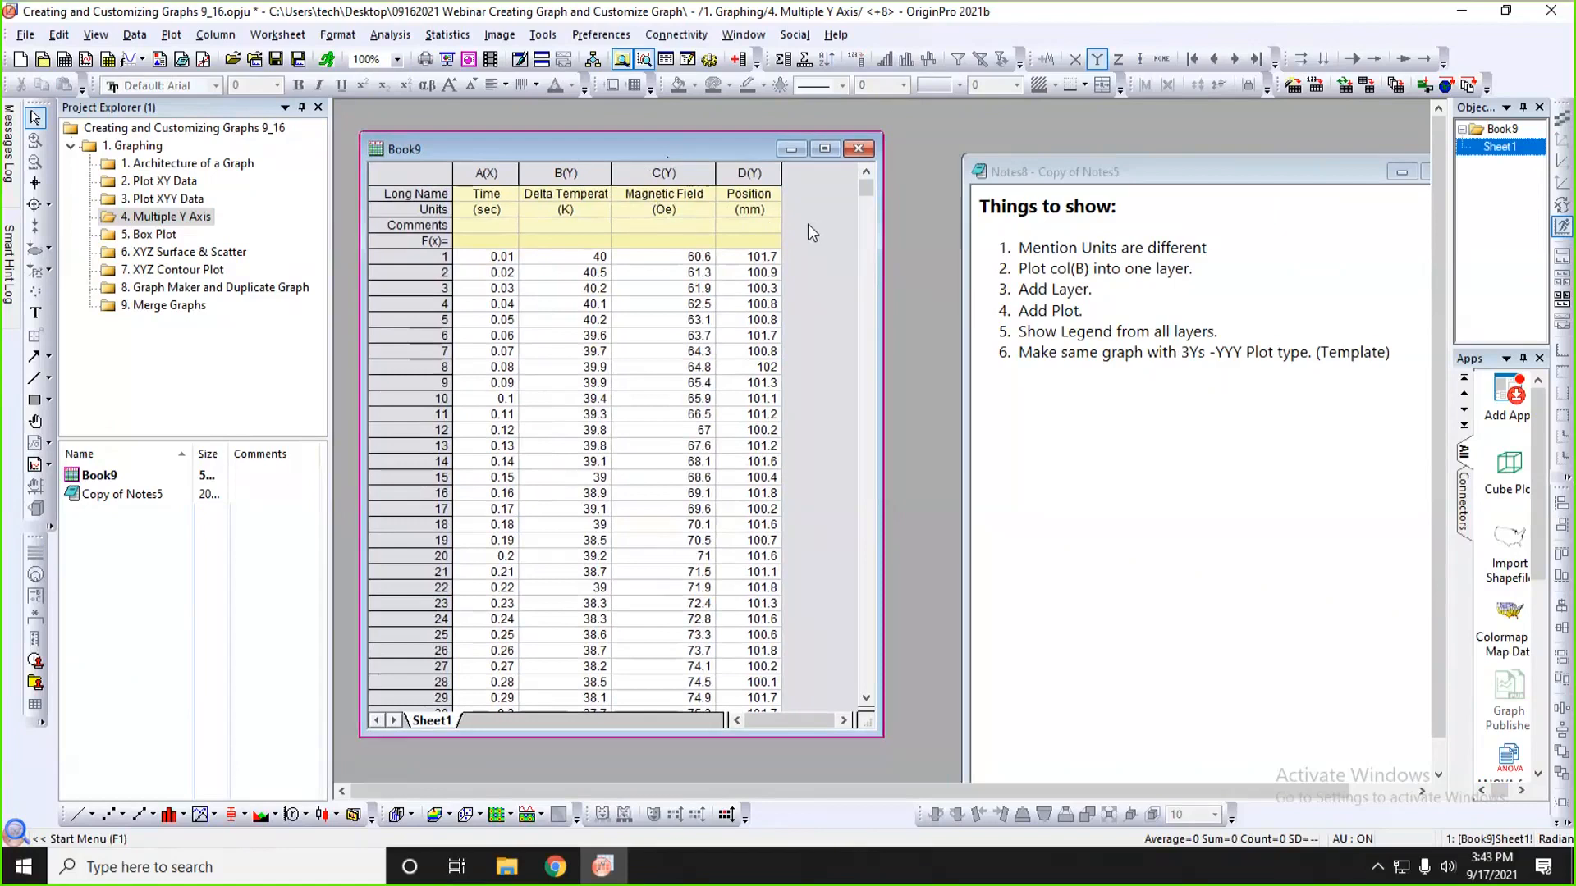
# - Plot Book9's Delta Temperature column B(Y) as a line graph, and enlarge and move the new graph window beside the workbook
pyautogui.click(578, 173)
pyautogui.moveTo(567, 150); pyautogui.dragTo(567, 147)
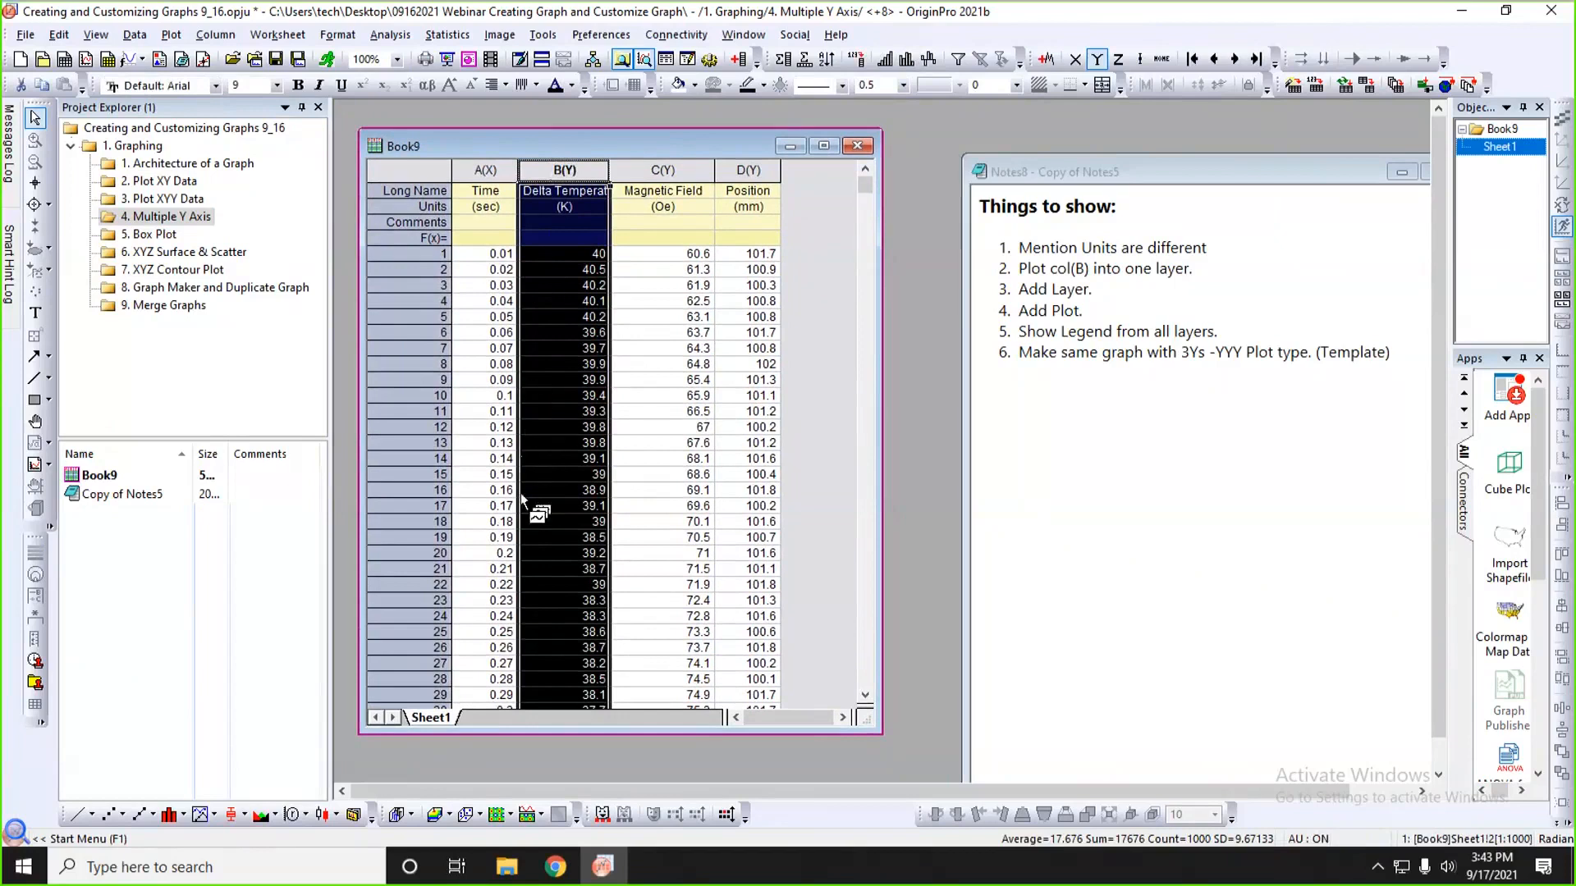
pyautogui.click(77, 818)
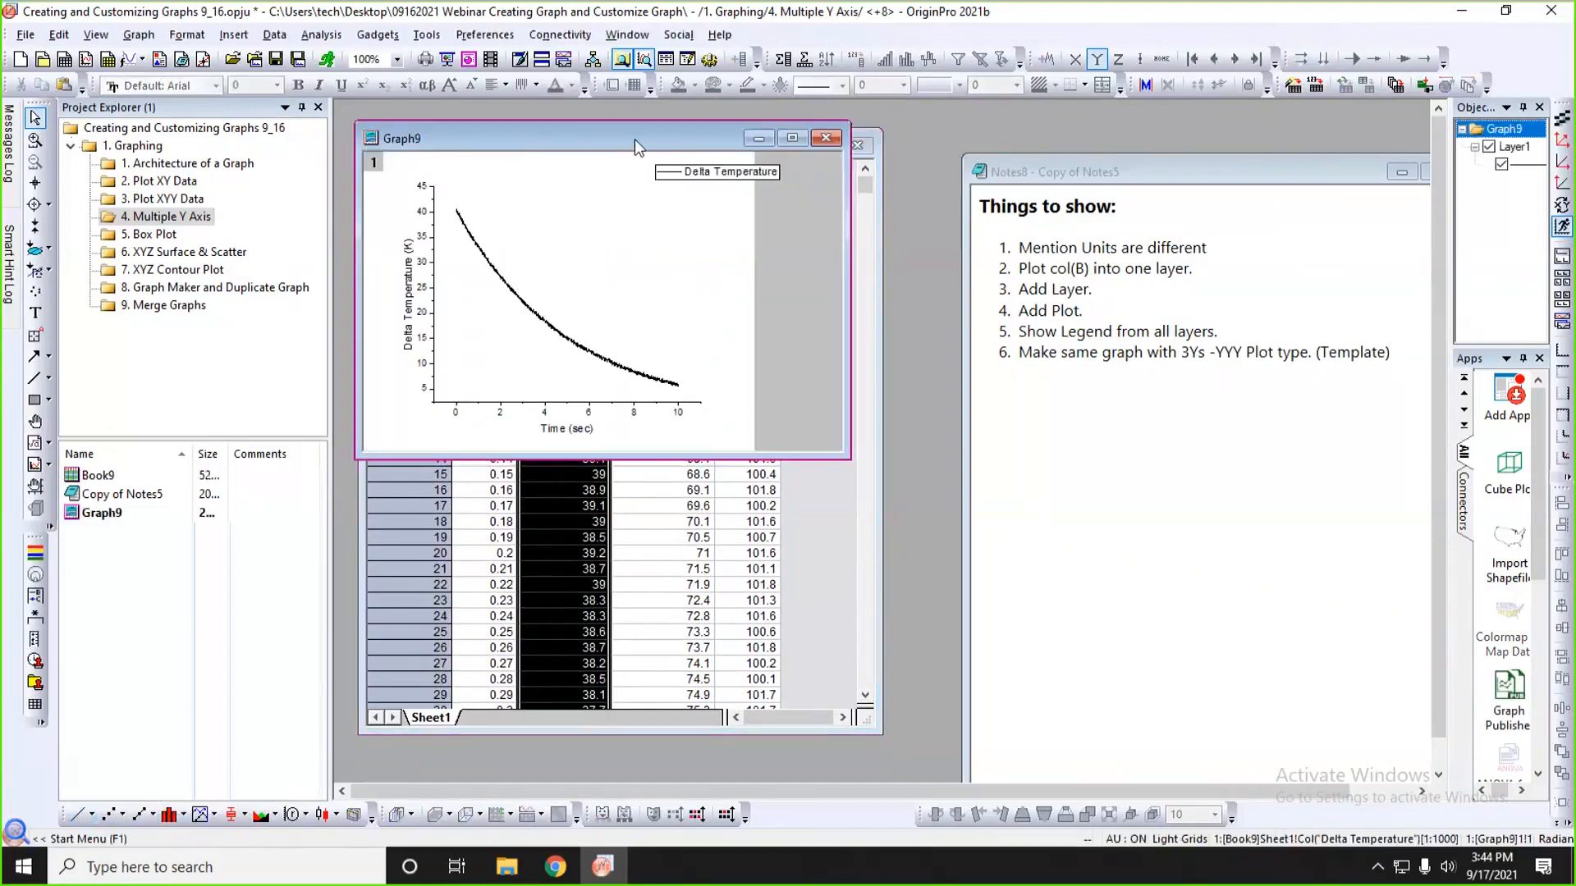
pyautogui.moveTo(634, 139); pyautogui.dragTo(1066, 179)
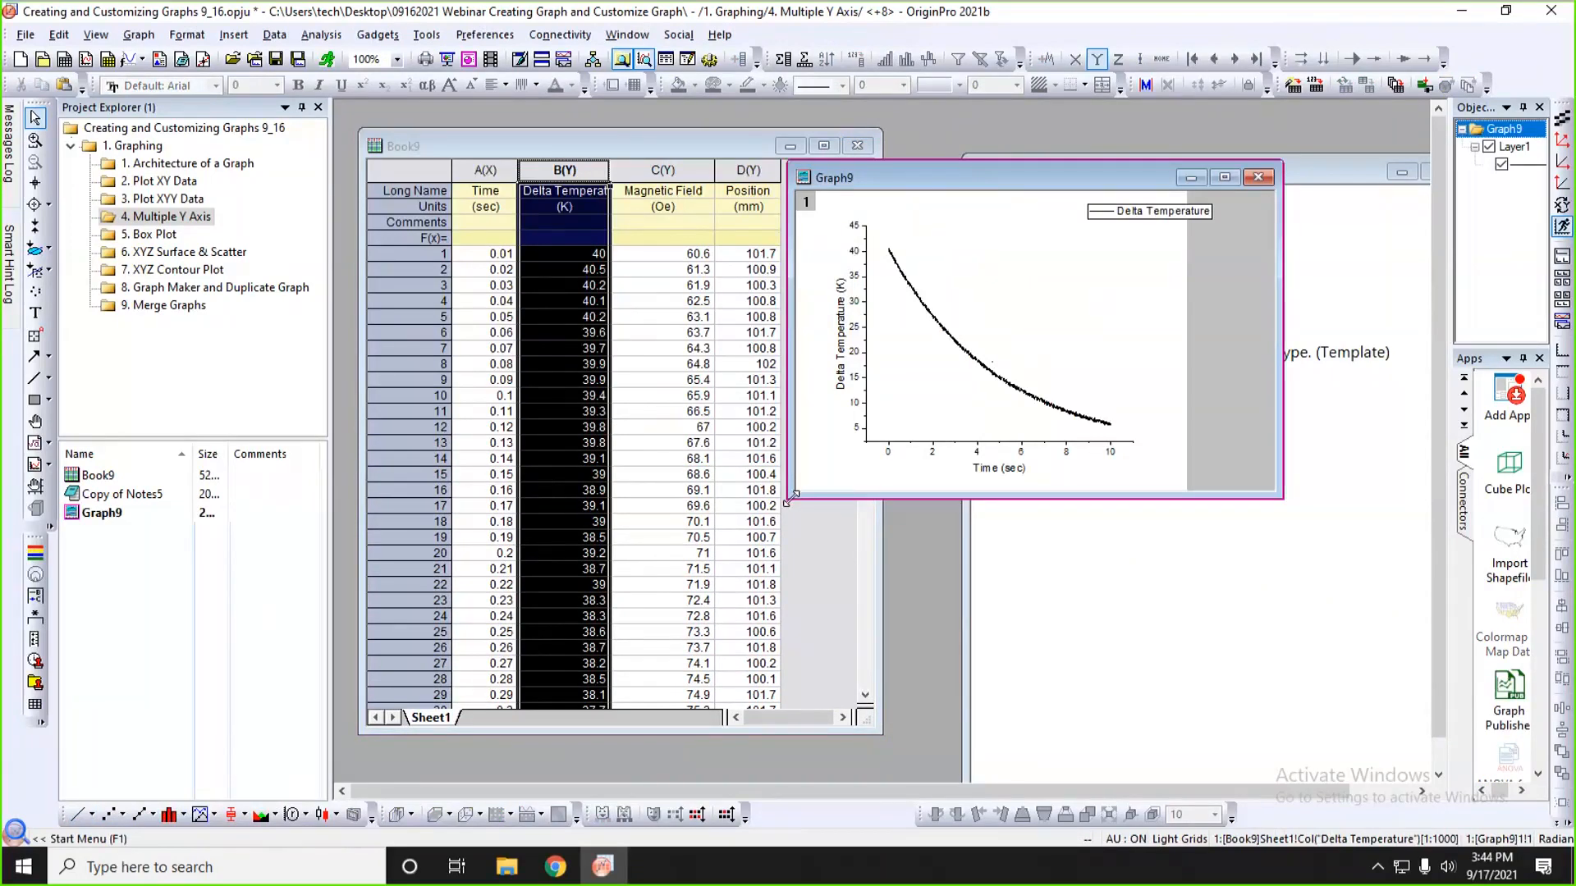
pyautogui.moveTo(793, 495); pyautogui.dragTo(705, 637)
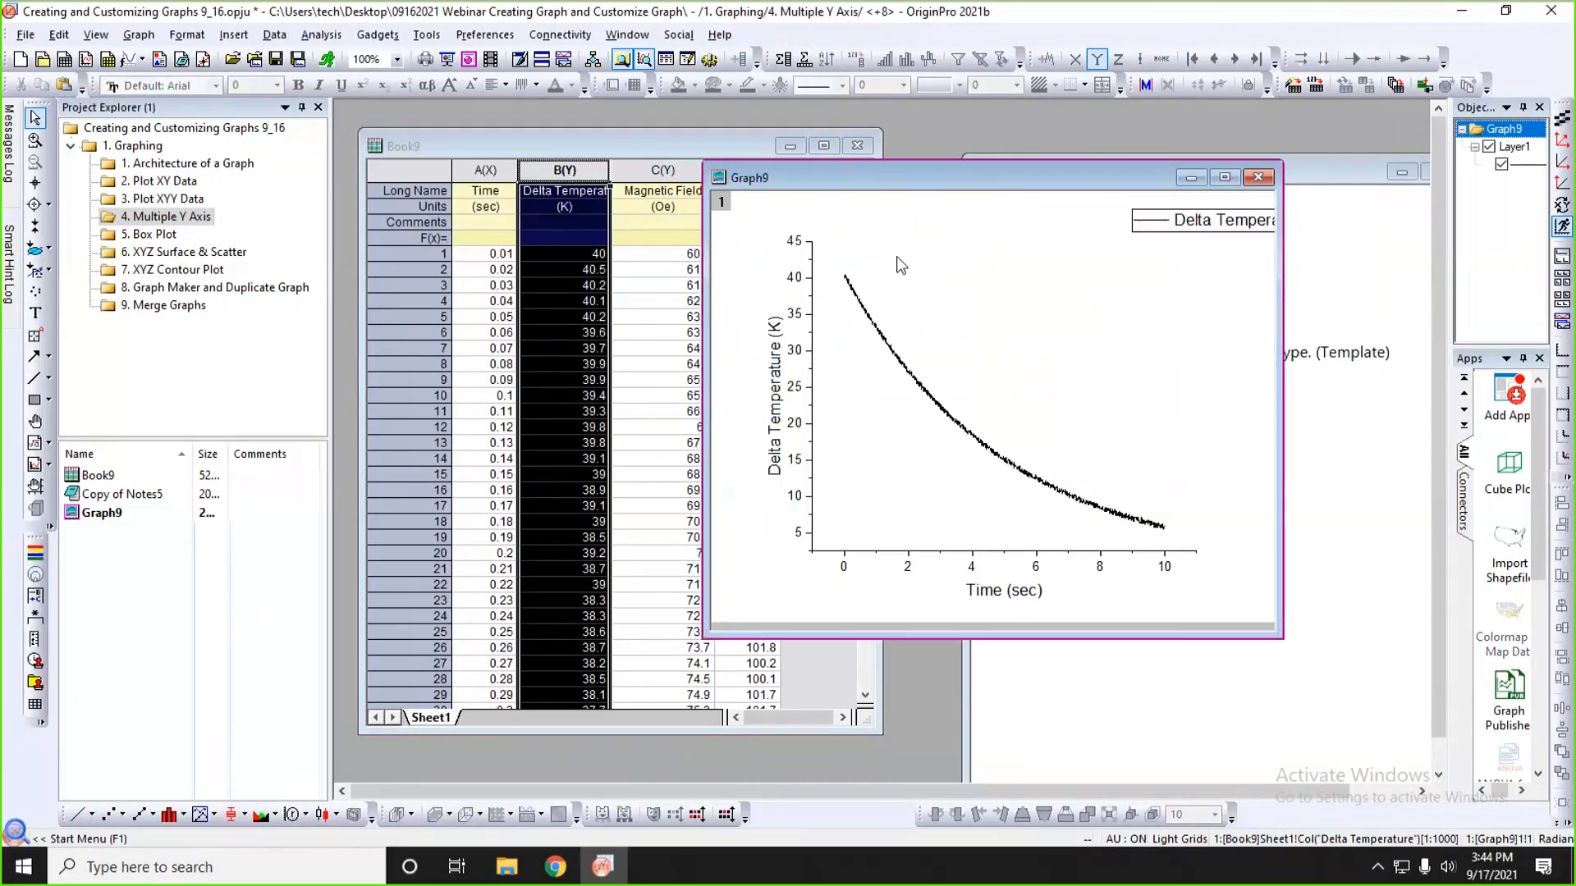
pyautogui.moveTo(864, 180); pyautogui.dragTo(972, 198)
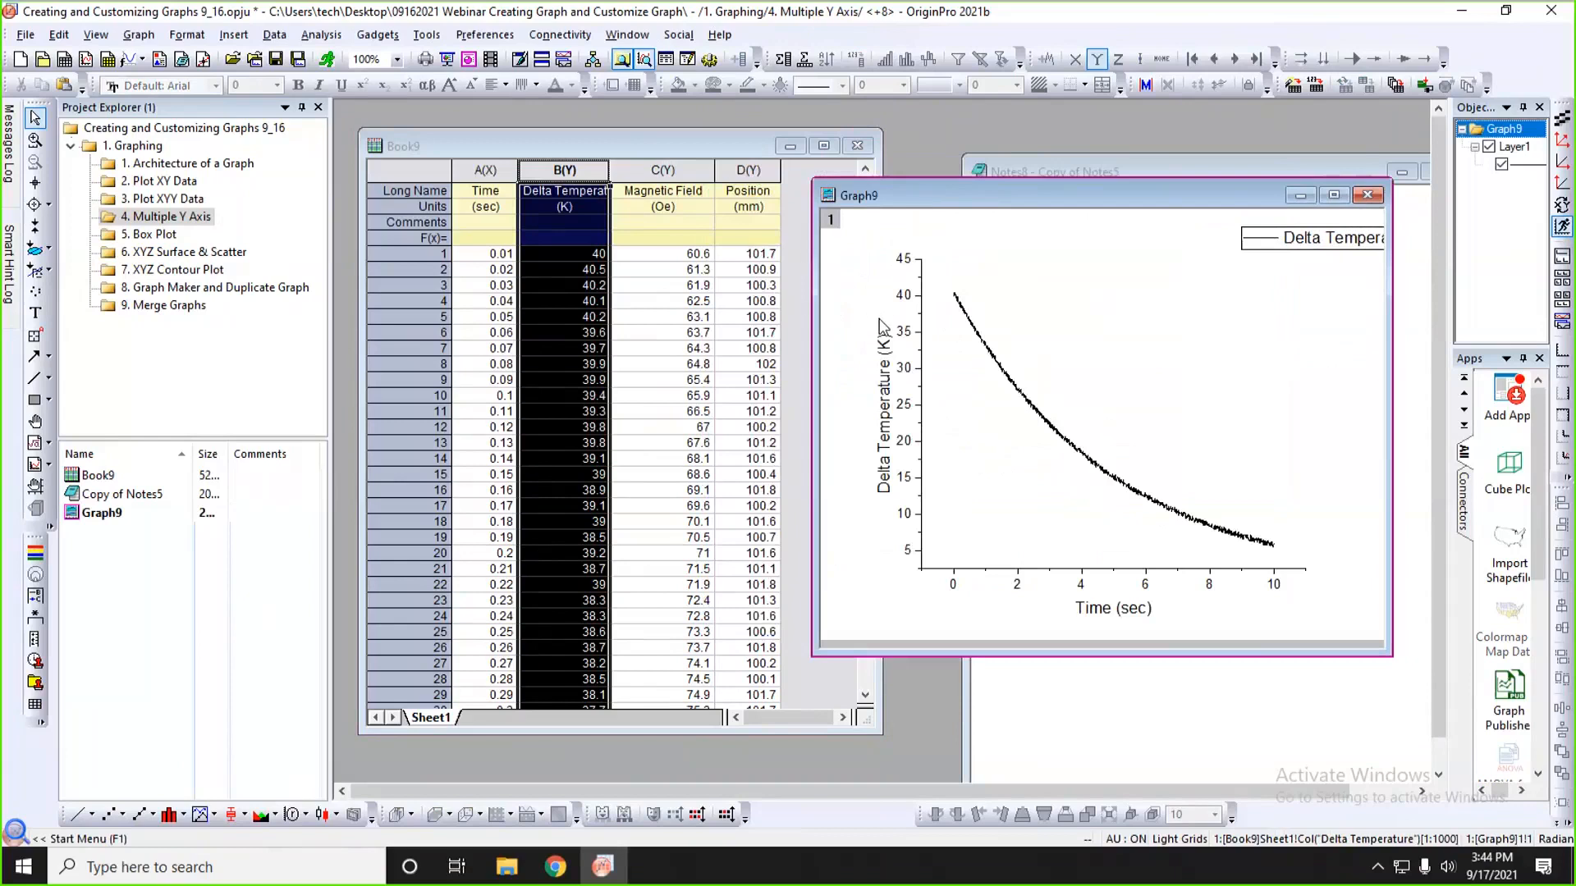
pyautogui.moveTo(939, 190); pyautogui.dragTo(920, 161)
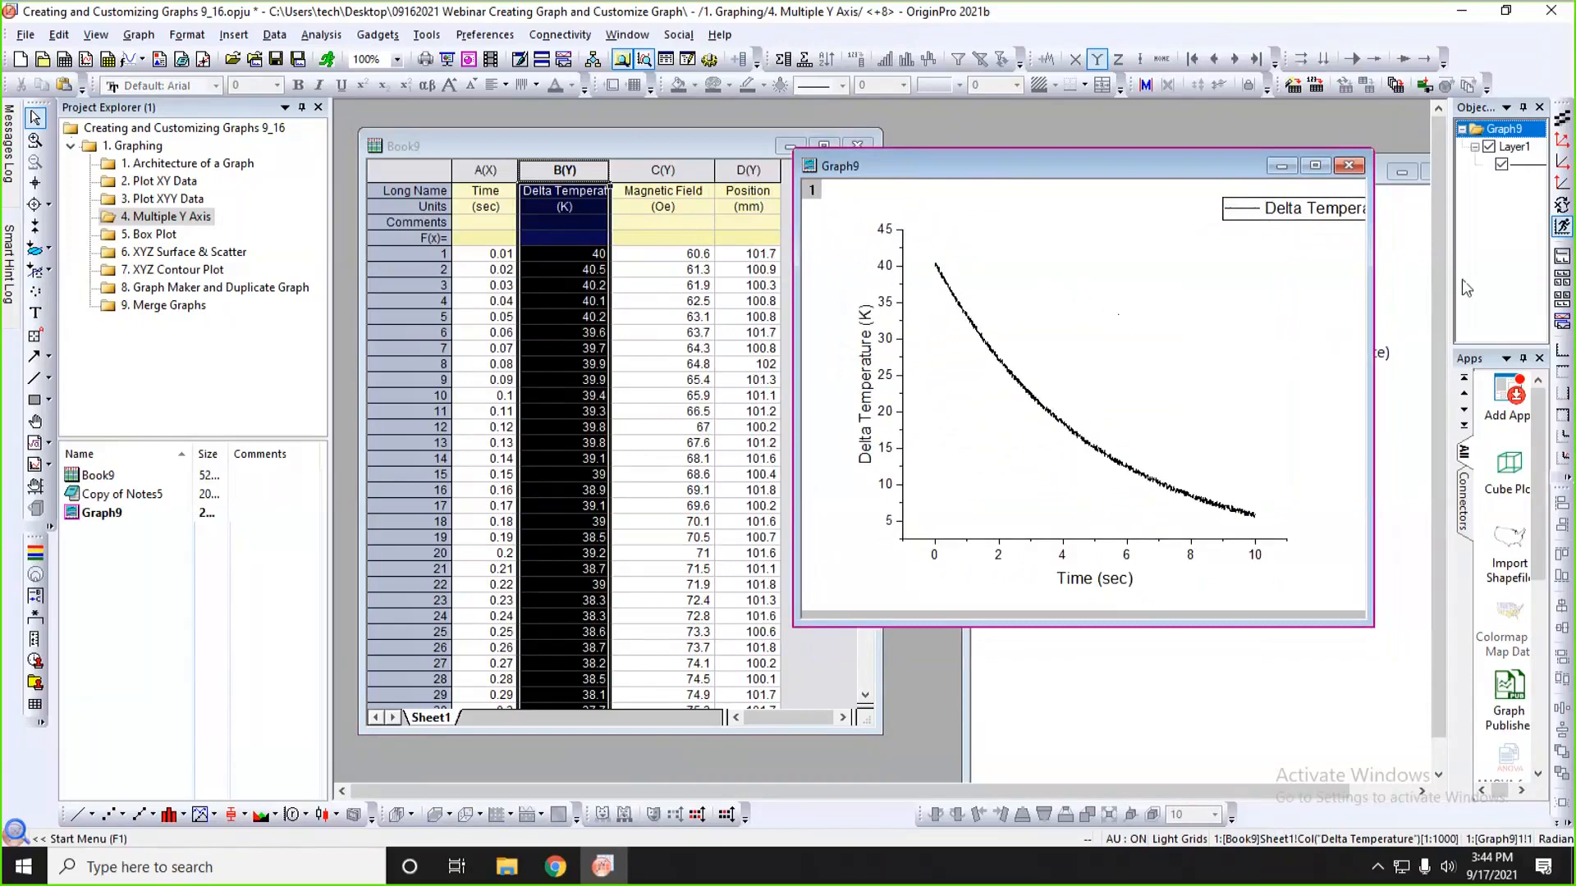
# - Add a right Y axis layer to the graph, and rearrange the Book9 window, the graph window and the legend
pyautogui.click(1561, 396)
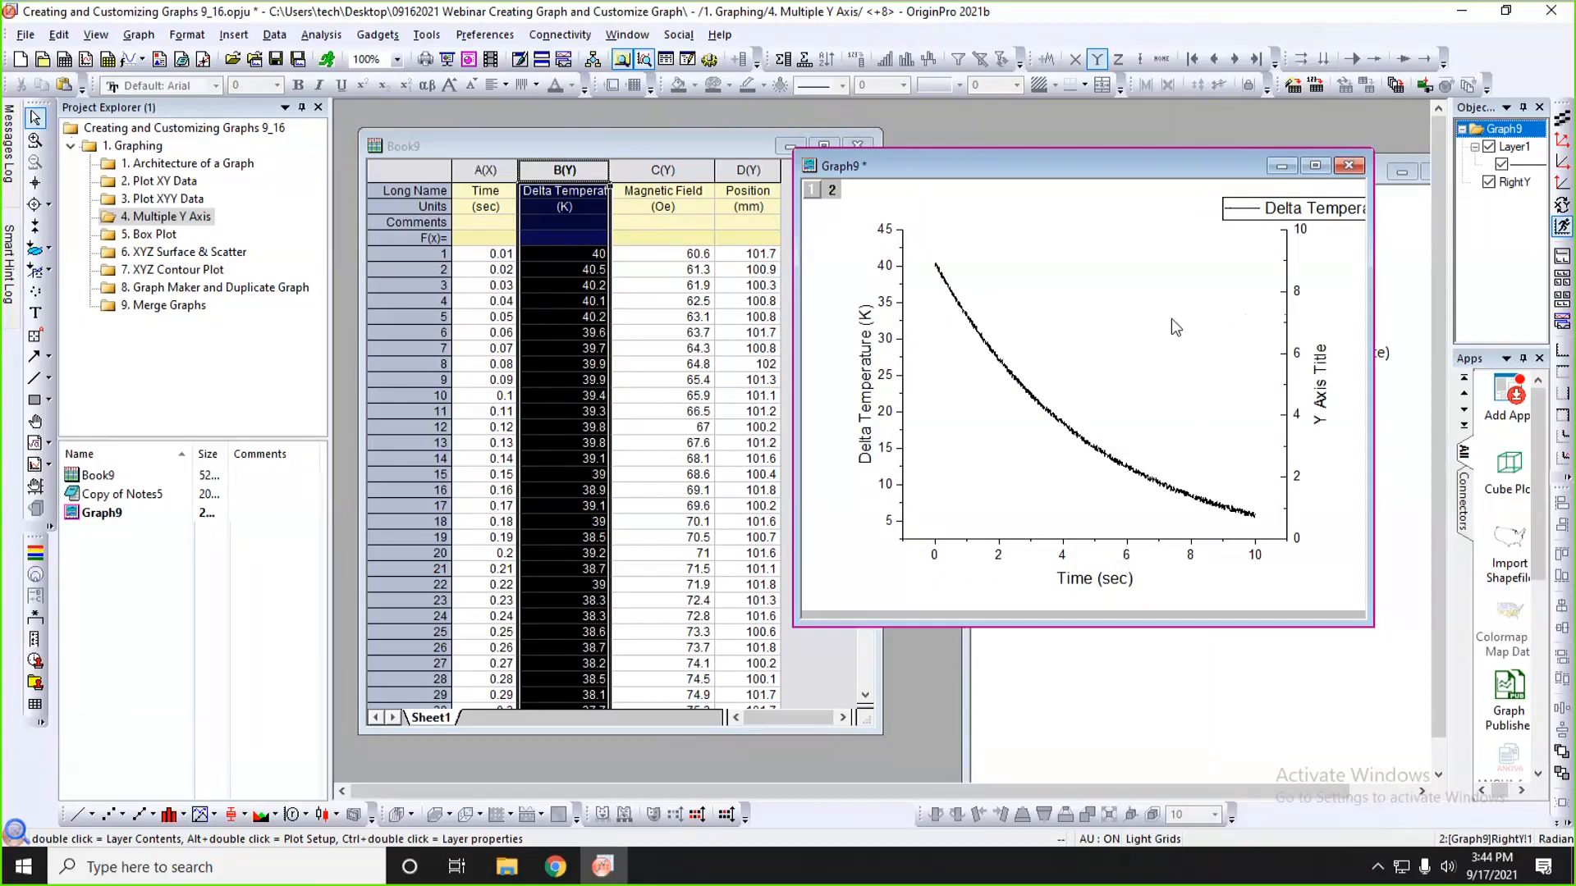
pyautogui.click(736, 145)
pyautogui.moveTo(877, 221); pyautogui.dragTo(808, 222)
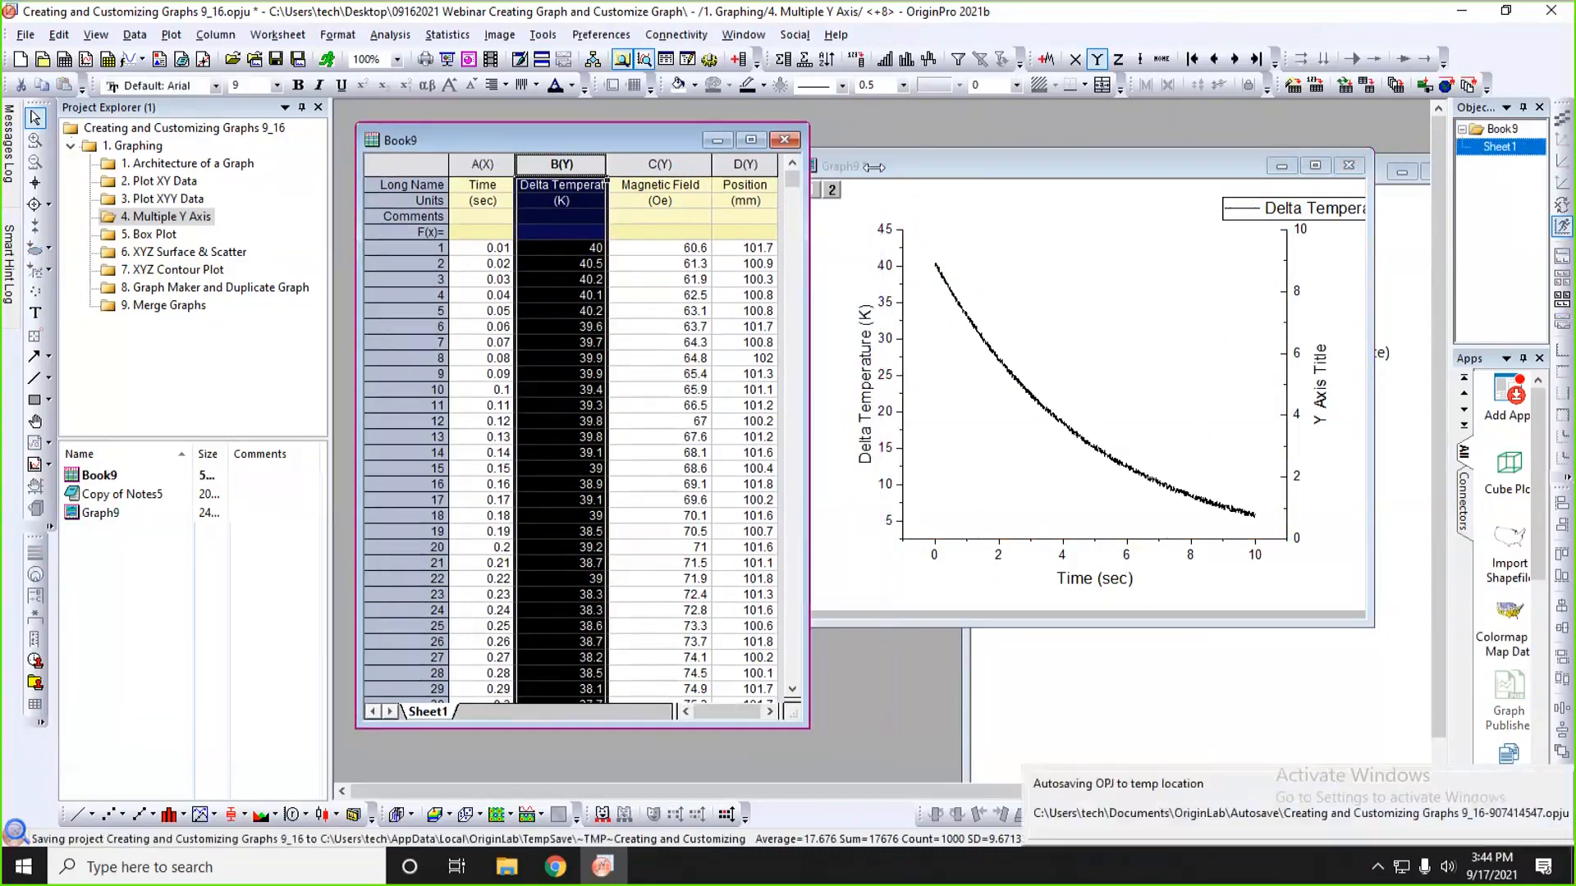
pyautogui.click(880, 169)
pyautogui.moveTo(880, 169); pyautogui.dragTo(913, 167)
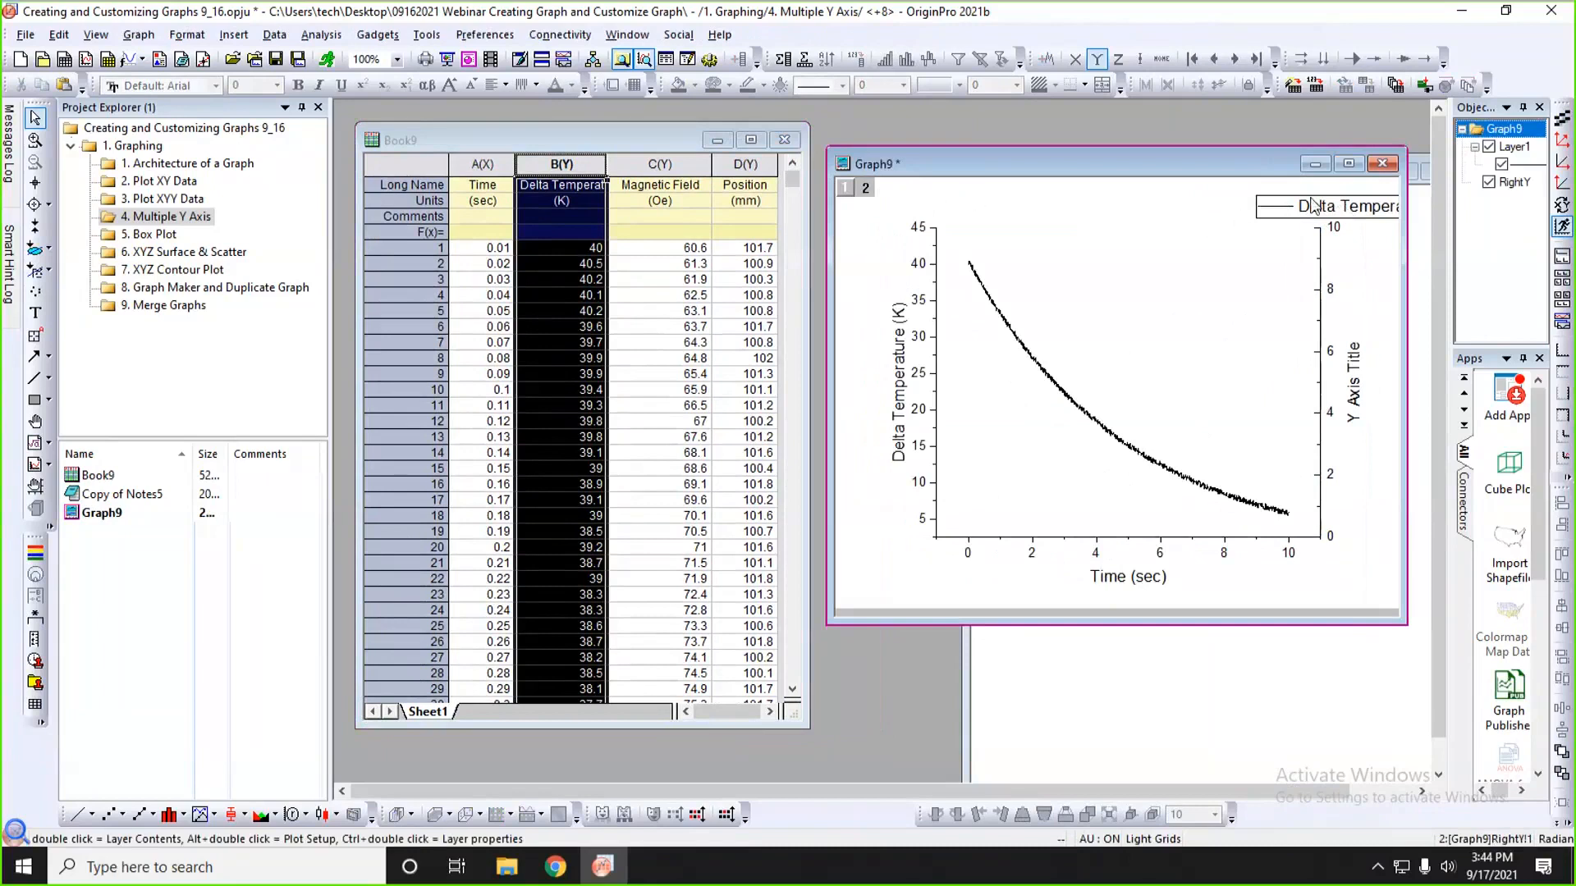
pyautogui.click(1244, 193)
pyautogui.click(1093, 213)
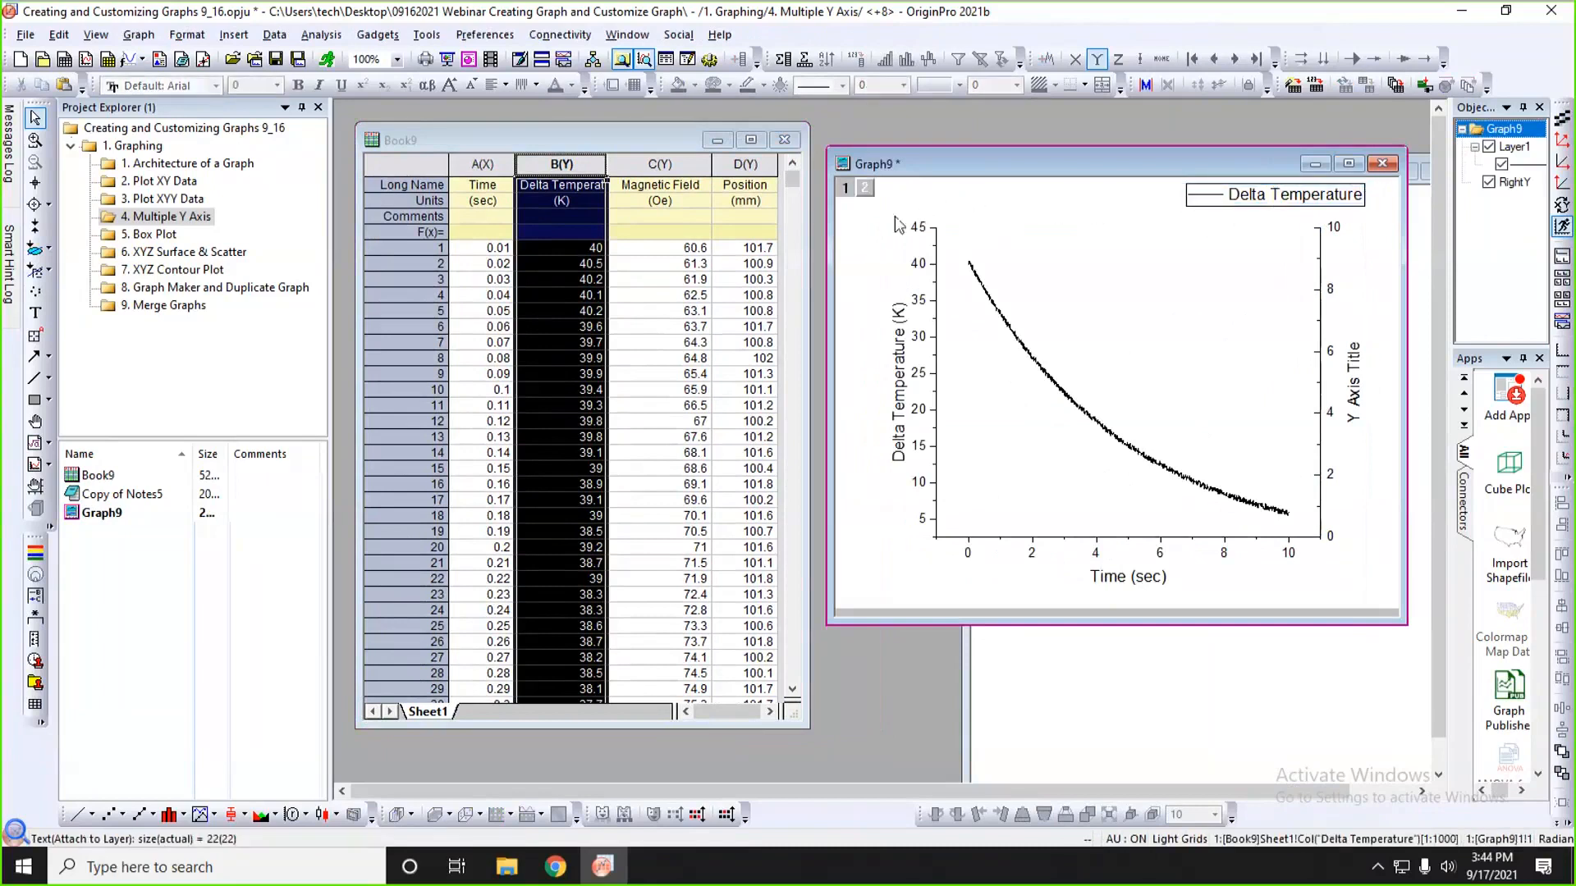
# - Add Book9's Magnetic Field column C(Y) to the graph's layer 1 with rescaled axes, and move the legend above the plot's middle
pyautogui.click(687, 164)
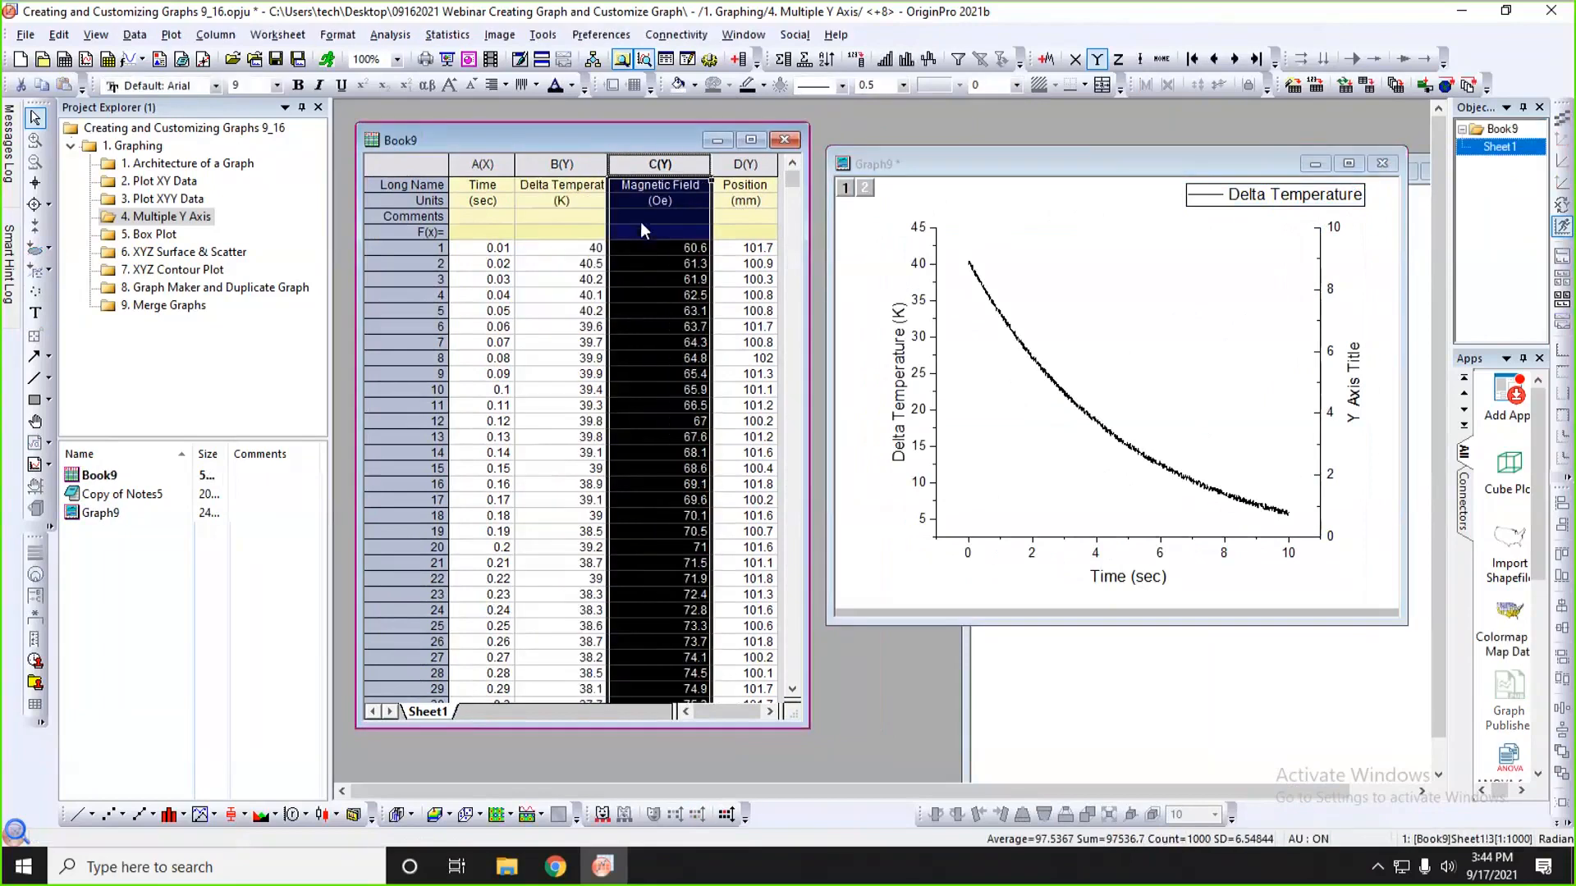
pyautogui.moveTo(657, 140); pyautogui.dragTo(660, 135)
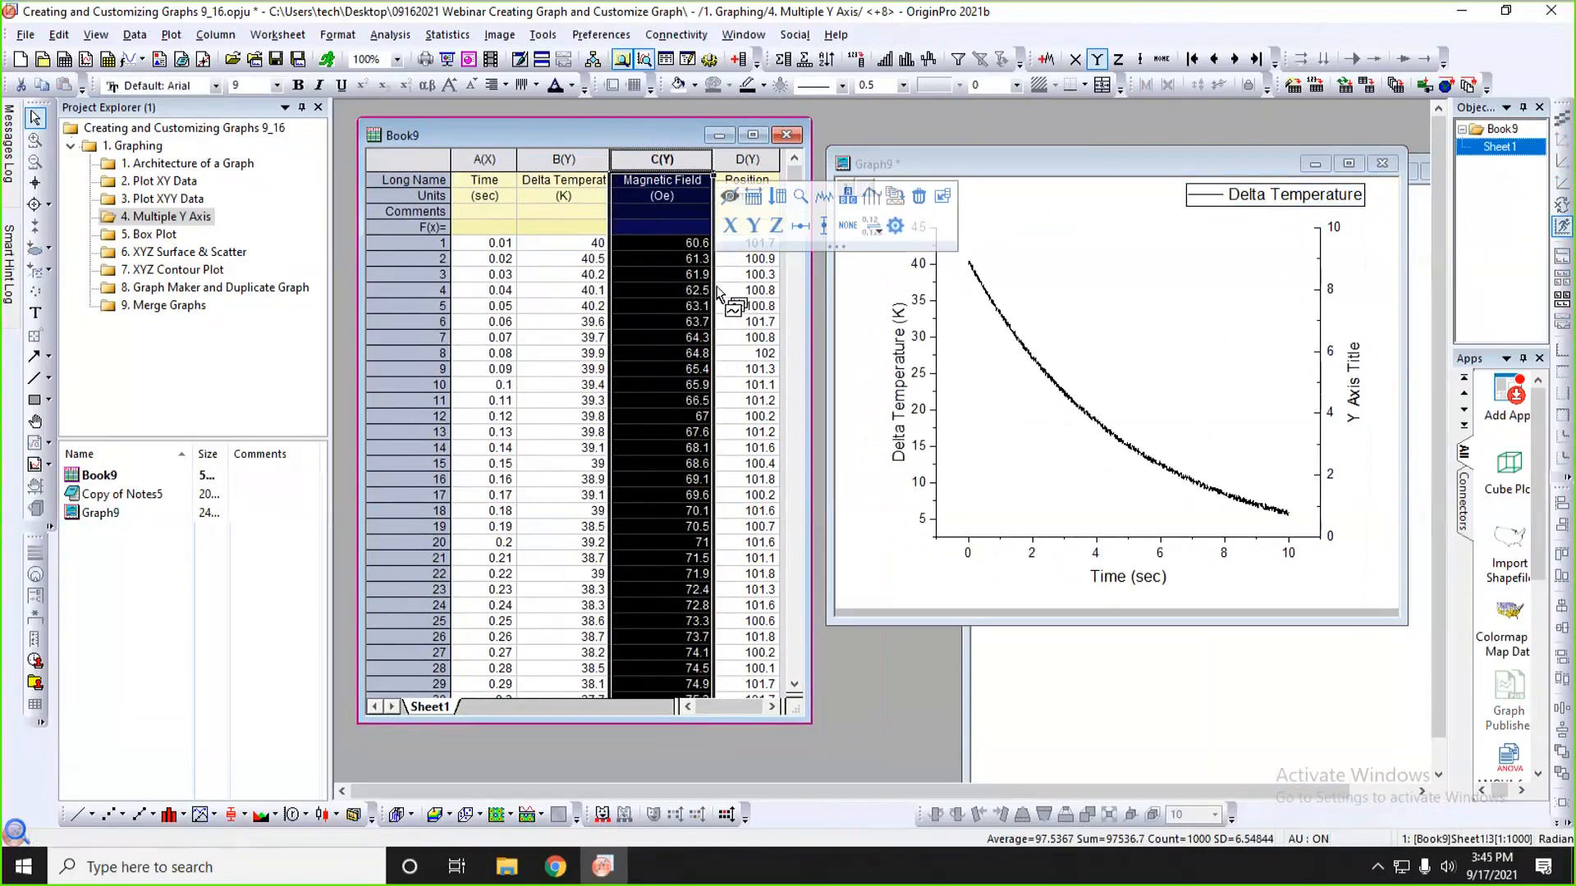
pyautogui.moveTo(717, 291); pyautogui.dragTo(1106, 352)
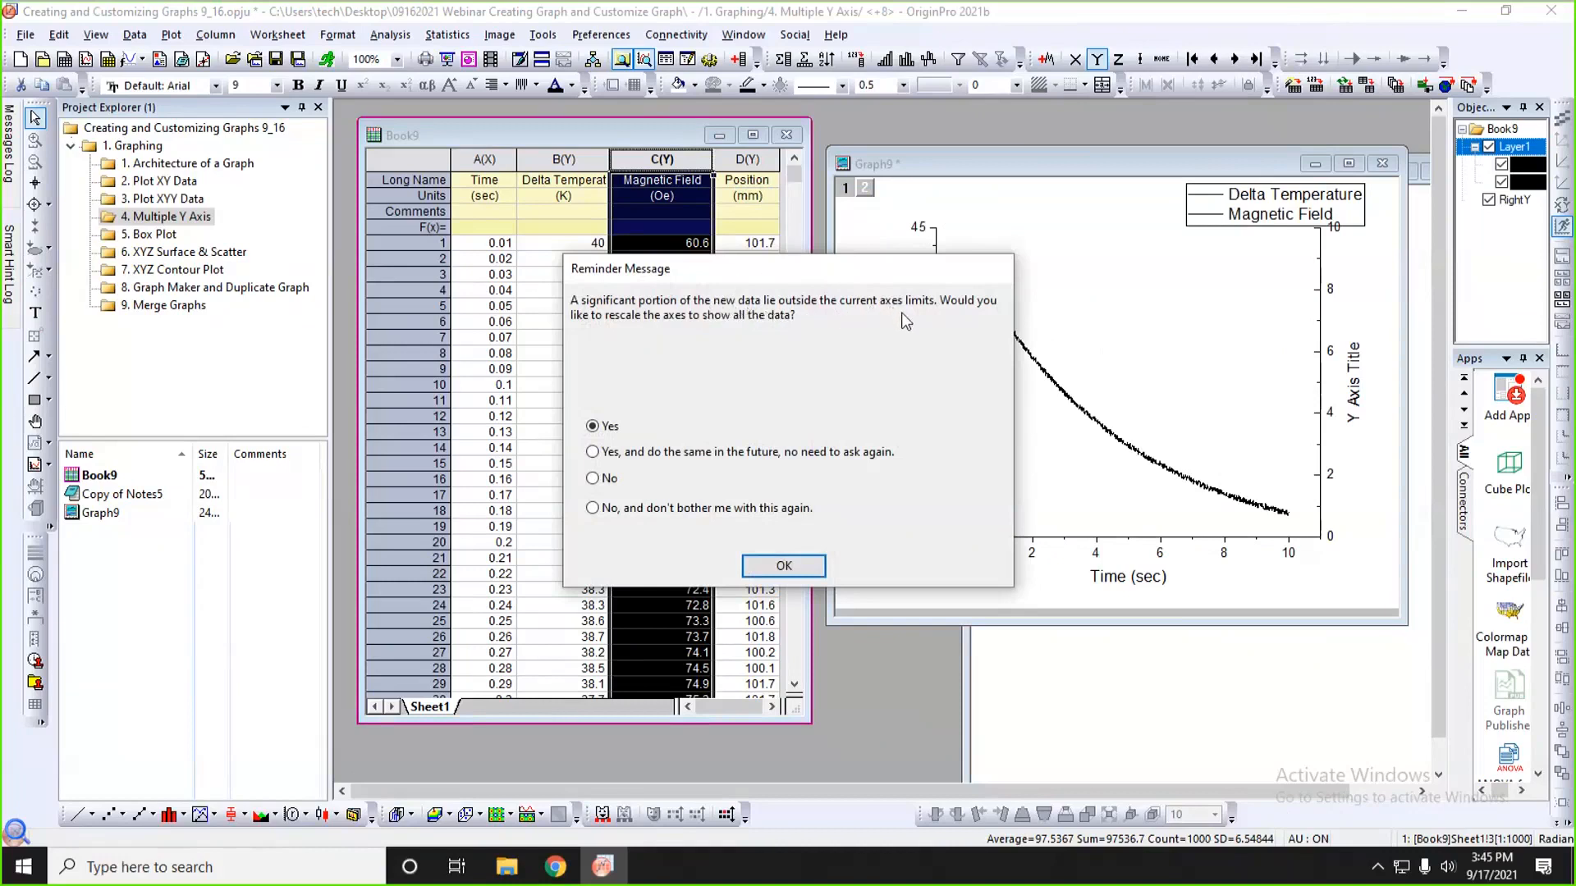
pyautogui.click(780, 566)
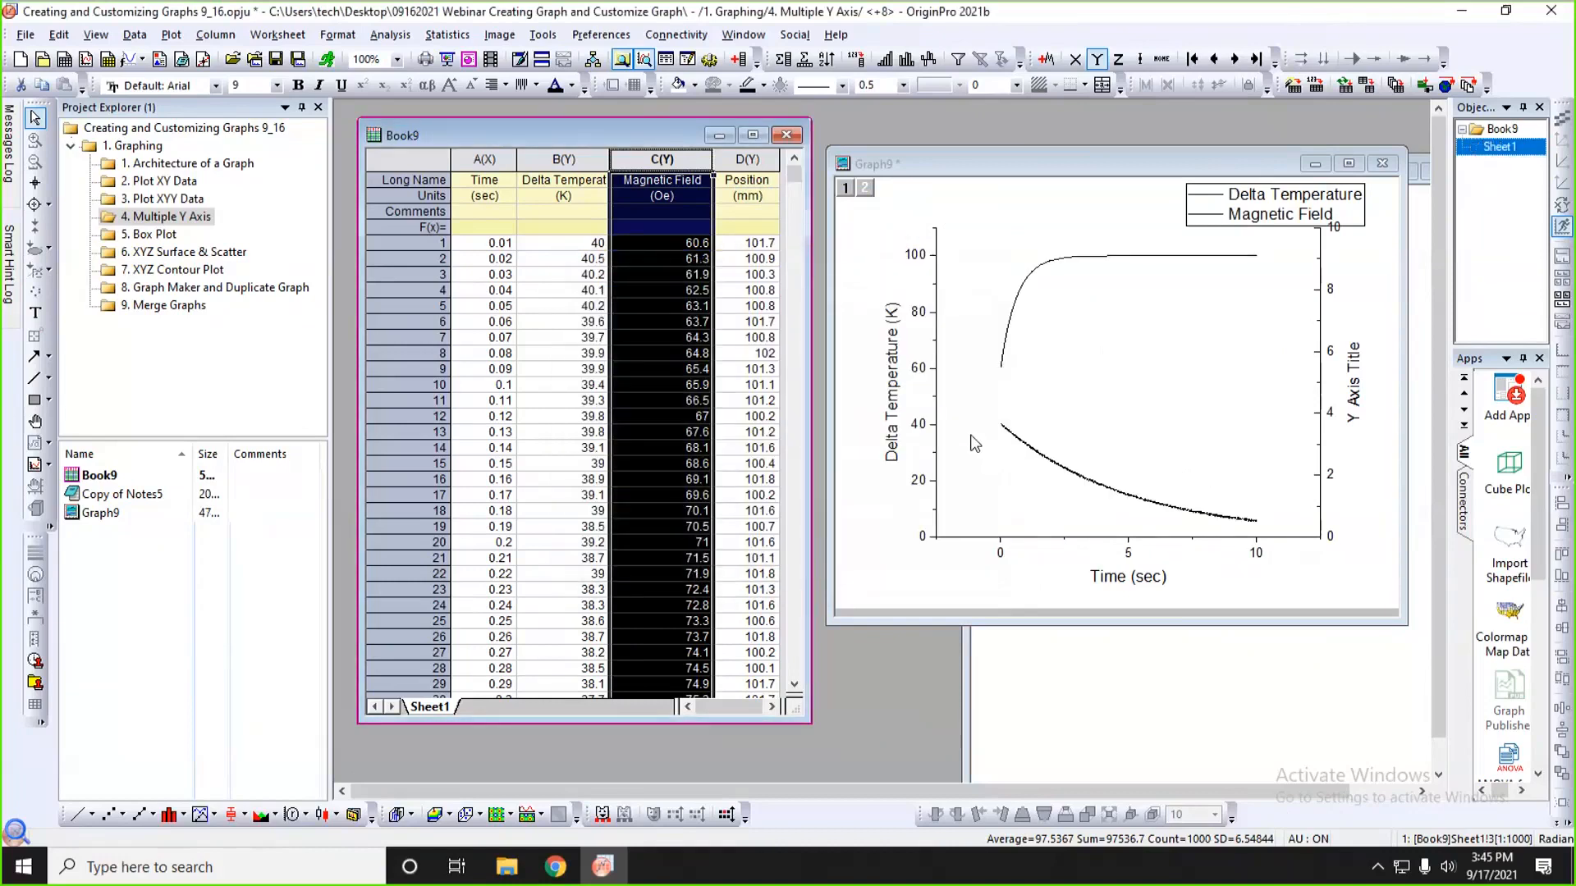
pyautogui.moveTo(1280, 215); pyautogui.dragTo(1190, 211)
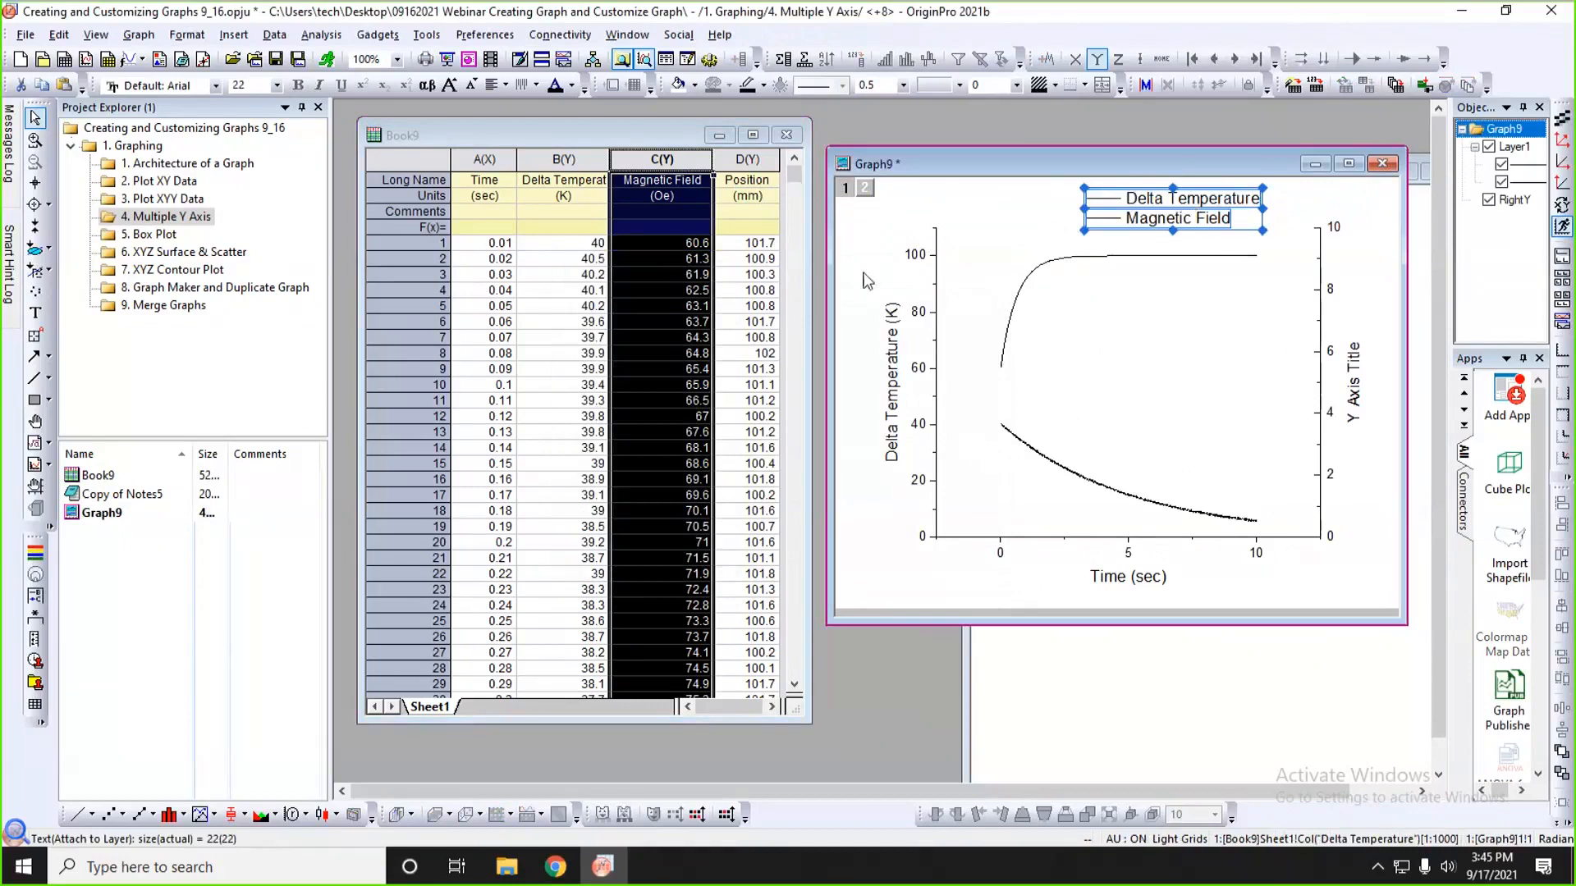
pyautogui.click(1290, 336)
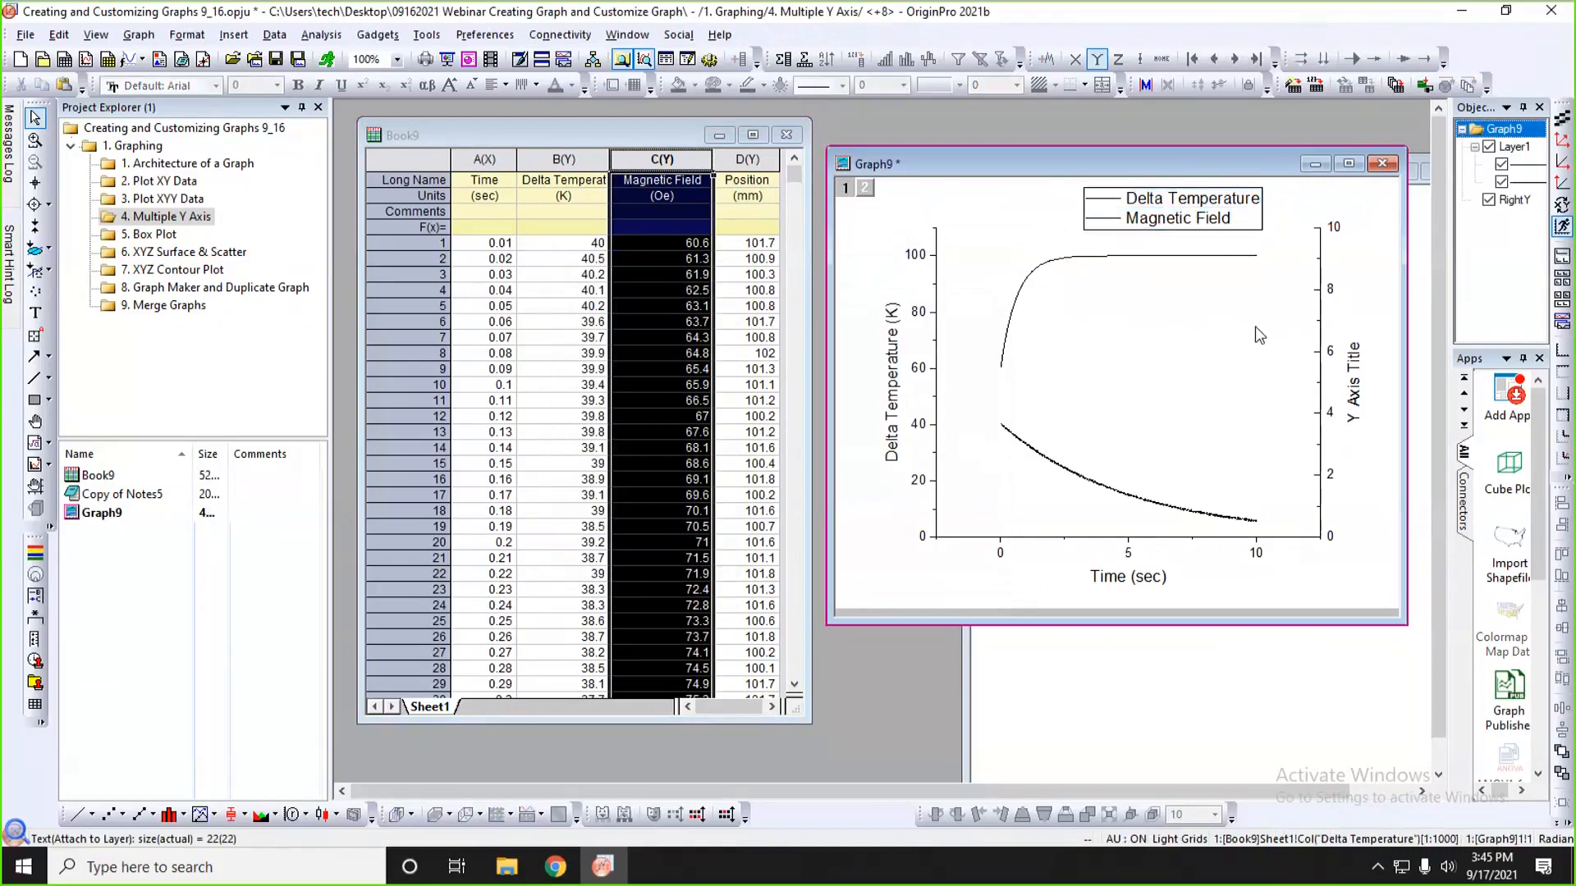
# - Format the Magnetic Field curve in red with a line thickness of 2.5
pyautogui.click(1190, 258)
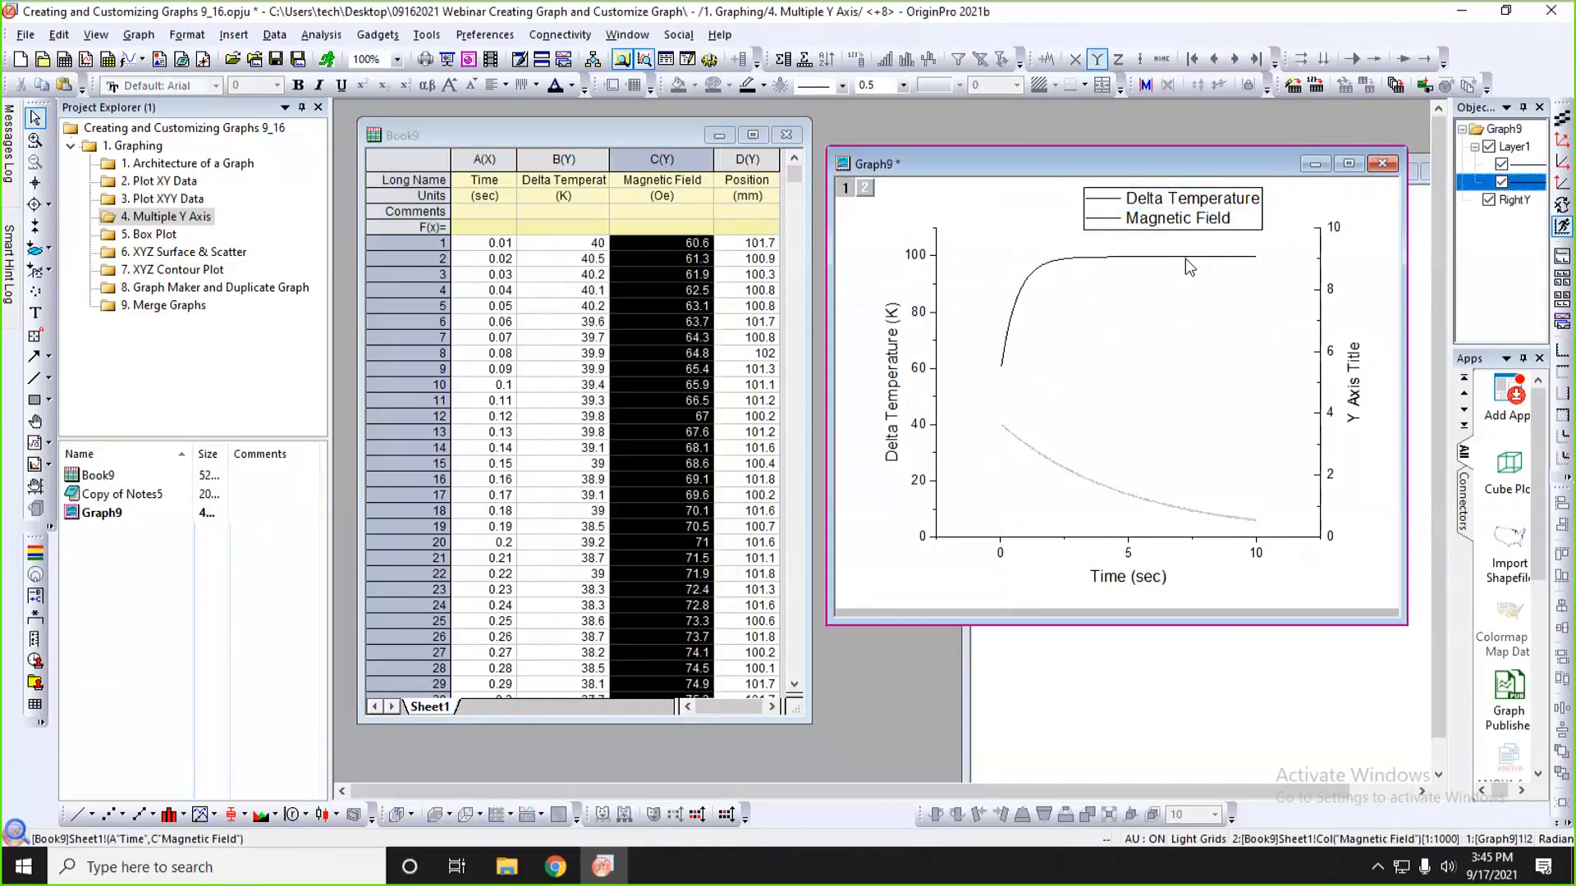
pyautogui.click(1185, 258)
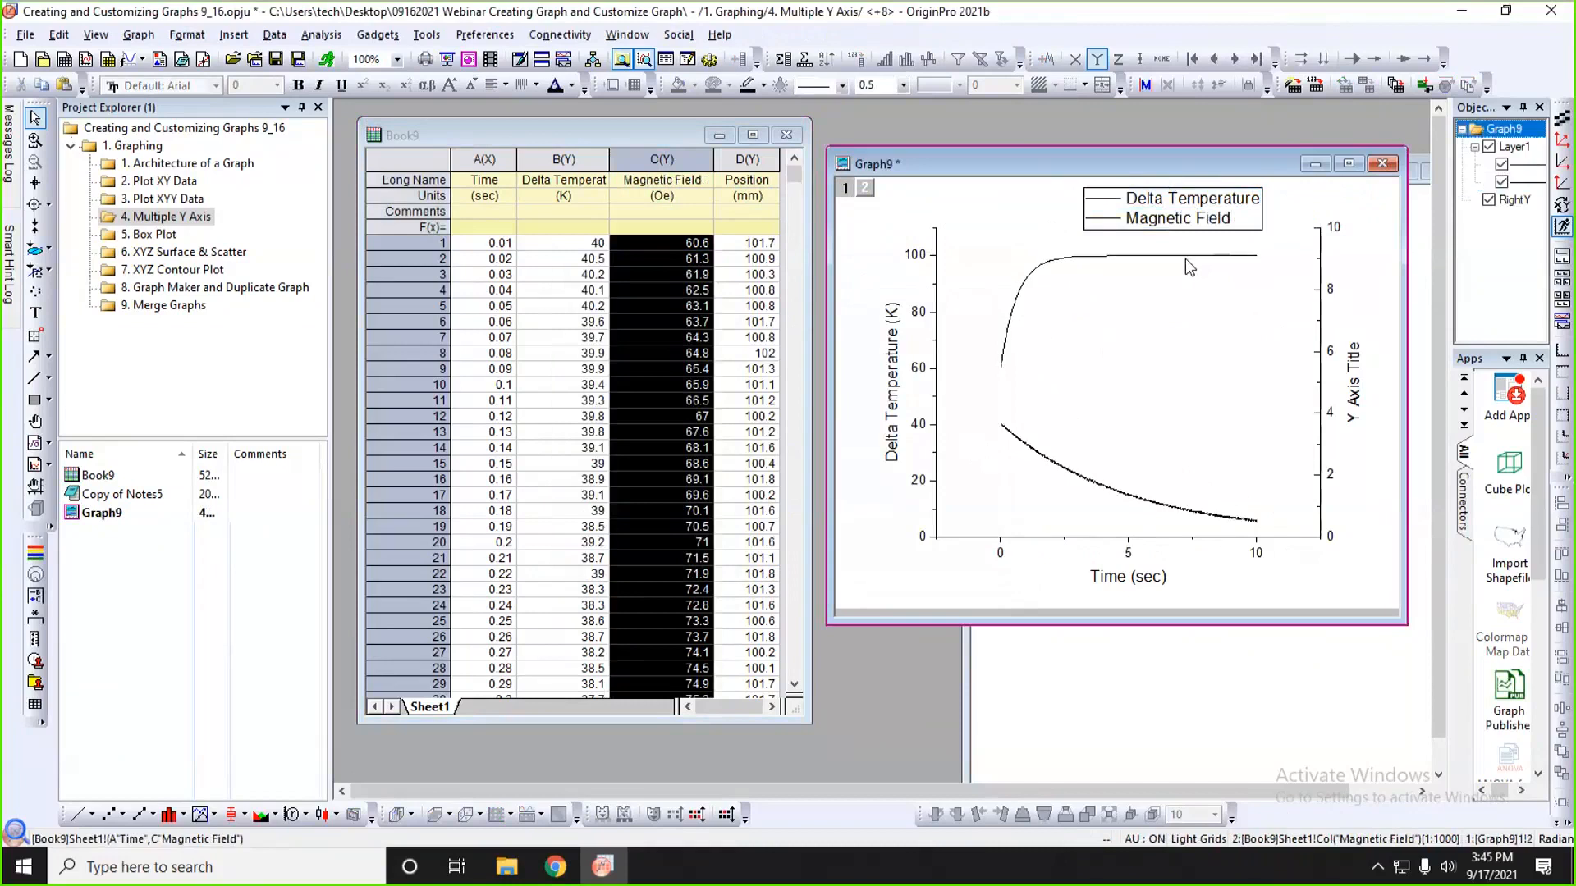
pyautogui.click(1185, 257)
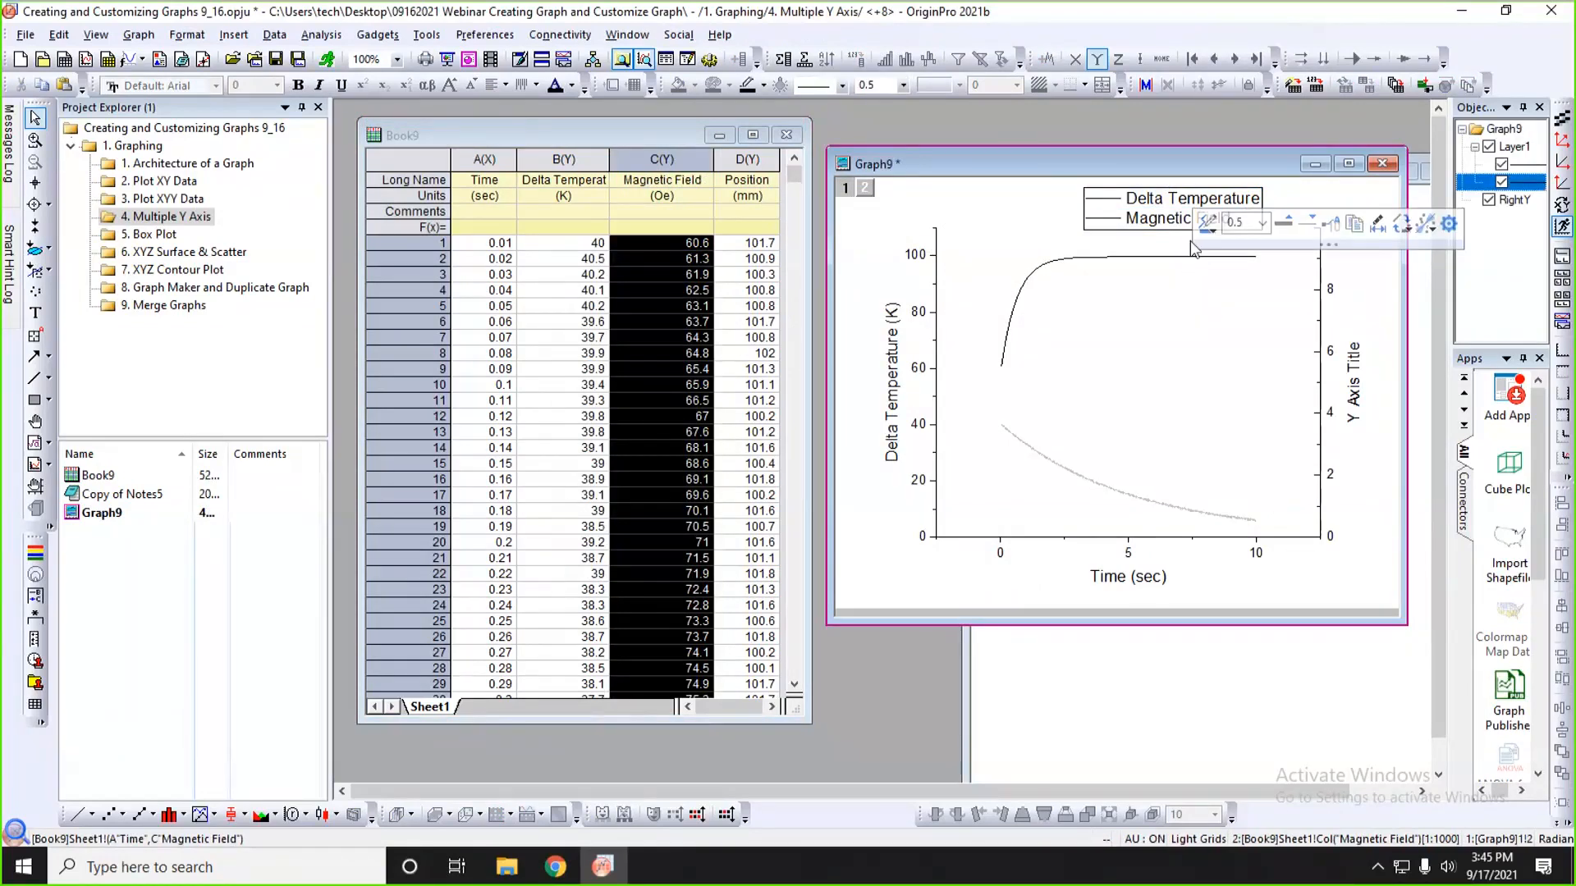
pyautogui.click(1206, 222)
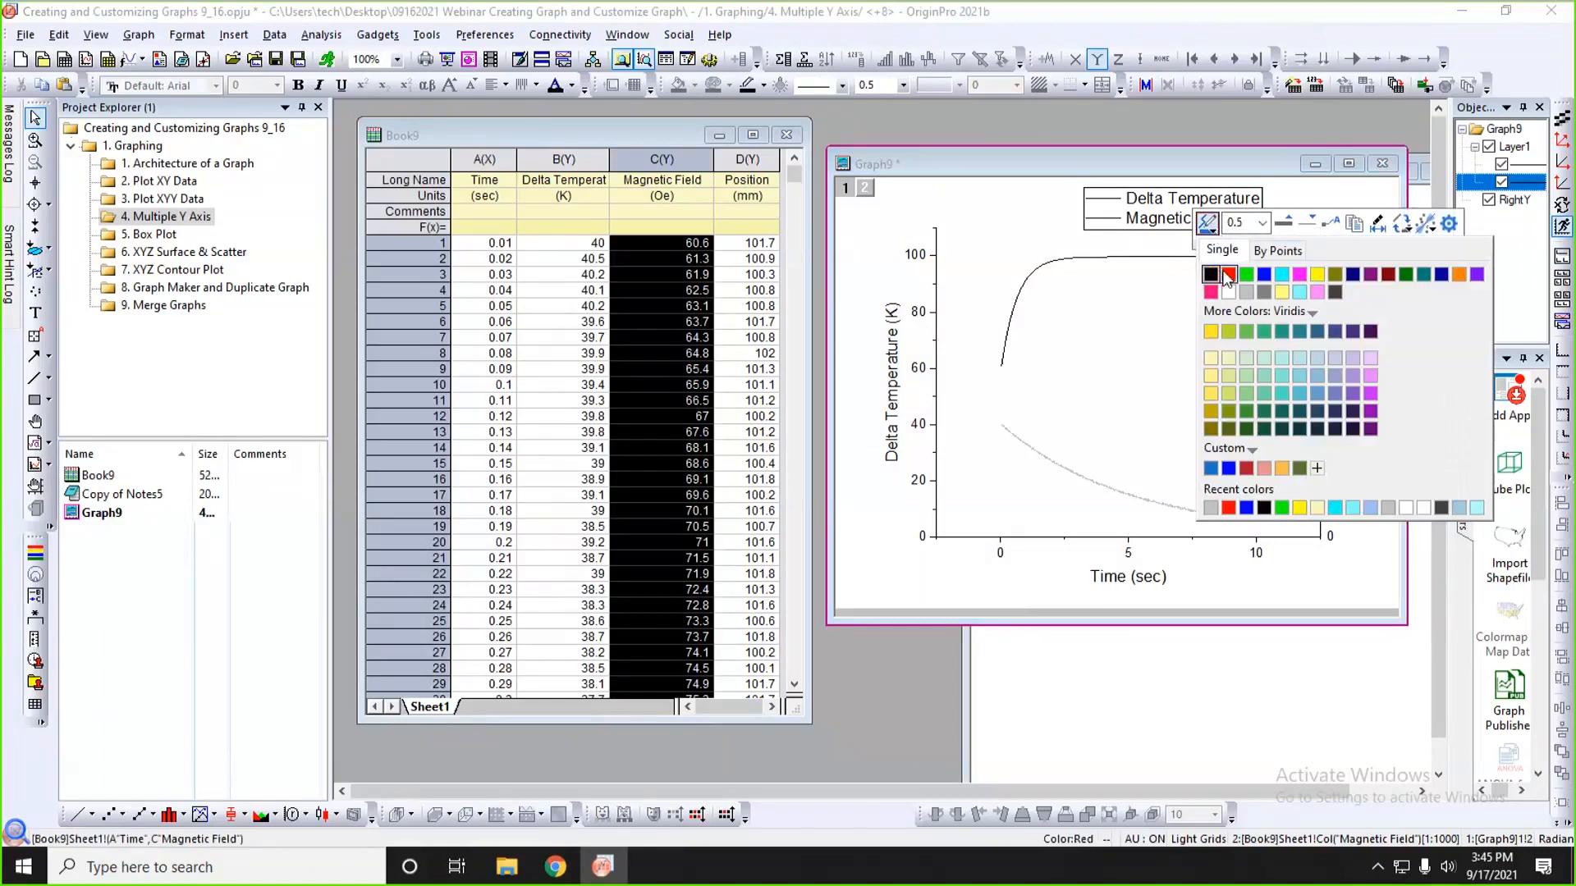
pyautogui.click(1227, 276)
pyautogui.click(1283, 223)
pyautogui.click(1283, 223)
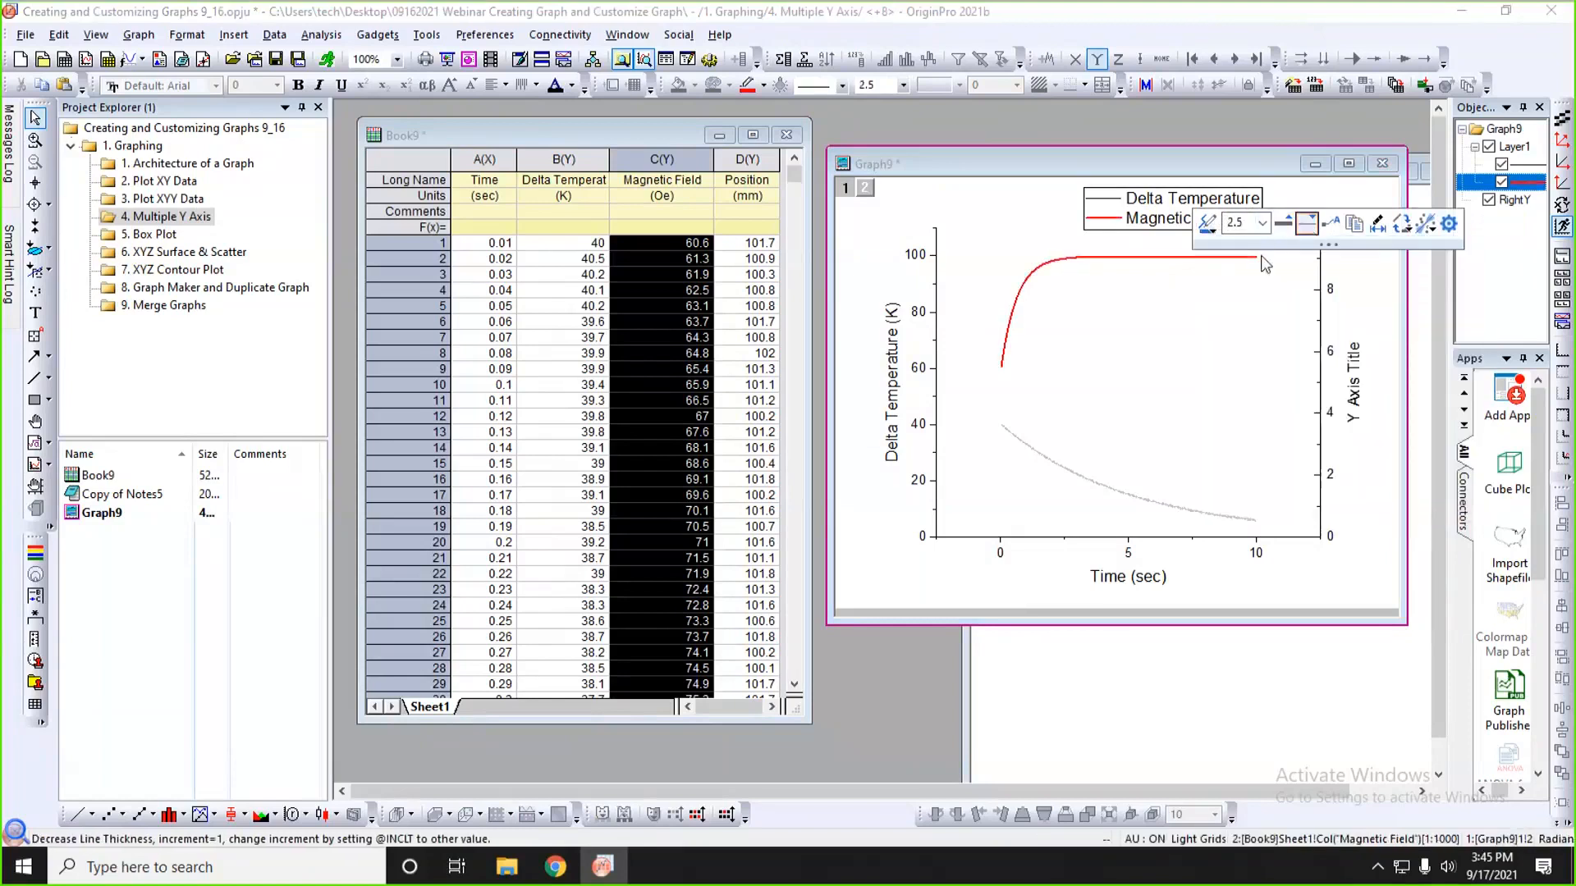
pyautogui.click(1202, 302)
pyautogui.moveTo(1196, 259)
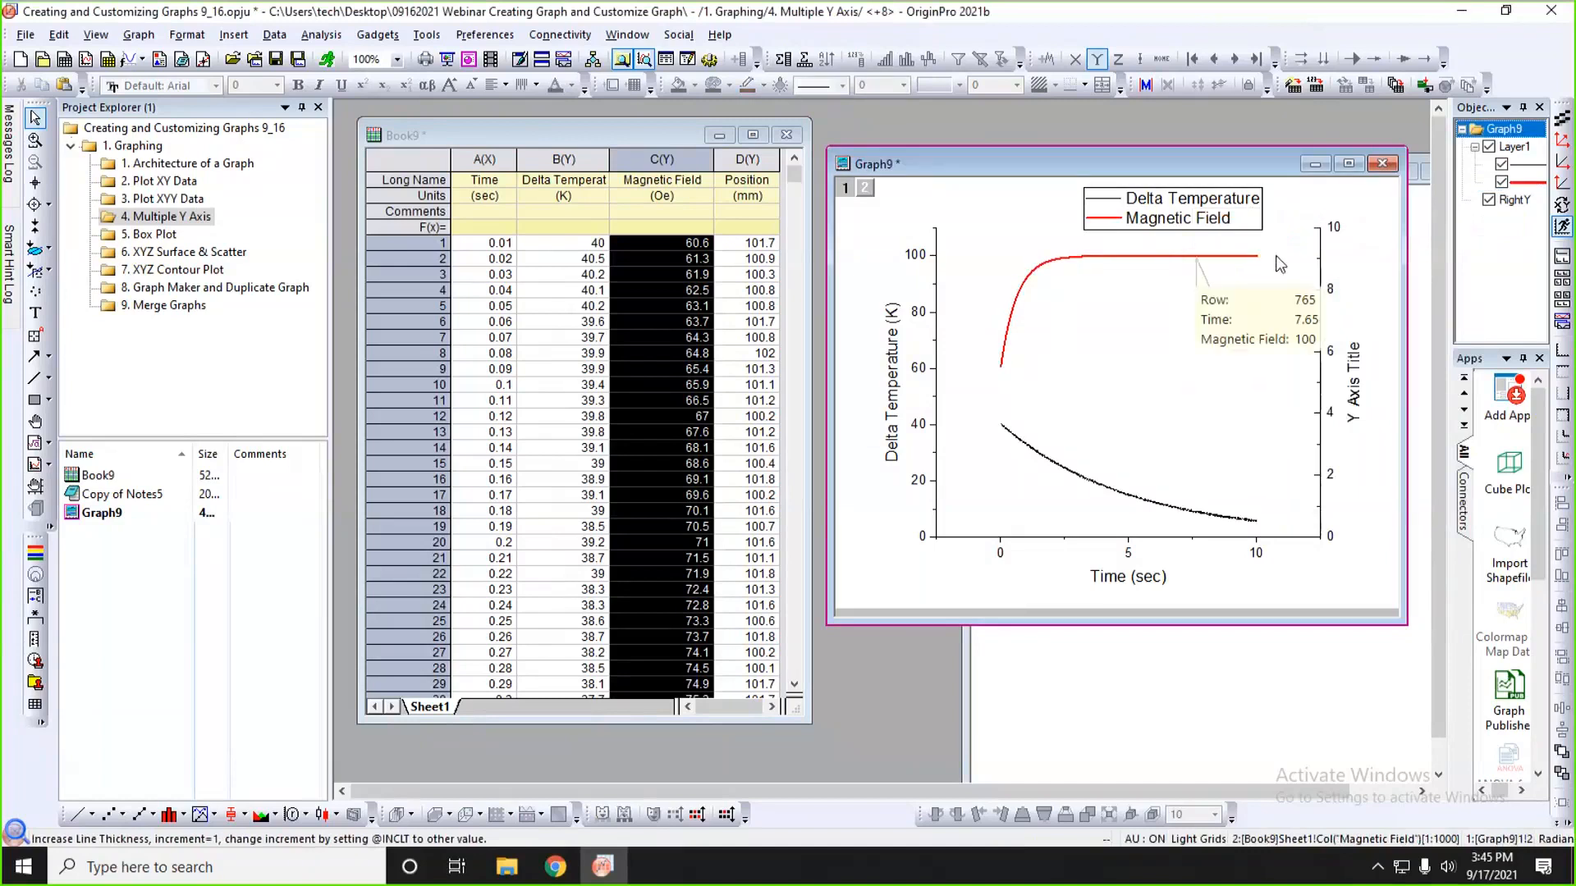
# - Set the right Y axis line color to Auto
pyautogui.click(1321, 259)
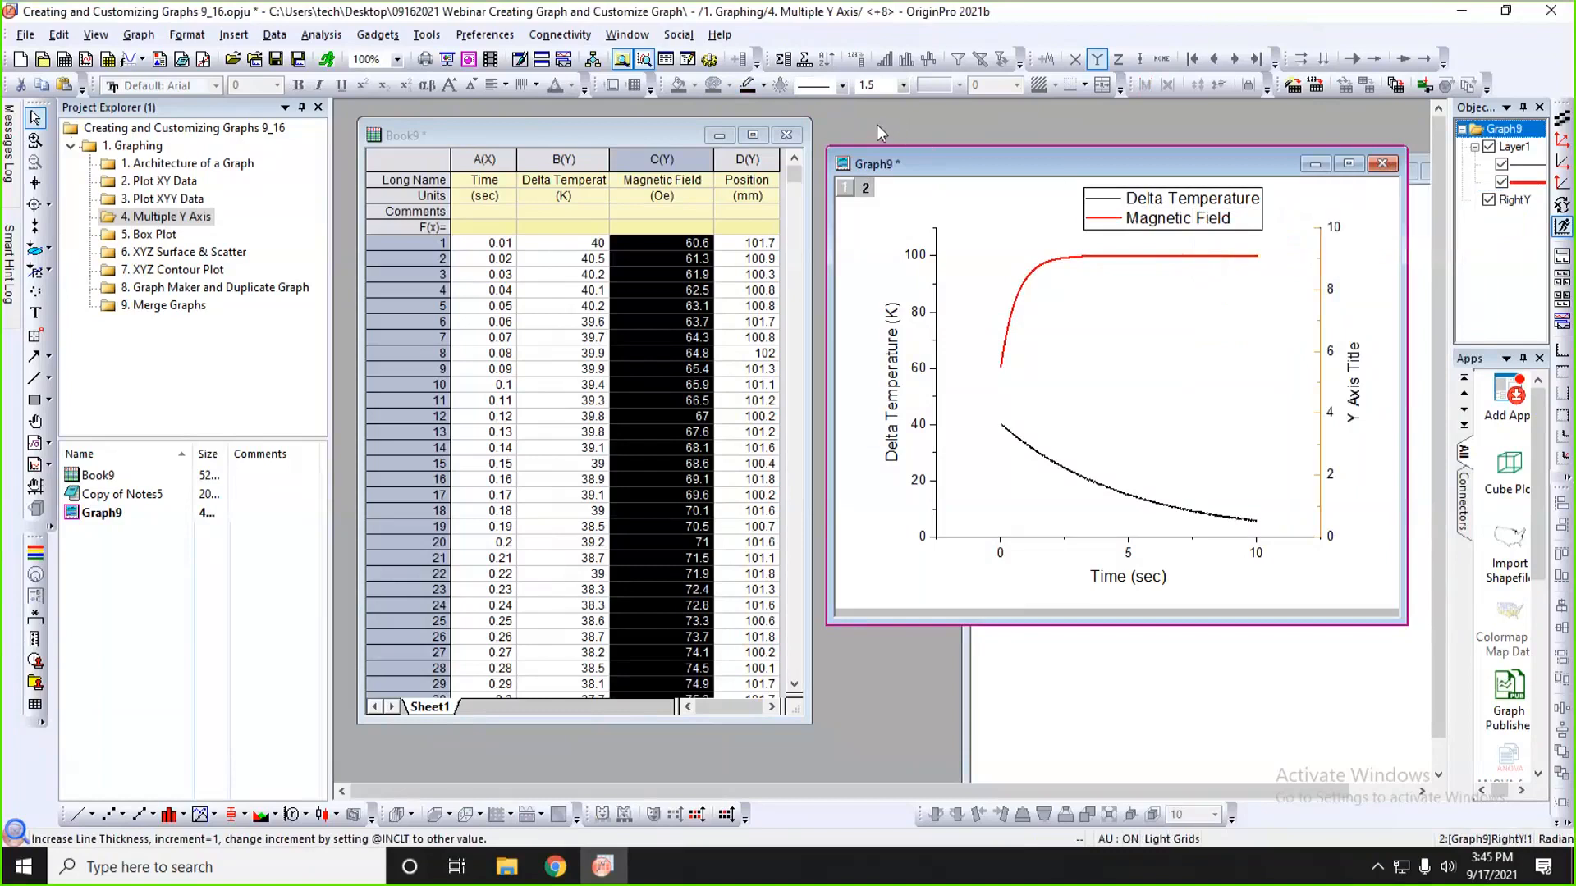
pyautogui.click(763, 86)
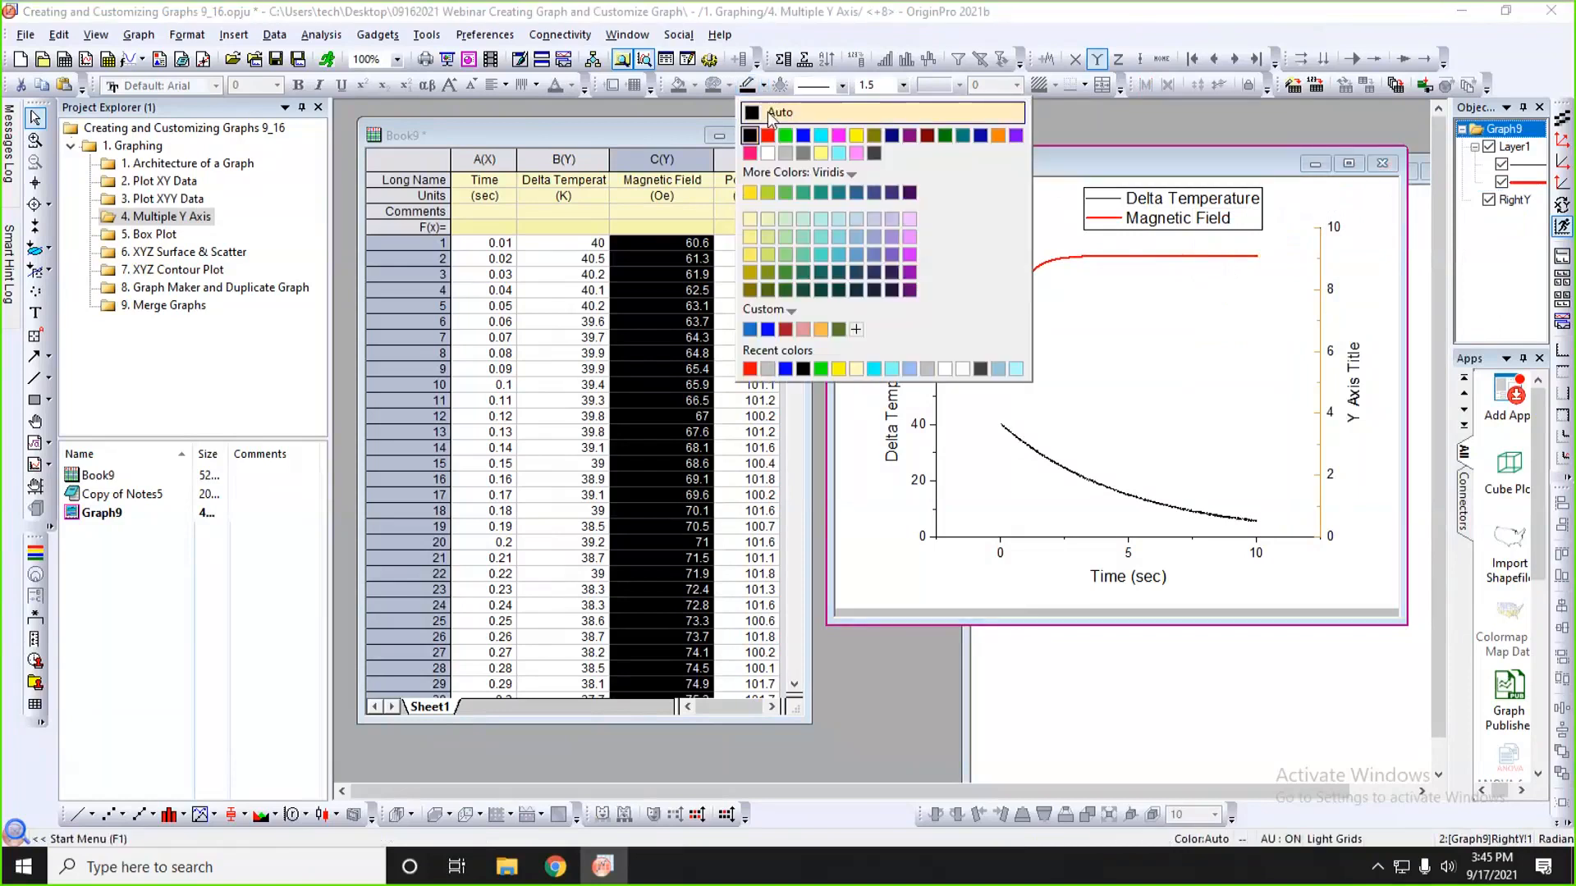
pyautogui.click(766, 112)
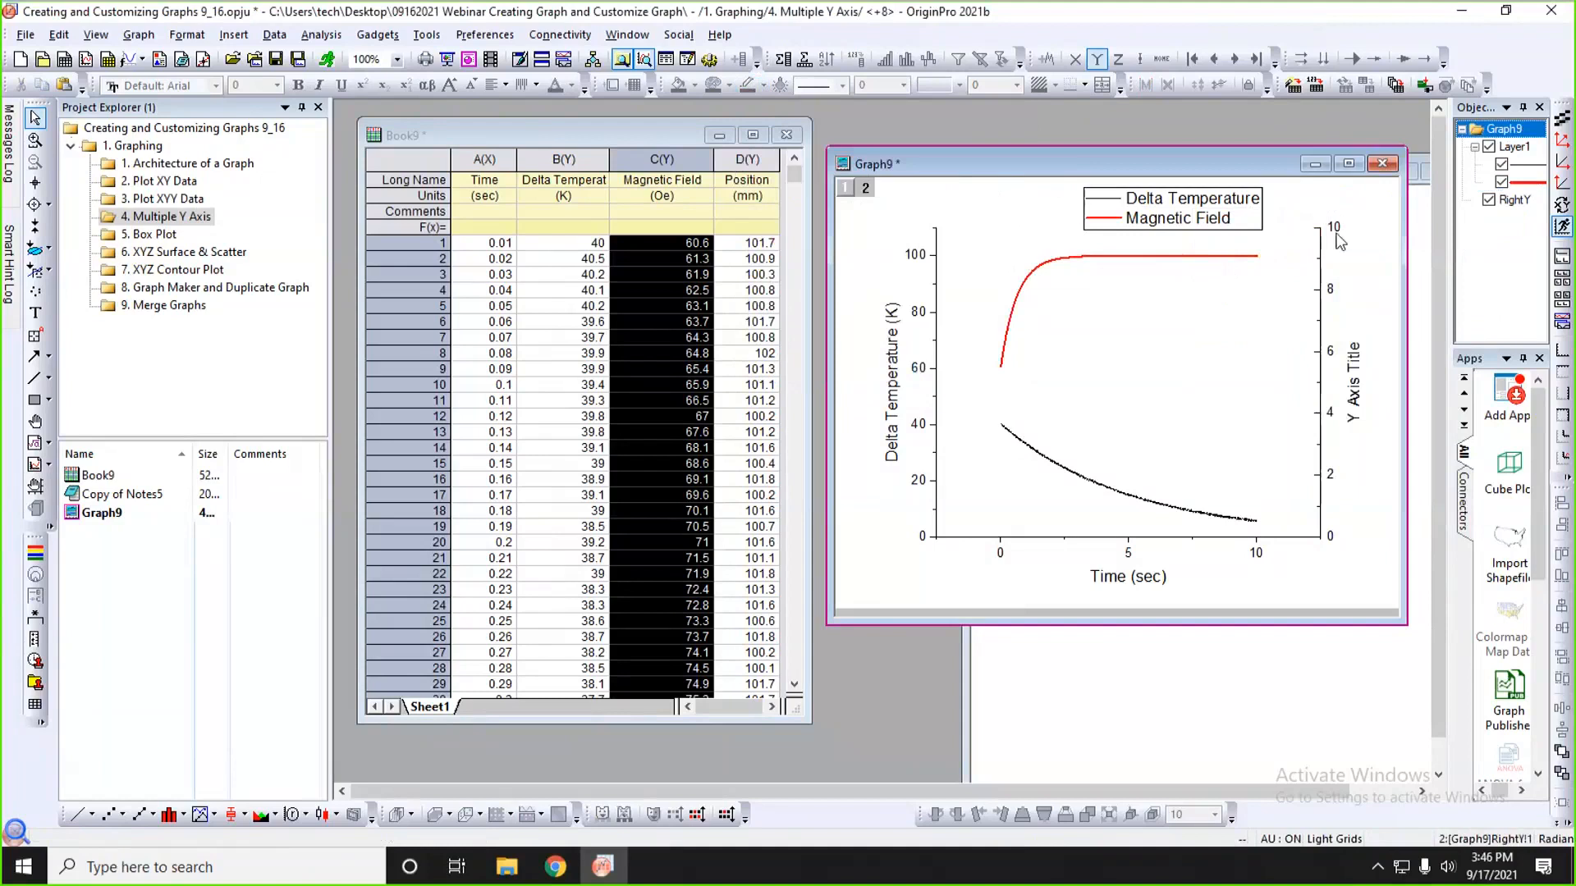
# - Shift the graph window slightly and color the right Y axis red to match the Magnetic Field curve
pyautogui.moveTo(1155, 157); pyautogui.dragTo(1120, 150)
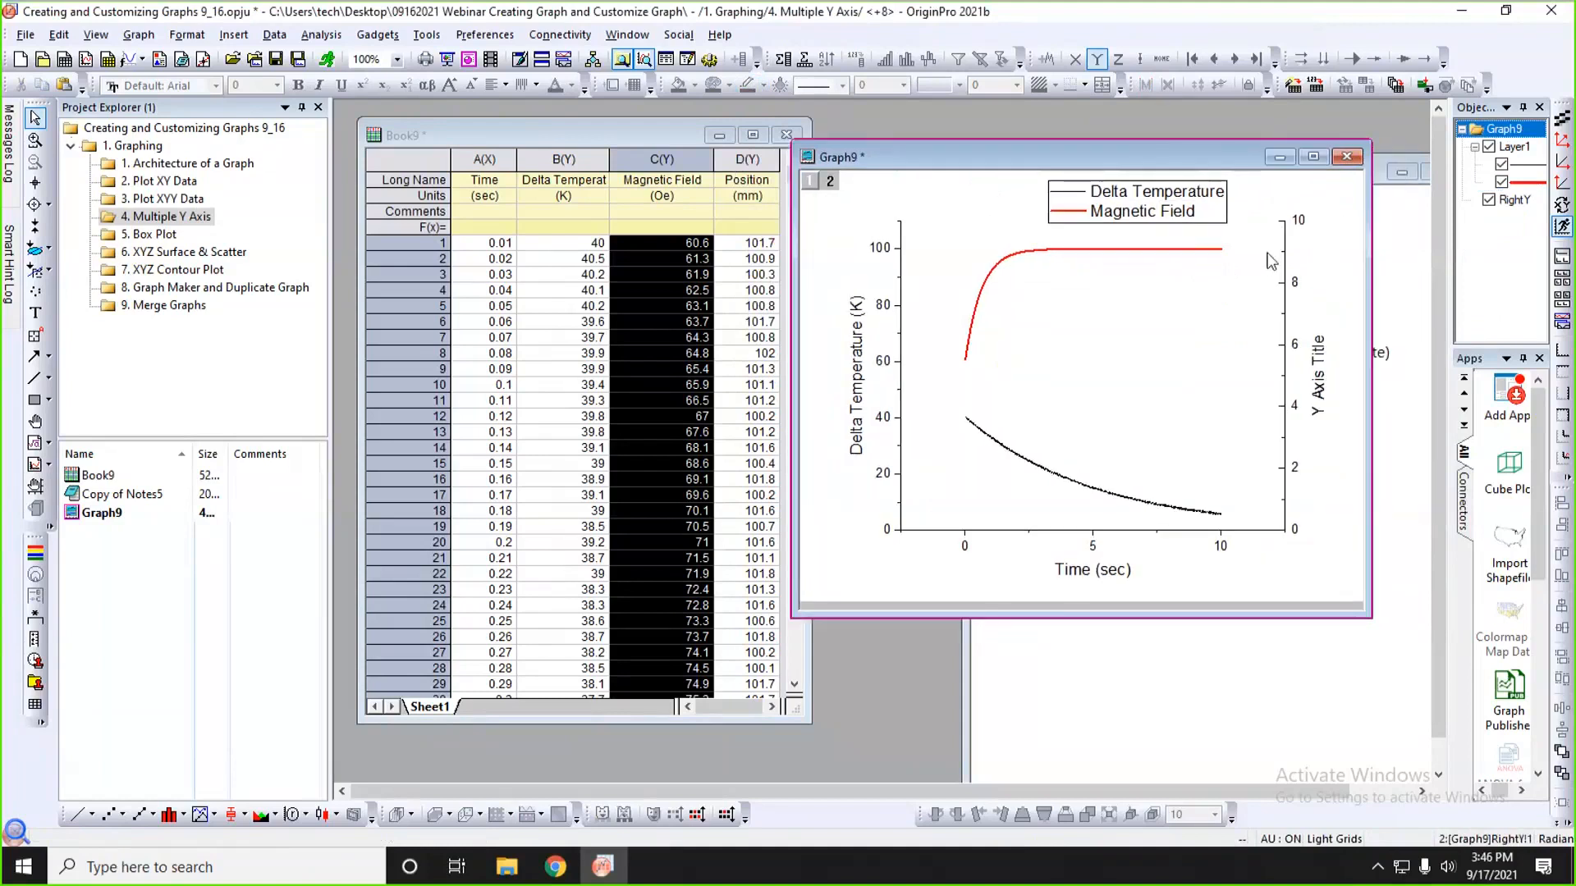
pyautogui.click(1283, 258)
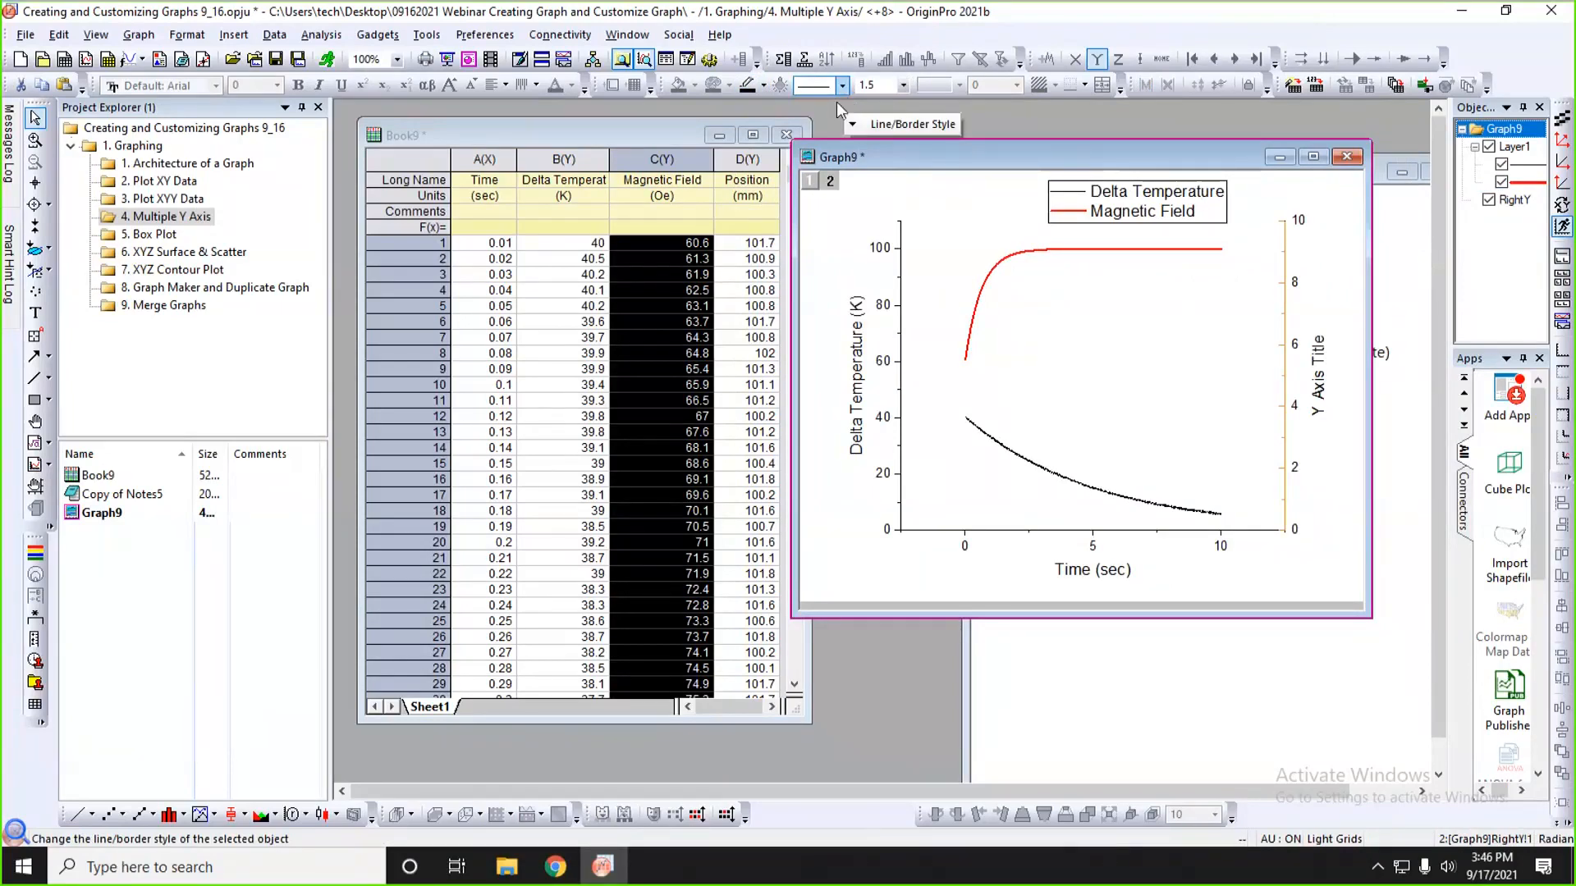
pyautogui.click(763, 86)
pyautogui.click(767, 136)
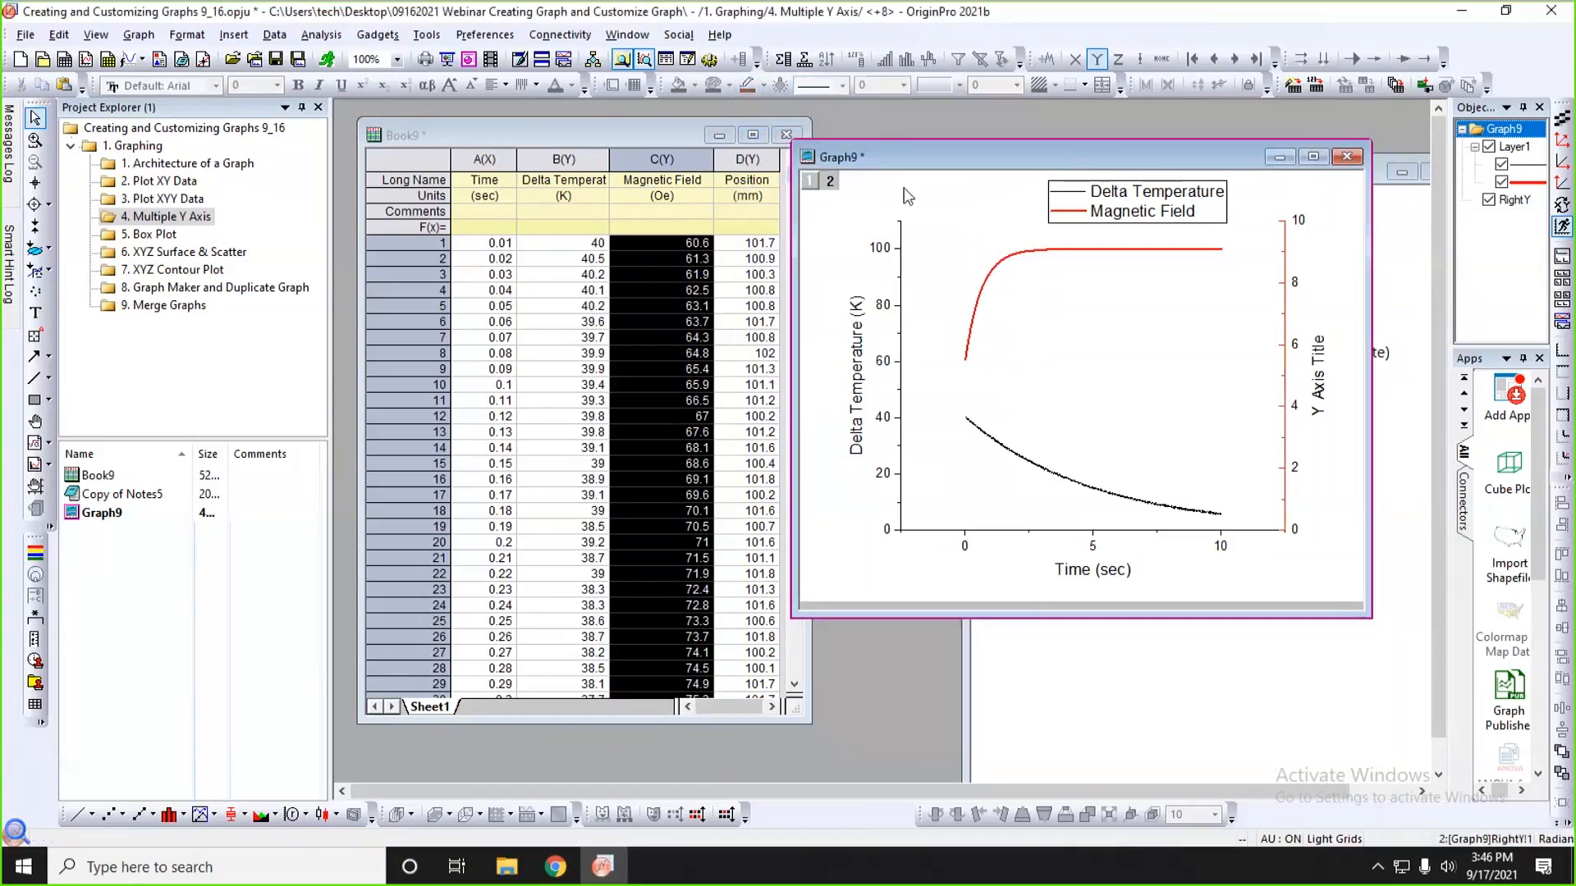
# - Set the right Y axis tick labels to the Auto color and color the right axis title red
pyautogui.click(1296, 288)
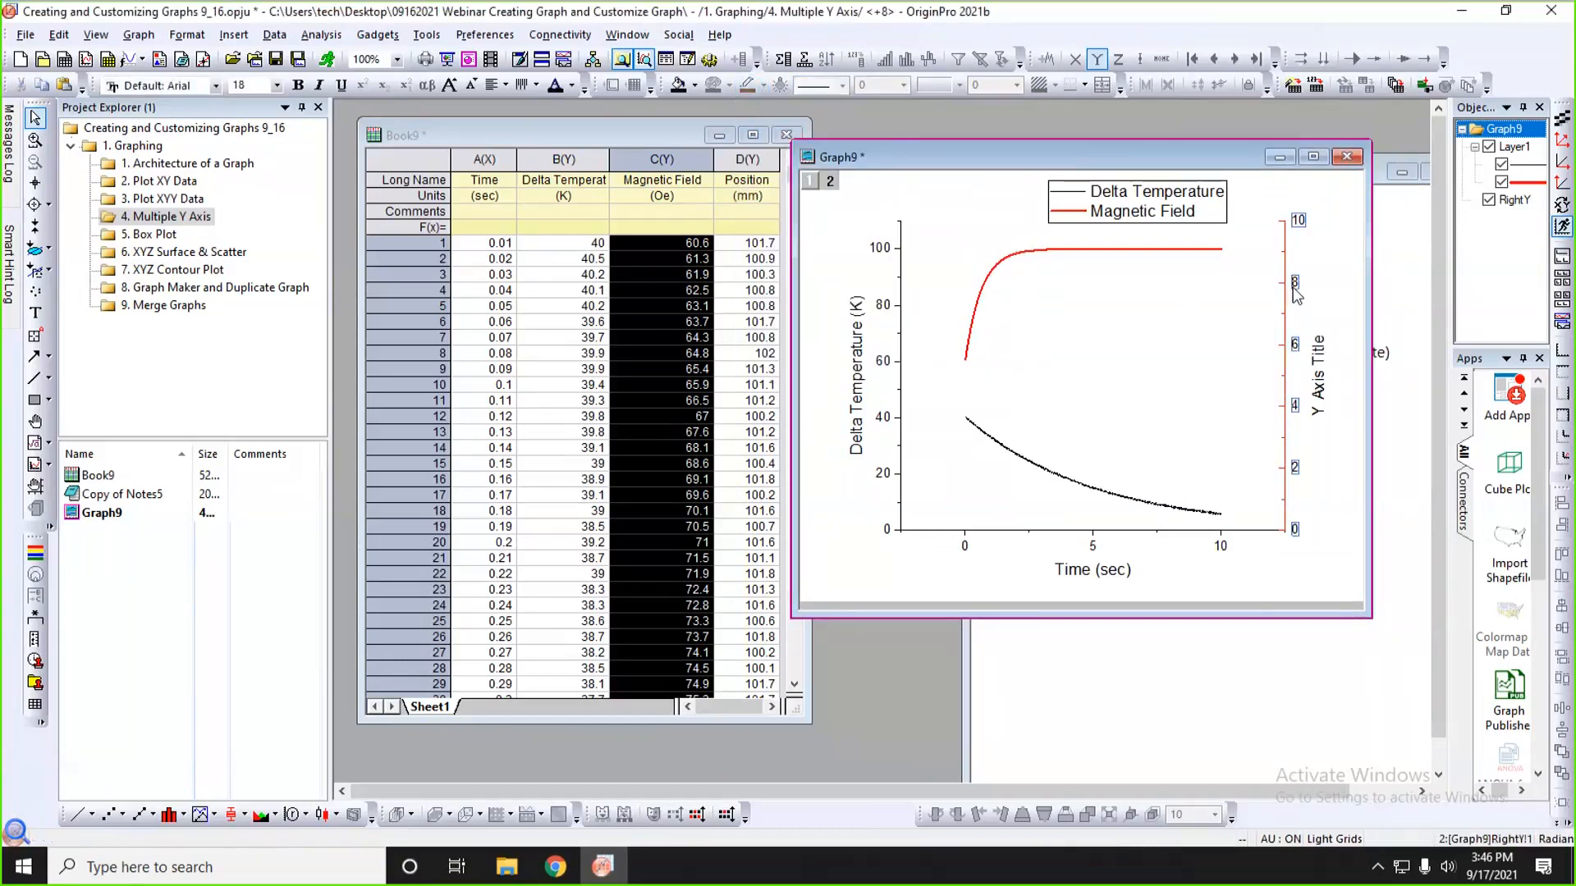
pyautogui.click(1323, 320)
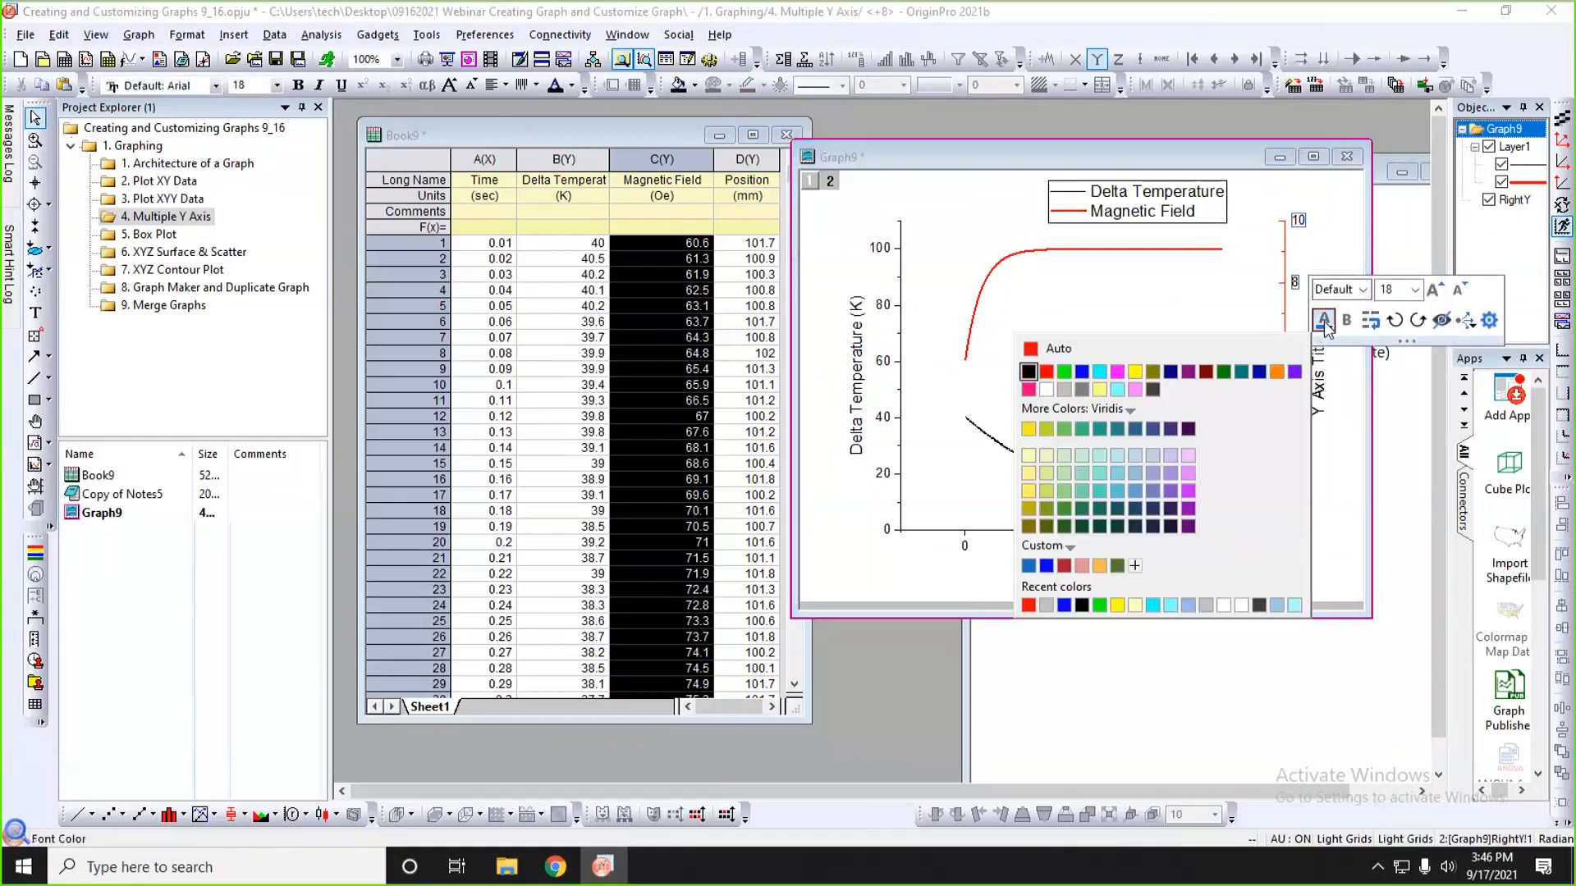
pyautogui.click(1058, 349)
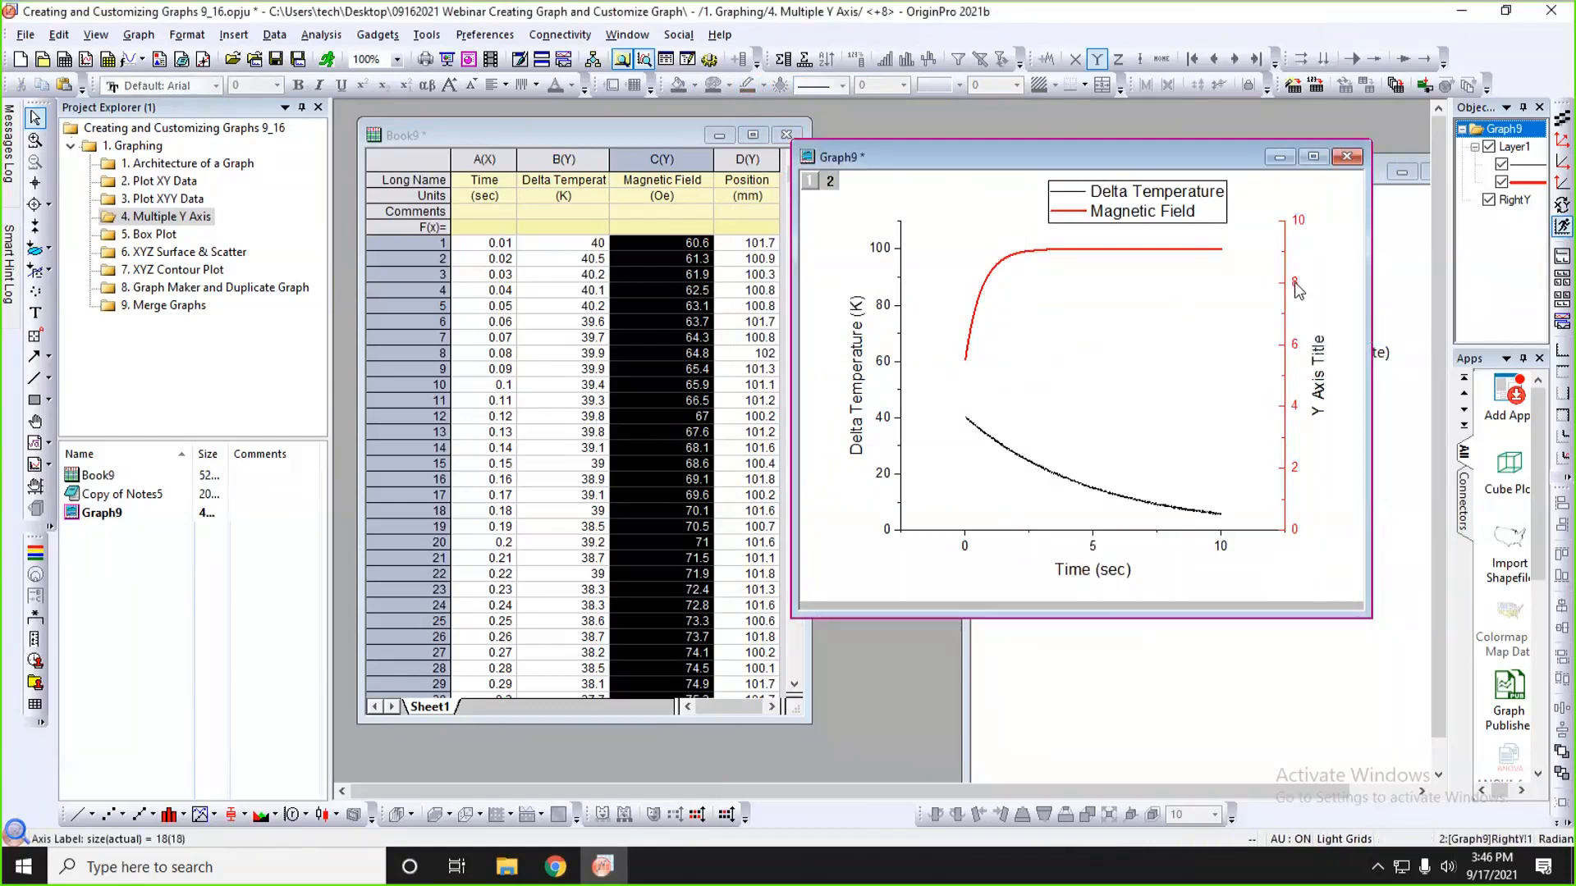
pyautogui.click(1321, 355)
pyautogui.click(1353, 380)
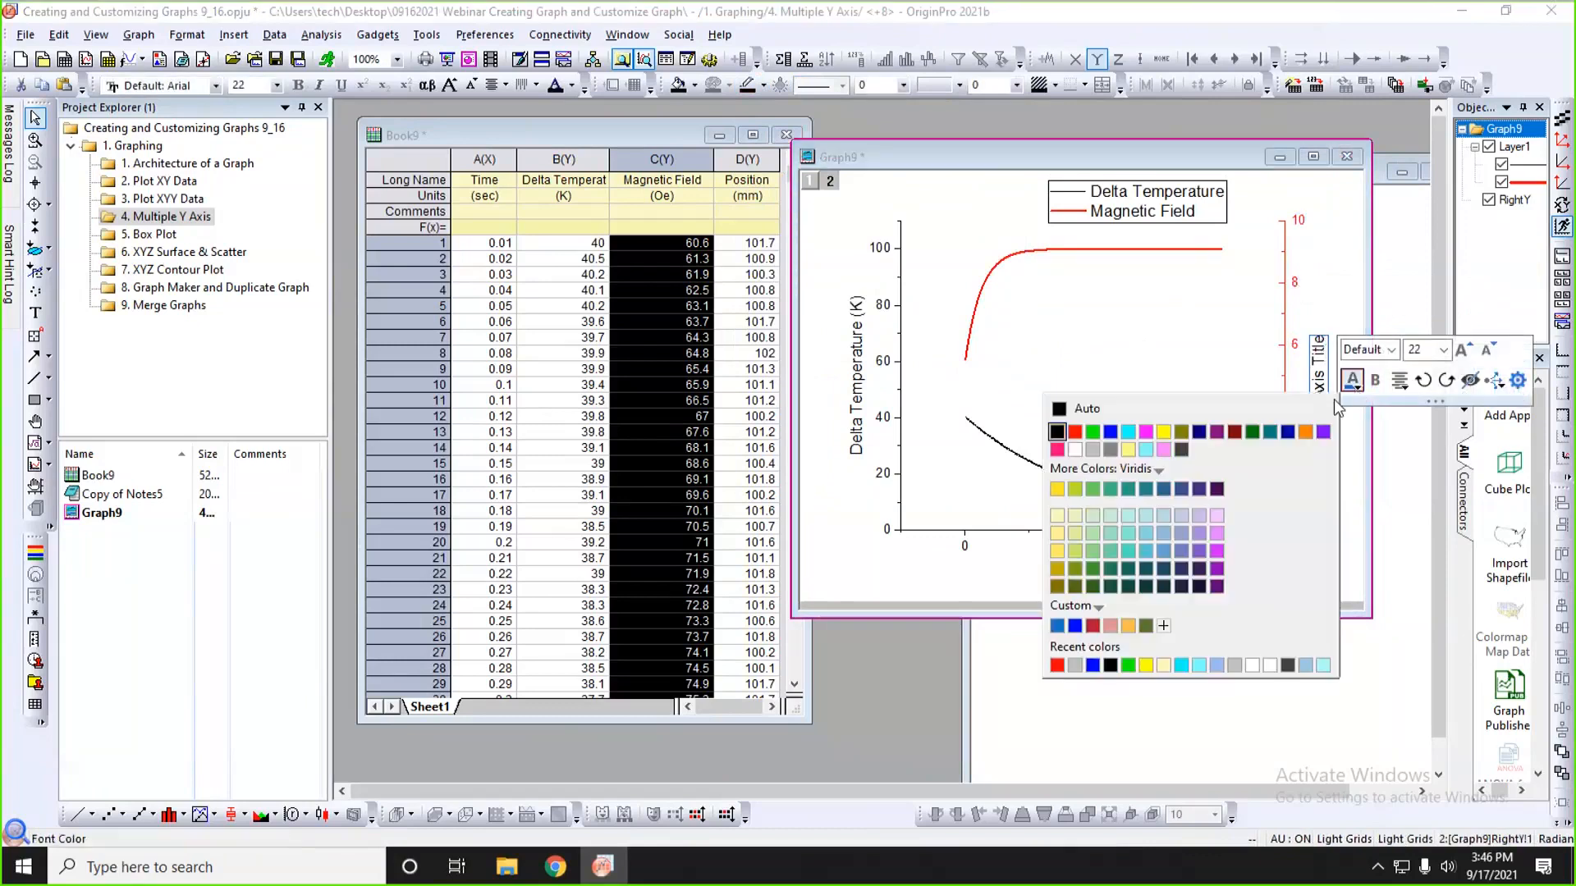
pyautogui.click(1075, 431)
pyautogui.click(1106, 331)
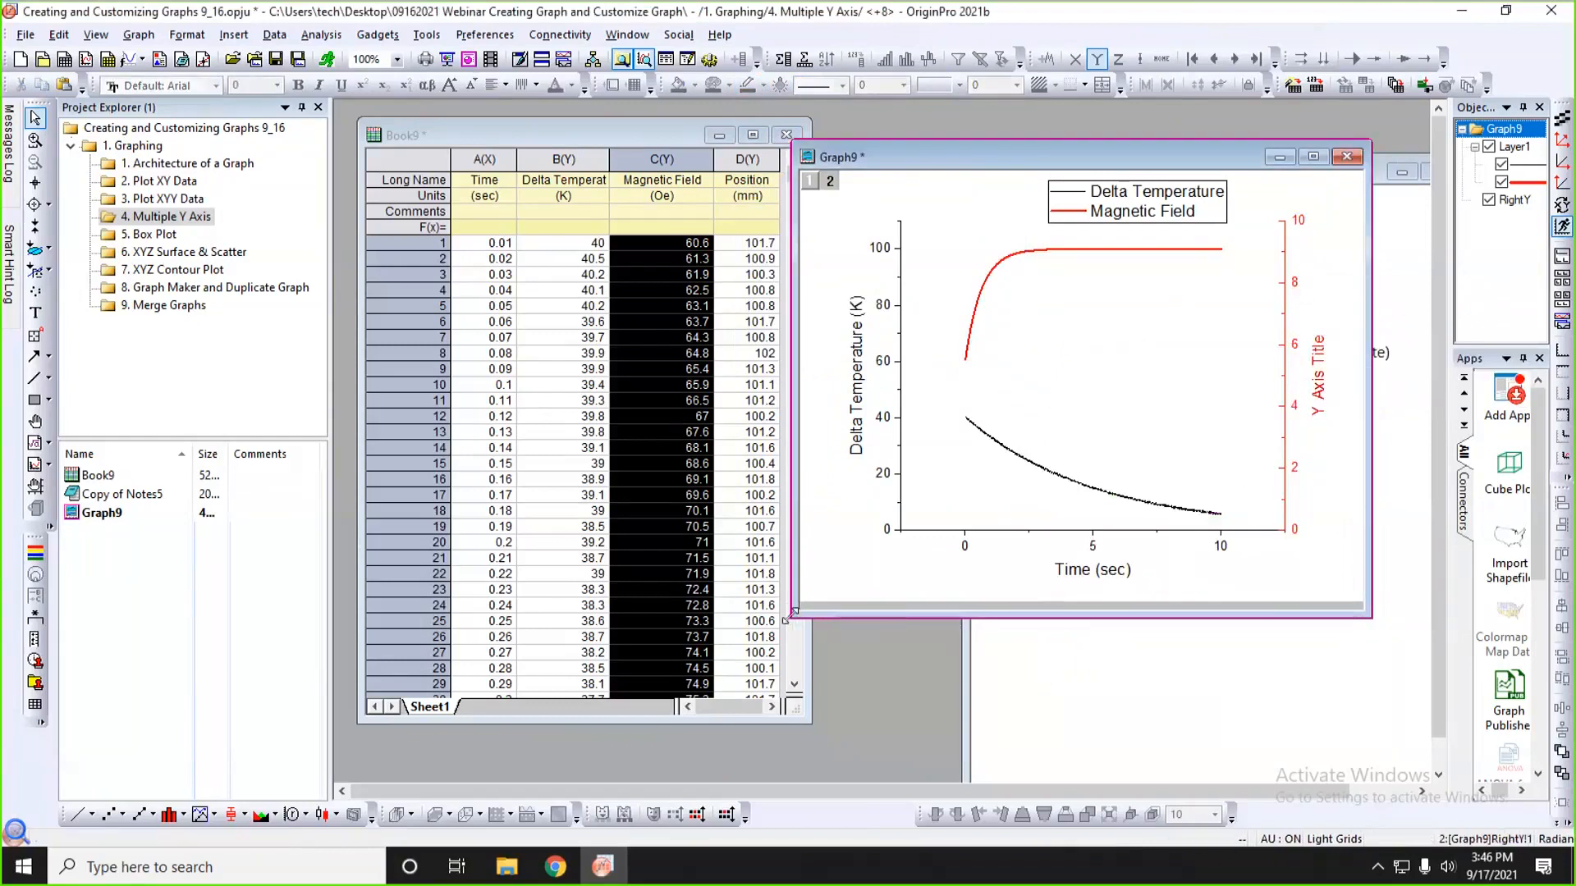
# - Add another right Y axis layer, offset its axis to the right of the red one, and enlarge the graph window
pyautogui.moveTo(789, 620); pyautogui.dragTo(739, 646)
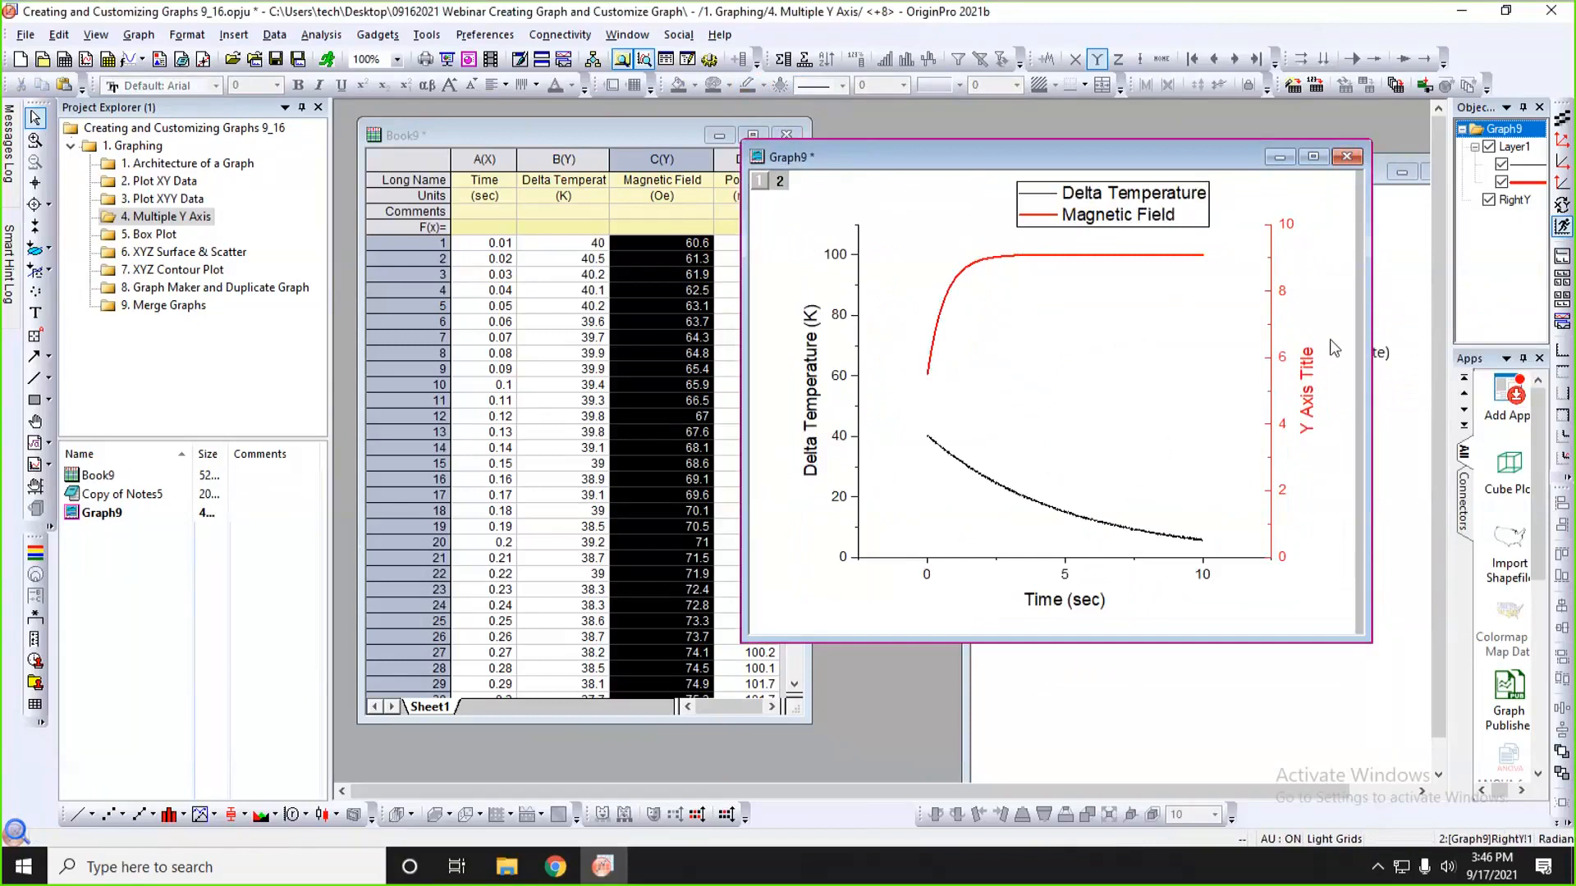
pyautogui.click(1559, 392)
pyautogui.moveTo(1369, 407); pyautogui.dragTo(1427, 408)
pyautogui.click(1278, 357)
pyautogui.moveTo(1315, 358); pyautogui.dragTo(1325, 358)
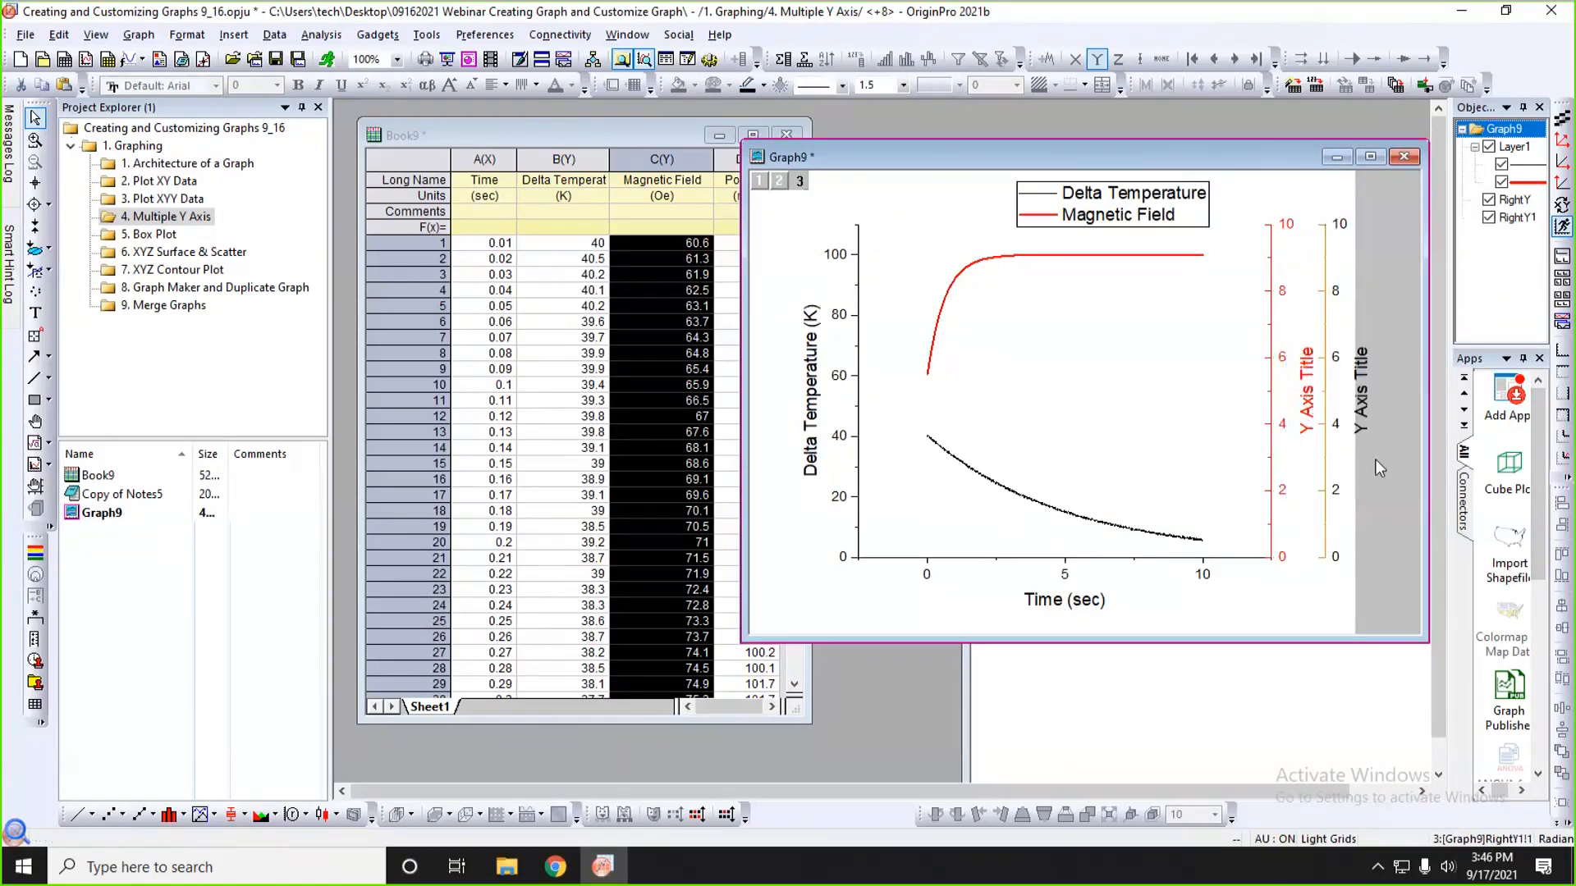
# - Add Book9's Position column D(Y) to the graph's third layer, rescaling the axes to show all the data
pyautogui.click(670, 138)
pyautogui.click(722, 160)
pyautogui.moveTo(777, 267); pyautogui.dragTo(1002, 338)
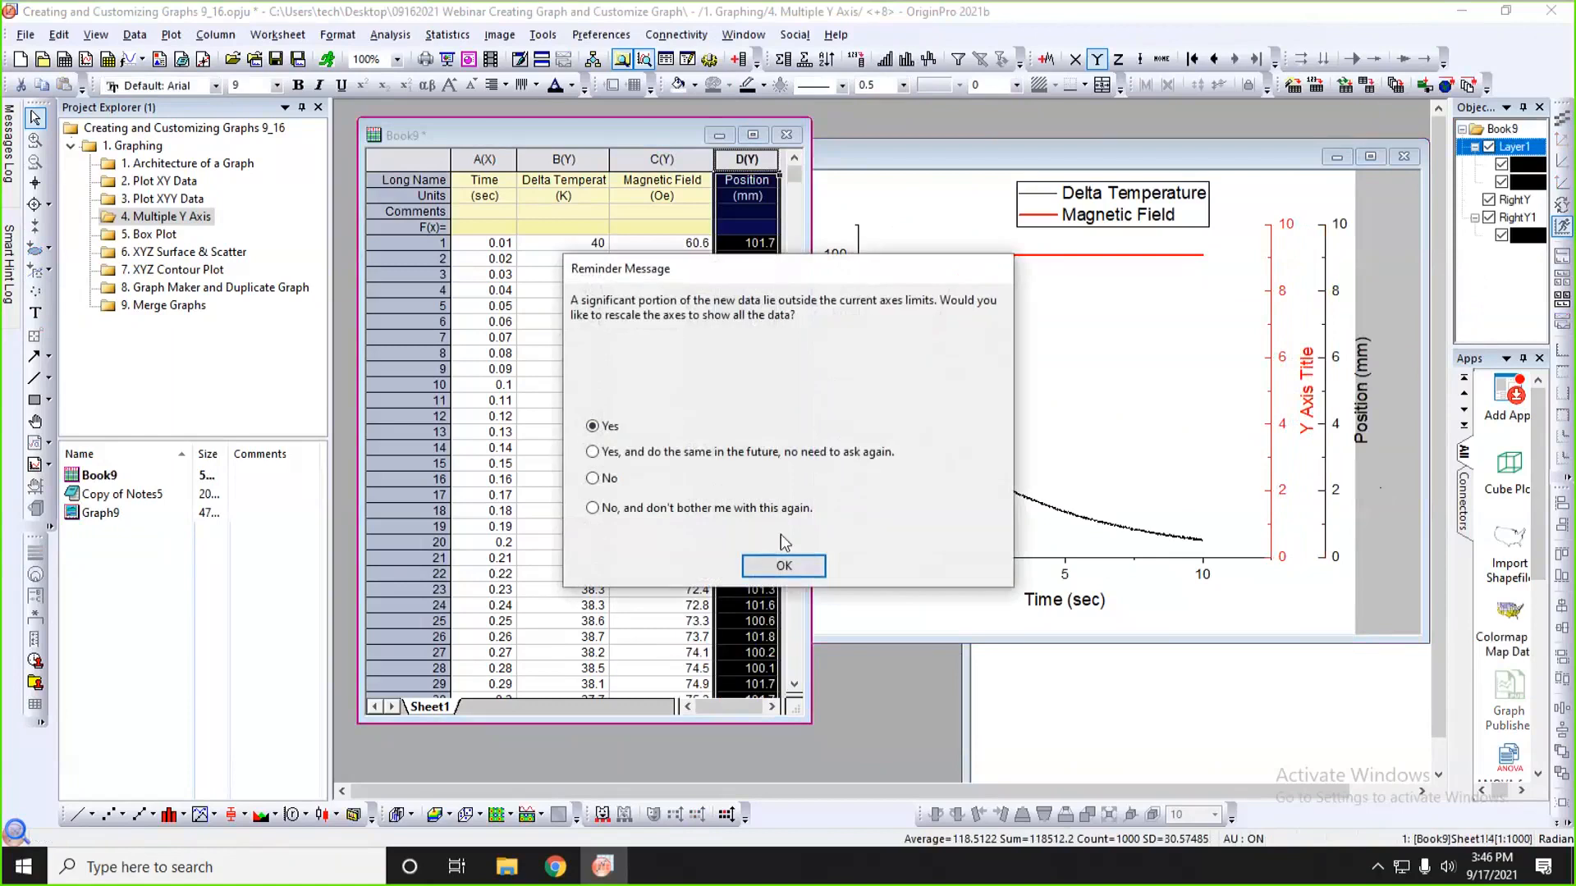
pyautogui.click(786, 564)
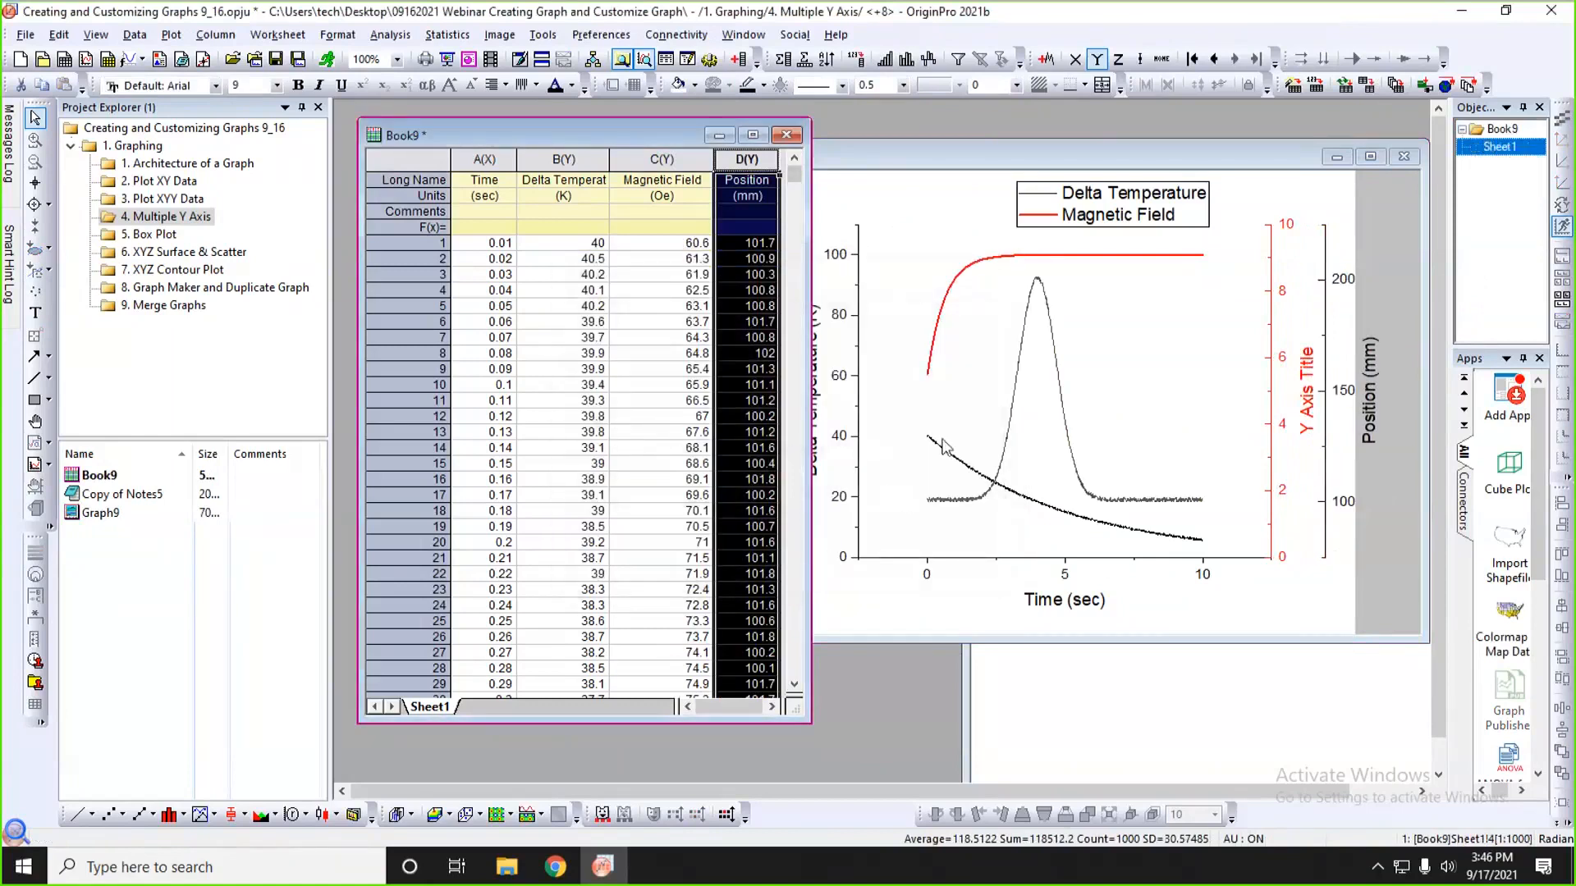
# - Rescale the graph's axes, and reposition and enlarge the graph window over the workbook
pyautogui.click(1141, 317)
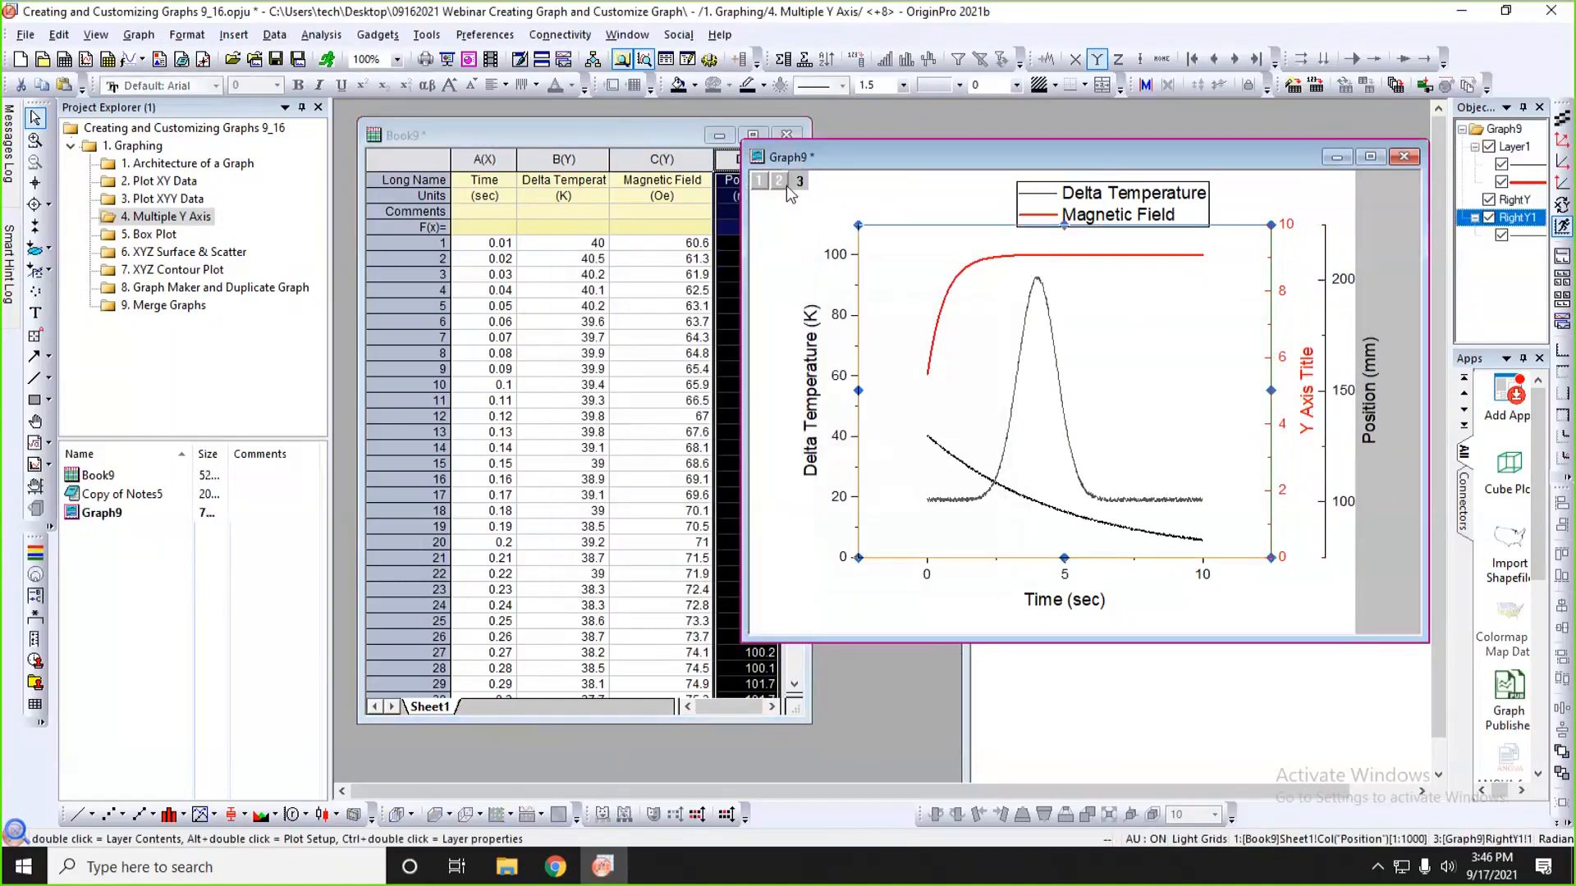
pyautogui.click(1562, 141)
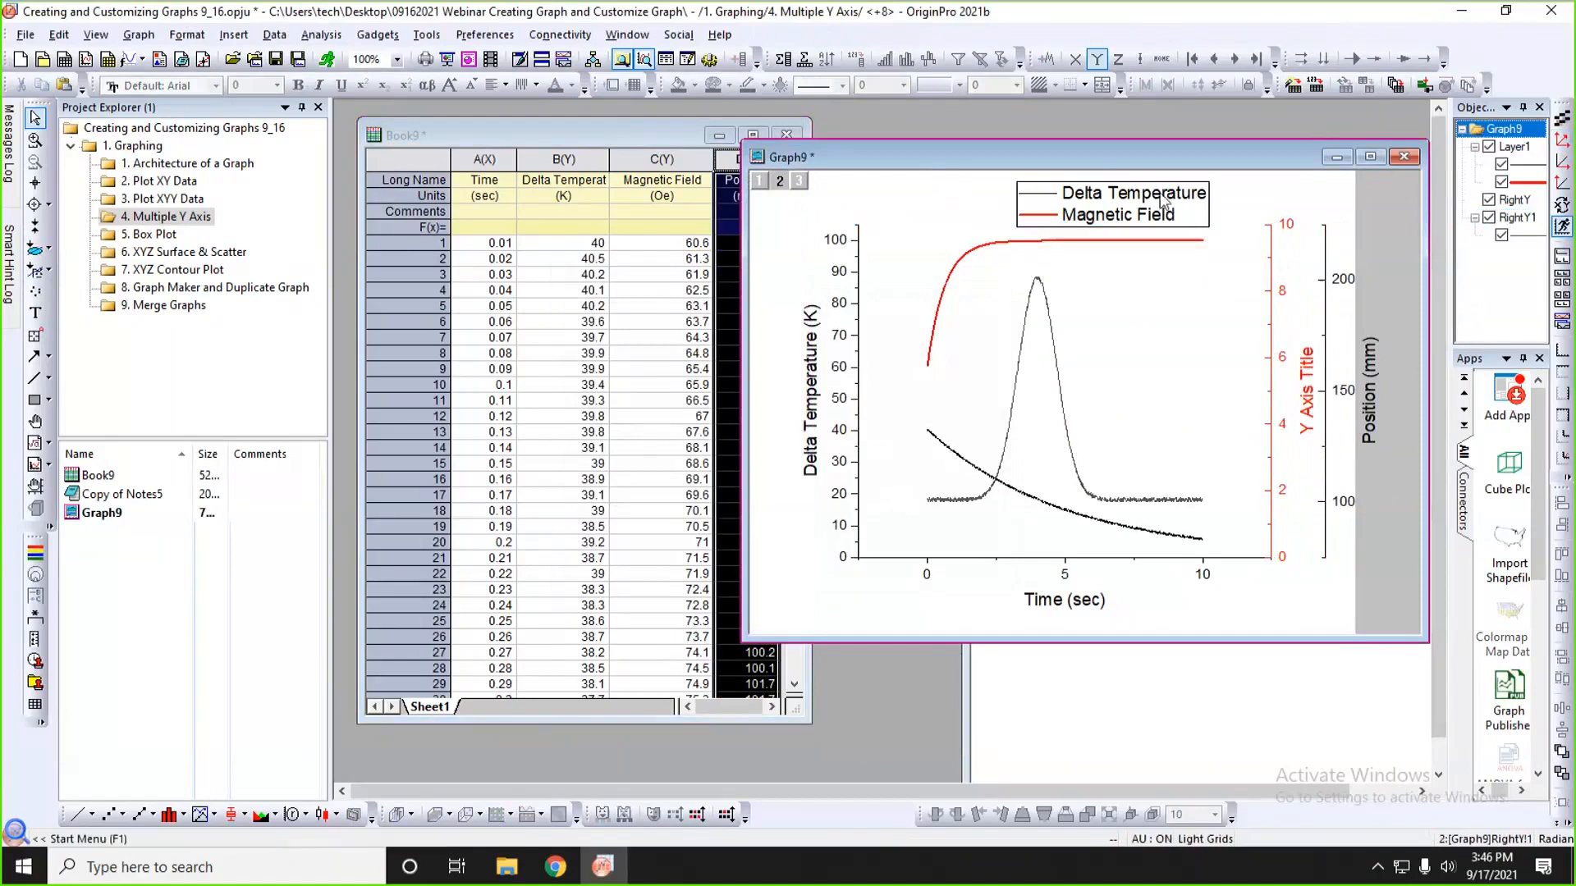
pyautogui.moveTo(1121, 151); pyautogui.dragTo(906, 140)
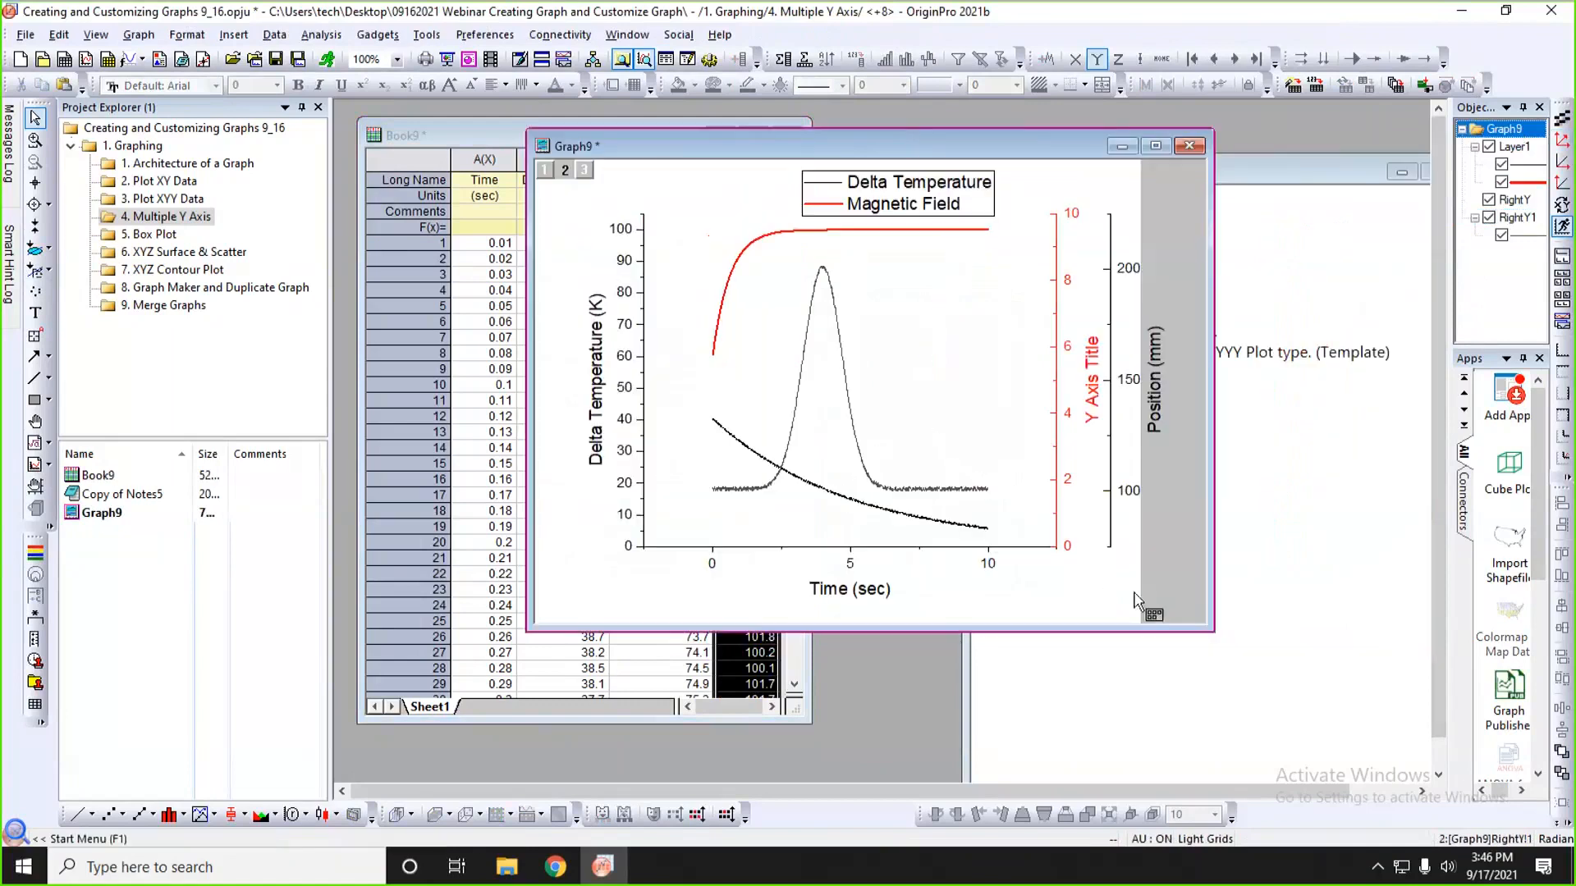
pyautogui.moveTo(1183, 625); pyautogui.dragTo(1295, 651)
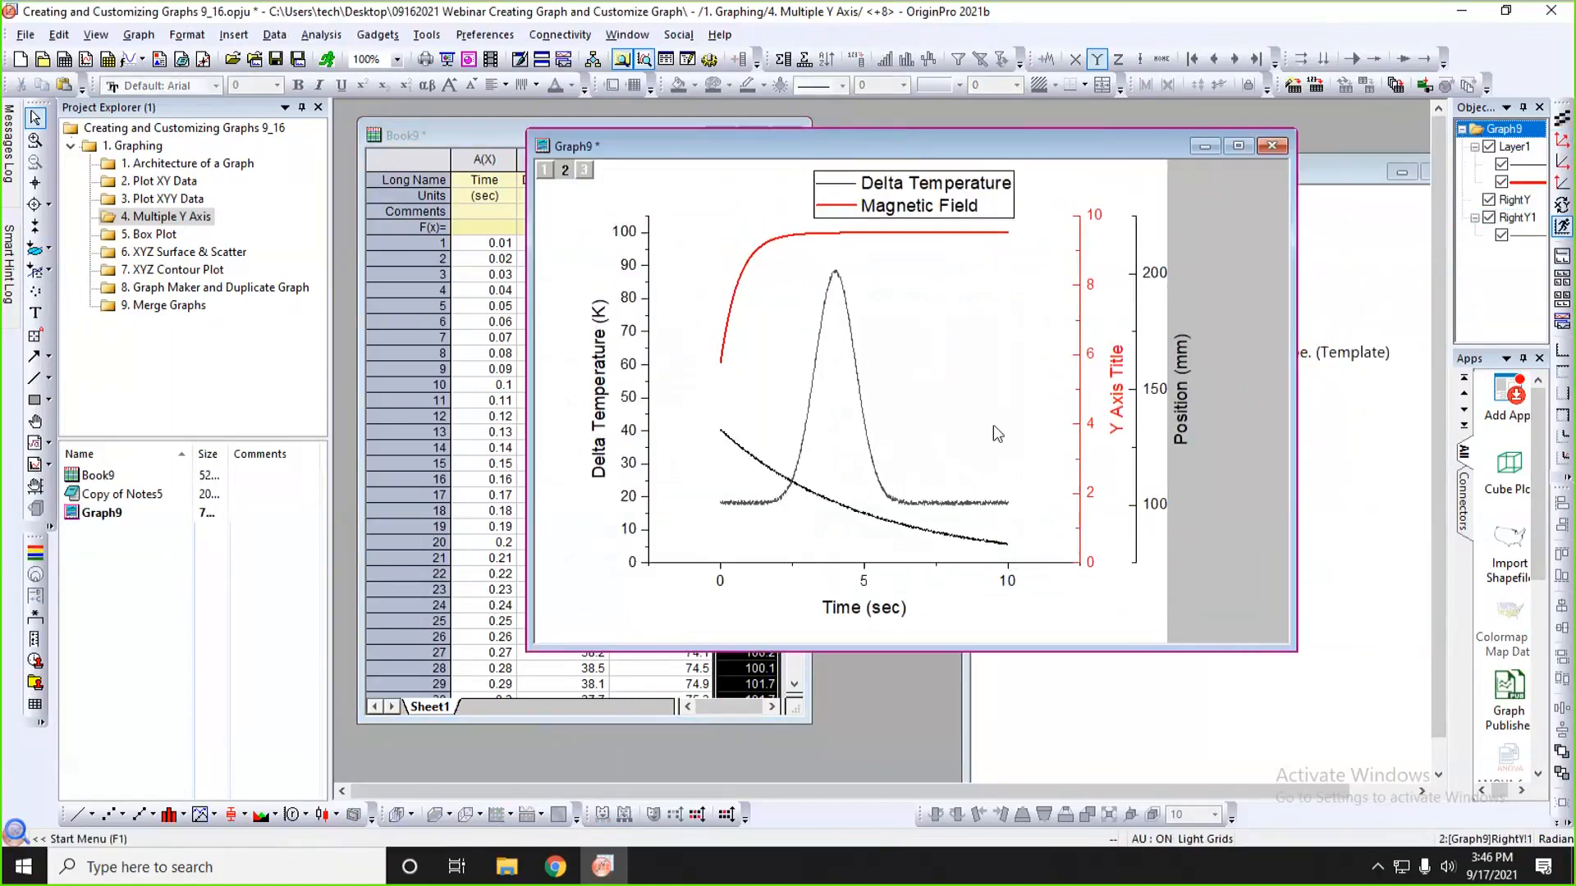
# - Color the Position curve and its outer right Y axis line blue
pyautogui.click(857, 349)
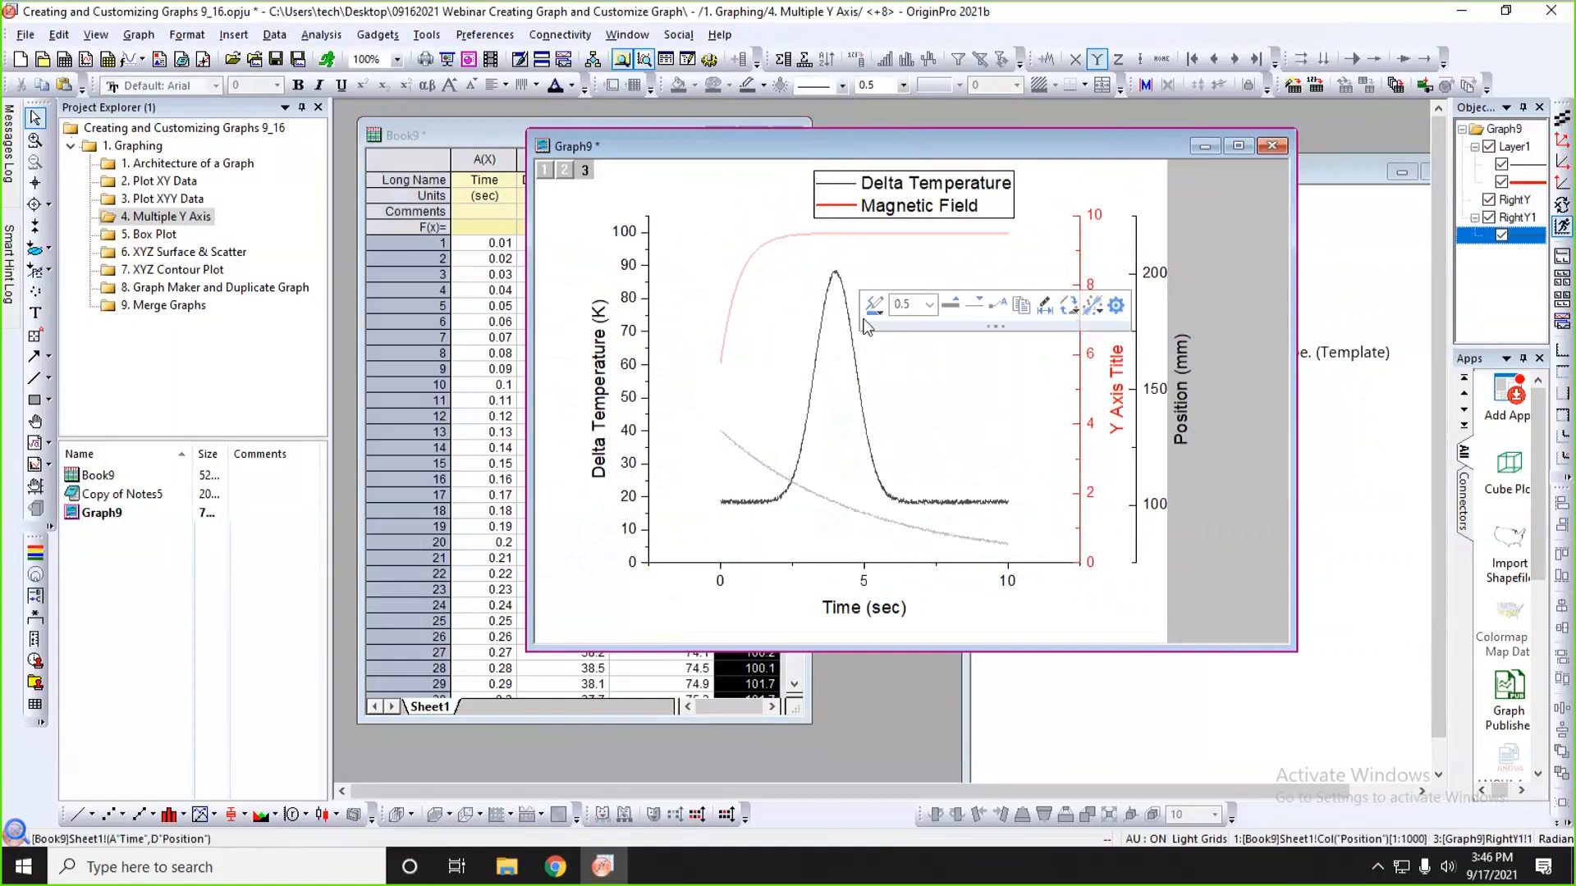
pyautogui.click(872, 310)
pyautogui.click(931, 386)
pyautogui.click(971, 388)
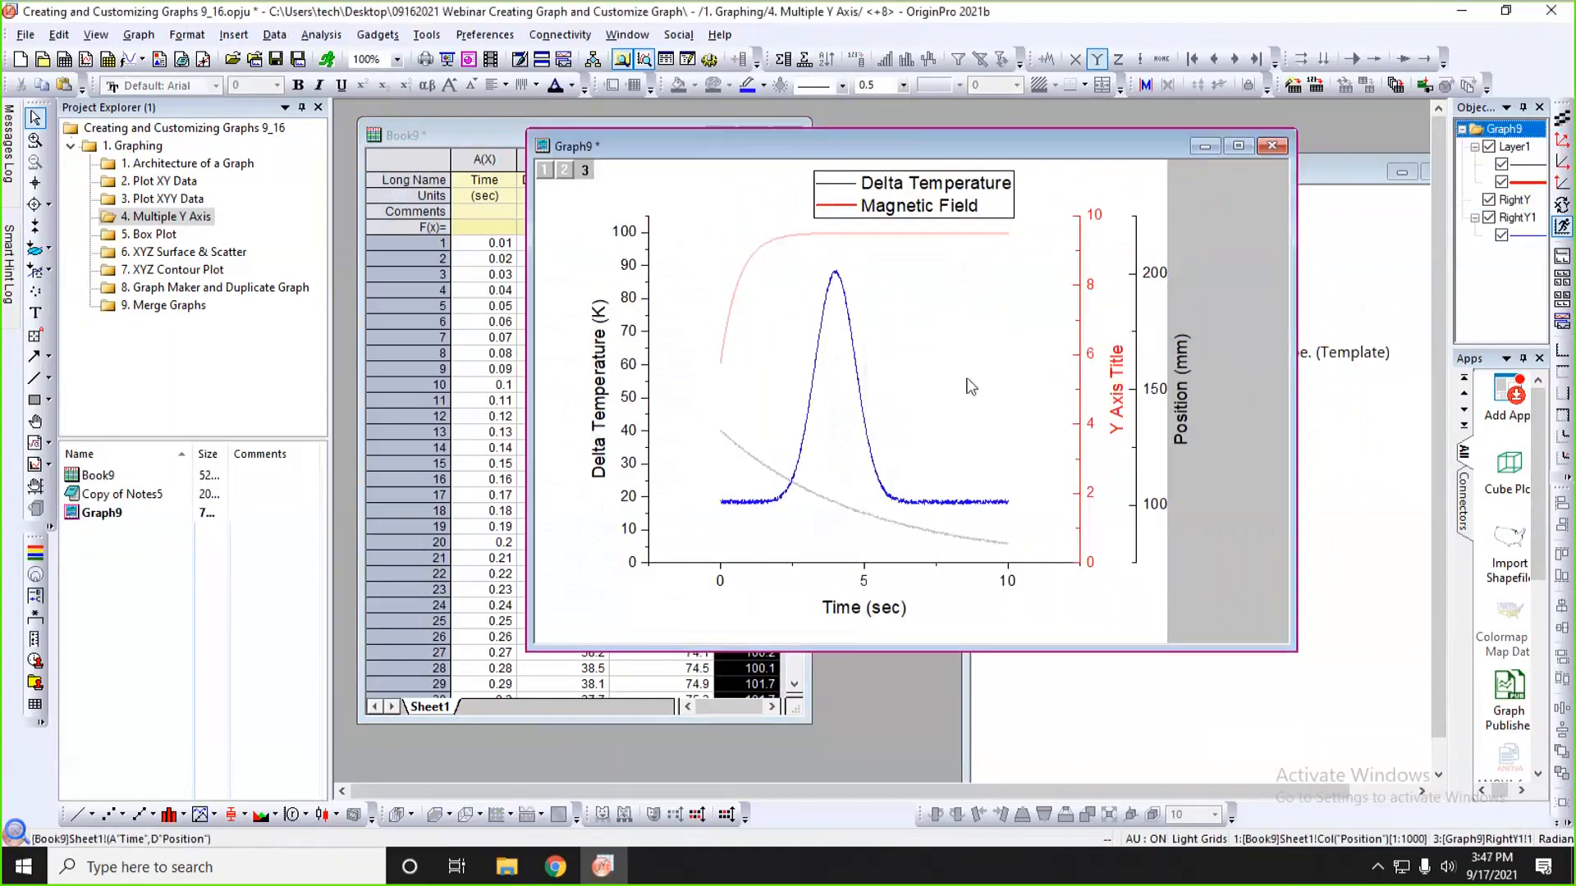
pyautogui.click(1136, 343)
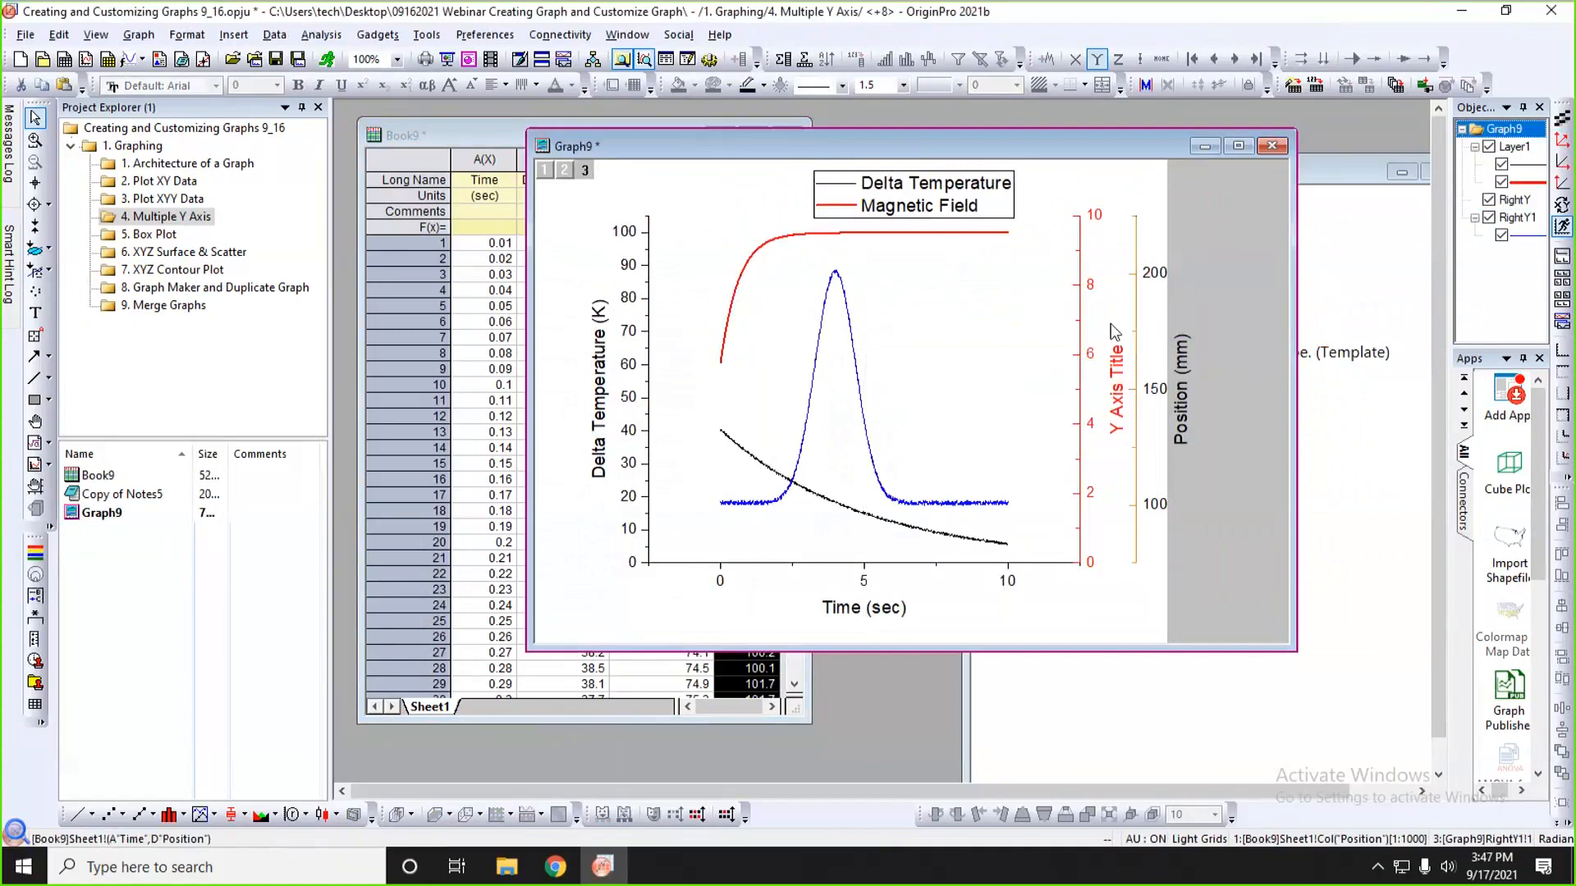
pyautogui.click(764, 86)
pyautogui.click(766, 113)
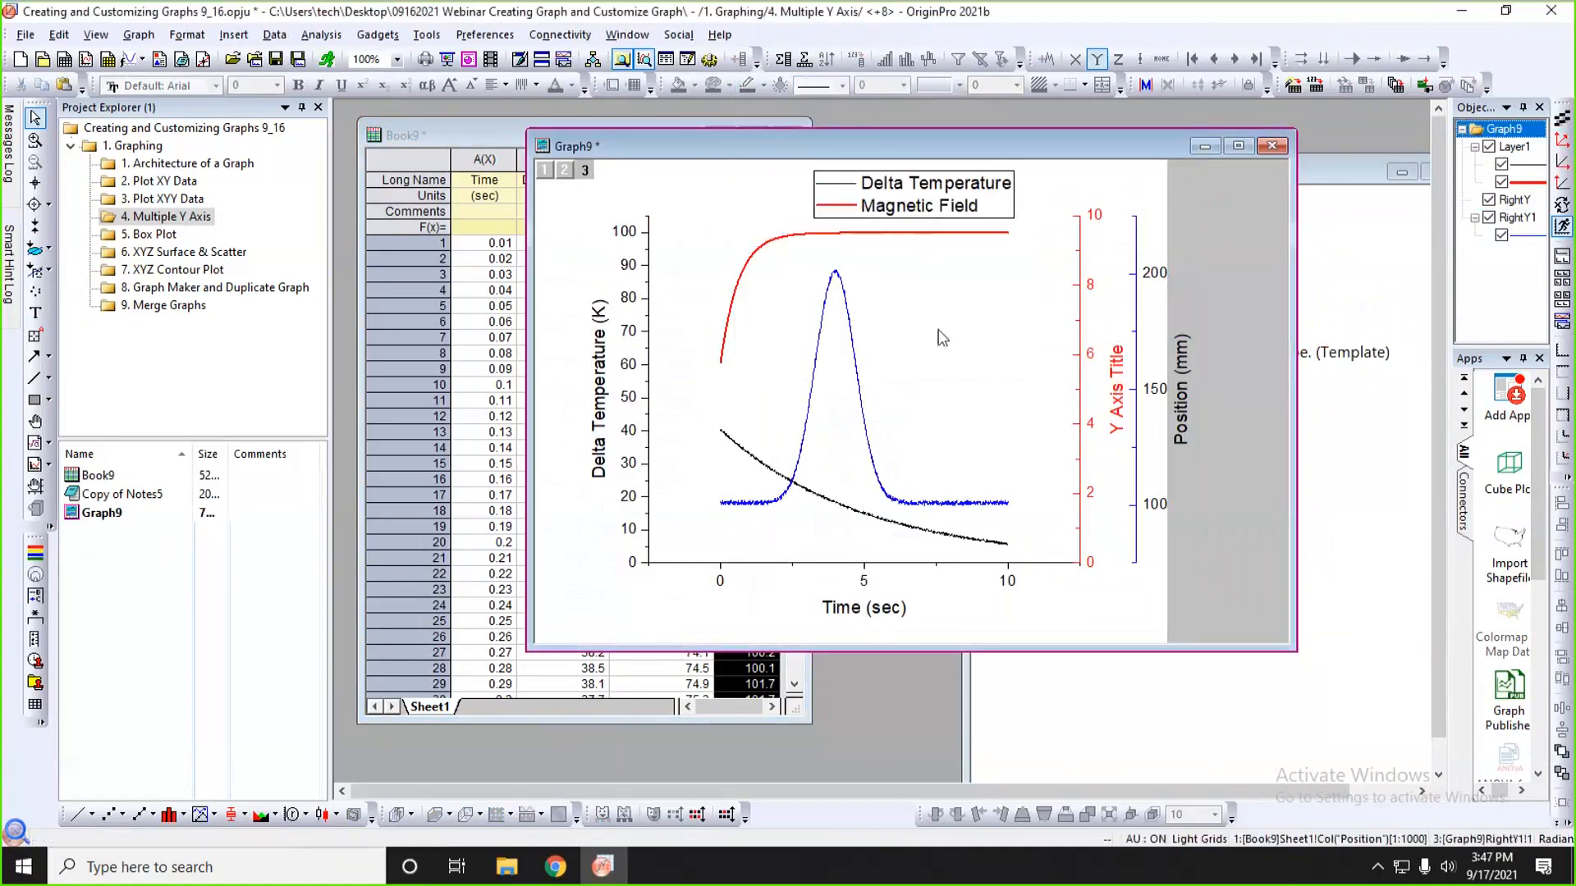
# - Color the Position axis's tick labels and title blue to match its curve, using the Auto color for the title
pyautogui.click(1156, 276)
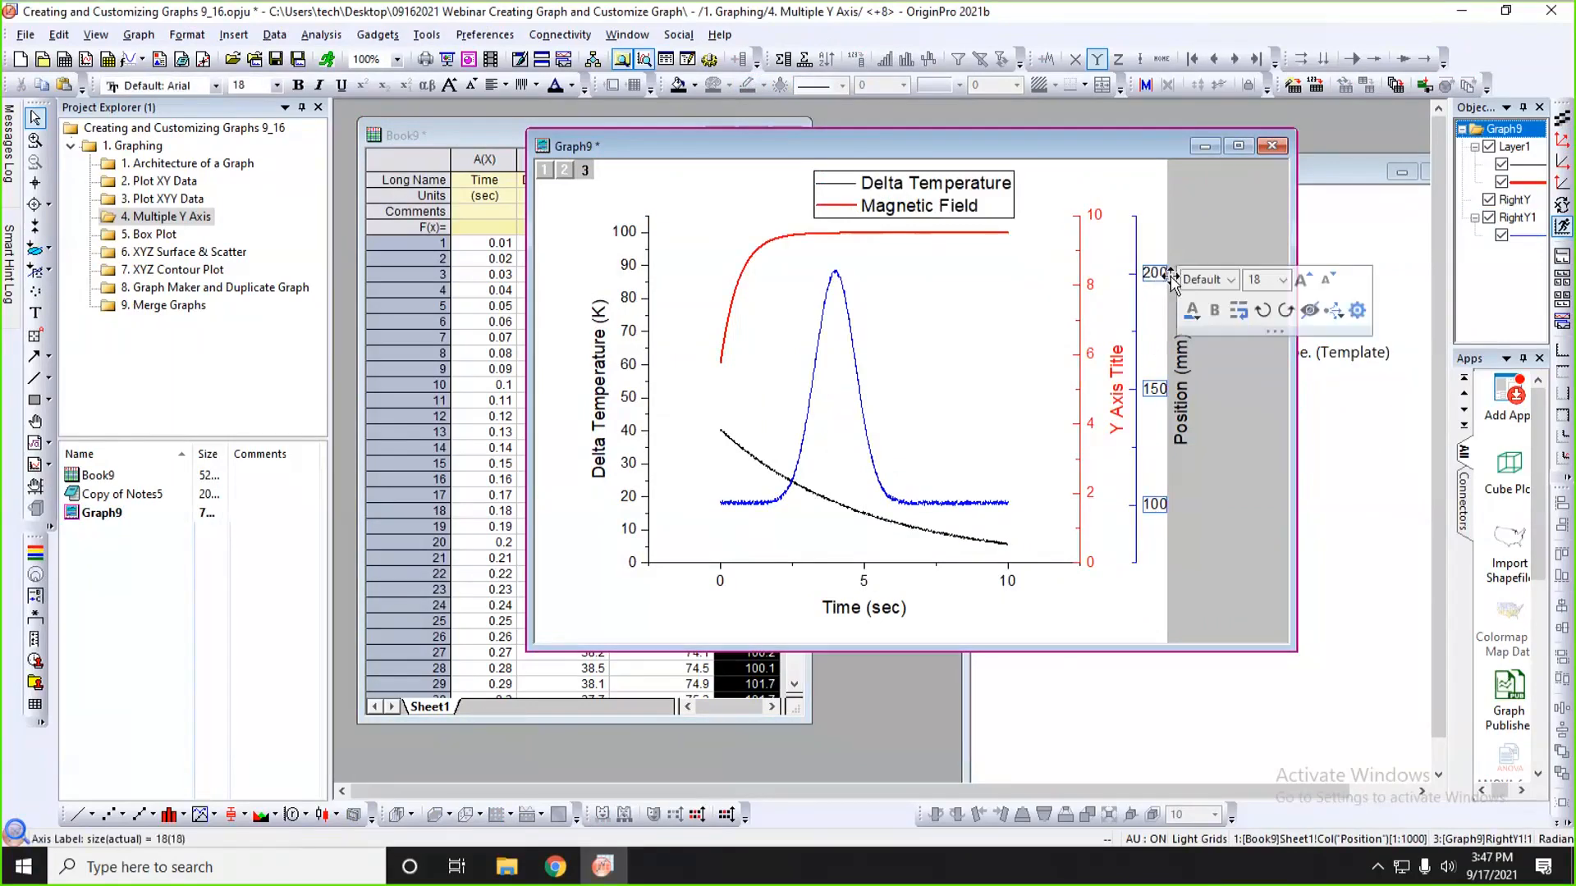
pyautogui.click(1191, 310)
pyautogui.click(1200, 338)
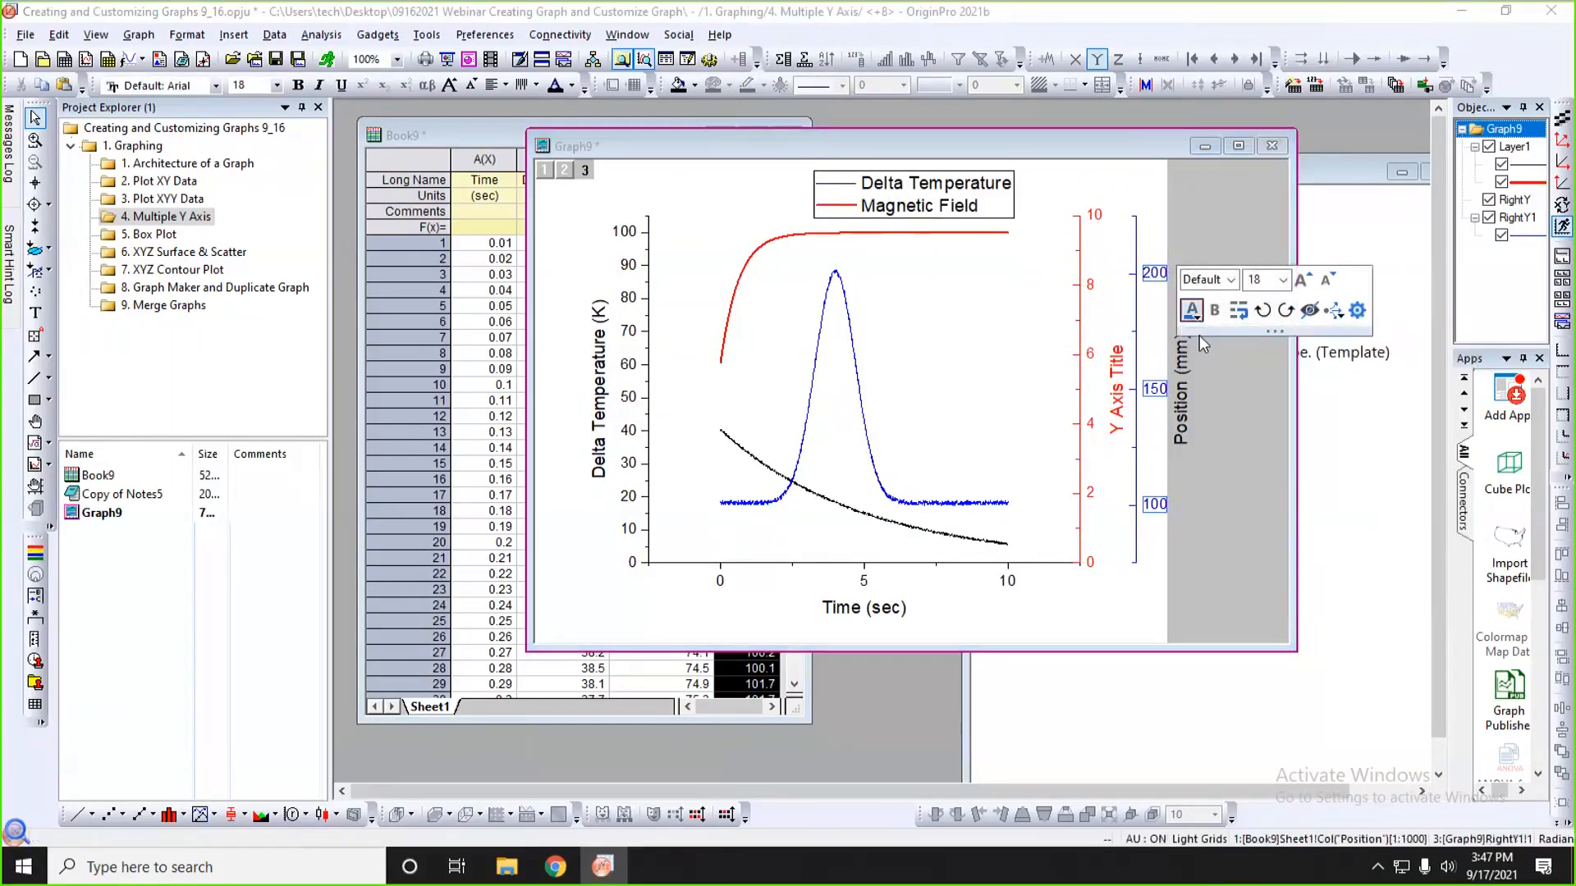
pyautogui.click(1181, 358)
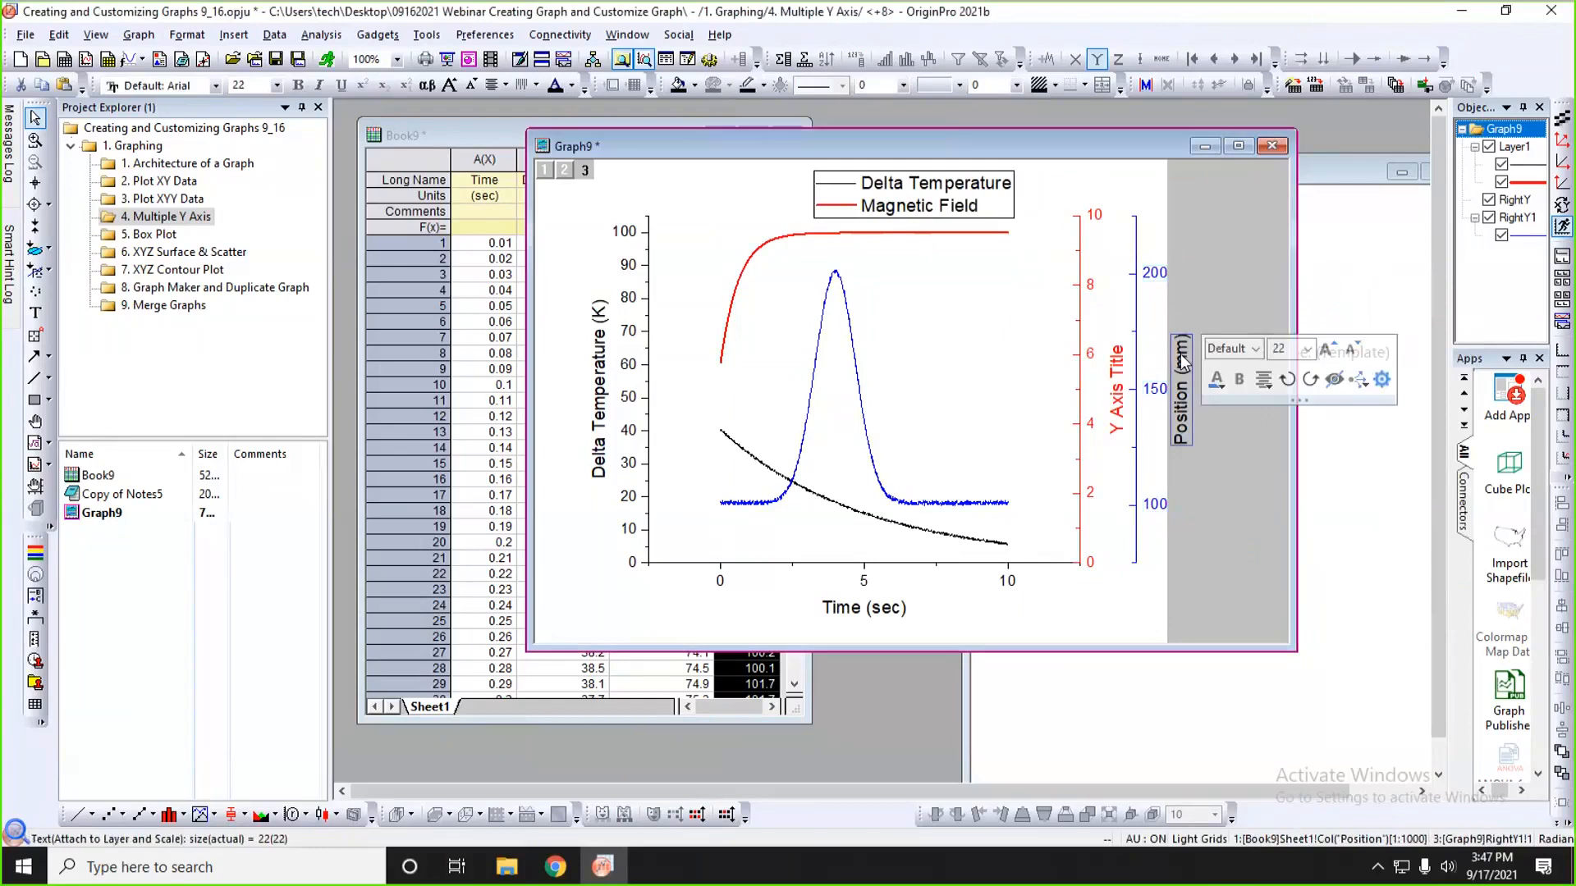
pyautogui.click(1216, 384)
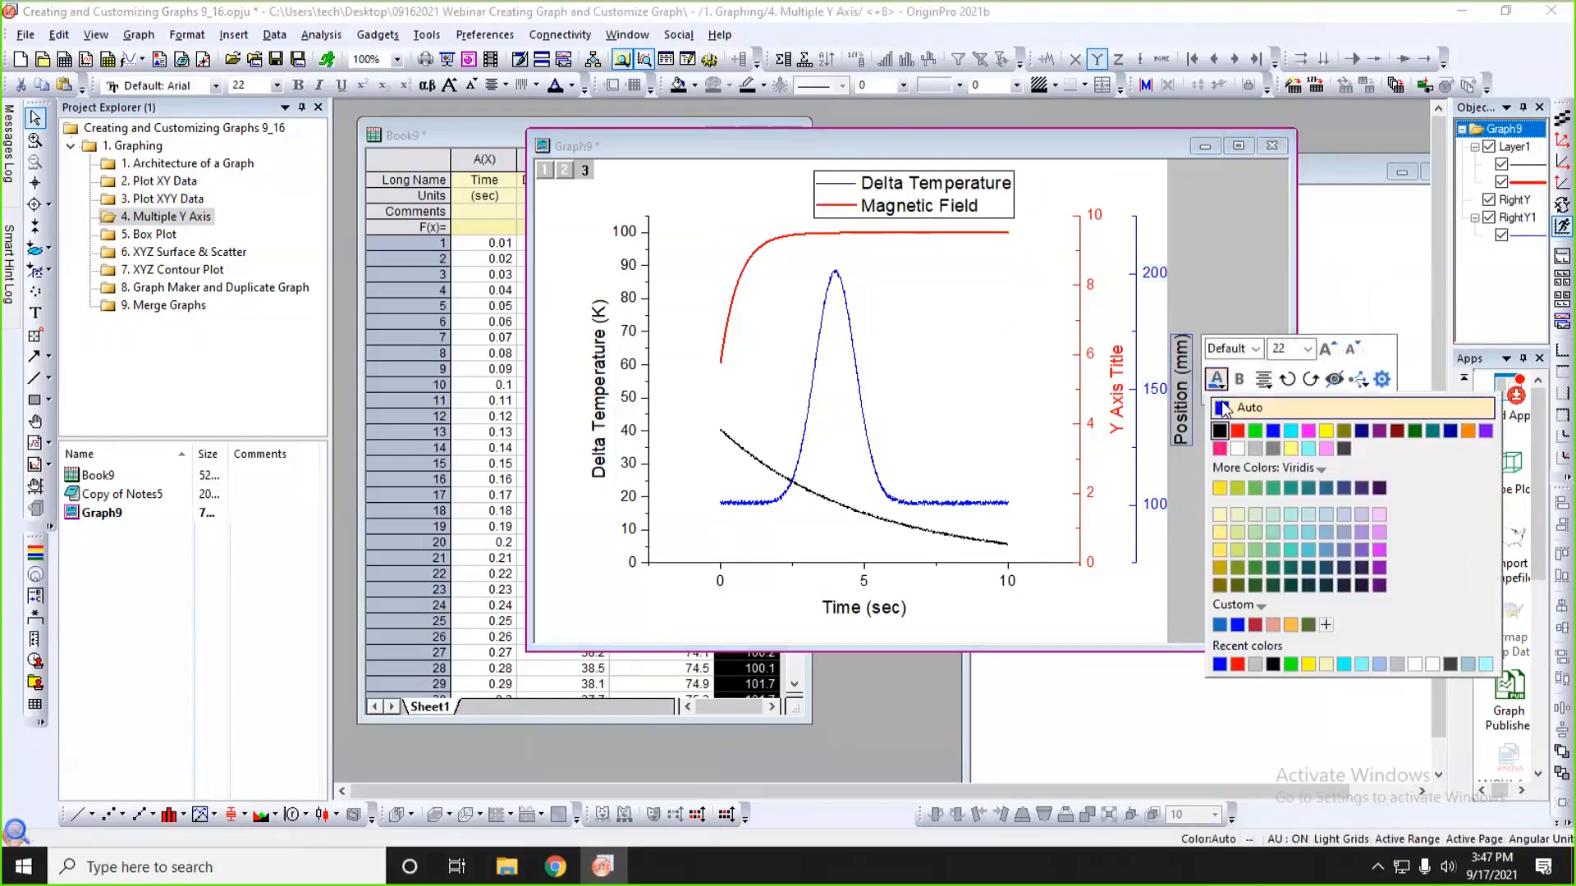
pyautogui.click(1223, 407)
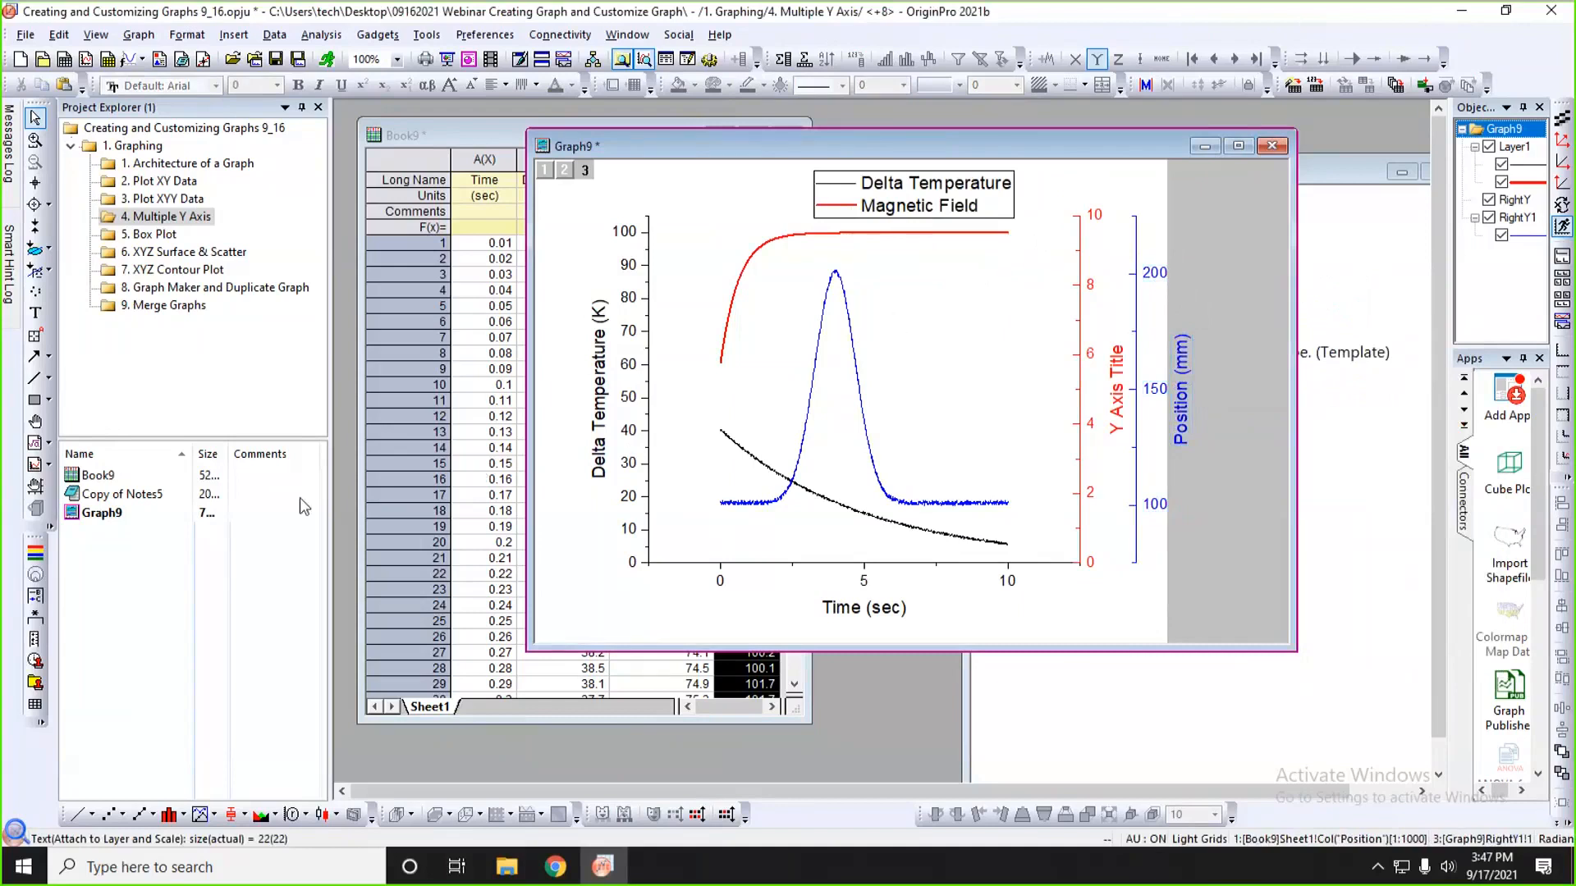
# - Create the Position layer's legend and combine all curves in one legend for the whole page, reduced above the plot's left end
pyautogui.click(35, 603)
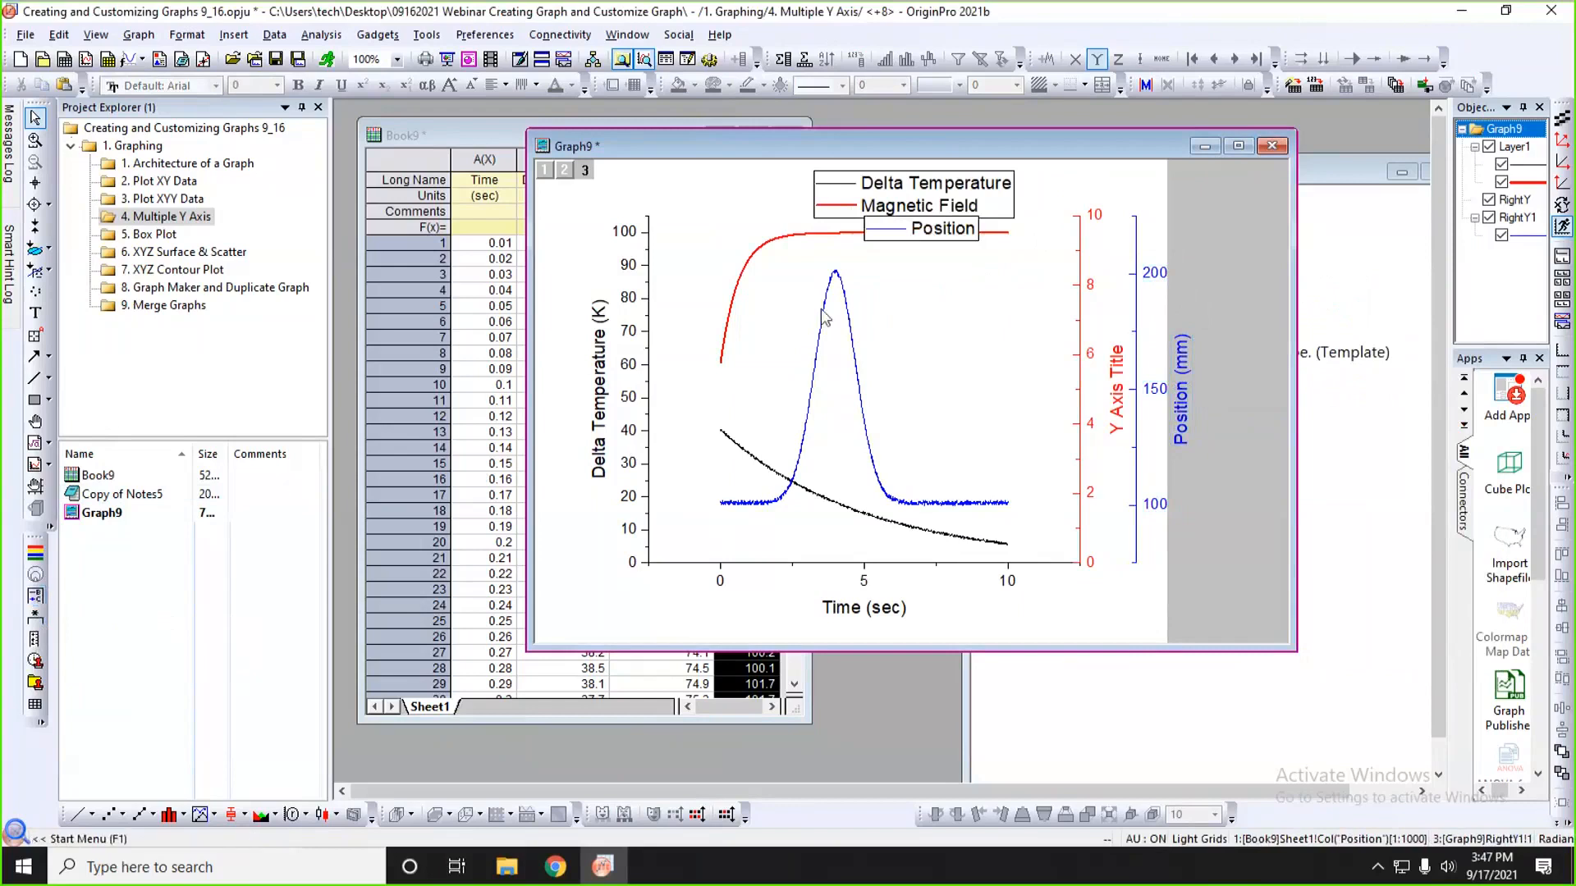
pyautogui.moveTo(973, 238); pyautogui.dragTo(1139, 197)
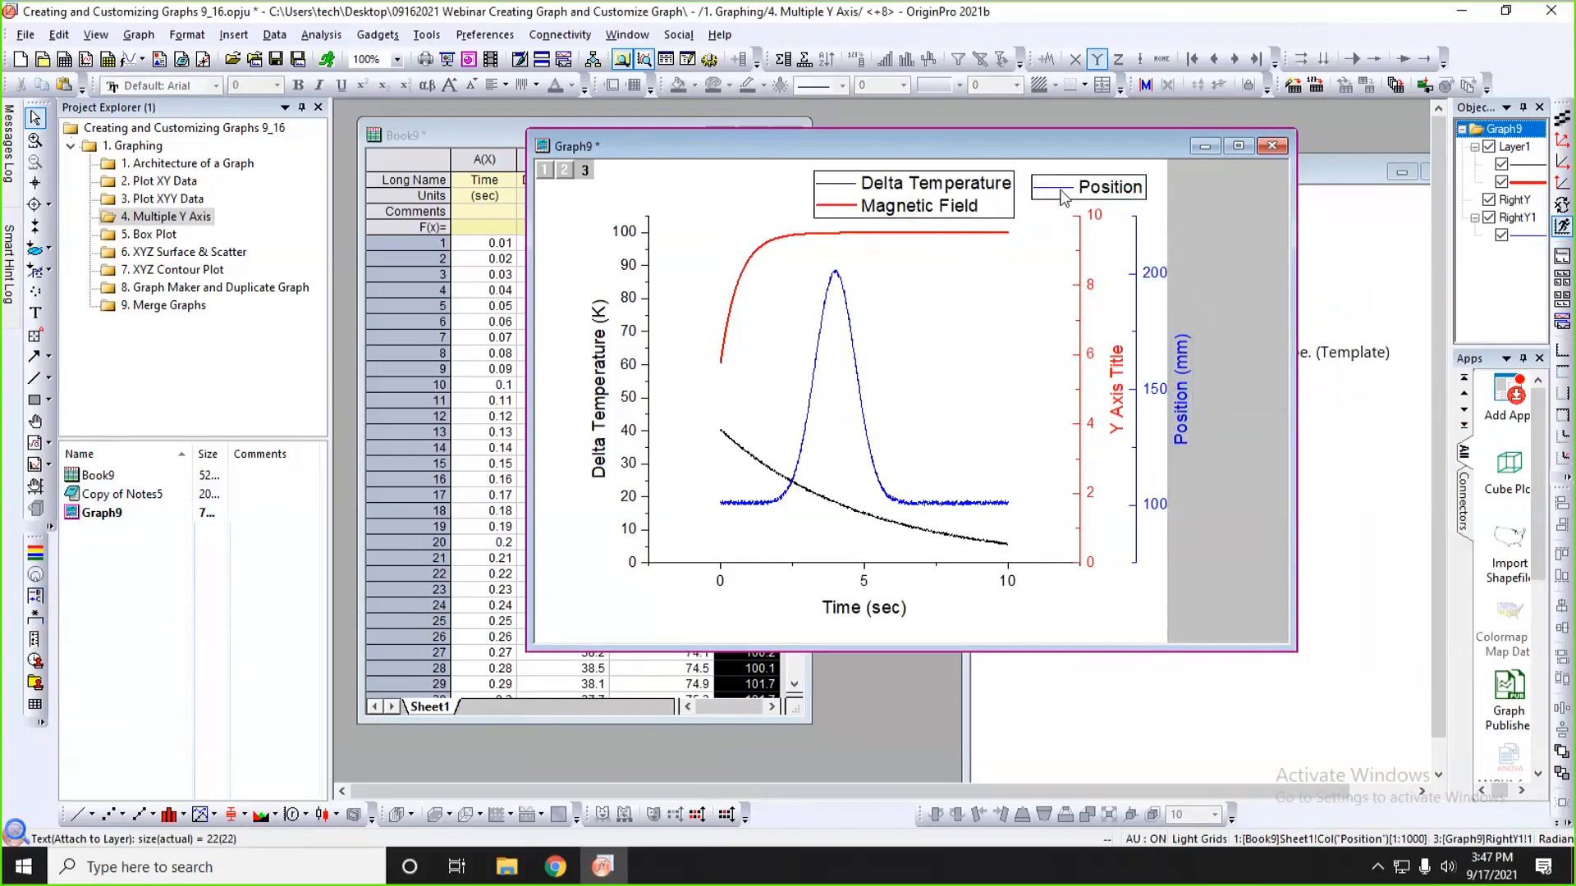
pyautogui.click(997, 209)
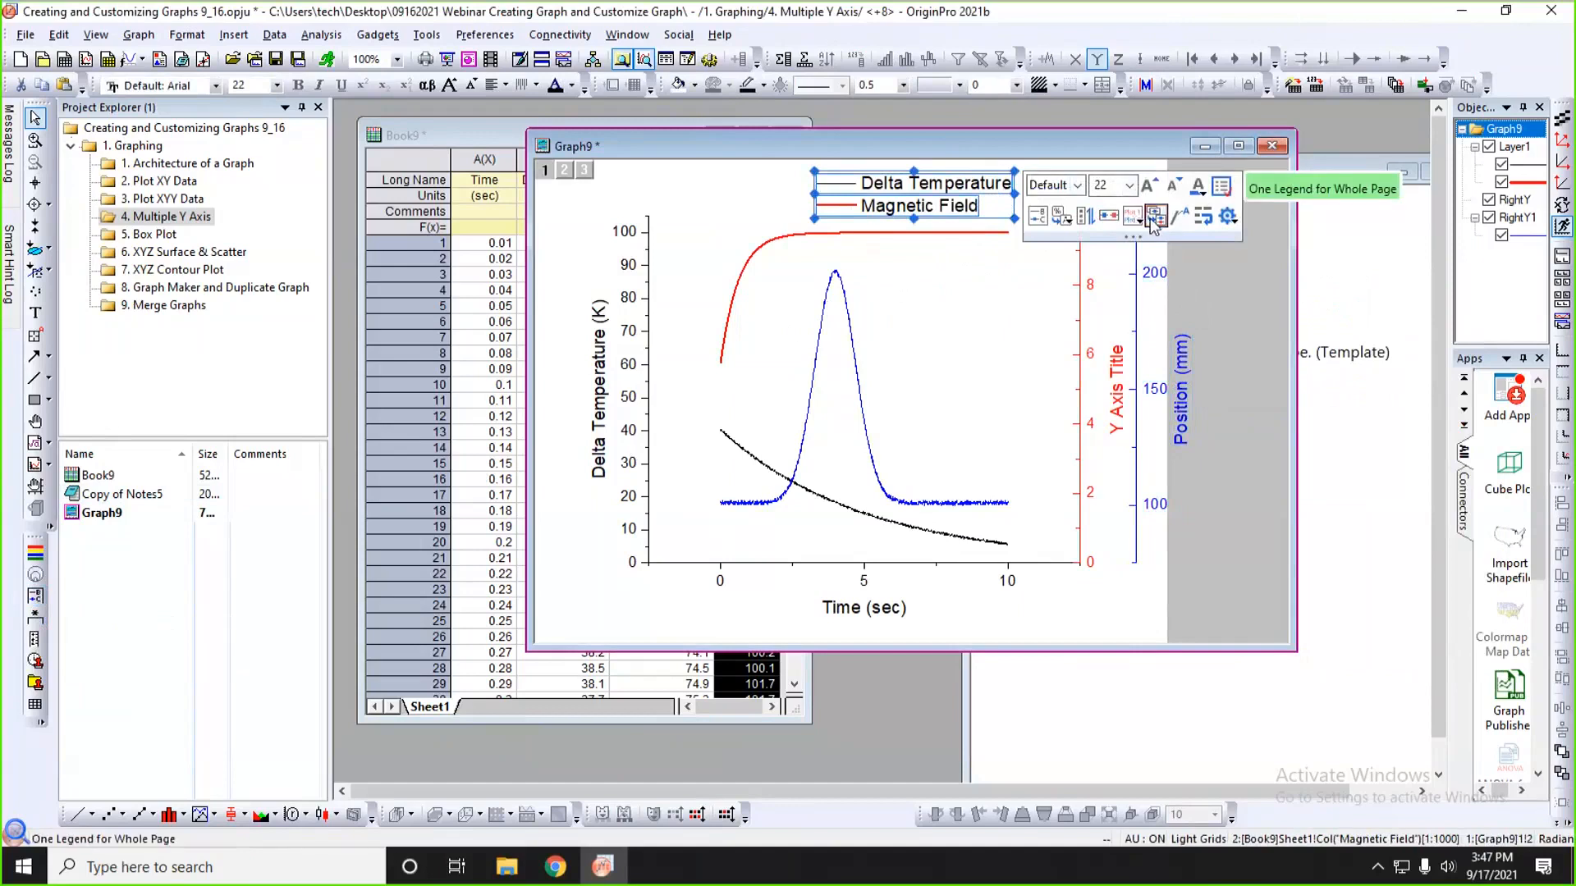
pyautogui.click(1154, 217)
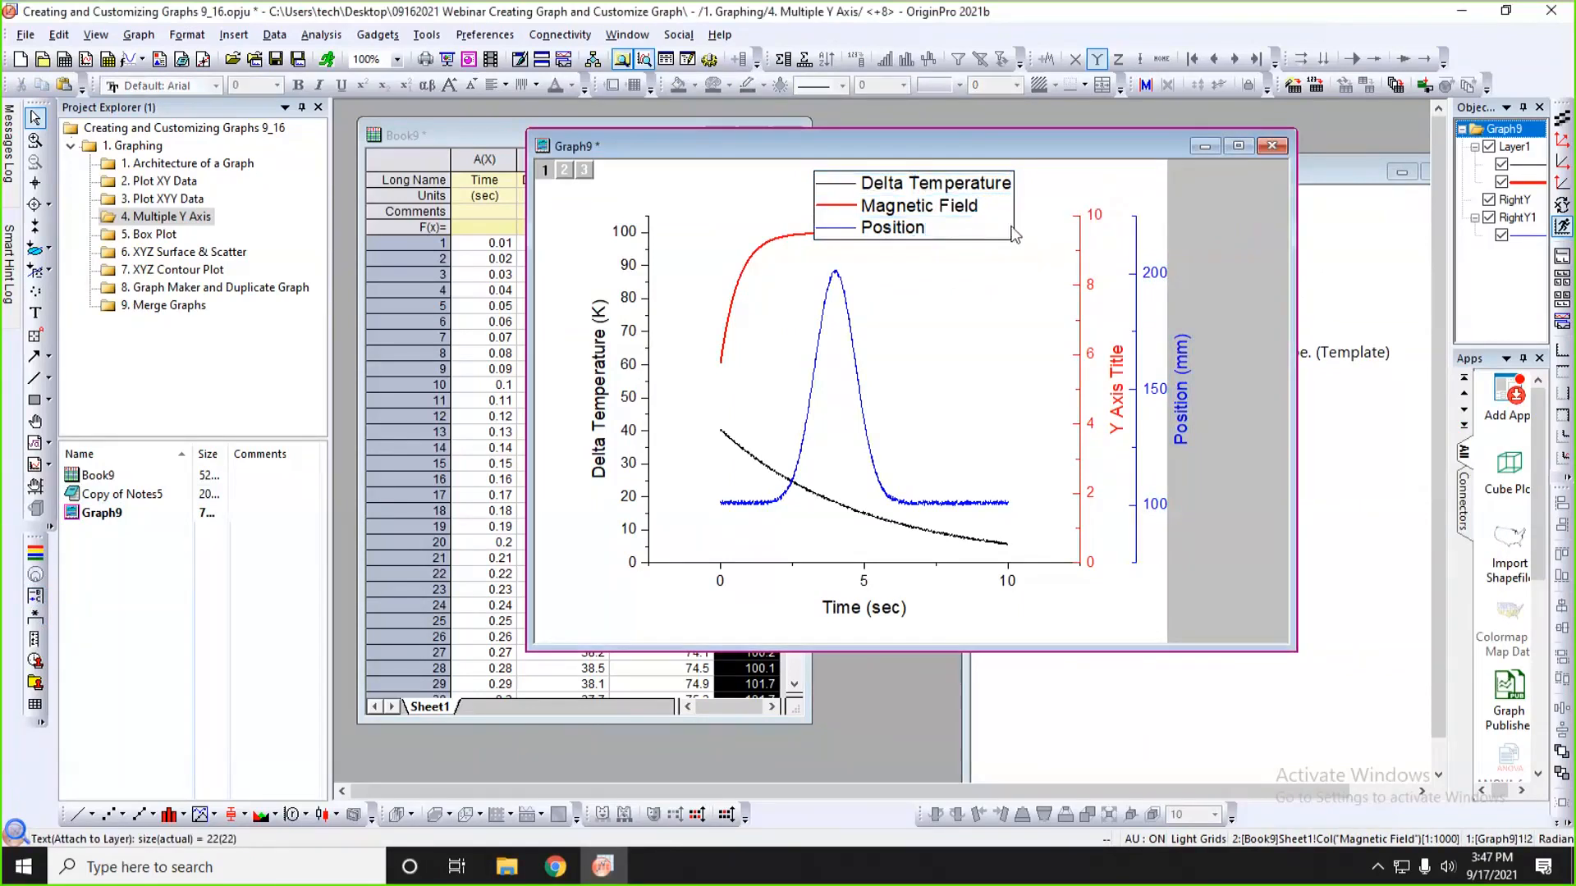
pyautogui.moveTo(1015, 235); pyautogui.dragTo(831, 225)
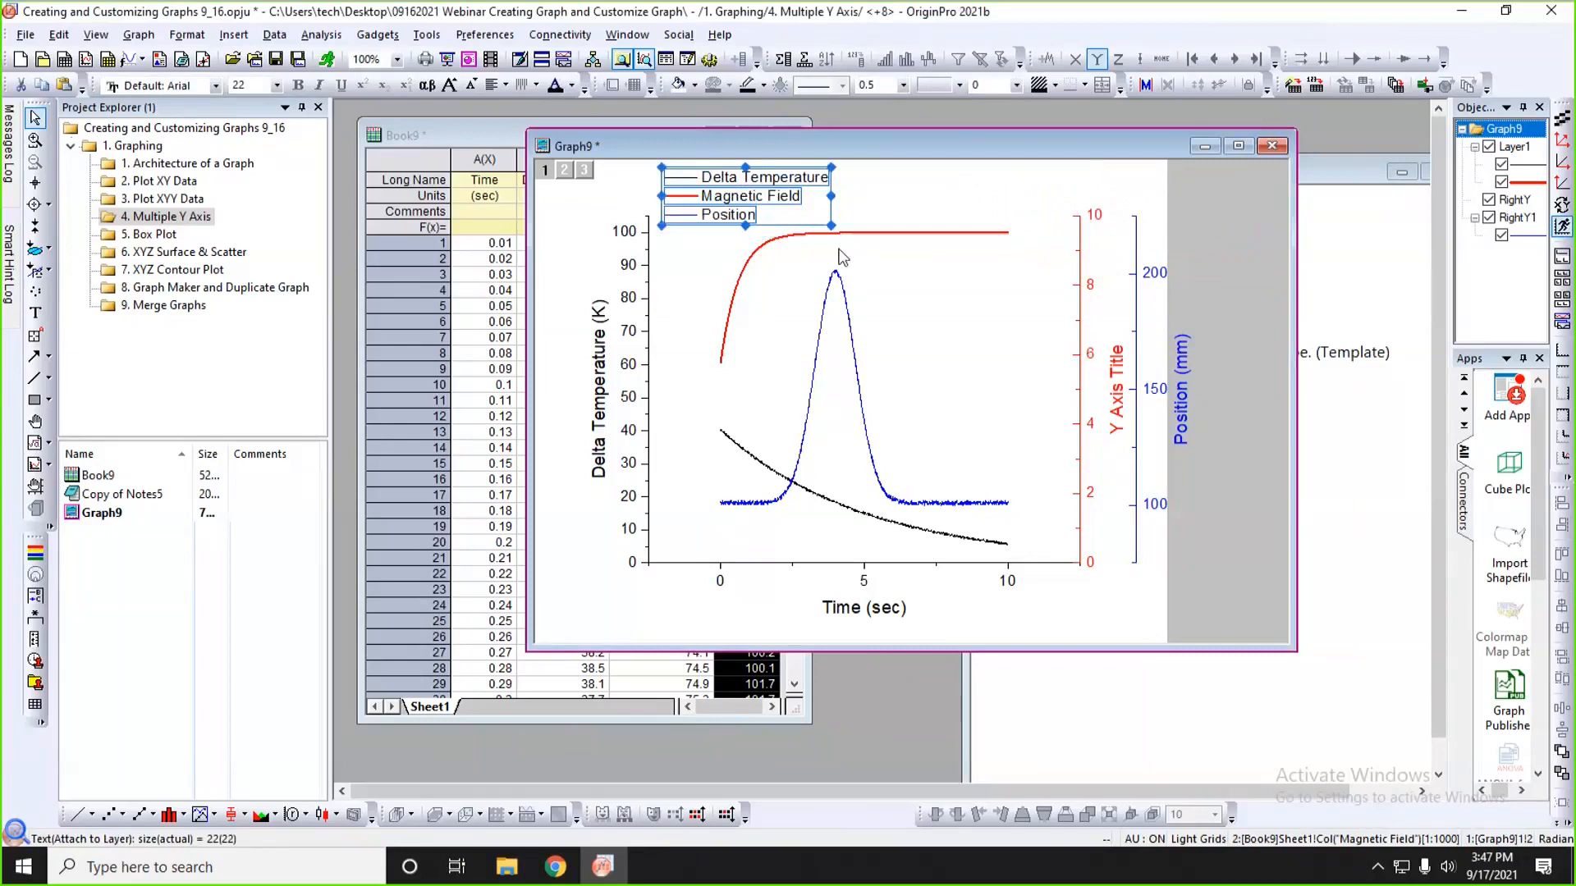
pyautogui.click(839, 251)
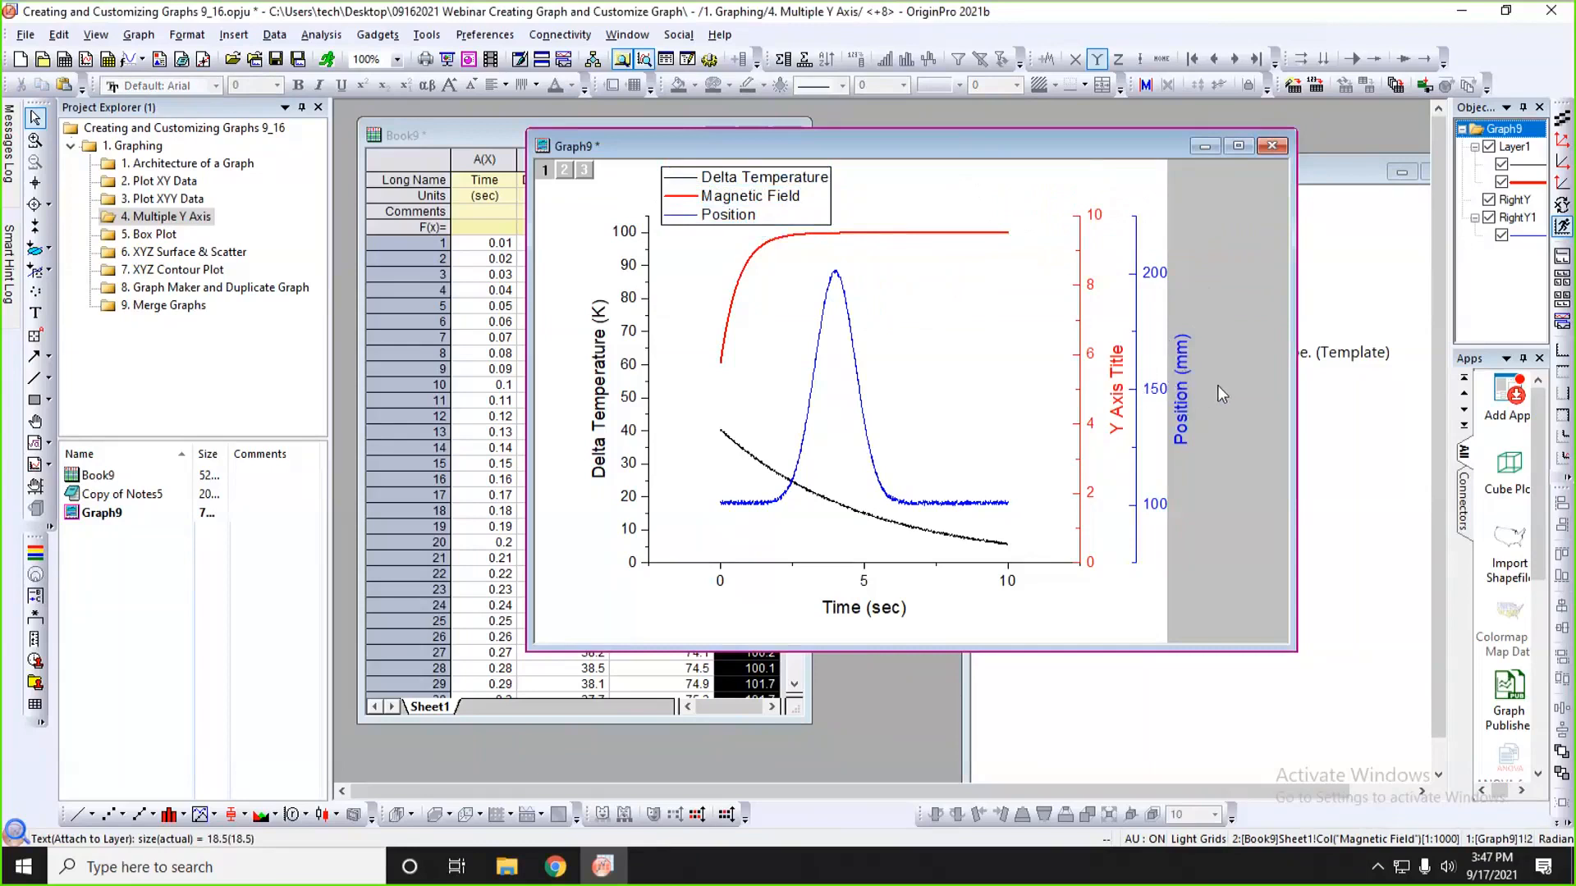
# - Fit the page to the layers so the Position axis lies inside it, and make the graph window narrower
pyautogui.click(1147, 171)
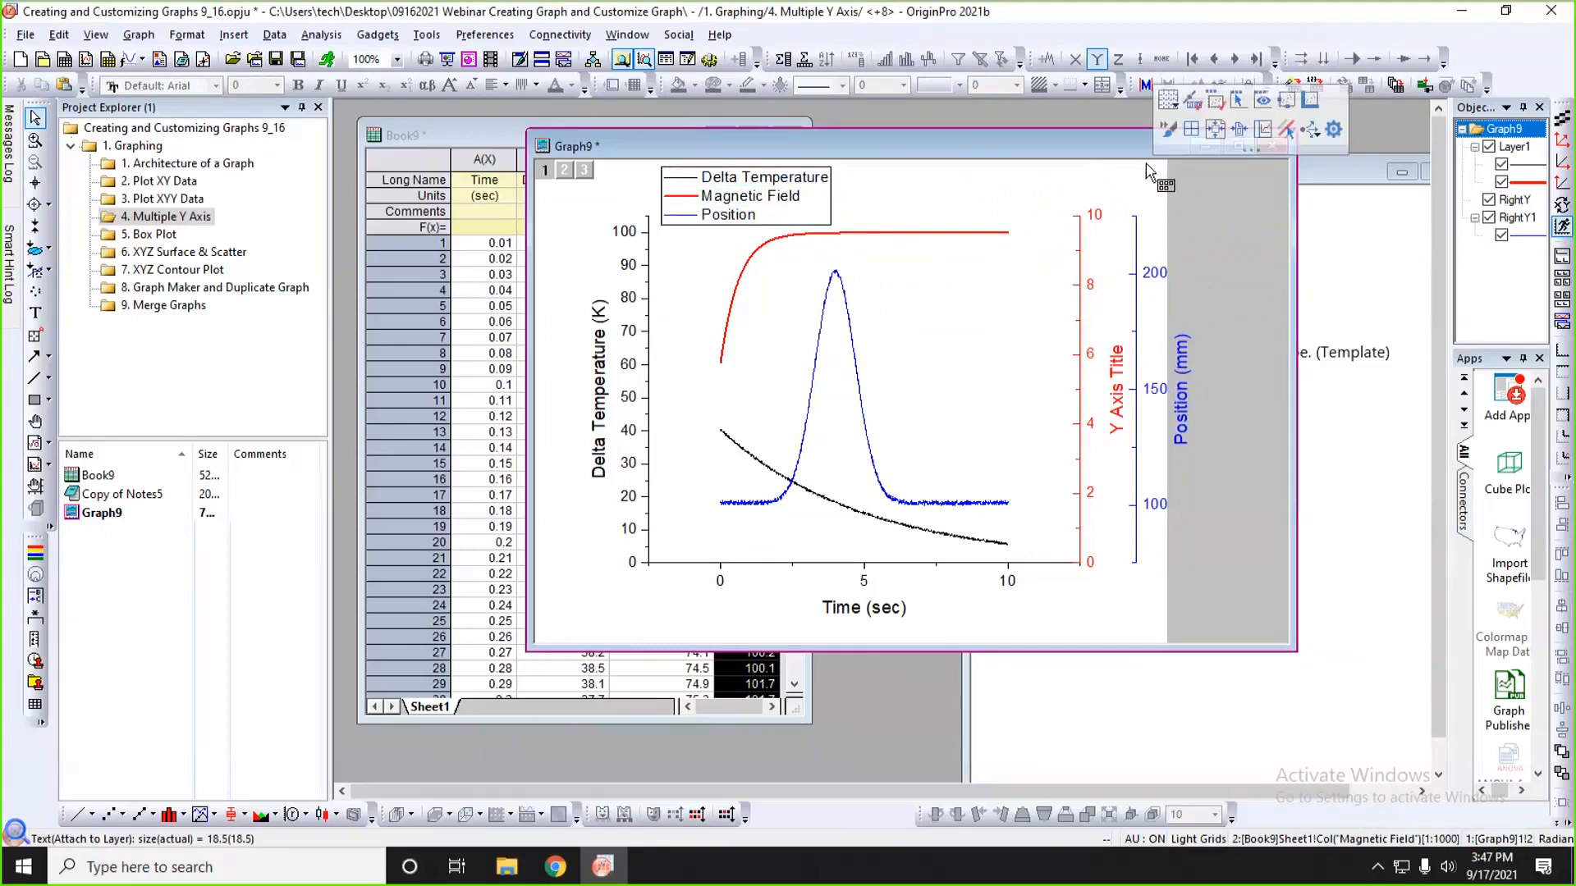
pyautogui.click(1239, 130)
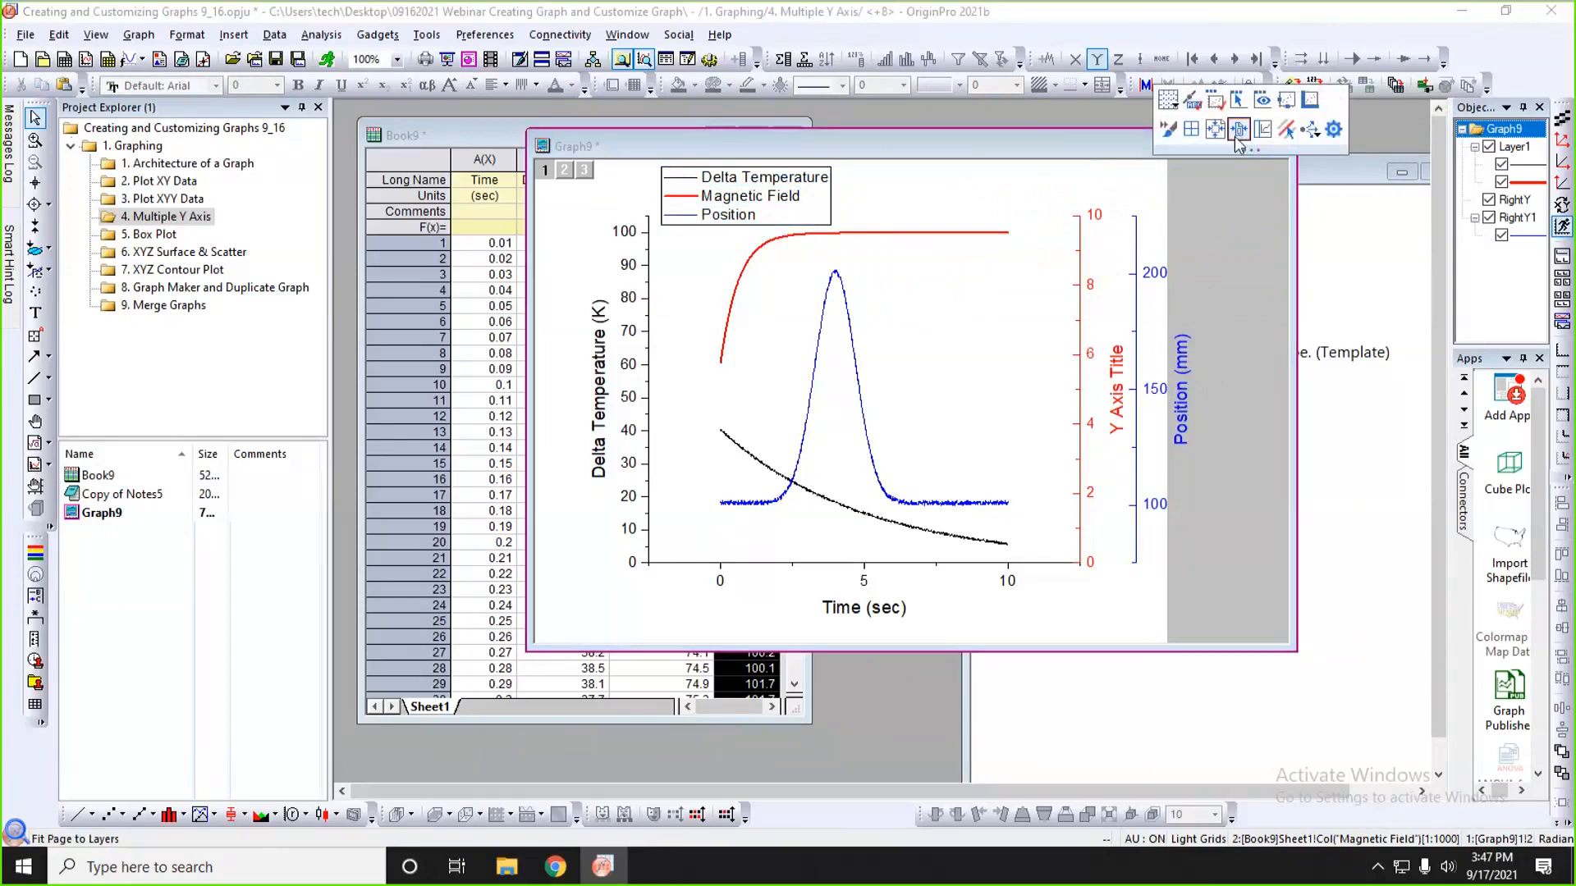
pyautogui.click(860, 533)
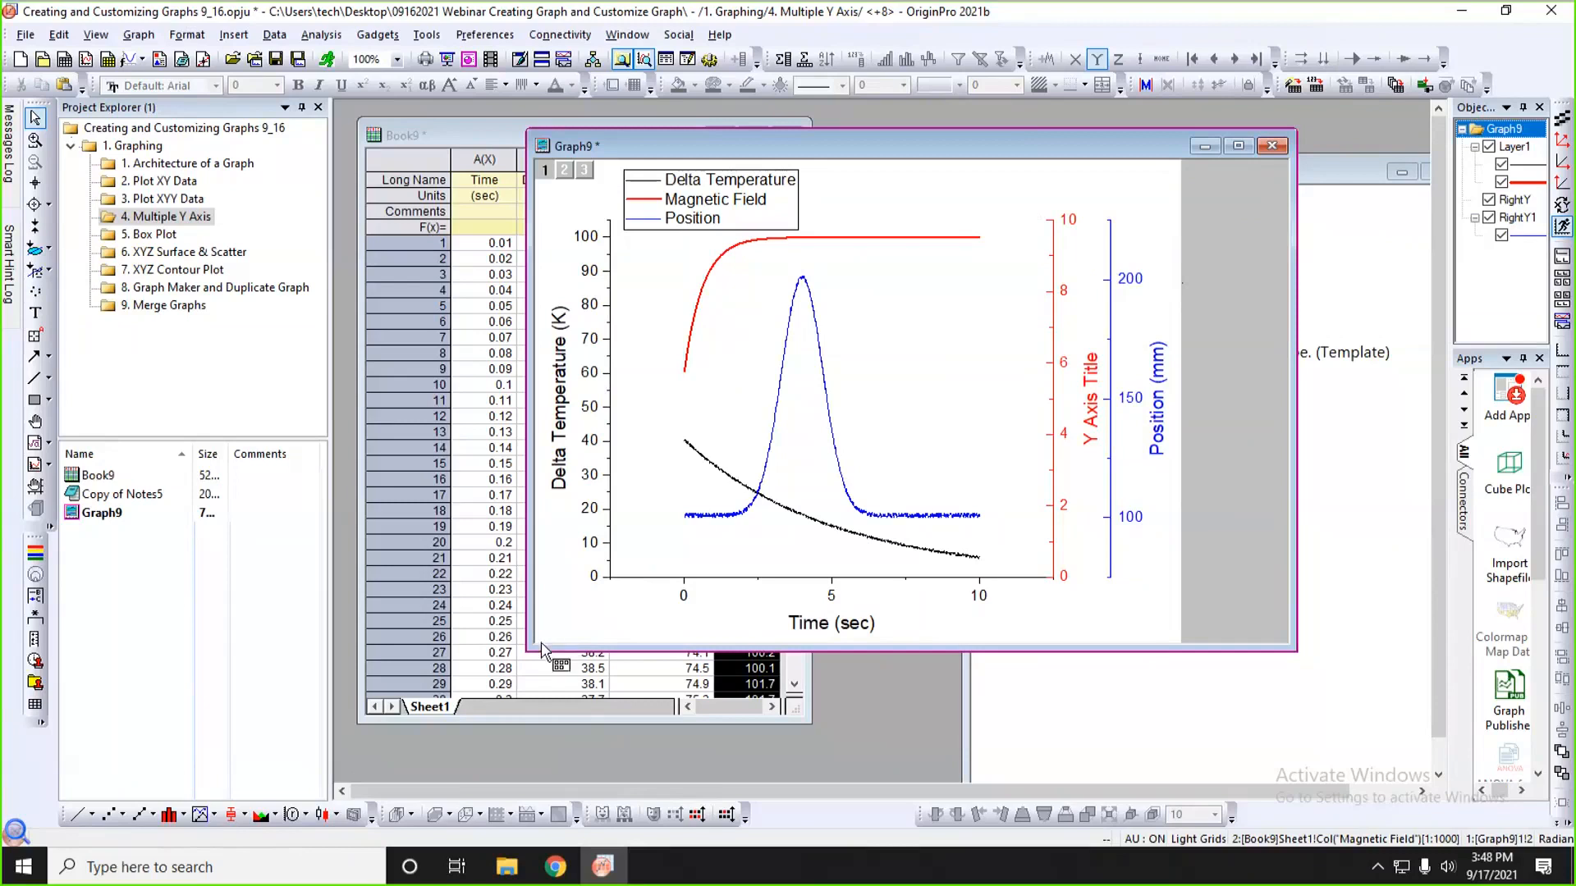
pyautogui.moveTo(532, 648); pyautogui.dragTo(578, 645)
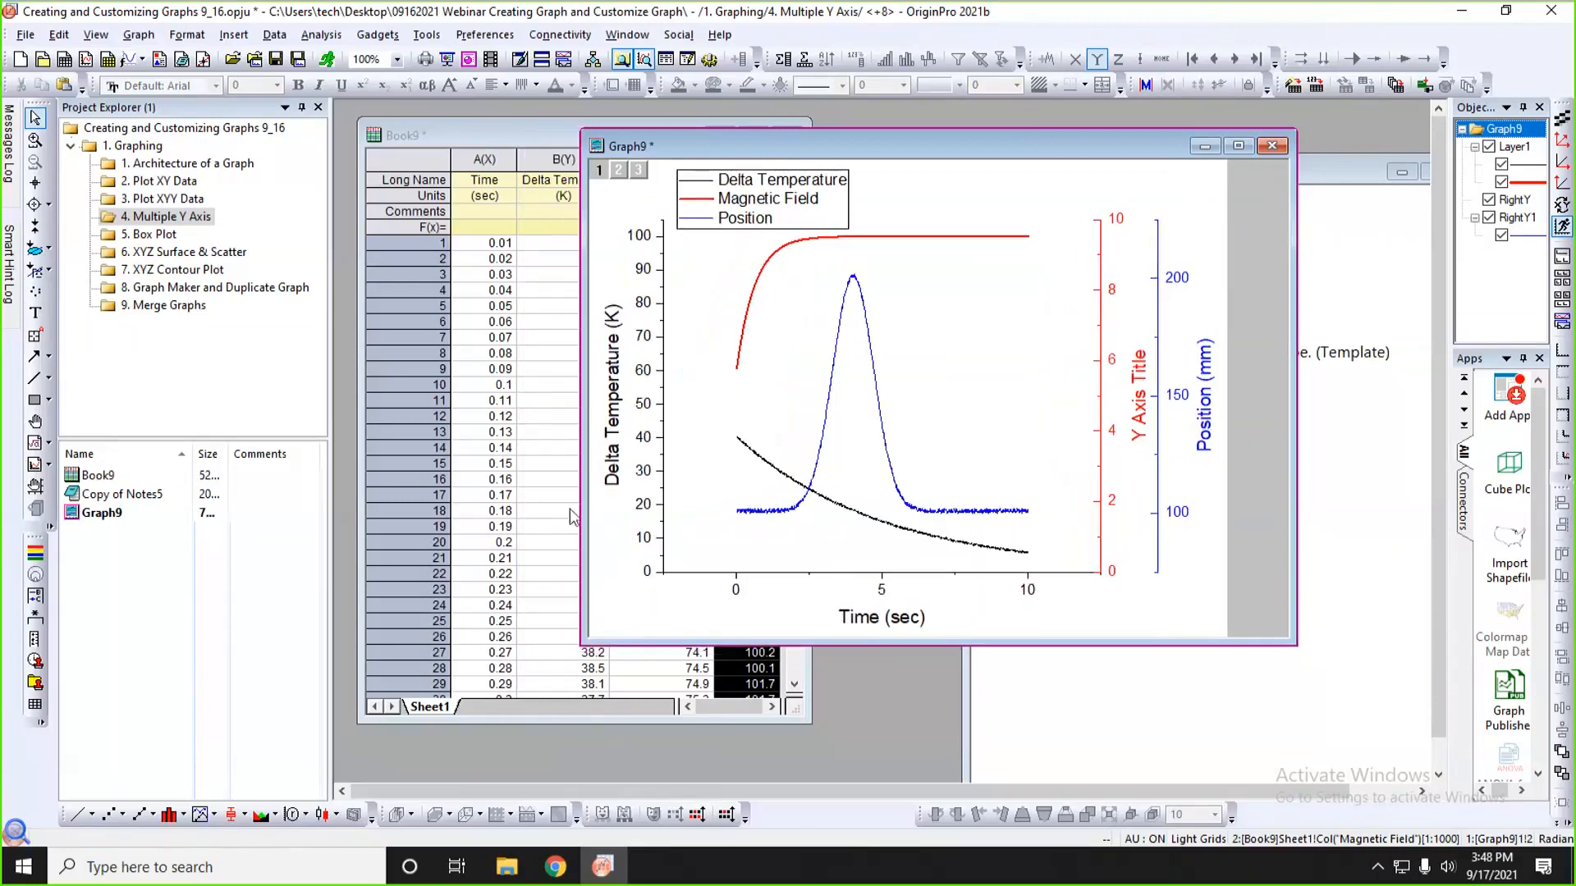
# - Plot Book9's columns B to D as a 3Ys Y-YY graph, then move and enlarge the new graph window
pyautogui.click(534, 138)
pyautogui.keyDown('shift'); pyautogui.click(574, 162); pyautogui.keyUp('shift')
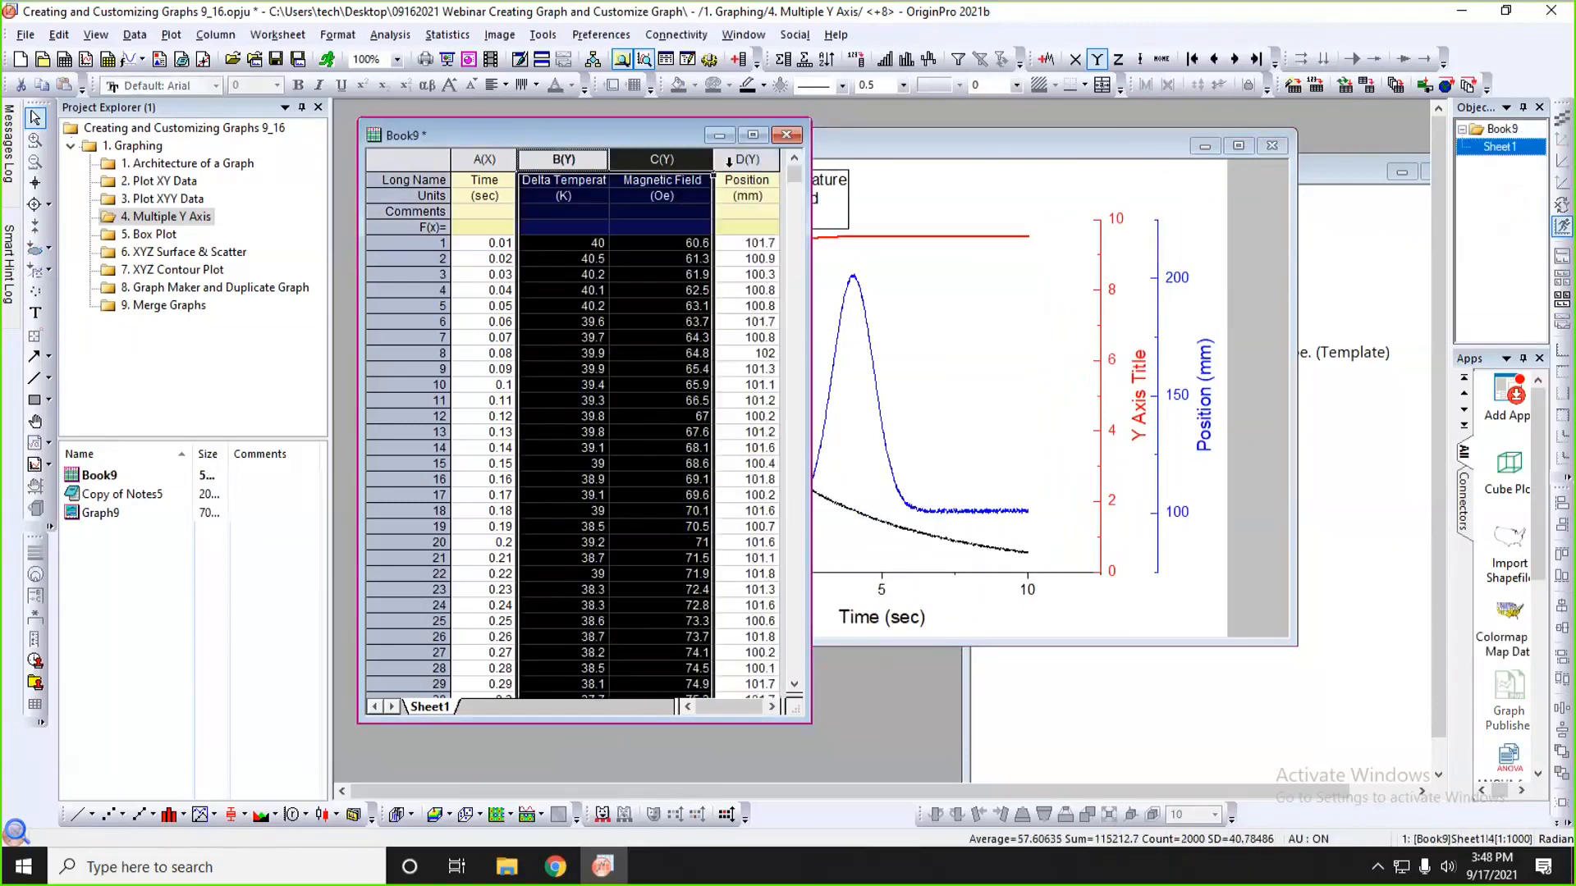
pyautogui.click(180, 36)
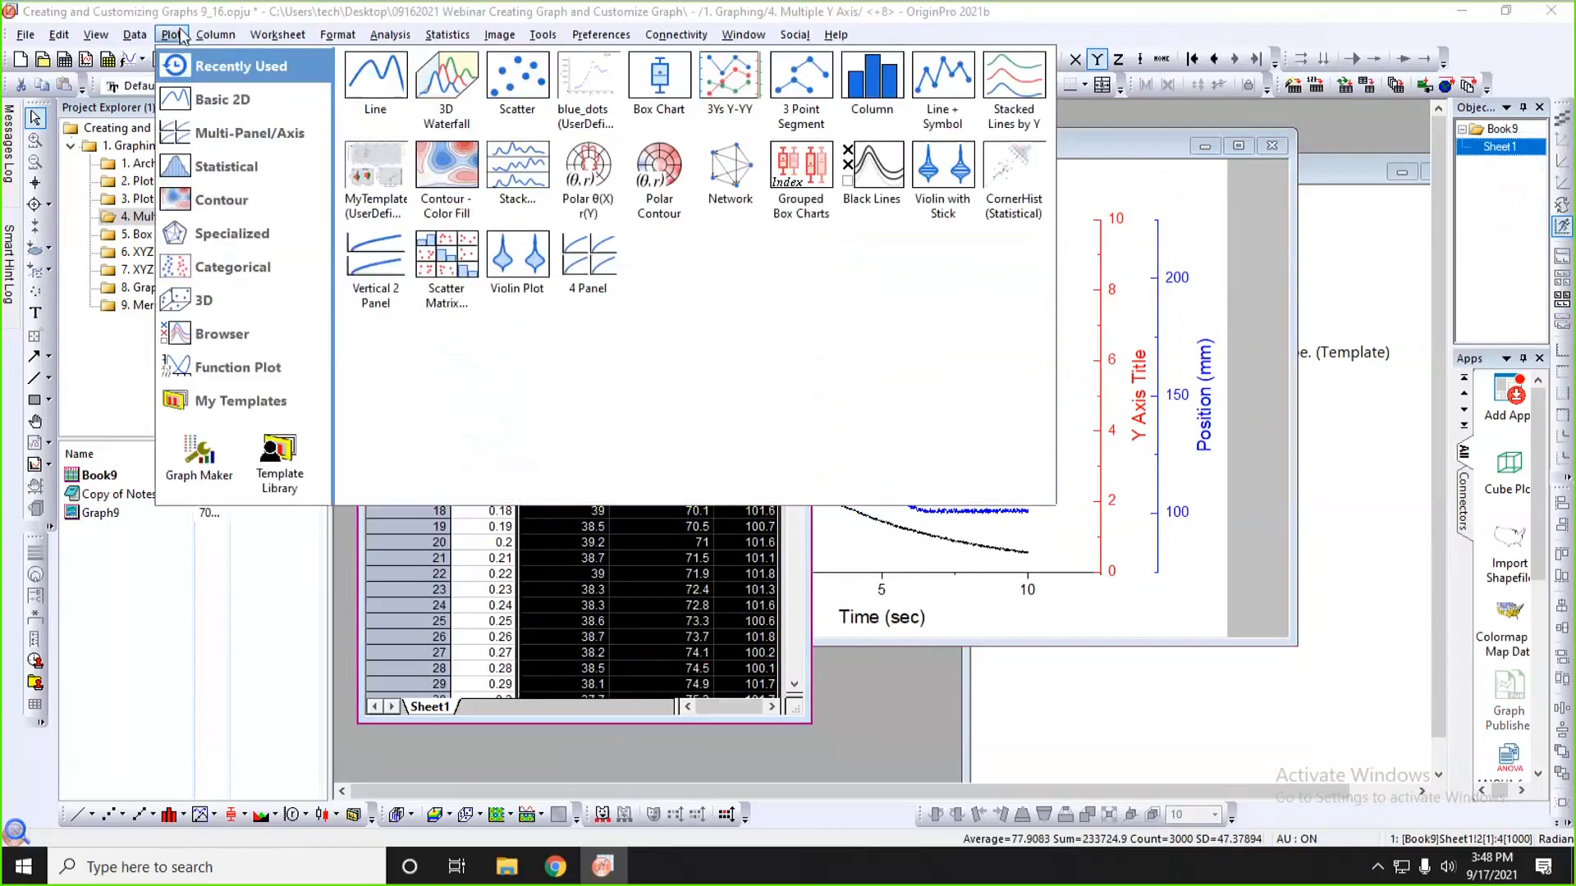
pyautogui.moveTo(211, 138)
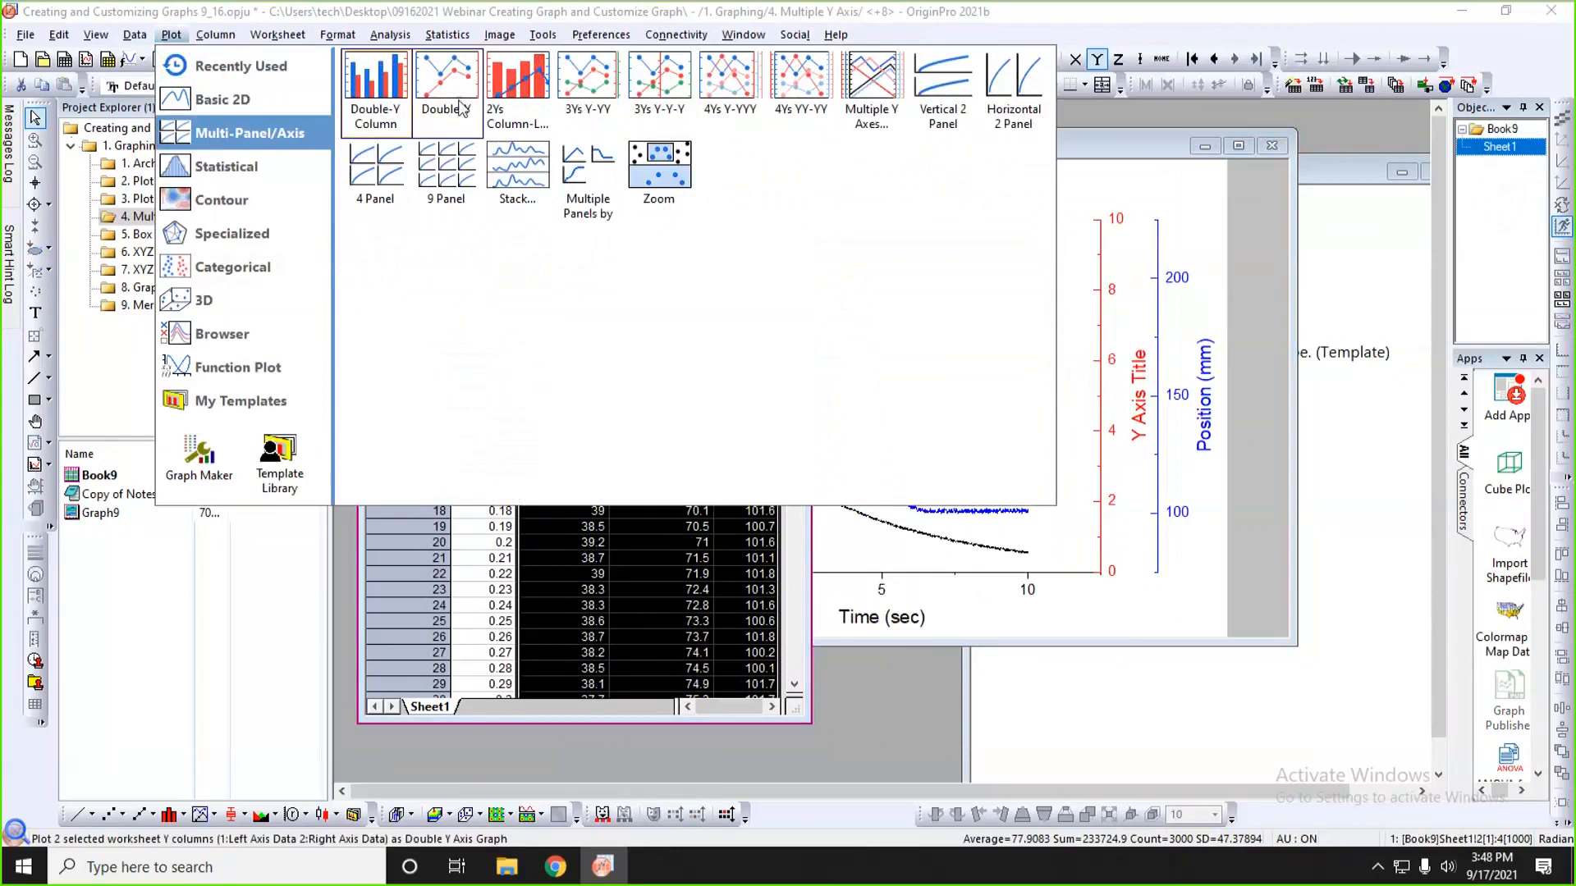
pyautogui.click(590, 111)
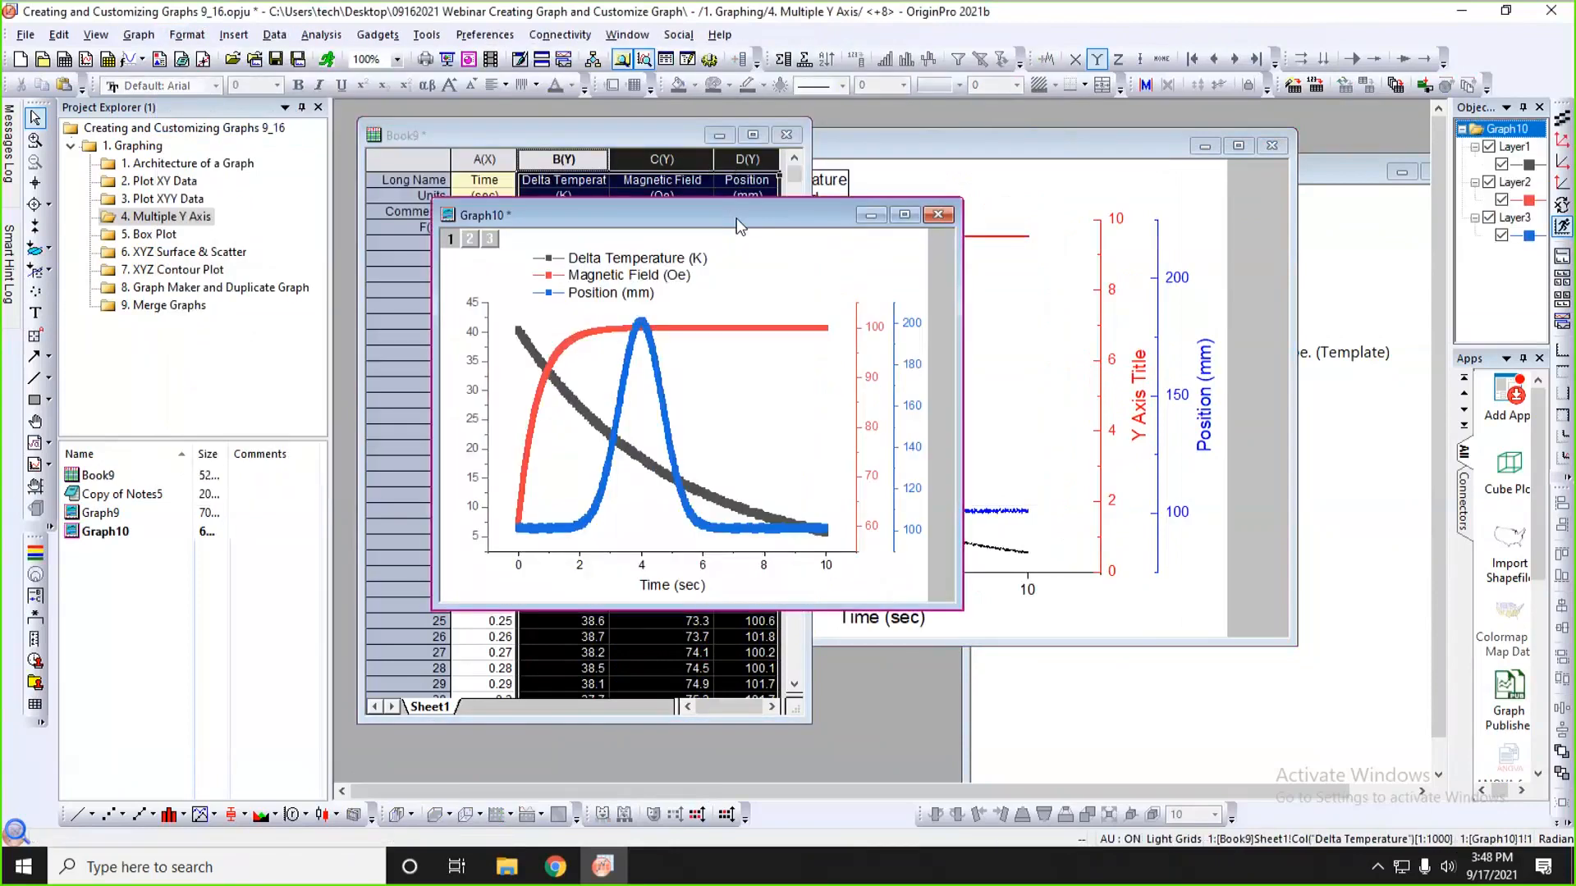
pyautogui.moveTo(737, 225); pyautogui.dragTo(1019, 180)
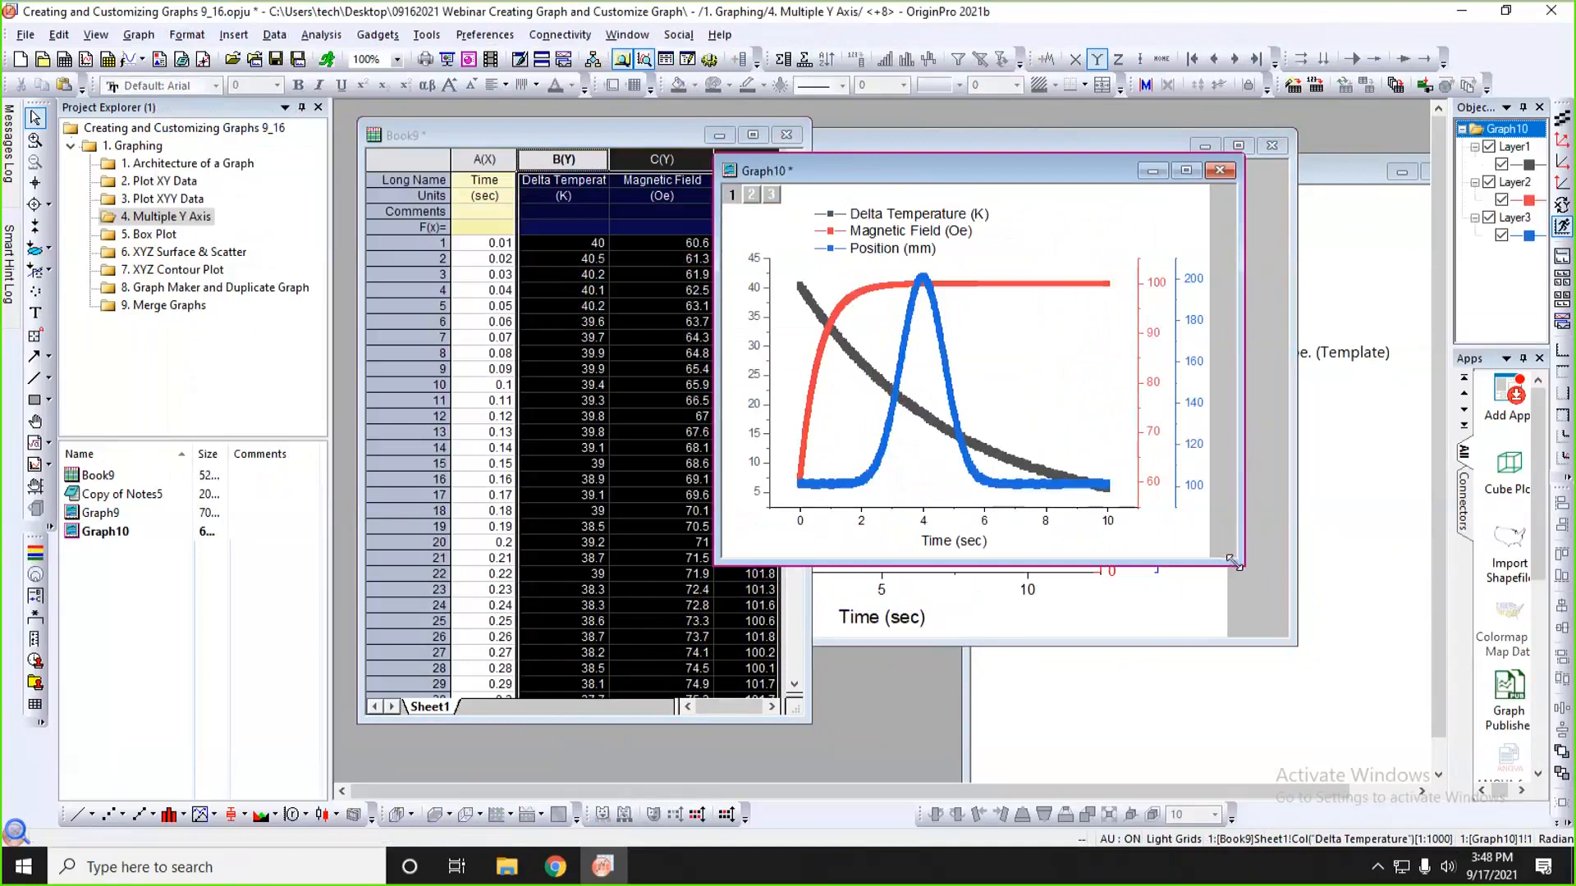
pyautogui.moveTo(1234, 561); pyautogui.dragTo(1342, 658)
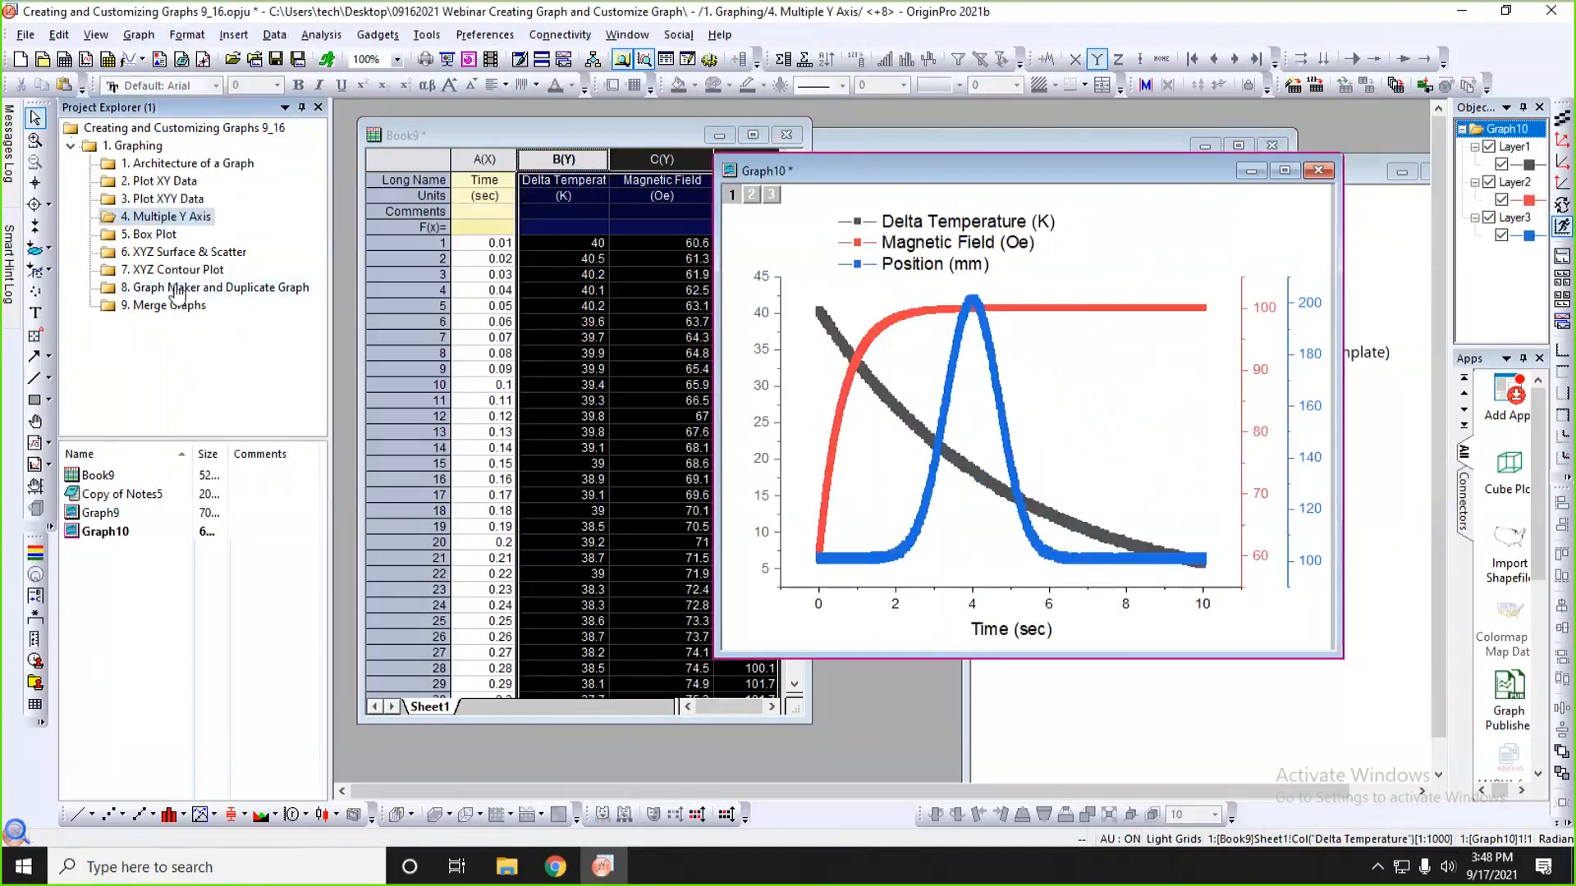
# - Open the 5. Box Plot project folder and arrange Book13 and Graph3 side by side, narrowing the Project Explorer for room
pyautogui.click(154, 235)
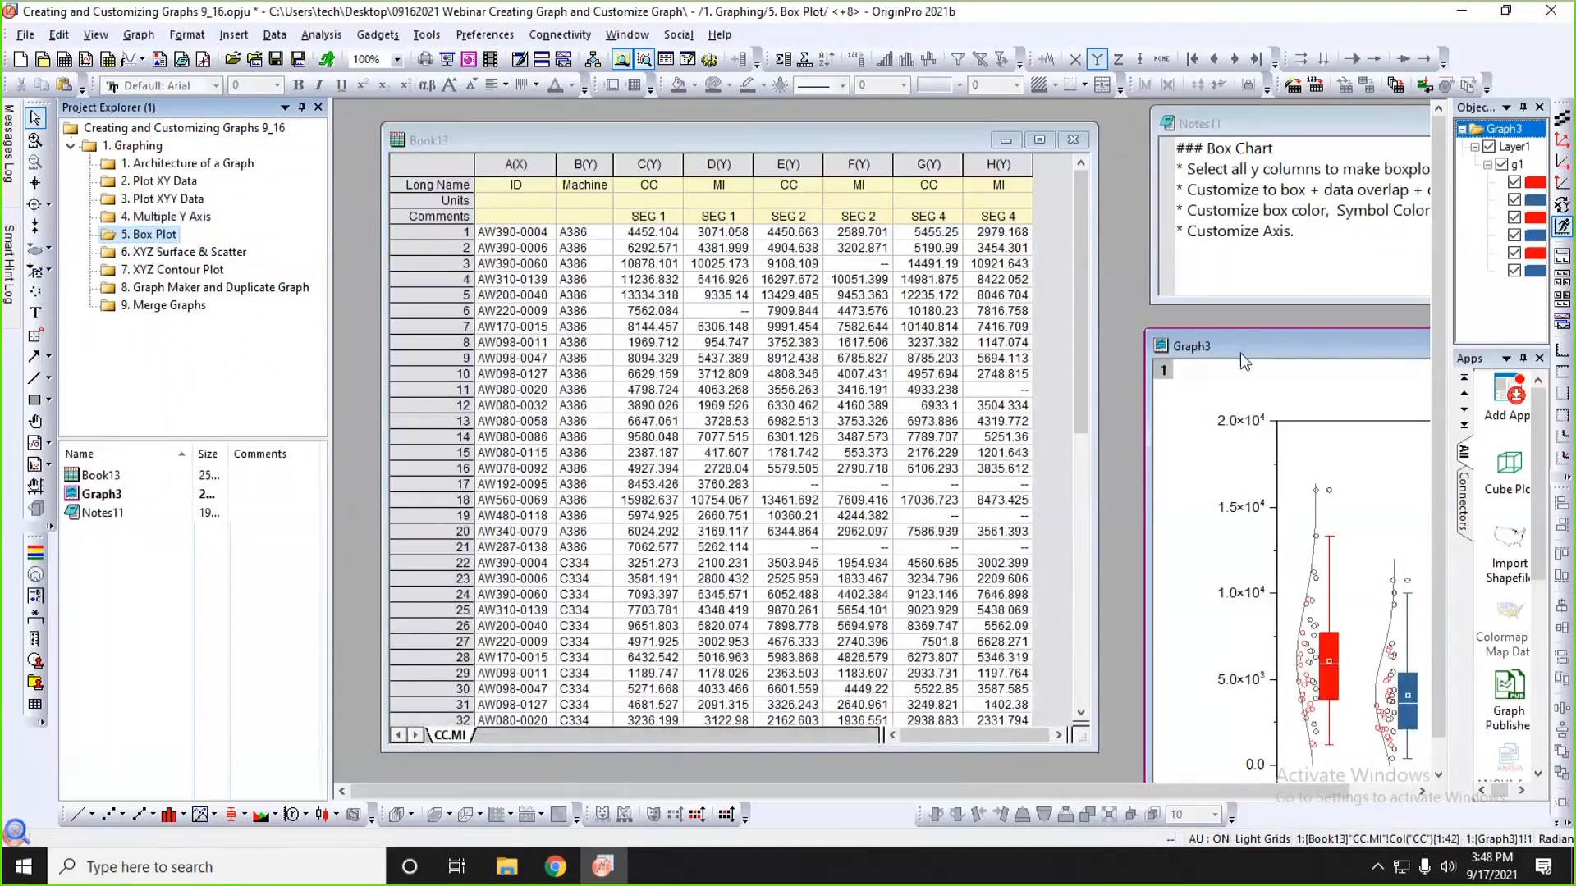
pyautogui.moveTo(1239, 353); pyautogui.dragTo(940, 253)
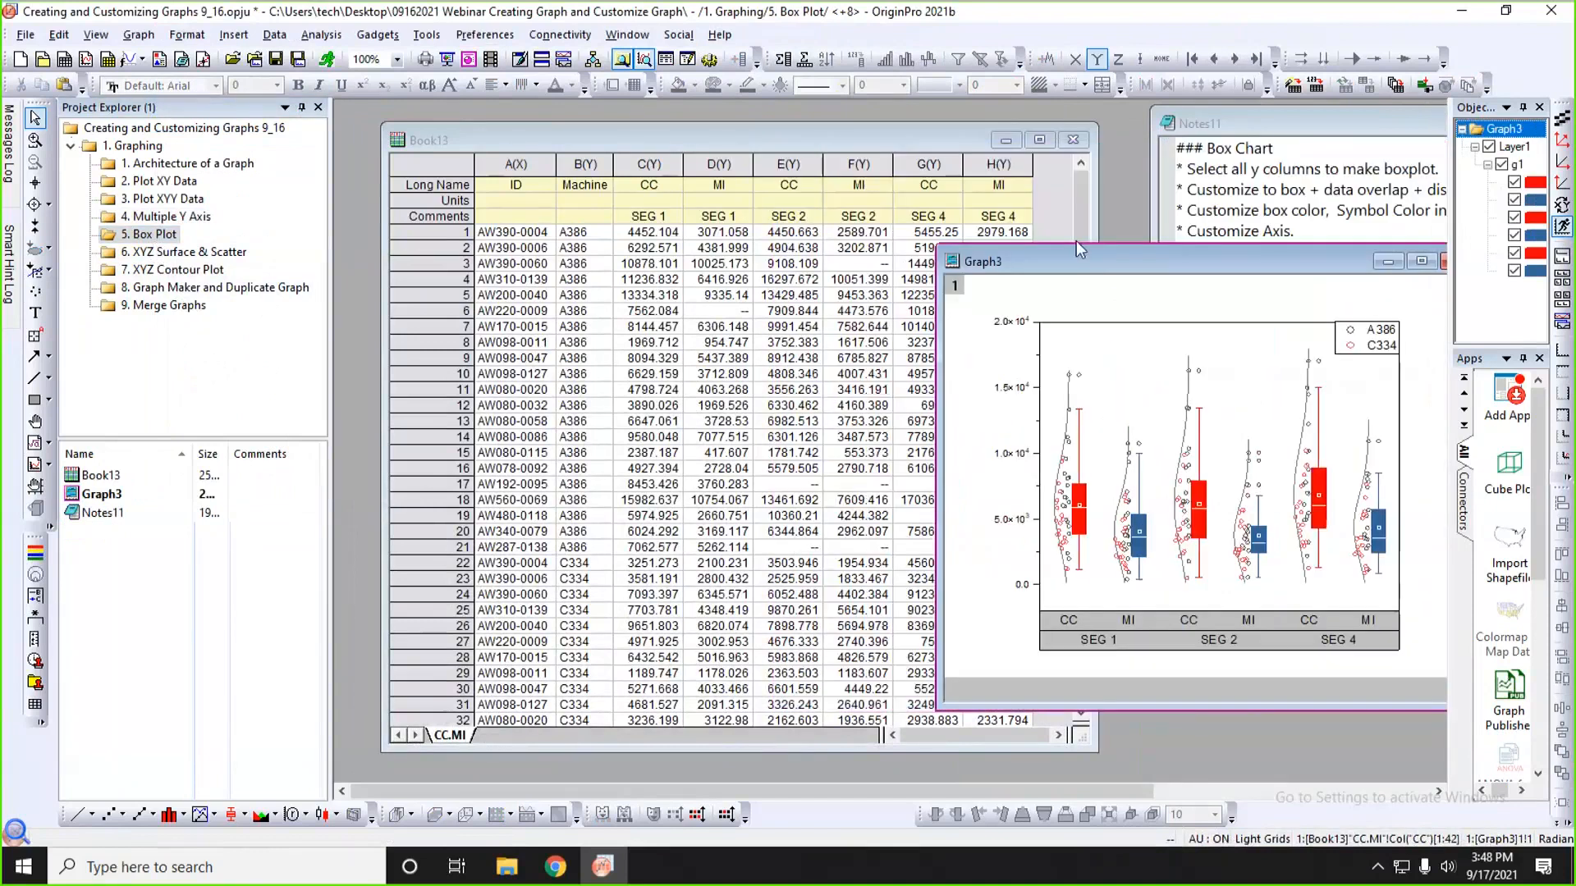
pyautogui.moveTo(1095, 258); pyautogui.dragTo(1058, 169)
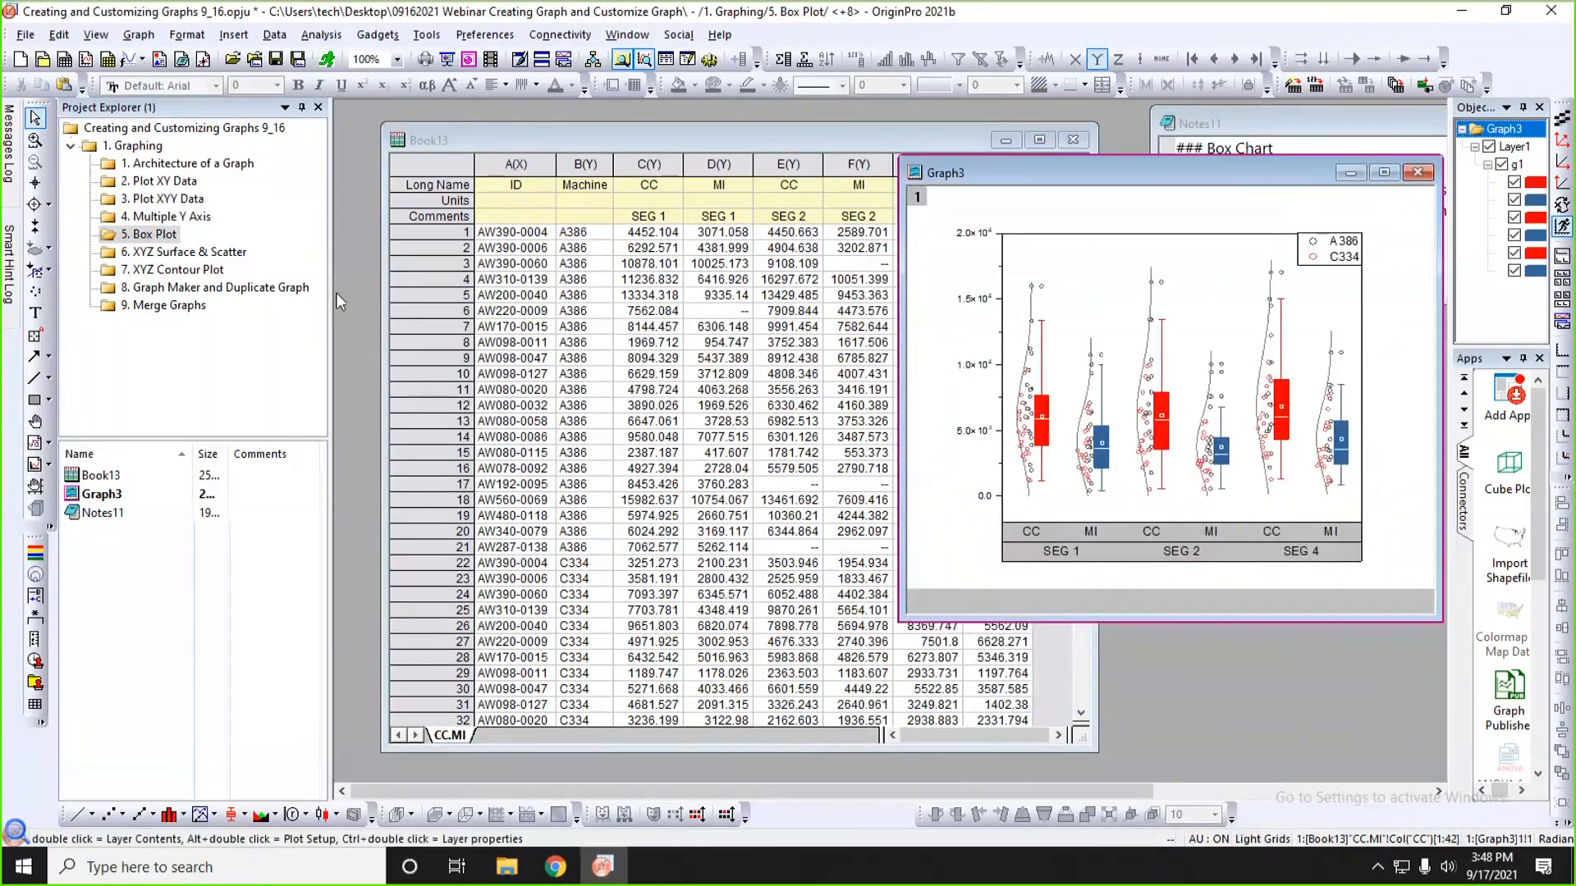
pyautogui.moveTo(330, 293); pyautogui.dragTo(178, 293)
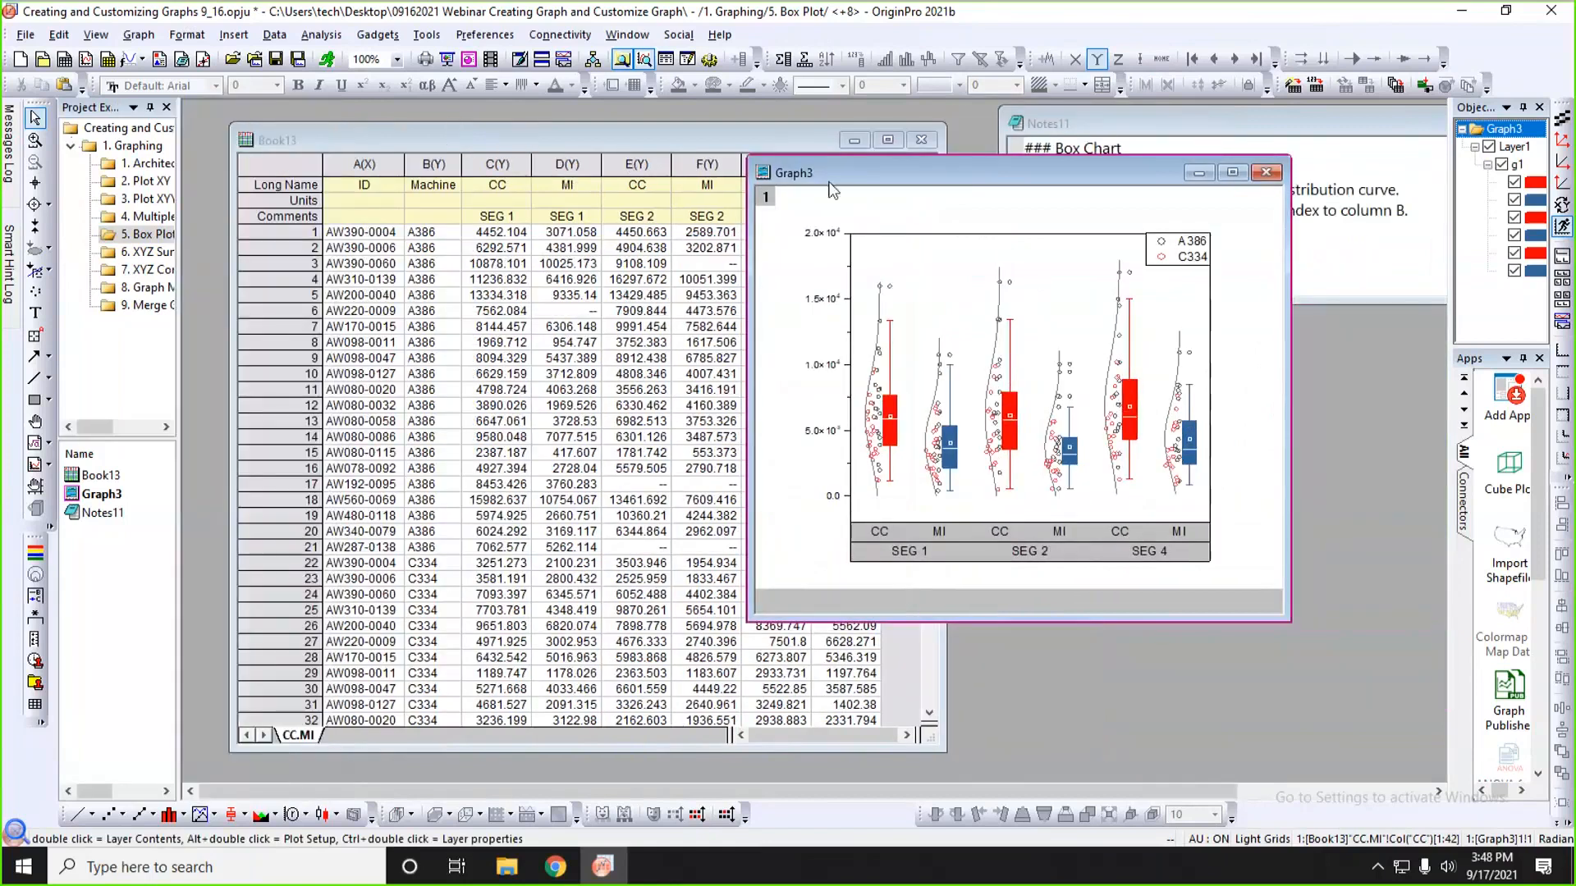
pyautogui.moveTo(881, 181); pyautogui.dragTo(1082, 153)
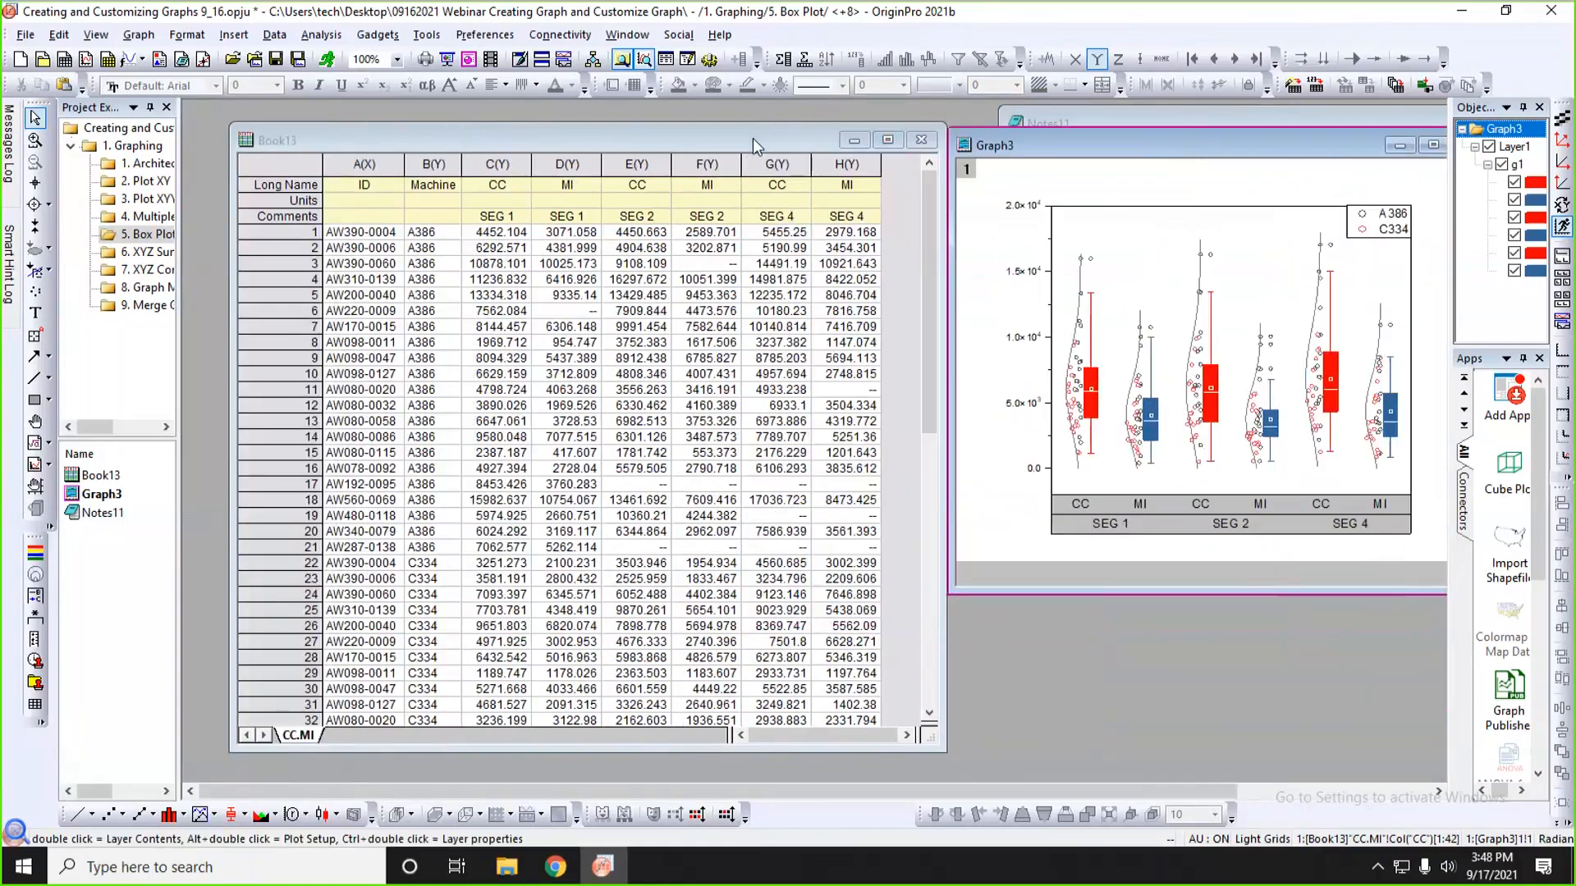
pyautogui.click(747, 138)
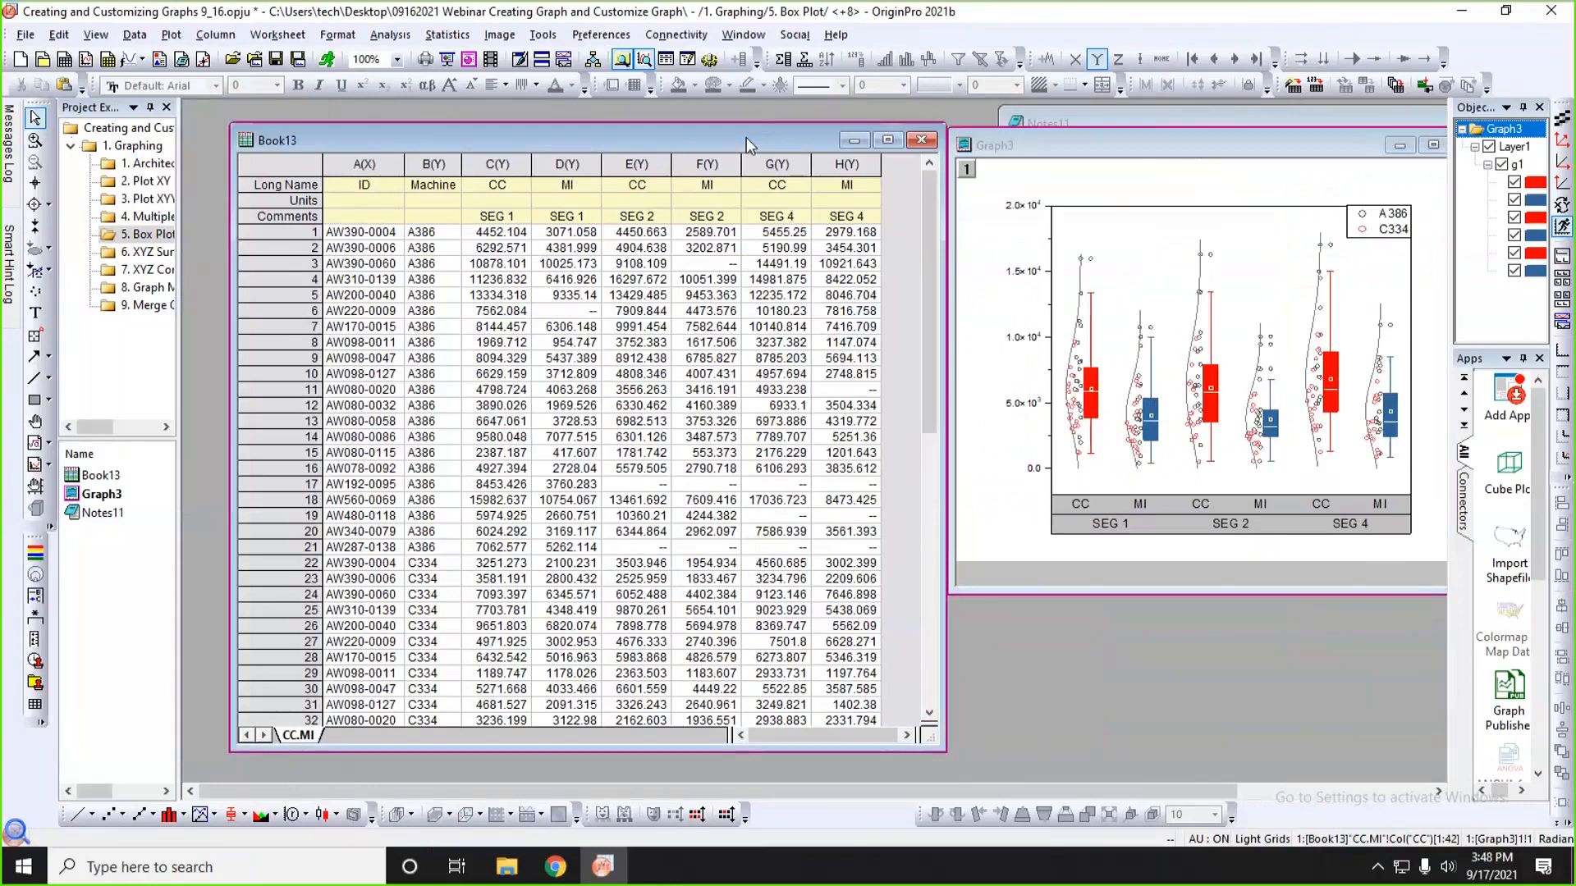
pyautogui.moveTo(746, 136); pyautogui.dragTo(715, 130)
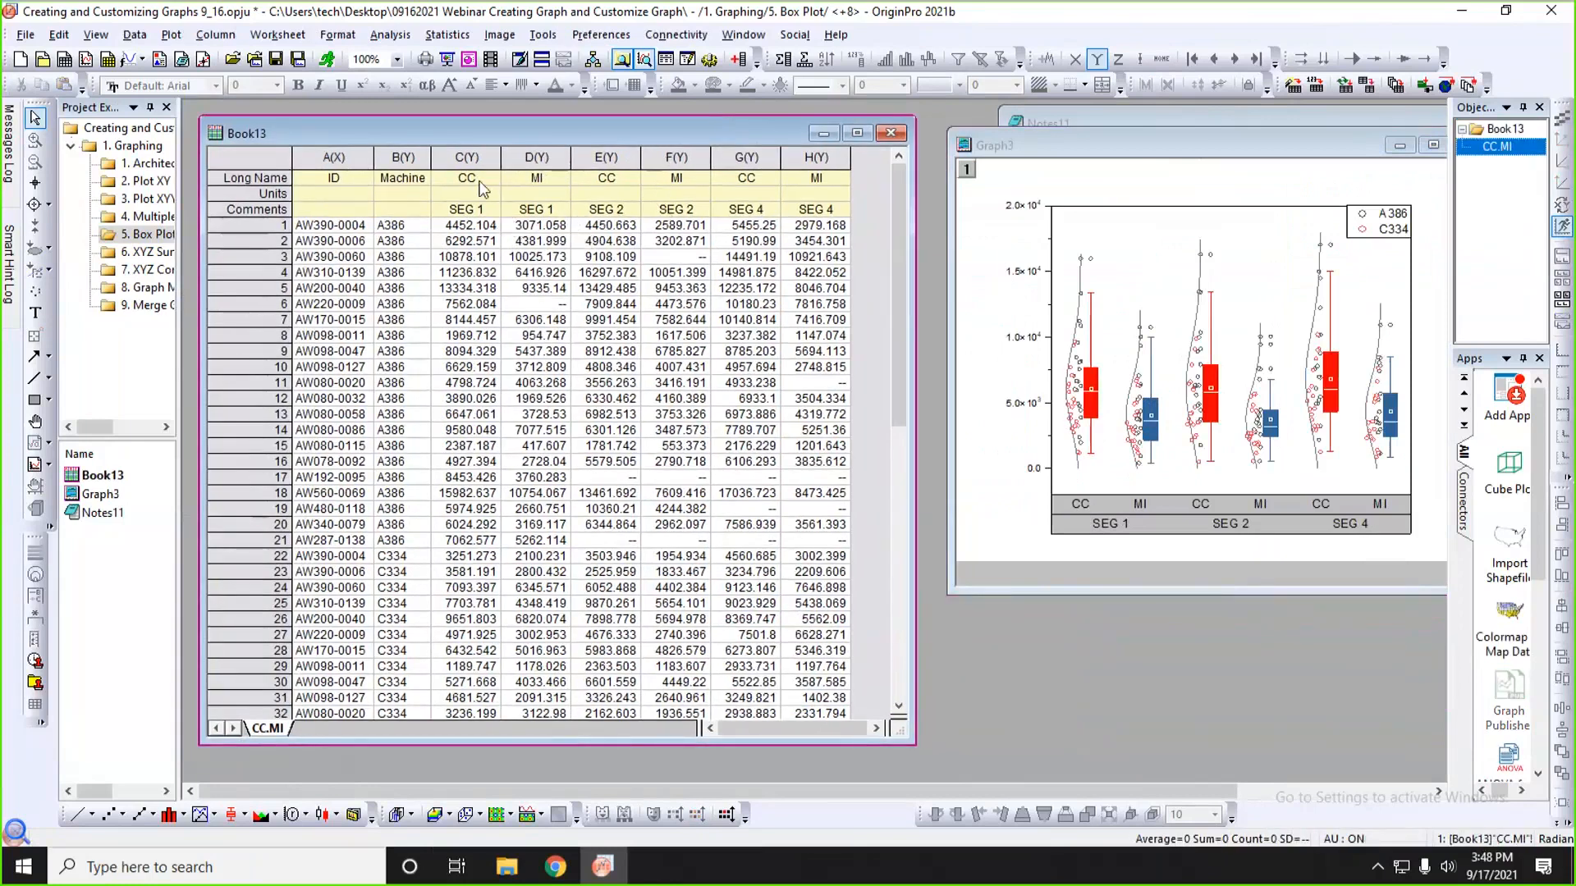
# - Examine the long names and SEG comments of Book13's columns C to H against the grouped tick labels in Graph3
pyautogui.moveTo(468, 158); pyautogui.dragTo(845, 160)
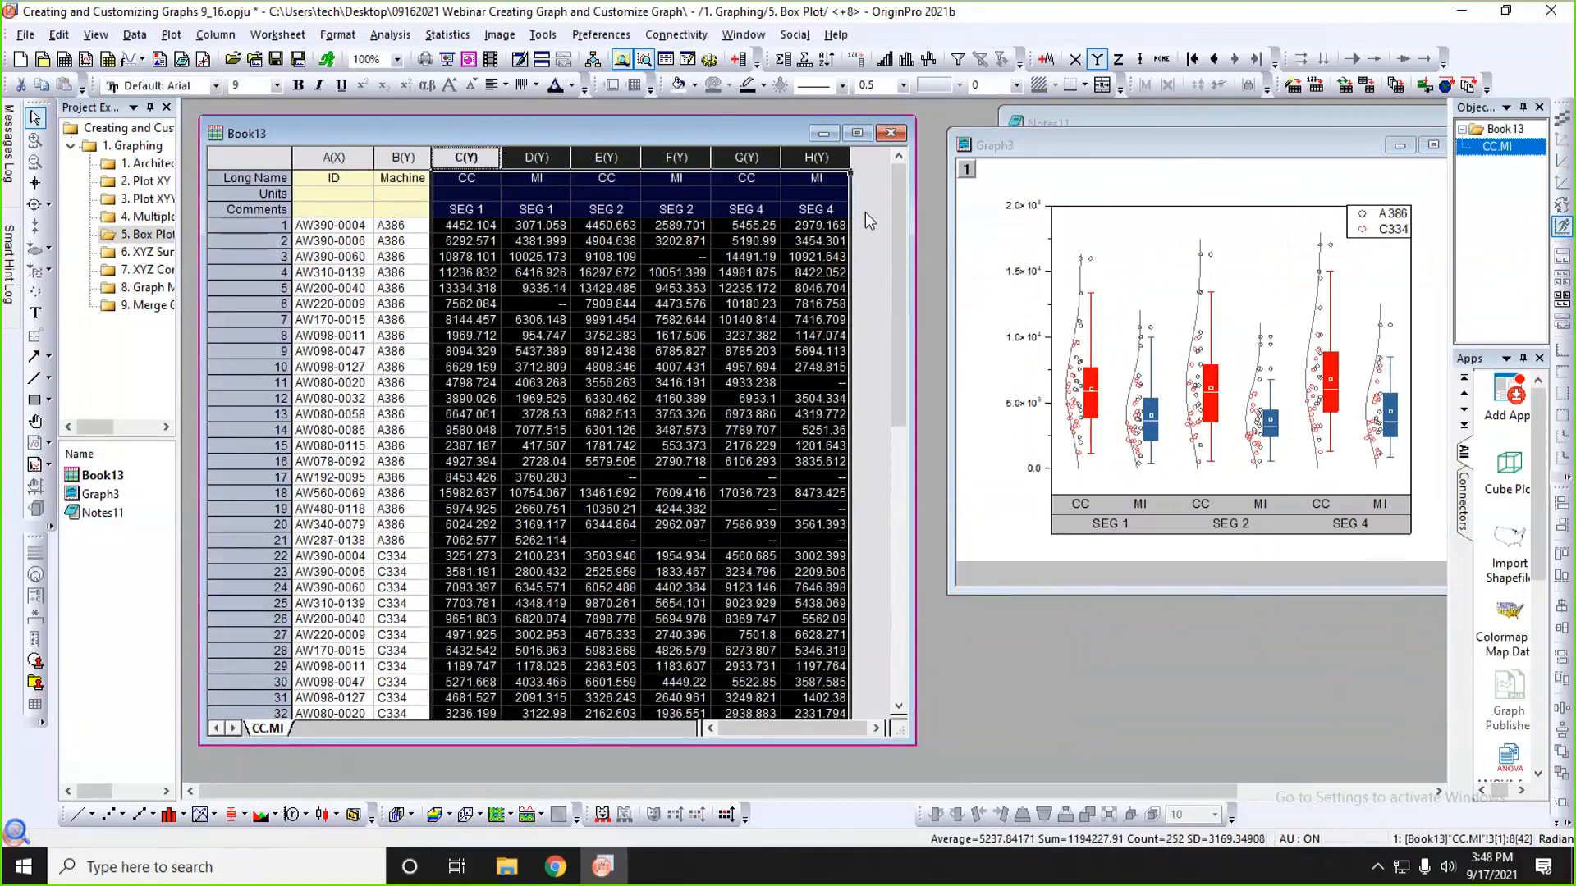
pyautogui.click(472, 182)
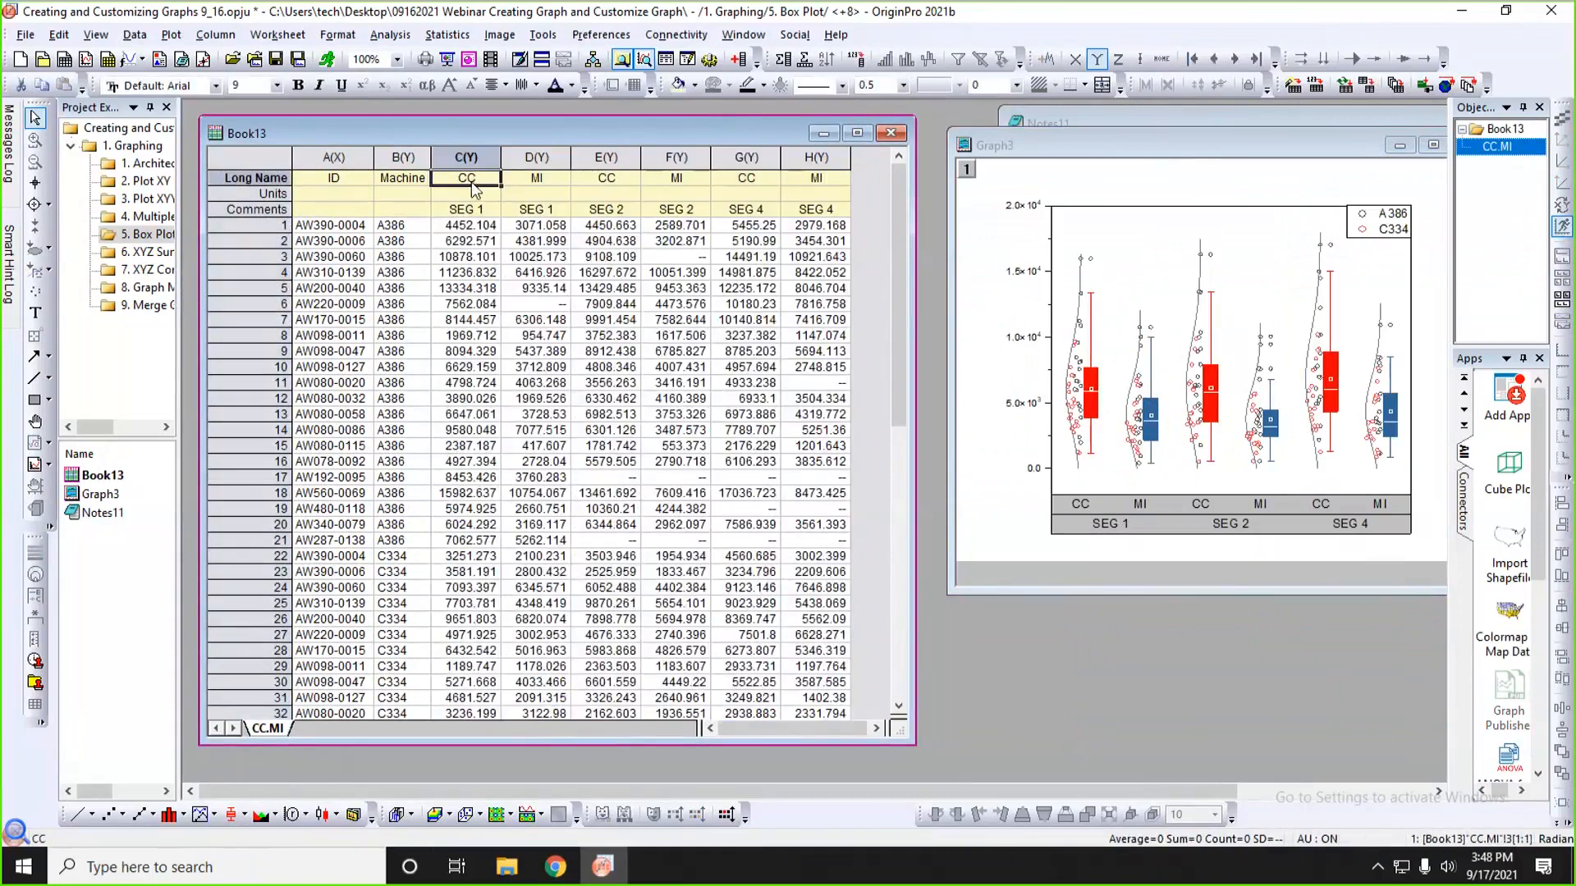
pyautogui.press('Right')
pyautogui.press('Right')
pyautogui.press('Right')
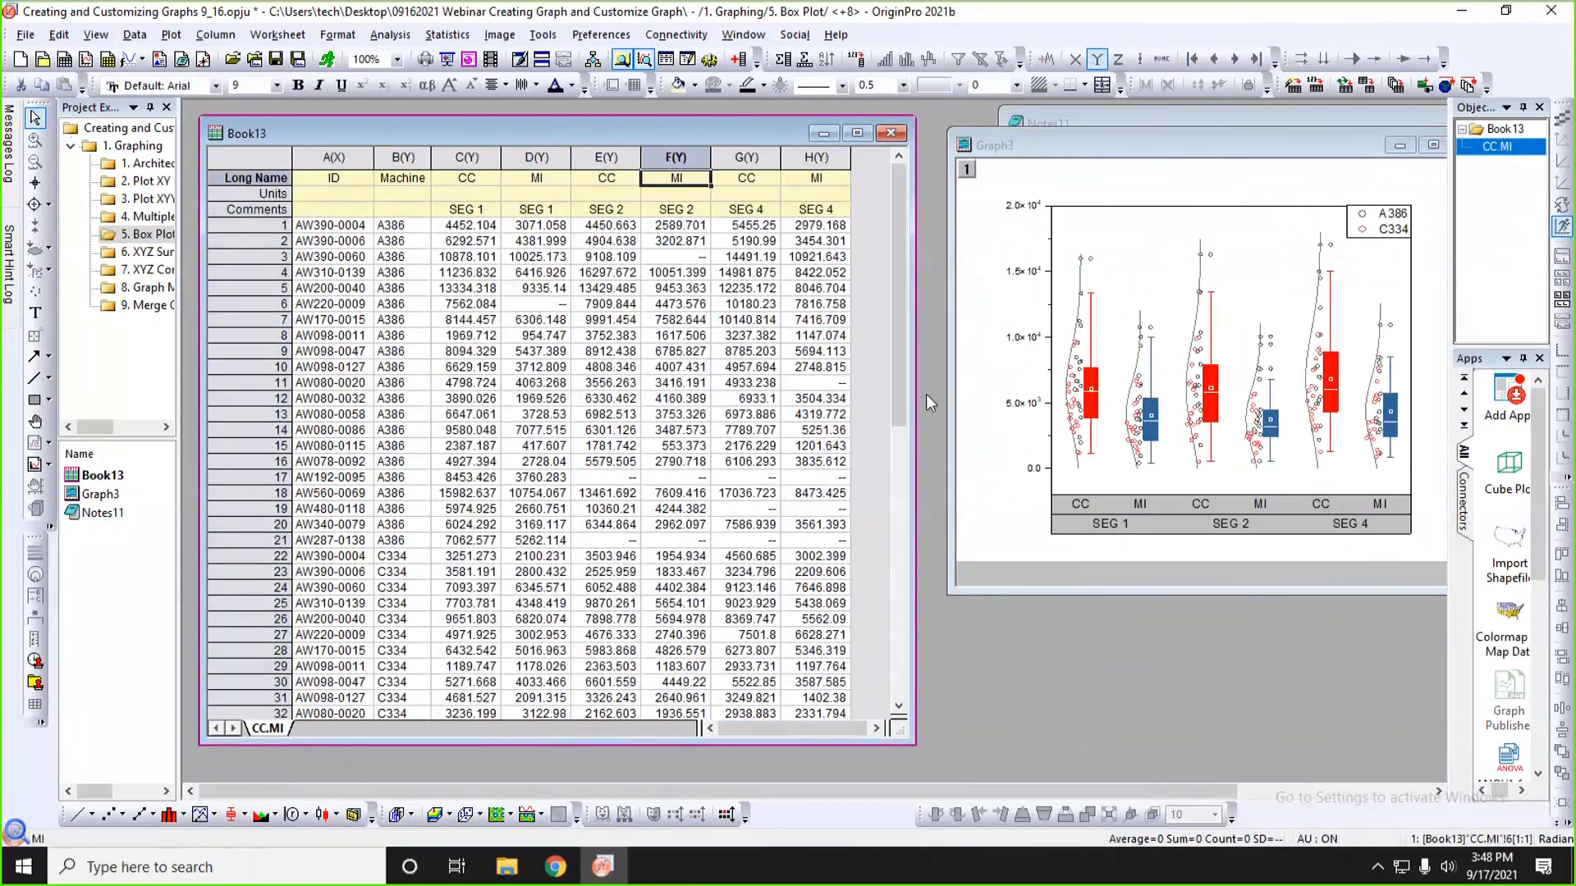
pyautogui.moveTo(1018, 140); pyautogui.dragTo(986, 125)
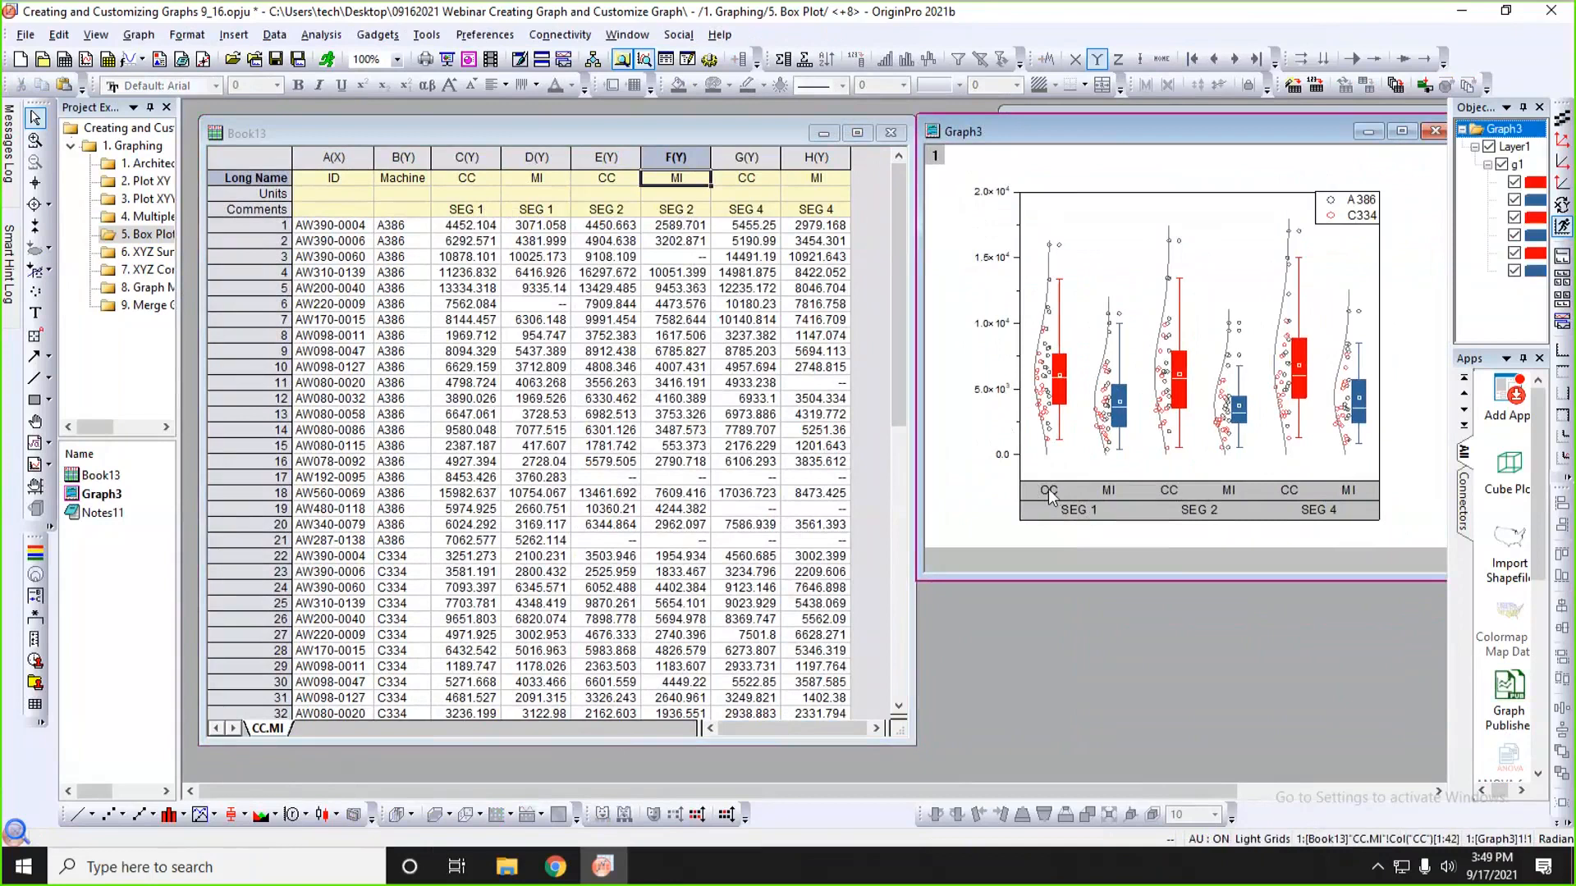
pyautogui.click(1072, 509)
pyautogui.click(998, 517)
pyautogui.moveTo(1012, 126); pyautogui.dragTo(1032, 125)
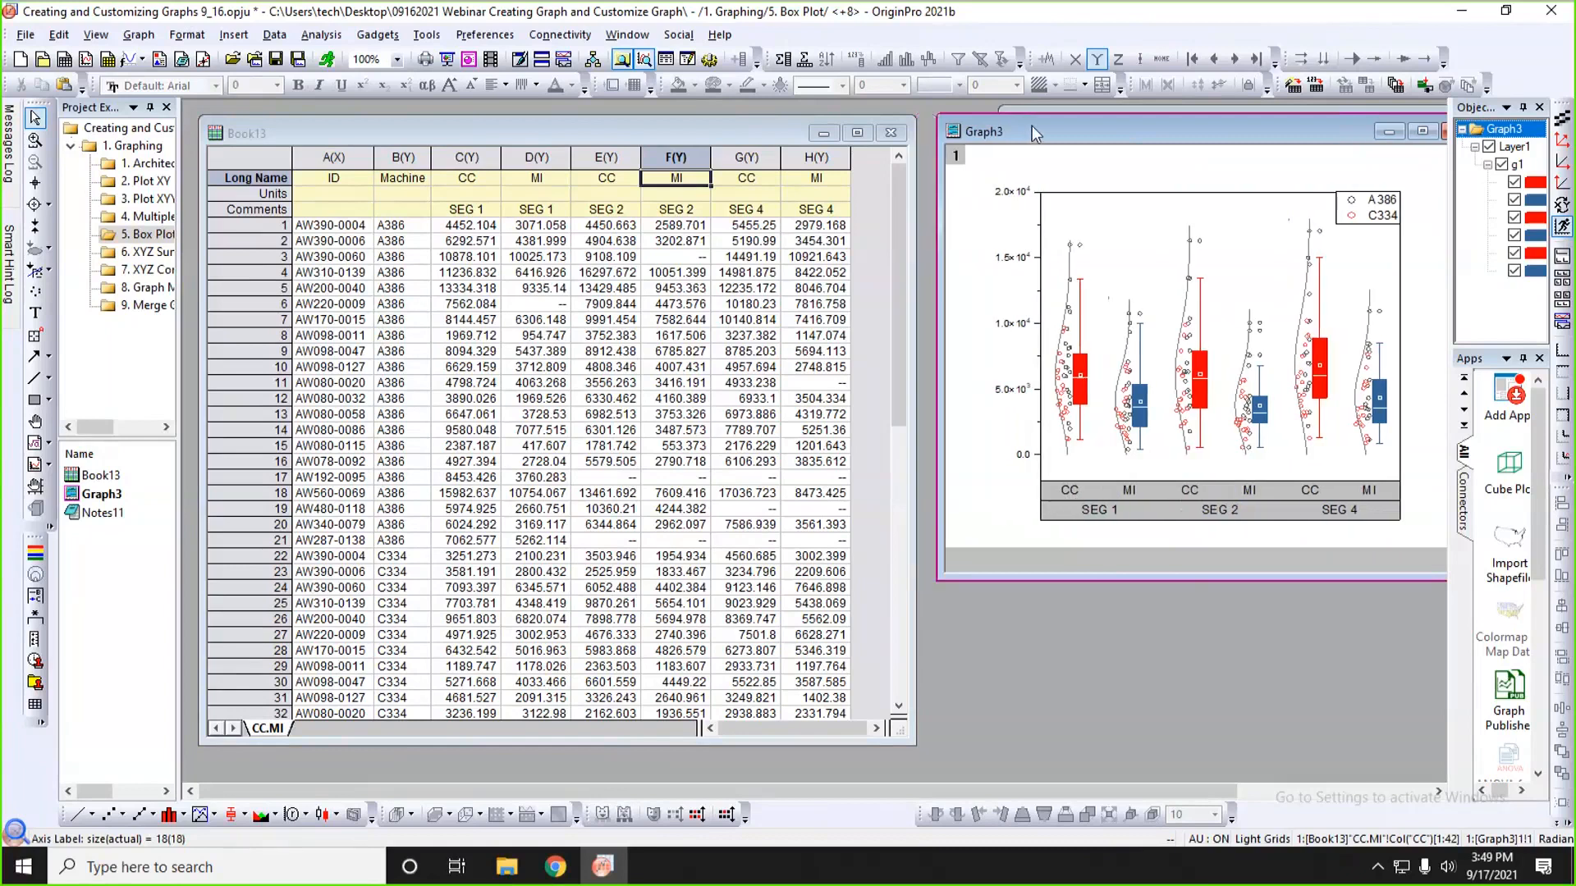
# - Plot Book13's columns C to H as a statistical Box Chart
pyautogui.click(868, 201)
pyautogui.moveTo(466, 156); pyautogui.dragTo(794, 156)
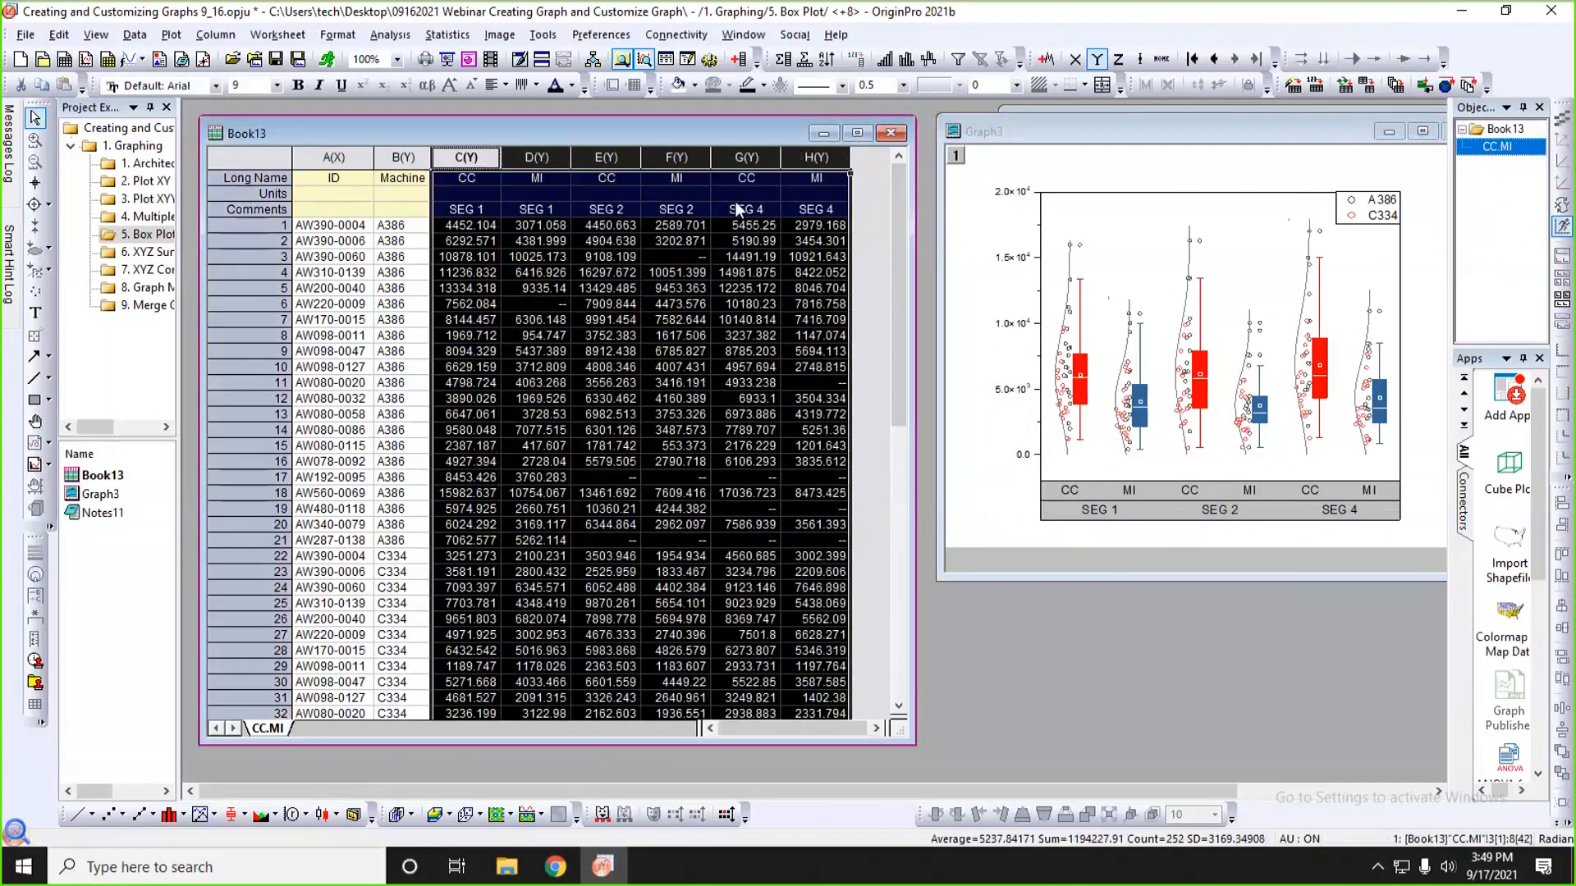
pyautogui.click(171, 36)
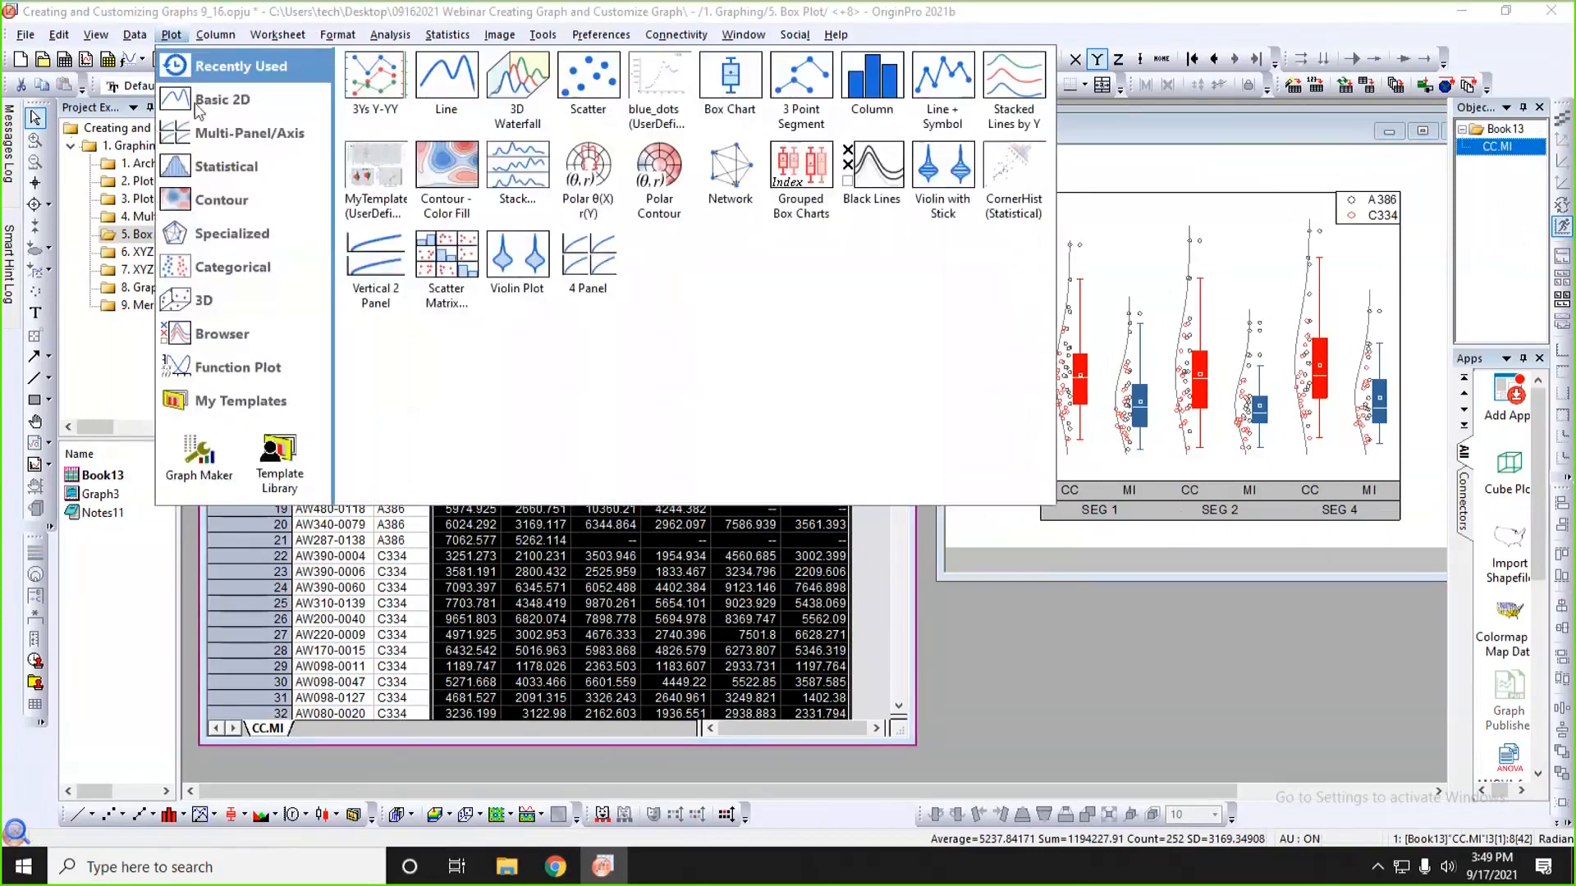
pyautogui.moveTo(212, 164)
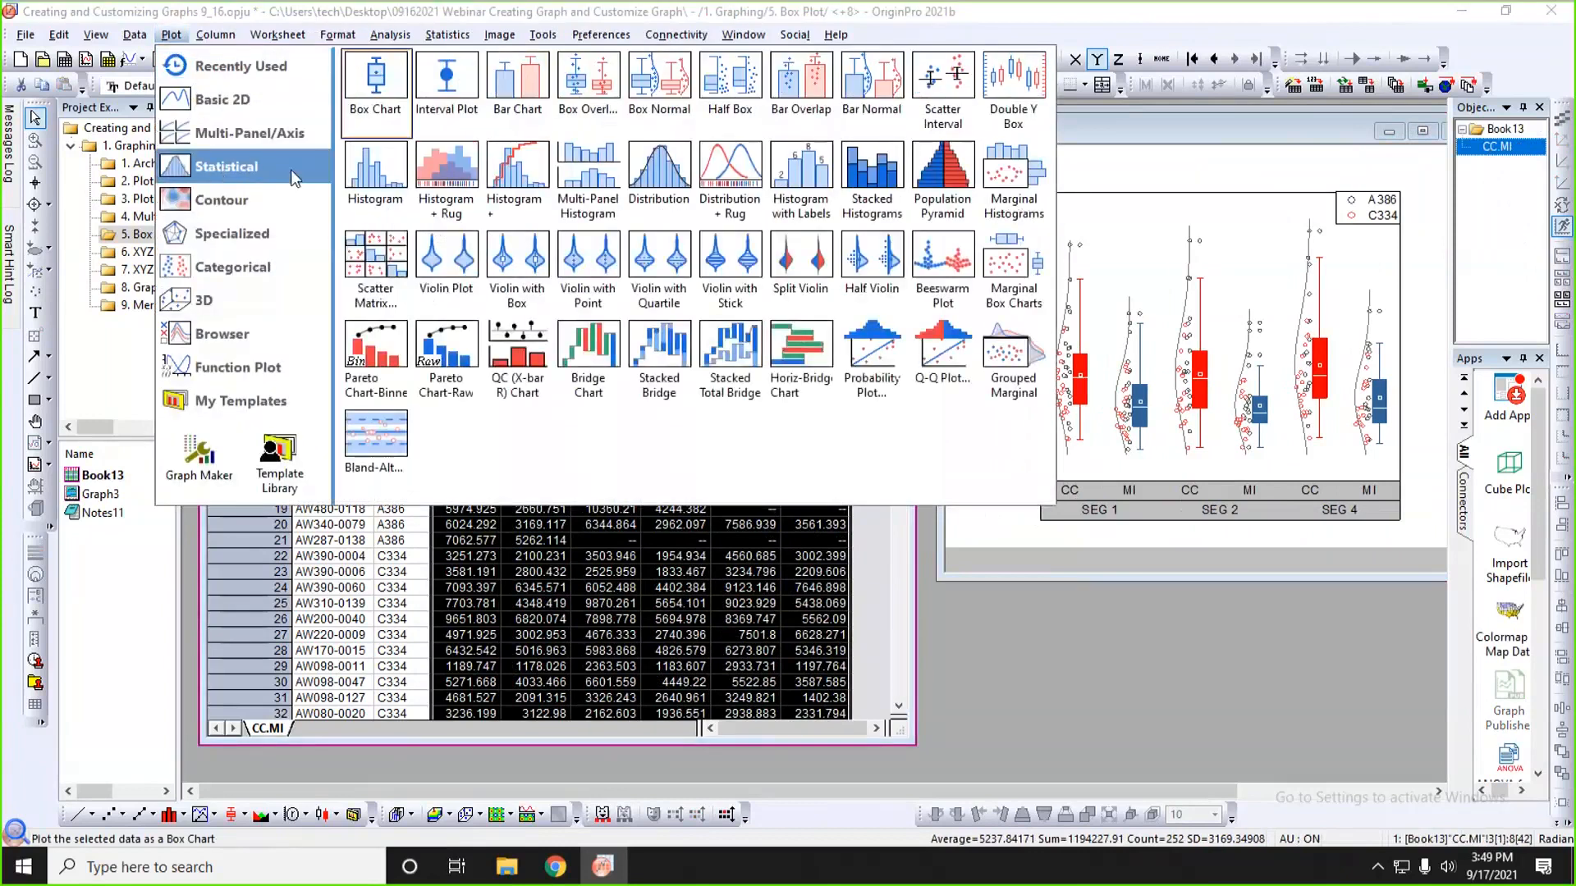
pyautogui.click(386, 91)
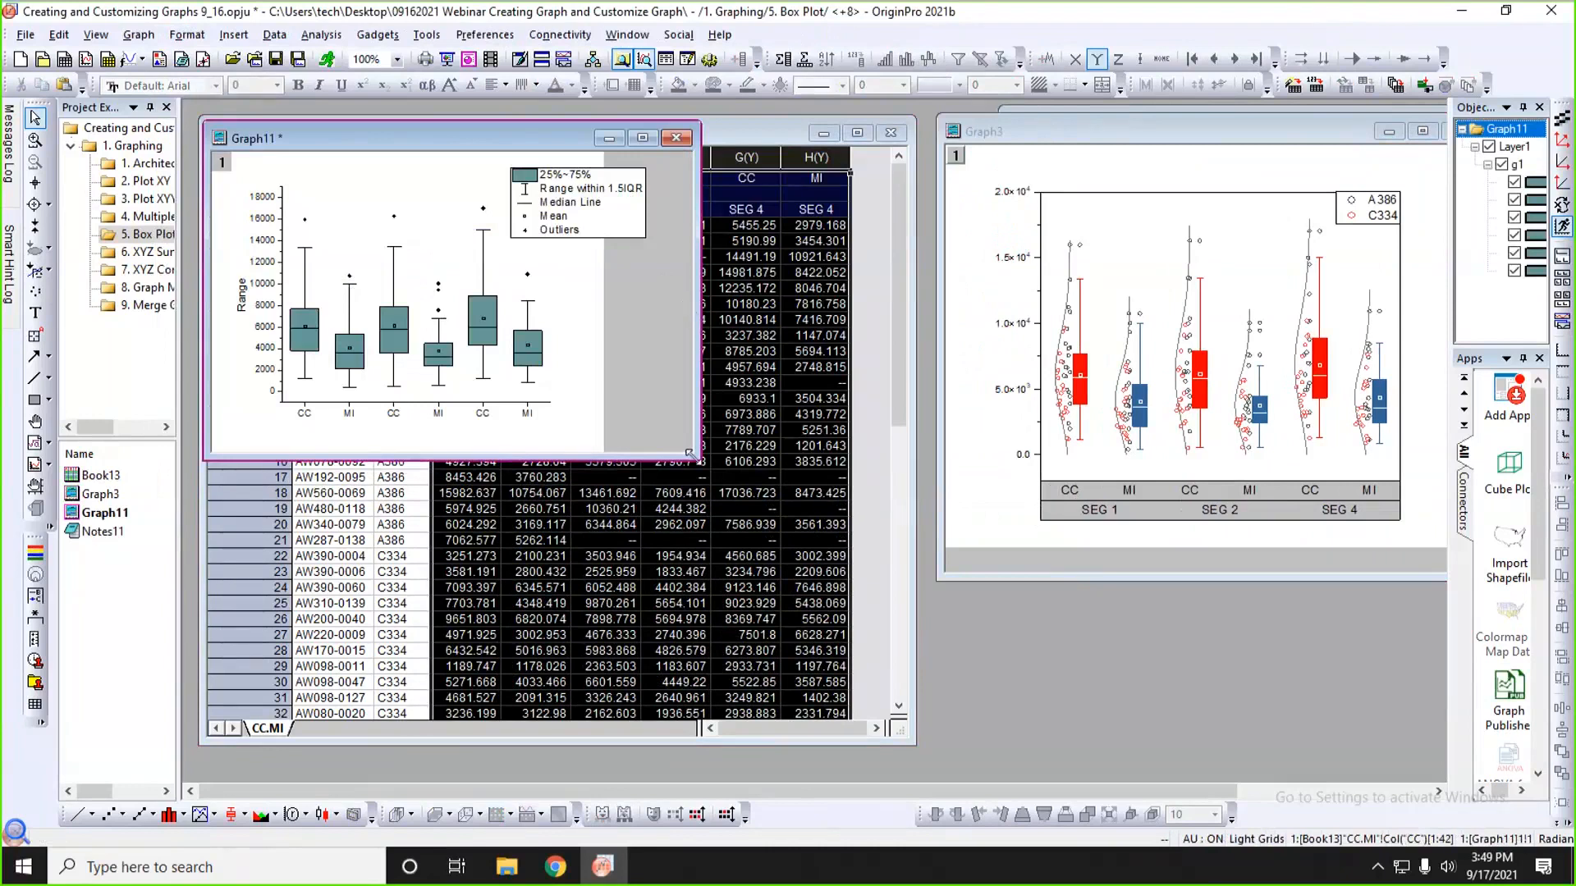
# - Enlarge and reposition the new box chart window, and delete the chart's legend
pyautogui.moveTo(690, 454); pyautogui.dragTo(845, 592)
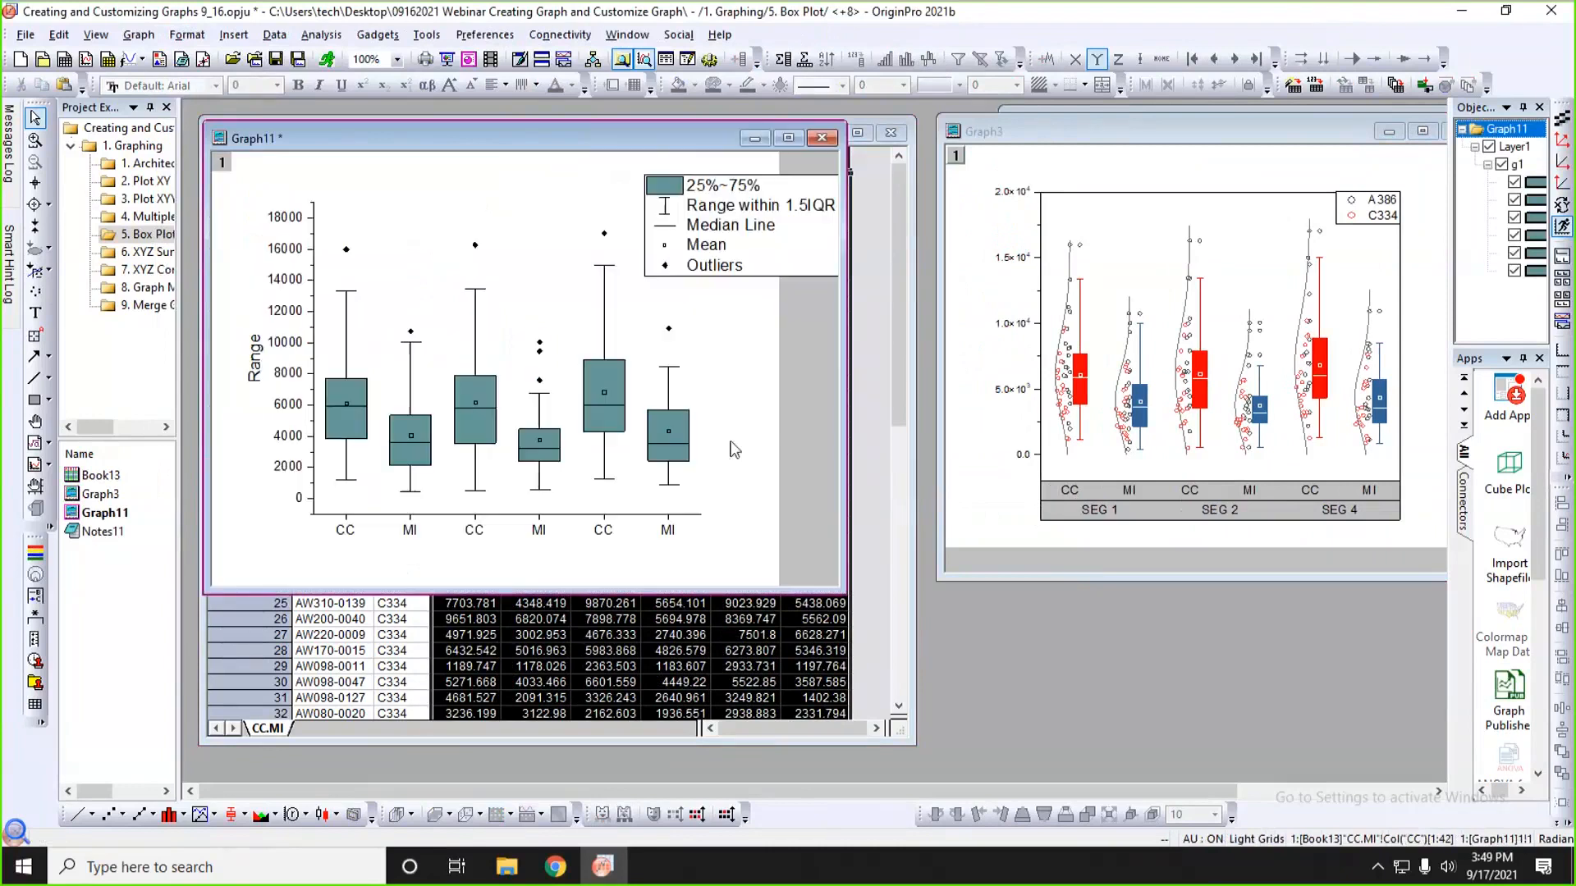
pyautogui.moveTo(713, 149); pyautogui.dragTo(757, 149)
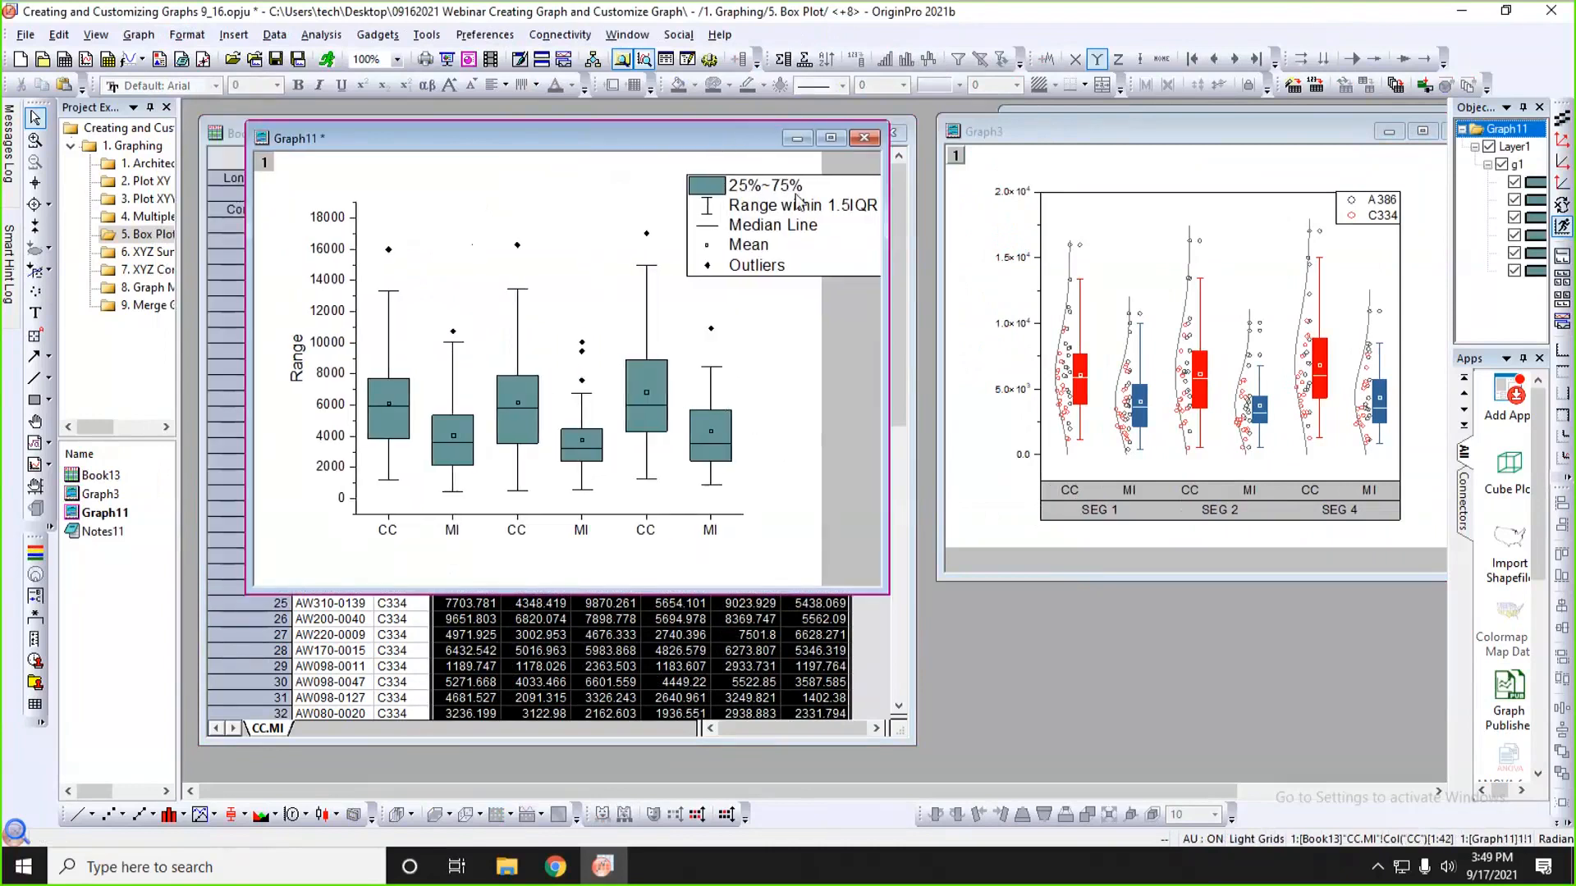
pyautogui.moveTo(822, 188); pyautogui.dragTo(743, 181)
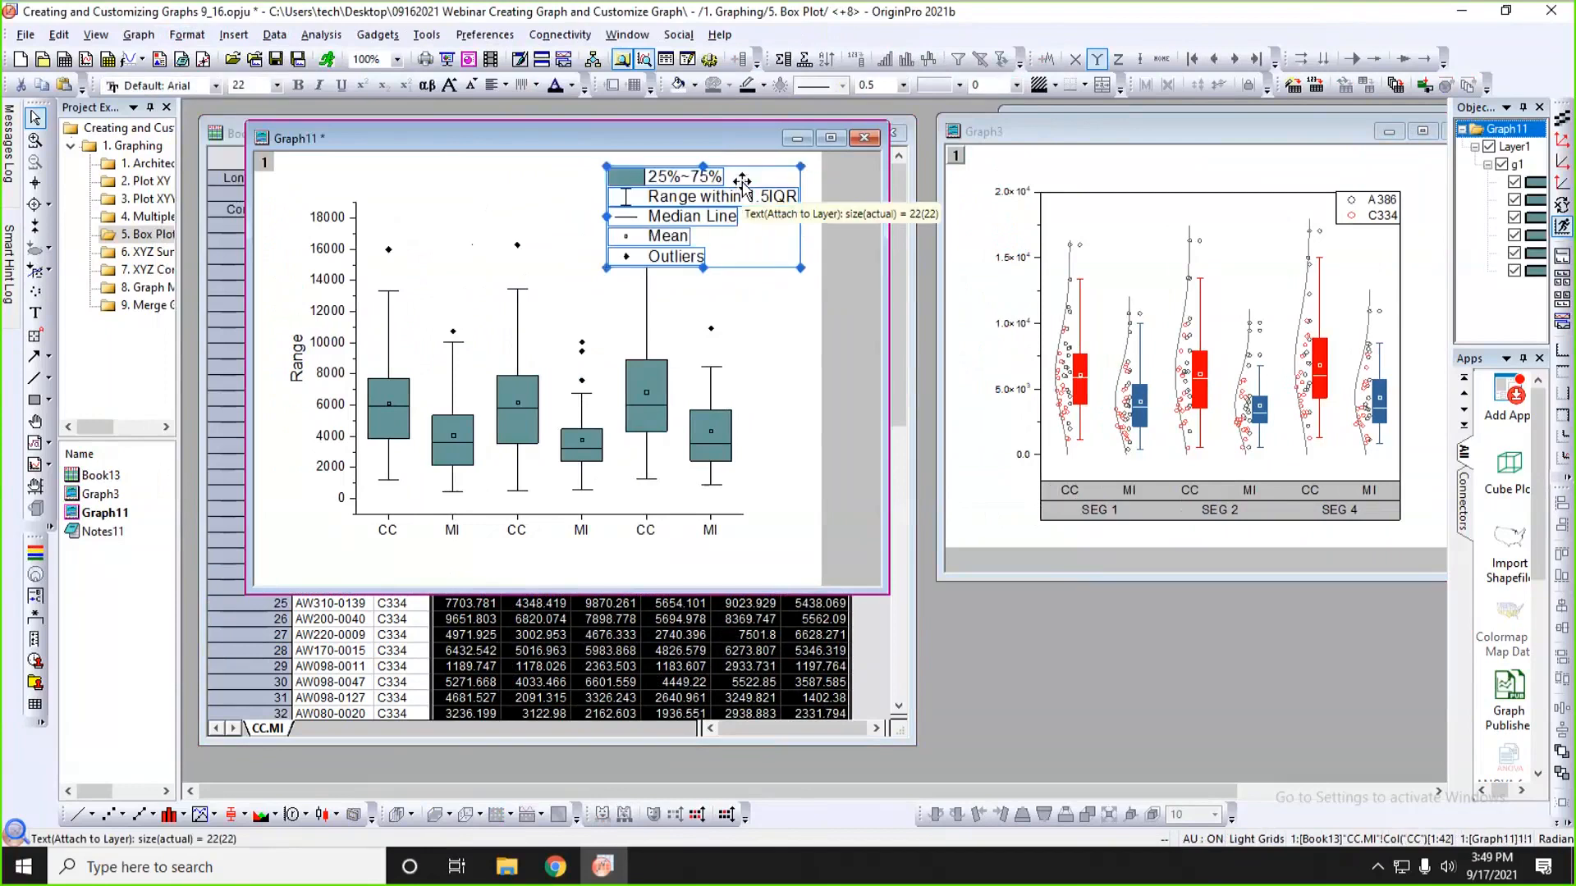
pyautogui.press('Delete')
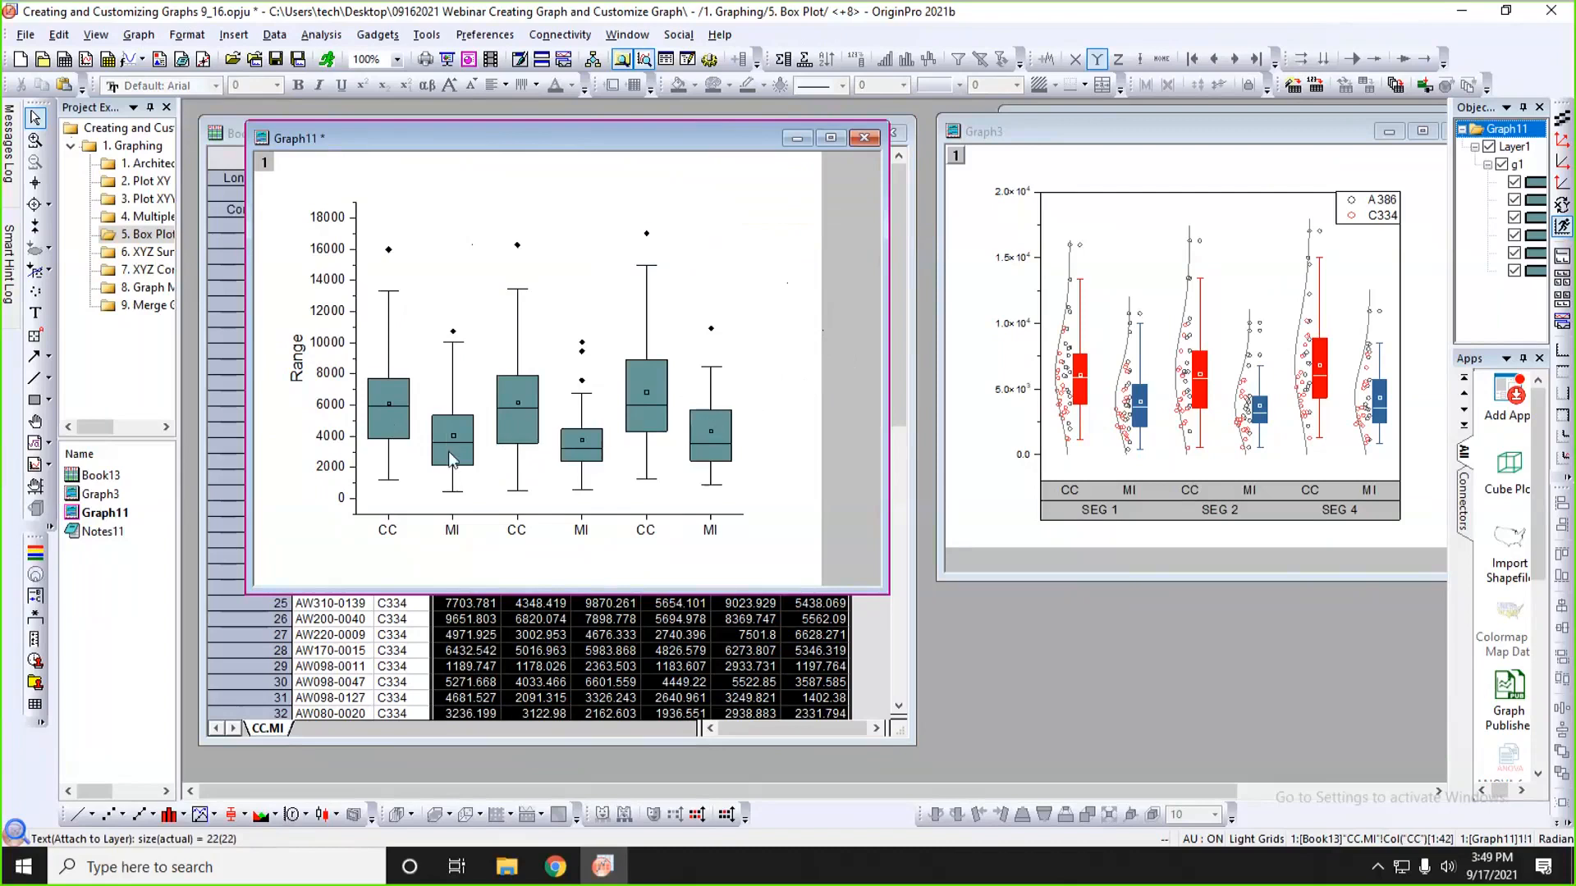
# - Color the box fills by plots using the Bold1 increment list
pyautogui.click(389, 422)
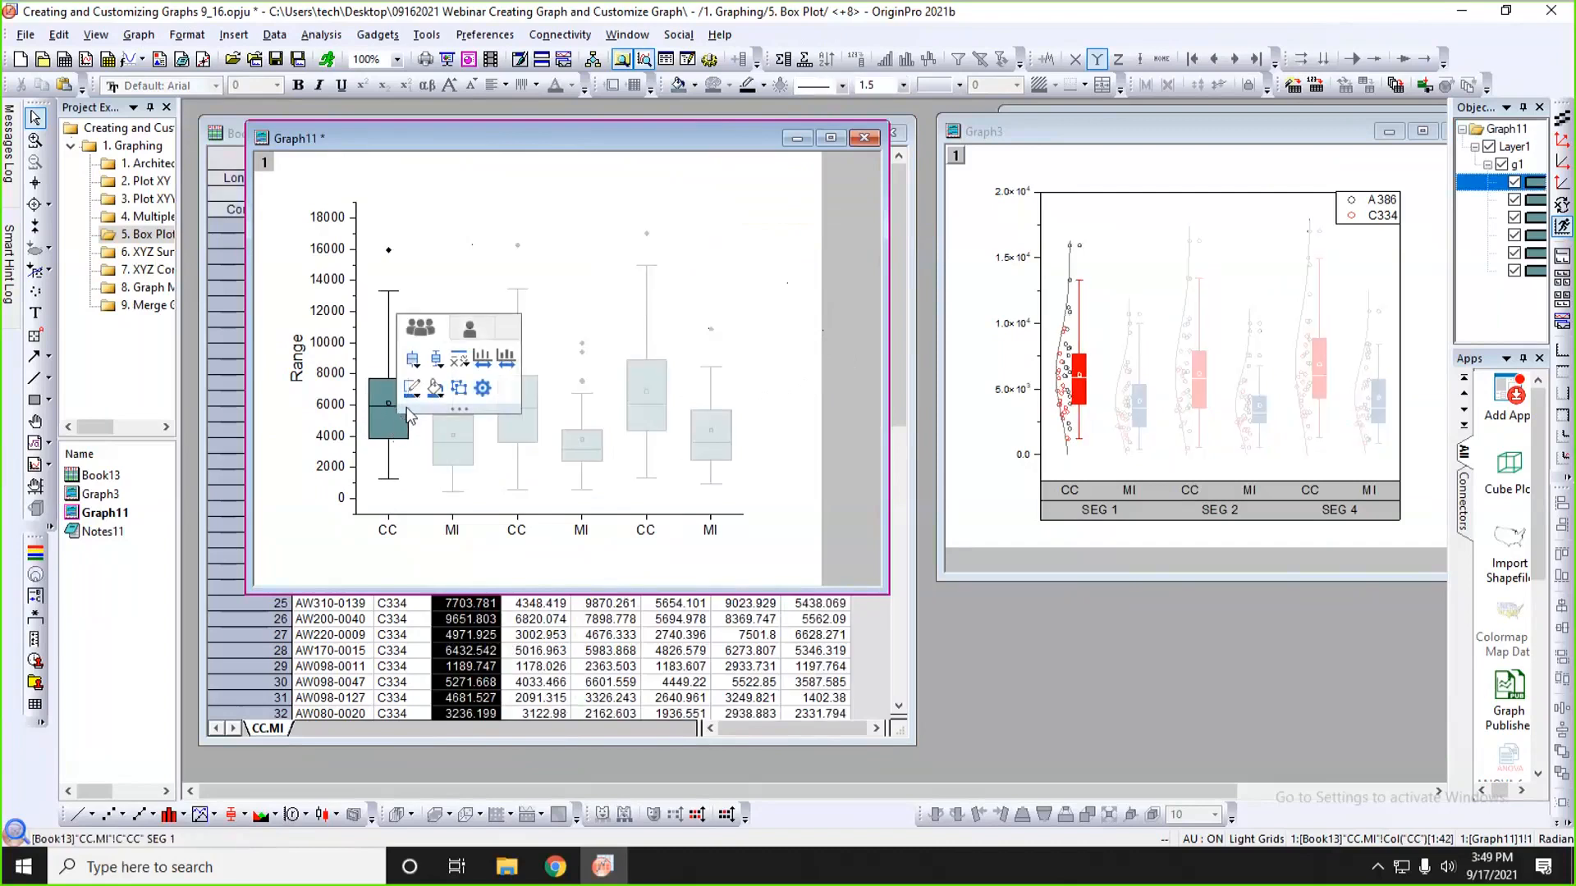
pyautogui.click(434, 391)
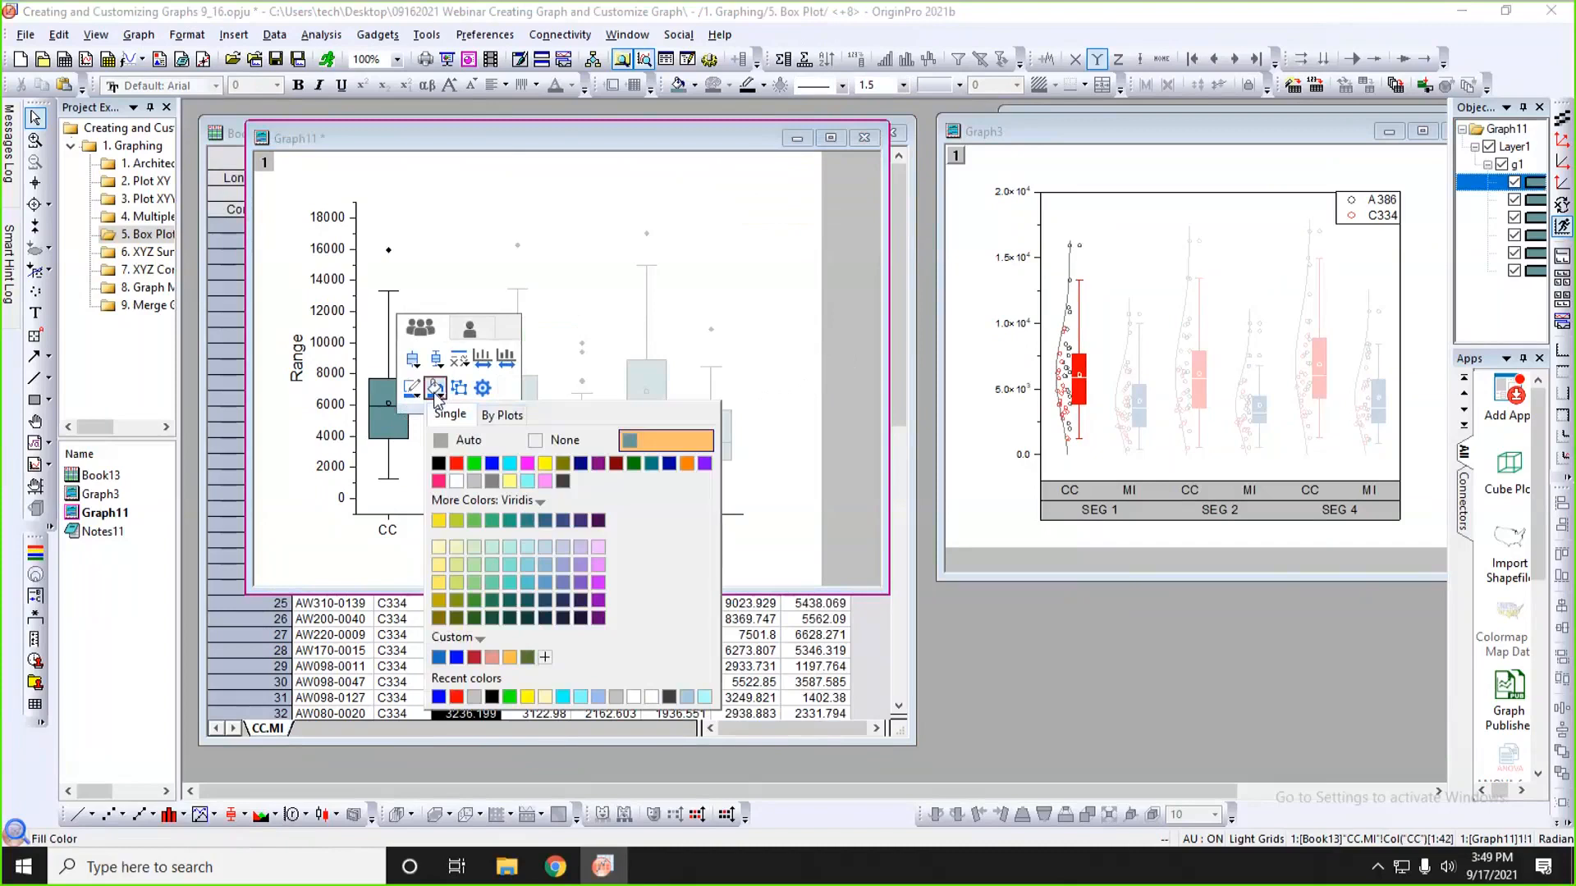
pyautogui.click(491, 417)
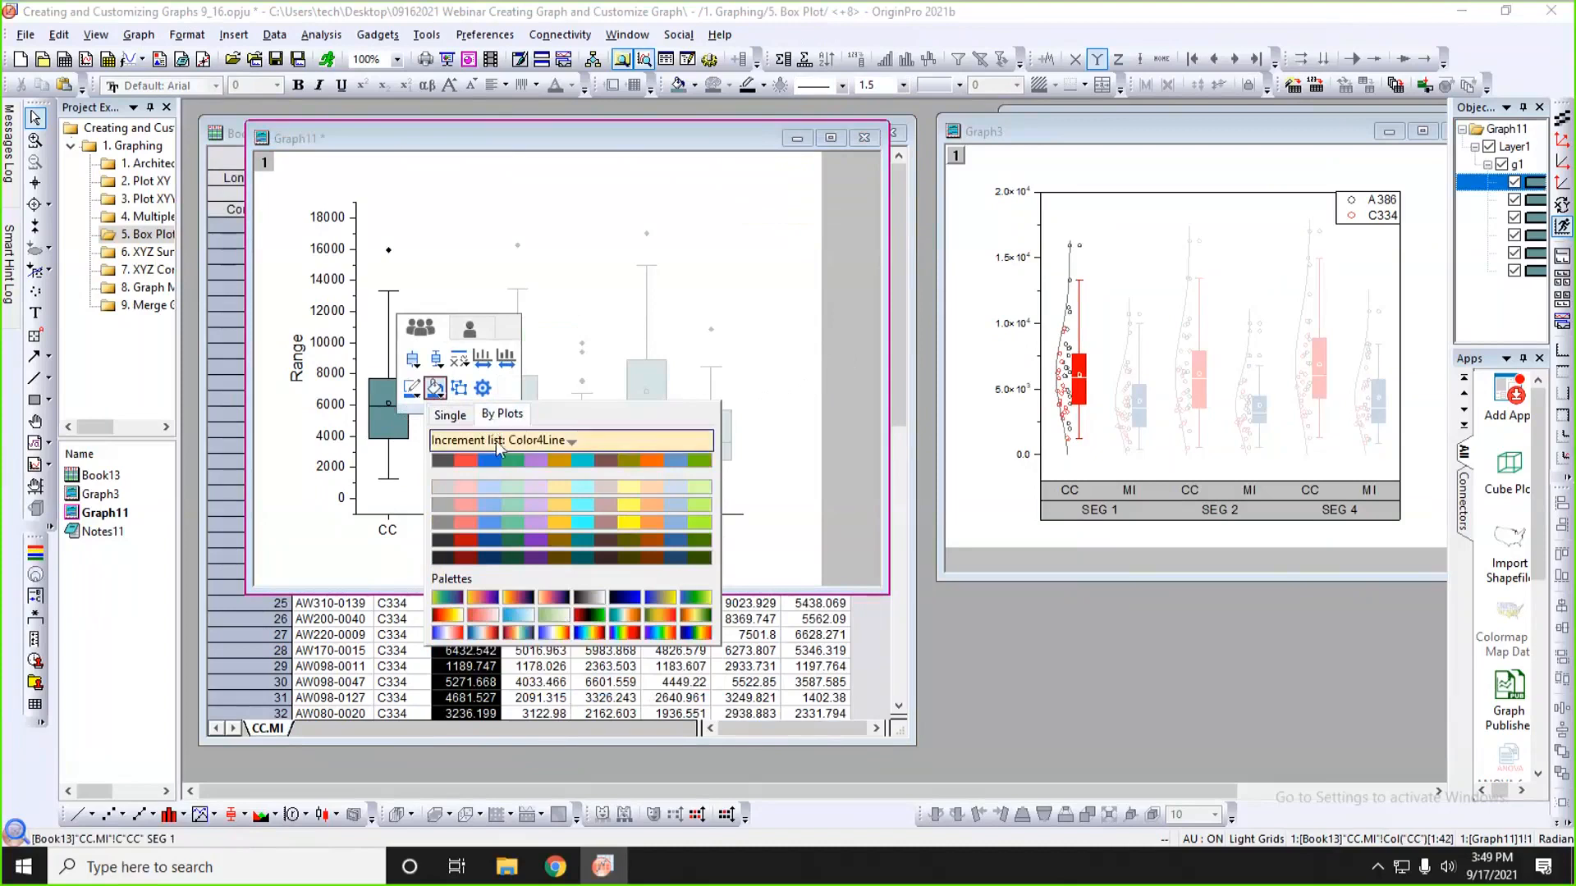
pyautogui.click(495, 441)
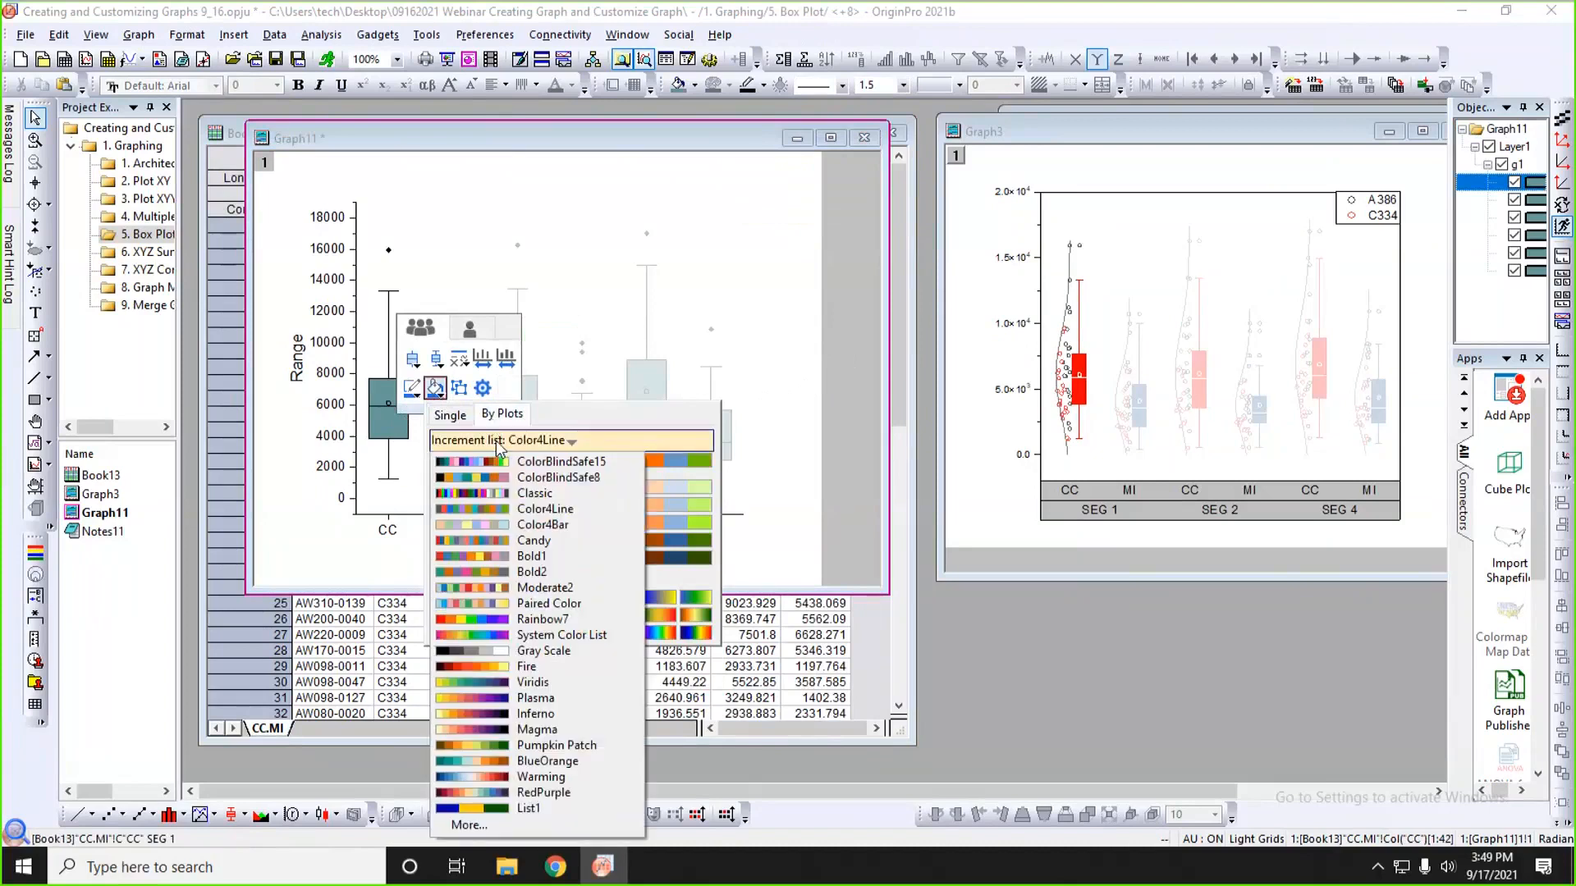
pyautogui.click(515, 555)
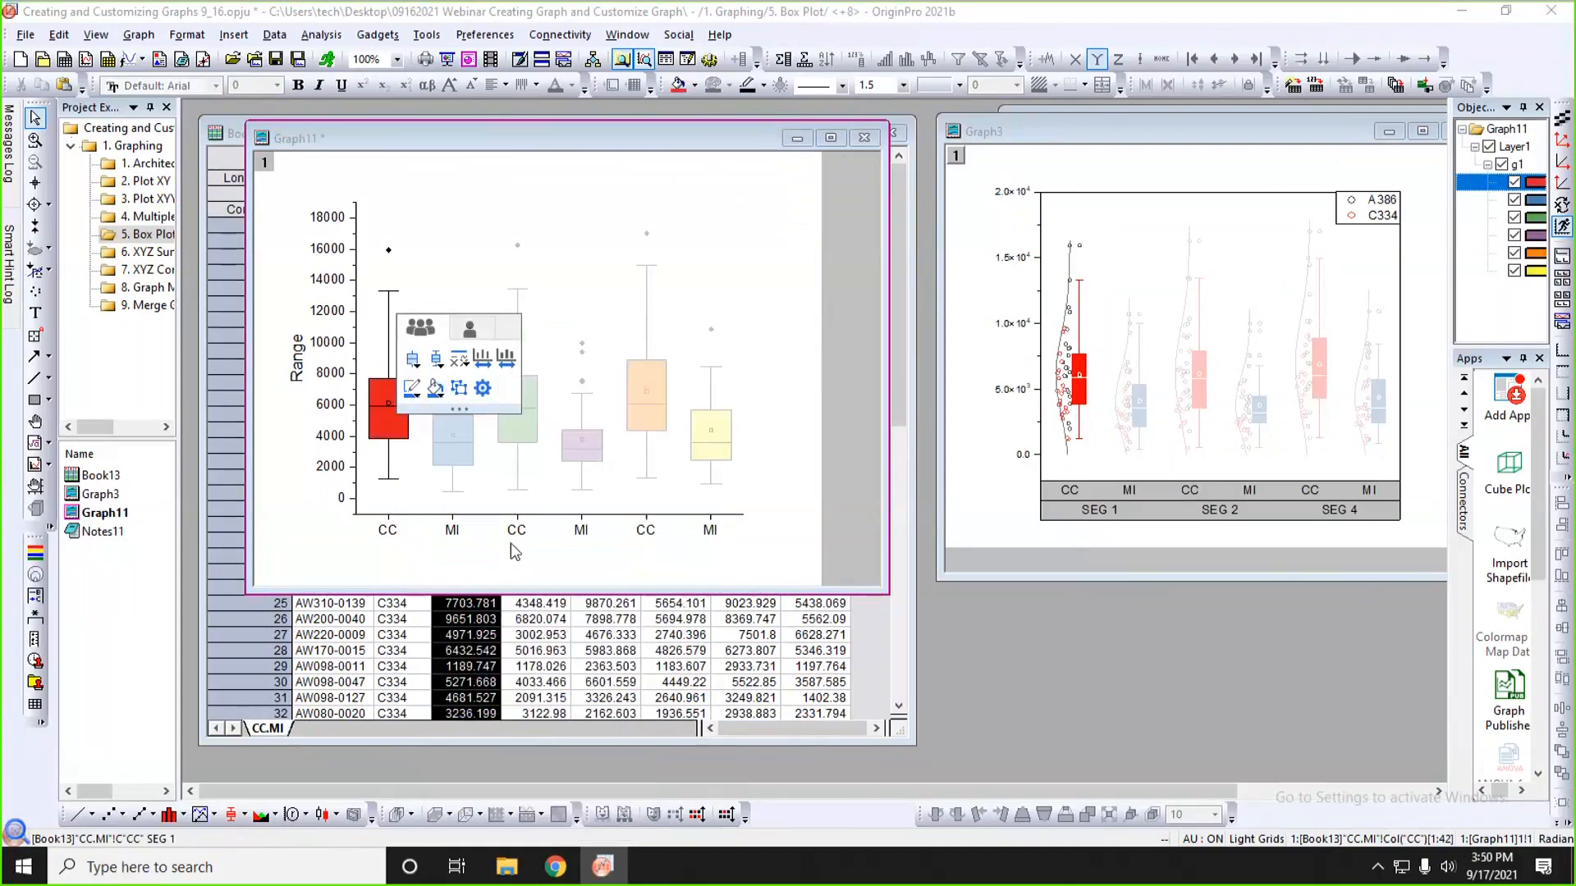
pyautogui.click(777, 470)
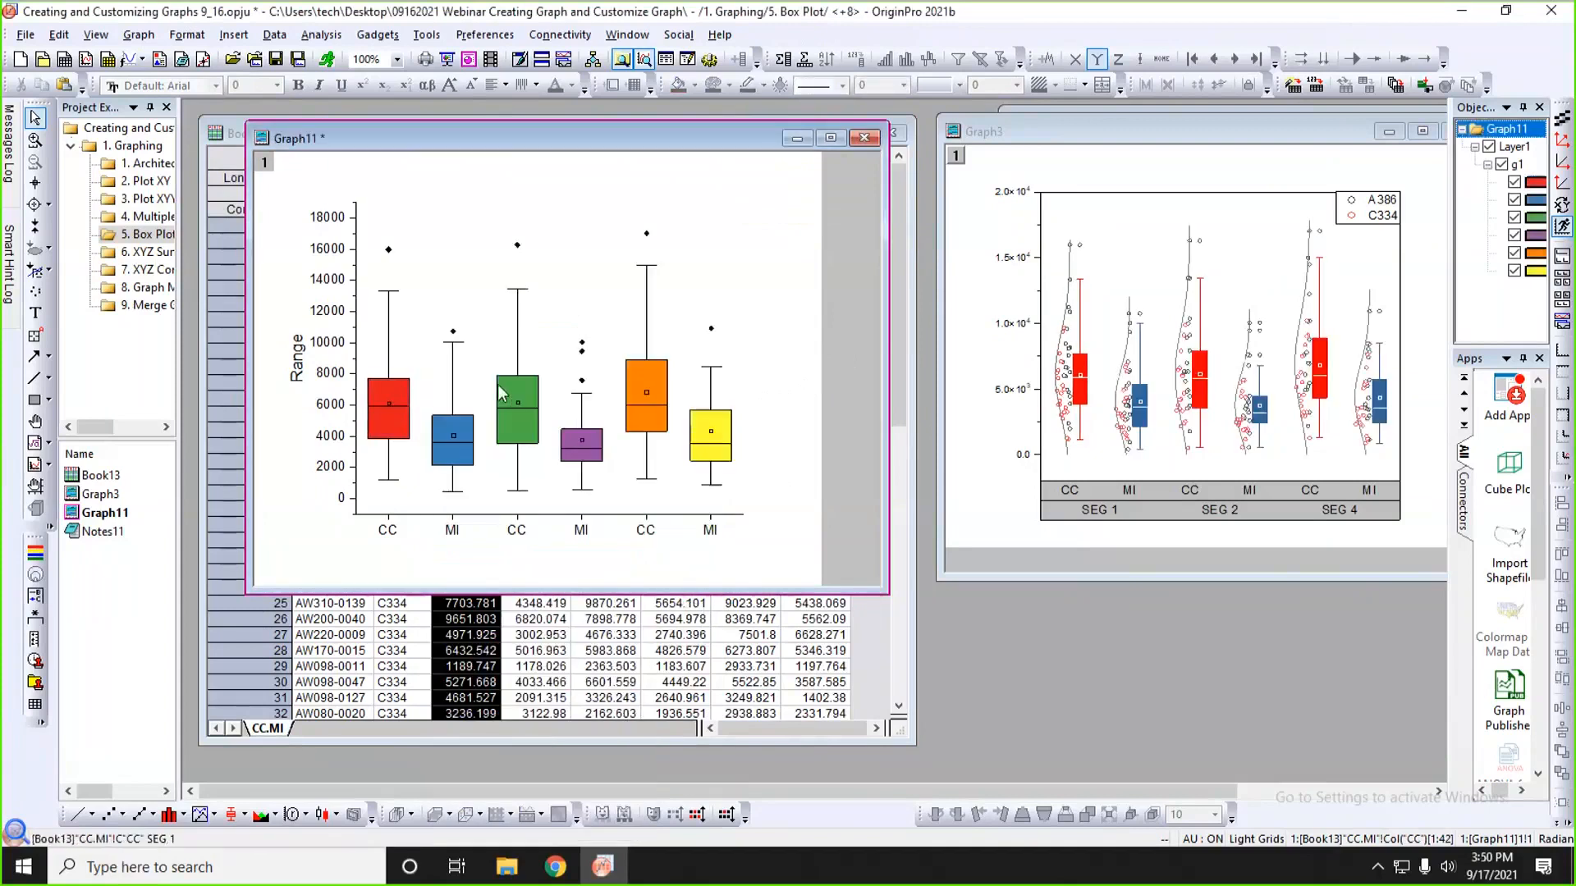
# - Set the boxes' border color by plots with the Bold1 increment list to match their fills
pyautogui.click(404, 392)
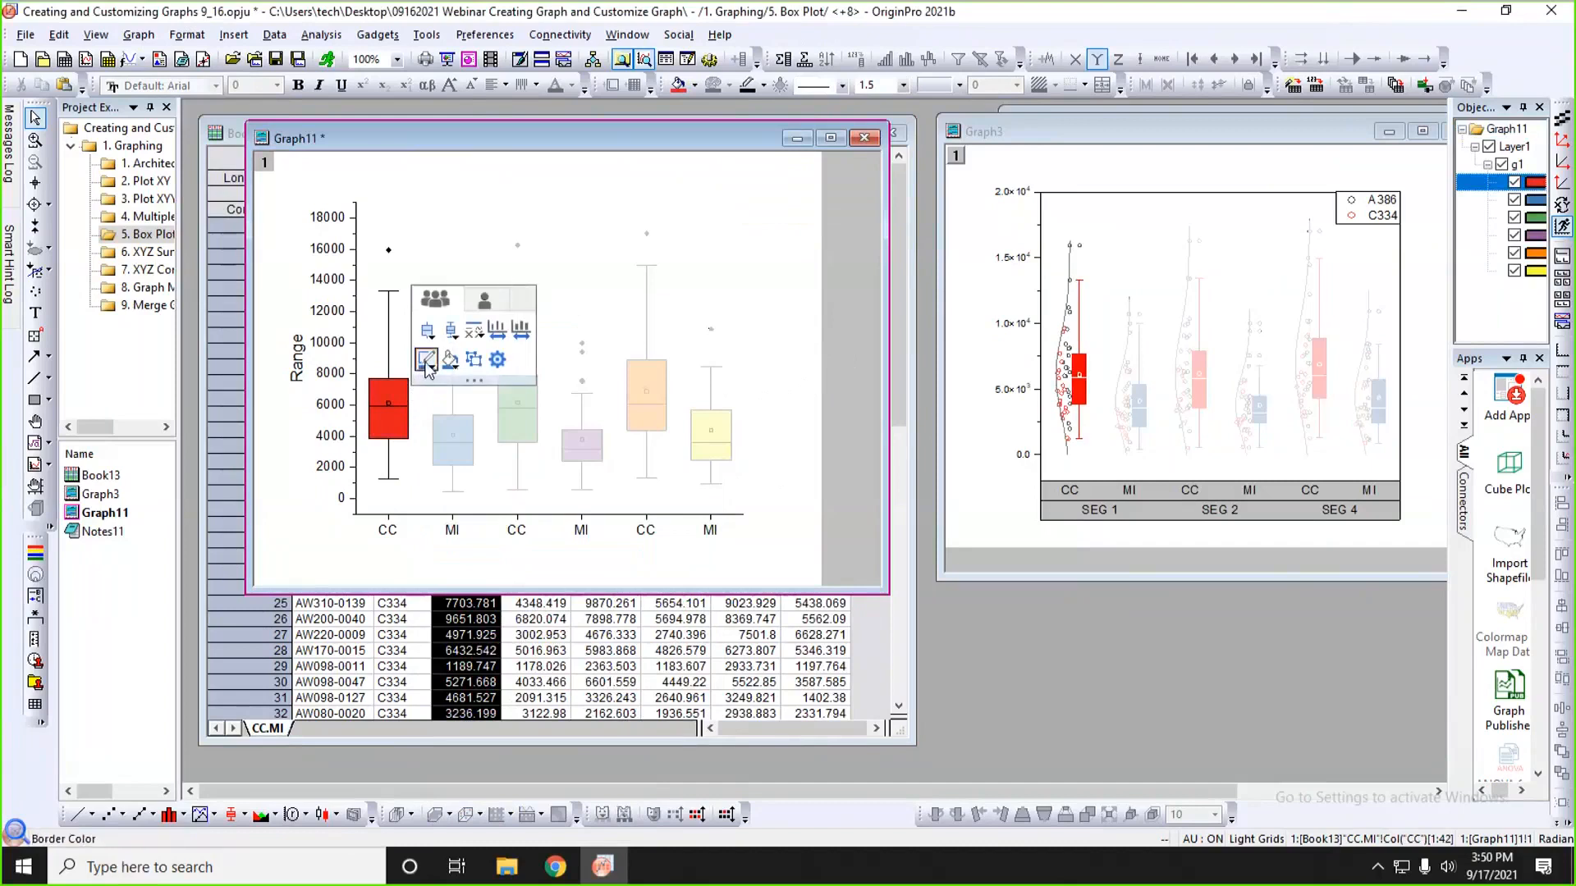
pyautogui.click(426, 360)
pyautogui.click(483, 387)
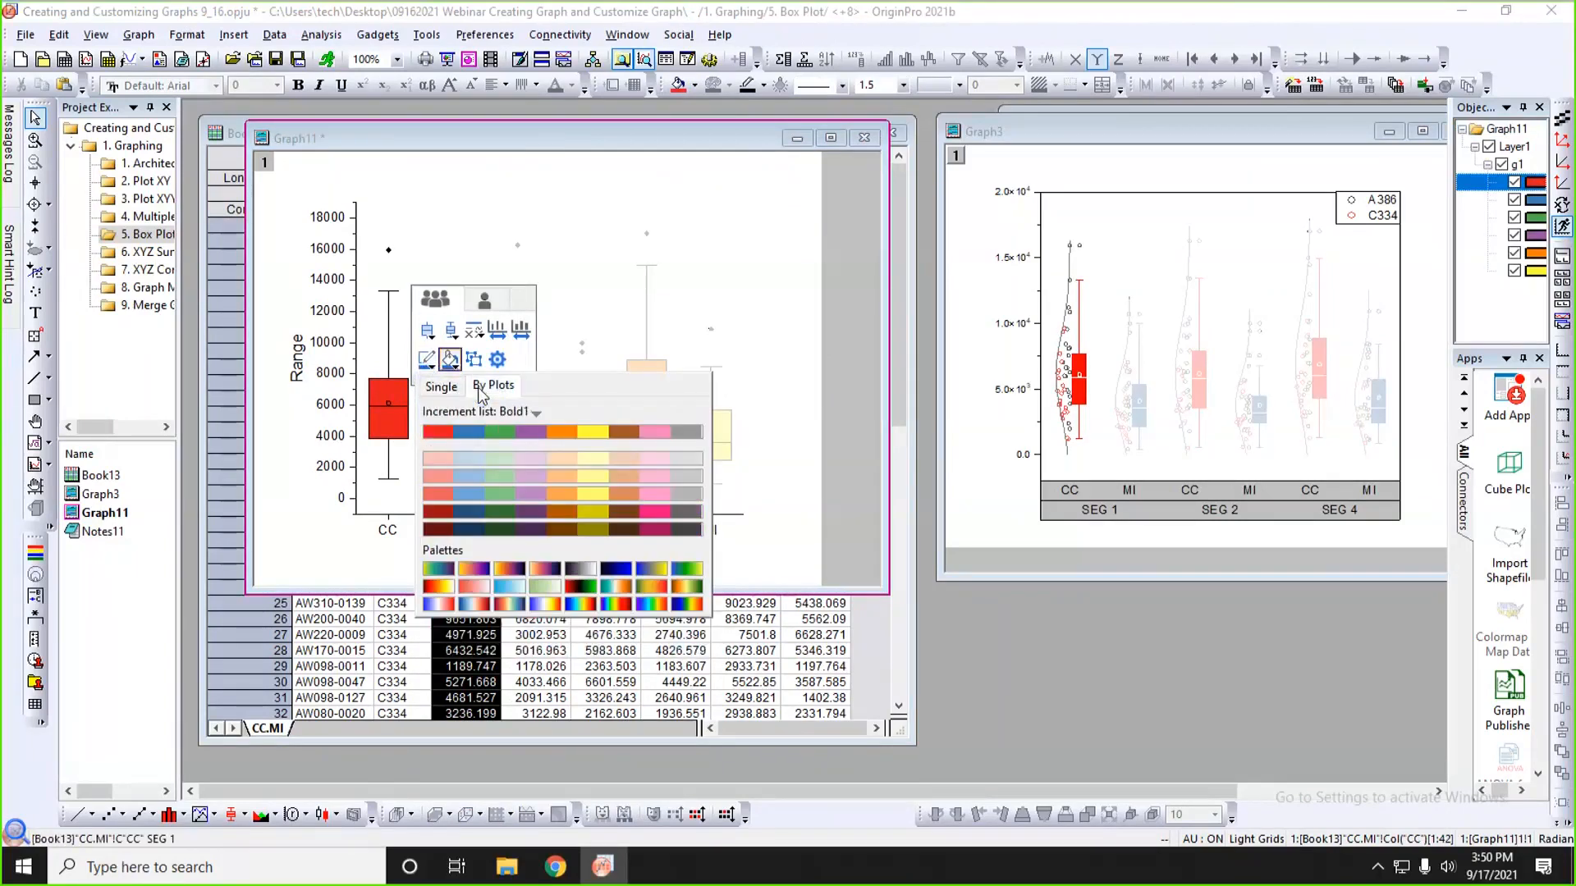
pyautogui.click(454, 432)
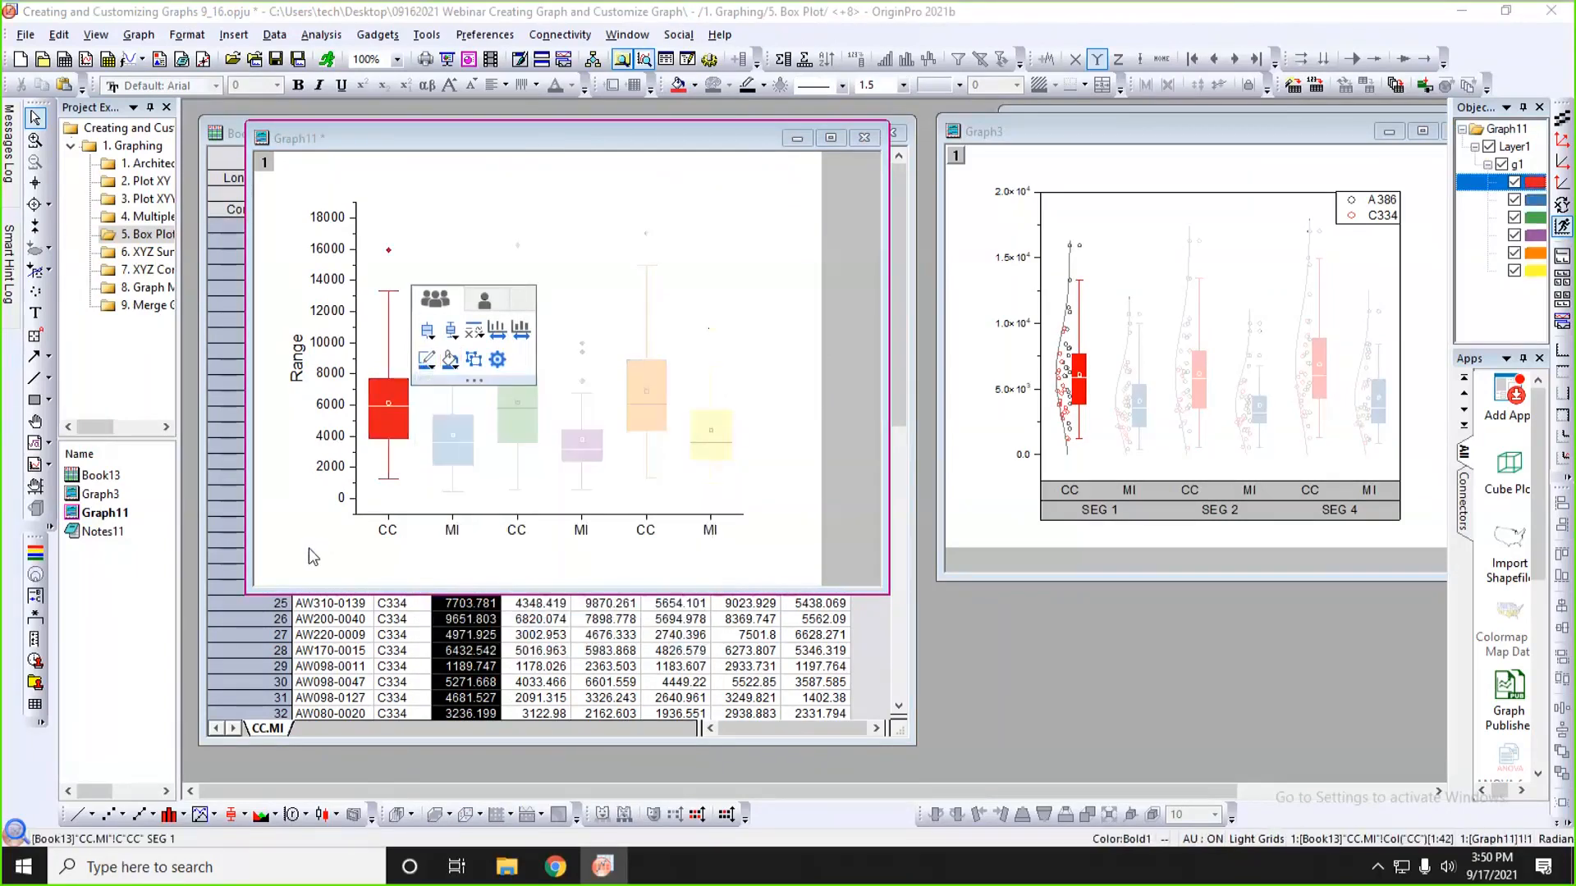
# - Enable subgrouping of the box plots by column label, using Long Name, and apply it
pyautogui.click(312, 556)
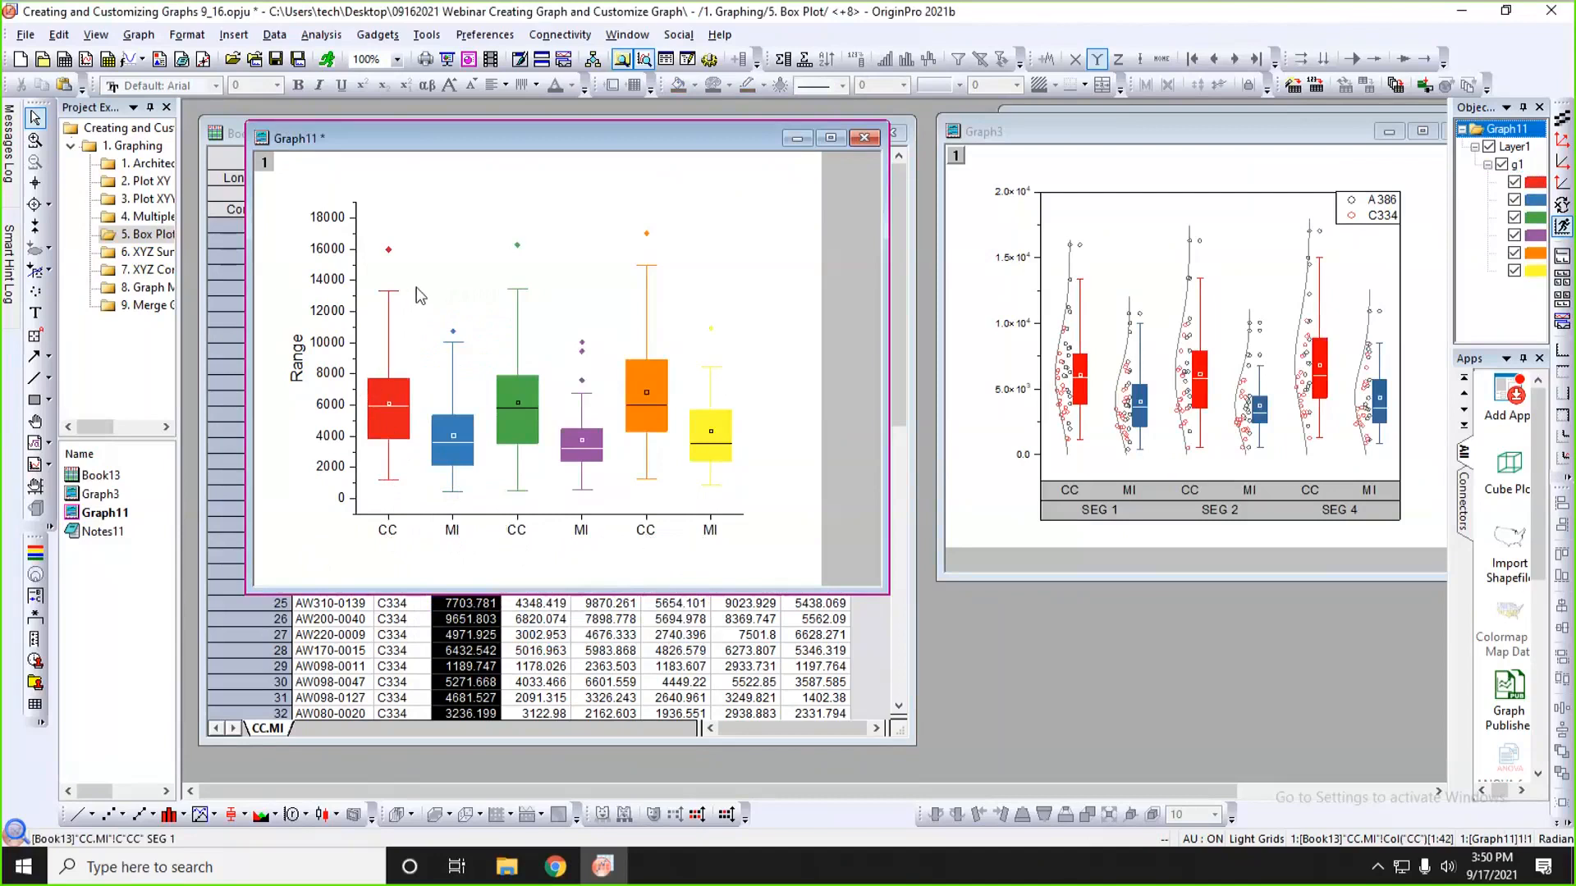
pyautogui.doubleClick(389, 401)
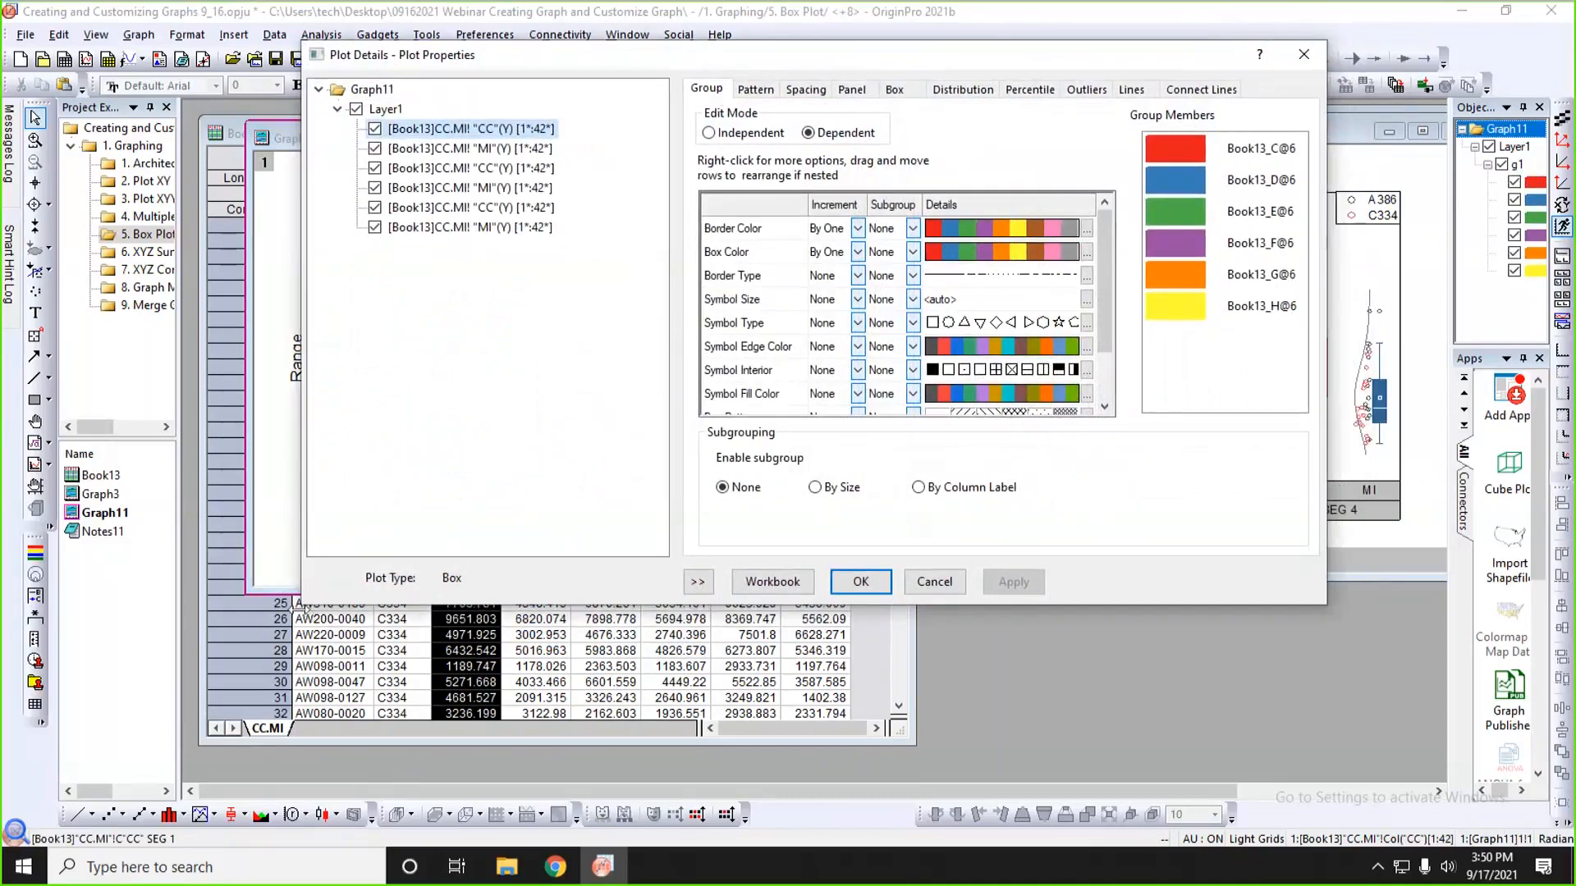
pyautogui.moveTo(305, 611); pyautogui.dragTo(436, 609)
pyautogui.moveTo(891, 60); pyautogui.dragTo(1117, 86)
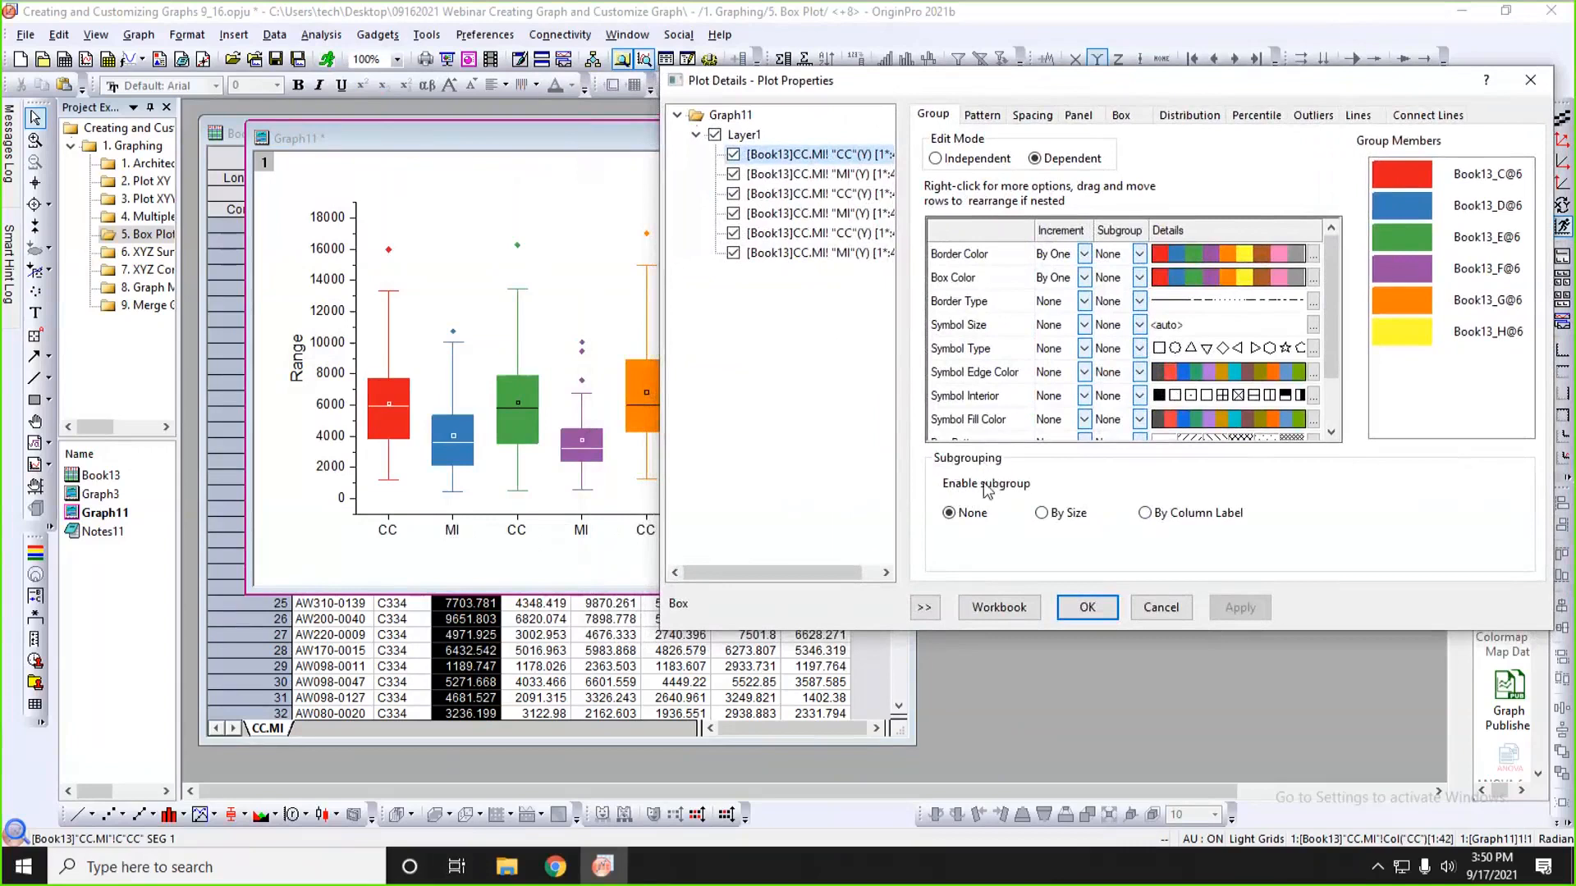
pyautogui.click(1146, 514)
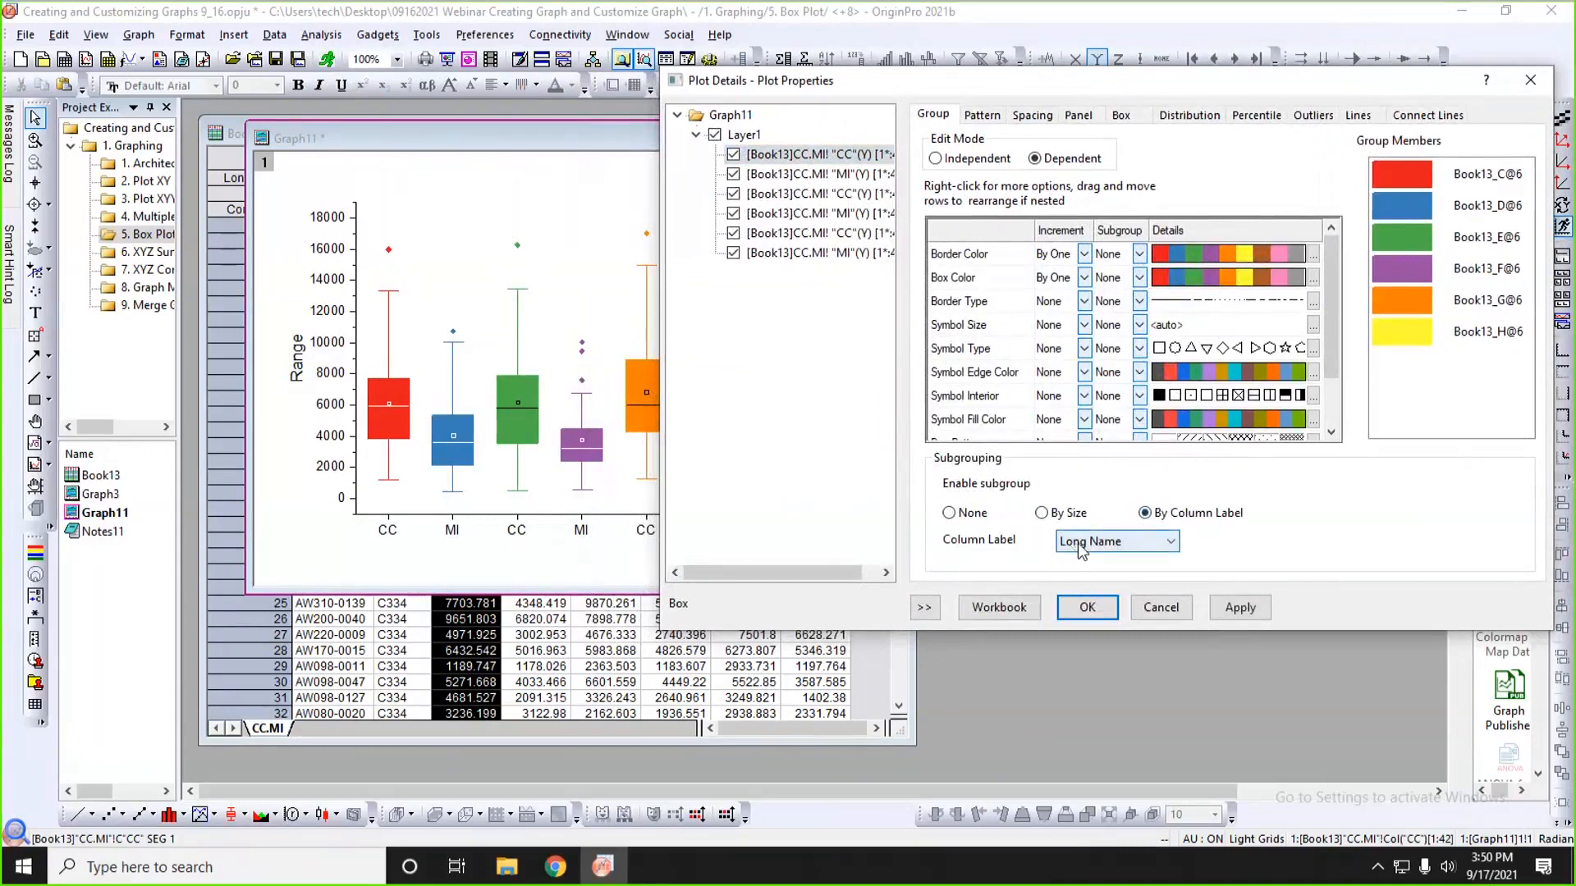
pyautogui.click(1235, 614)
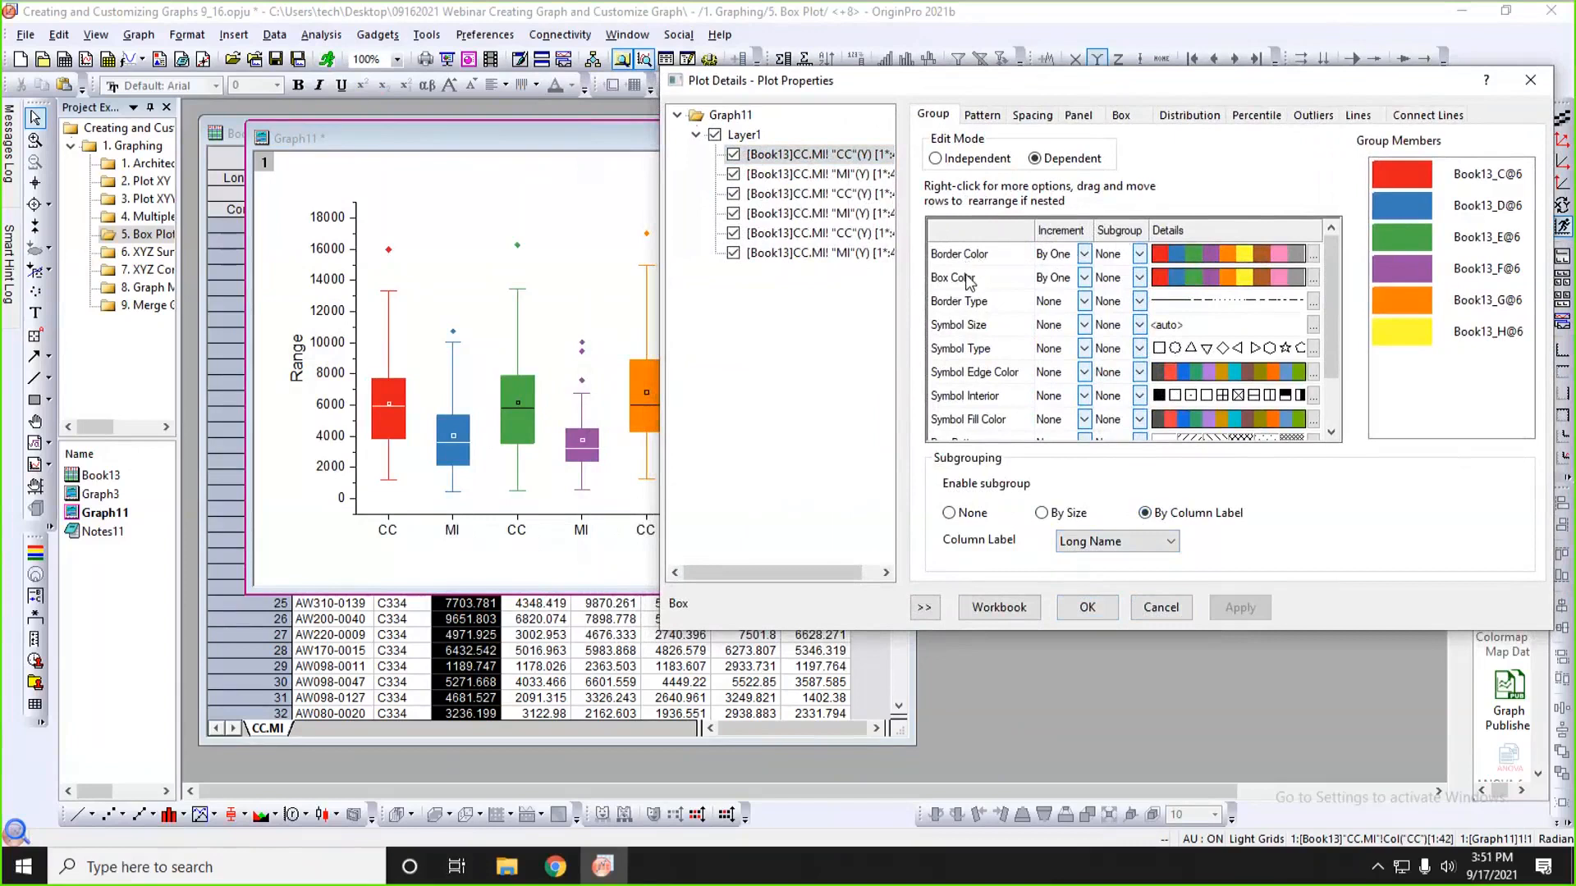
# - Set the subgroup option to Between Subgroup for both the border color and the box color
pyautogui.click(1140, 255)
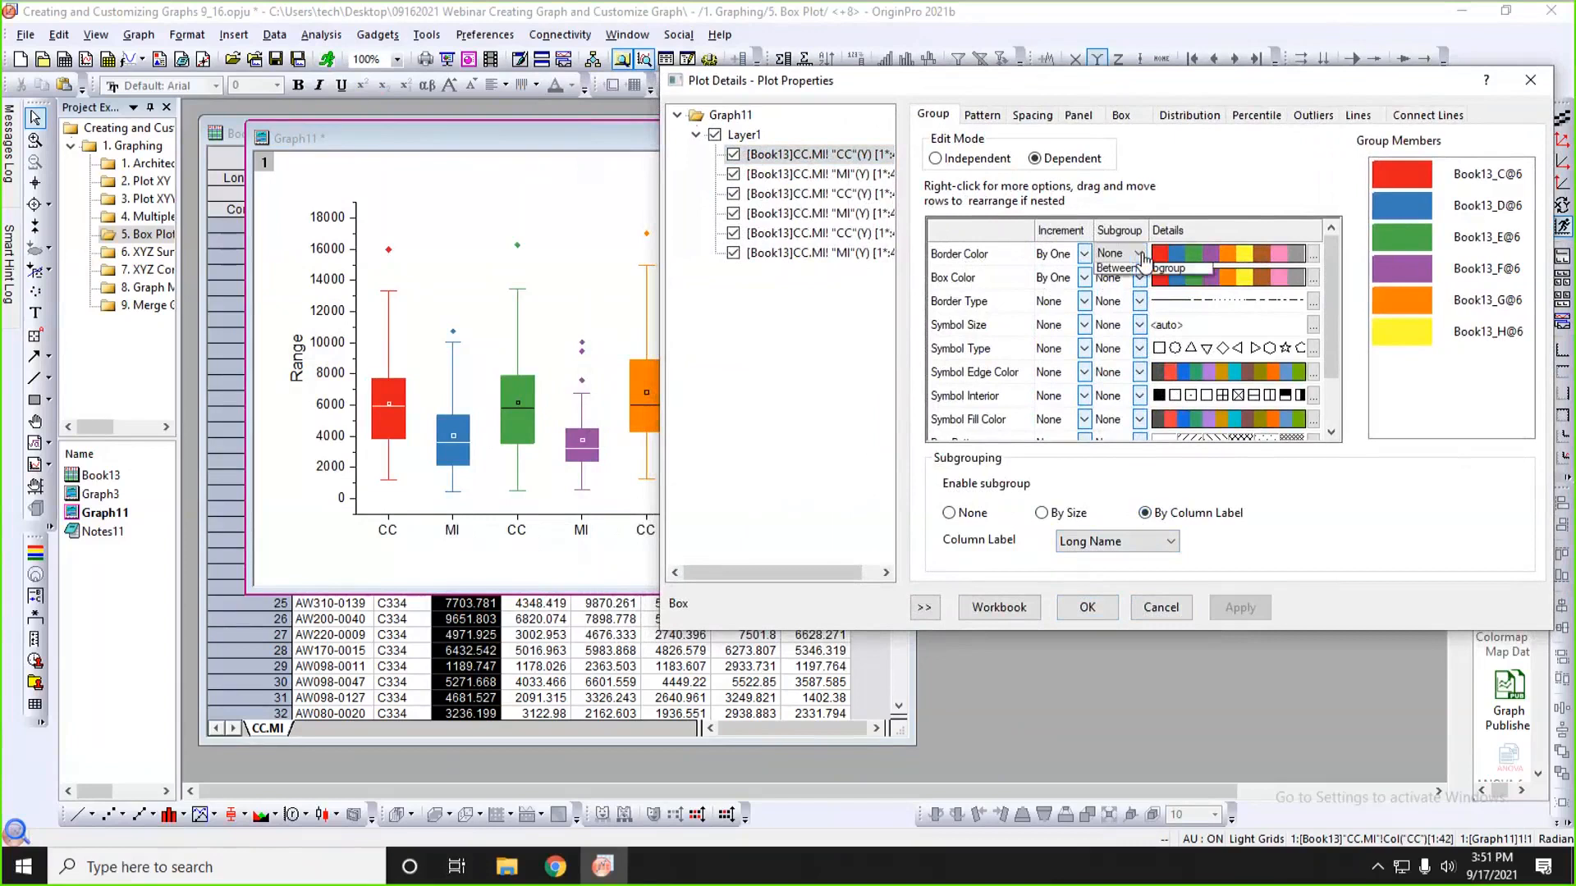
pyautogui.click(1133, 292)
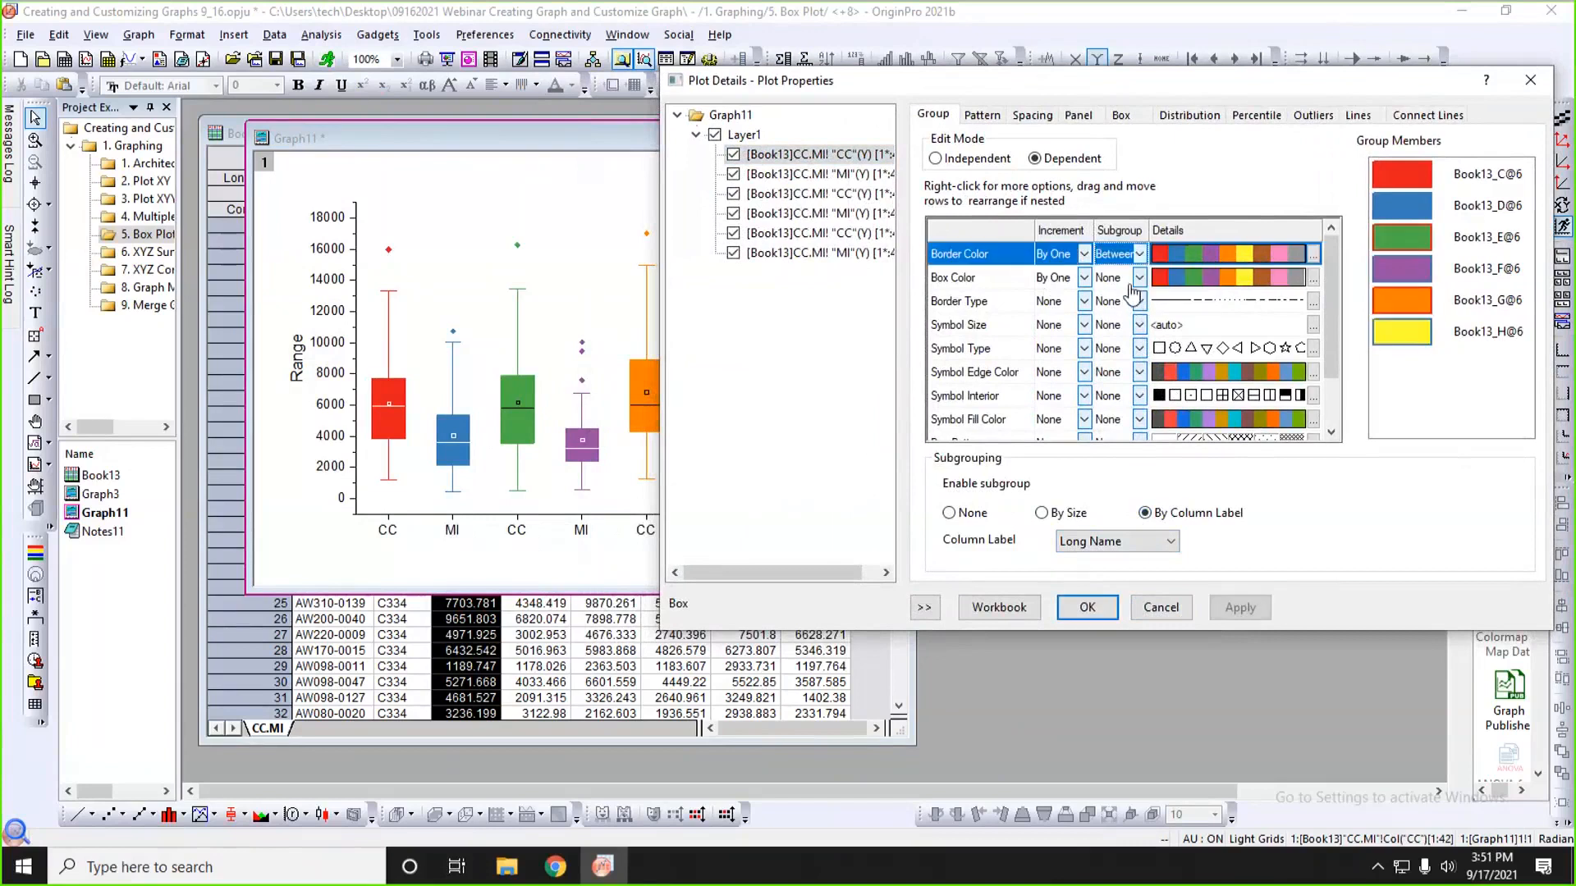
pyautogui.click(1139, 277)
pyautogui.click(1122, 323)
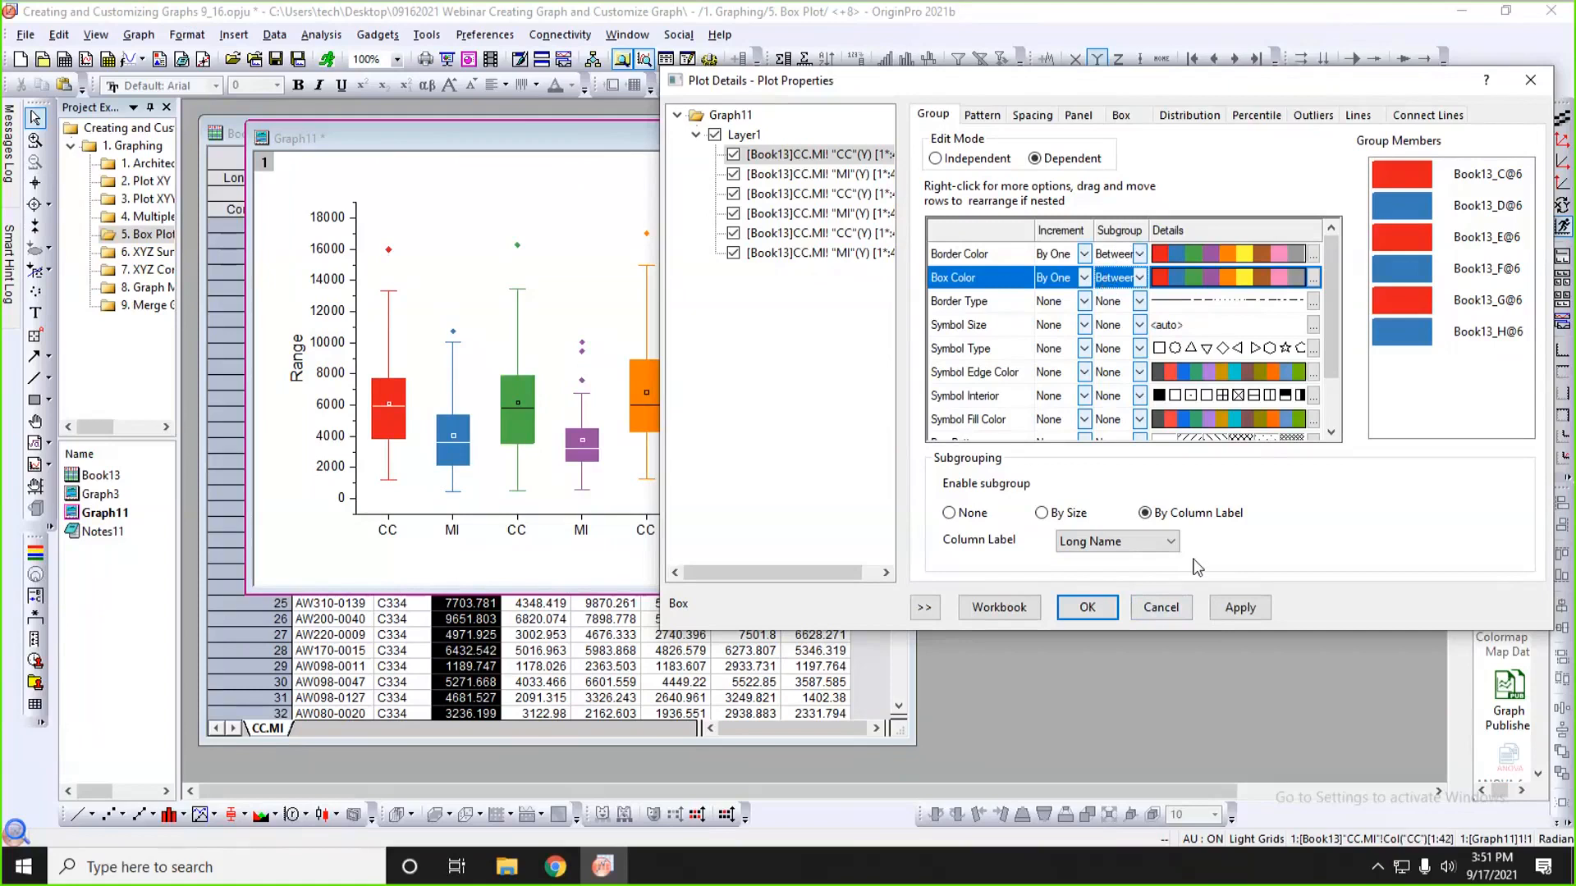
pyautogui.click(1101, 611)
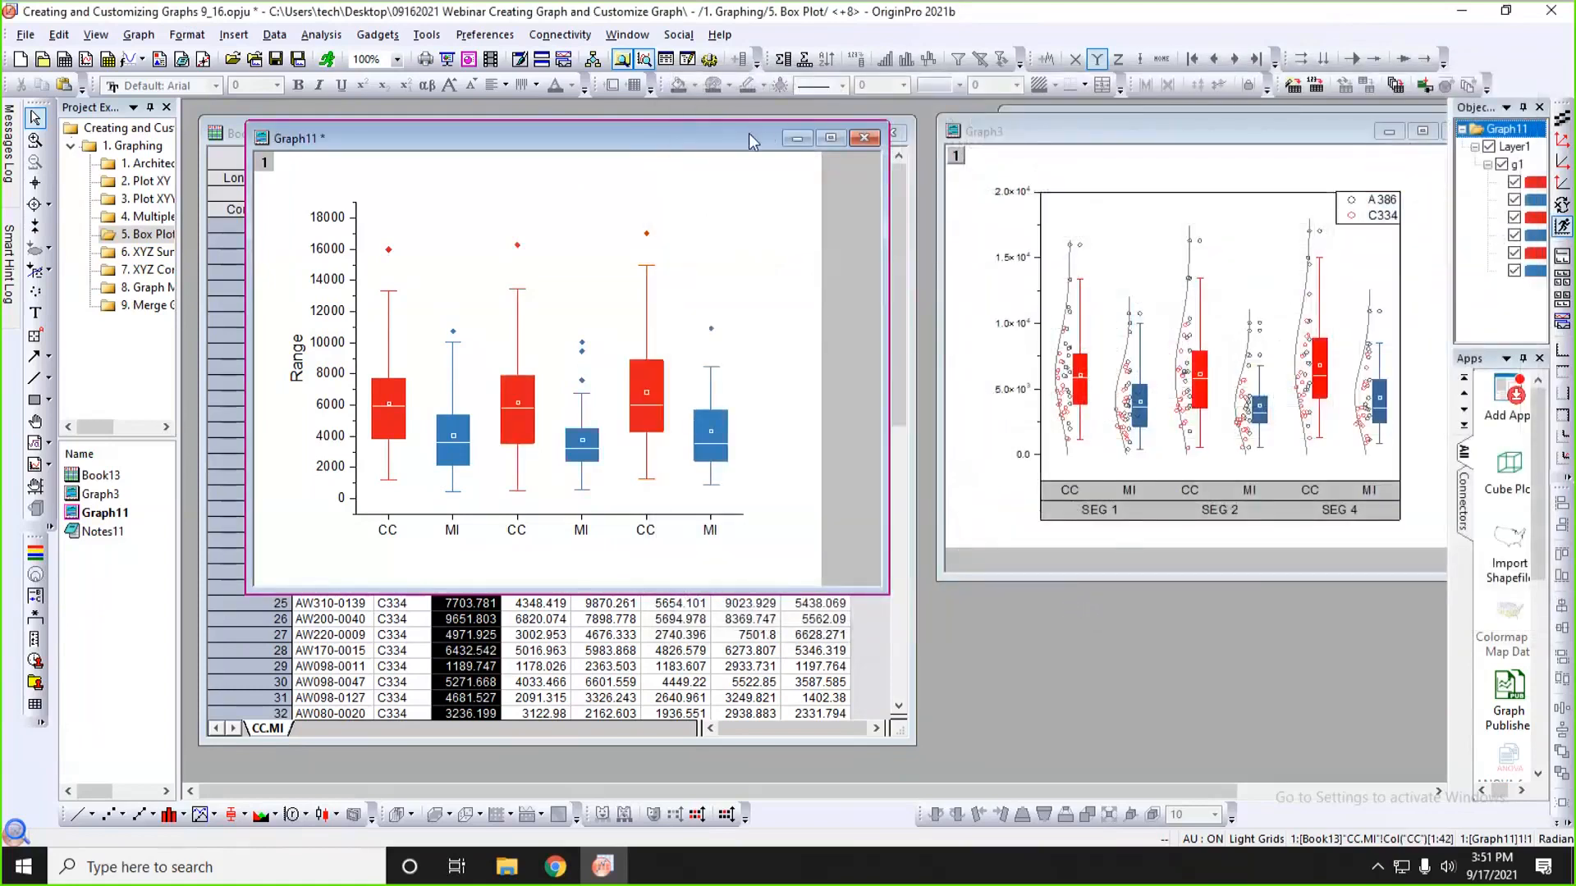
# - Change the box type to Box[Right] + Data[Left], and reposition and slightly shrink the Graph11 window
pyautogui.moveTo(749, 134); pyautogui.dragTo(737, 274)
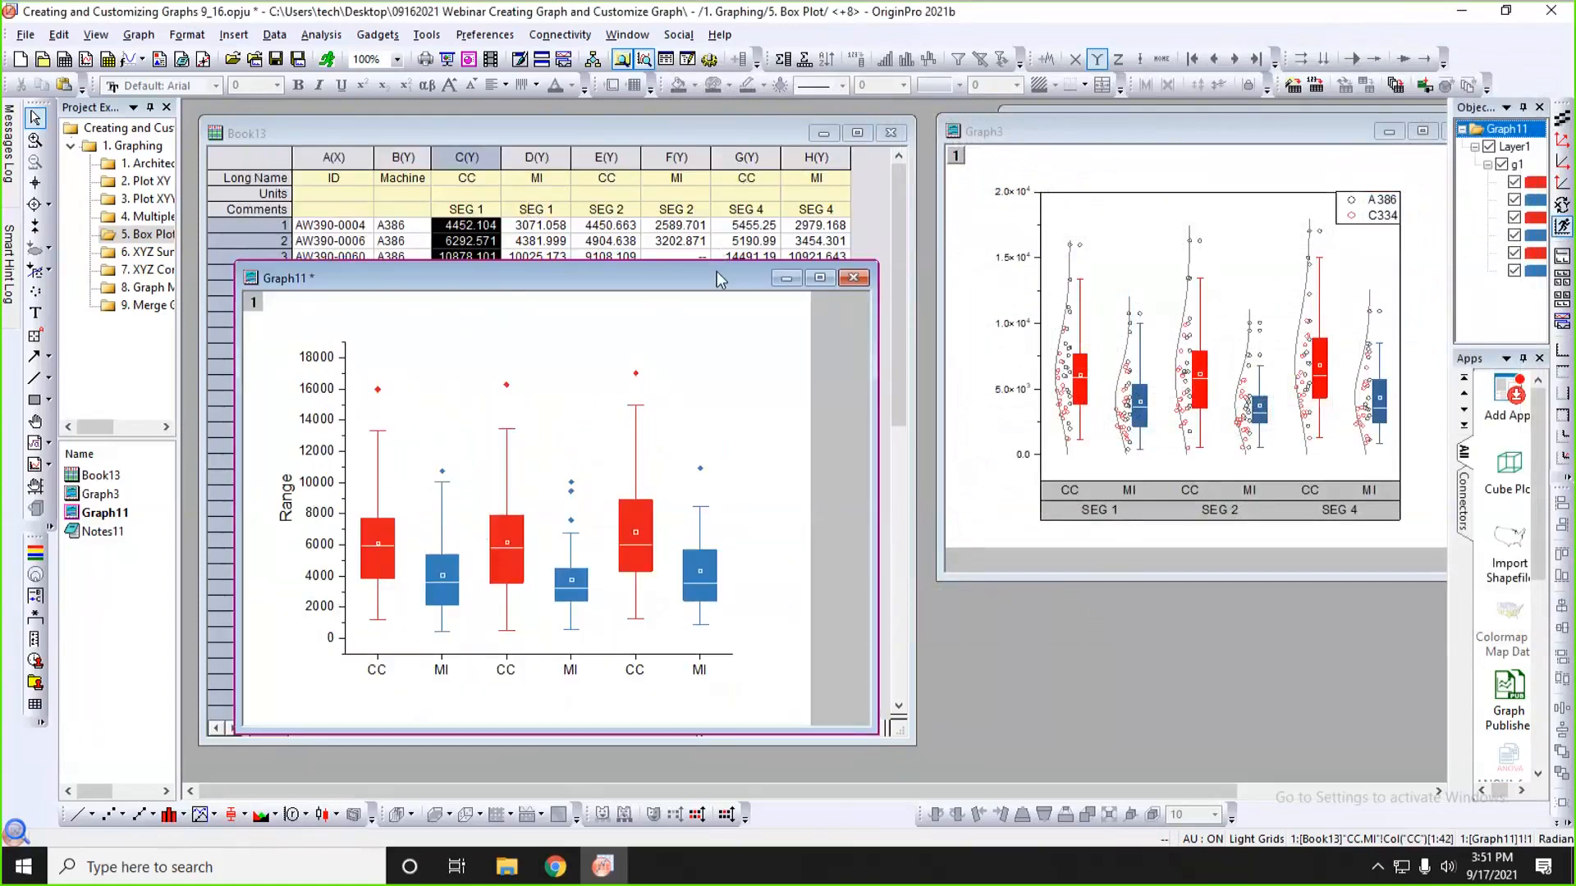
pyautogui.moveTo(717, 280); pyautogui.dragTo(756, 138)
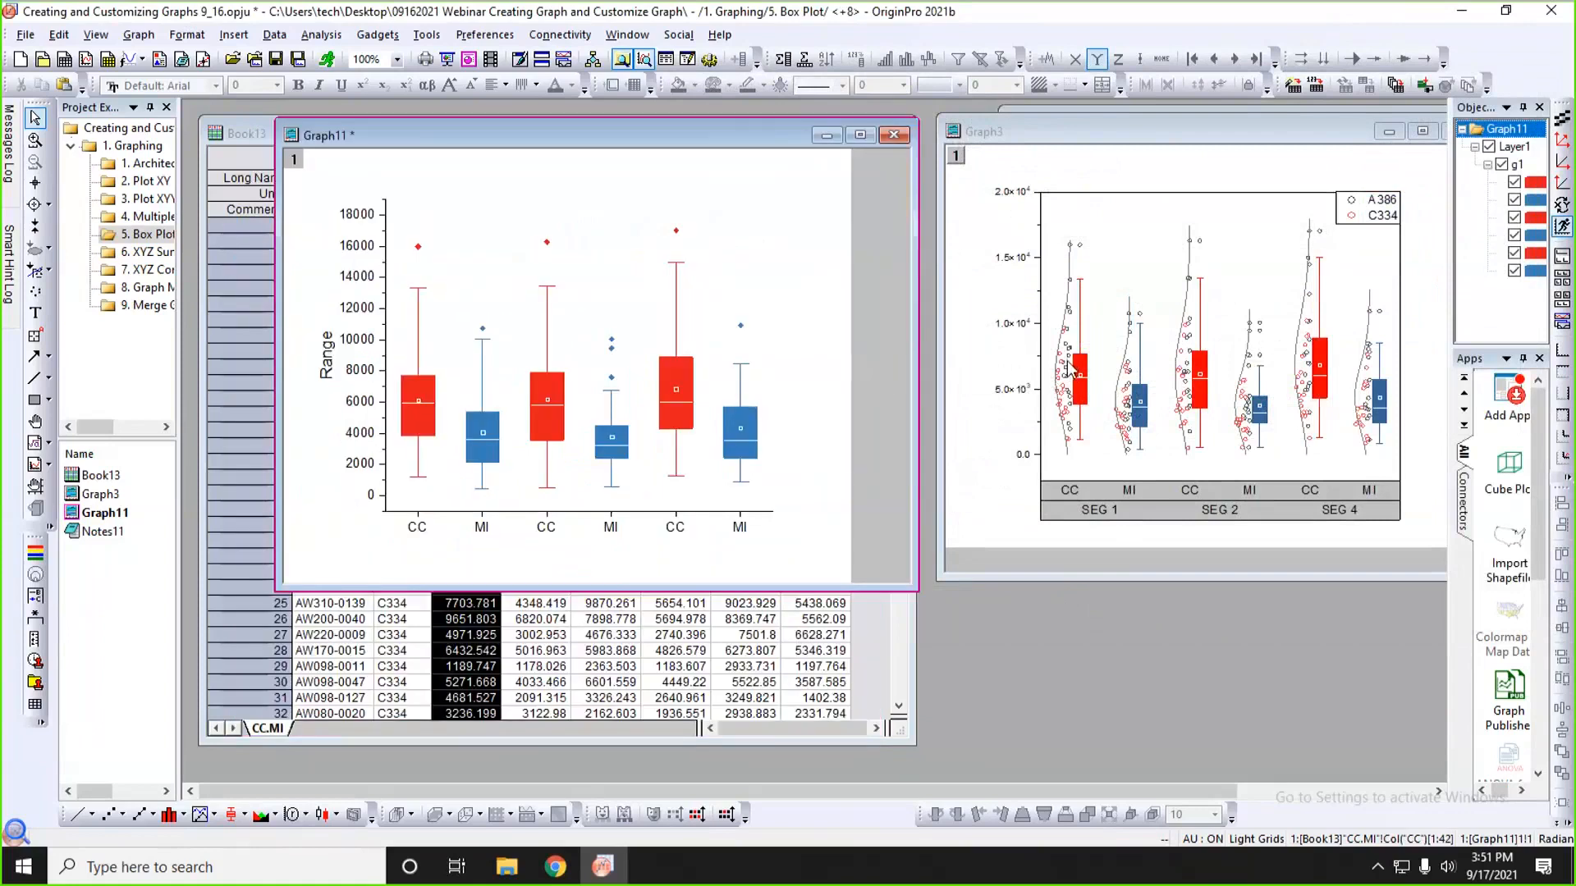
pyautogui.click(430, 392)
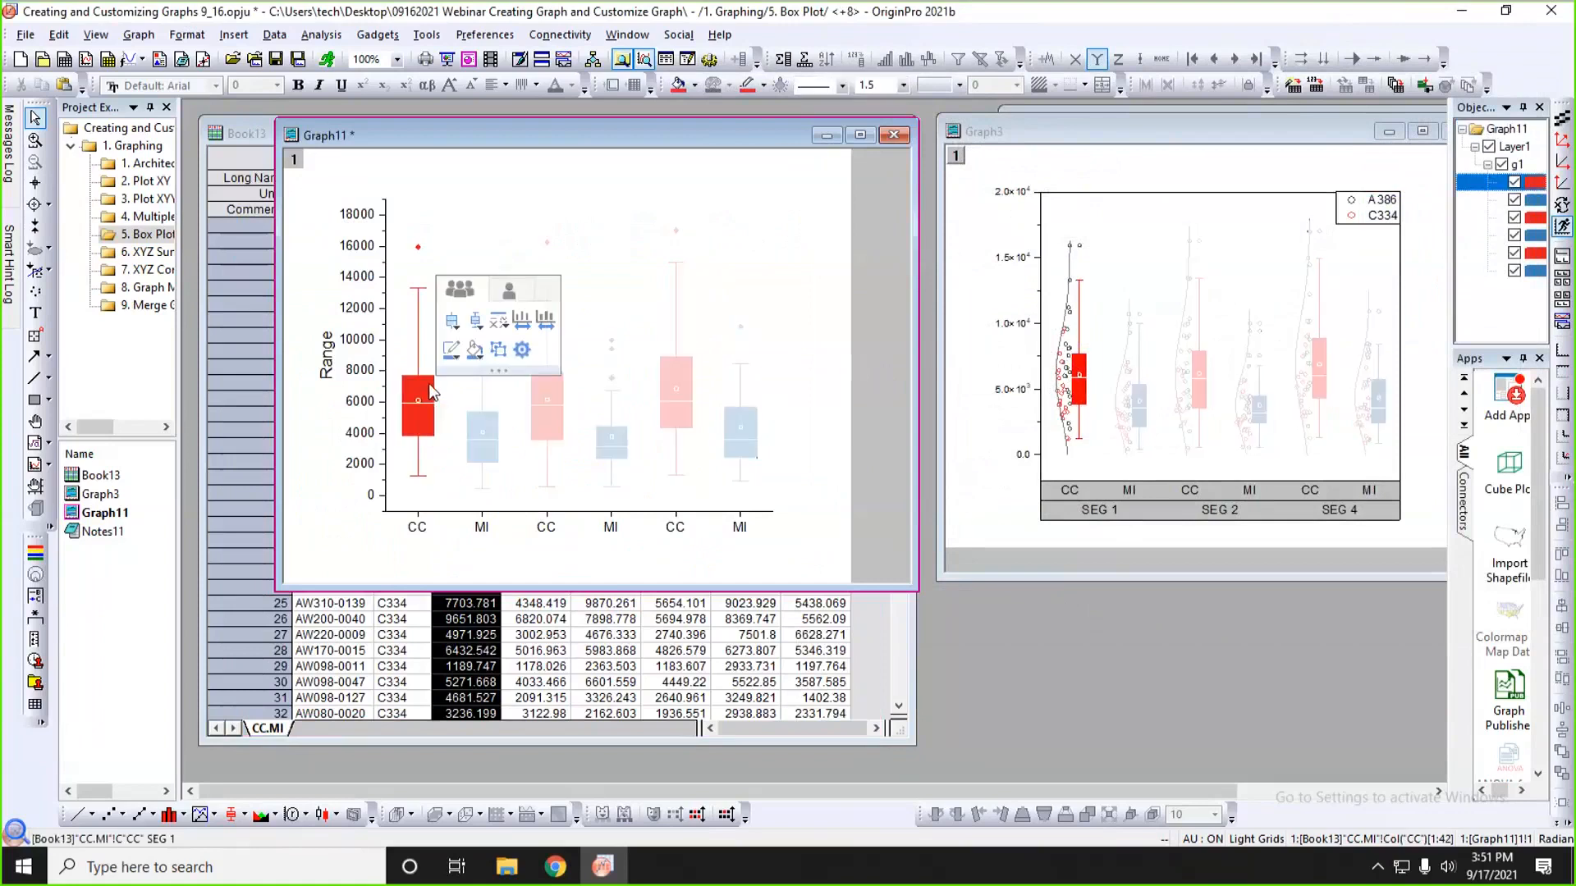
pyautogui.click(476, 321)
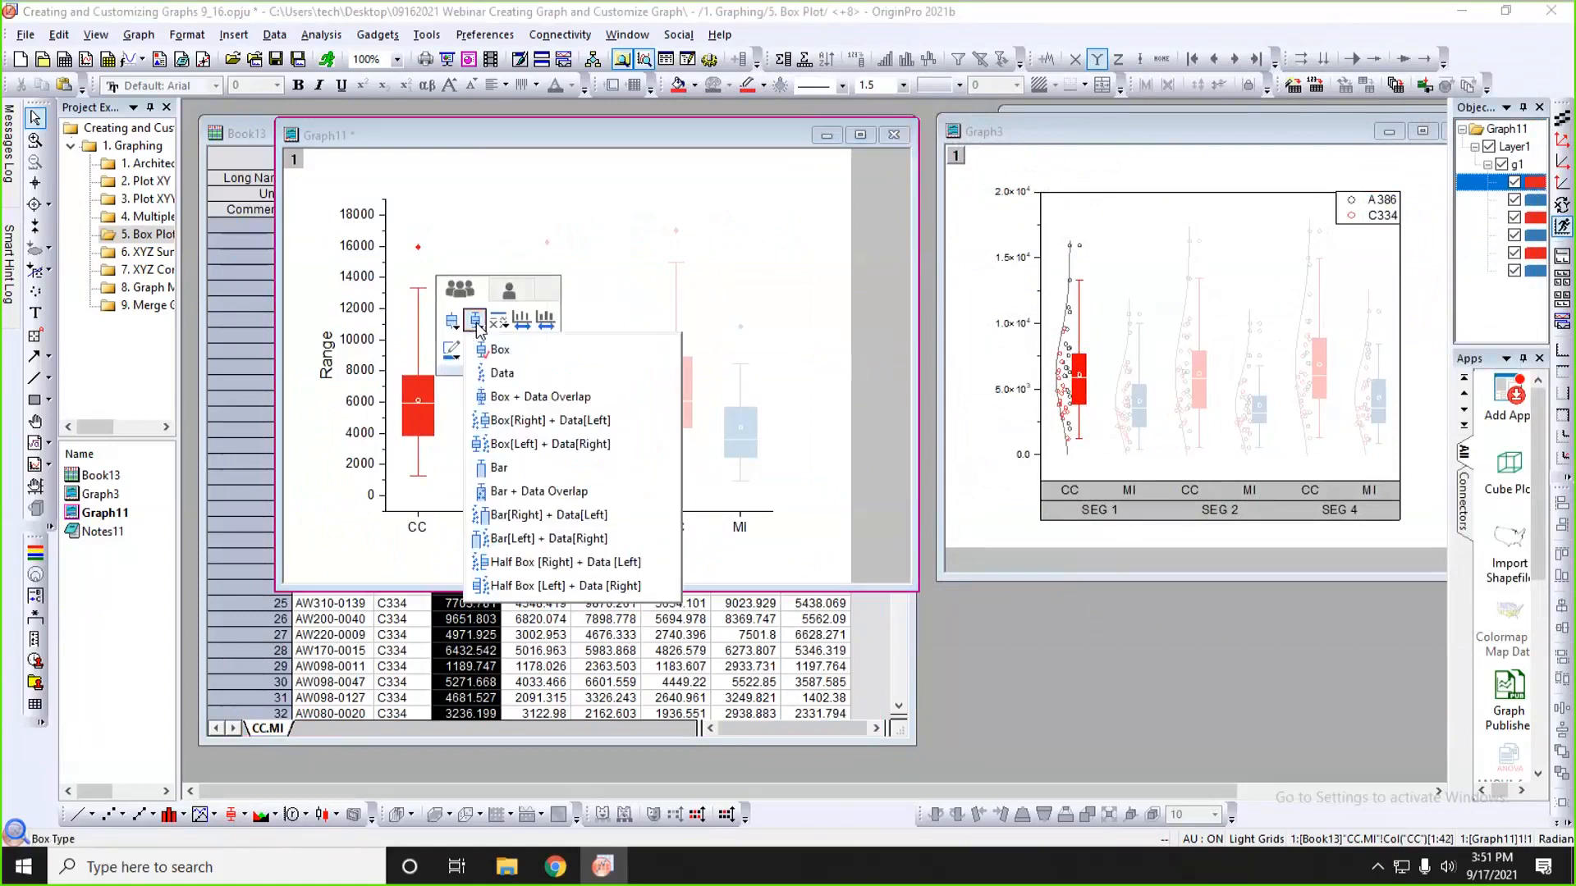
pyautogui.click(528, 425)
pyautogui.click(460, 565)
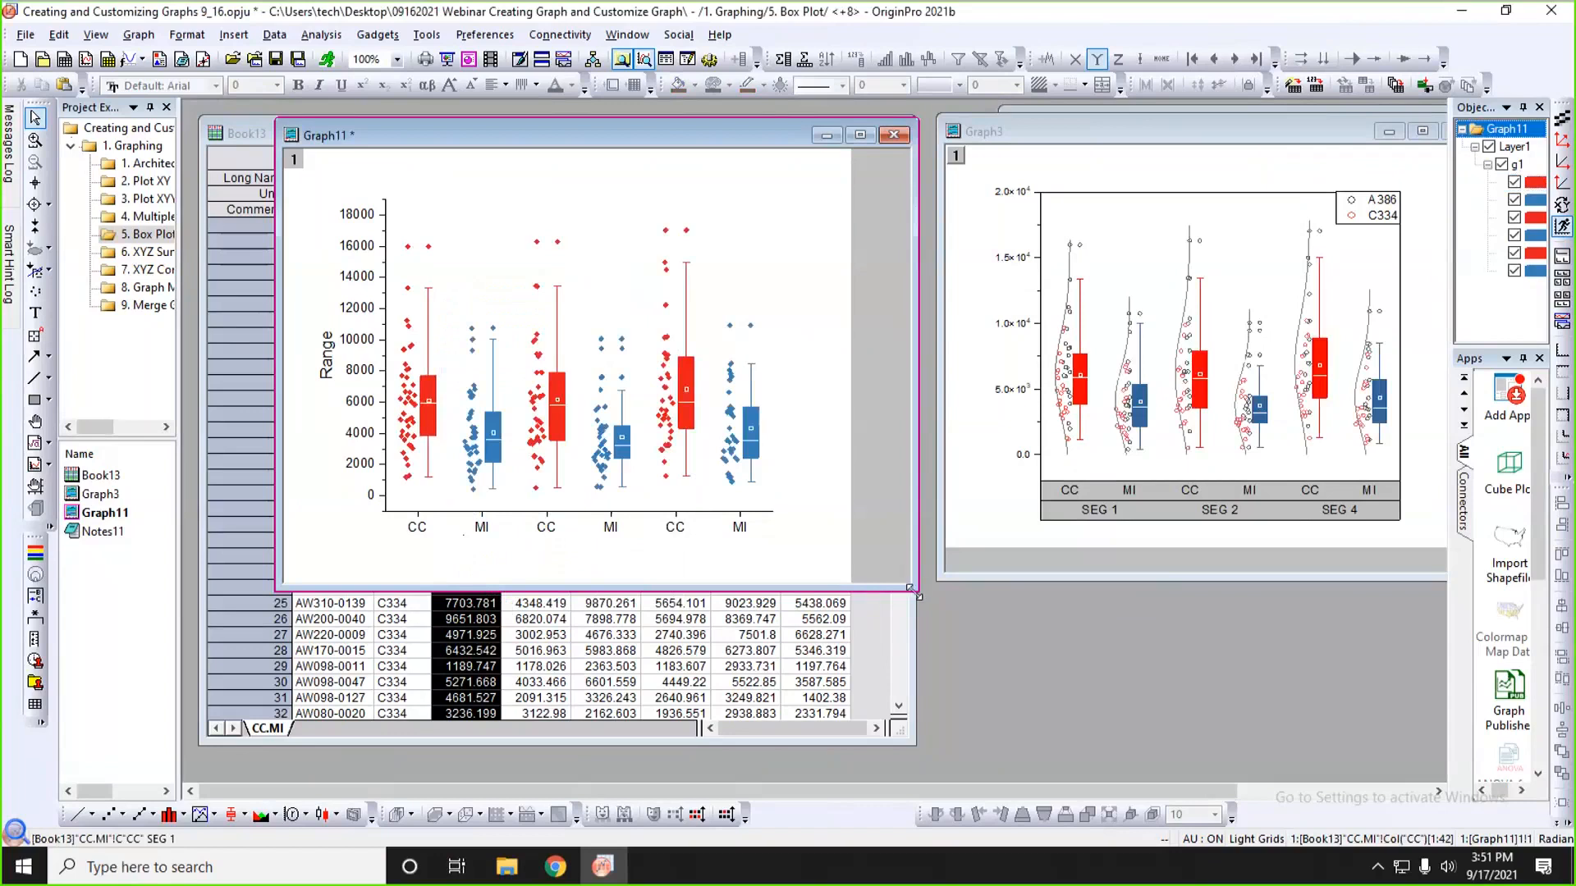
pyautogui.moveTo(911, 588); pyautogui.dragTo(897, 581)
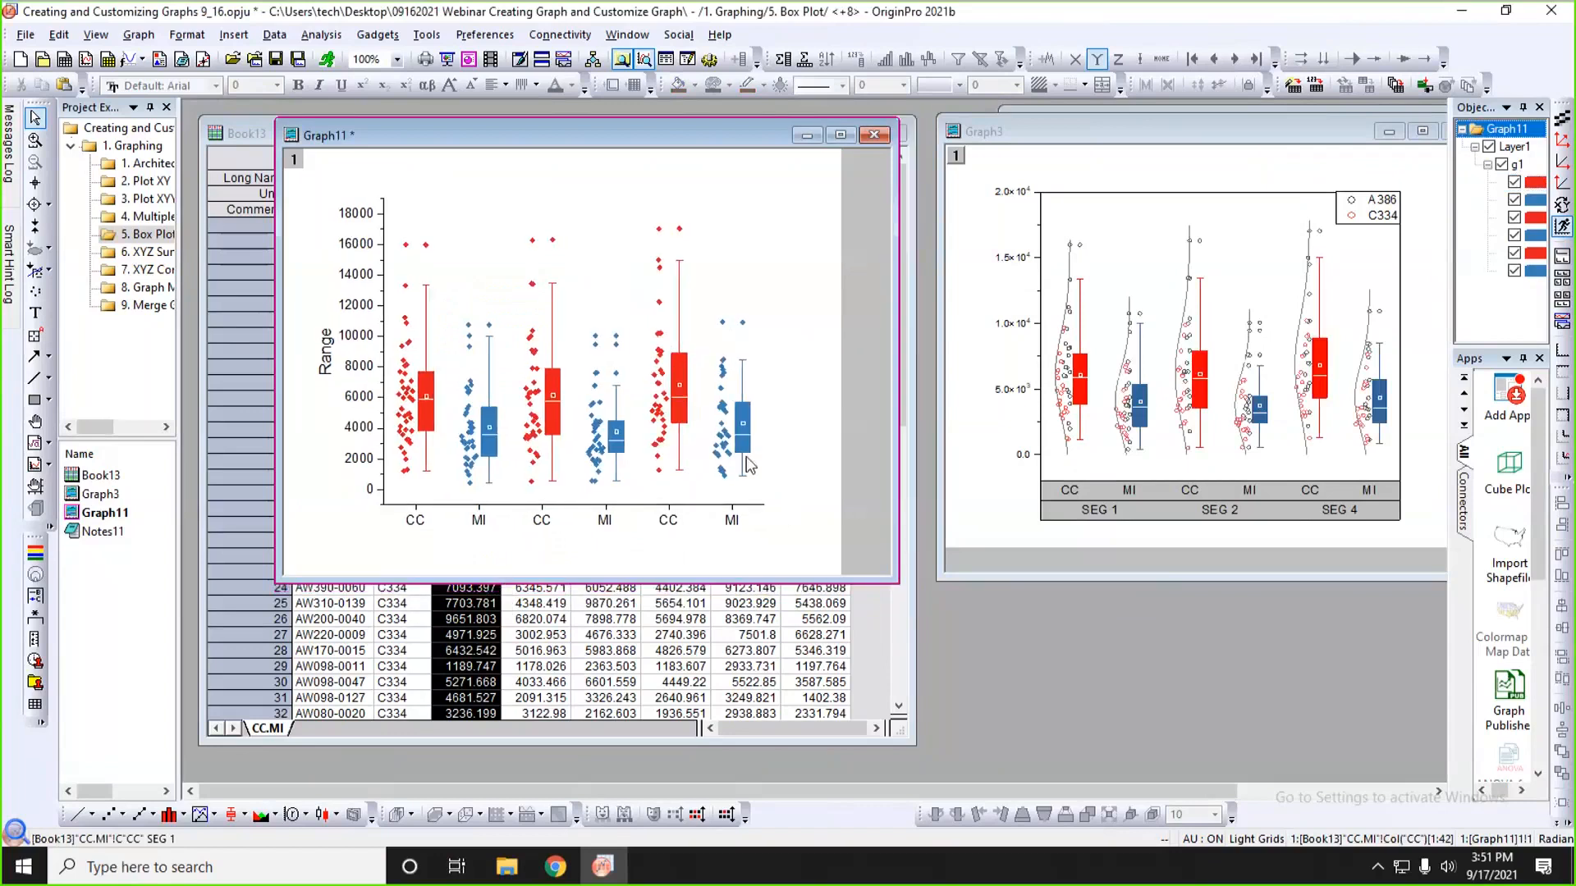
# - Color the data point symbols by points, indexed to Col(B) "Machine", and apply it
pyautogui.doubleClick(410, 329)
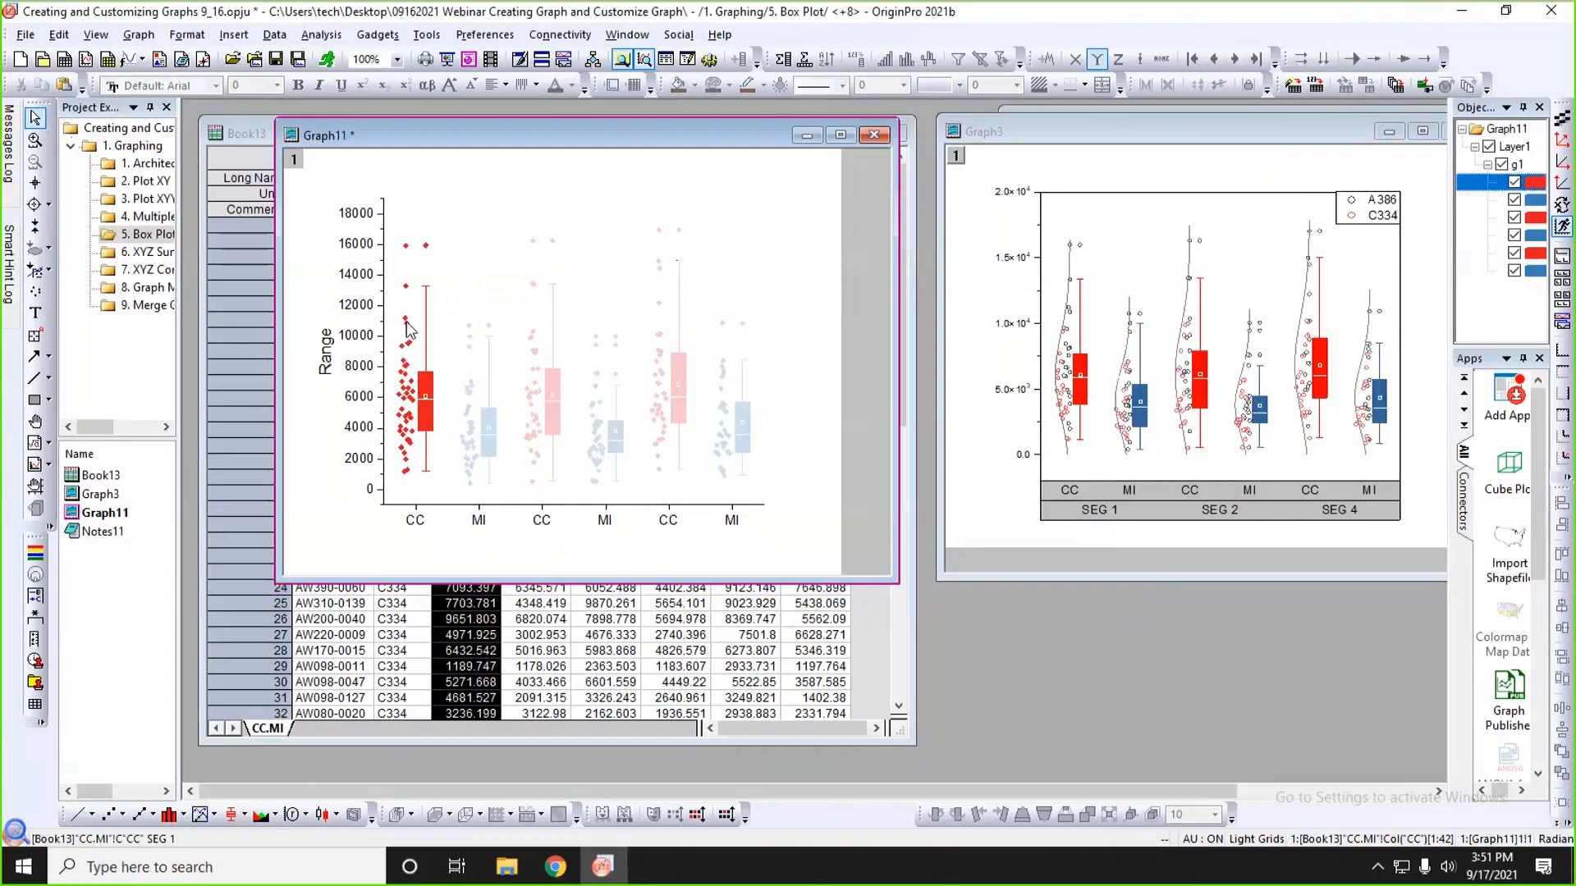
pyautogui.click(992, 123)
pyautogui.moveTo(968, 90); pyautogui.dragTo(874, 517)
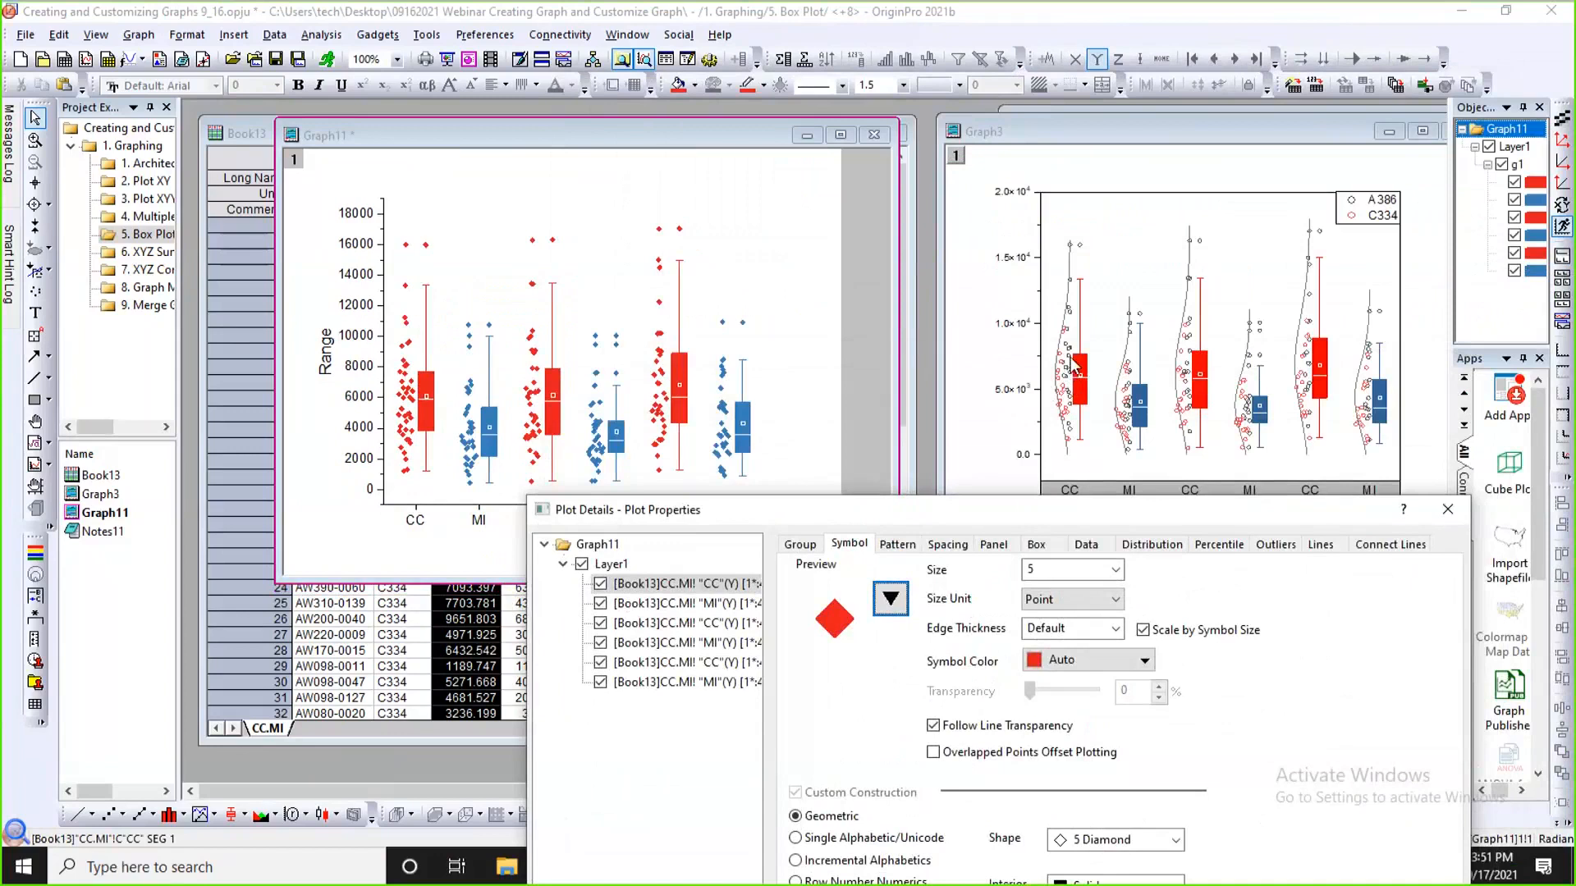
pyautogui.moveTo(901, 510); pyautogui.dragTo(896, 297)
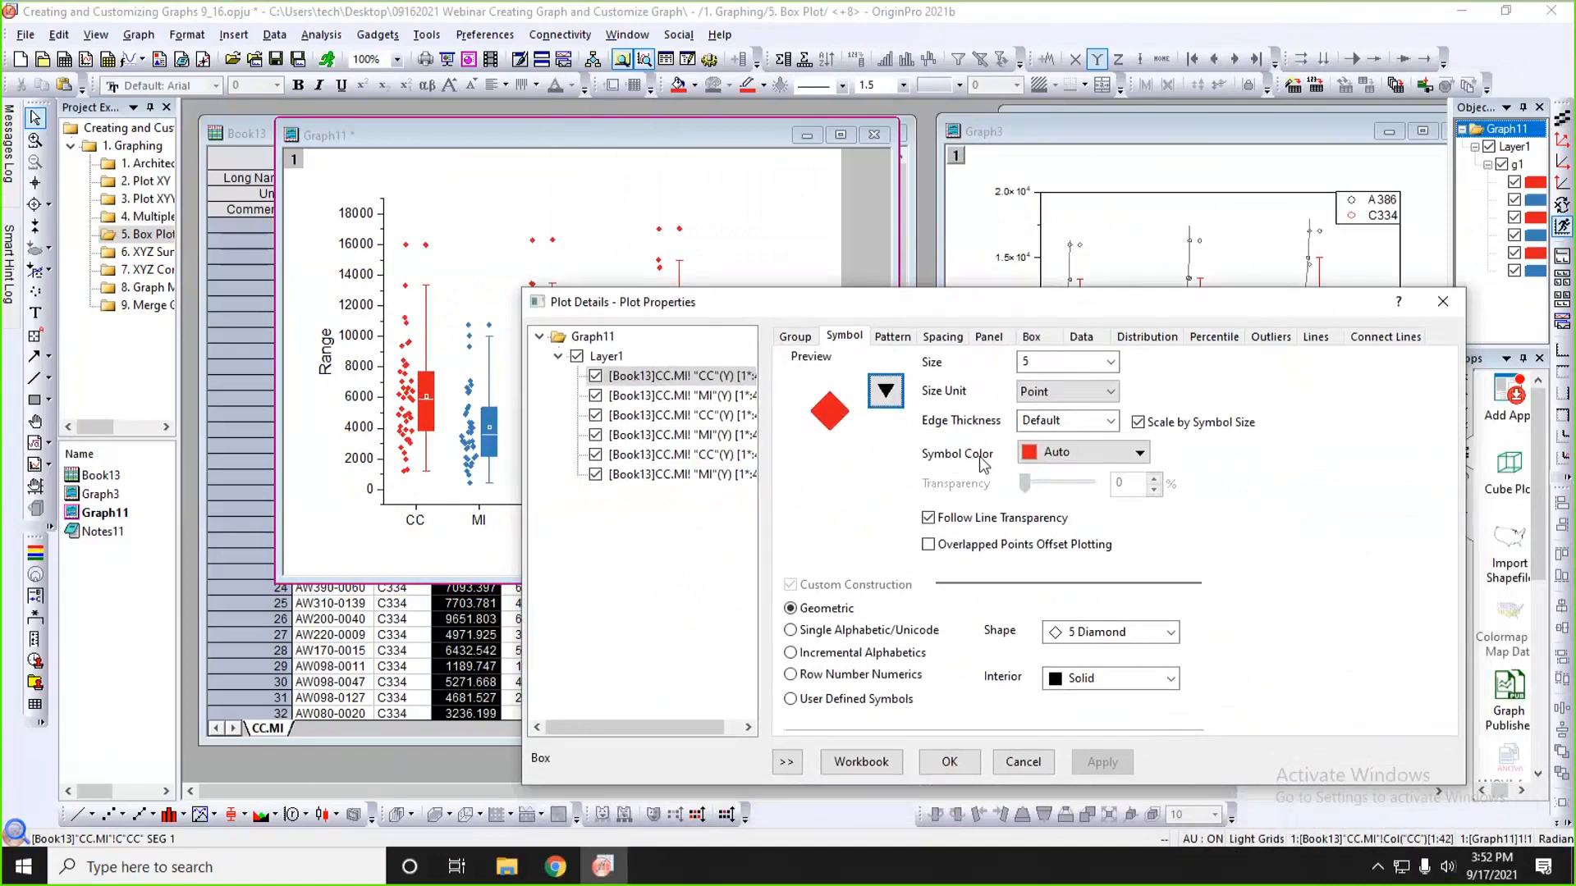
pyautogui.click(1071, 456)
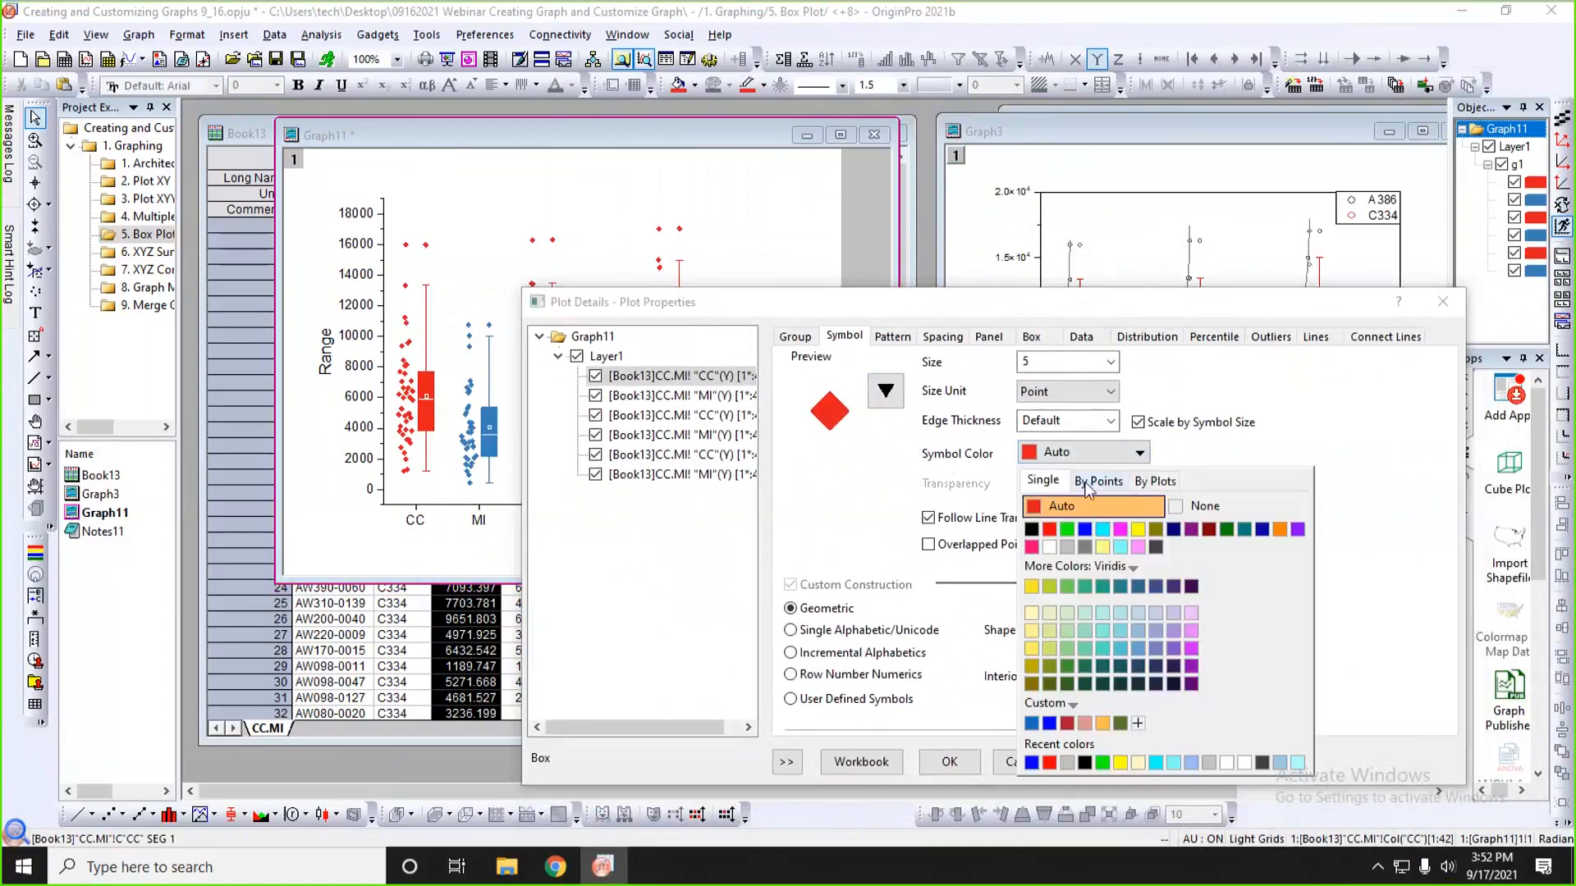
pyautogui.click(1087, 485)
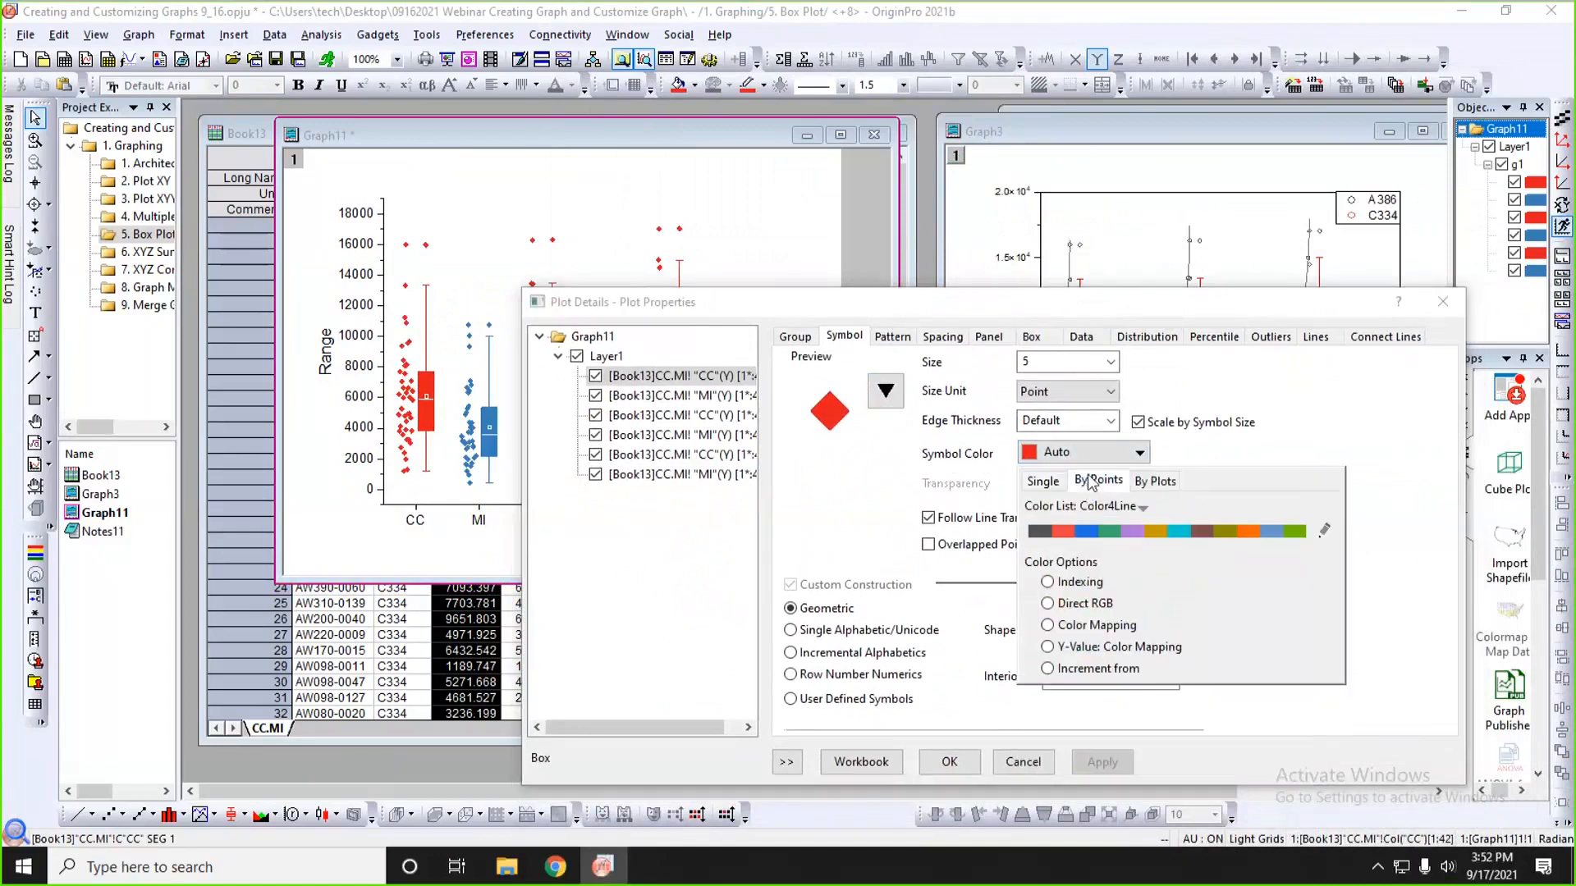
pyautogui.click(1081, 584)
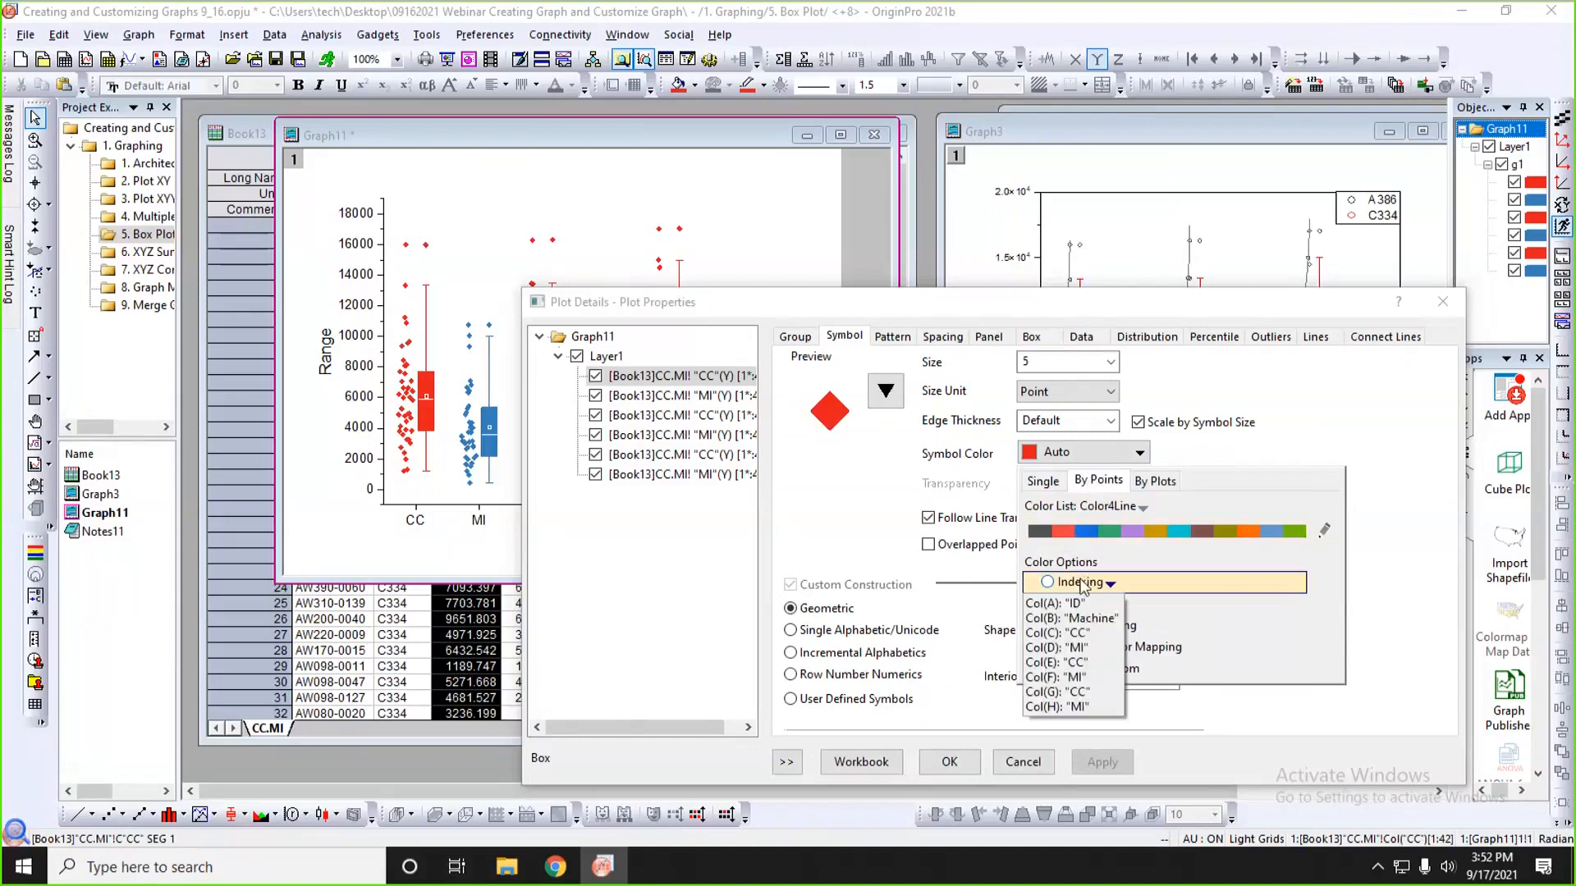
pyautogui.click(1075, 620)
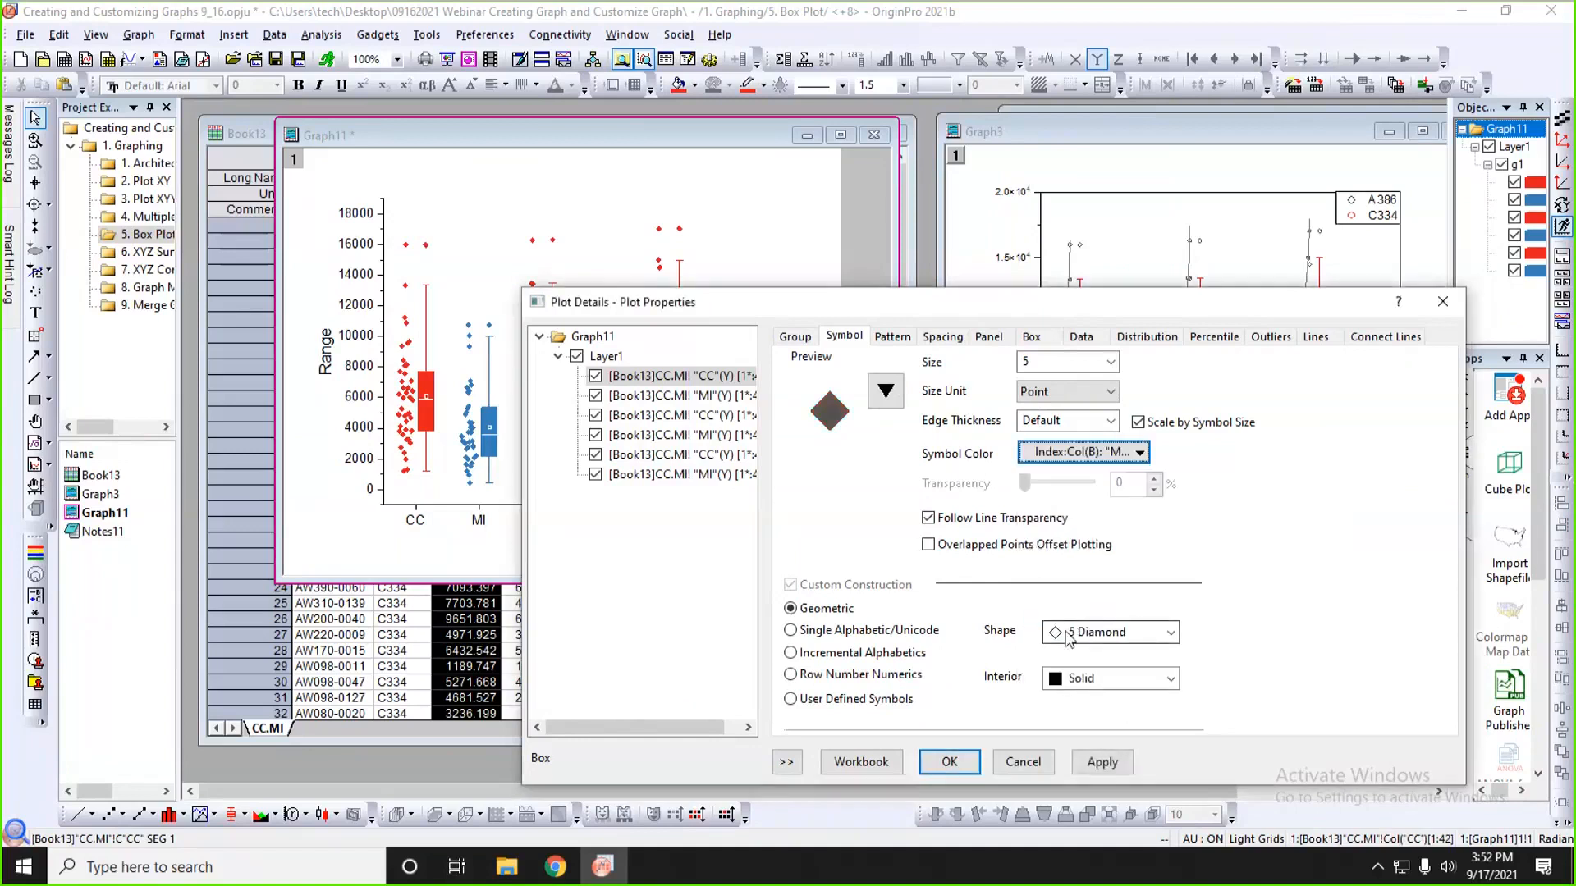
pyautogui.click(1102, 762)
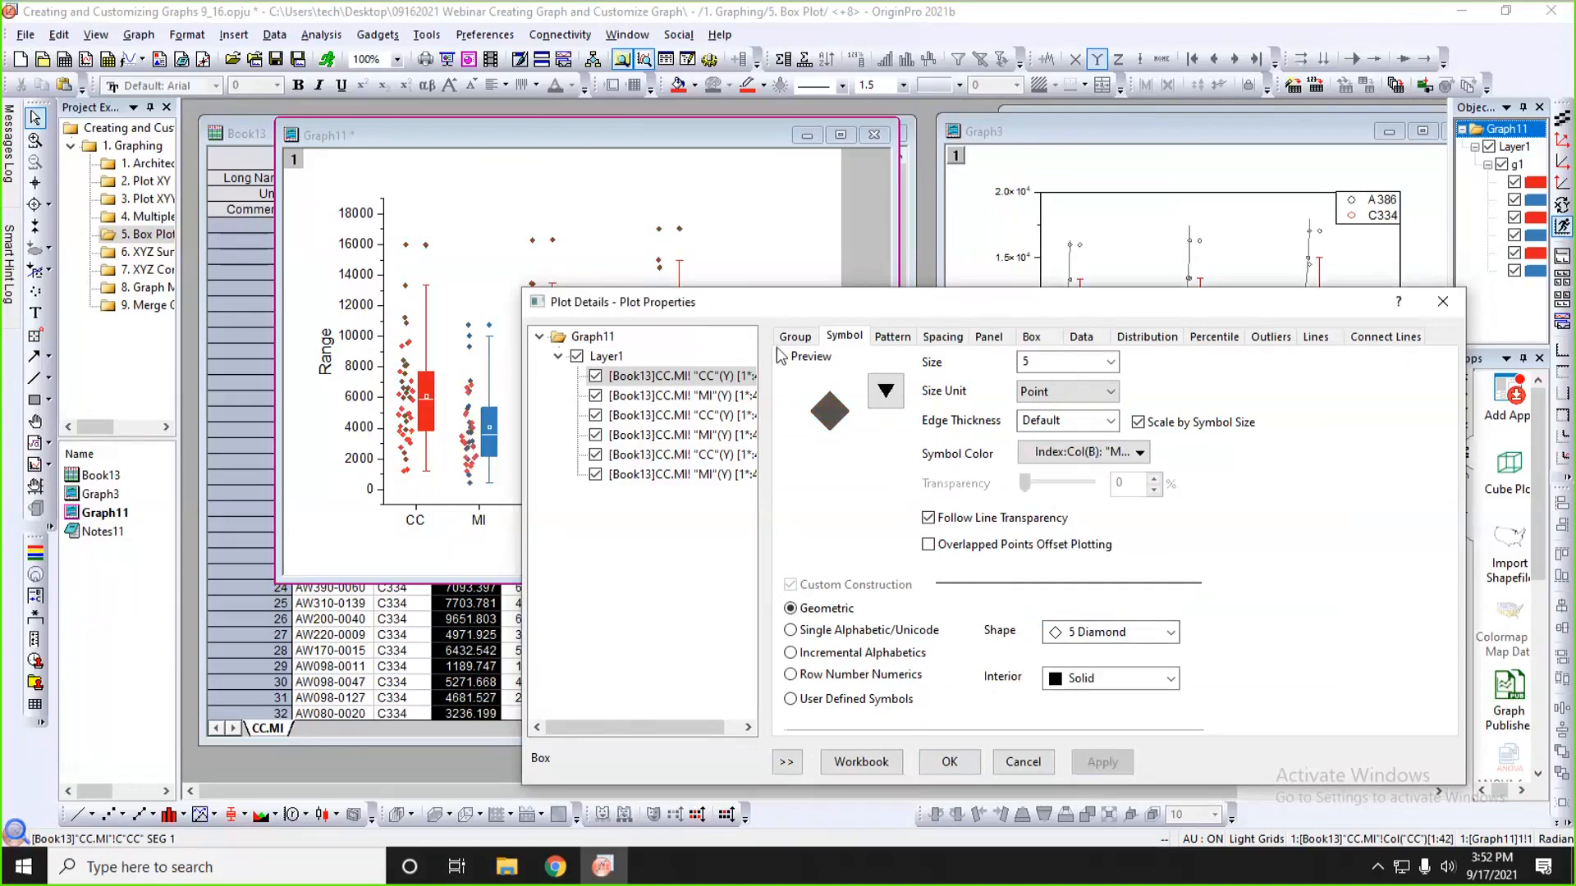
pyautogui.moveTo(766, 303); pyautogui.dragTo(844, 523)
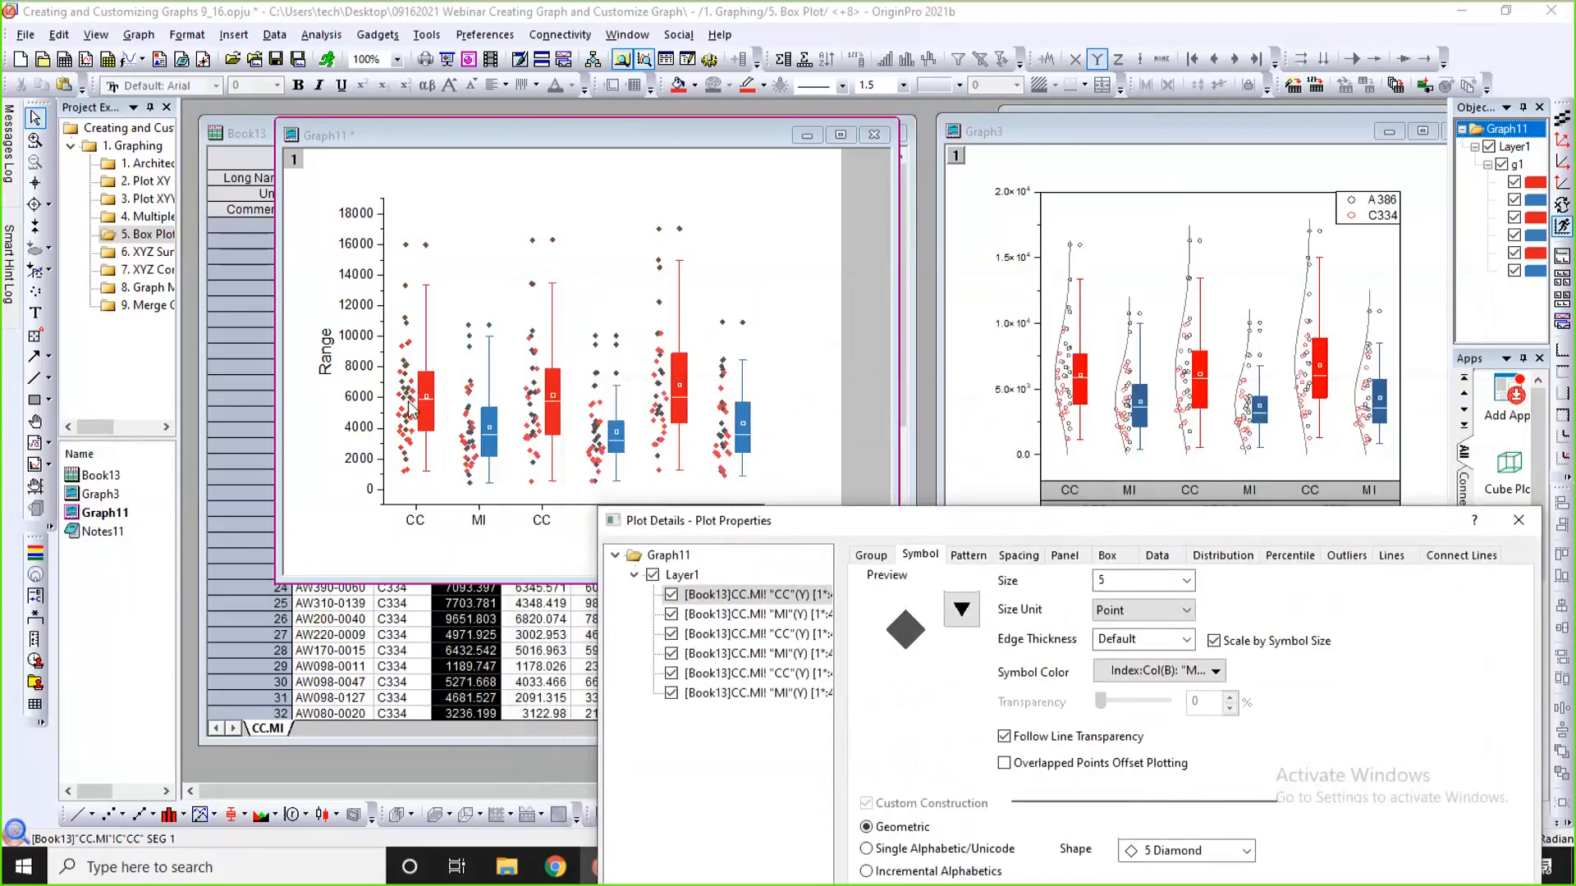
# - Change the data point symbols to open circles and apply the change to the graph
pyautogui.moveTo(821, 518); pyautogui.dragTo(763, 354)
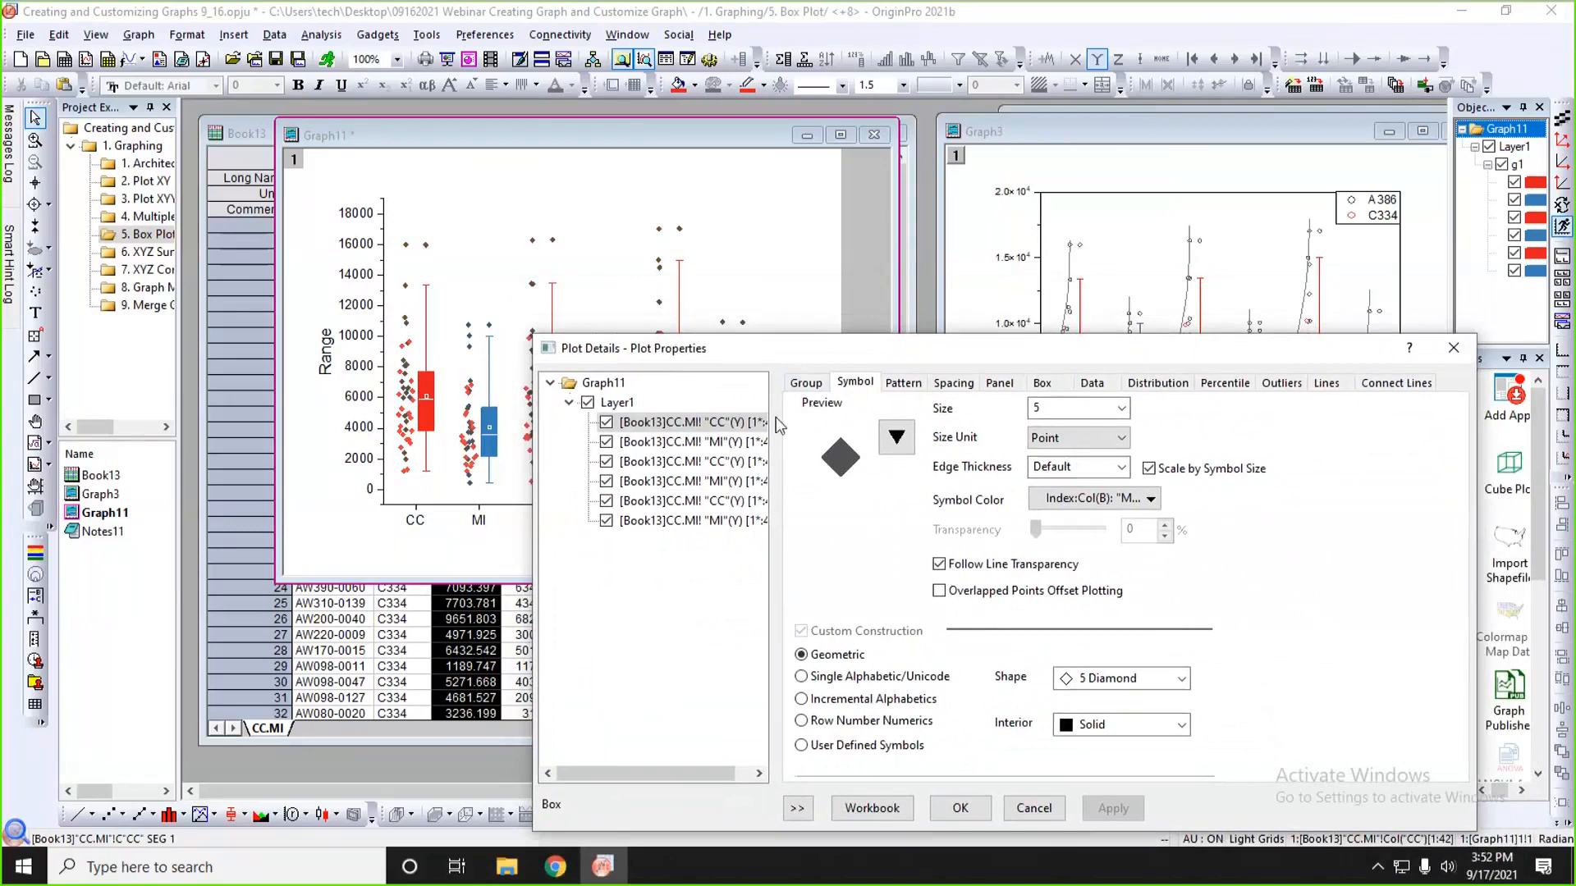
pyautogui.click(896, 438)
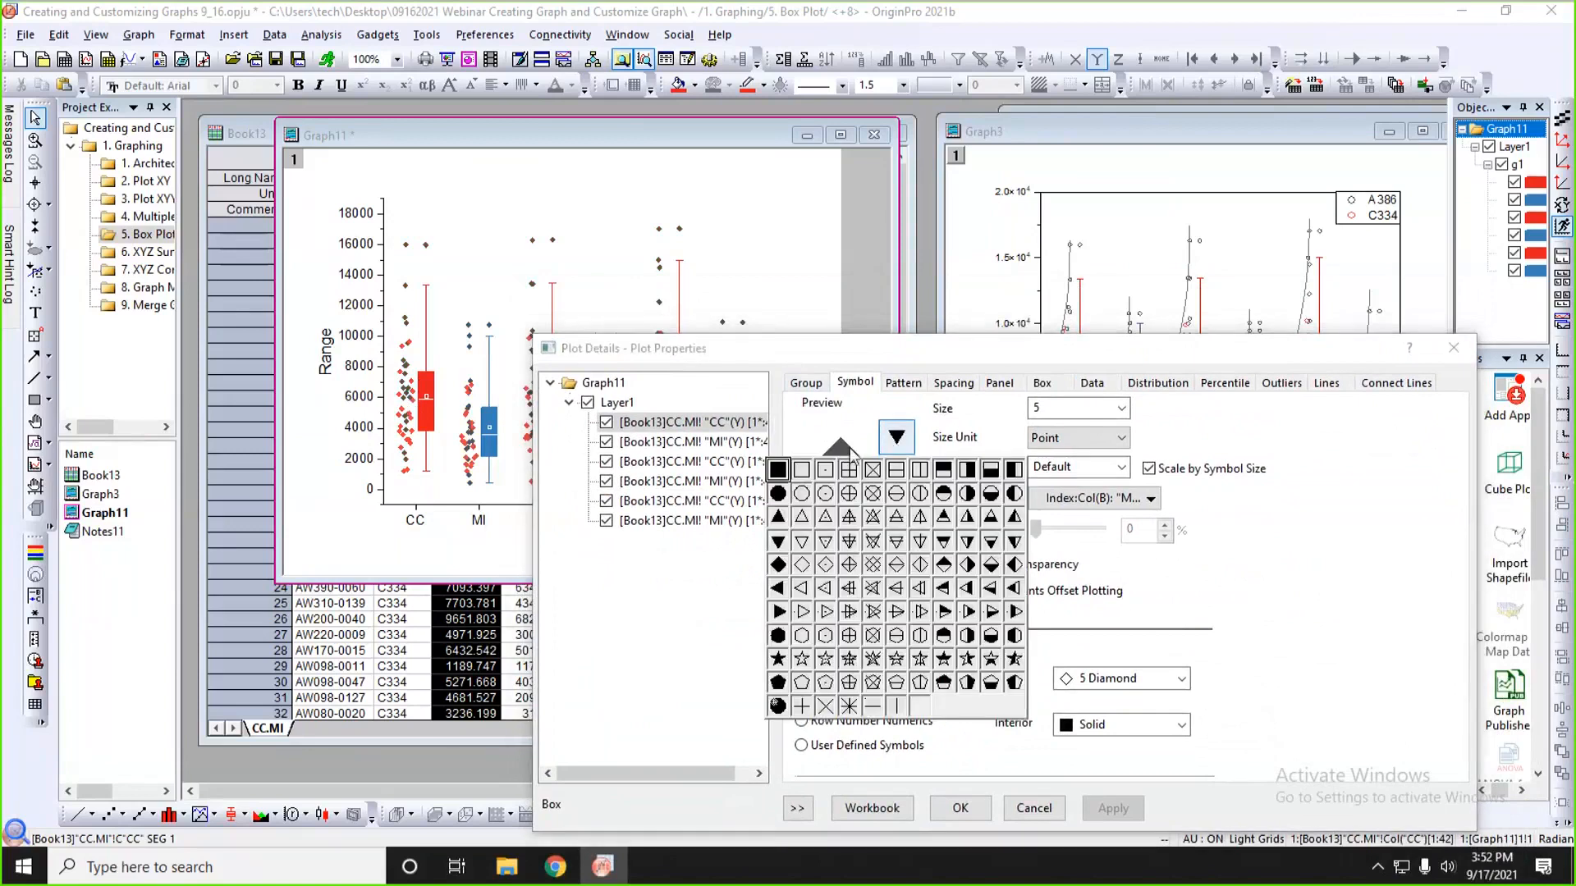
pyautogui.click(801, 494)
pyautogui.moveTo(993, 353); pyautogui.dragTo(989, 262)
pyautogui.click(1118, 773)
pyautogui.moveTo(1199, 254); pyautogui.dragTo(1134, 448)
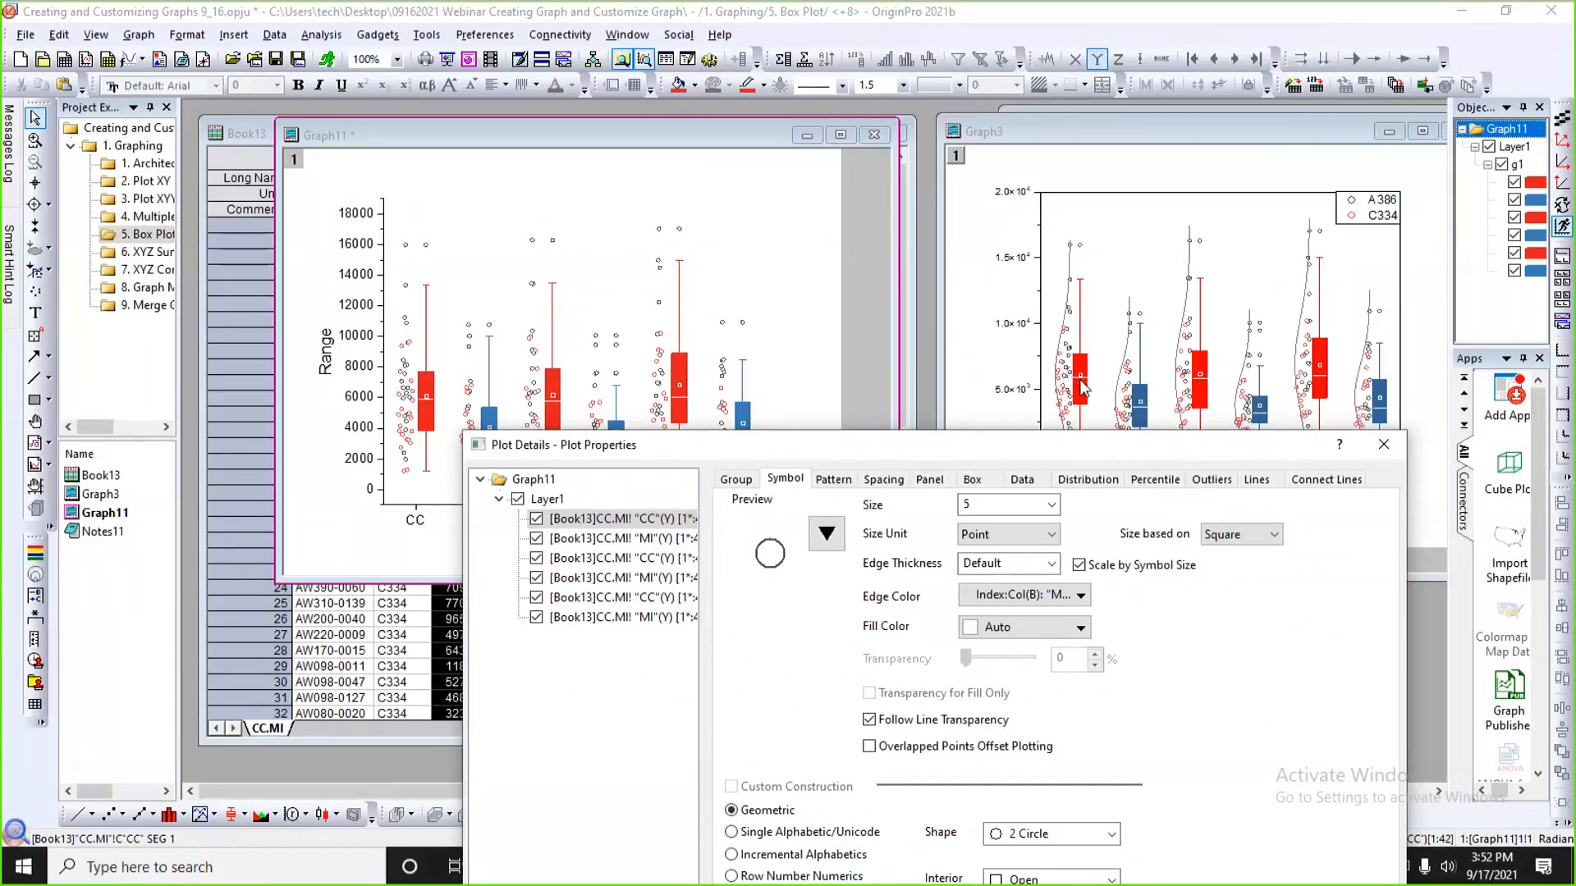
# - Set the bins alignment of the data points to Right and apply it
pyautogui.click(1024, 479)
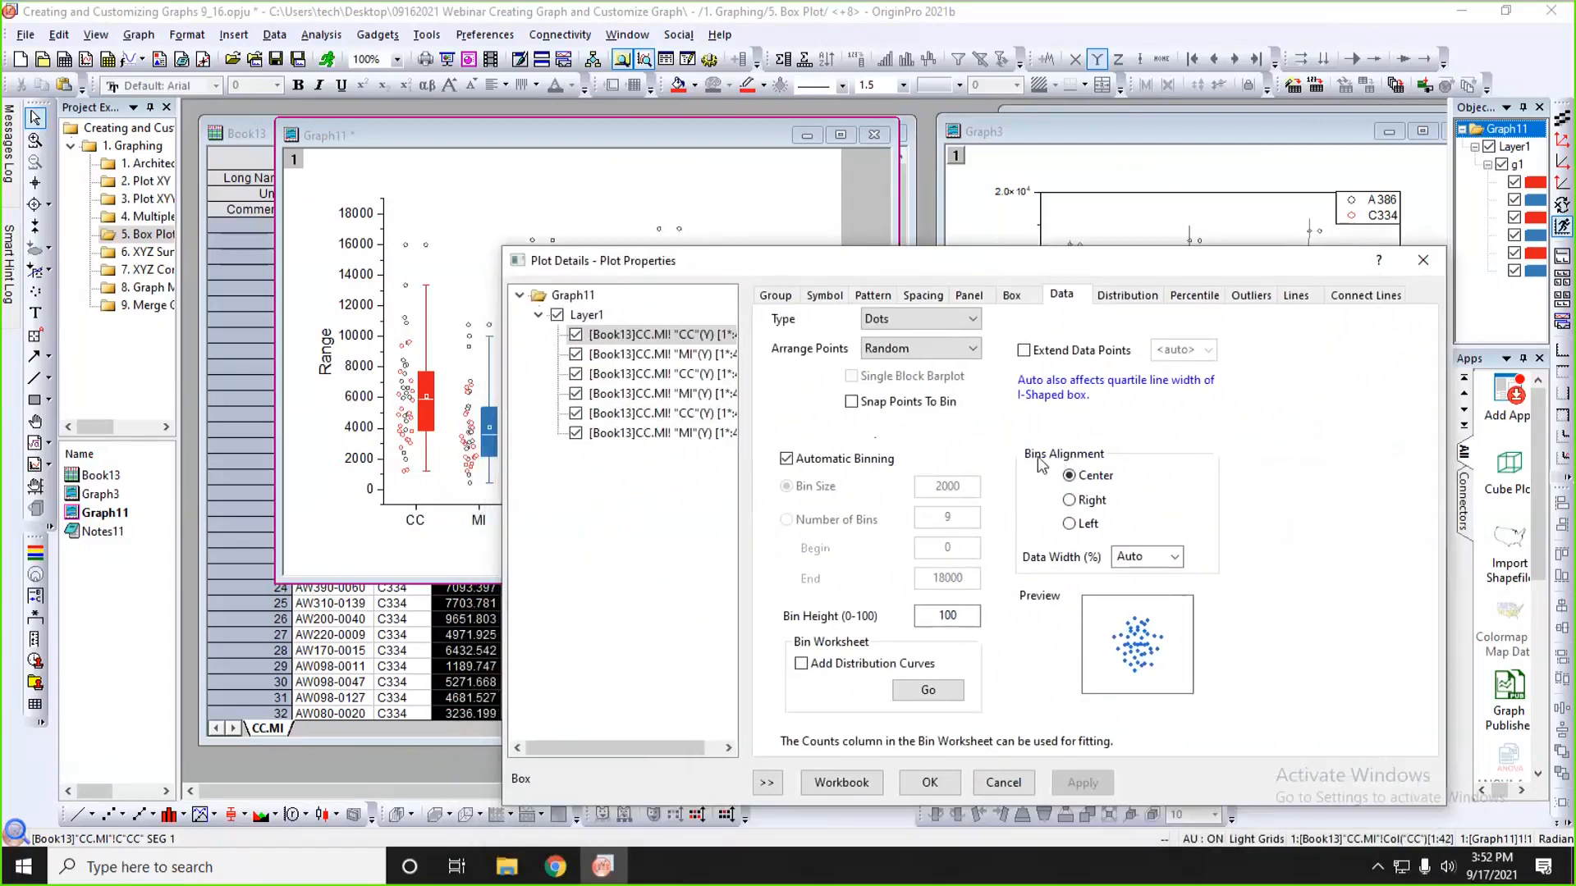
pyautogui.click(1068, 500)
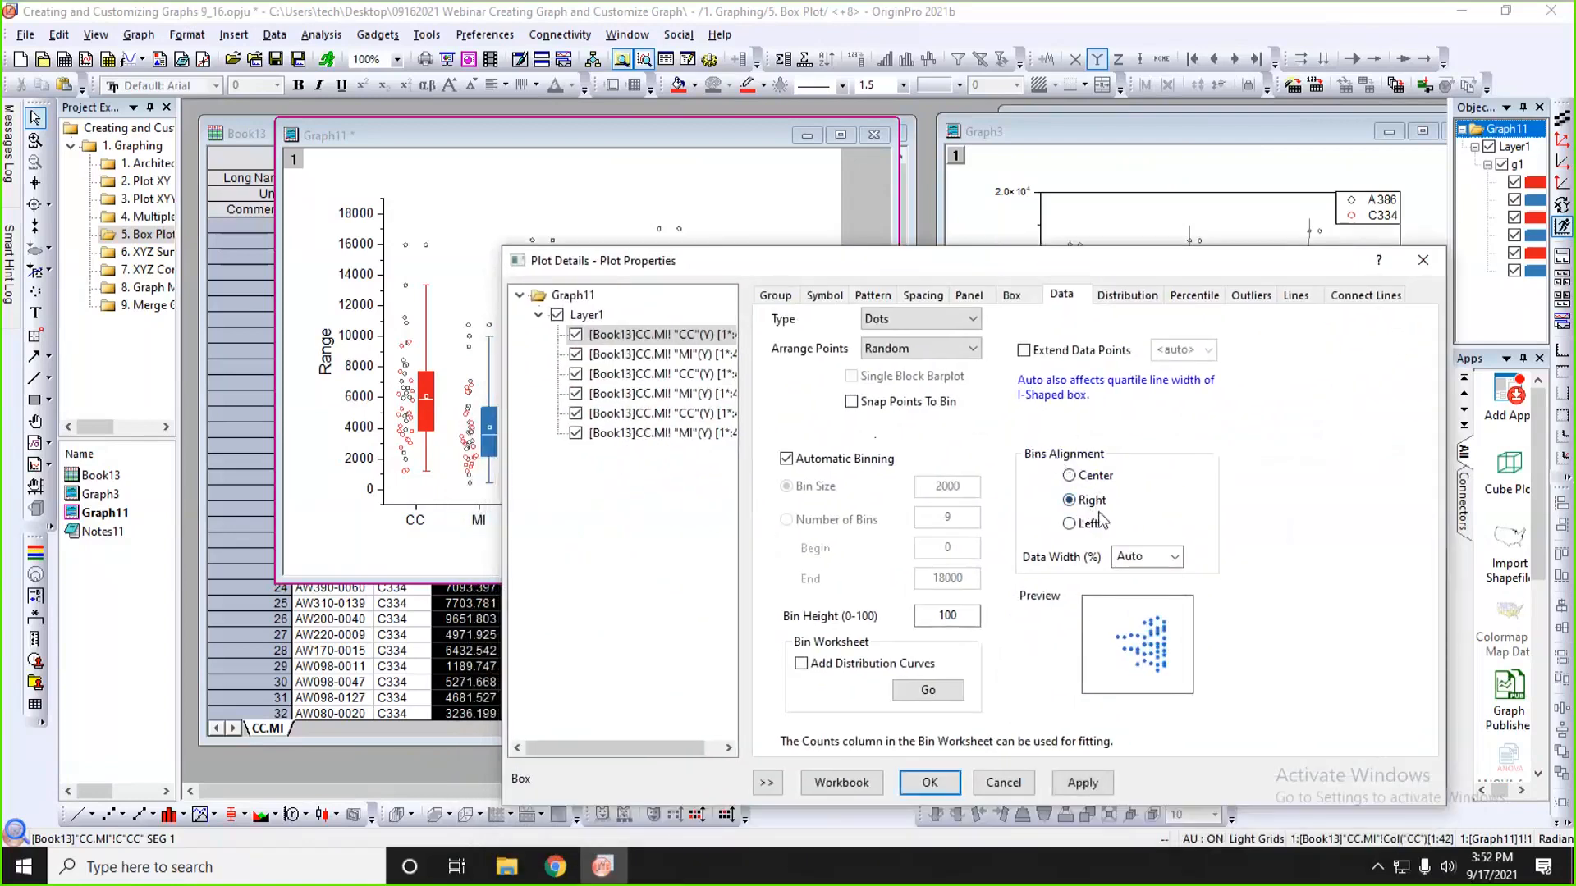
pyautogui.click(1082, 783)
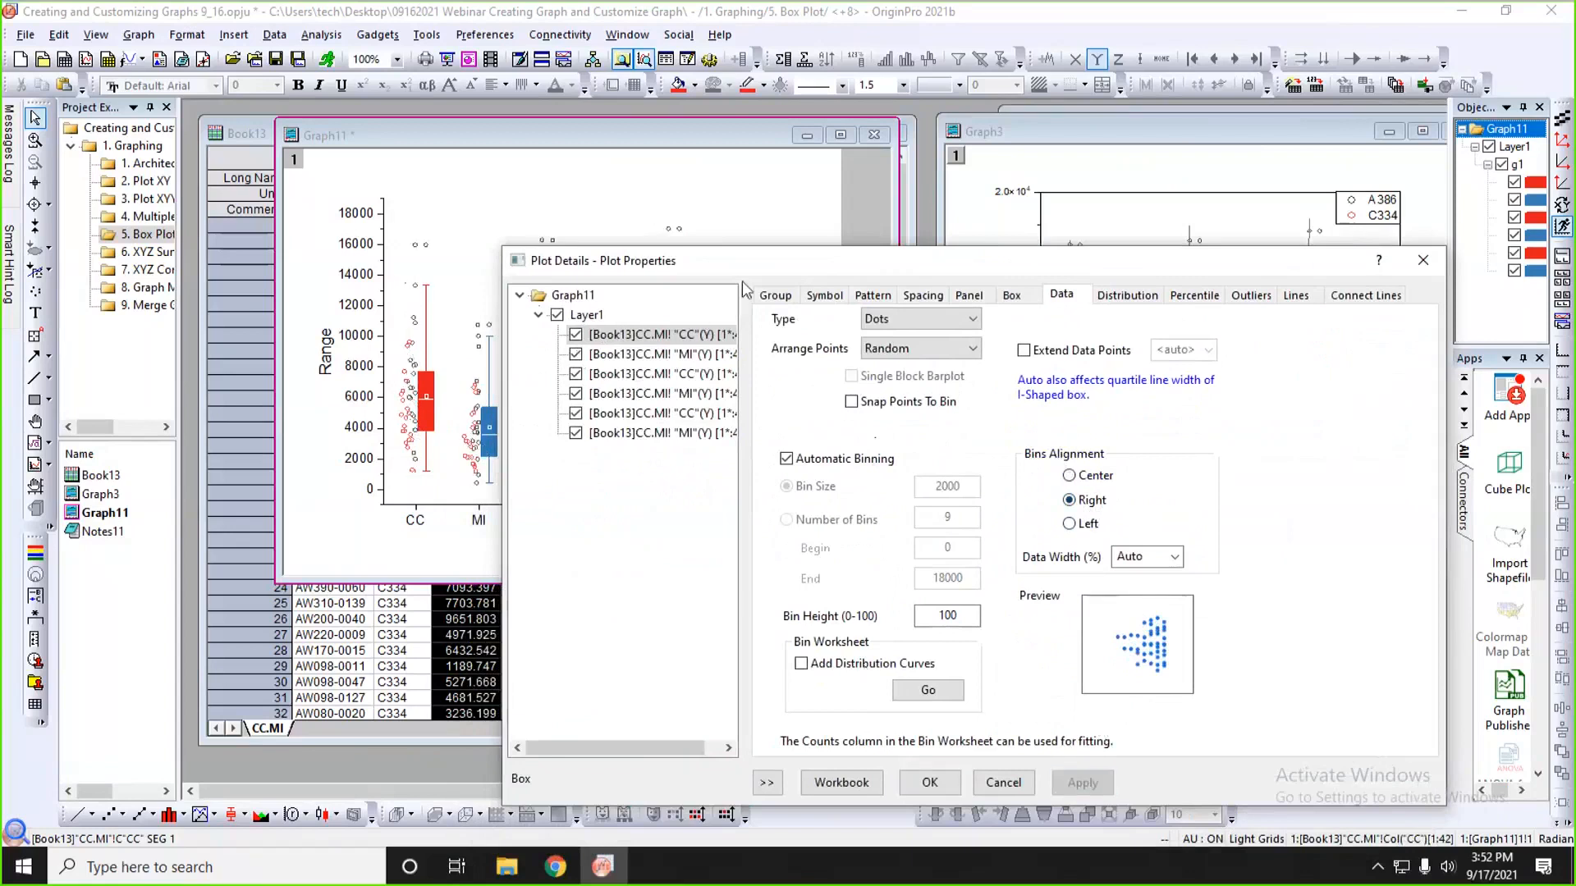
pyautogui.moveTo(762, 276); pyautogui.dragTo(777, 517)
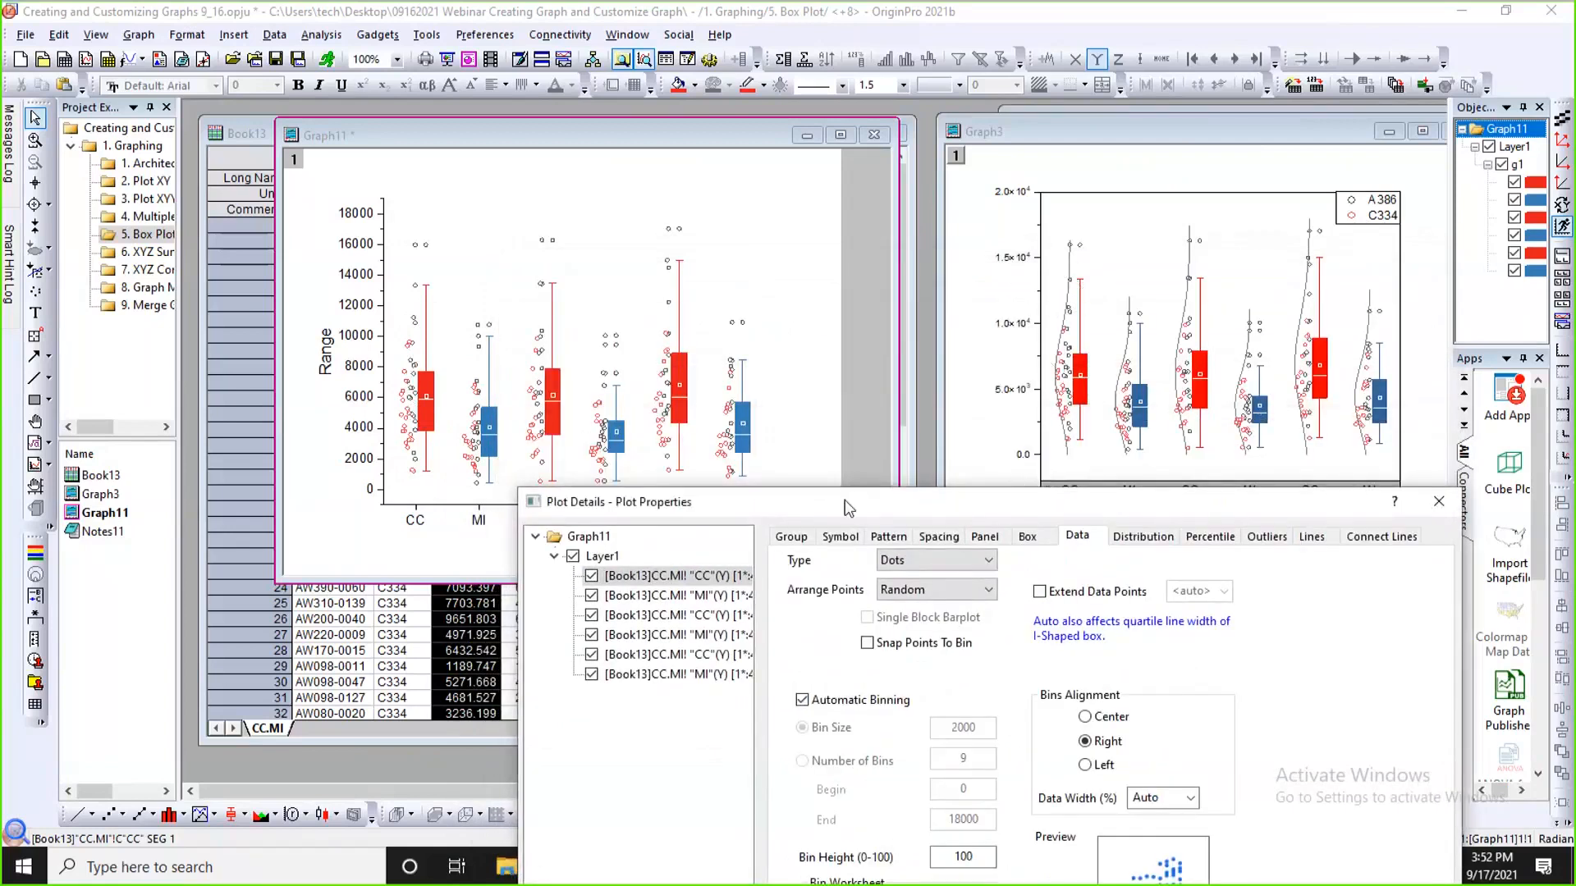
# - Add a Normal distribution curve to the box plots and apply it
pyautogui.moveTo(851, 509); pyautogui.dragTo(845, 338)
pyautogui.click(1124, 369)
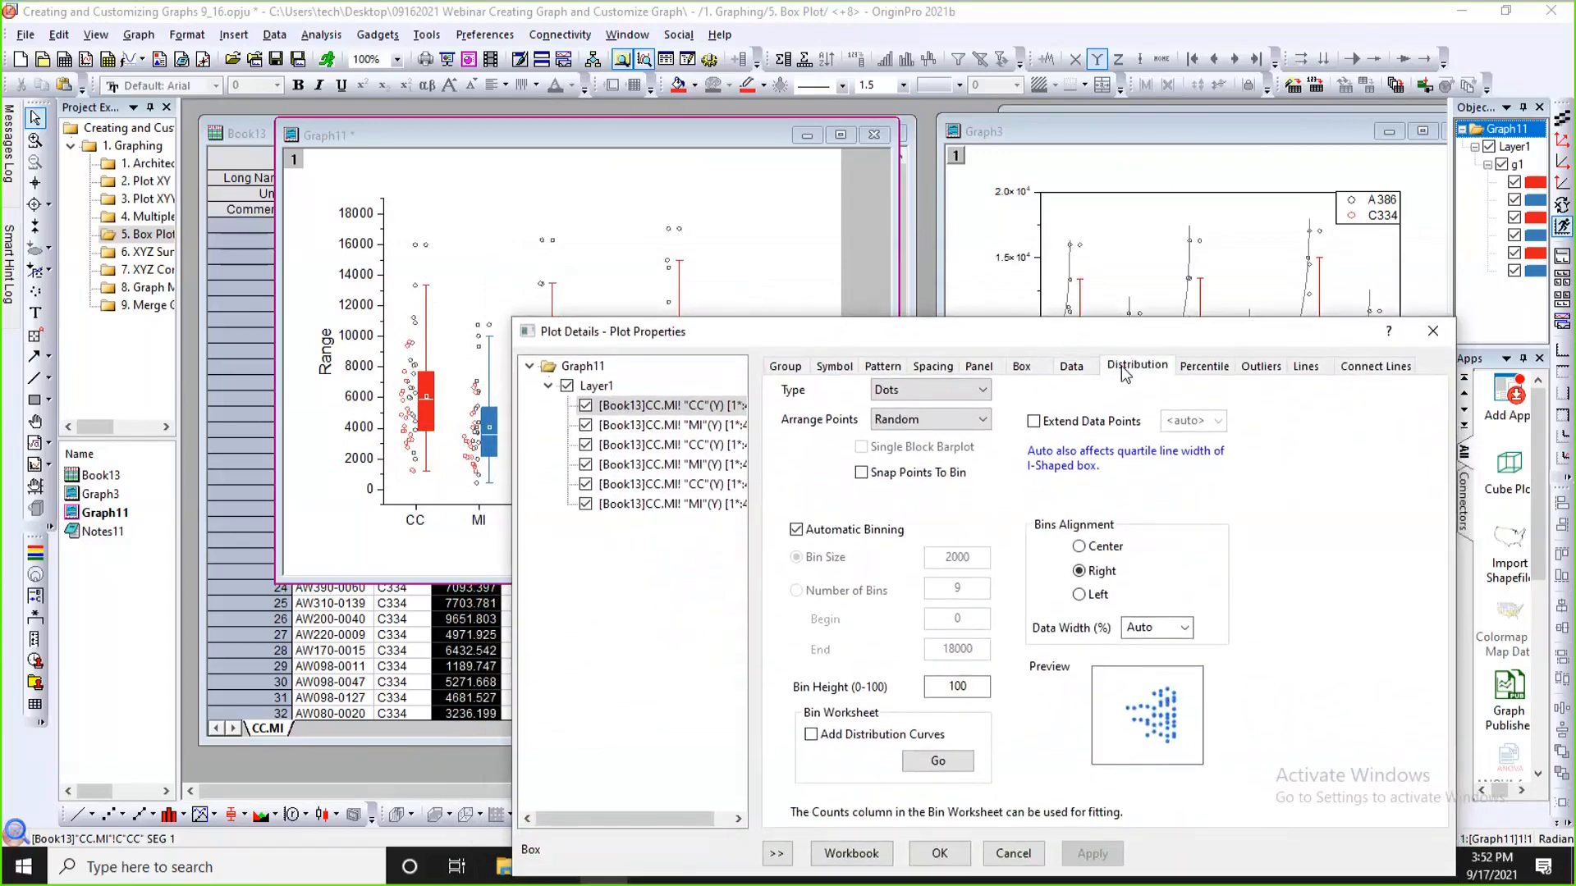
pyautogui.click(1027, 364)
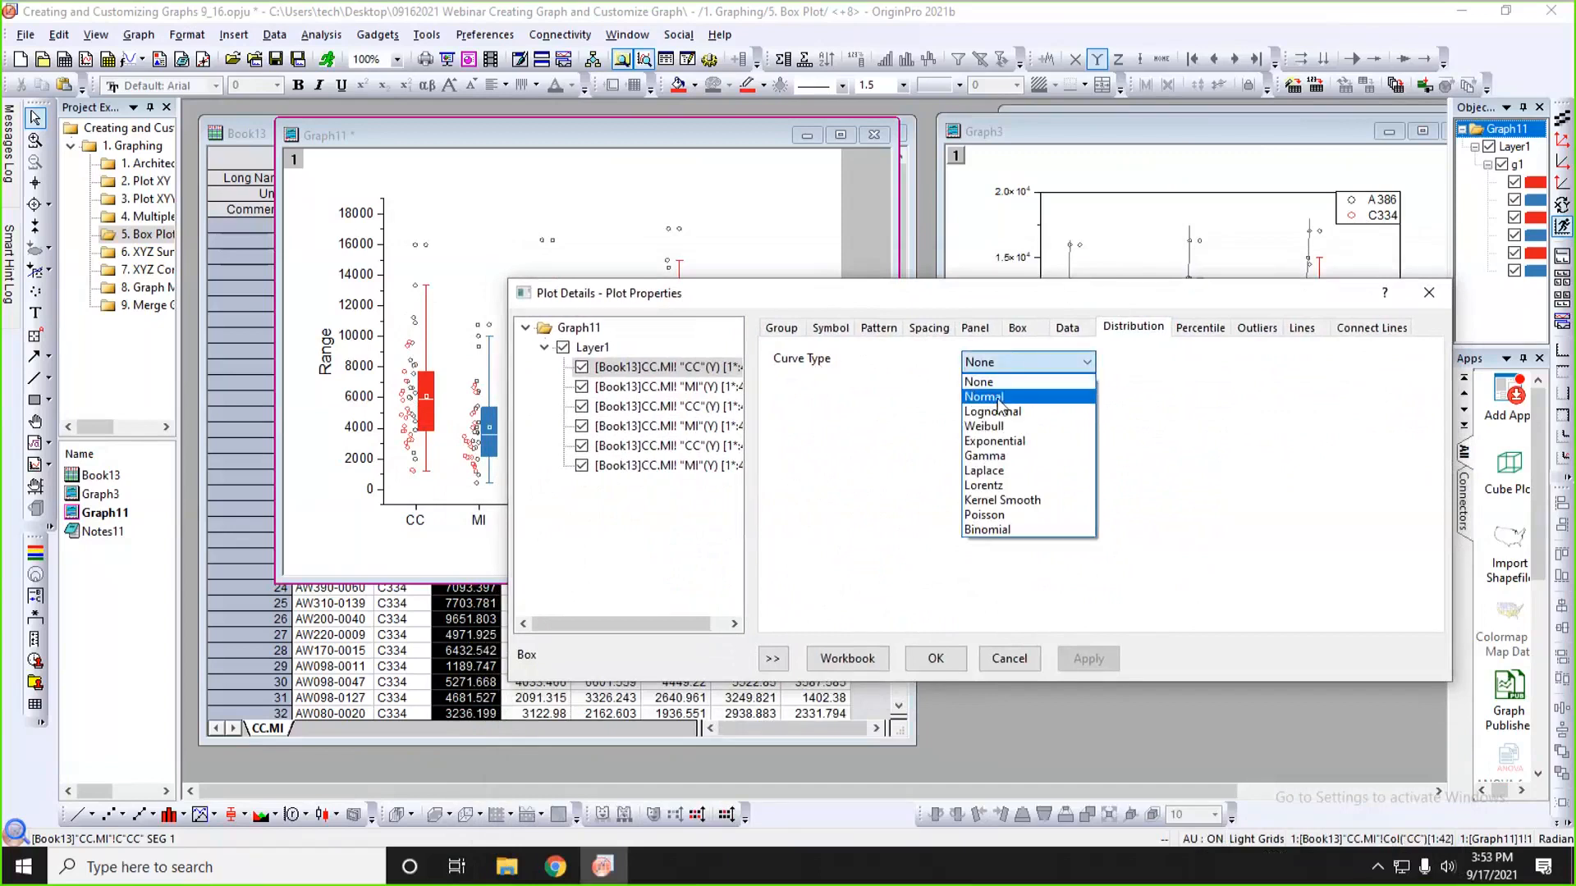
pyautogui.click(999, 399)
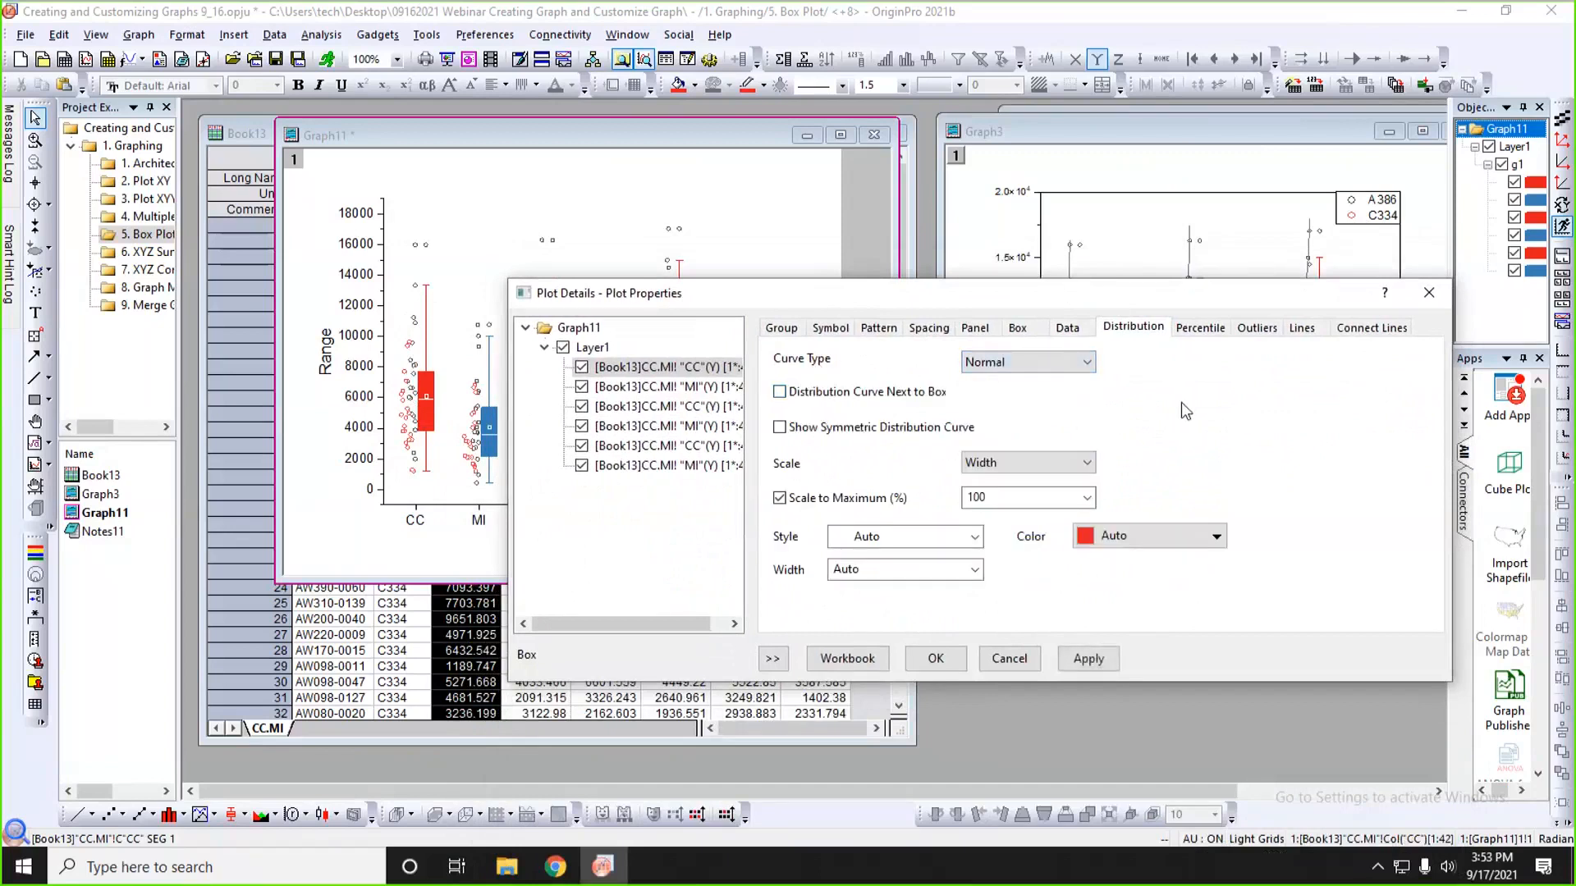
pyautogui.click(1101, 662)
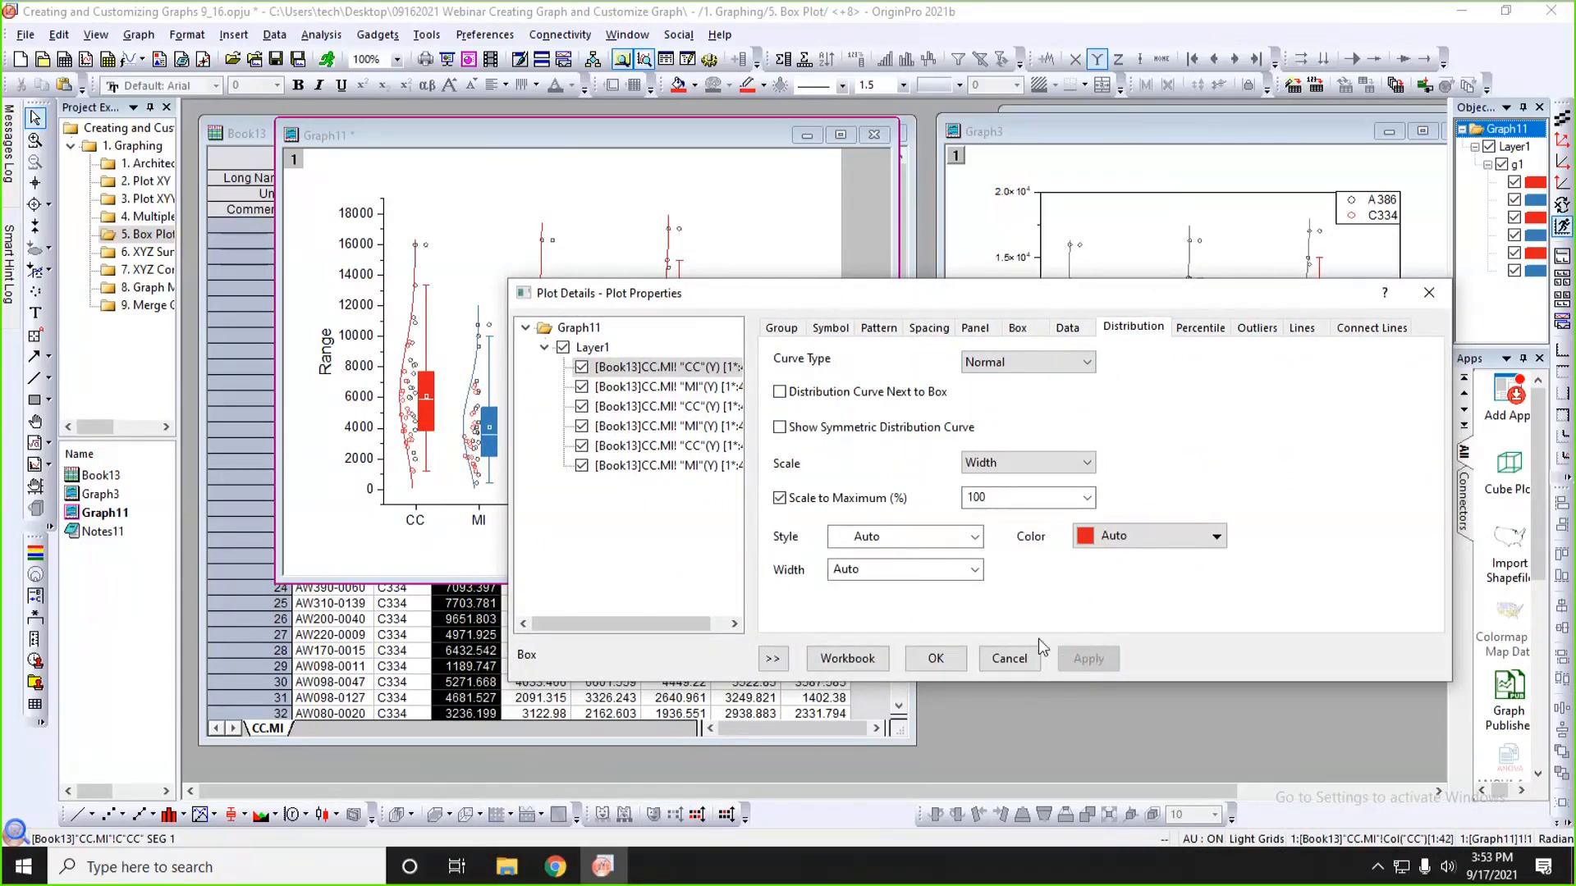
# - Set the distribution curve color to Gray, apply it and close the plot properties
pyautogui.click(1146, 537)
pyautogui.click(1113, 620)
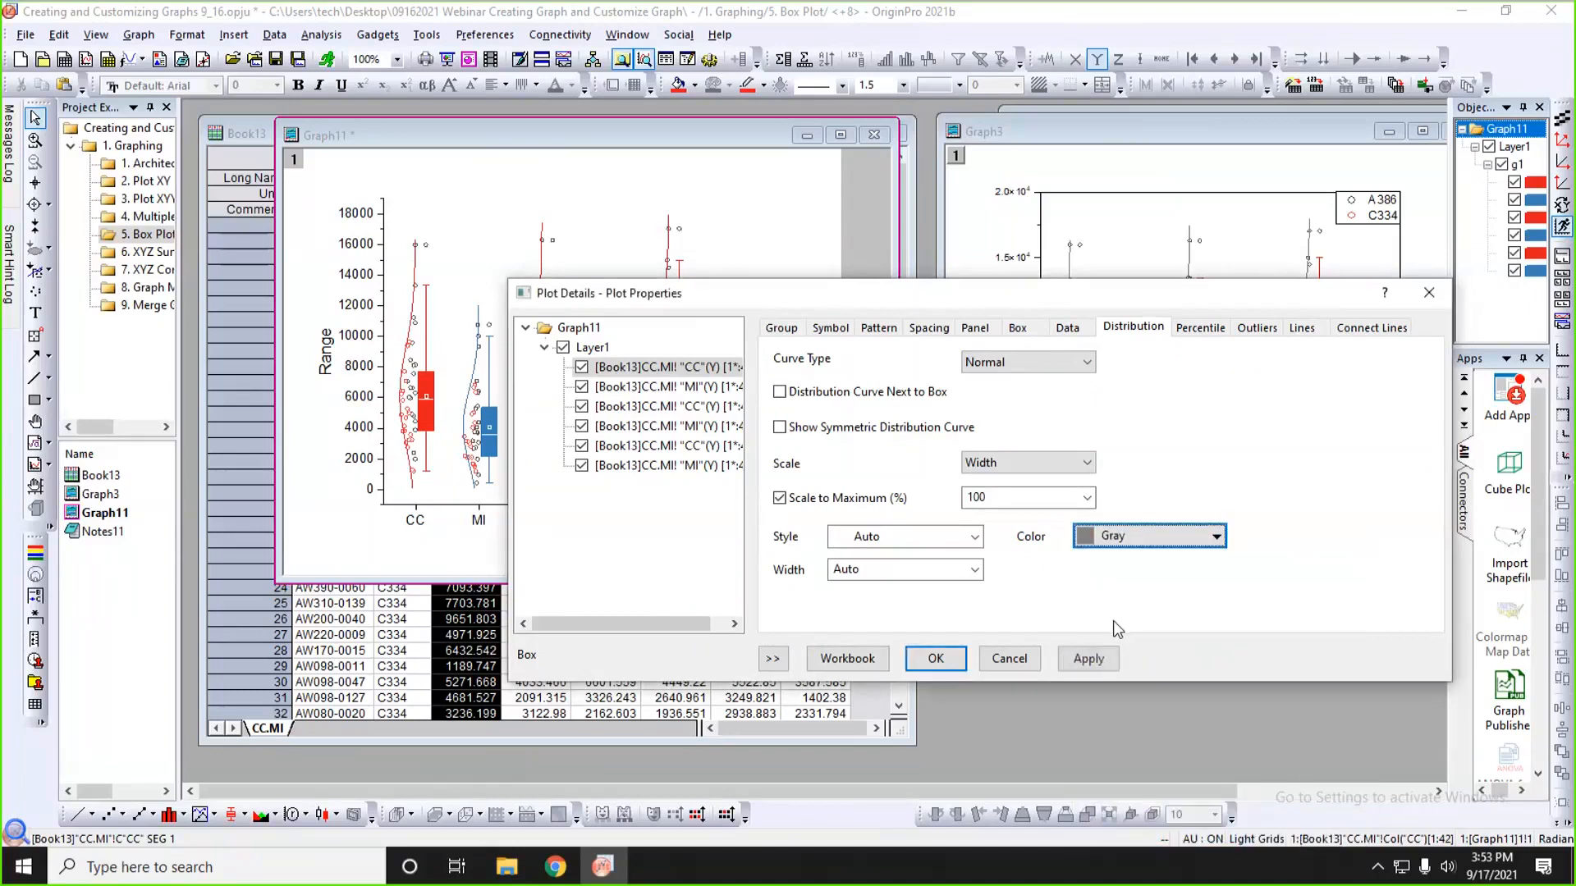
pyautogui.click(1088, 659)
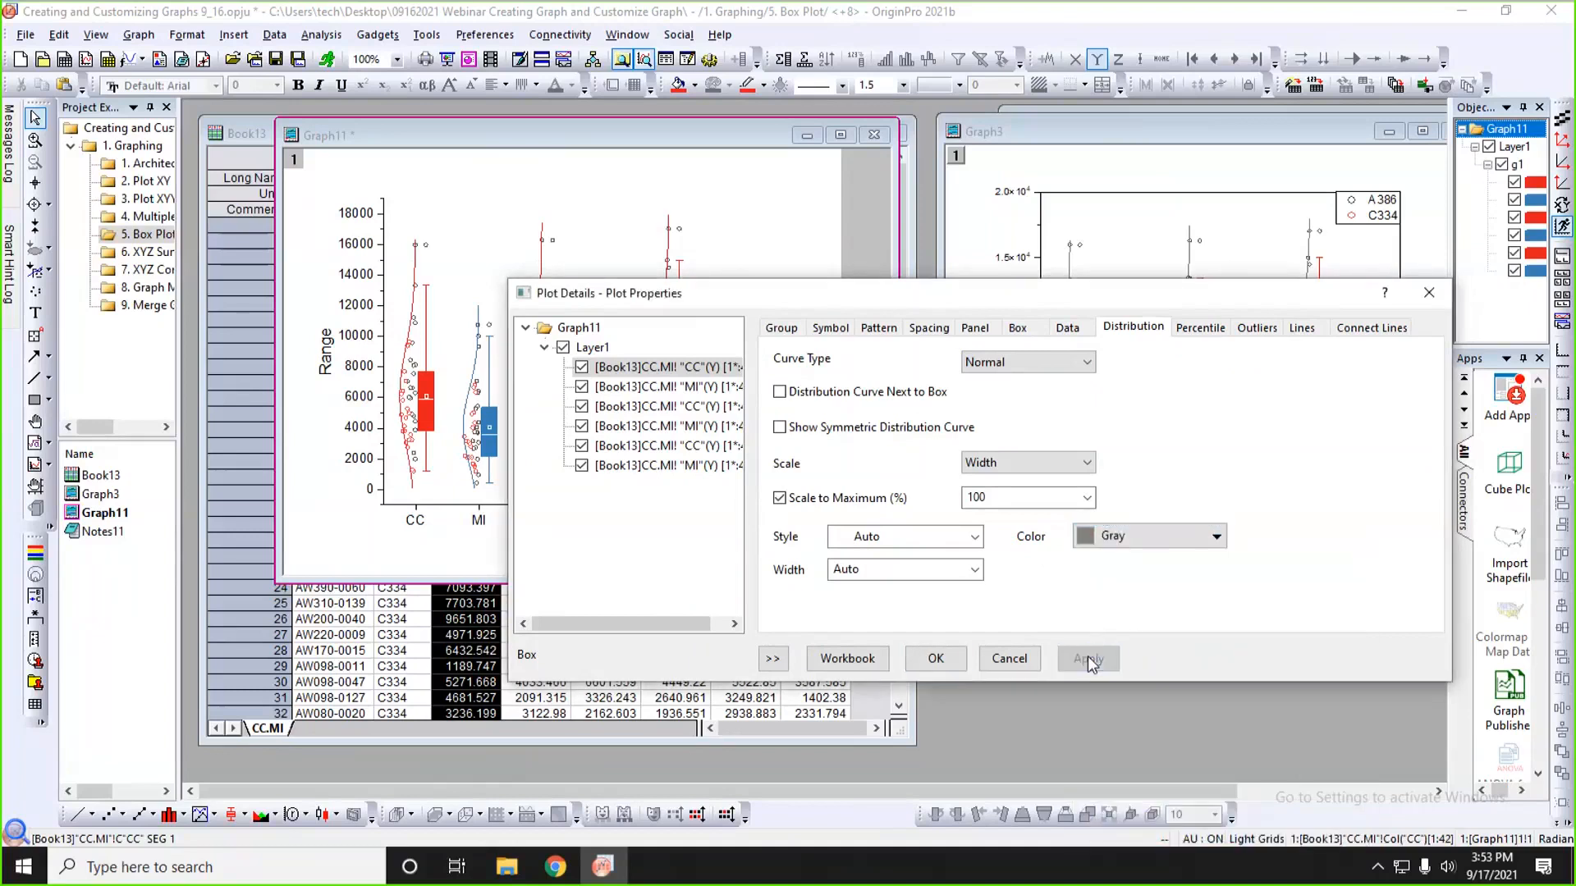
pyautogui.click(938, 659)
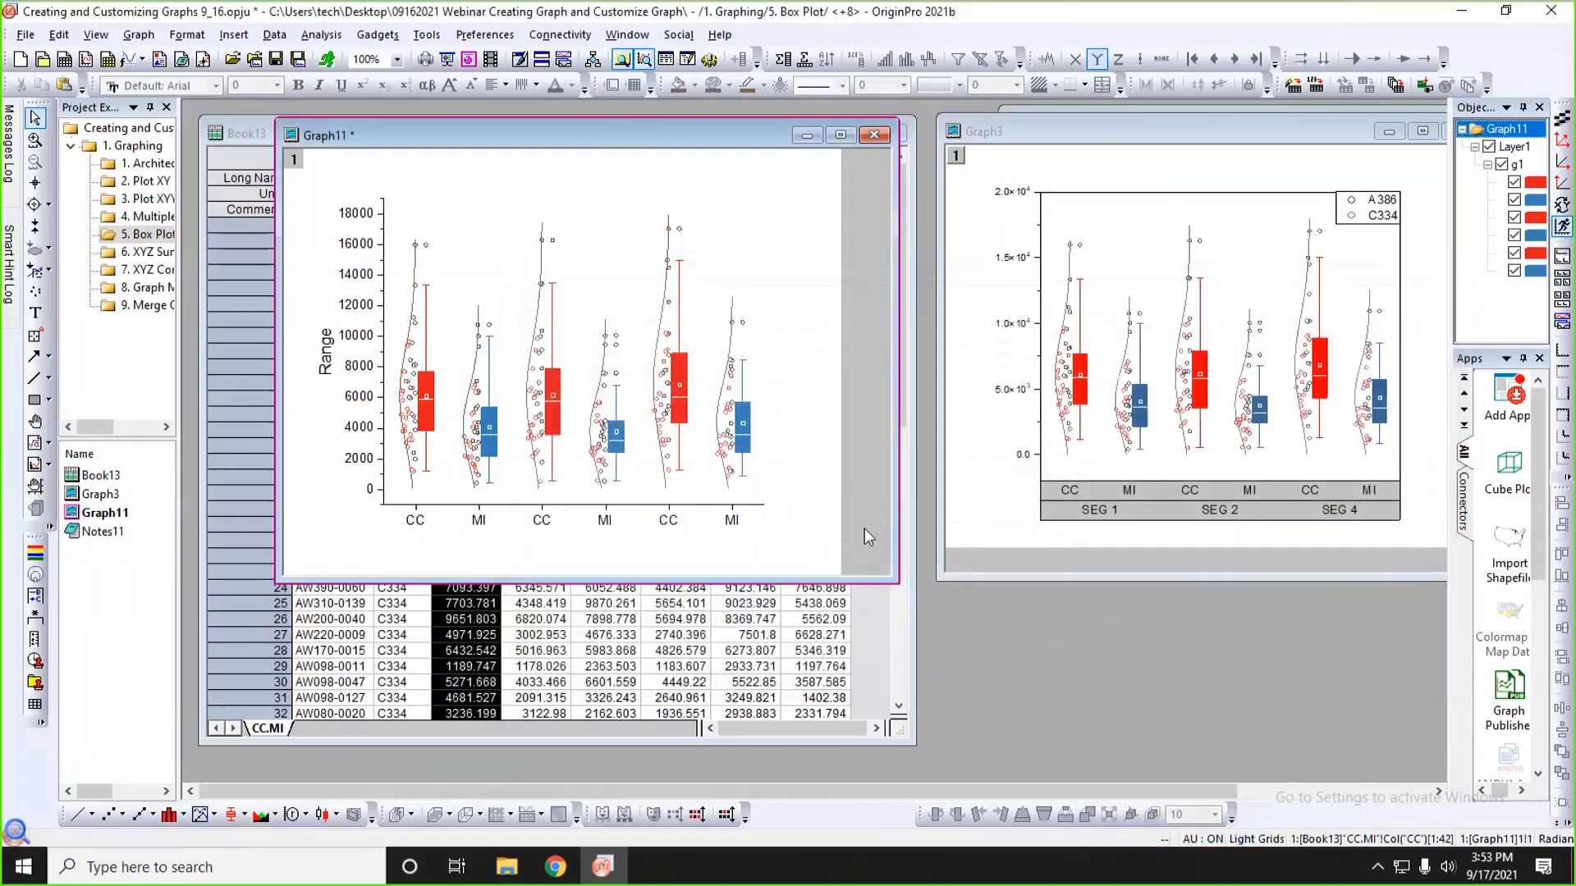
# - Shift and slightly enlarge the Graph11 window, and enlarge the Graph3 window beside it for comparison
pyautogui.moveTo(741, 136); pyautogui.dragTo(732, 135)
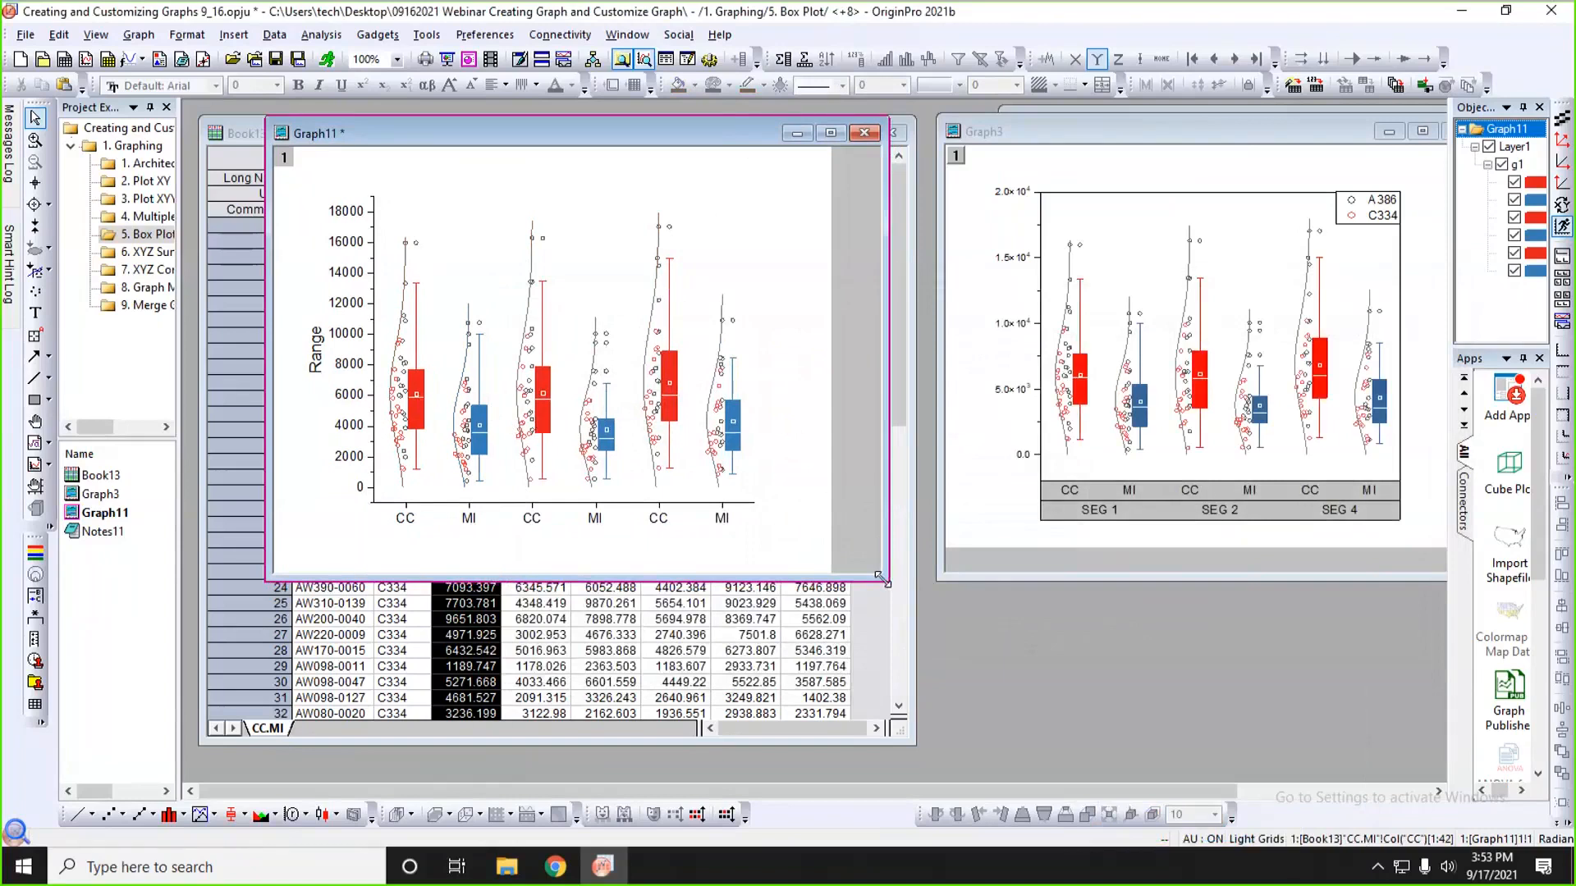
pyautogui.moveTo(881, 579); pyautogui.dragTo(894, 591)
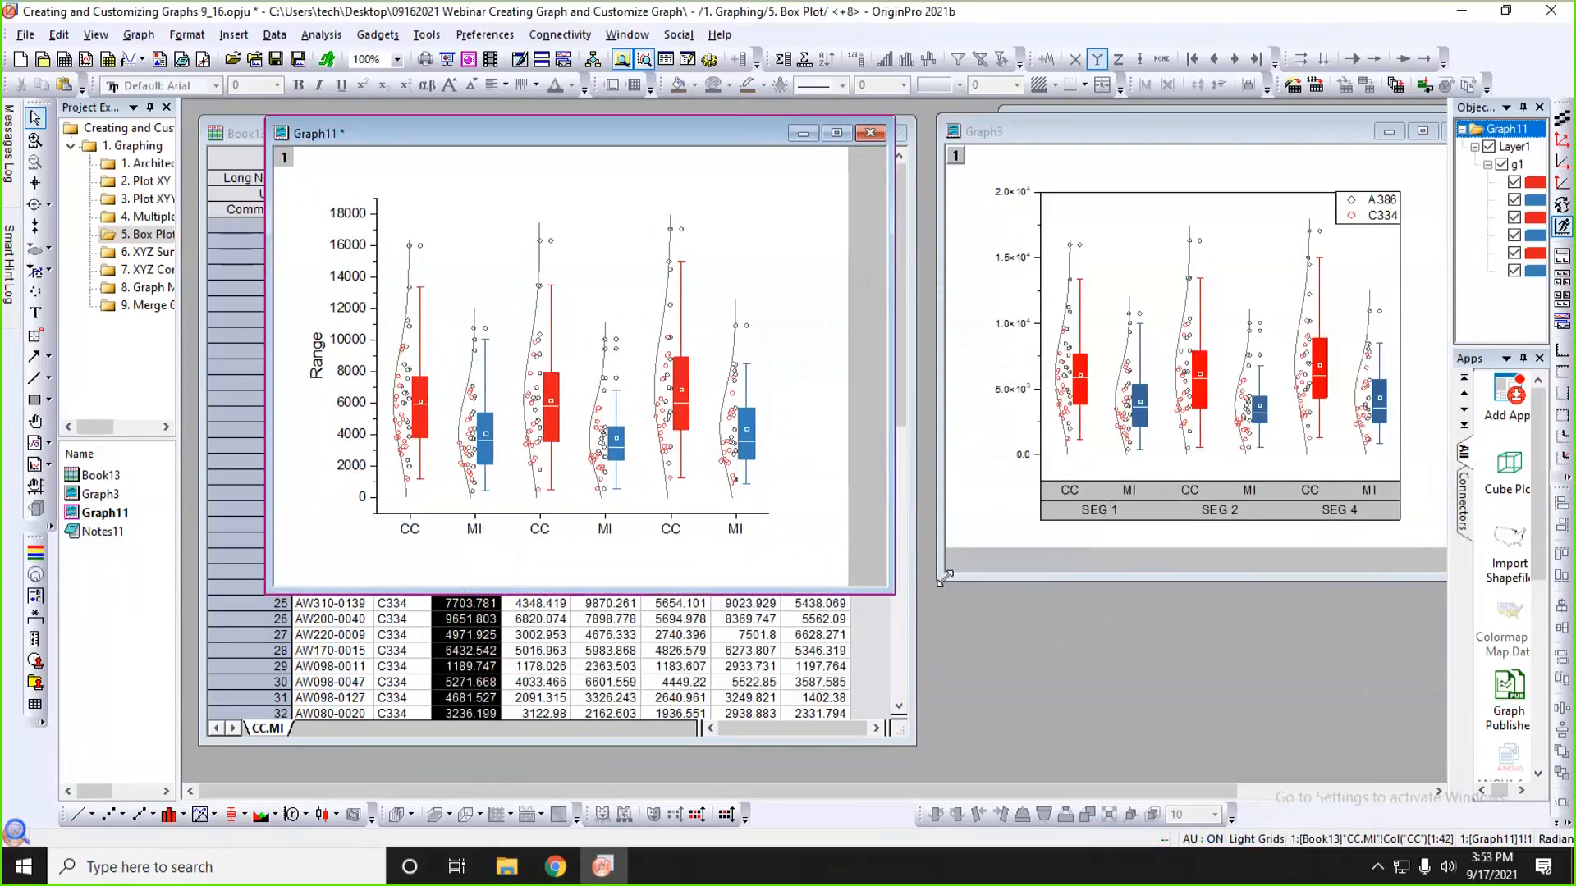
pyautogui.moveTo(943, 578); pyautogui.dragTo(928, 591)
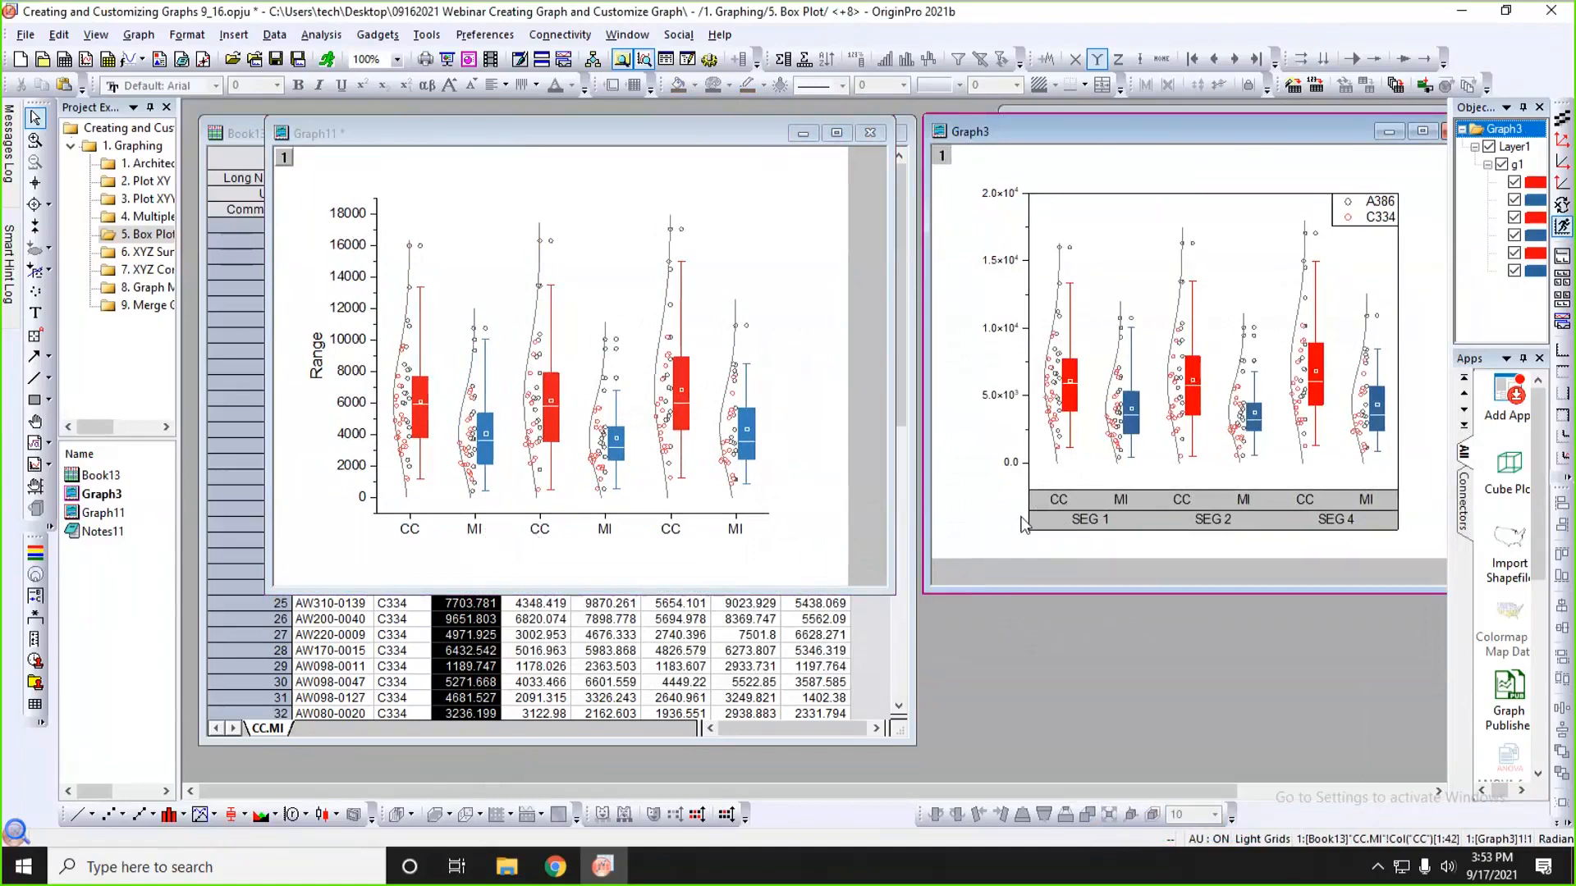
# - Enable a two-row table for Graph11's bottom X axis tick labels and apply it
pyautogui.click(605, 535)
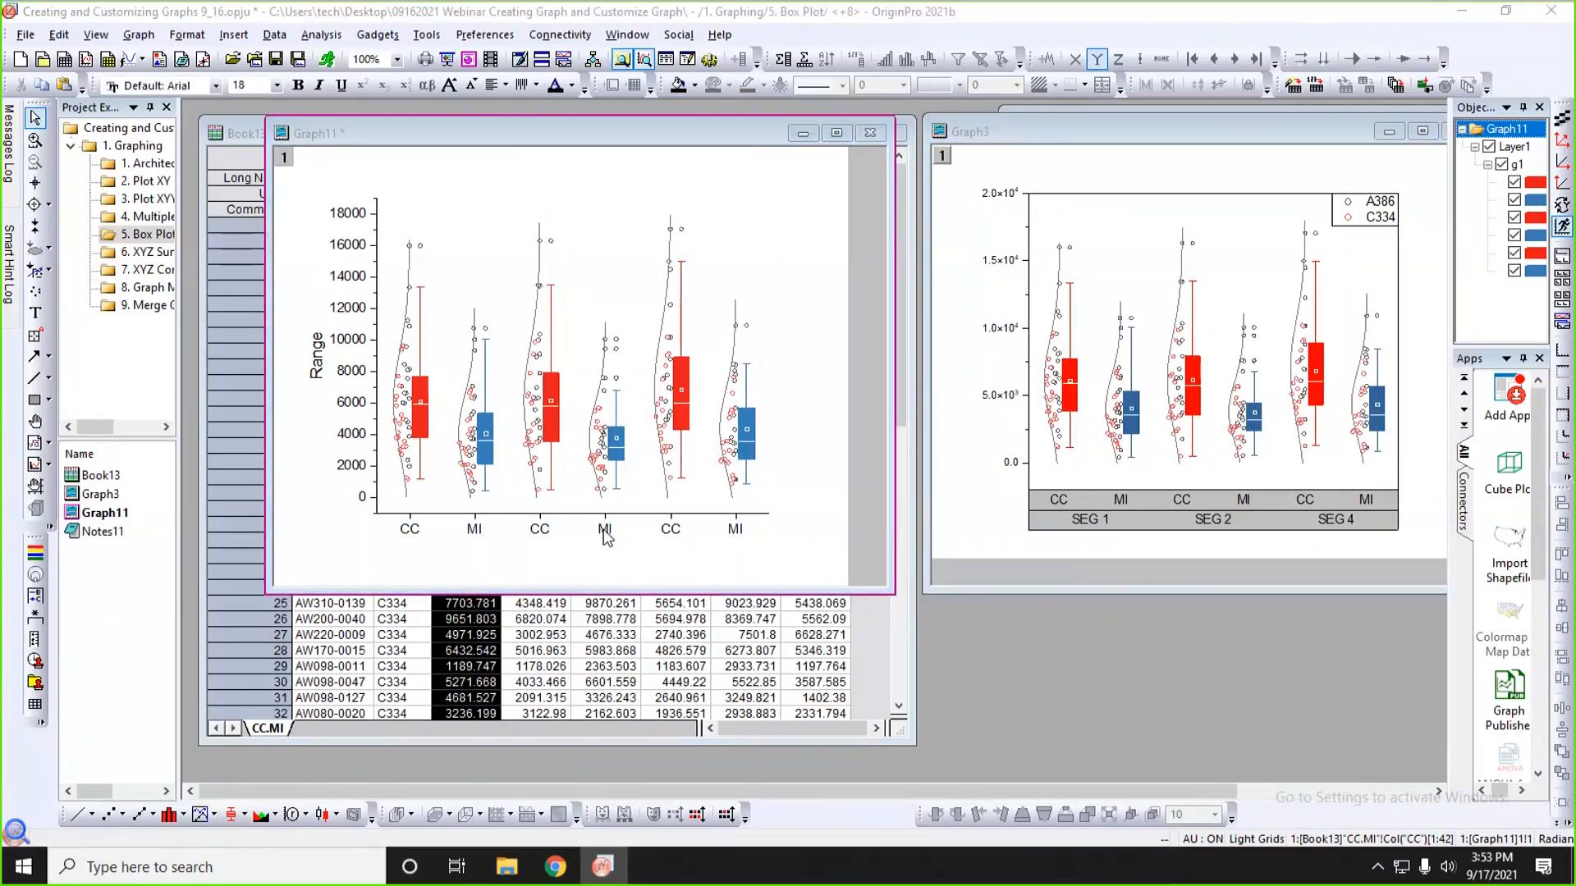
pyautogui.doubleClick(805, 289)
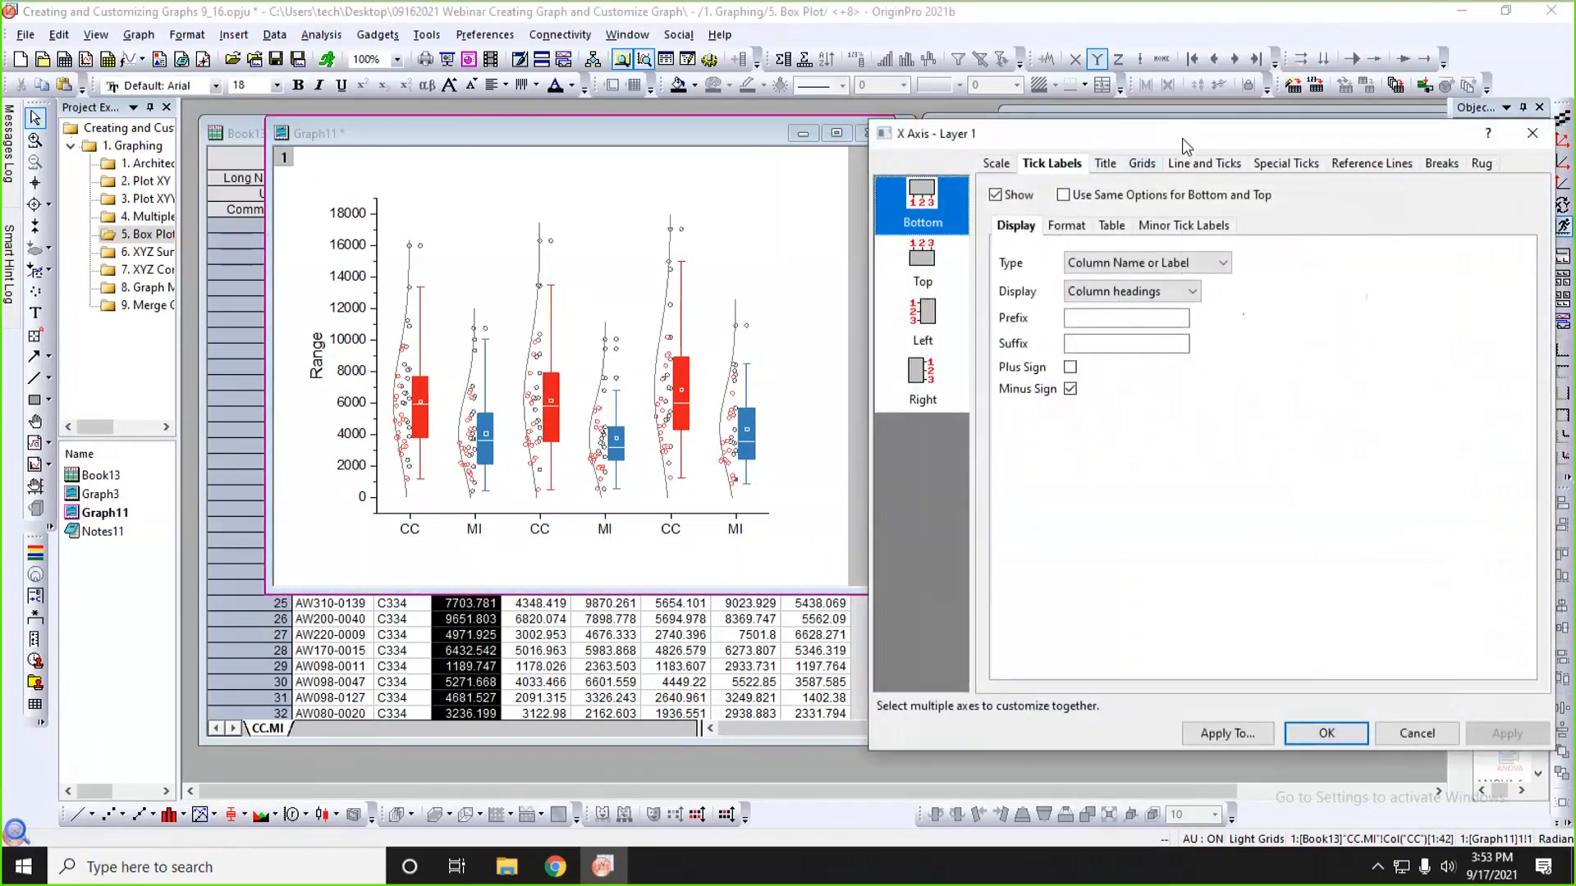
pyautogui.moveTo(1182, 138); pyautogui.dragTo(1112, 140)
pyautogui.click(1039, 234)
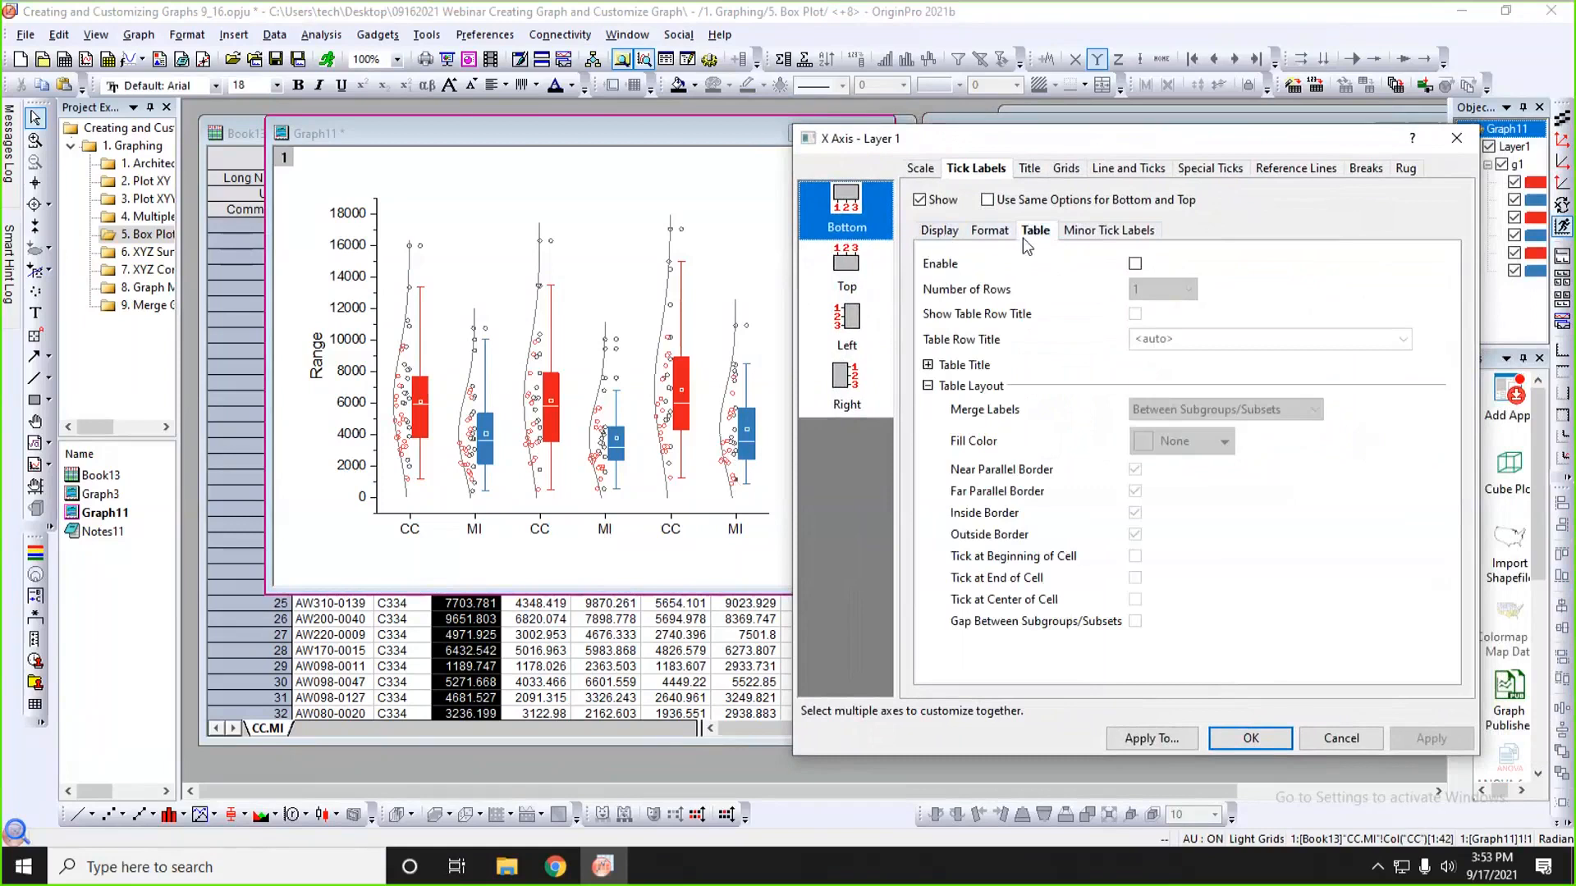
pyautogui.click(1134, 264)
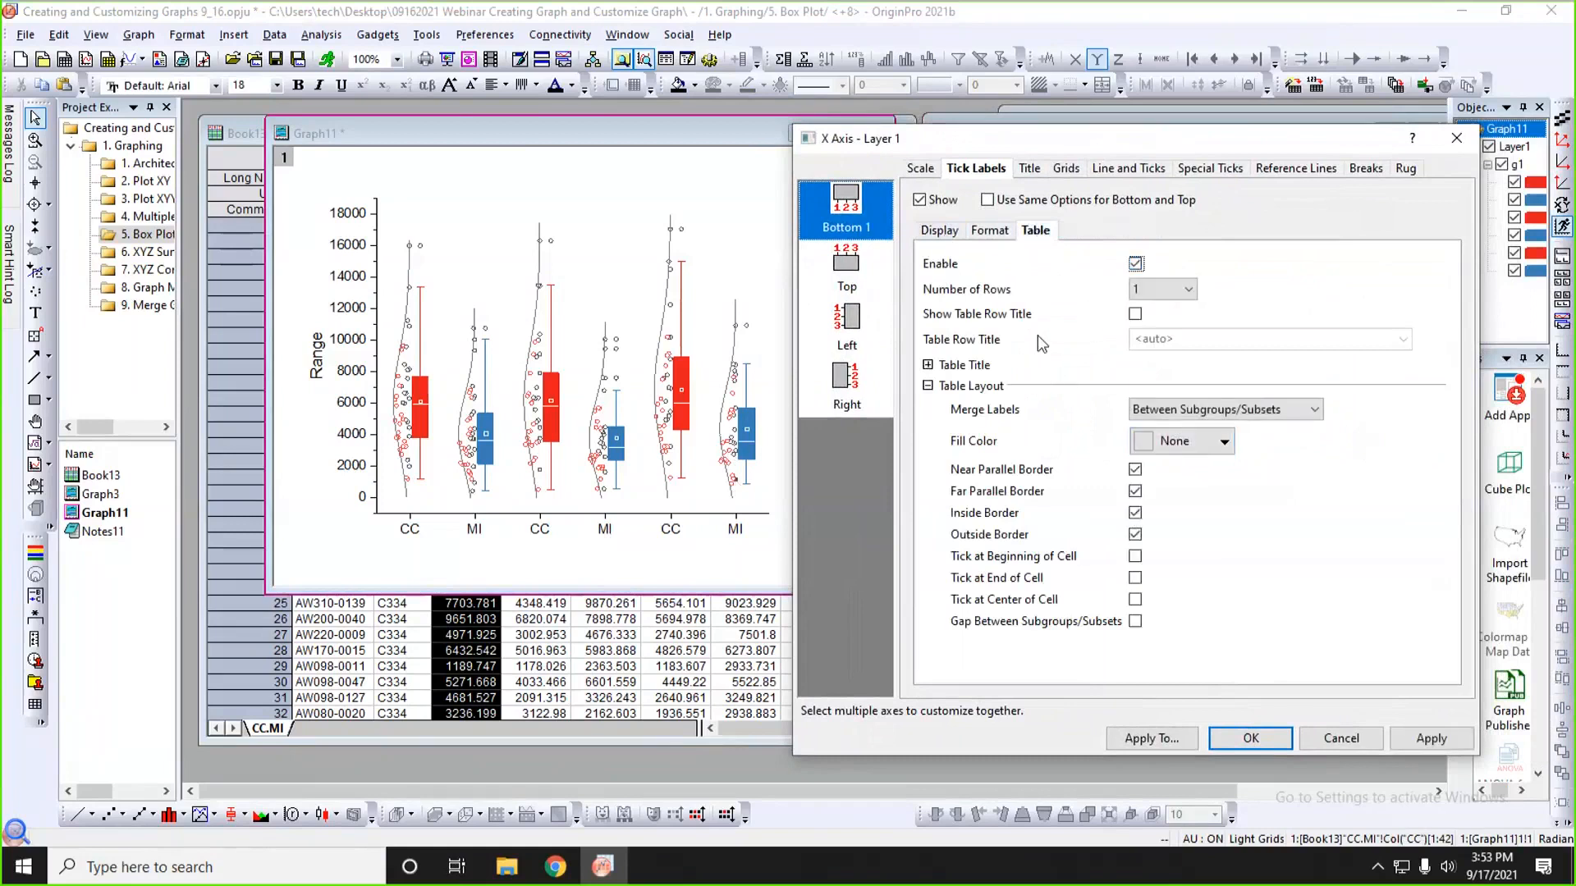
pyautogui.click(1177, 293)
pyautogui.click(1157, 321)
pyautogui.click(1424, 741)
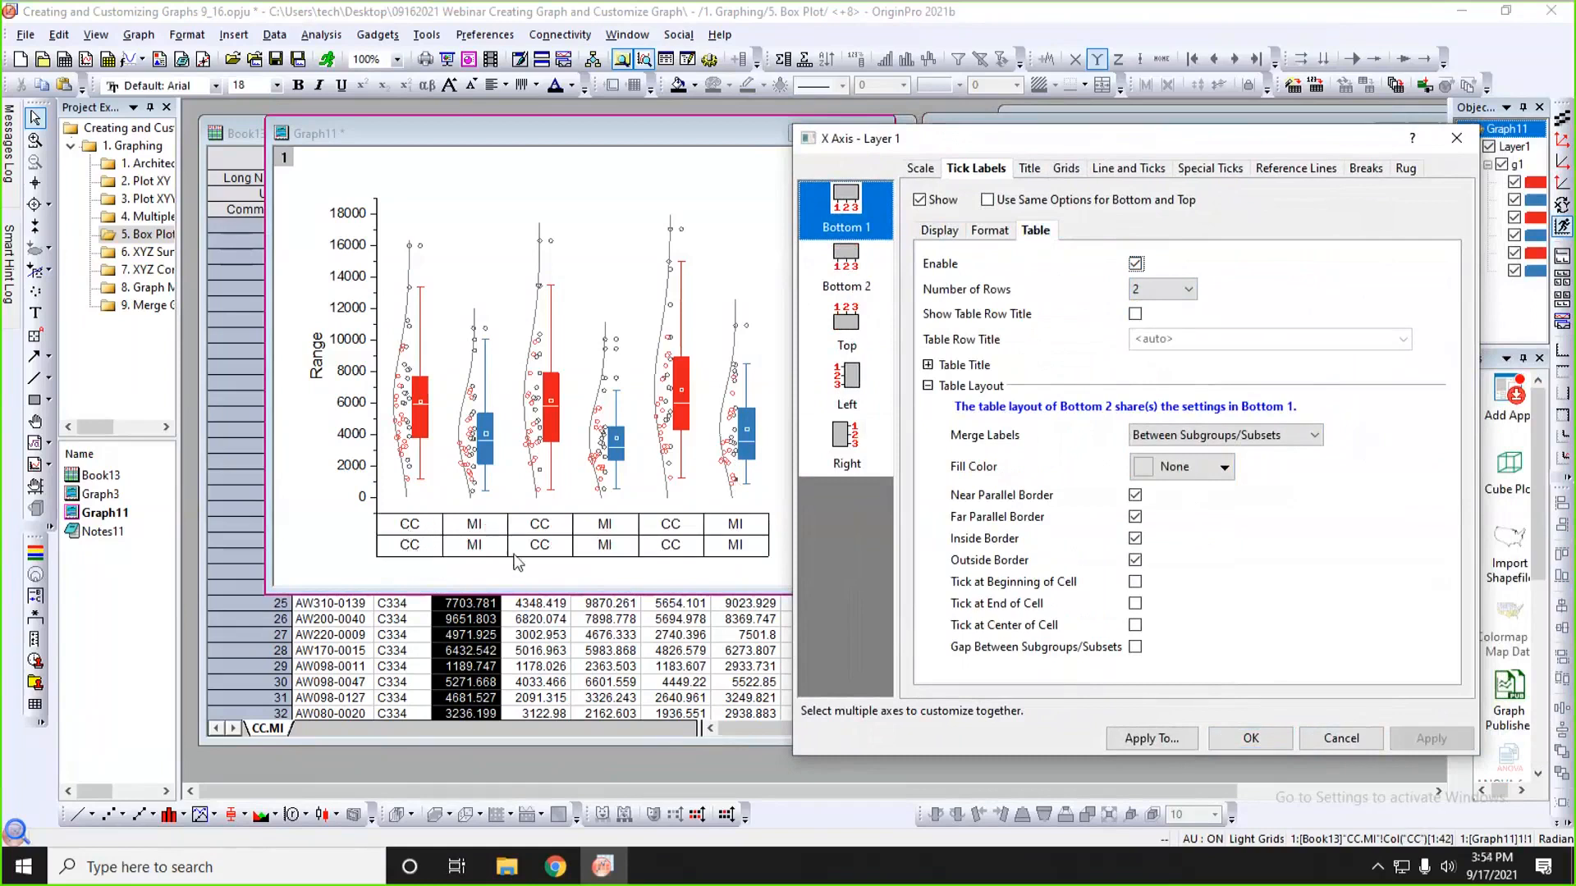
# - Set the Bottom 1 tick labels to display the column Comments and apply the change
pyautogui.click(853, 266)
pyautogui.click(847, 215)
pyautogui.click(848, 263)
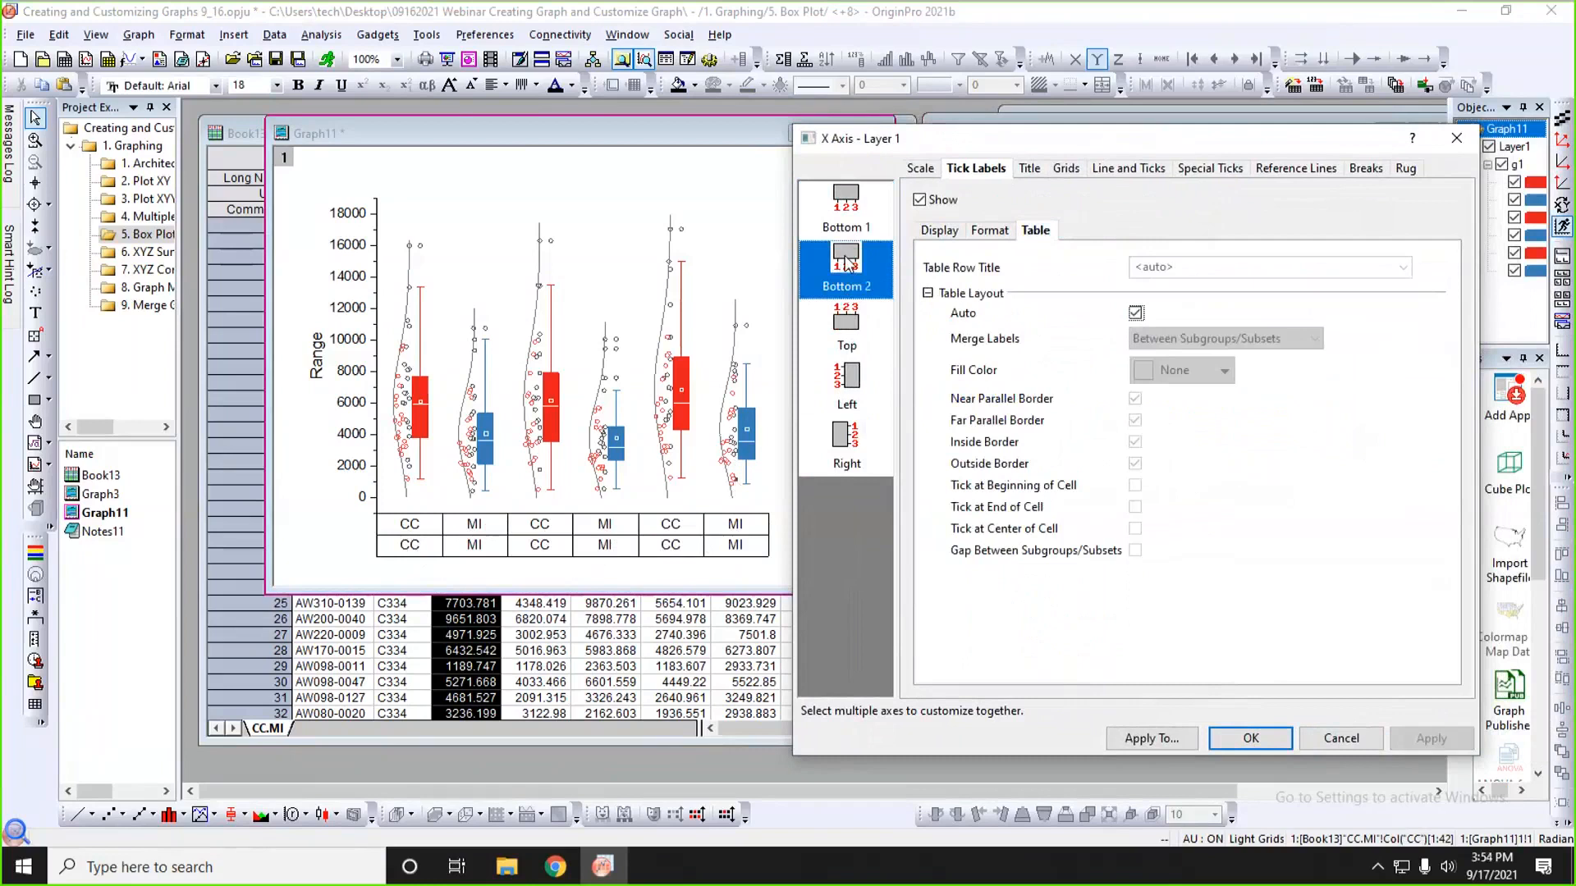
pyautogui.click(851, 230)
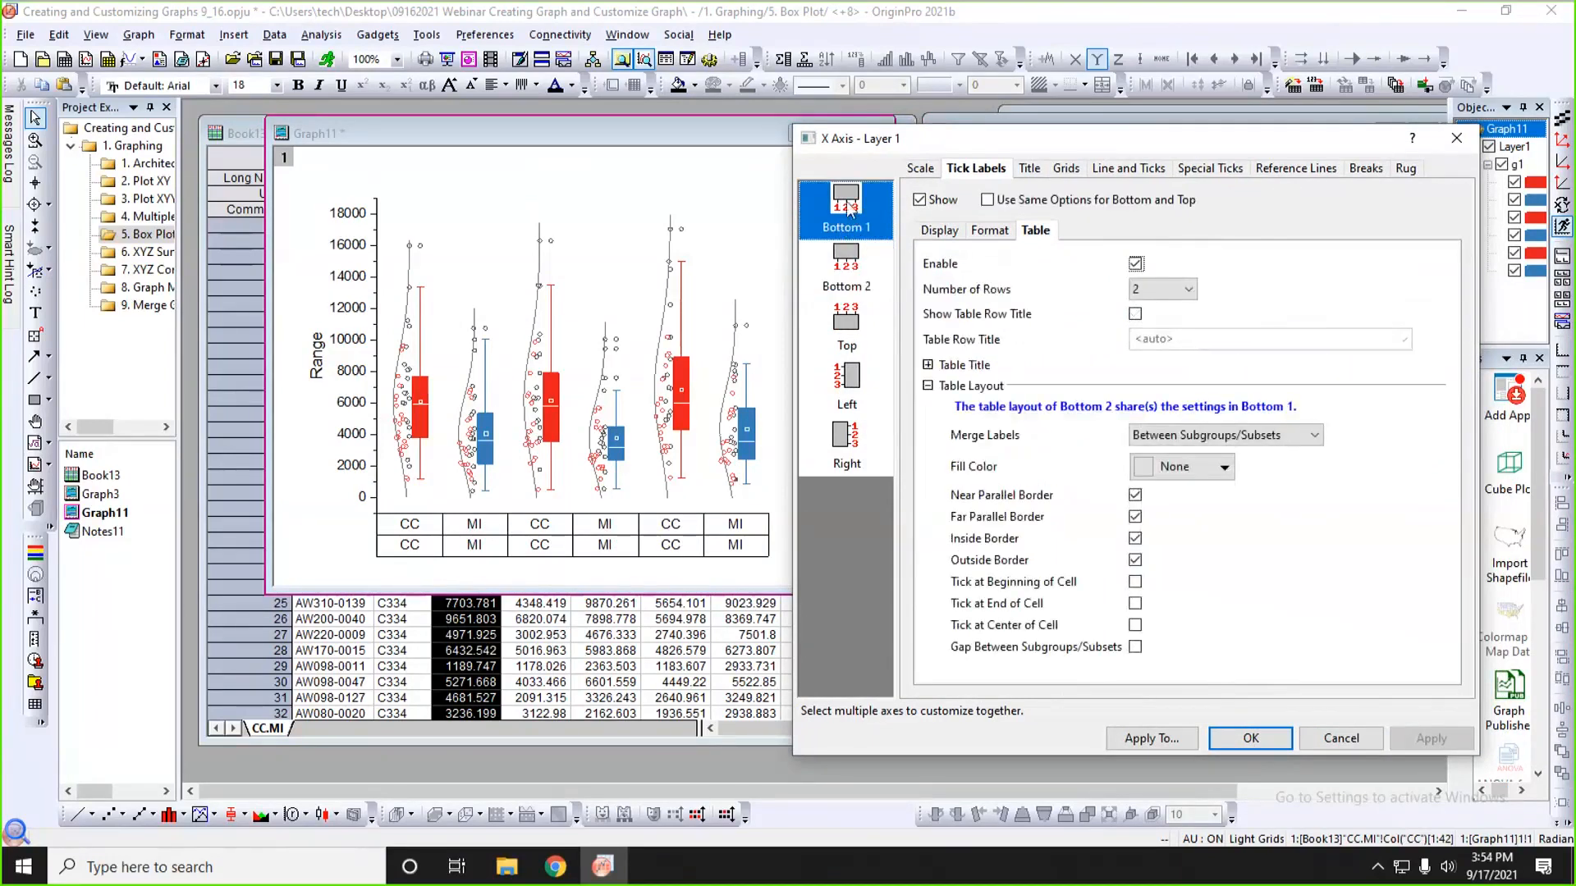
pyautogui.click(988, 231)
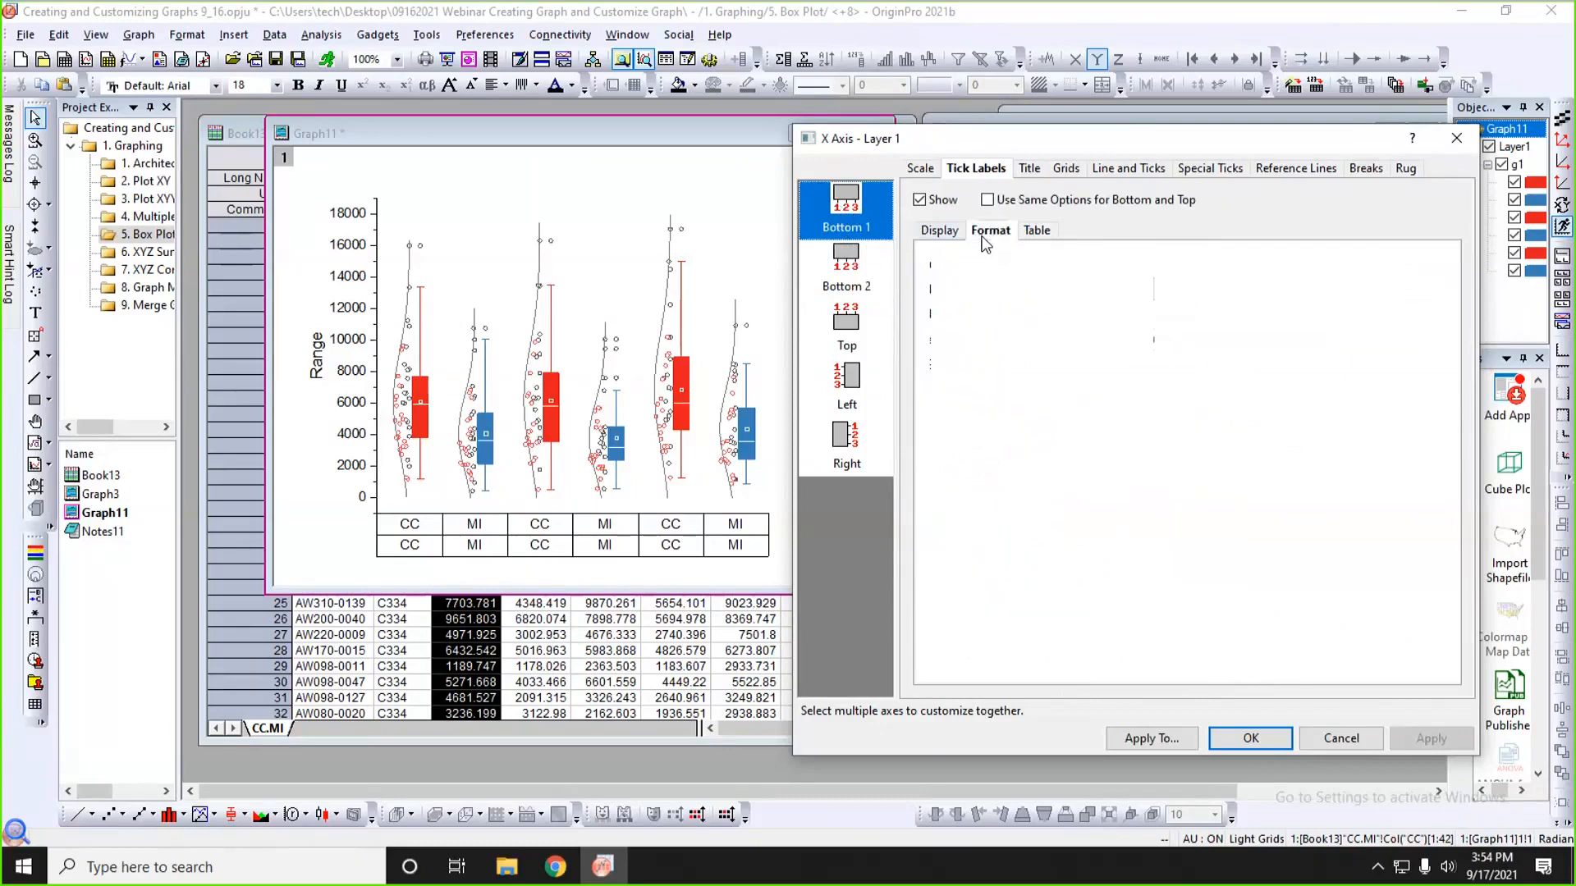
pyautogui.click(940, 232)
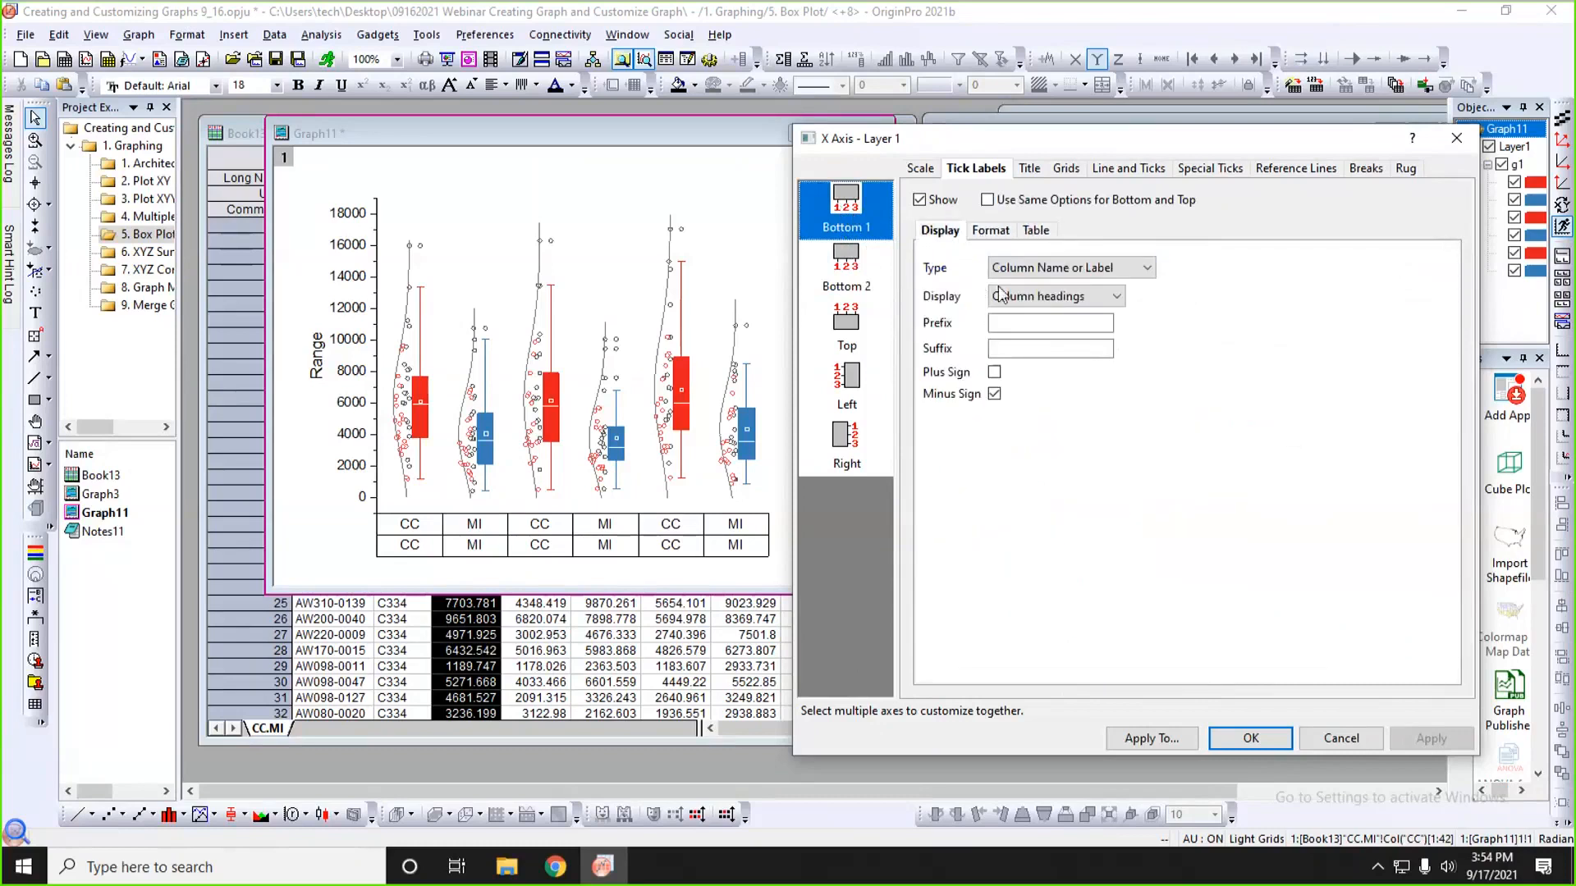
pyautogui.click(1022, 299)
pyautogui.click(1020, 346)
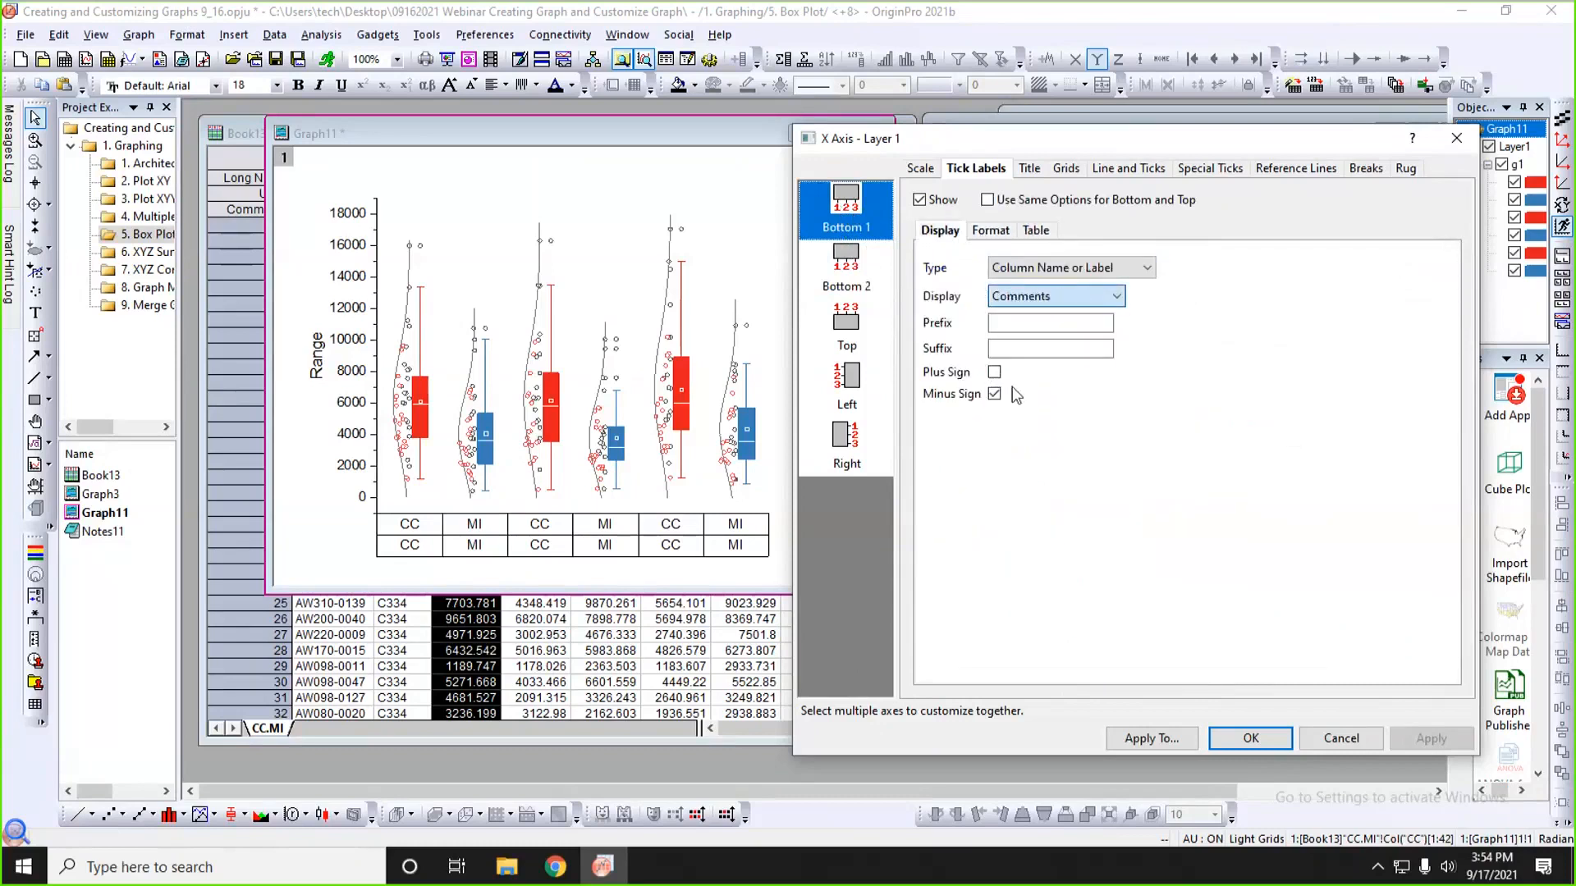
pyautogui.click(1434, 746)
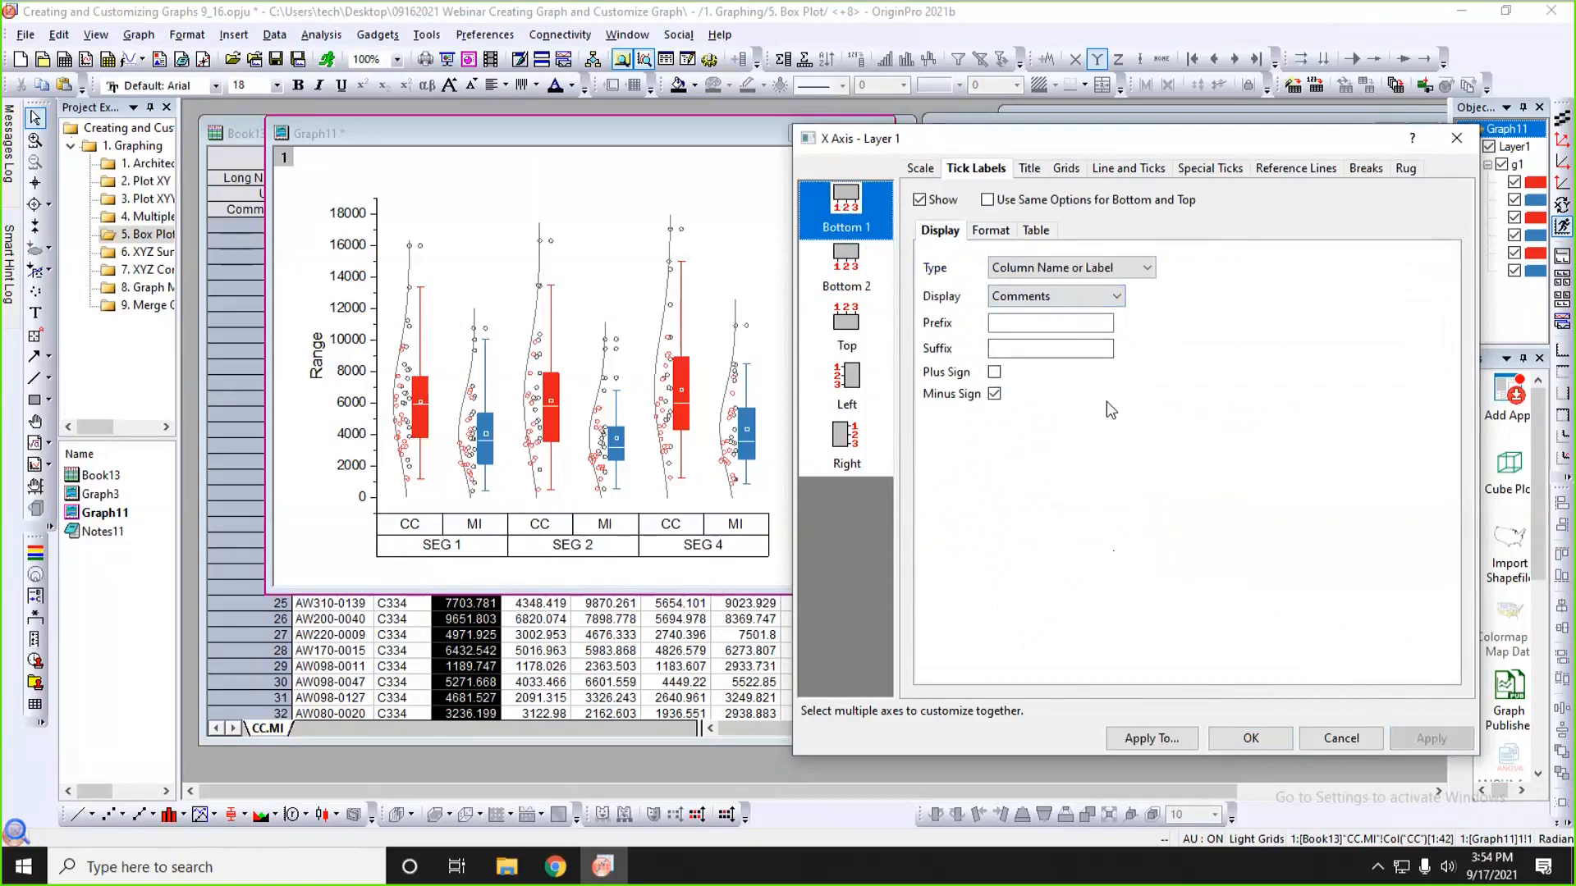
# - Fill the bottom tick label table with LT Gray, apply it and close the axis settings
pyautogui.click(1035, 229)
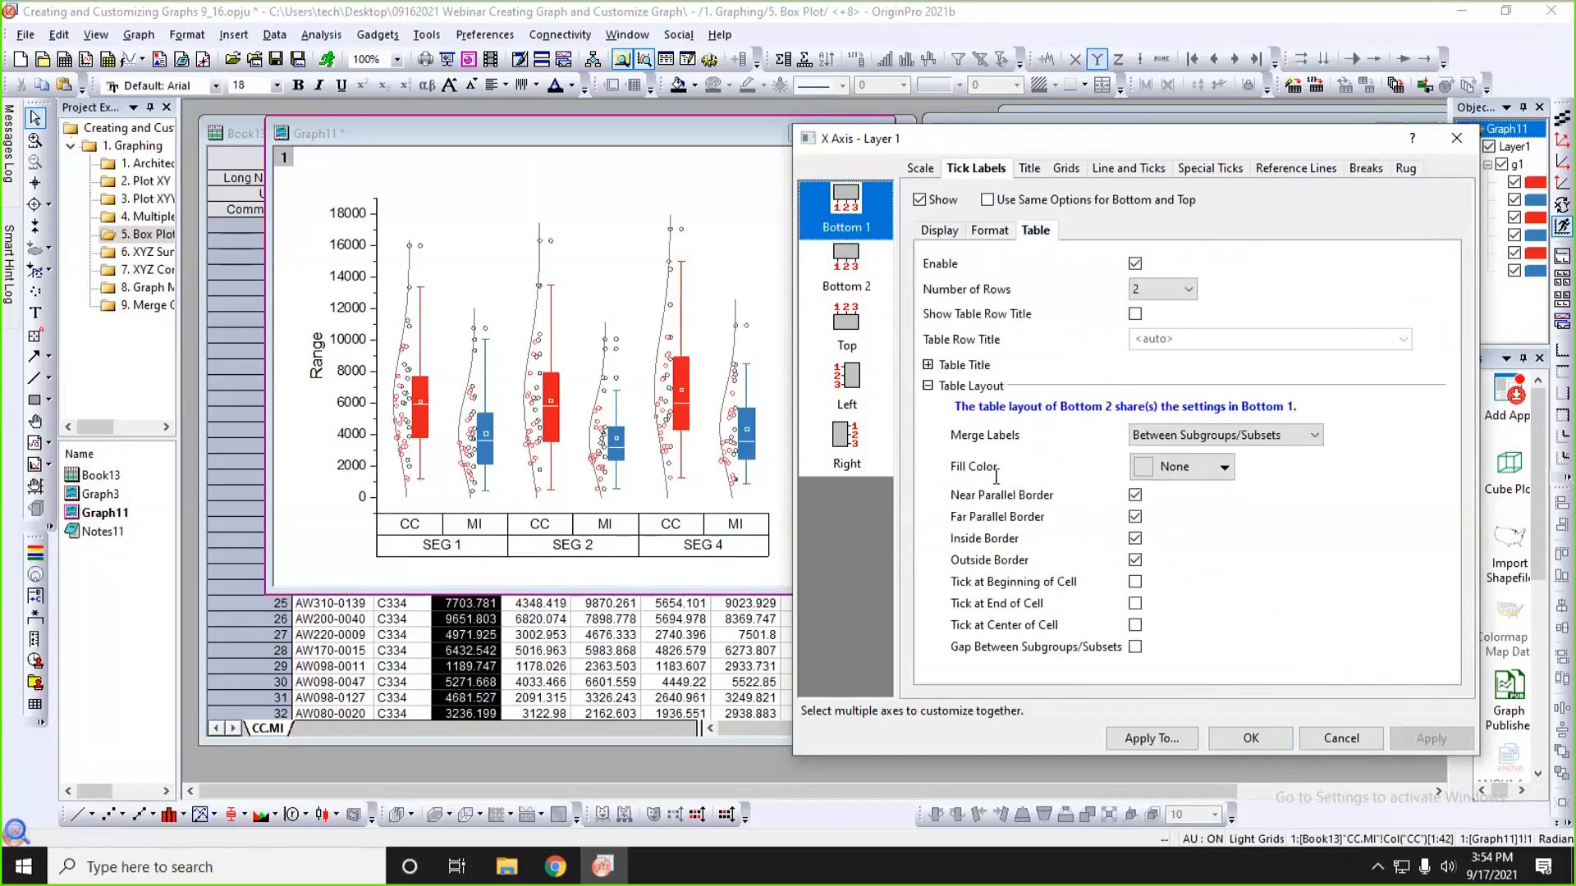
pyautogui.click(1194, 466)
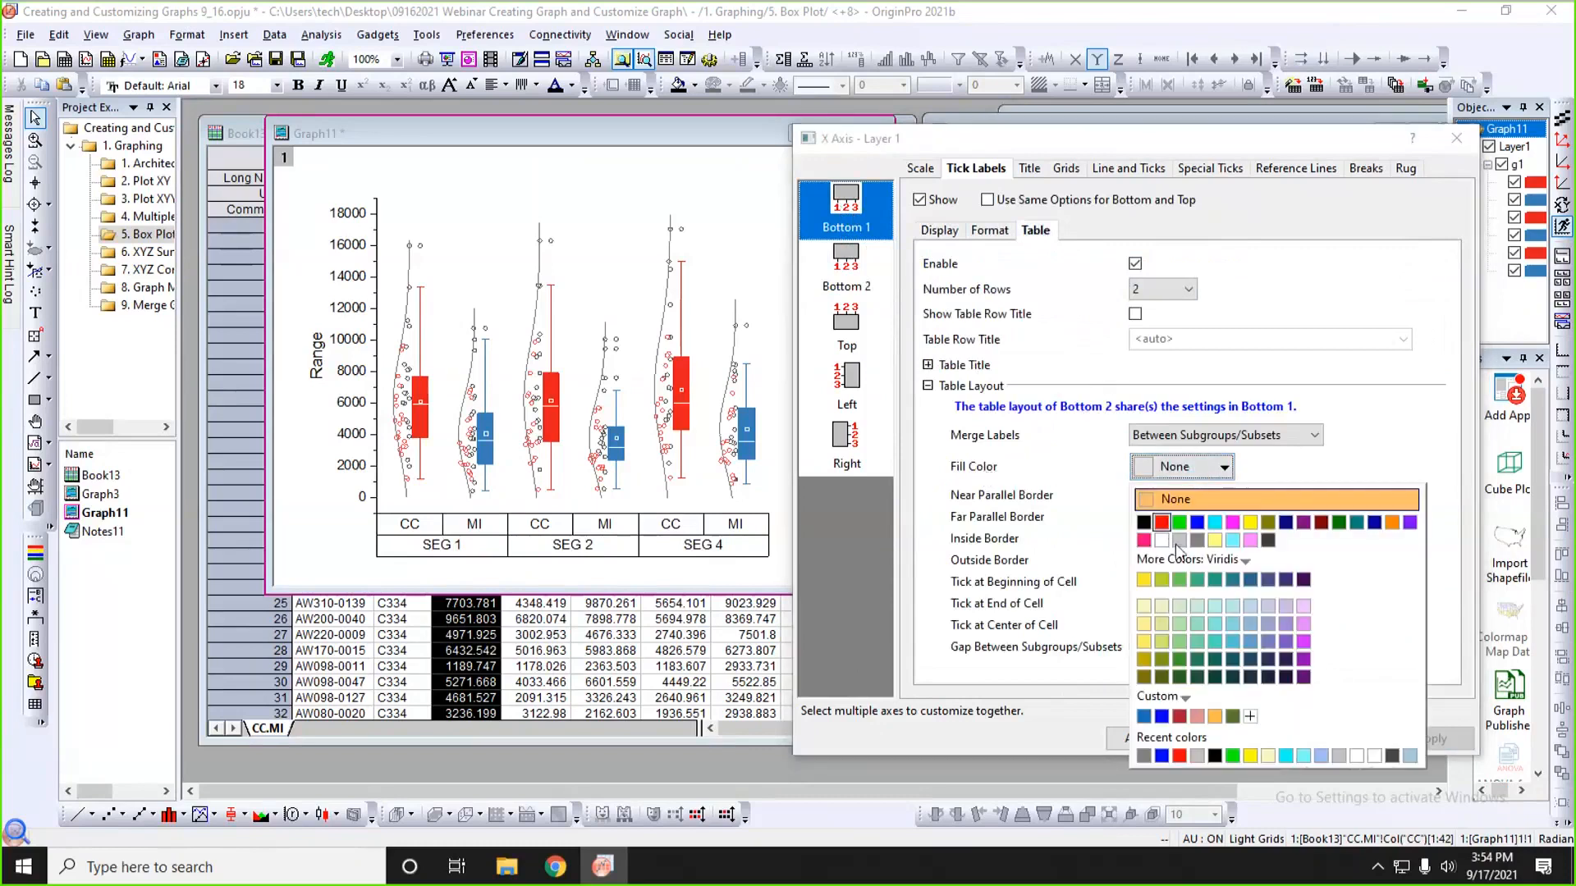
pyautogui.click(1182, 566)
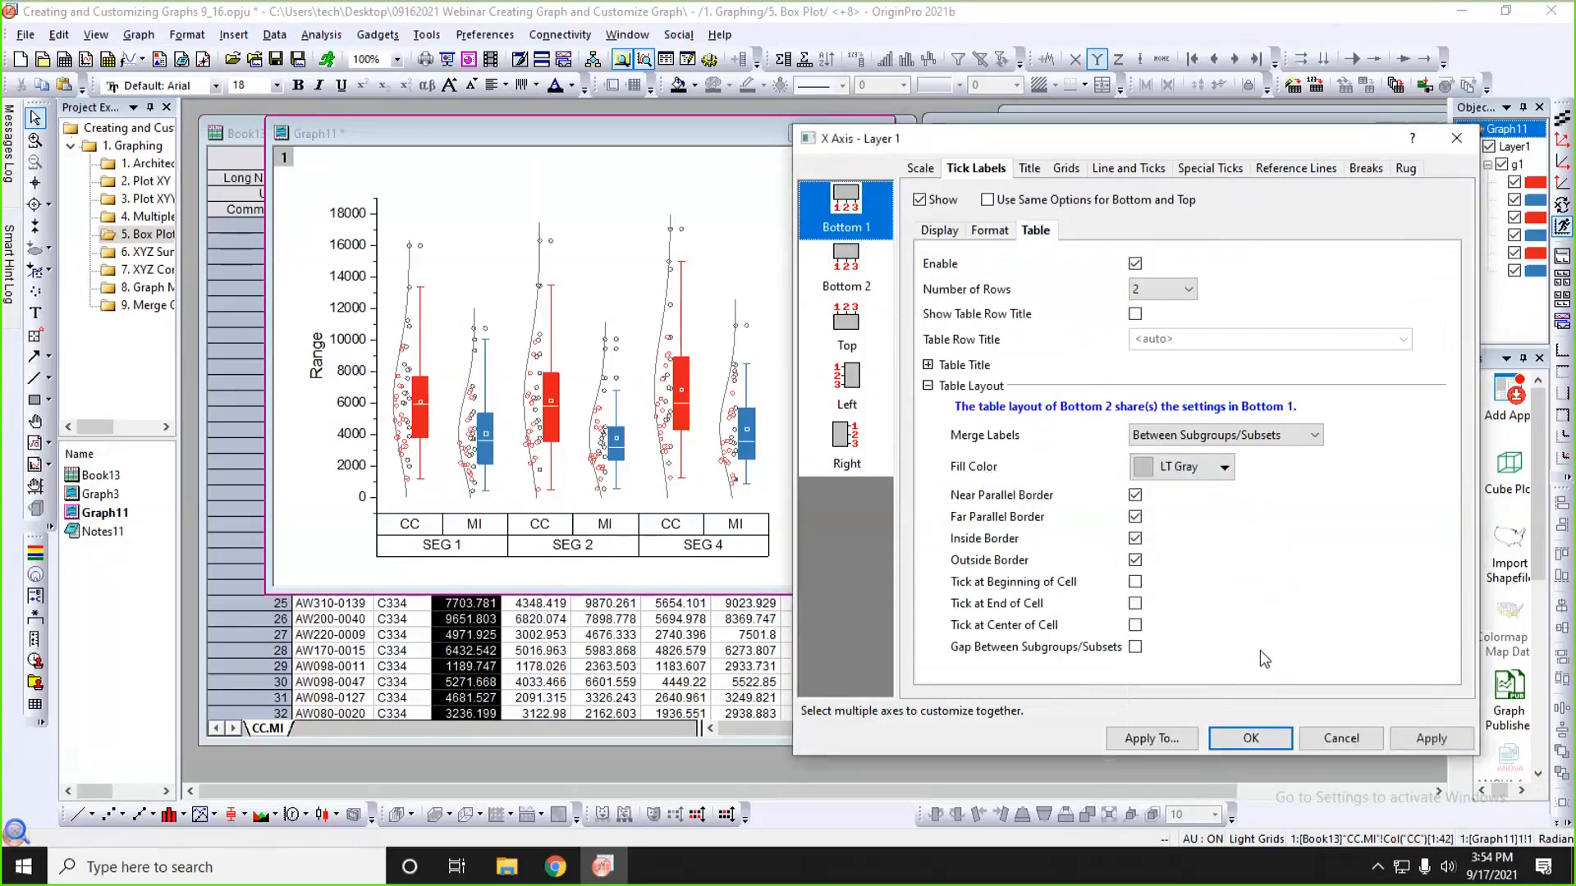
pyautogui.click(1441, 738)
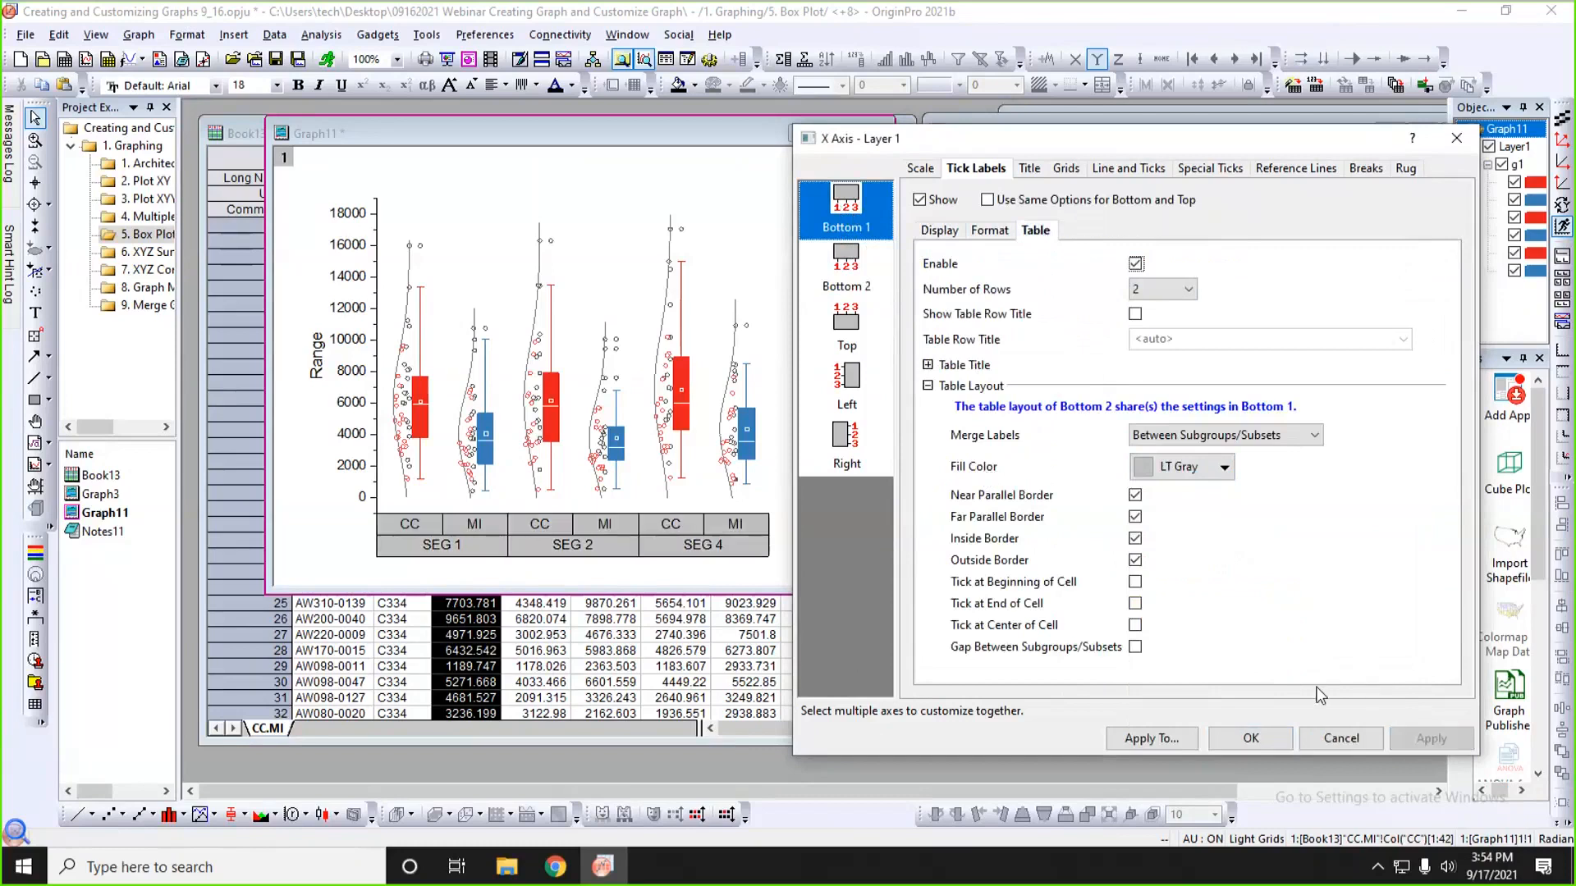
pyautogui.click(1269, 736)
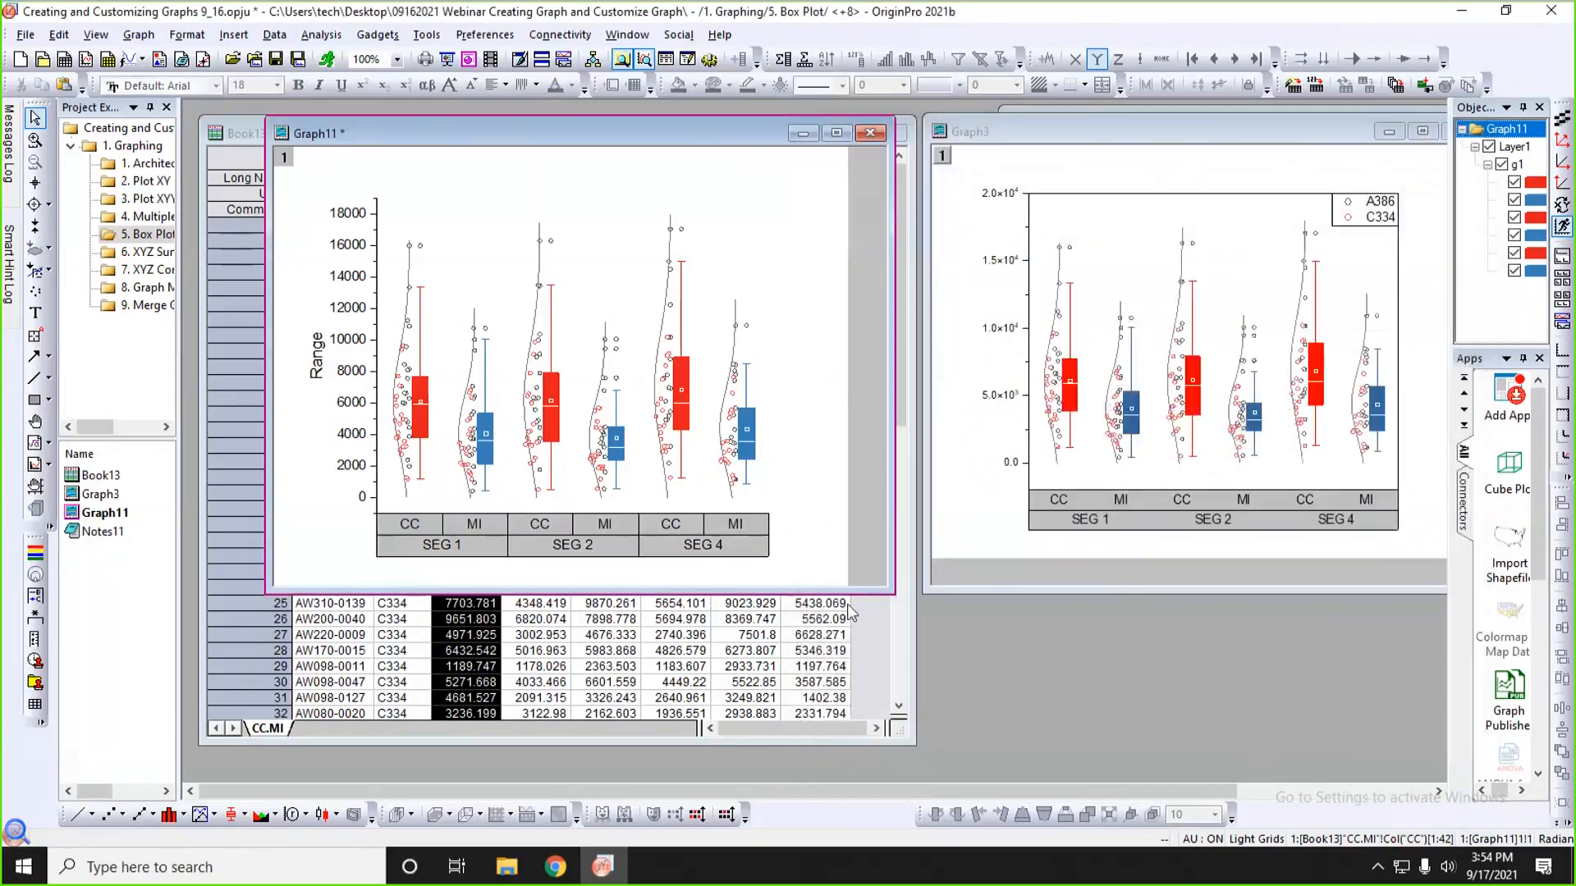
# - Turn off the Inside Border of the Bottom 1 and Bottom 2 tick label tables and confirm
pyautogui.doubleClick(647, 530)
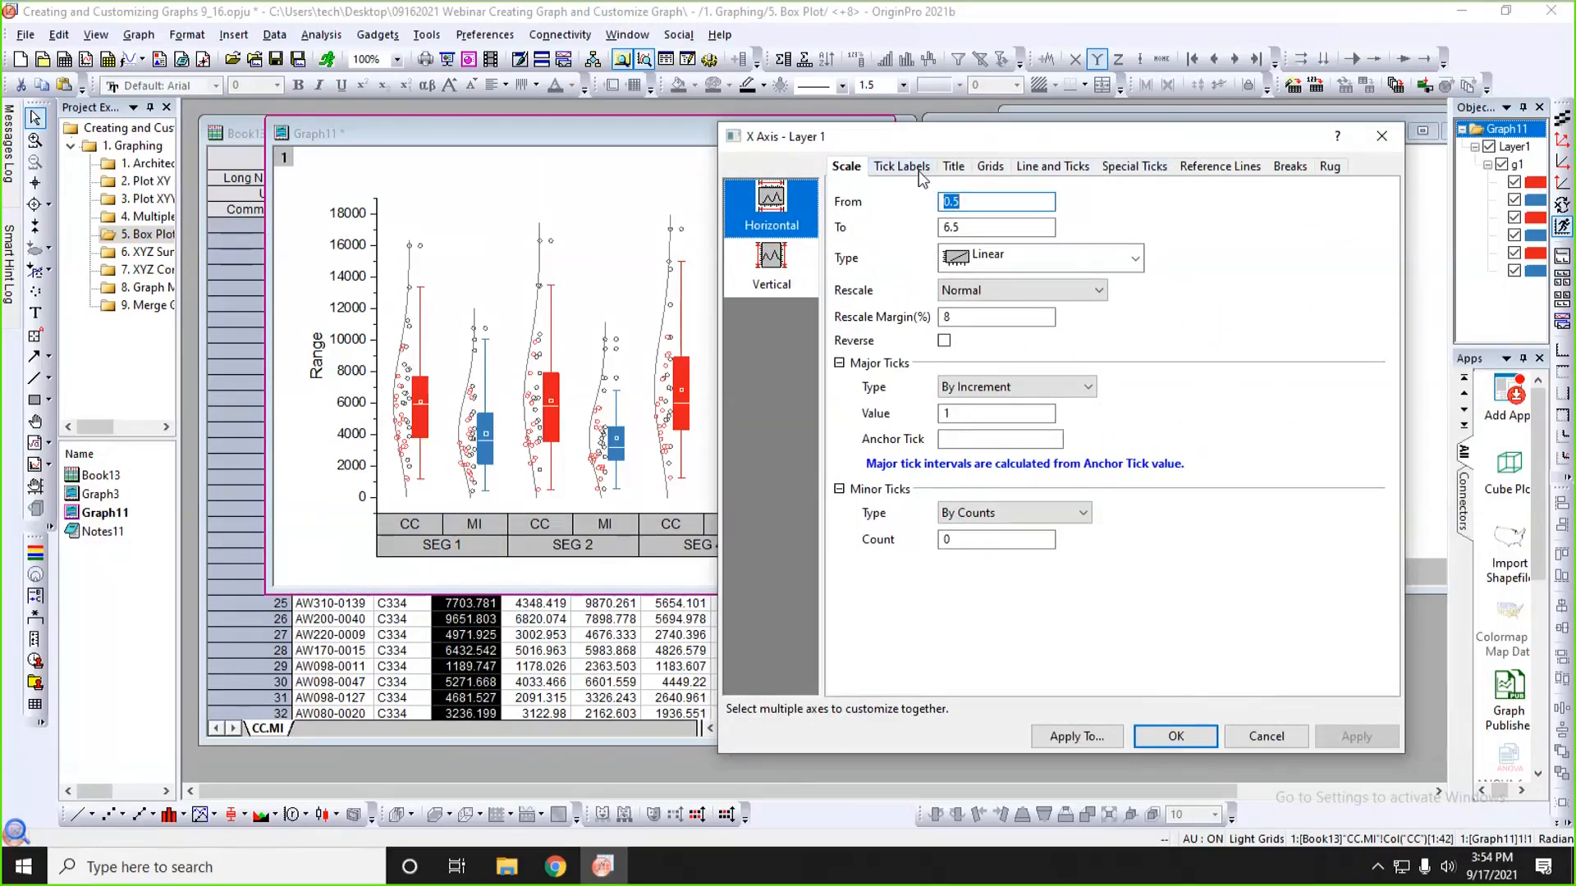
pyautogui.click(902, 167)
pyautogui.click(962, 229)
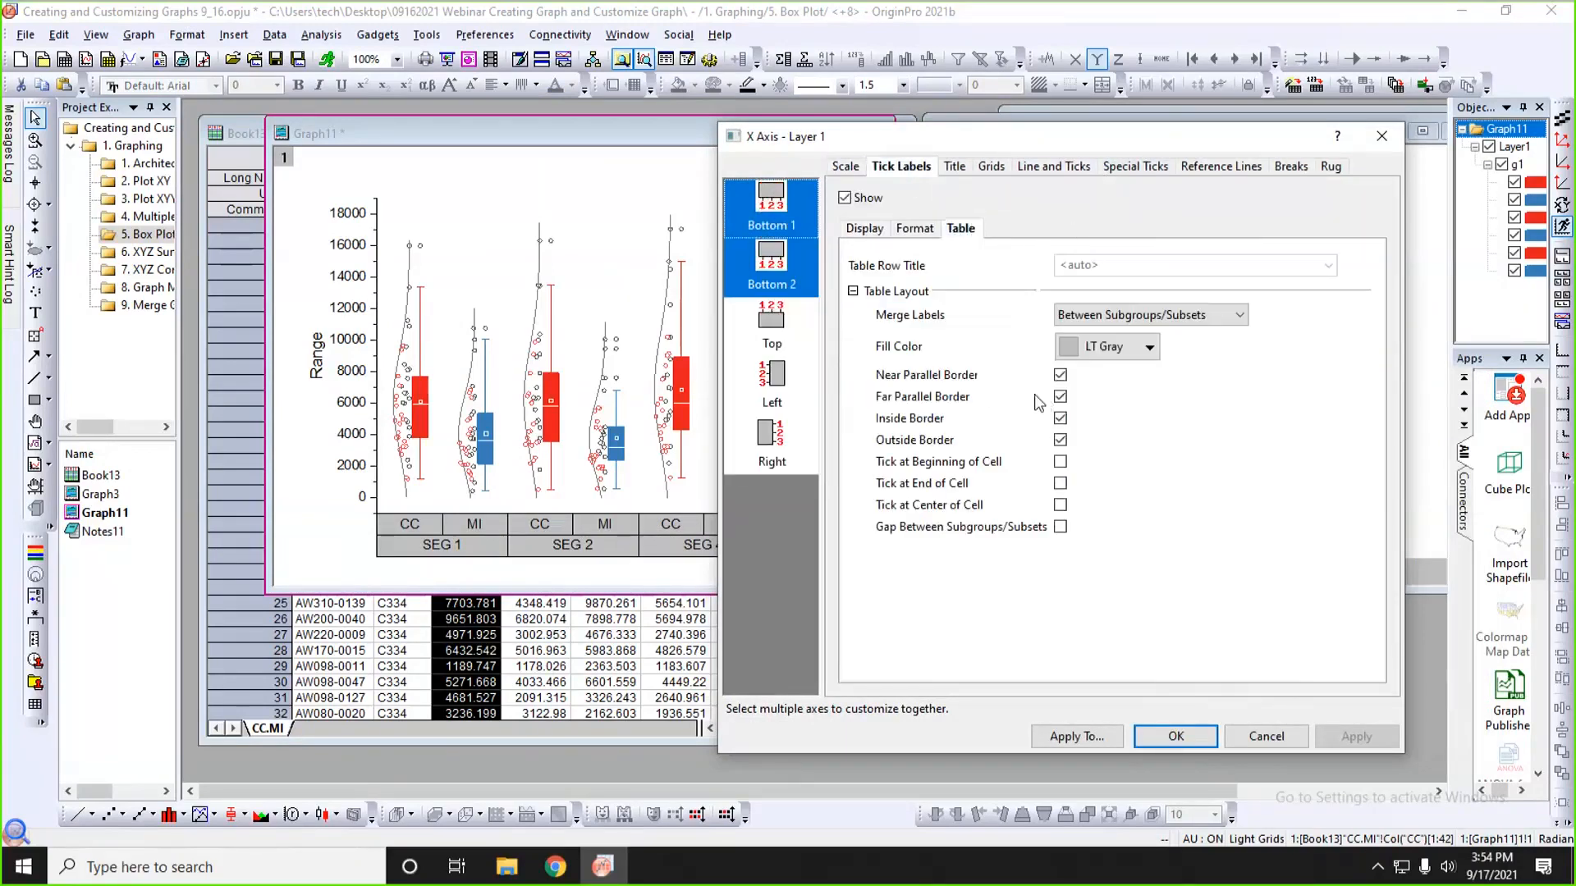
pyautogui.click(1061, 418)
pyautogui.click(1342, 738)
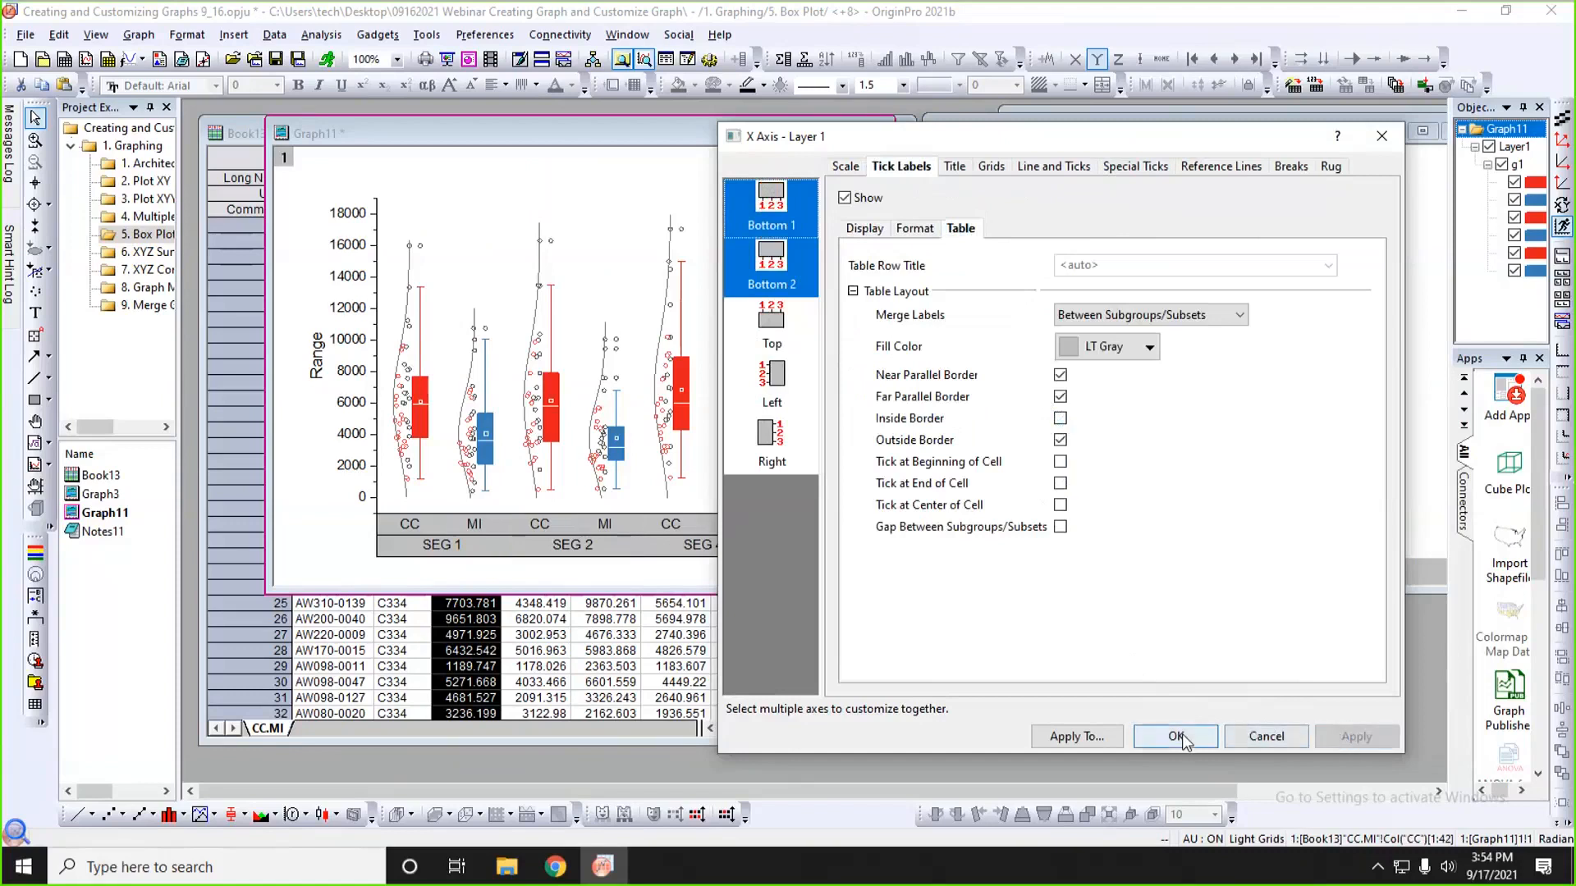
pyautogui.click(1176, 737)
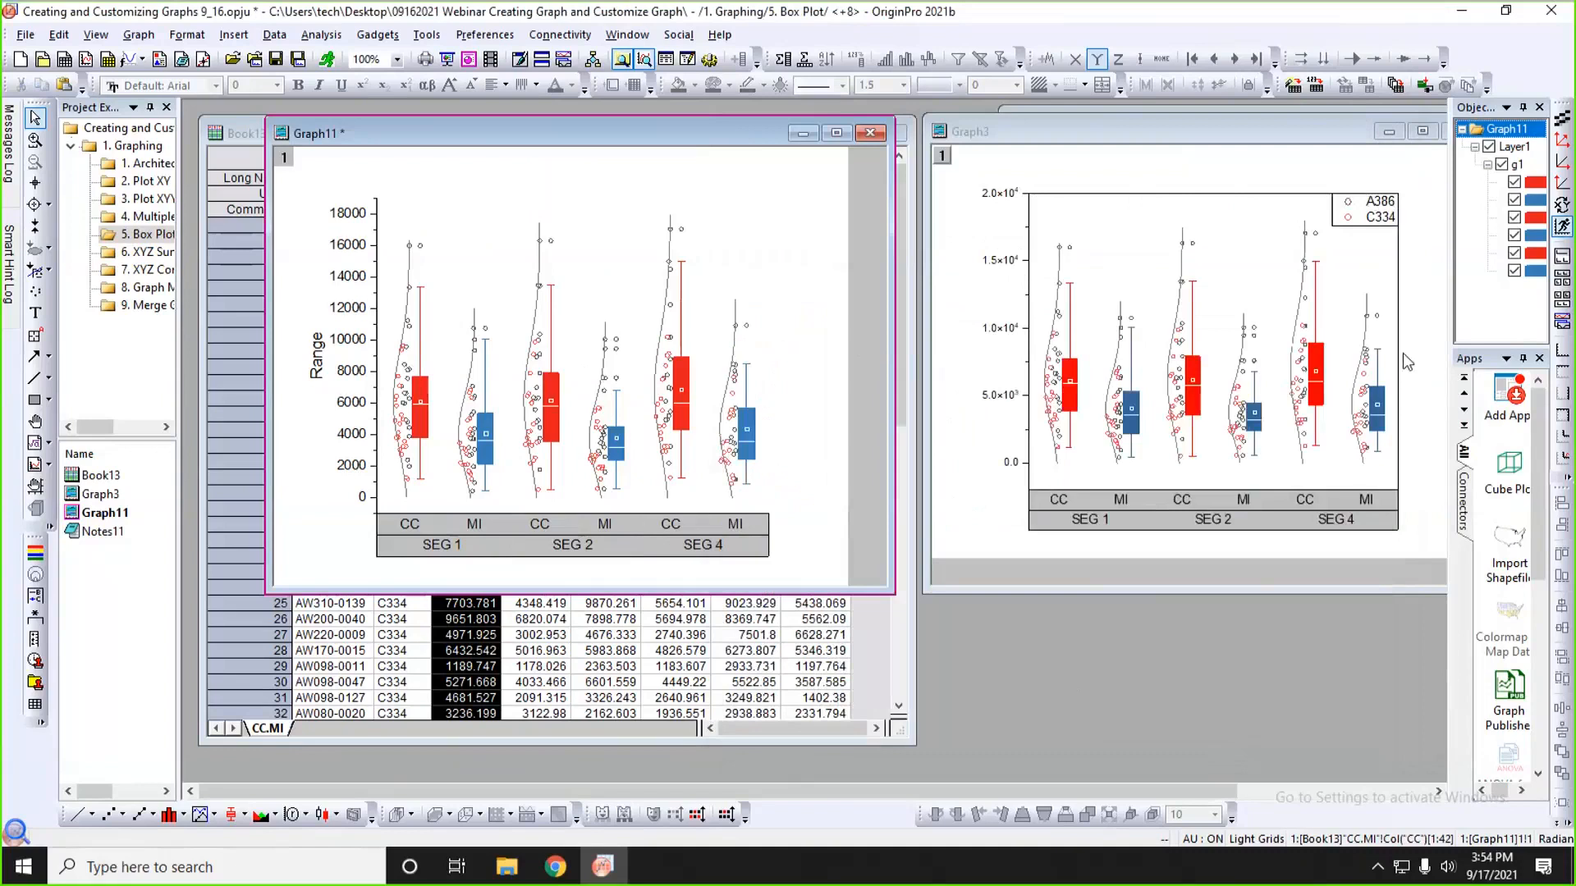
# - Show the layer frame around Graph11's plot area
pyautogui.click(445, 228)
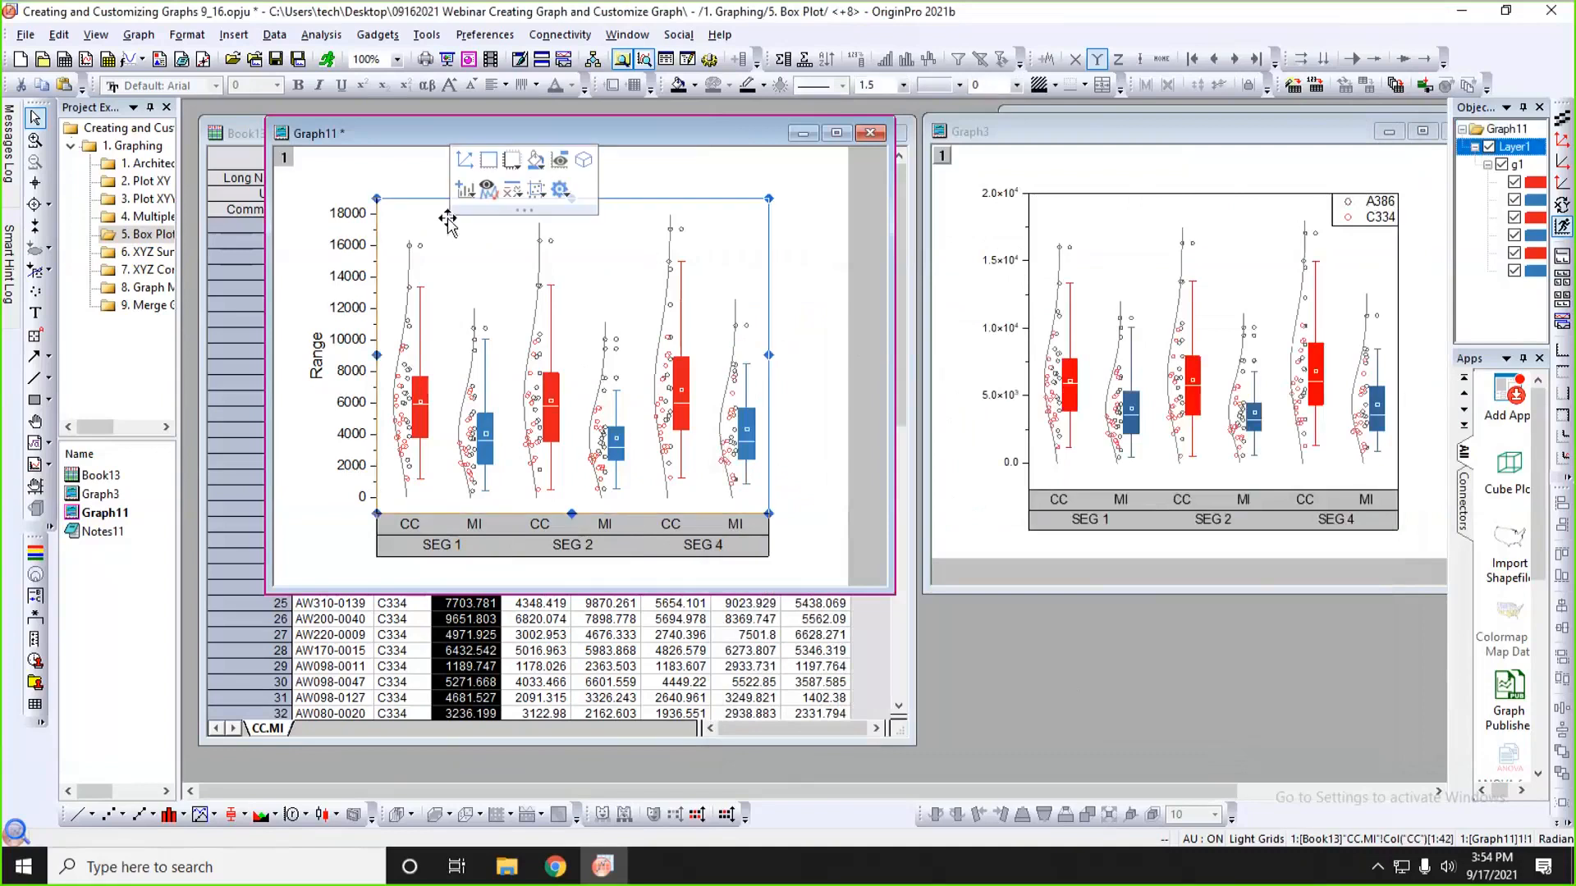
pyautogui.click(489, 160)
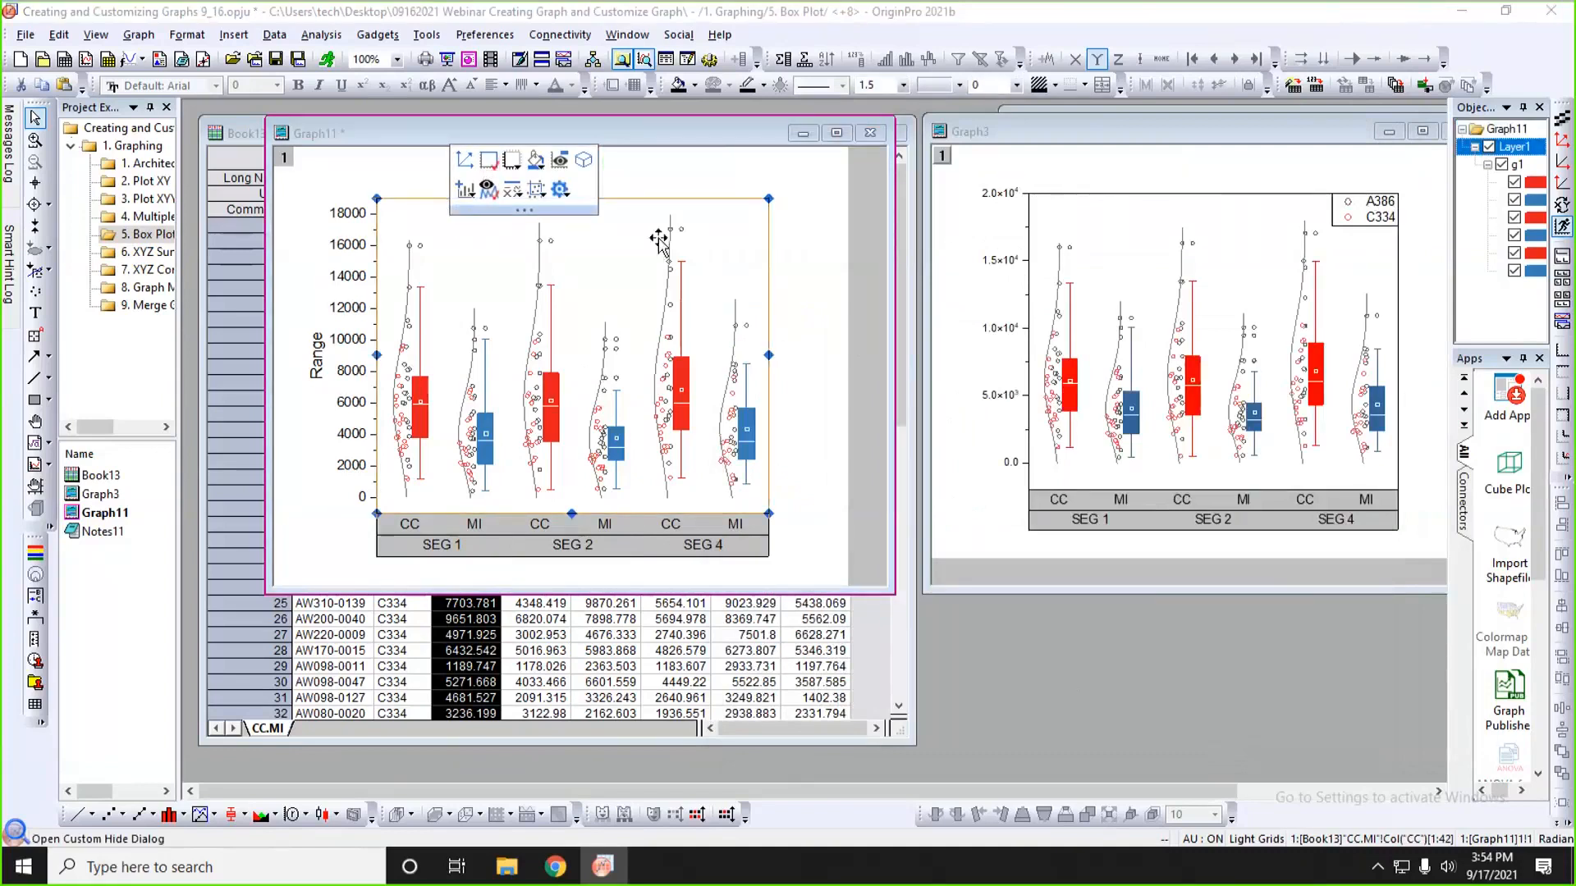
pyautogui.click(803, 252)
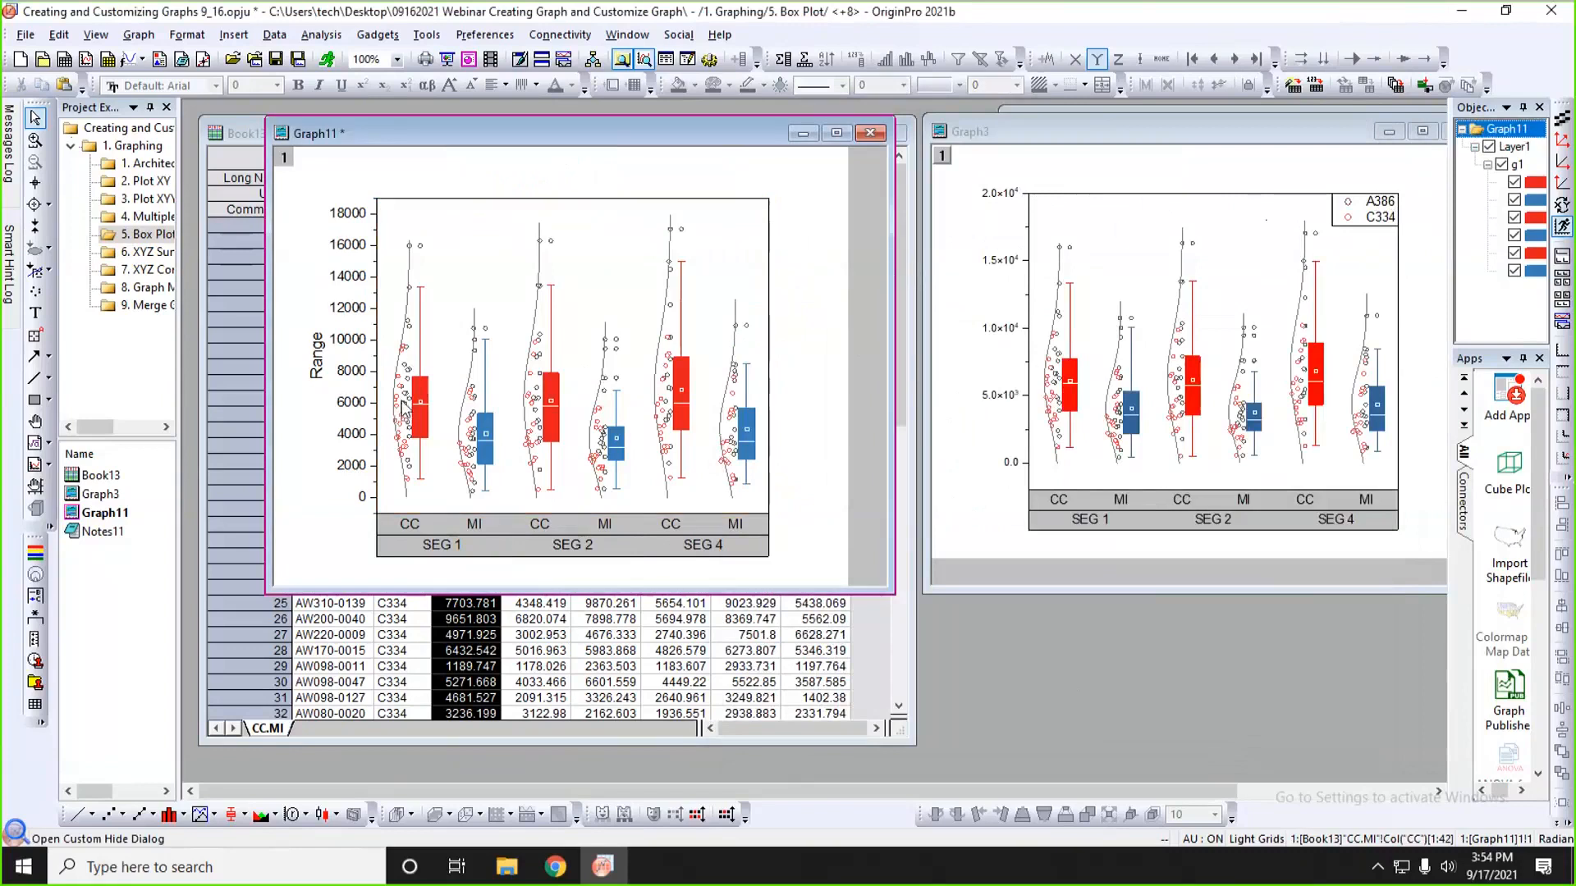
# - Add a legend to Graph11 and move it inward so that it fits on the graph page
pyautogui.click(35, 596)
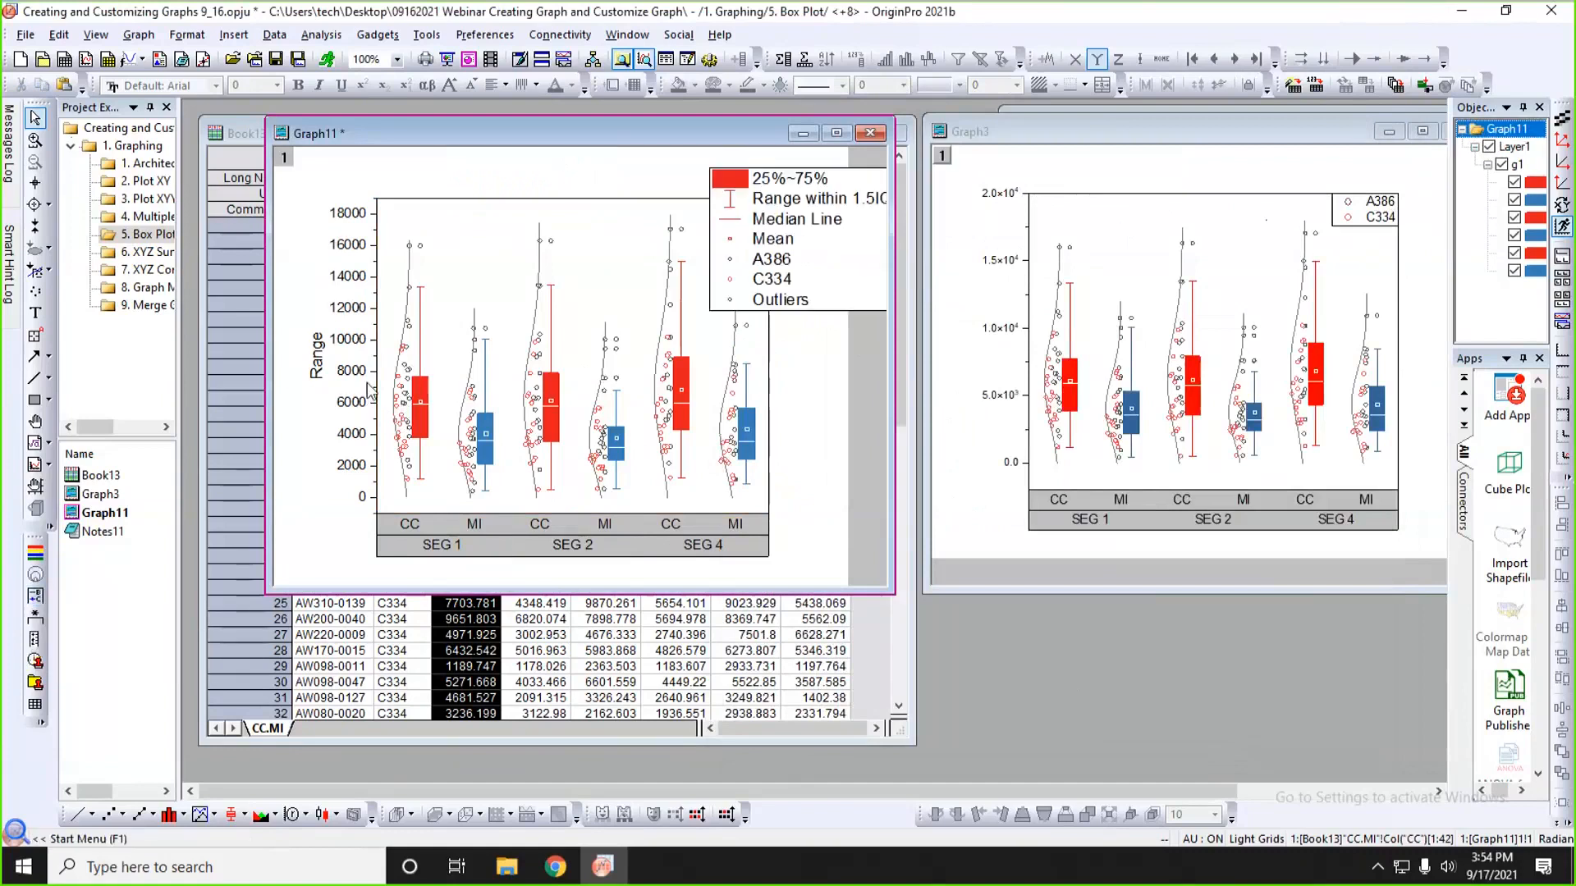
pyautogui.click(817, 210)
pyautogui.moveTo(817, 209); pyautogui.dragTo(730, 229)
# - Delete the 25%~75%, Range within 1.5IQR and Median Line entries from the legend
pyautogui.doubleClick(730, 228)
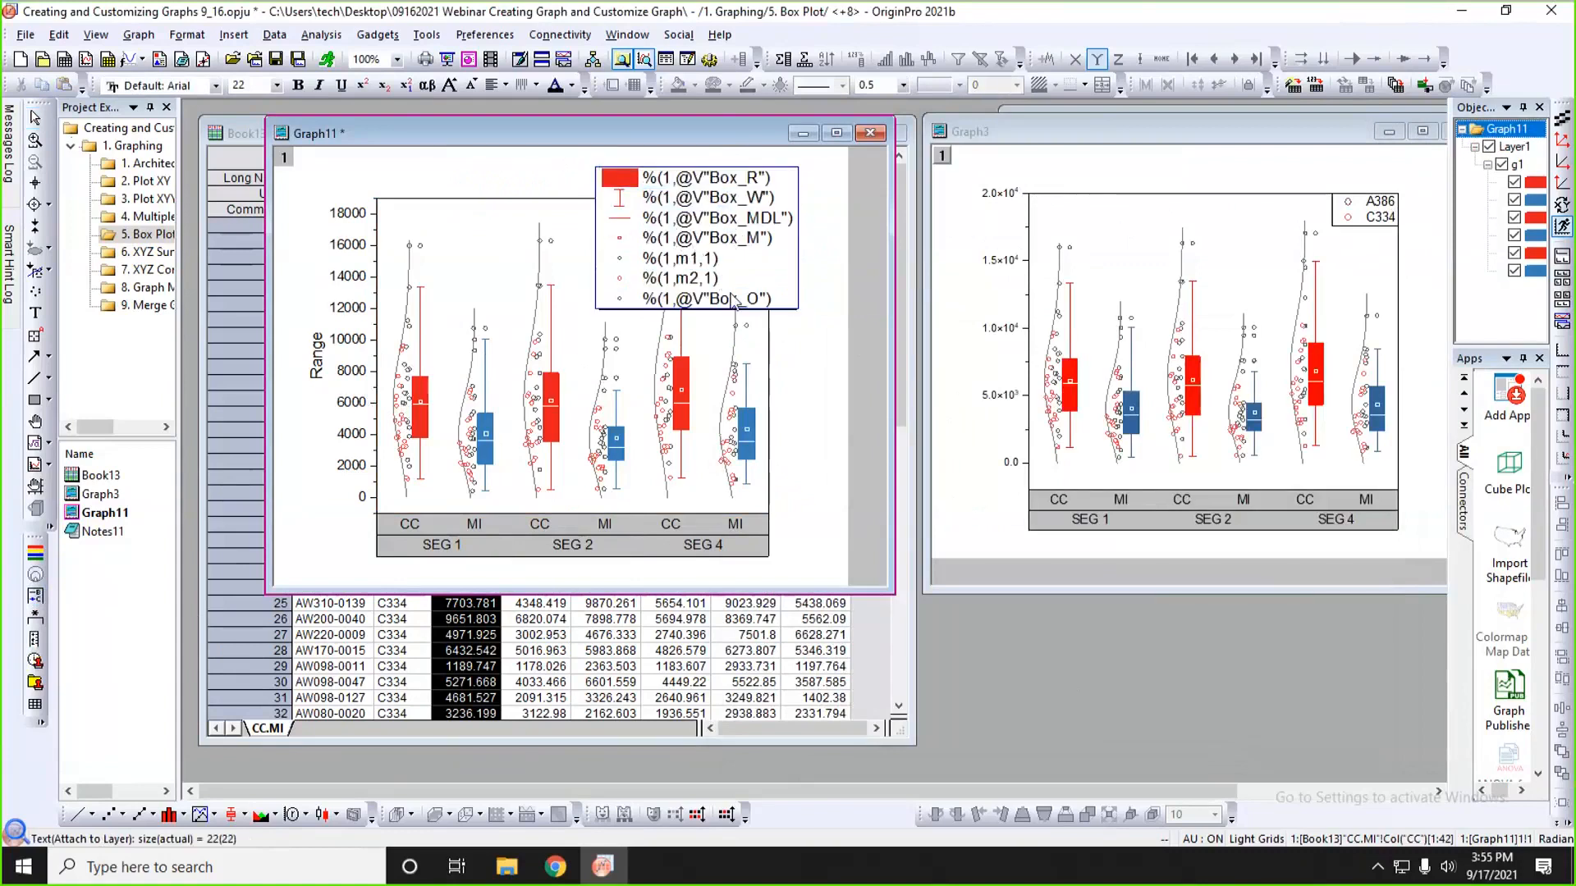
pyautogui.press('BackSpace')
pyautogui.press('BackSpace')
pyautogui.press('BackSpace')
pyautogui.press('BackSpace')
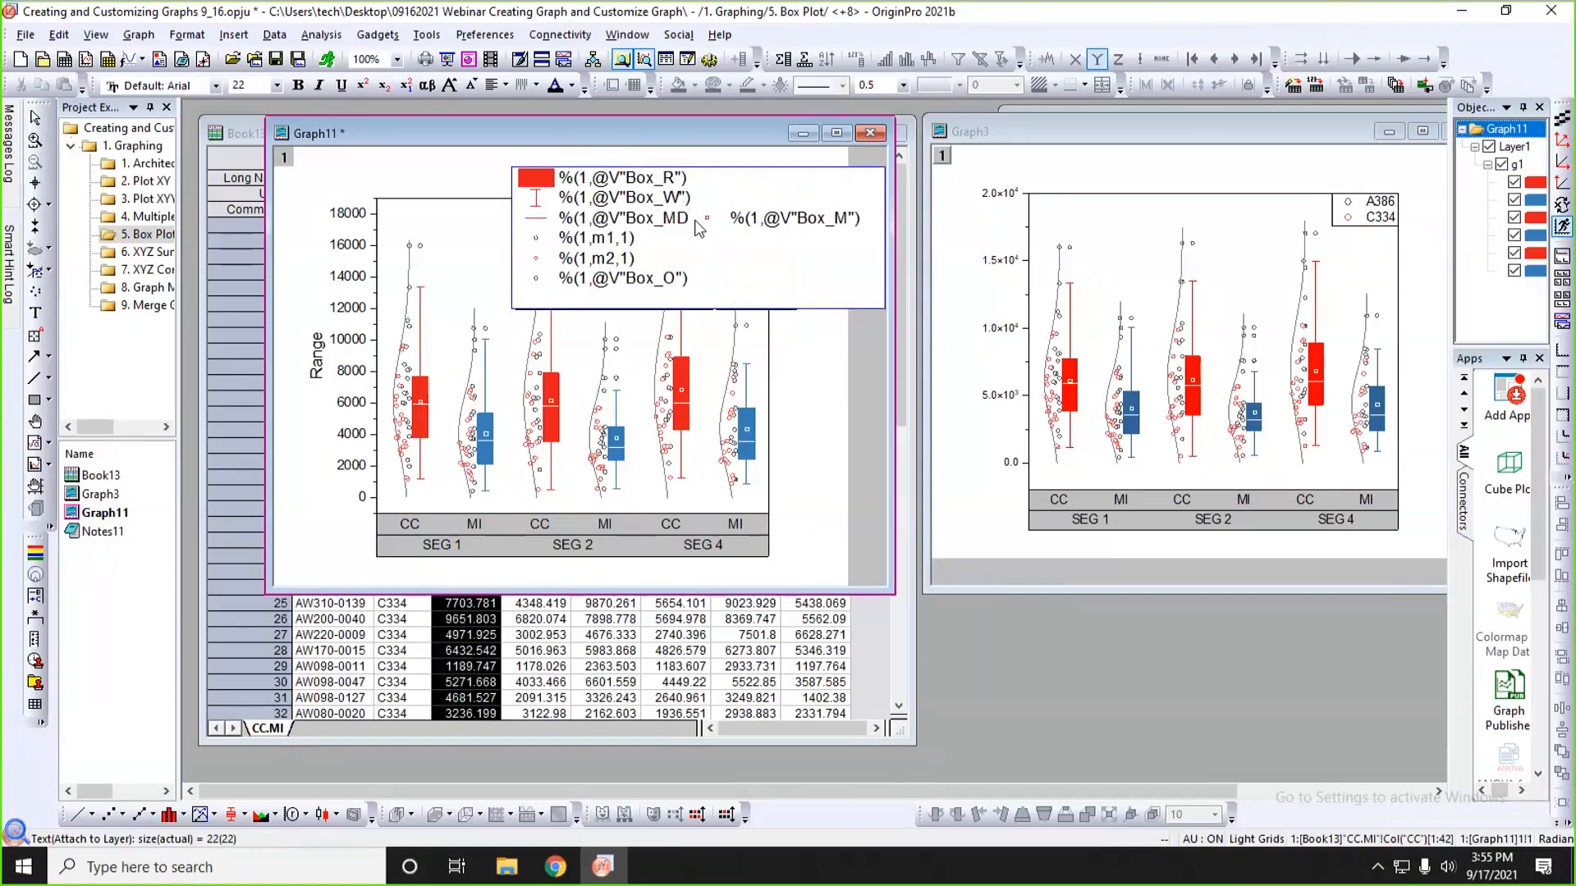
pyautogui.moveTo(695, 222); pyautogui.dragTo(517, 174)
pyautogui.press('BackSpace')
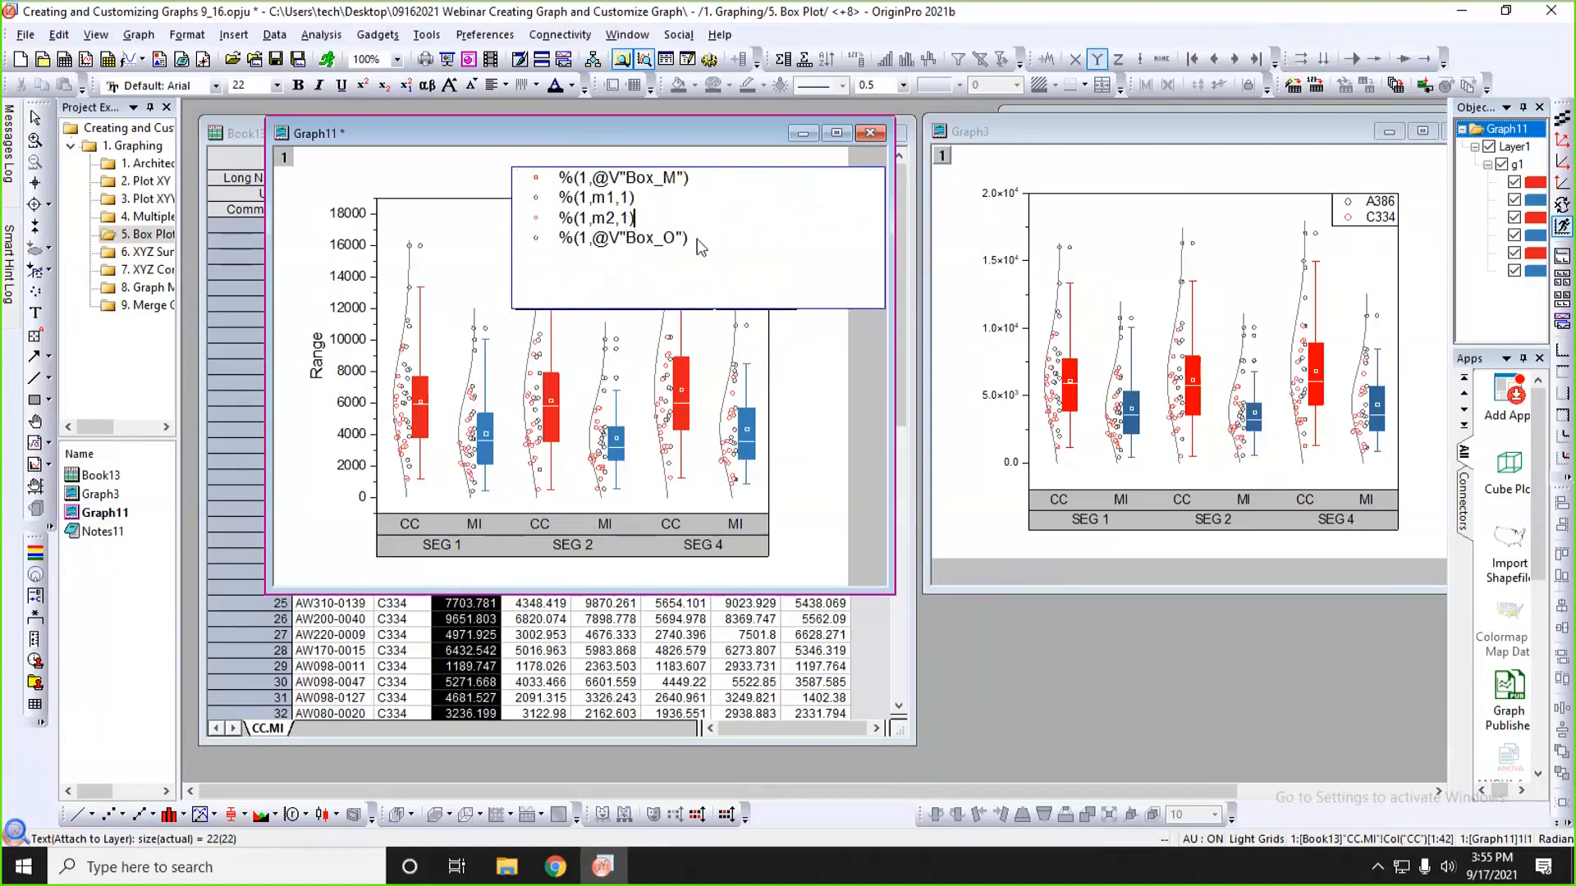
pyautogui.click(821, 364)
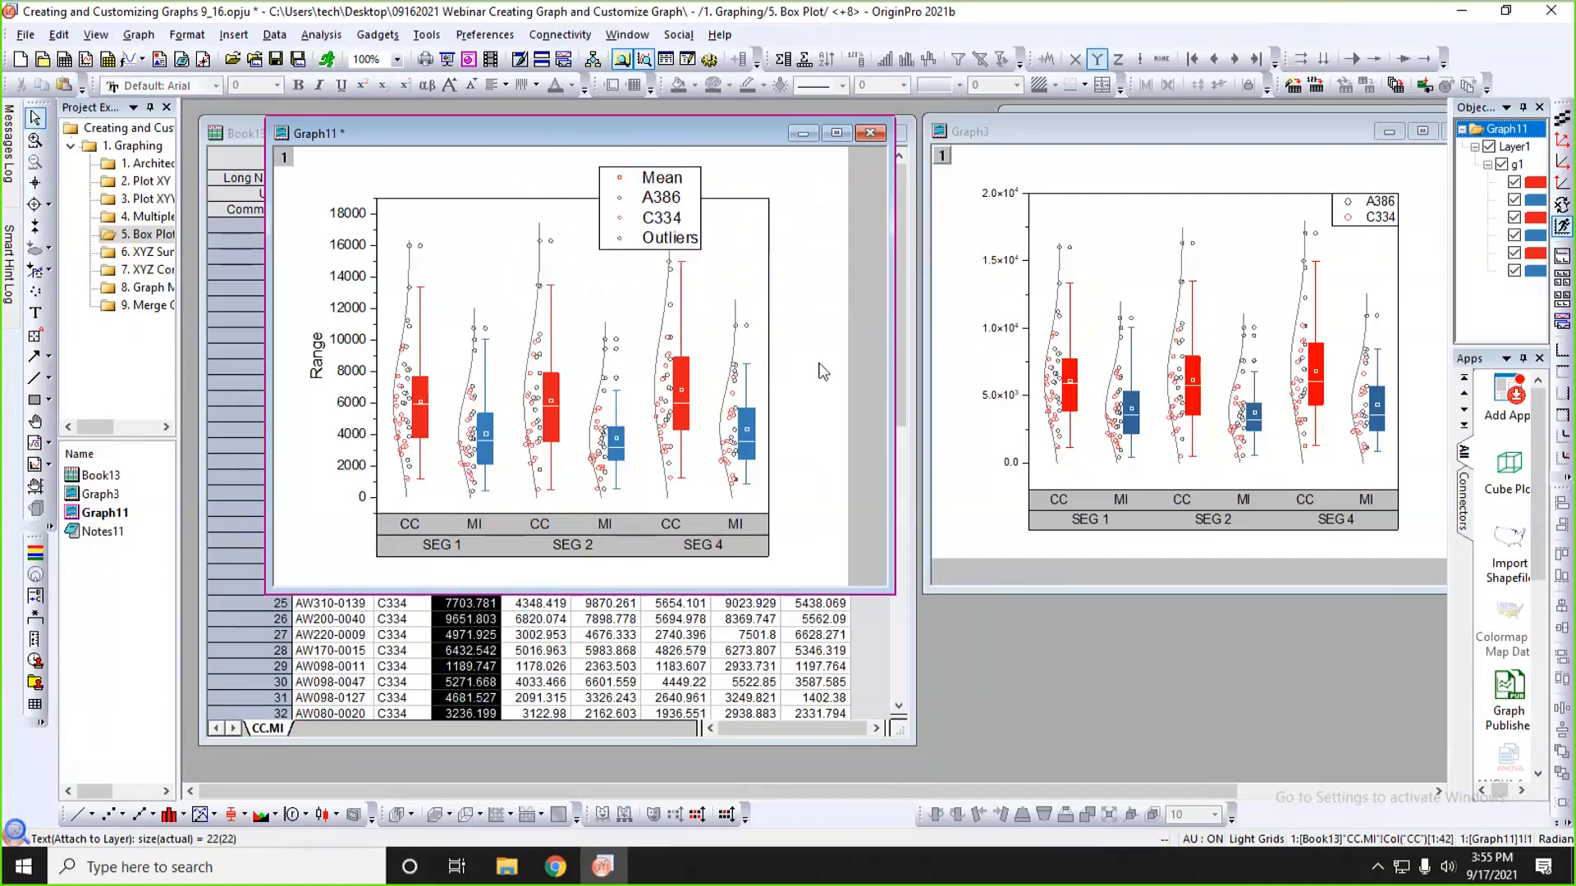
# - Delete the Mean and Outliers entries from Graph11's legend and move the legend into the frame's upper-right corner
pyautogui.doubleClick(683, 218)
pyautogui.click(629, 197)
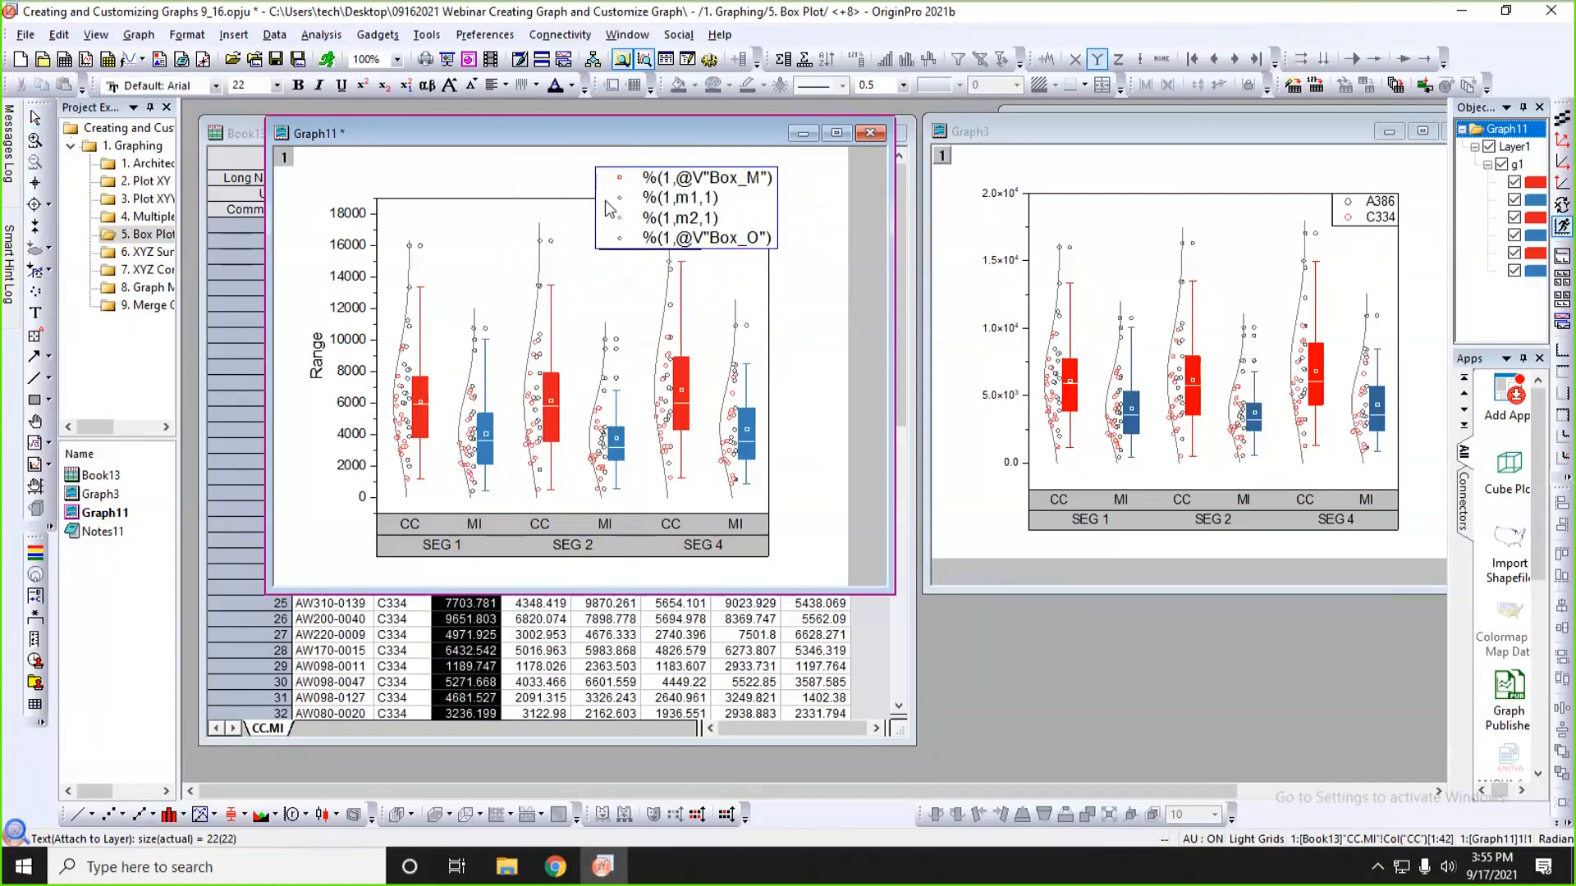
pyautogui.moveTo(605, 201); pyautogui.dragTo(599, 174)
pyautogui.click(597, 172)
pyautogui.moveTo(637, 177); pyautogui.dragTo(780, 182)
pyautogui.press('Delete')
pyautogui.press('Delete')
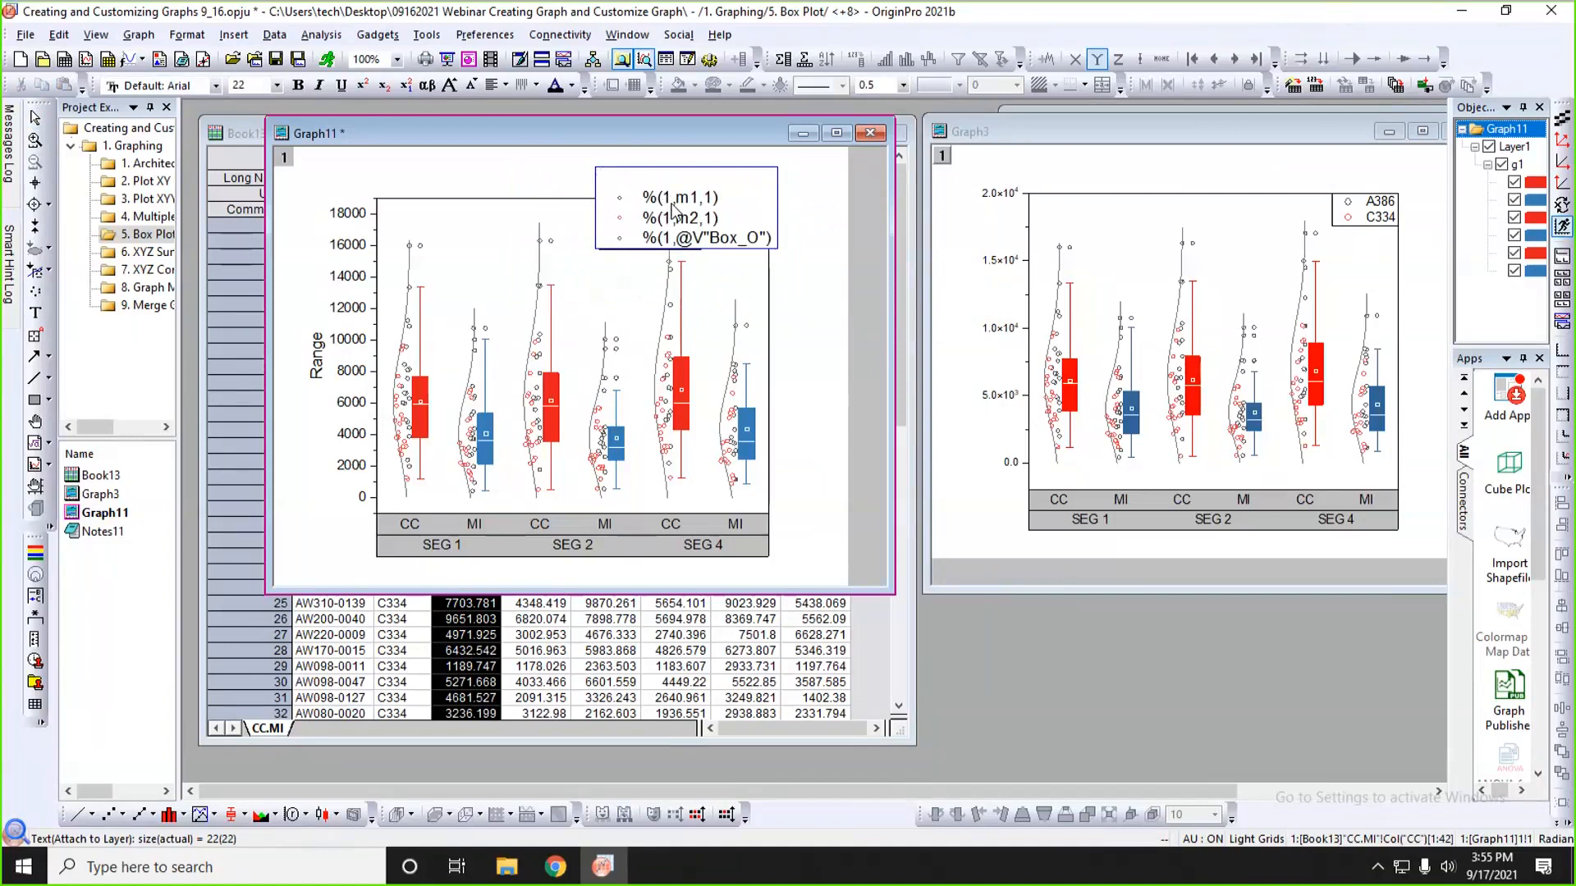
pyautogui.press('Delete')
pyautogui.hotkey('shift', 'Home')
pyautogui.press('Delete')
pyautogui.press('BackSpace')
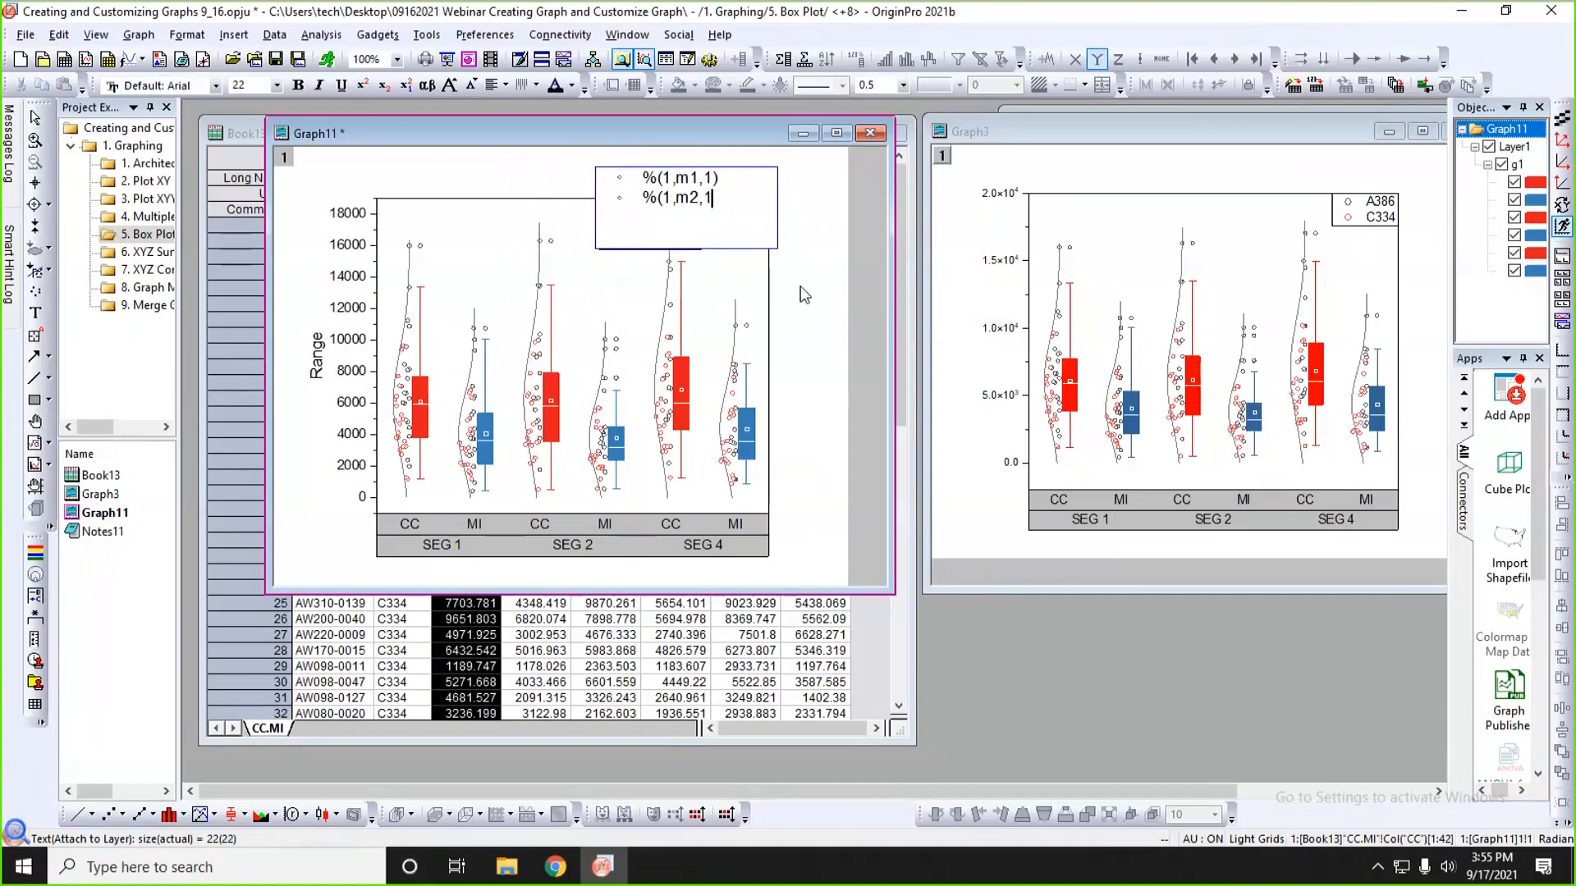
pyautogui.write(')')
pyautogui.click(850, 271)
pyautogui.moveTo(665, 185); pyautogui.dragTo(751, 217)
pyautogui.click(811, 304)
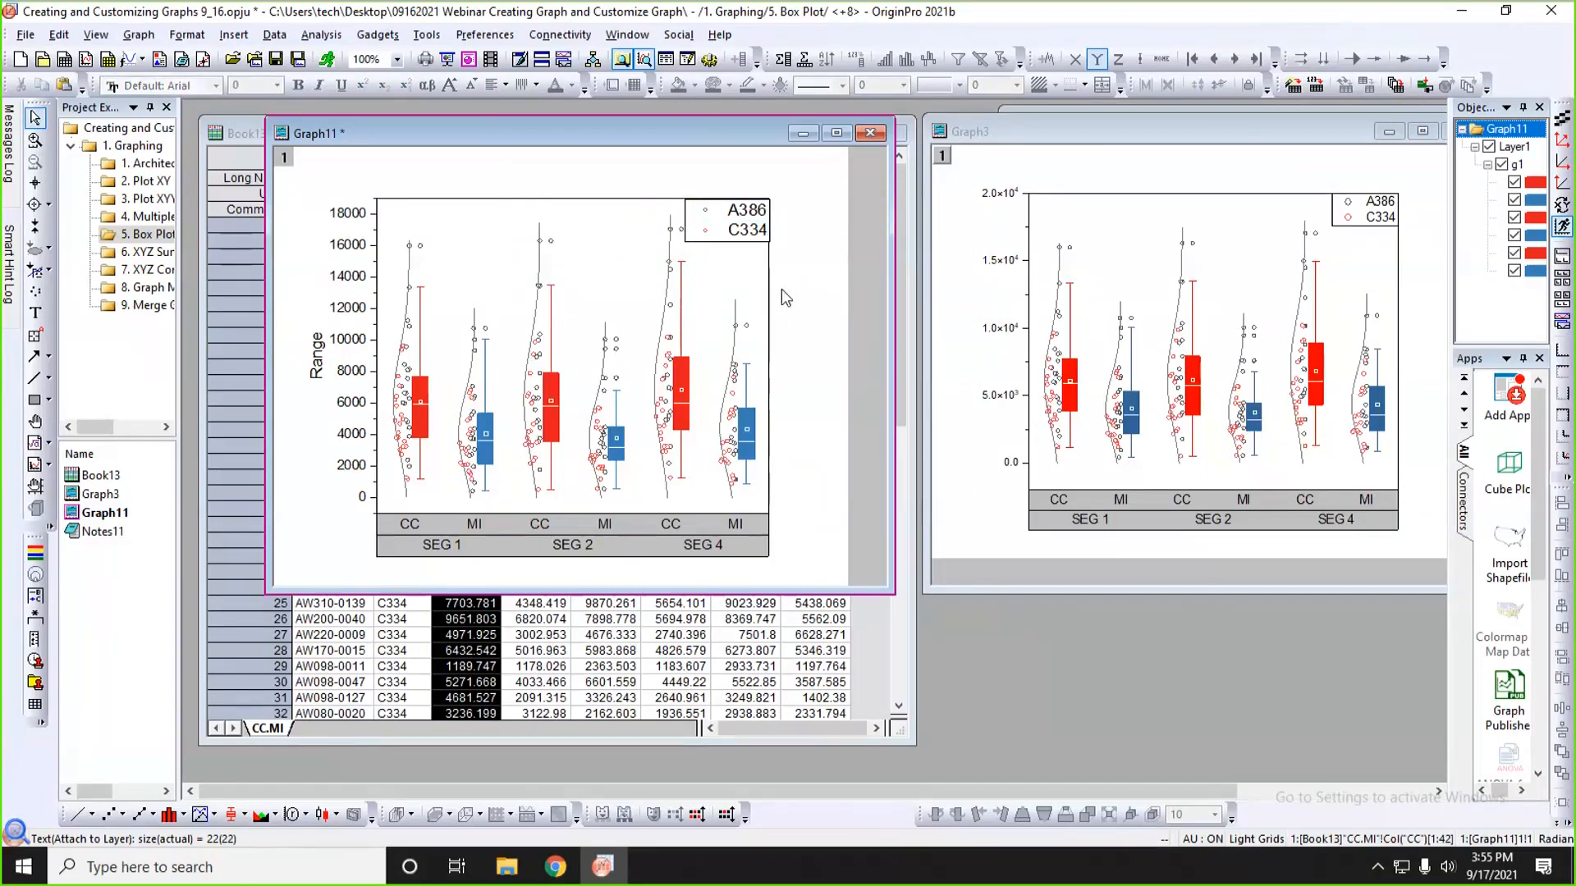
# - Enlarge the A386 and C334 symbols in the legend and shrink the legend to a text size of 16
pyautogui.click(709, 219)
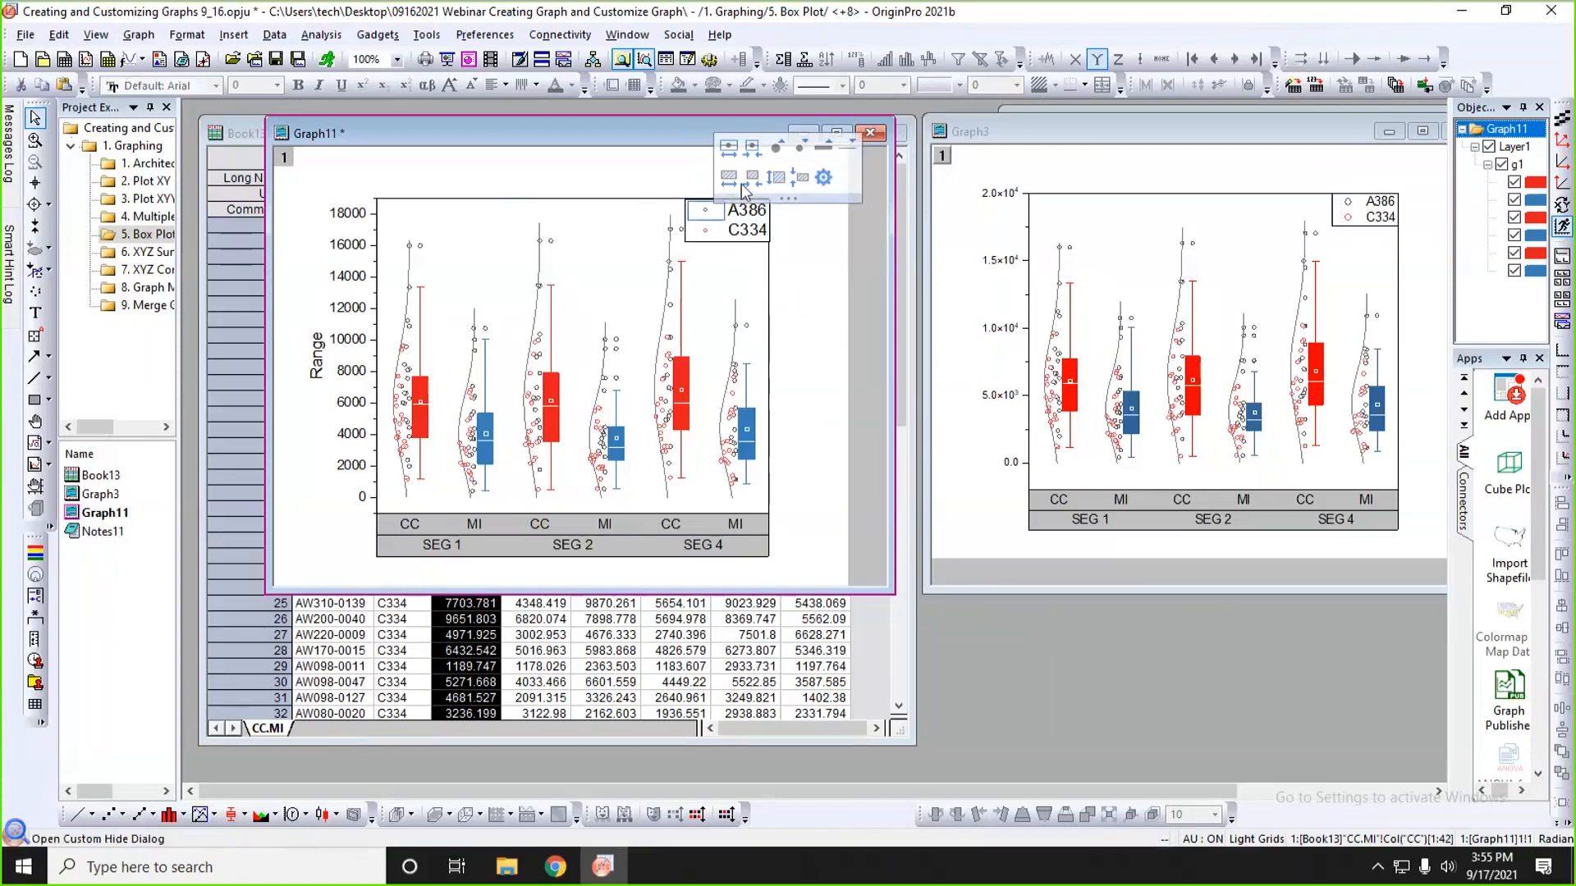
pyautogui.click(776, 151)
pyautogui.click(775, 151)
pyautogui.click(821, 382)
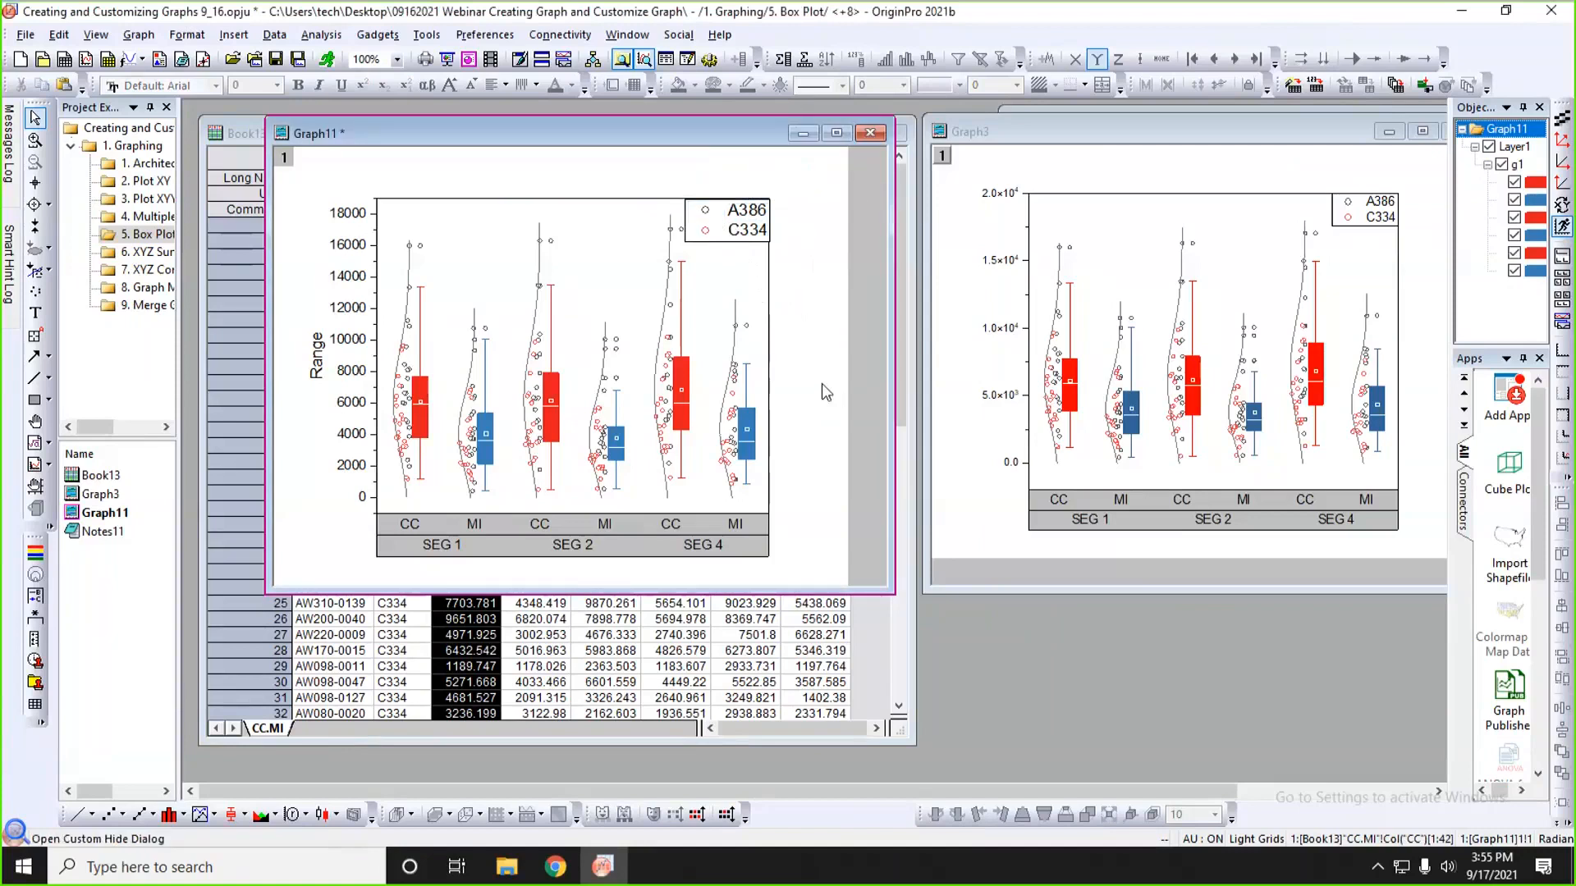
pyautogui.click(704, 233)
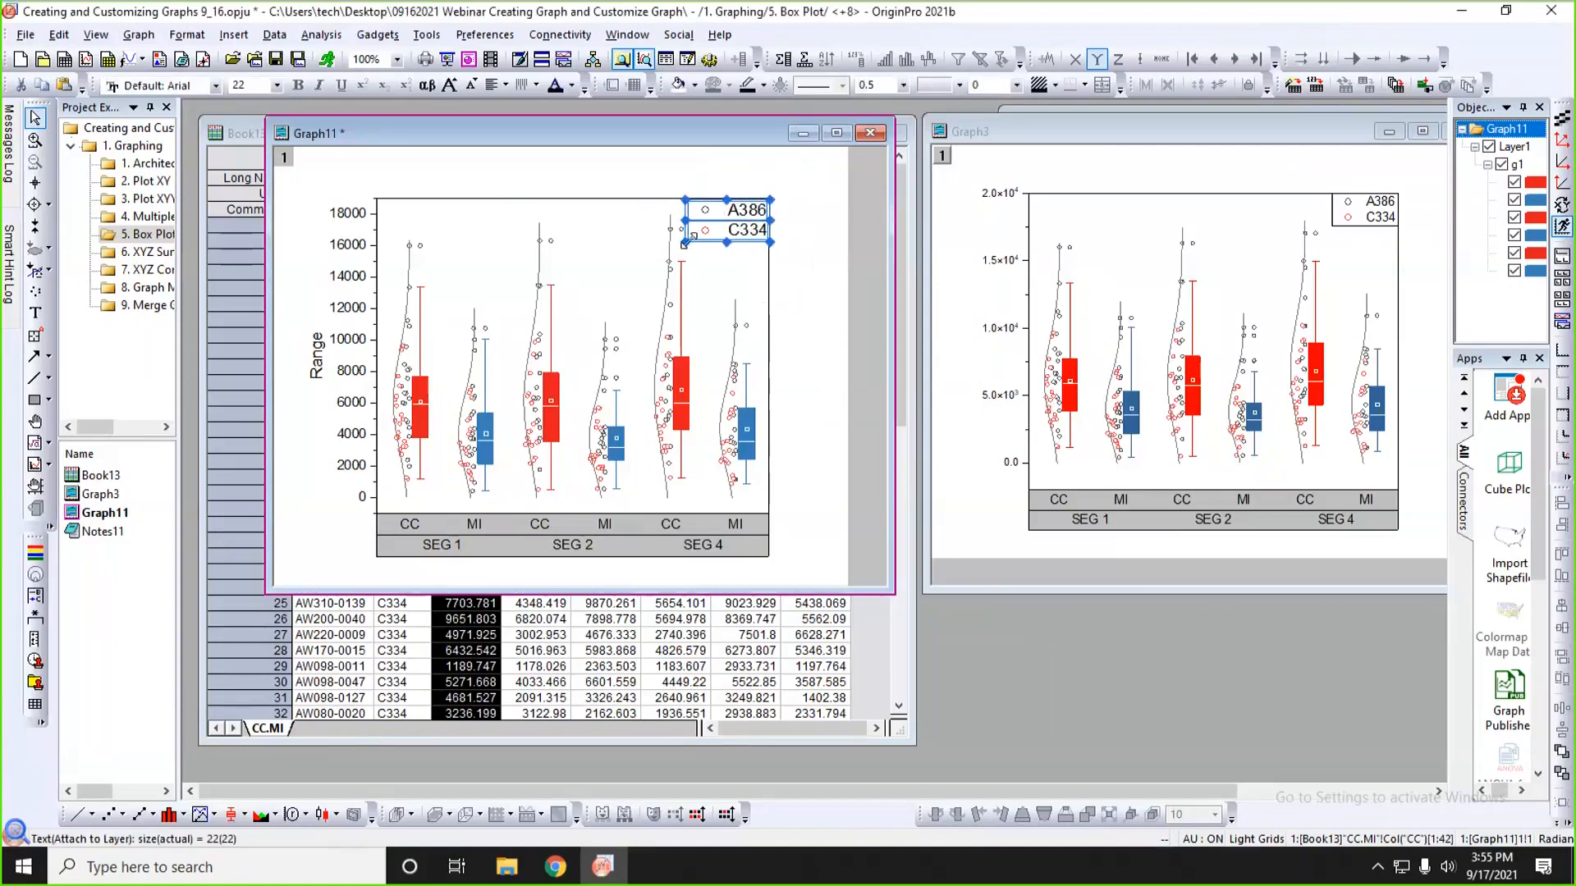
pyautogui.click(811, 287)
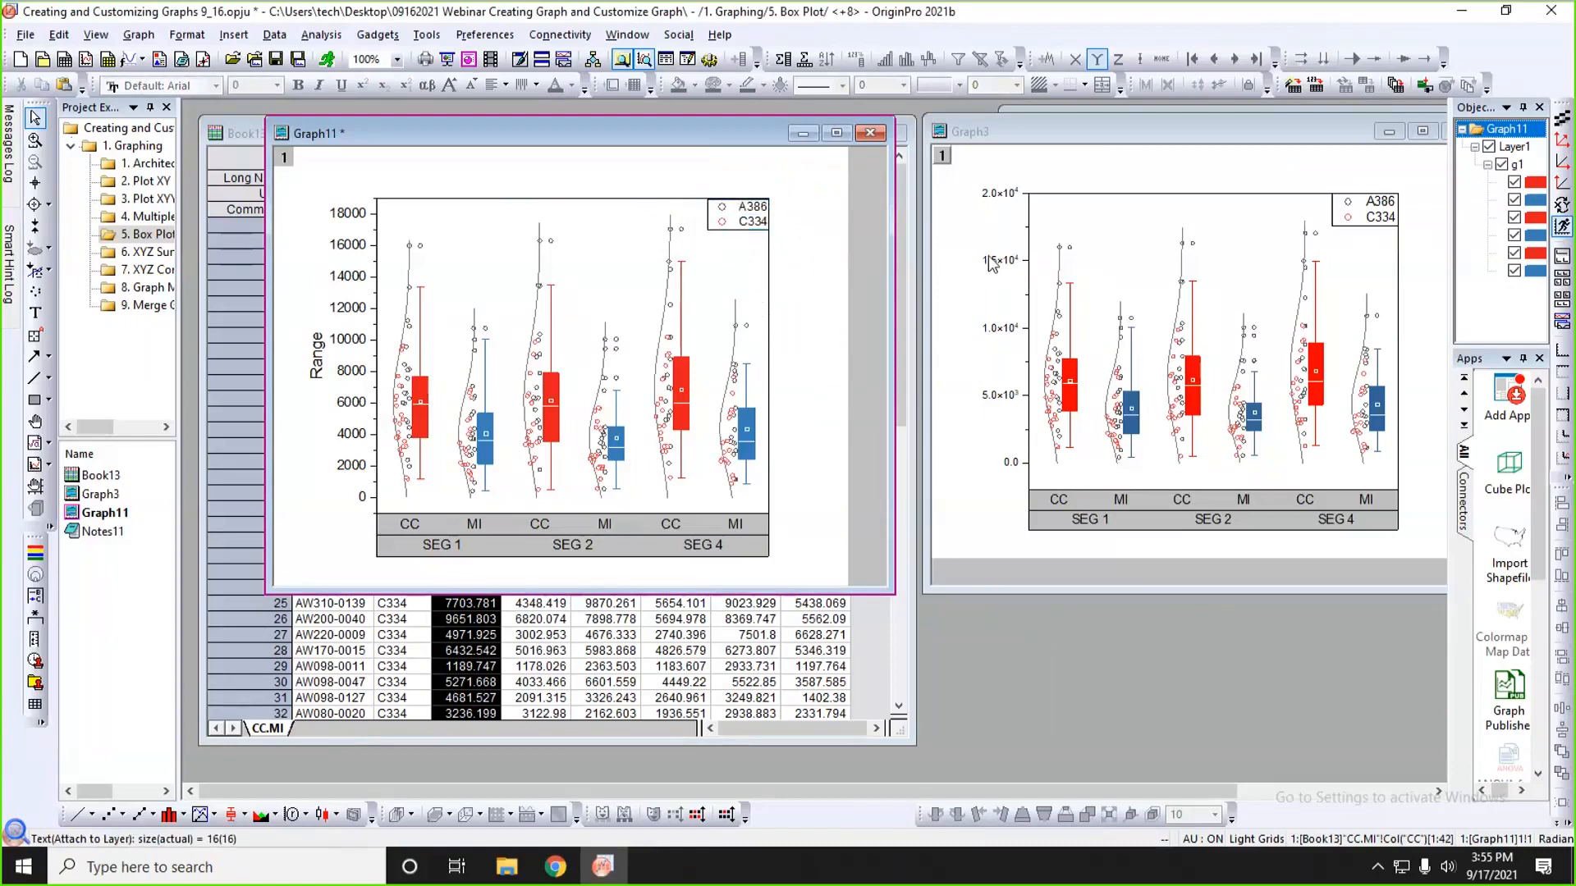
# - Set Graph11's left axis tick label display to Scientific:10^3 and place its window beside Graph3 for comparison
pyautogui.doubleClick(355, 246)
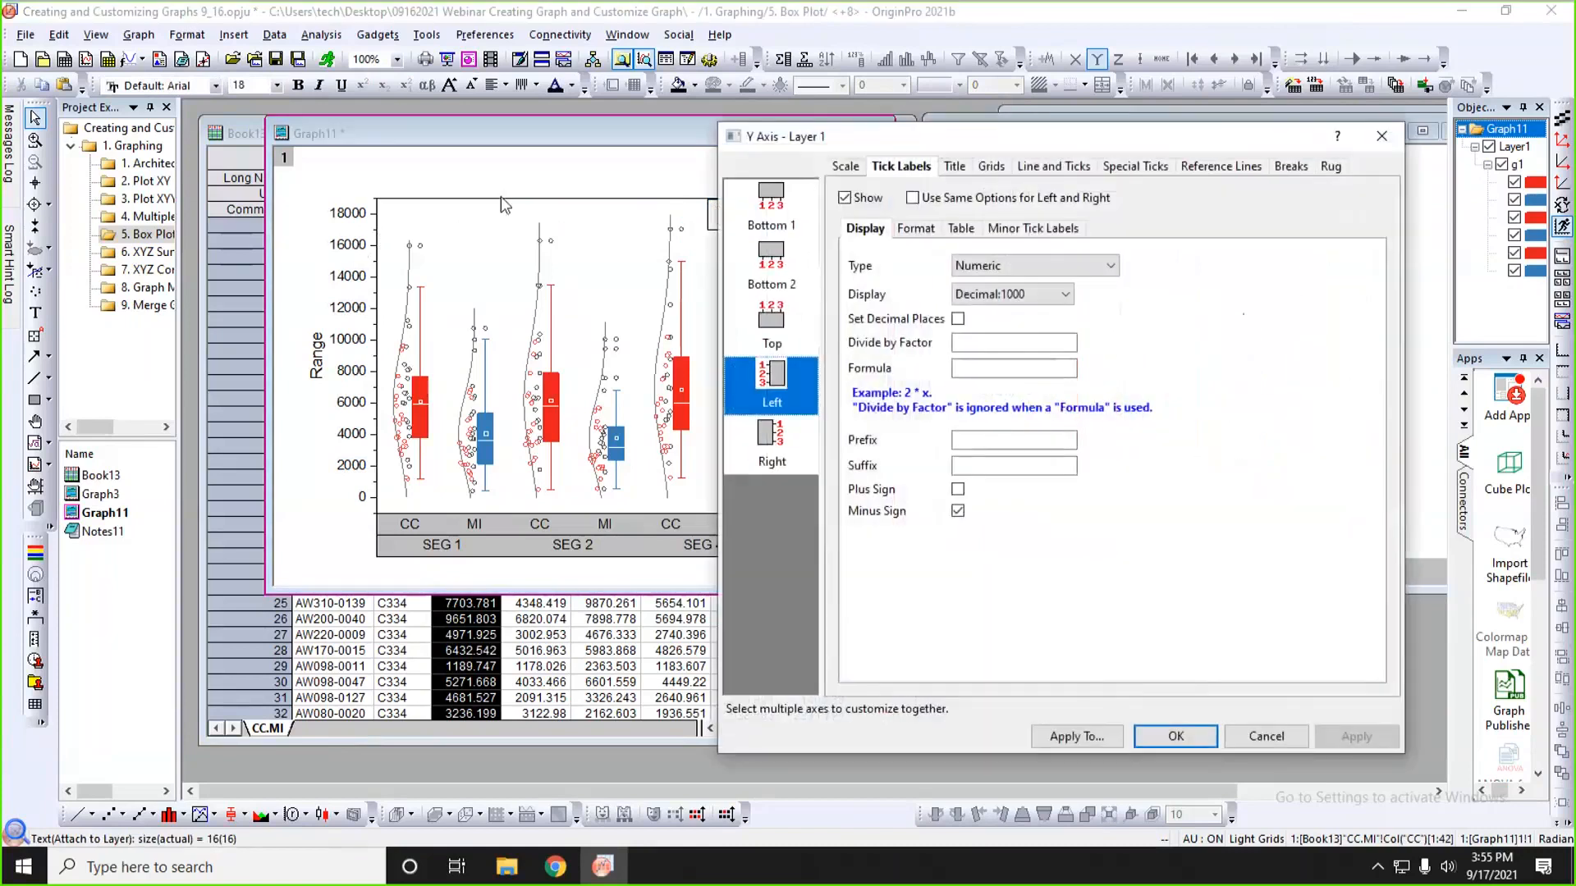
pyautogui.moveTo(890, 130); pyautogui.dragTo(702, 100)
pyautogui.click(809, 271)
pyautogui.click(800, 343)
pyautogui.click(1164, 707)
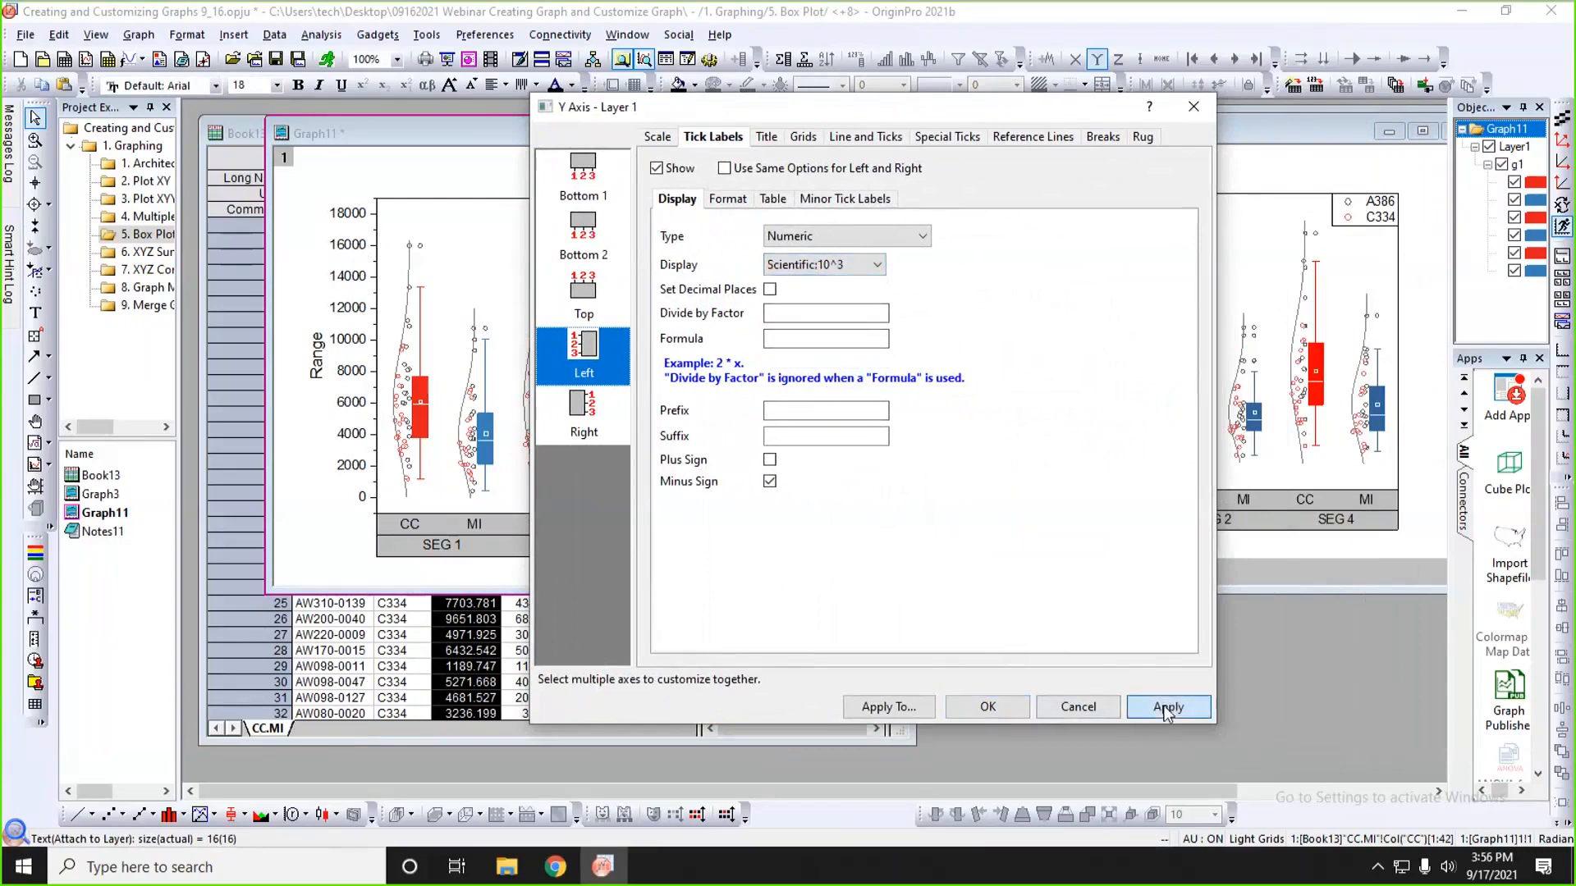
pyautogui.click(988, 706)
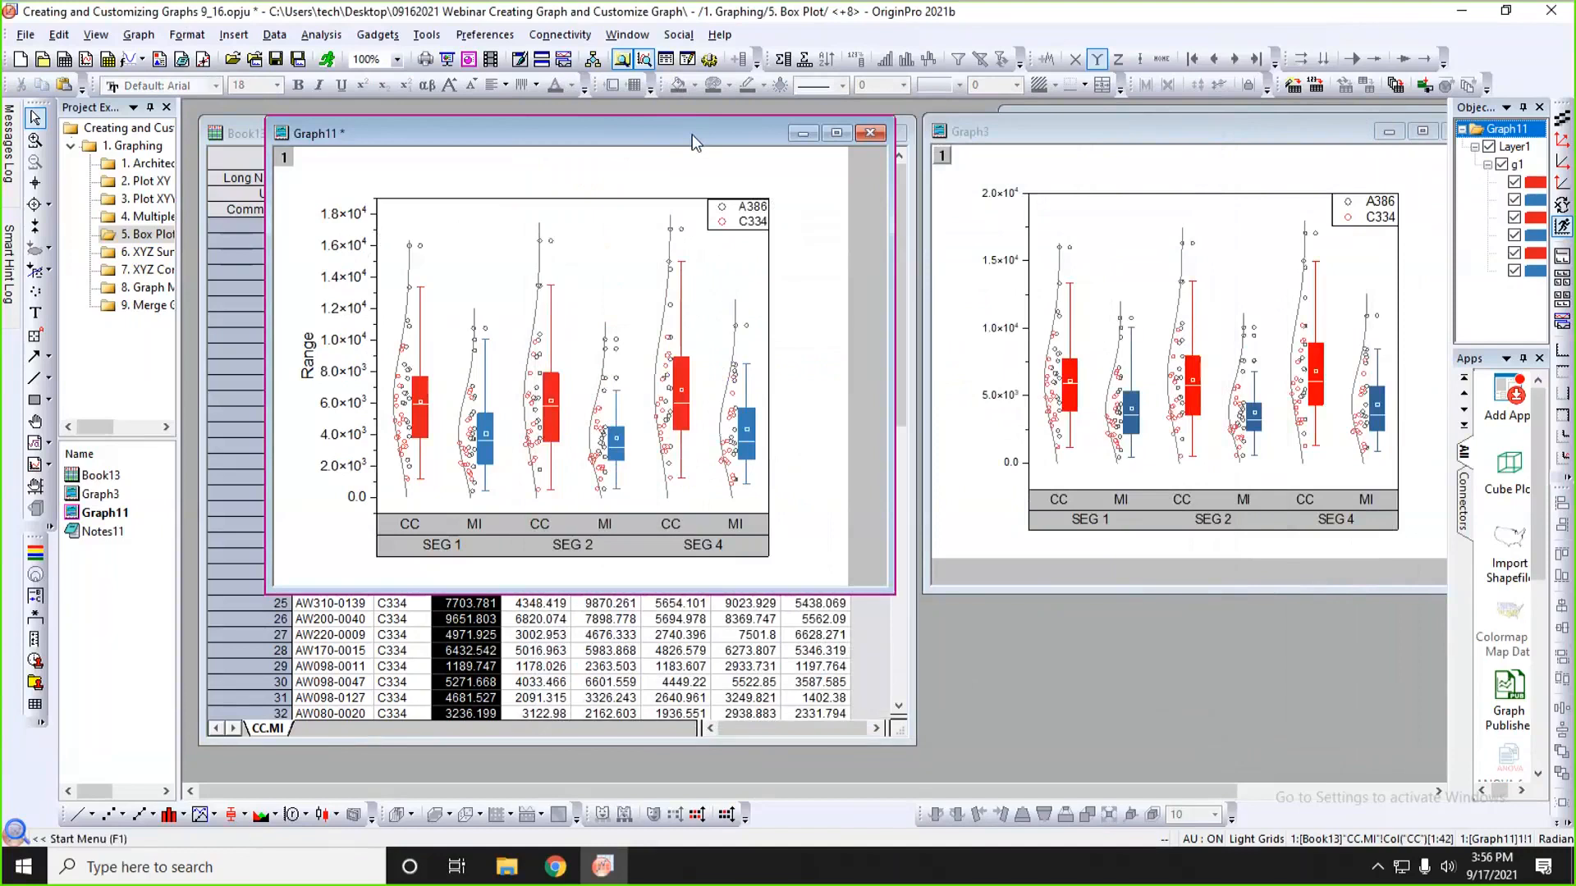
pyautogui.moveTo(692, 135); pyautogui.dragTo(652, 135)
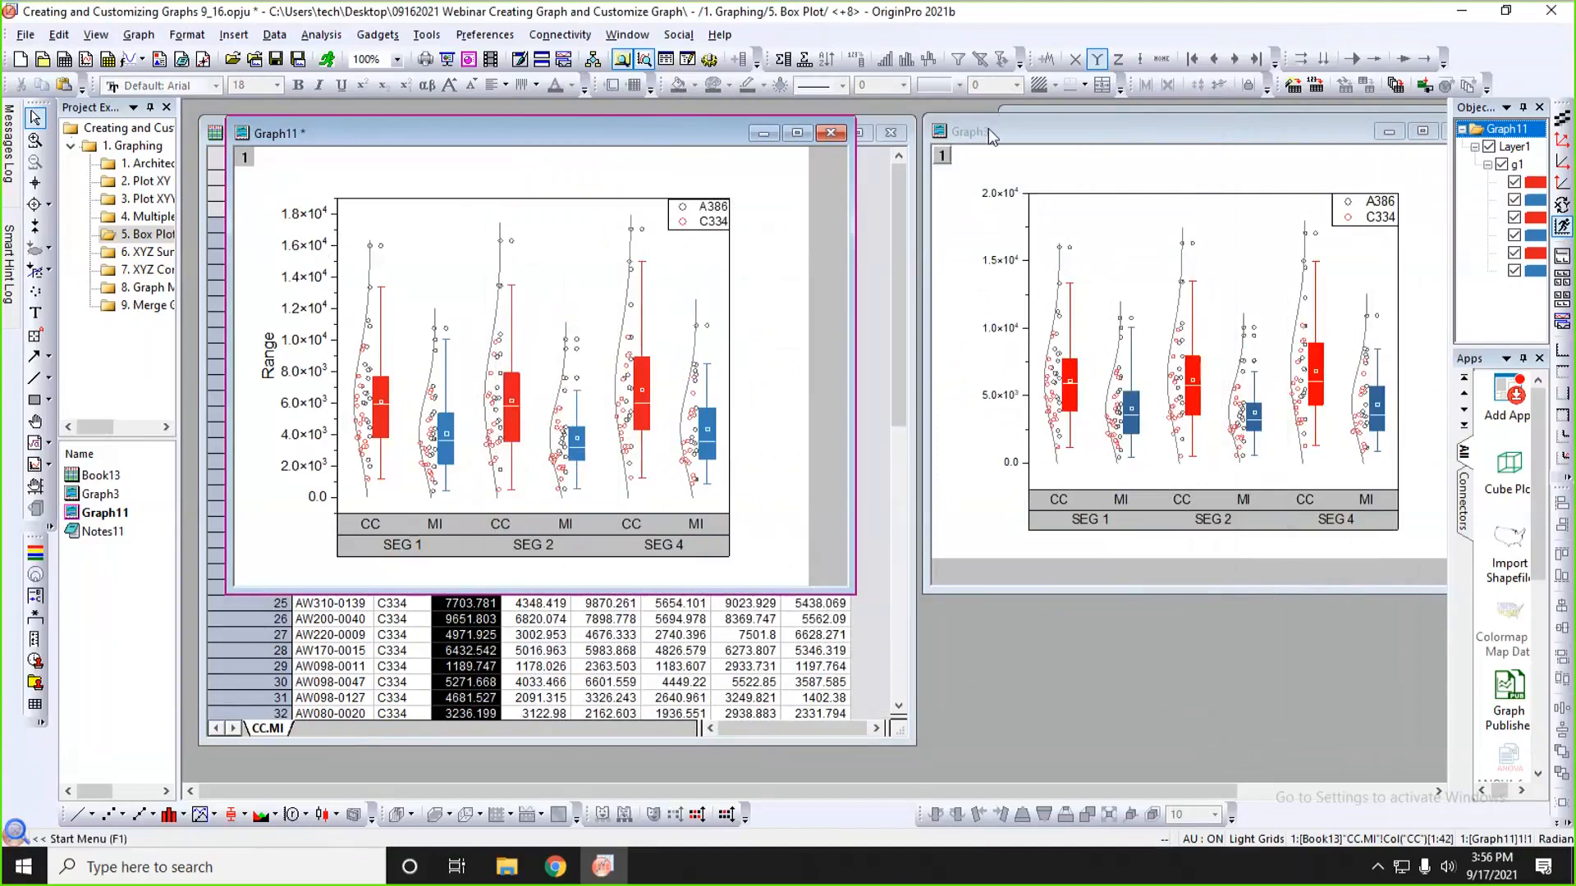
pyautogui.moveTo(988, 128); pyautogui.dragTo(940, 131)
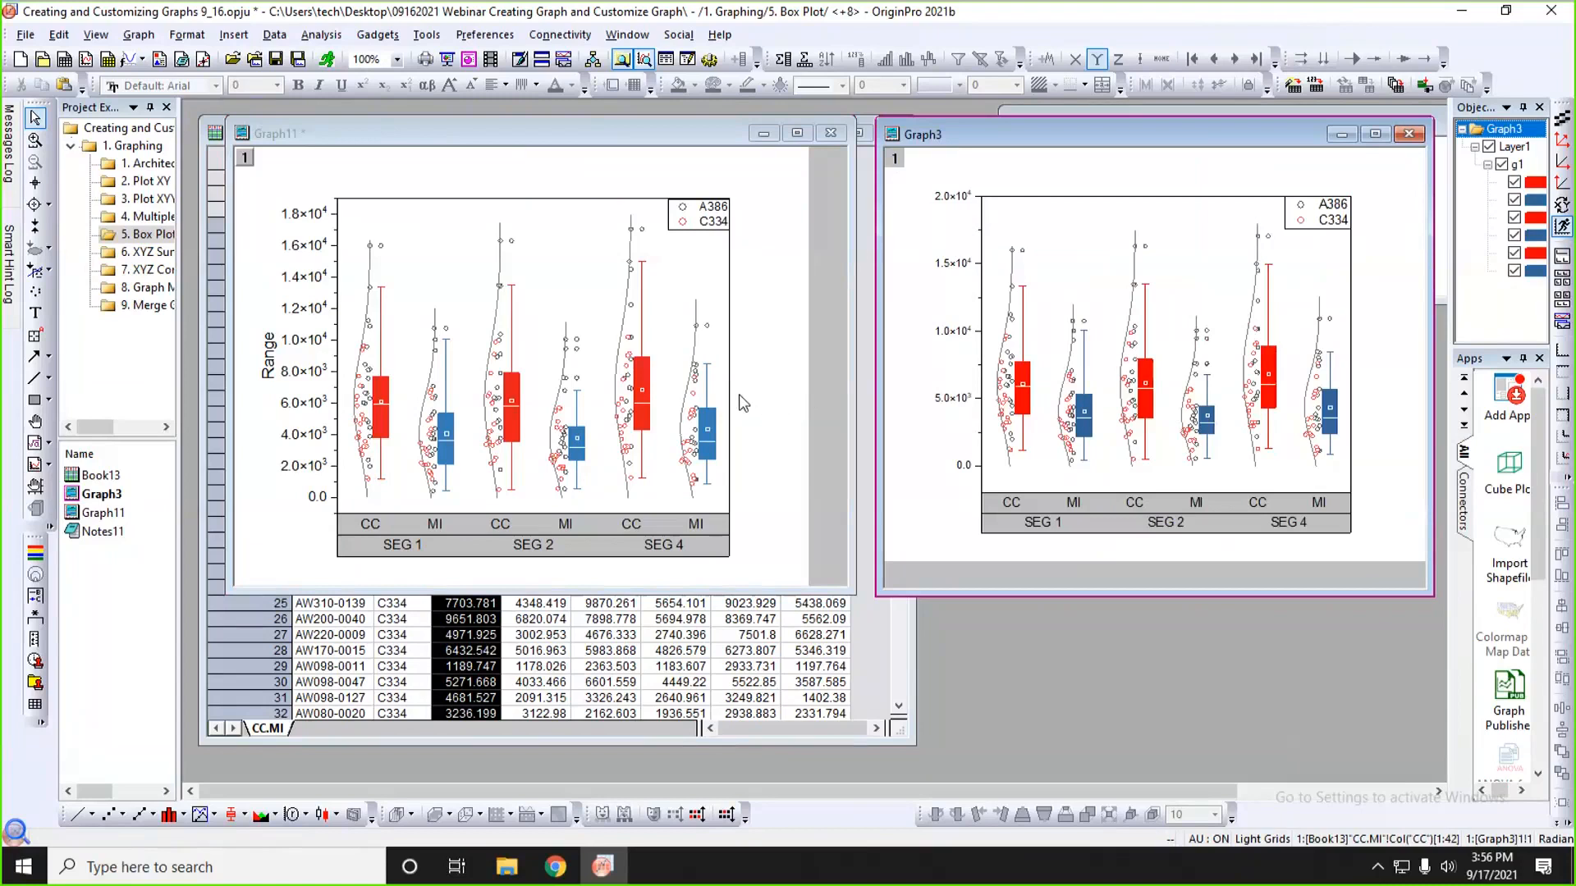
# - Open the 6. XYZ Surface & Scatter folder and arrange a smaller Book6 window above the MBook3 window
pyautogui.click(152, 258)
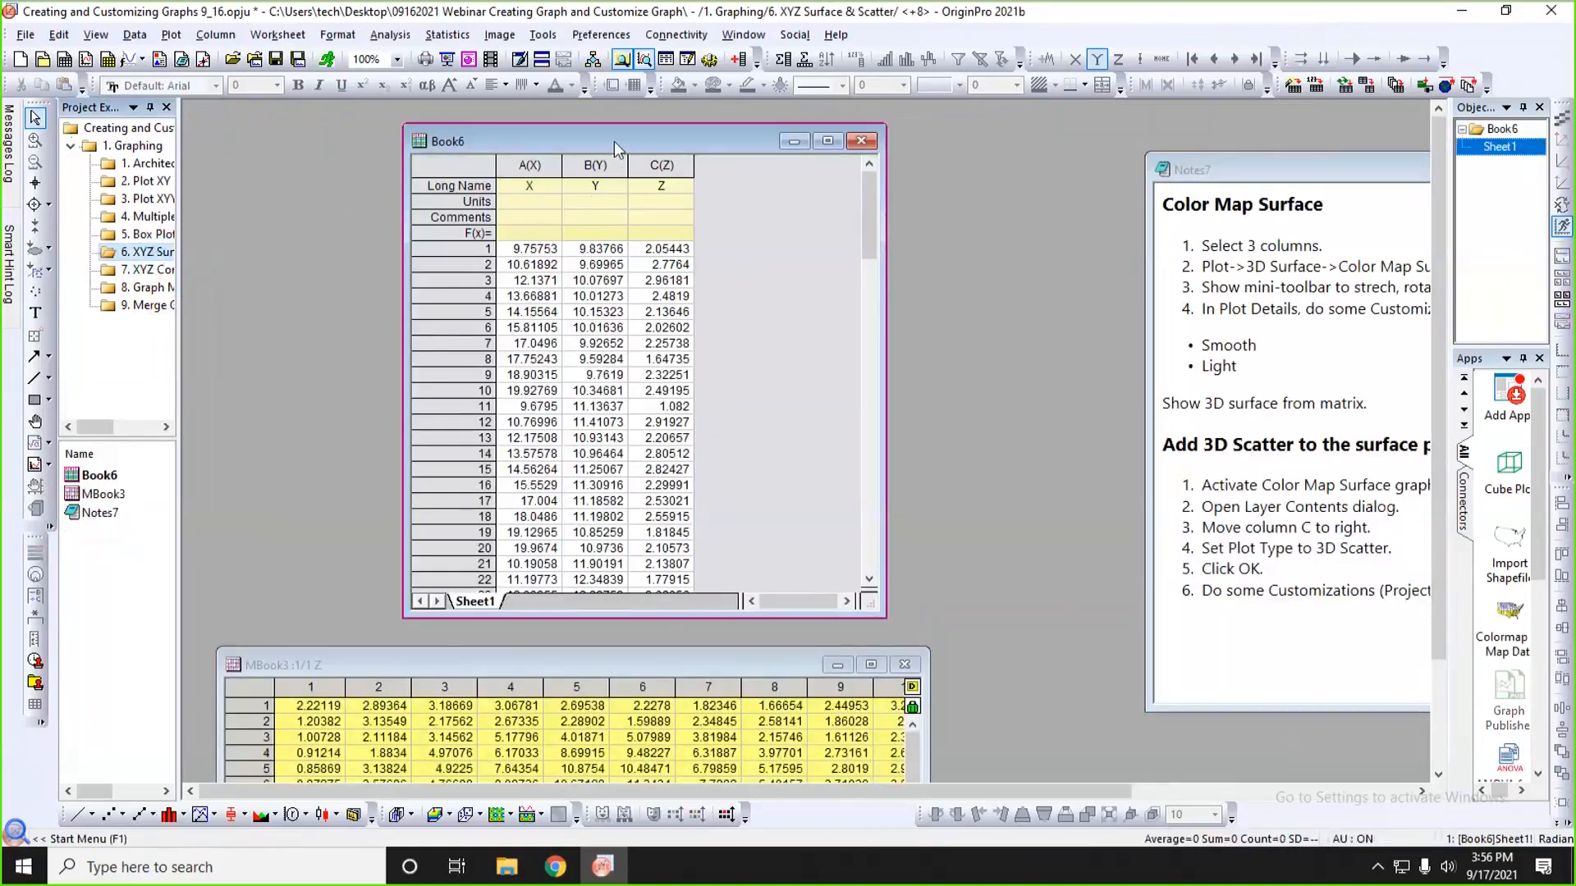
pyautogui.moveTo(614, 142); pyautogui.dragTo(510, 131)
pyautogui.click(476, 661)
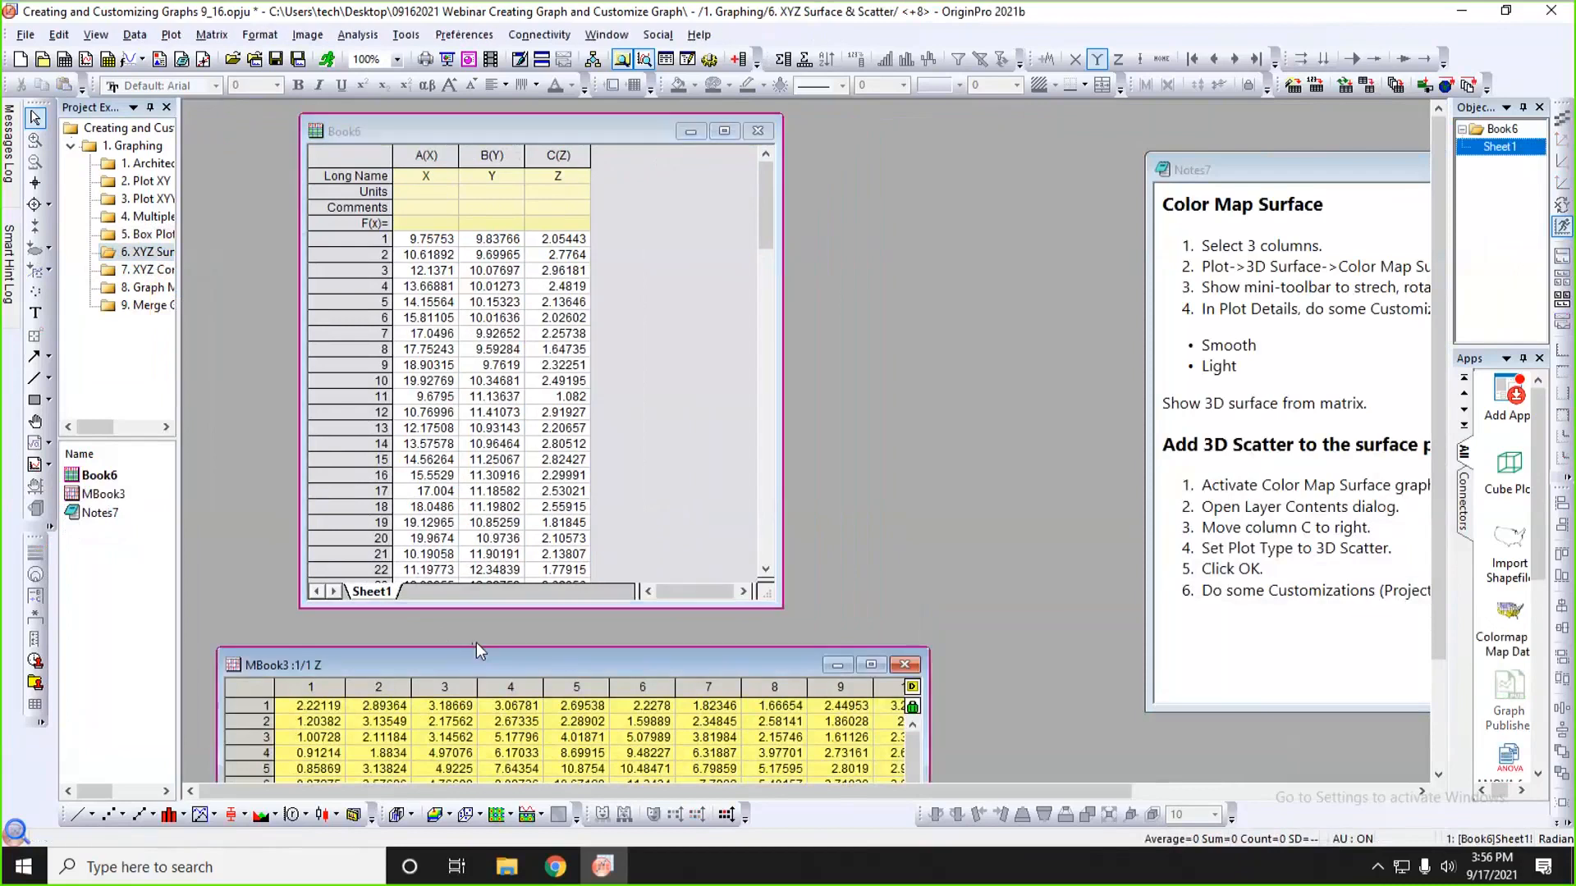
pyautogui.moveTo(475, 644); pyautogui.dragTo(469, 550)
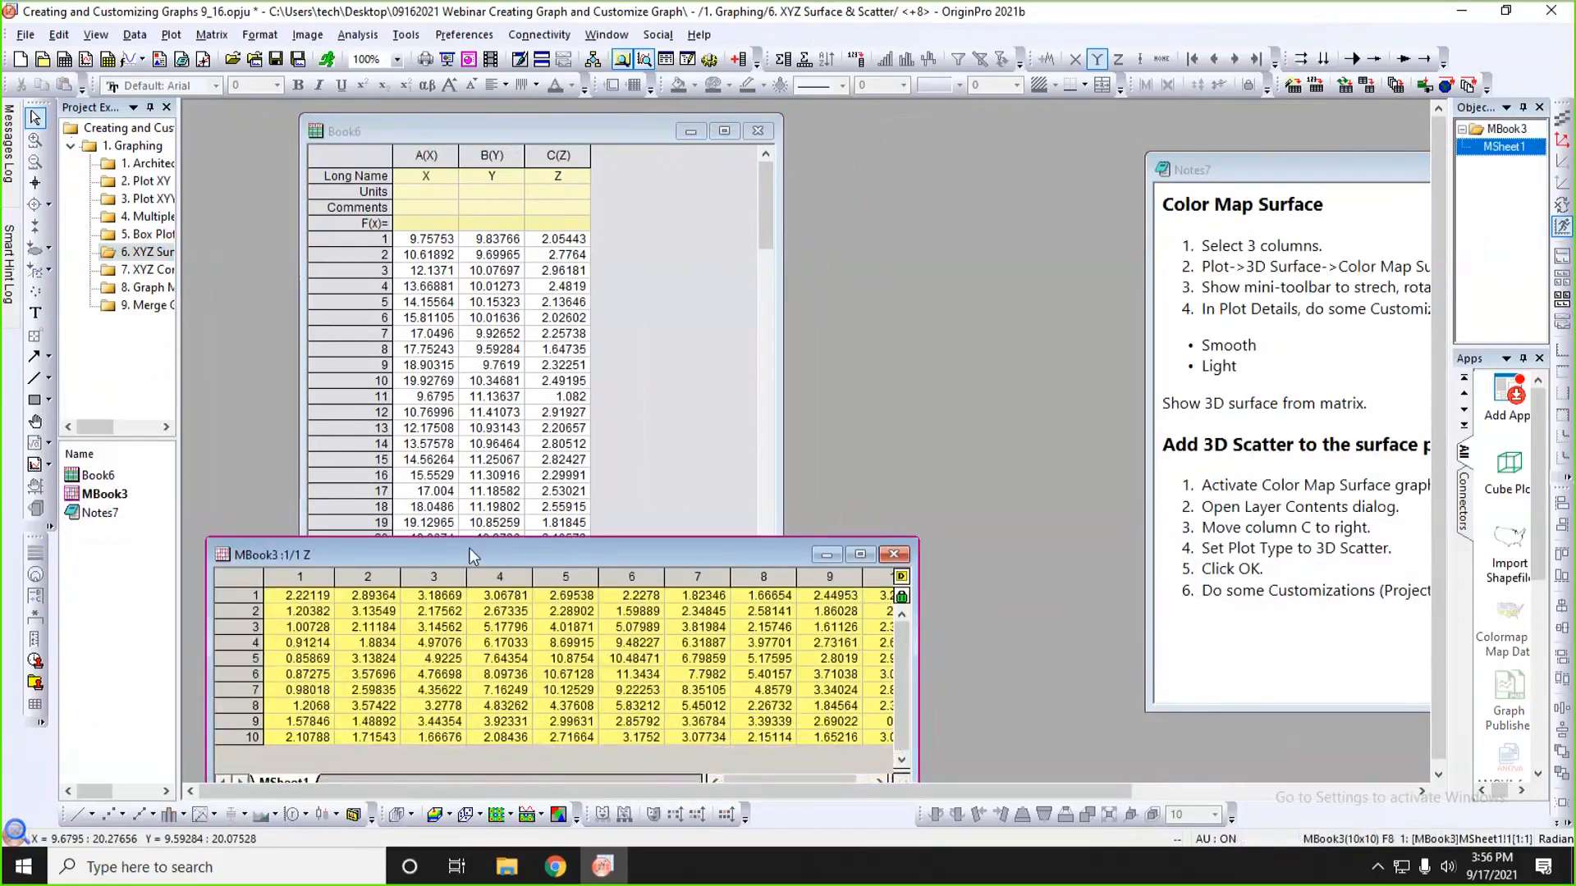
pyautogui.click(643, 318)
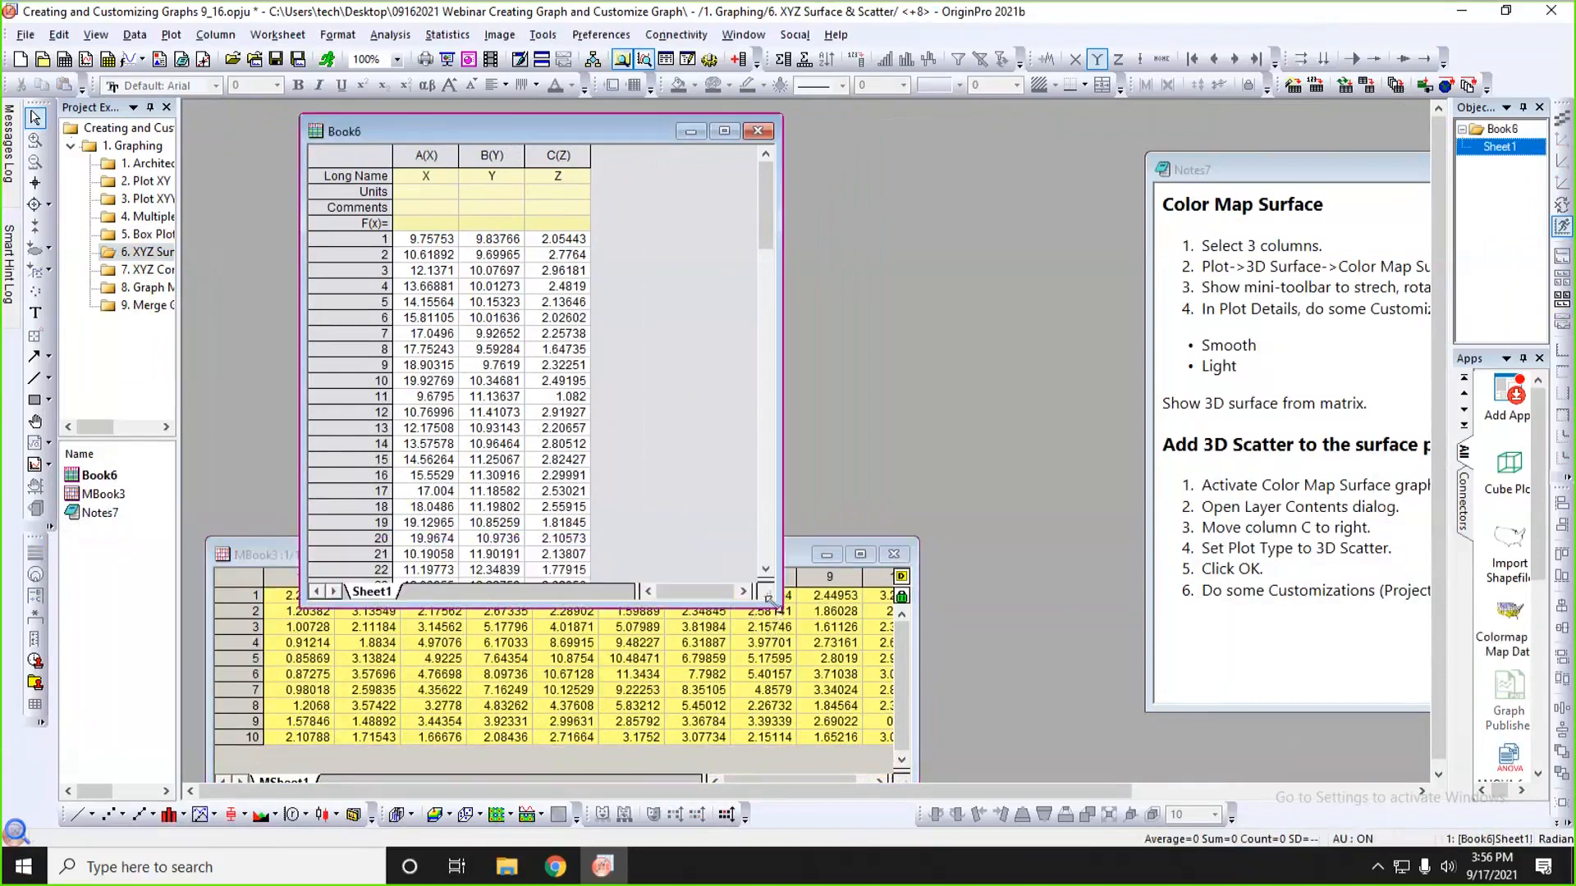
pyautogui.moveTo(768, 597); pyautogui.dragTo(653, 450)
pyautogui.moveTo(427, 161); pyautogui.dragTo(566, 157)
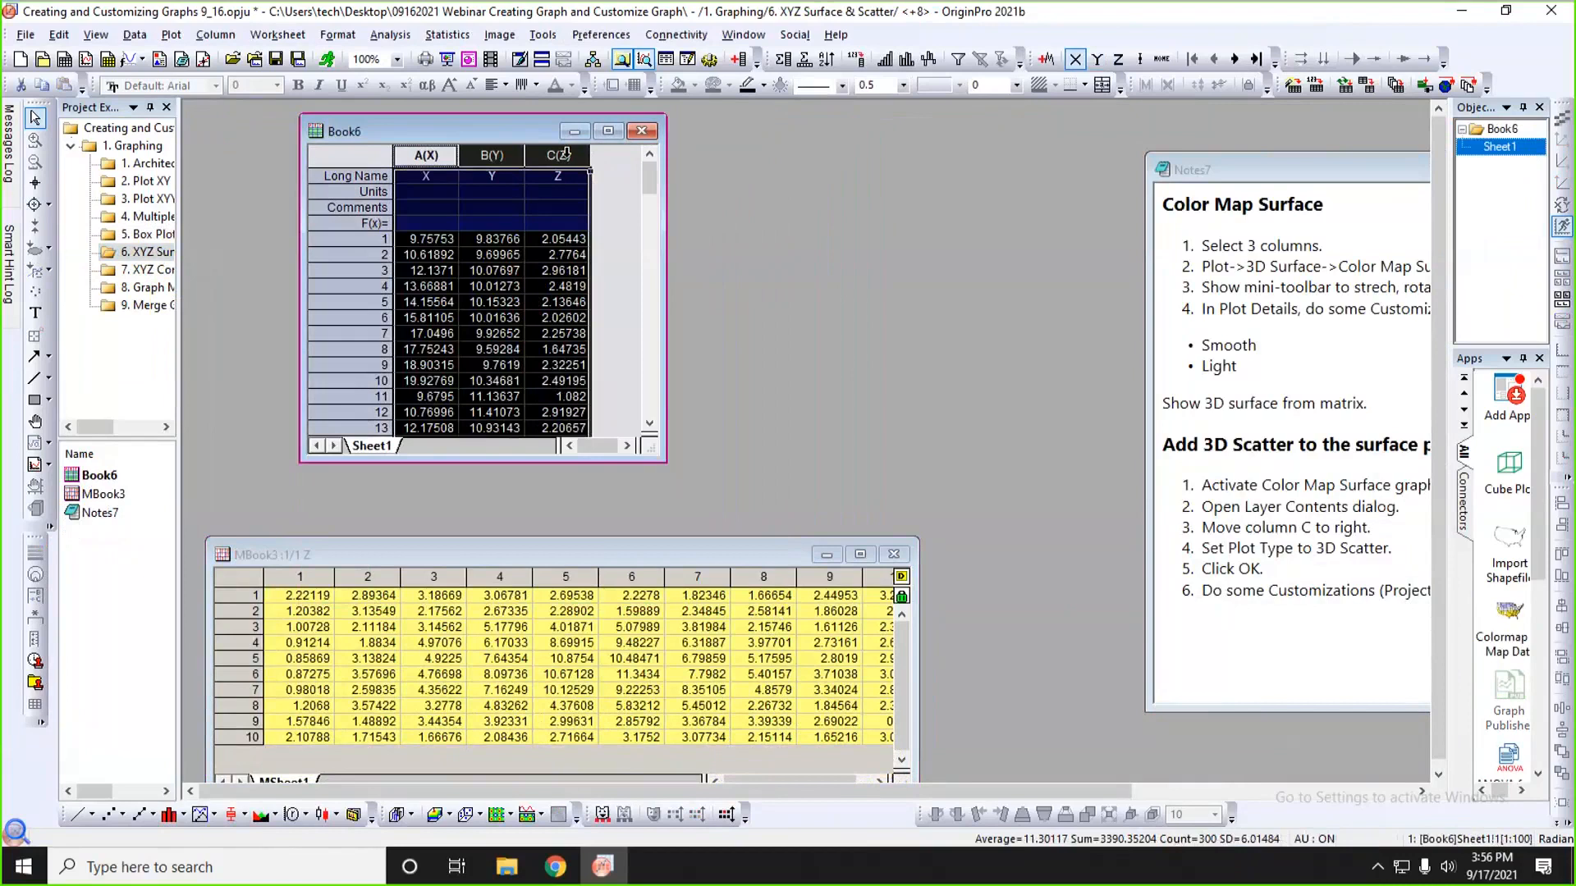
pyautogui.click(609, 207)
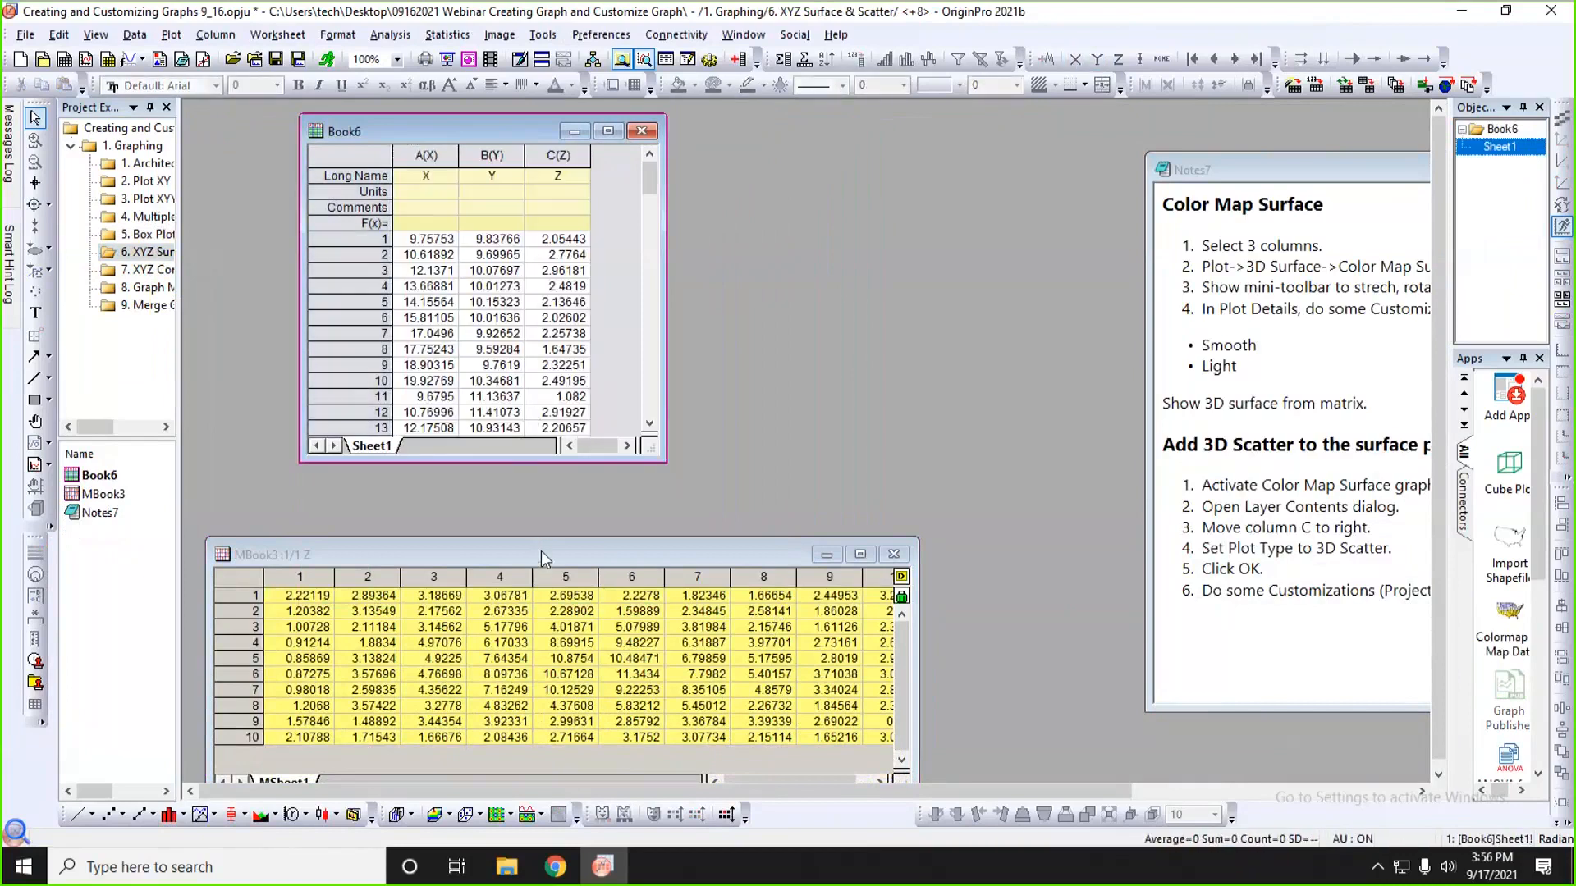
# - Enlarge the MBook3 window to fit all ten matrix columns and show X/Y values in its headers
pyautogui.moveTo(540, 550); pyautogui.dragTo(544, 456)
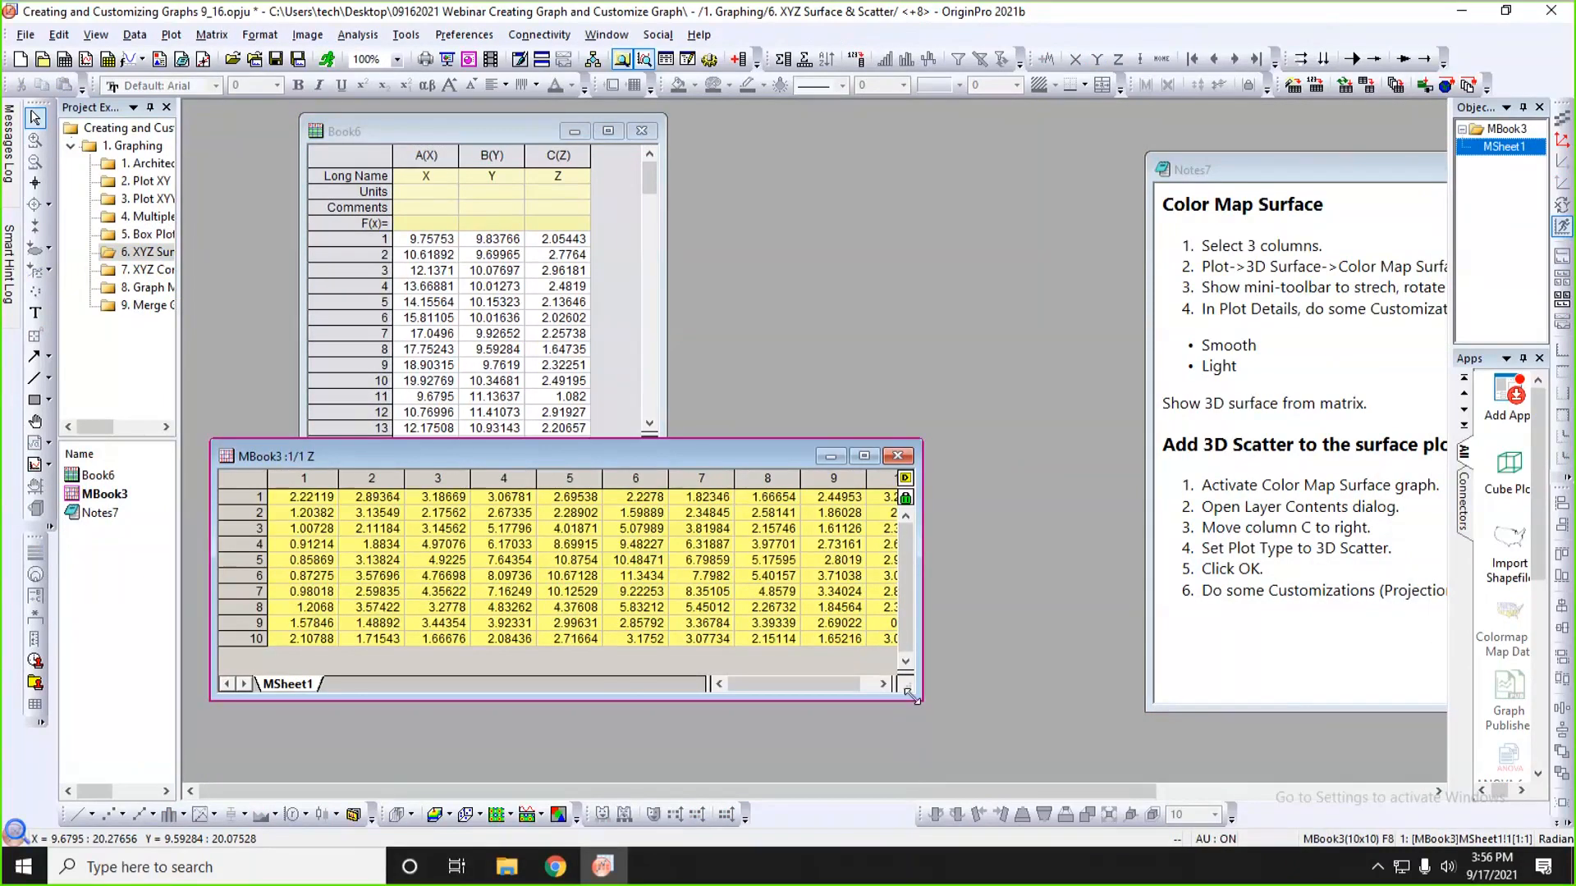
pyautogui.moveTo(913, 695); pyautogui.dragTo(996, 729)
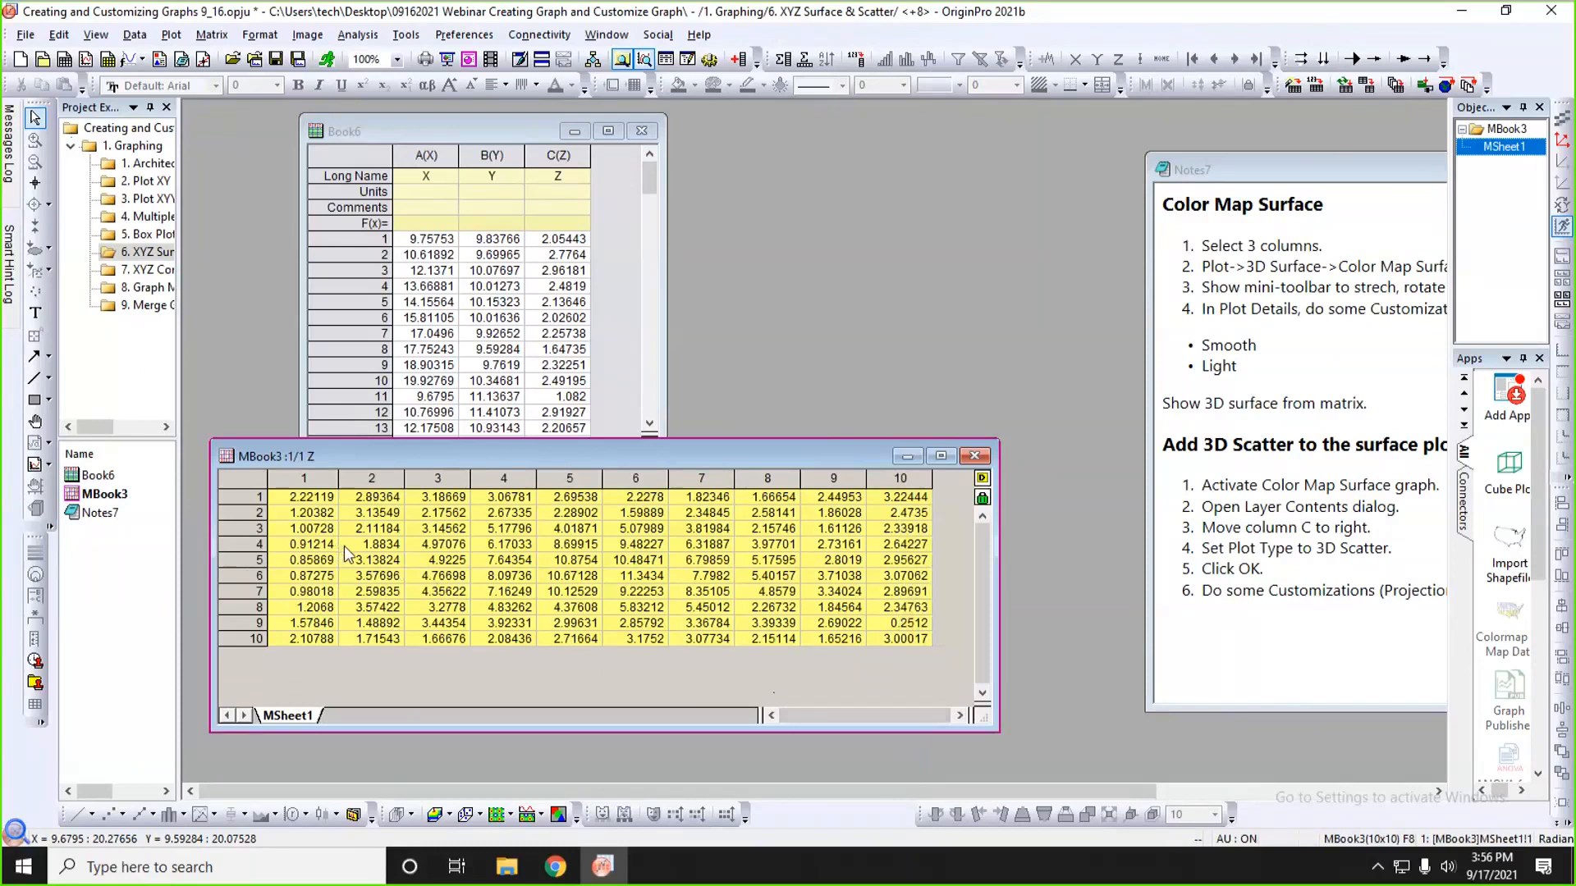
pyautogui.moveTo(316, 497); pyautogui.dragTo(894, 653)
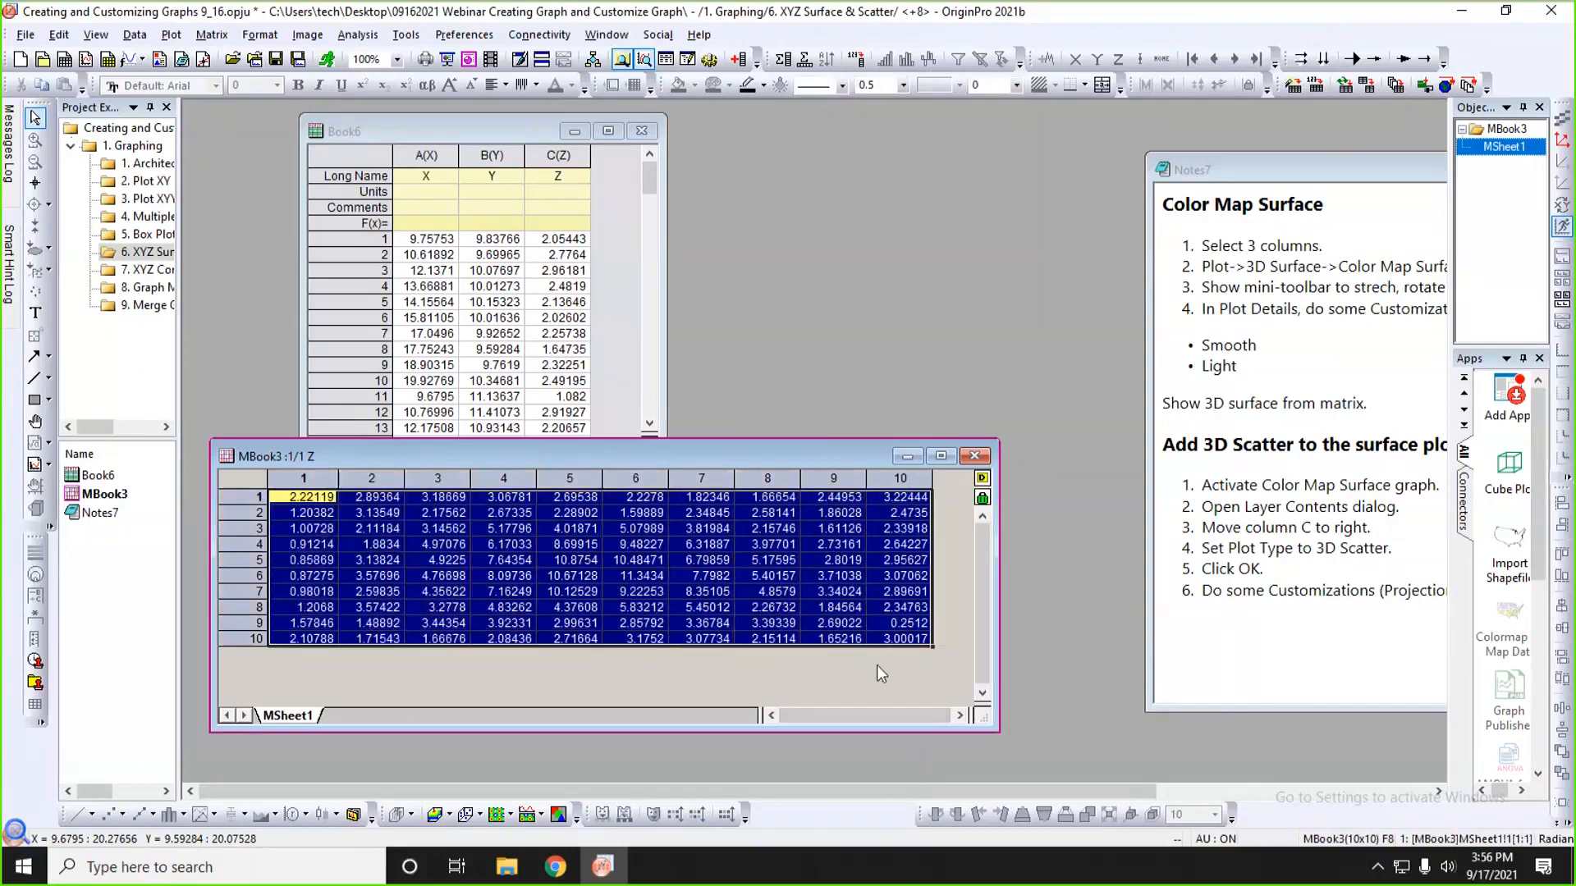
pyautogui.click(862, 678)
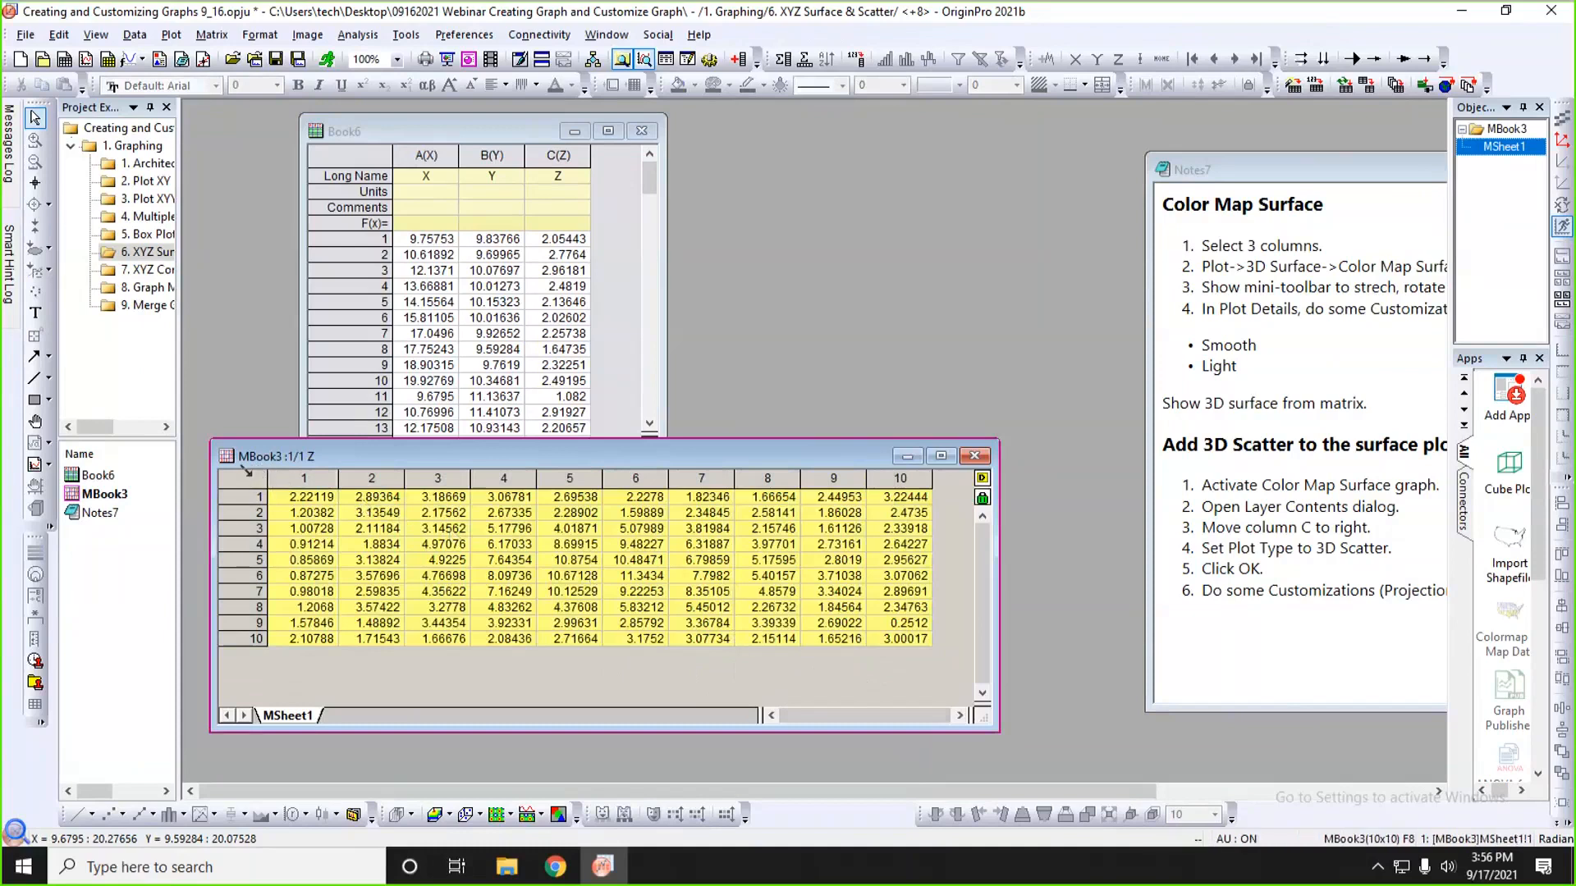
pyautogui.click(102, 37)
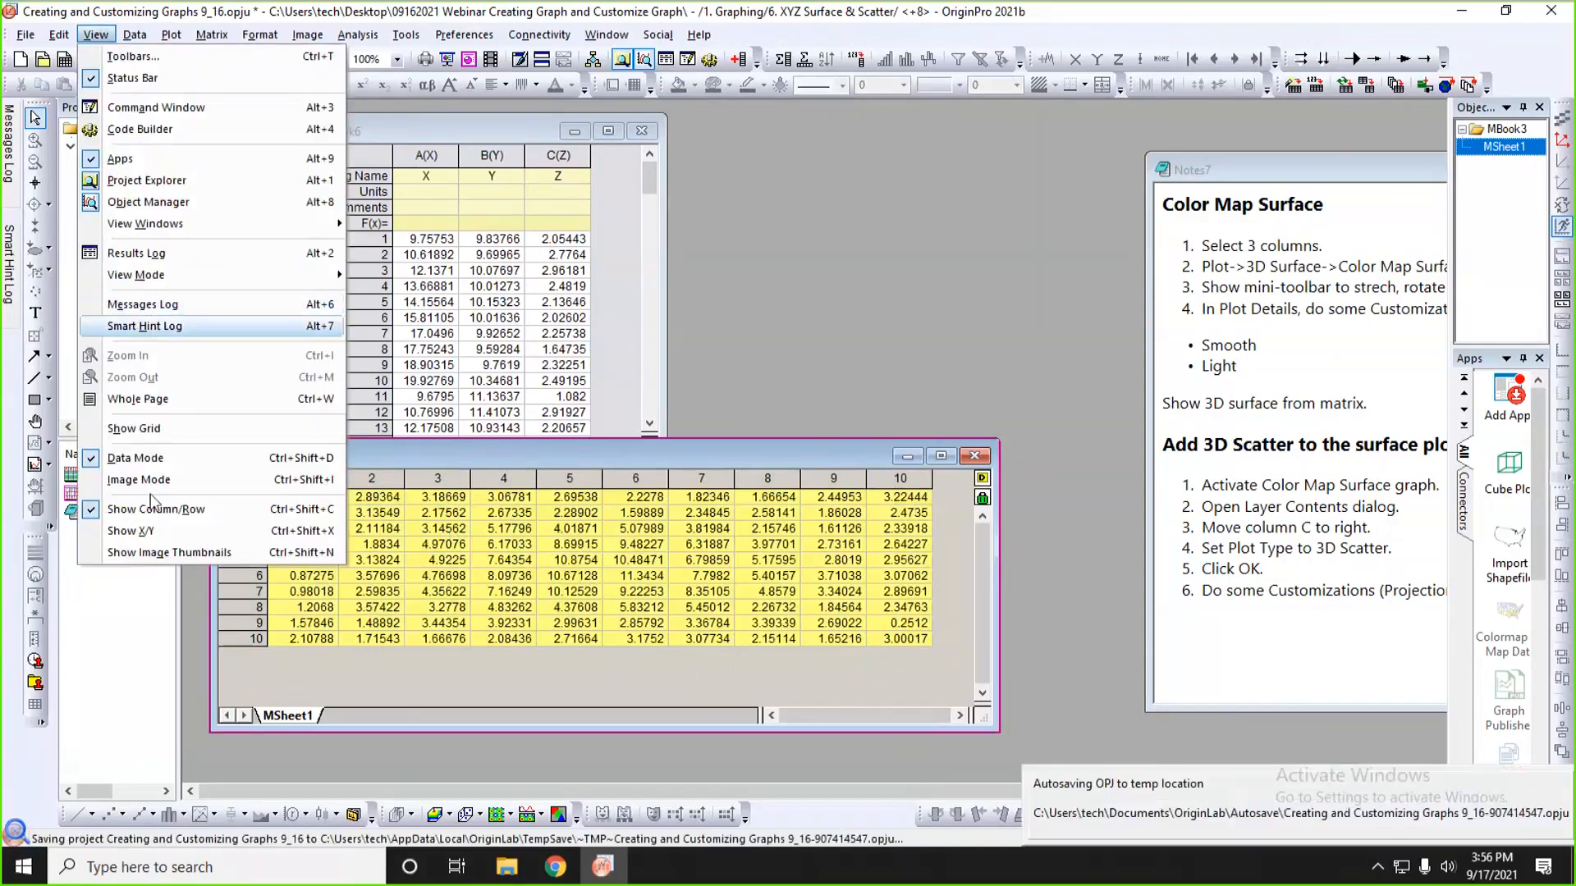
pyautogui.click(152, 530)
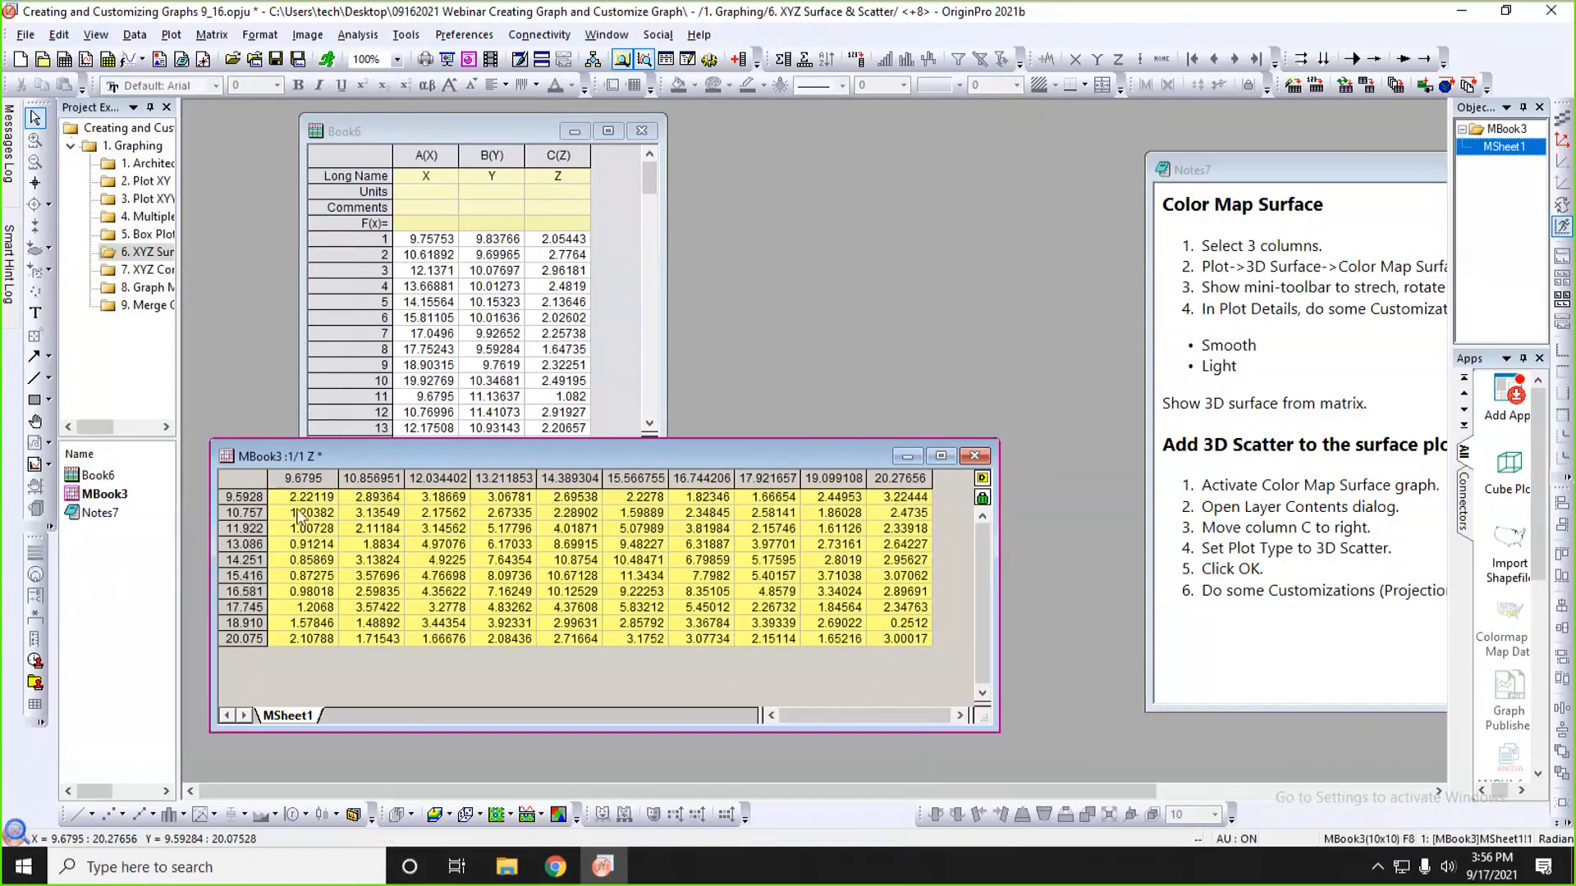
# - Reposition the MBook3 and Book6 windows without overlap and widen Book6 slightly
pyautogui.moveTo(416, 450); pyautogui.dragTo(412, 488)
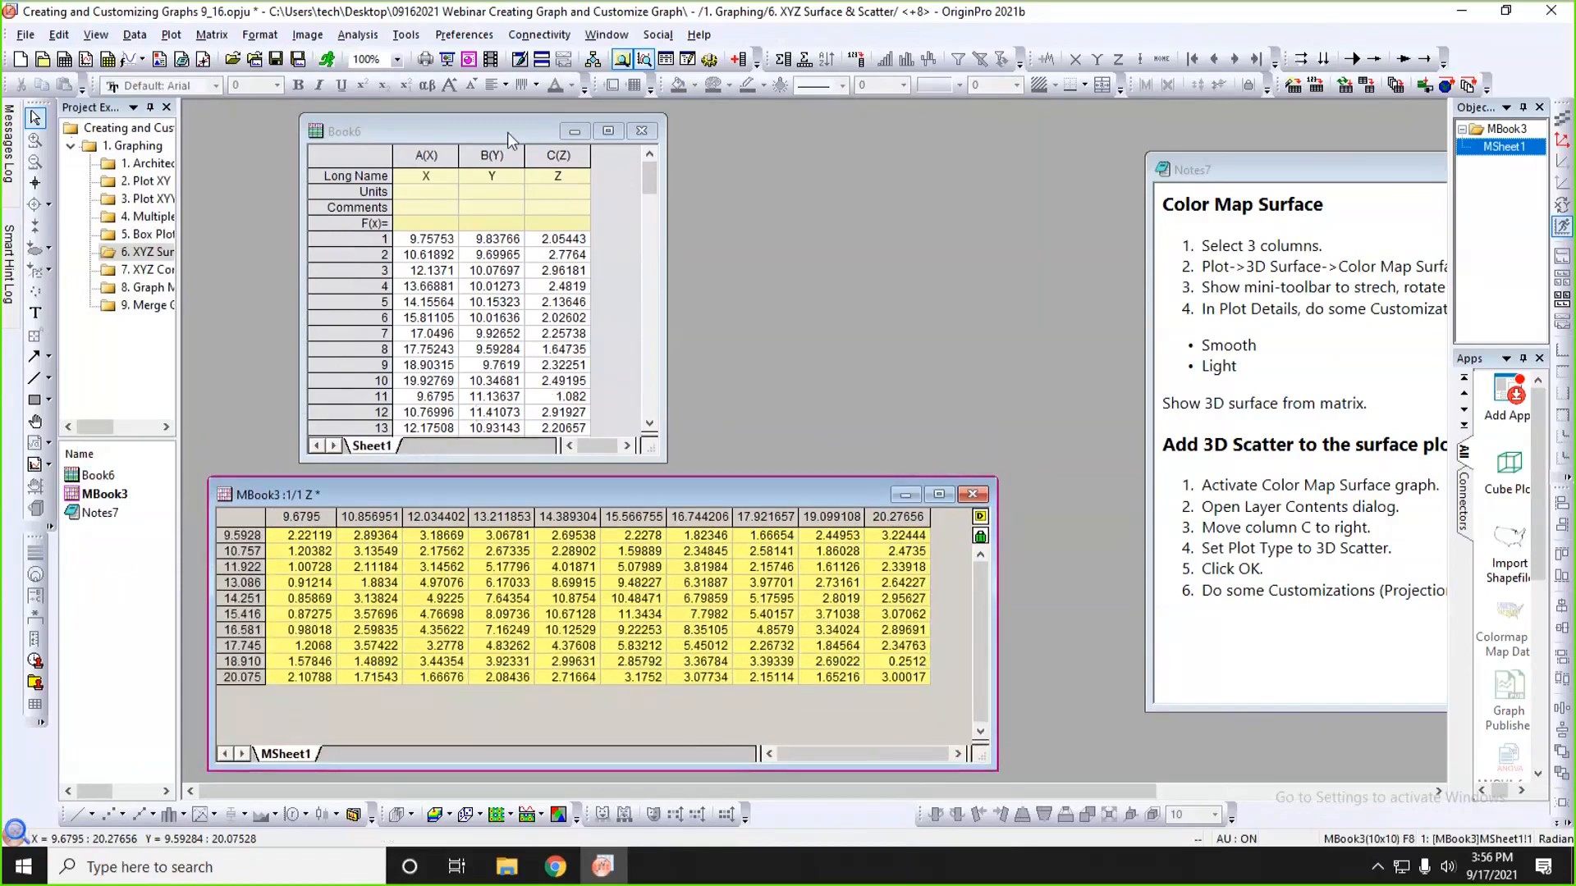
pyautogui.moveTo(507, 131); pyautogui.dragTo(442, 127)
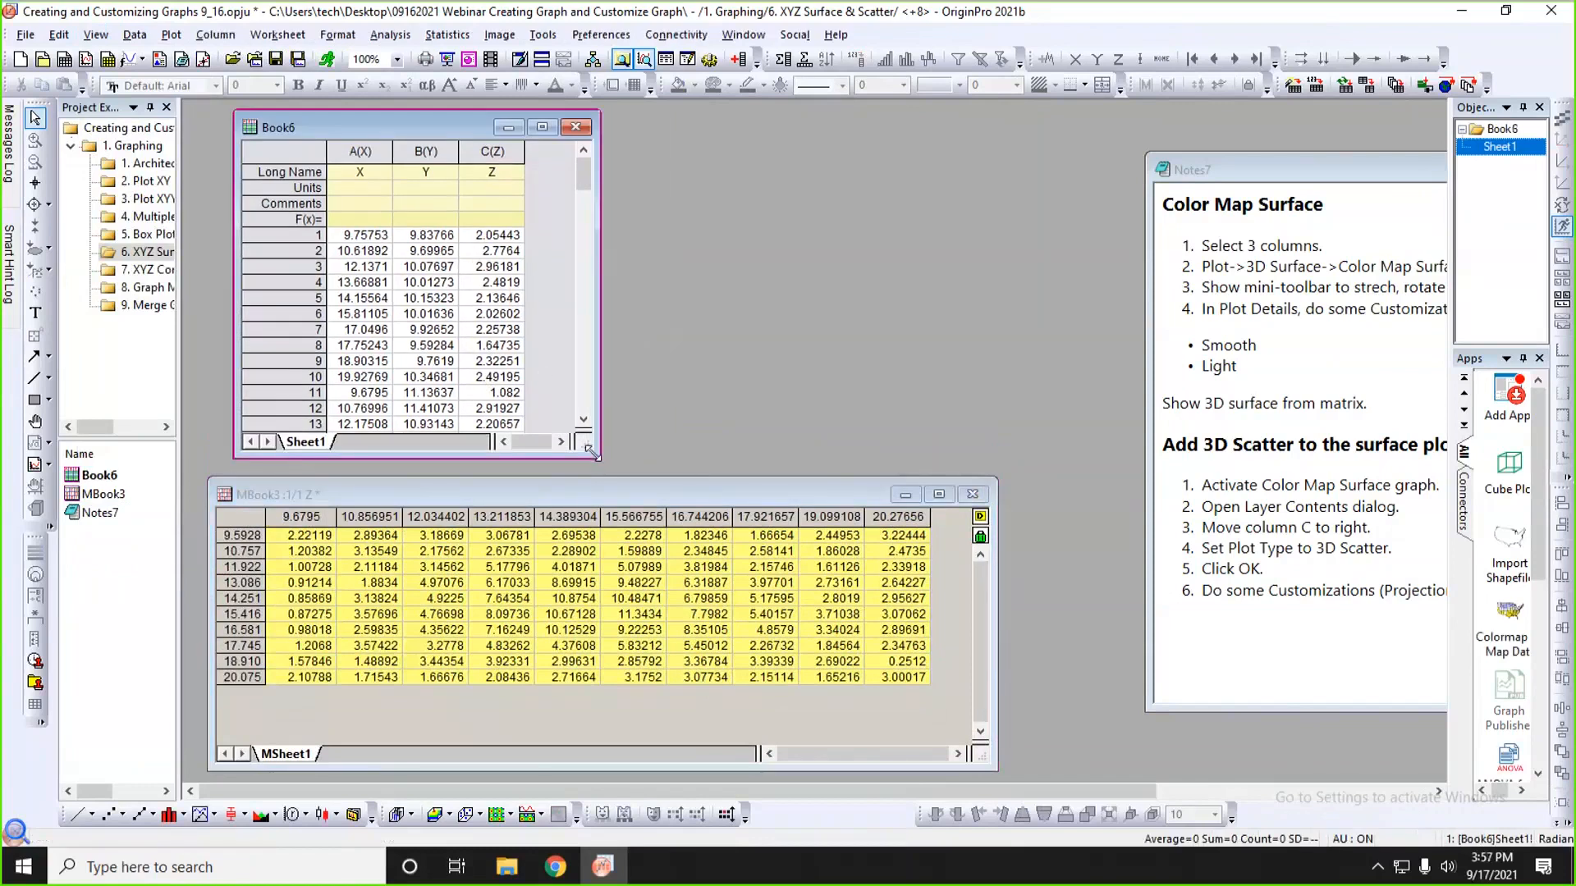
pyautogui.moveTo(591, 451); pyautogui.dragTo(611, 453)
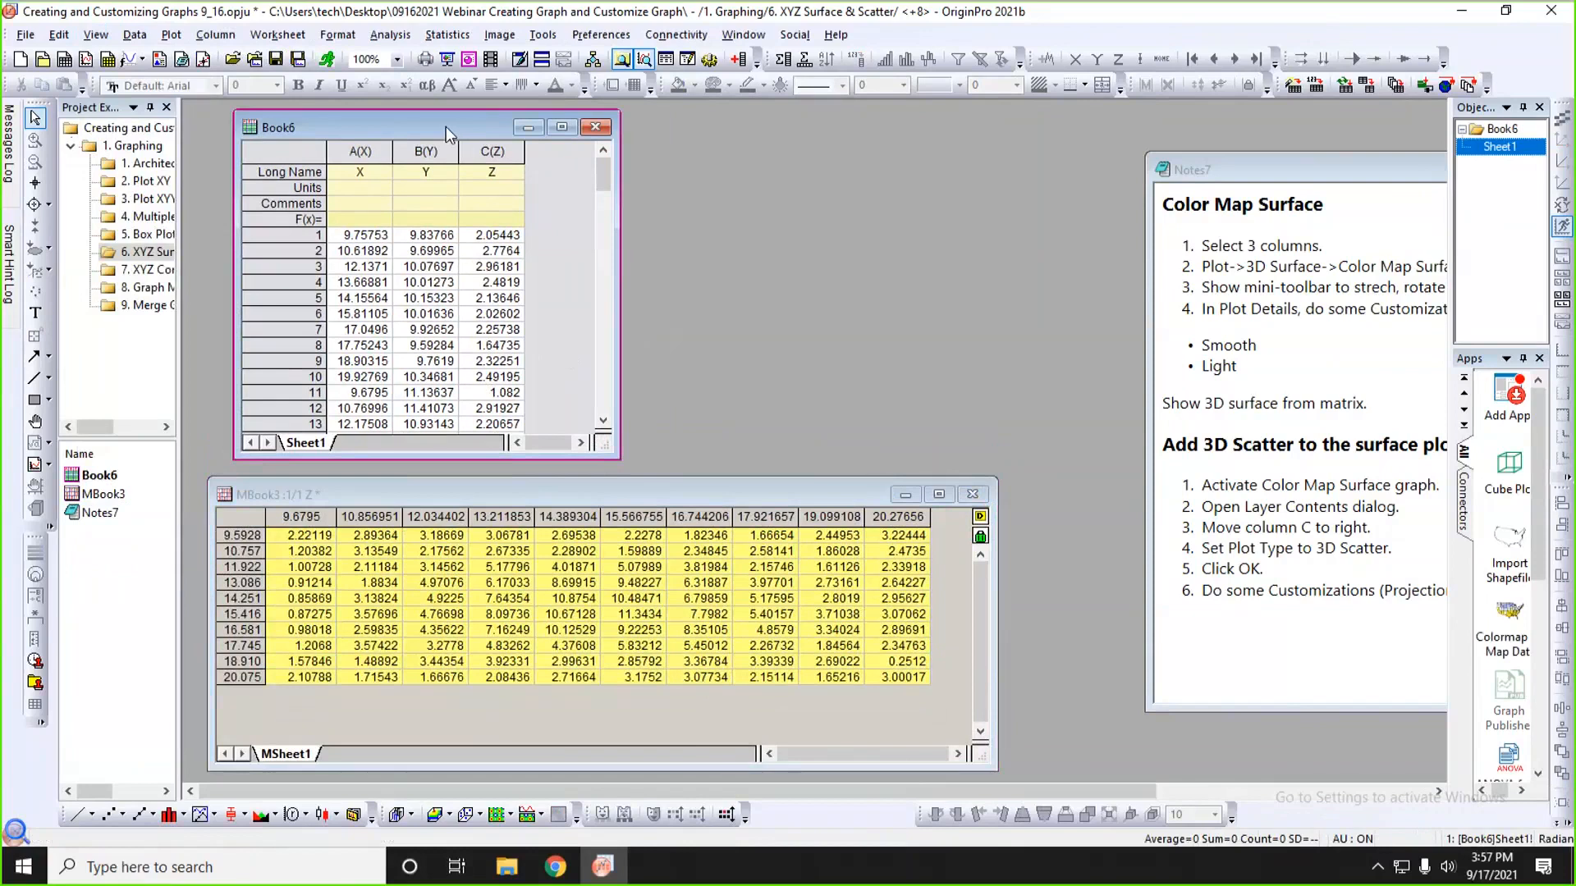
pyautogui.moveTo(445, 126); pyautogui.dragTo(430, 124)
# - Plot Book6's column C(Z) as a 3D color map surface graph
pyautogui.click(462, 148)
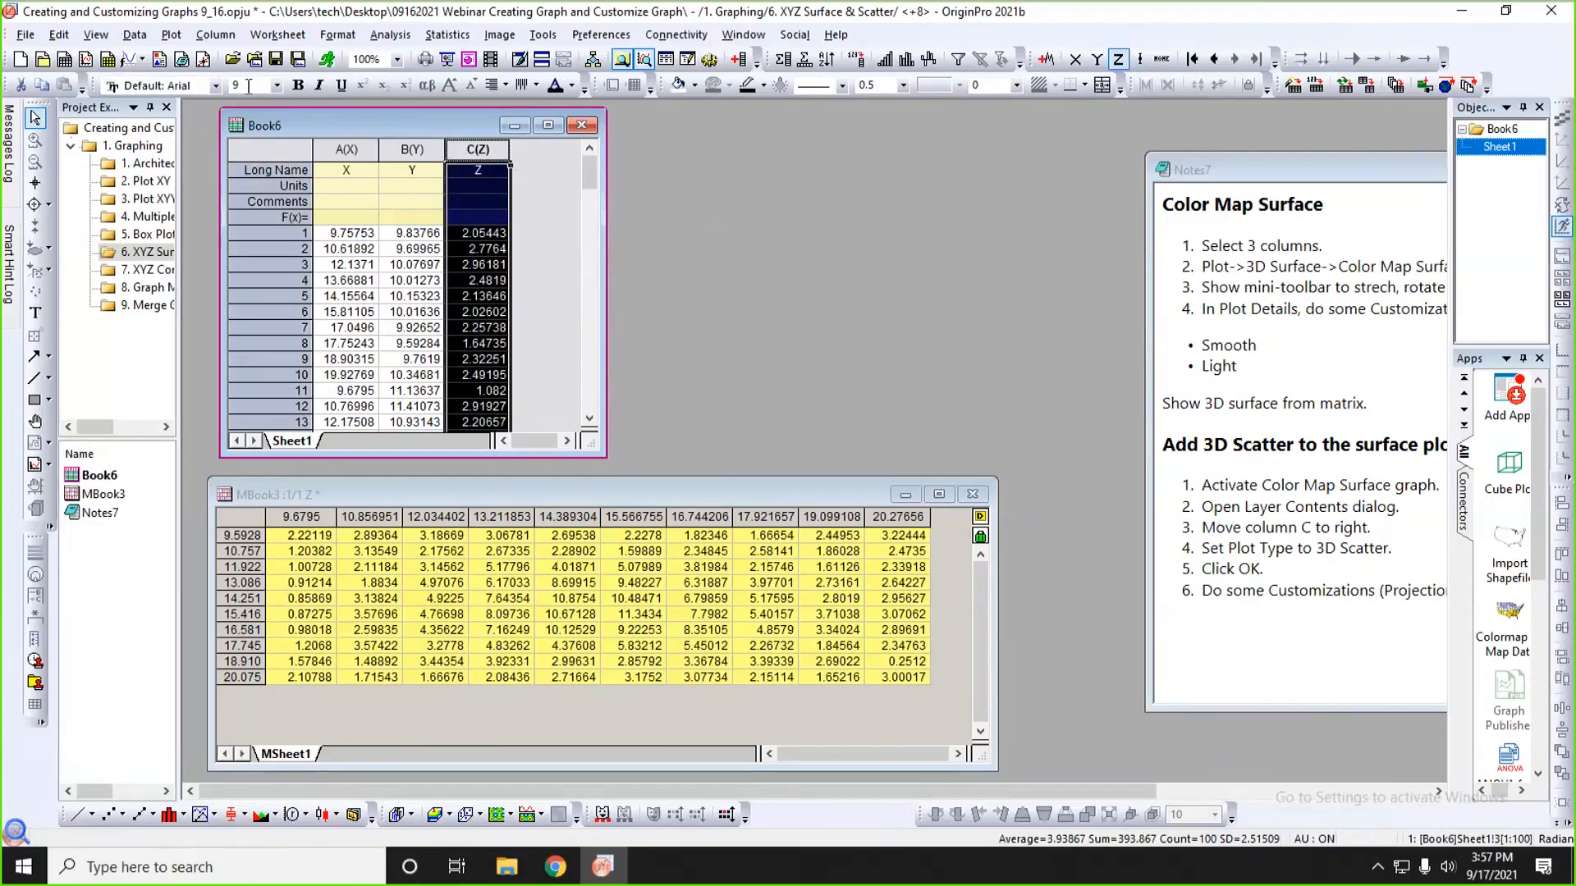
pyautogui.click(171, 36)
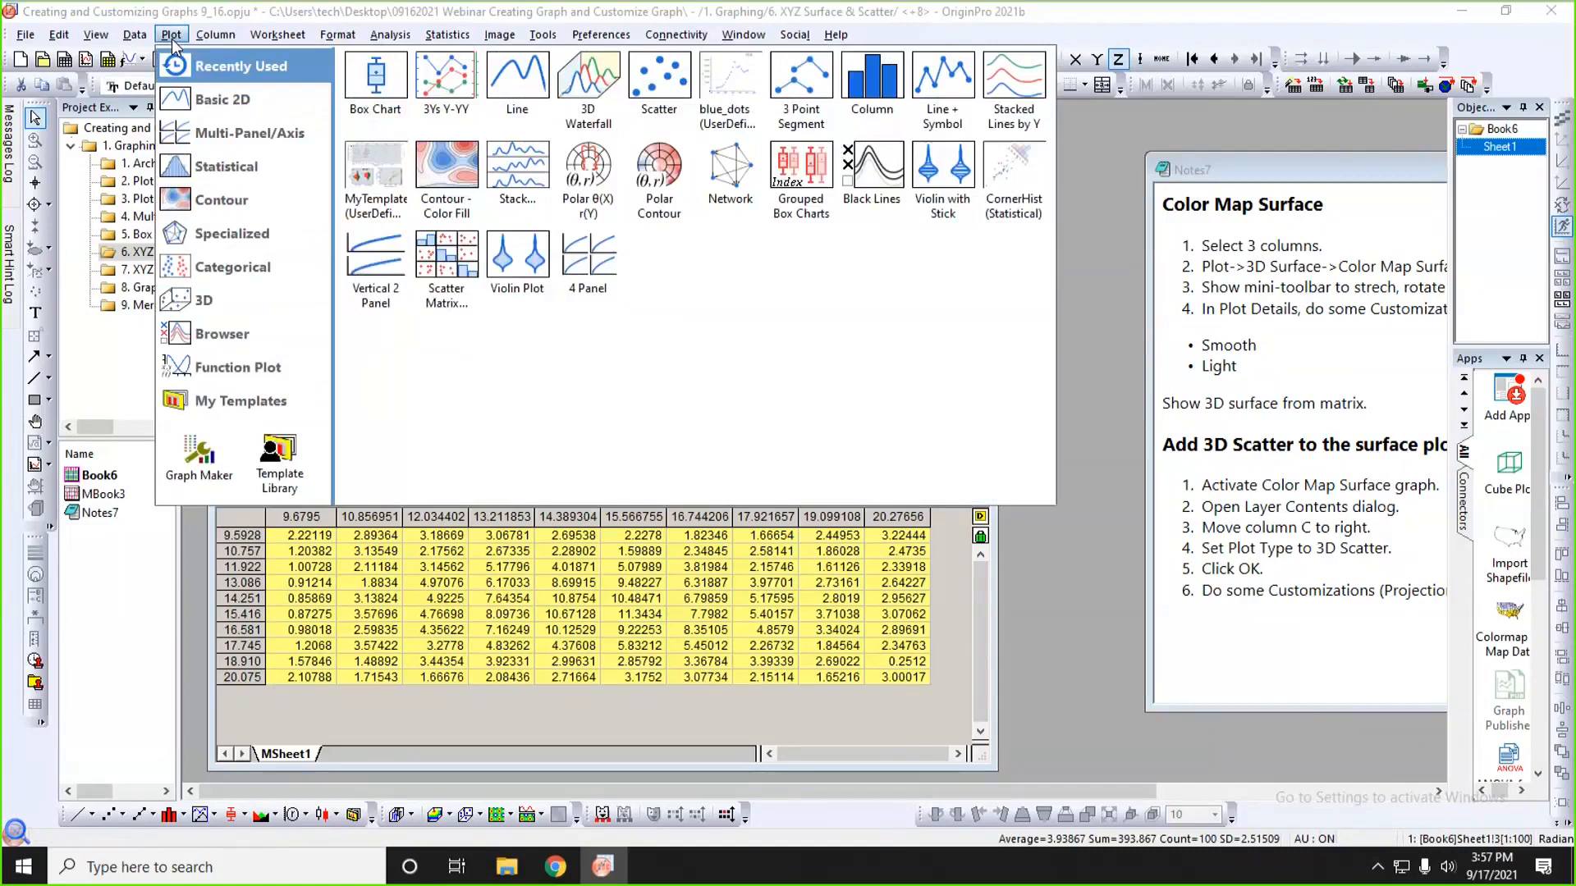
pyautogui.moveTo(222, 299)
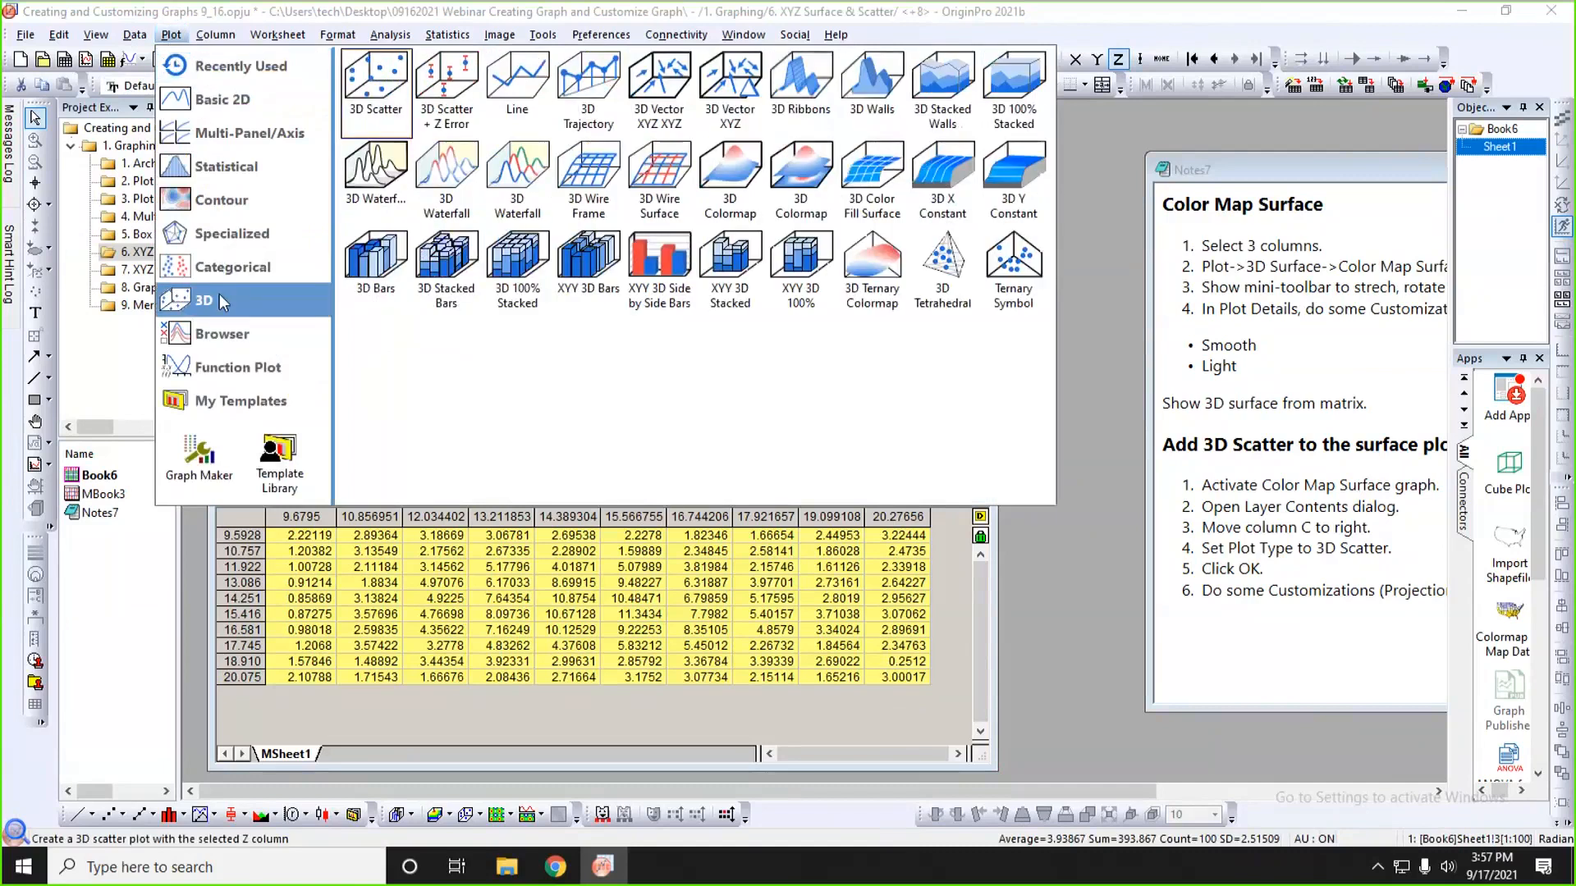
pyautogui.click(733, 193)
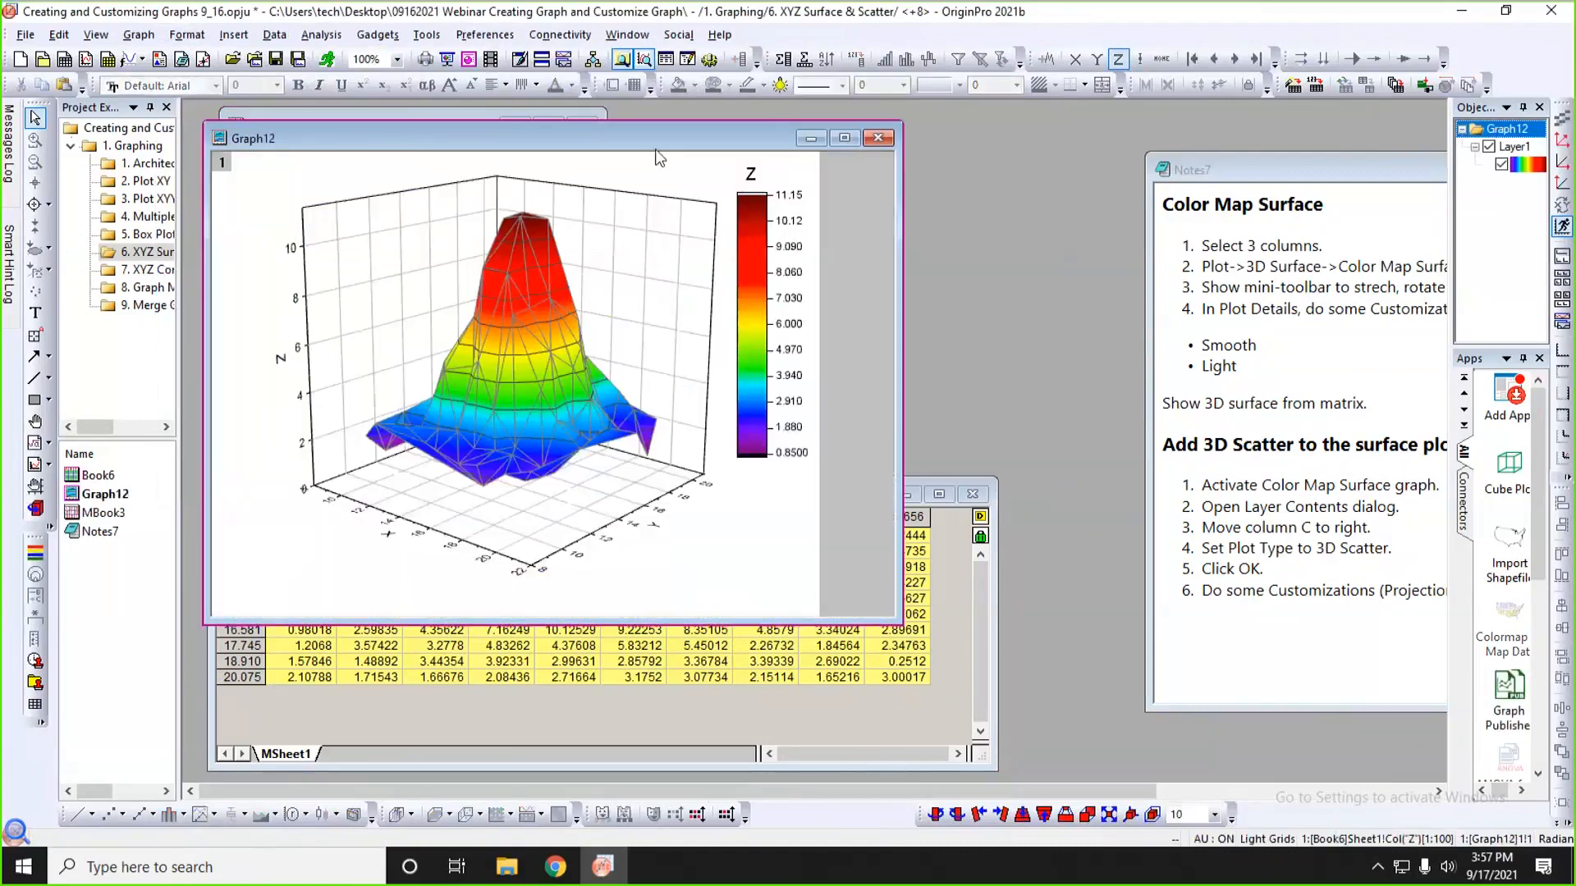
# - Move and shrink the new surface graph's window so the worksheet columns beside it show, and select its 3D layer
pyautogui.moveTo(663, 139); pyautogui.dragTo(826, 135)
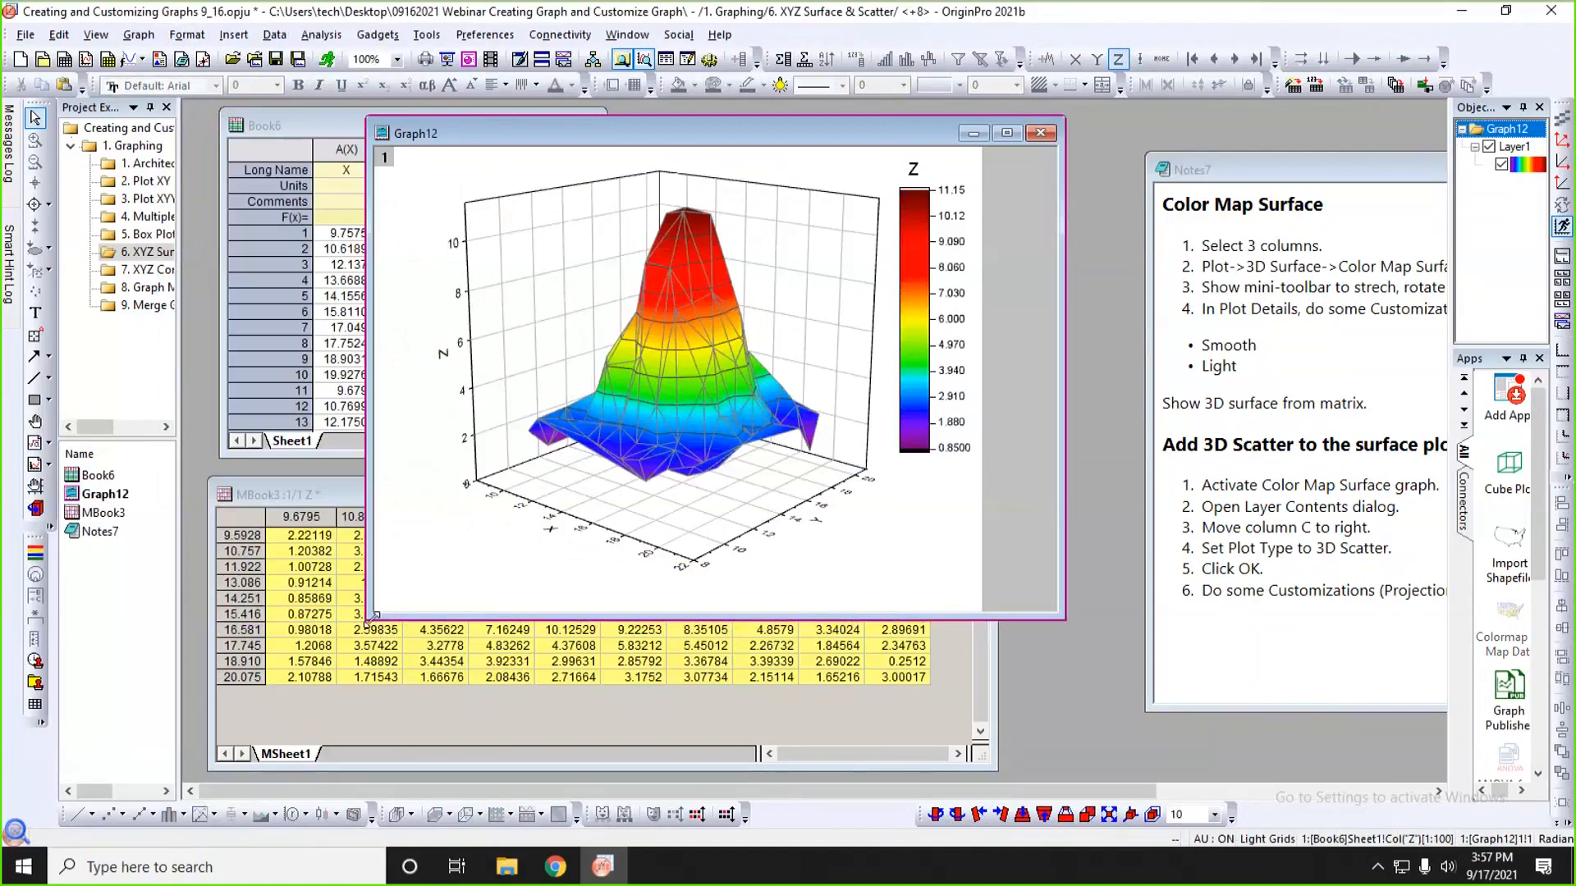
pyautogui.moveTo(369, 617); pyautogui.dragTo(480, 586)
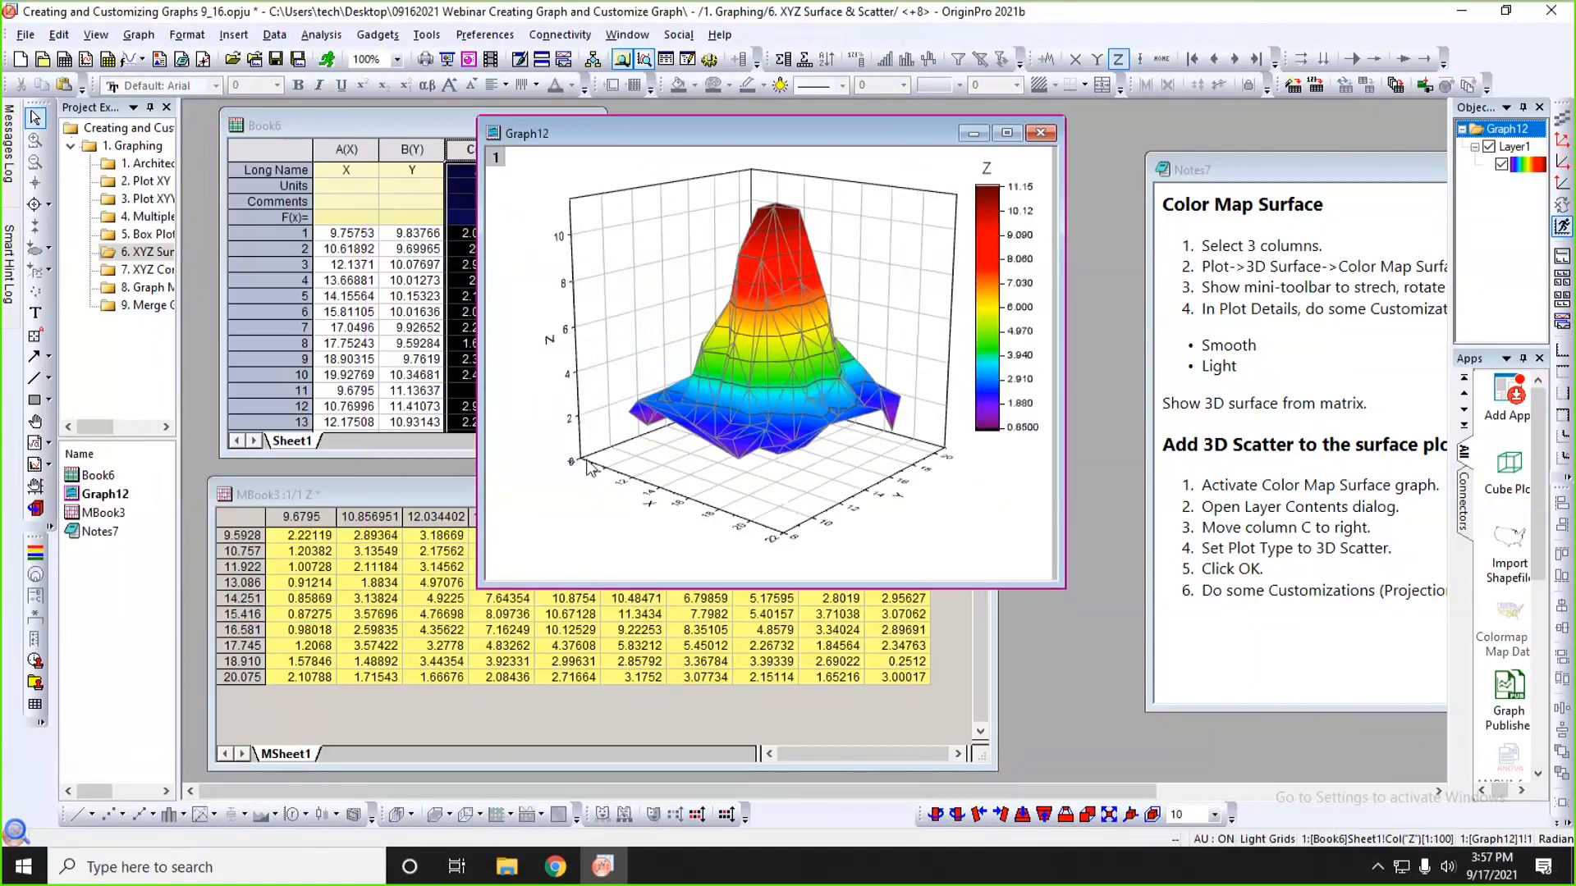
pyautogui.click(865, 243)
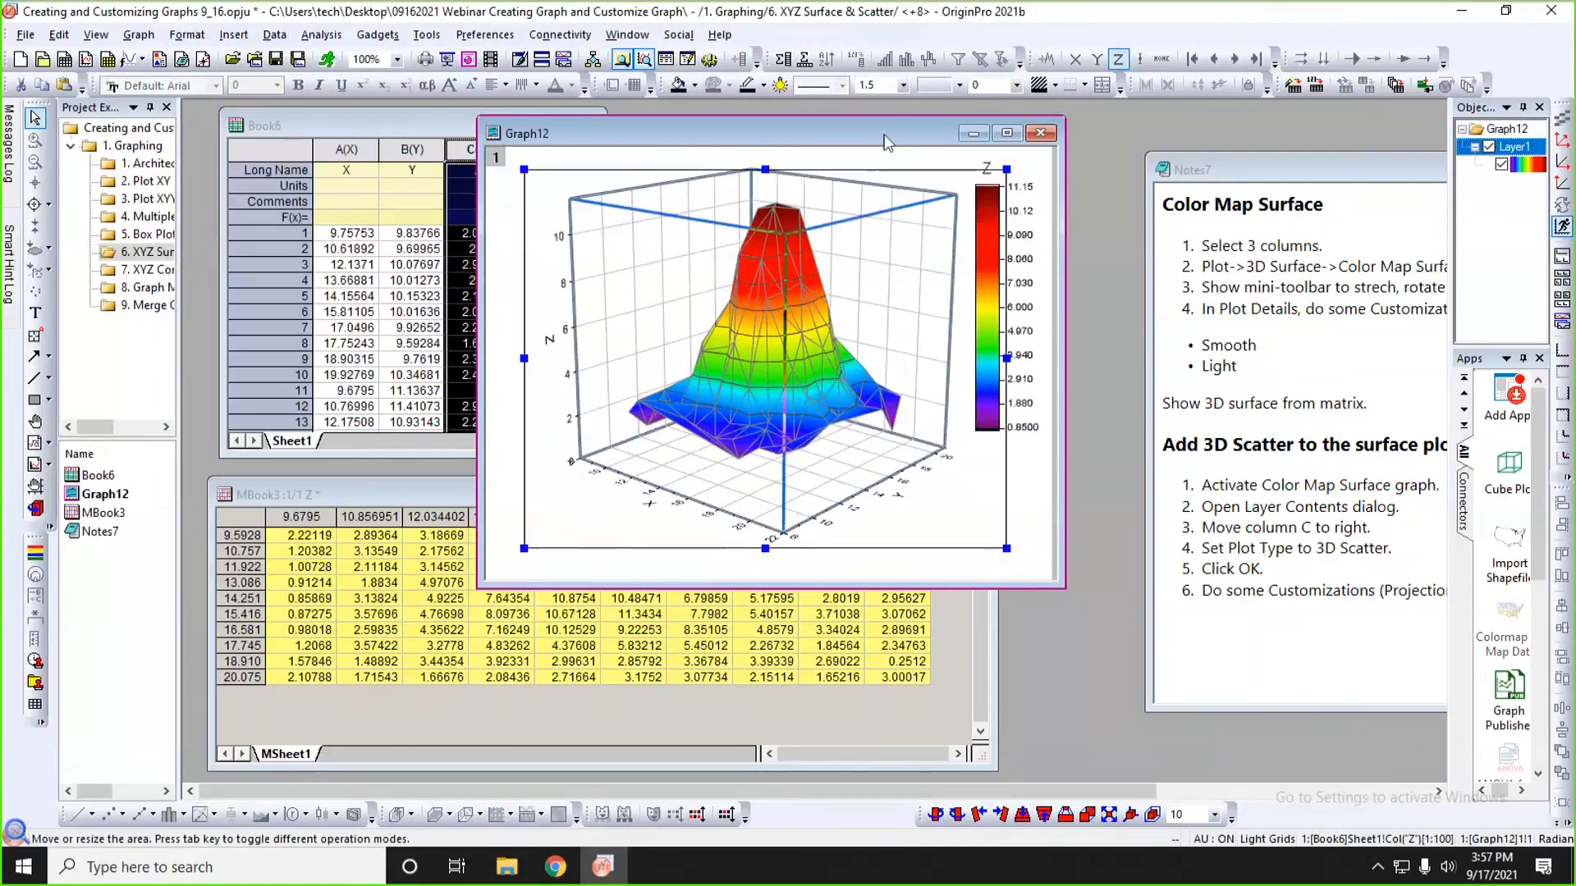
# - Shrink the color map surface's 3D axis box slightly along the X and Y directions in resize mode
pyautogui.click(889, 157)
pyautogui.click(870, 217)
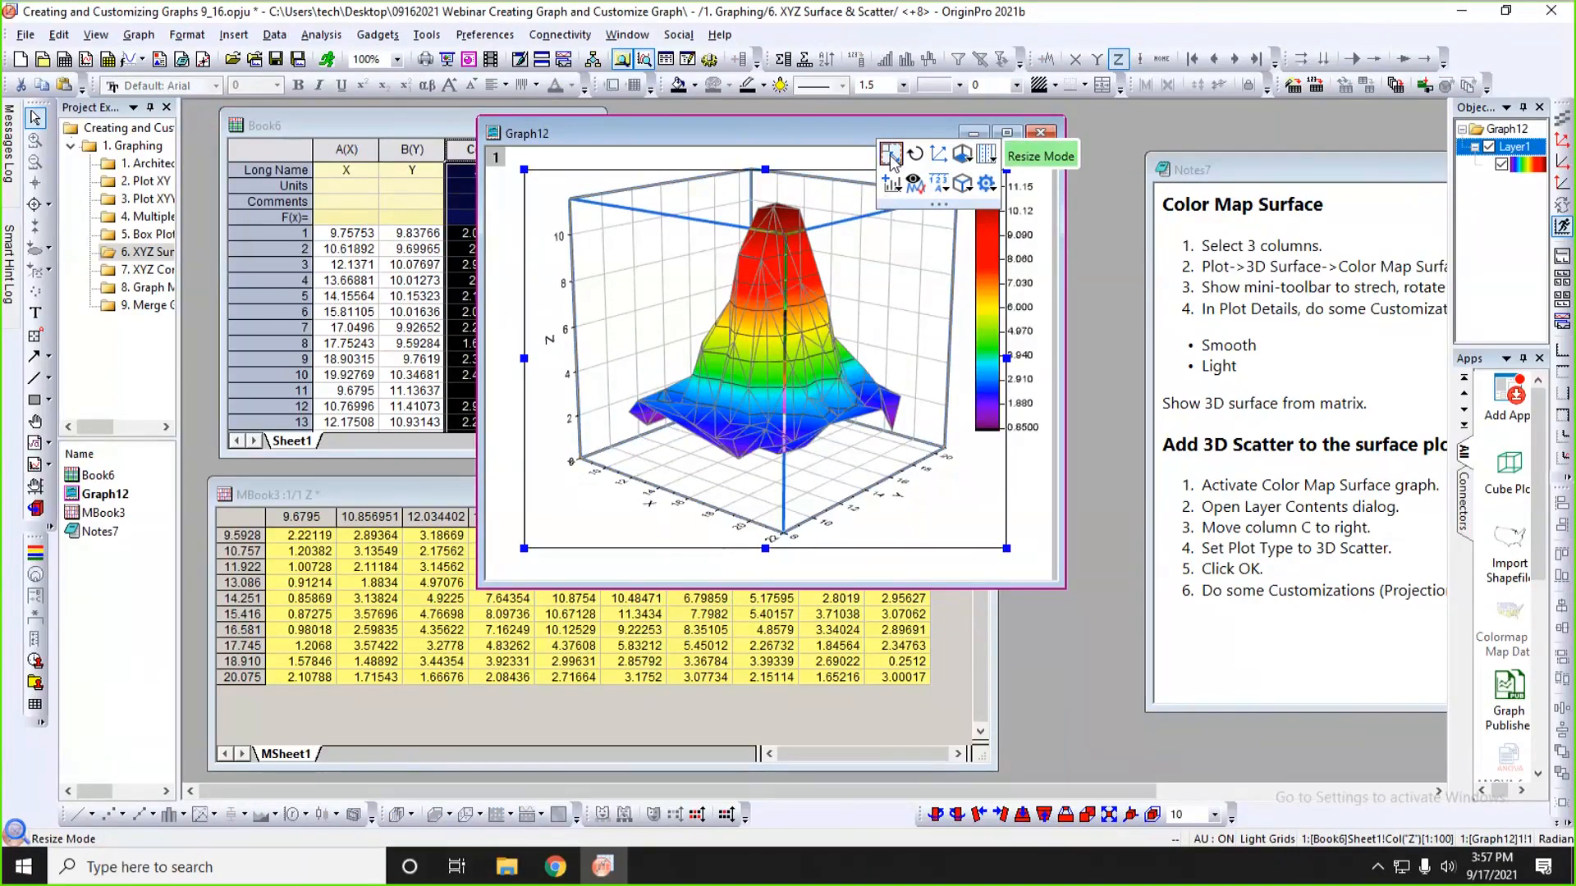
pyautogui.click(891, 156)
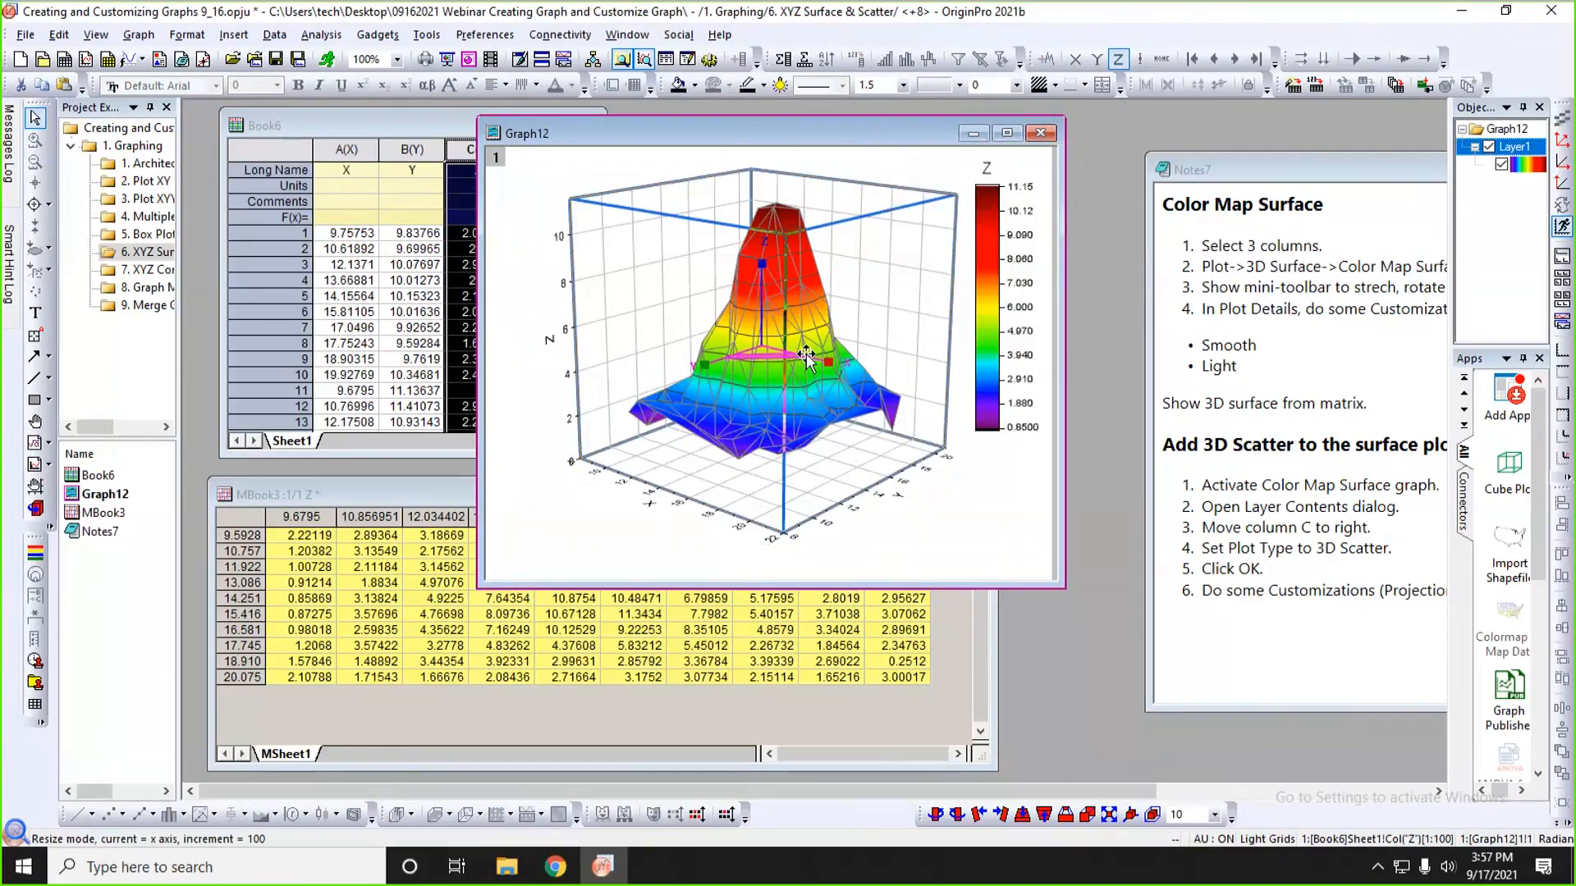
pyautogui.moveTo(816, 357)
pyautogui.mouseDown()
pyautogui.moveTo(835, 370)
pyautogui.moveTo(805, 355)
pyautogui.mouseUp()
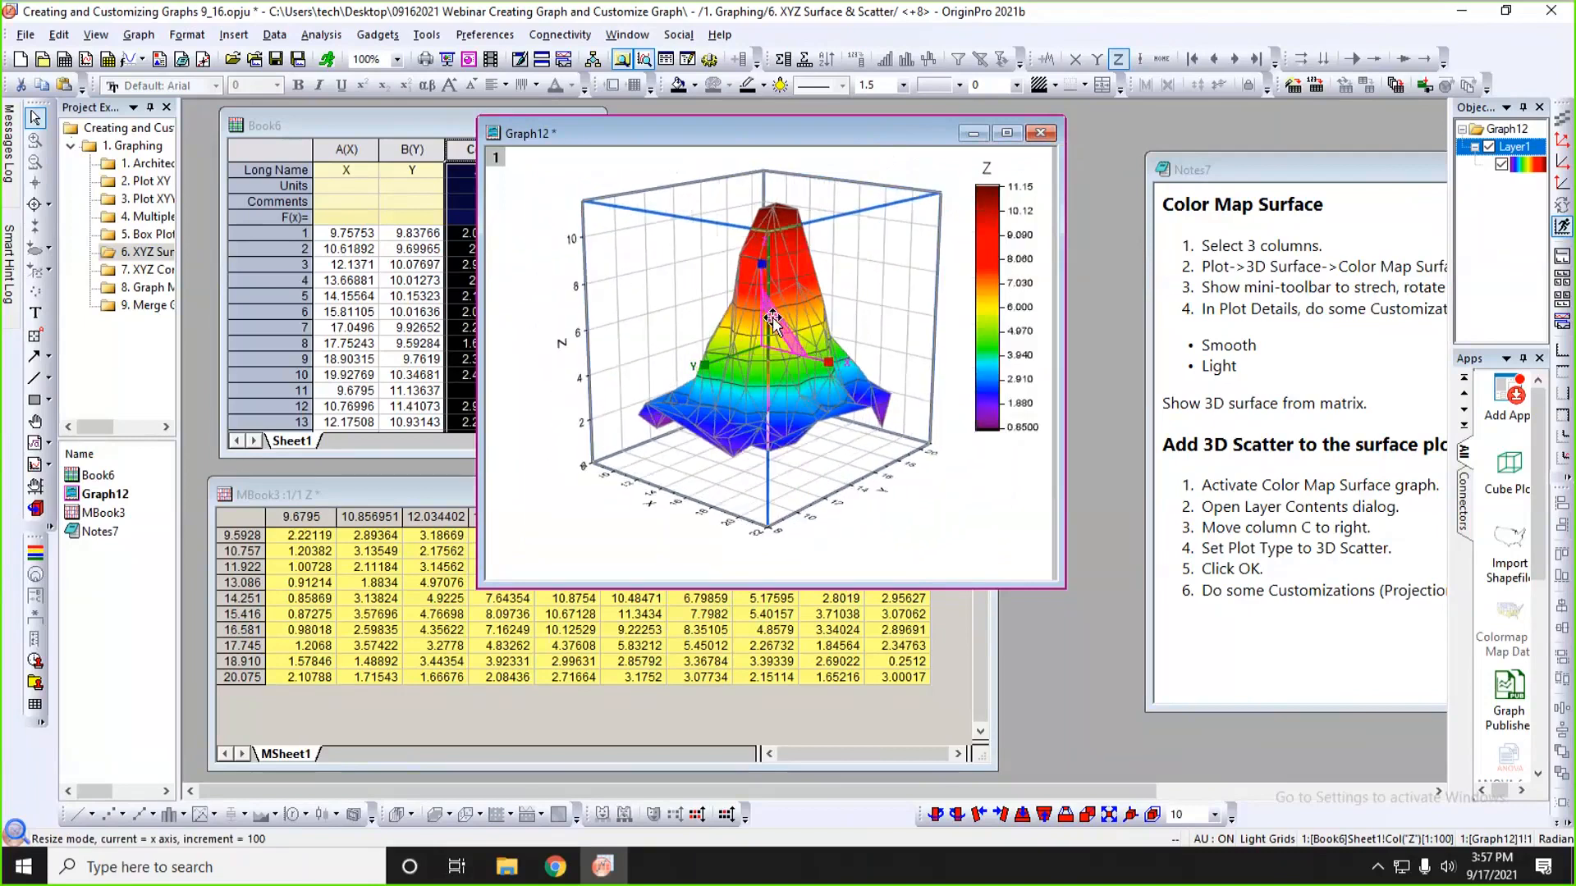
# - Switch the 3D surface layer to rotate mode and tilt the surface graph very slightly
pyautogui.click(841, 193)
pyautogui.click(886, 129)
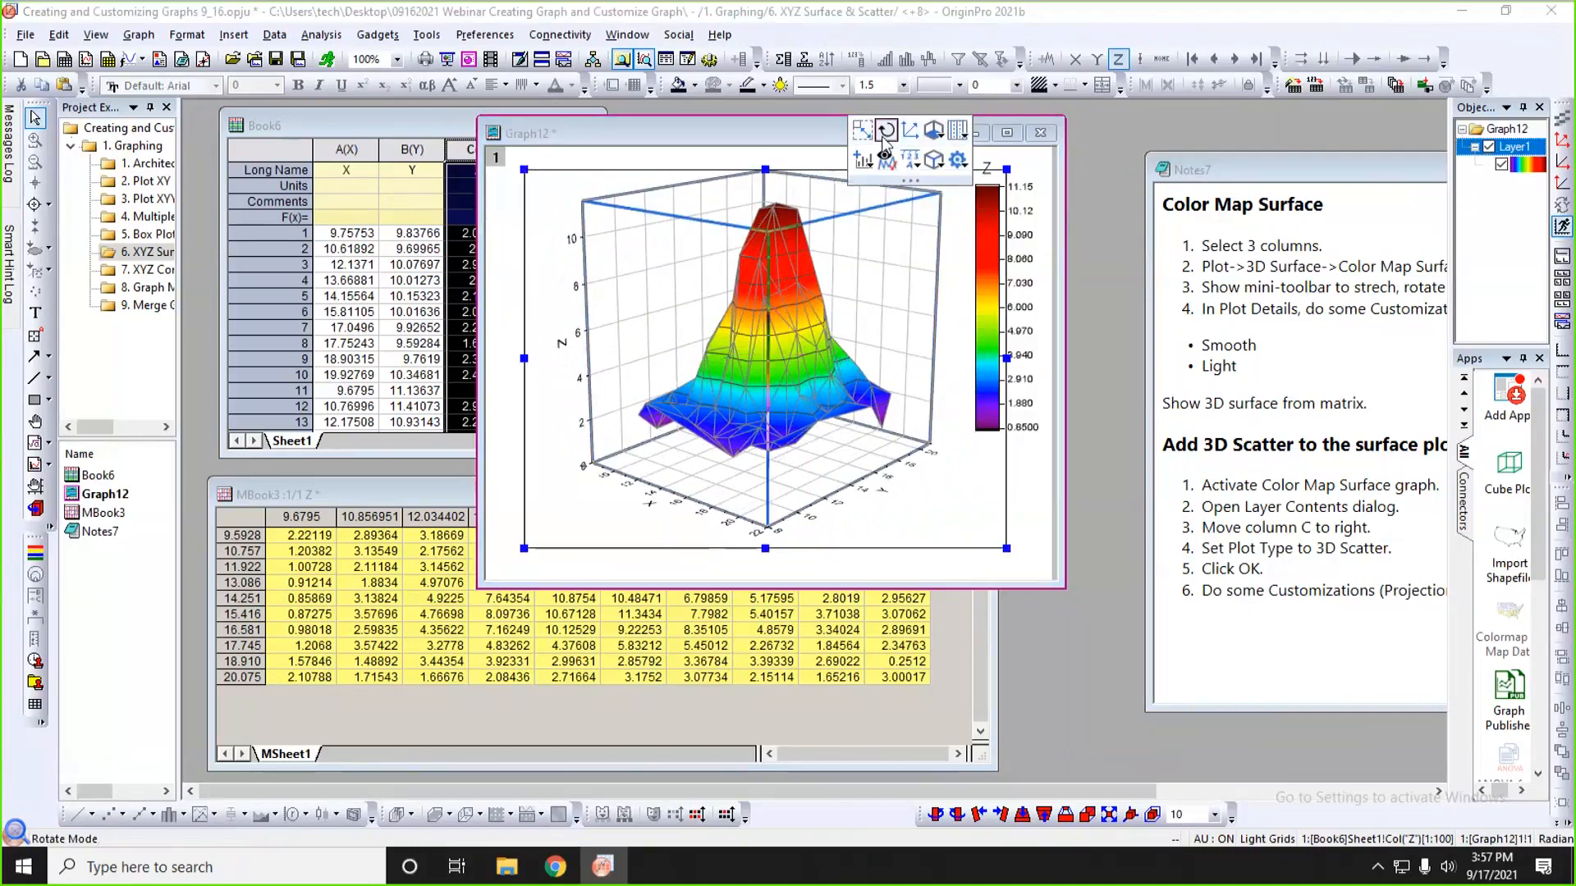
pyautogui.moveTo(783, 299); pyautogui.dragTo(764, 271)
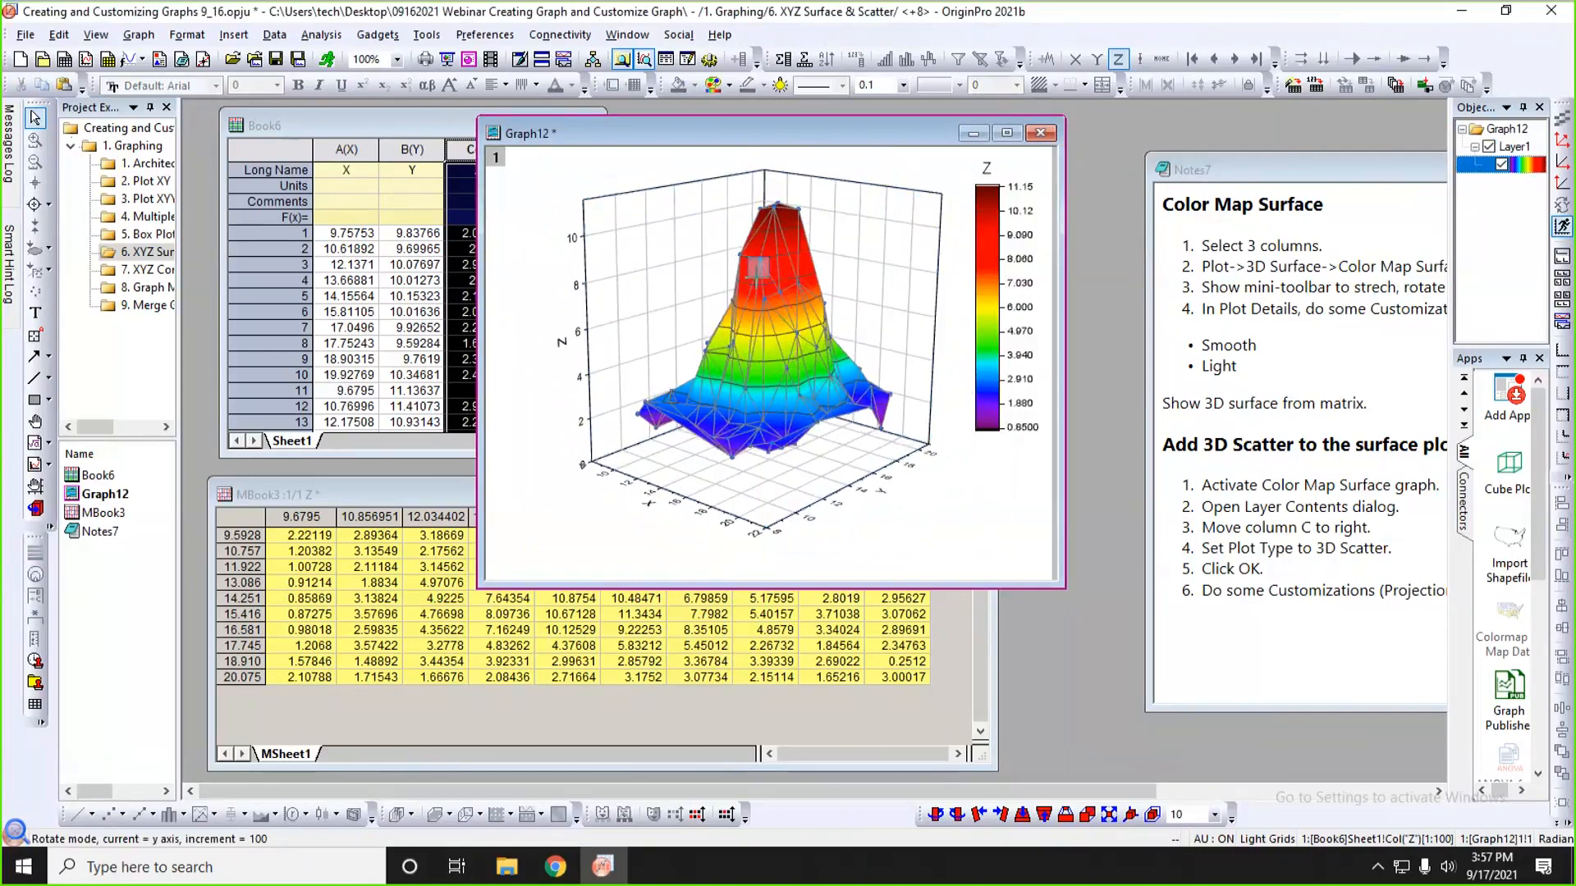
pyautogui.click(850, 193)
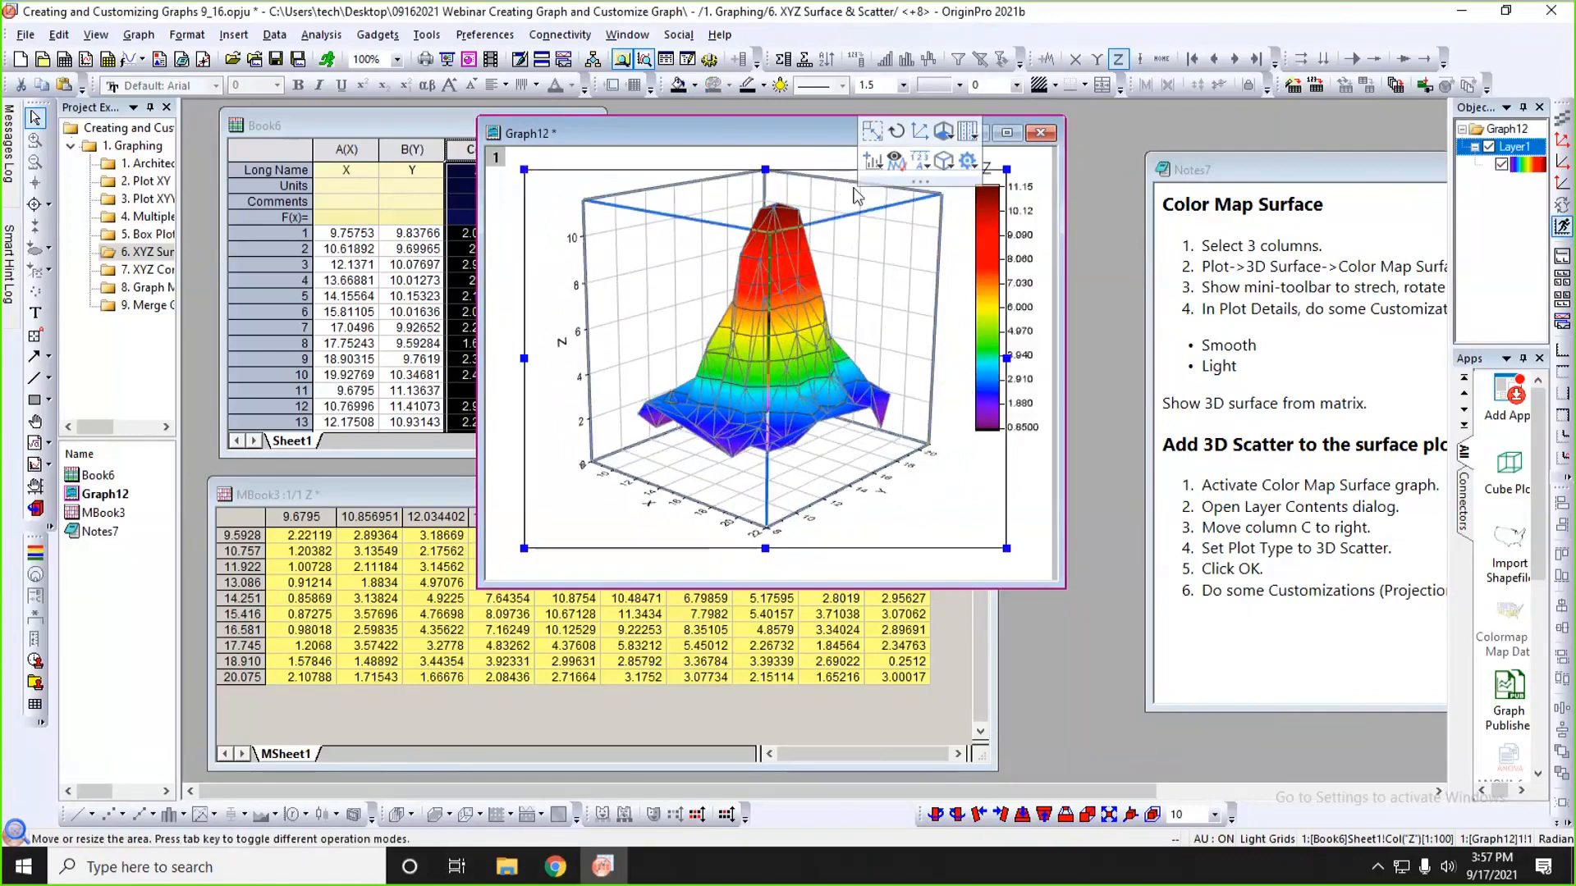
pyautogui.click(858, 195)
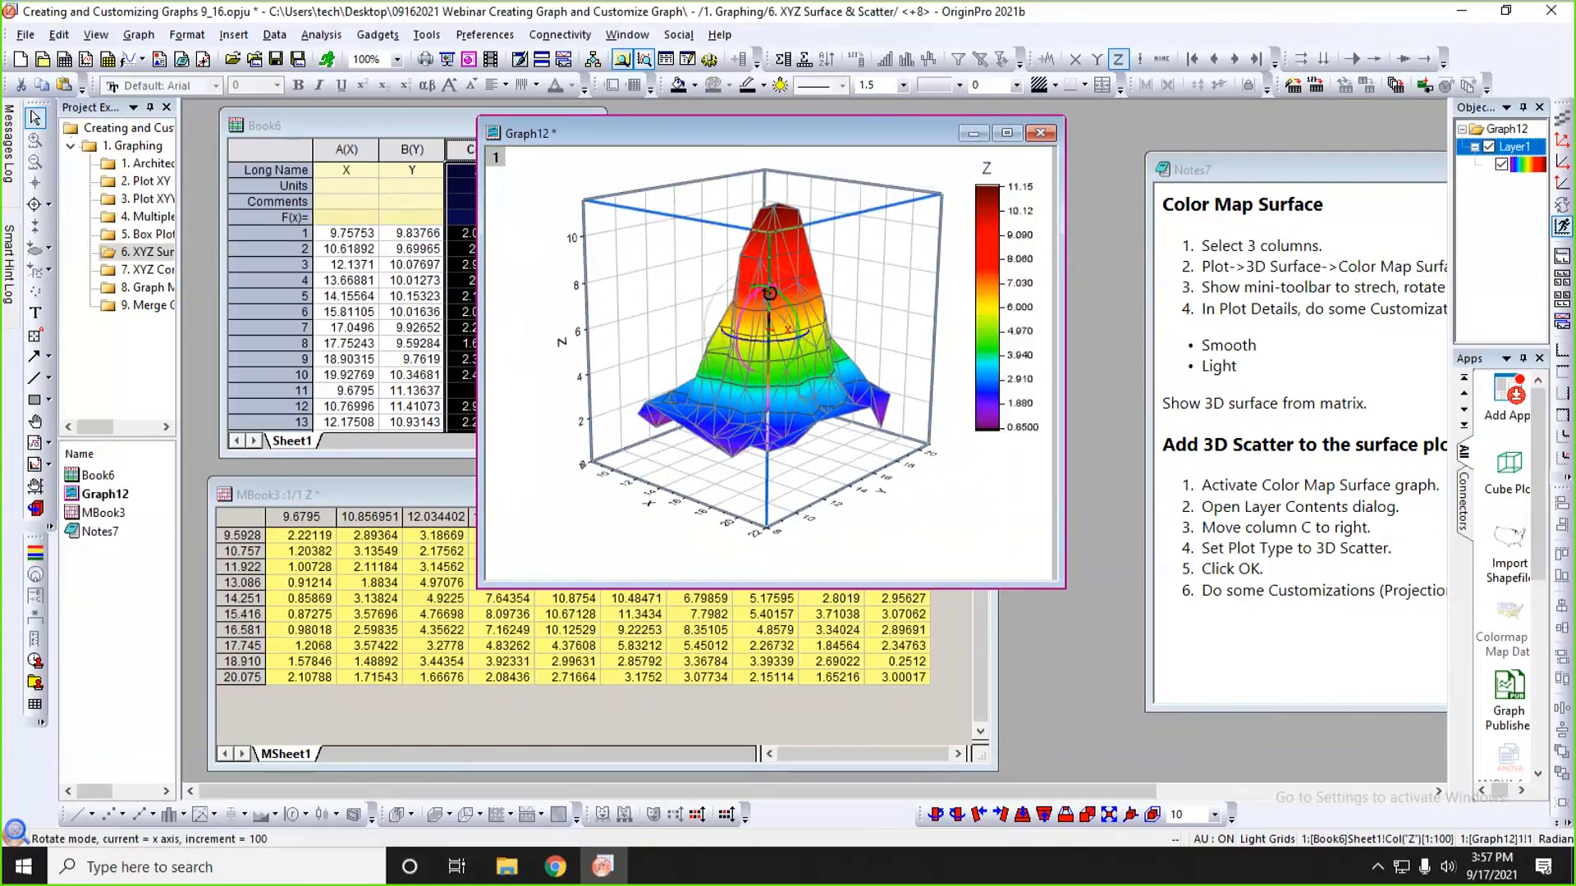
pyautogui.moveTo(769, 293); pyautogui.dragTo(769, 294)
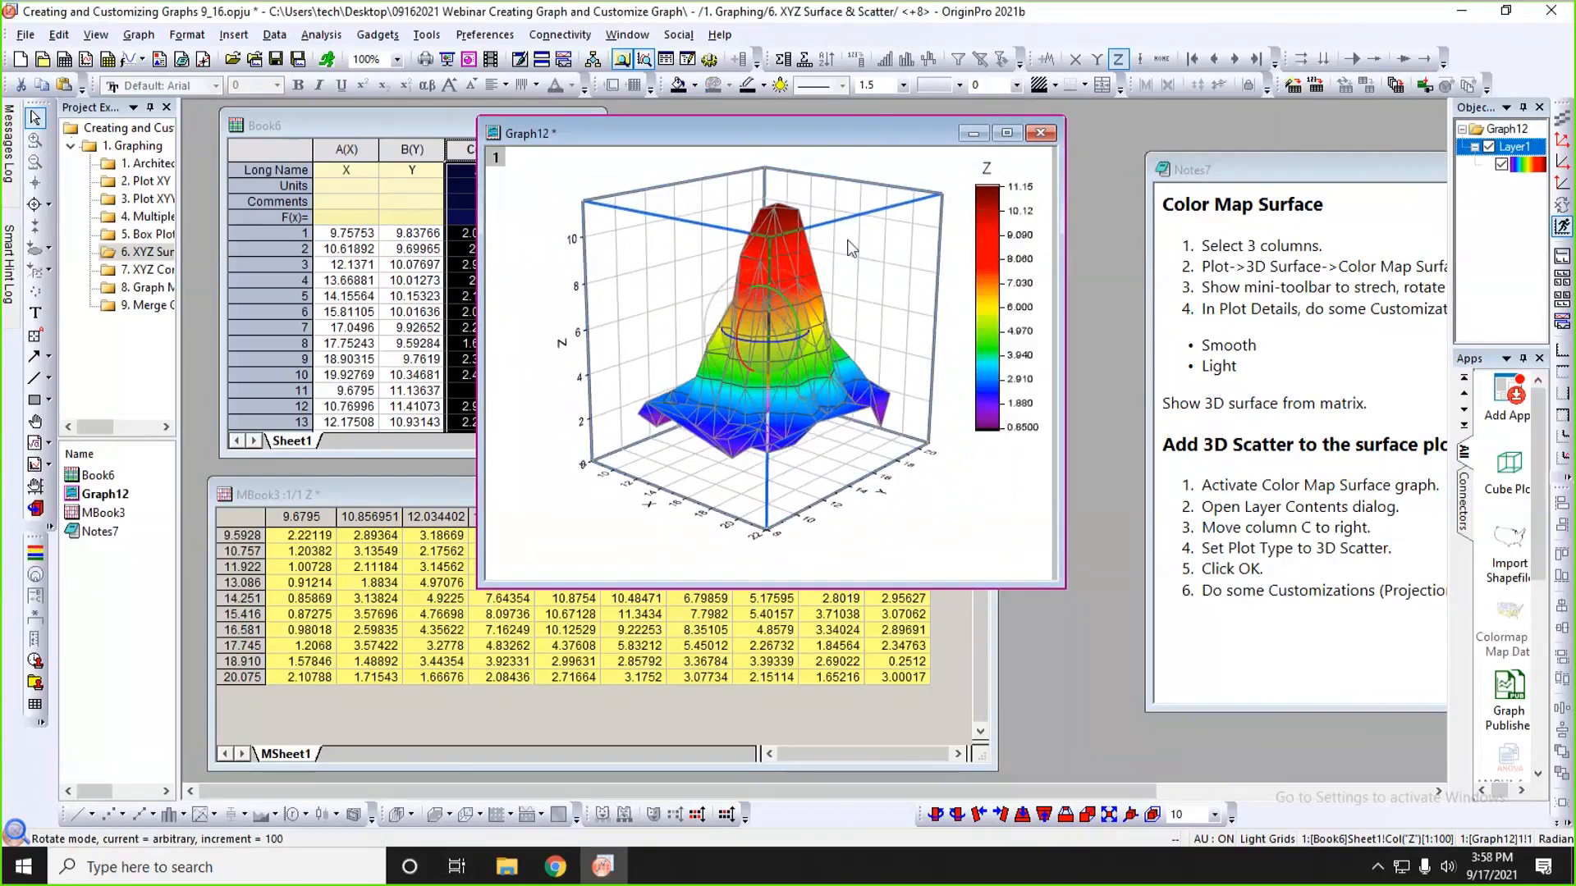
# - Apply the Temperature colour palette to the surface plot in Graph12
pyautogui.click(926, 558)
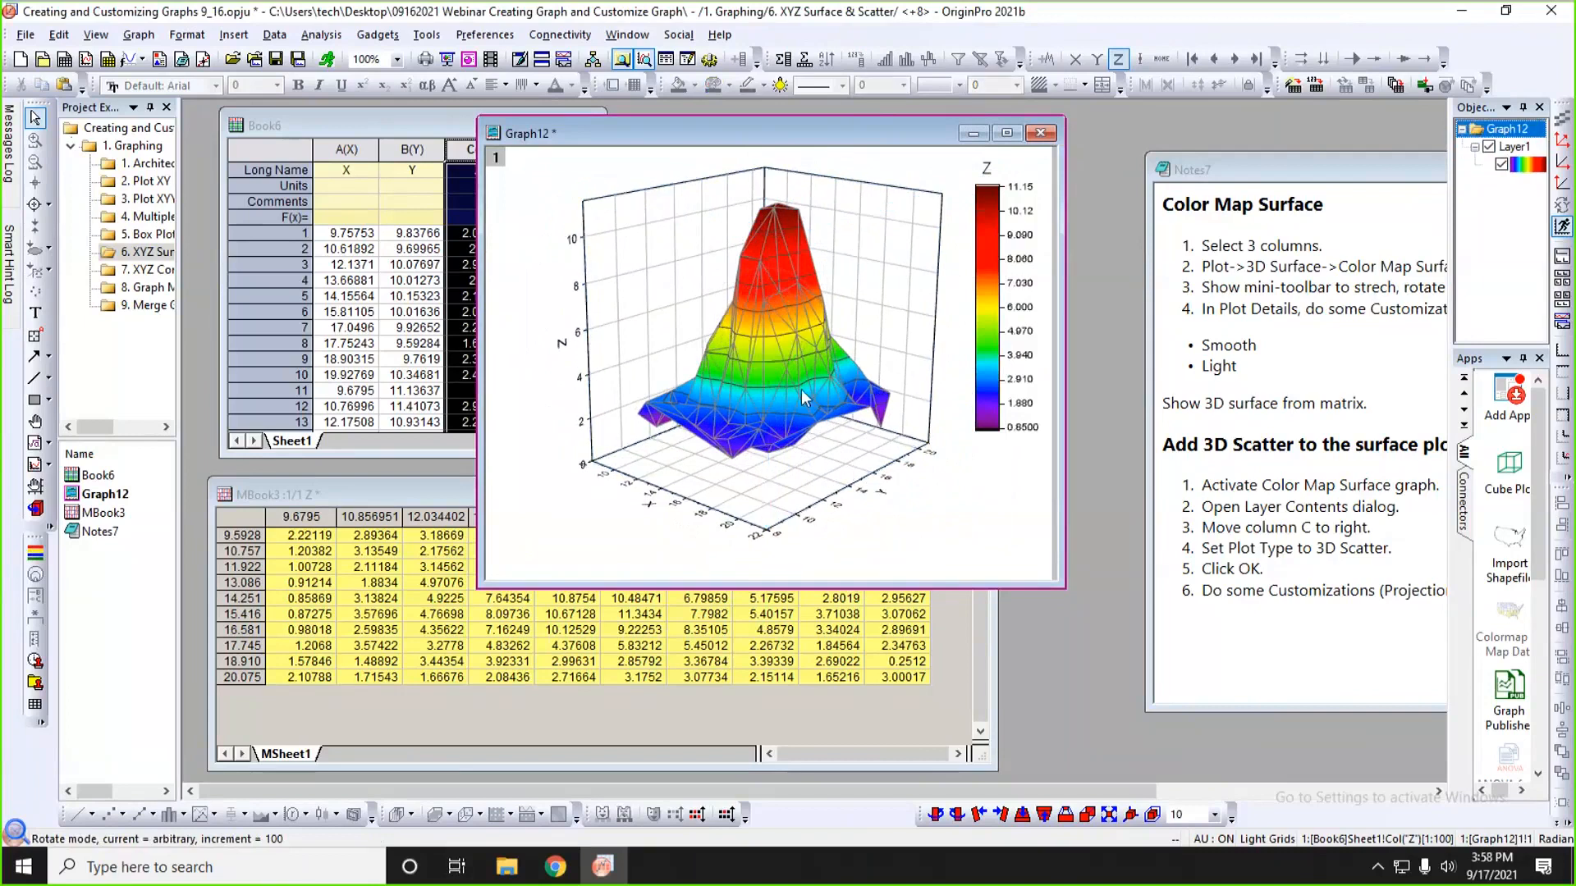
pyautogui.click(781, 263)
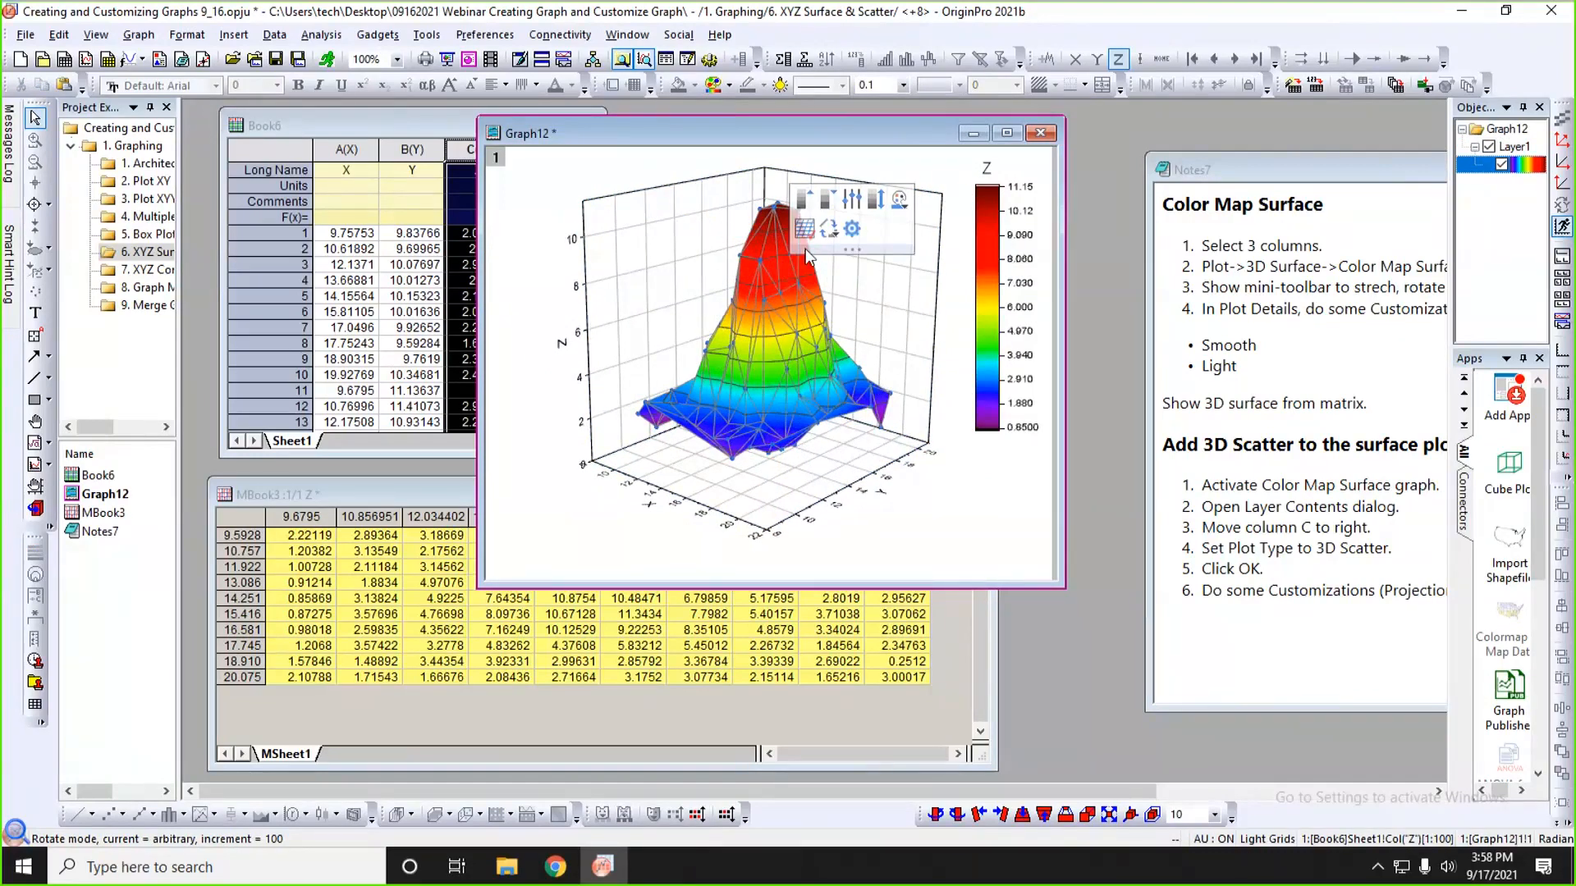
pyautogui.click(900, 200)
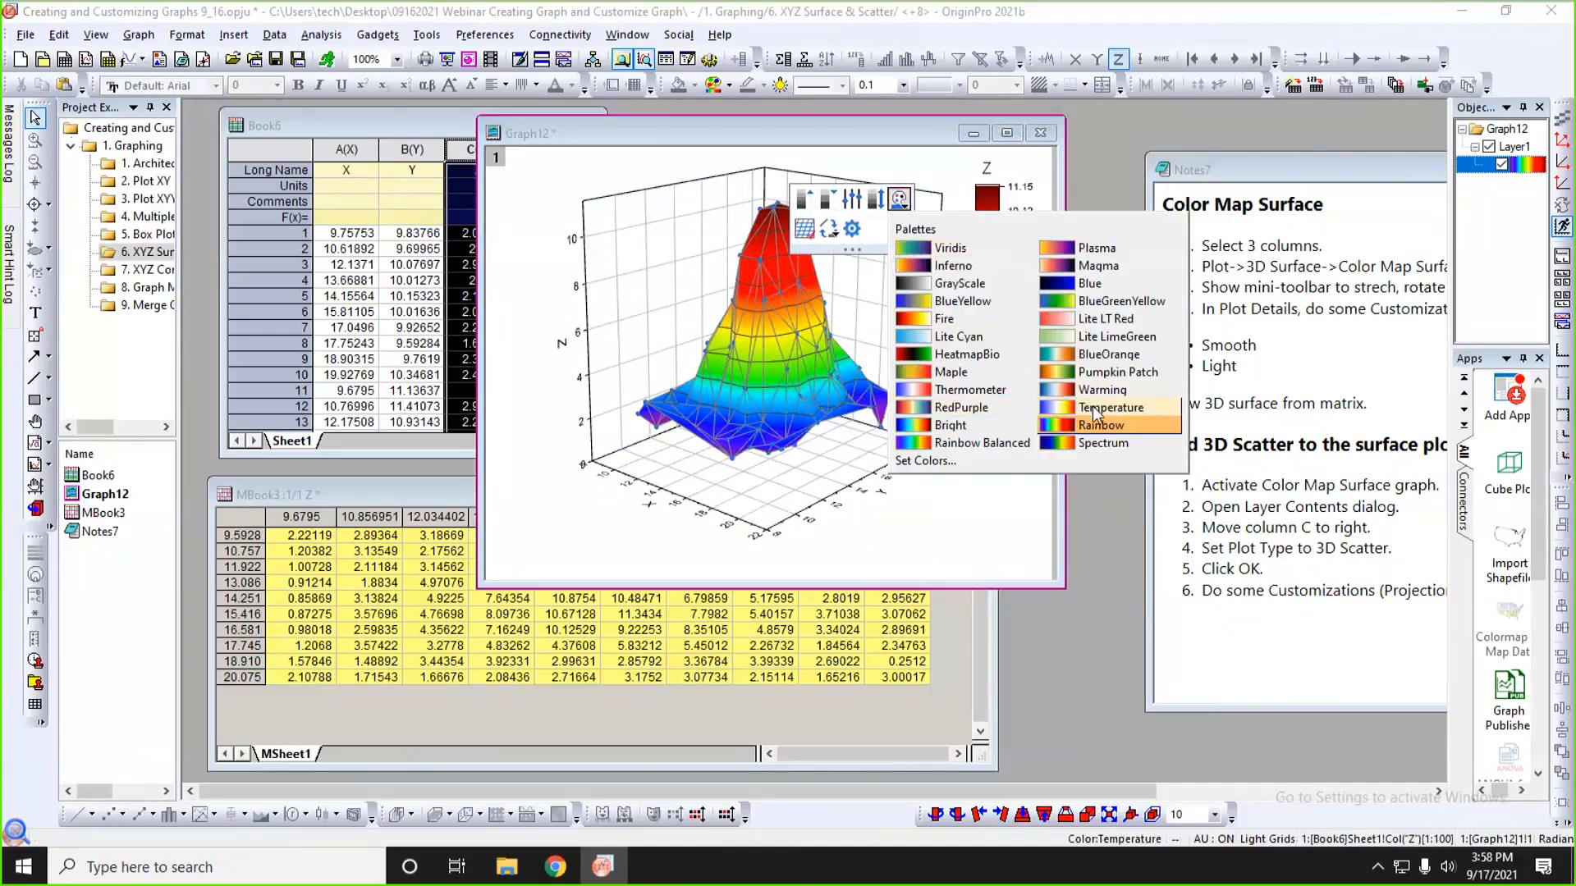
pyautogui.click(1095, 408)
pyautogui.click(936, 503)
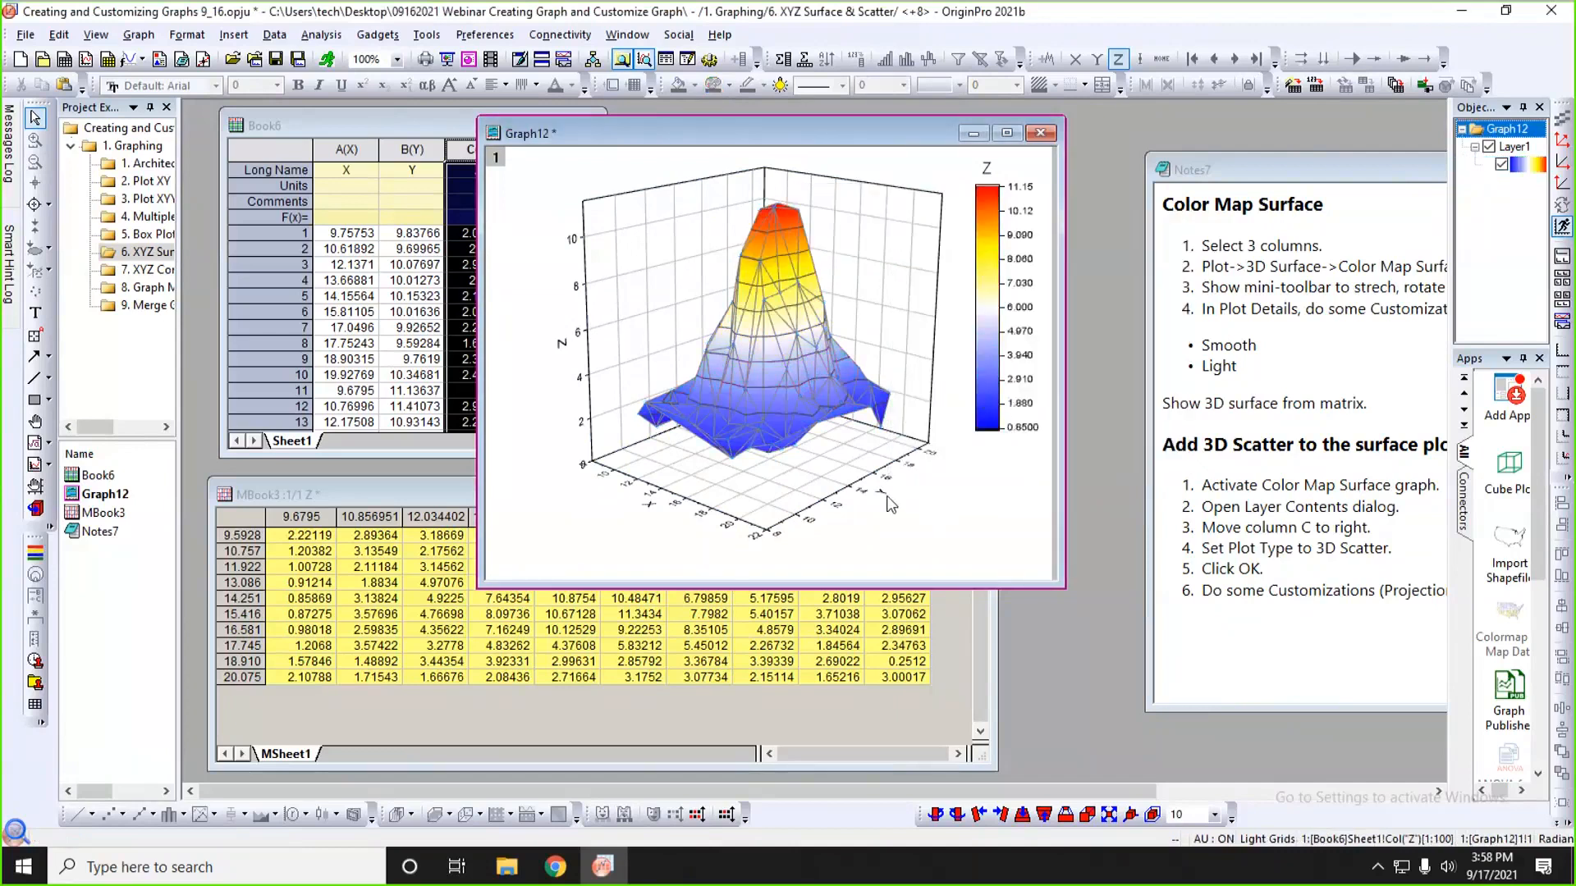
# - Turn on Smoothing in the contouring settings of the Graph12 surface plot, keeping the data boundary
pyautogui.doubleClick(787, 274)
pyautogui.moveTo(802, 294); pyautogui.dragTo(407, 106)
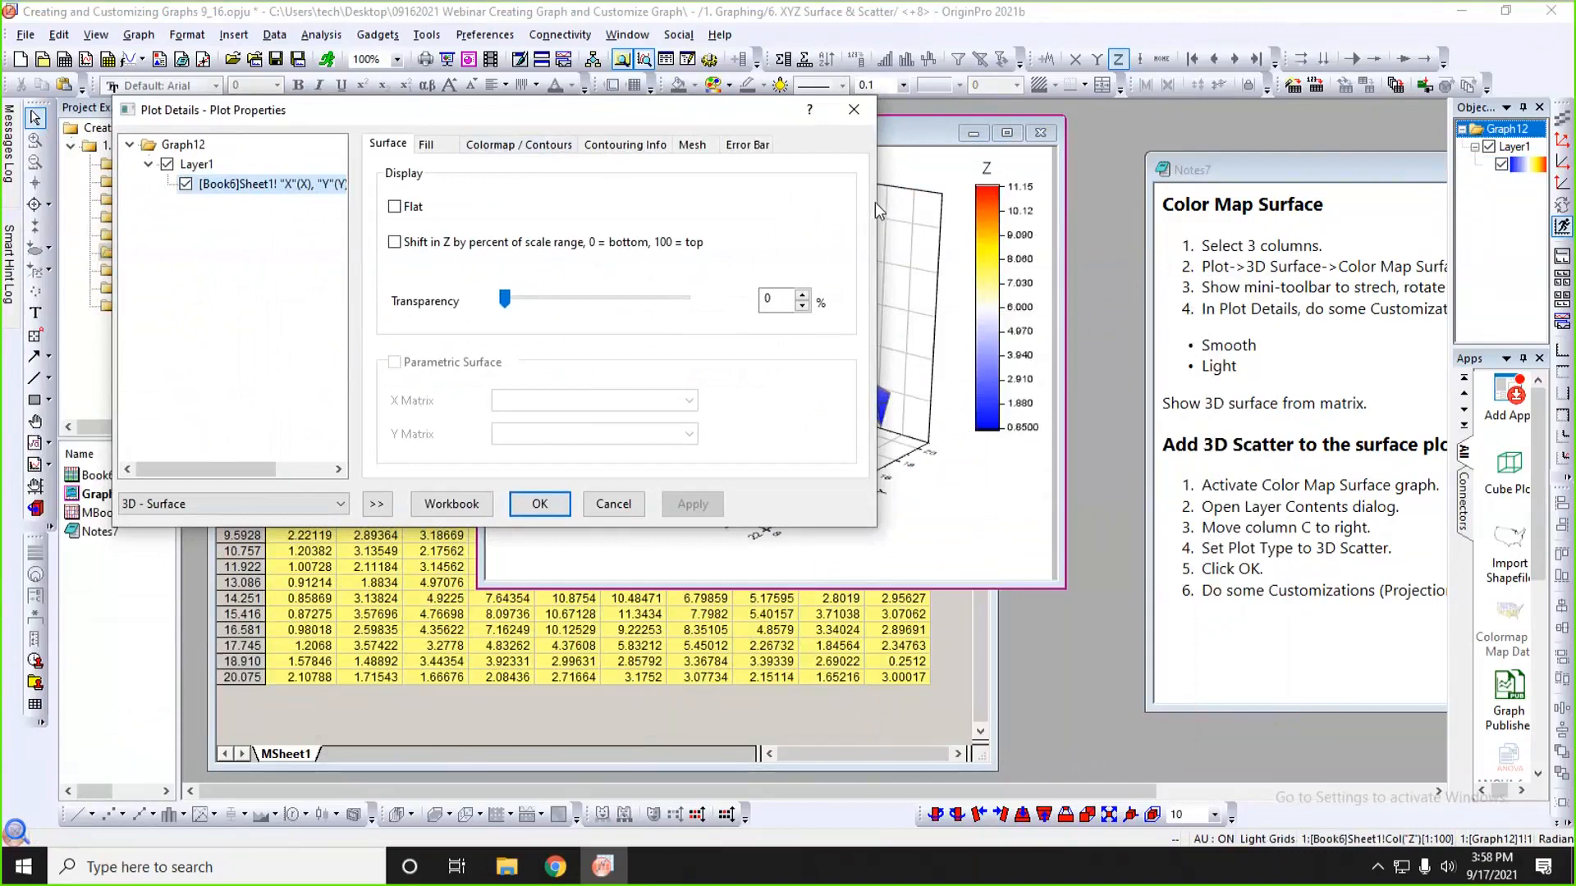
pyautogui.moveTo(874, 202); pyautogui.dragTo(809, 196)
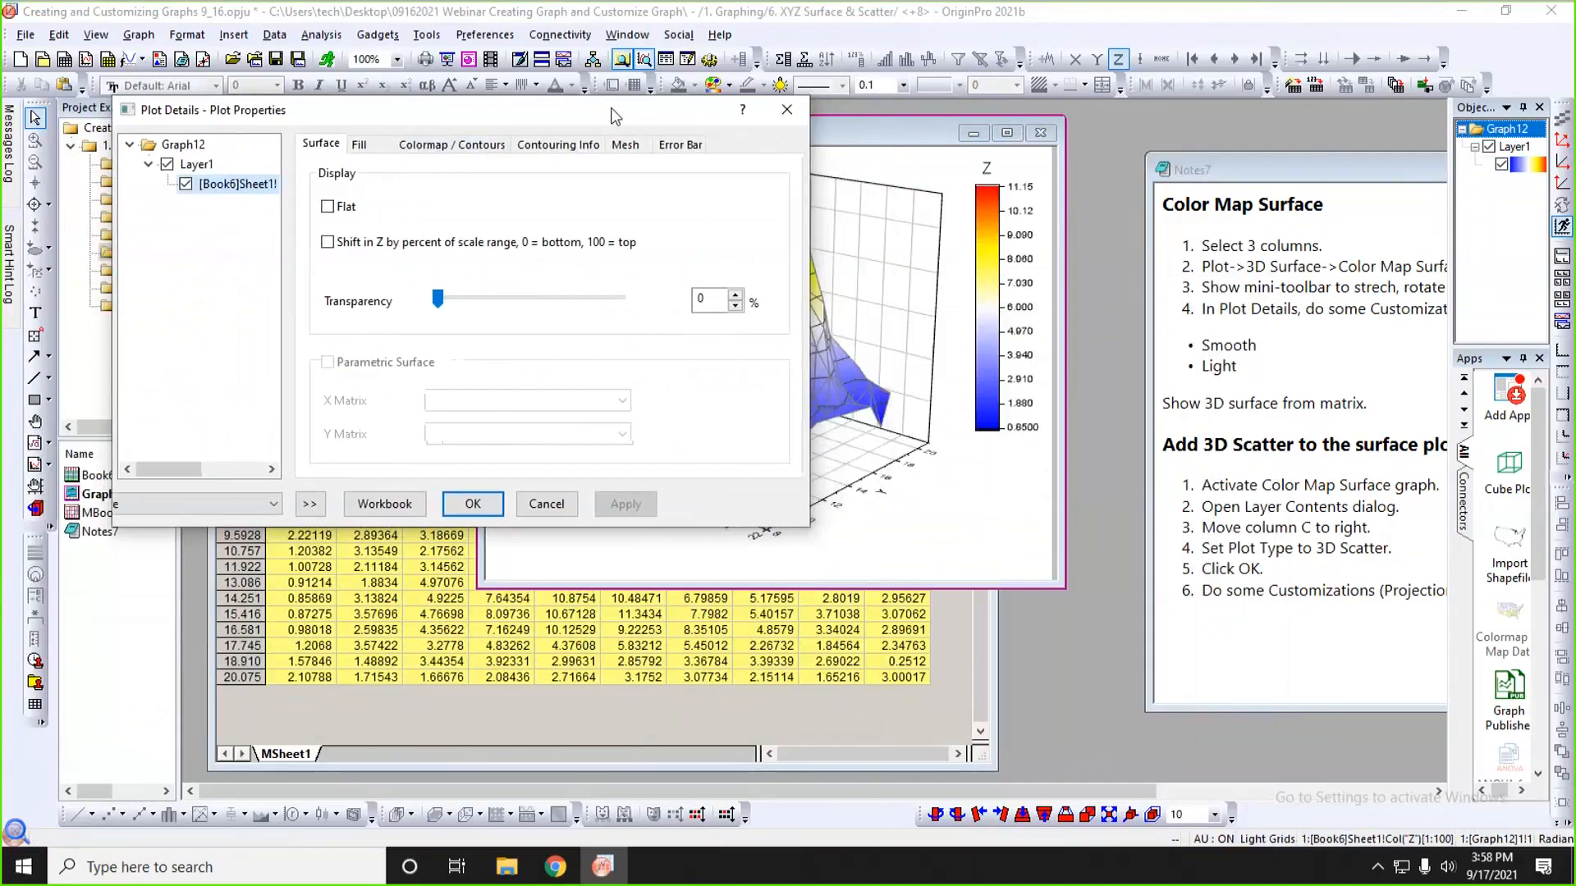
pyautogui.moveTo(613, 116); pyautogui.dragTo(644, 346)
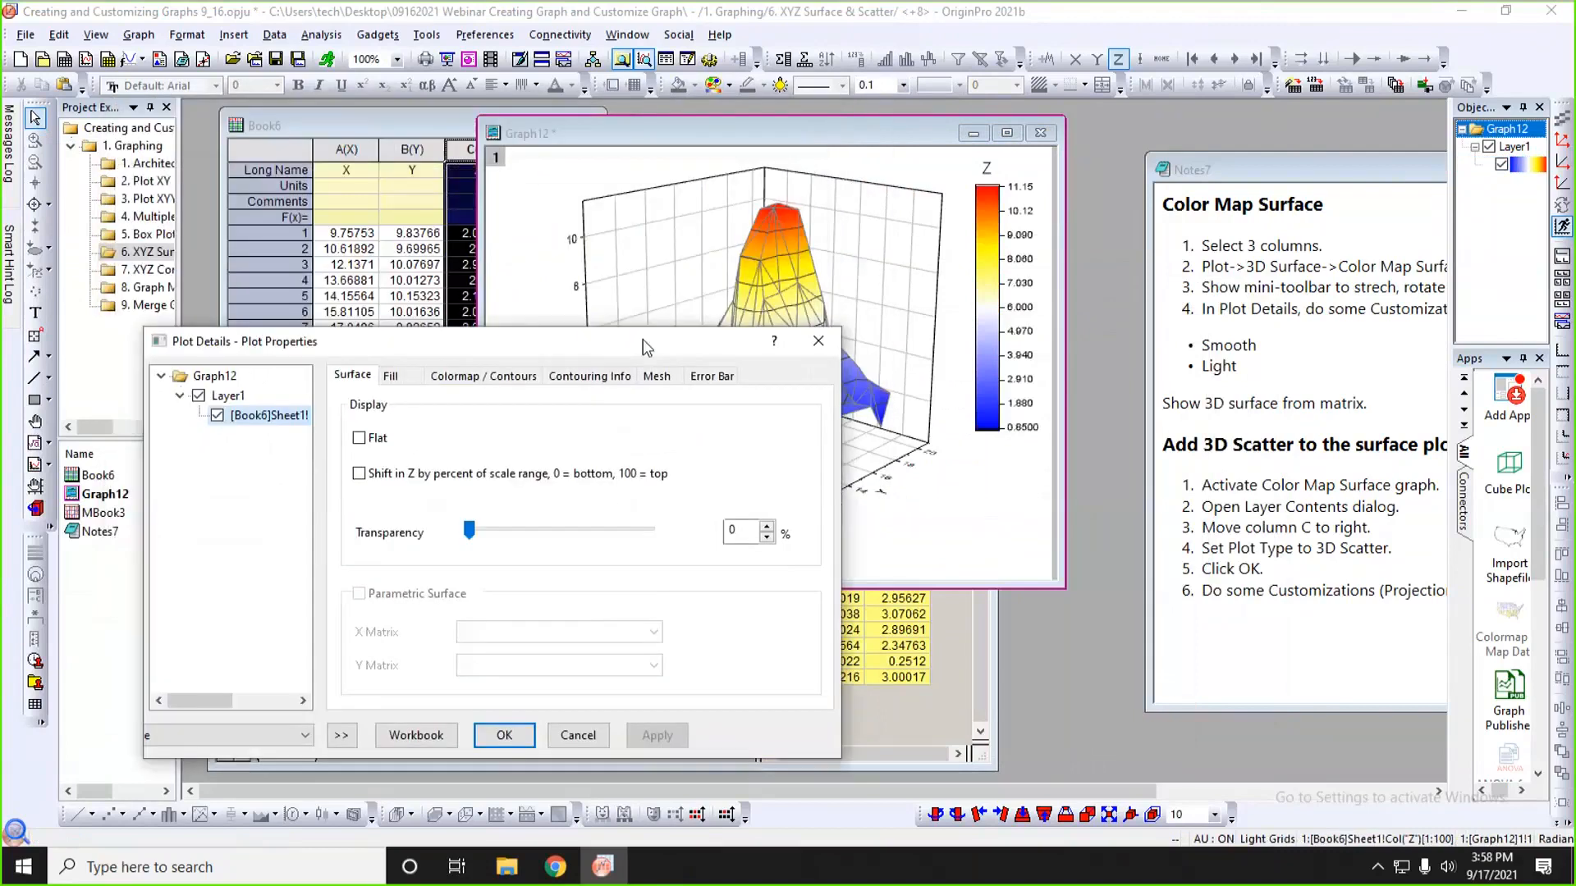
pyautogui.click(591, 377)
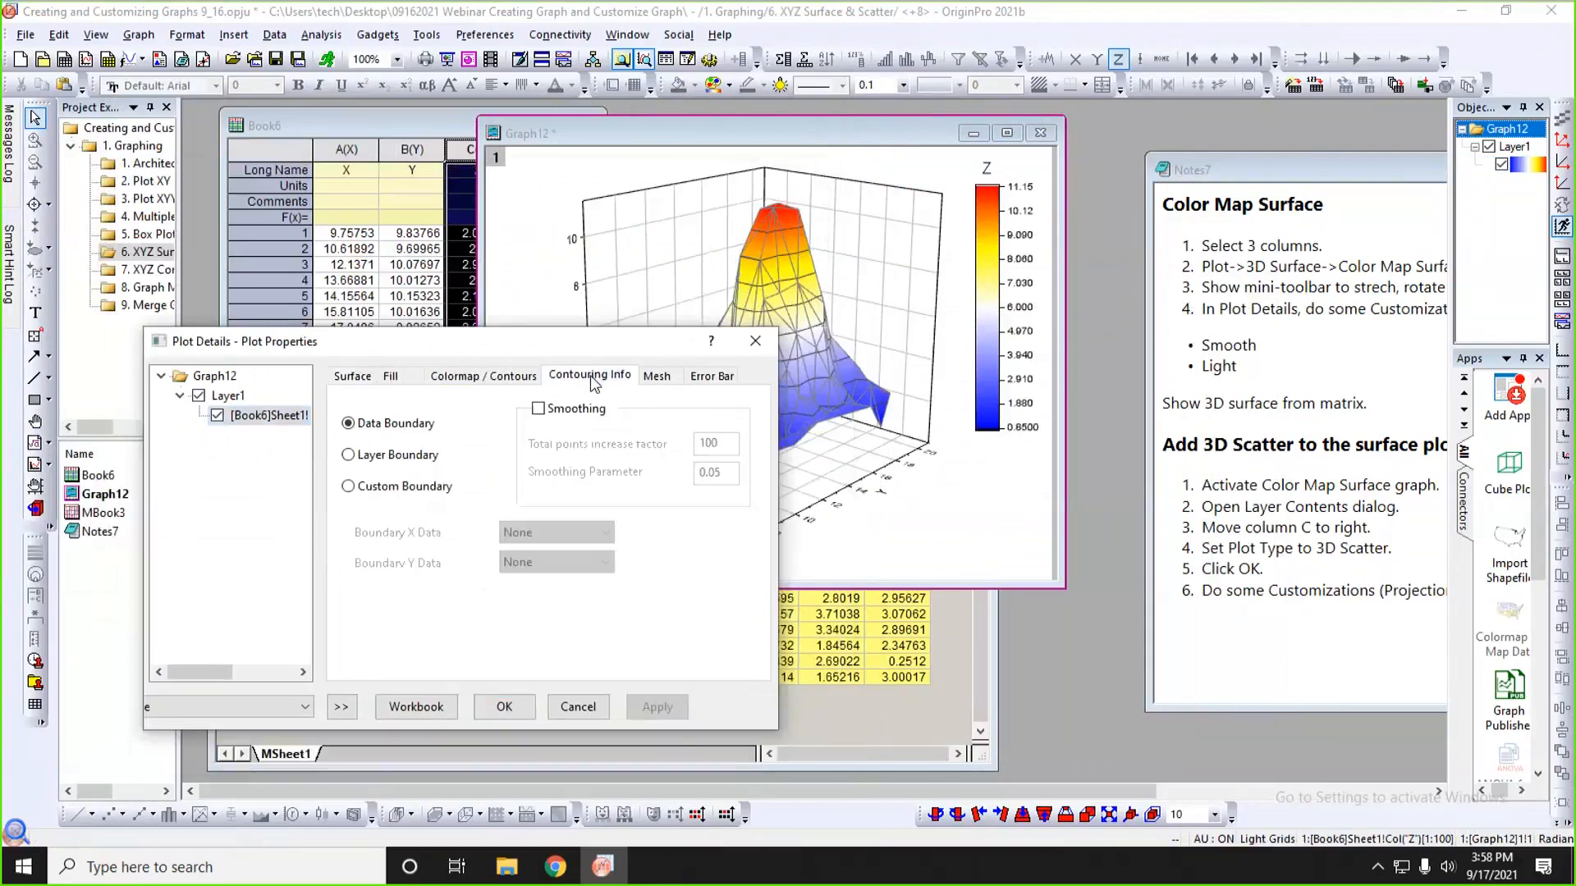
pyautogui.click(560, 412)
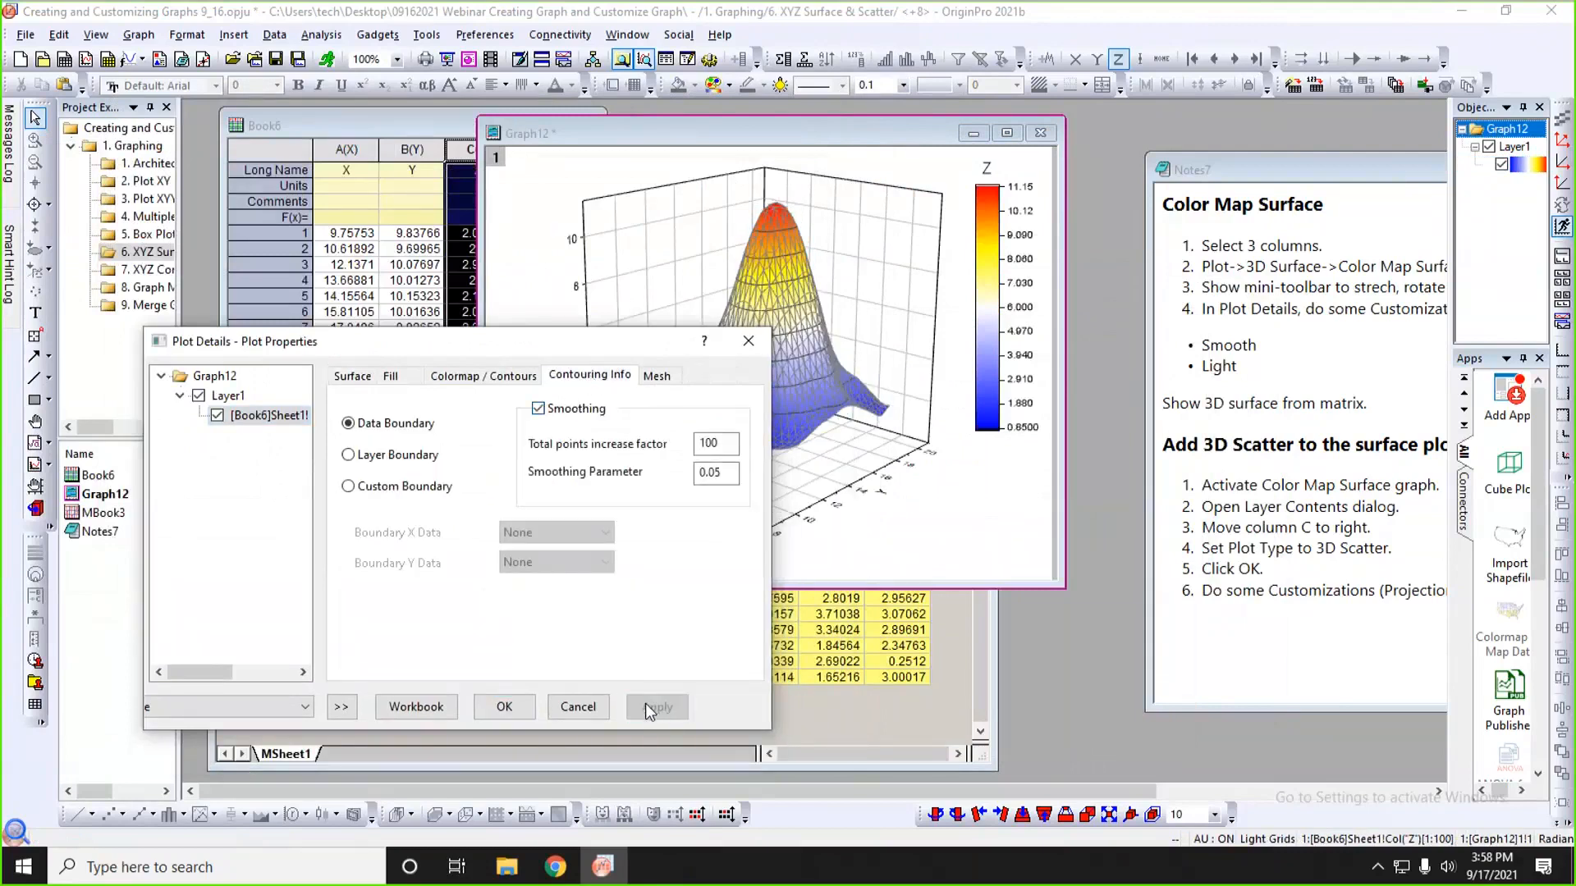
pyautogui.click(504, 707)
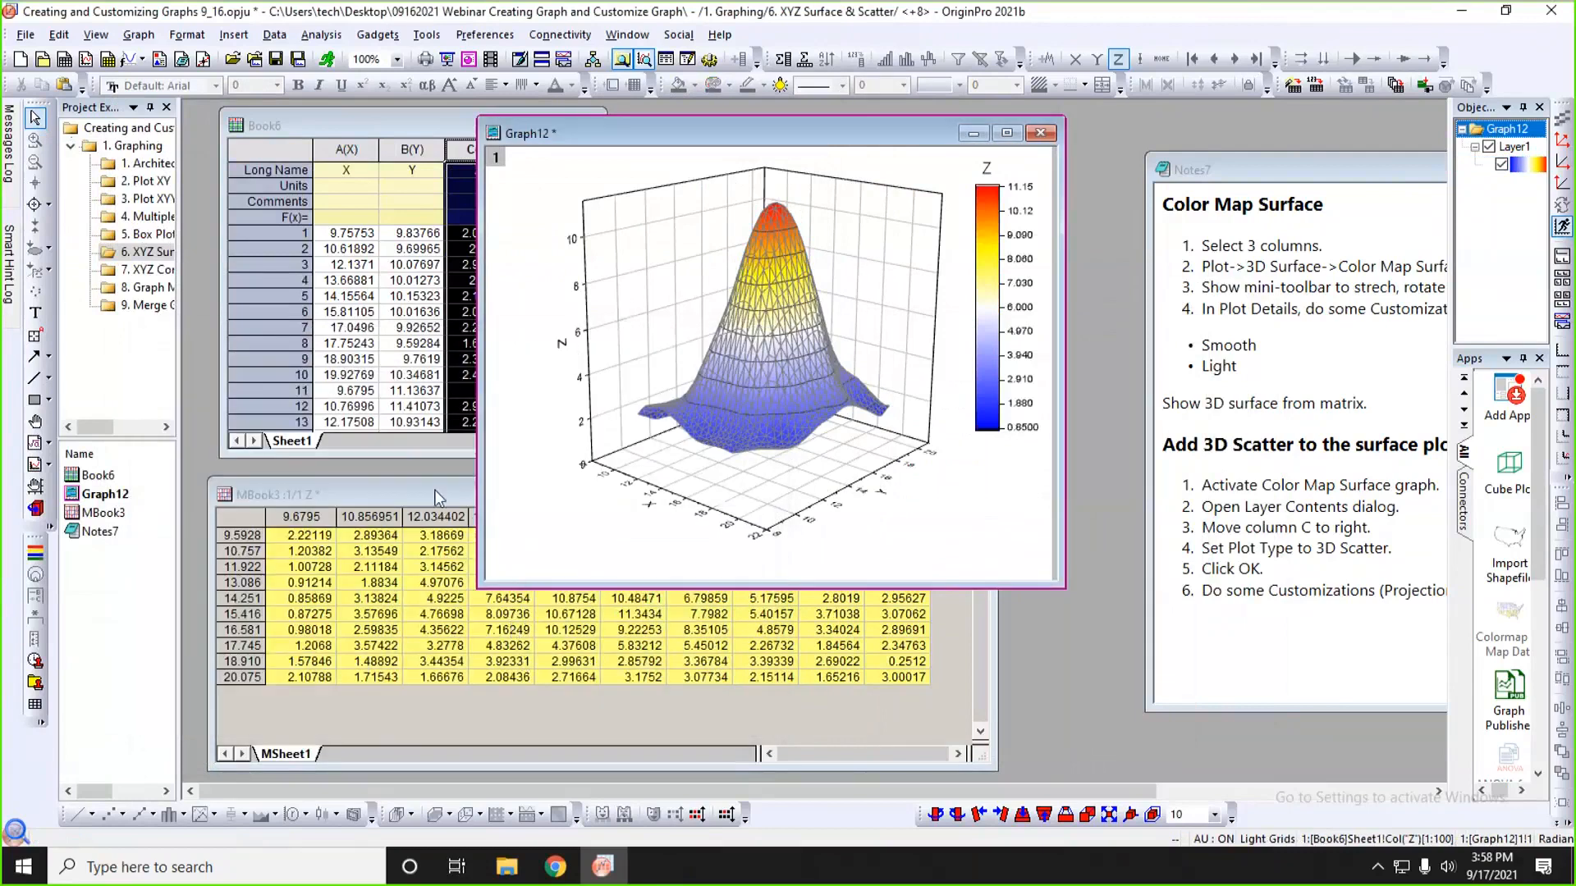
# - Plot the MBook3 matrix as a 3D Colormap surface, and shrink and move the new graph window below Graph12
pyautogui.click(436, 495)
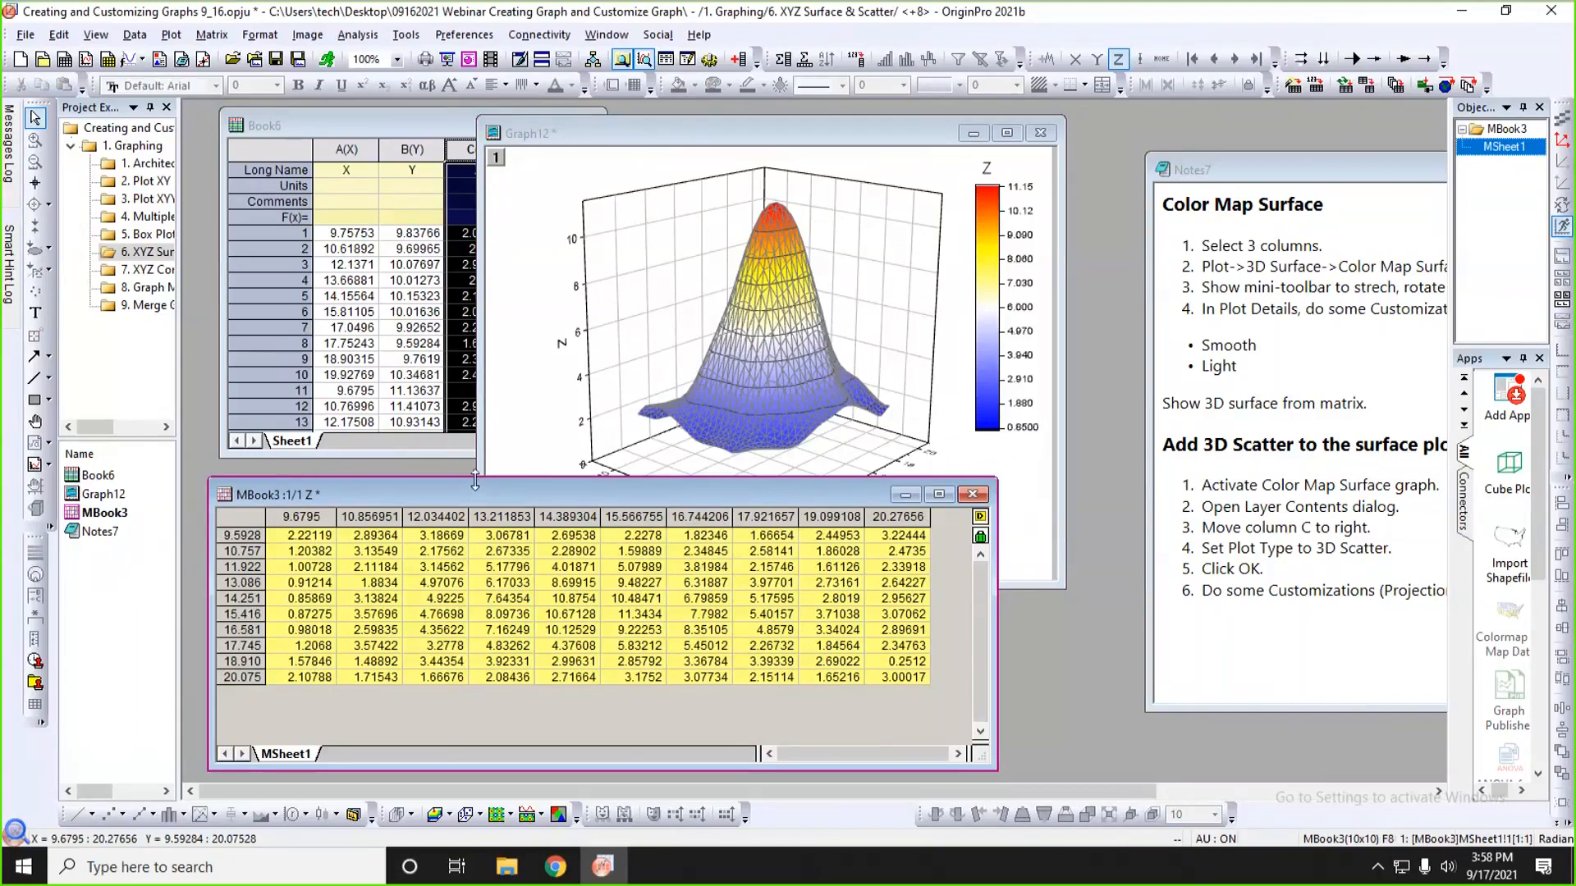
pyautogui.moveTo(474, 479); pyautogui.dragTo(474, 441)
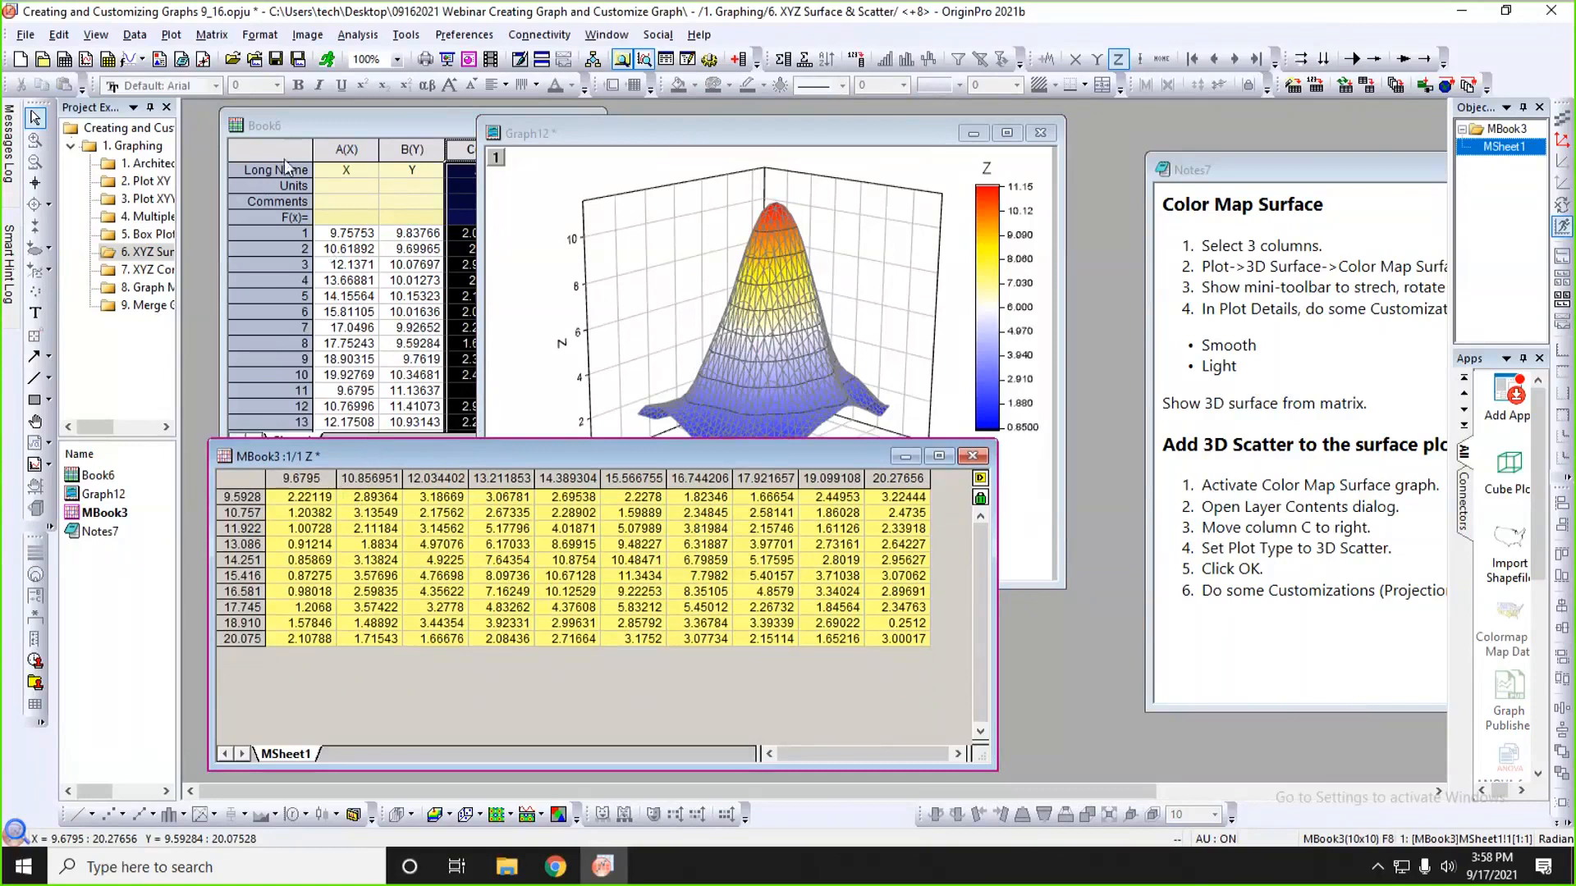
pyautogui.click(171, 34)
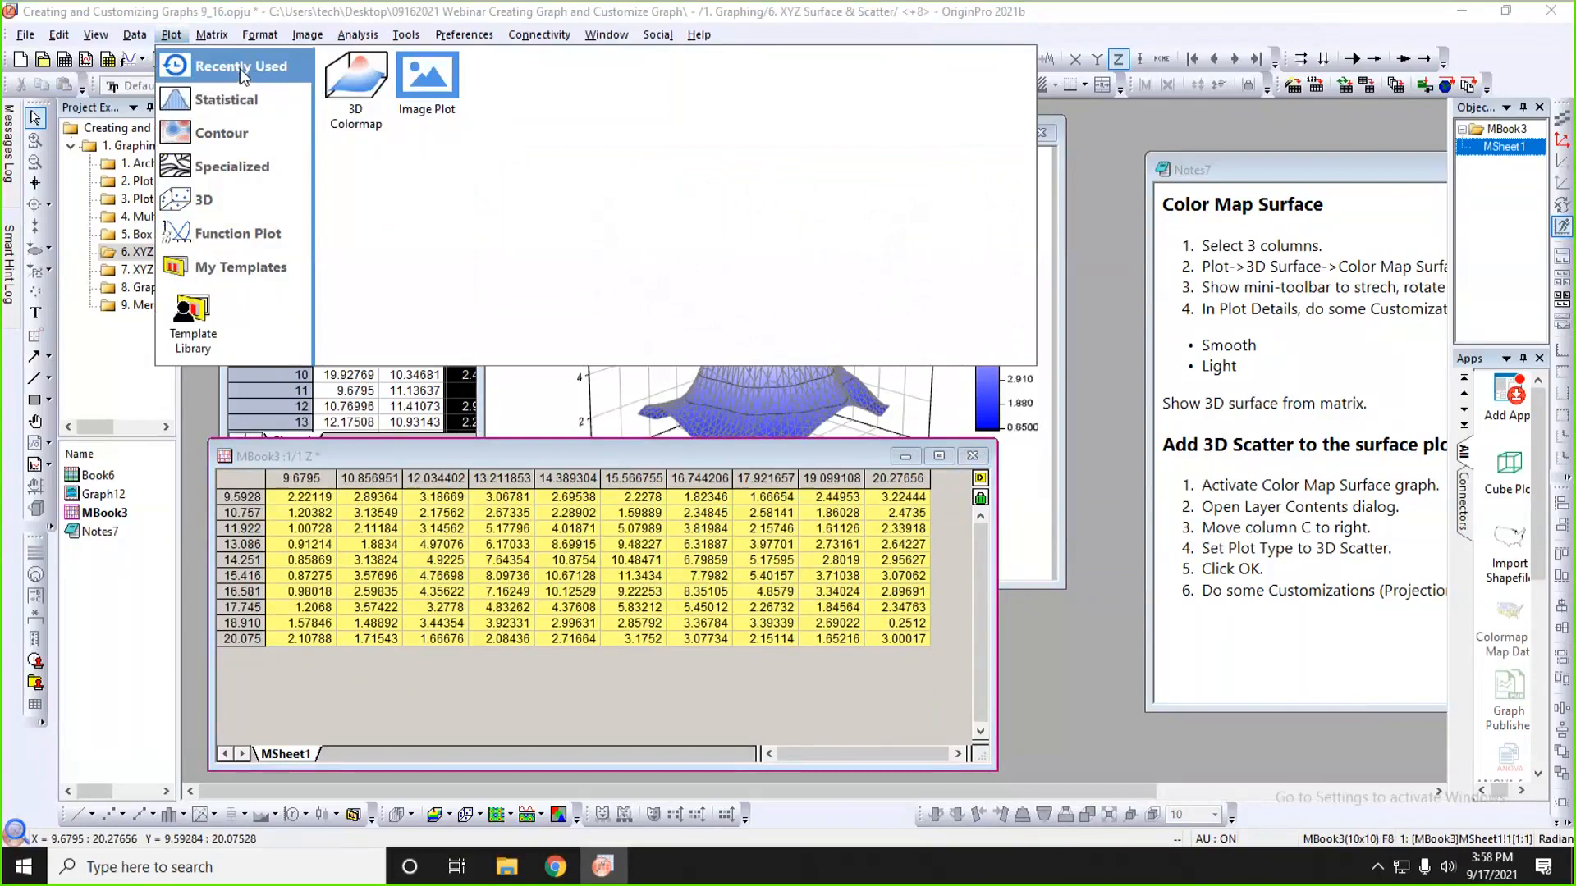
pyautogui.click(353, 87)
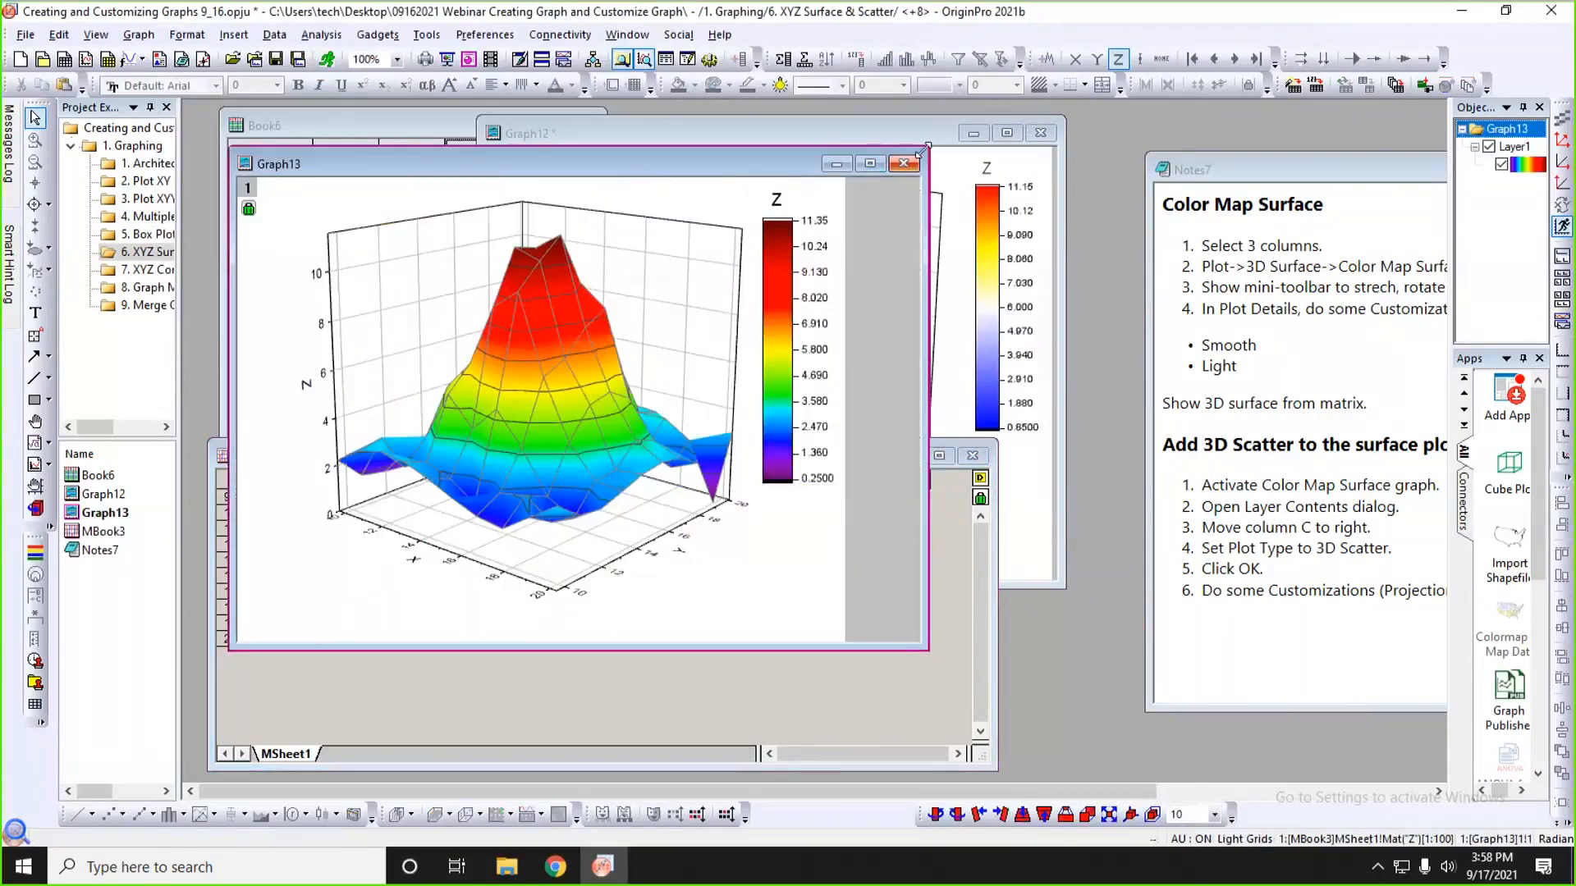
pyautogui.moveTo(927, 145); pyautogui.dragTo(741, 220)
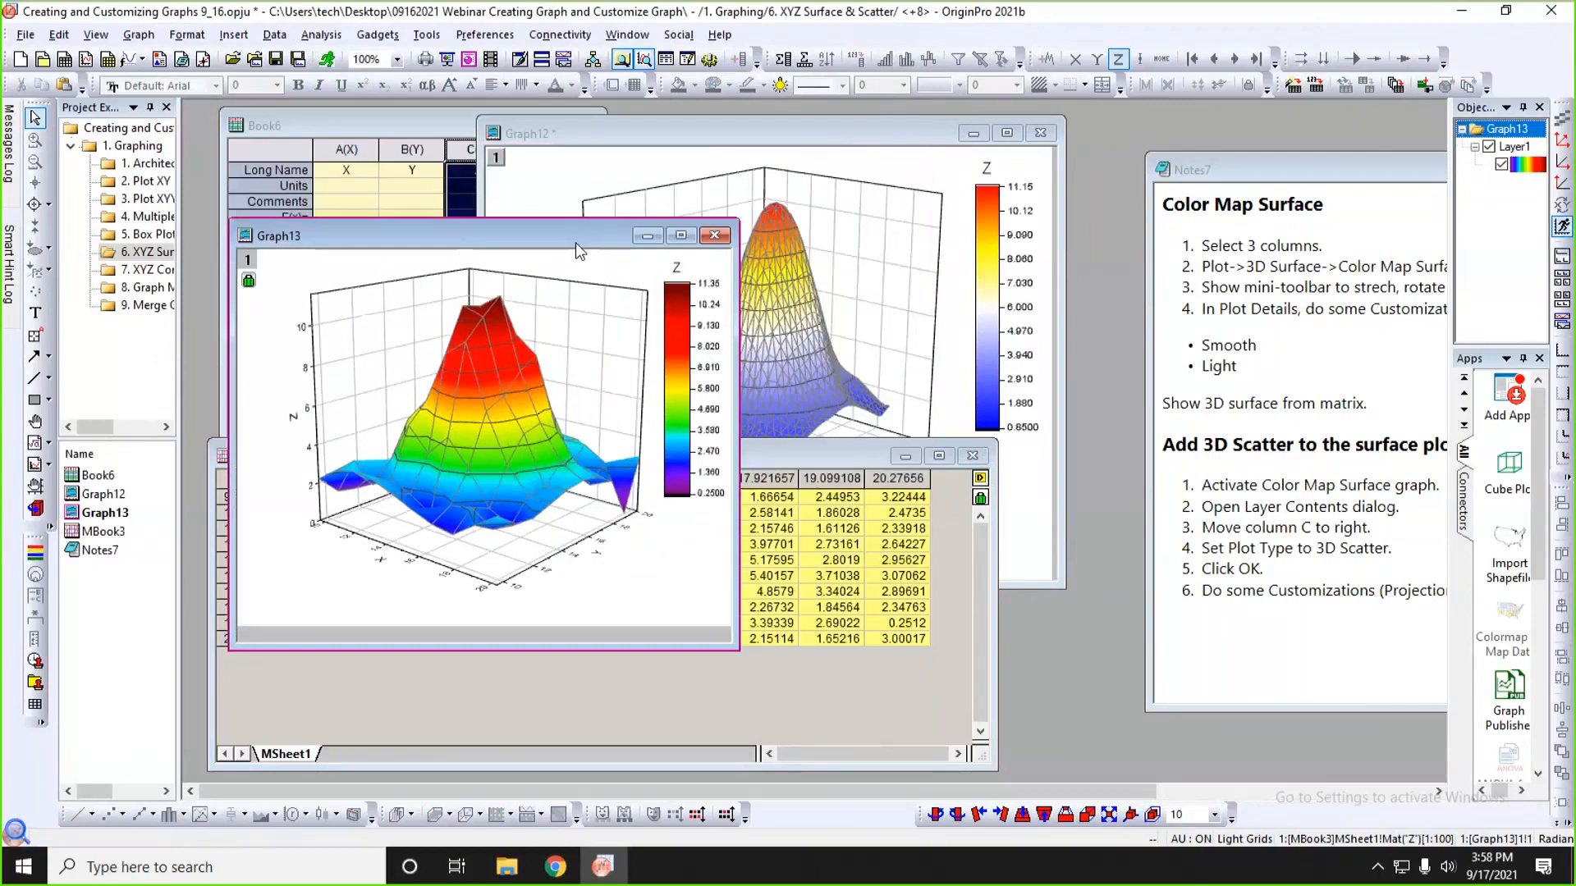
pyautogui.moveTo(575, 243); pyautogui.dragTo(596, 433)
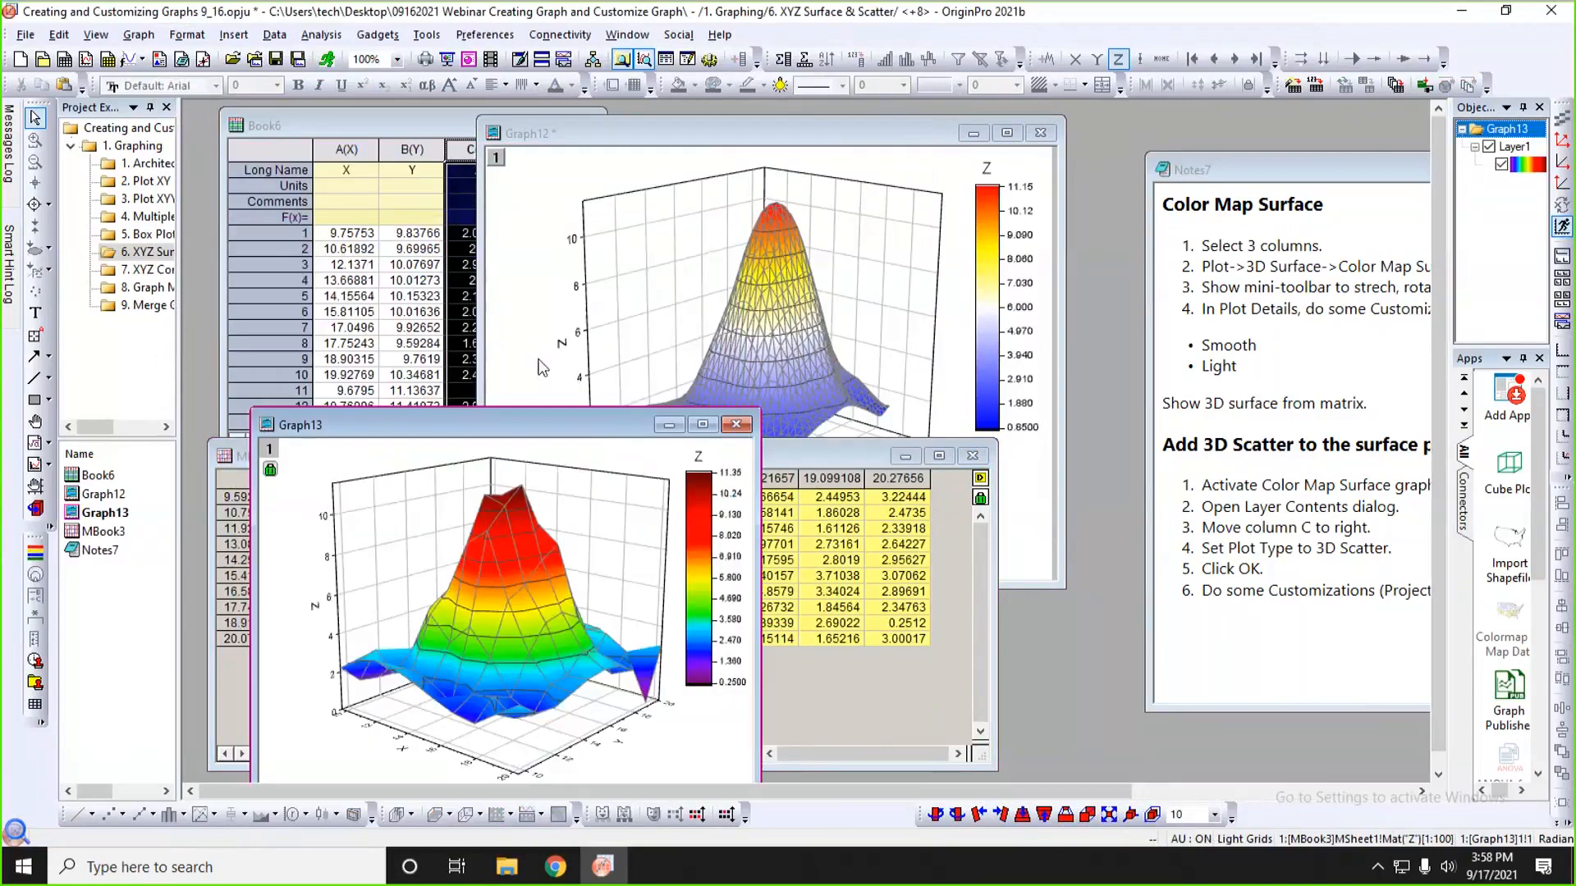
# - Enlarge the Graph12 window and hide the grid lines on the YZ and ZX planes of its surface graph
pyautogui.click(515, 301)
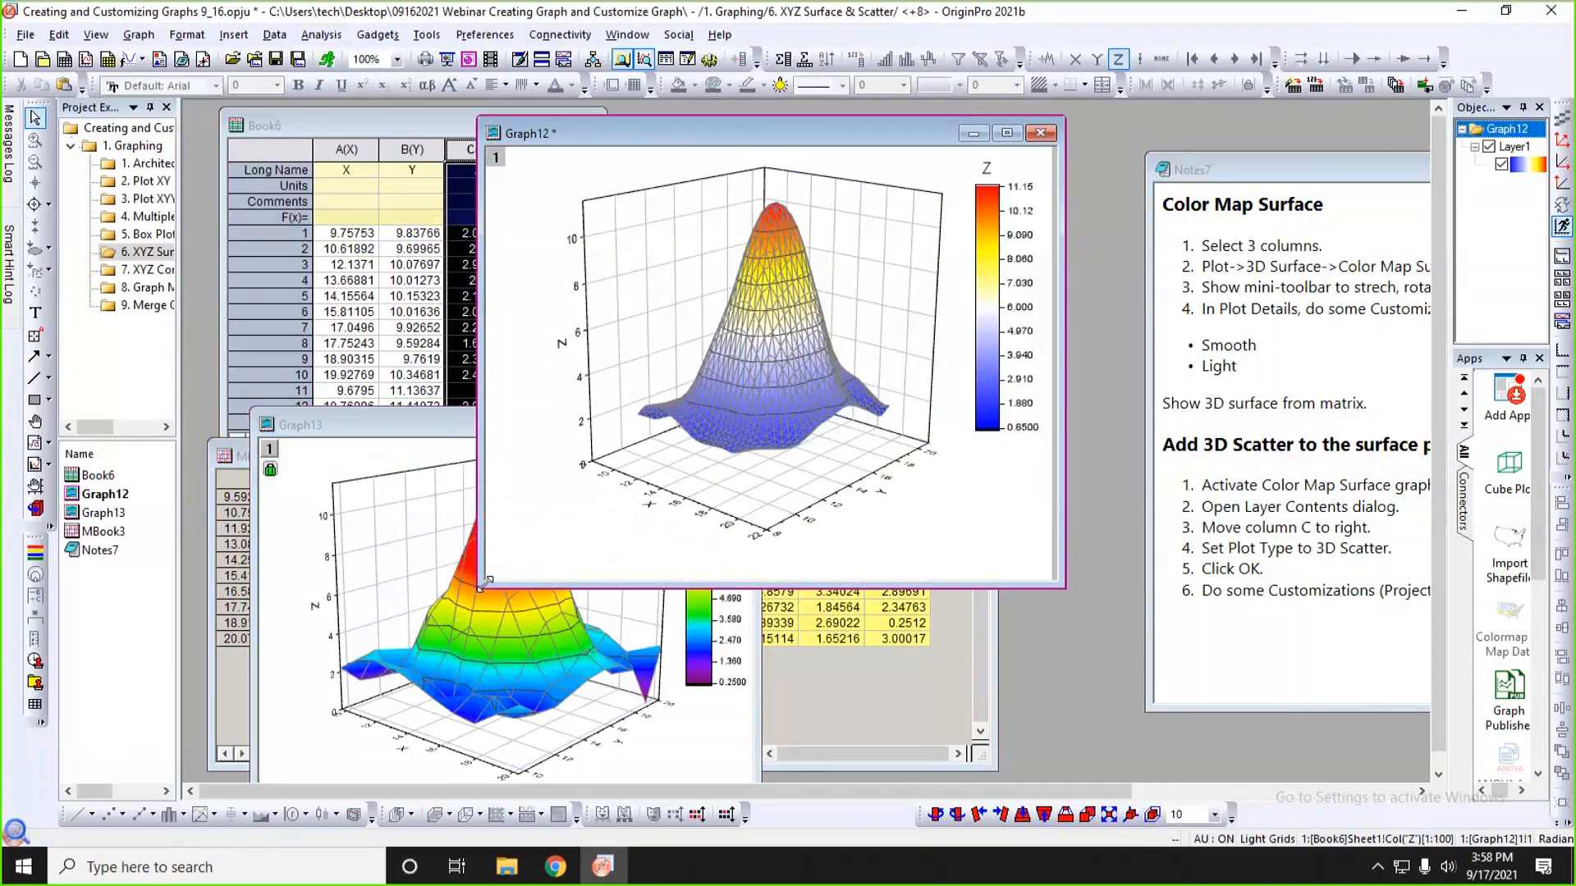
pyautogui.moveTo(484, 581); pyautogui.dragTo(400, 604)
pyautogui.click(617, 295)
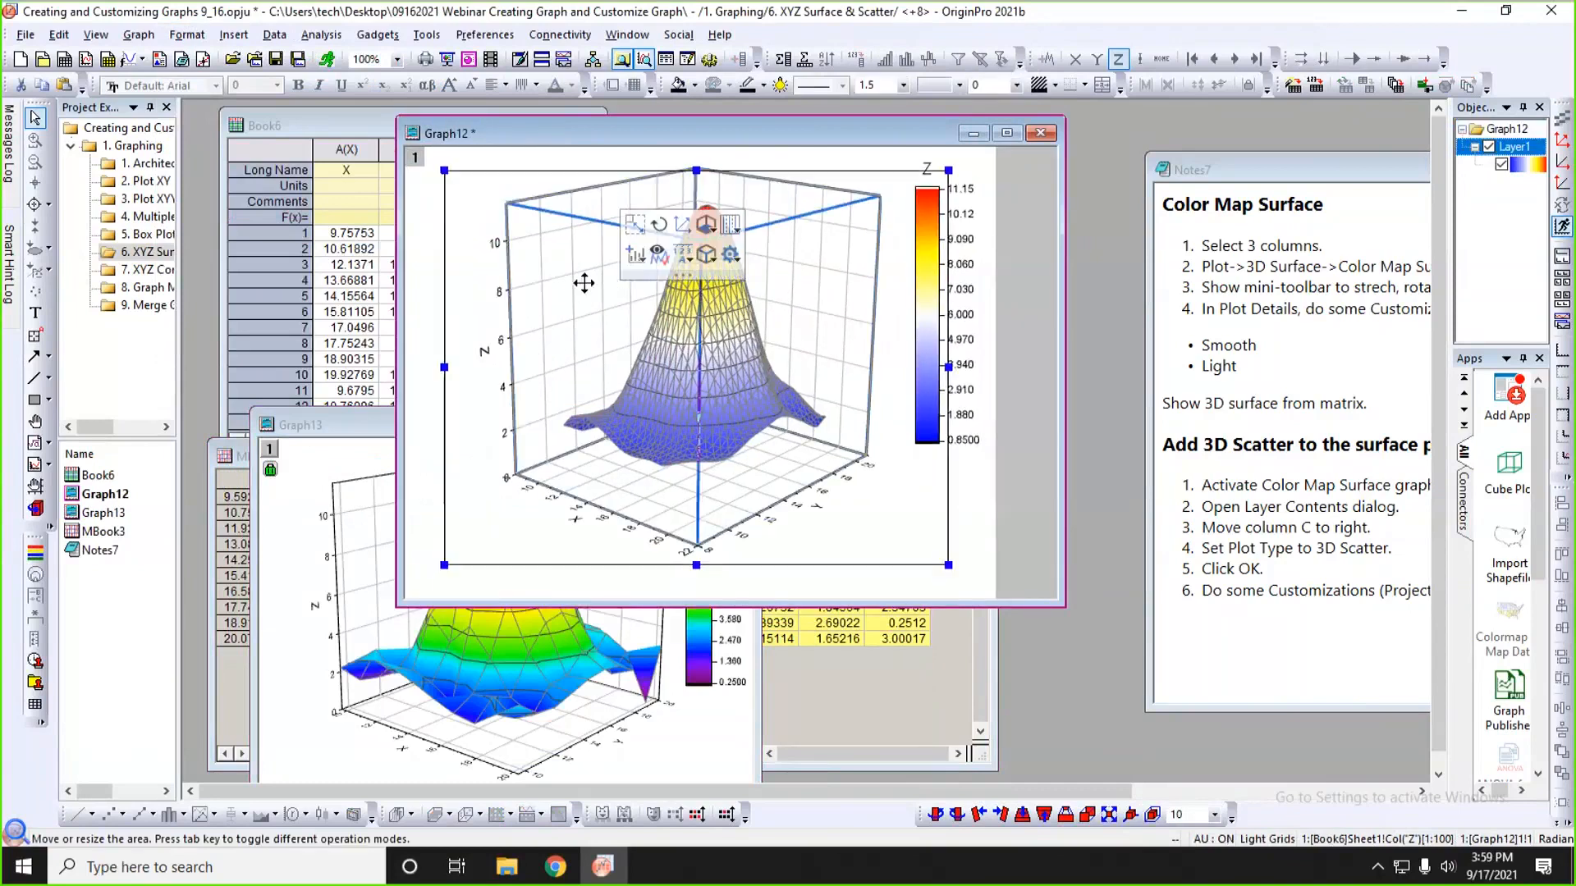
pyautogui.click(735, 235)
pyautogui.click(757, 272)
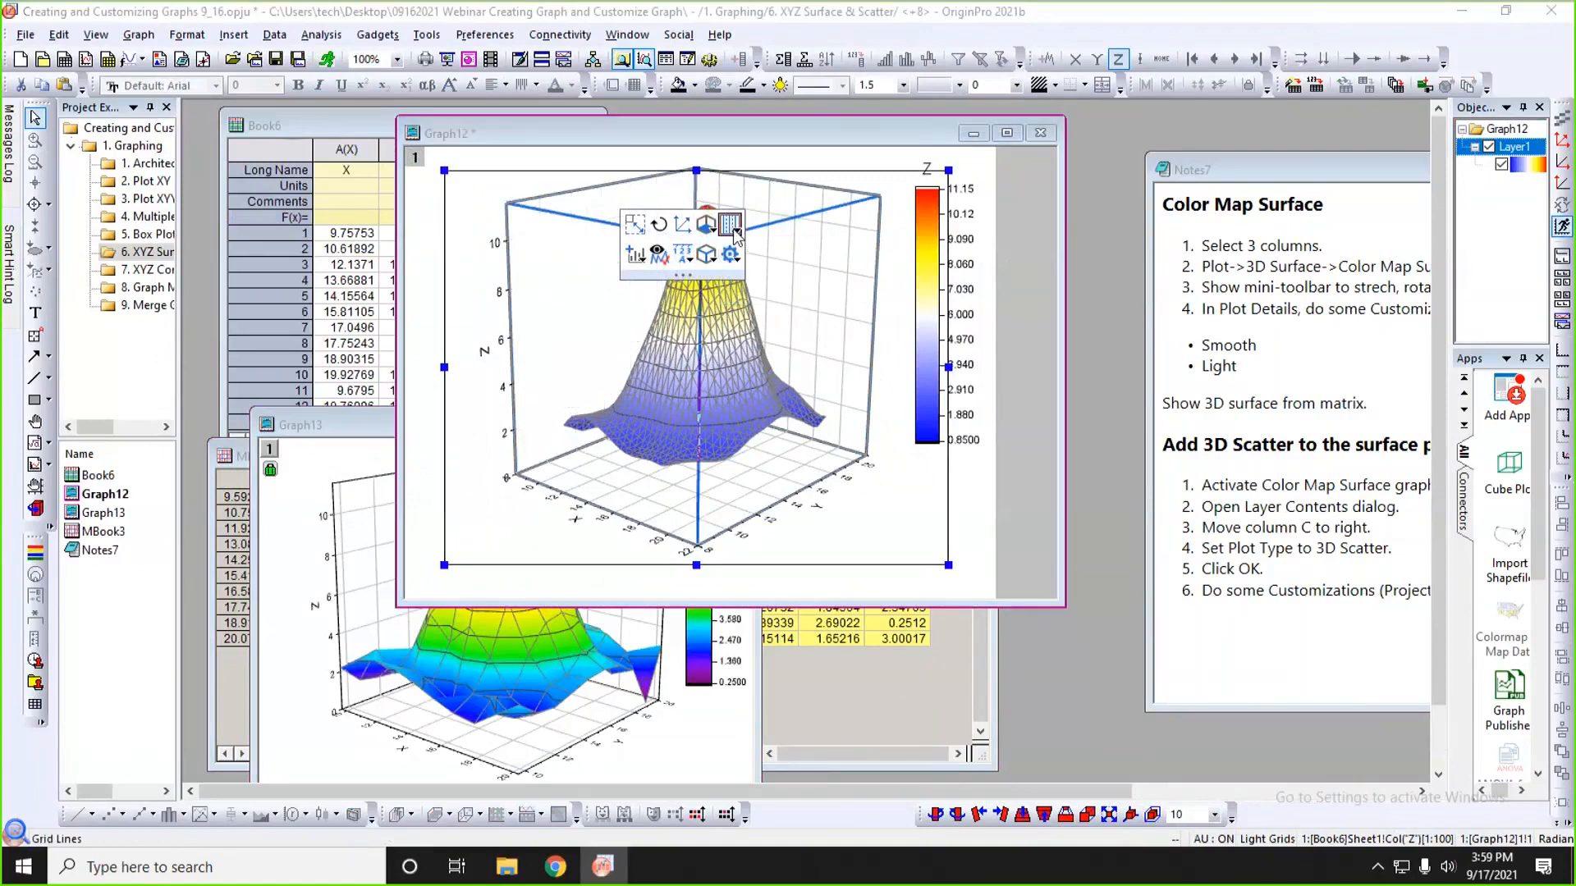
pyautogui.click(735, 234)
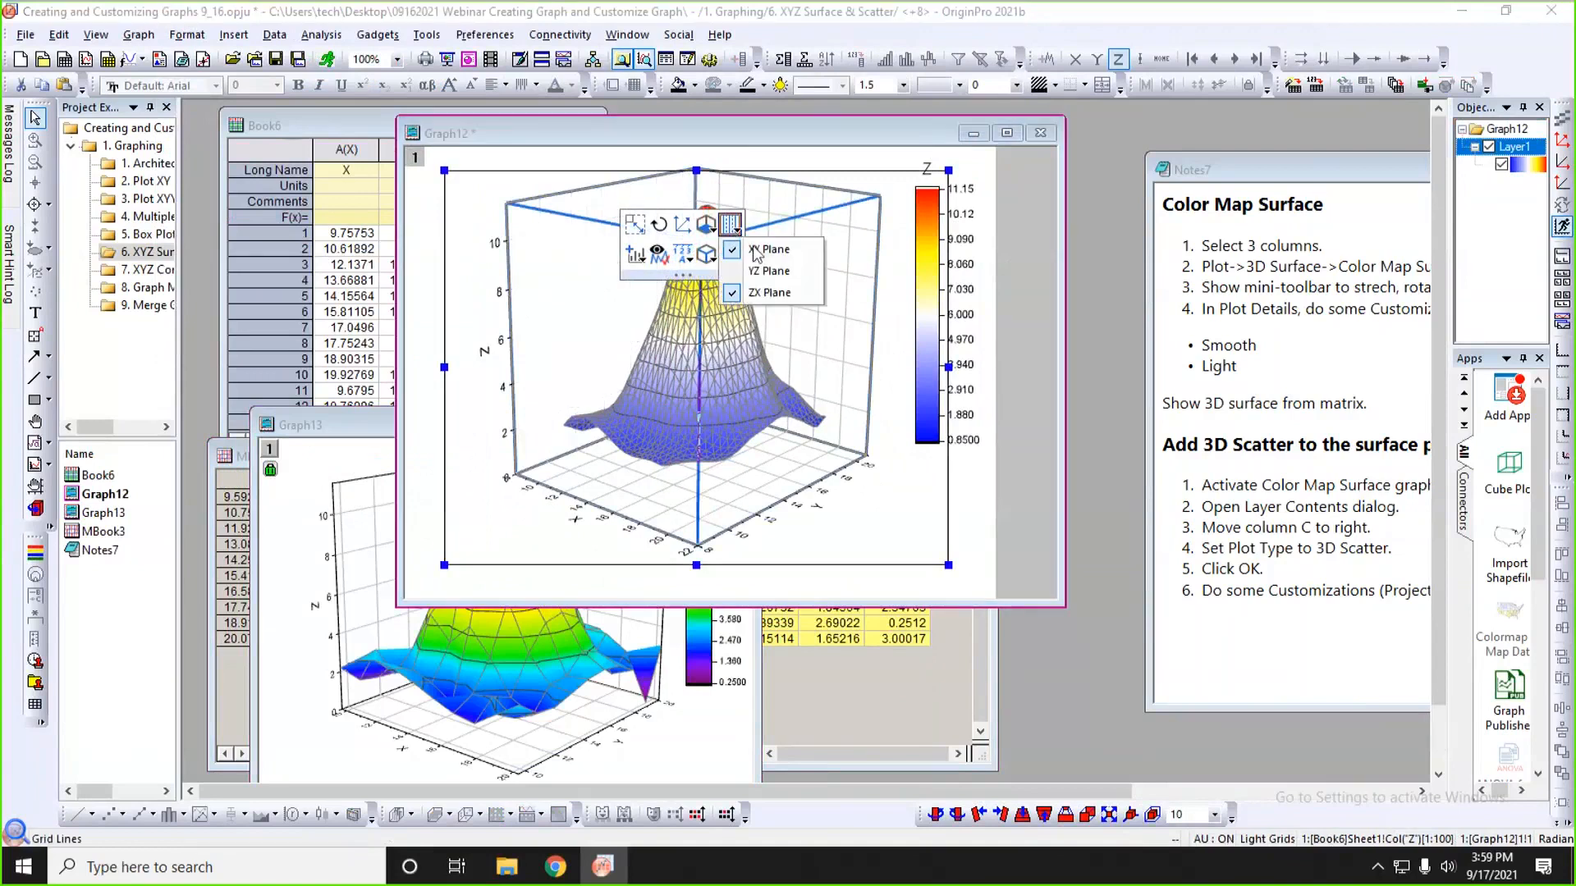
pyautogui.click(761, 293)
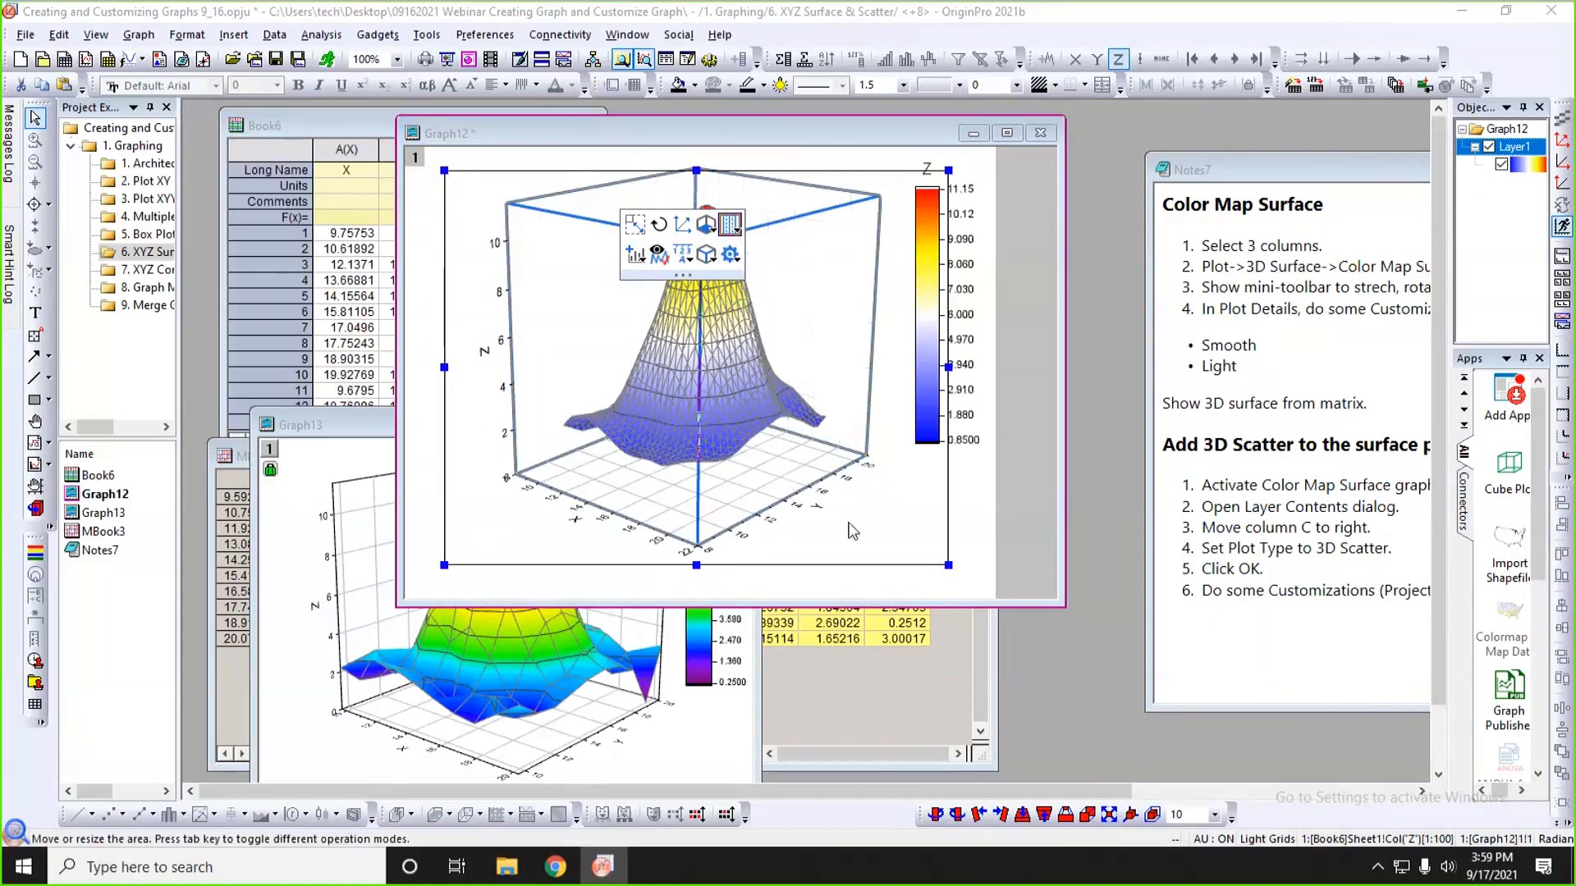
pyautogui.click(1005, 535)
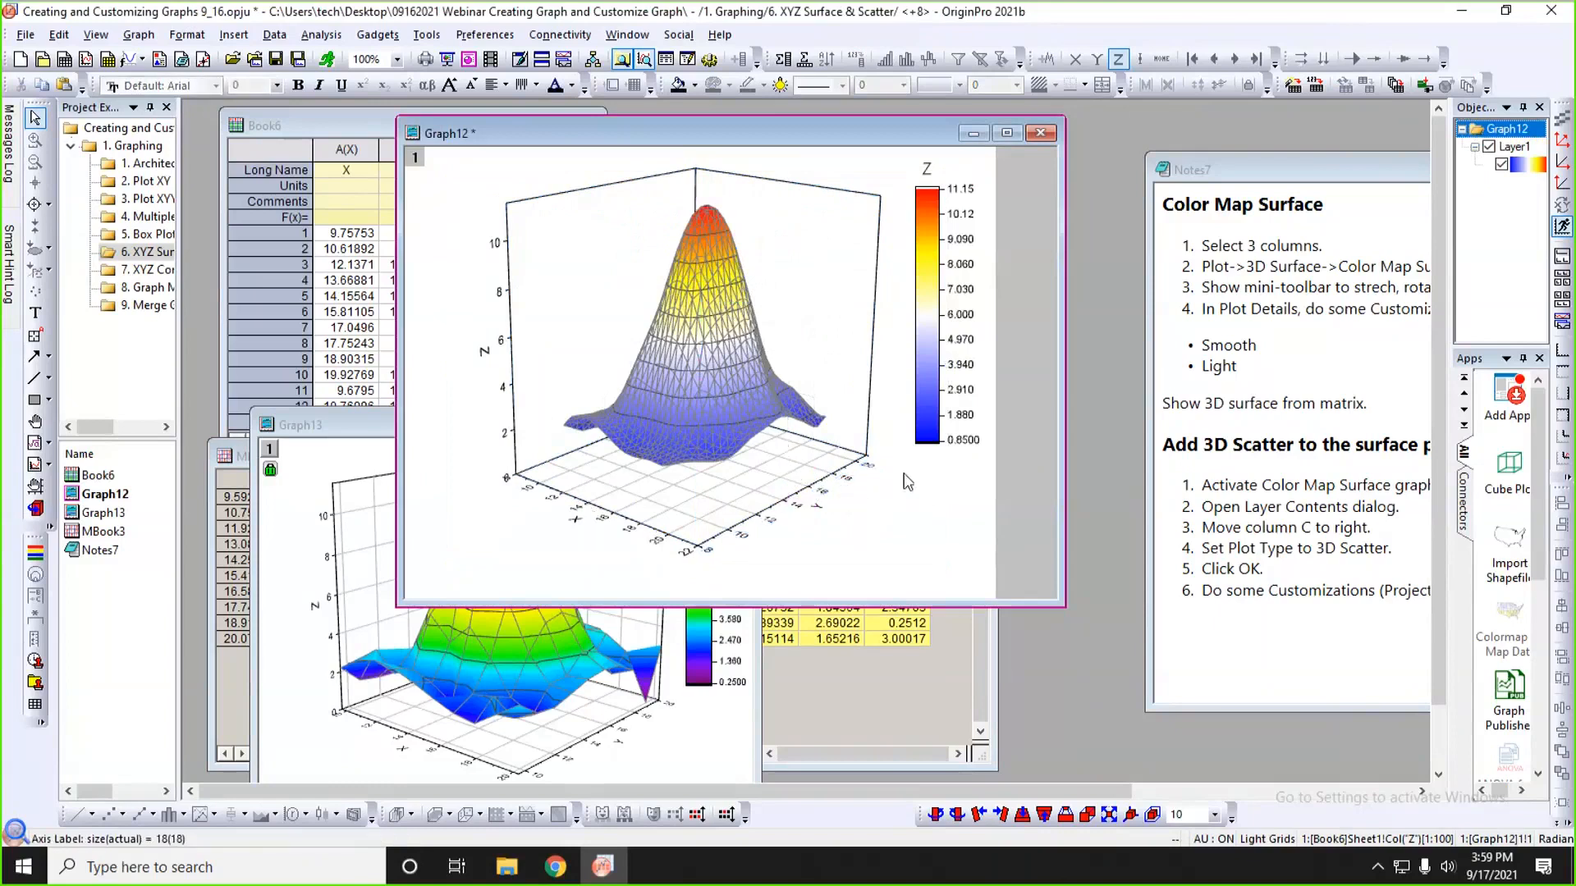
# - Set the orientation of Graph12's axis labels, titles and ticks to All in Plane of Screen
pyautogui.click(869, 473)
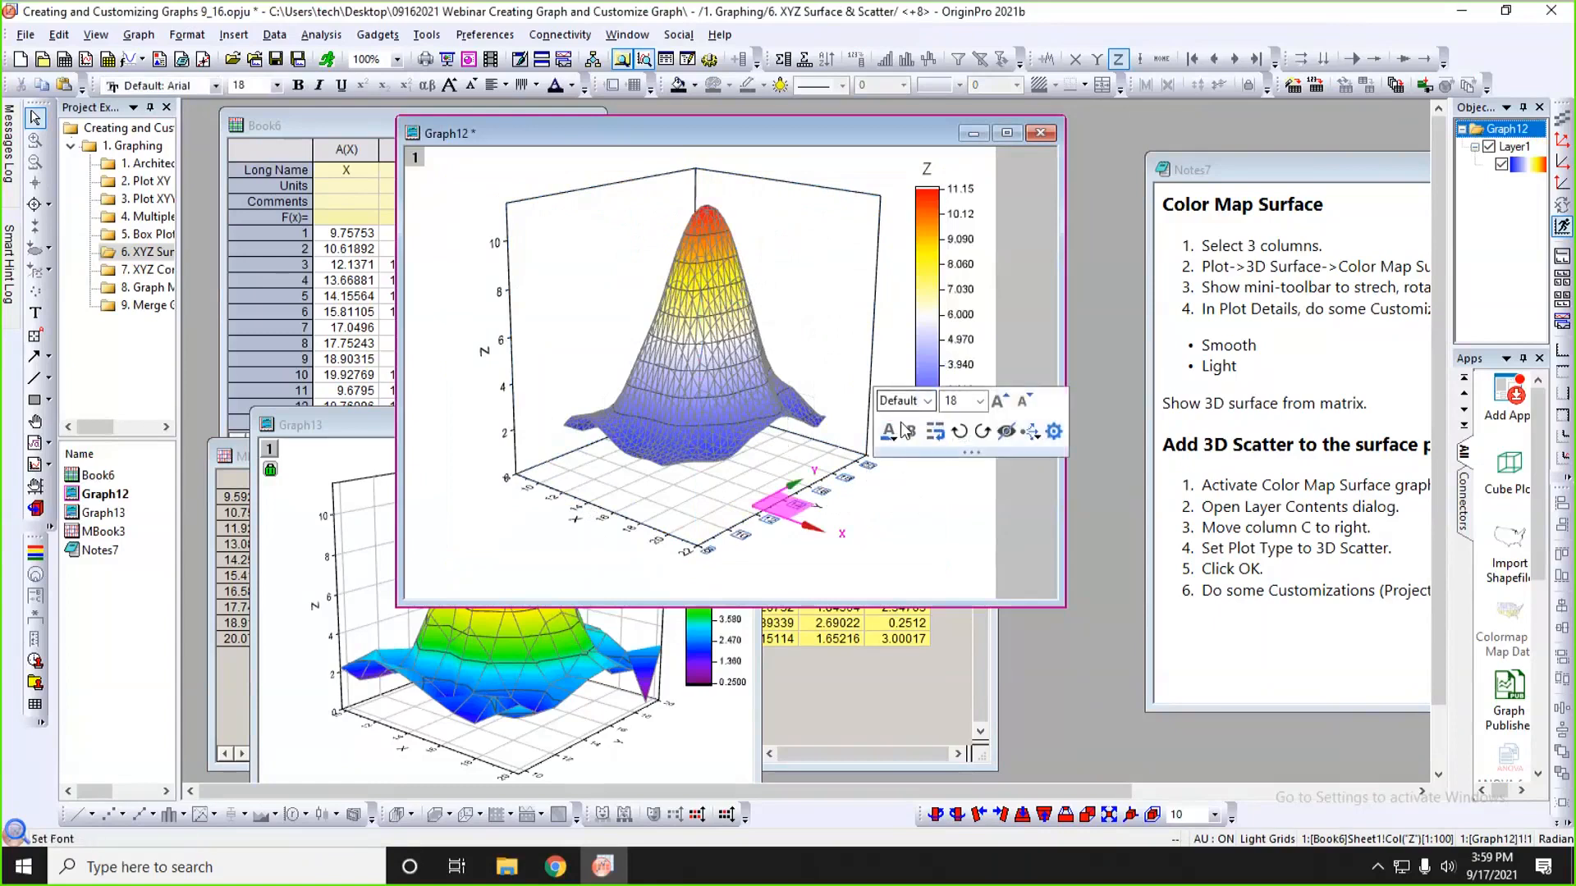
pyautogui.click(787, 298)
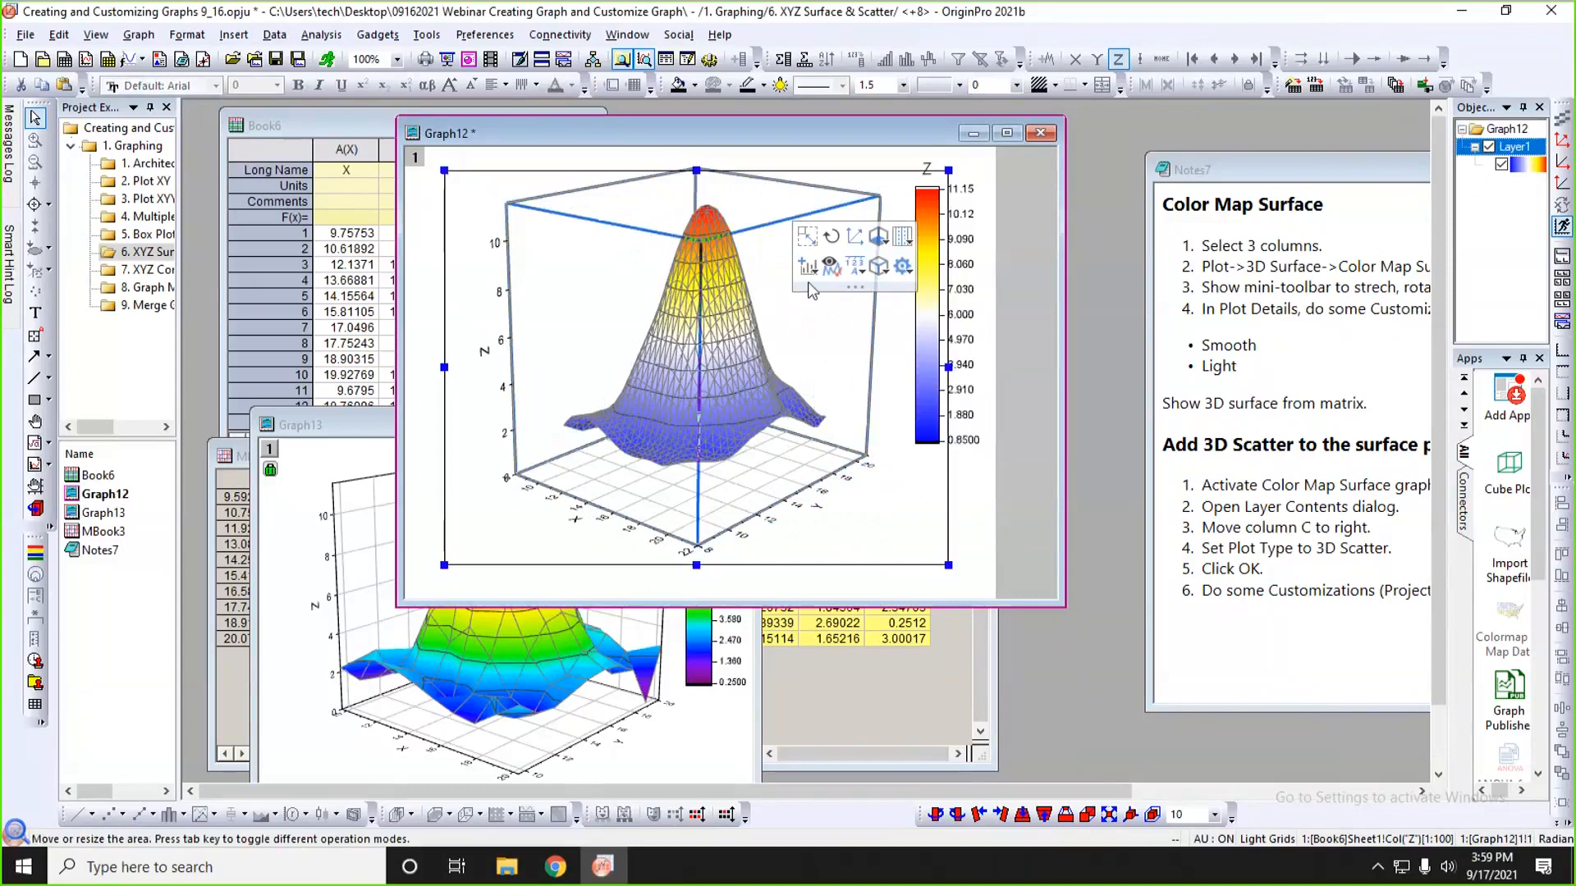
pyautogui.click(854, 270)
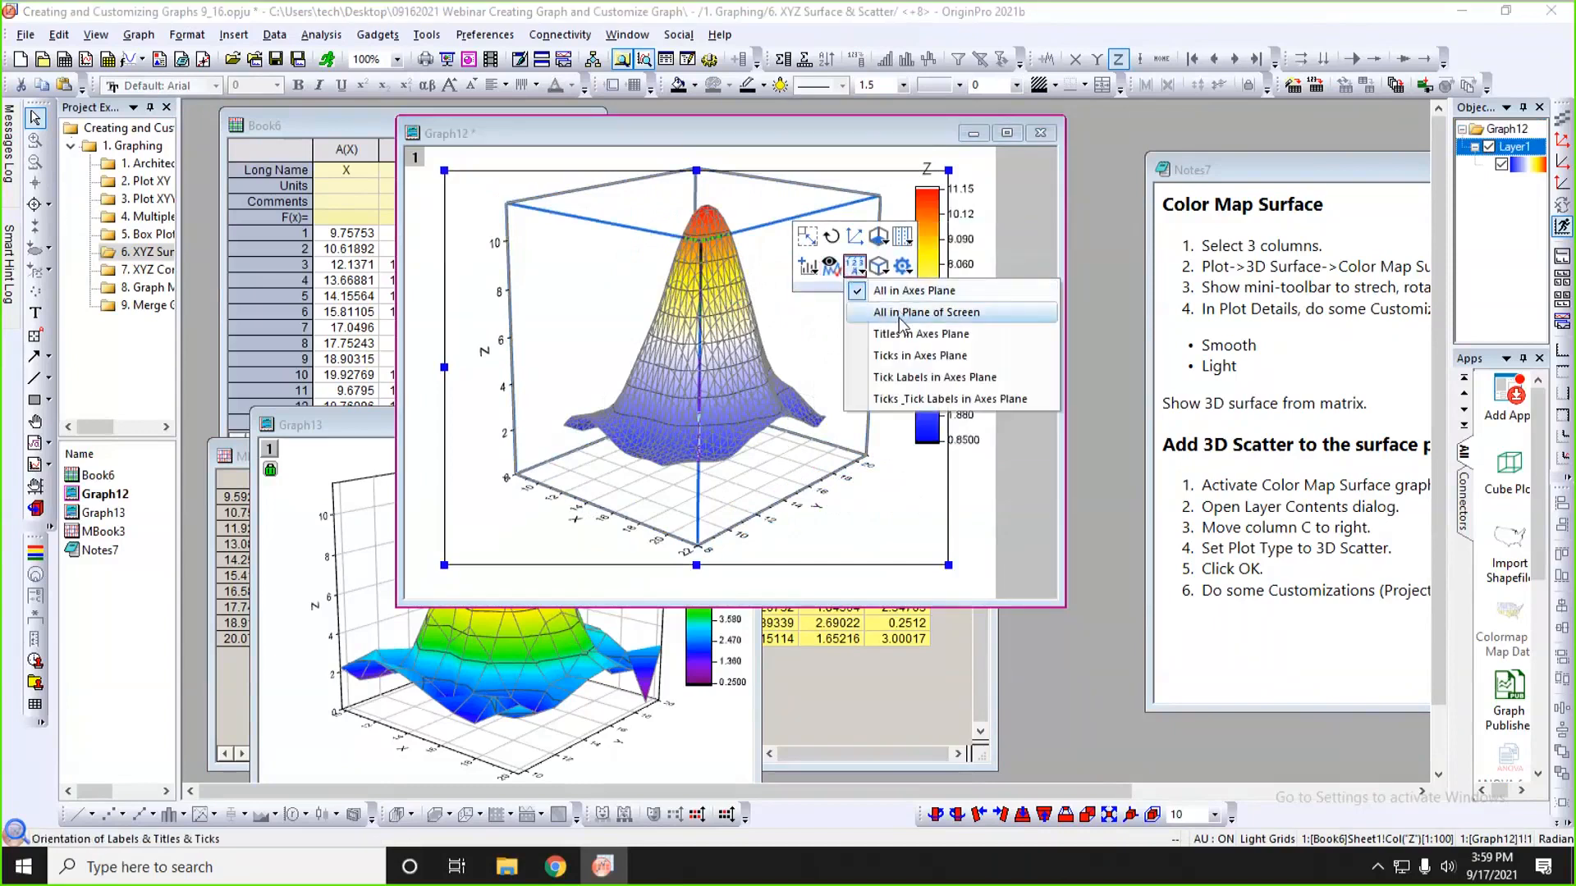
pyautogui.click(929, 313)
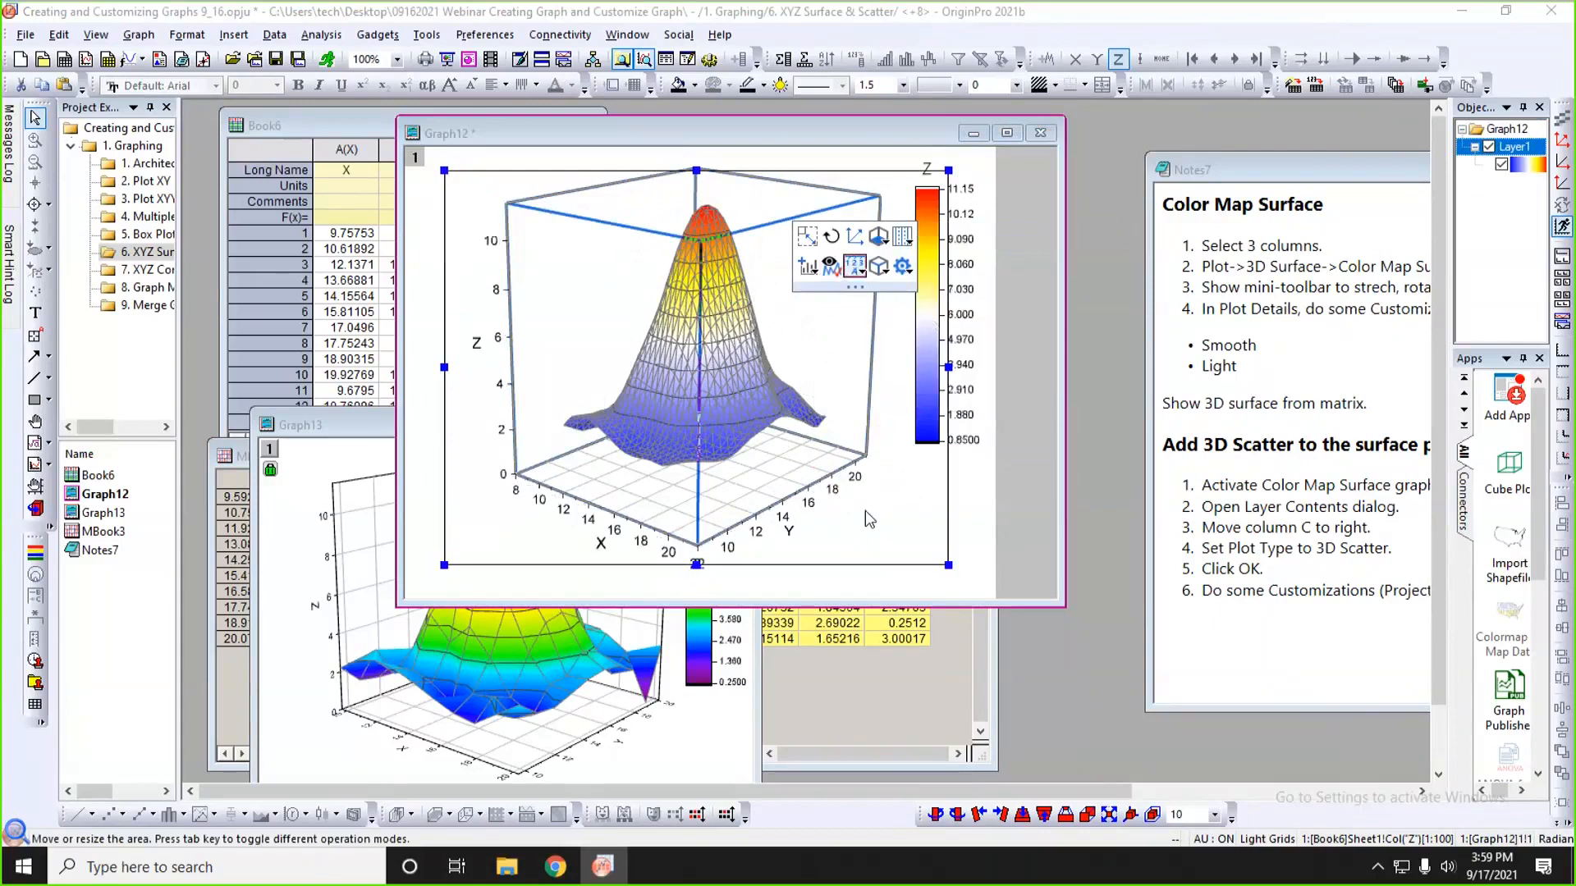
pyautogui.click(967, 498)
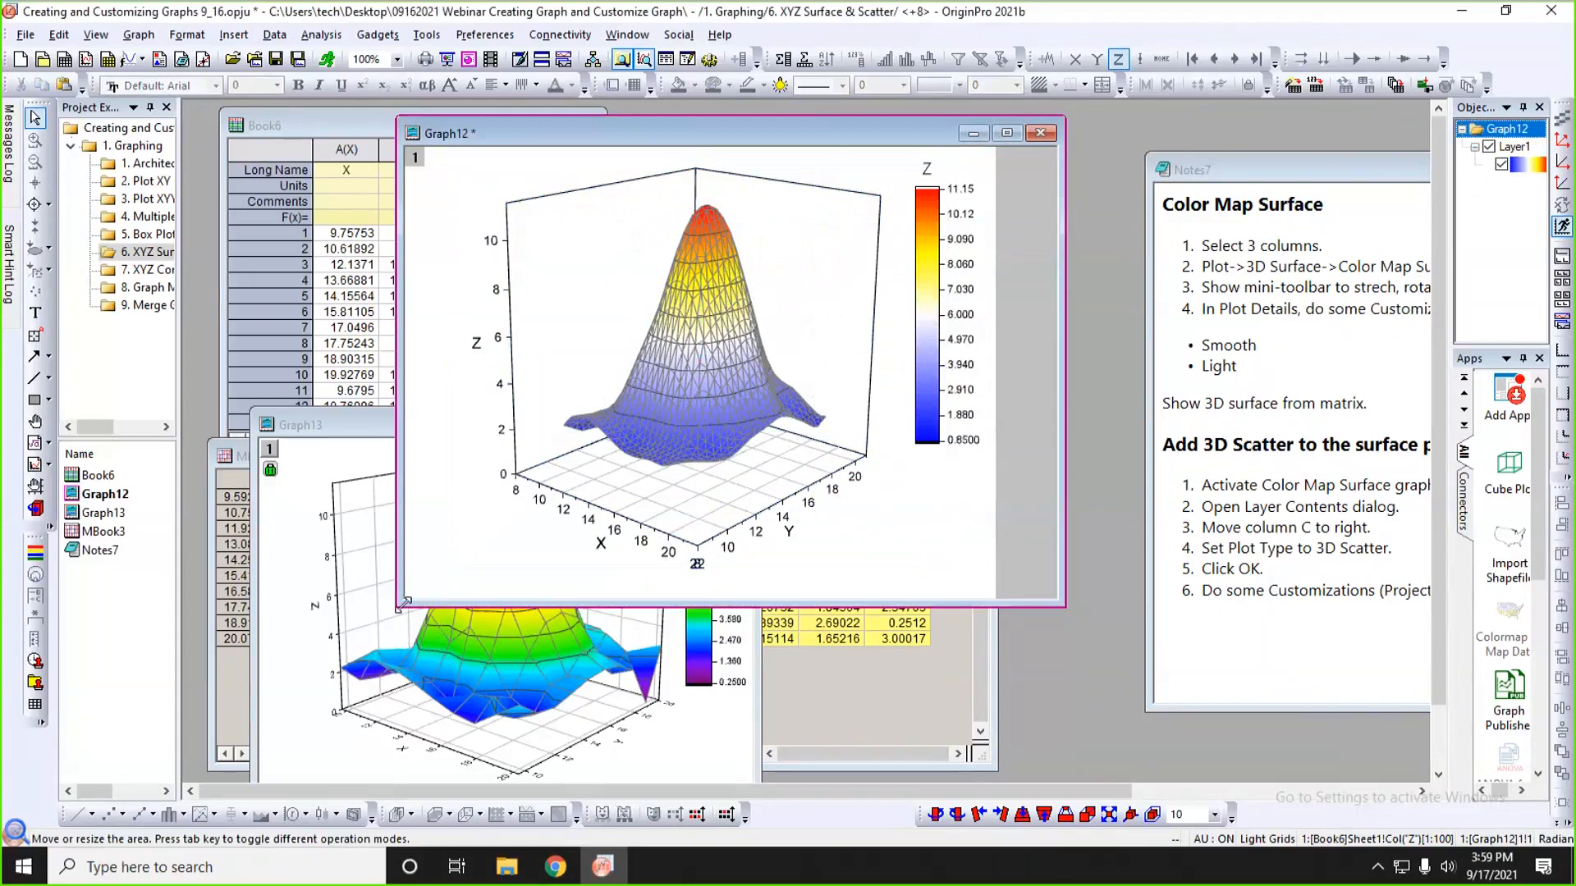
# - Enlarge the Graph12 and Book6 windows and arrange them side by side
pyautogui.moveTo(402, 603); pyautogui.dragTo(444, 639)
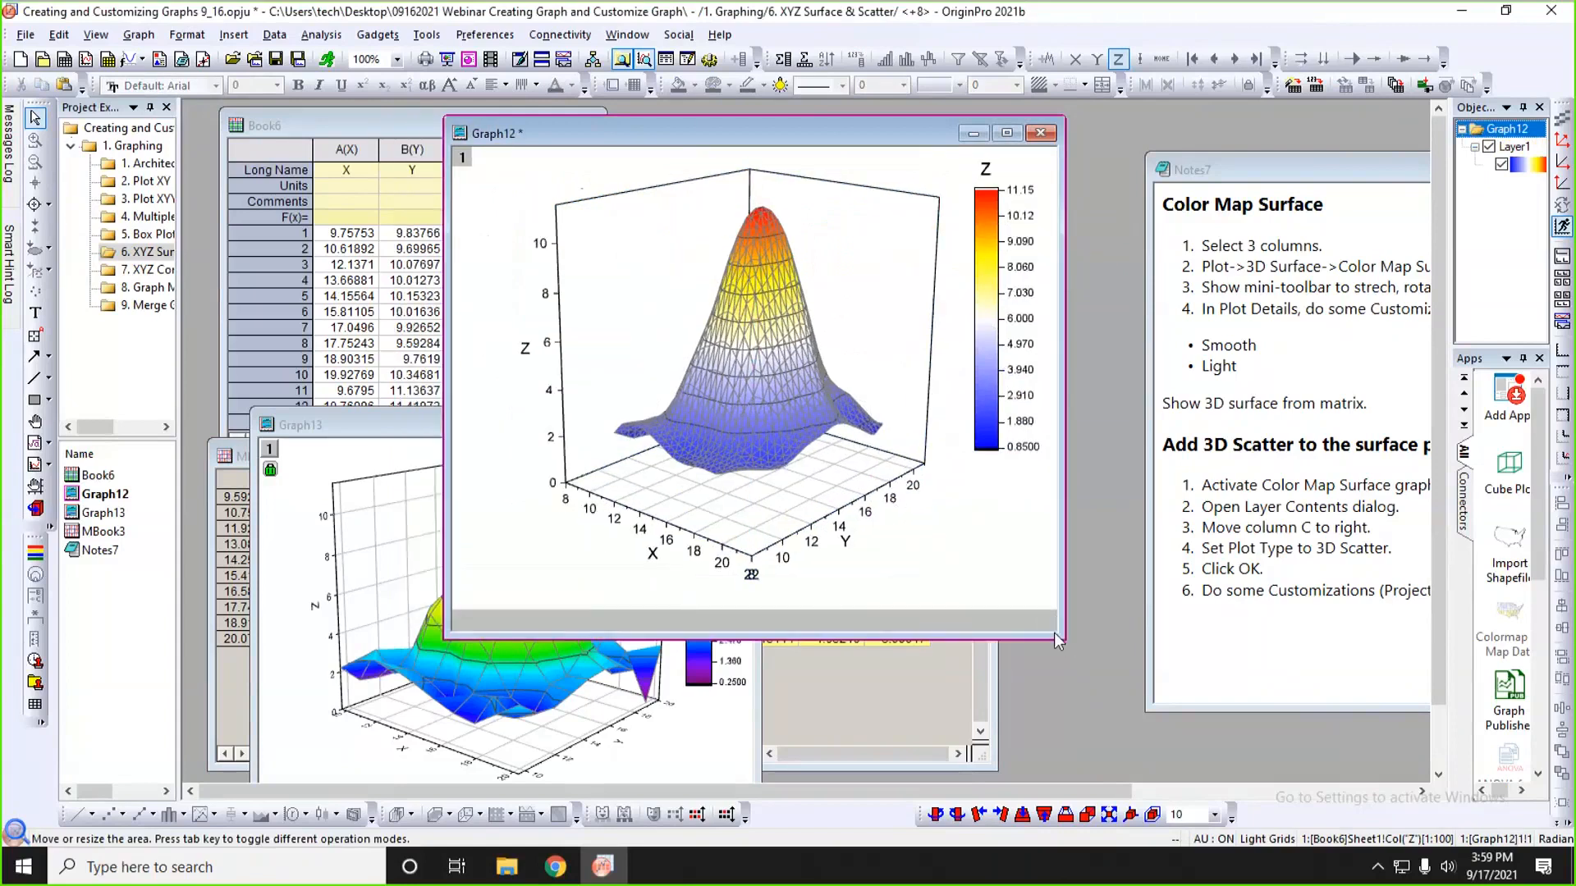
pyautogui.moveTo(1056, 633); pyautogui.dragTo(1112, 671)
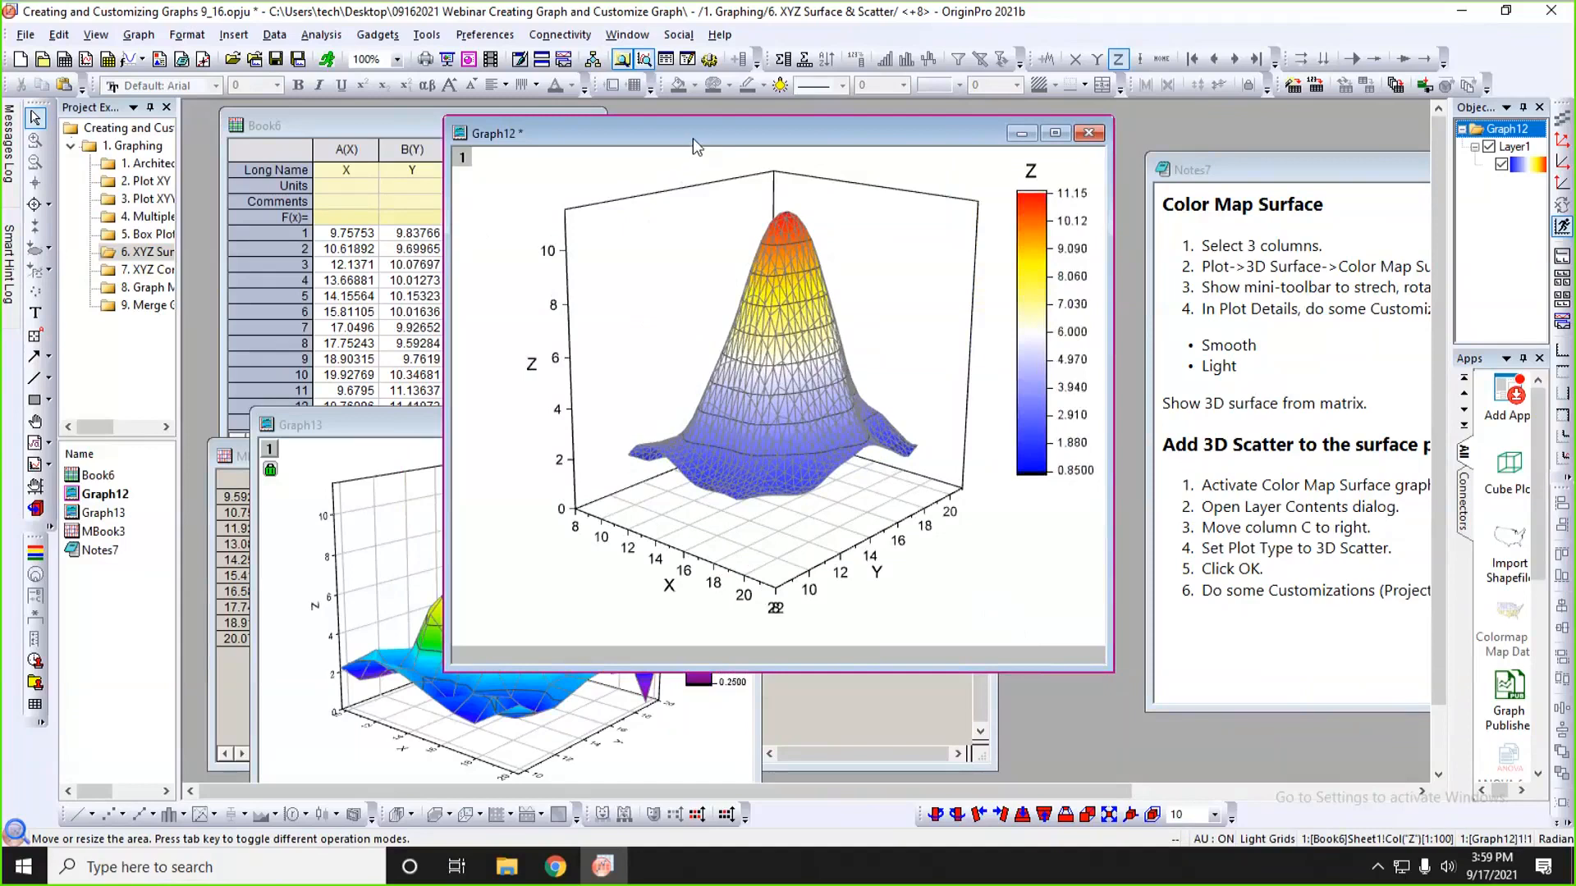
pyautogui.moveTo(692, 141); pyautogui.dragTo(868, 140)
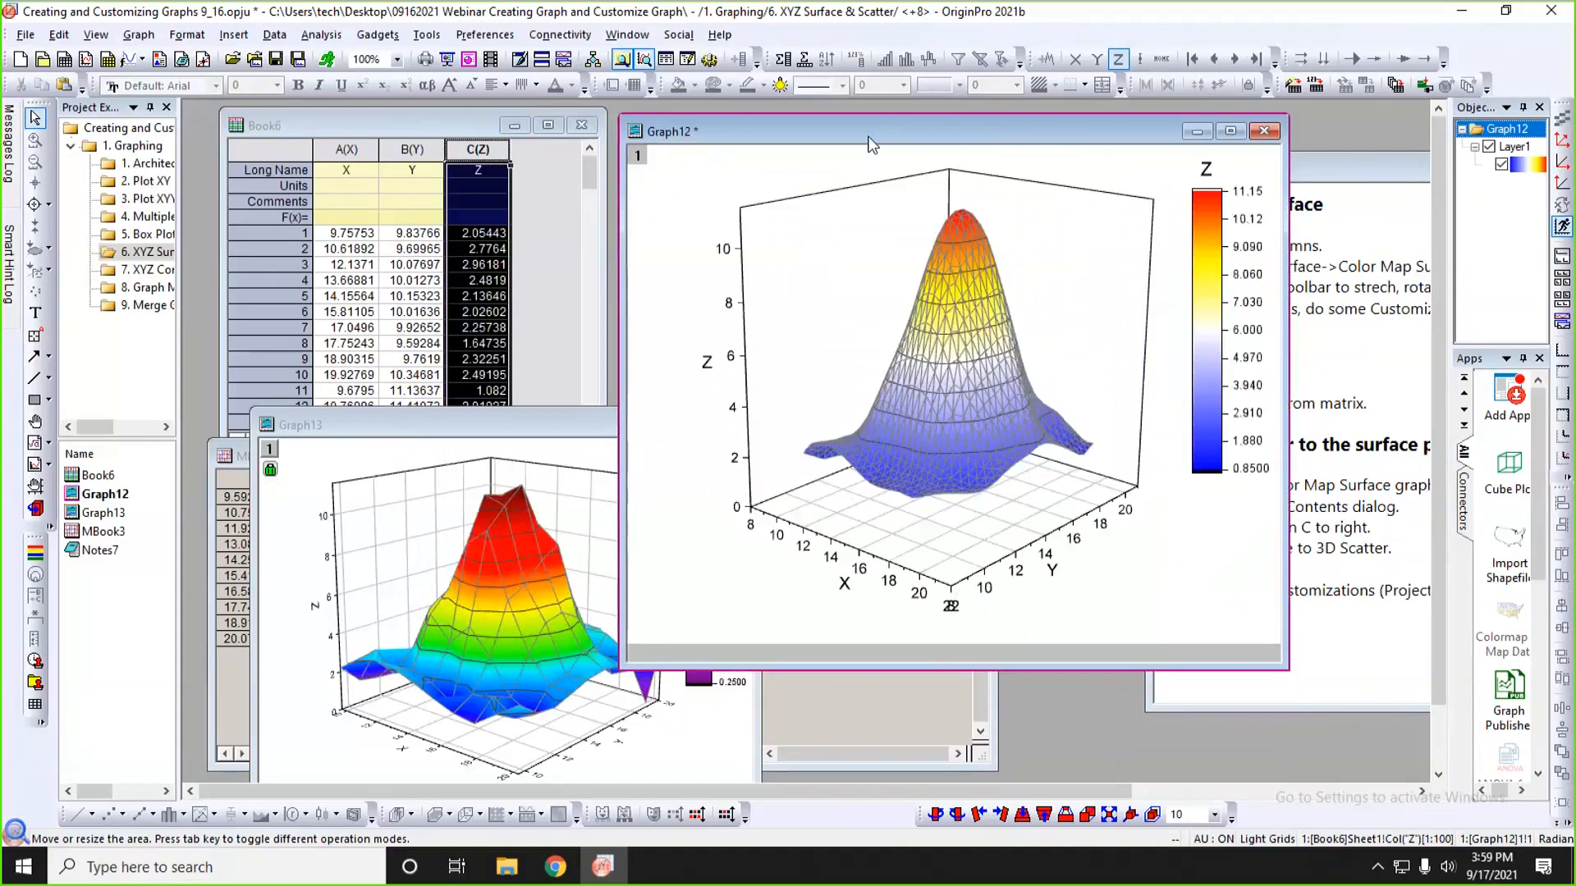
pyautogui.click(449, 125)
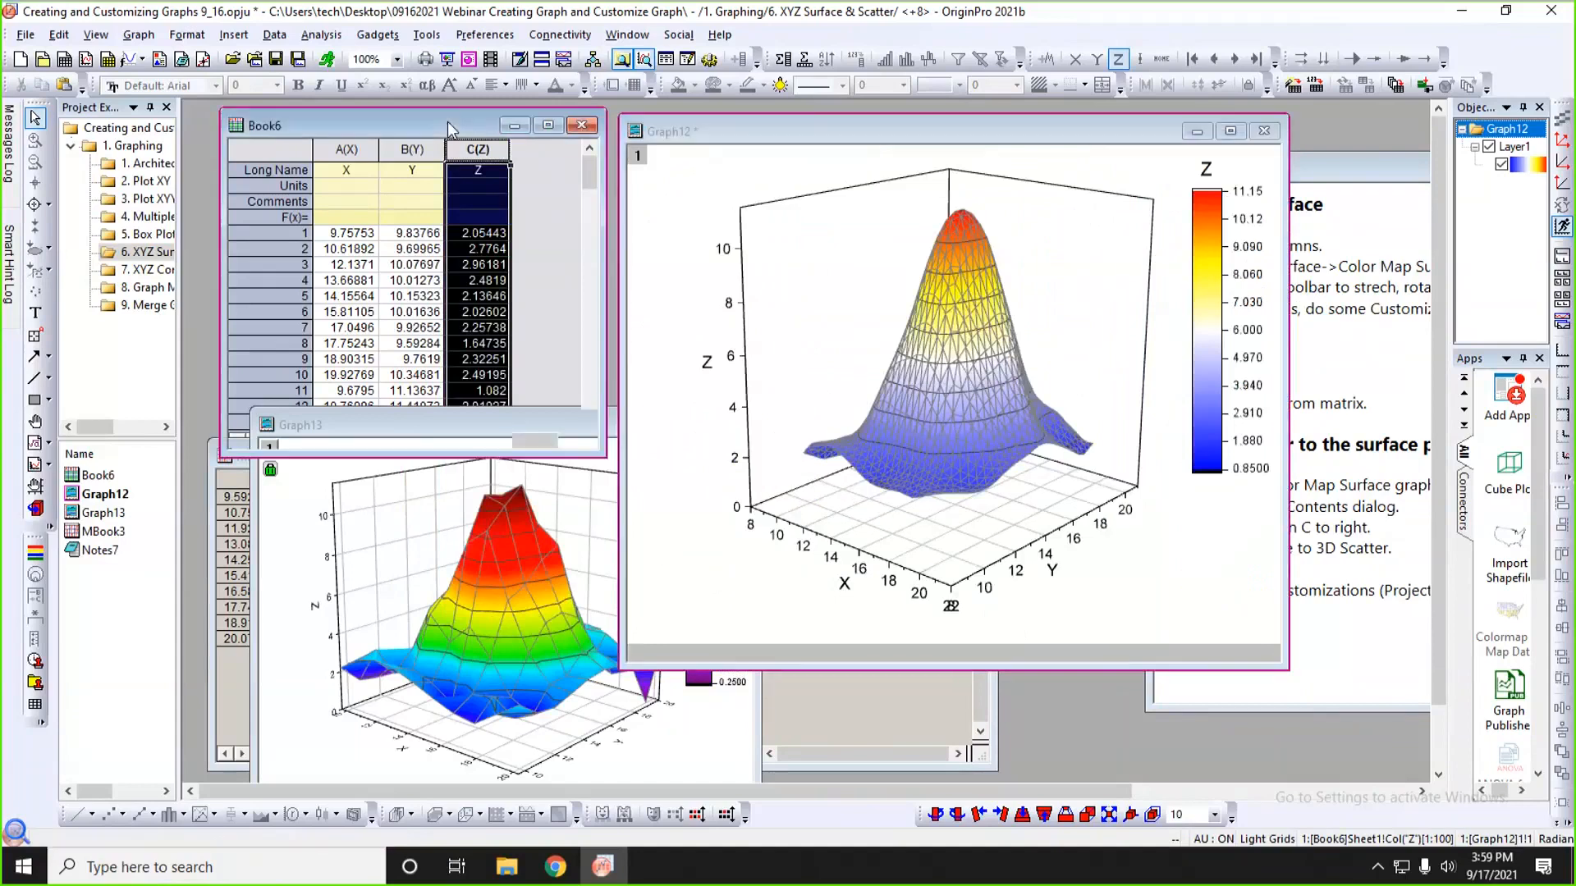
pyautogui.click(542, 340)
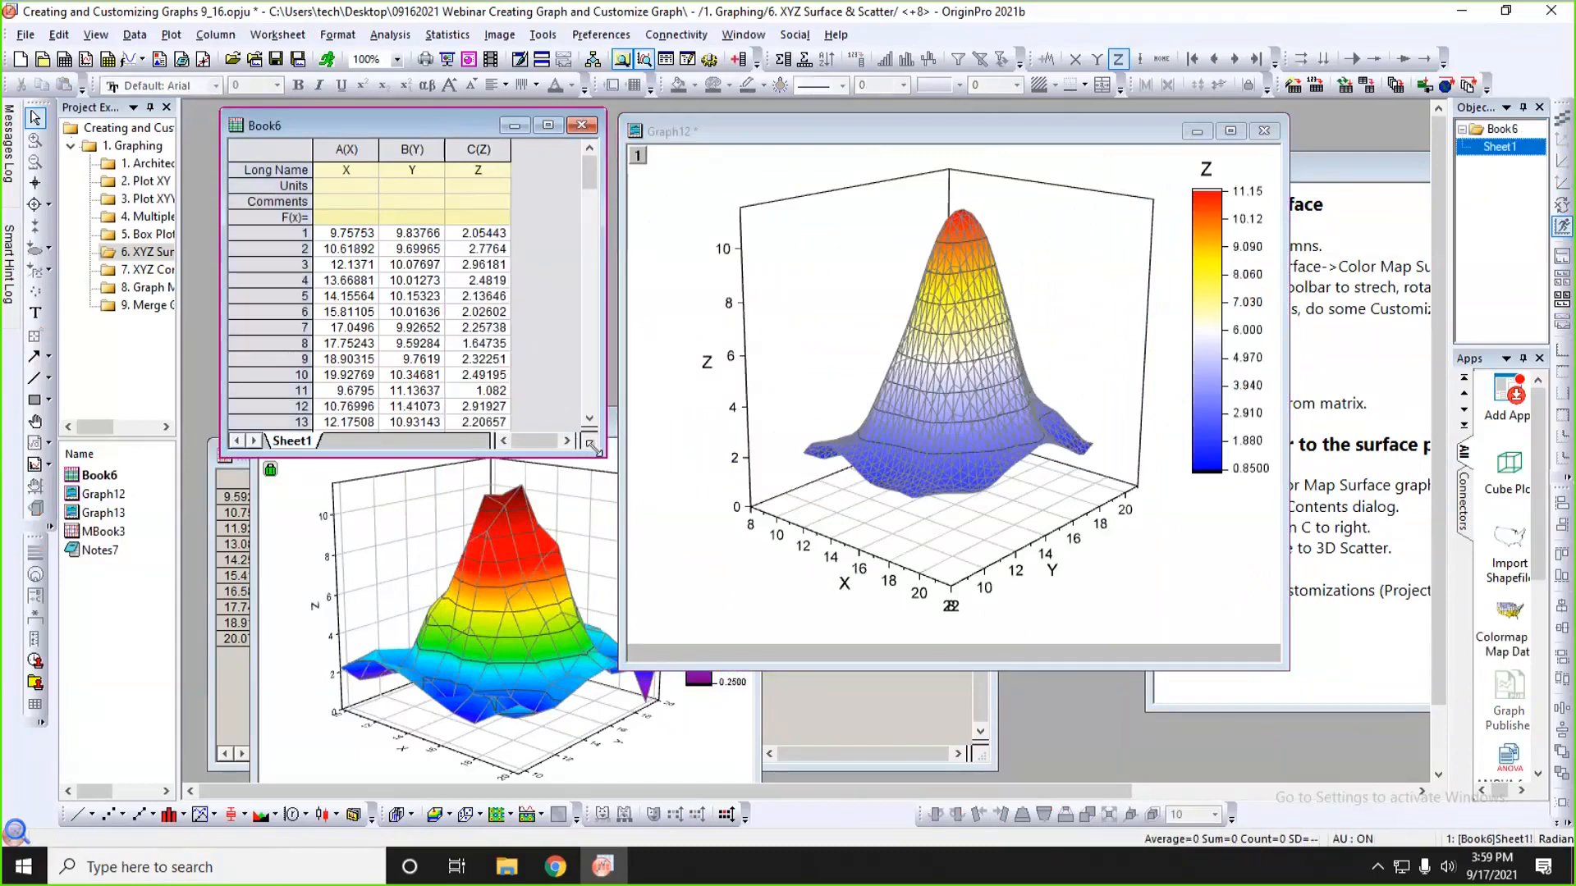
pyautogui.moveTo(592, 448); pyautogui.dragTo(593, 524)
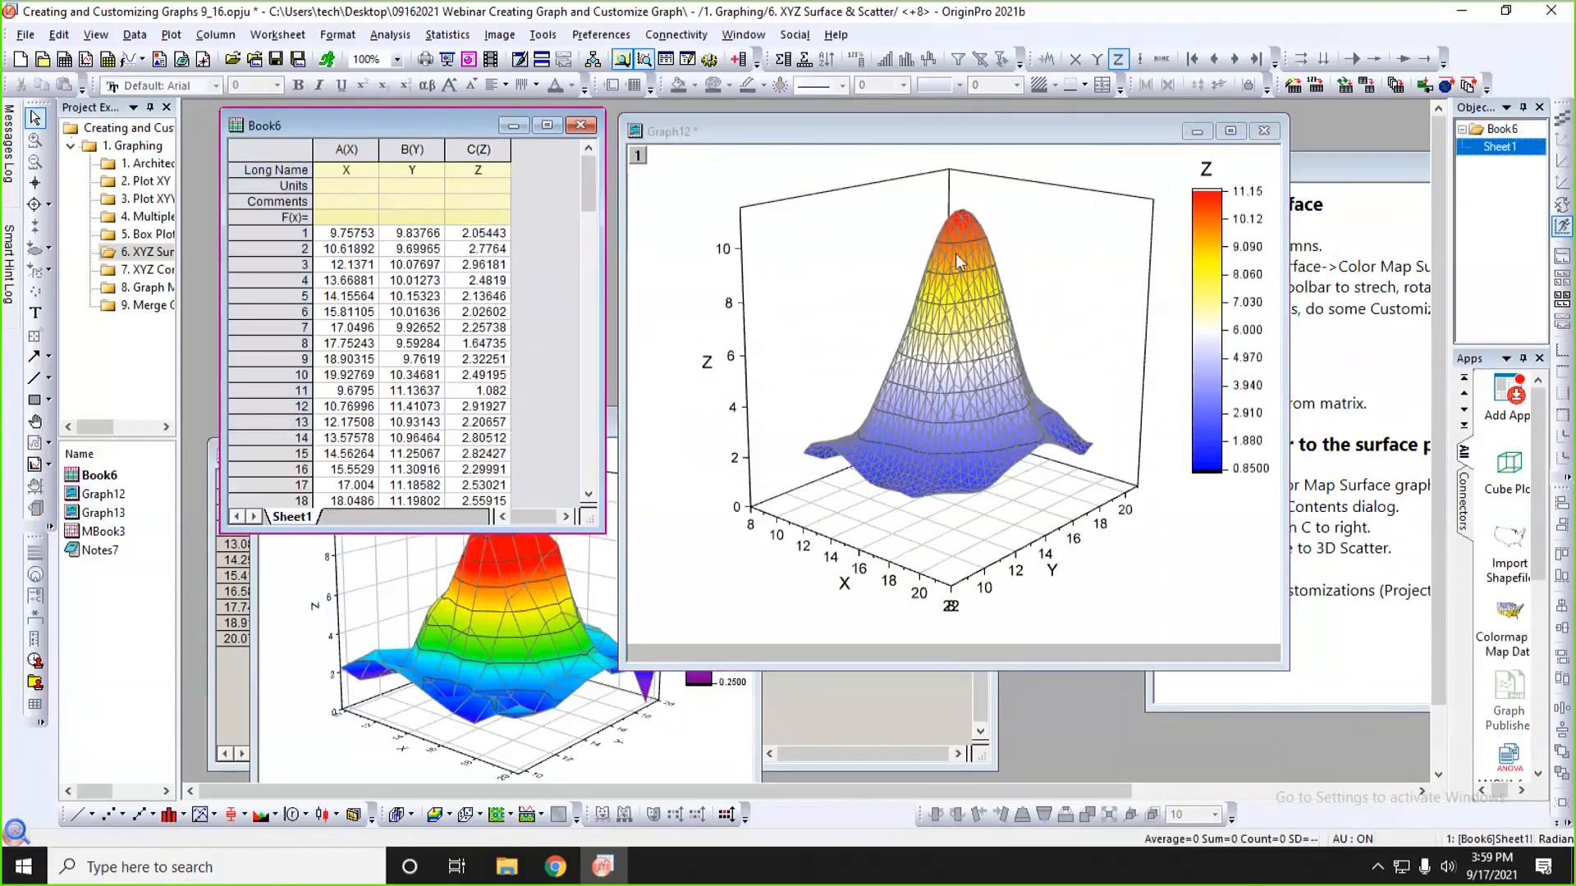
pyautogui.click(742, 174)
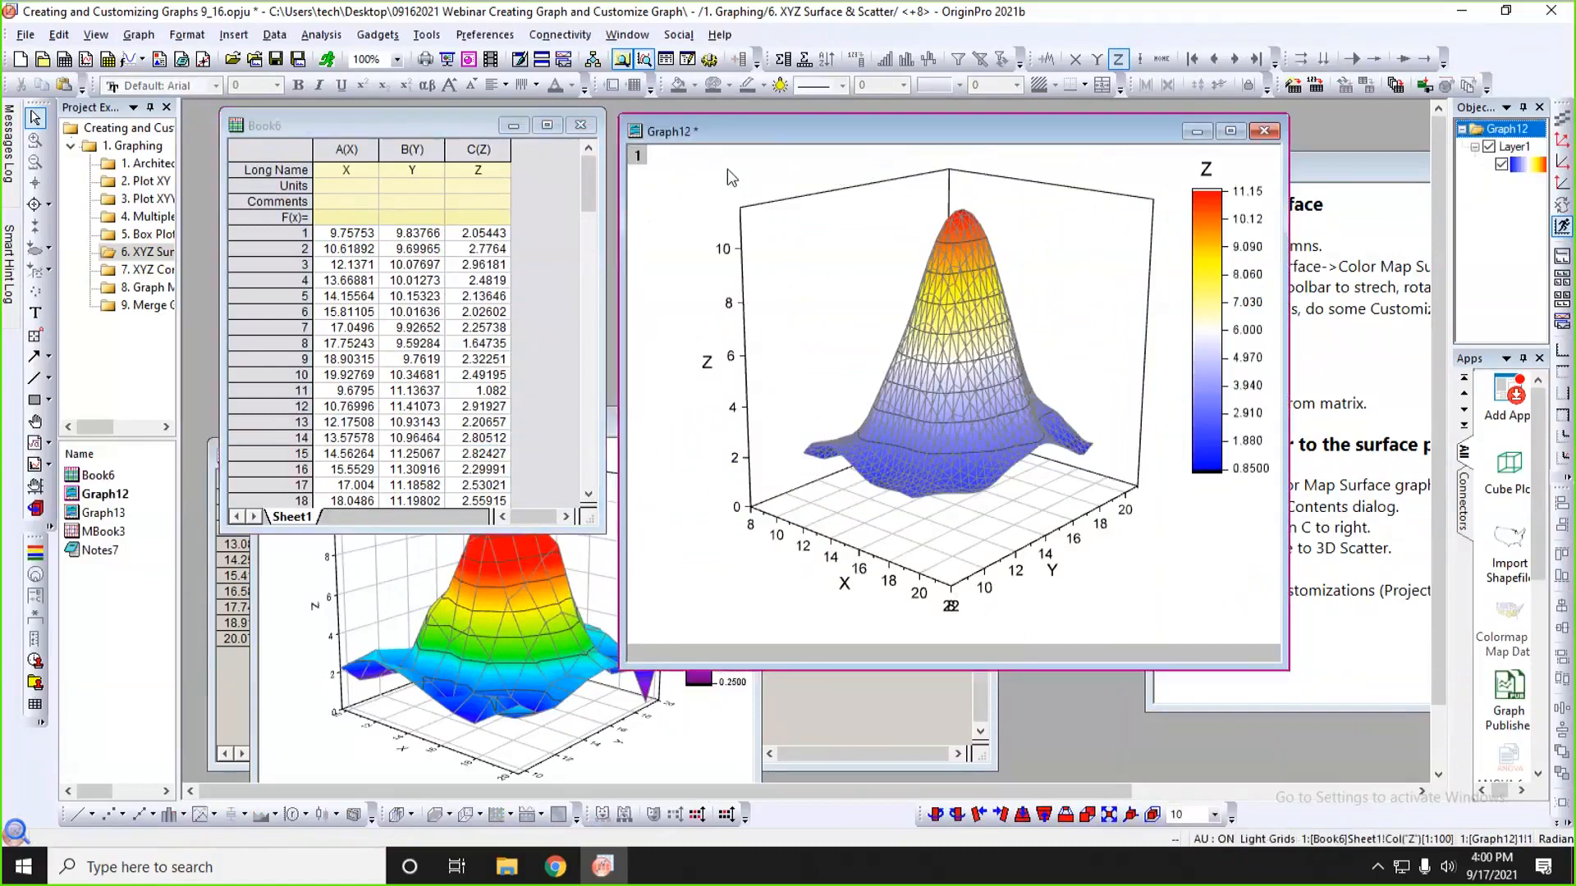
pyautogui.moveTo(752, 140); pyautogui.dragTo(773, 139)
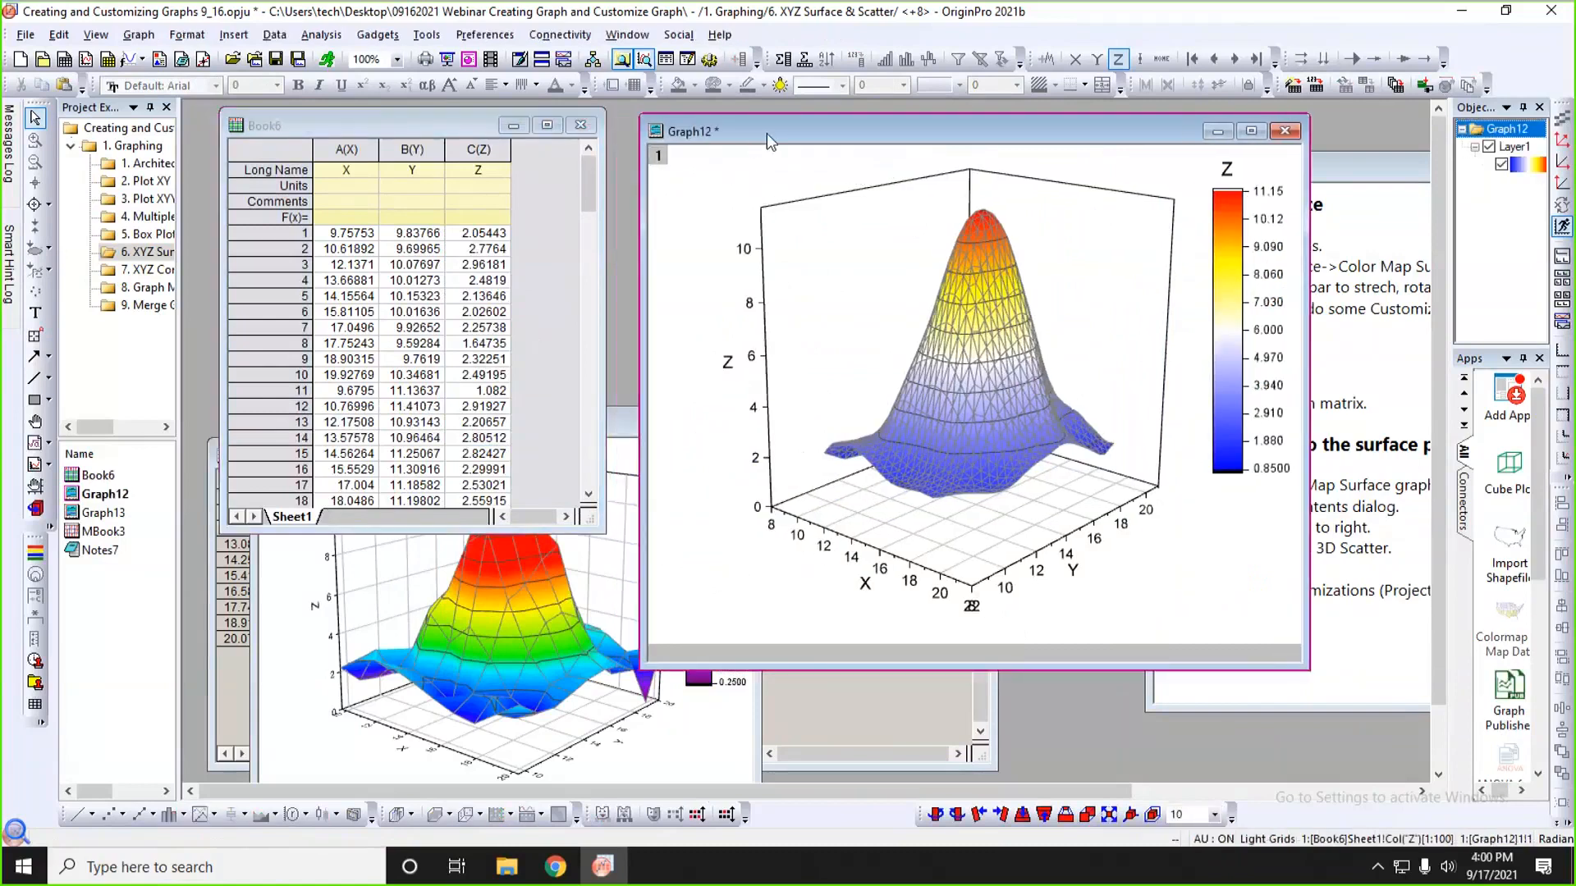
# - Add Book6's C(Z) column to Graph12's layer as a 3D Scatter/Trajectory/Vector plot on top of the surface
pyautogui.rightClick(659, 154)
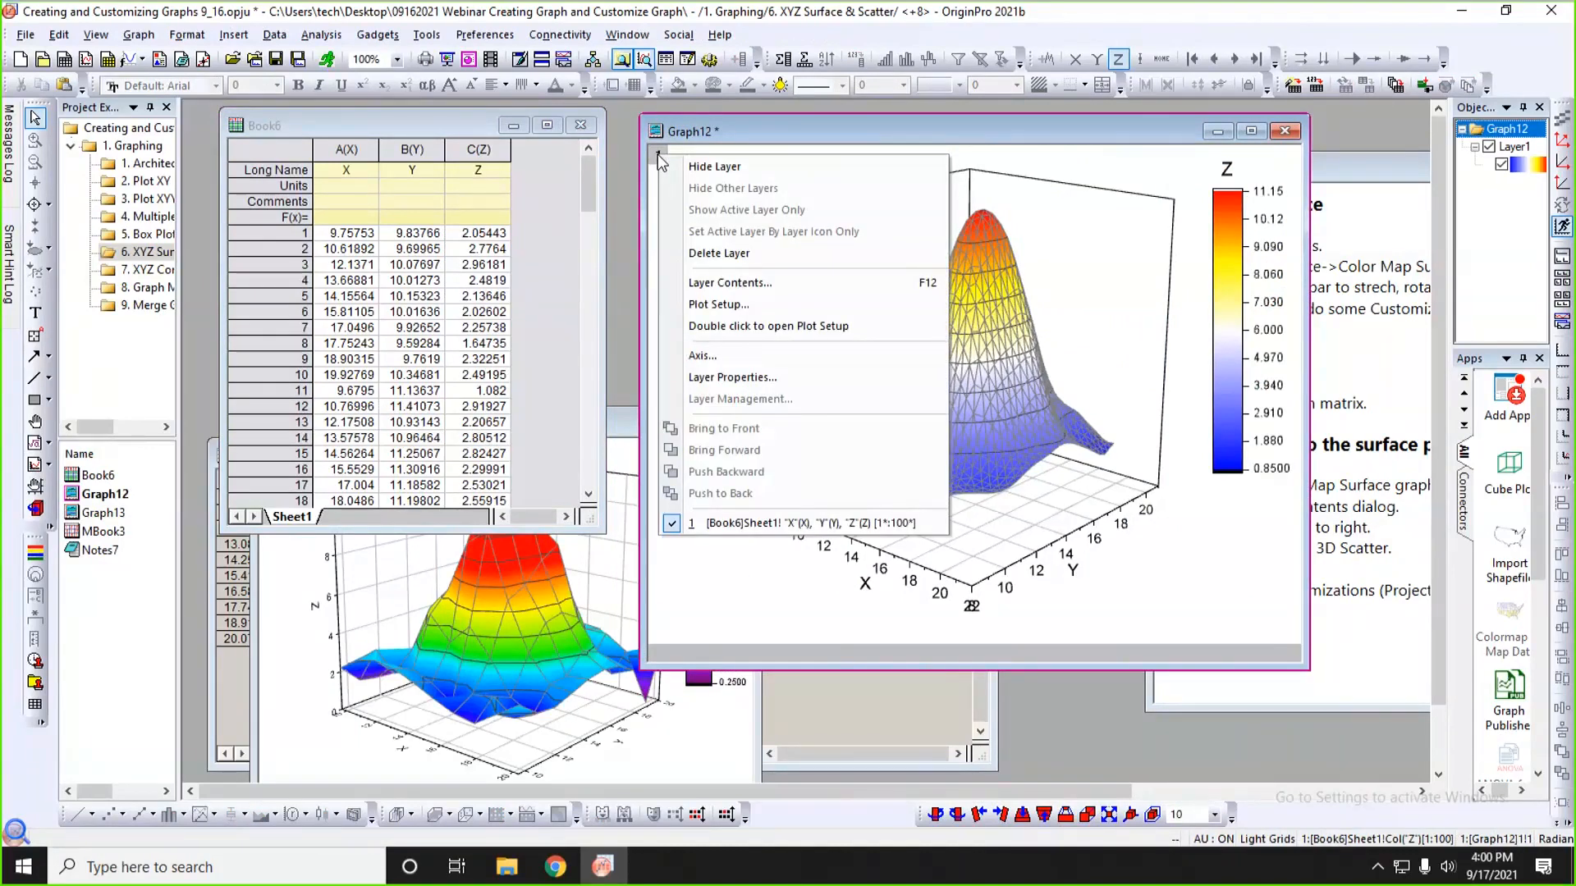
pyautogui.click(704, 283)
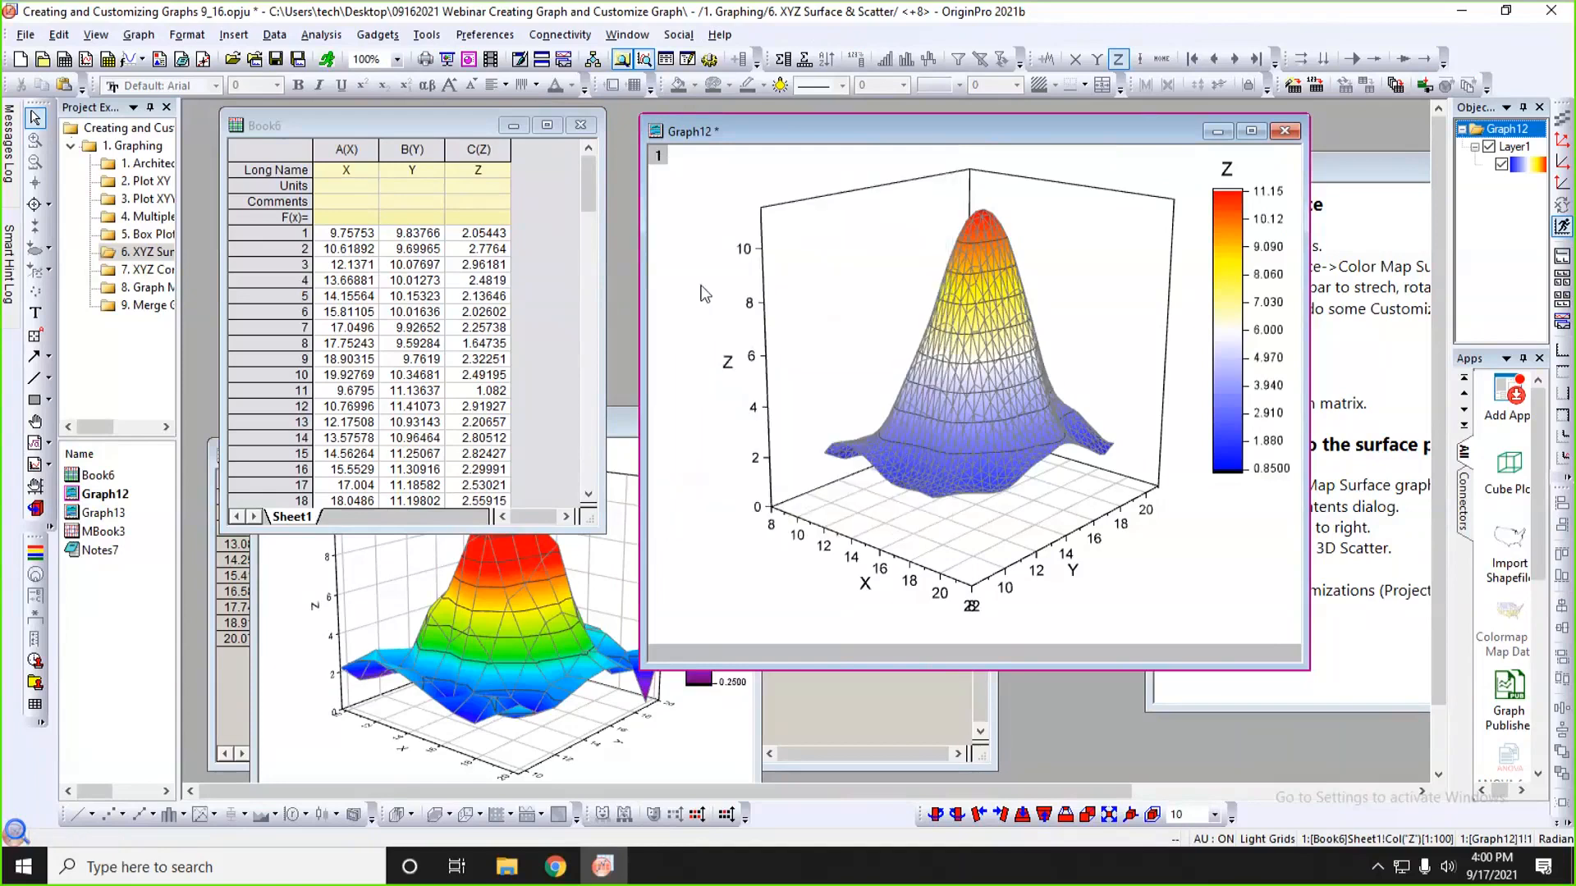
pyautogui.moveTo(770, 283); pyautogui.dragTo(597, 509)
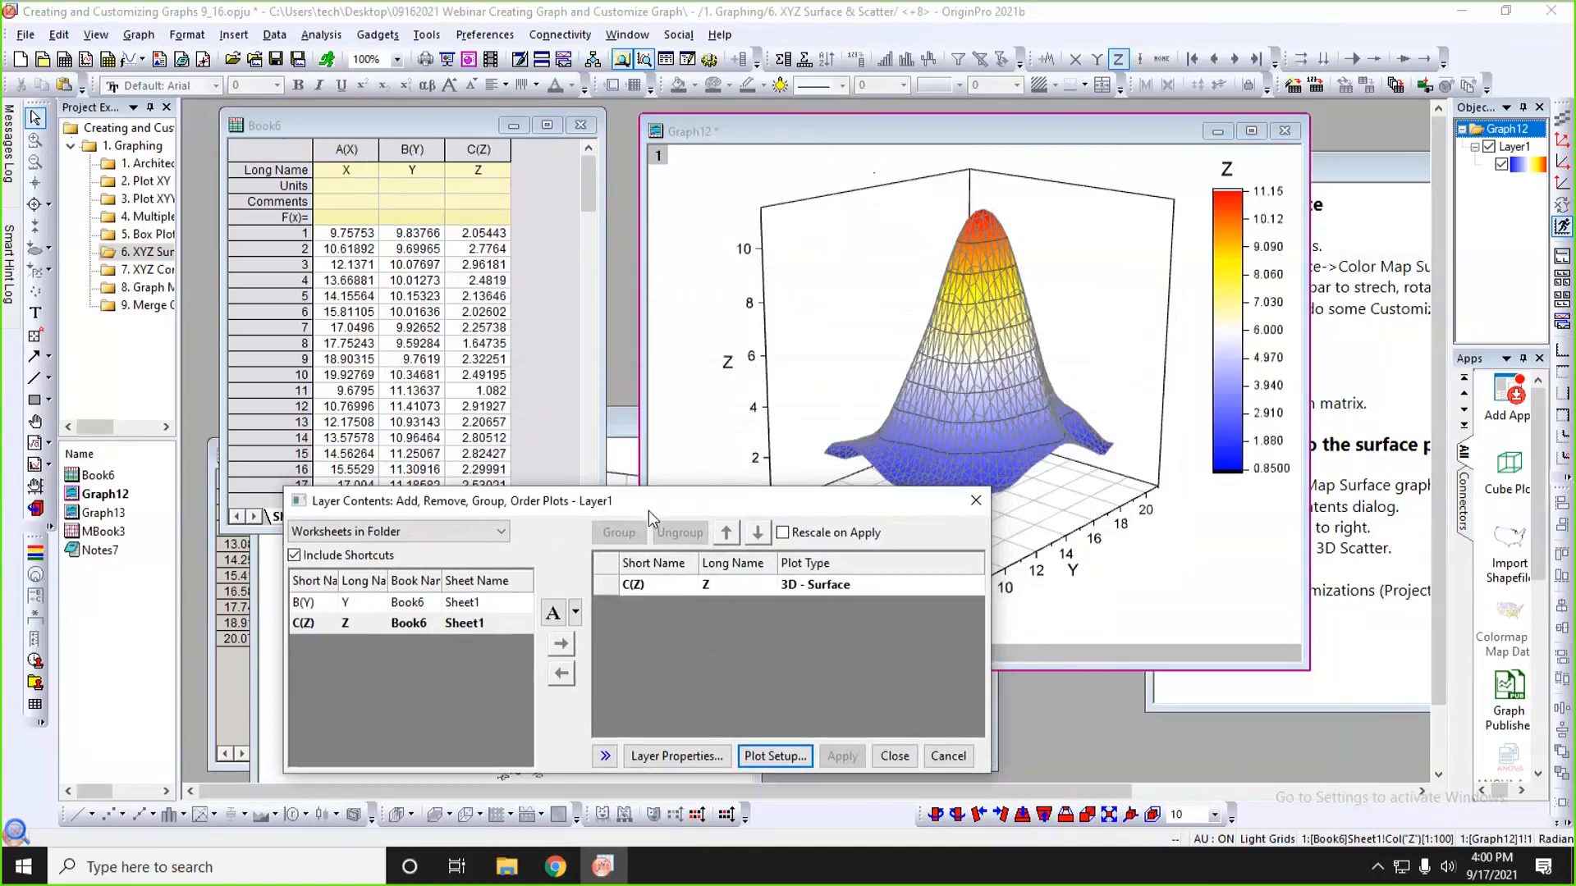
pyautogui.click(398, 625)
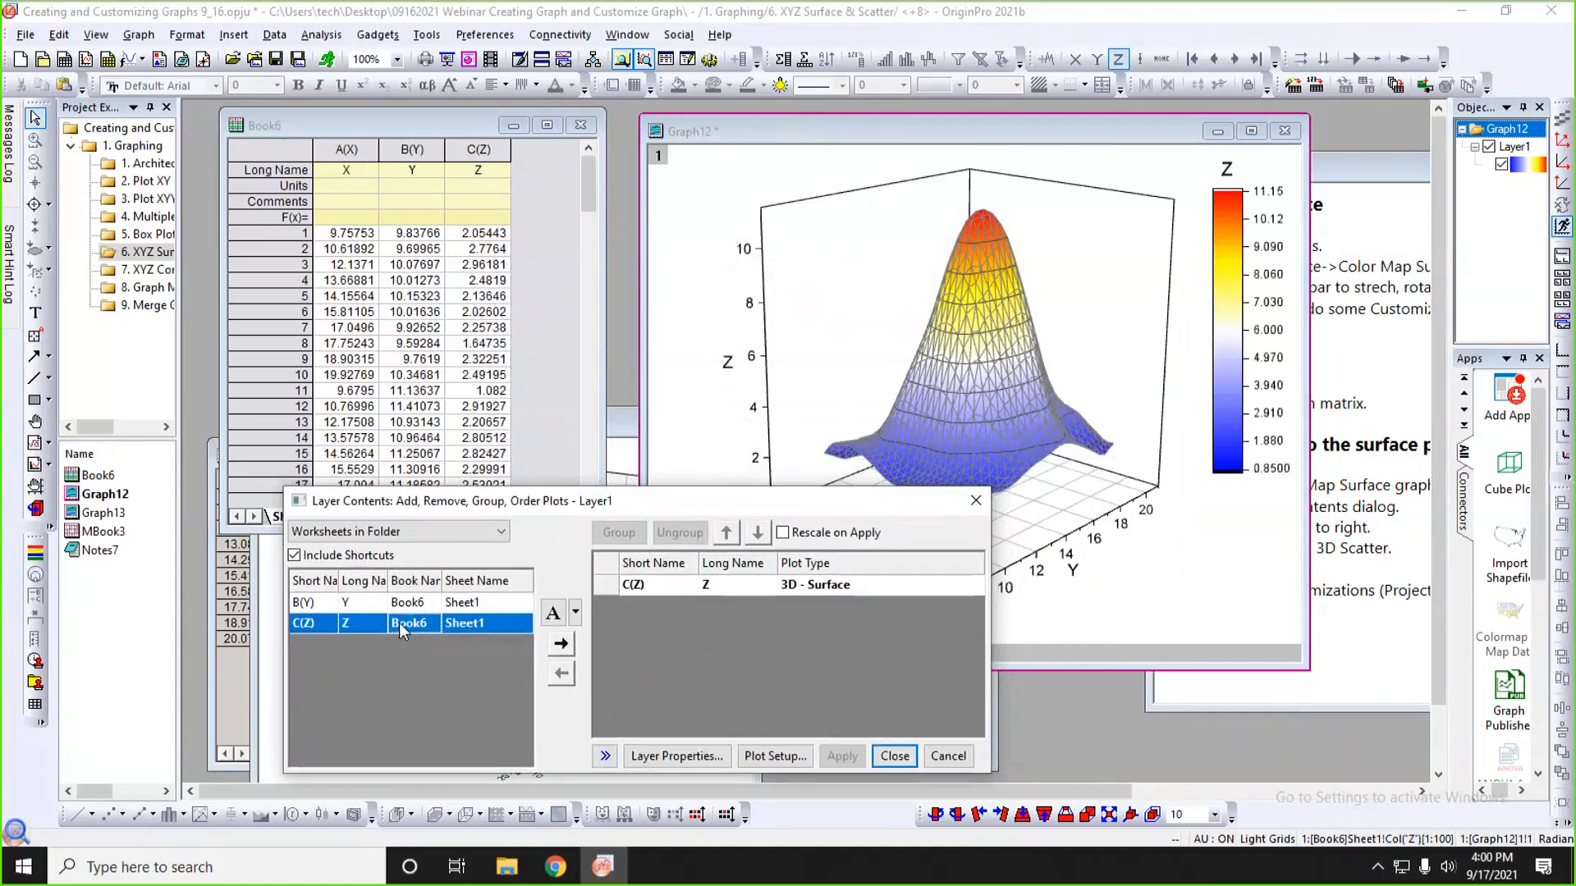
pyautogui.moveTo(620, 500); pyautogui.dragTo(619, 481)
pyautogui.click(574, 593)
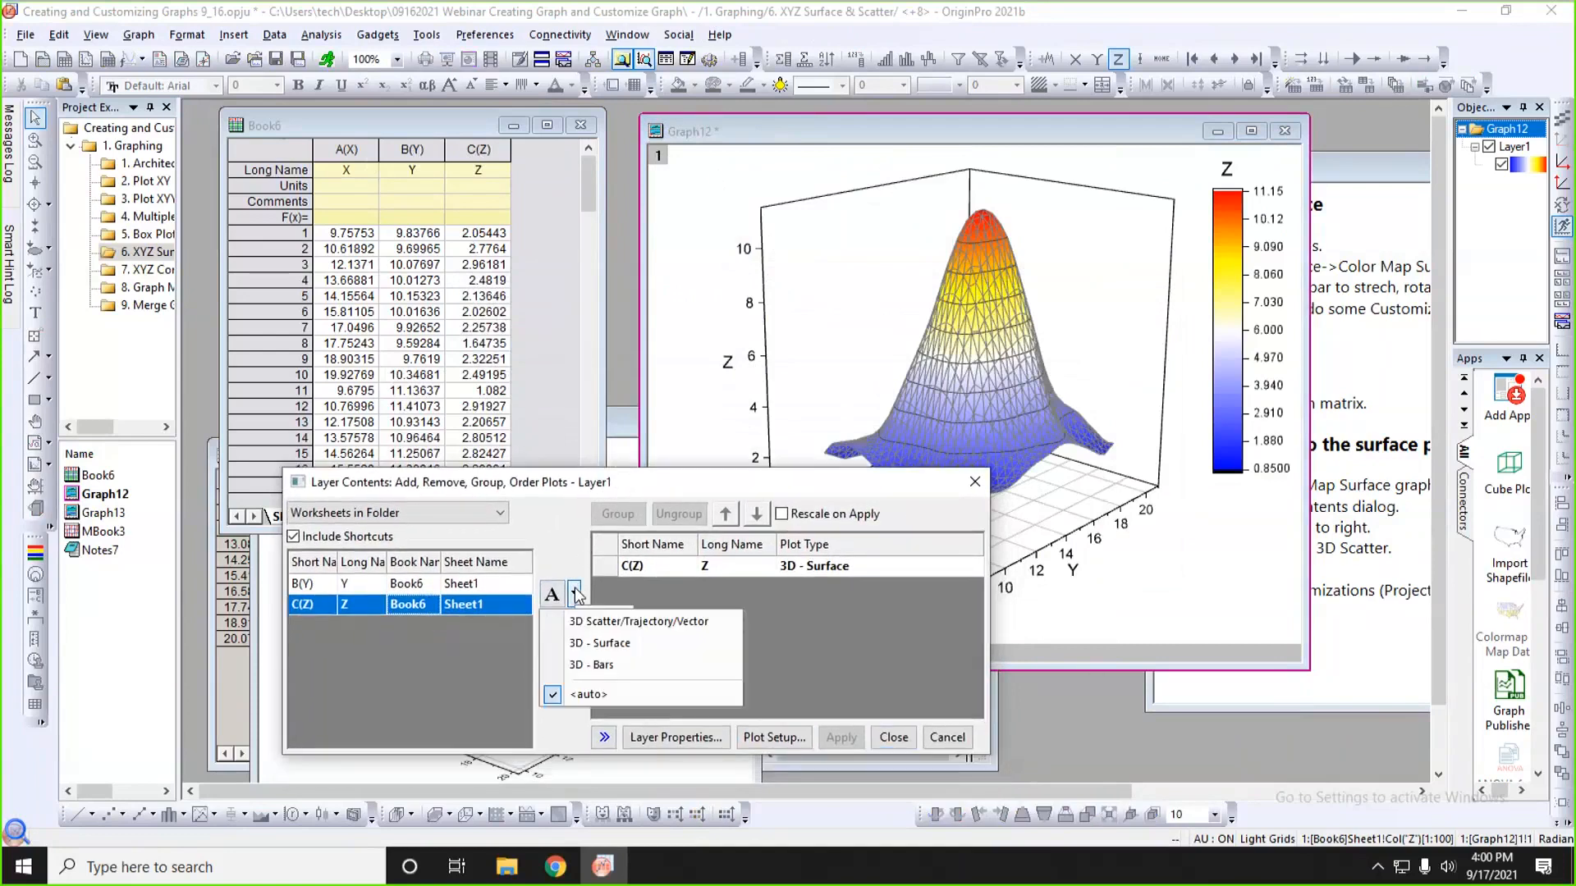
pyautogui.click(611, 627)
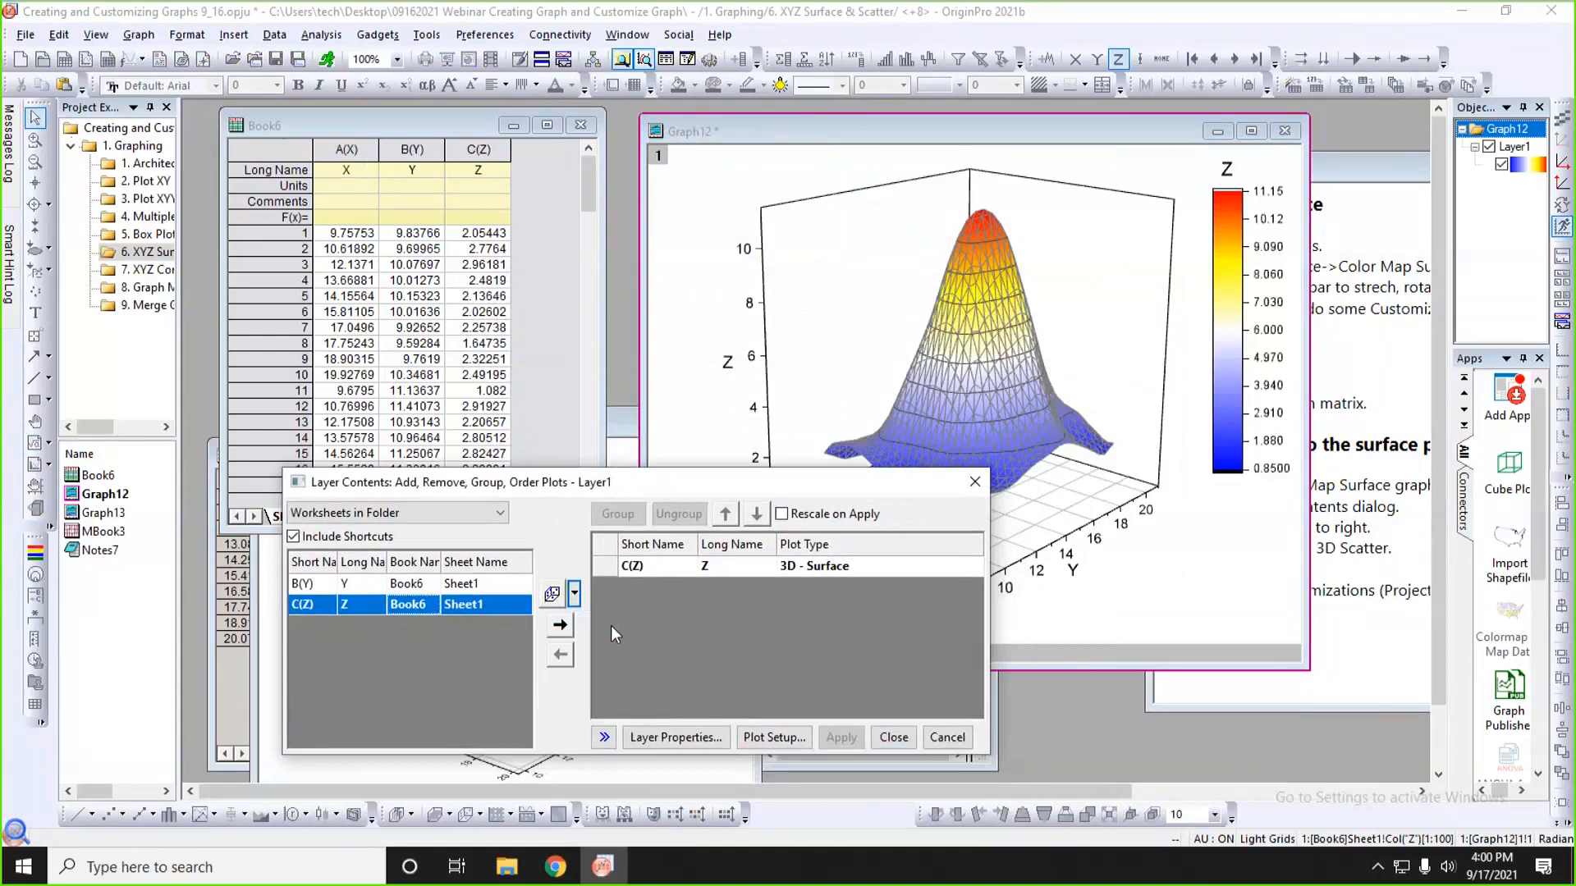
pyautogui.click(561, 626)
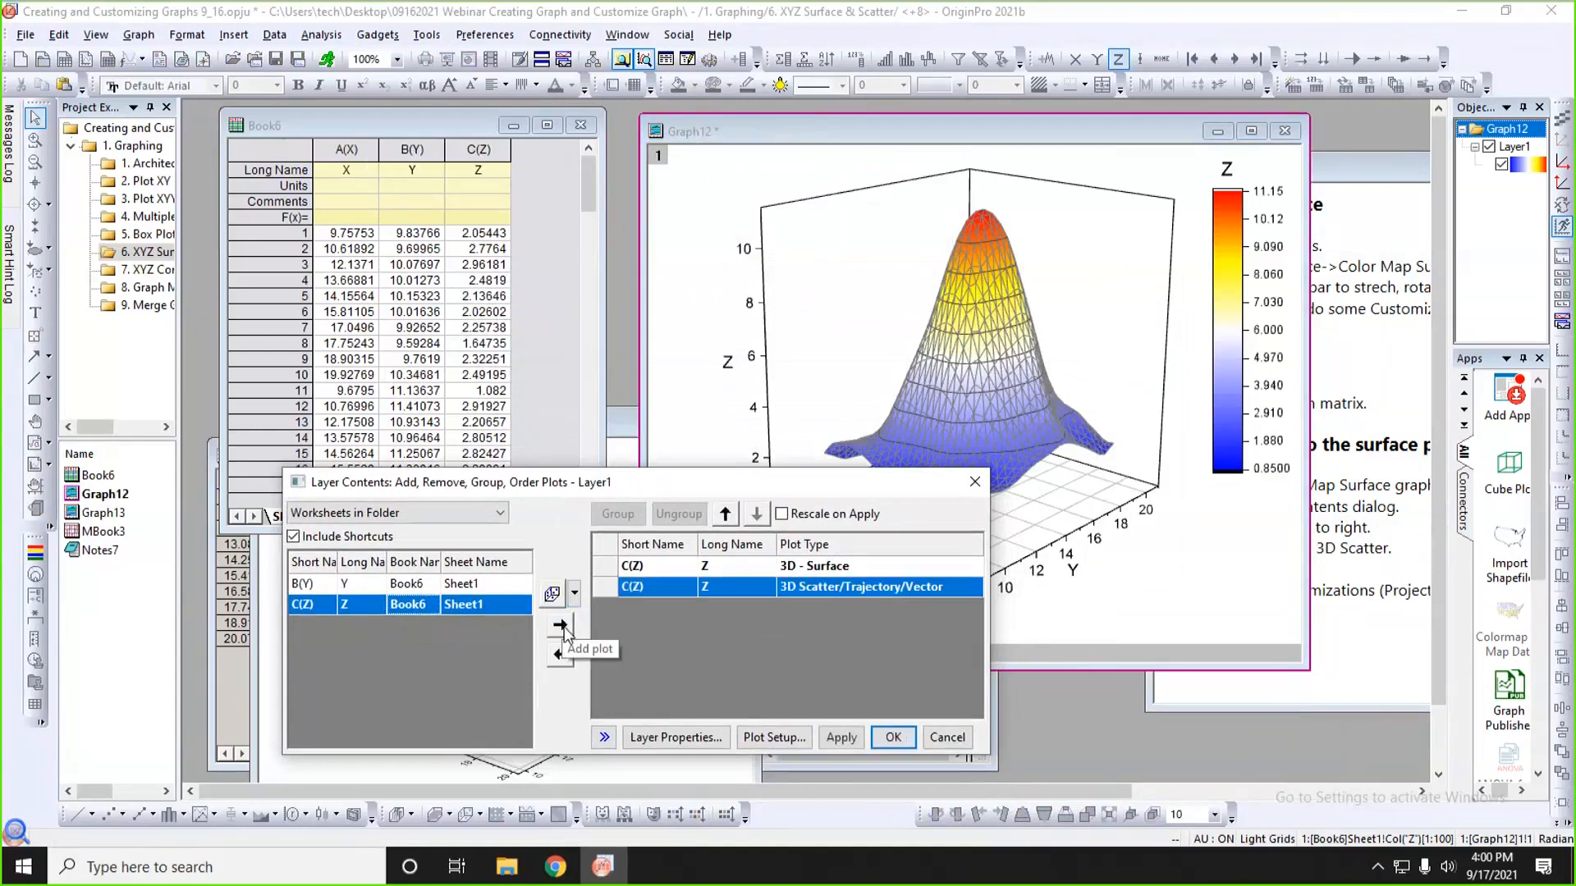
pyautogui.click(846, 741)
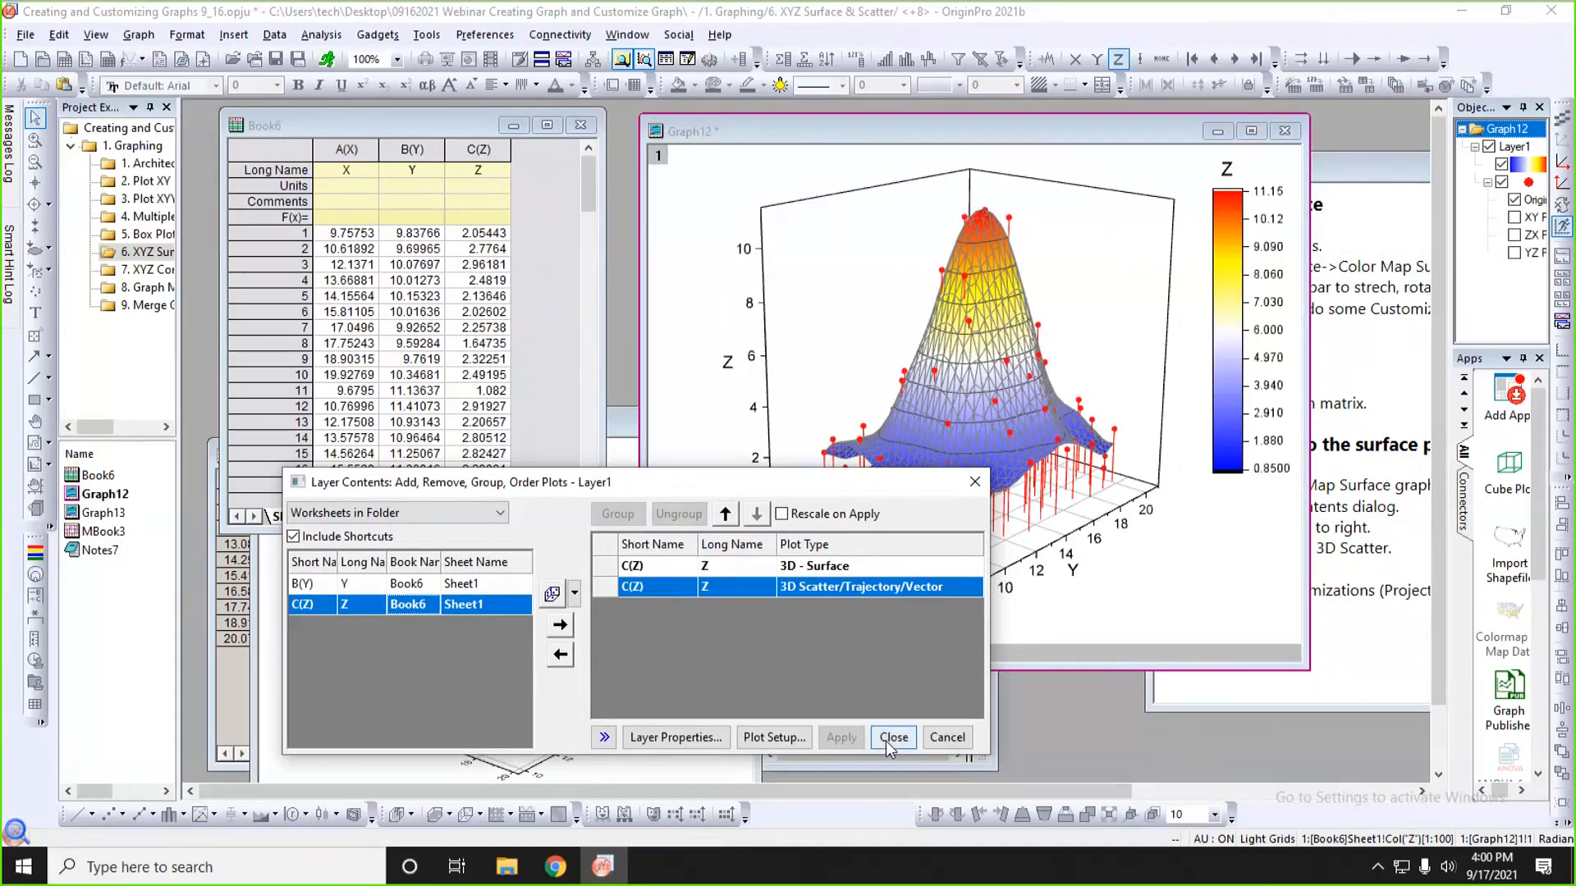
pyautogui.click(884, 741)
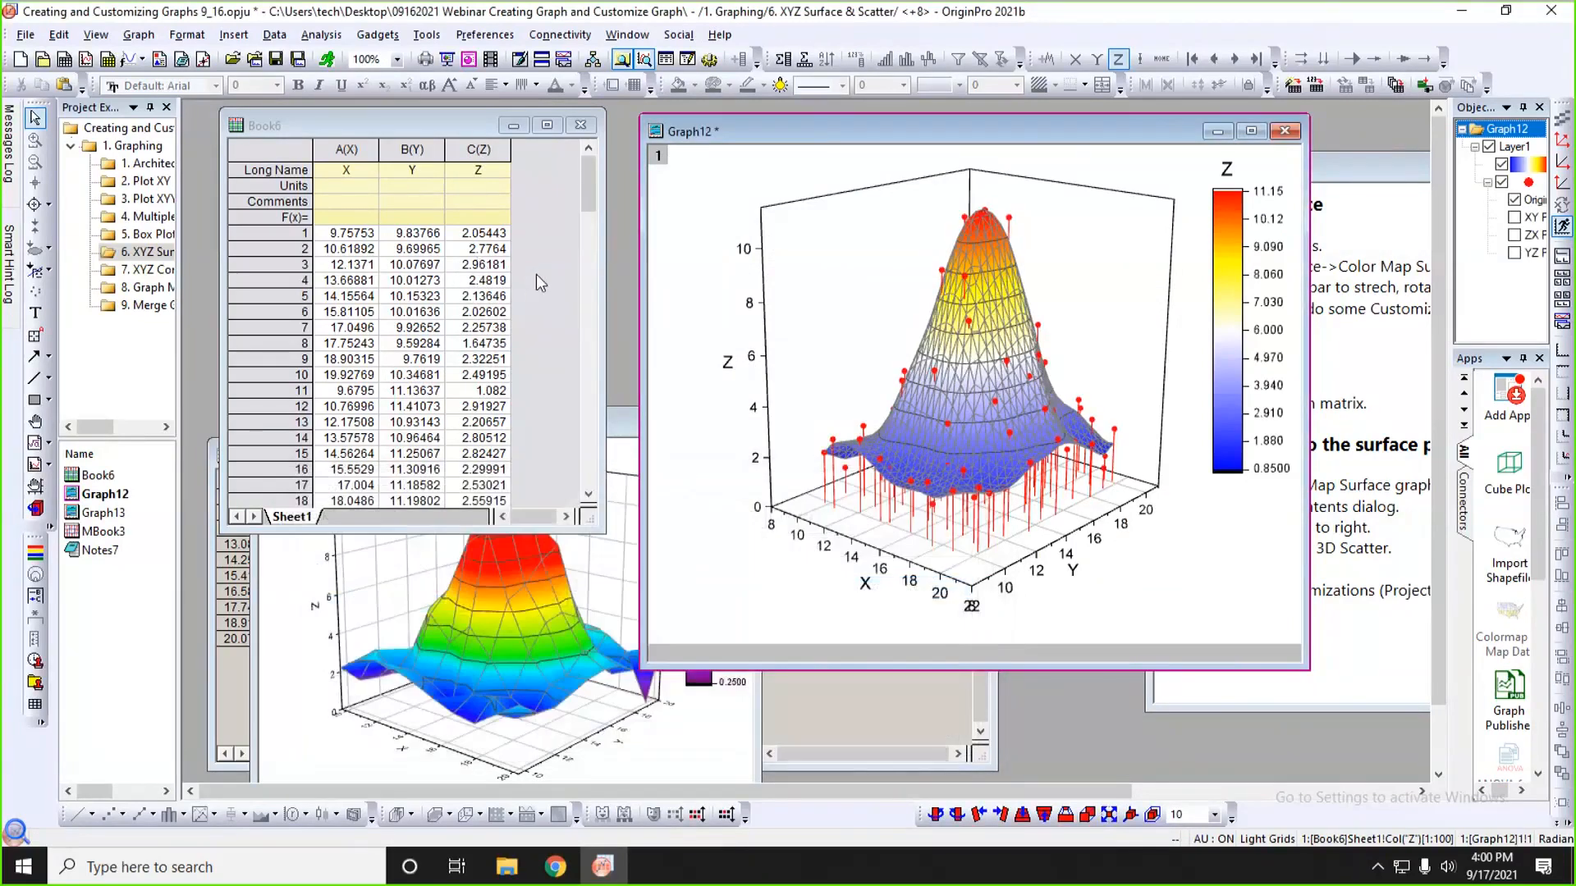
# - Enlarge the Graph12 window and turn off the scatter points' drop lines parallel to the Z axis
pyautogui.click(535, 274)
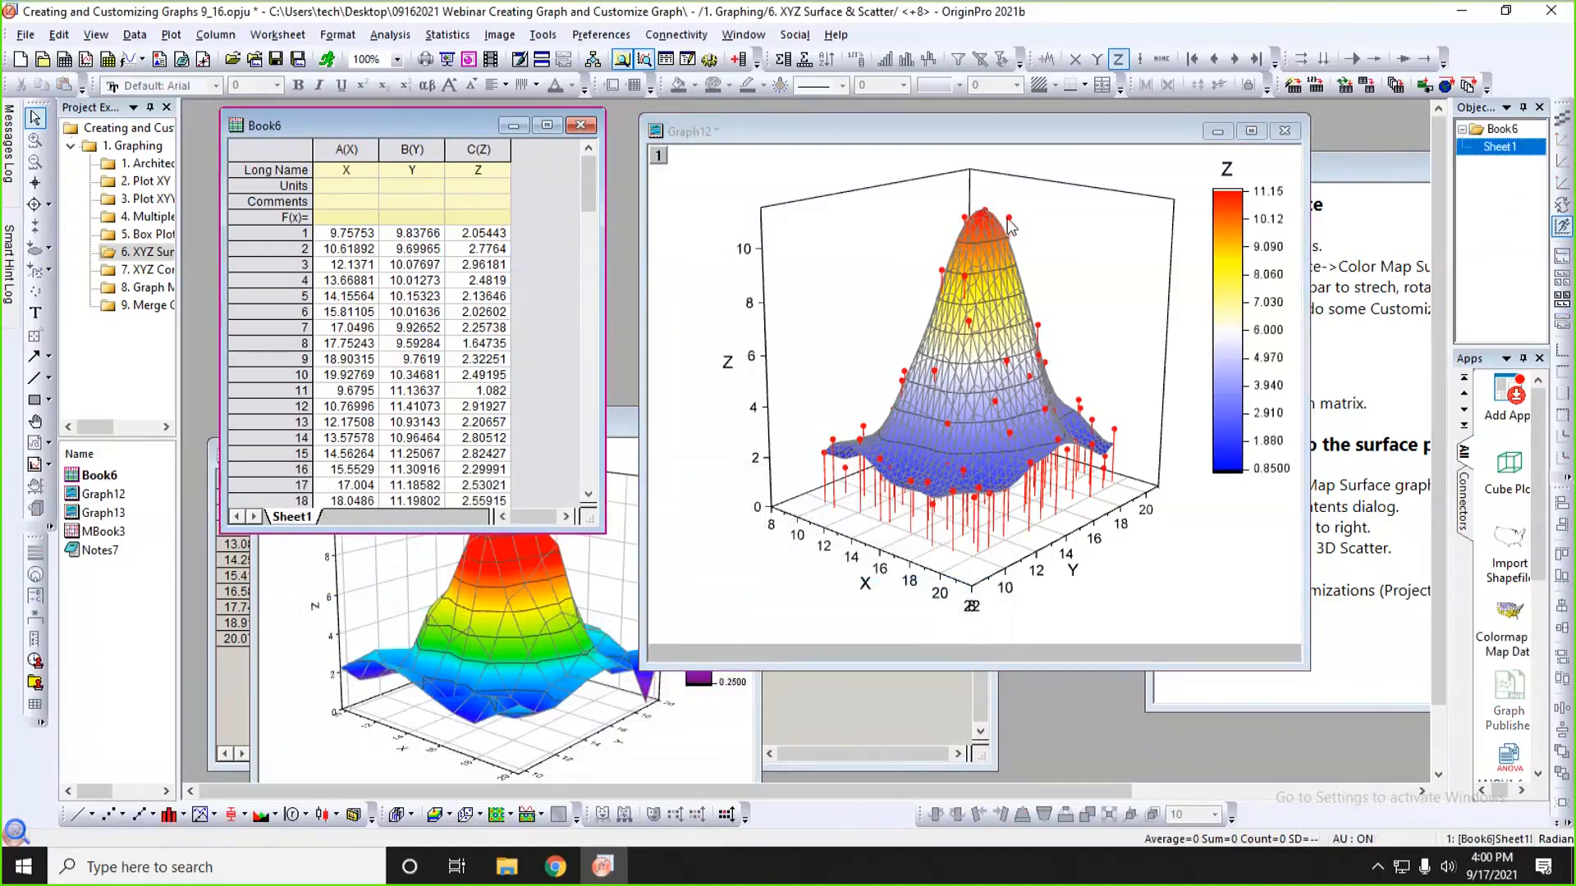
pyautogui.moveTo(643, 667); pyautogui.dragTo(394, 757)
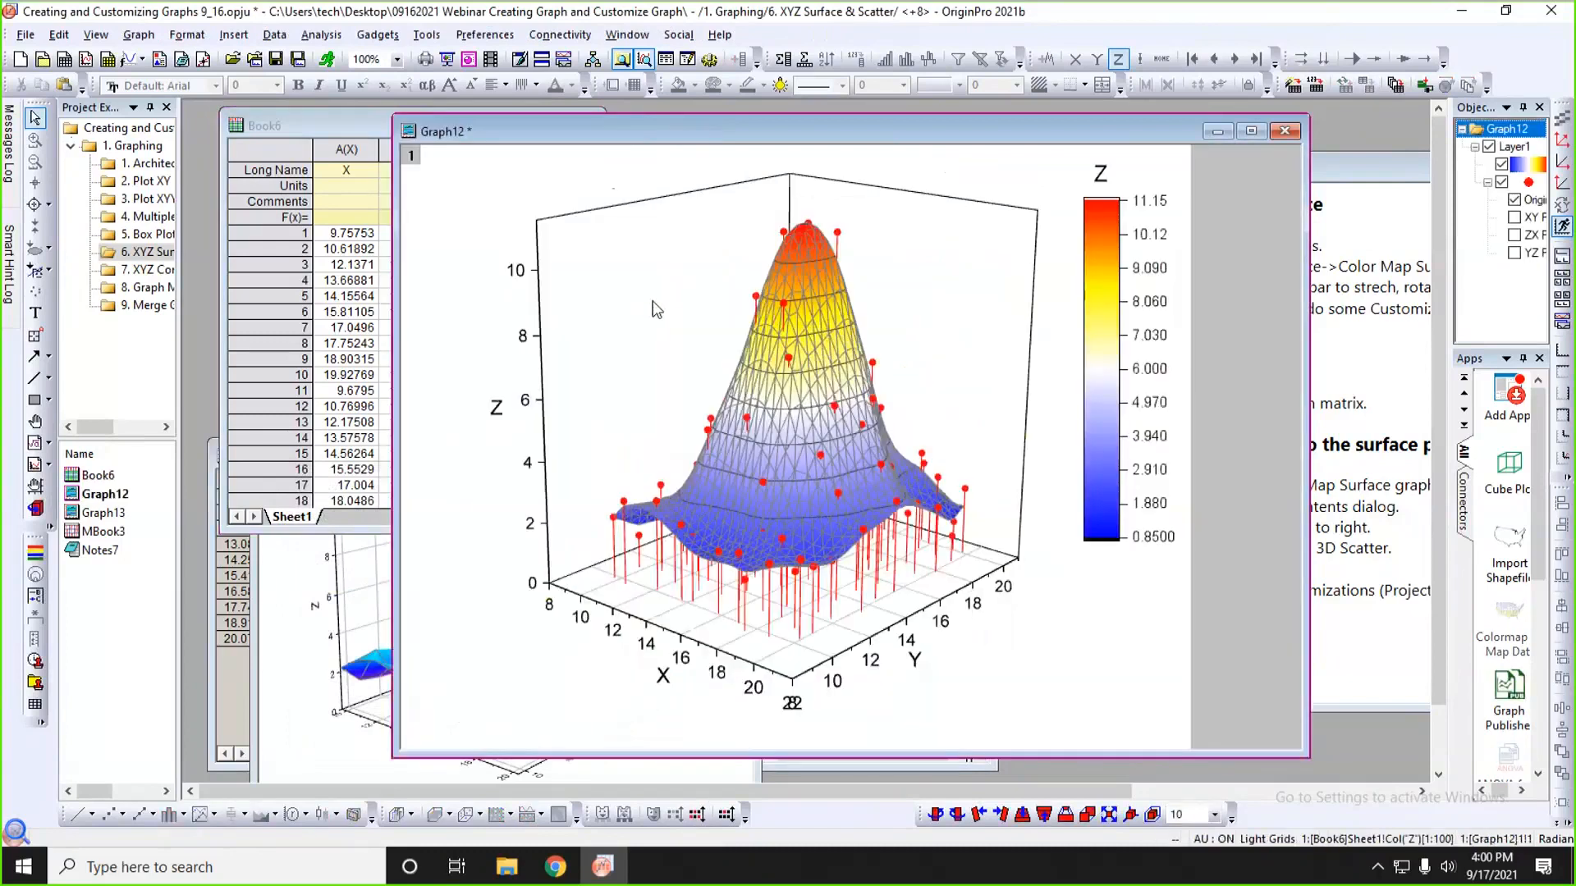
pyautogui.click(838, 236)
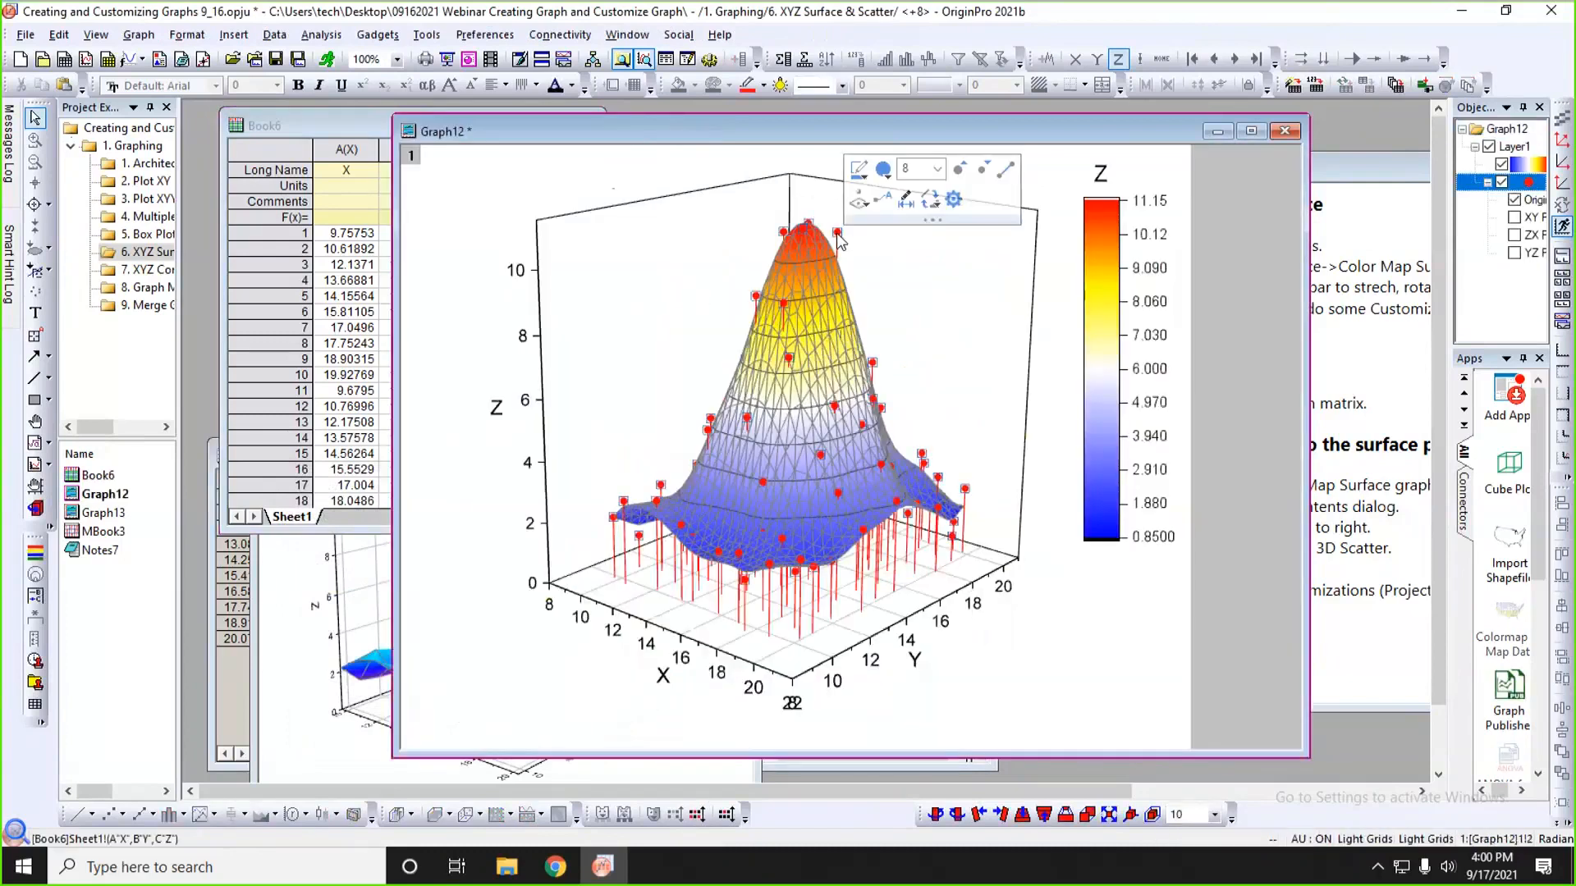
pyautogui.doubleClick(838, 235)
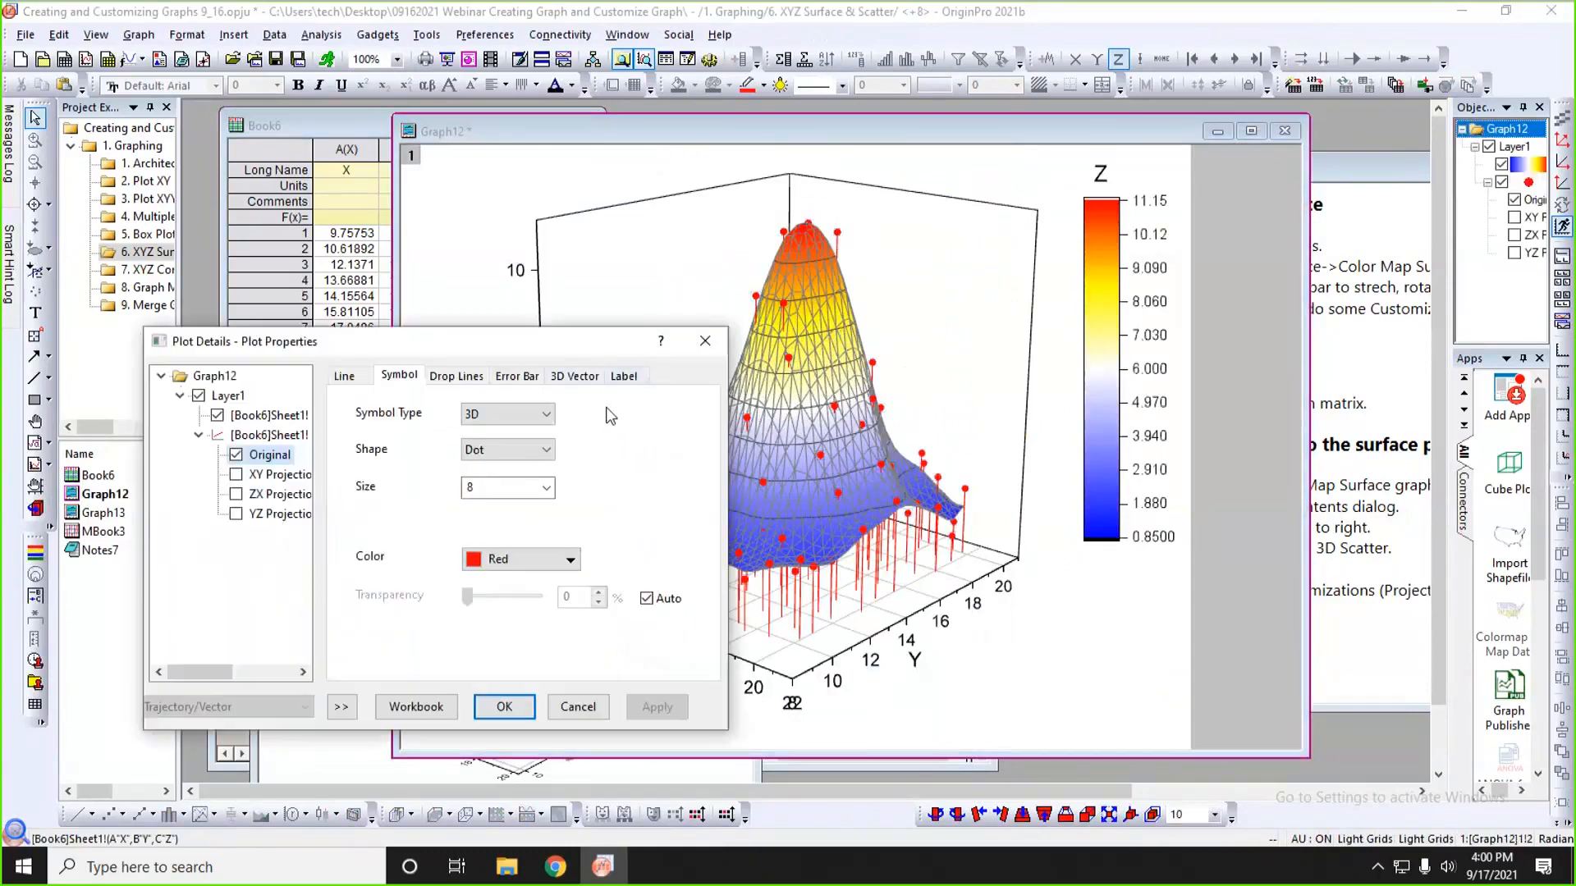
pyautogui.moveTo(491, 343); pyautogui.dragTo(464, 321)
pyautogui.click(429, 352)
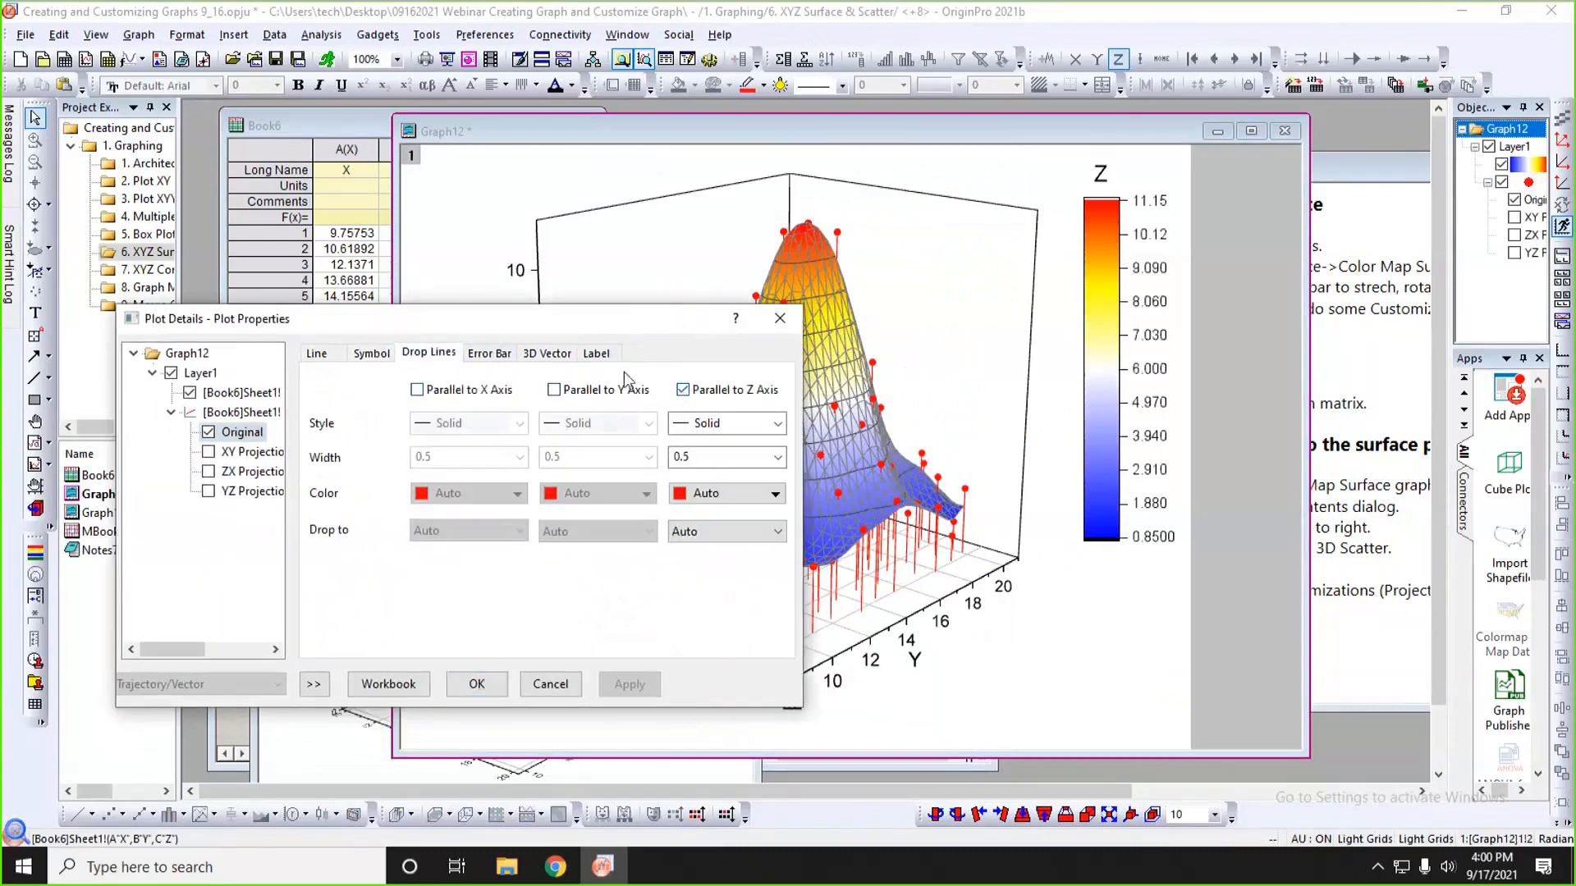
pyautogui.click(683, 390)
pyautogui.click(629, 684)
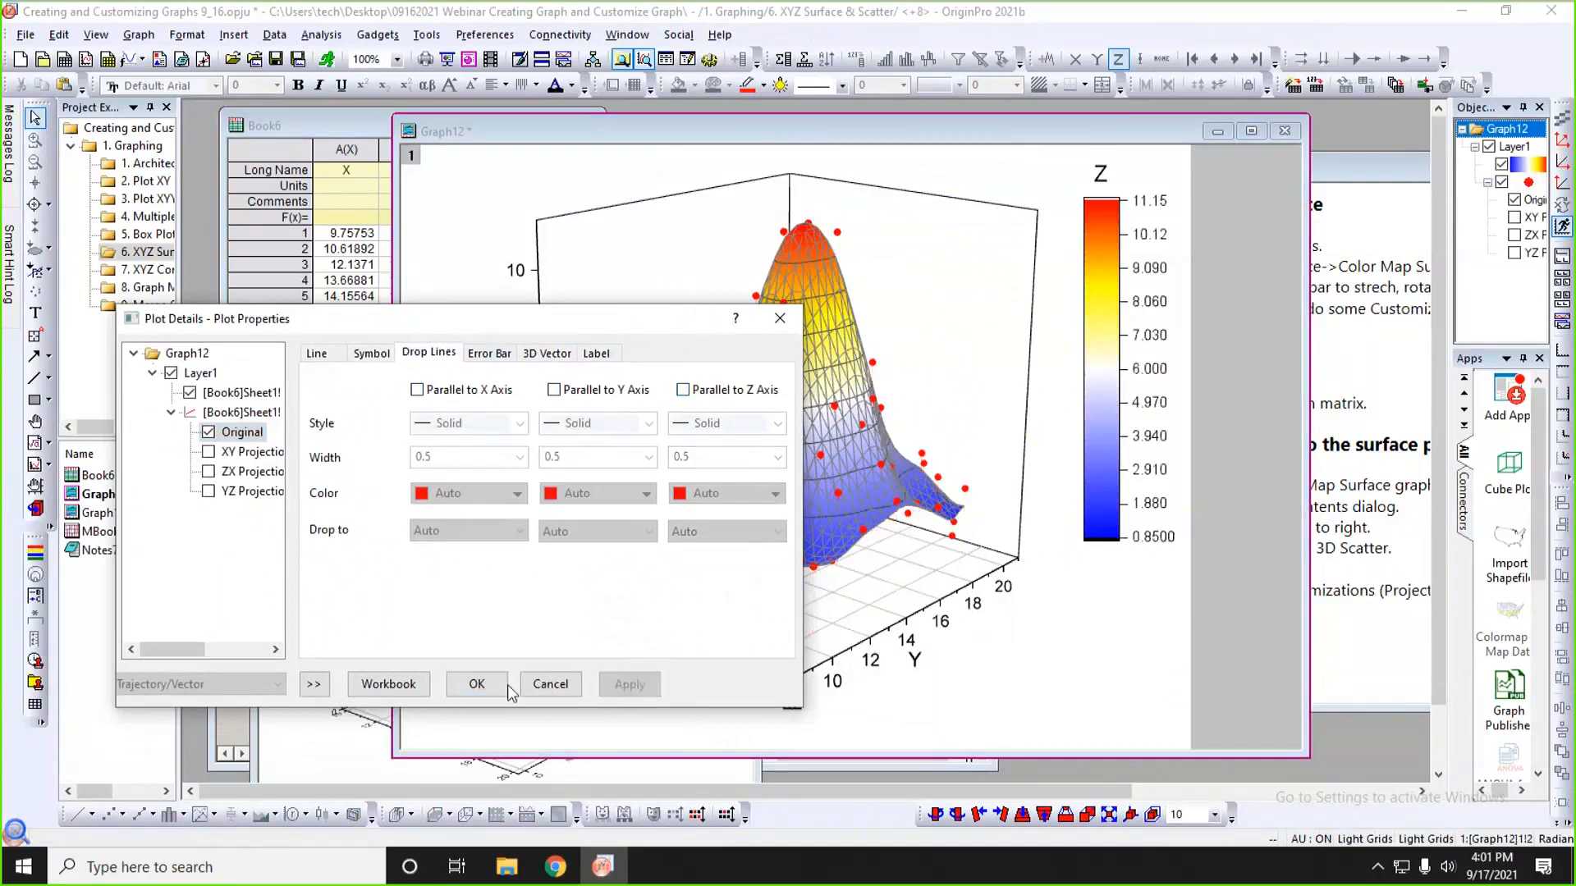
pyautogui.click(477, 684)
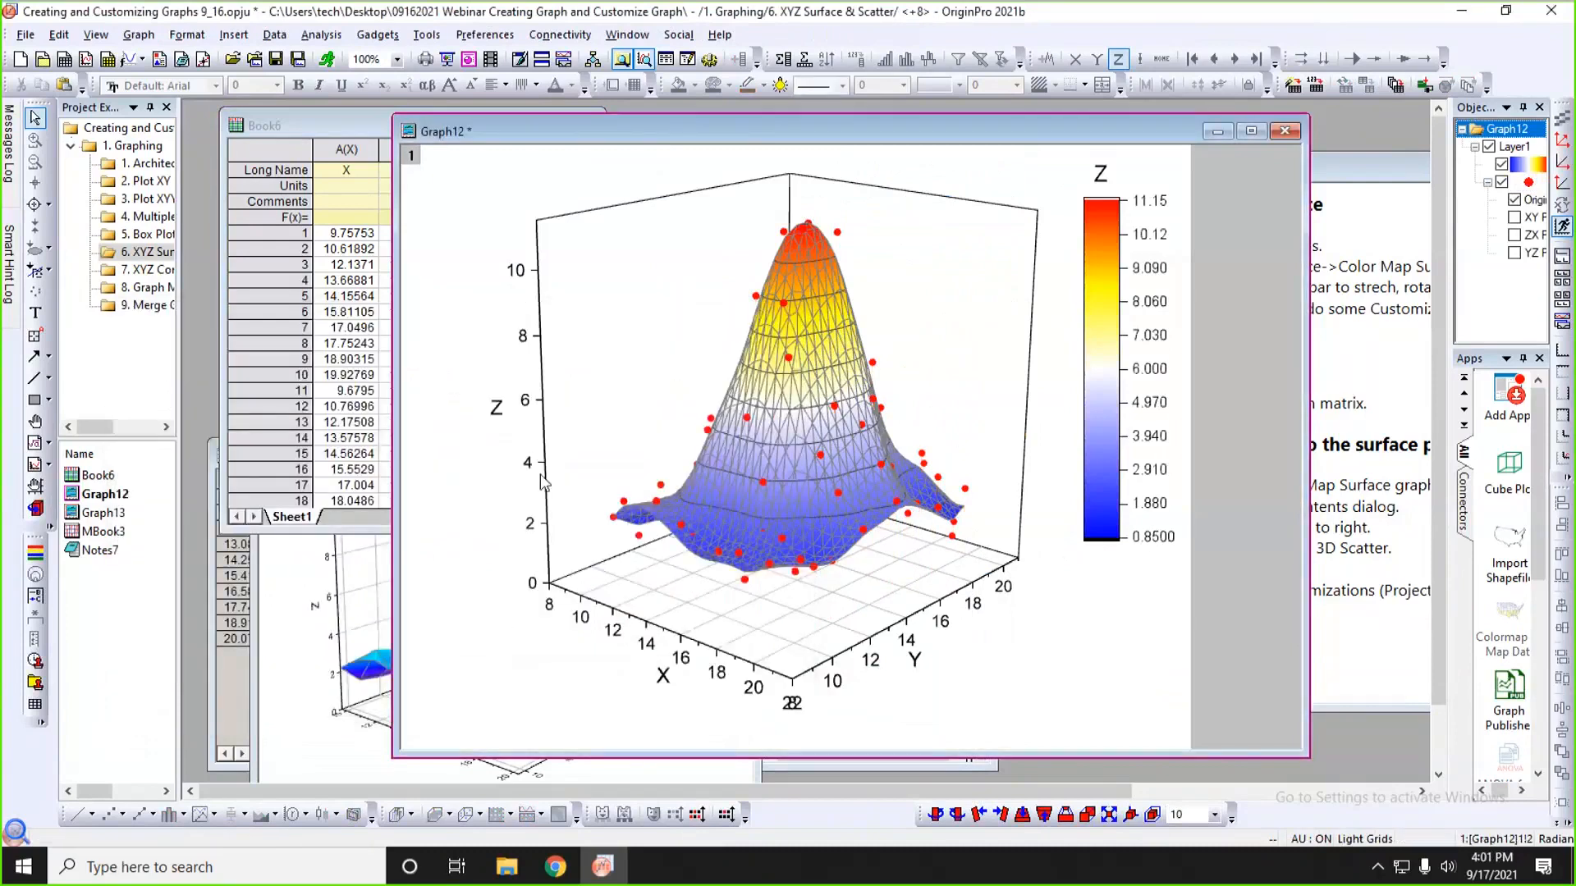
# - Change the scatter points' symbol shape to Sphere and increase their size to 11
pyautogui.click(837, 233)
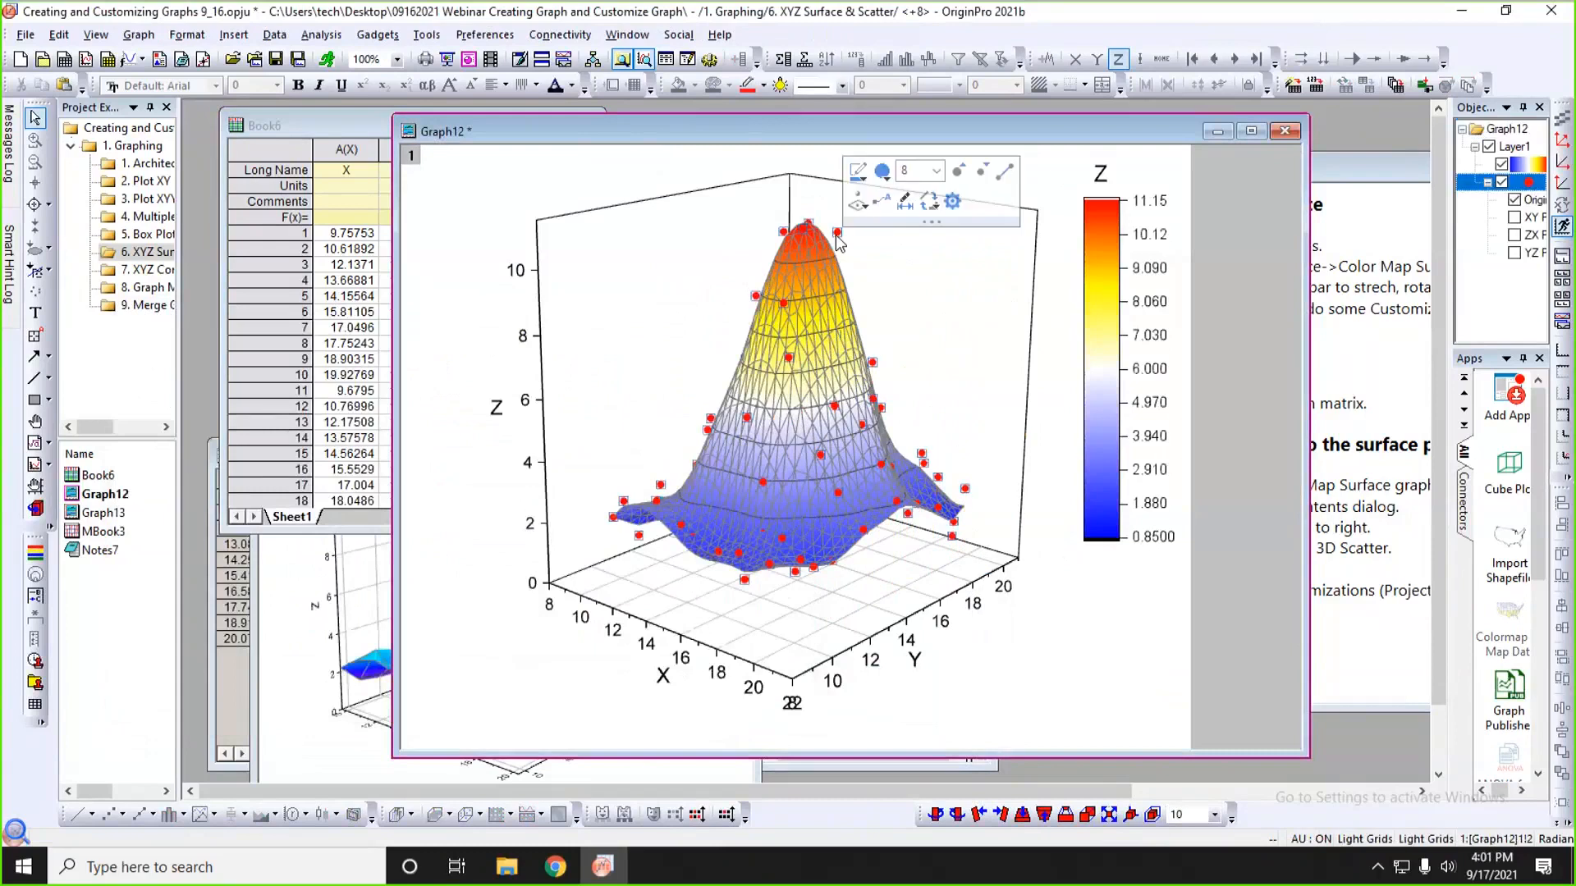
pyautogui.click(880, 182)
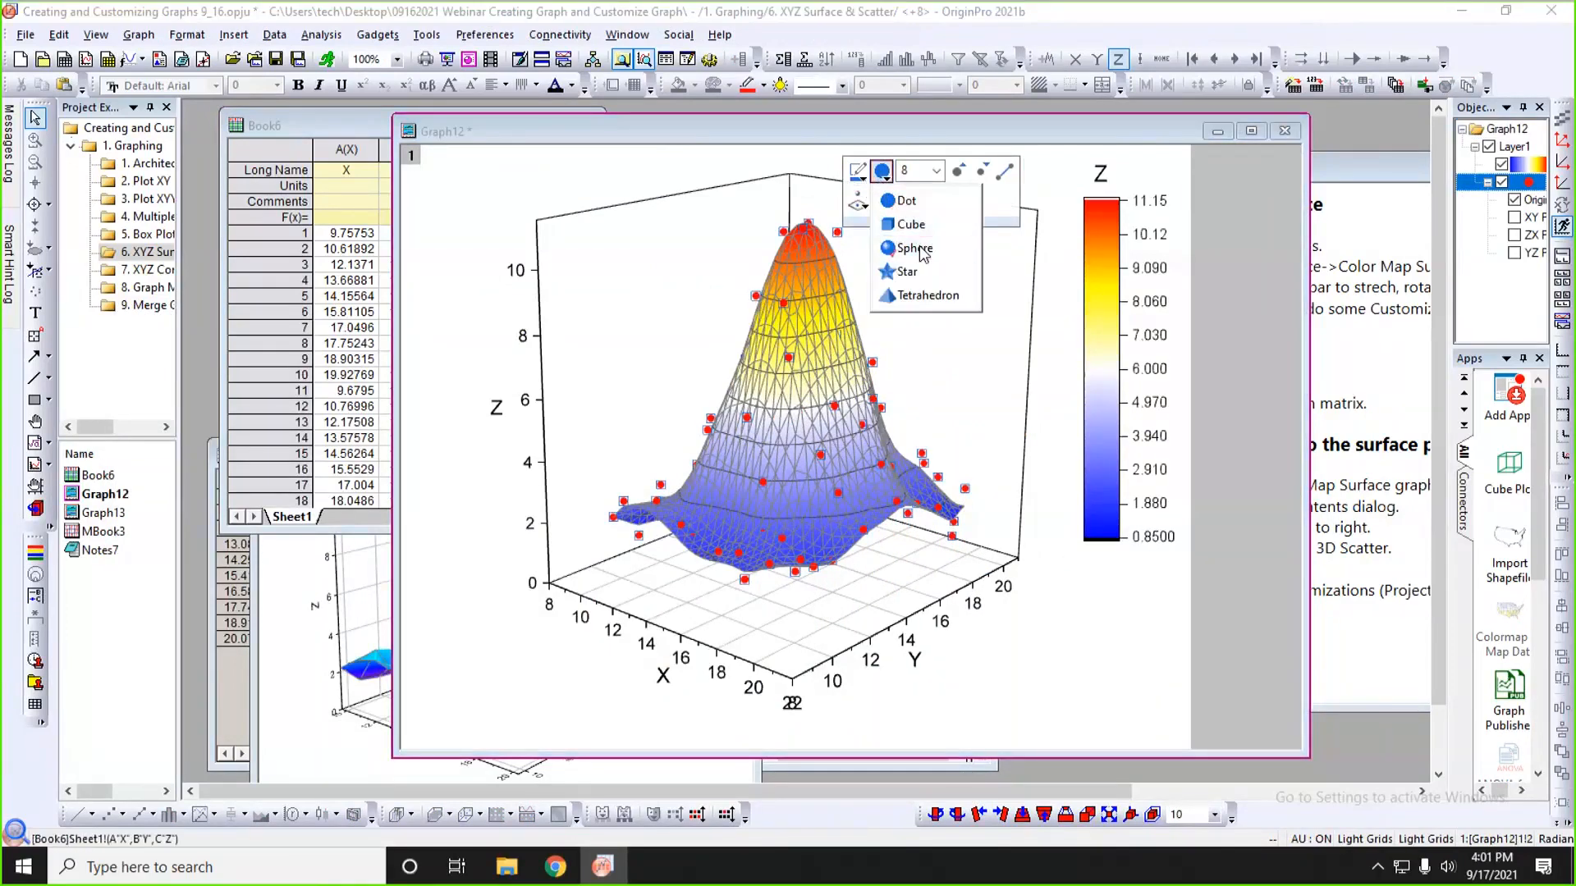
pyautogui.click(922, 248)
pyautogui.click(934, 171)
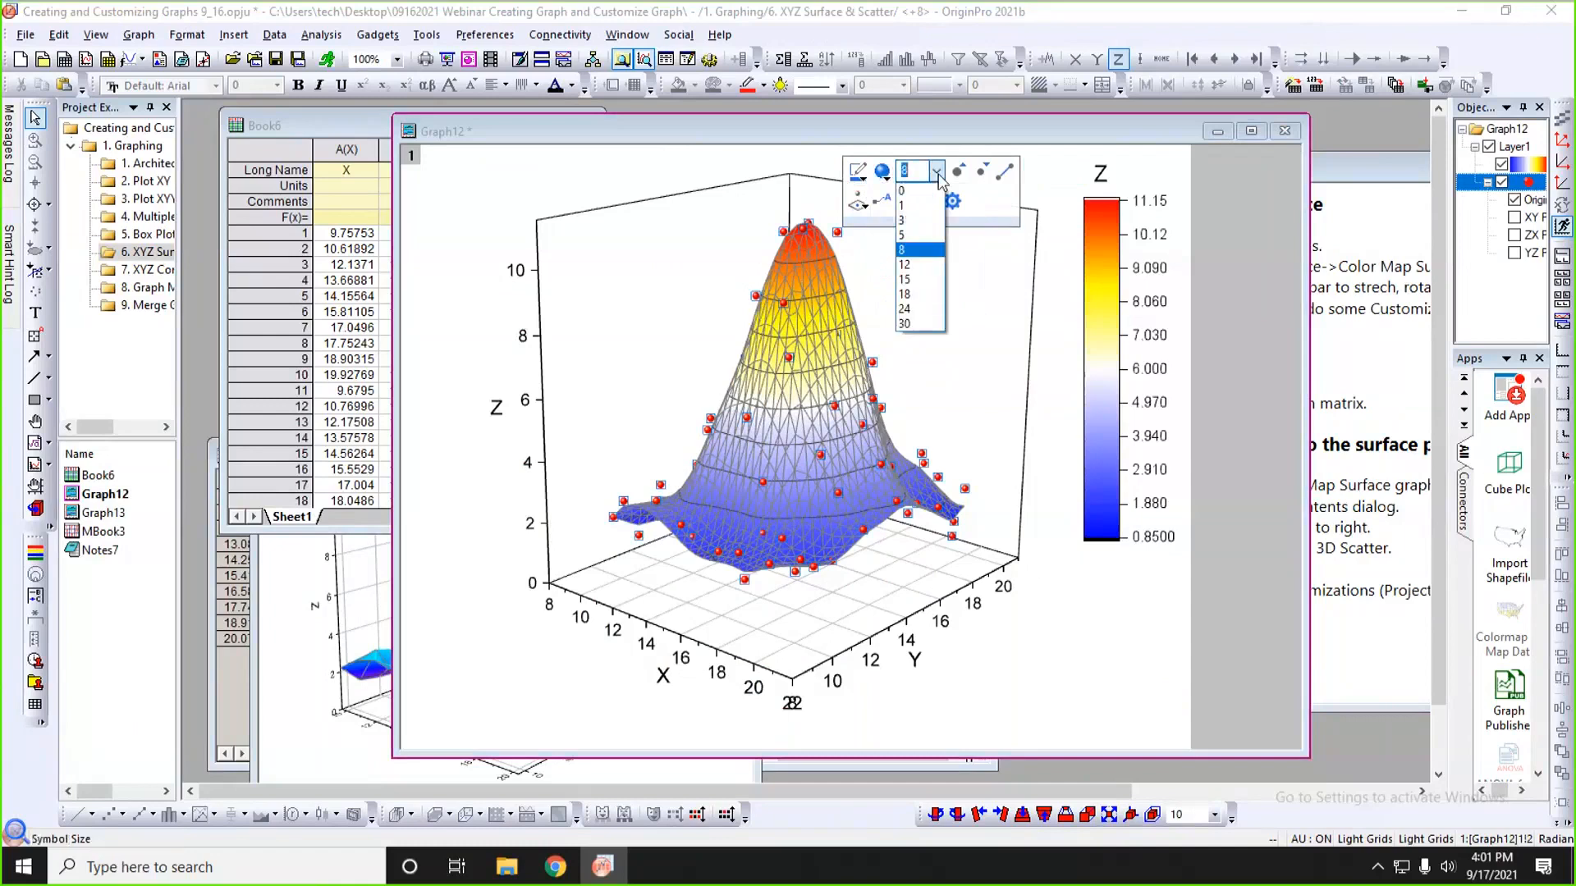
pyautogui.click(958, 172)
pyautogui.click(959, 172)
pyautogui.click(958, 172)
pyautogui.click(958, 172)
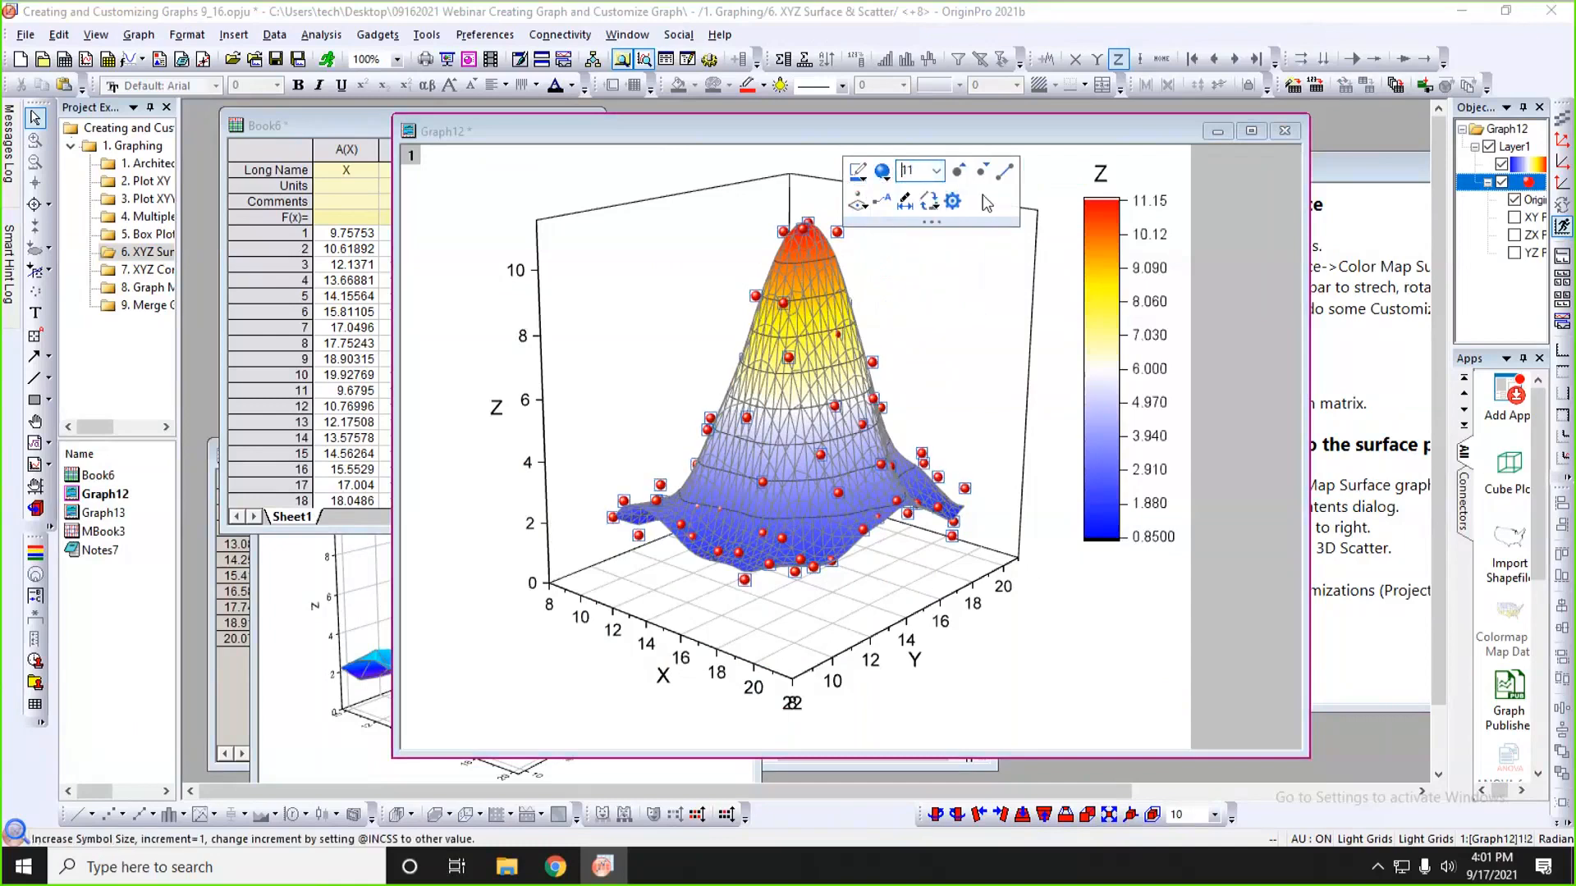
# - Show the ZX and YZ projections of the scatter points on the walls of the 3D graph
pyautogui.click(858, 205)
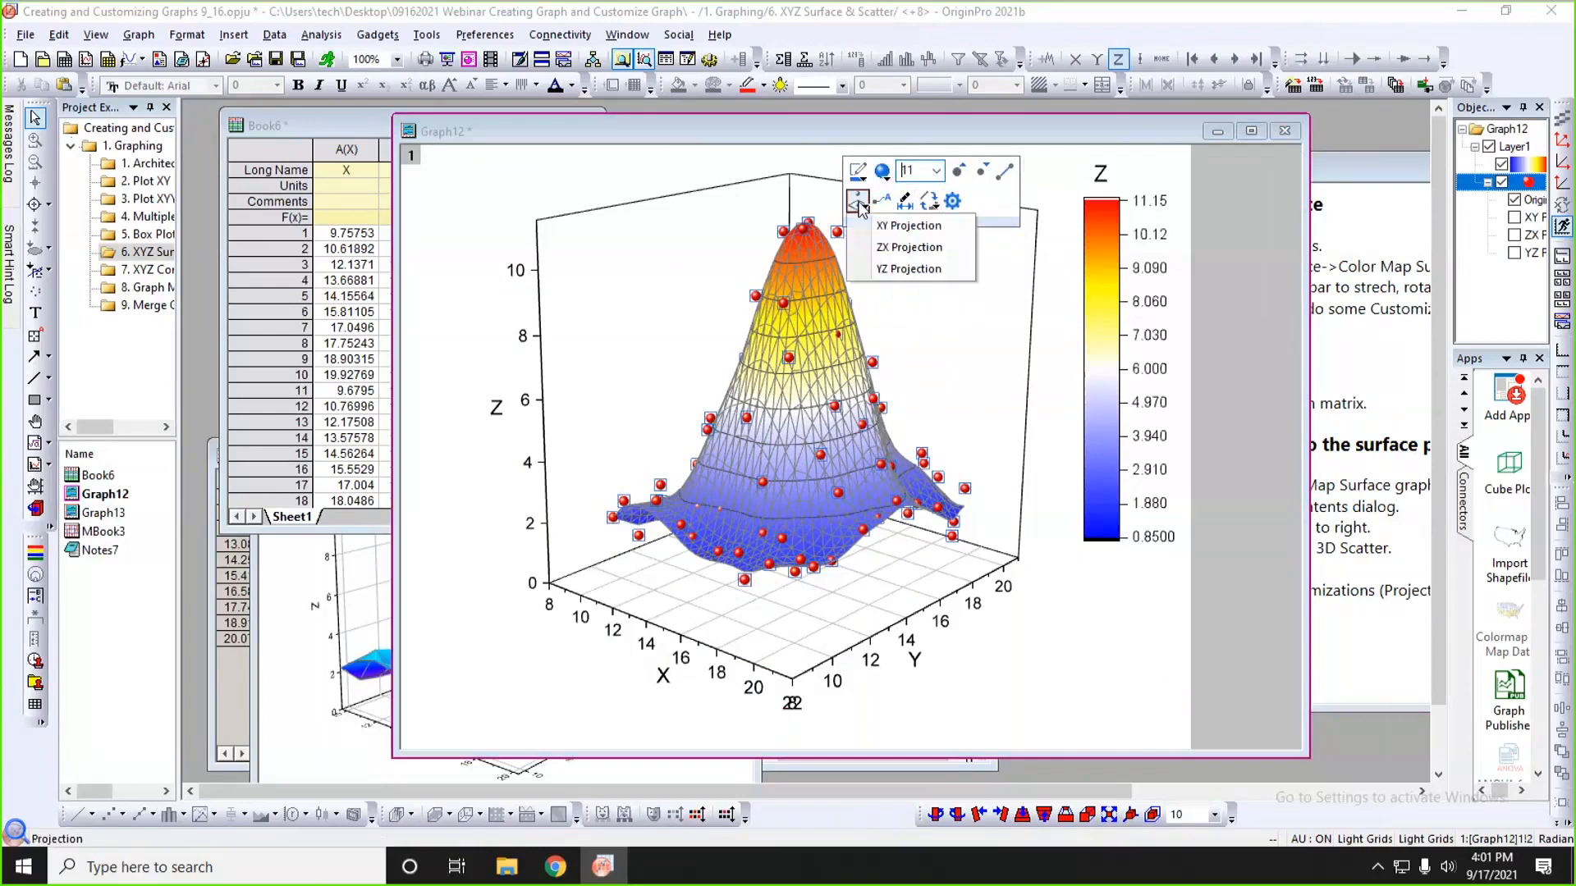
pyautogui.click(884, 250)
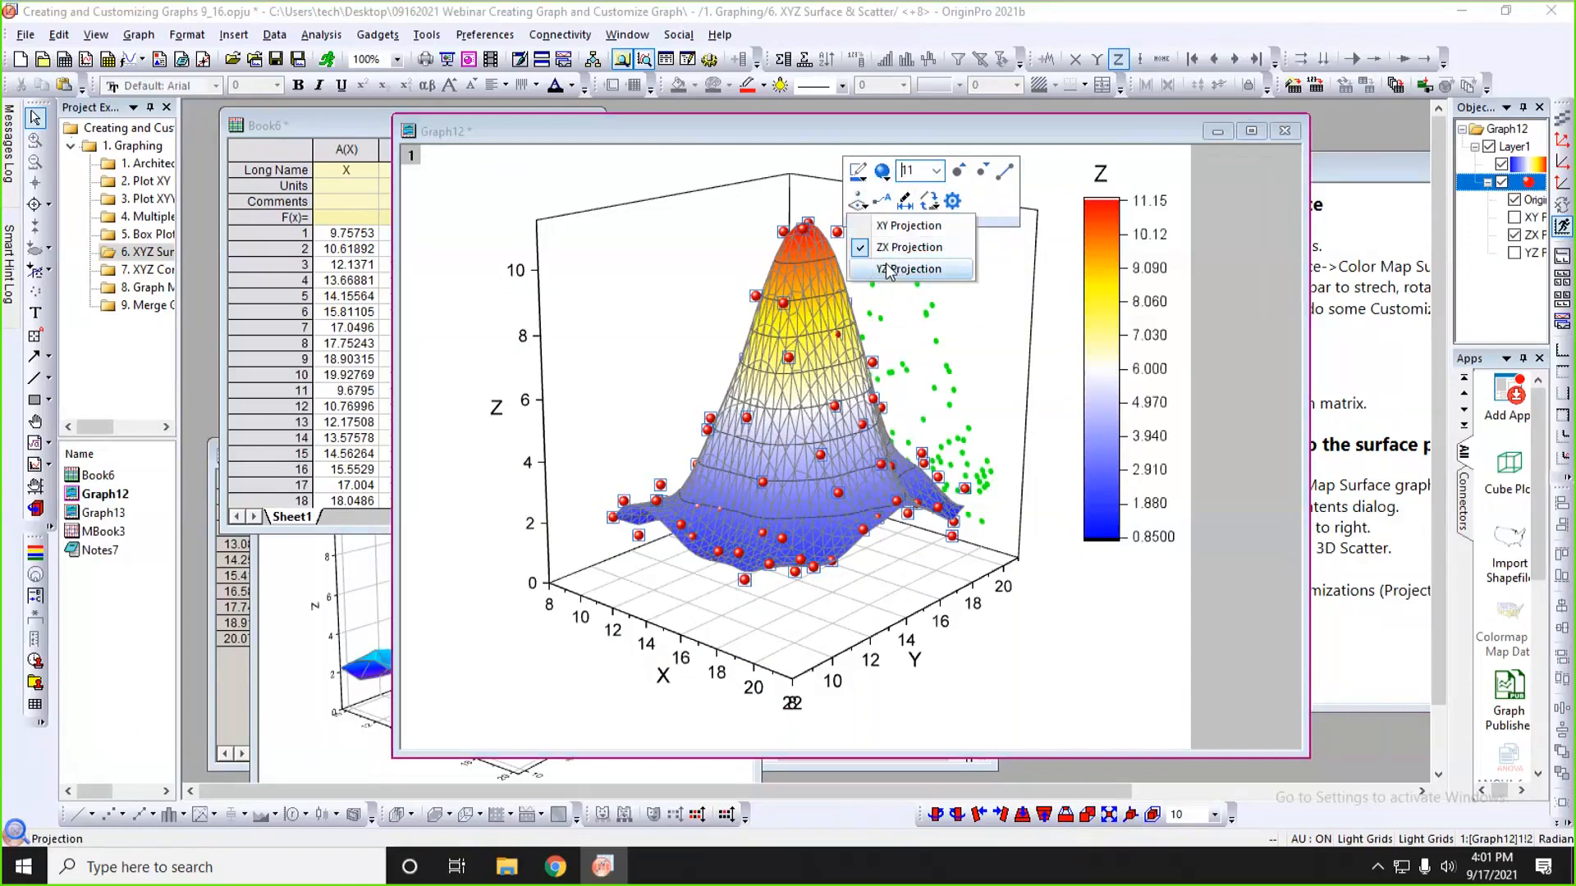
pyautogui.click(888, 269)
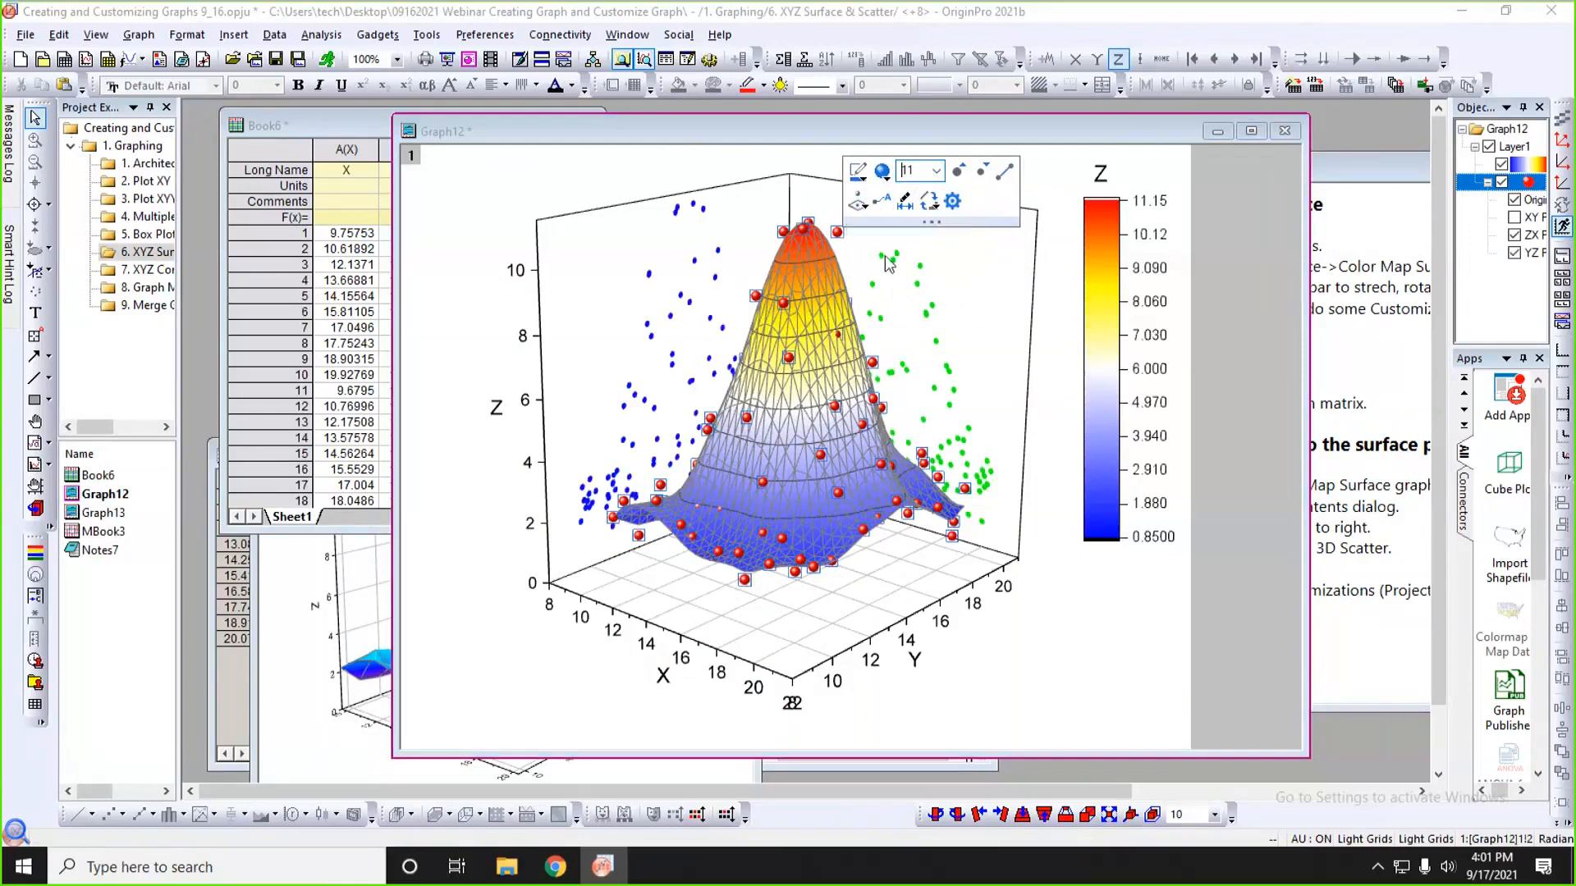
pyautogui.click(1053, 653)
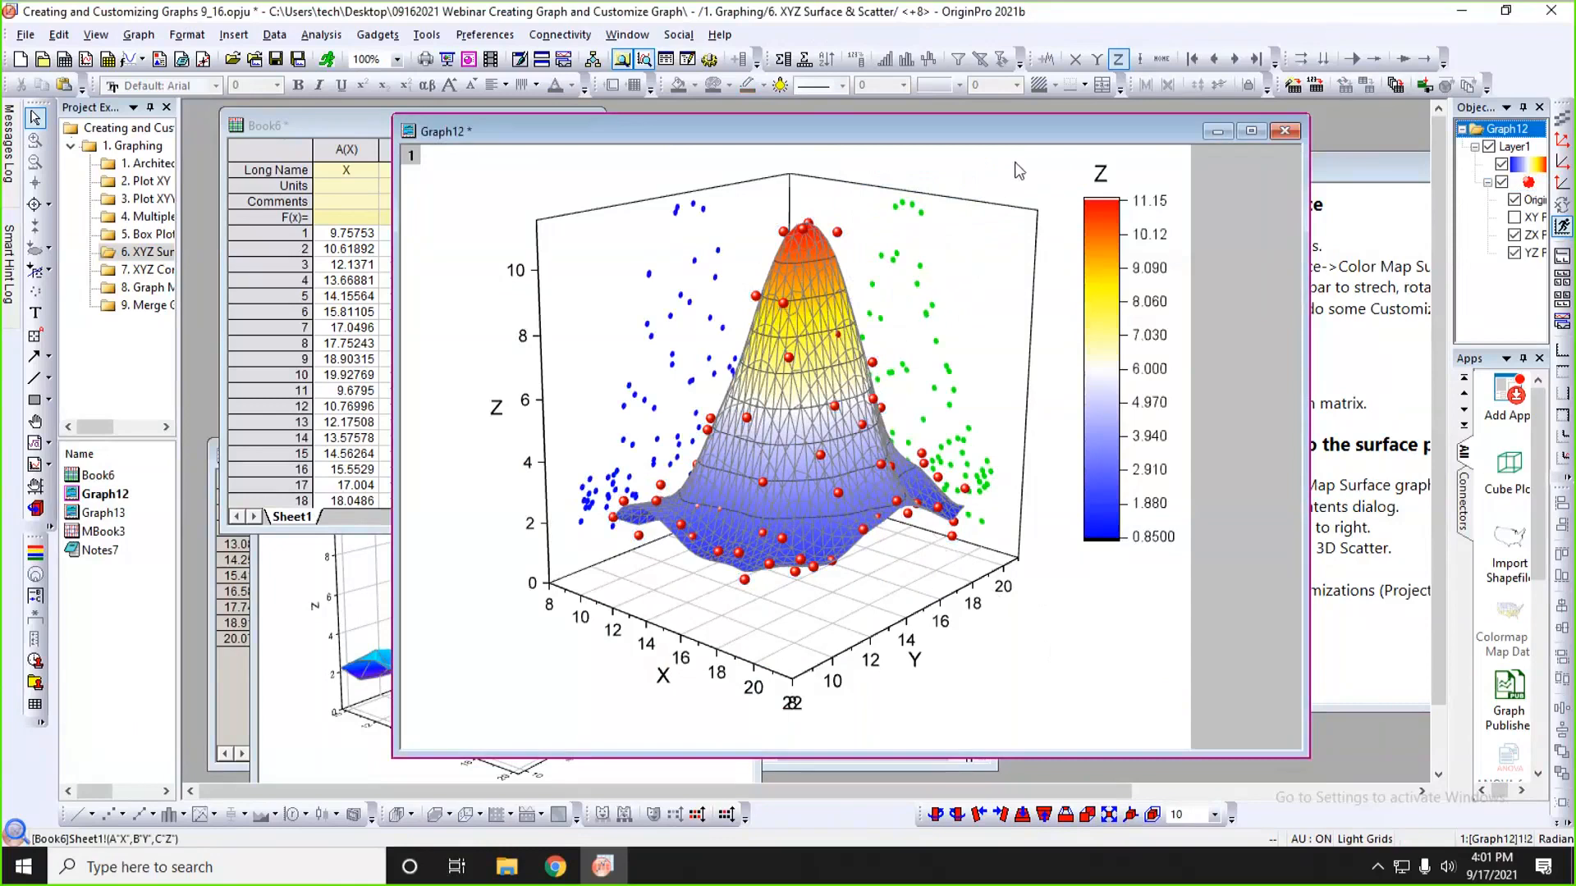
# - Rotate the 3D graph slightly, and shrink the Graph12 window to uncover the Book6 worksheet columns
pyautogui.moveTo(1033, 131); pyautogui.dragTo(1065, 128)
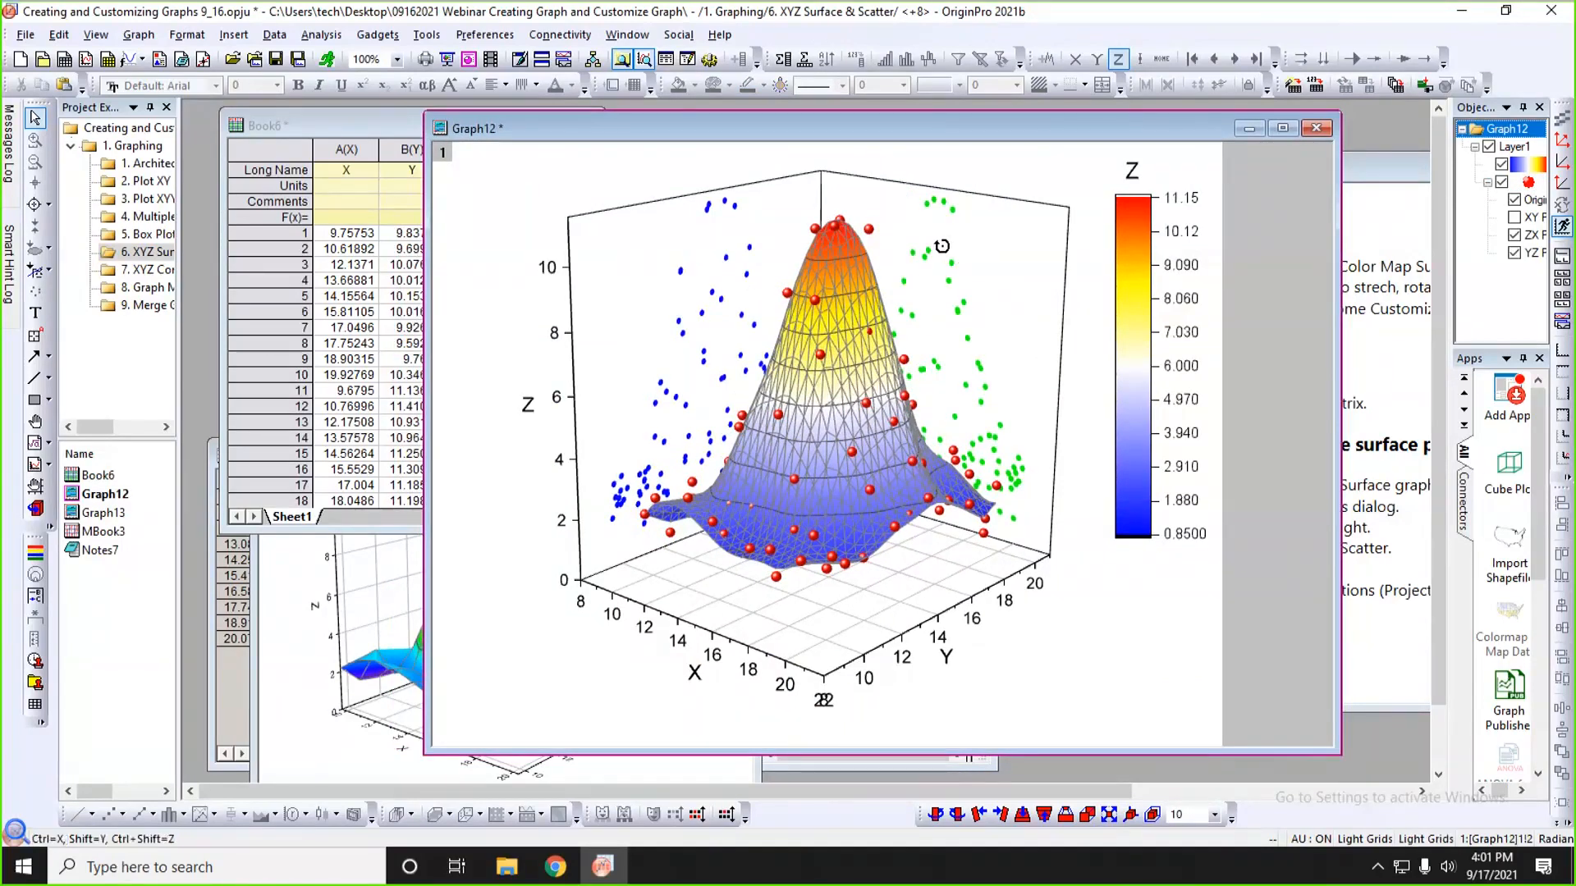
pyautogui.moveTo(928, 245)
pyautogui.mouseDown()
pyautogui.moveTo(913, 258)
pyautogui.moveTo(949, 255)
pyautogui.moveTo(939, 244)
pyautogui.mouseUp()
pyautogui.moveTo(954, 335); pyautogui.dragTo(771, 362)
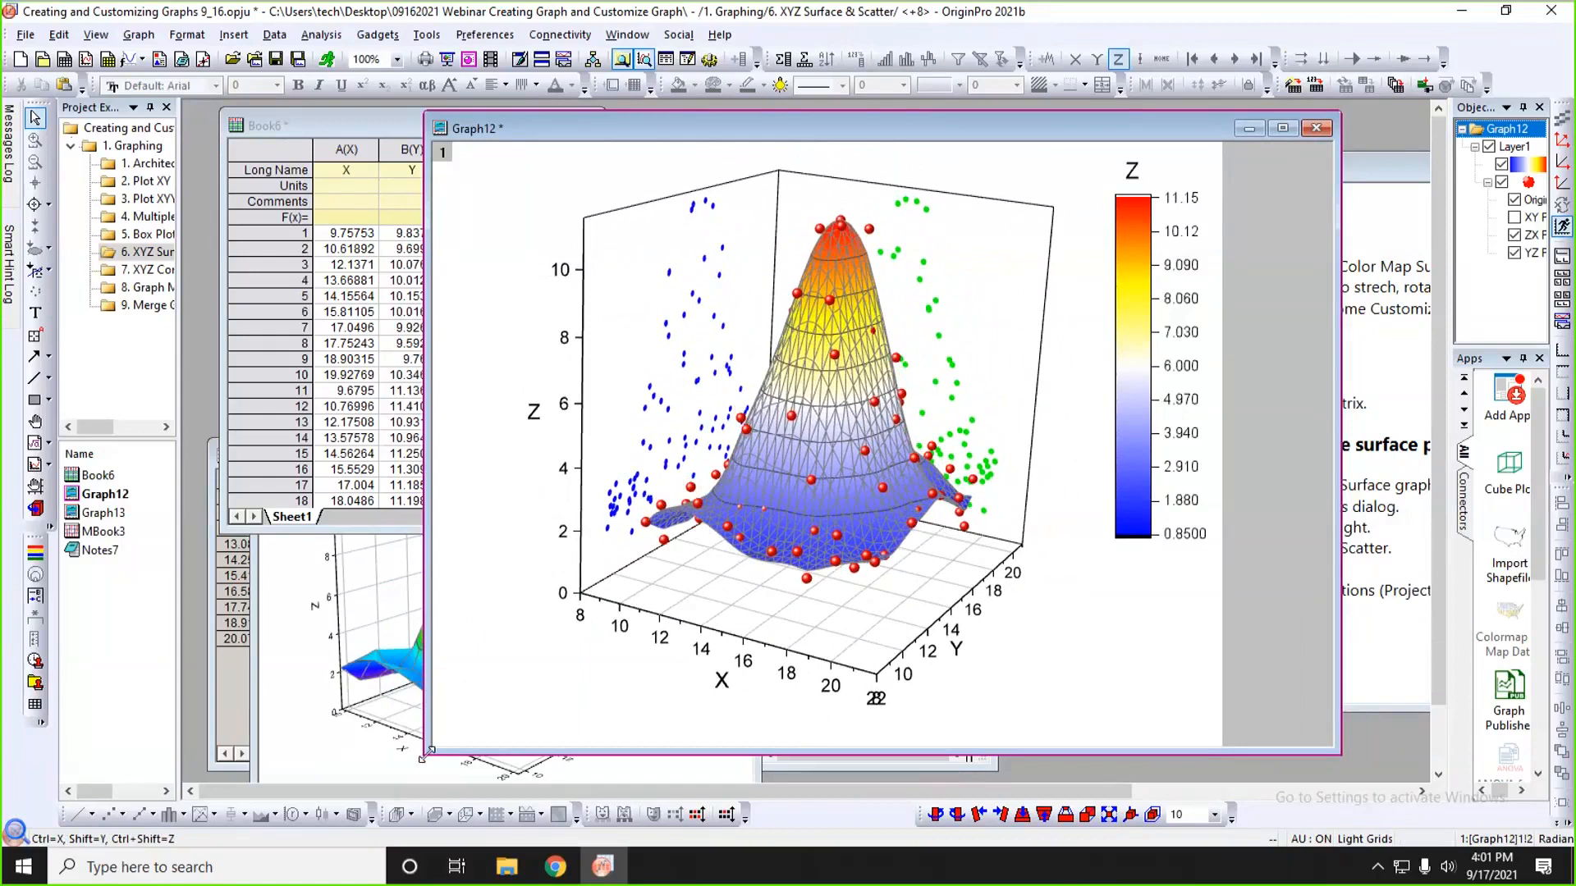
pyautogui.moveTo(421, 756); pyautogui.dragTo(566, 713)
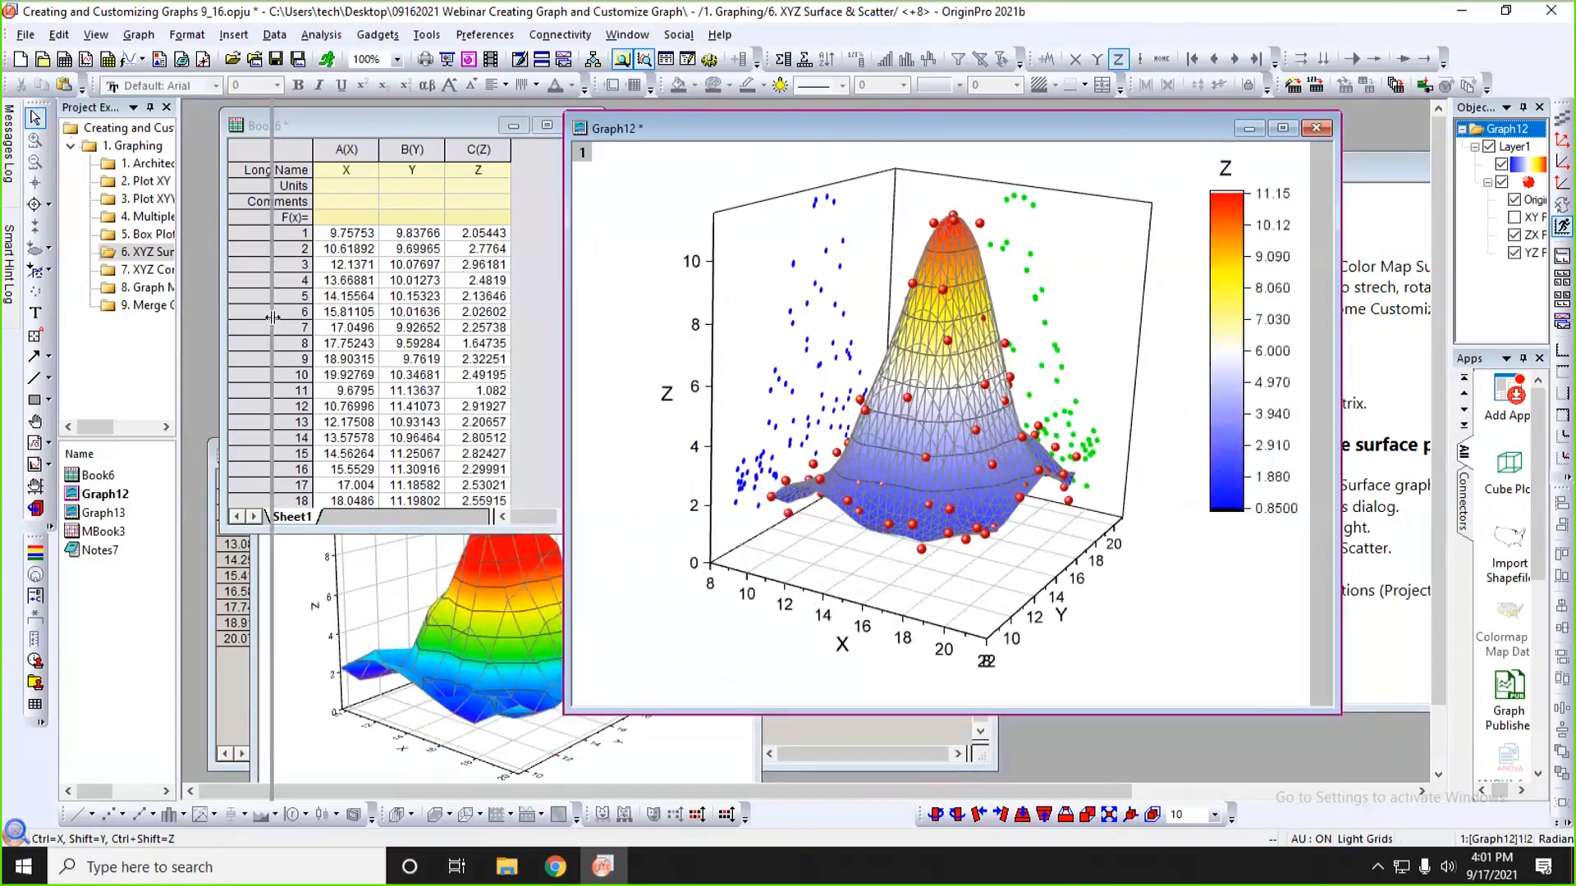
# - Open the 7. XYZ Contour Plot project folder, and shrink and reposition the Mean Temperature for January workbook window
pyautogui.moveTo(272, 317); pyautogui.dragTo(272, 317)
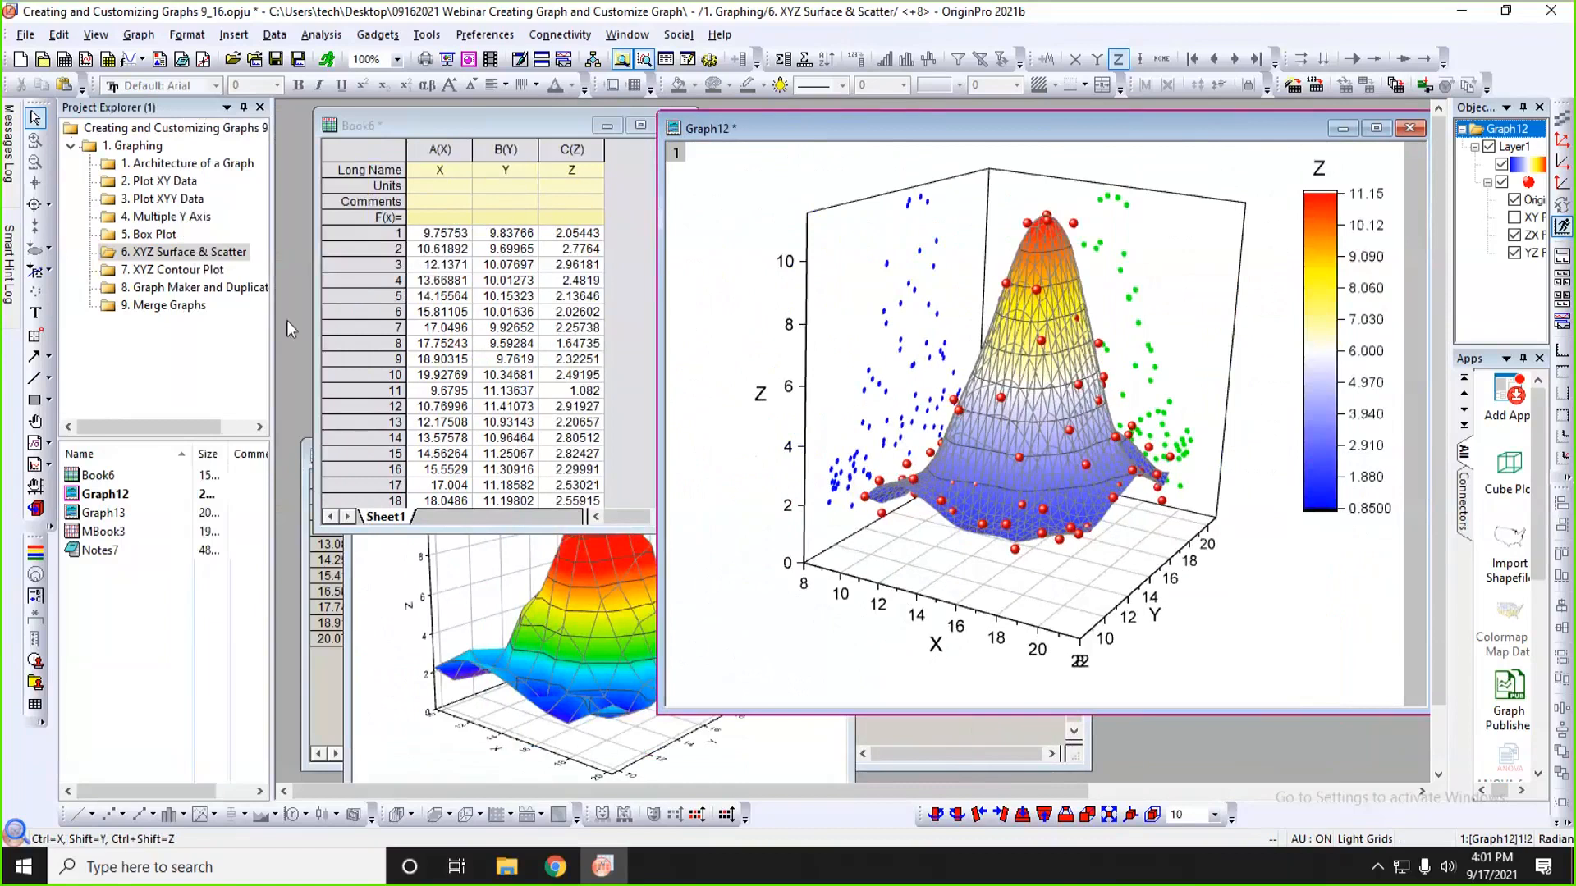
pyautogui.click(189, 271)
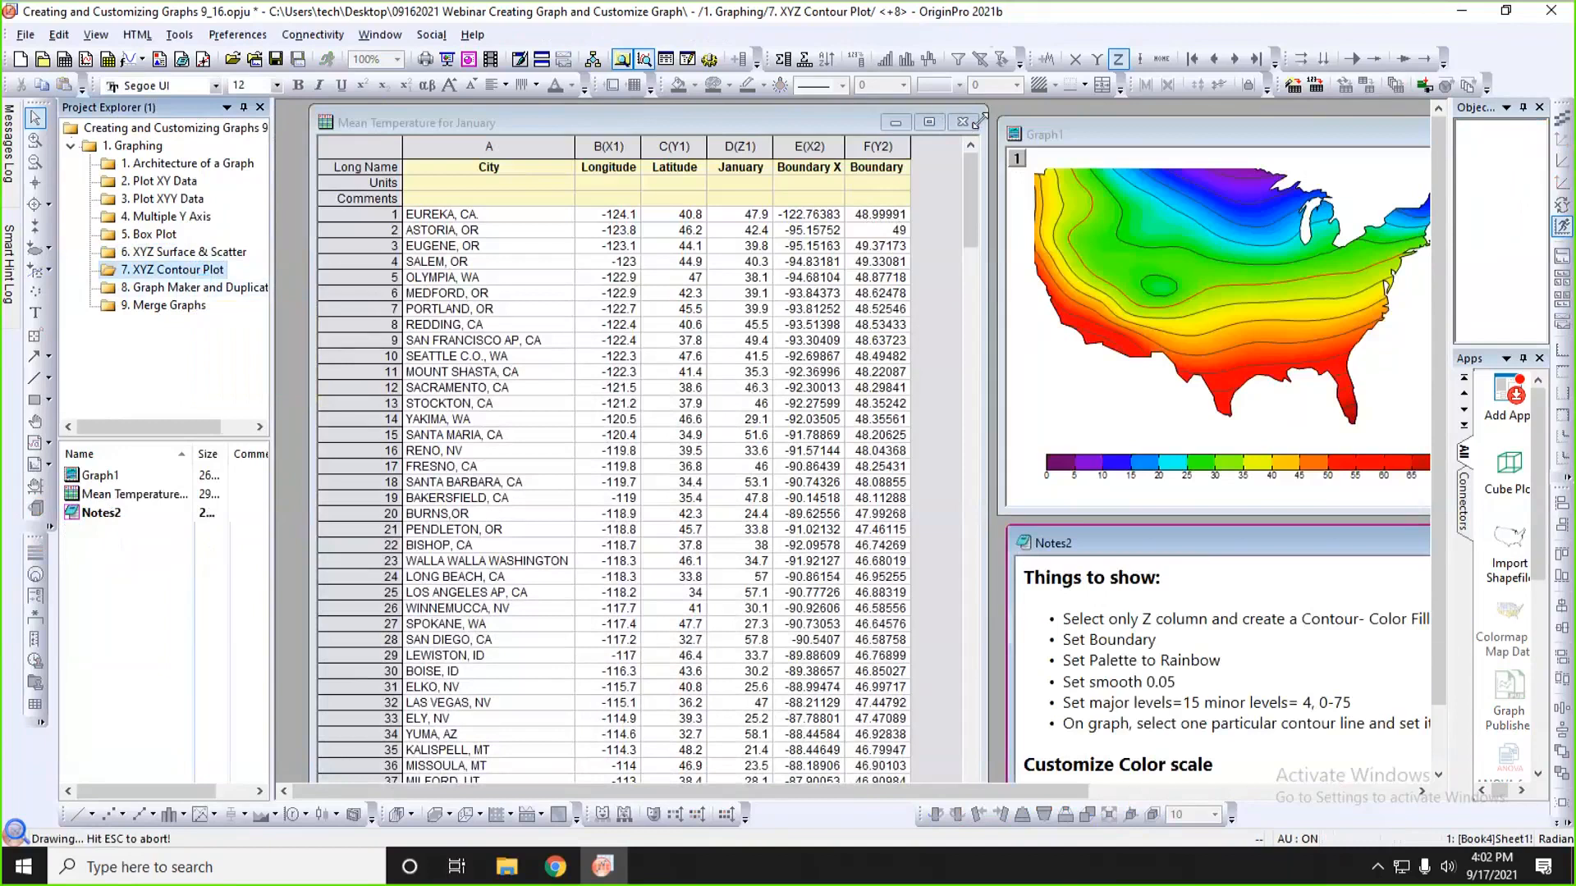
pyautogui.moveTo(979, 122); pyautogui.dragTo(959, 287)
pyautogui.moveTo(759, 283); pyautogui.dragTo(754, 131)
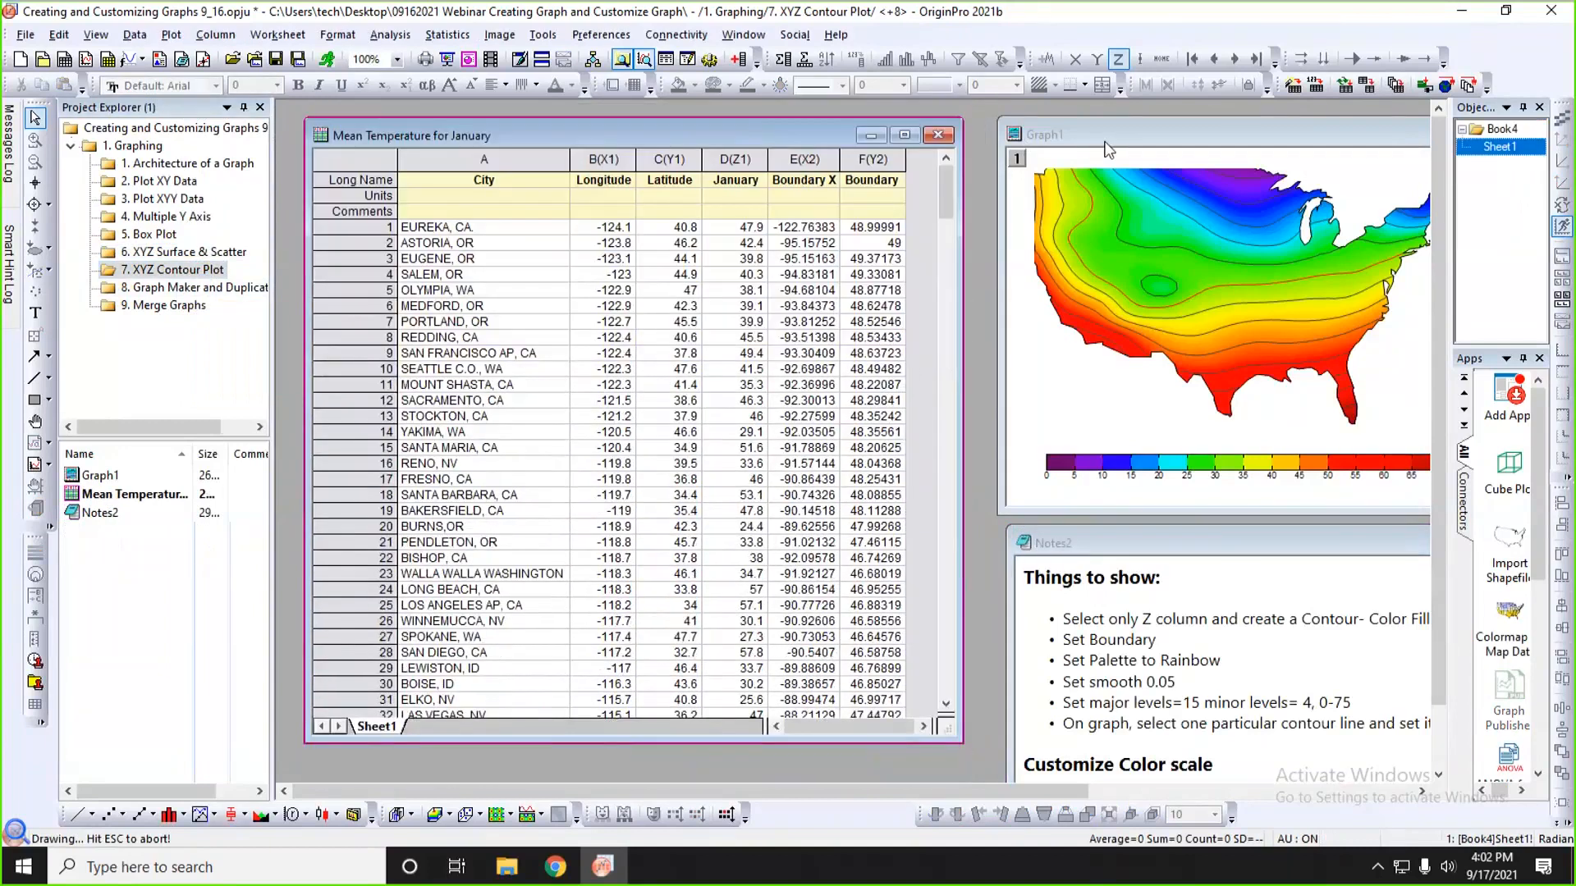
# - Move the Graph1 window partly behind the Mean Temperature for January workbook, and narrow the Project Explorer
pyautogui.click(1091, 156)
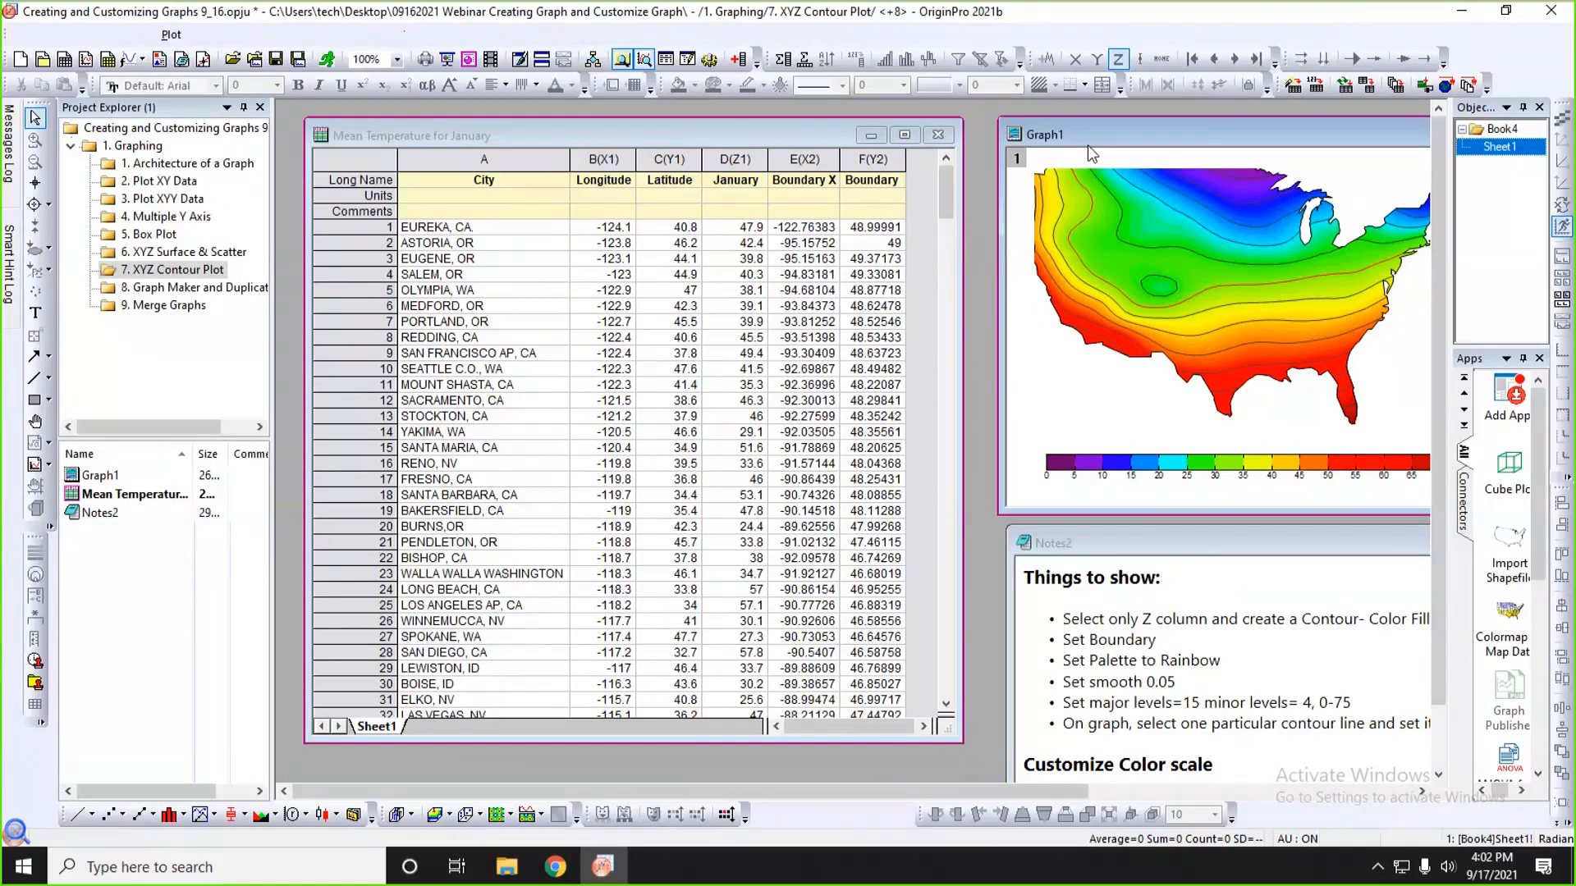
pyautogui.moveTo(1087, 147); pyautogui.dragTo(832, 135)
pyautogui.click(830, 144)
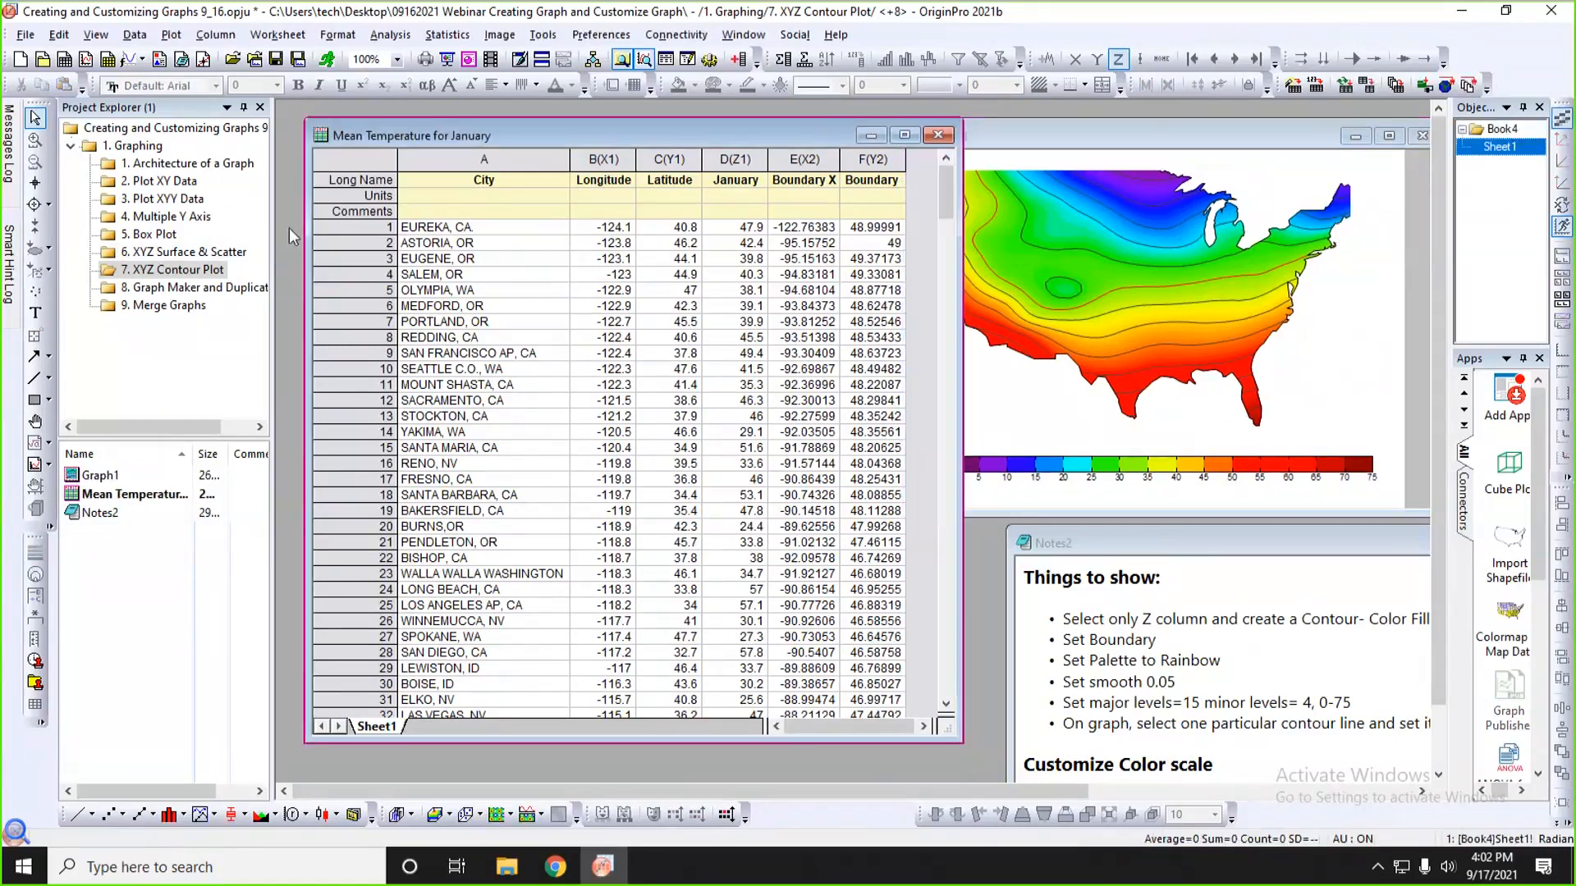
pyautogui.moveTo(272, 235); pyautogui.dragTo(183, 234)
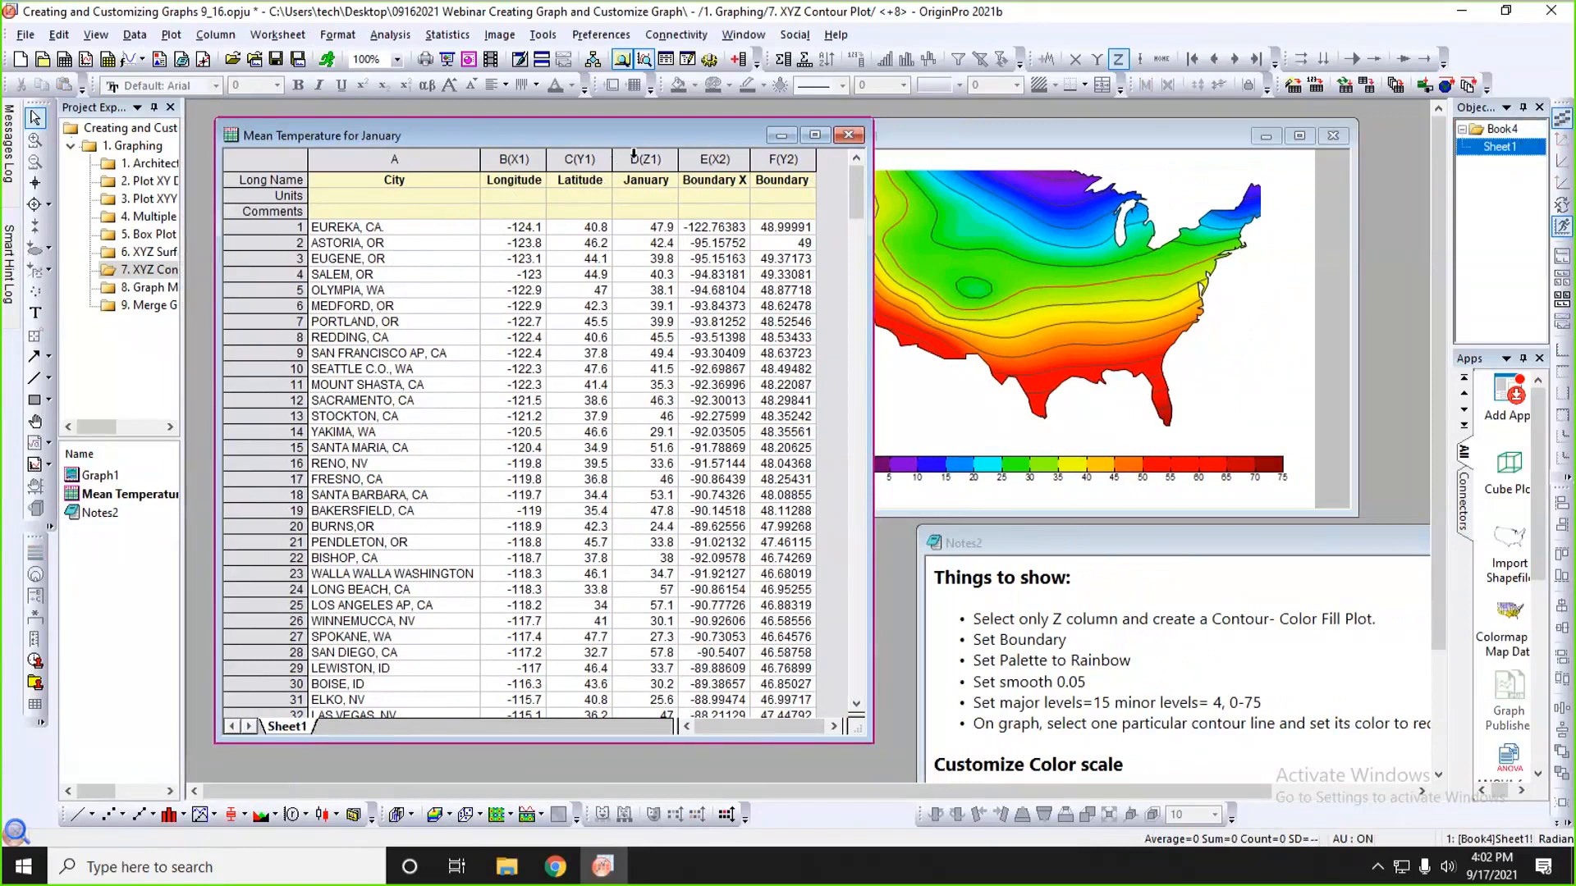
# - Highlight the Longitude, Latitude and January columns, and the Boundary X and Boundary Y columns, to examine the data for the contour plot
pyautogui.click(542, 160)
pyautogui.moveTo(542, 160); pyautogui.dragTo(559, 160)
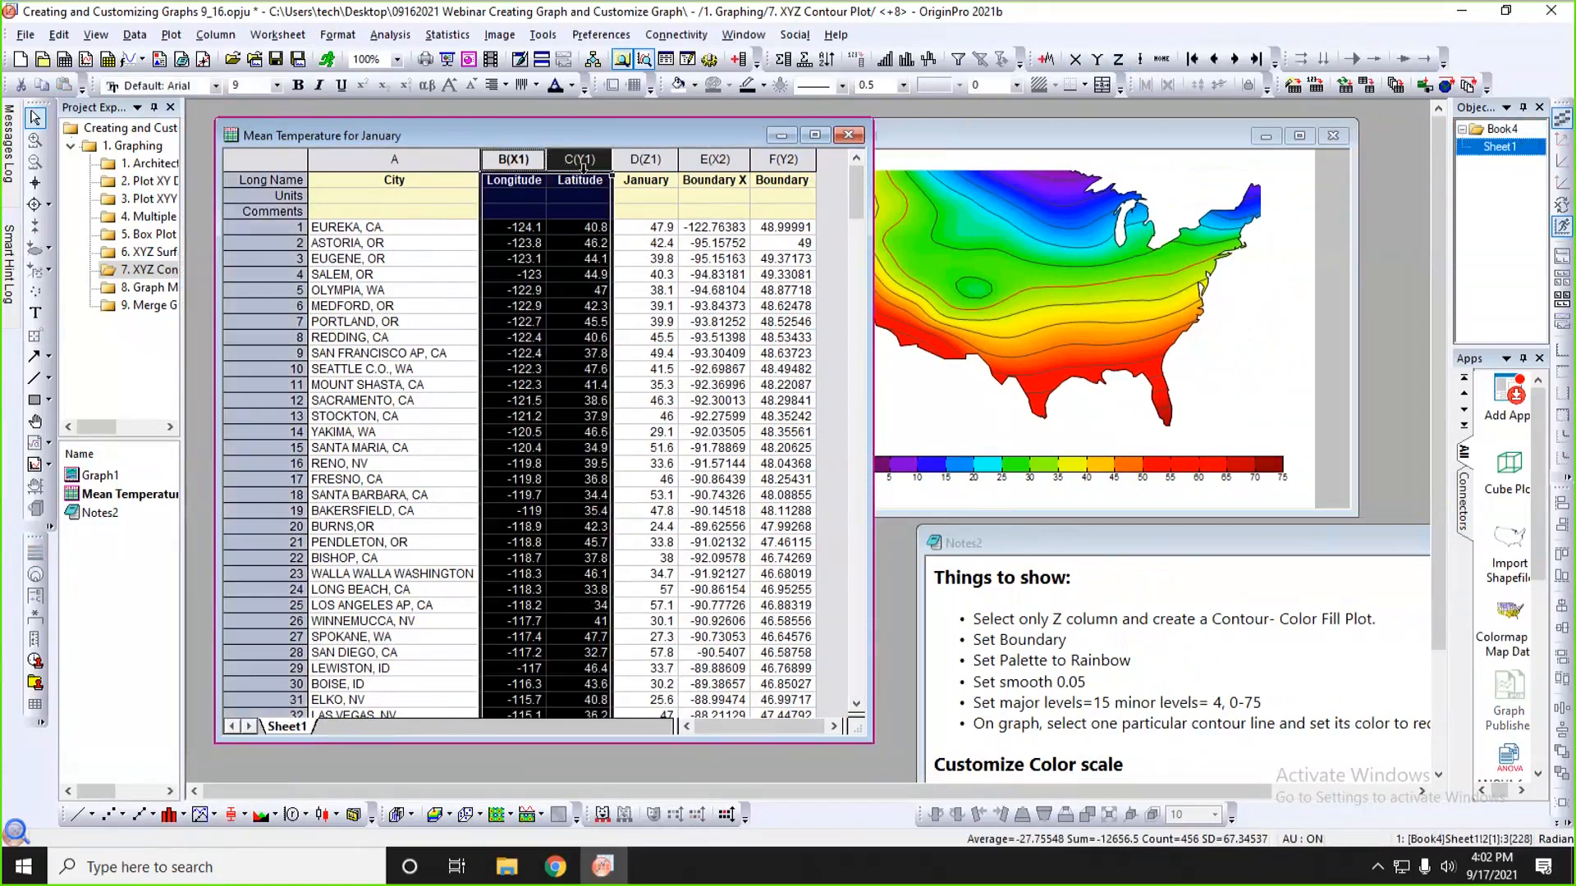
pyautogui.click(640, 159)
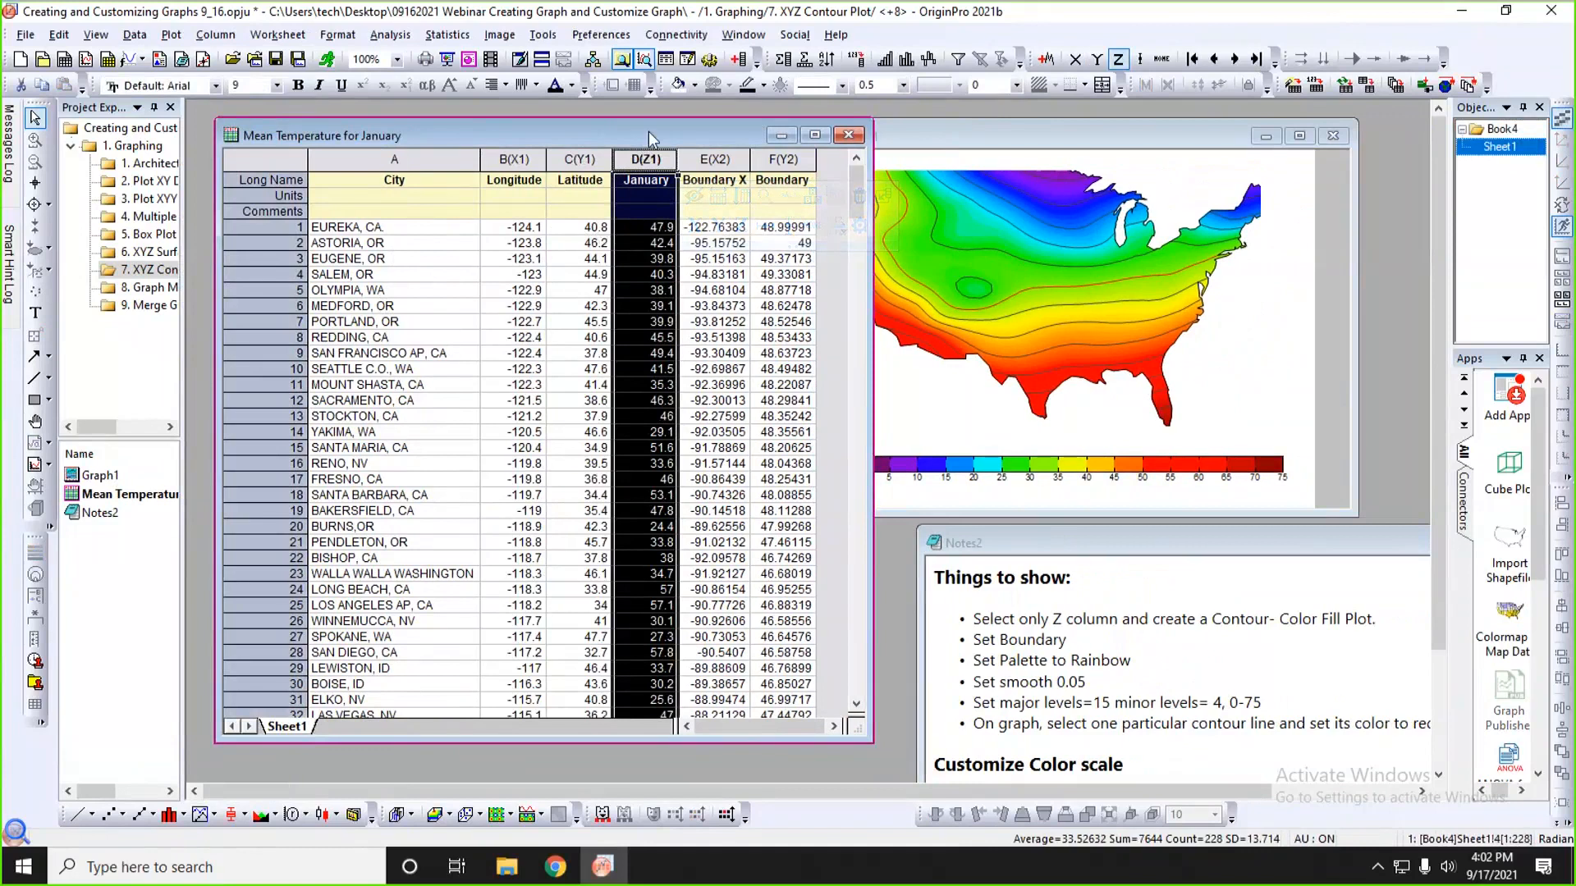
pyautogui.click(530, 160)
pyautogui.moveTo(589, 160); pyautogui.dragTo(633, 159)
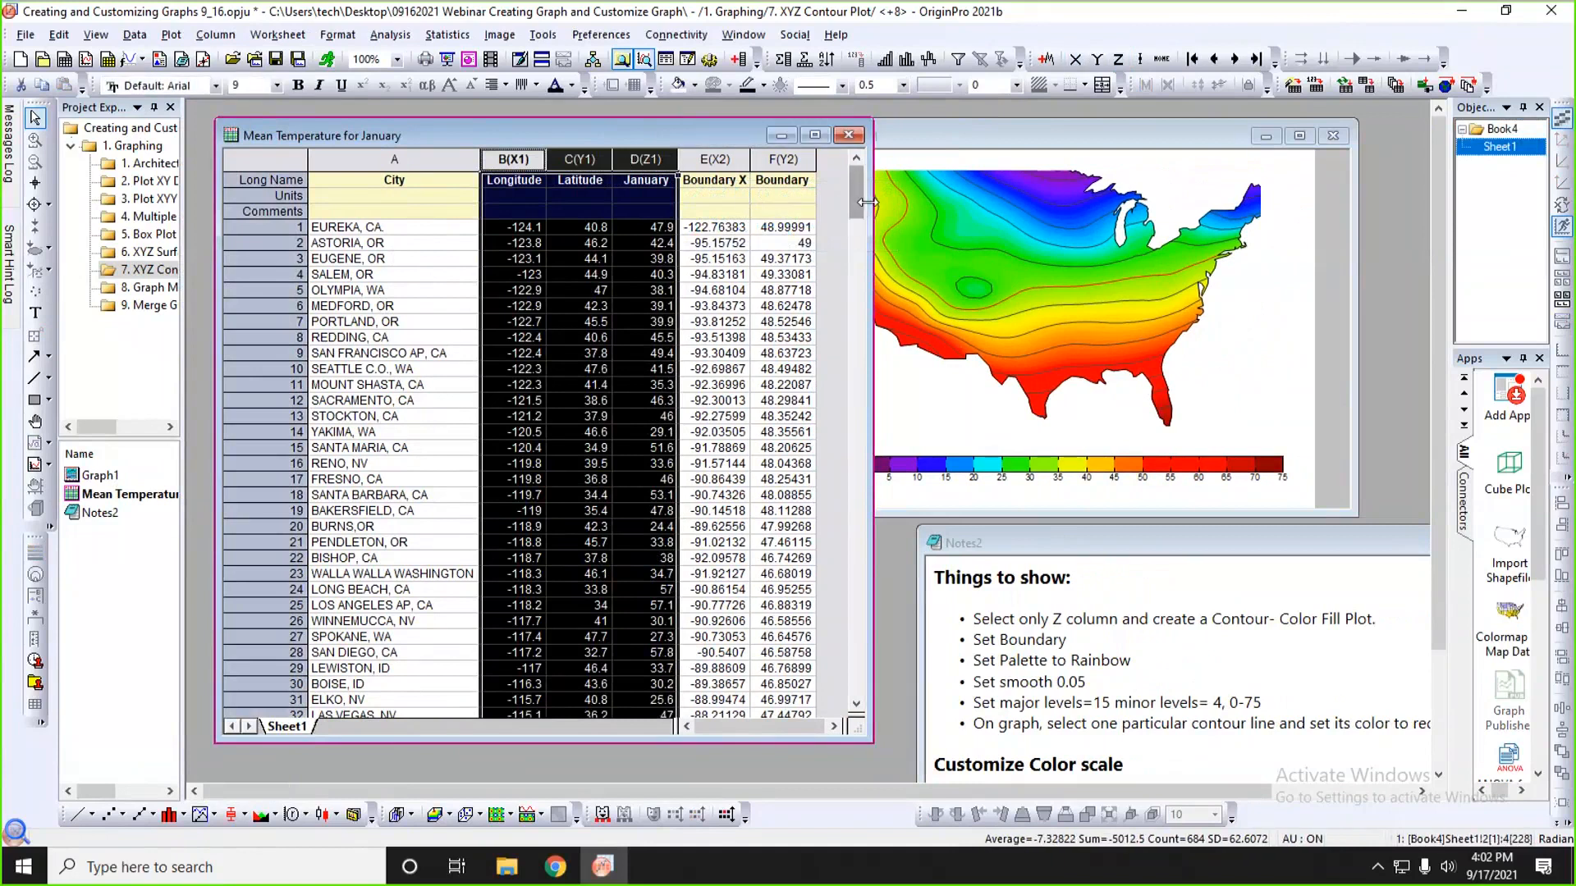
pyautogui.moveTo(867, 201); pyautogui.dragTo(882, 202)
pyautogui.moveTo(714, 159); pyautogui.dragTo(773, 159)
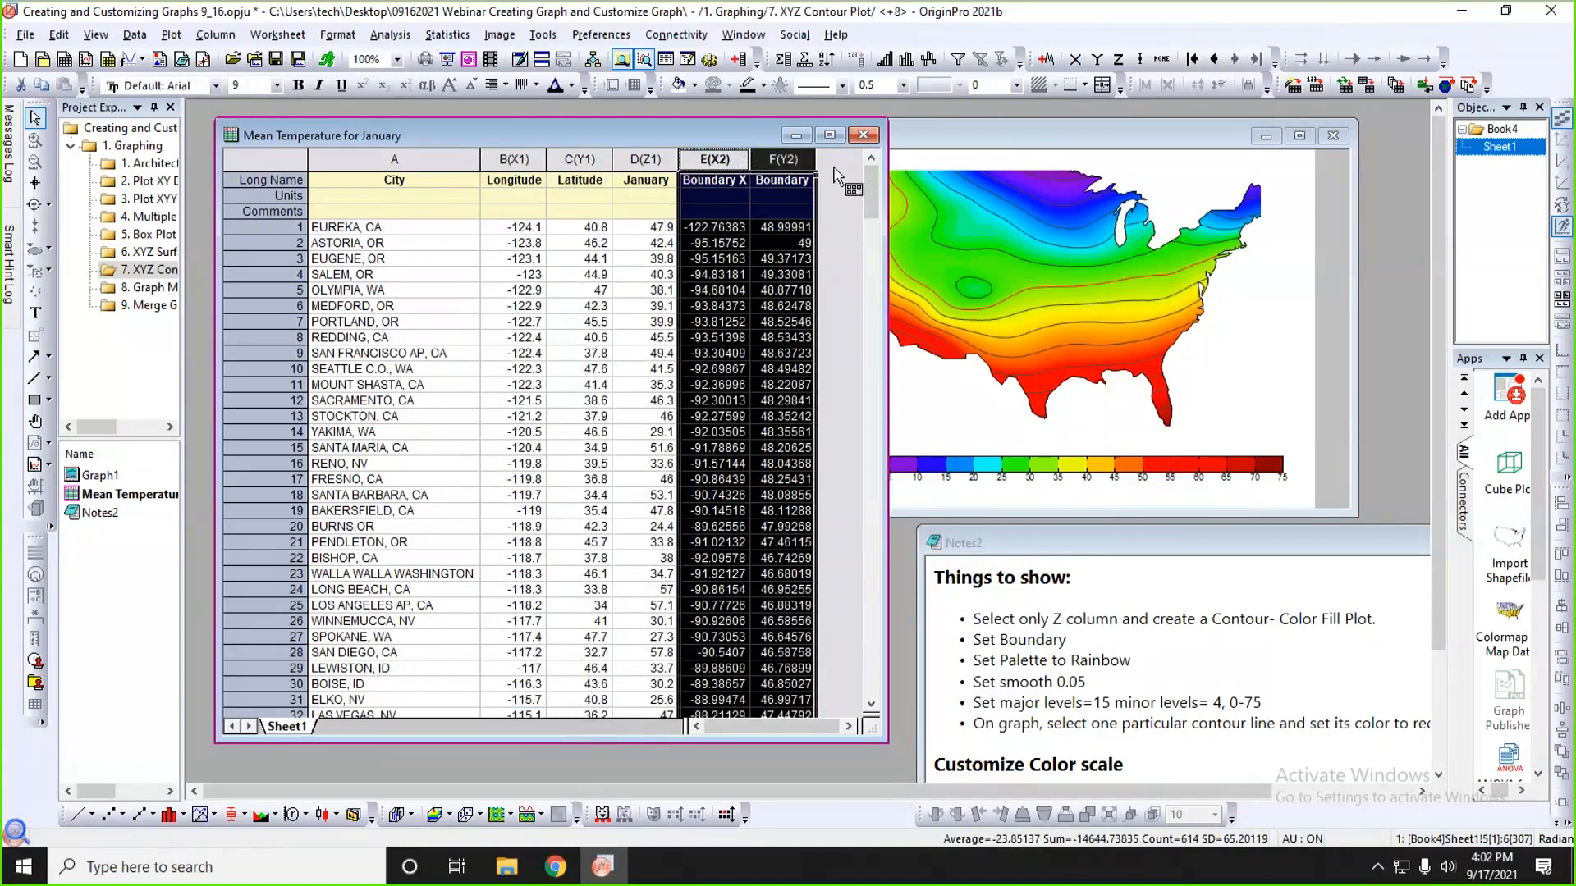
# - Move the Graph1 window clear of the Mean Temperature for January workbook and clear the column selection
pyautogui.click(1017, 142)
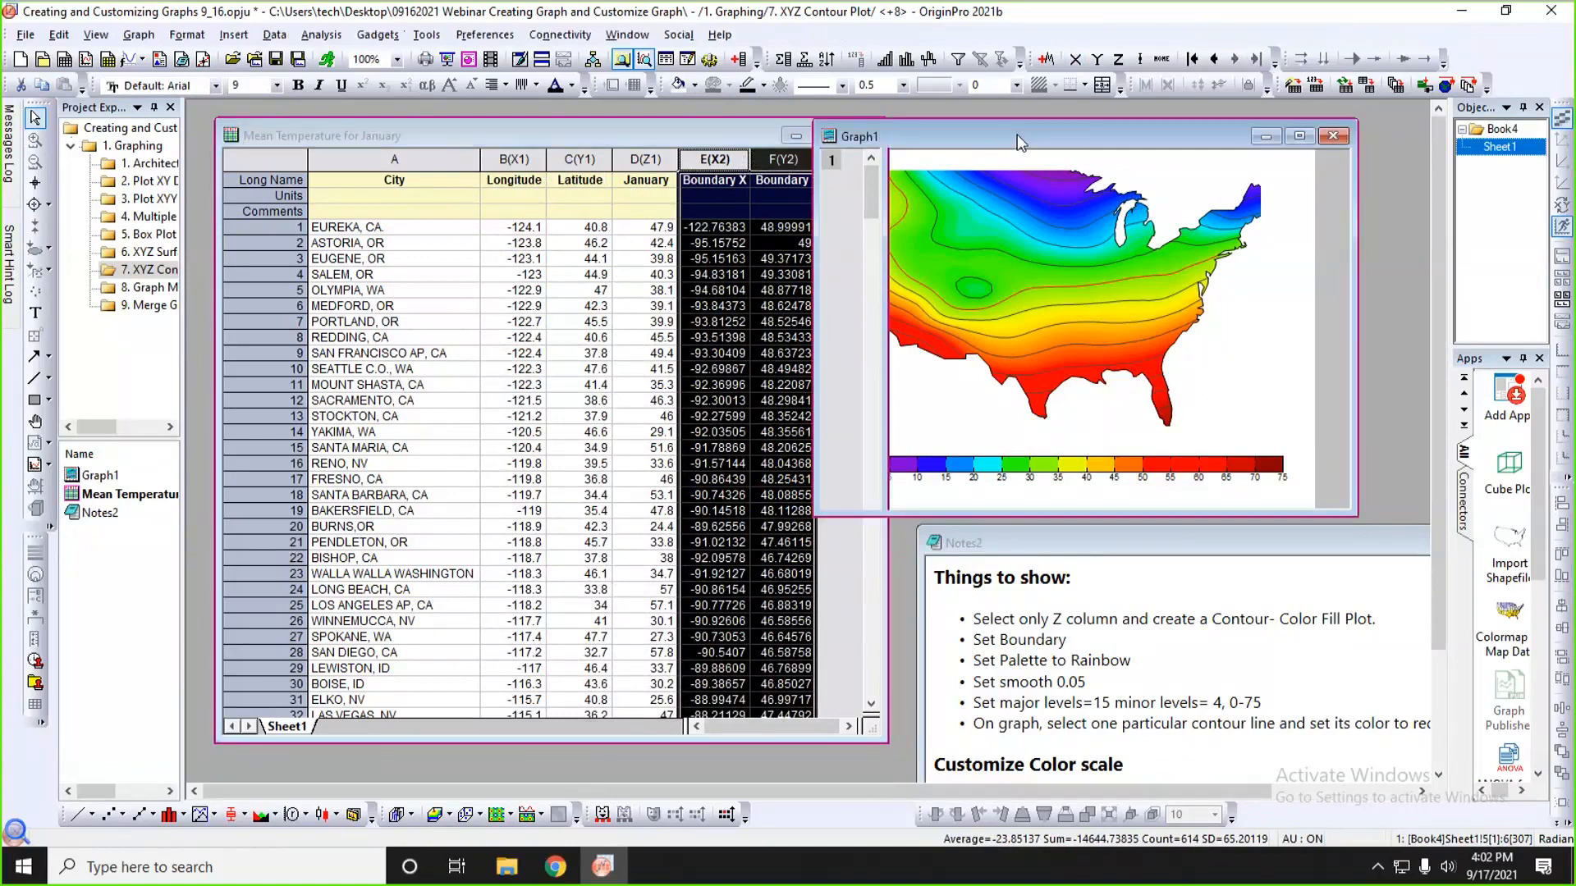
pyautogui.moveTo(1018, 142); pyautogui.dragTo(1114, 138)
pyautogui.click(790, 212)
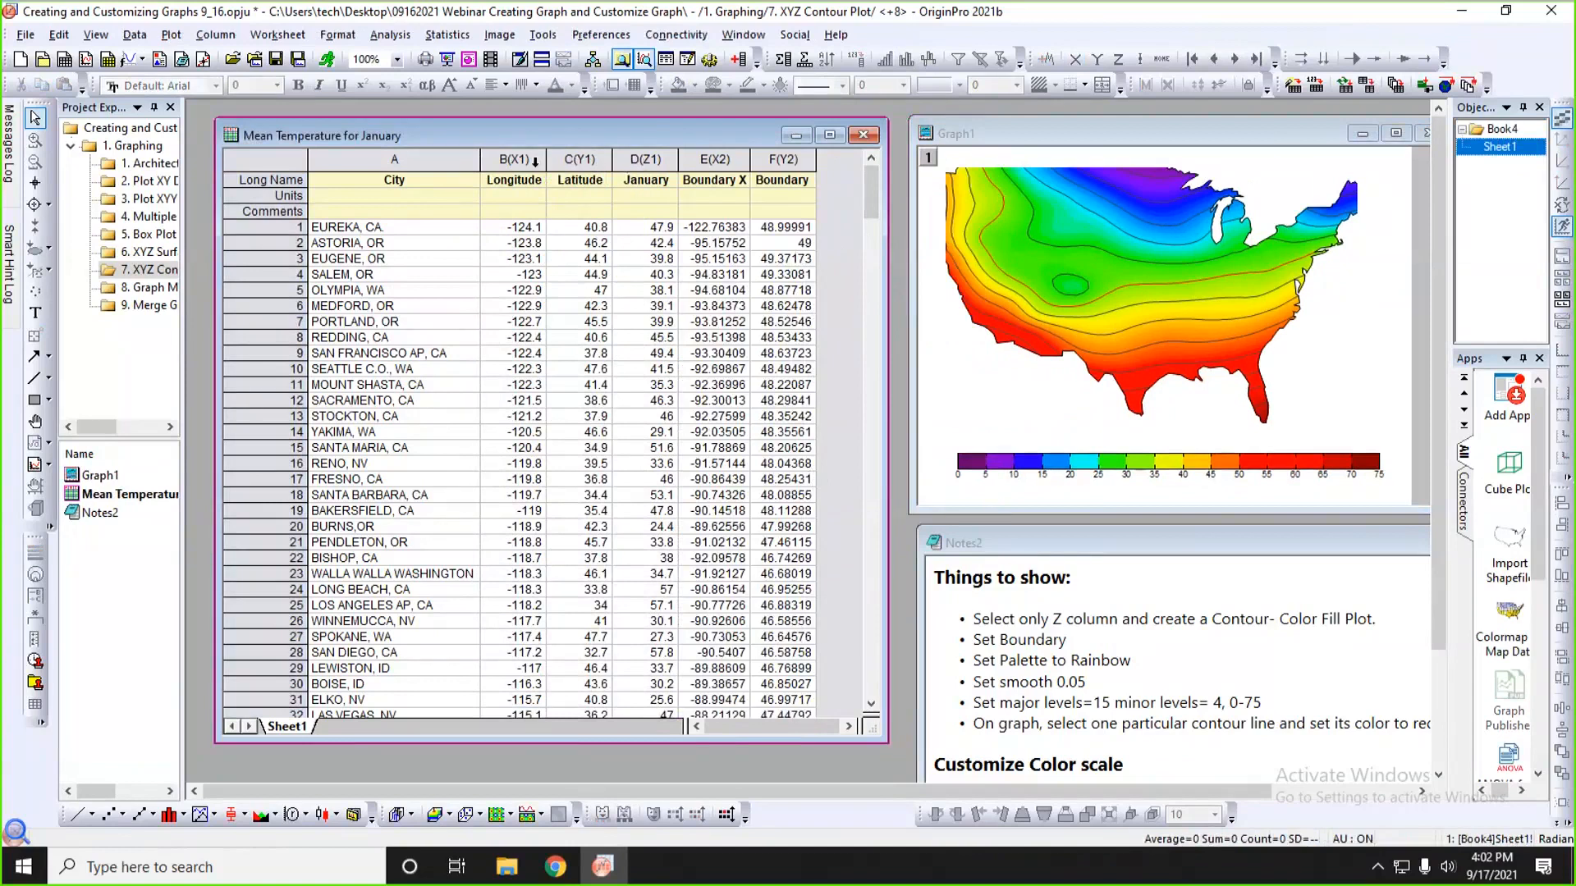
# - Create a Contour - Color Fill plot from the Longitude, Latitude and January columns, and enlarge the new graph window
pyautogui.moveTo(535, 161); pyautogui.dragTo(647, 158)
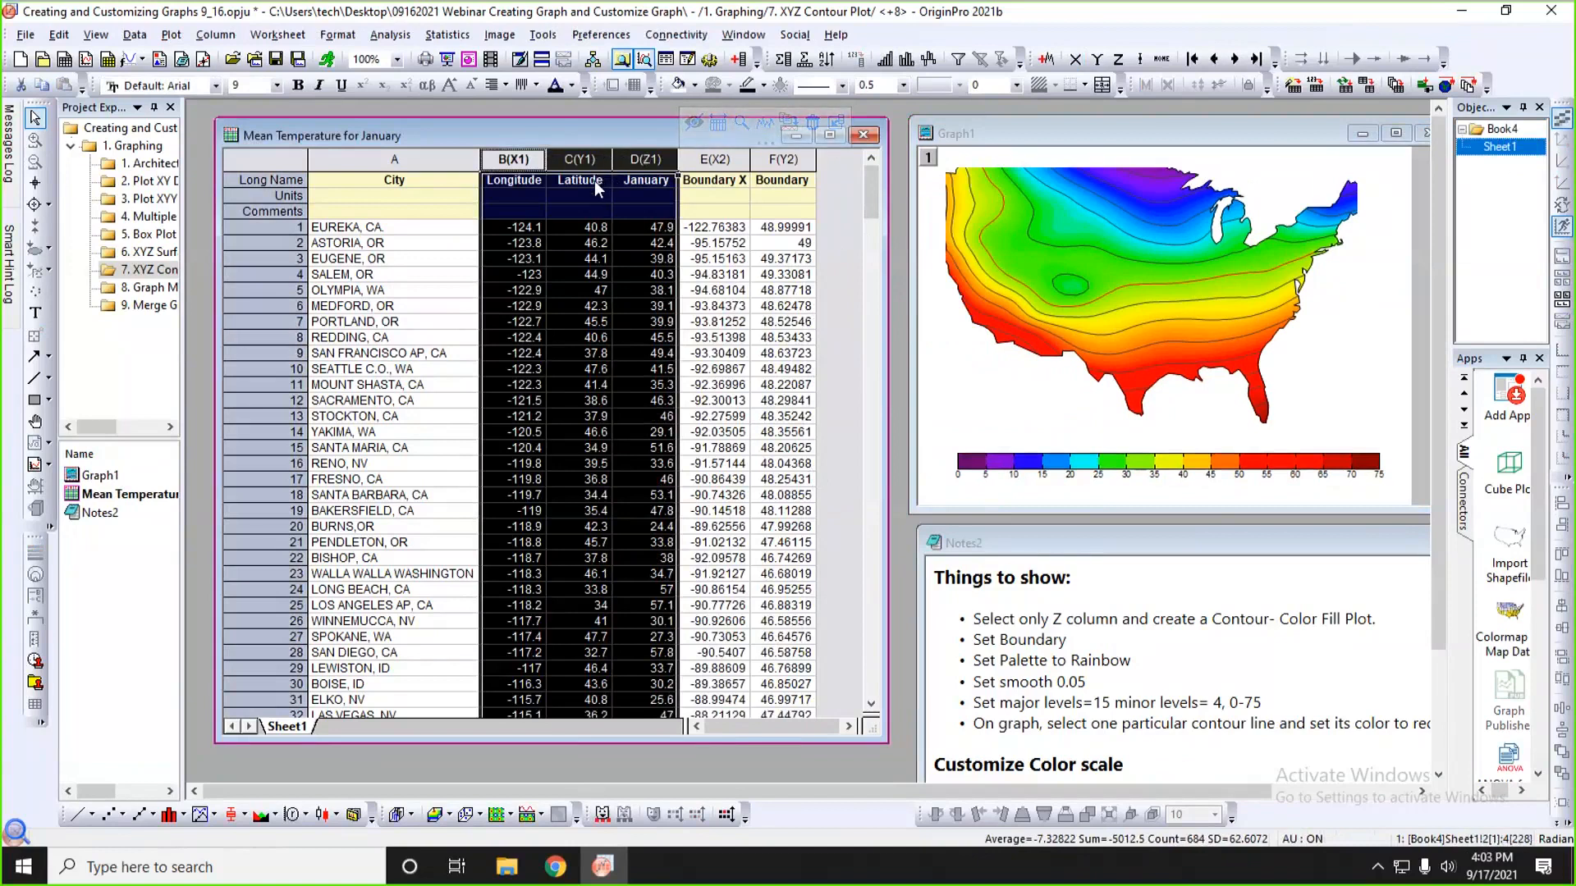
pyautogui.click(170, 35)
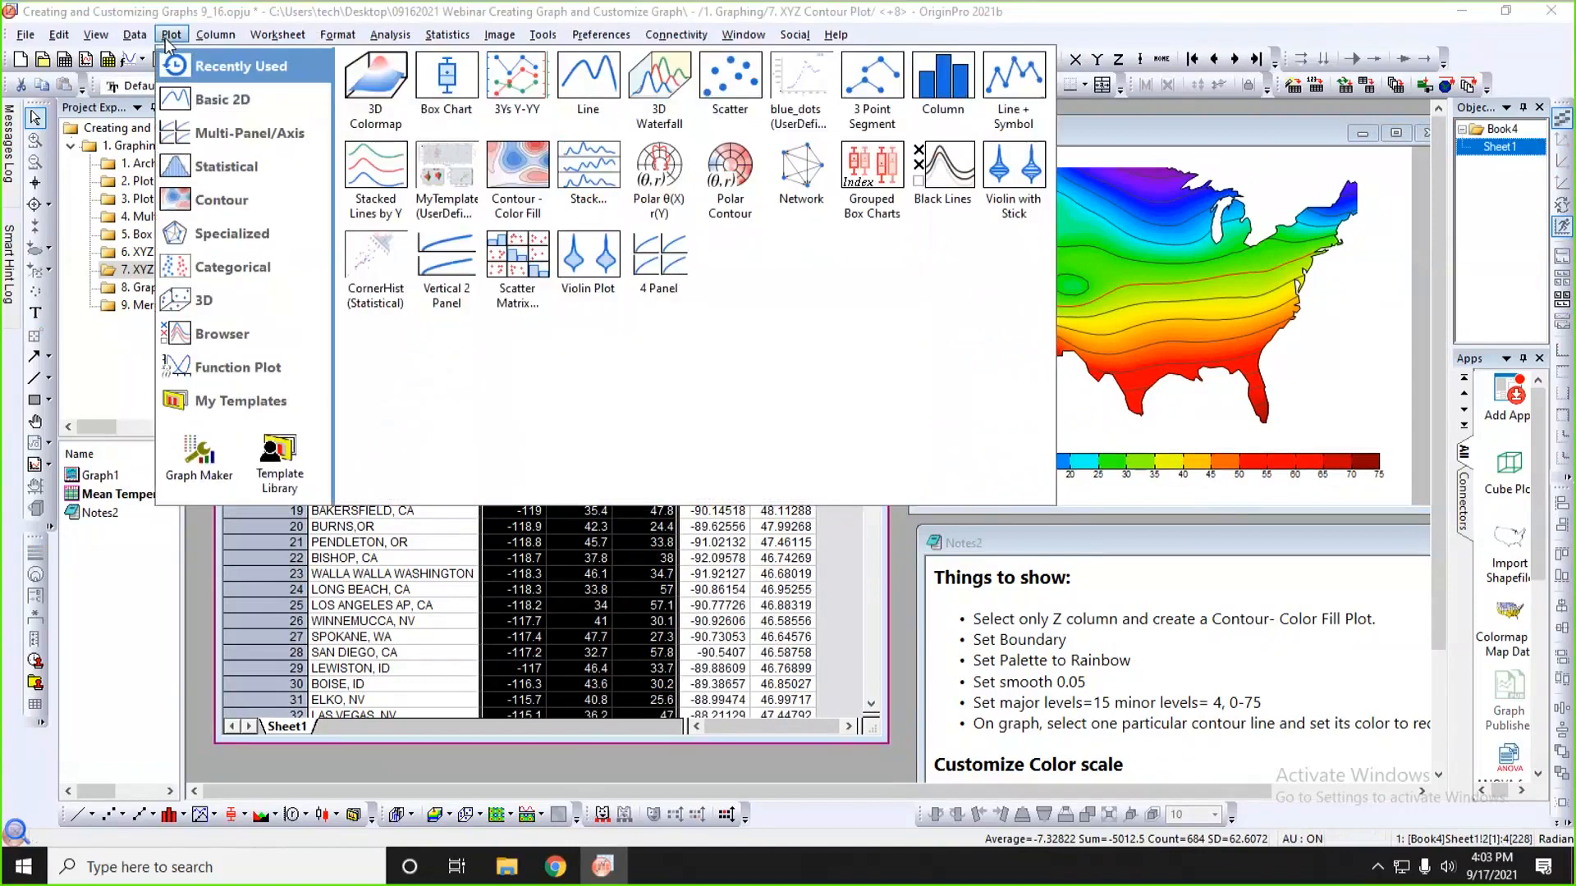
pyautogui.moveTo(211, 201)
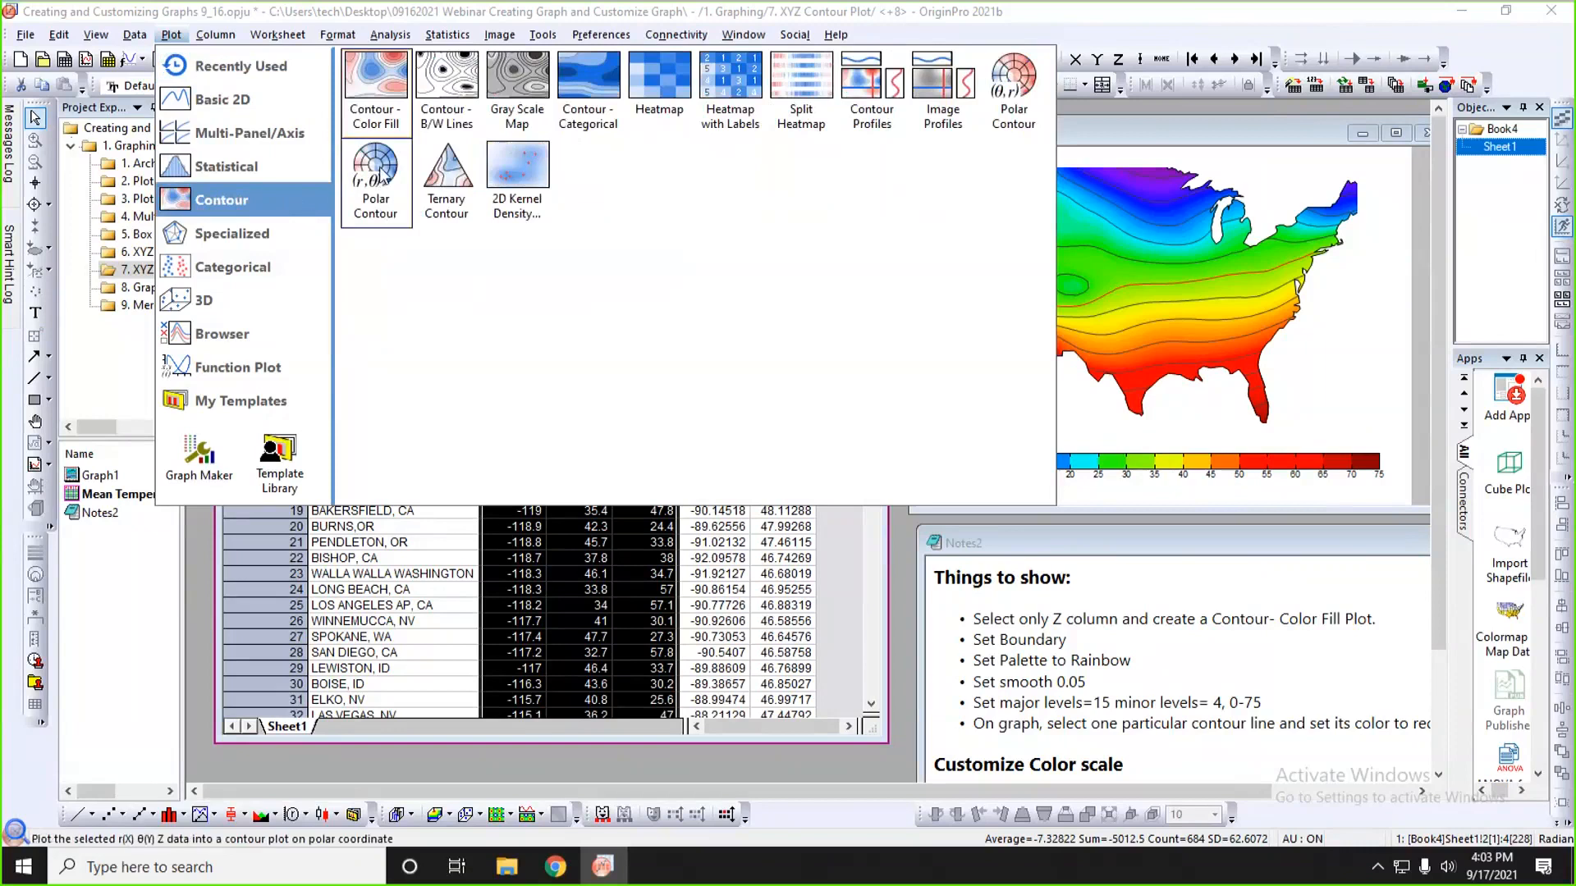
pyautogui.click(384, 94)
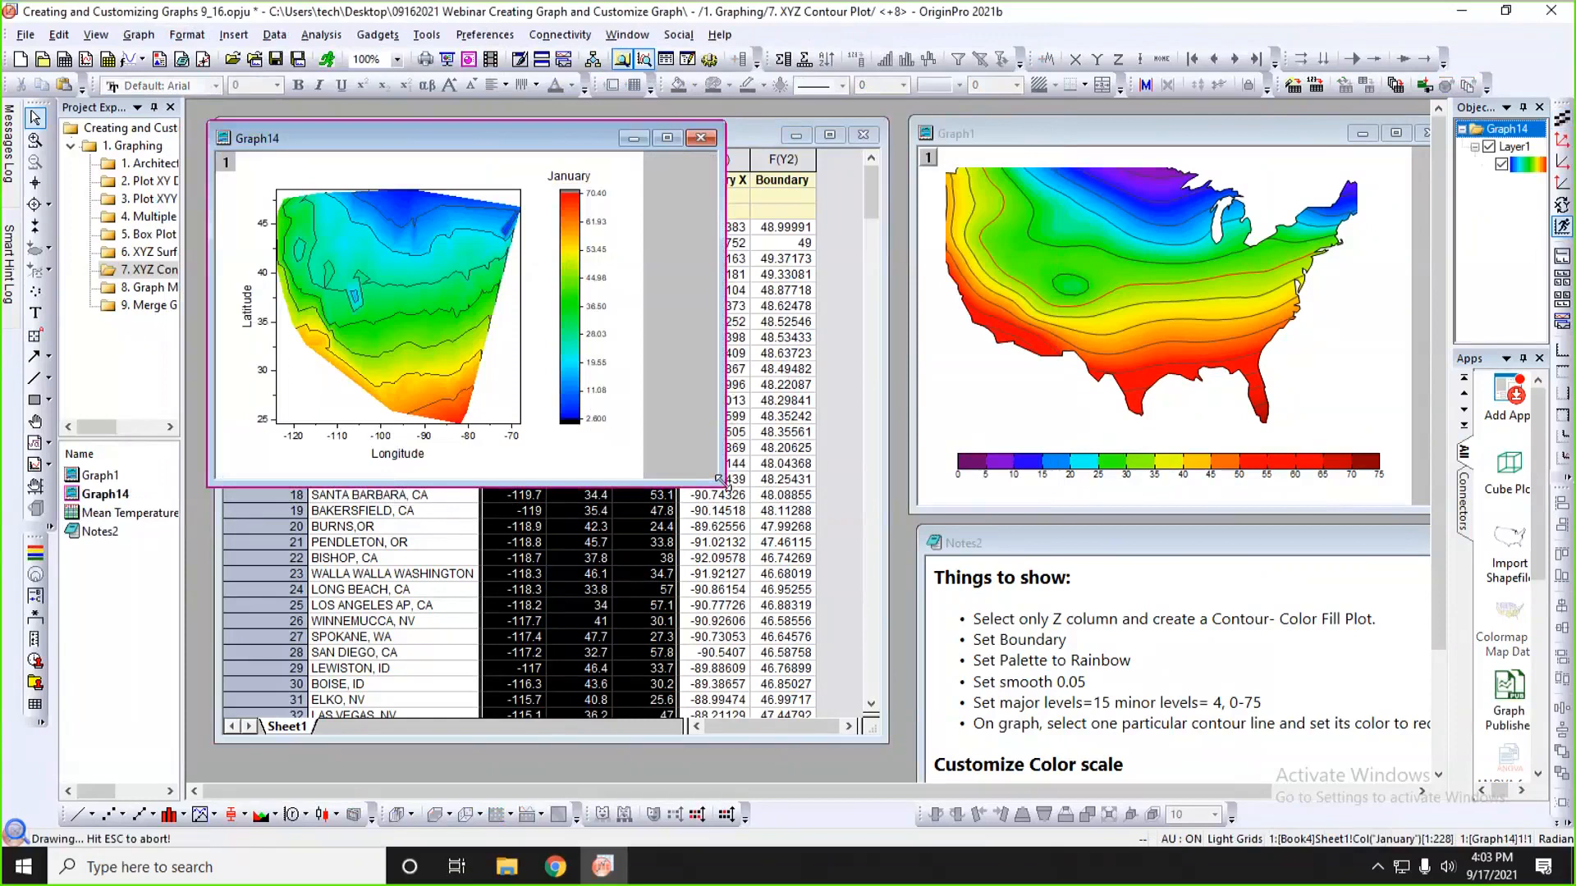
pyautogui.moveTo(718, 481); pyautogui.dragTo(877, 612)
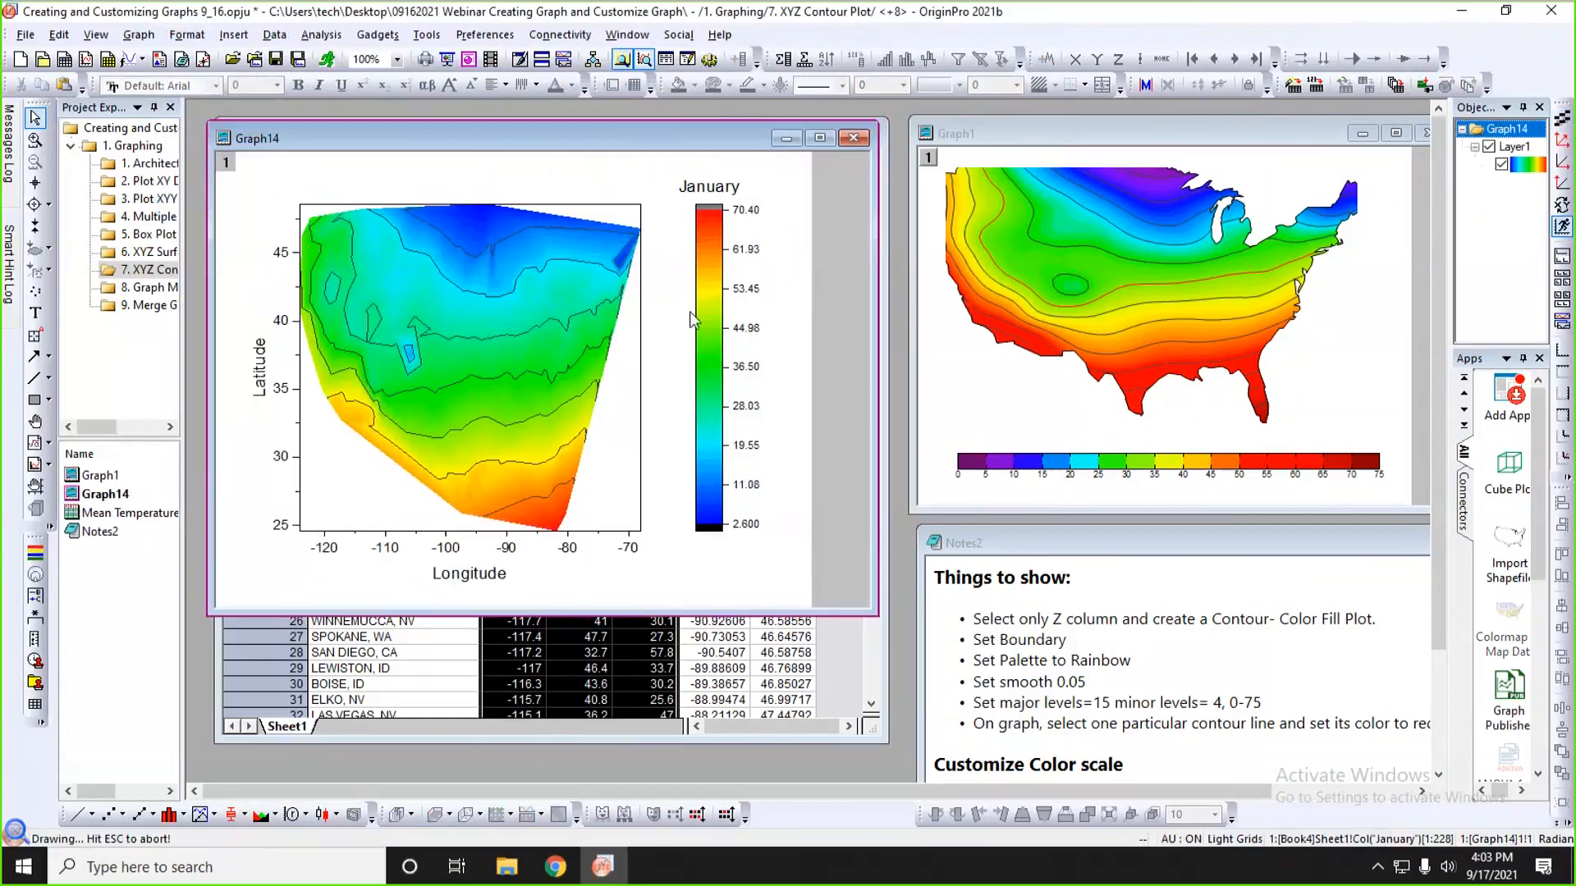
# - Apply a custom boundary with smoothing on to the contour plot, using Col(E) Boundary X and Col(F) Boundary Y
pyautogui.doubleClick(558, 285)
pyautogui.moveTo(550, 318); pyautogui.dragTo(1071, 137)
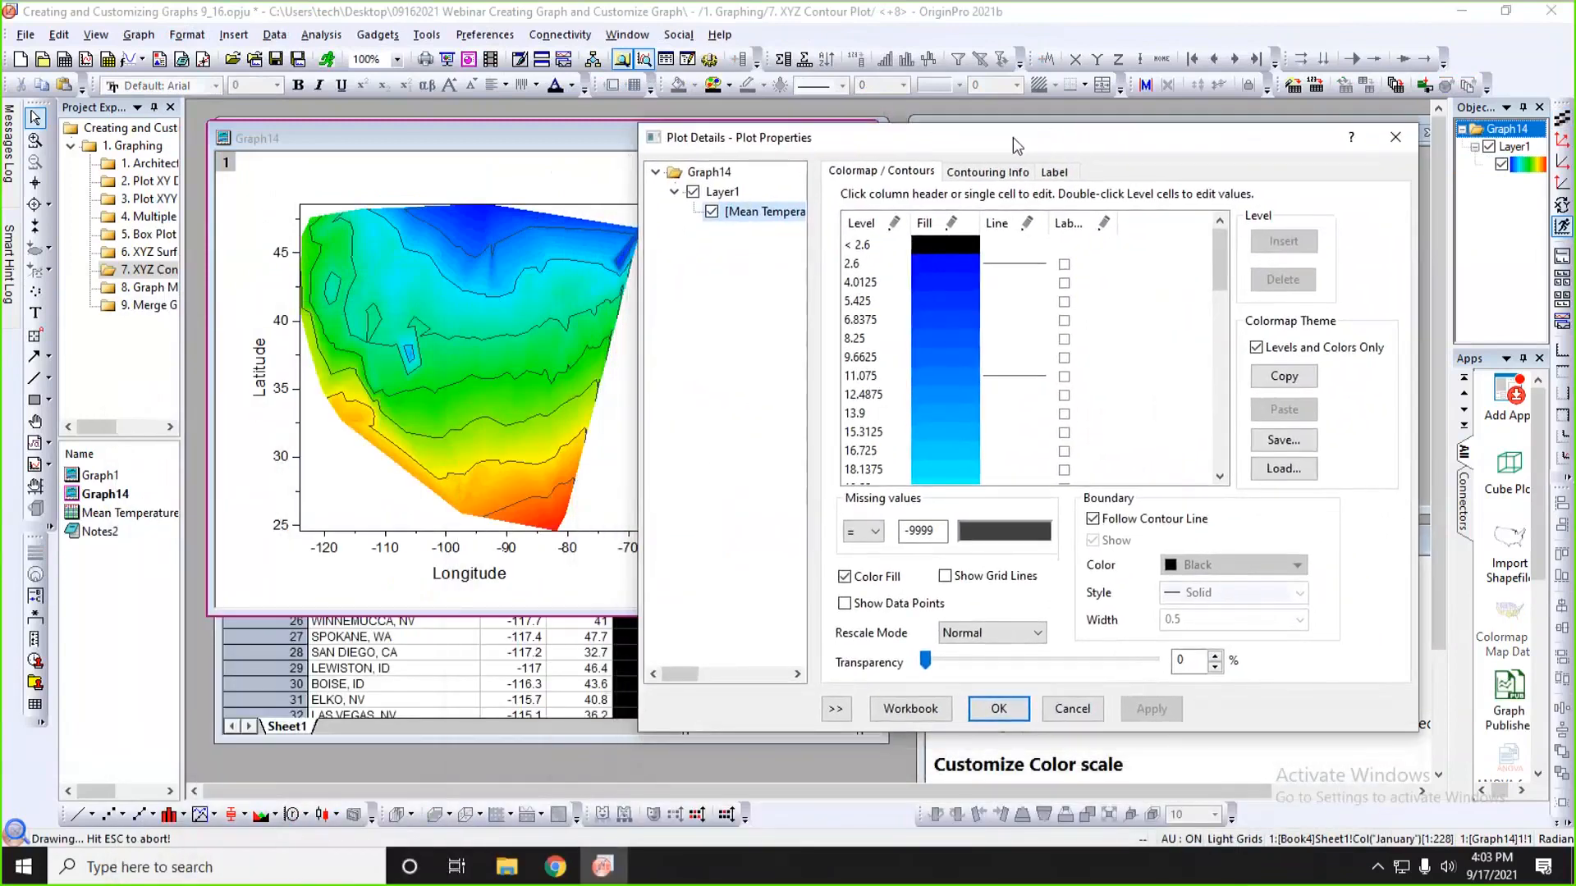
pyautogui.click(990, 173)
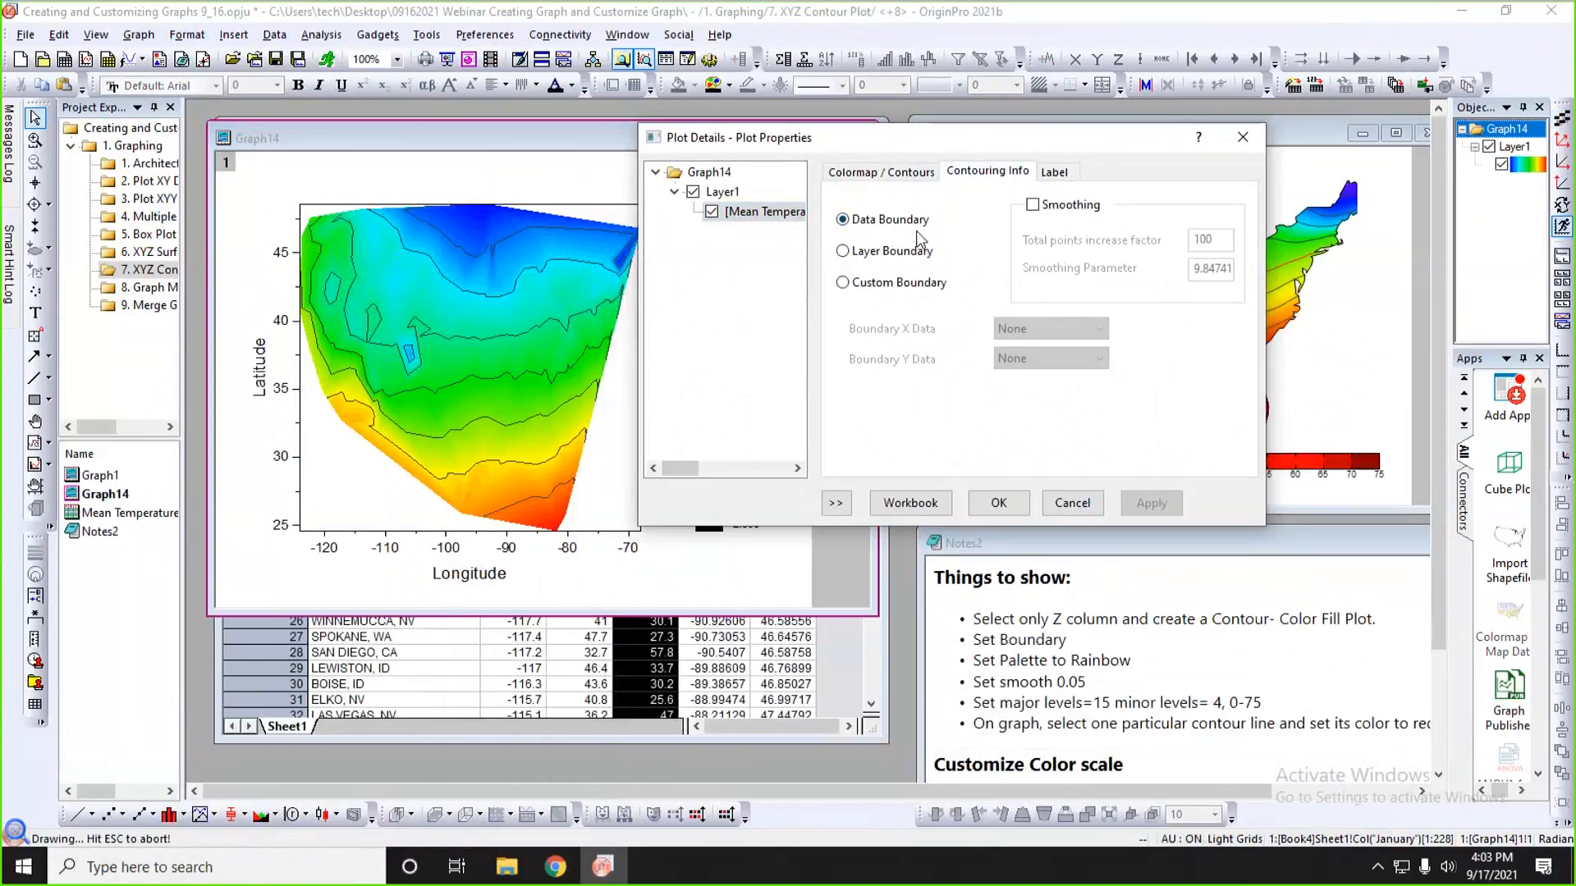
pyautogui.click(846, 288)
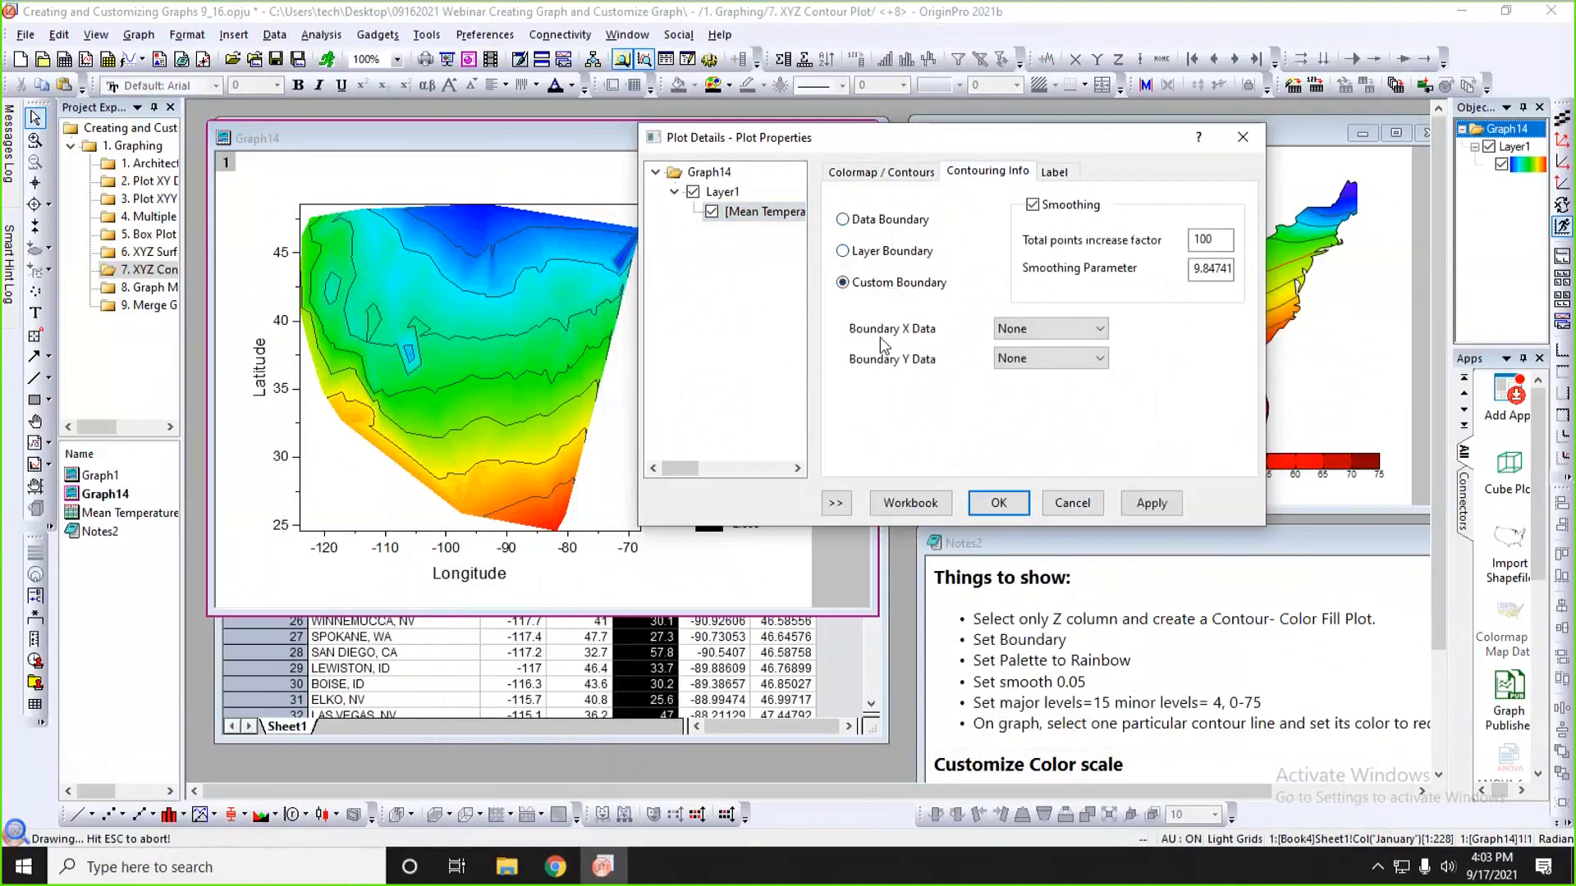
pyautogui.click(1065, 329)
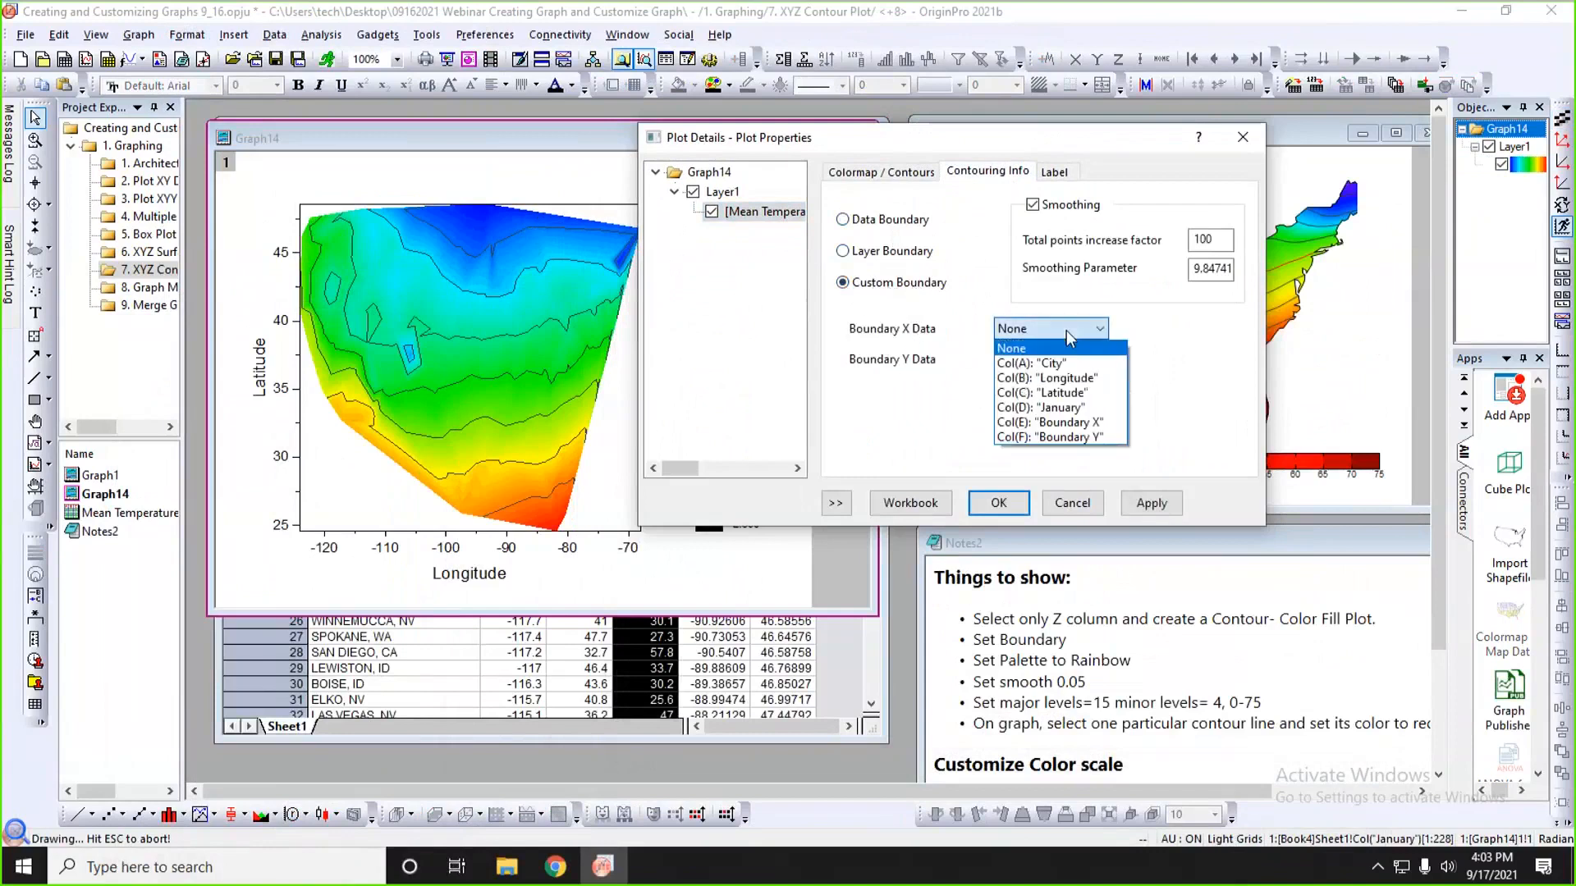
pyautogui.click(1053, 422)
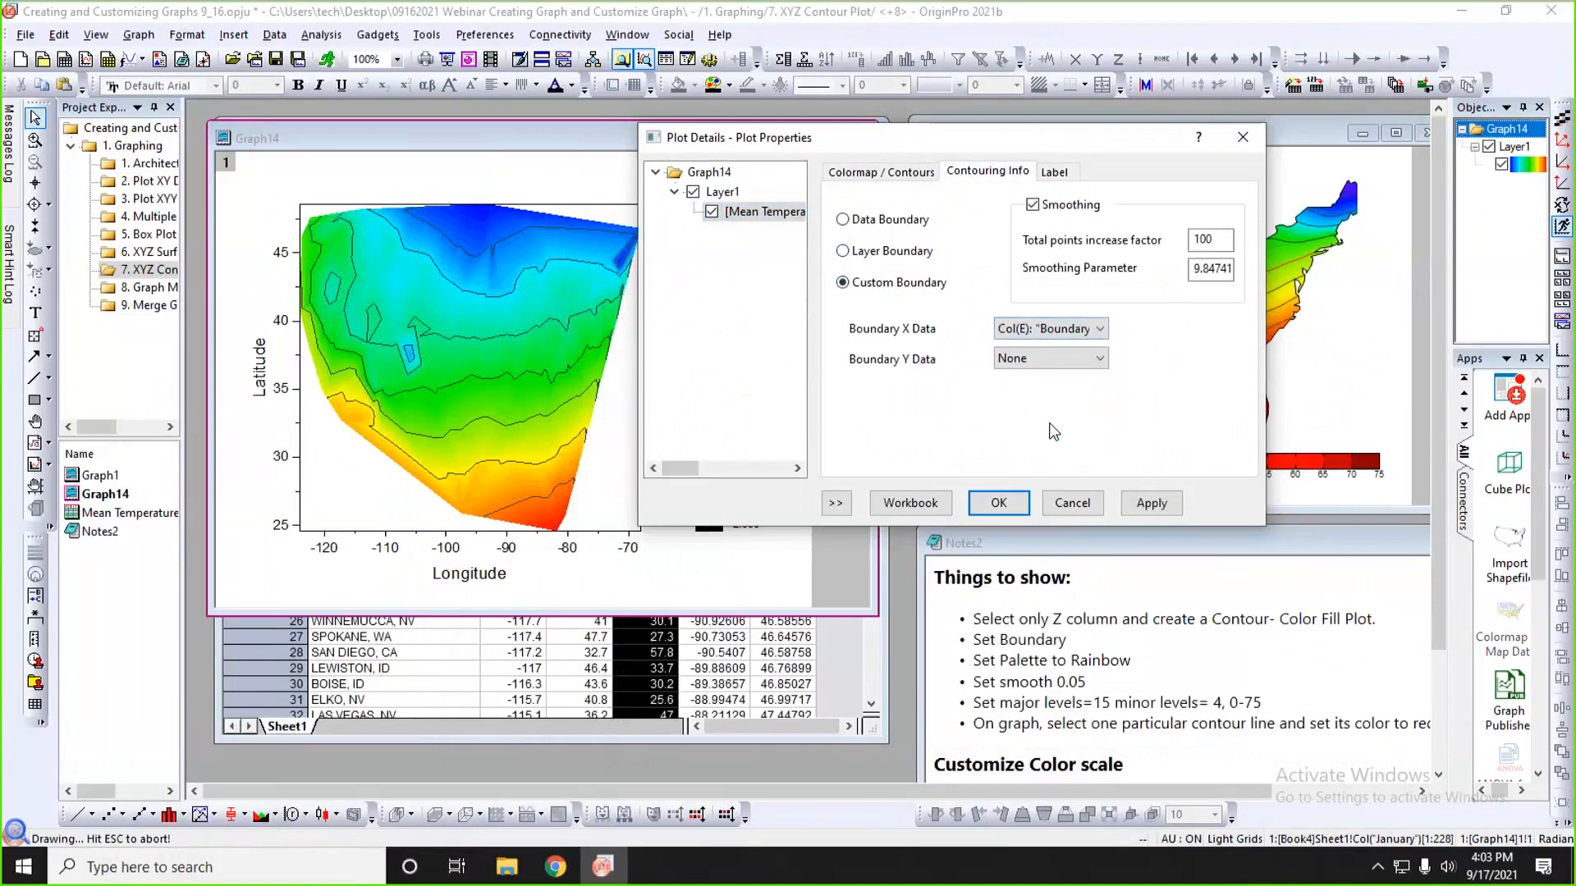
pyautogui.click(1096, 359)
pyautogui.click(1048, 466)
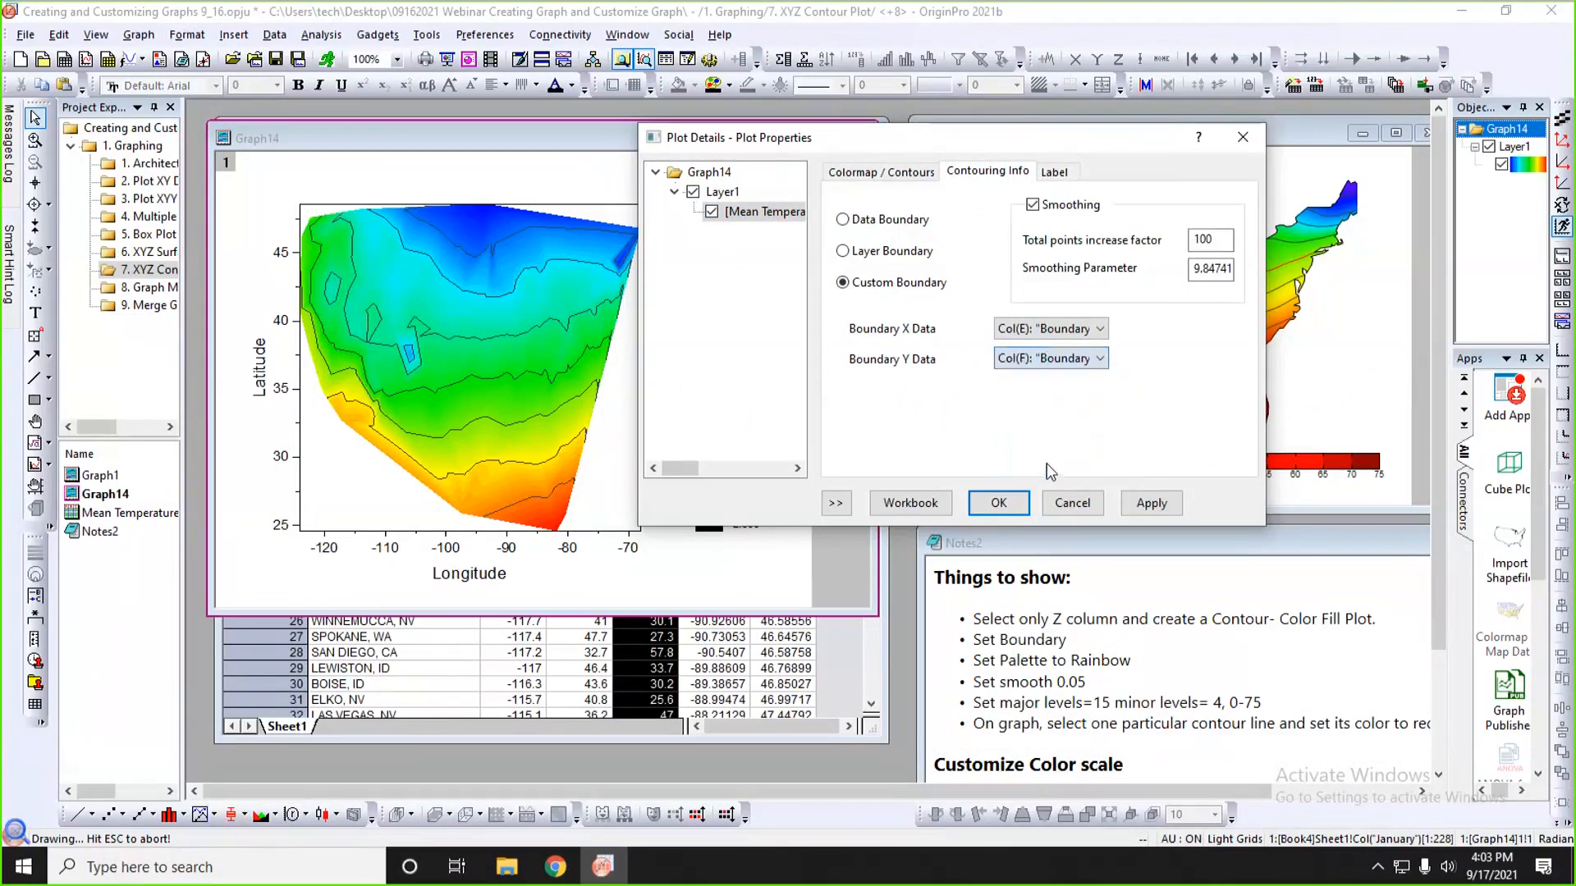
pyautogui.click(1141, 507)
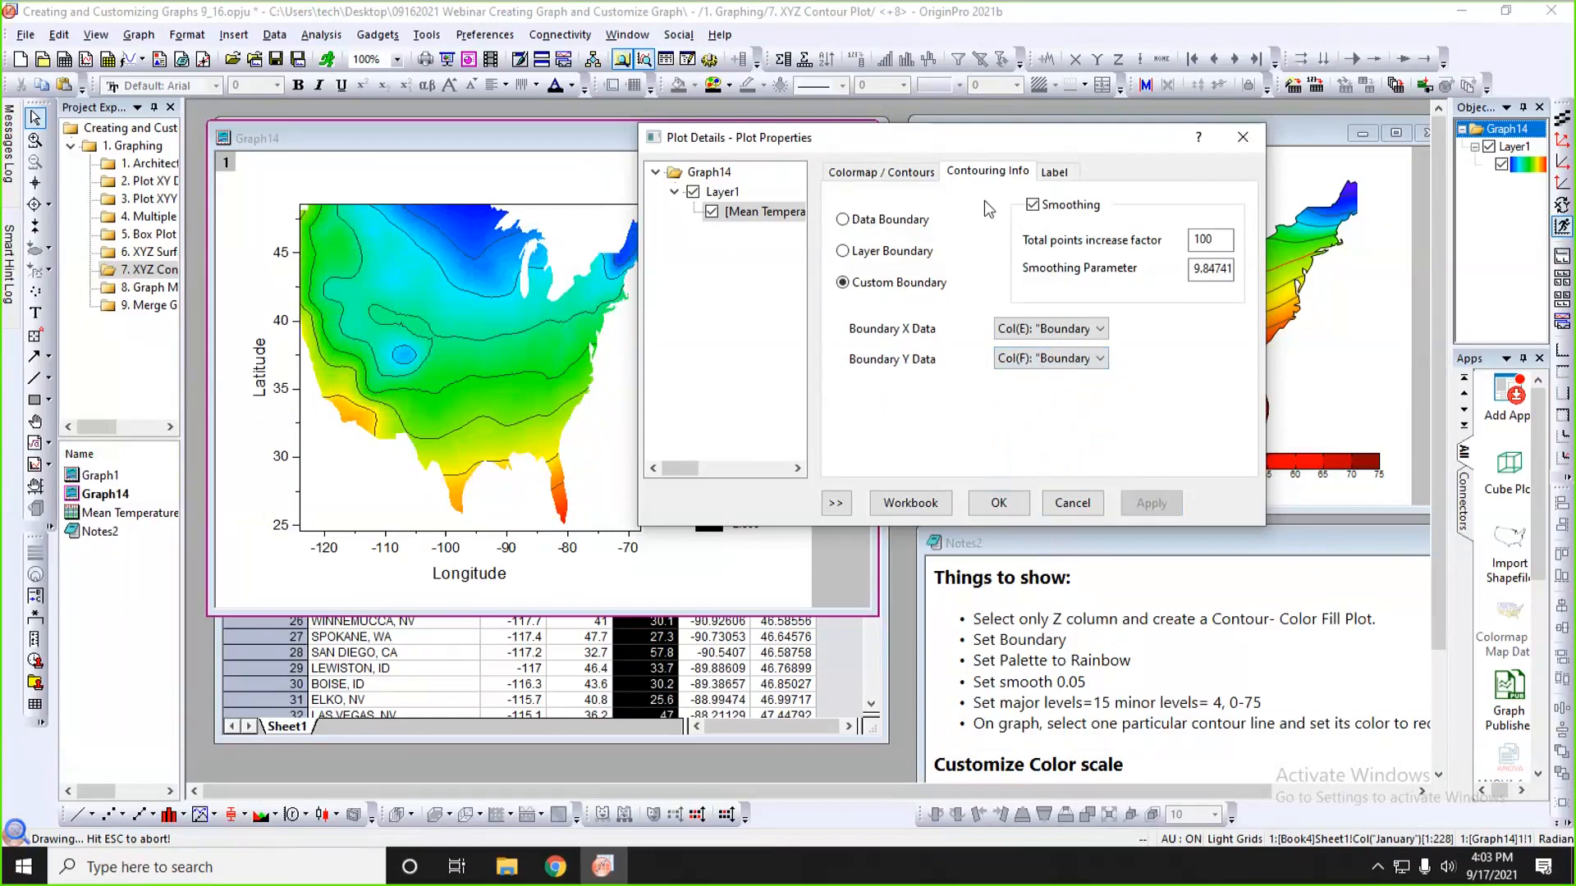
# - Set the contour plot's smoothing parameter to 0.05 and close the plot properties
pyautogui.moveTo(1014, 146); pyautogui.dragTo(1007, 407)
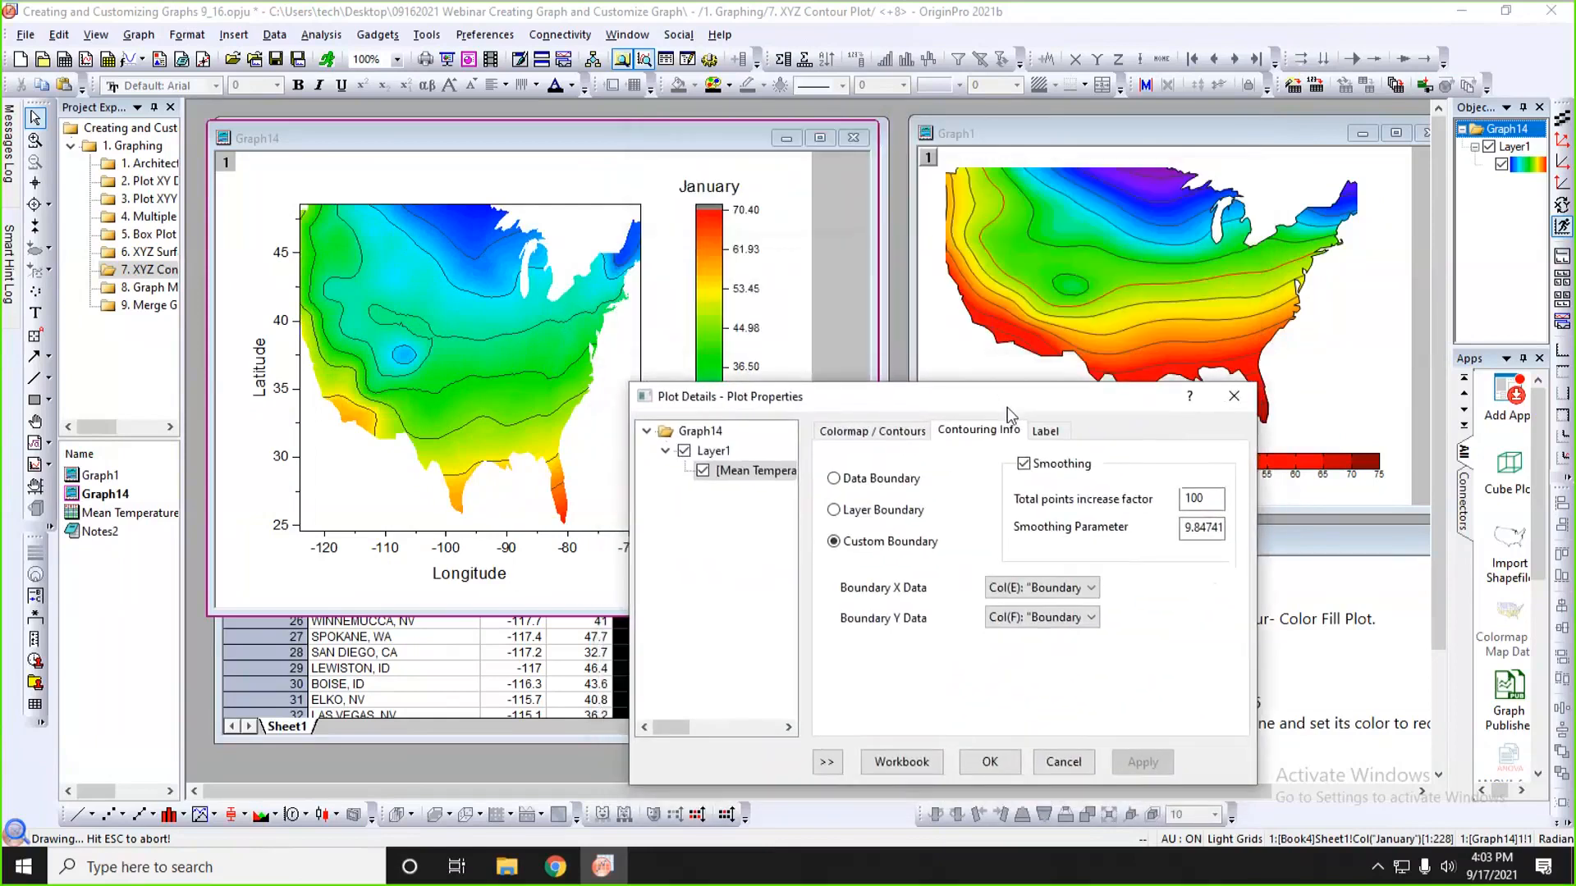
pyautogui.doubleClick(1201, 527)
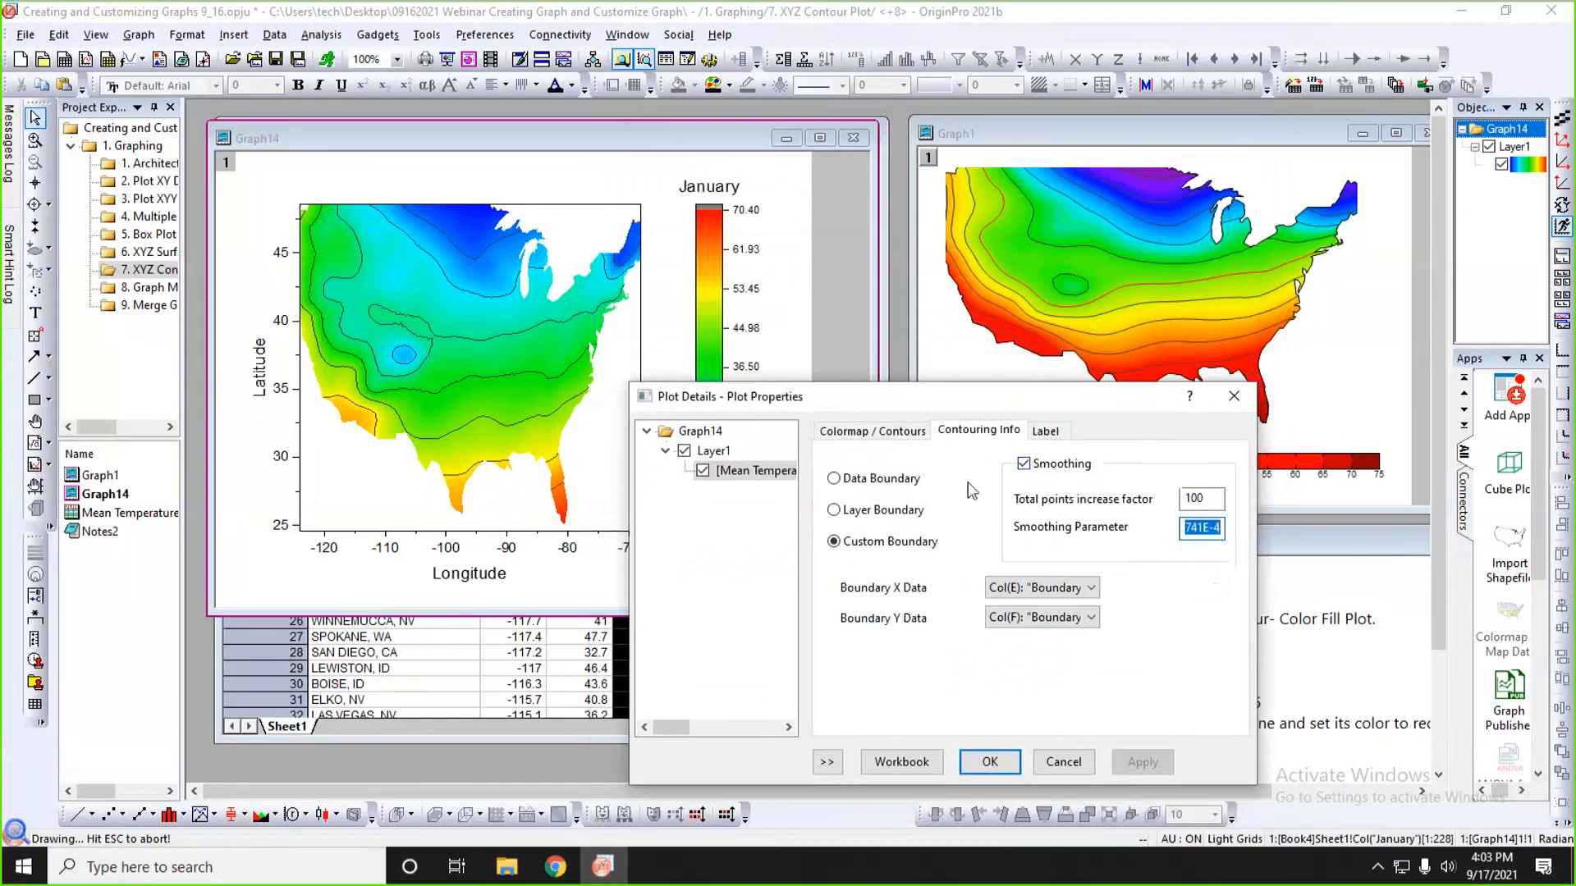
pyautogui.write('-.05')
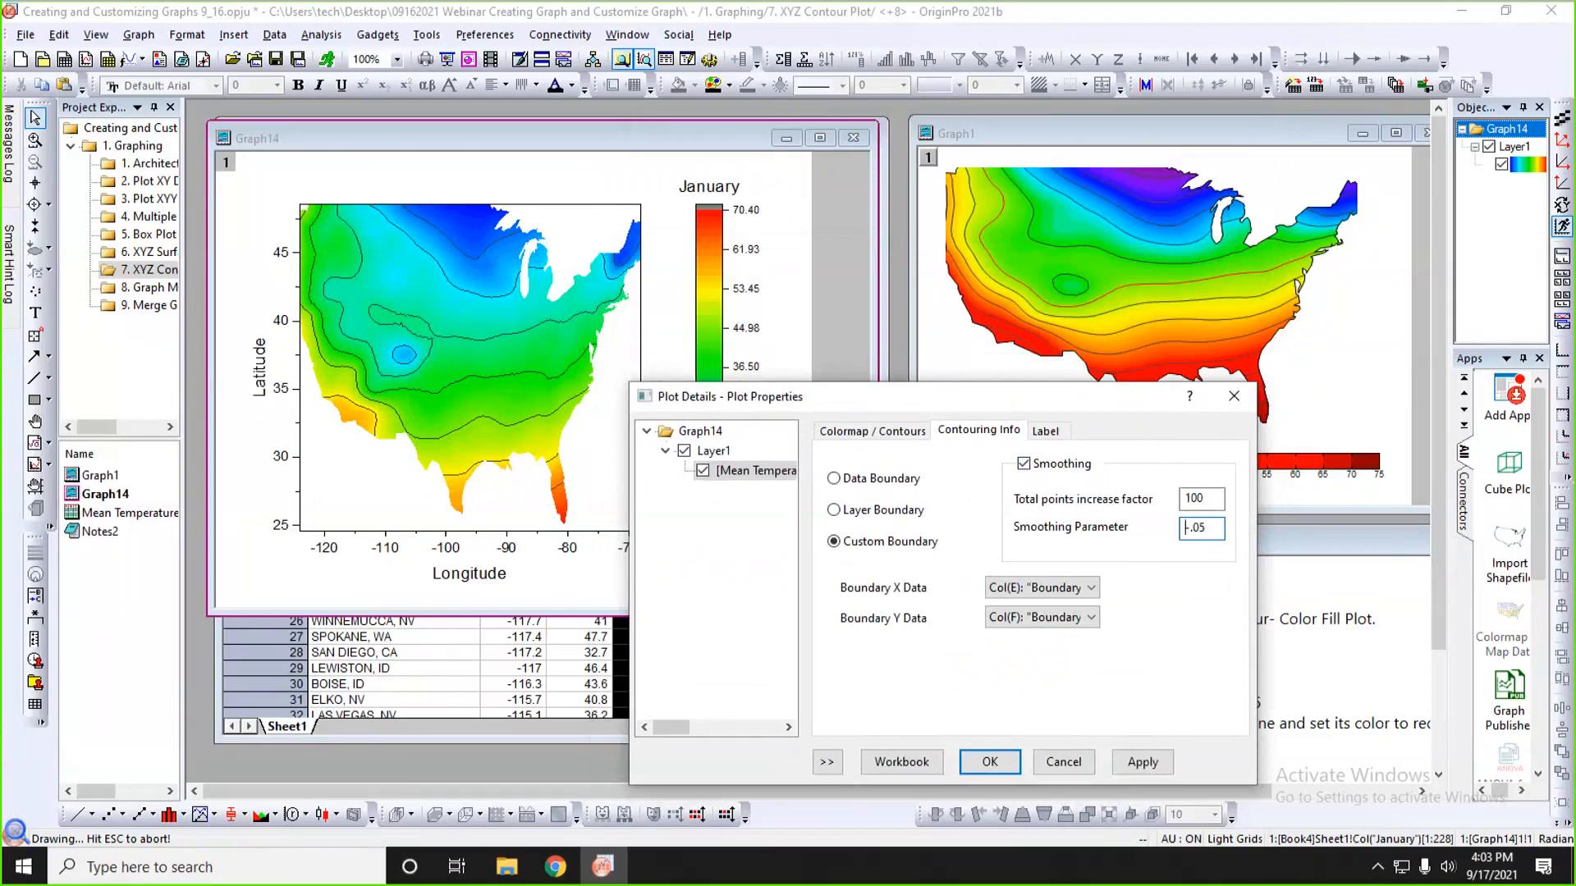
pyautogui.moveTo(1208, 530); pyautogui.dragTo(1159, 529)
pyautogui.write('0.05')
pyautogui.click(1139, 761)
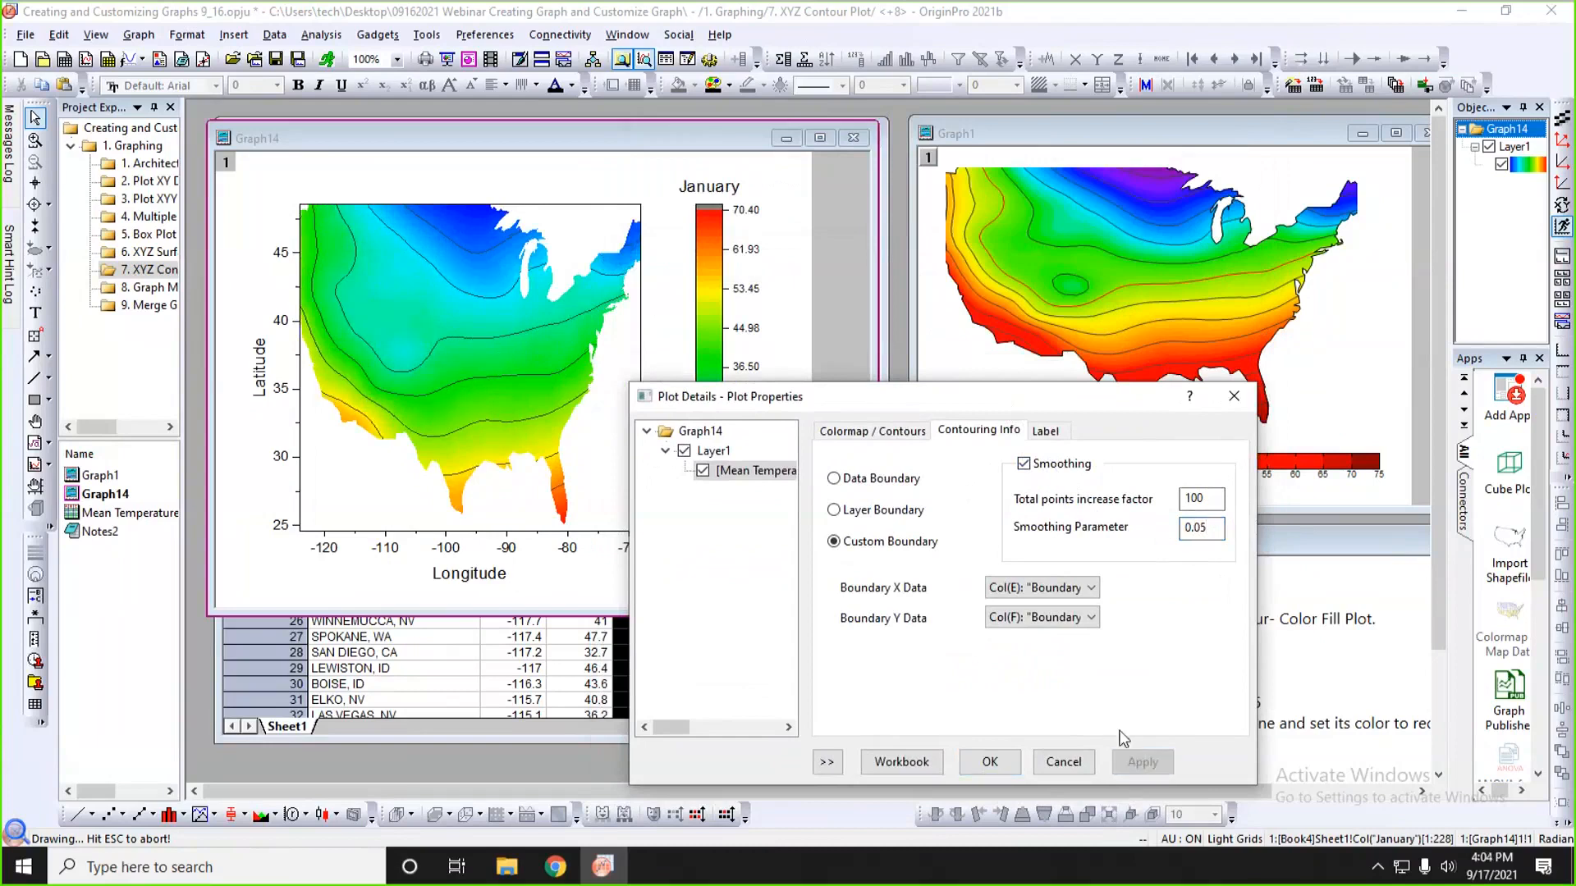
pyautogui.click(987, 765)
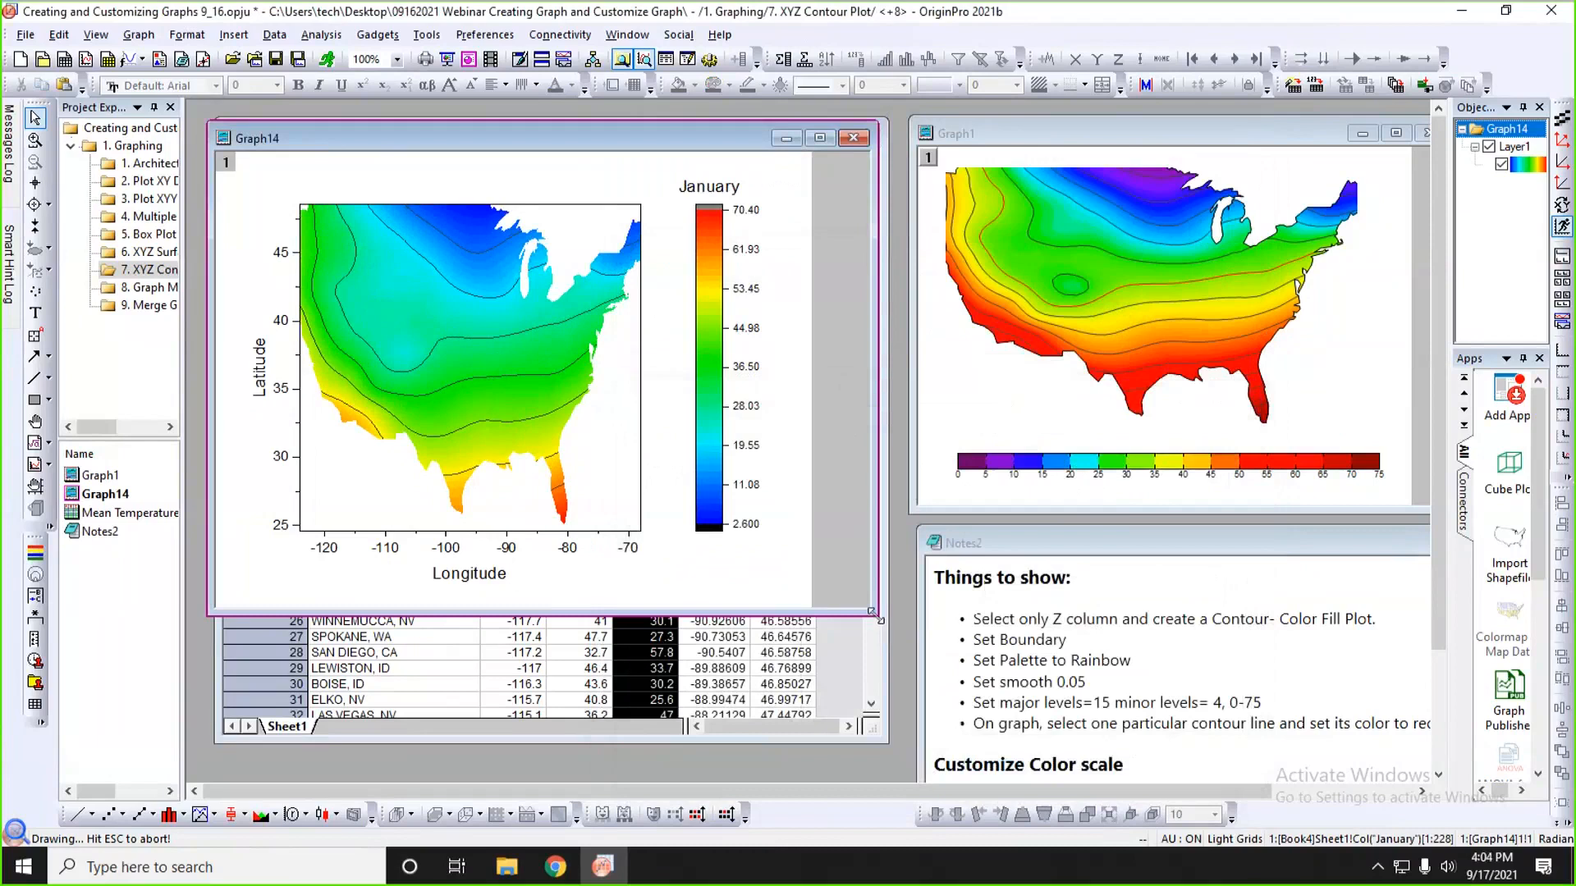
# - Reduce the Graph14 window's height and apply the Rainbow palette to the contour plot
pyautogui.moveTo(873, 612); pyautogui.dragTo(878, 561)
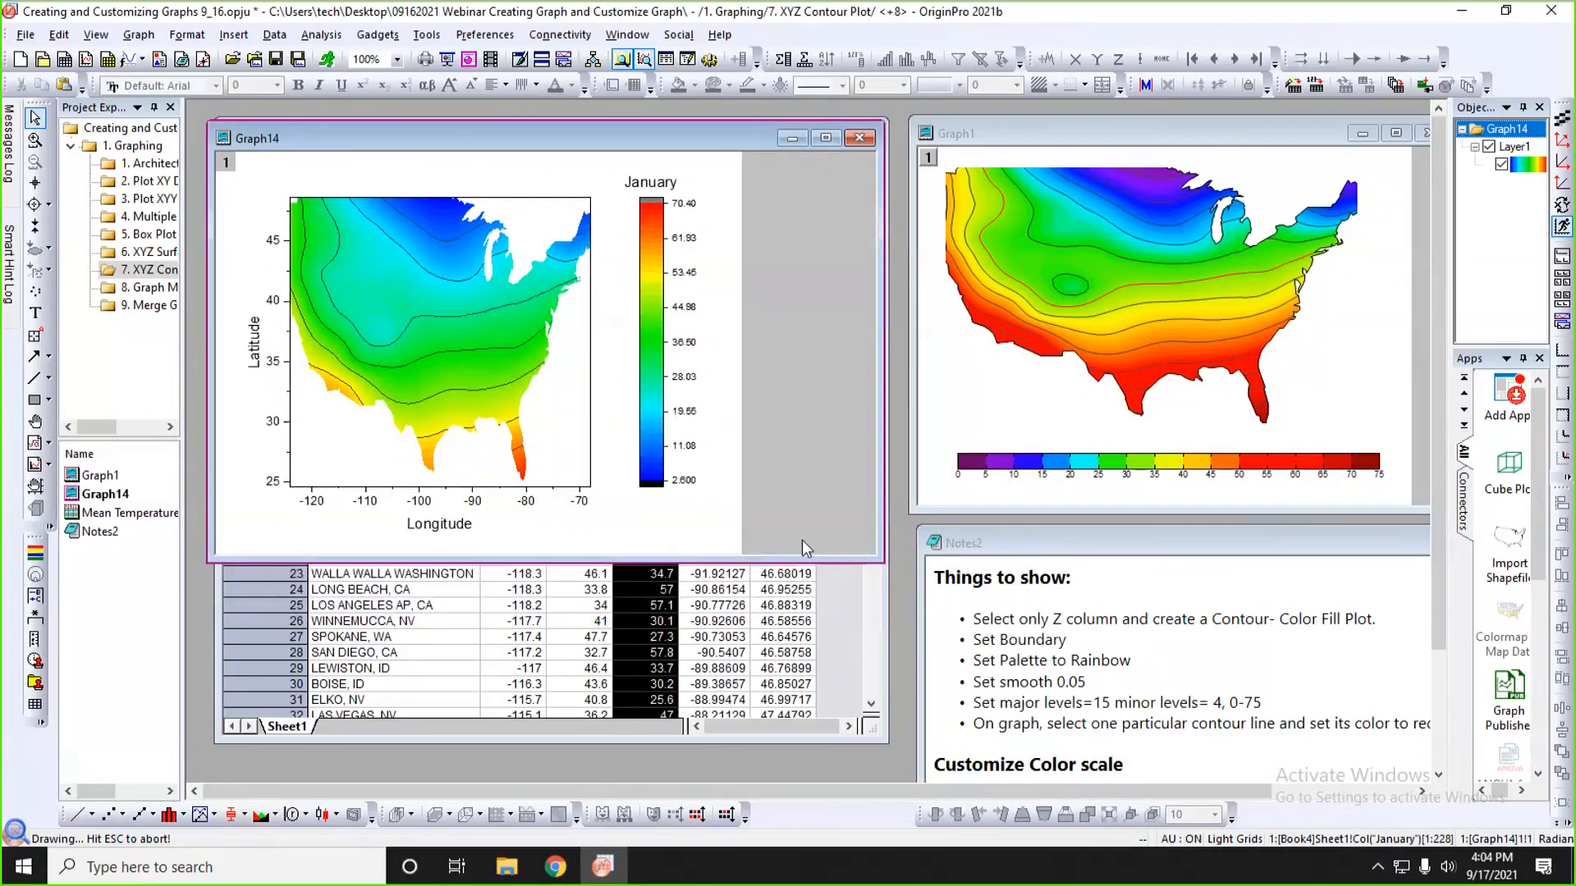
pyautogui.doubleClick(469, 286)
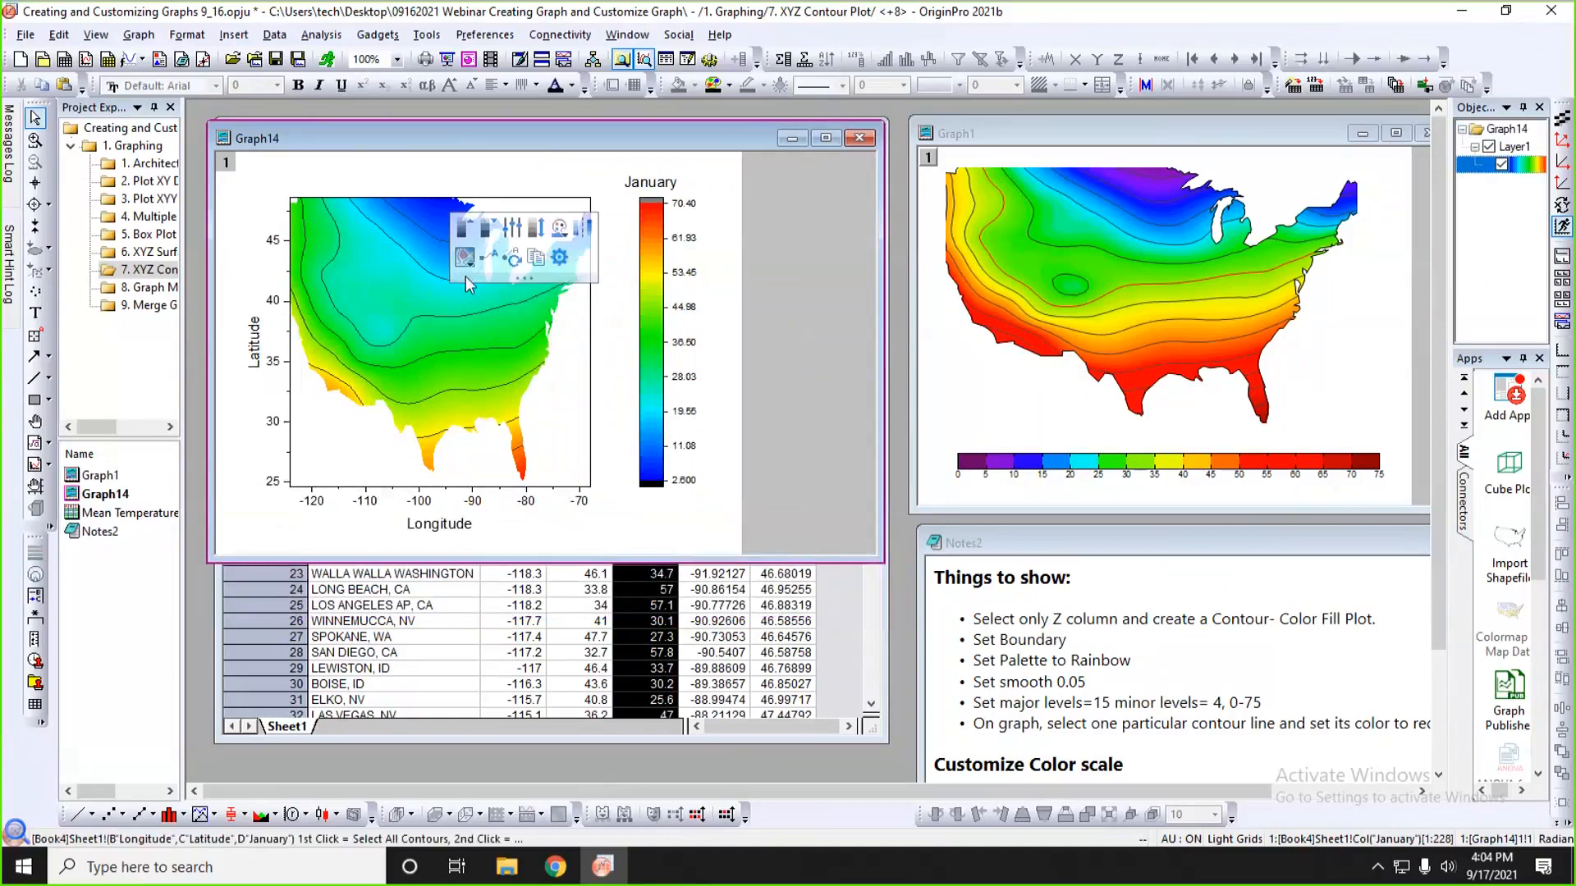
pyautogui.click(562, 230)
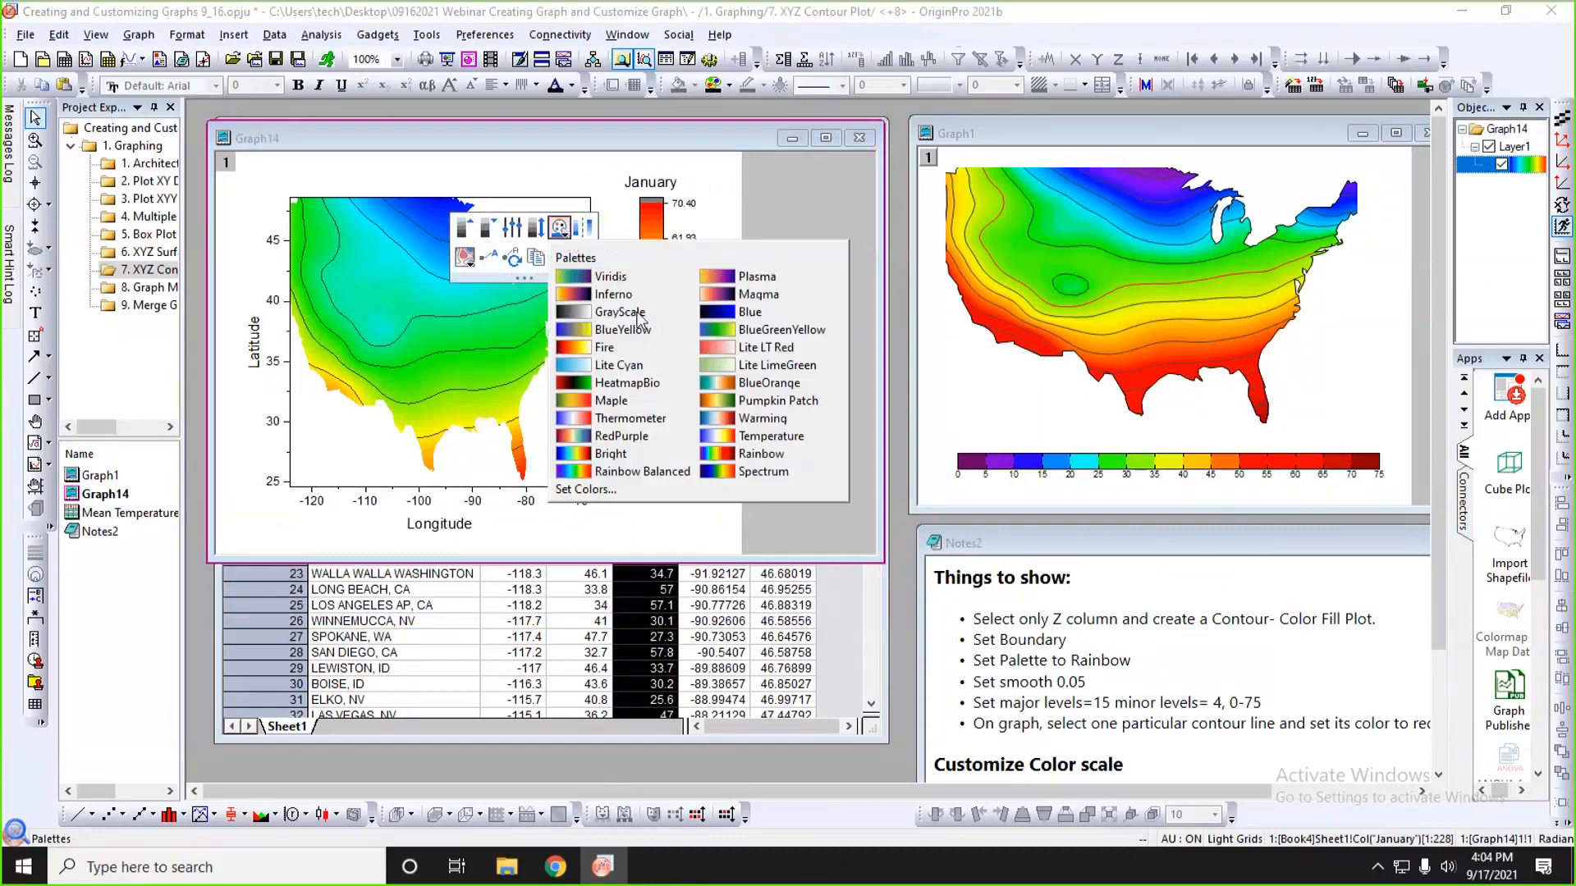
pyautogui.click(732, 454)
pyautogui.click(753, 520)
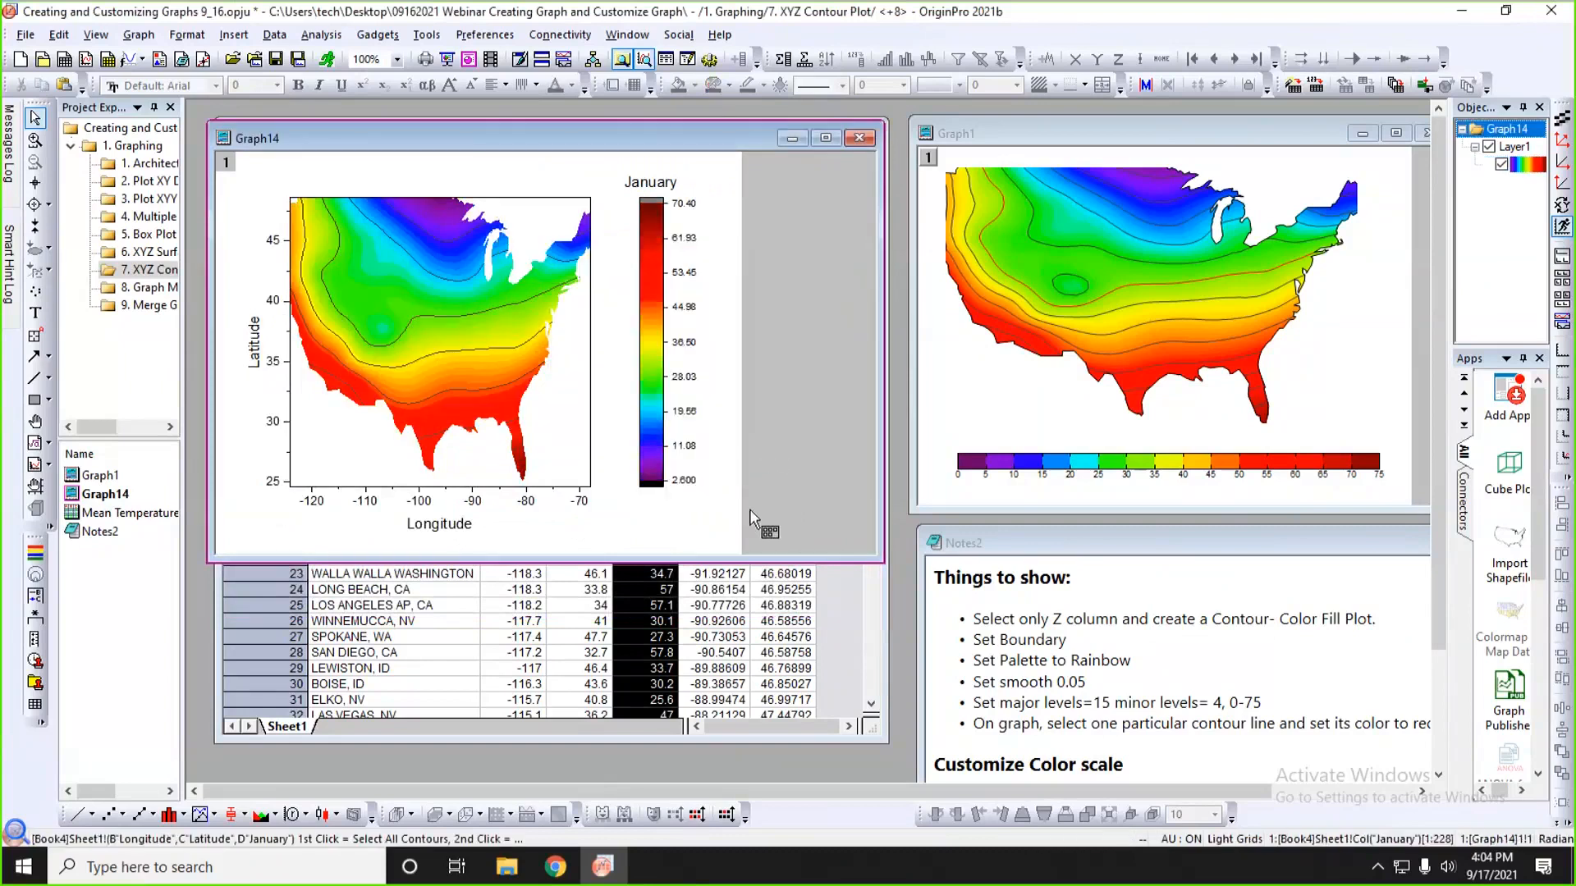
# - Arrange the color scale horizontally and move it below the contour plot
pyautogui.click(678, 321)
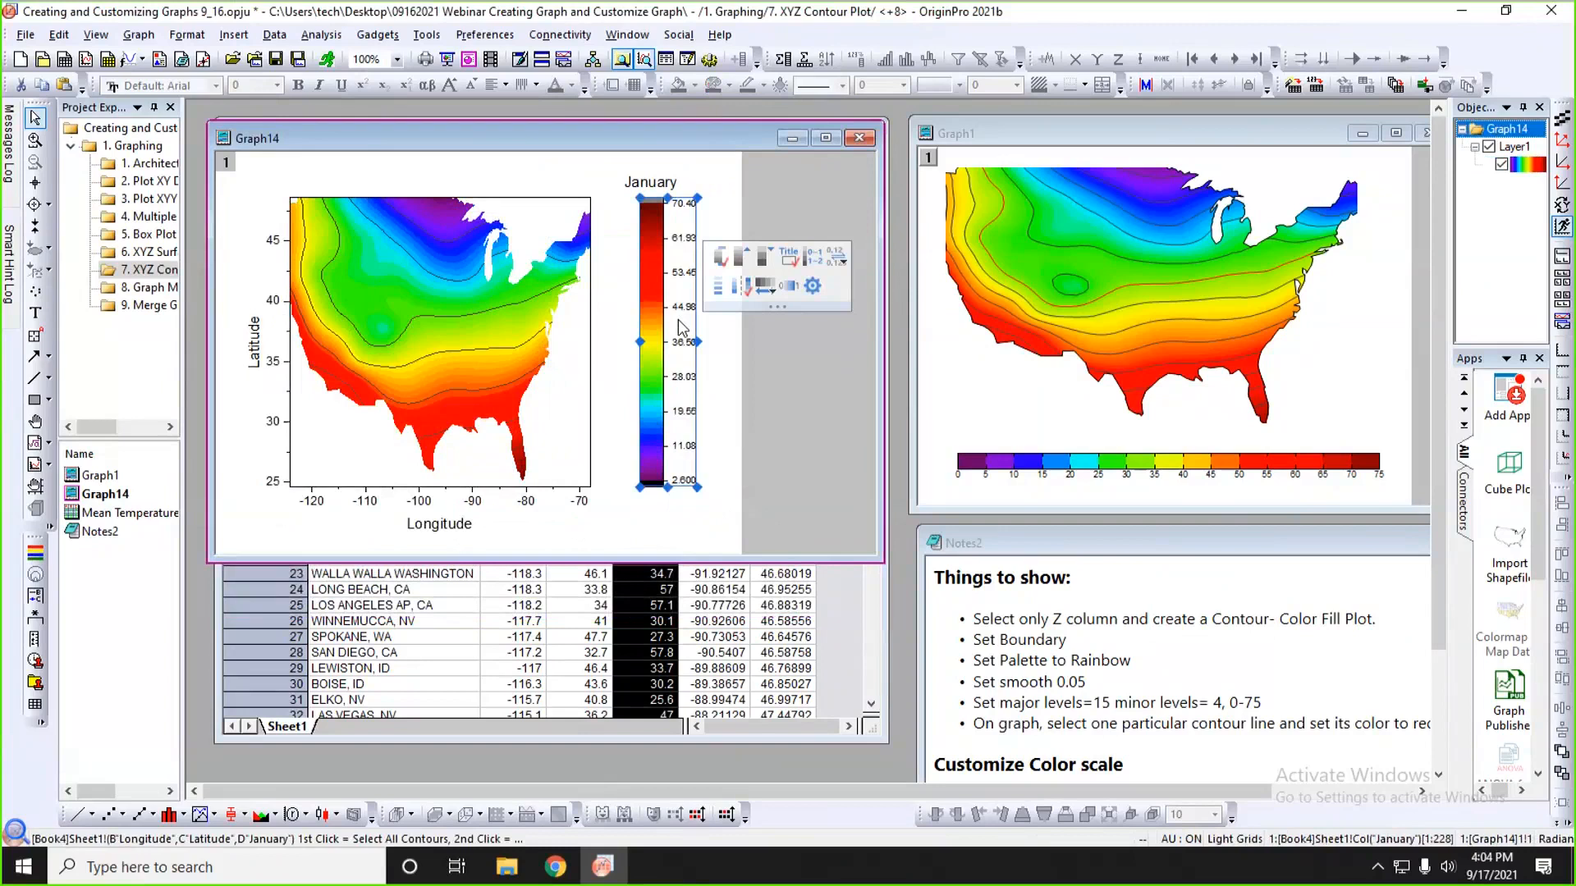
pyautogui.click(768, 289)
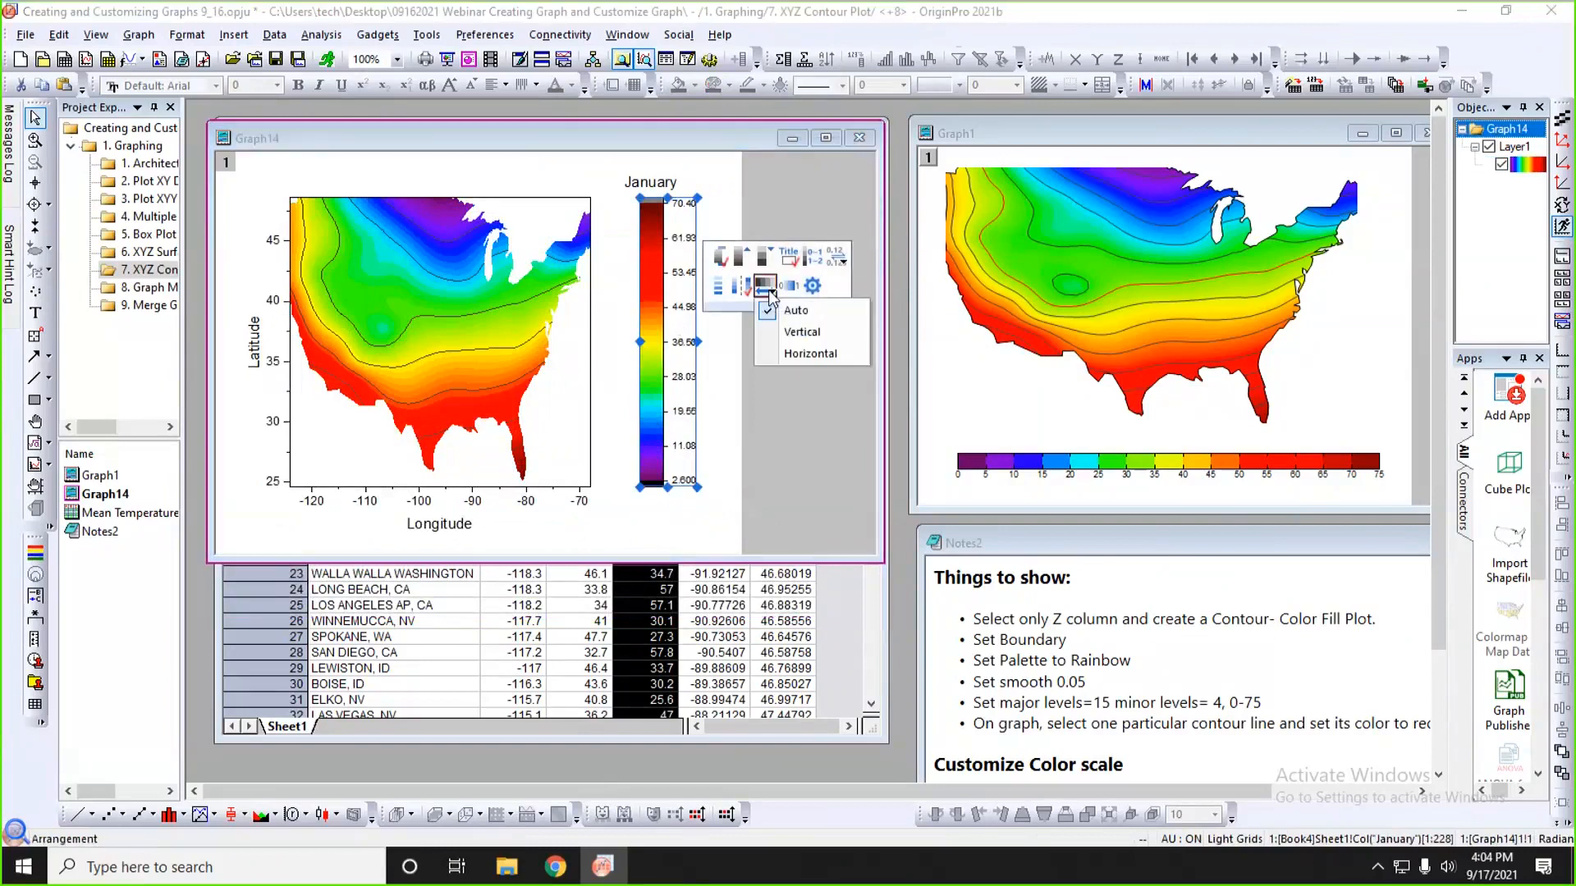
pyautogui.click(797, 352)
pyautogui.moveTo(705, 217); pyautogui.dragTo(422, 537)
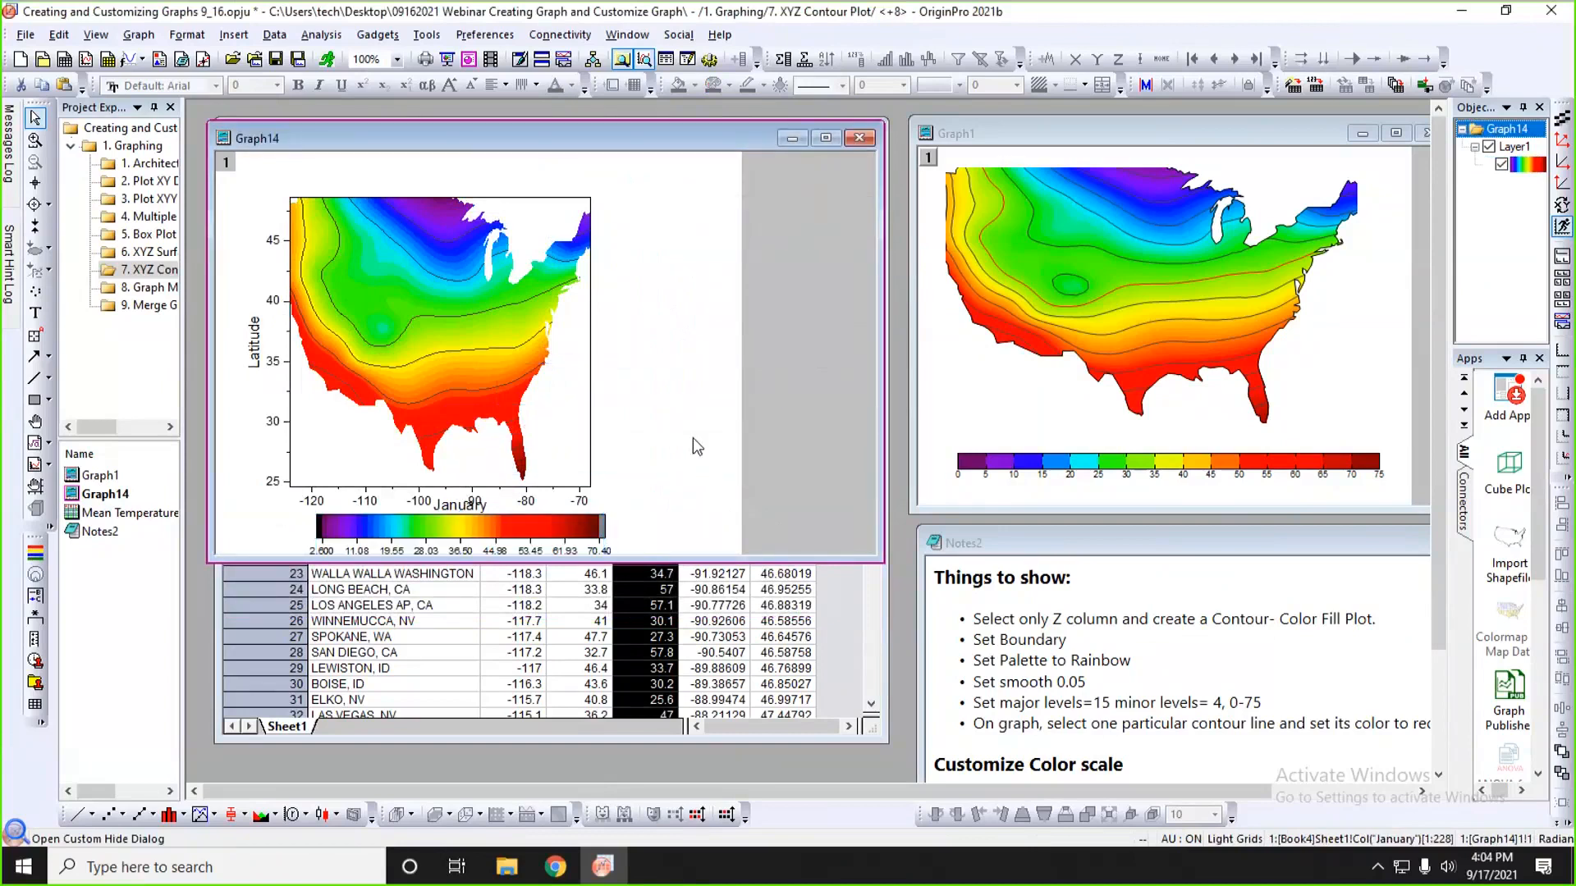
# - Move the contour layer up on the page and reposition the color scale underneath the Longitude axis
pyautogui.click(565, 368)
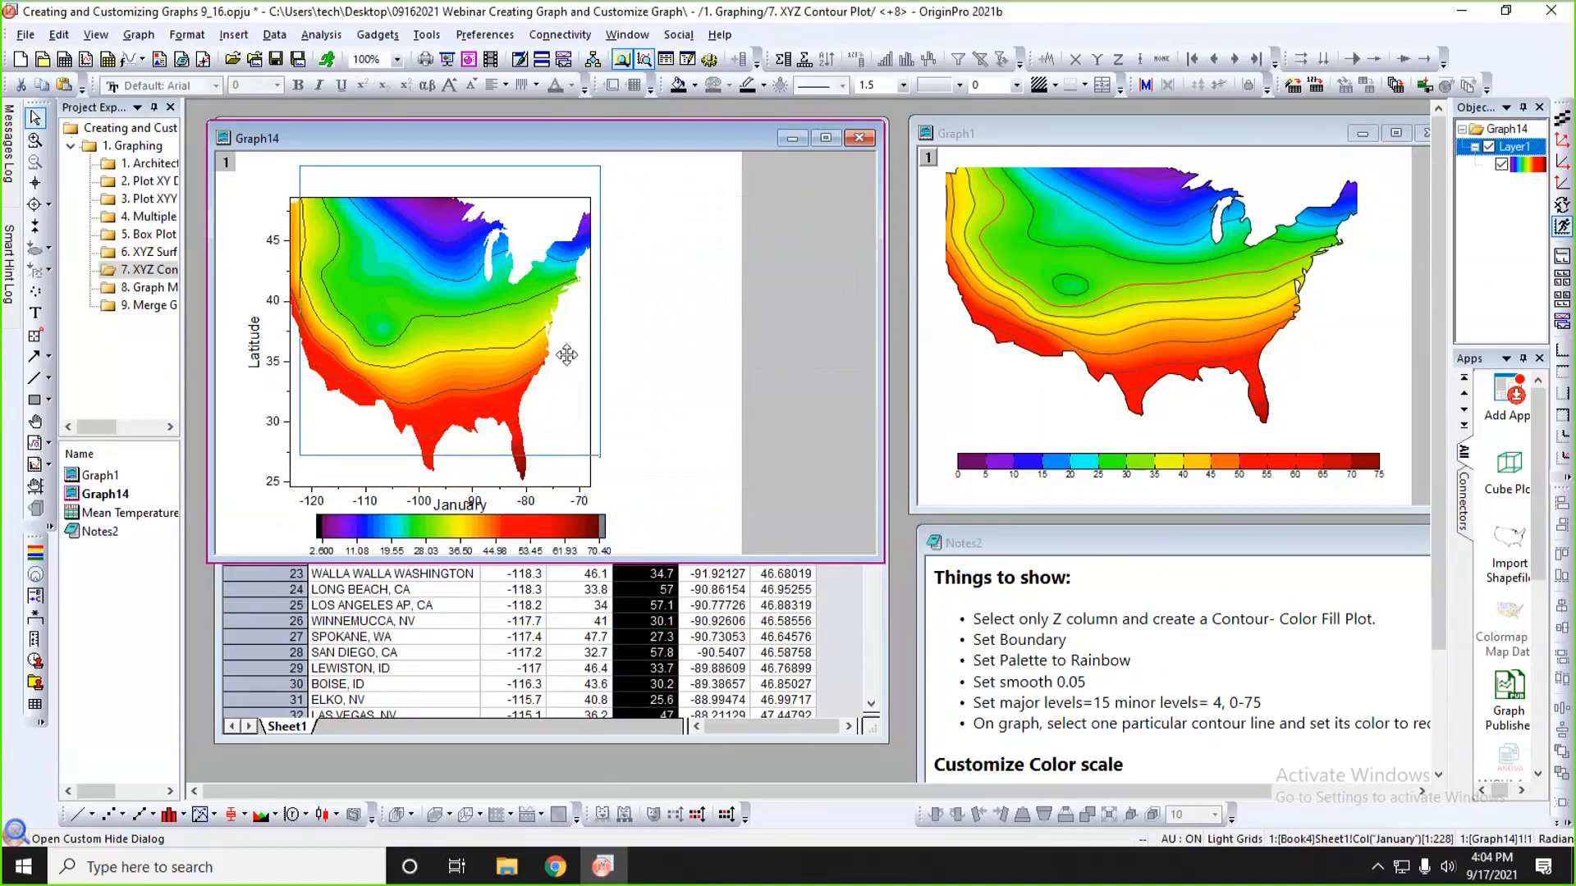
pyautogui.click(522, 490)
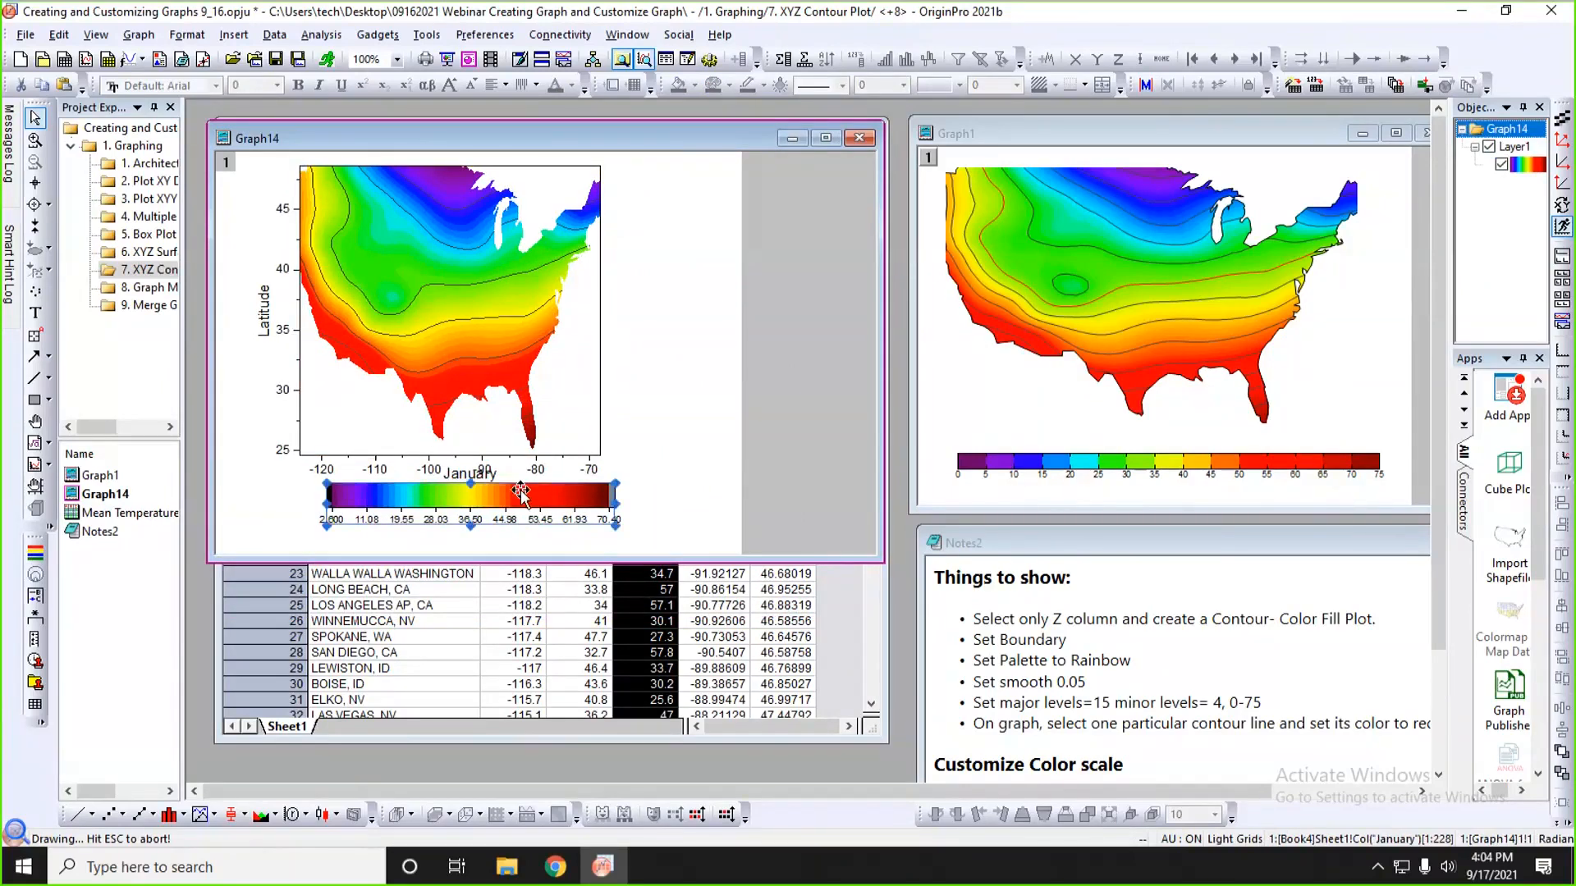
pyautogui.moveTo(522, 490); pyautogui.dragTo(493, 512)
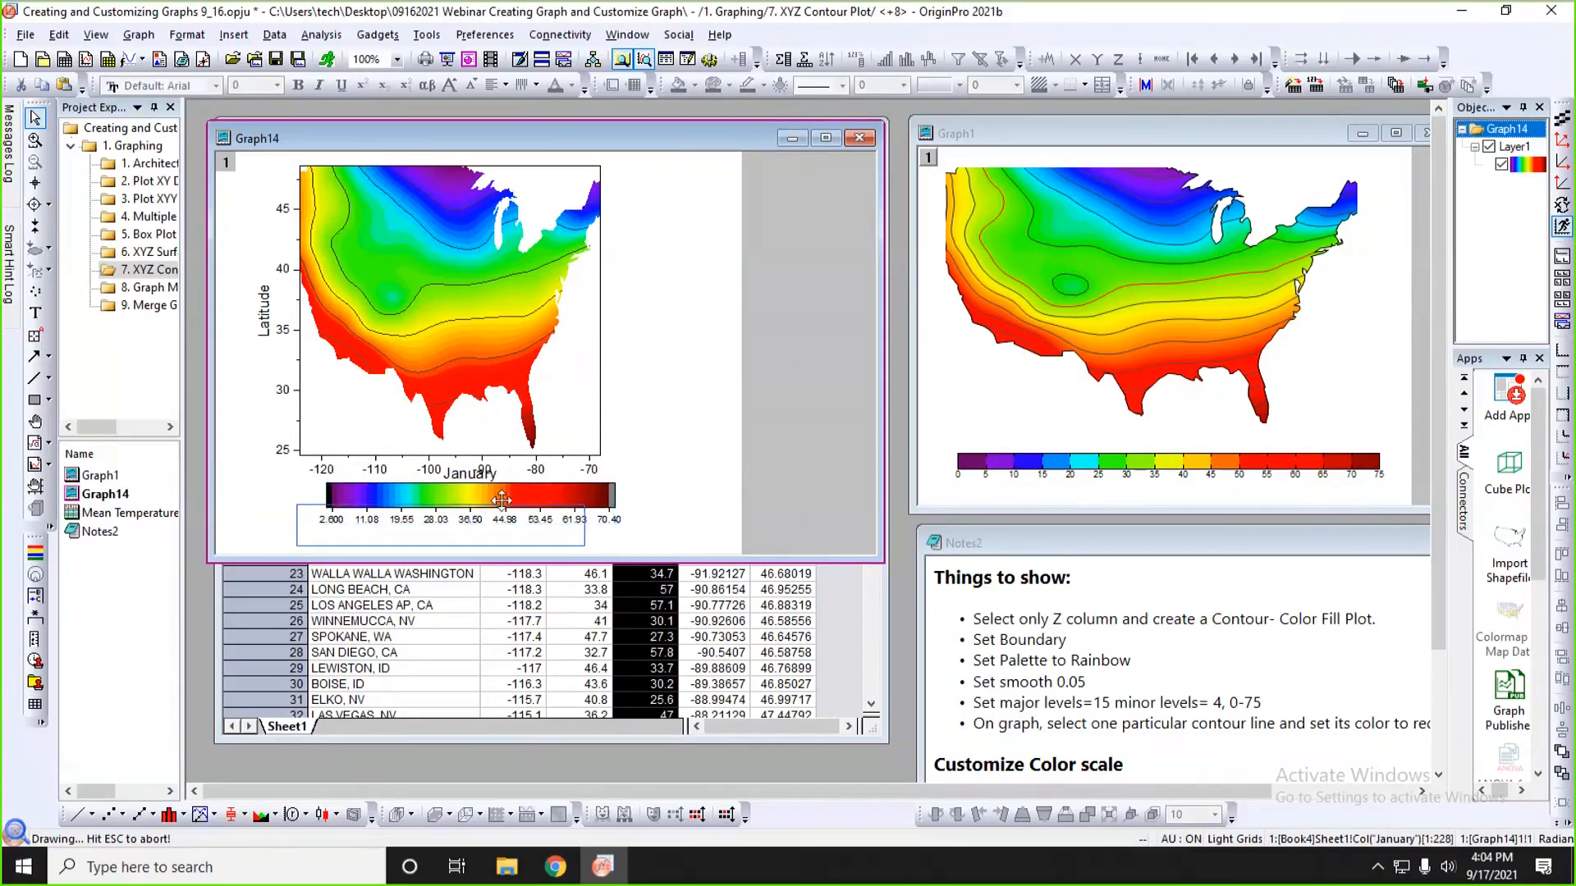
# - Delete the X and Y axis lines around the Graph14 contour plot, along with their tick labels
pyautogui.click(557, 454)
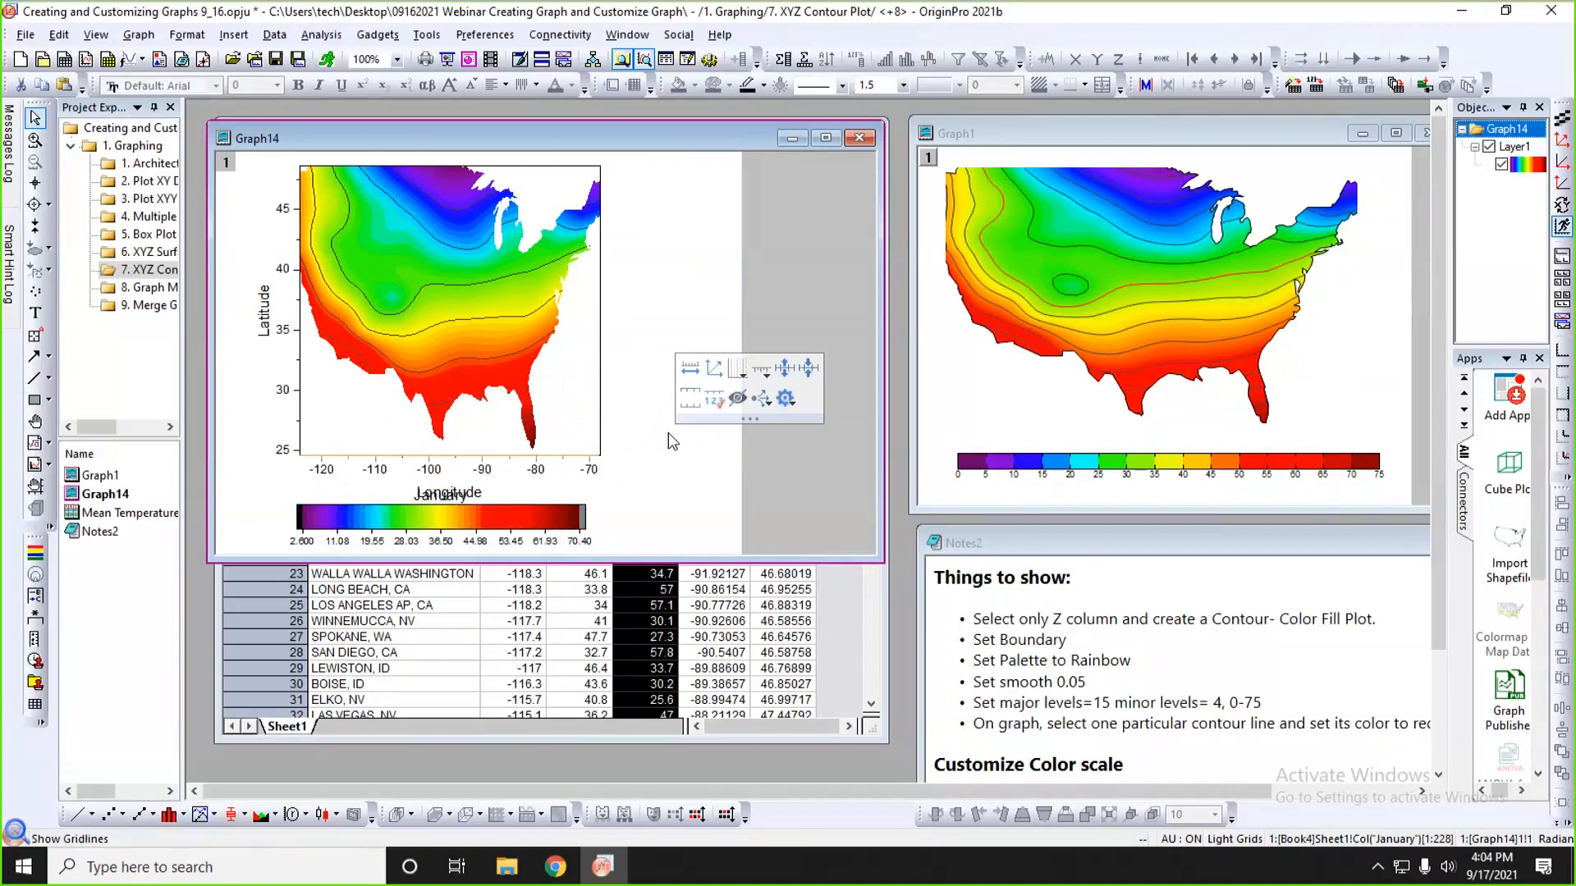
pyautogui.press('Delete')
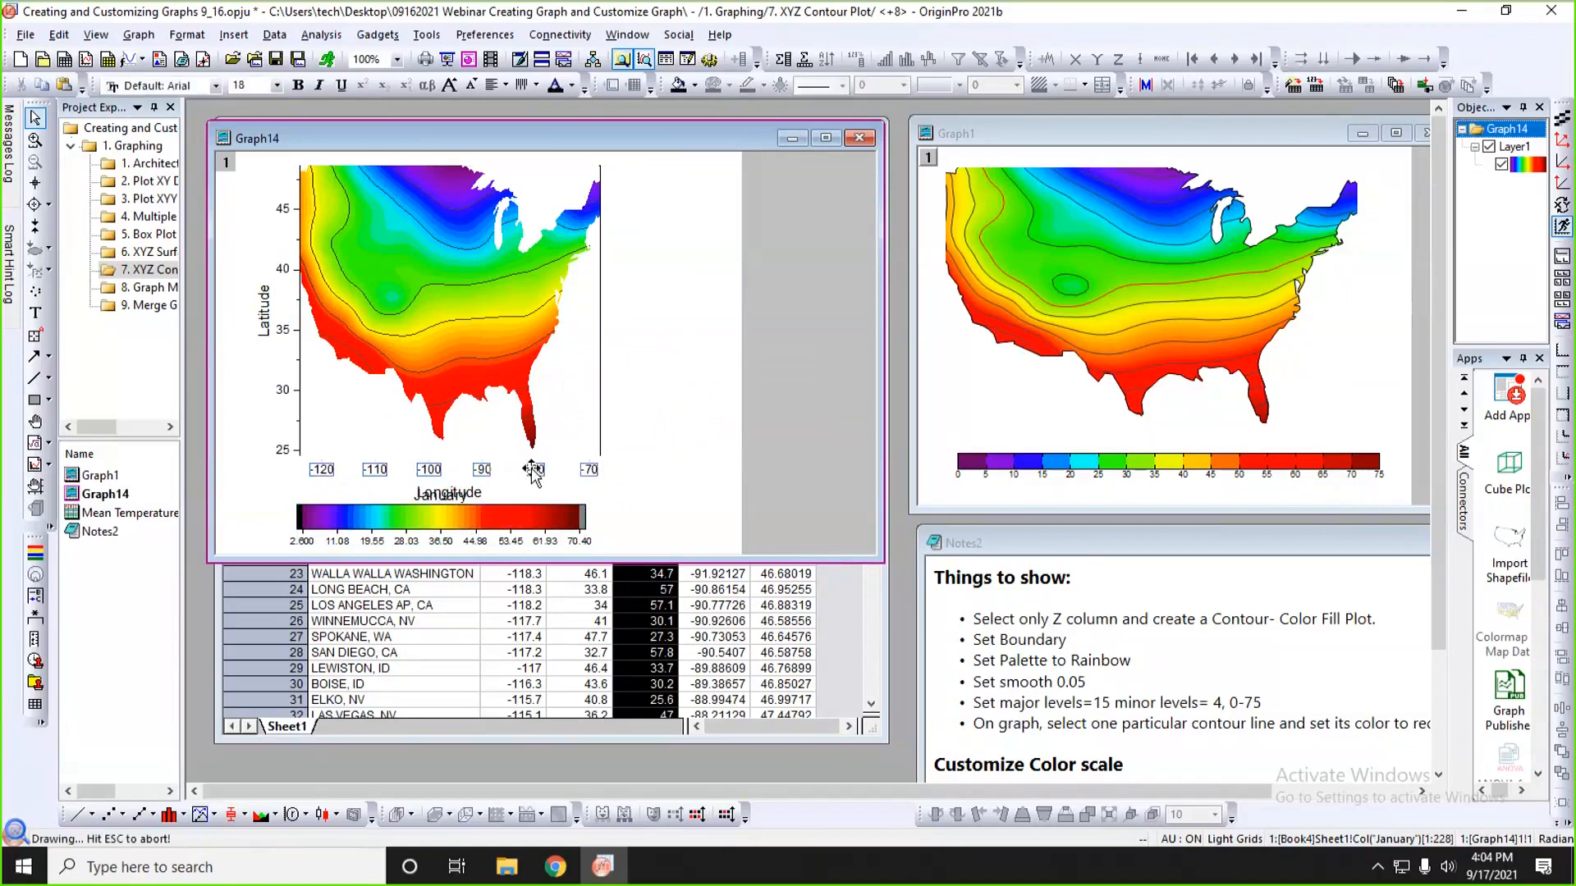
pyautogui.click(298, 364)
pyautogui.press('Delete')
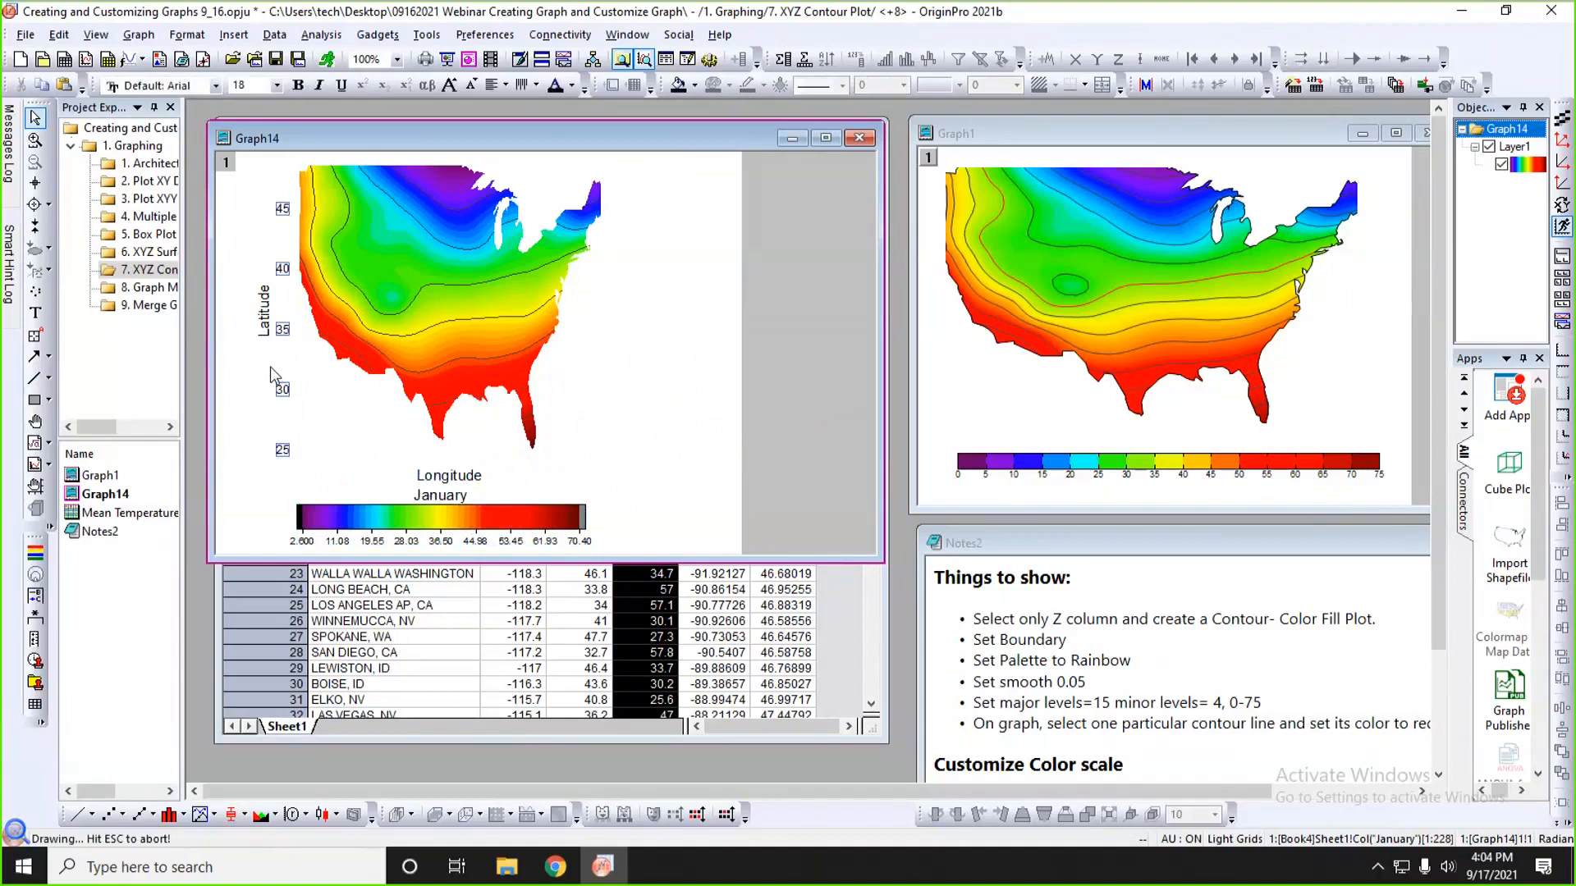
# - Delete the Latitude and Longitude axis titles and the January title above the color scale
pyautogui.click(279, 331)
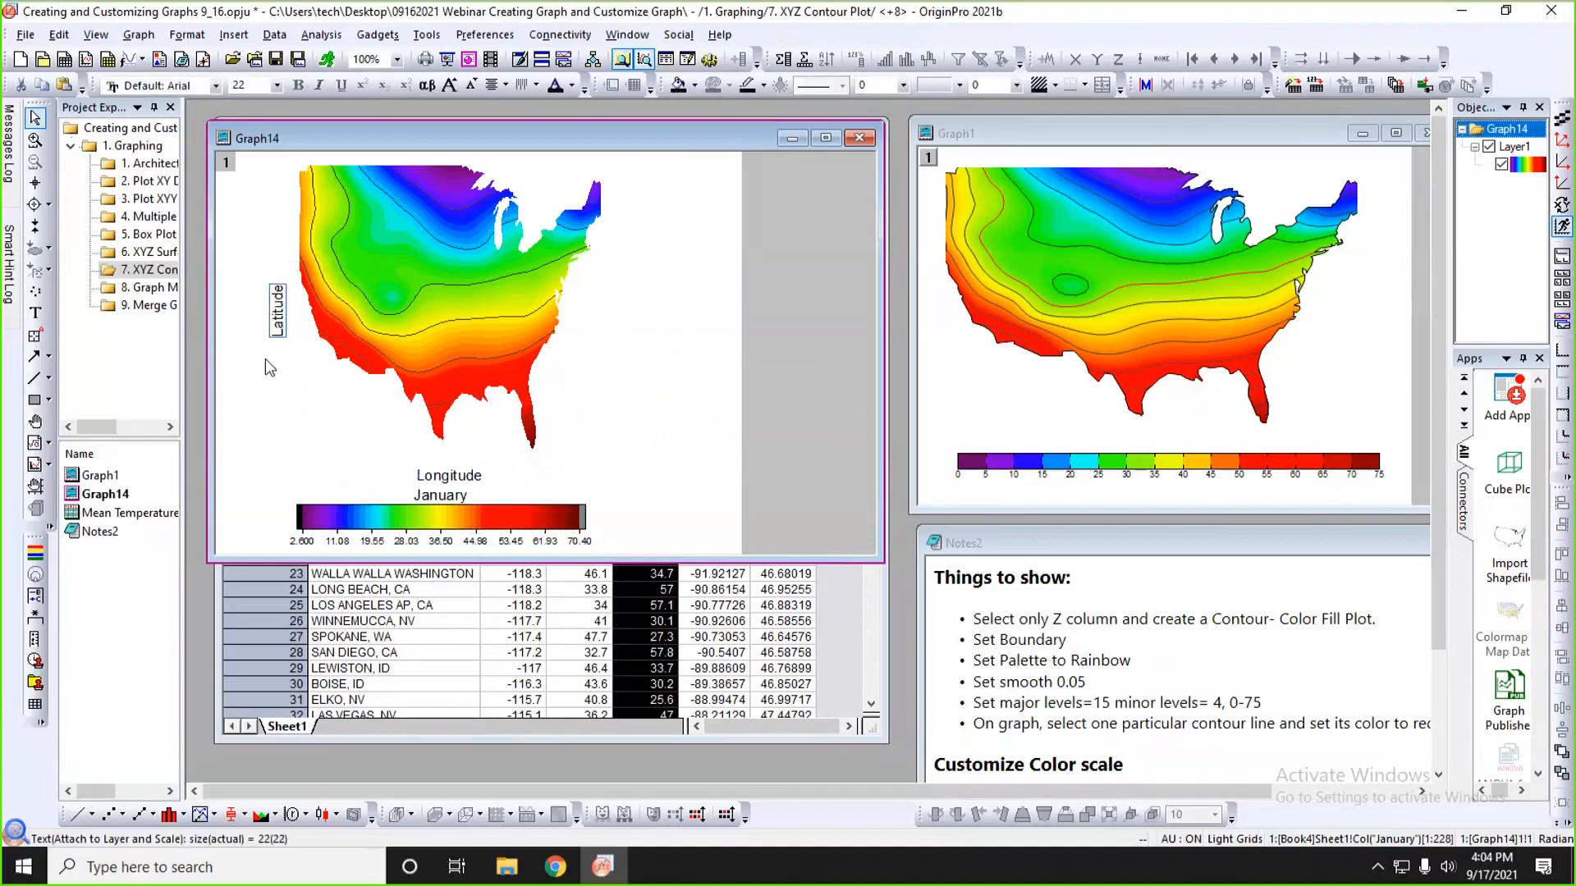
pyautogui.press('Delete')
pyautogui.click(426, 475)
pyautogui.press('Delete')
pyautogui.click(443, 457)
pyautogui.press('Delete')
# - Stretch the contour layer wider and slightly shorter so the US map gets landscape proportions
pyautogui.click(510, 333)
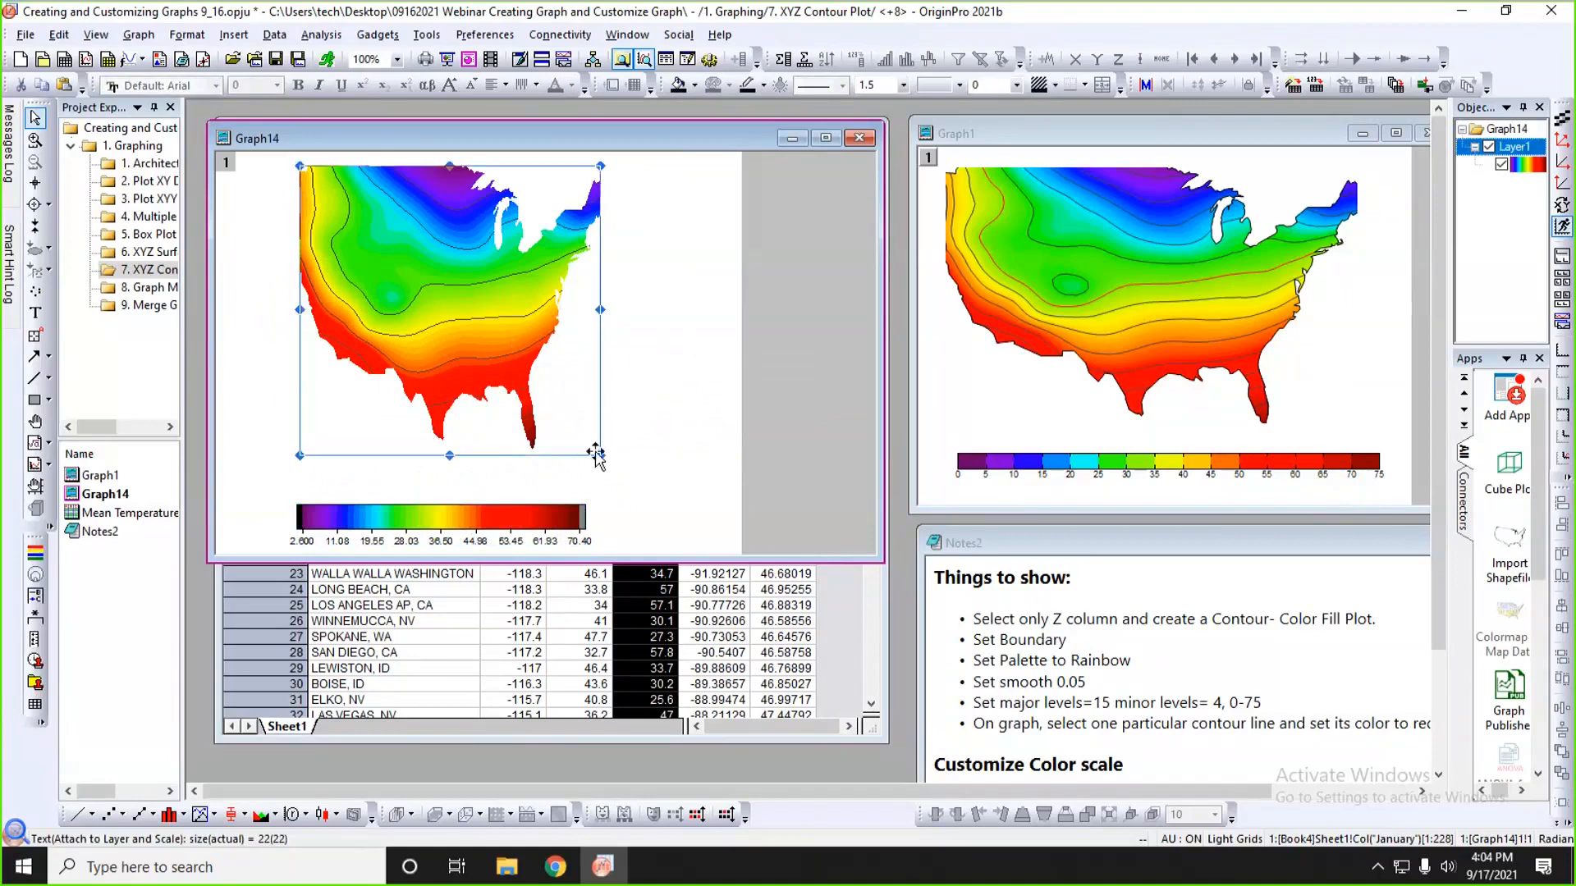
pyautogui.moveTo(600, 455); pyautogui.dragTo(715, 434)
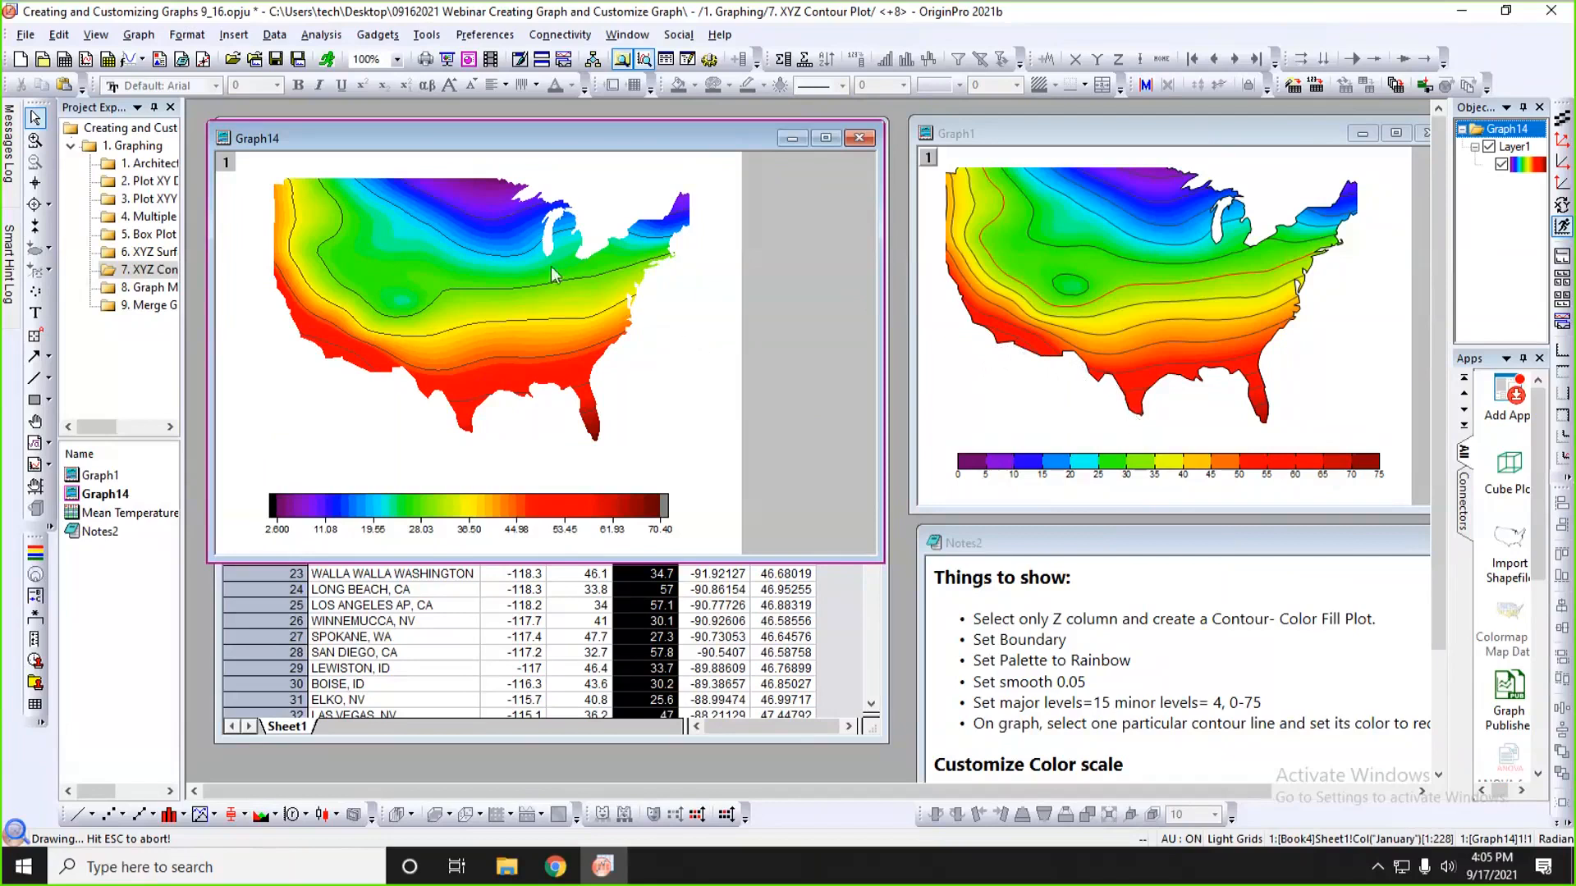
# - Stop the plot's boundary from following the contour line and show it as a solid black line of width 1
pyautogui.doubleClick(414, 253)
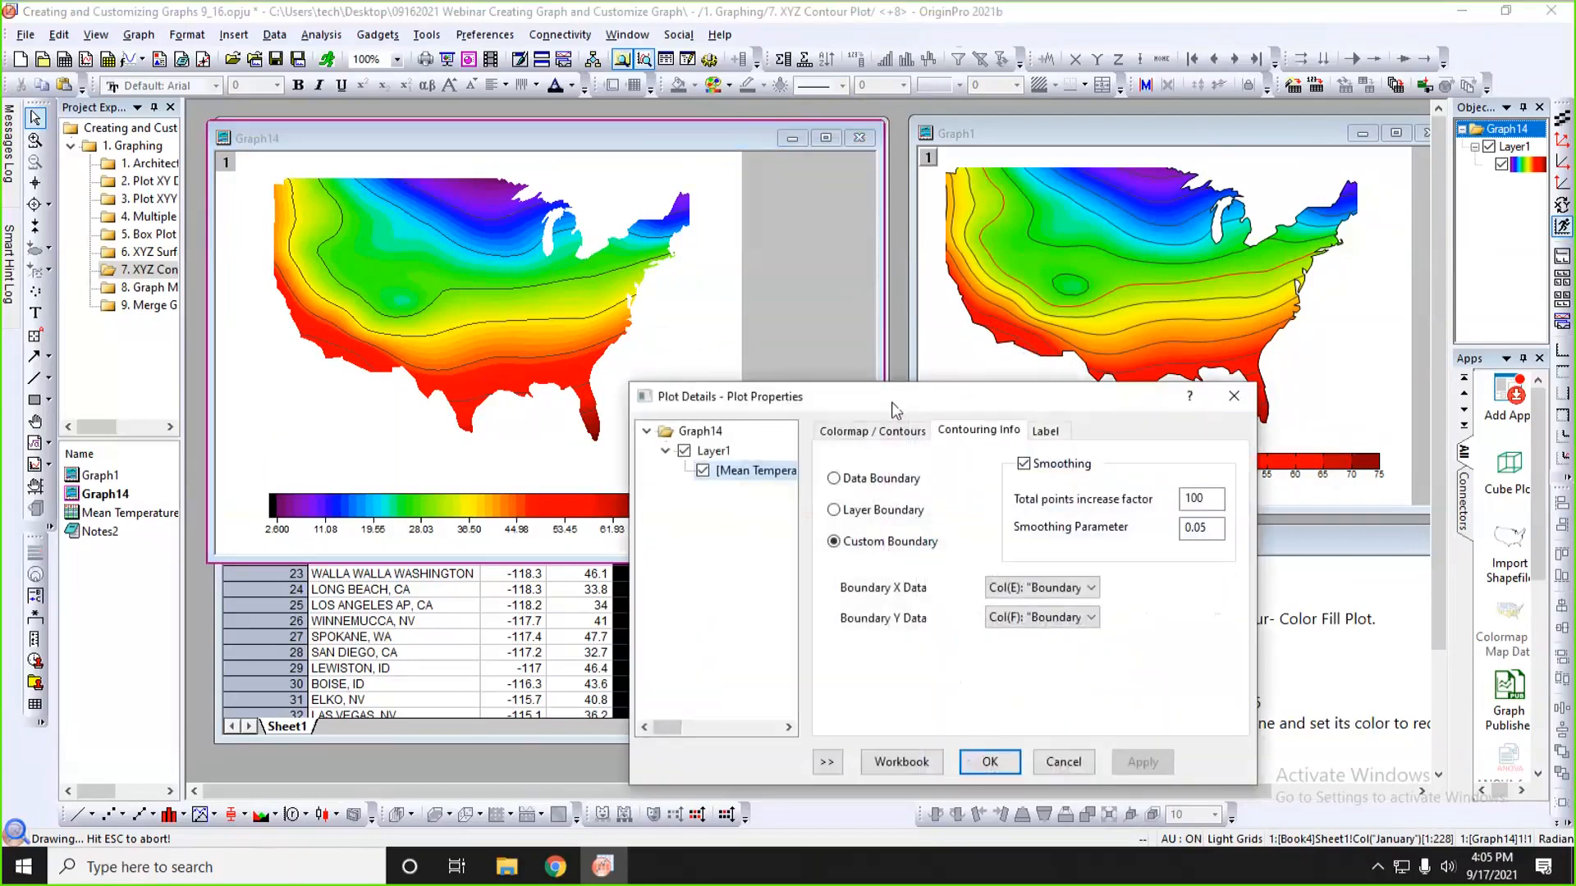
pyautogui.click(833, 330)
pyautogui.moveTo(920, 301); pyautogui.dragTo(1011, 202)
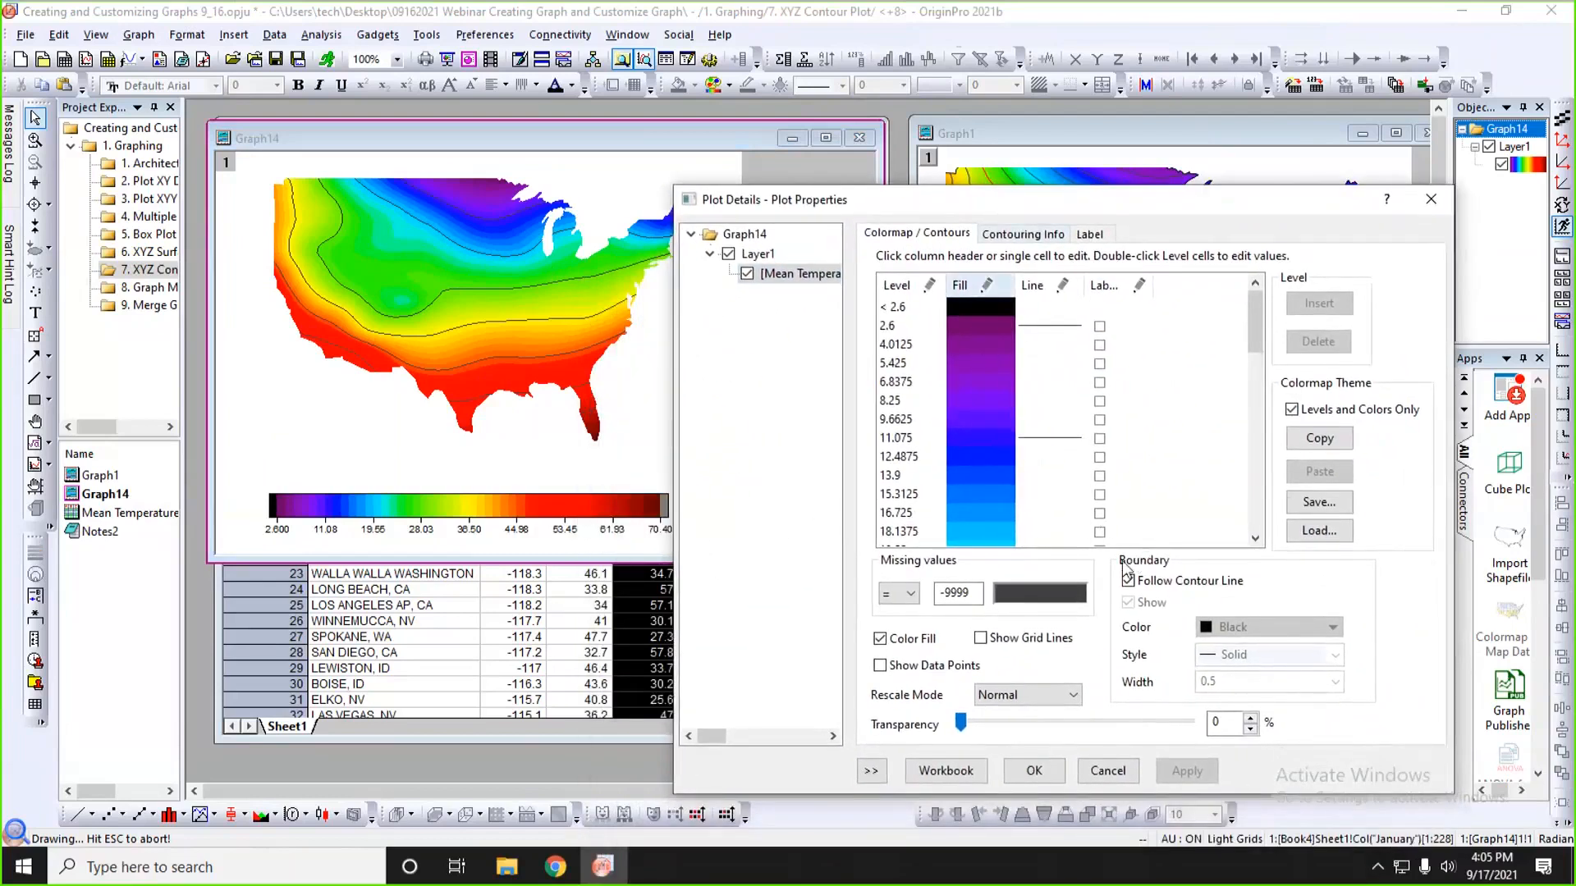
pyautogui.click(1155, 583)
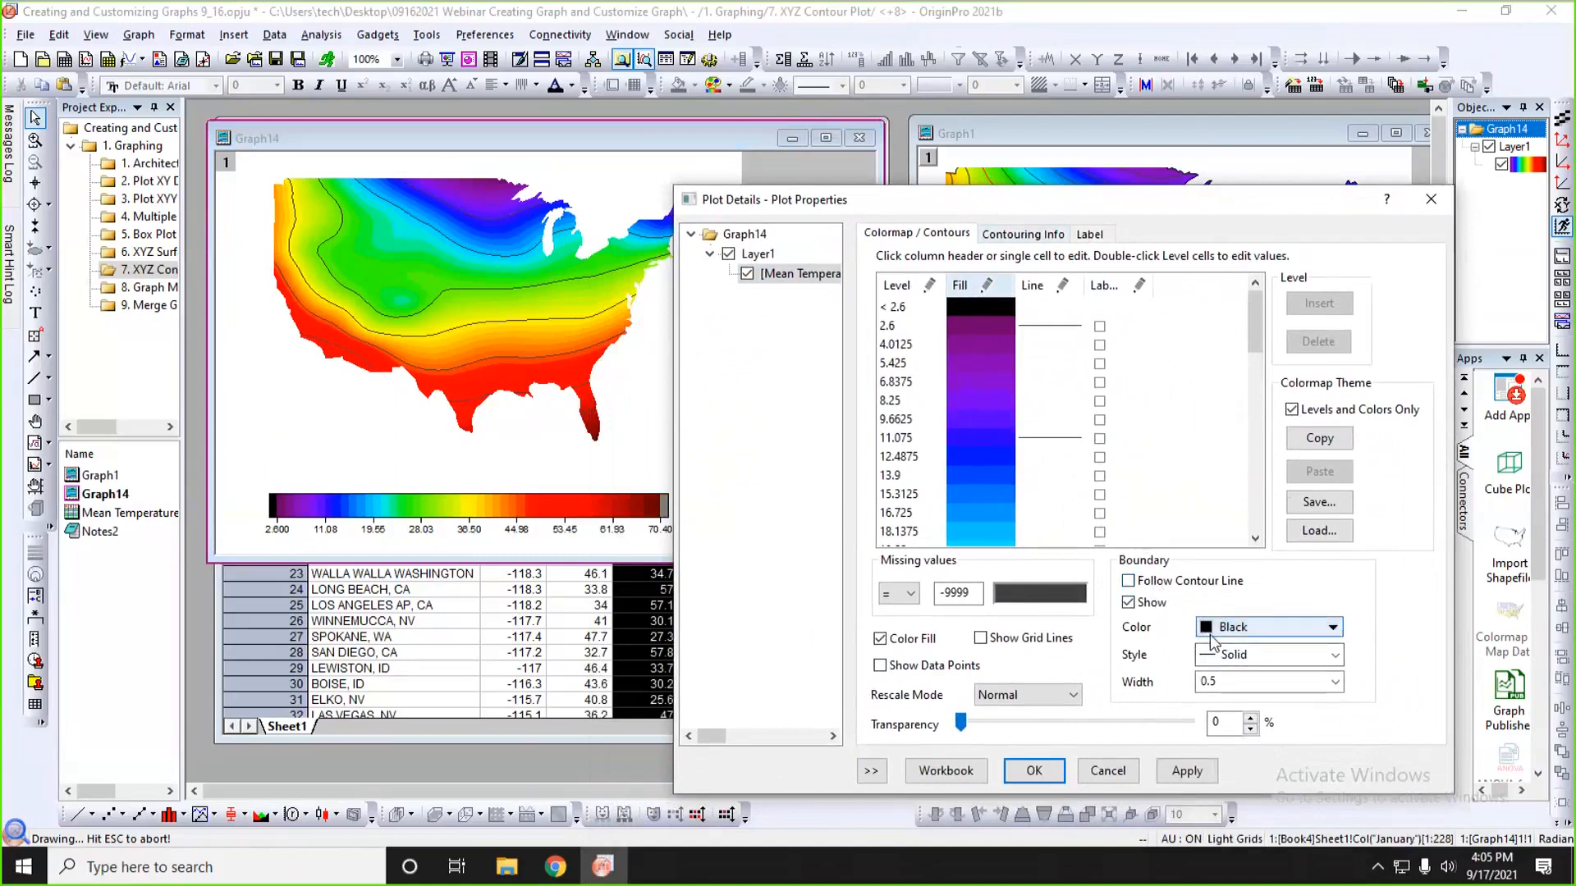
pyautogui.click(1245, 673)
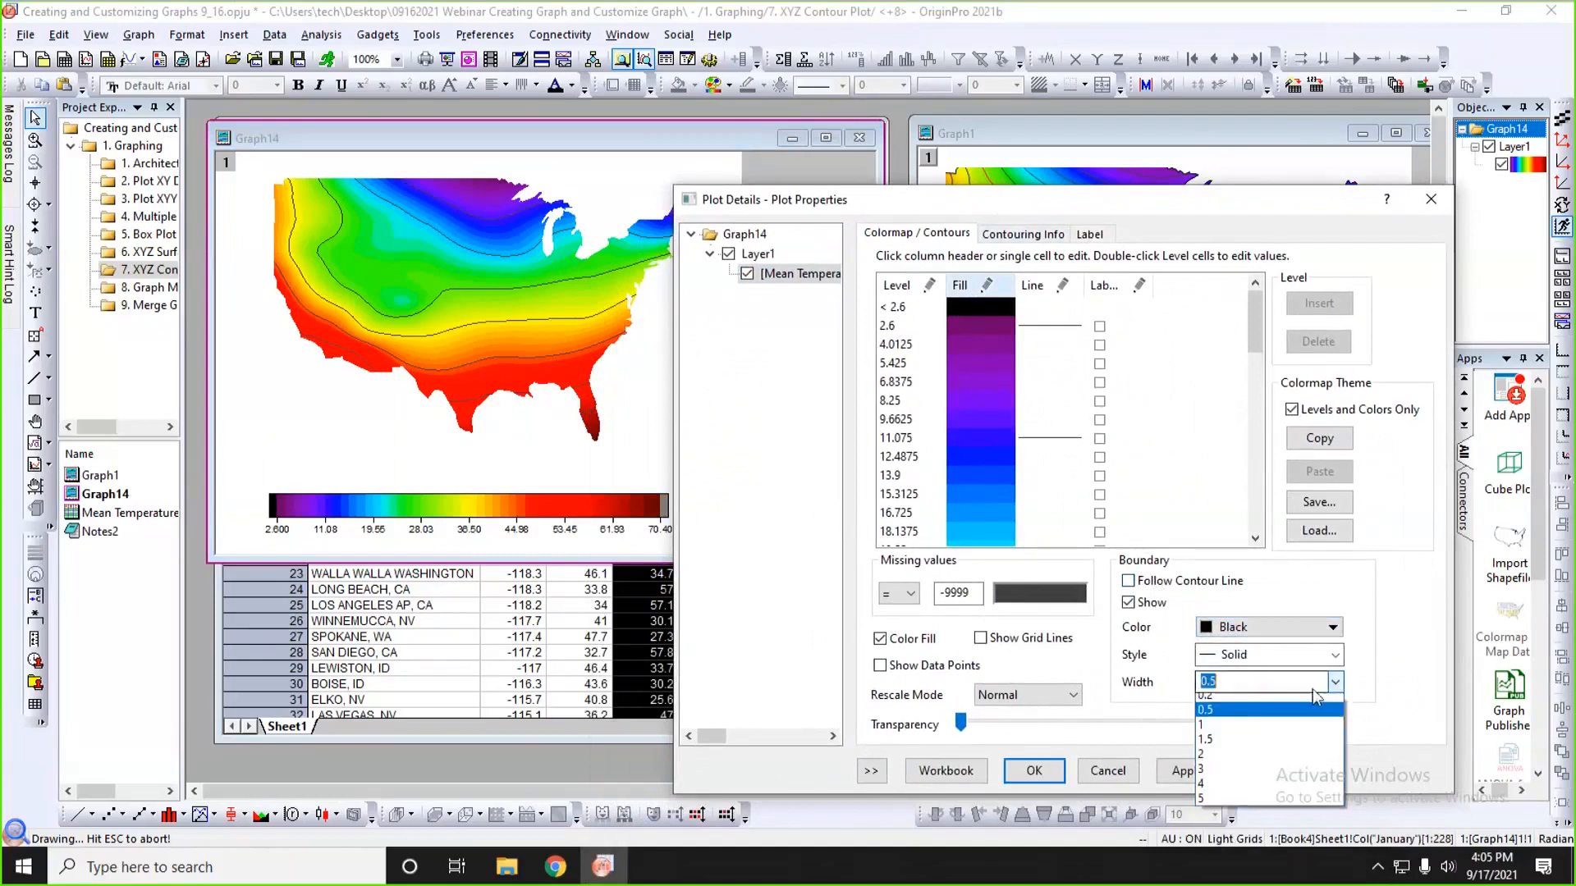
pyautogui.click(1213, 722)
pyautogui.click(1034, 770)
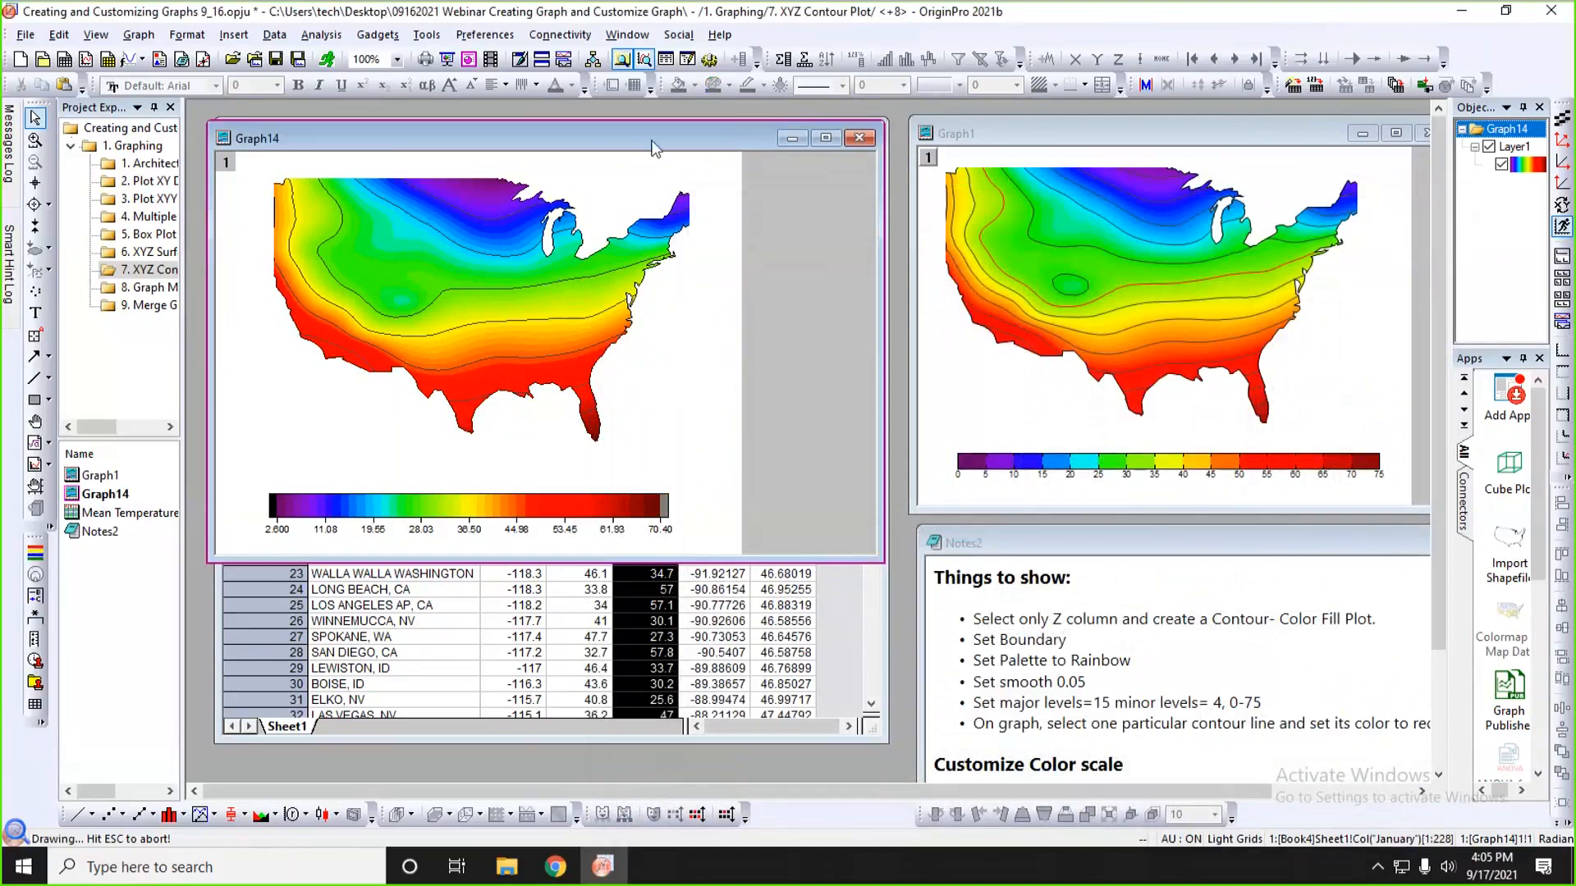
pyautogui.moveTo(662, 137); pyautogui.dragTo(676, 135)
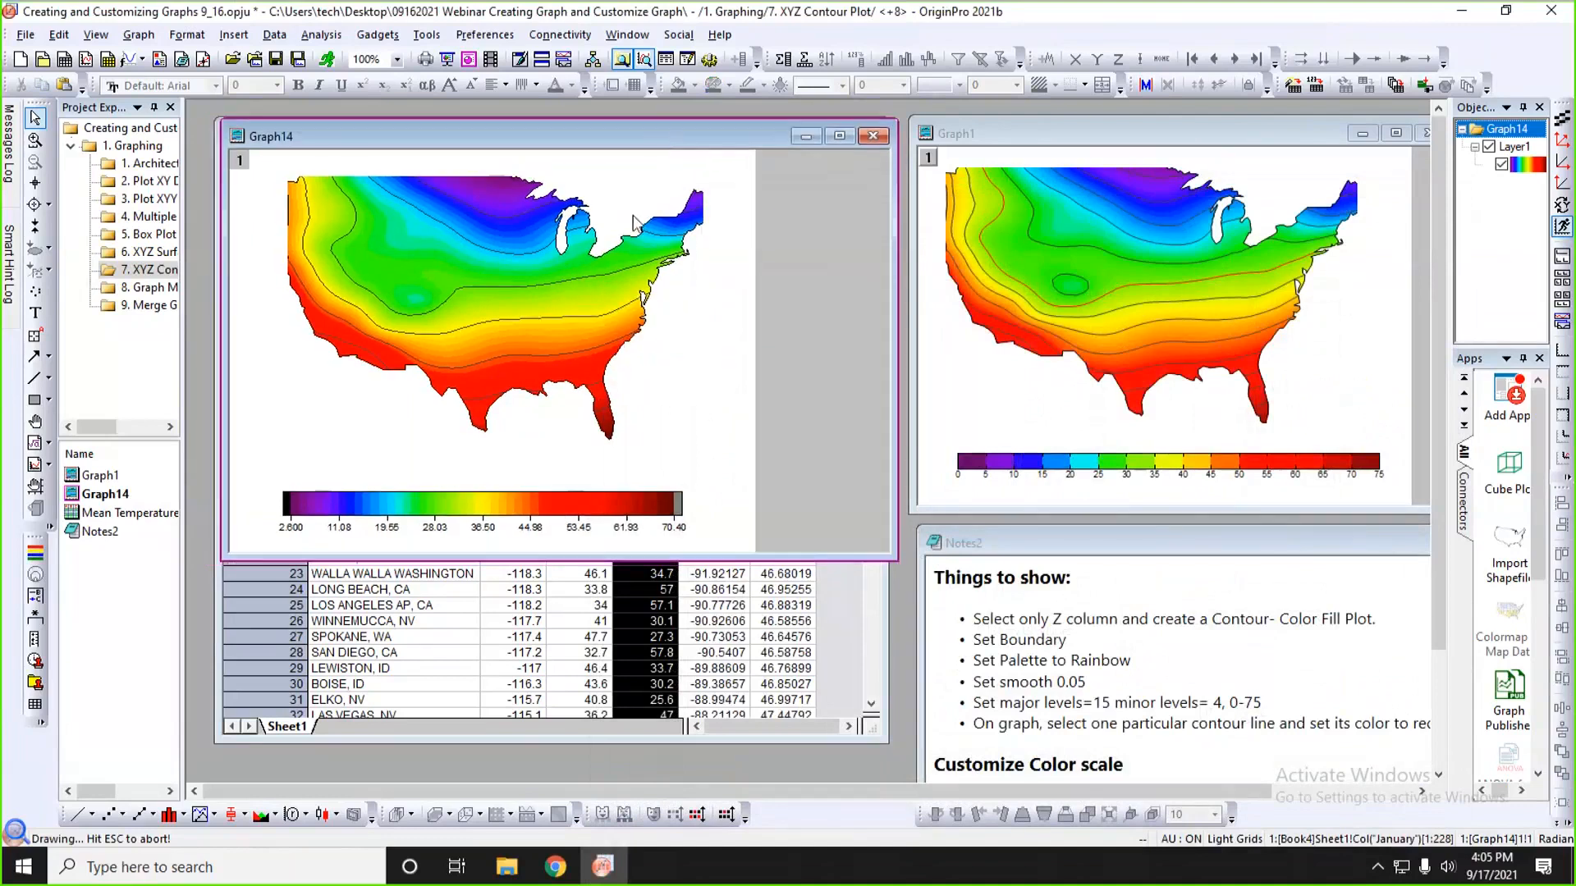
# - Set the contour level range from 0 to 75
pyautogui.click(465, 259)
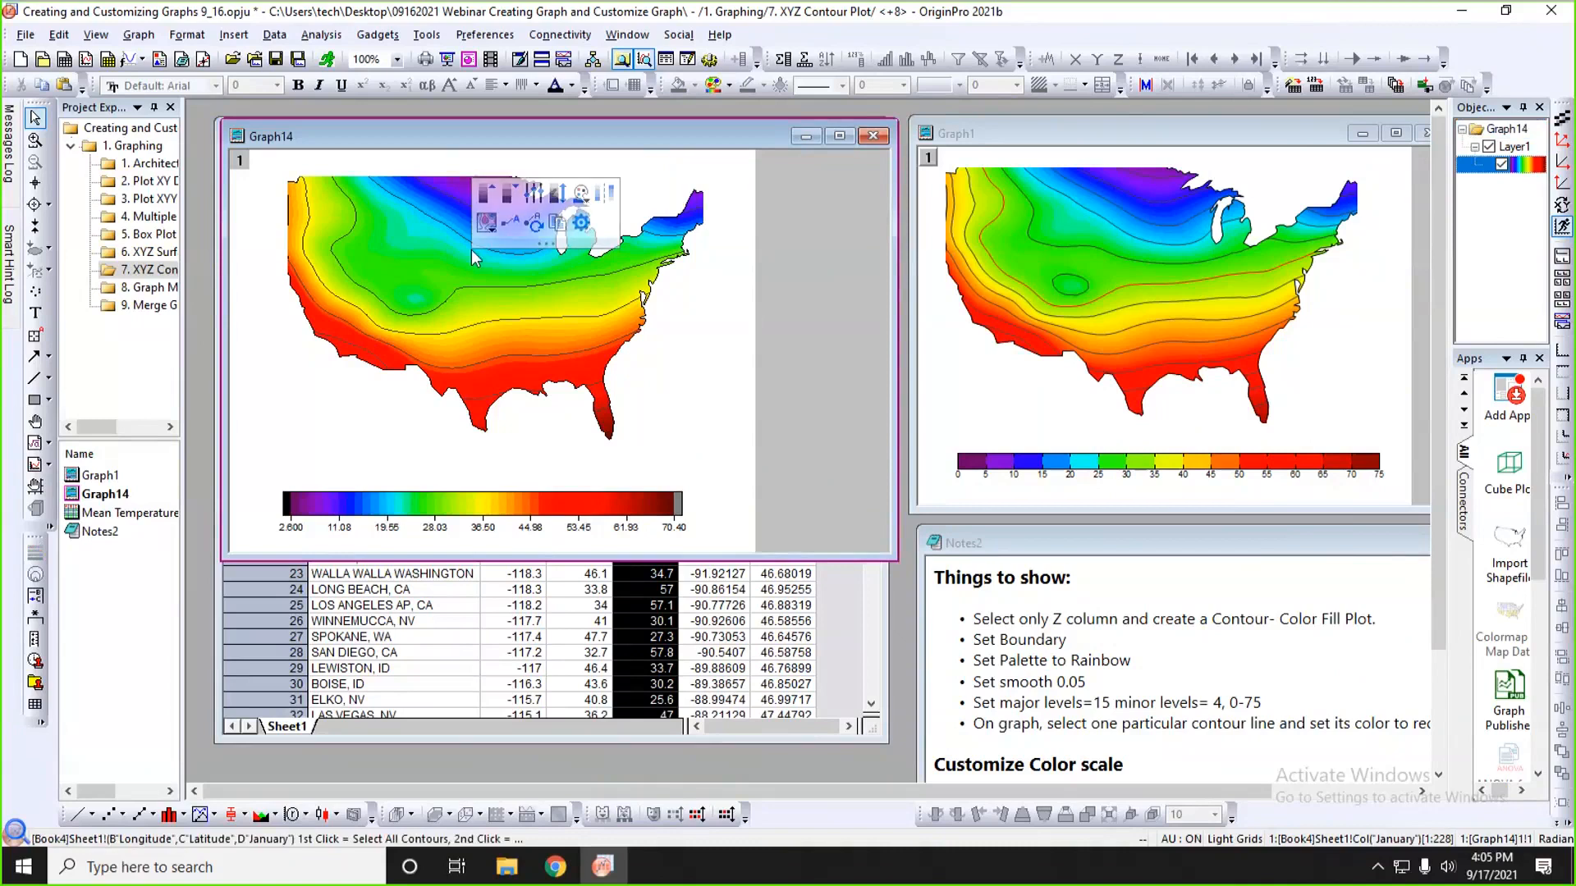
pyautogui.click(535, 195)
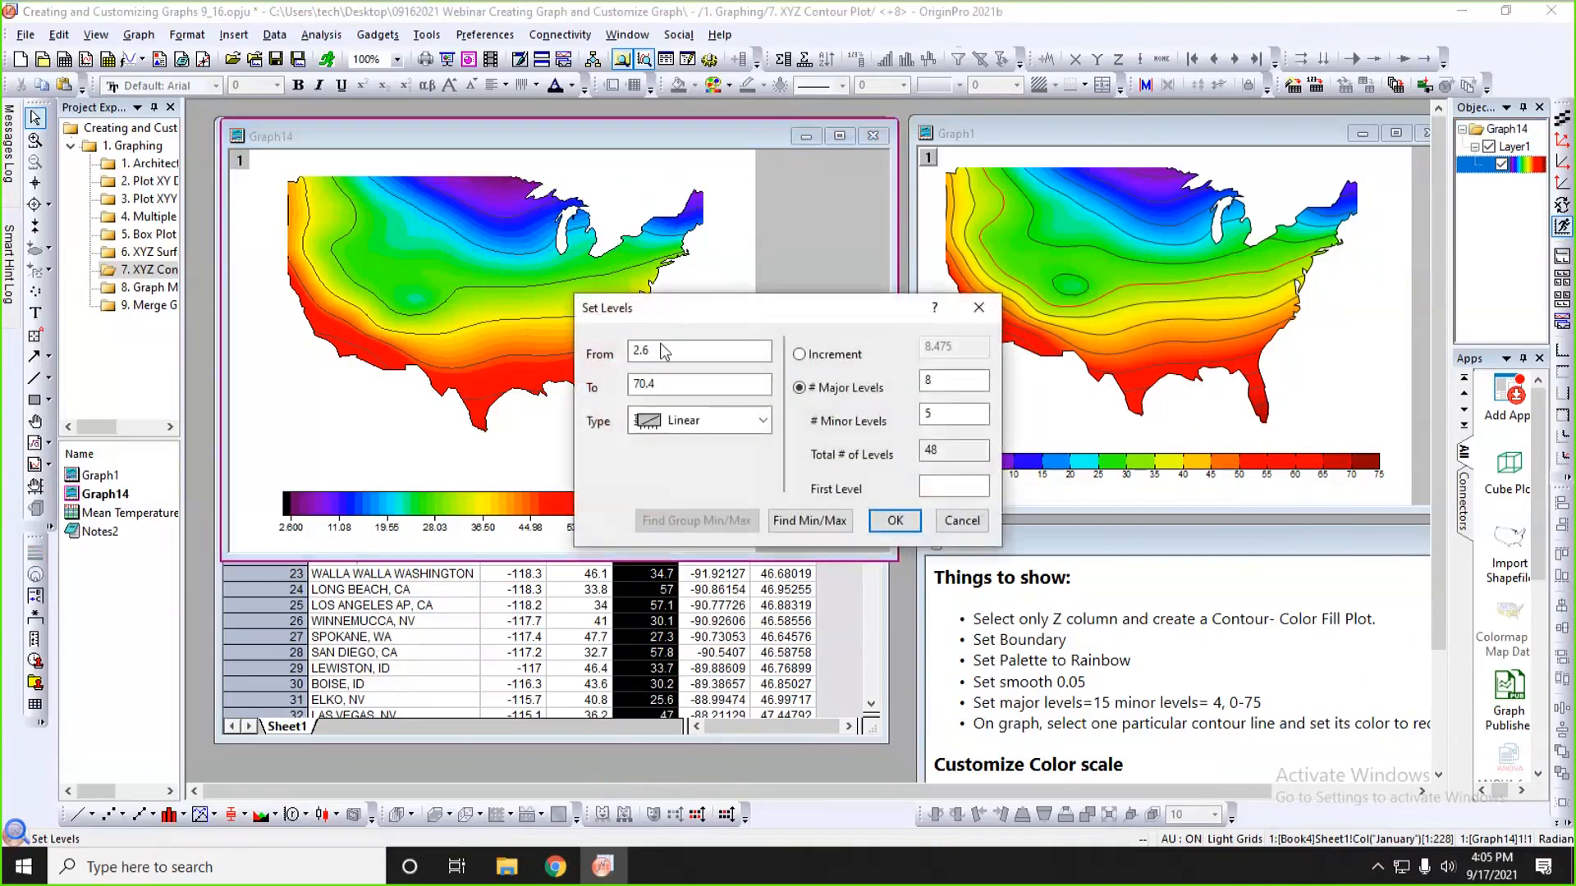
pyautogui.moveTo(663, 345); pyautogui.dragTo(635, 419)
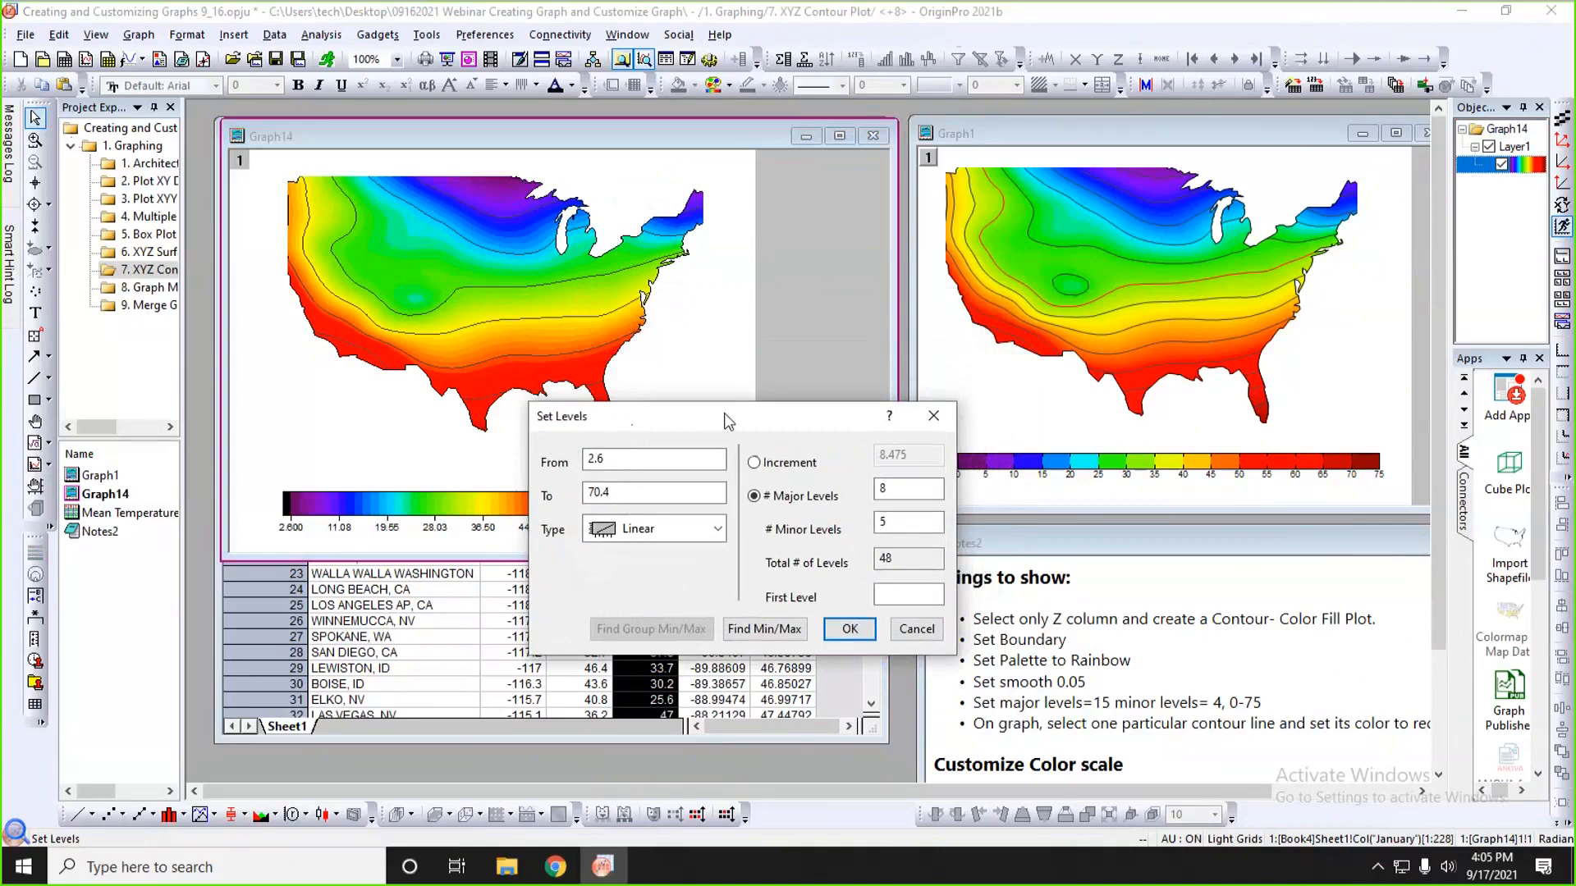
pyautogui.moveTo(728, 421); pyautogui.dragTo(663, 453)
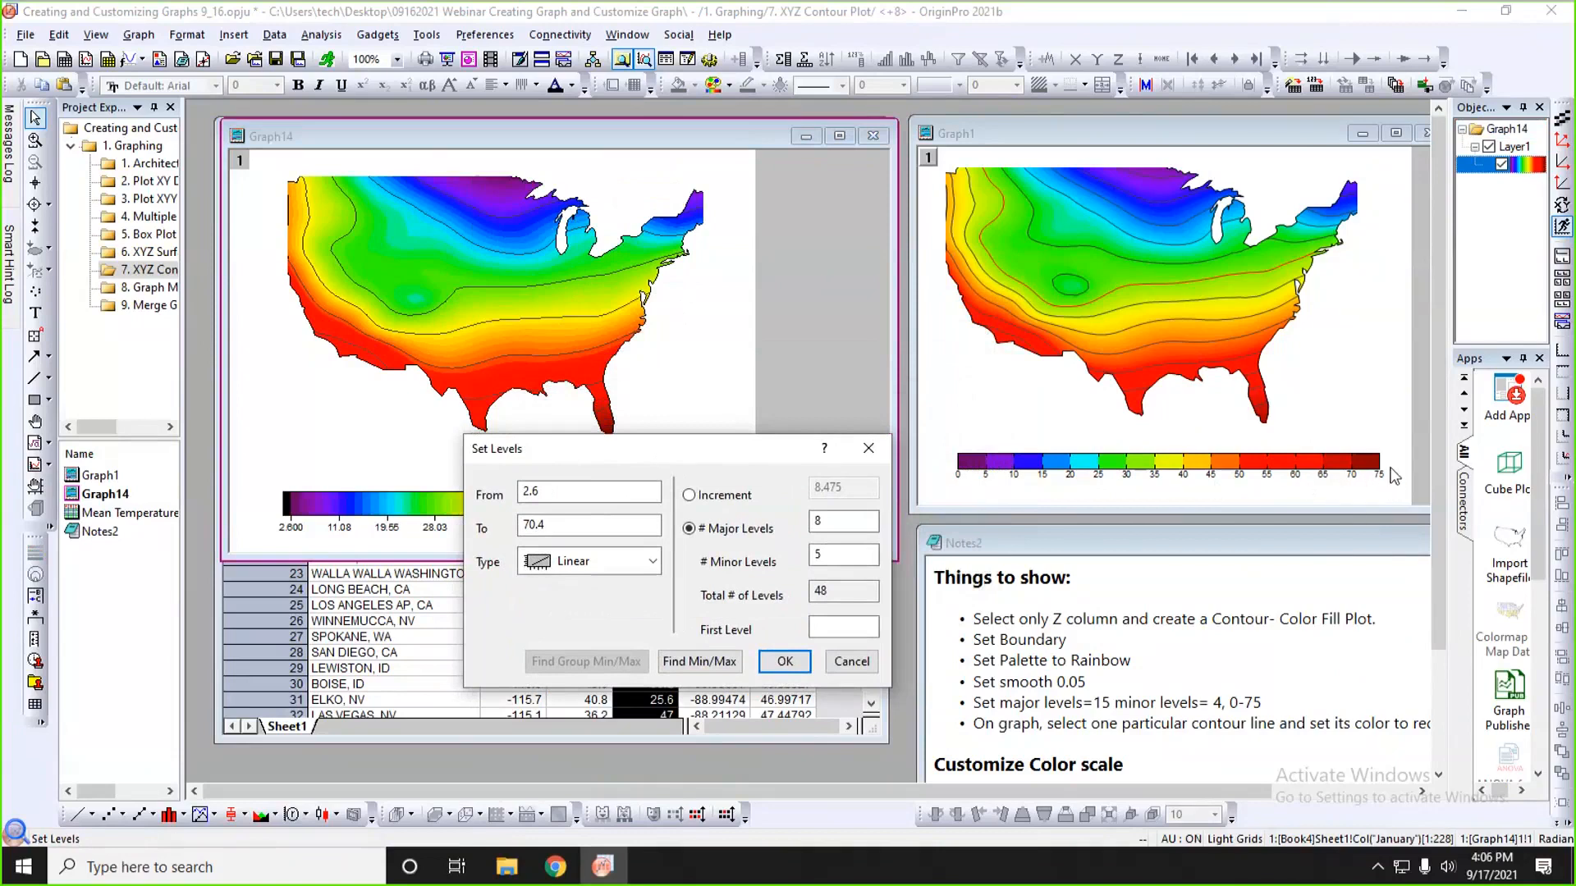
pyautogui.moveTo(610, 490); pyautogui.dragTo(466, 491)
pyautogui.write('0')
pyautogui.moveTo(548, 524); pyautogui.dragTo(468, 526)
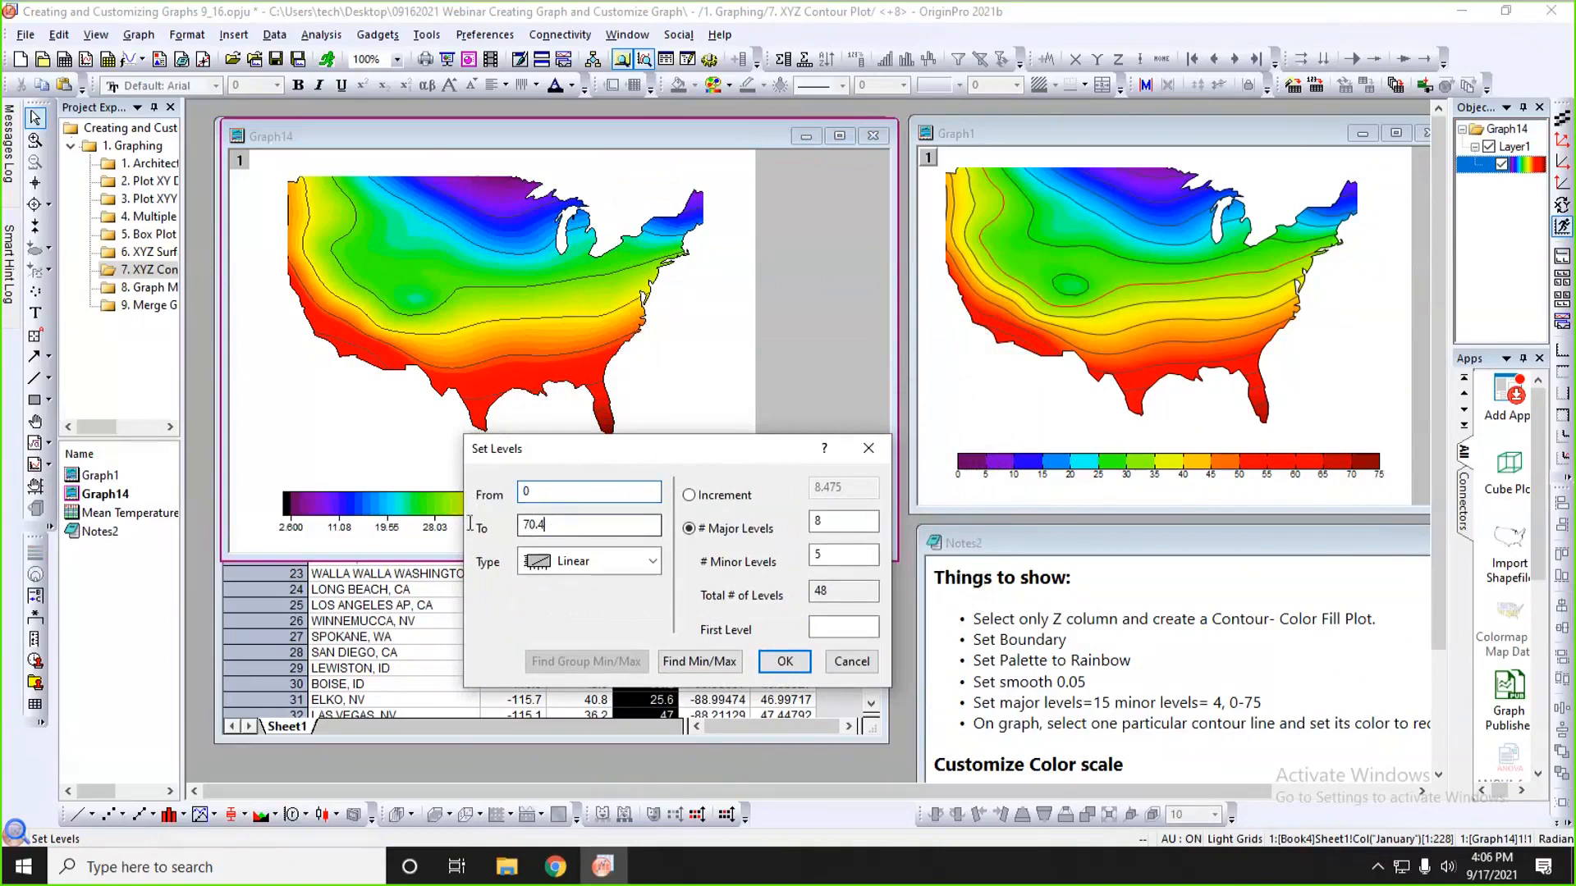
pyautogui.write('75')
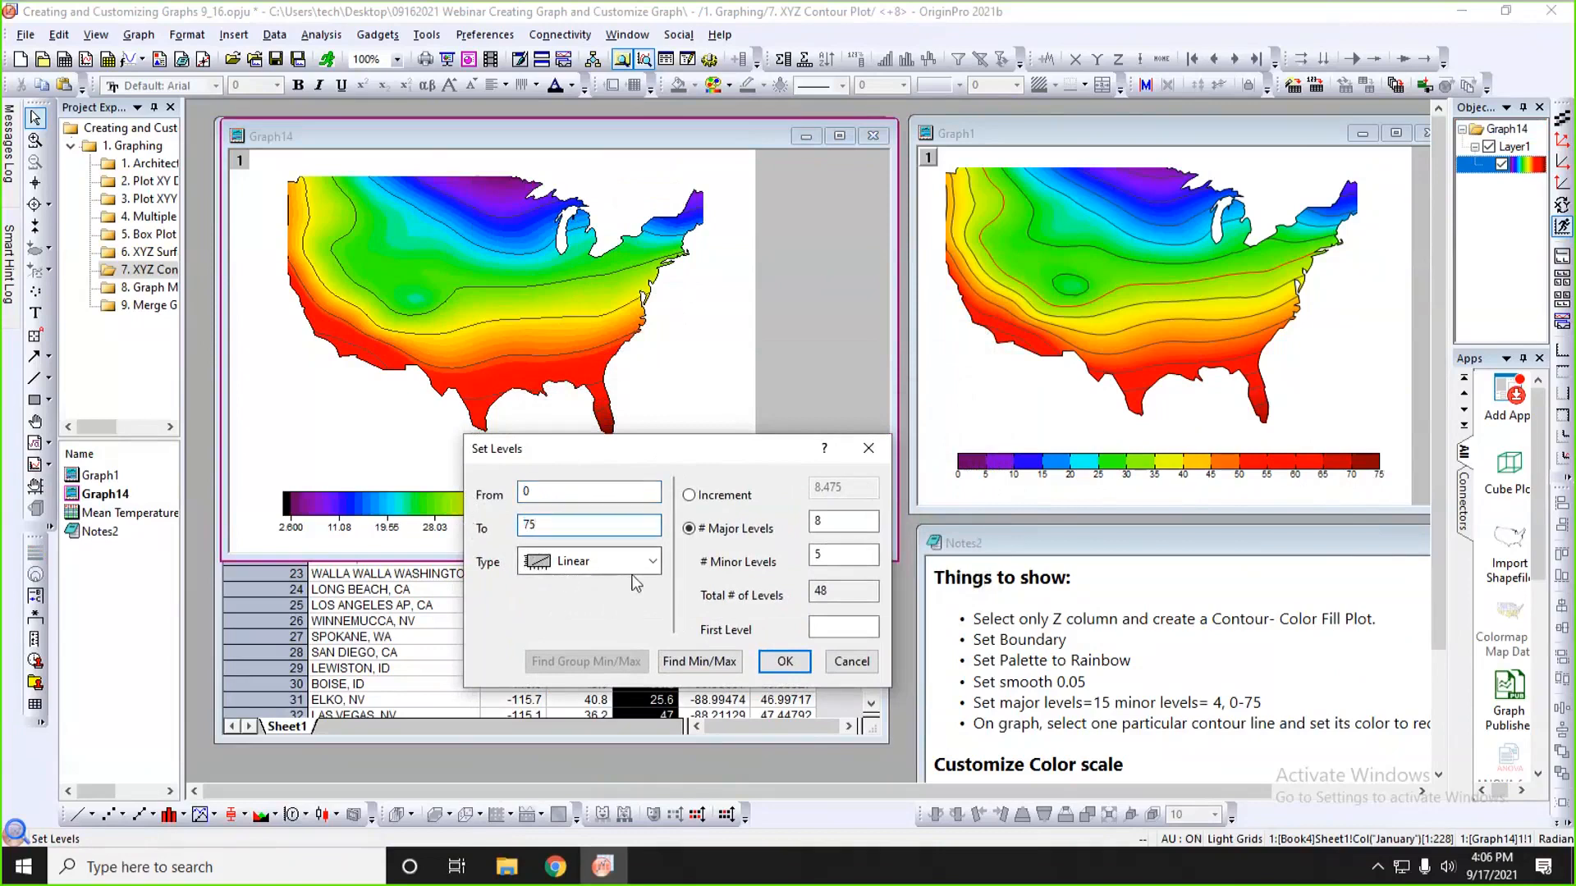
# - Set the contour plot to 15 major levels and 4 minor levels, and apply the level settings
pyautogui.moveTo(673, 442); pyautogui.dragTo(634, 463)
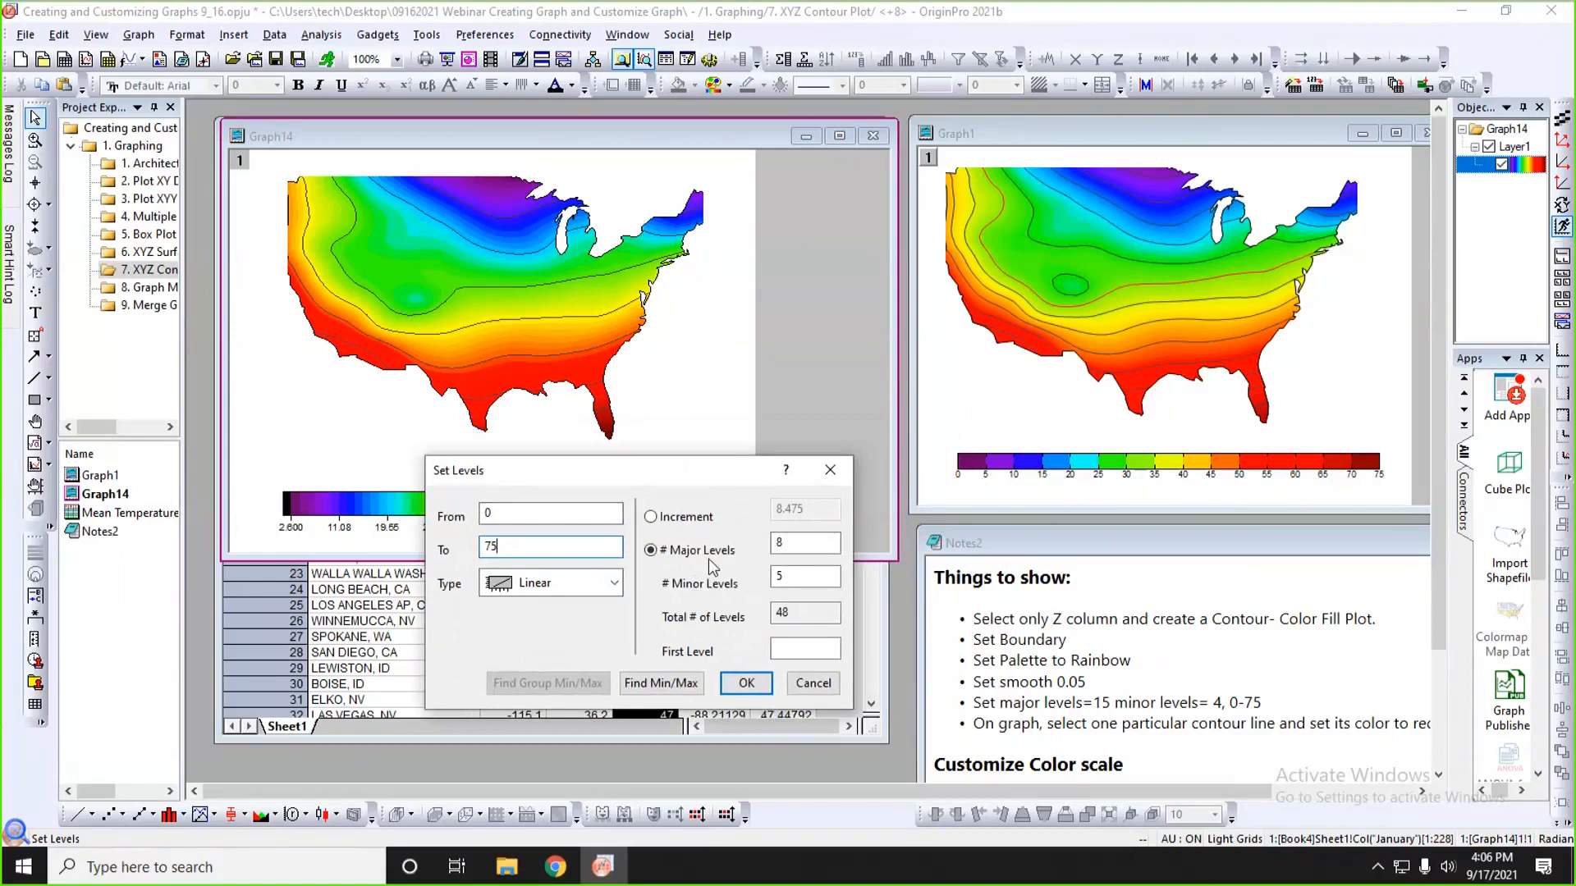
pyautogui.click(790, 544)
pyautogui.press('BackSpace')
pyautogui.write('15')
pyautogui.doubleClick(792, 576)
pyautogui.write('4')
pyautogui.click(745, 683)
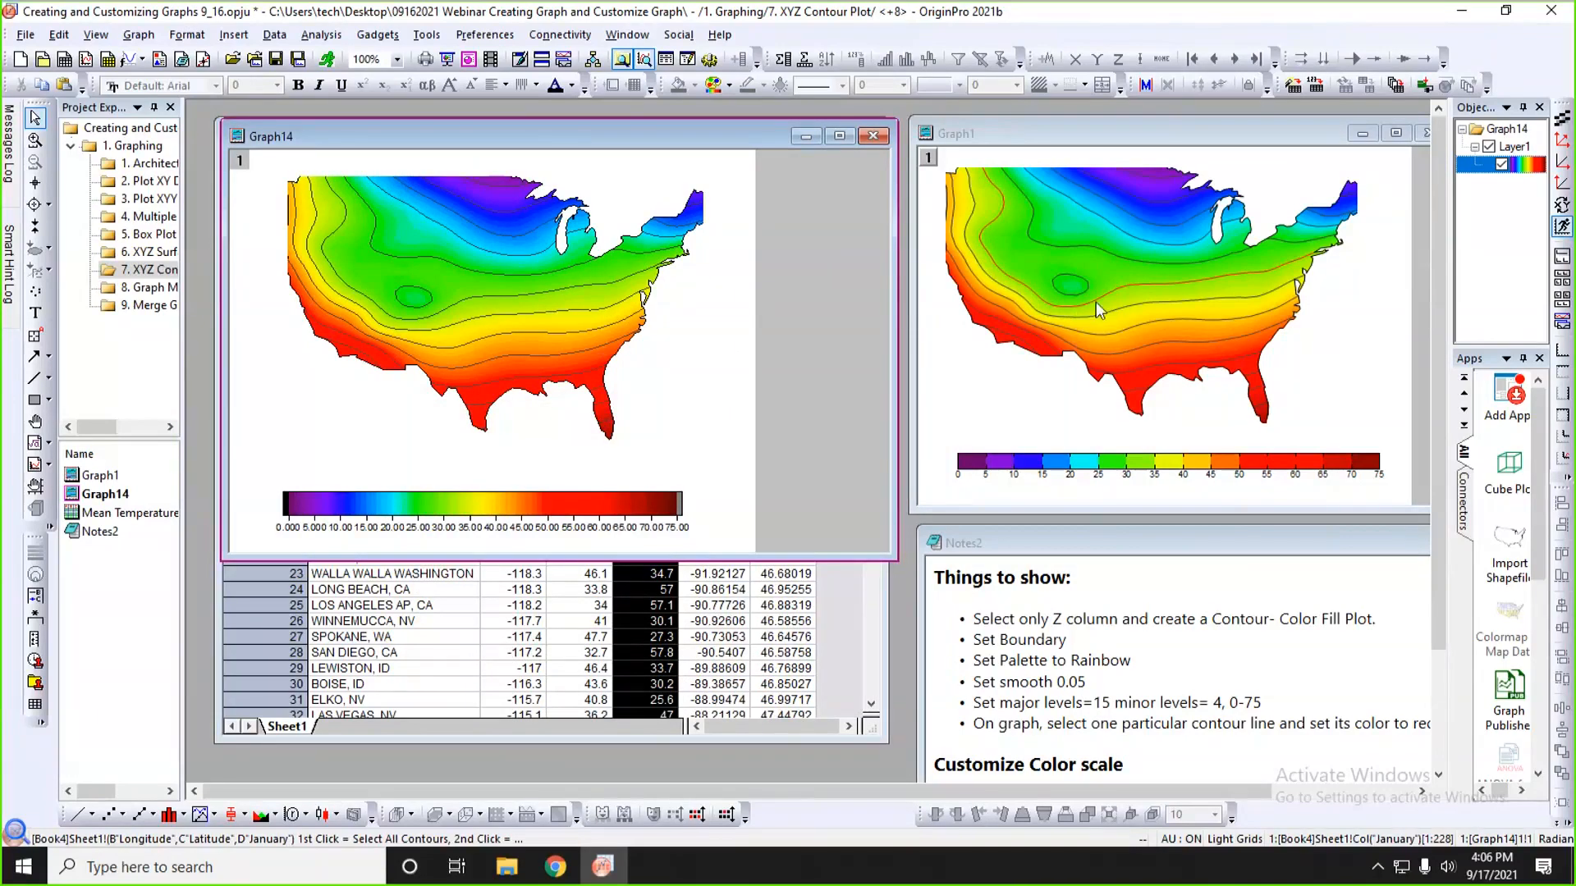
# - Color red the single Graph14 contour line that corresponds to the red line in Graph1
pyautogui.click(346, 229)
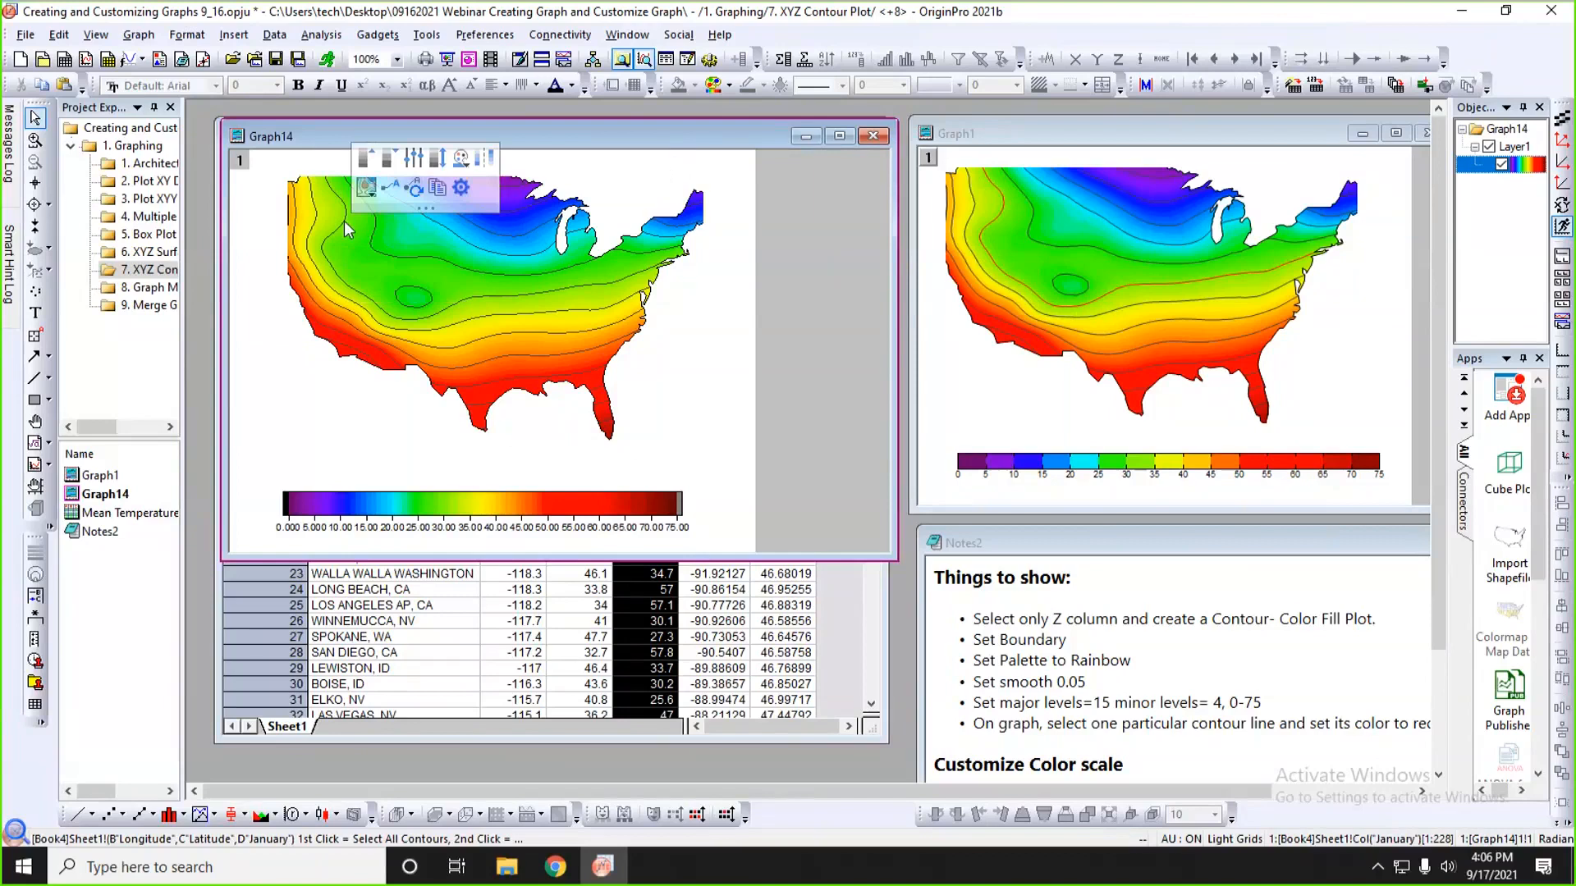
pyautogui.click(344, 221)
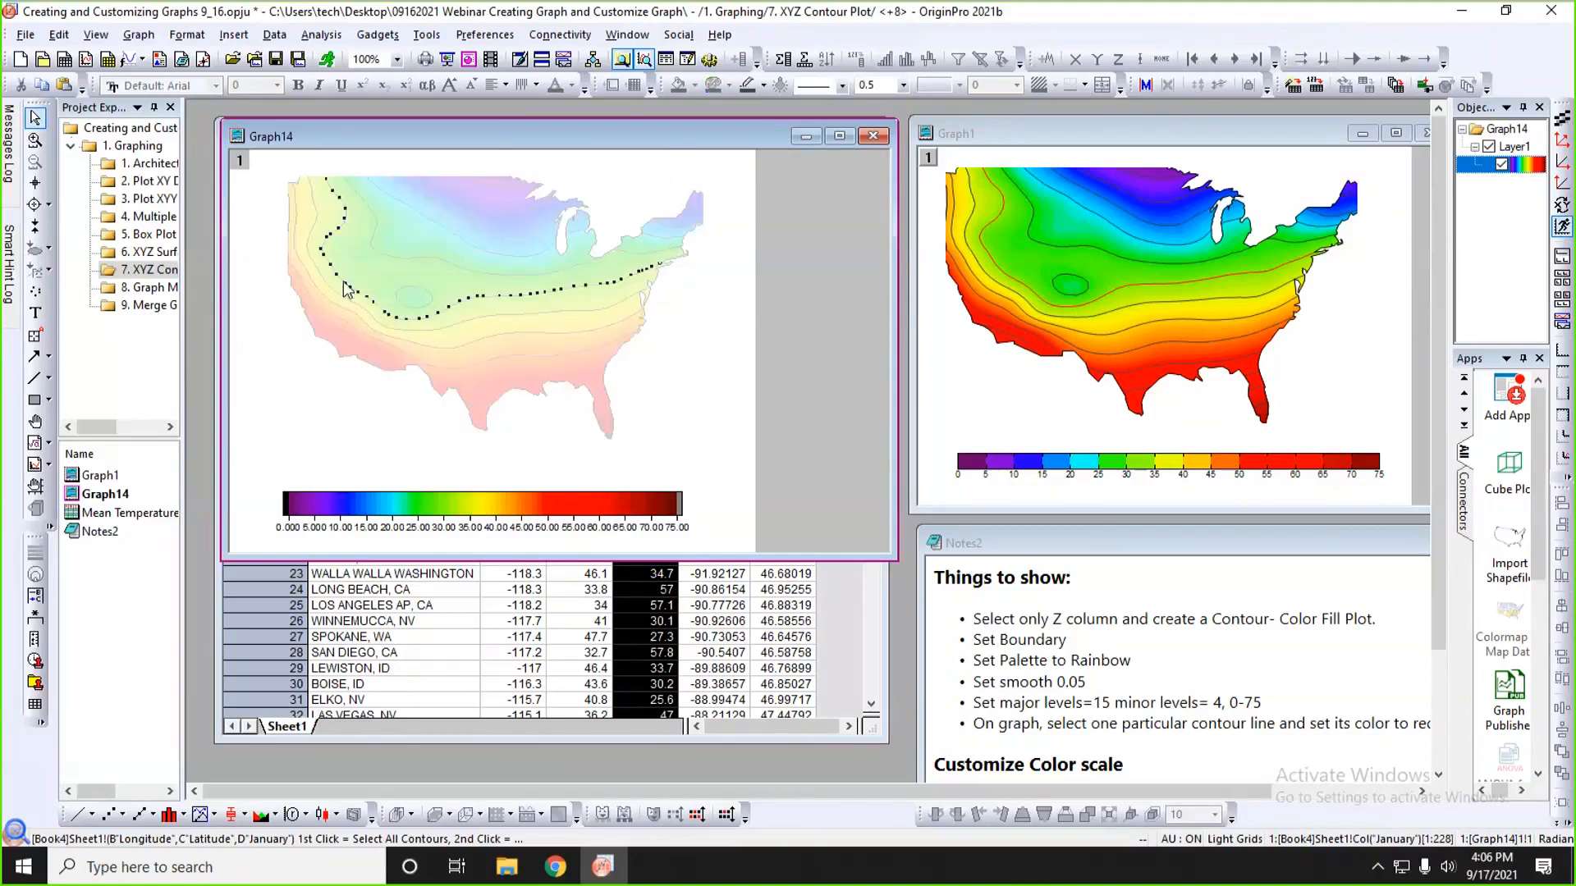
pyautogui.moveTo(485, 305)
pyautogui.click(764, 87)
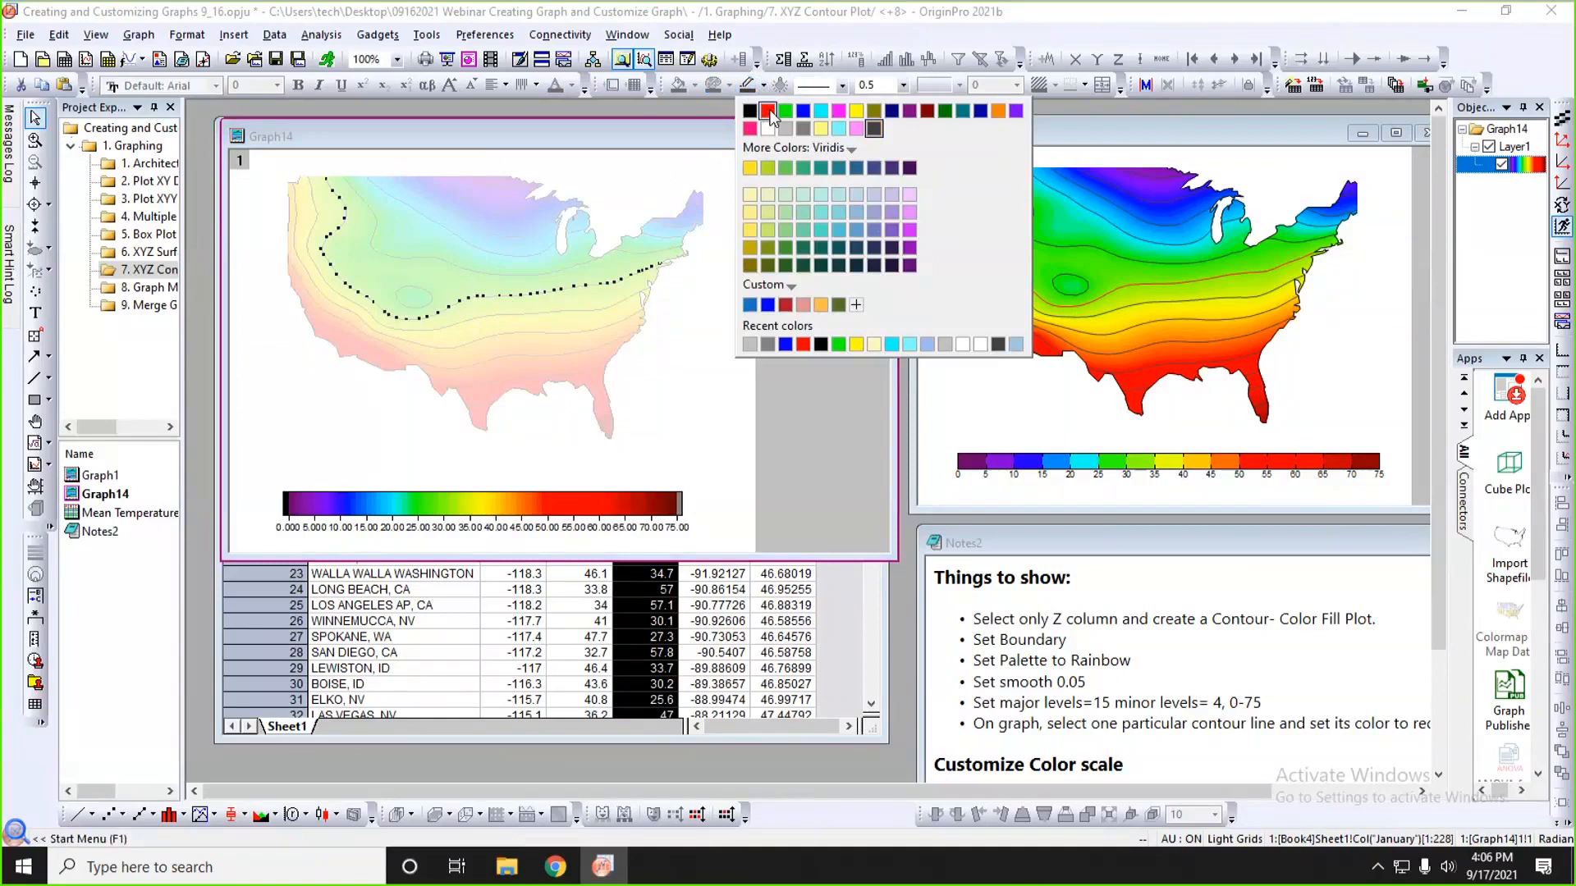
pyautogui.click(767, 112)
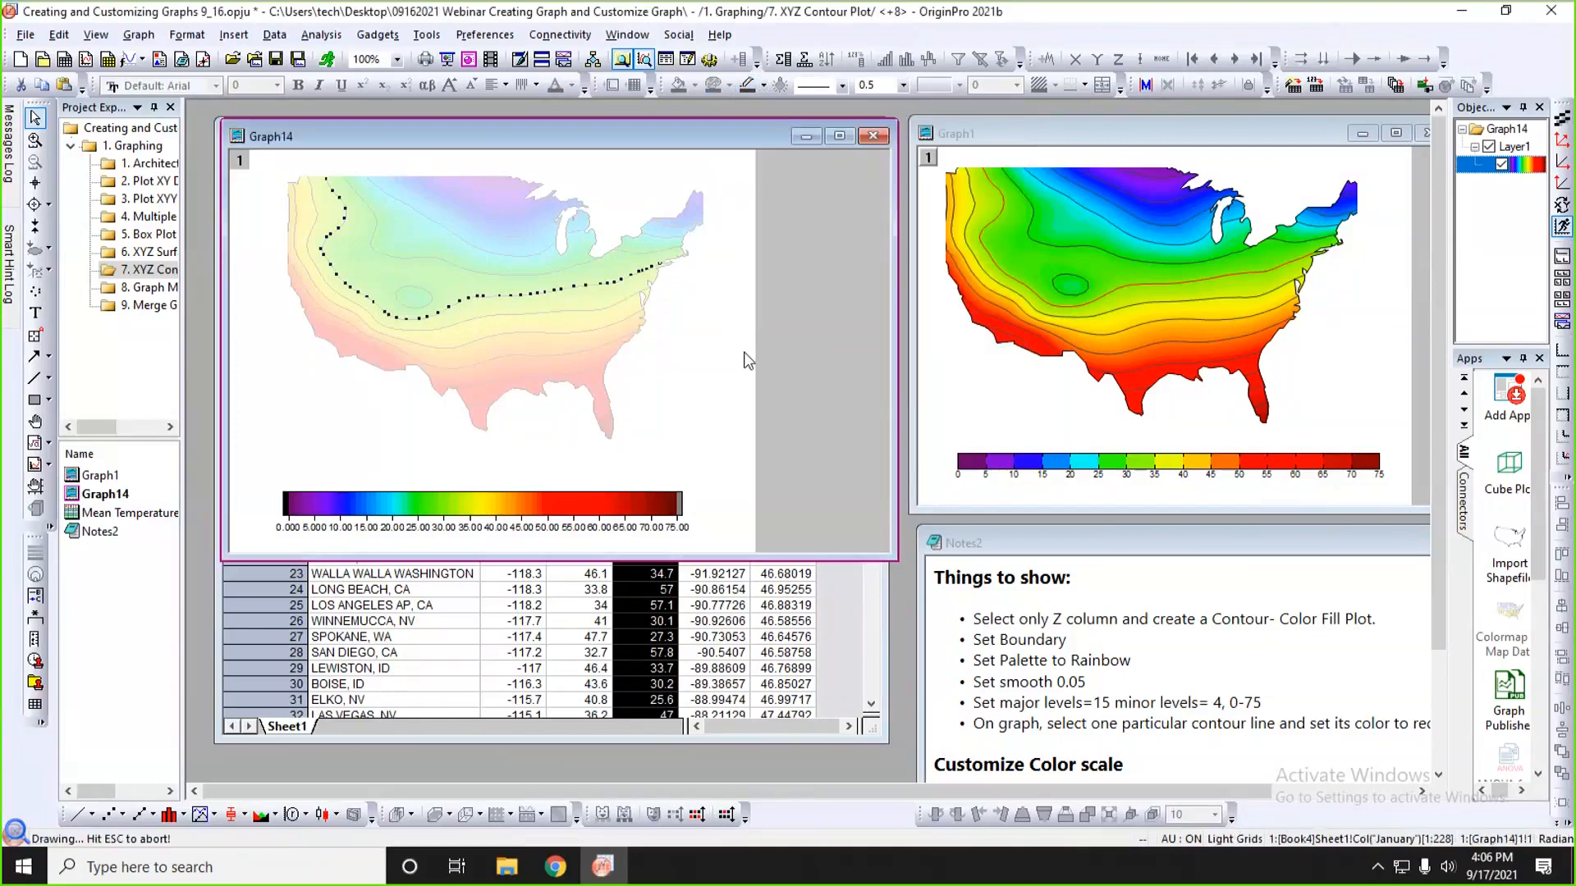
# - Increase the line width of the selected contour line and deselect it
pyautogui.click(564, 288)
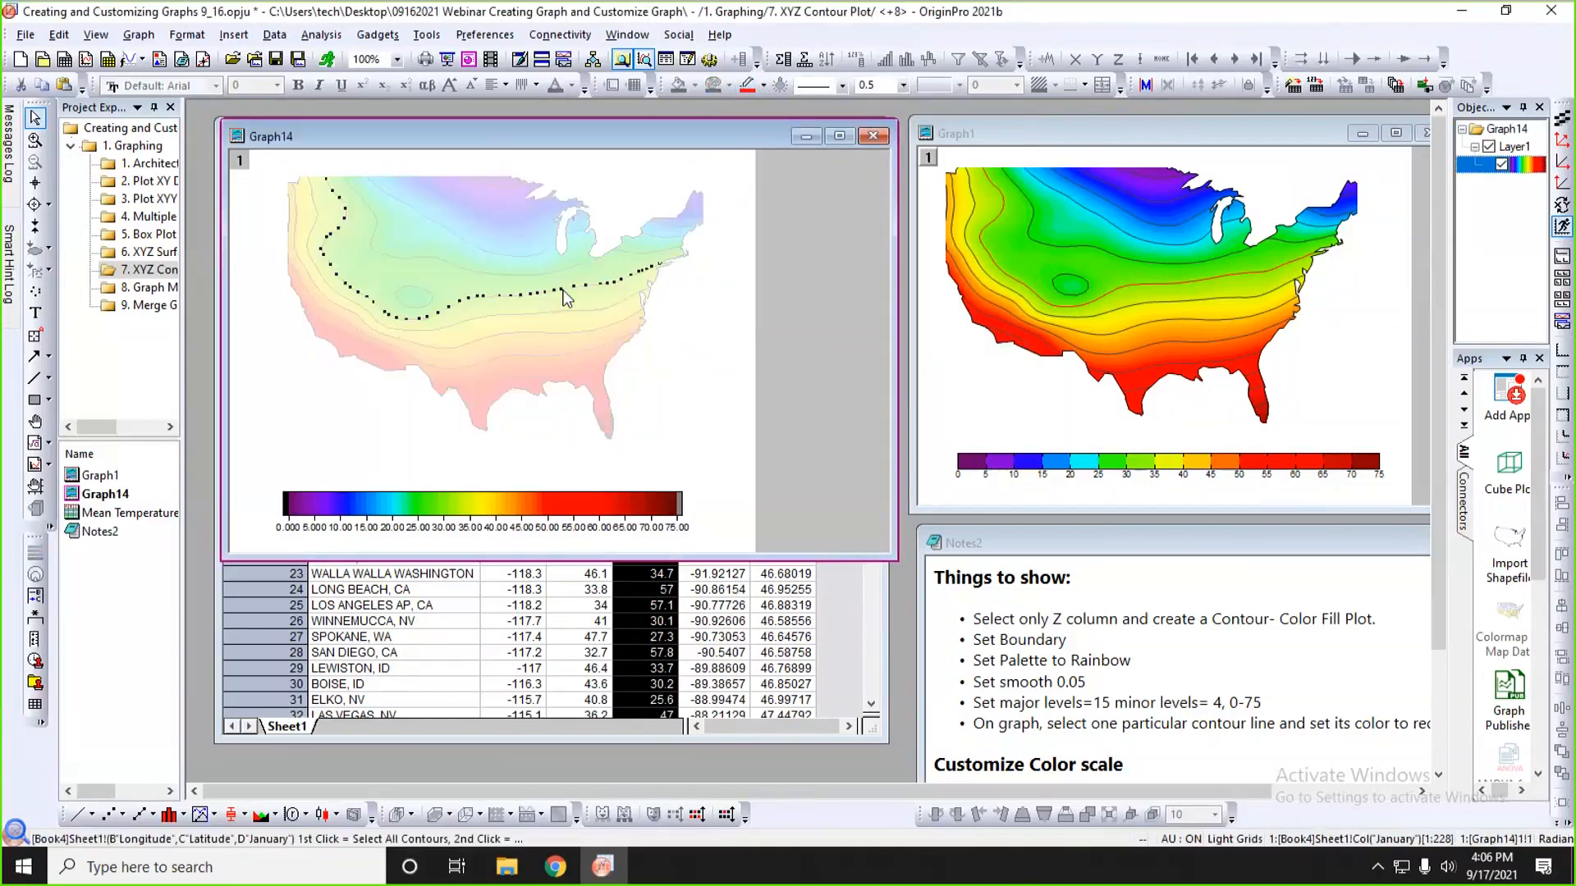
pyautogui.click(903, 84)
pyautogui.click(870, 148)
pyautogui.click(795, 239)
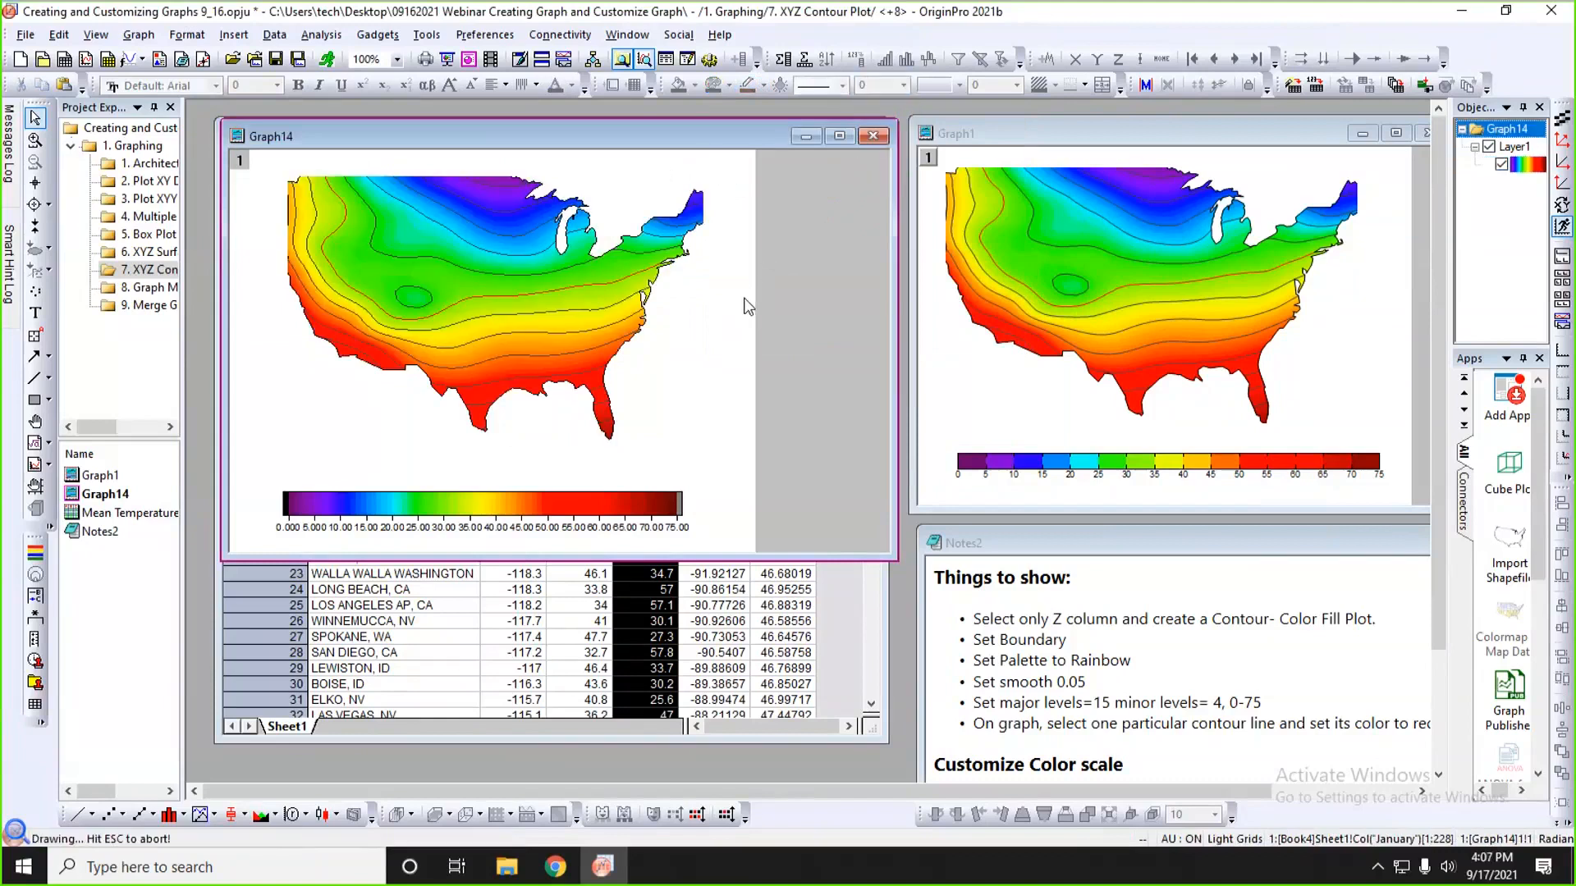
# - Reposition the Graph14 window beside Graph1 and enlarge it to show a bigger map
pyautogui.moveTo(897, 564); pyautogui.dragTo(863, 534)
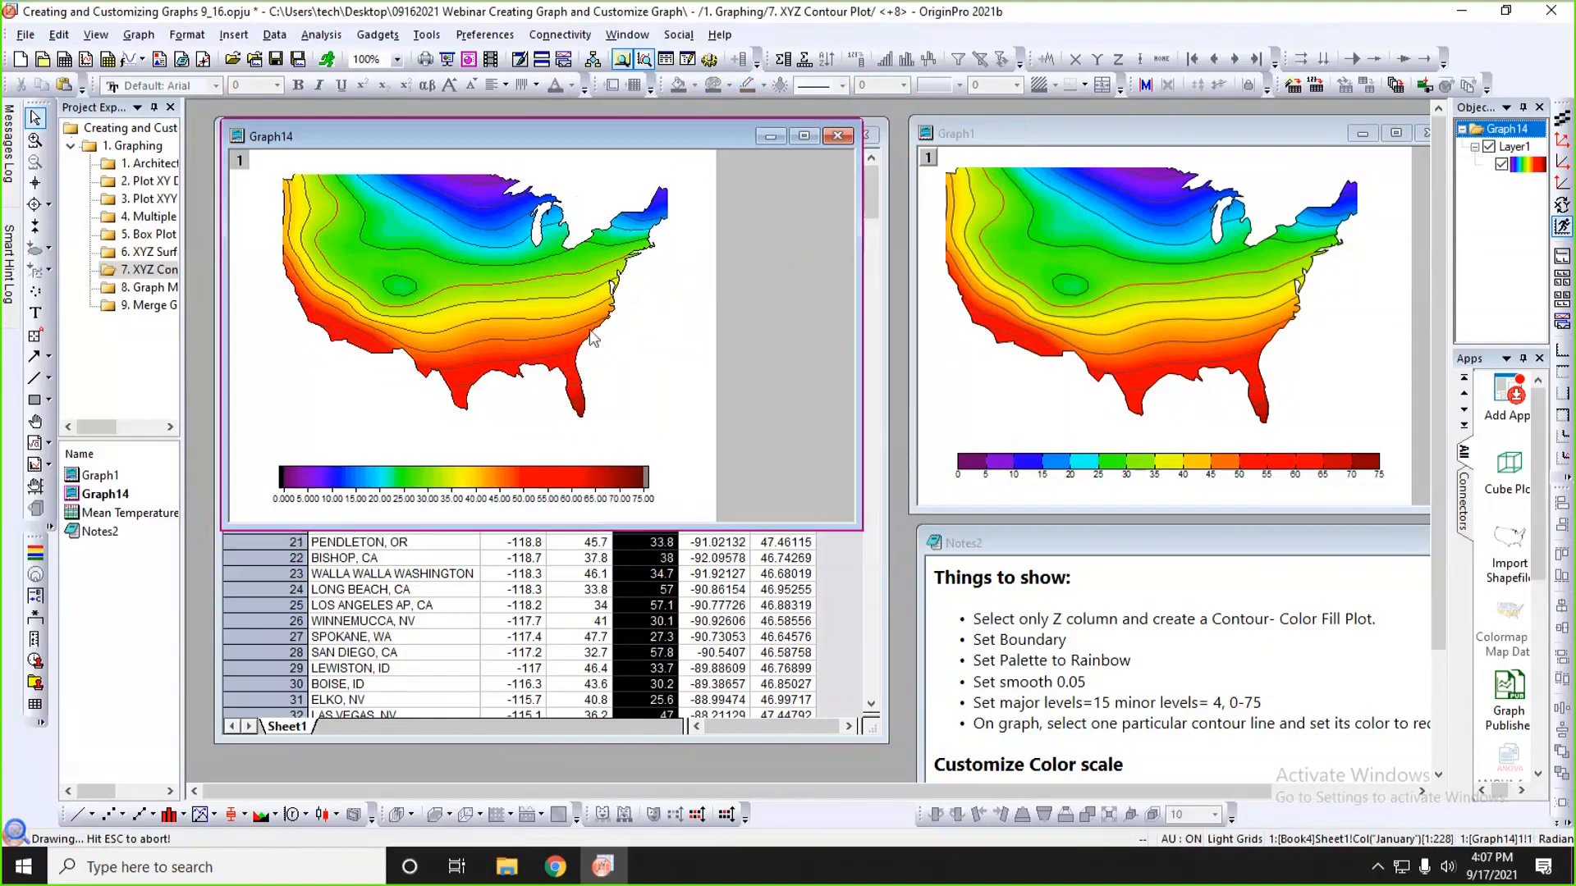
pyautogui.moveTo(550, 276)
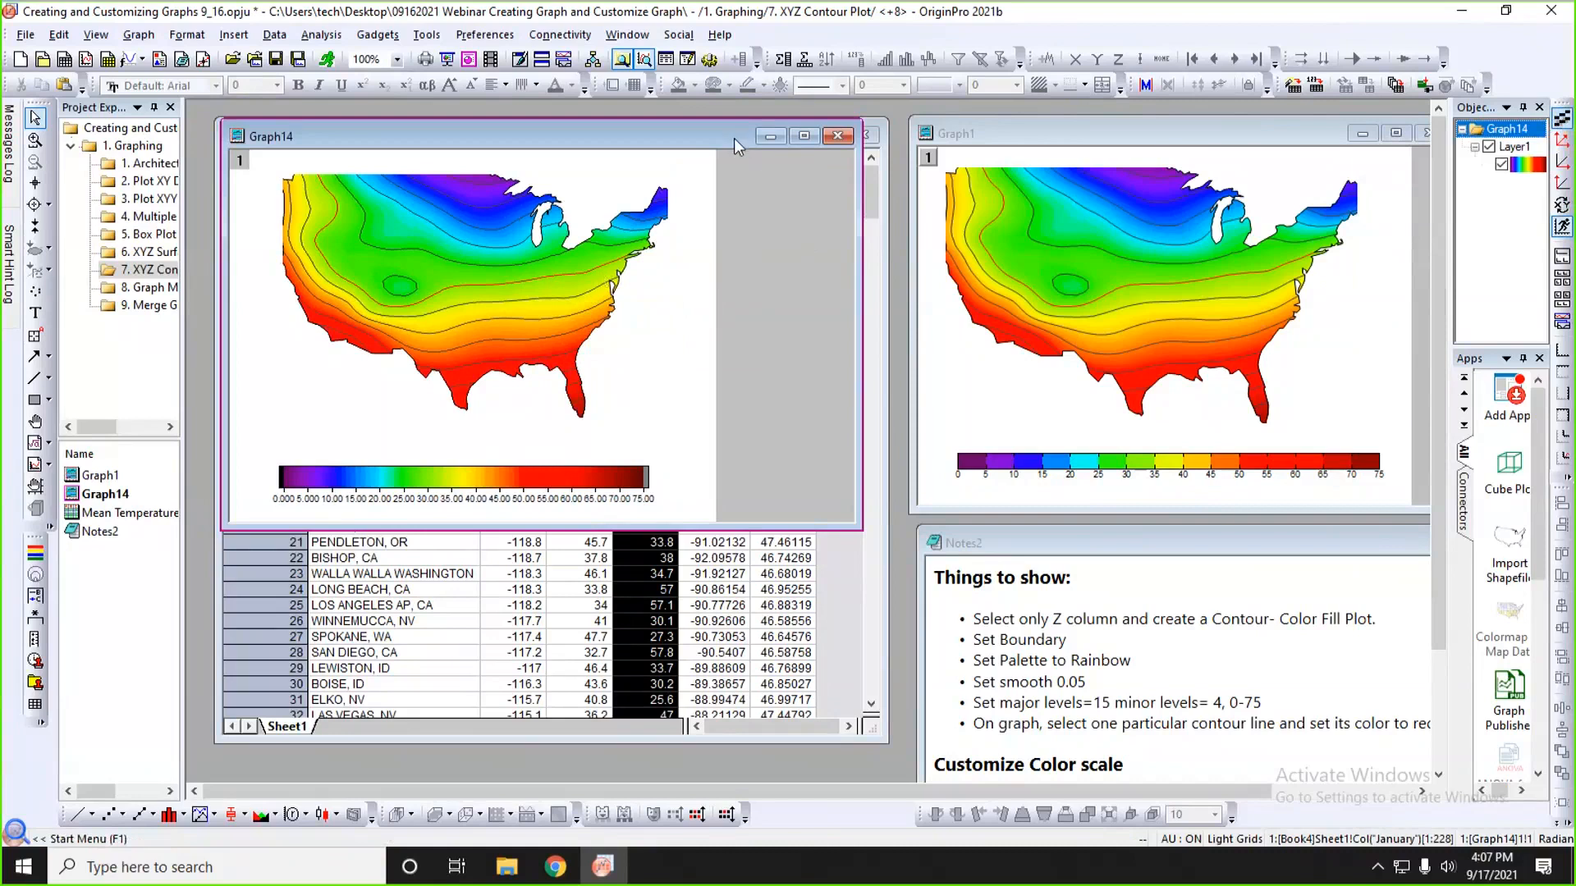
pyautogui.moveTo(734, 138); pyautogui.dragTo(764, 135)
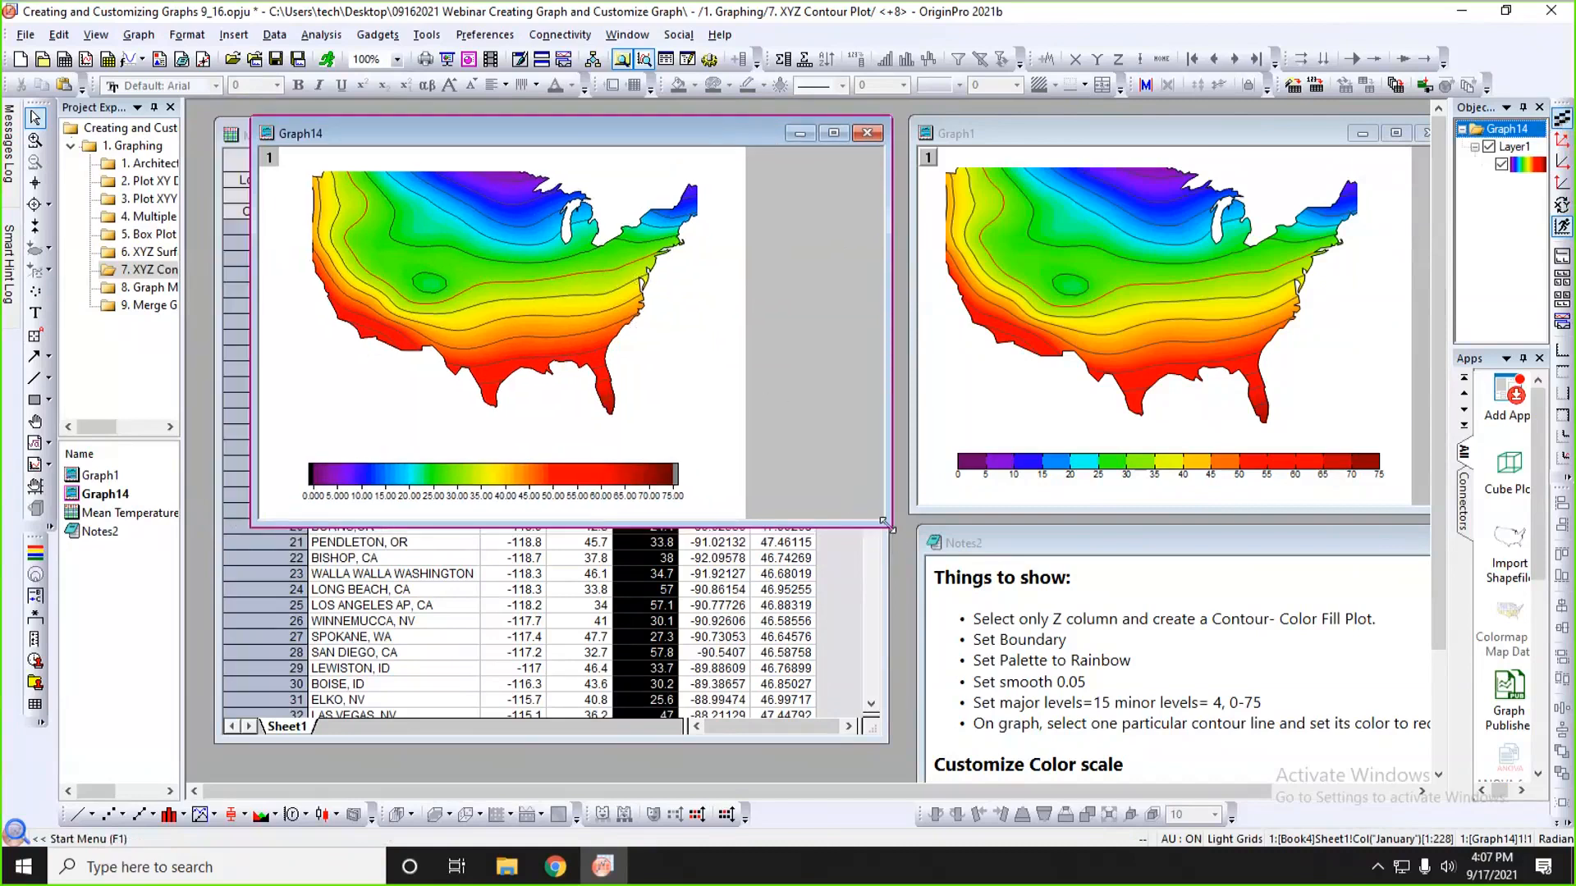
pyautogui.moveTo(884, 523); pyautogui.dragTo(894, 599)
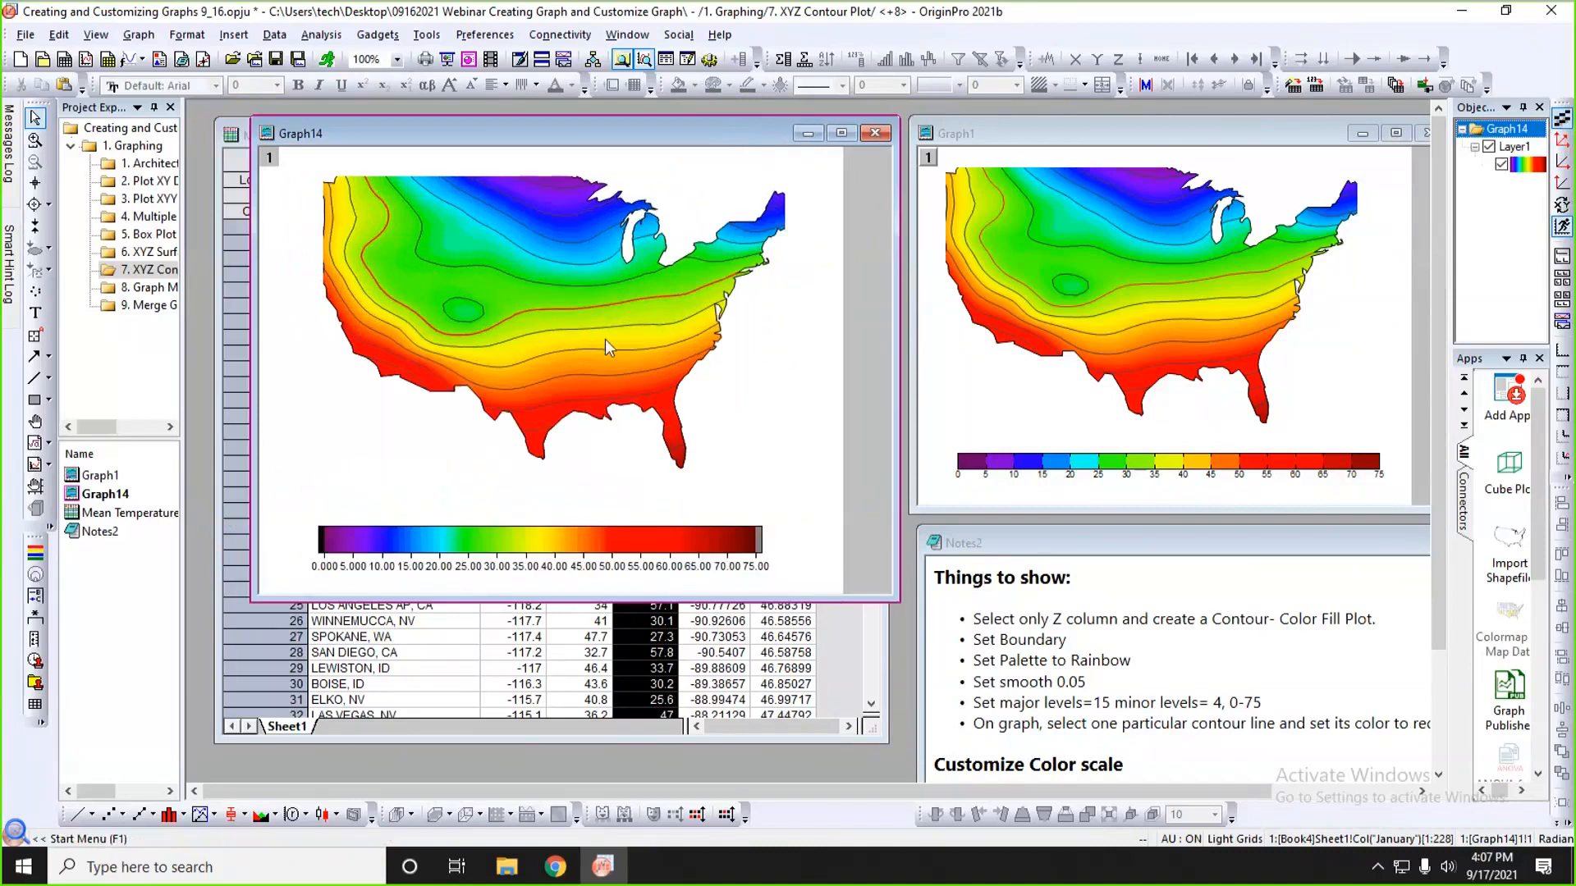
# - Move the color scale up closer to the map and hide its head and tail levels
pyautogui.moveTo(604, 339)
pyautogui.moveTo(646, 548); pyautogui.dragTo(667, 495)
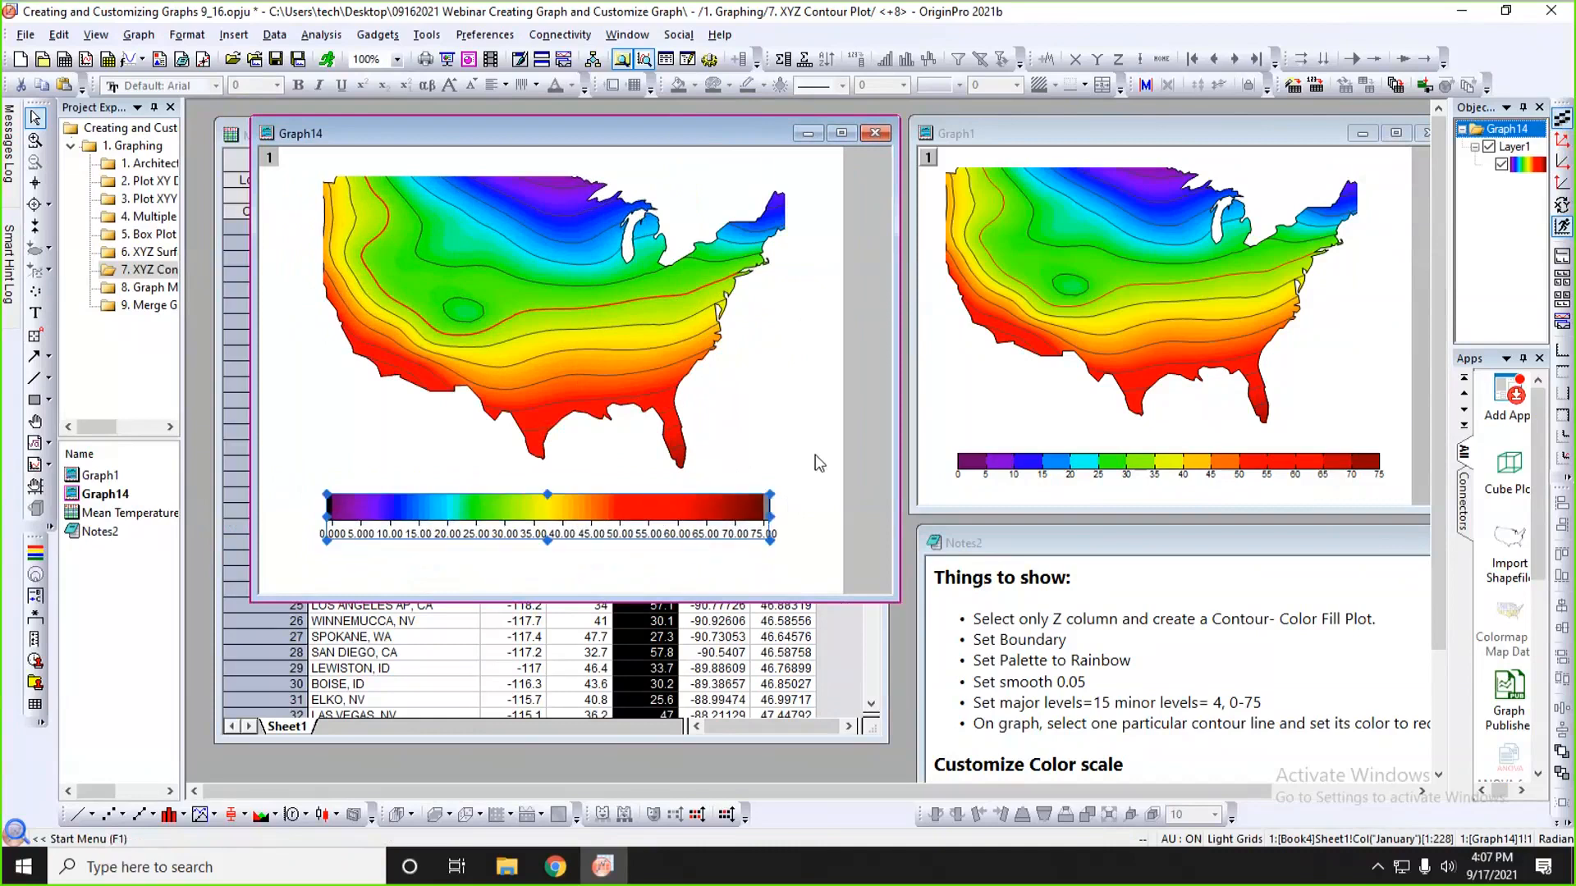
pyautogui.click(668, 506)
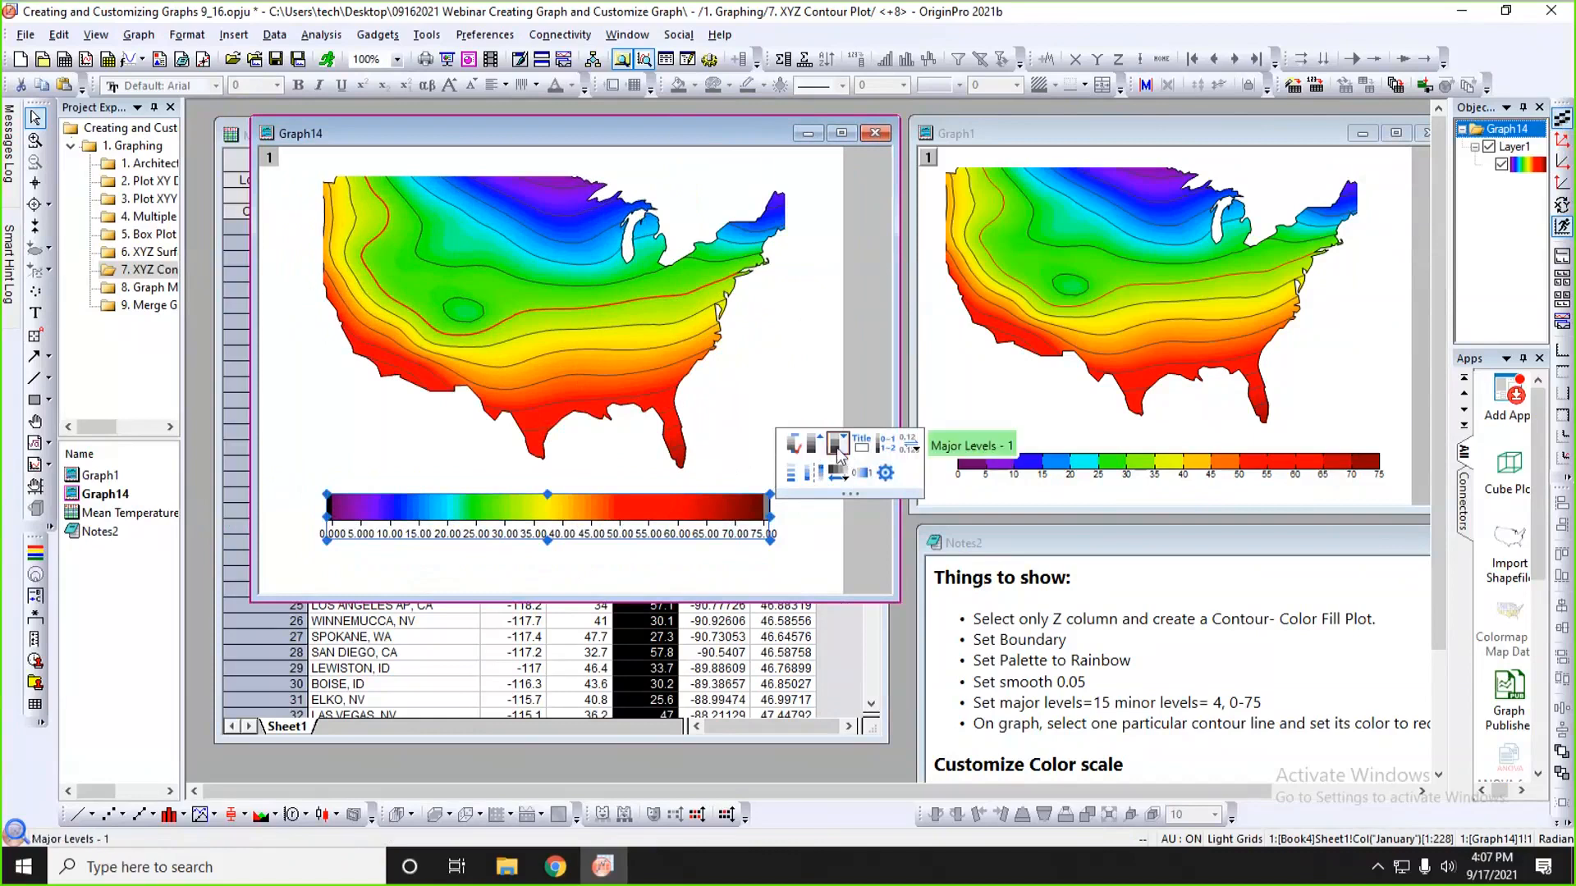
pyautogui.click(792, 448)
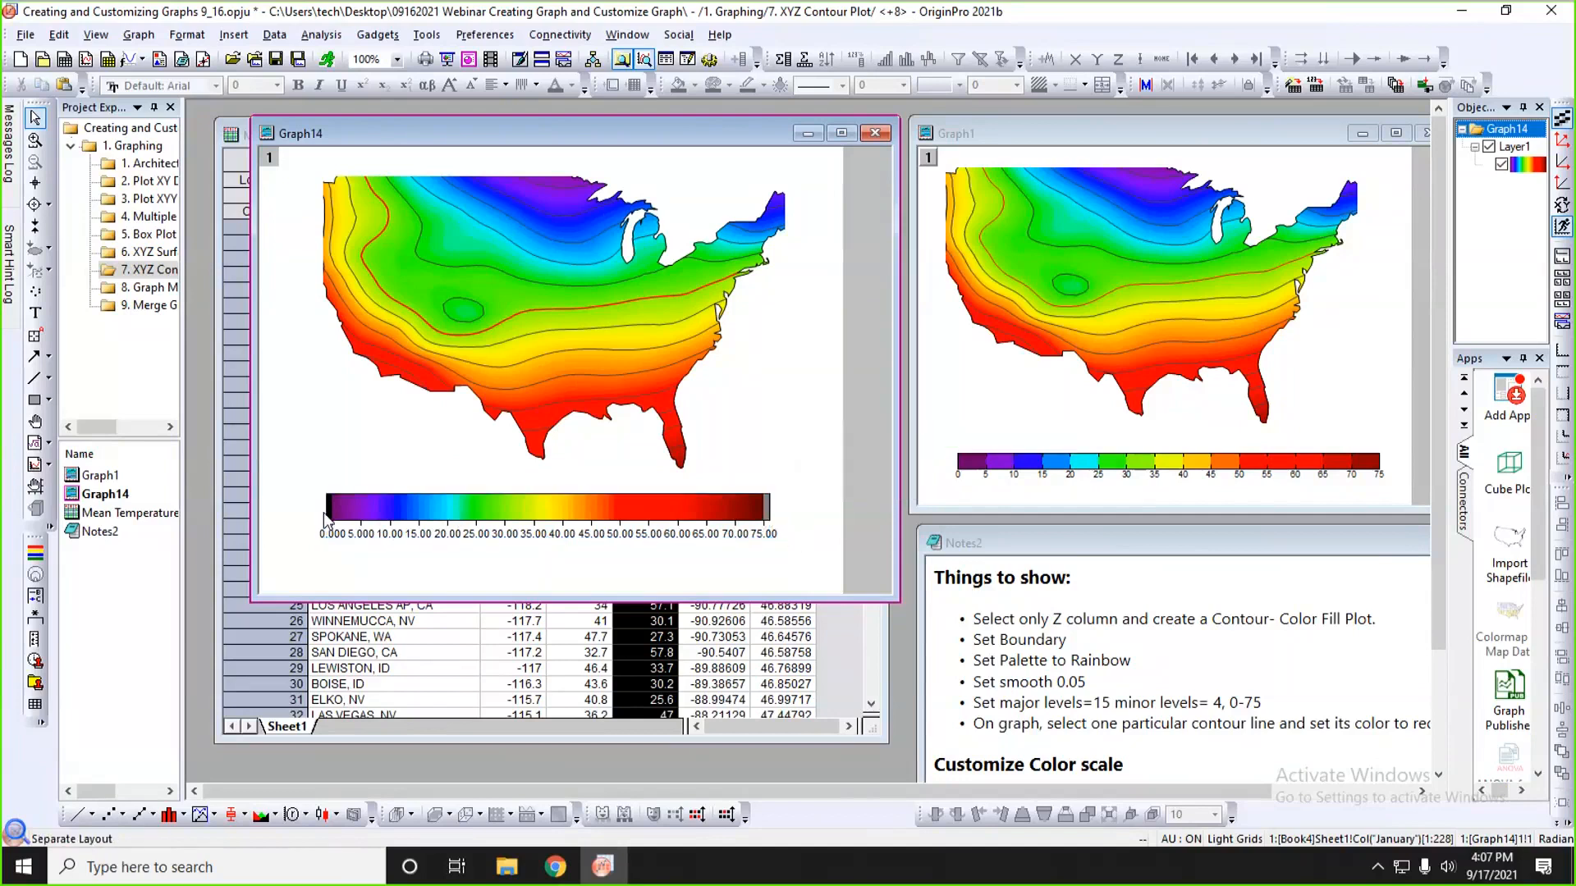
pyautogui.click(756, 513)
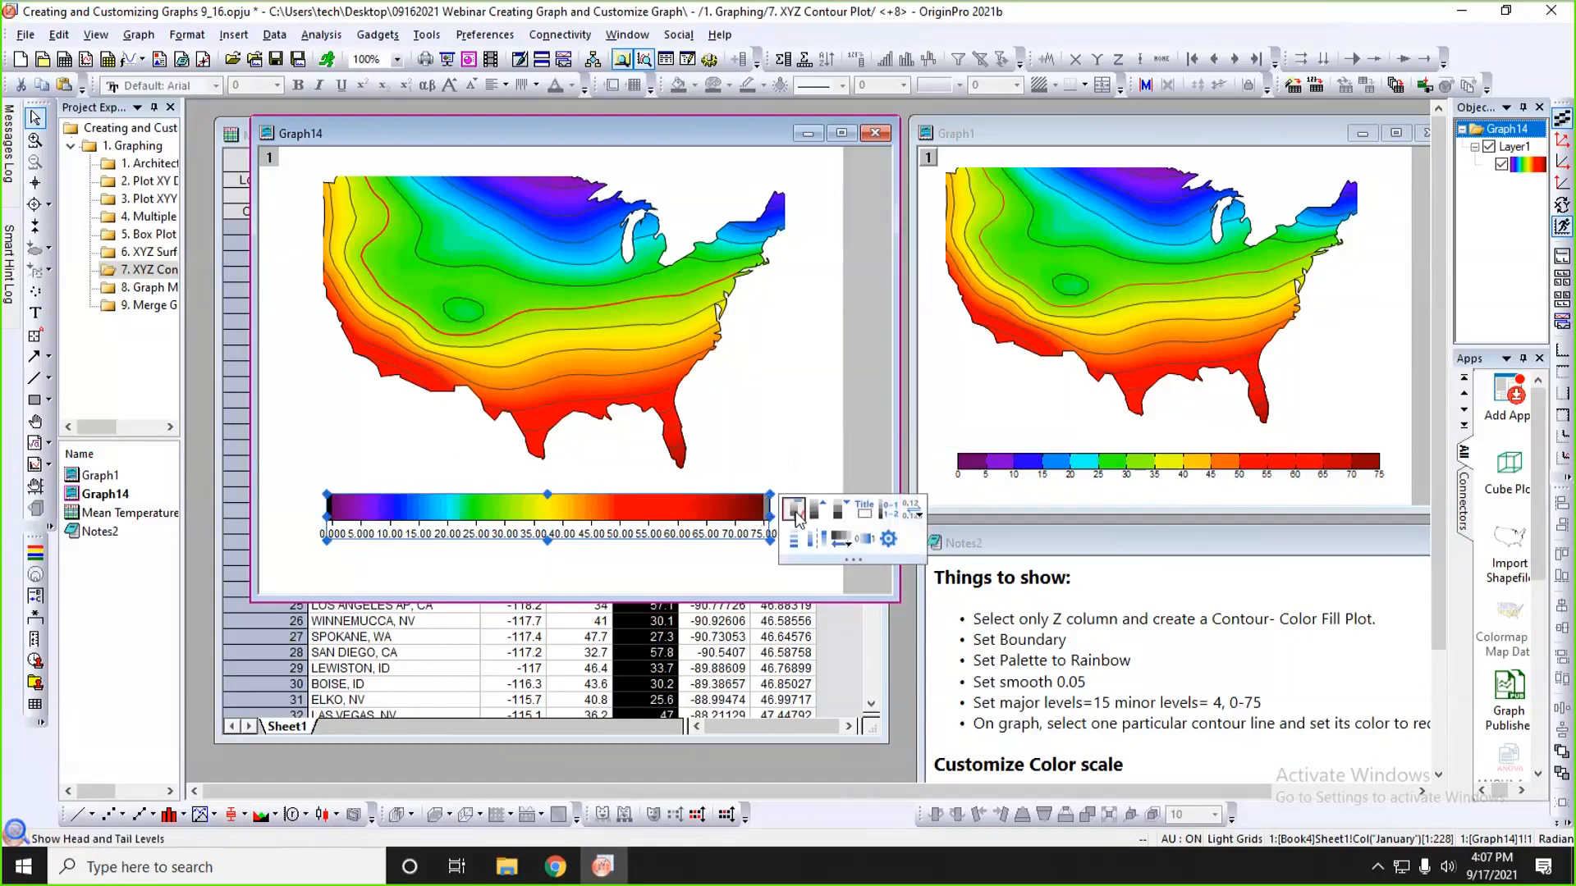
pyautogui.click(794, 510)
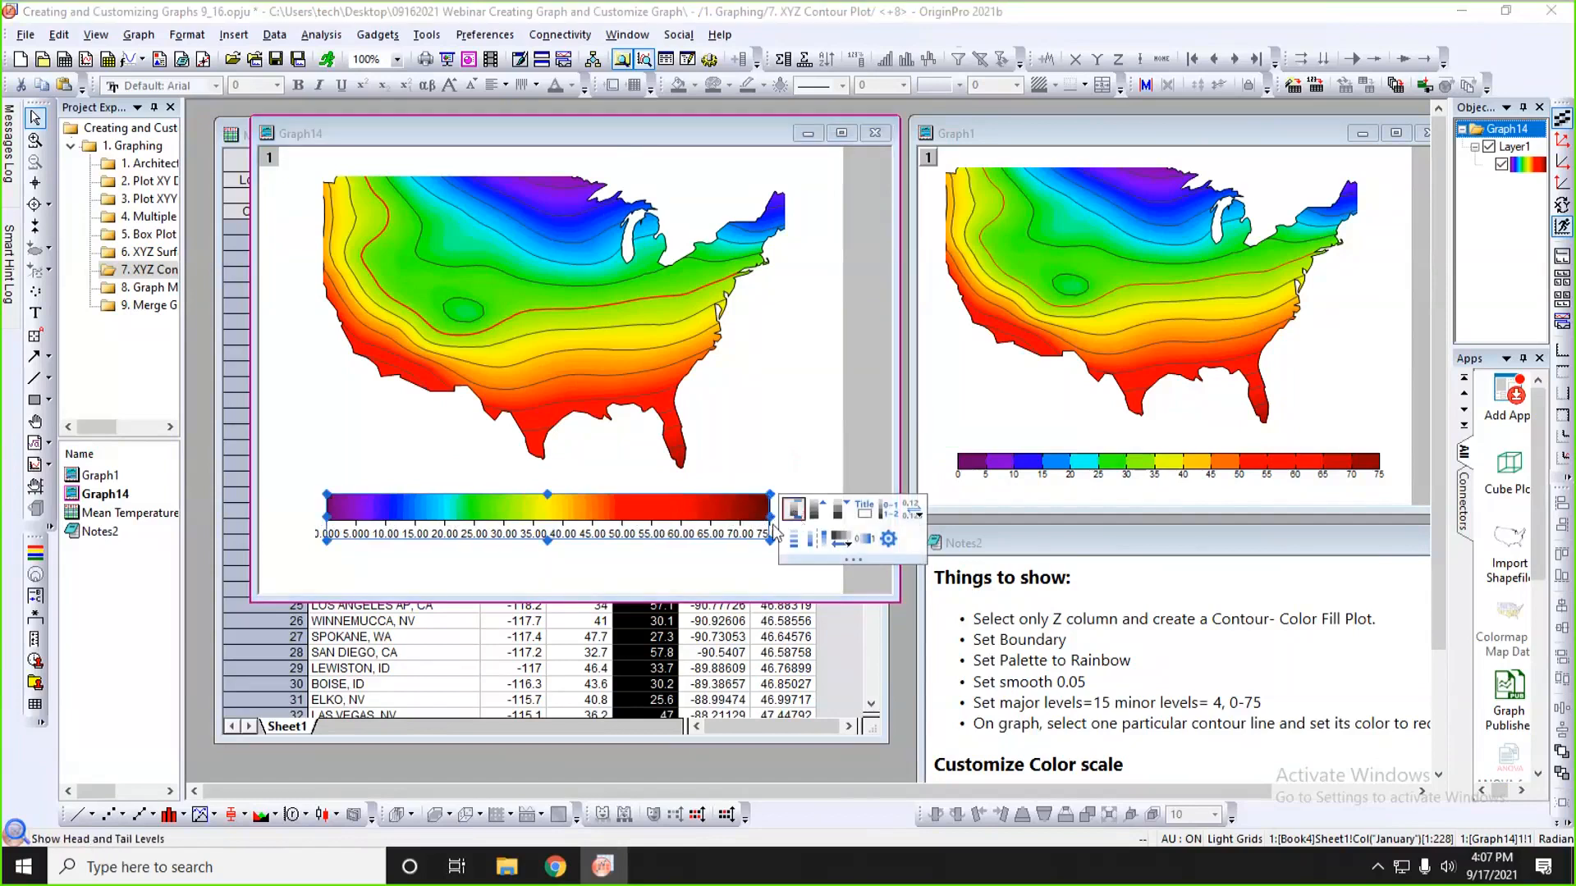
# - Set the number labels on Graph14's color scale to 0 decimal places and deselect the scale
pyautogui.click(695, 558)
pyautogui.click(721, 513)
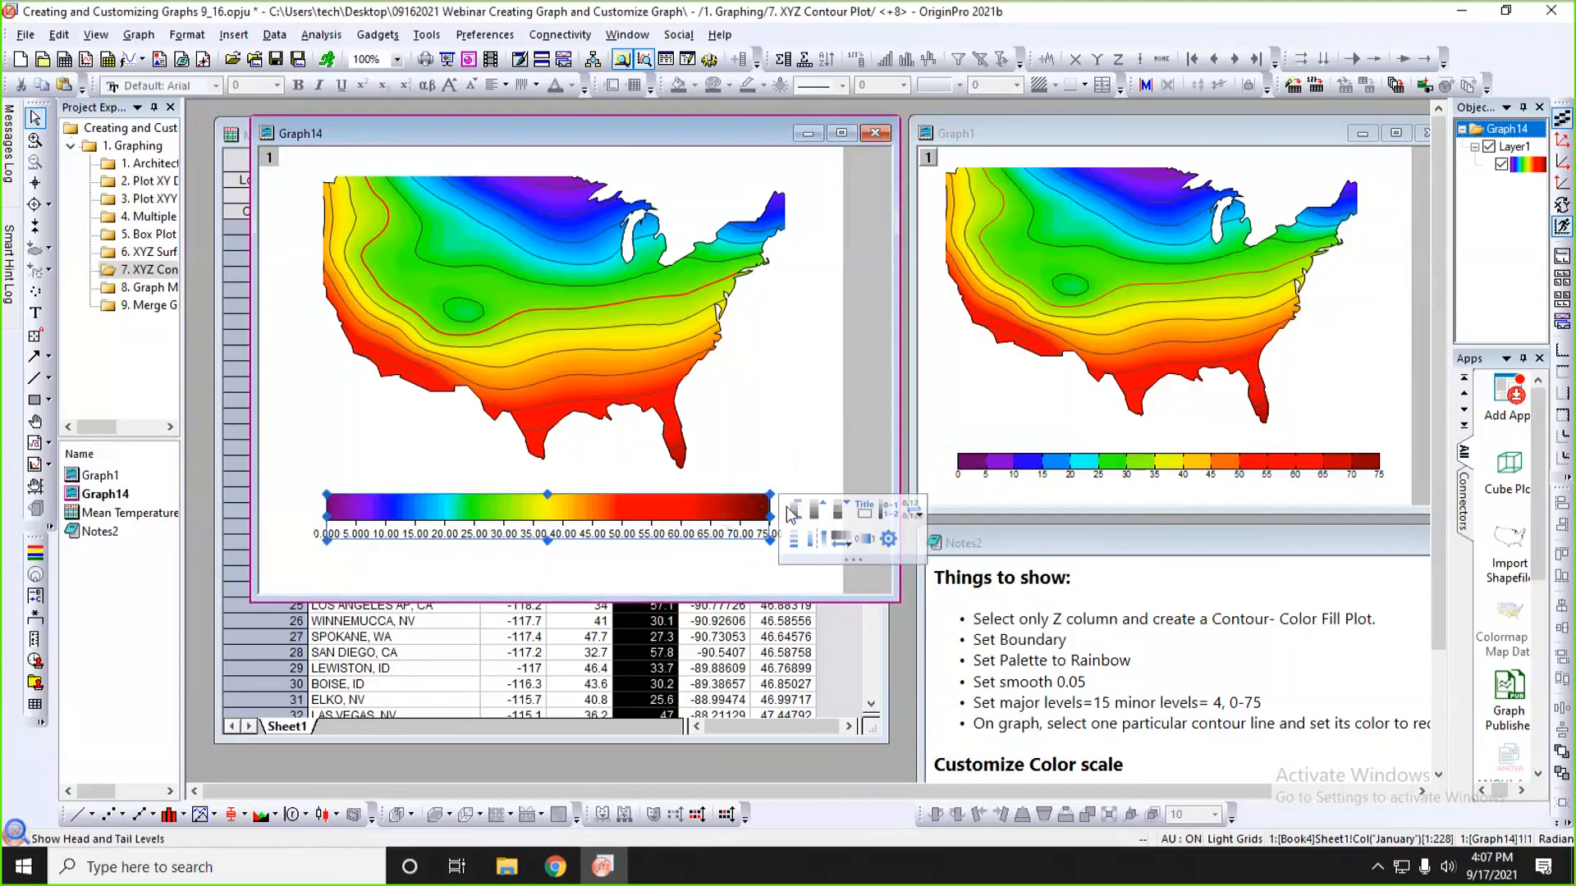
pyautogui.click(912, 510)
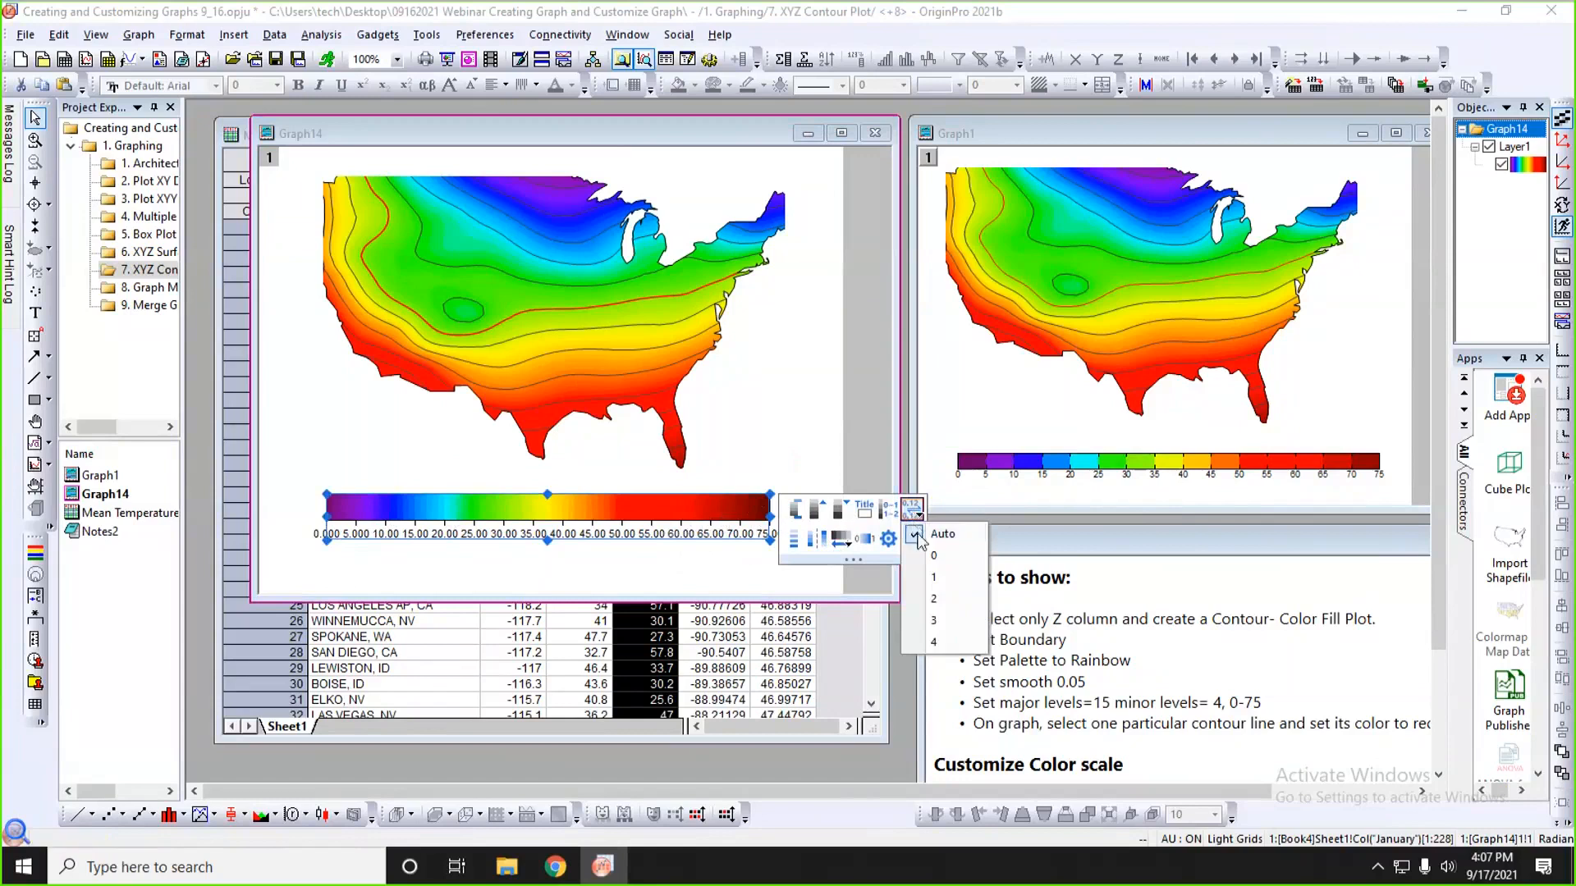
pyautogui.click(936, 557)
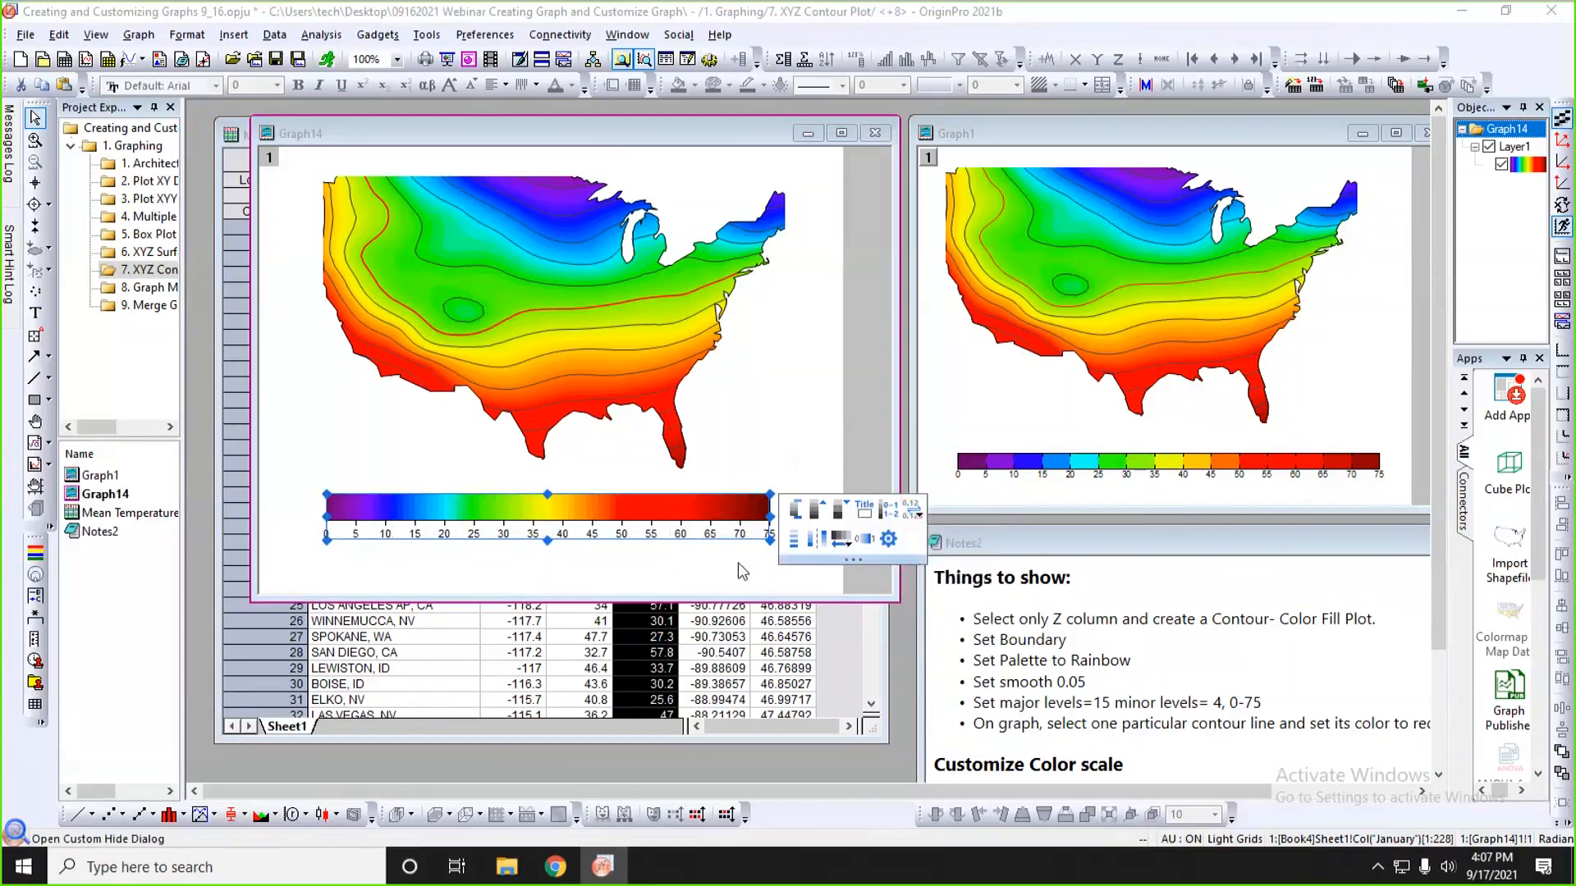
pyautogui.click(737, 575)
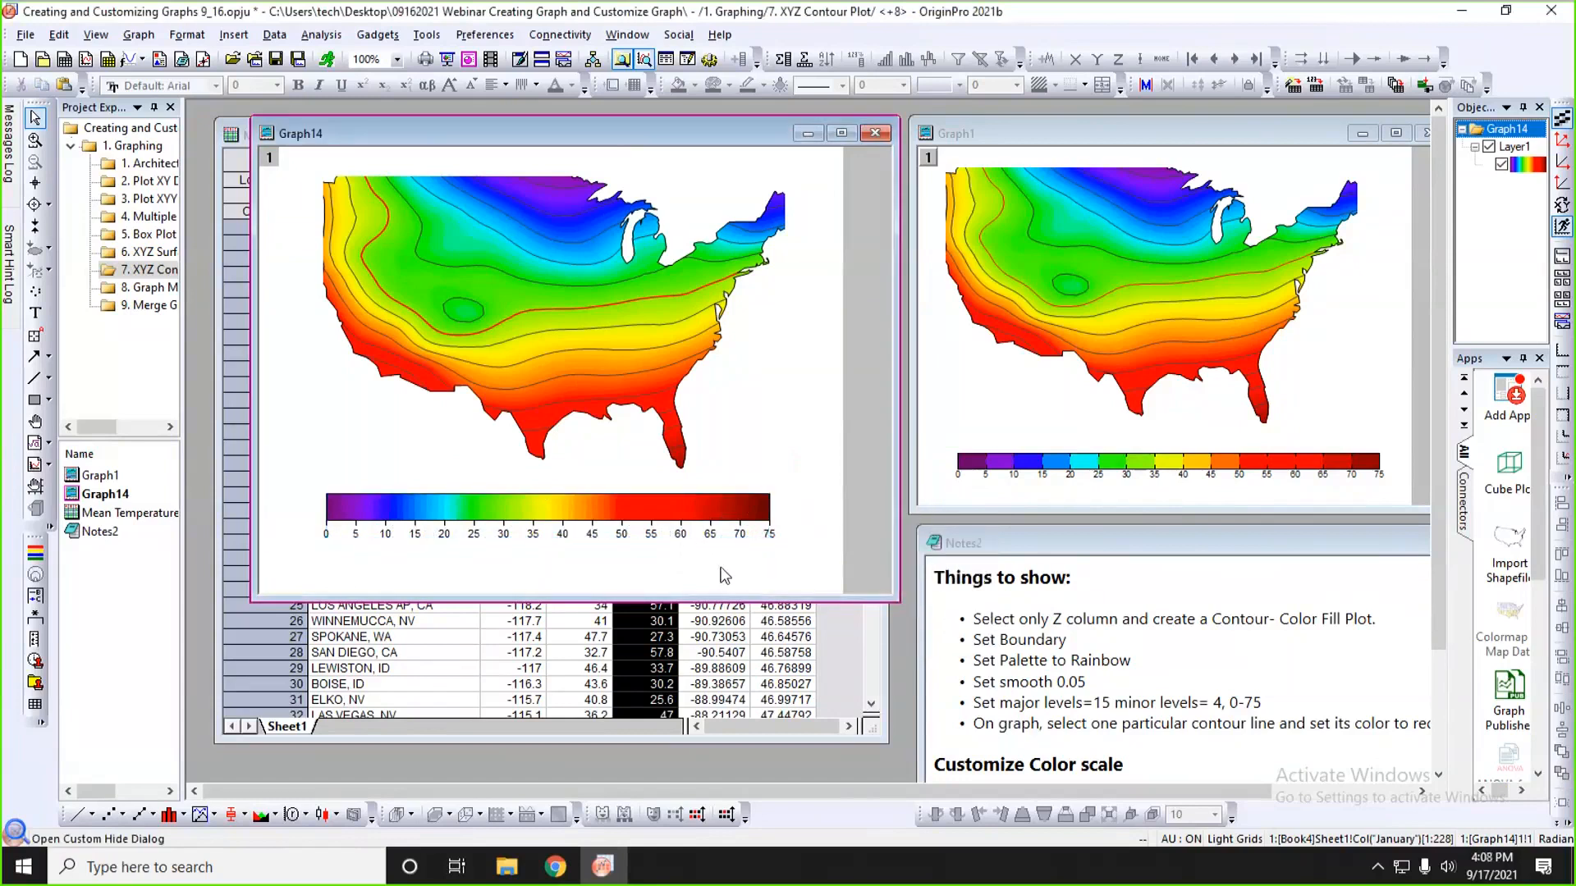
# - Set Graph14's color scale to show major levels only and apply the change
pyautogui.click(732, 507)
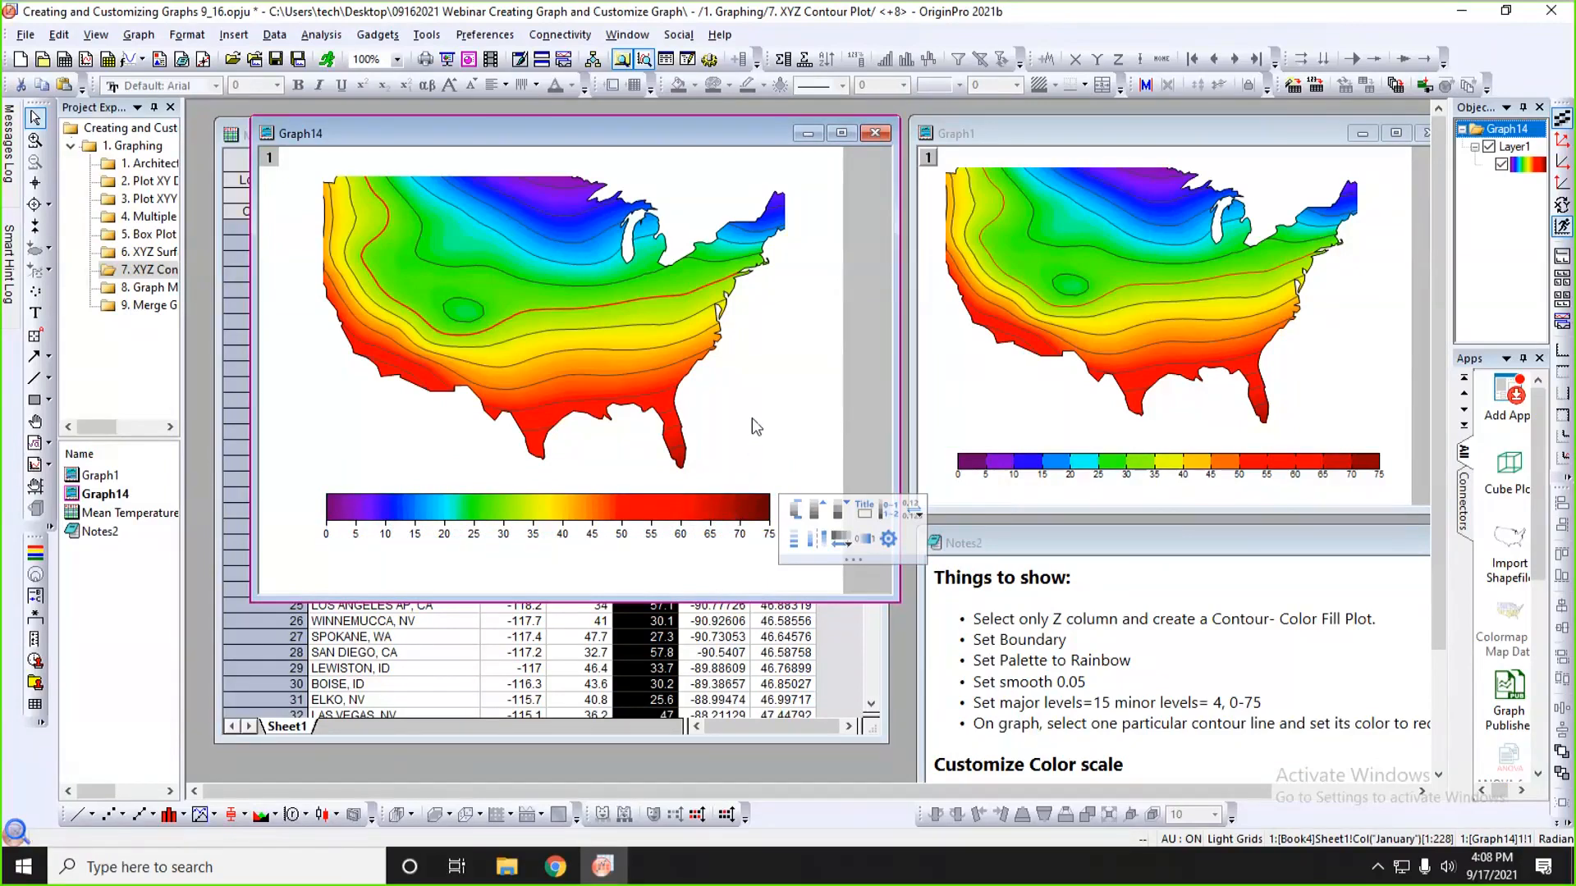
pyautogui.moveTo(804, 150); pyautogui.dragTo(613, 53)
pyautogui.click(386, 90)
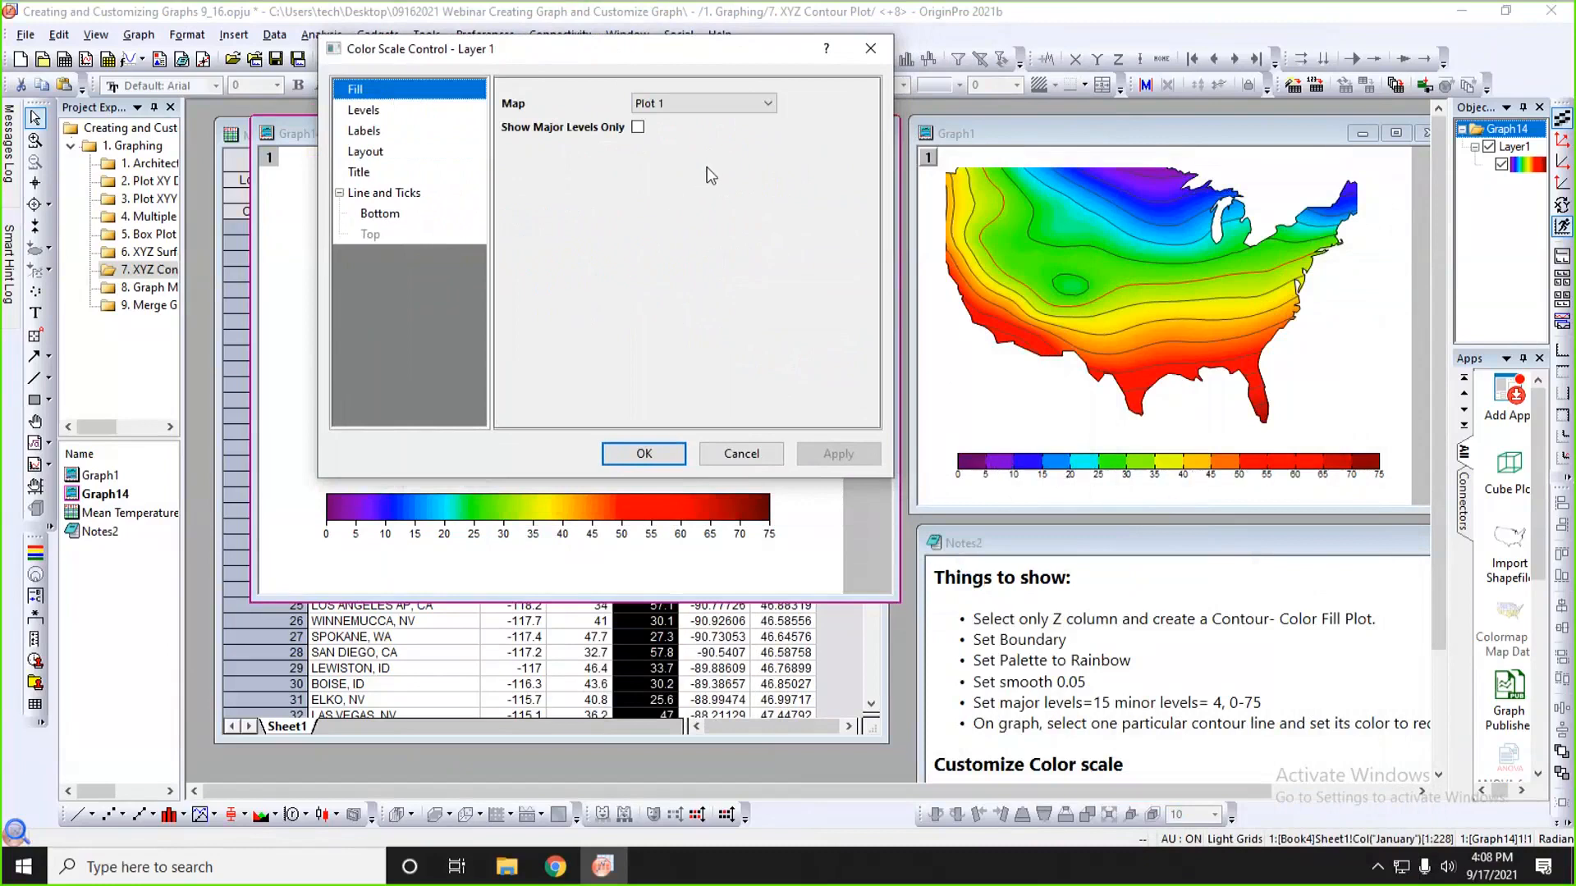
pyautogui.click(768, 105)
pyautogui.click(719, 117)
pyautogui.click(638, 127)
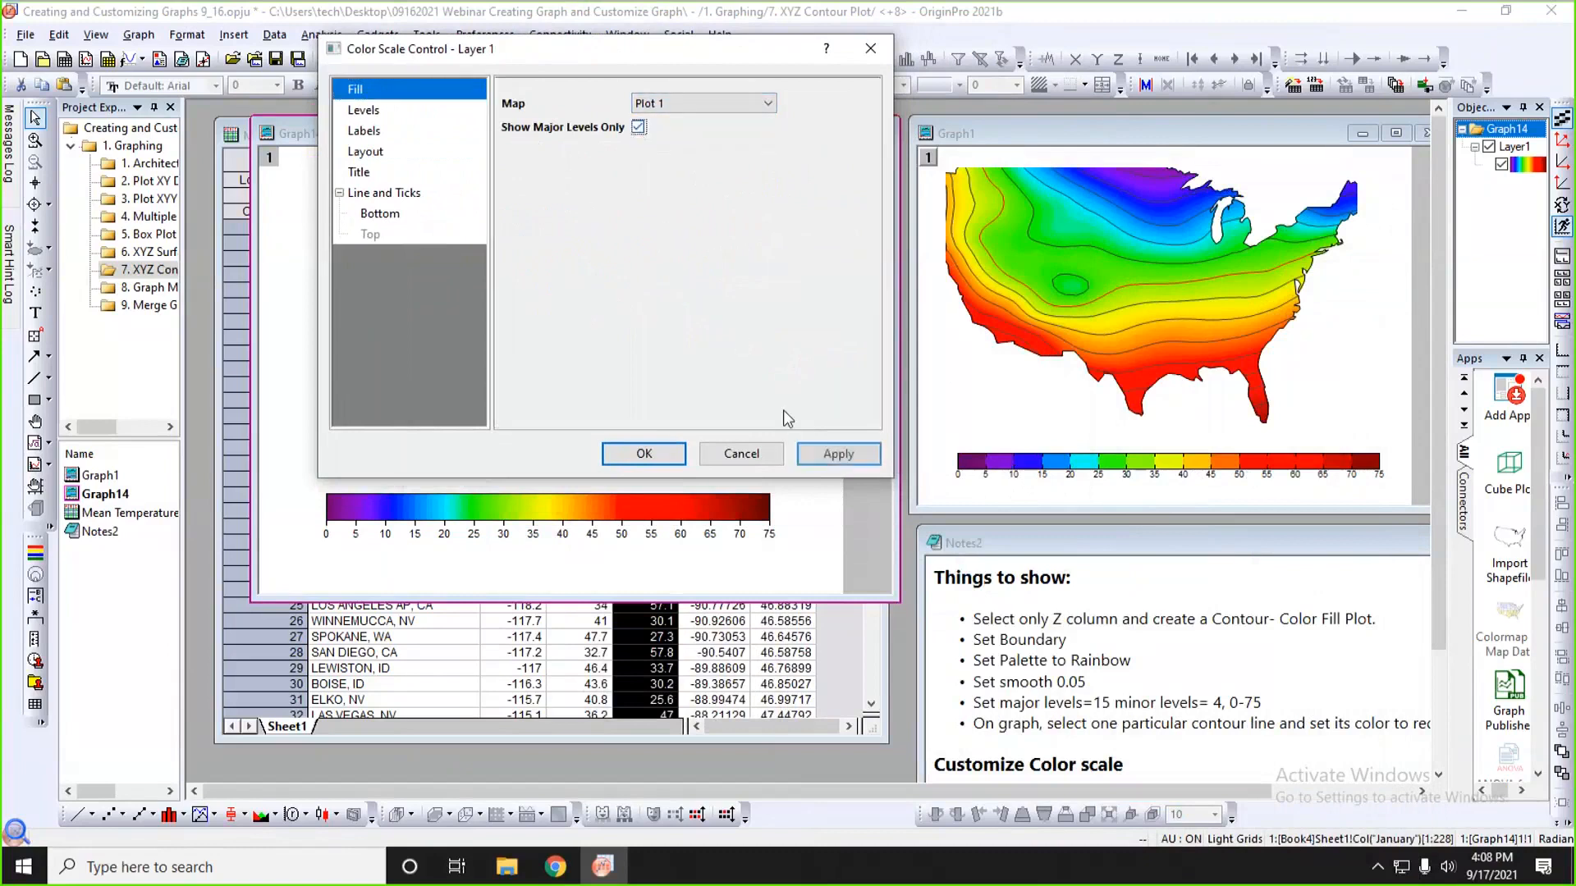
pyautogui.click(834, 457)
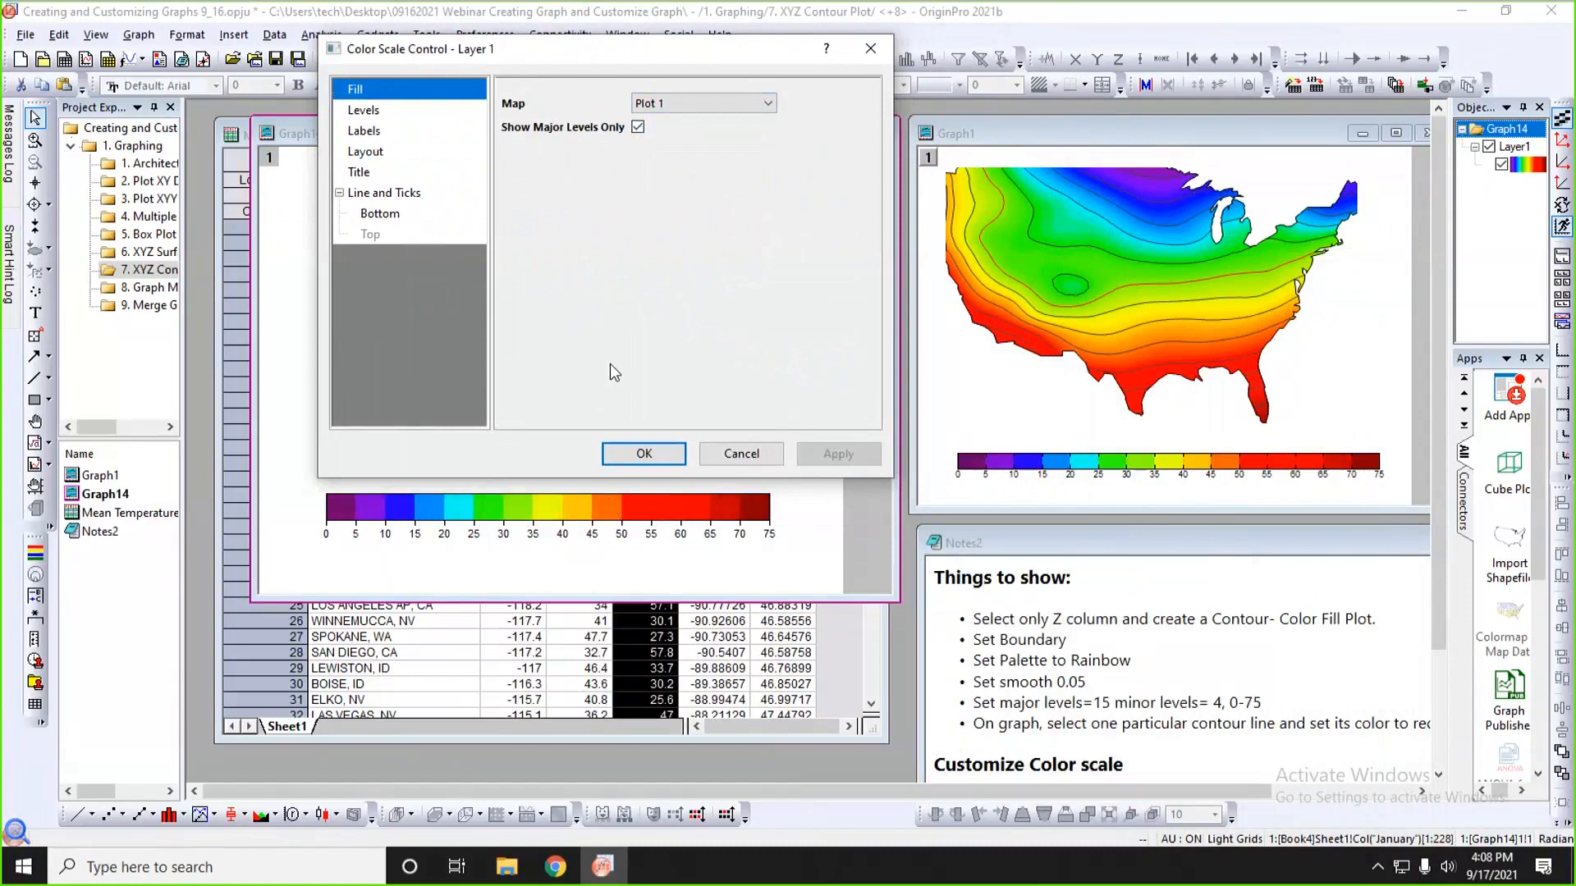
# - Set the color scale's Color Bar Thickness to 120 and apply it
pyautogui.click(395, 113)
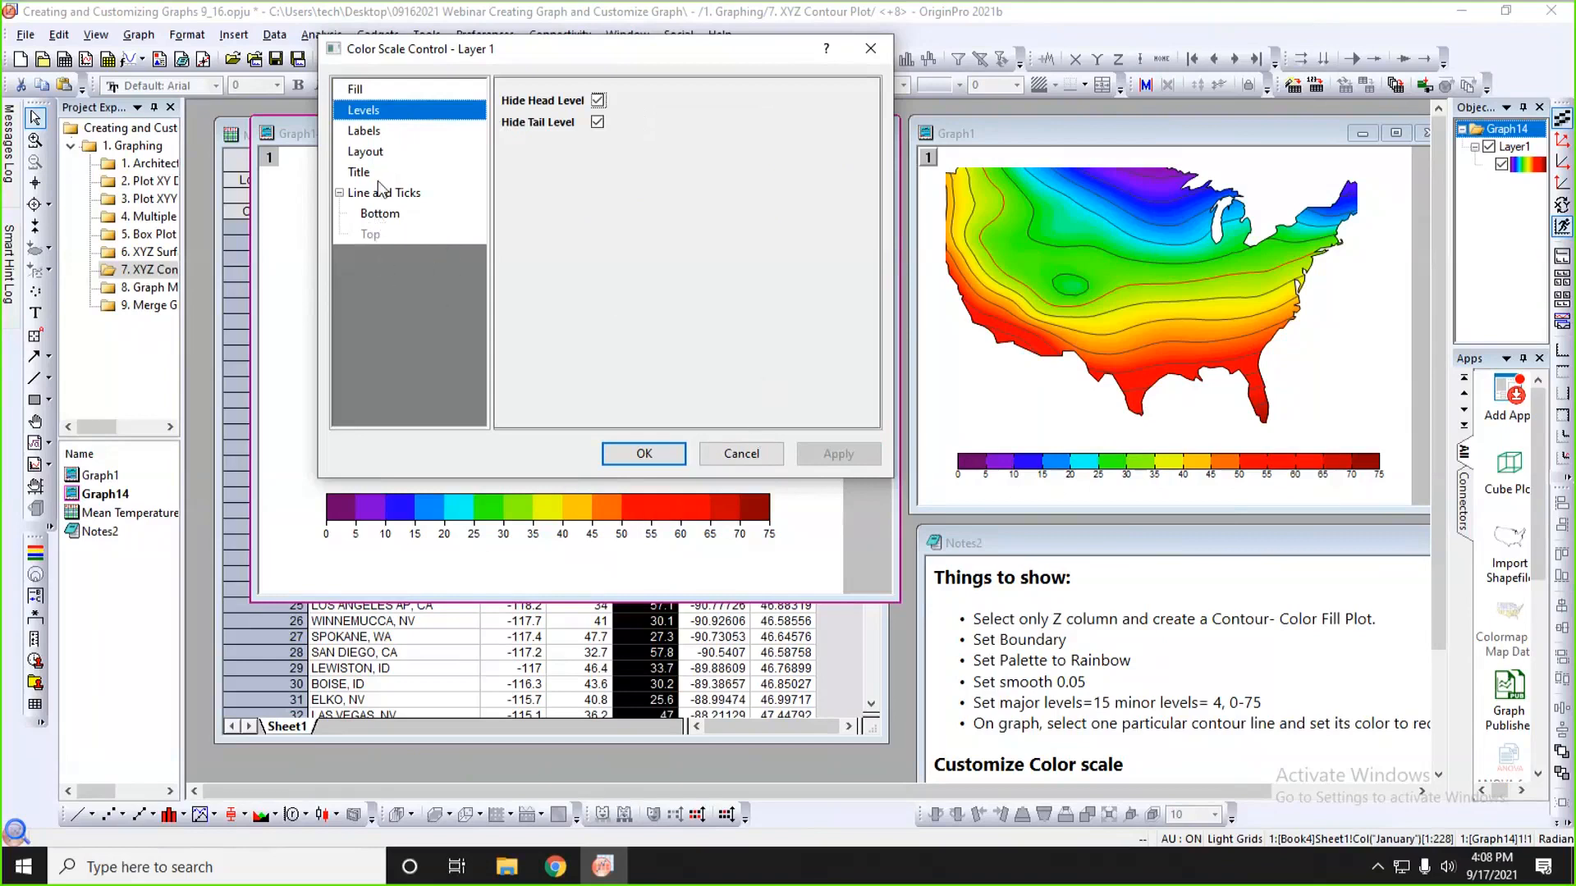
pyautogui.click(381, 155)
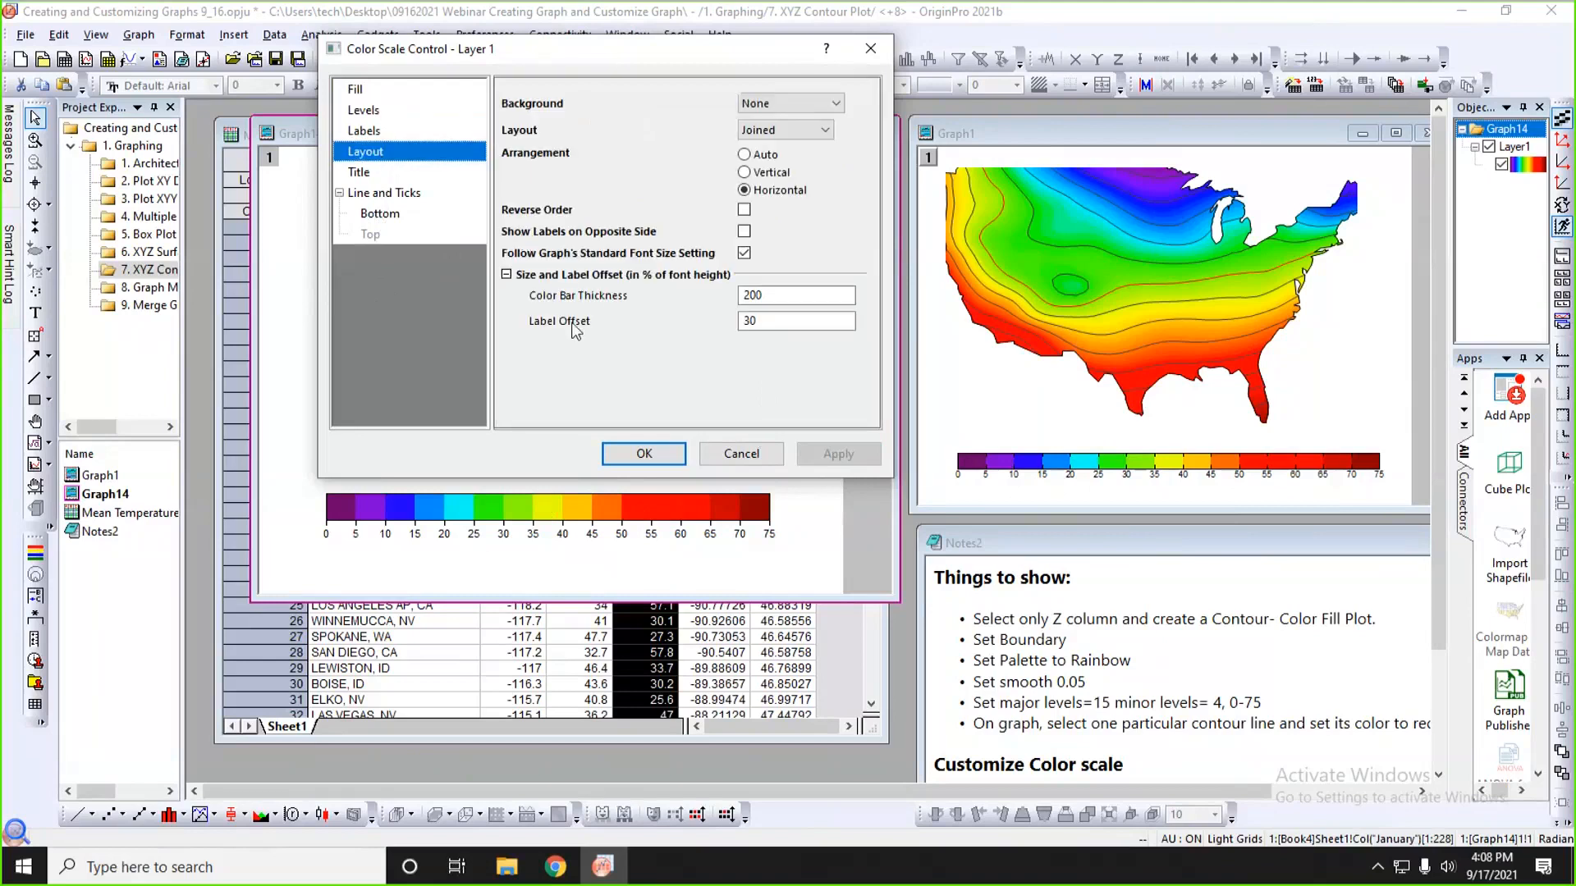
pyautogui.doubleClick(767, 295)
pyautogui.write('10')
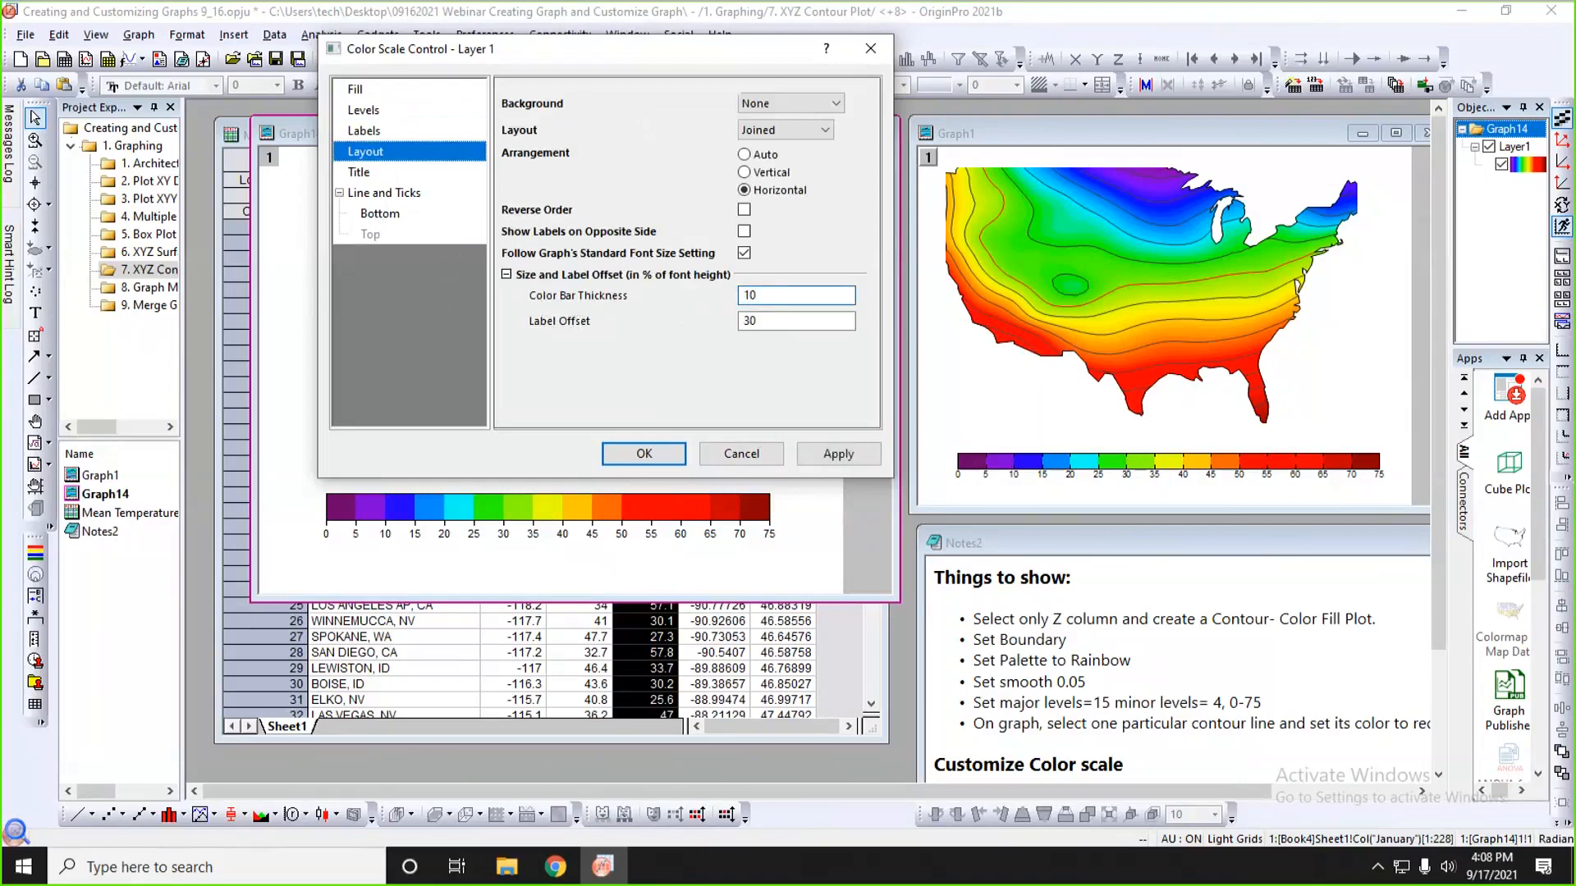
pyautogui.press('BackSpace')
pyautogui.write('20')
pyautogui.click(841, 458)
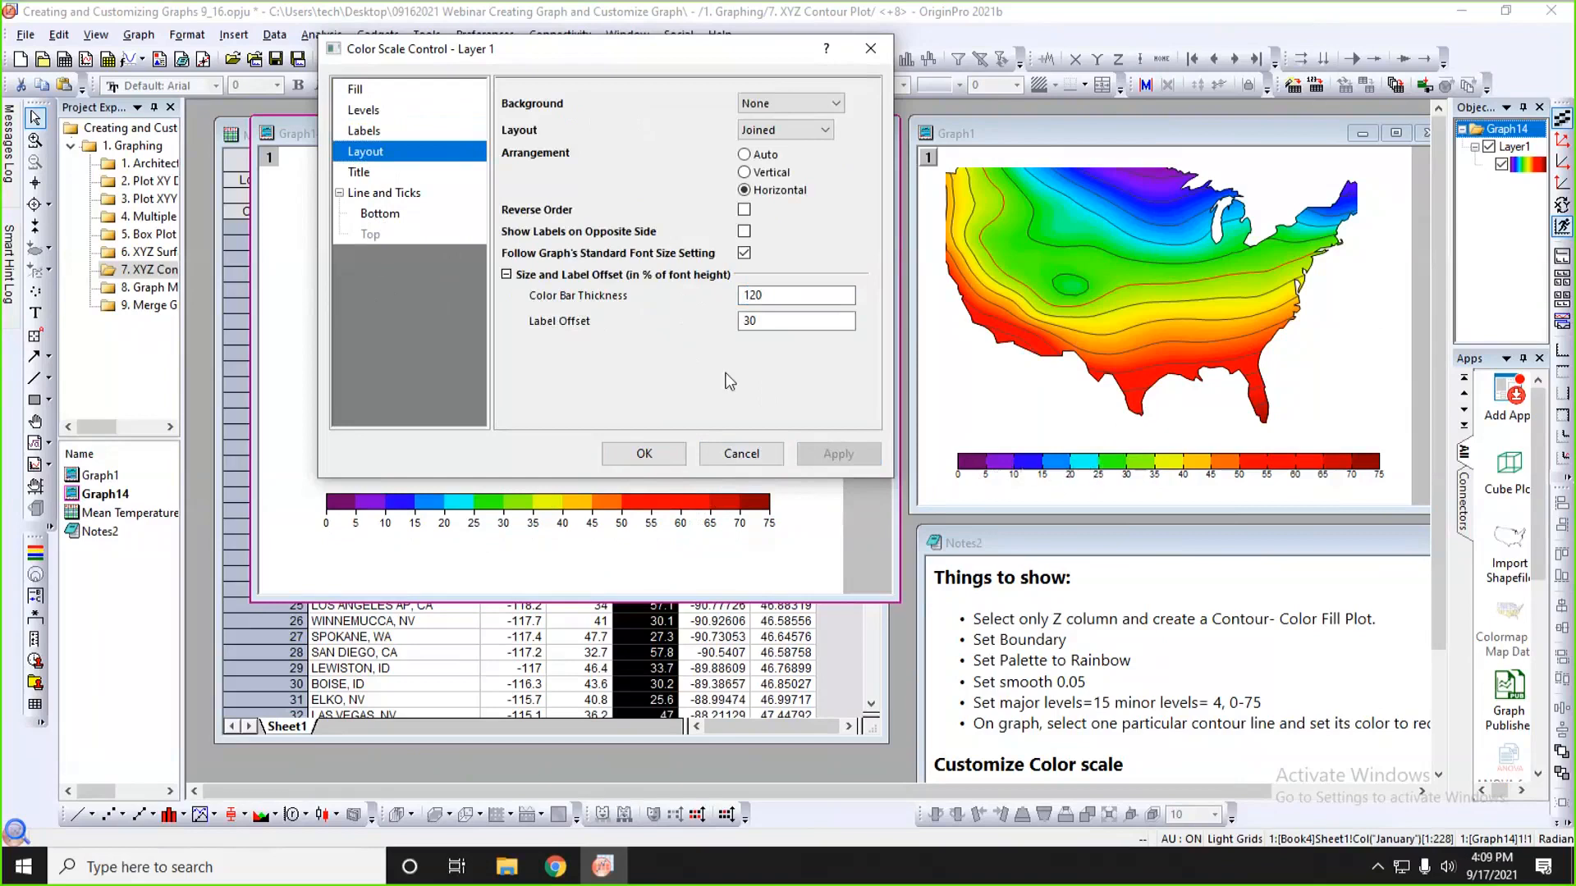
# - Use the same line and tick options for the bottom and top of the color scale
pyautogui.click(388, 194)
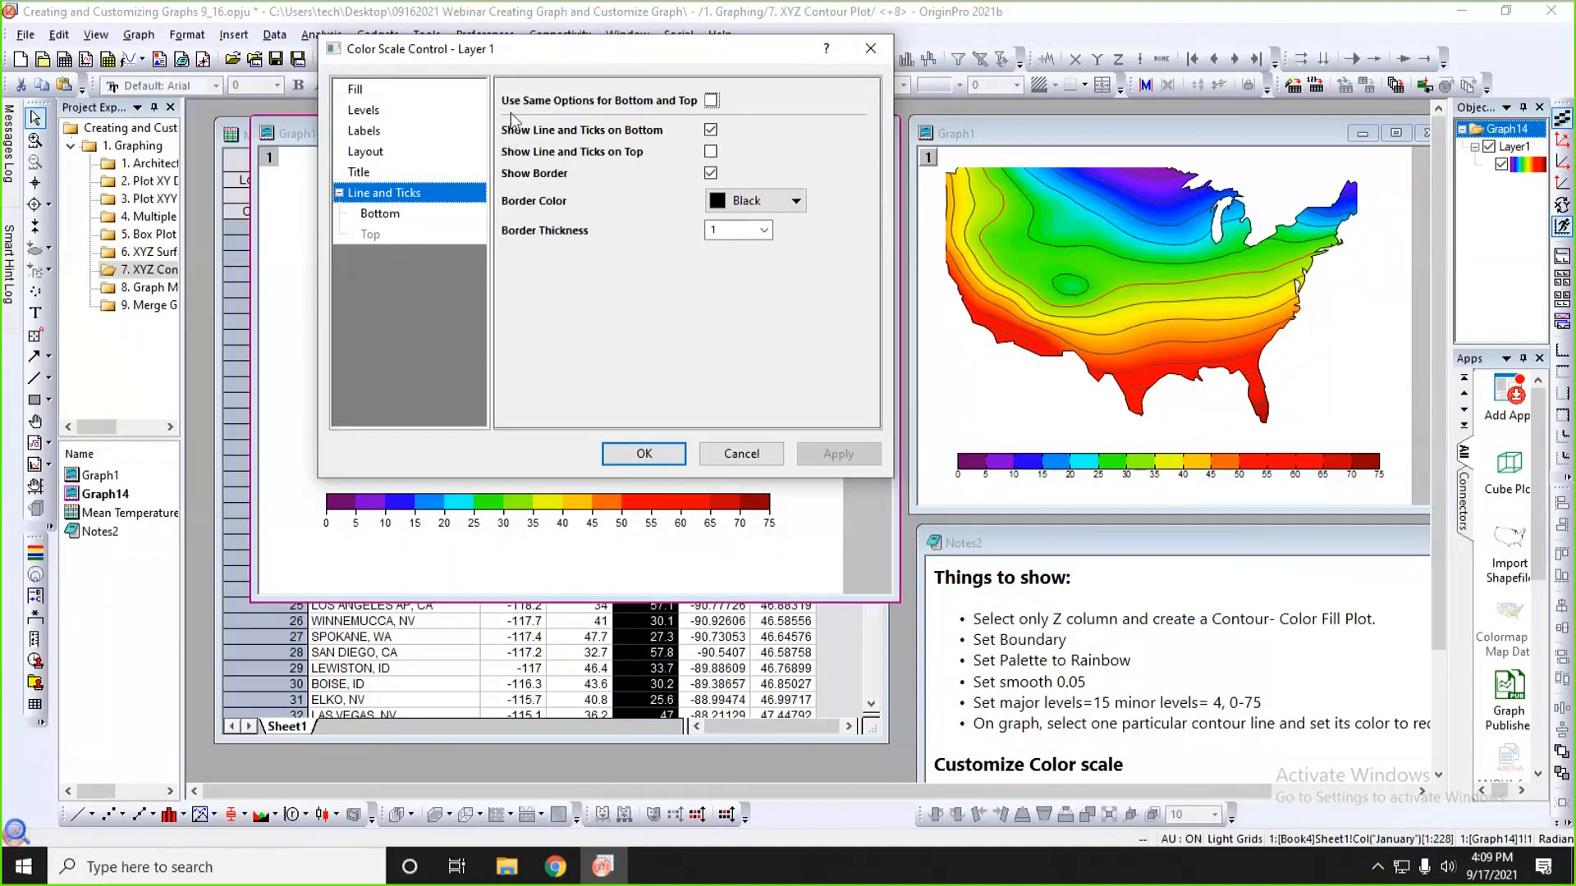
pyautogui.click(711, 100)
pyautogui.click(834, 451)
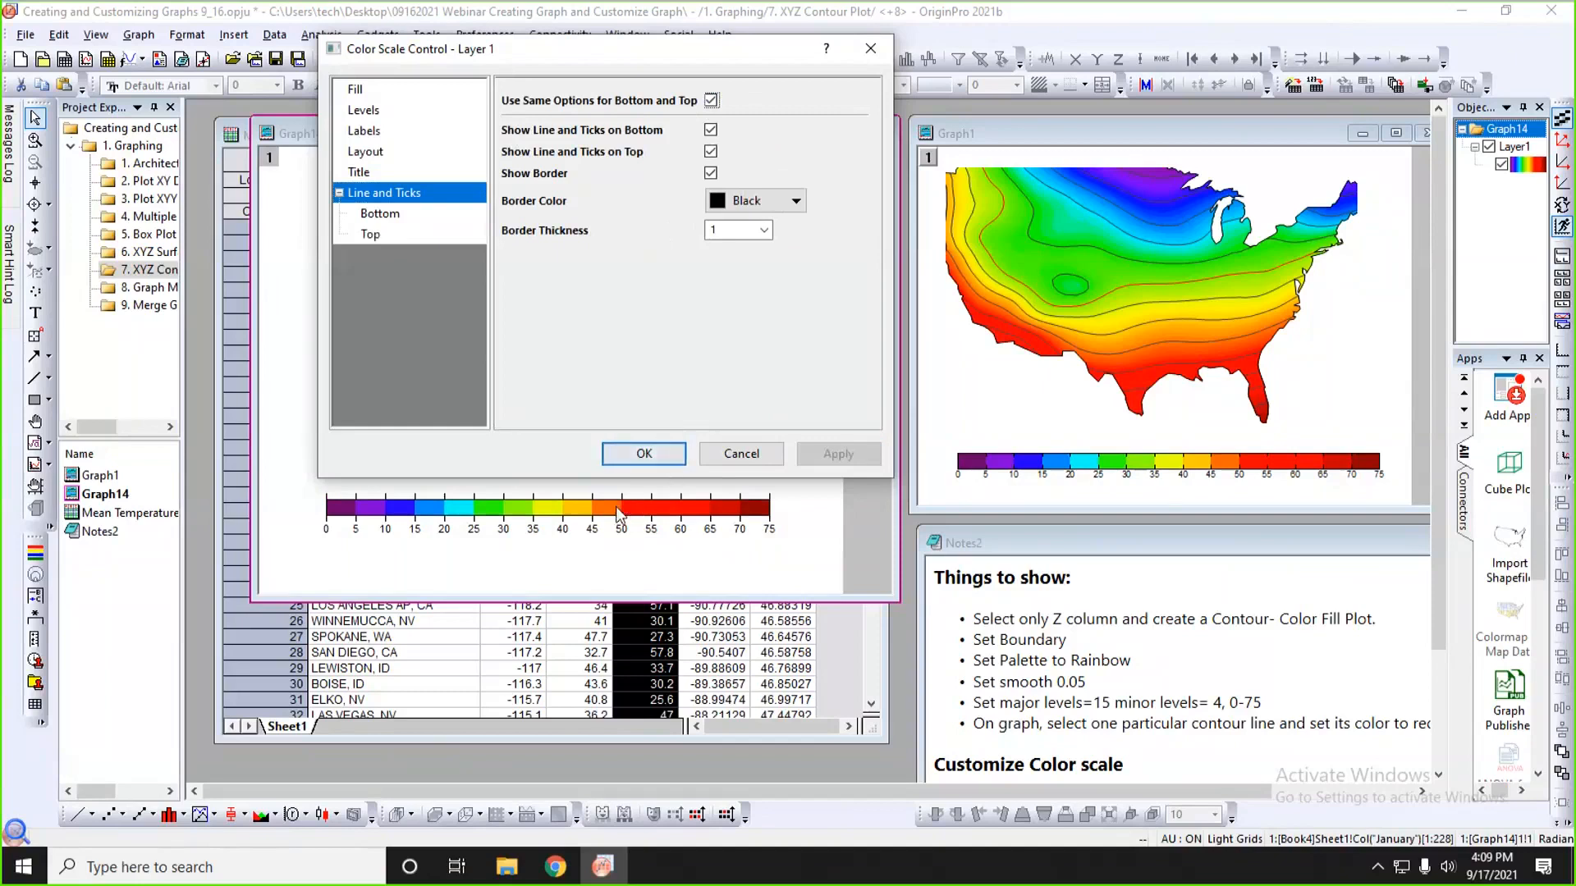
# - Set the color scale's major ticks to style In with length 5, then apply and close the settings
pyautogui.click(380, 215)
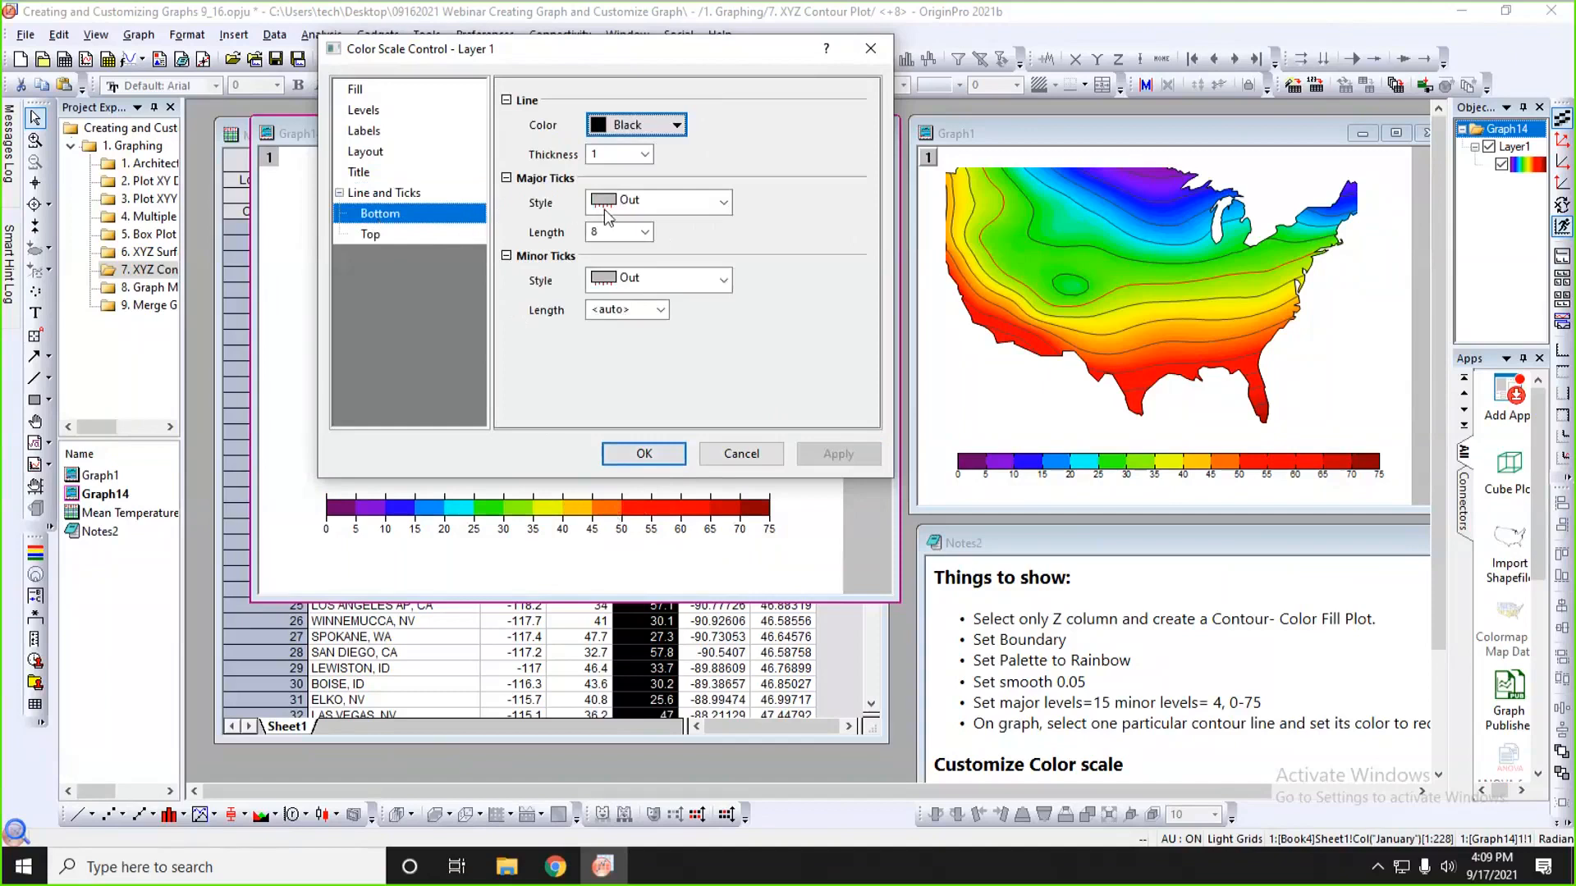
pyautogui.click(723, 202)
pyautogui.click(657, 242)
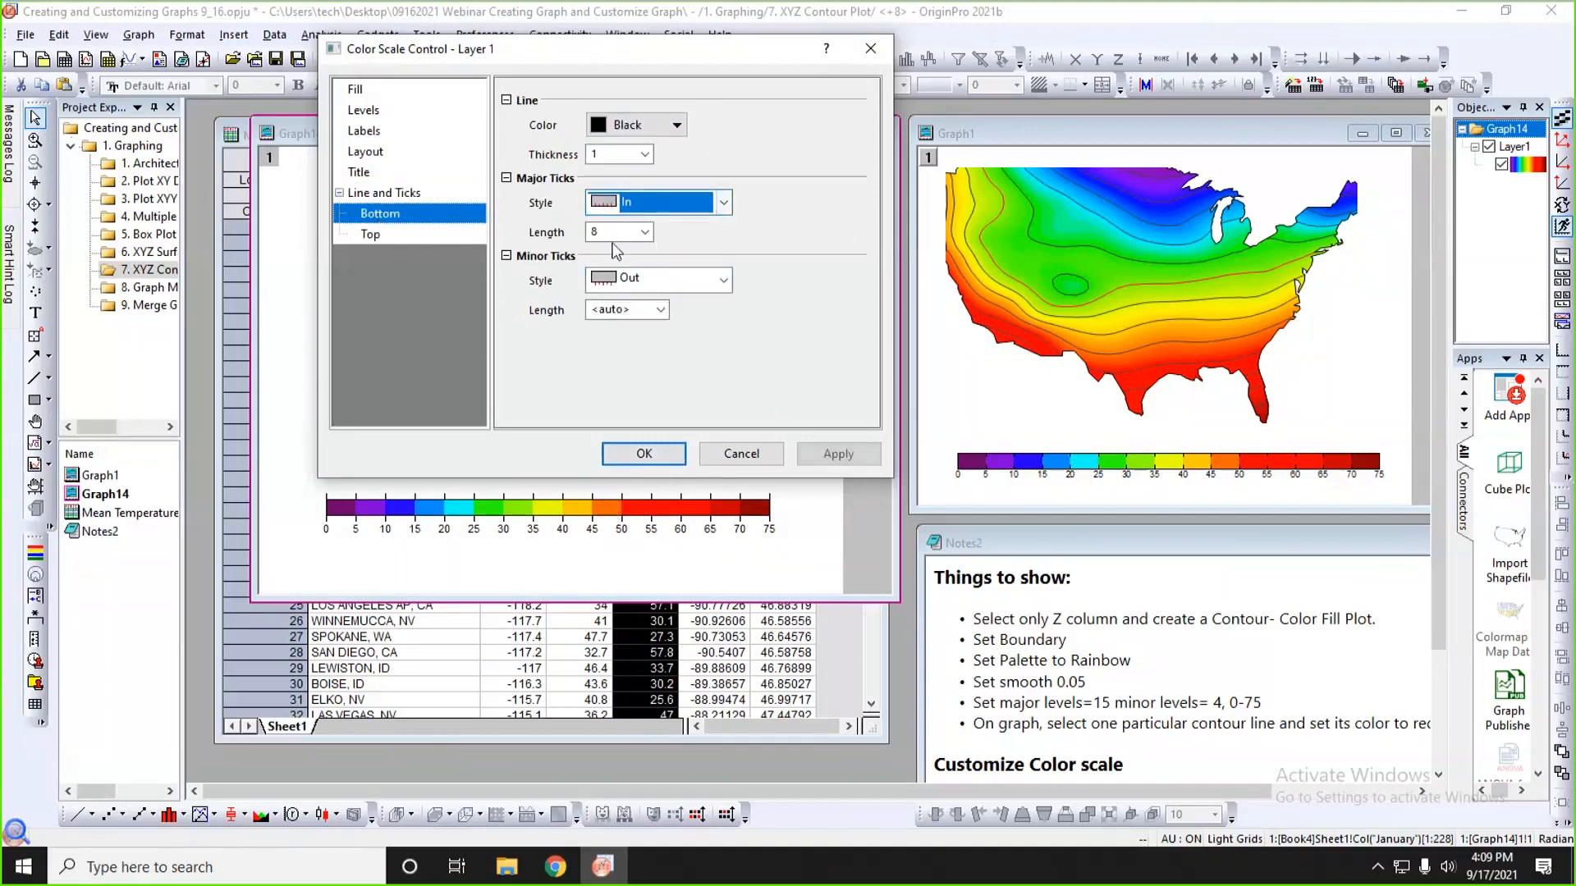
pyautogui.doubleClick(605, 232)
pyautogui.write('5')
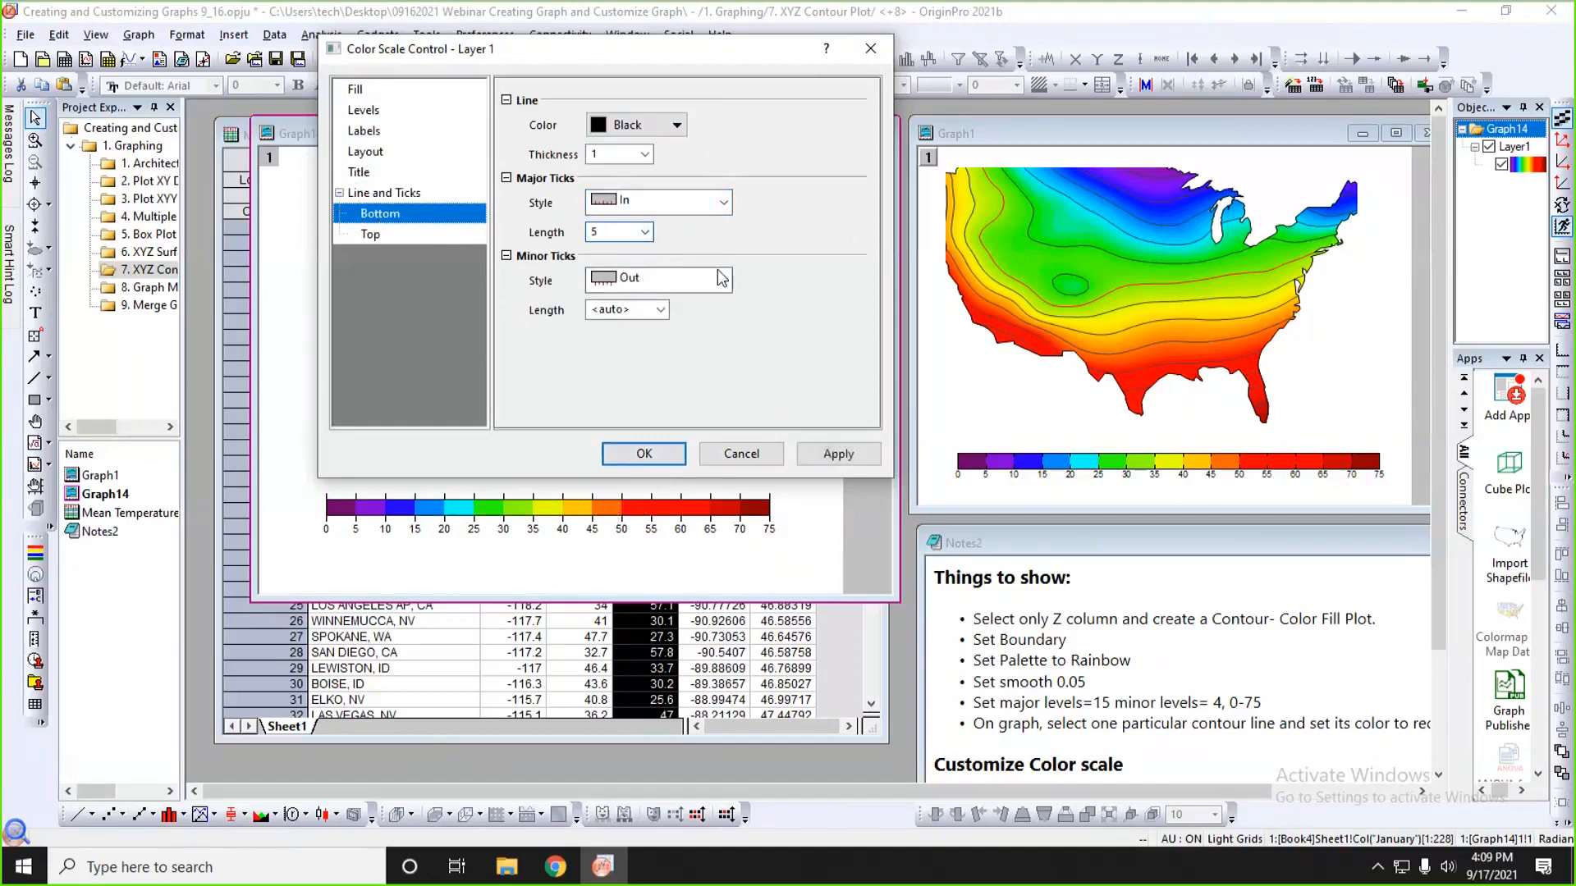
pyautogui.click(813, 451)
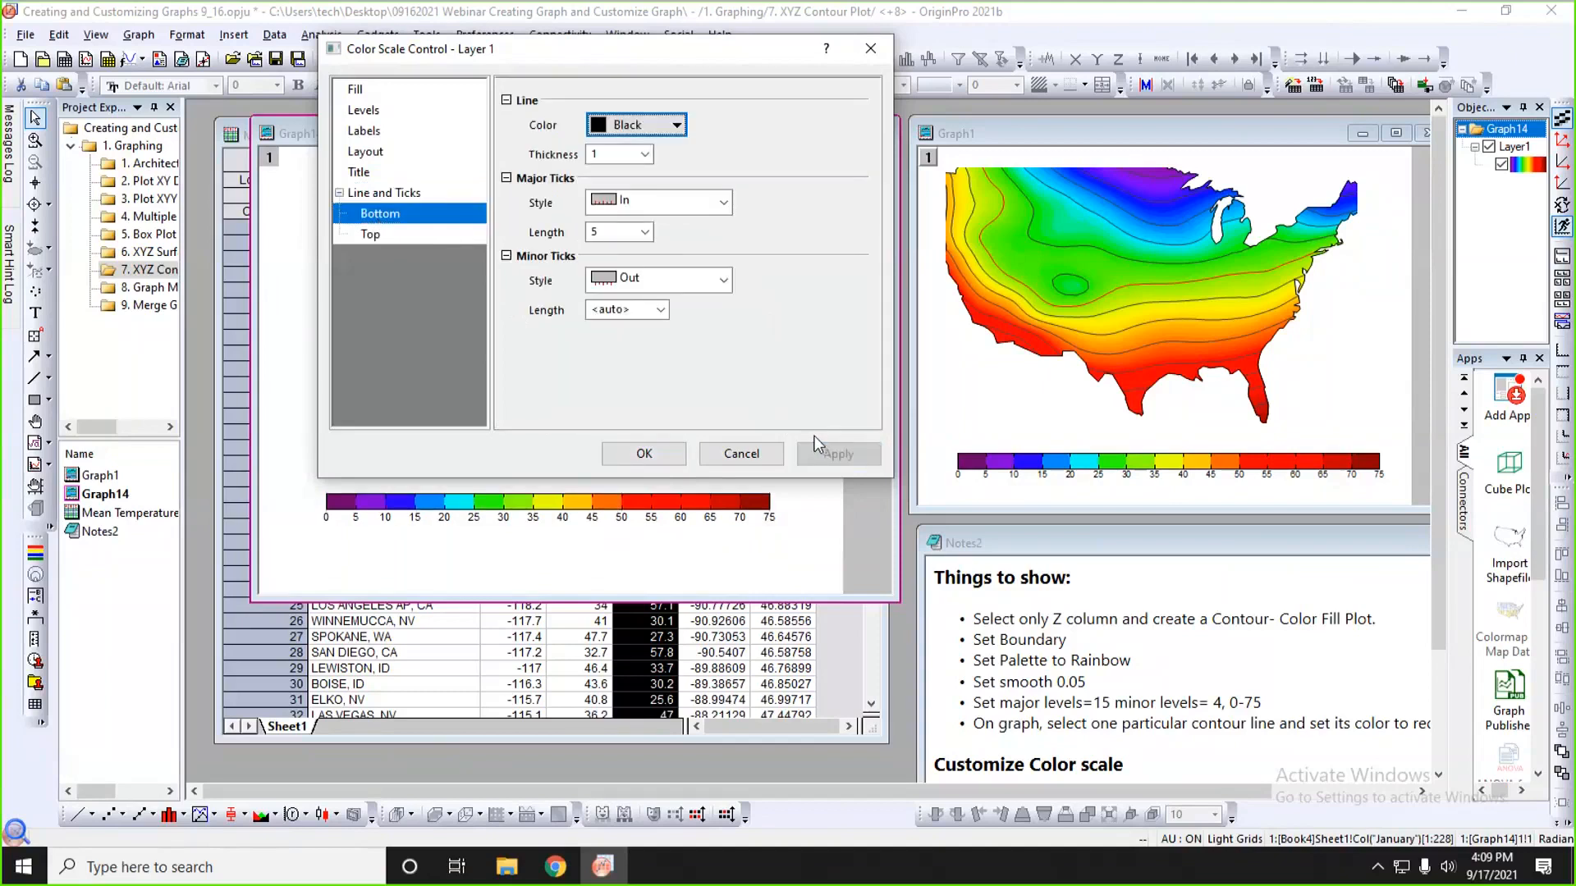
pyautogui.click(643, 456)
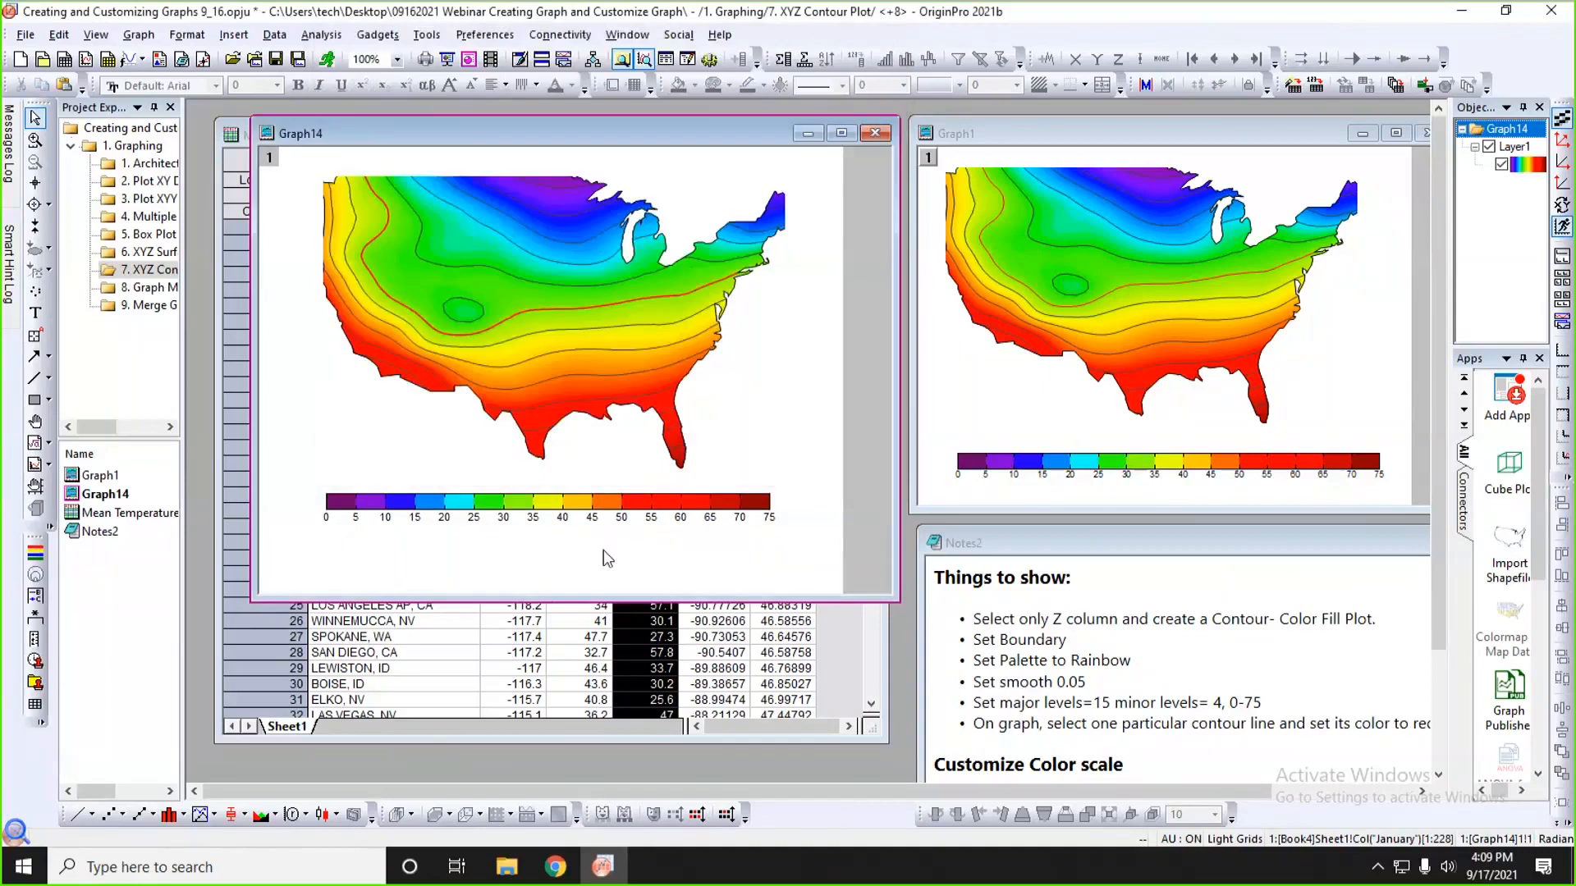
# - Move the color scale slightly lower beneath the map and shrink the Graph14 window to roughly Graph1's size
pyautogui.moveTo(701, 518); pyautogui.dragTo(695, 533)
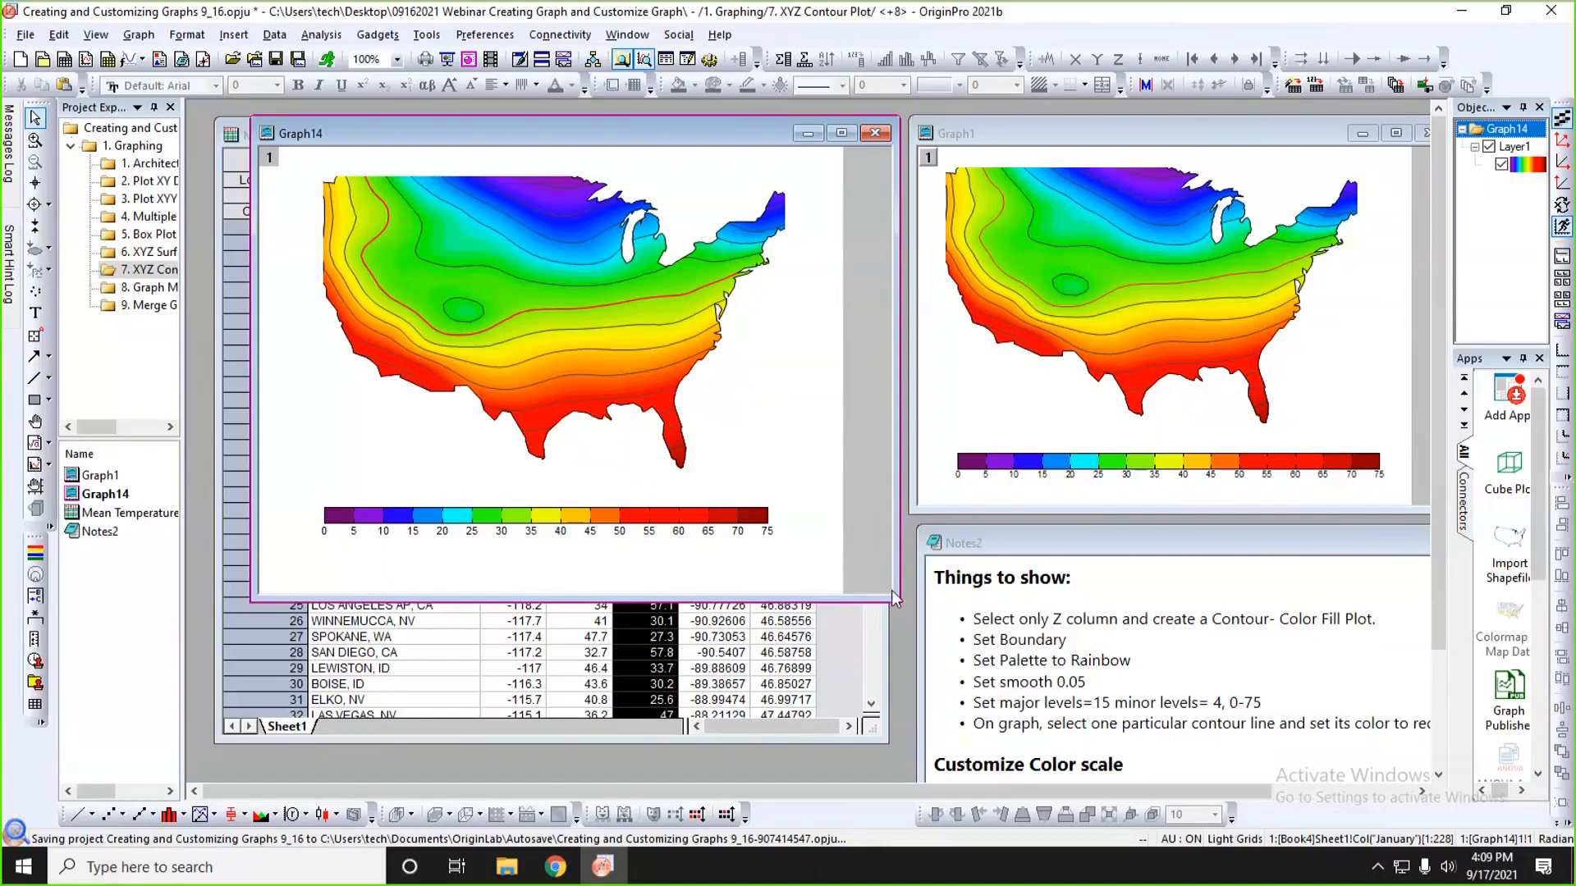
pyautogui.moveTo(891, 598); pyautogui.dragTo(832, 543)
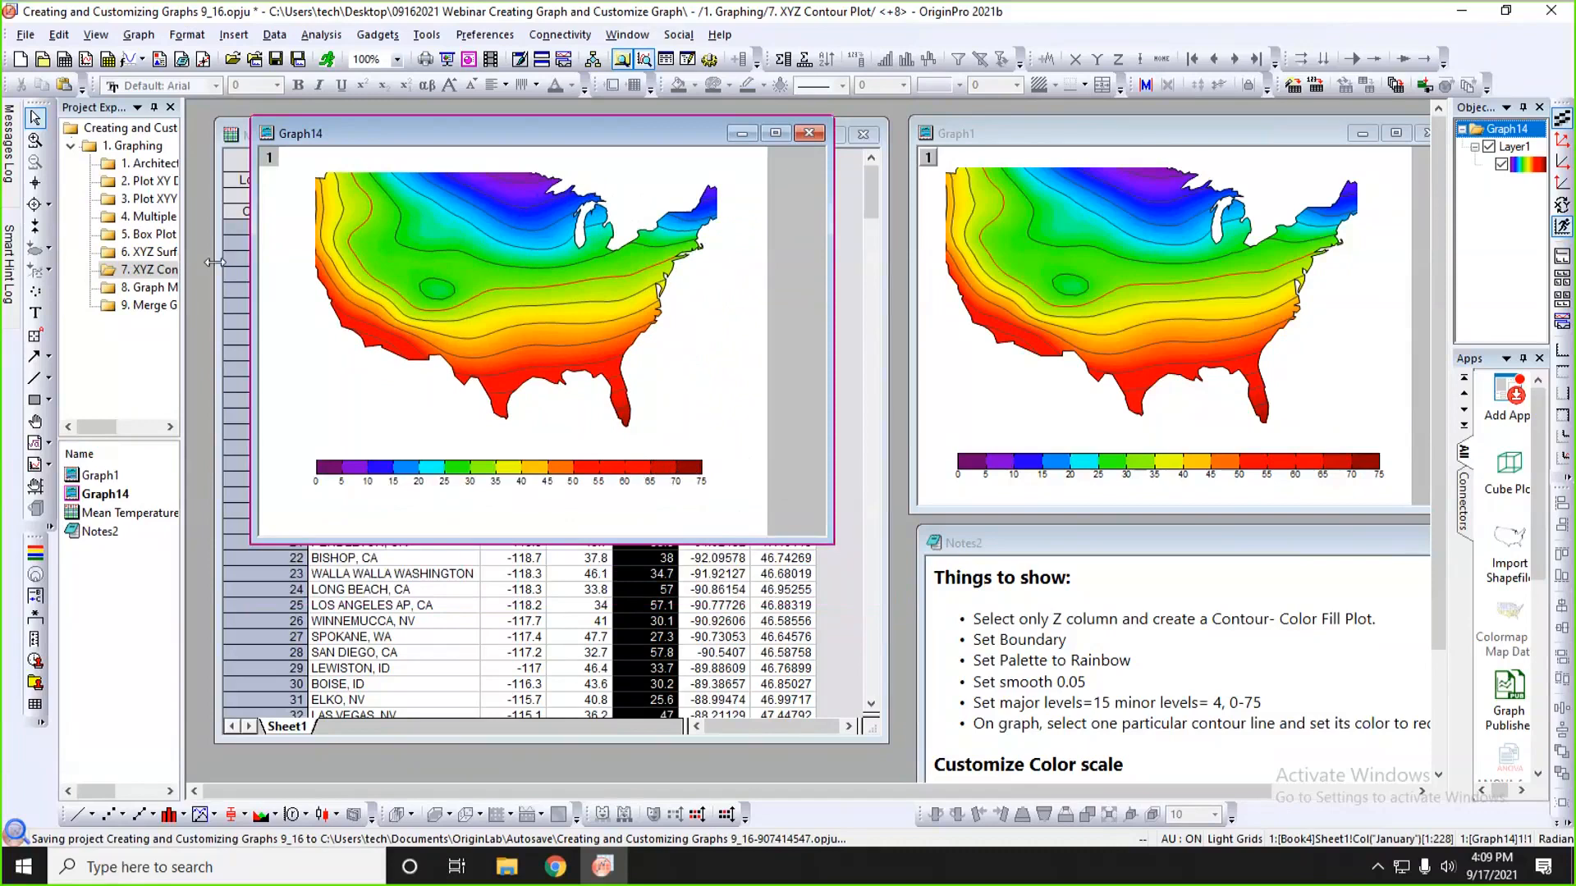
# - Open the project folder 8. Graph Maker and Duplicate Graph and bring the automobile2 workbook to the front
pyautogui.moveTo(181, 323); pyautogui.dragTo(315, 328)
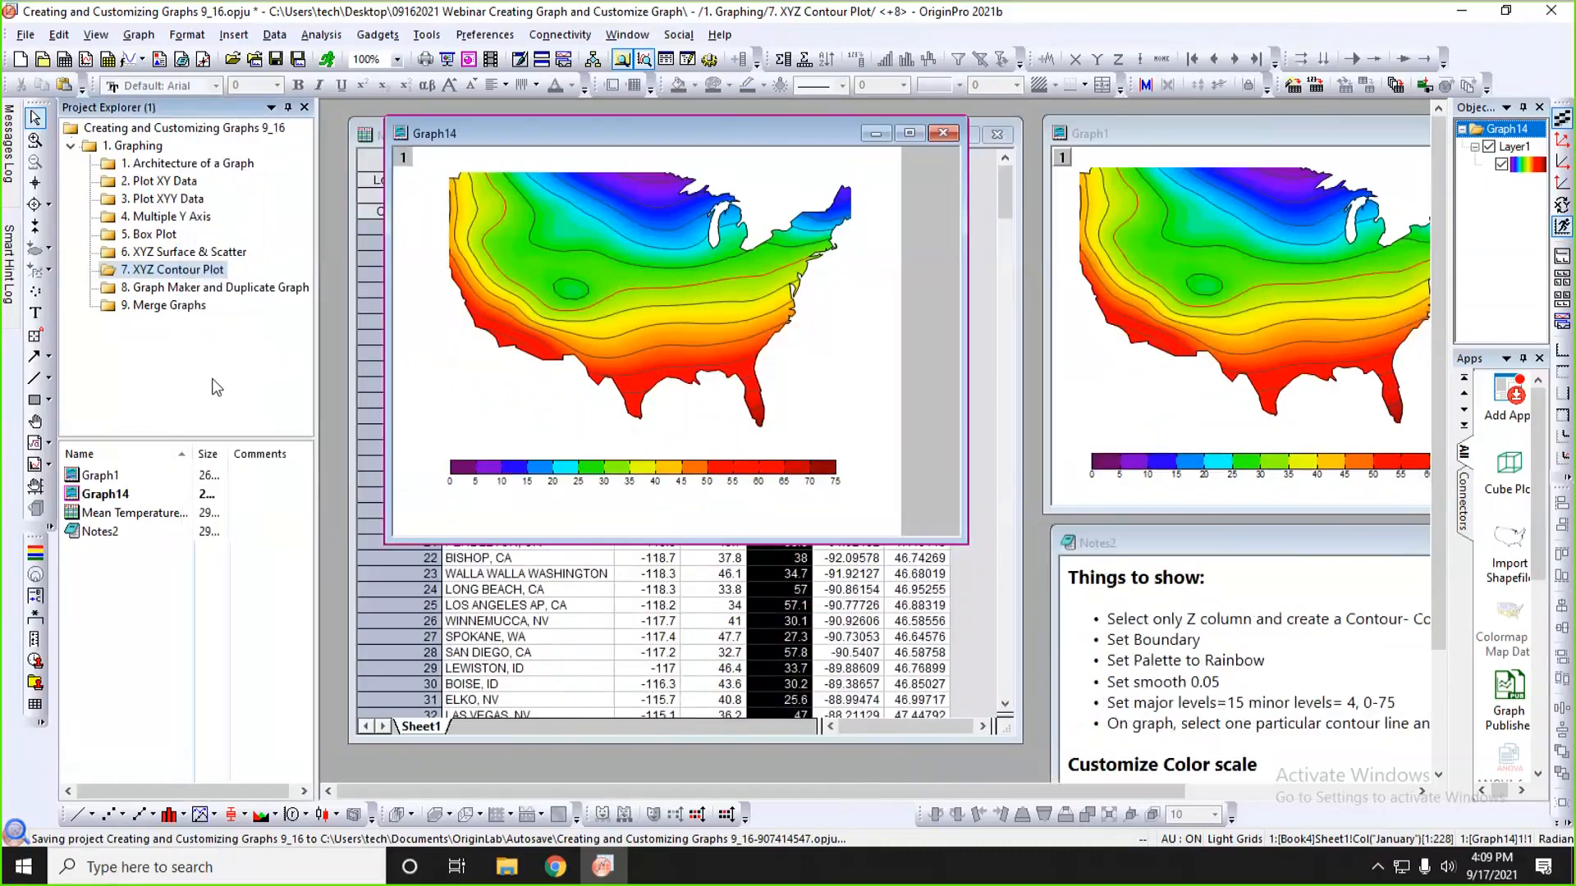
pyautogui.click(171, 289)
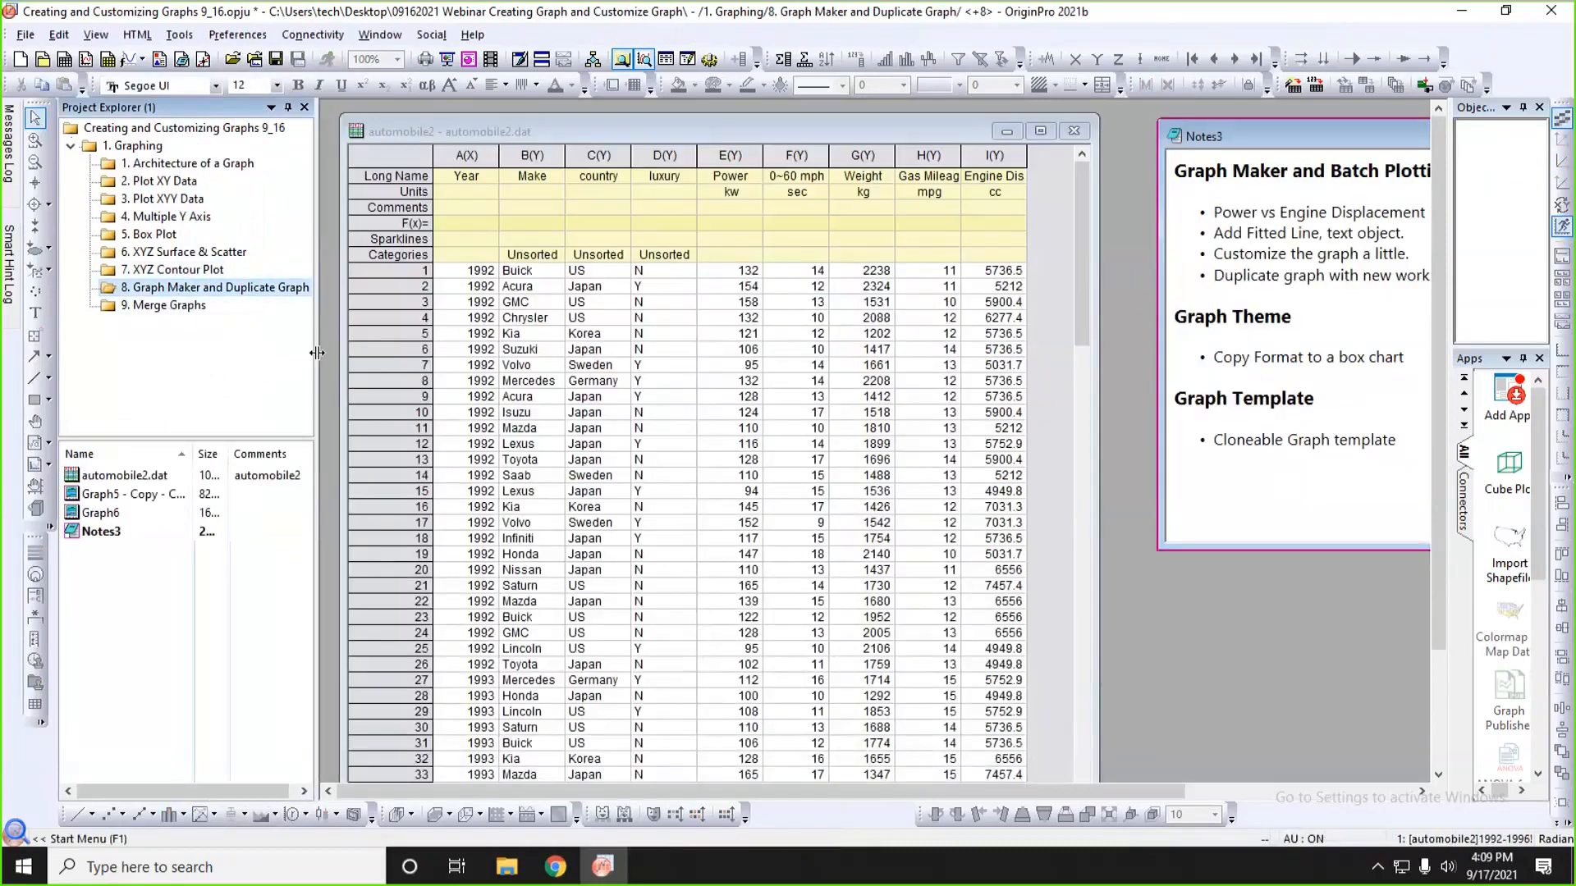
pyautogui.moveTo(316, 353); pyautogui.dragTo(254, 353)
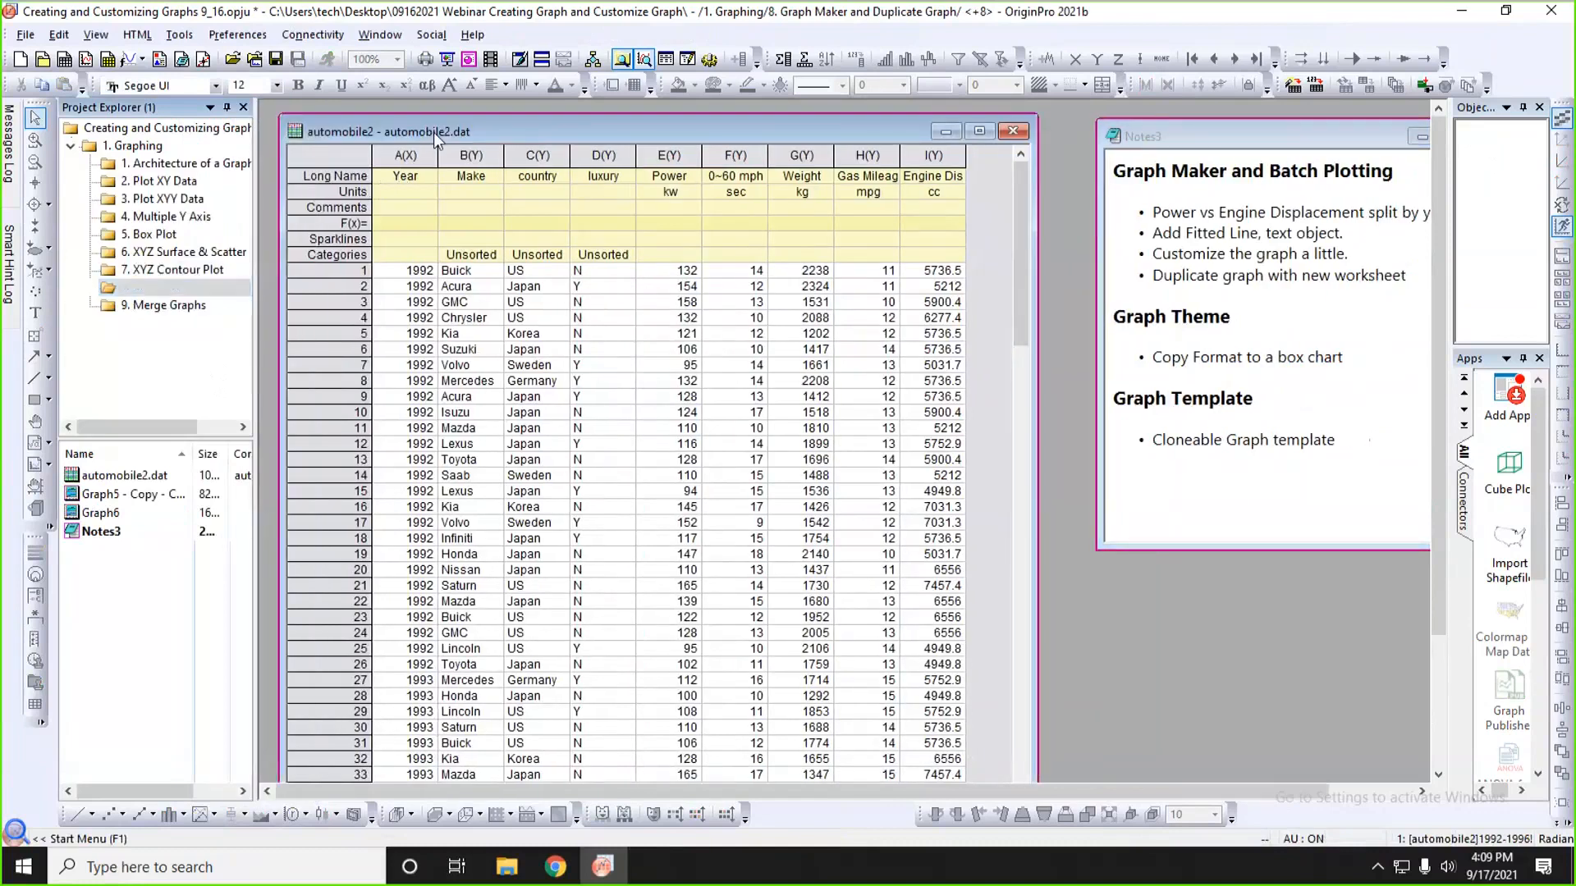
pyautogui.click(433, 131)
pyautogui.moveTo(432, 128)
pyautogui.mouseDown()
pyautogui.moveTo(435, 284)
pyautogui.moveTo(413, 118)
pyautogui.mouseUp()
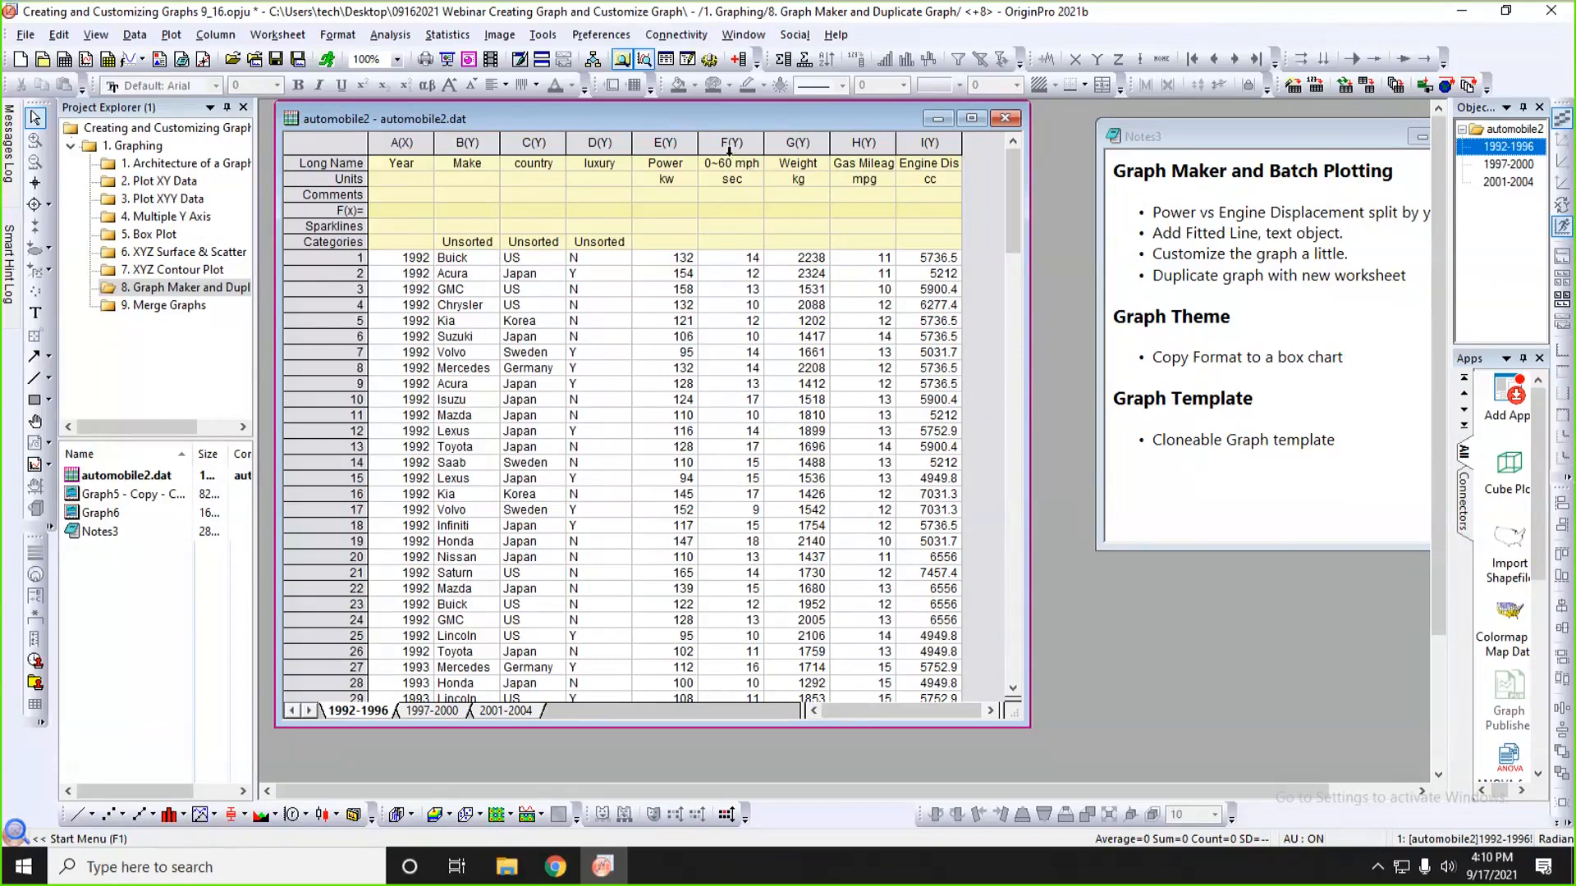
# - Highlight the Power and Engine Displacement columns in turn on the 1992-1996 sheet, then clear the selection
pyautogui.click(668, 146)
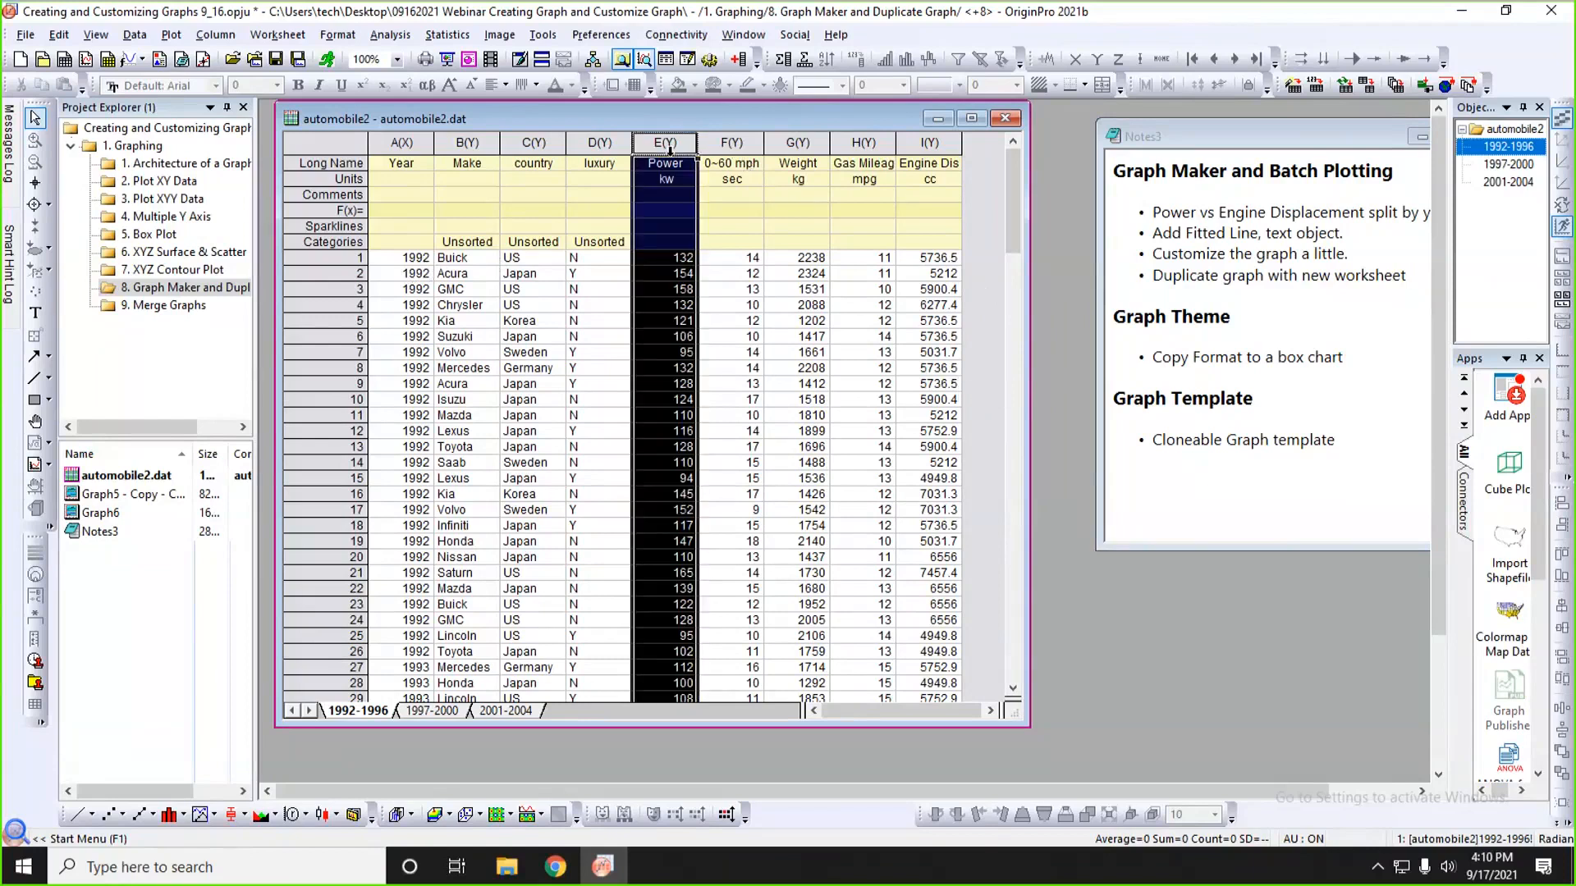
pyautogui.click(924, 145)
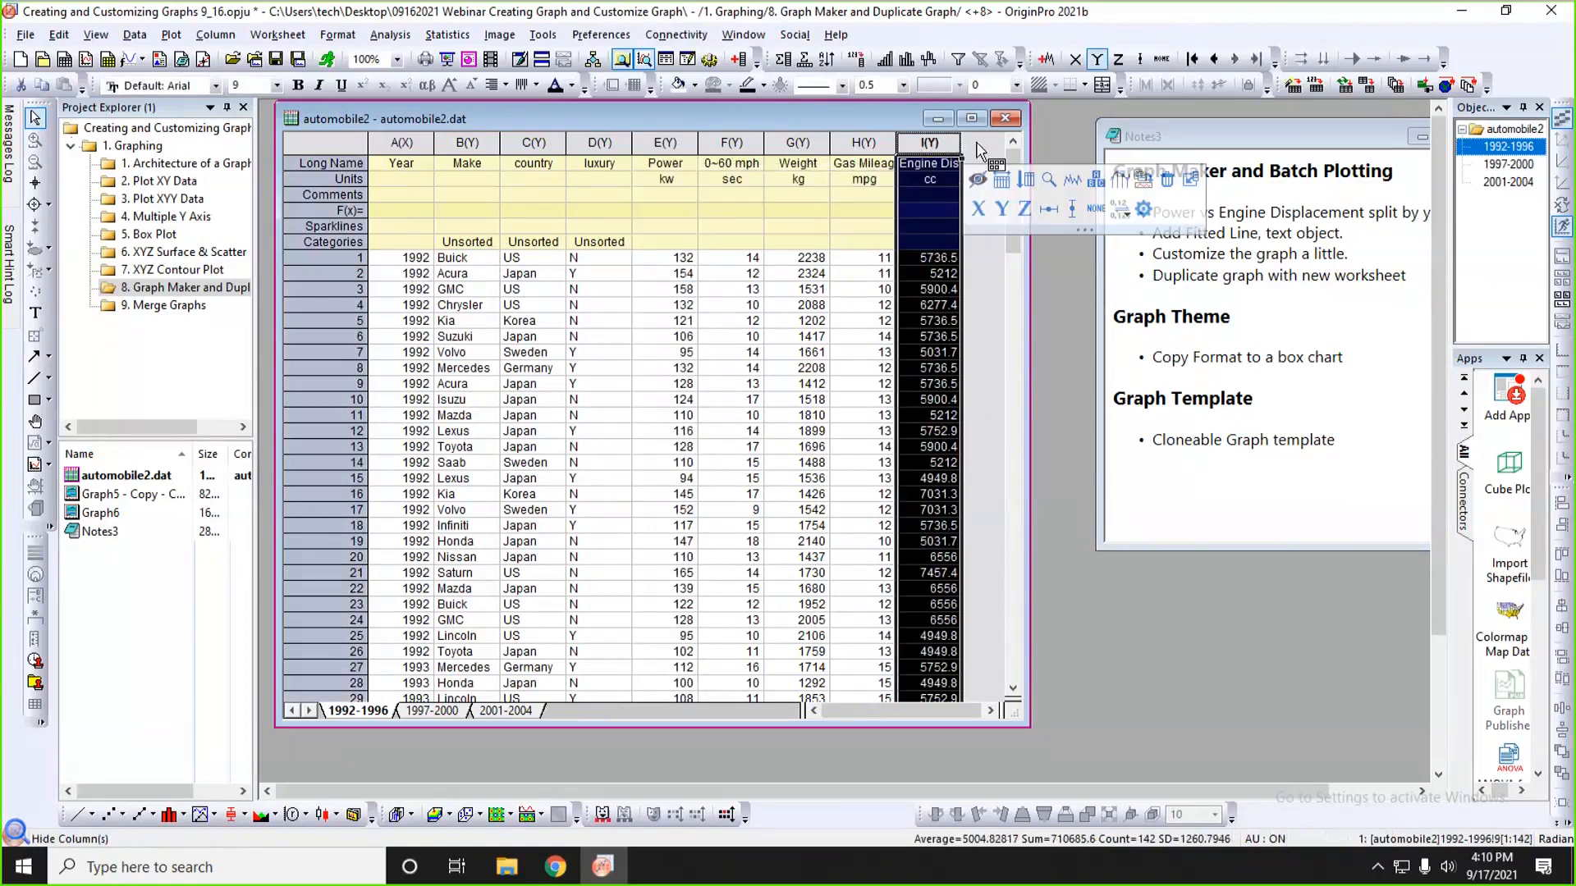
pyautogui.click(584, 320)
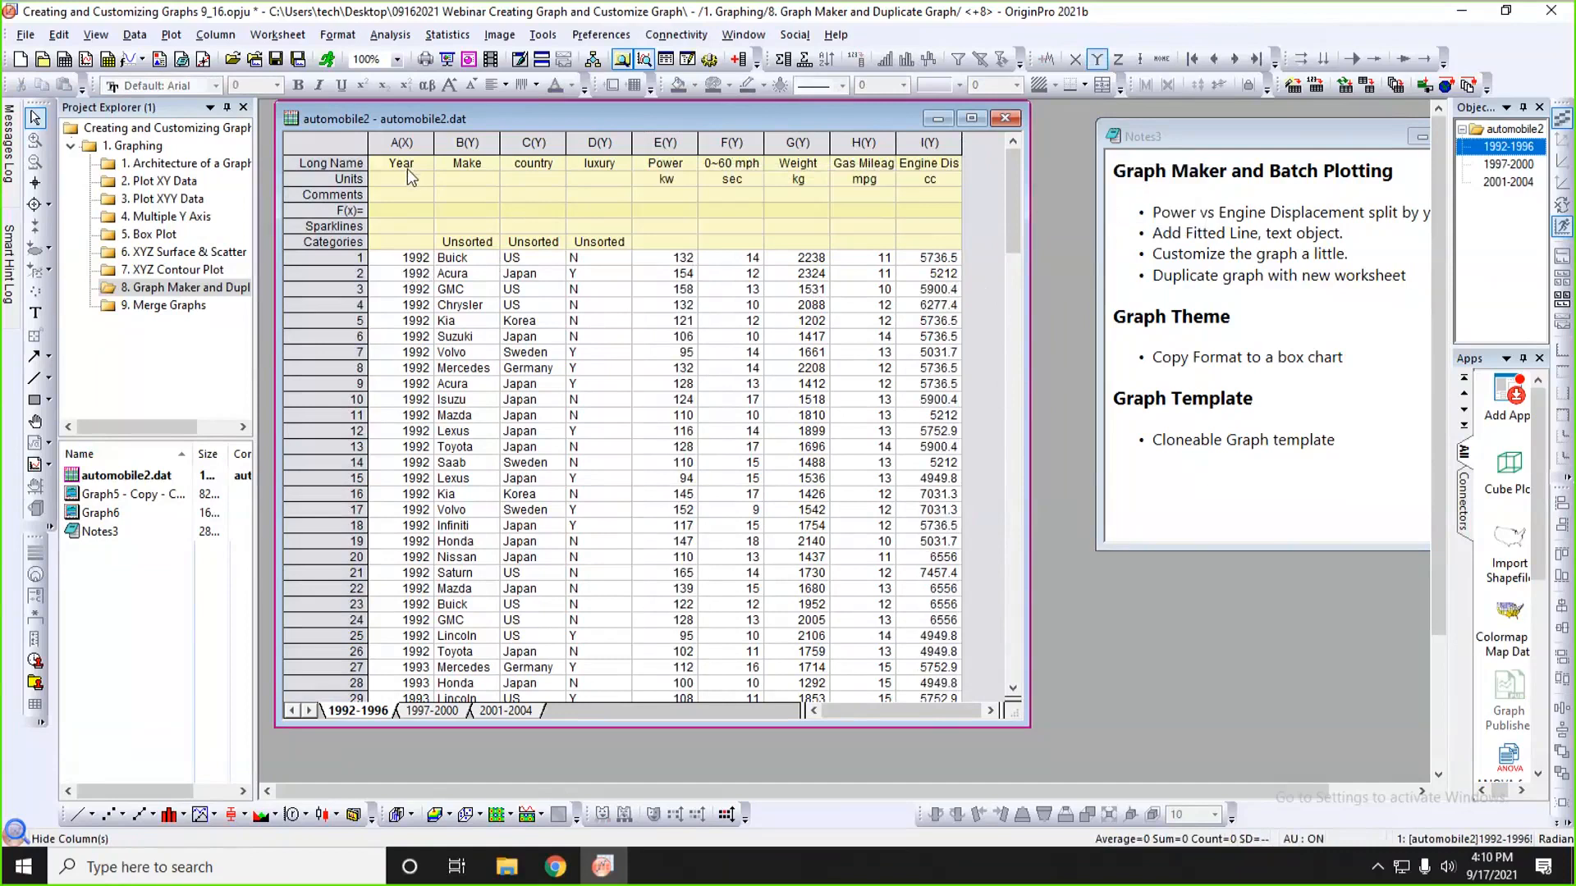
# - Open Graph Maker for the 1992-1996 sheet and position its slightly enlarged window clear of the column headings
pyautogui.click(174, 36)
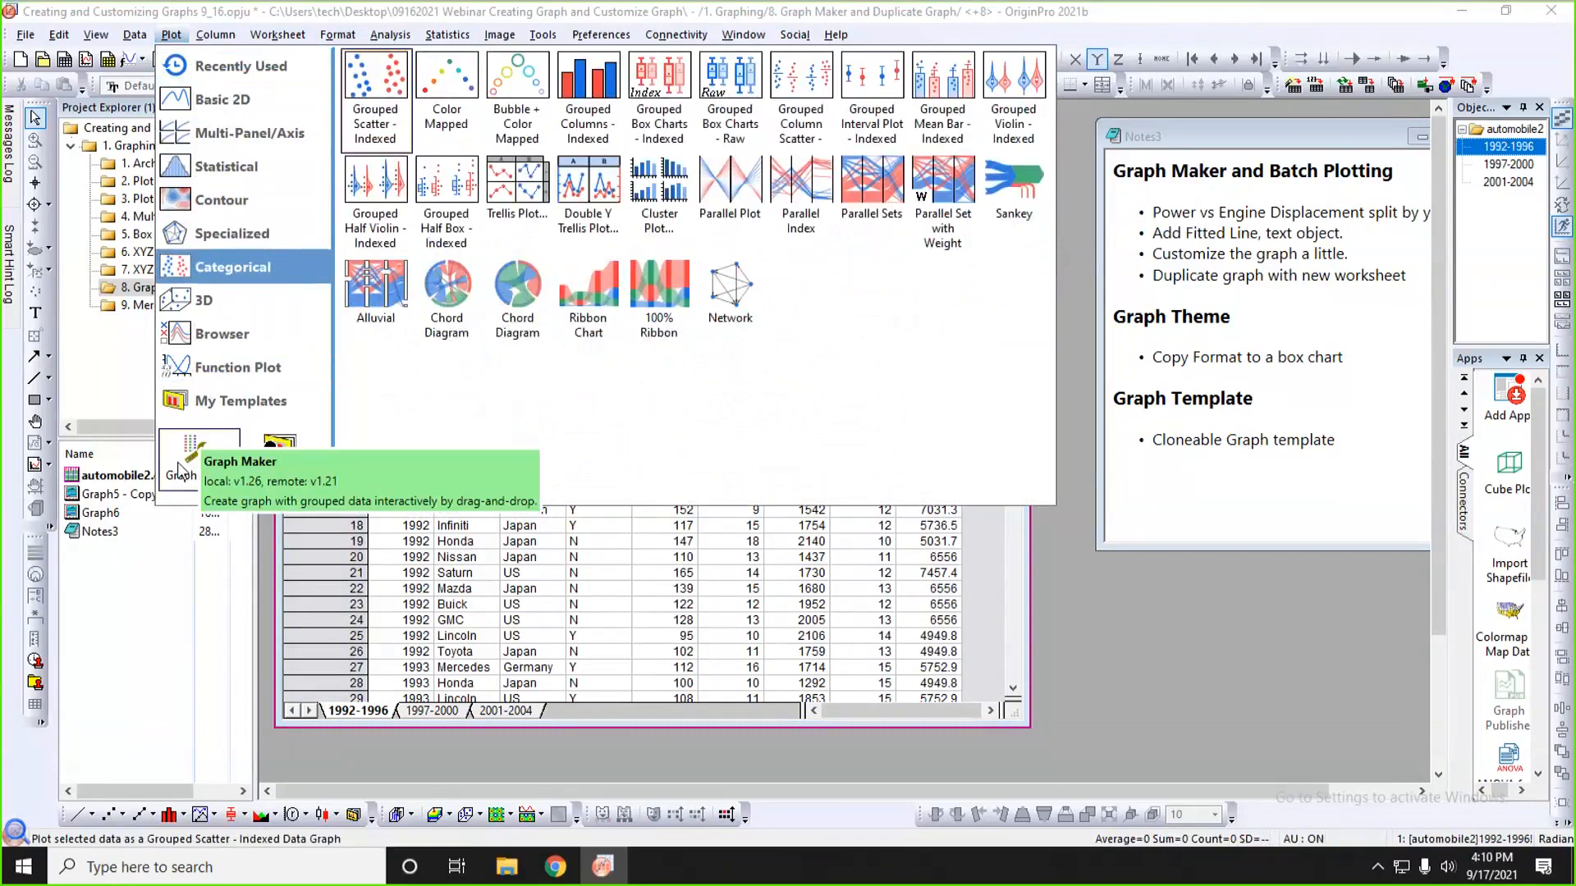
pyautogui.click(179, 464)
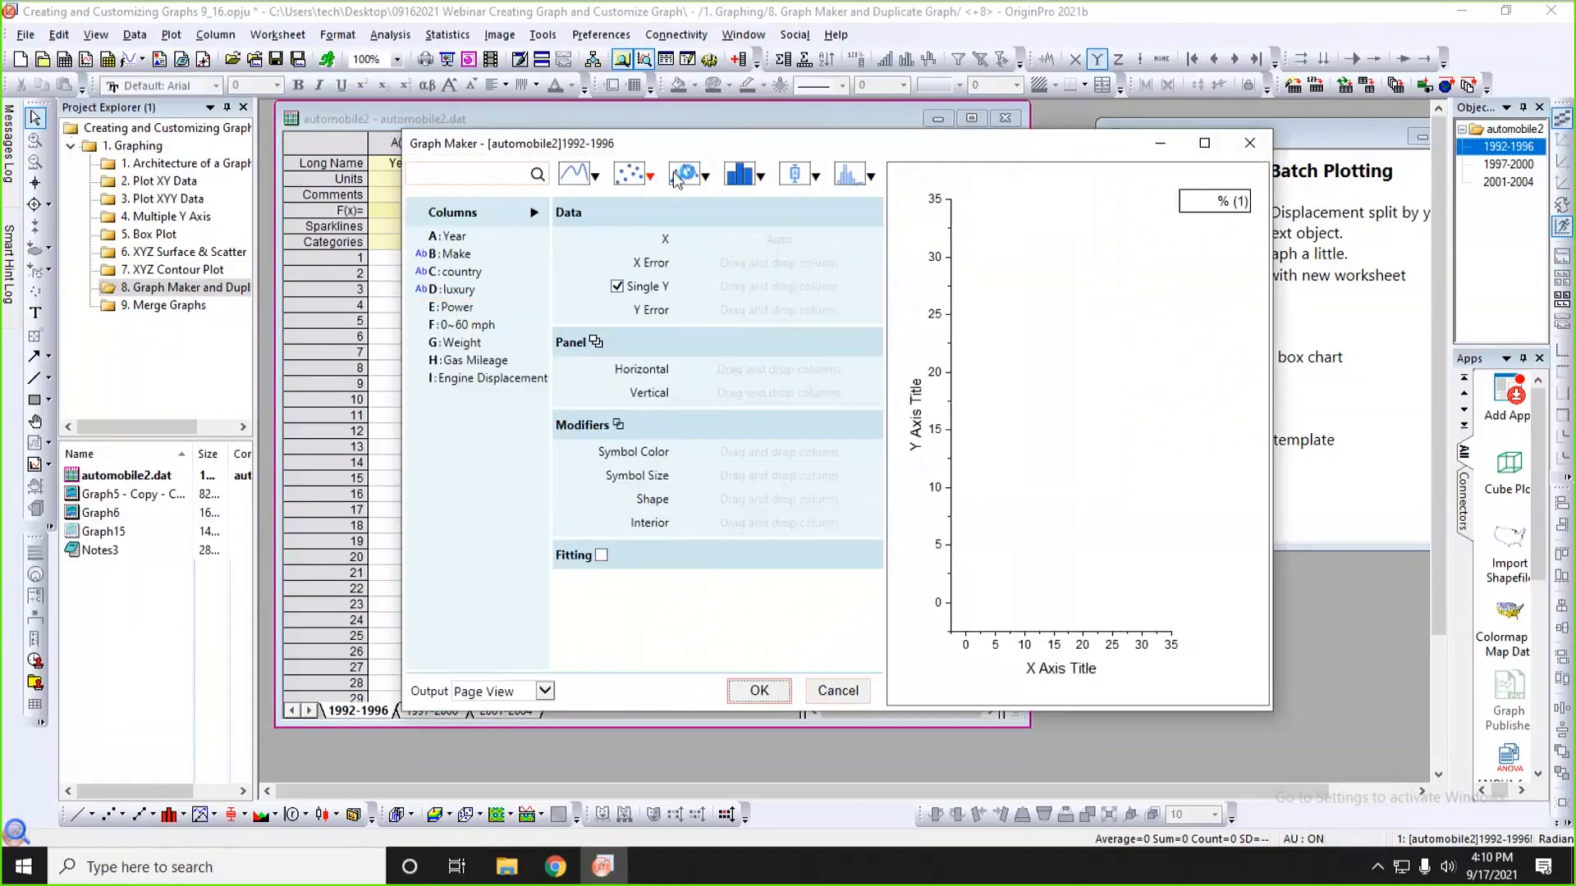
pyautogui.moveTo(732, 143); pyautogui.dragTo(865, 114)
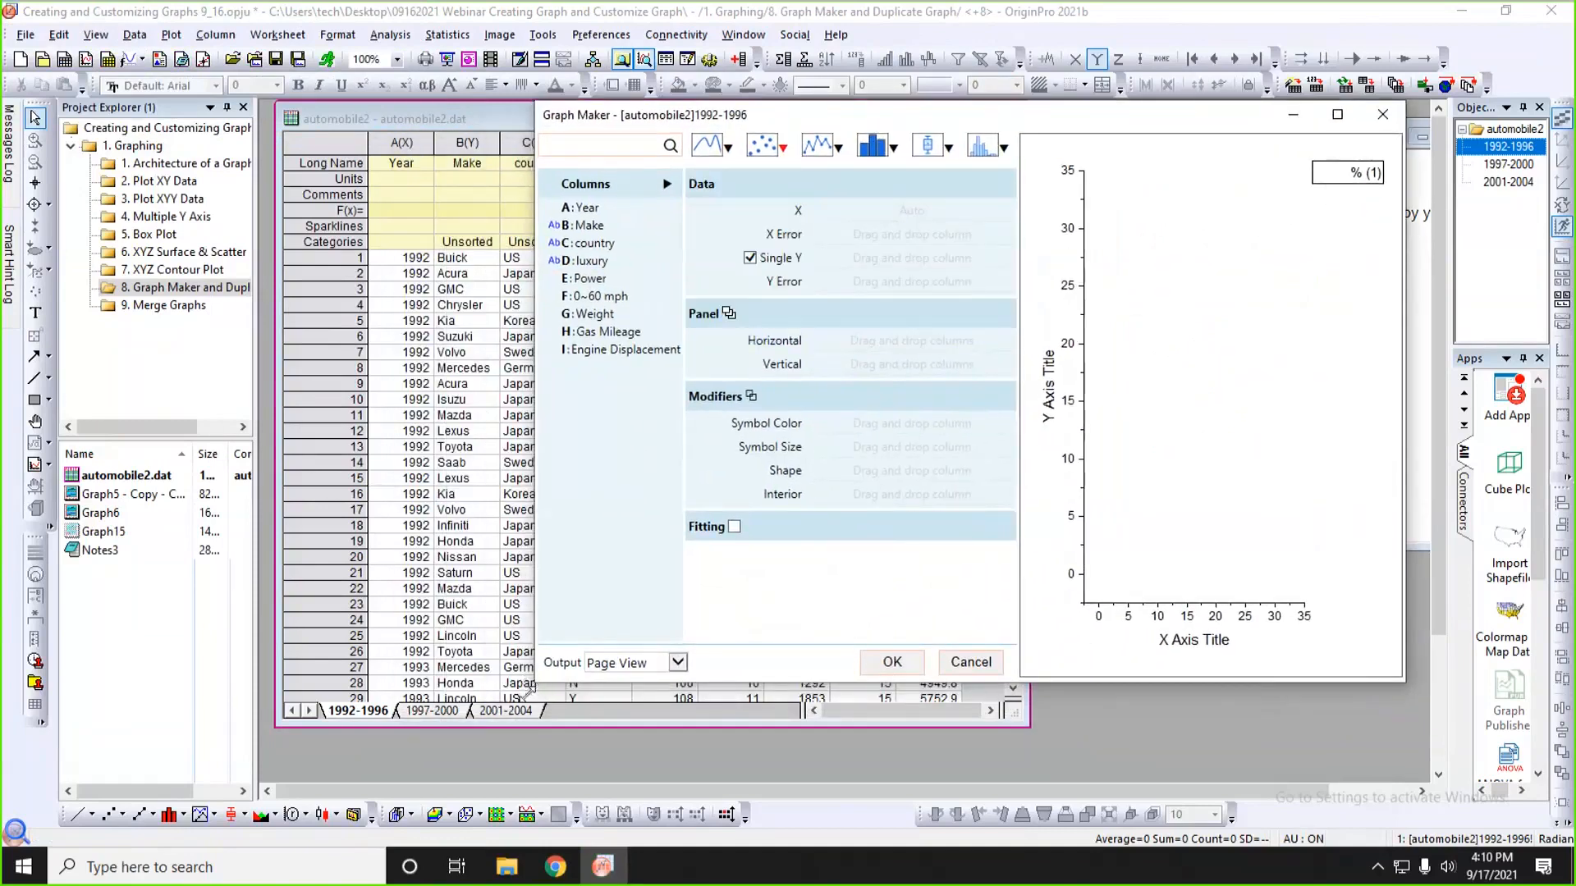
pyautogui.moveTo(530, 683); pyautogui.dragTo(522, 699)
pyautogui.click(622, 345)
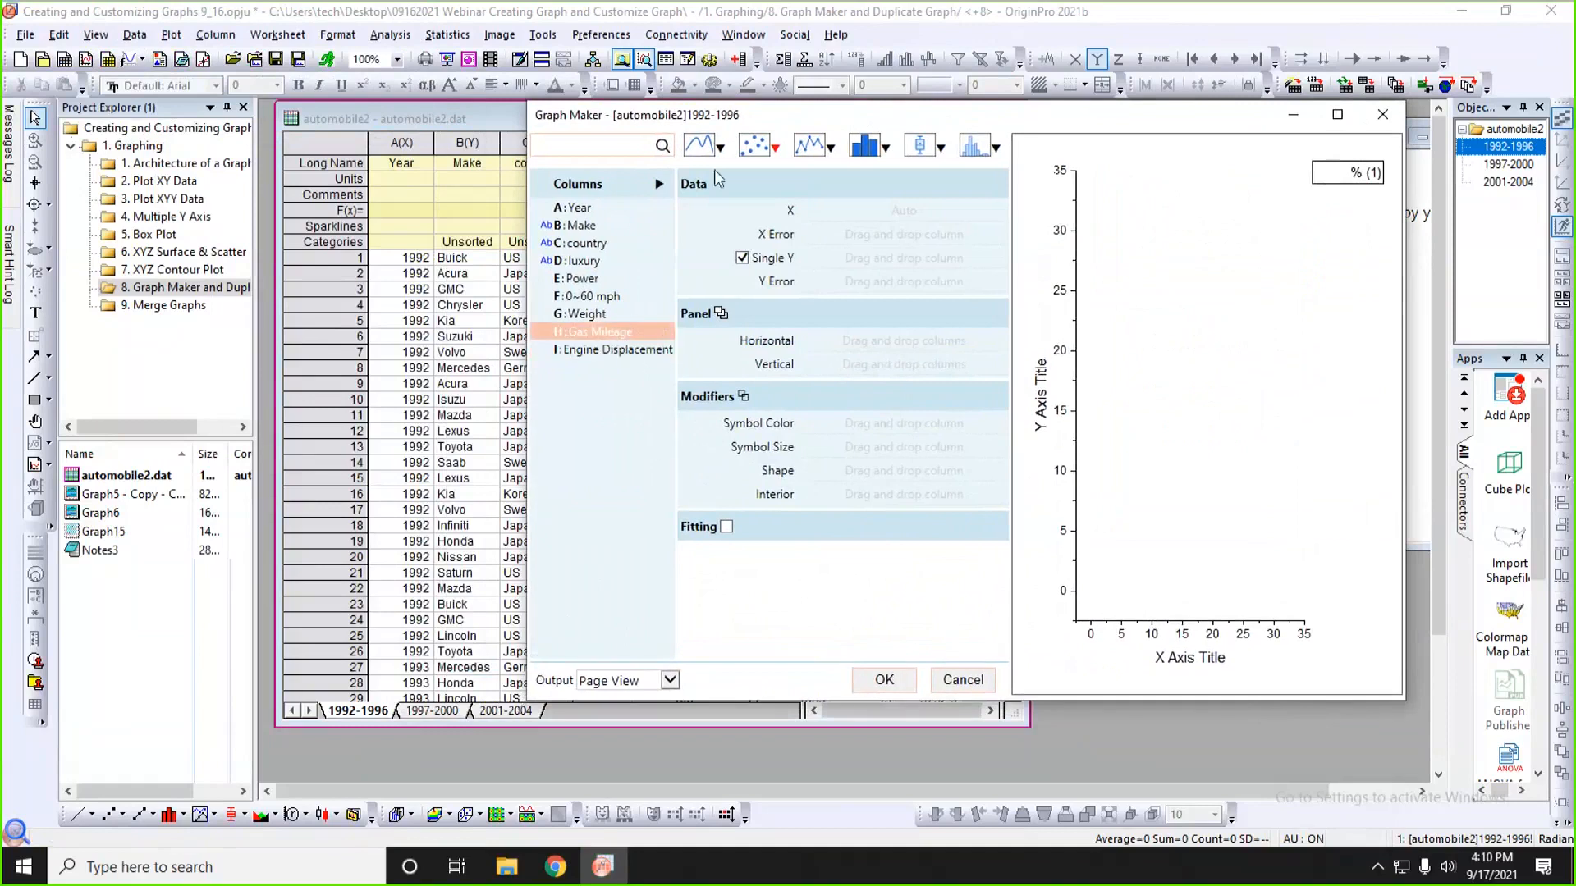
pyautogui.moveTo(787, 111); pyautogui.dragTo(834, 228)
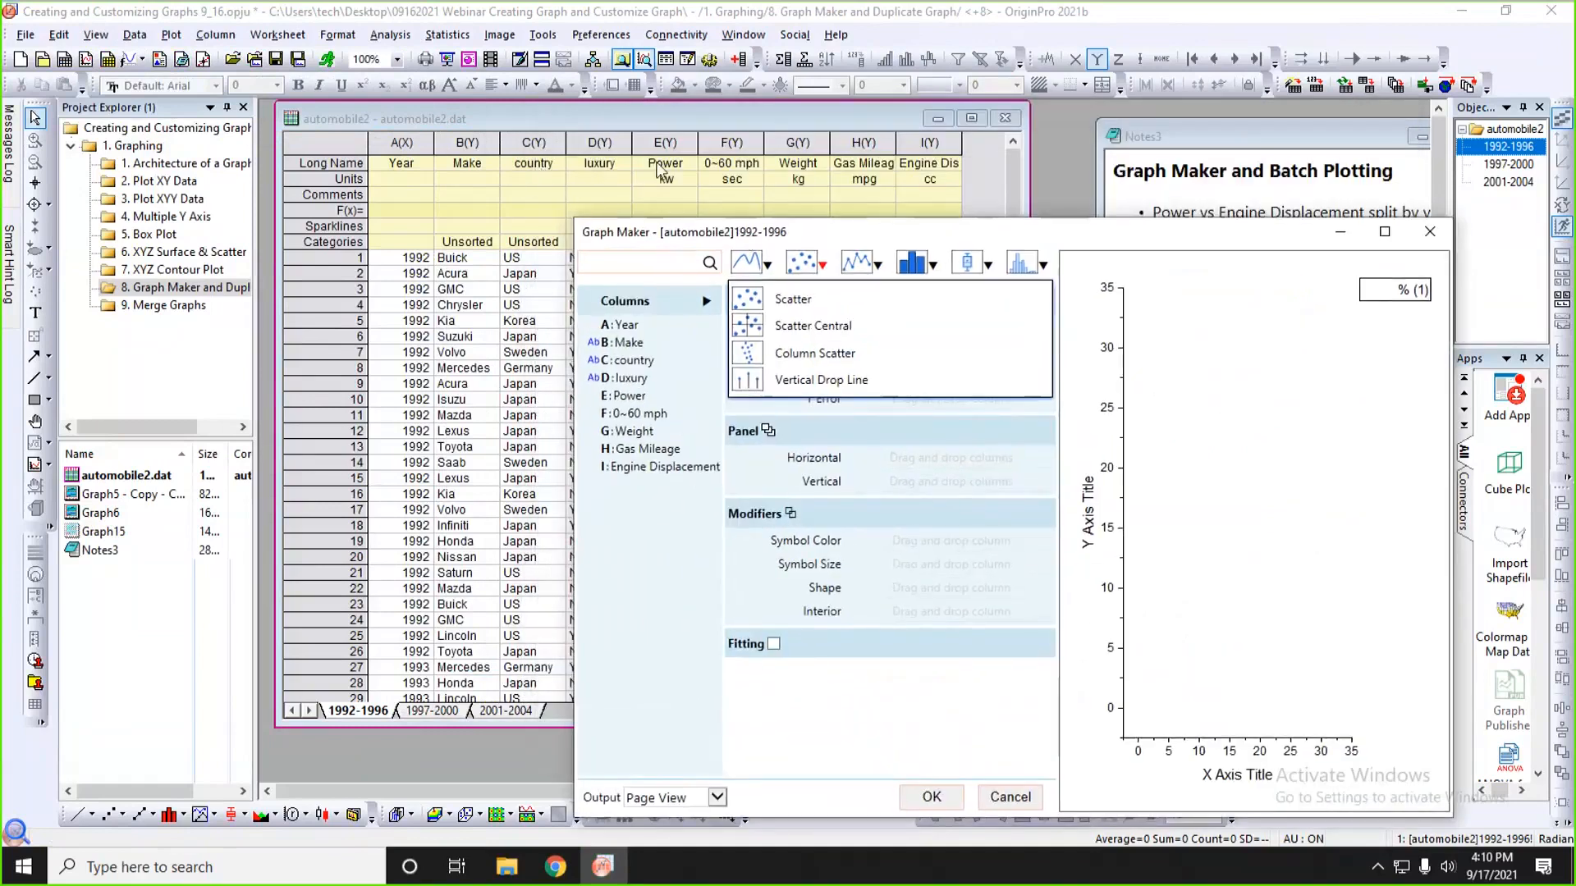
# - Set up a scatter plot in Graph Maker with Engine Displacement as X and Power as the single Y
pyautogui.click(629, 396)
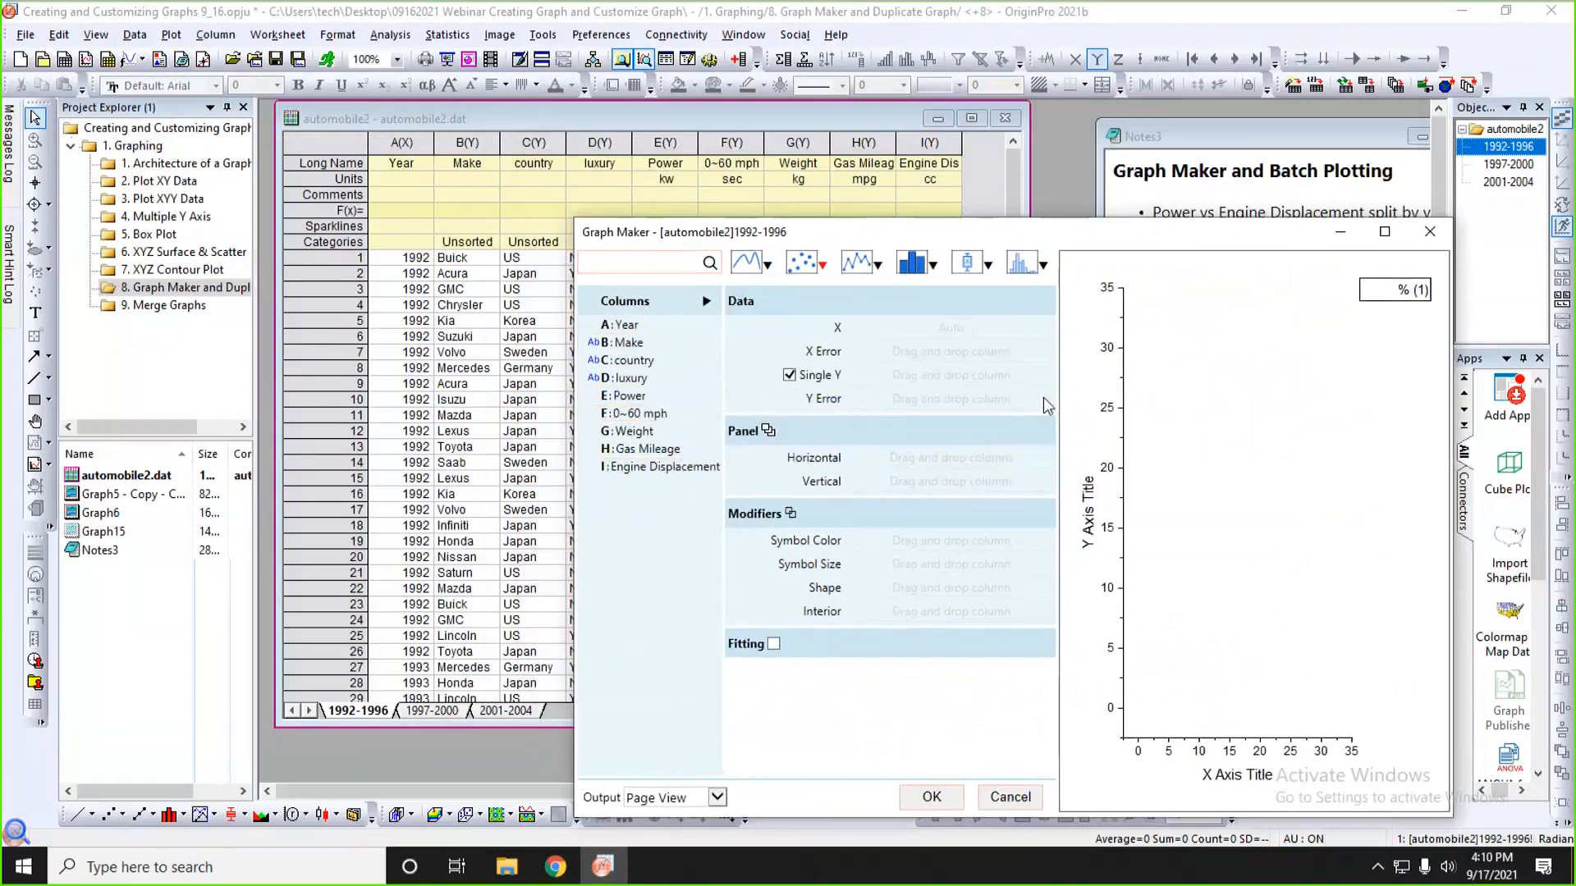
pyautogui.moveTo(820, 266)
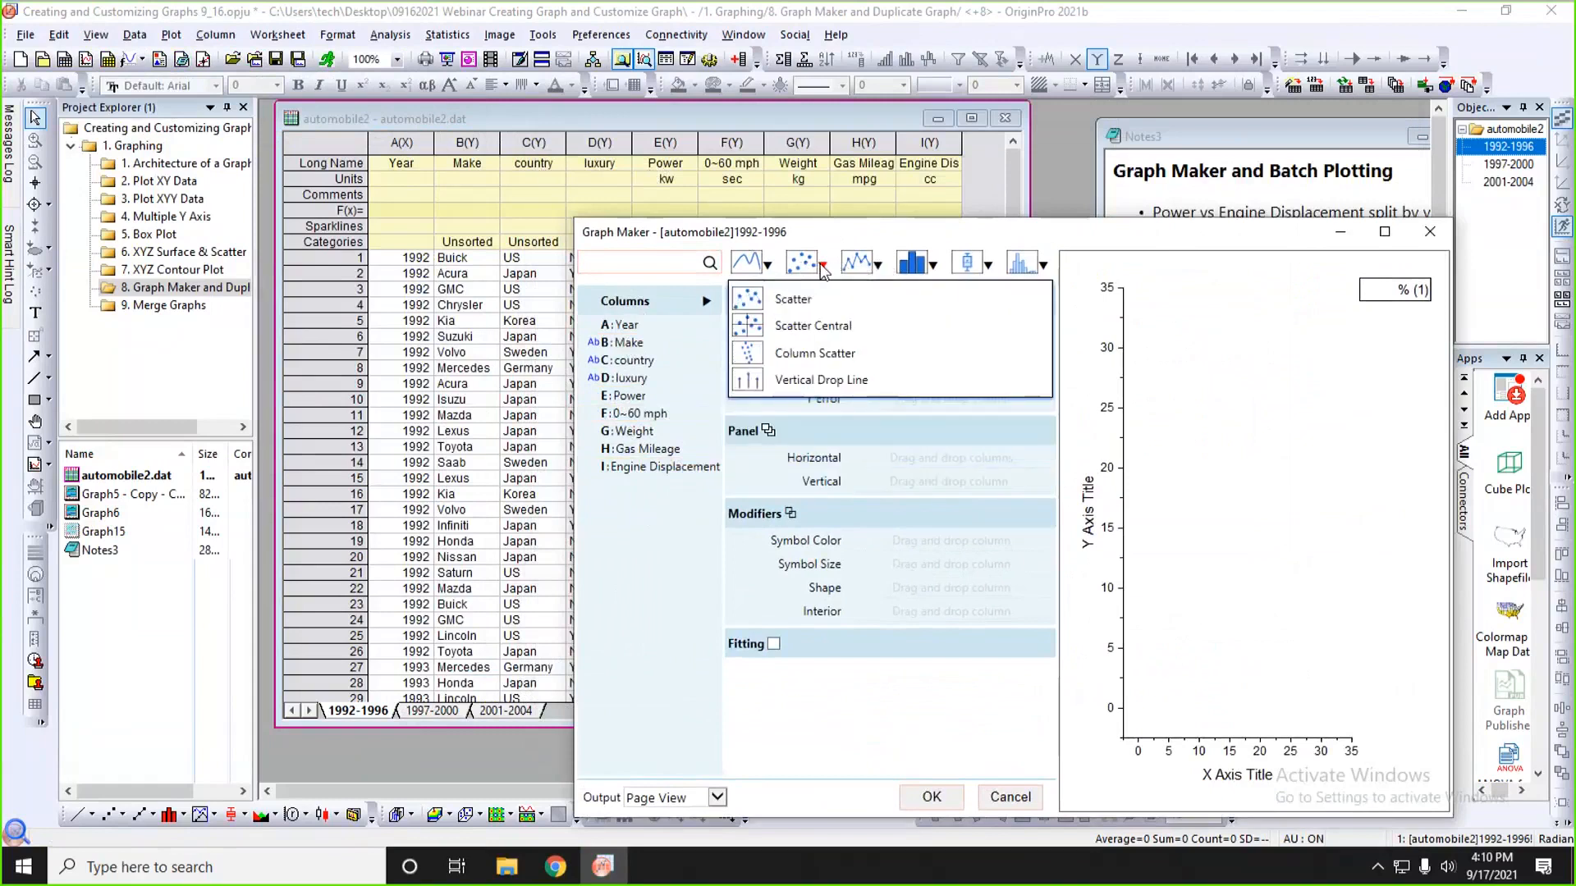
pyautogui.click(807, 302)
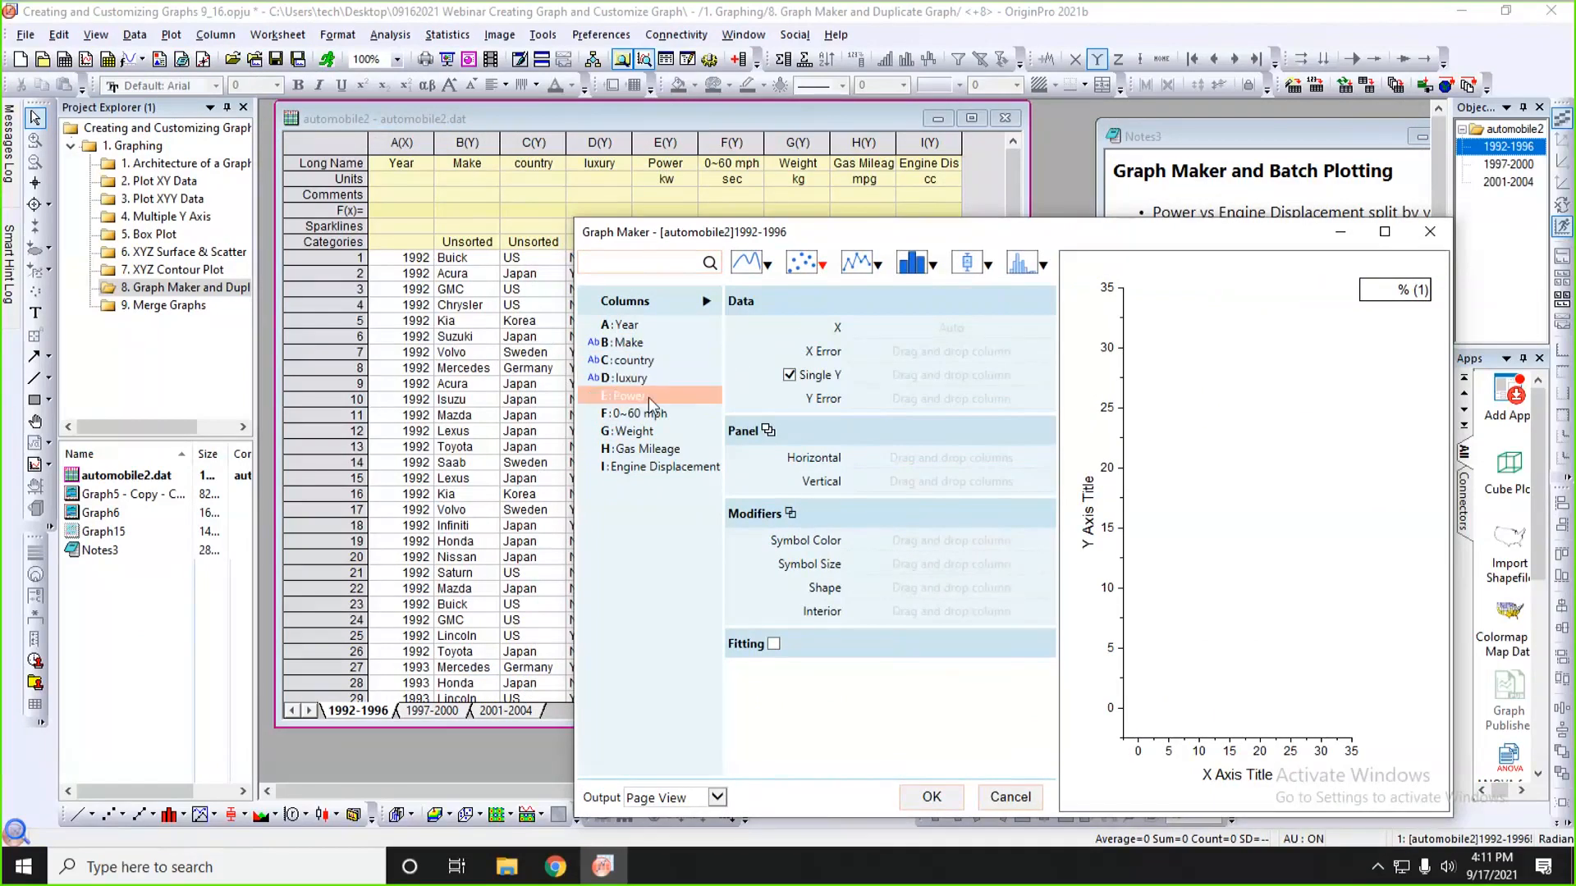
pyautogui.moveTo(636, 396); pyautogui.dragTo(904, 398)
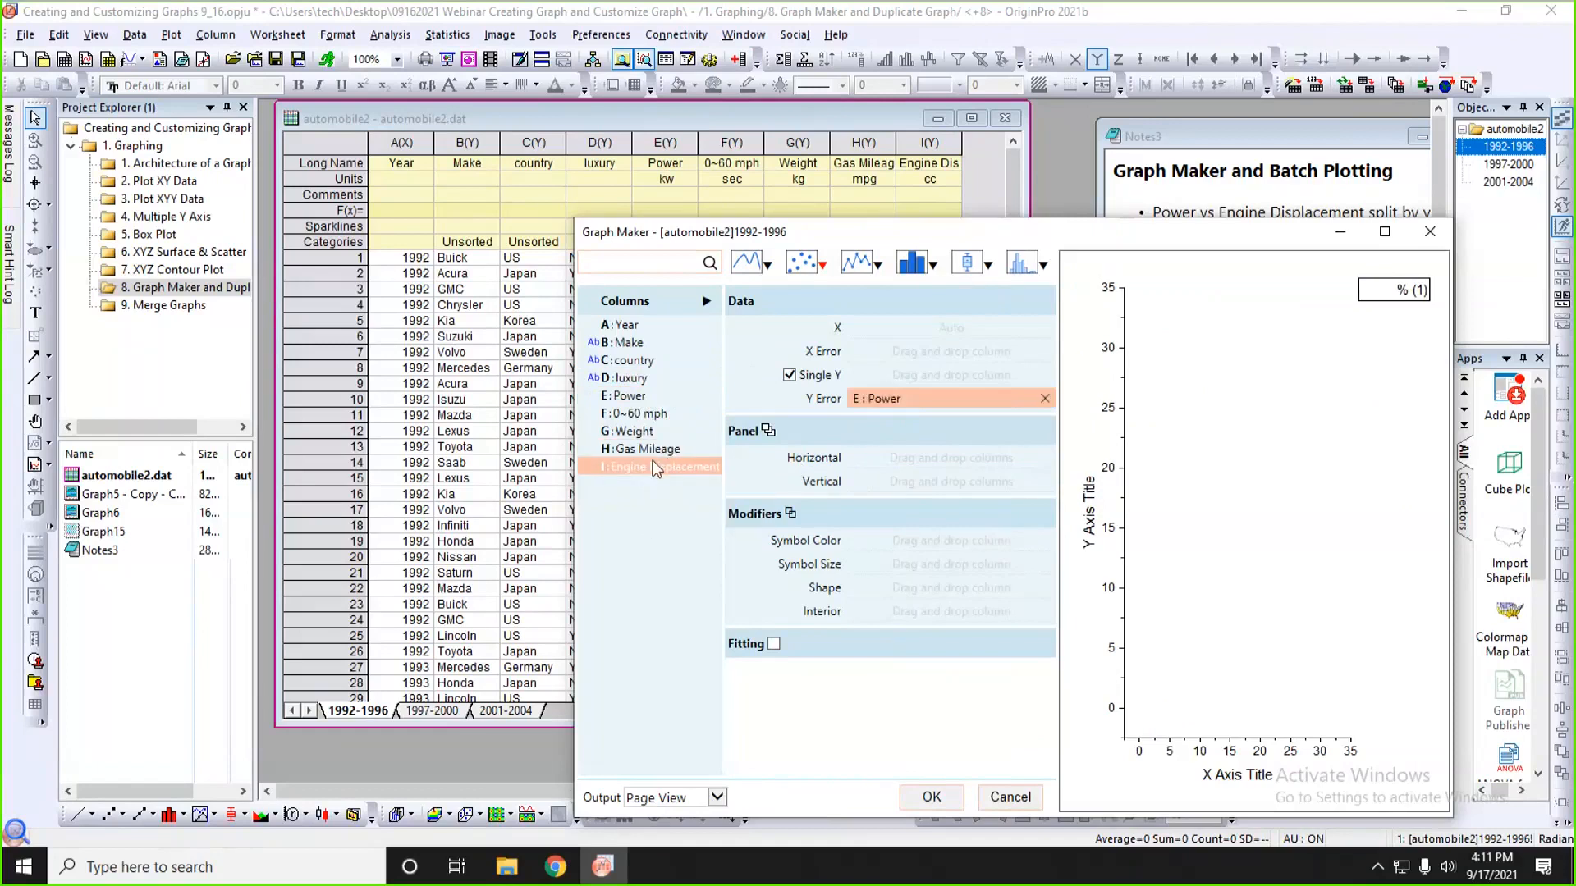
pyautogui.moveTo(654, 468); pyautogui.dragTo(913, 331)
pyautogui.moveTo(894, 392); pyautogui.dragTo(895, 377)
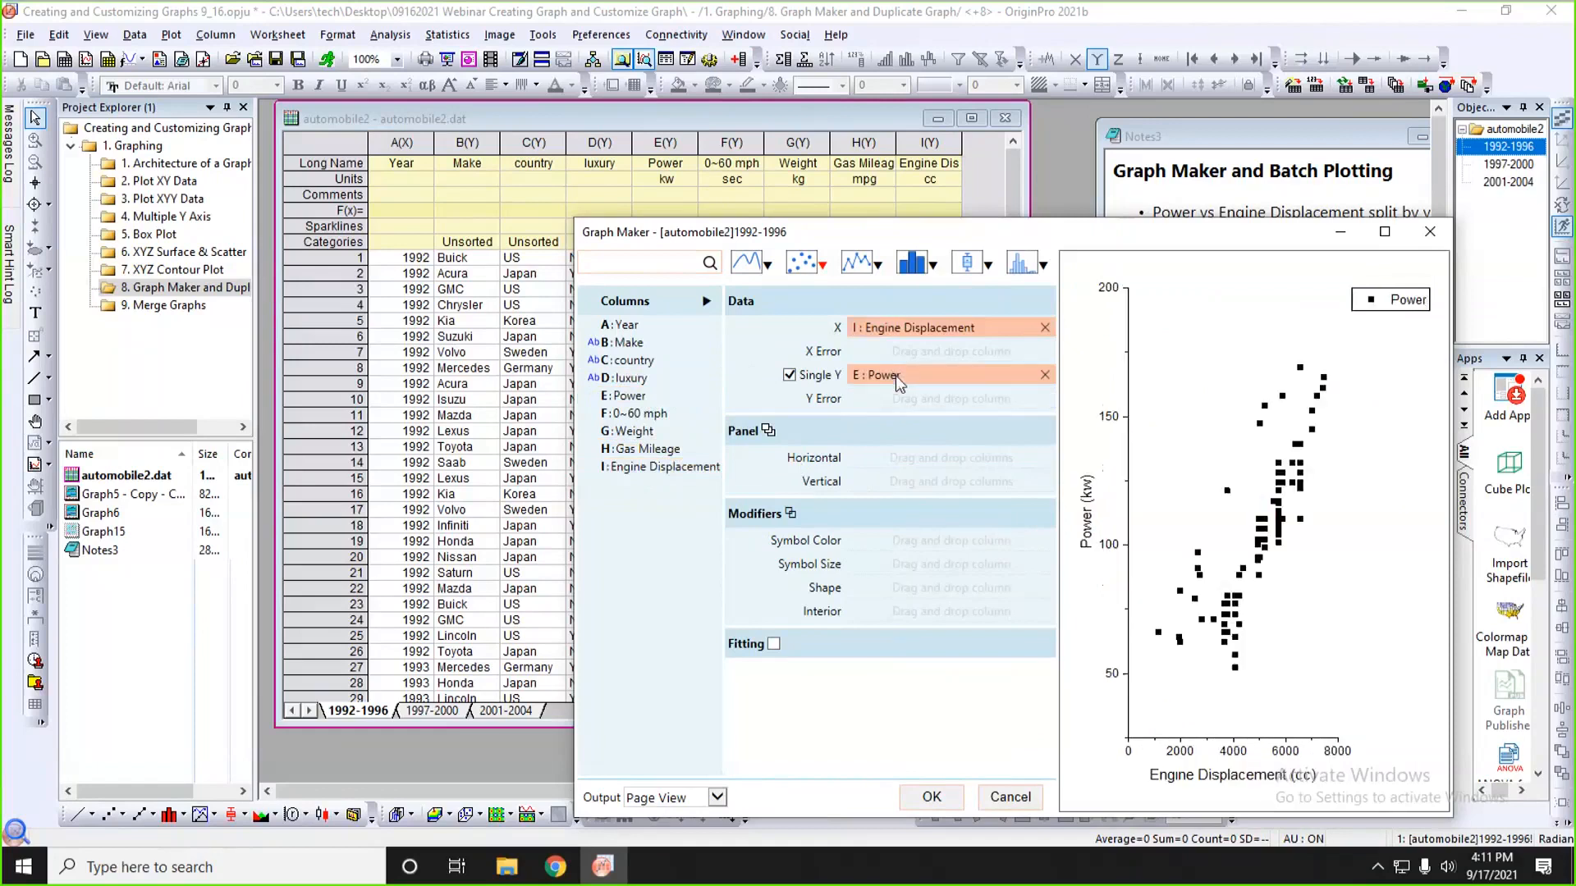
# - Split the scatter plot into vertical panels by the Year column and shift the Graph Maker window aside
pyautogui.moveTo(959, 225); pyautogui.dragTo(927, 179)
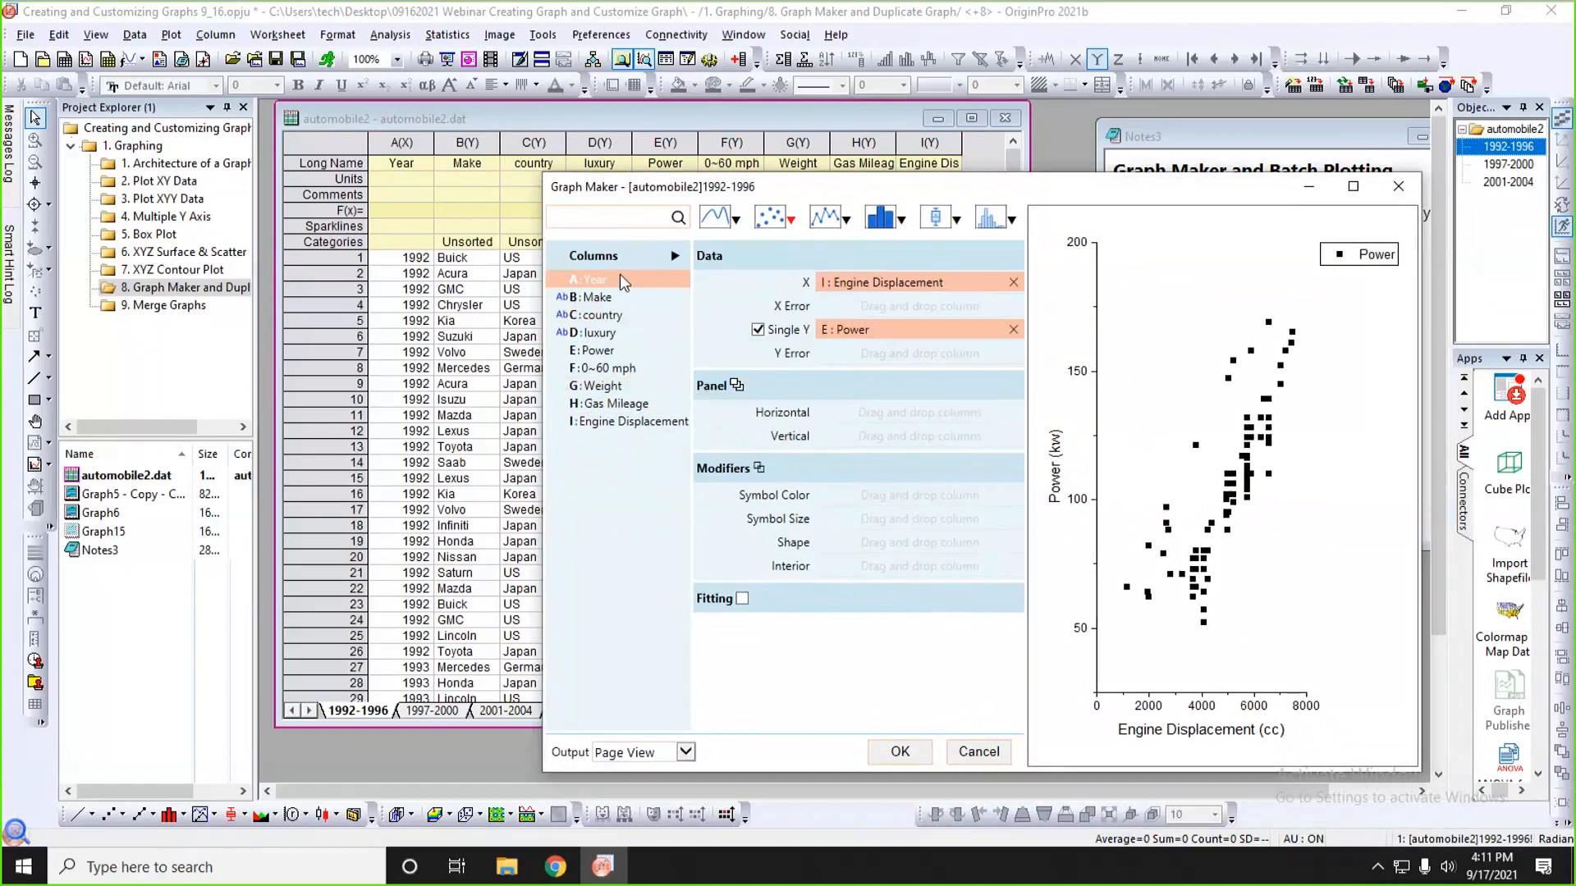
pyautogui.moveTo(621, 279); pyautogui.dragTo(870, 436)
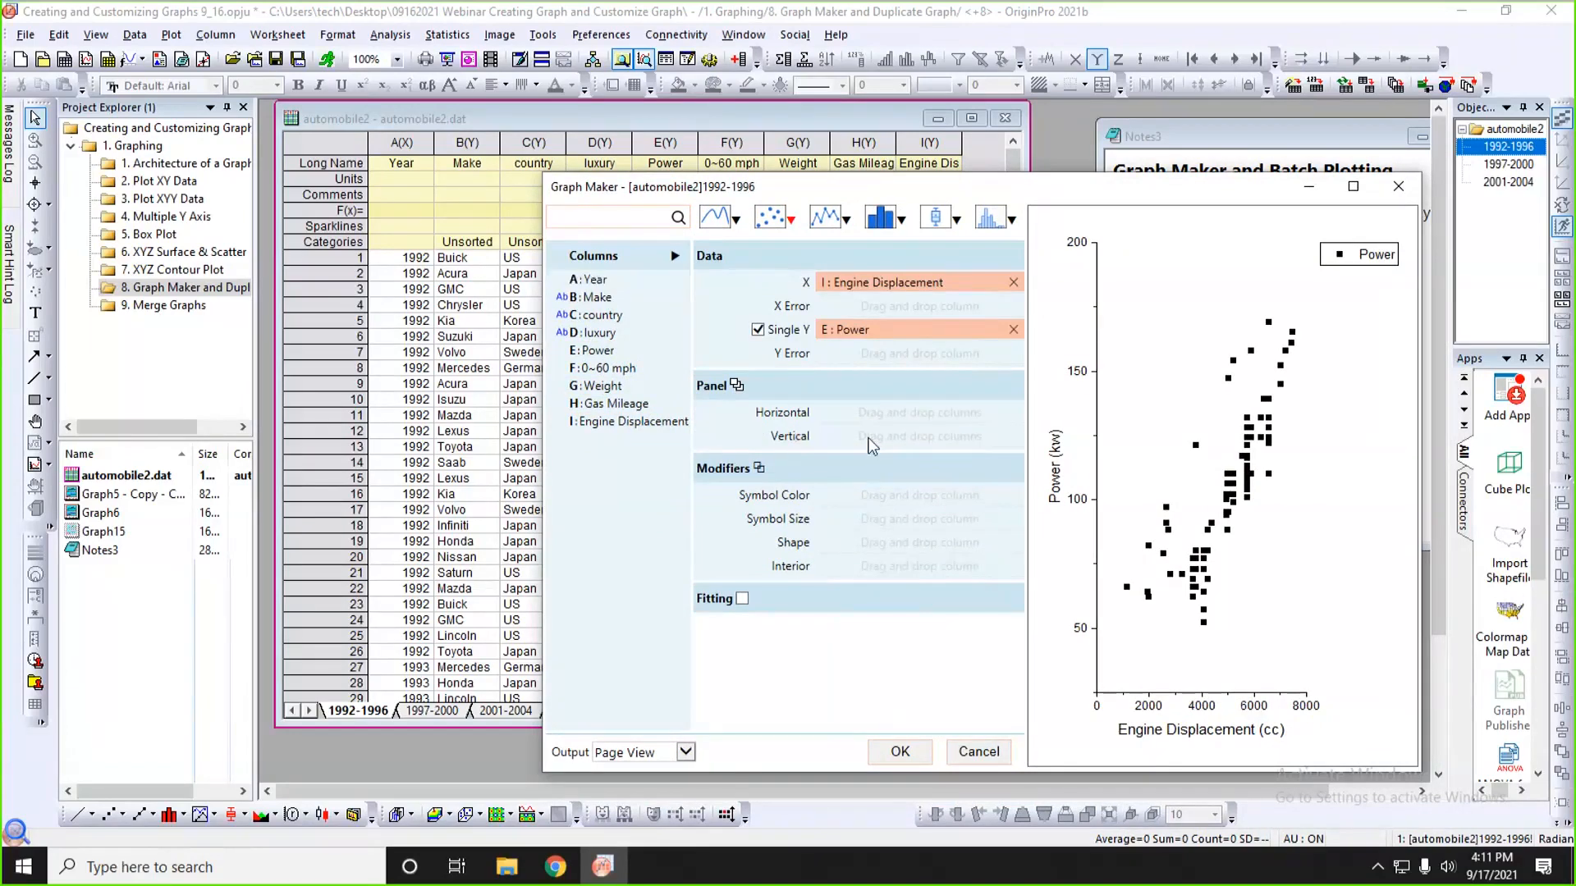
pyautogui.moveTo(994, 191); pyautogui.dragTo(811, 186)
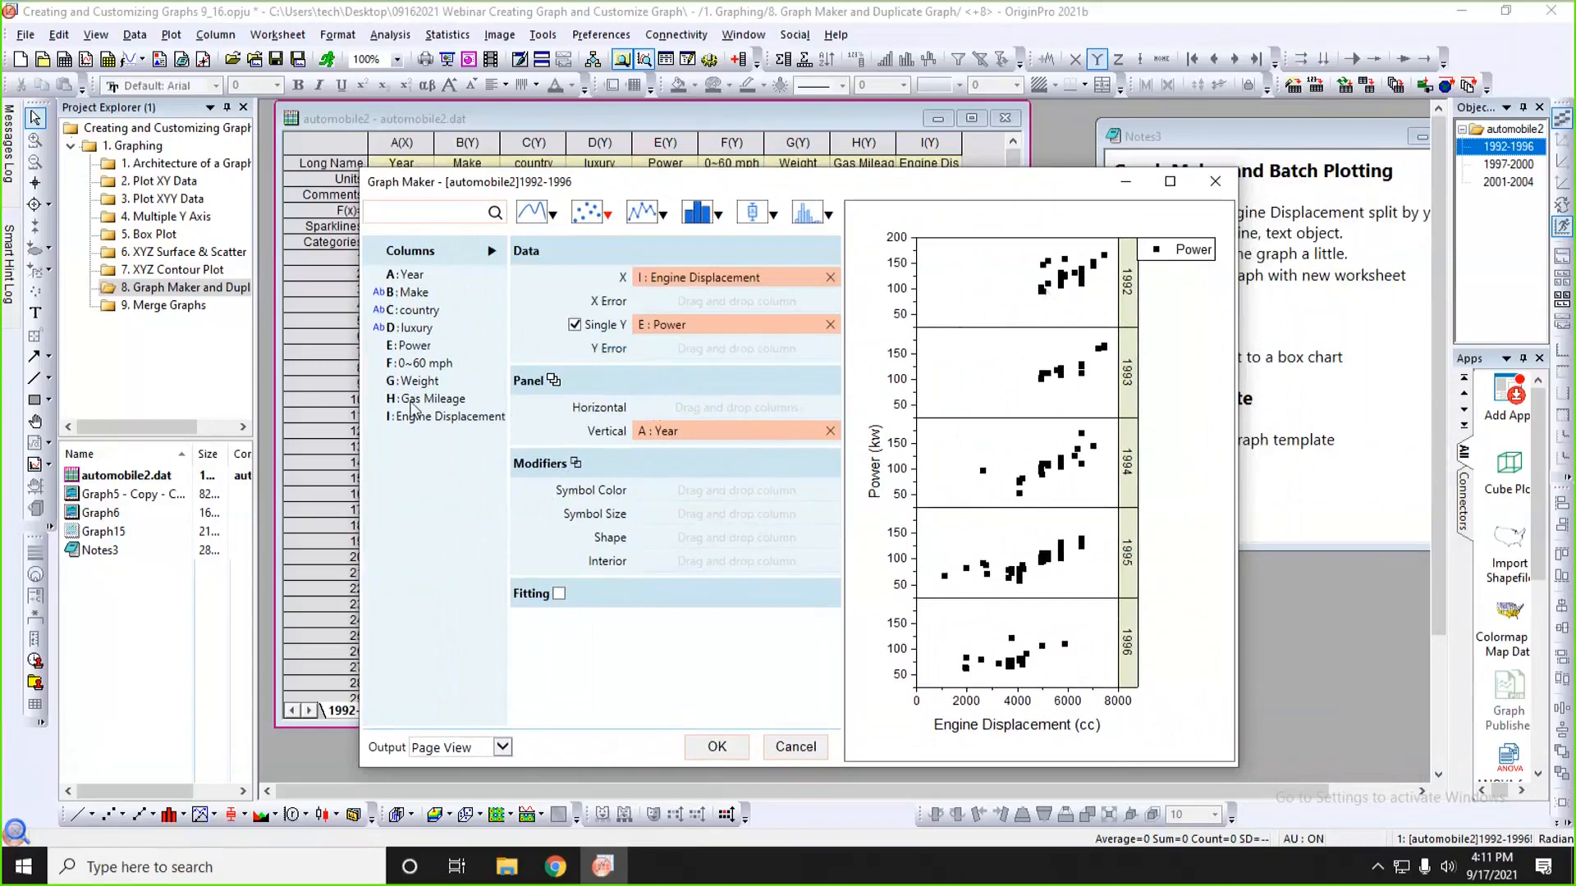
# - Try the Make column as symbol color and as symbol shape, and remove it from the modifiers
pyautogui.click(425, 295)
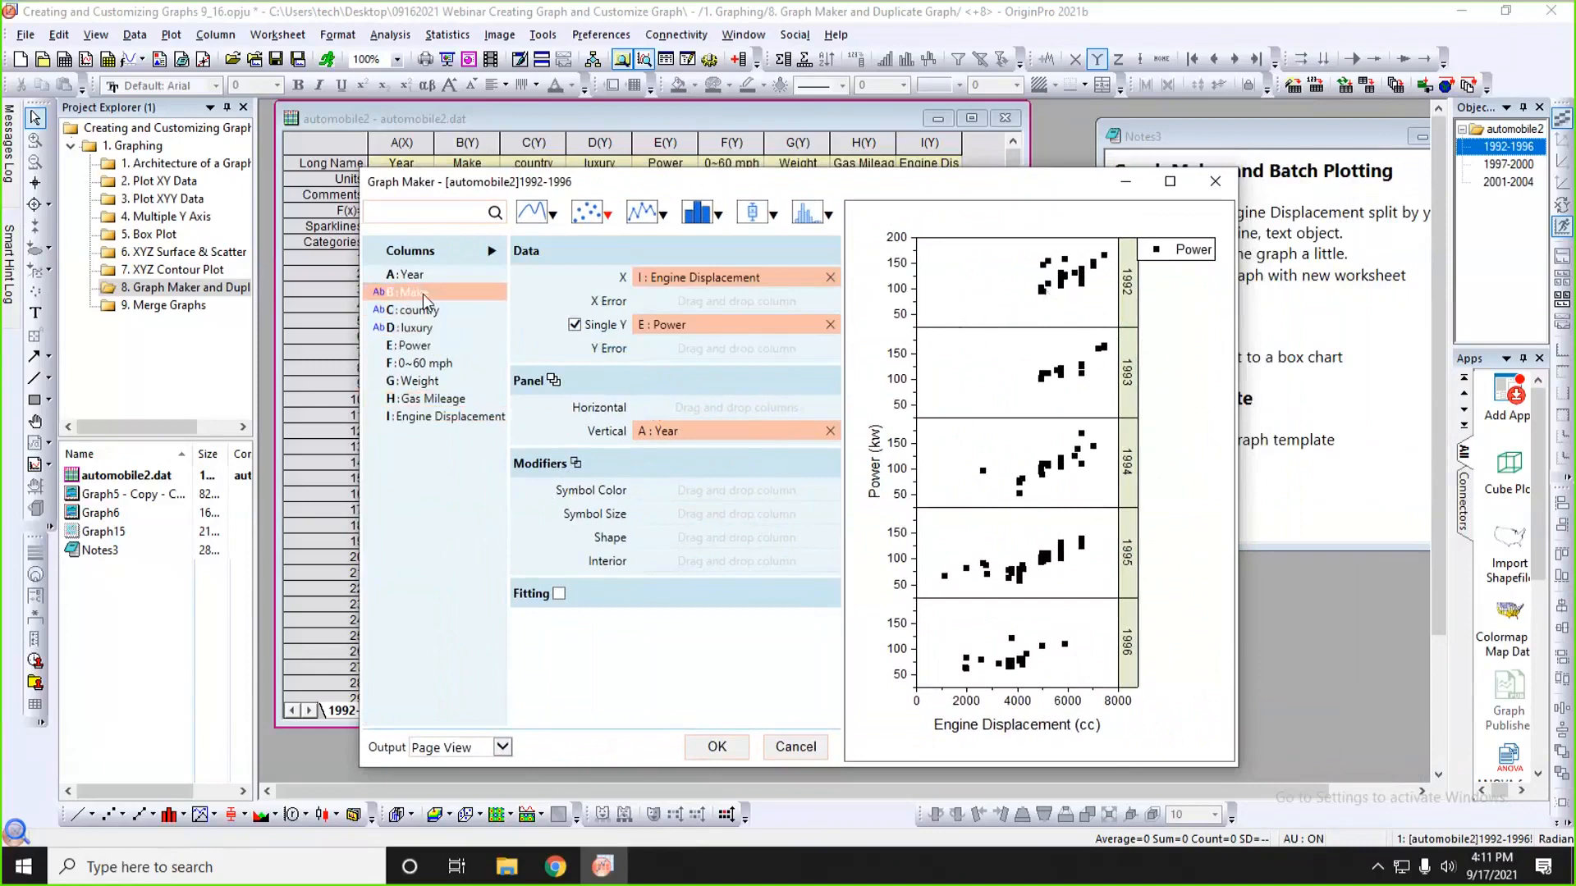
pyautogui.moveTo(422, 294); pyautogui.dragTo(656, 490)
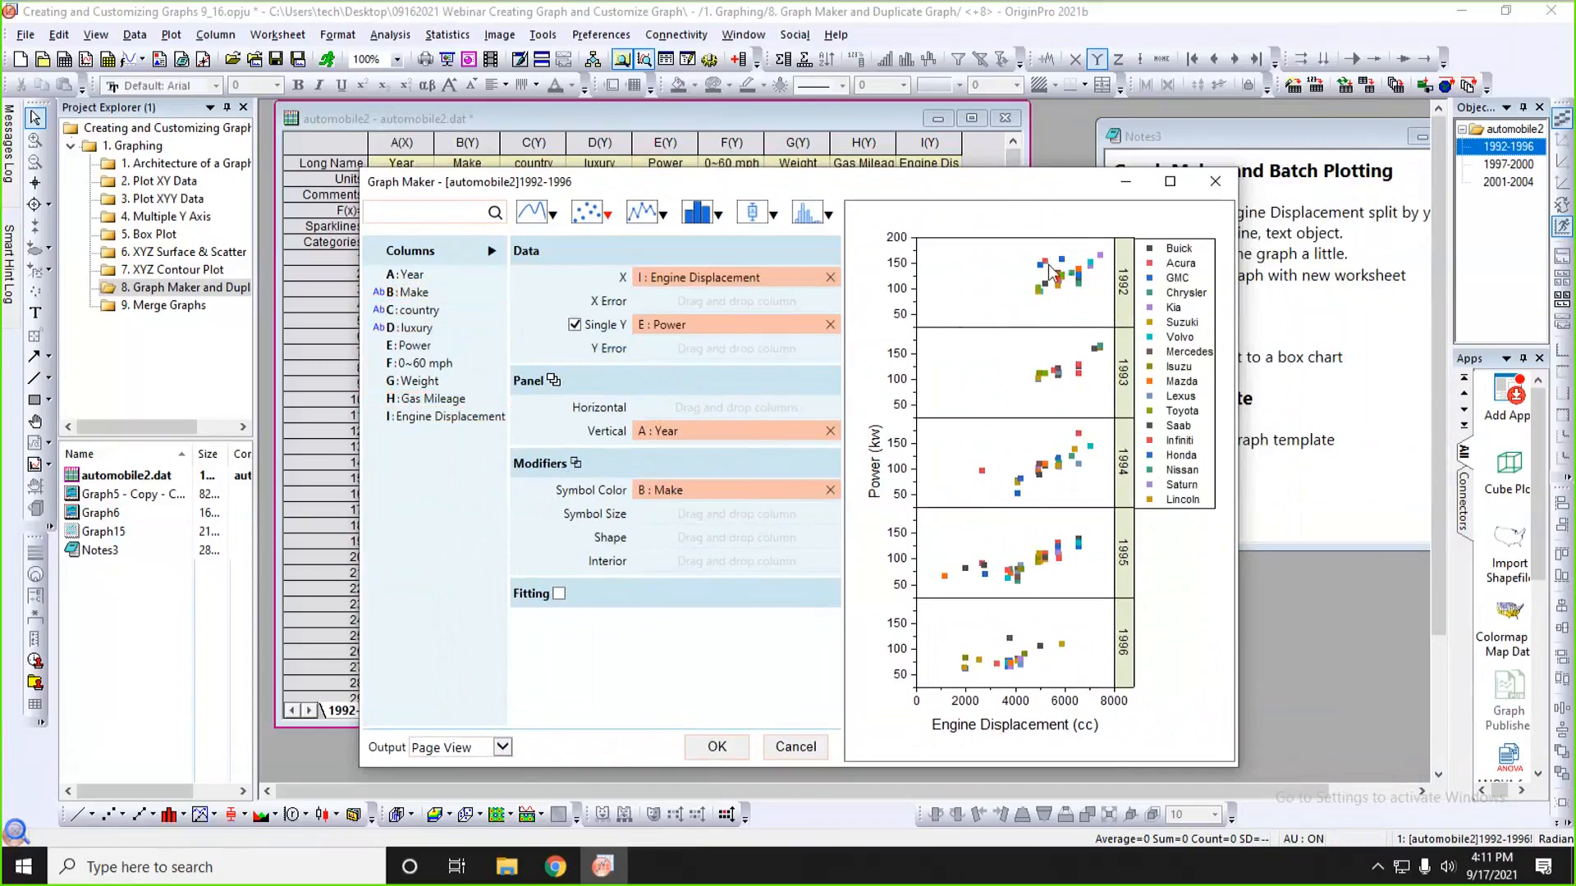
pyautogui.moveTo(1037, 180); pyautogui.dragTo(1192, 223)
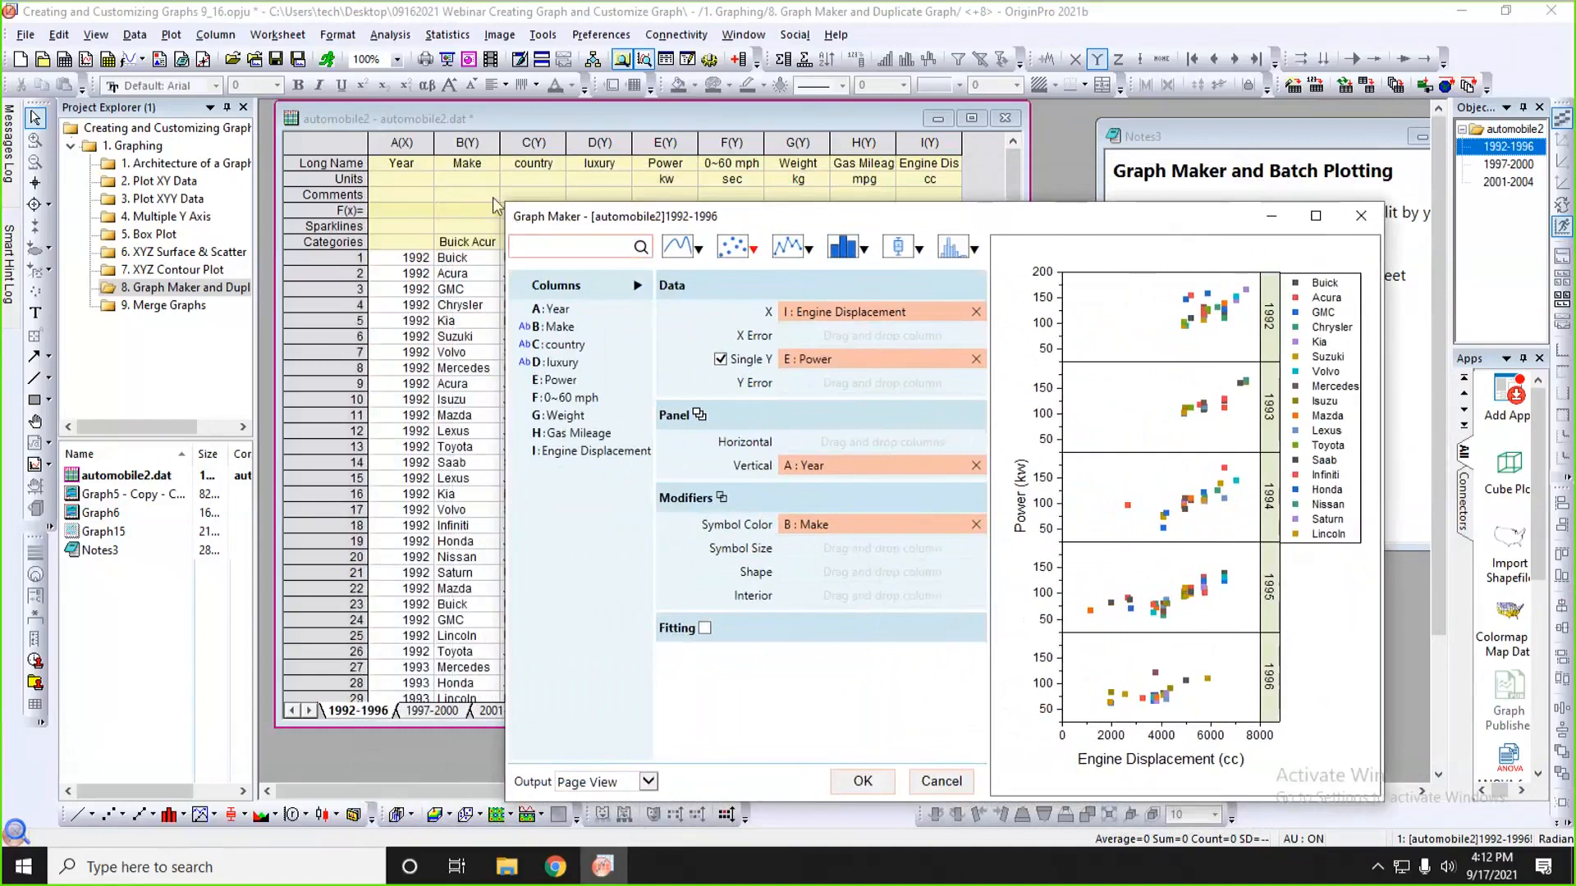
pyautogui.click(463, 146)
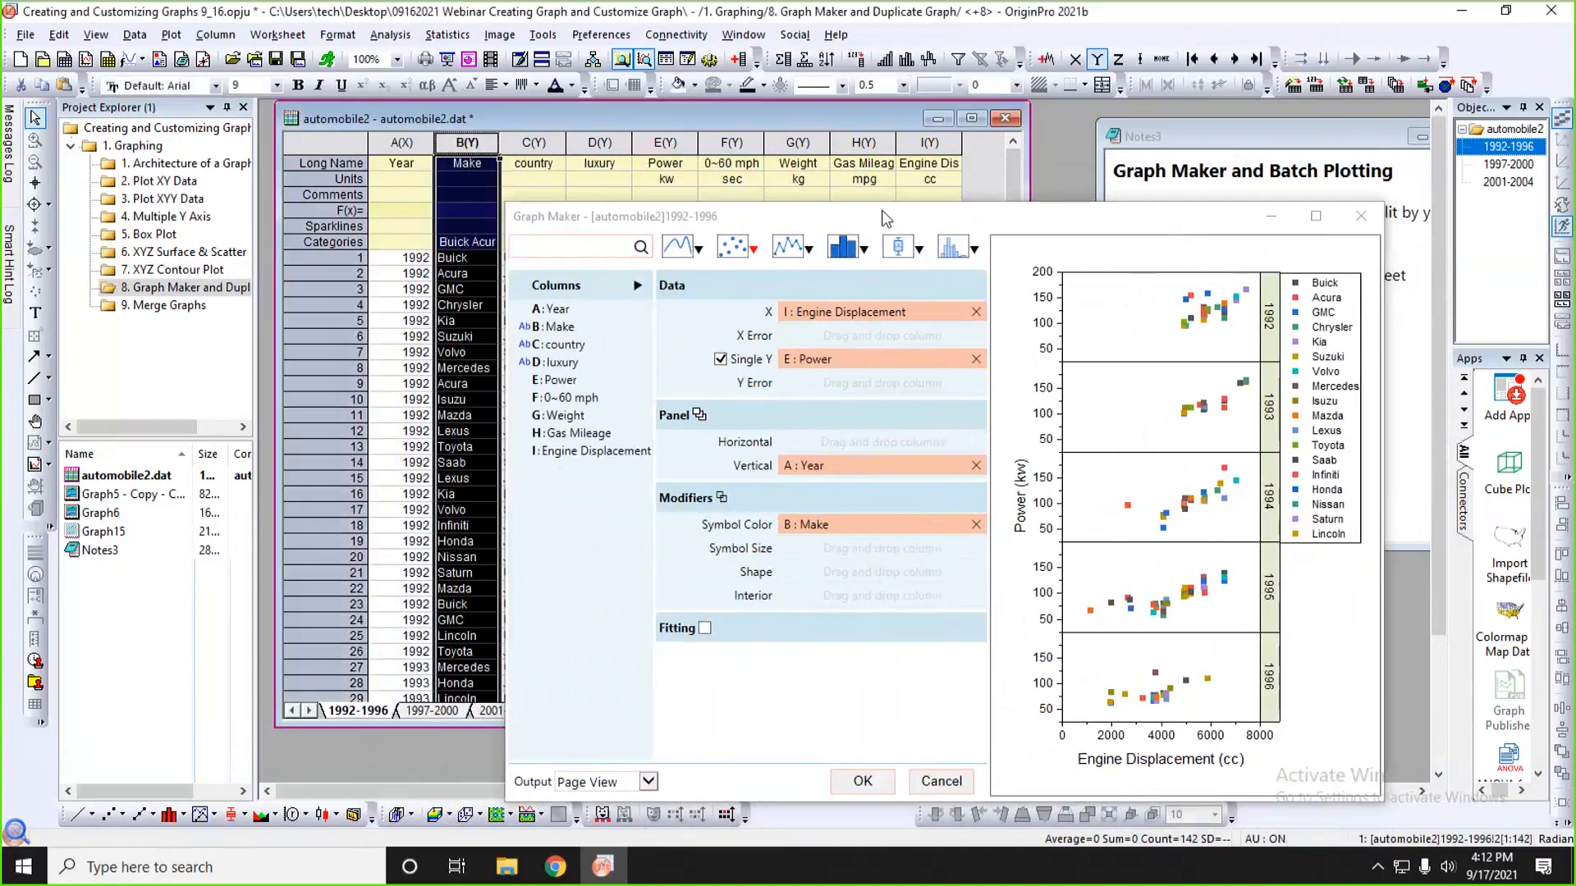
pyautogui.moveTo(884, 214); pyautogui.dragTo(839, 183)
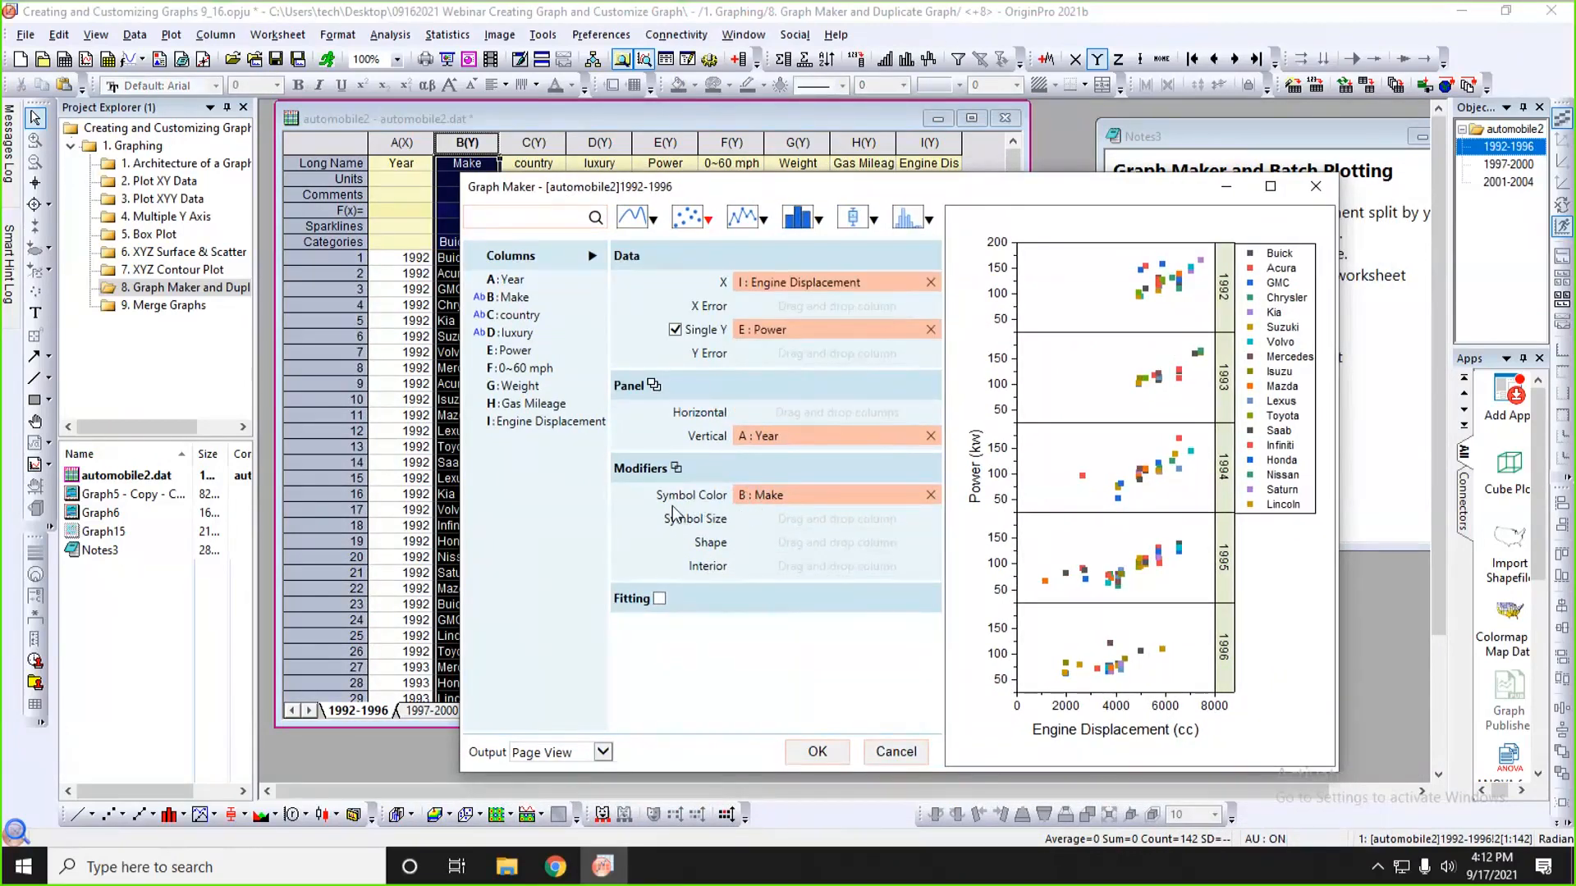
pyautogui.moveTo(782, 498); pyautogui.dragTo(781, 543)
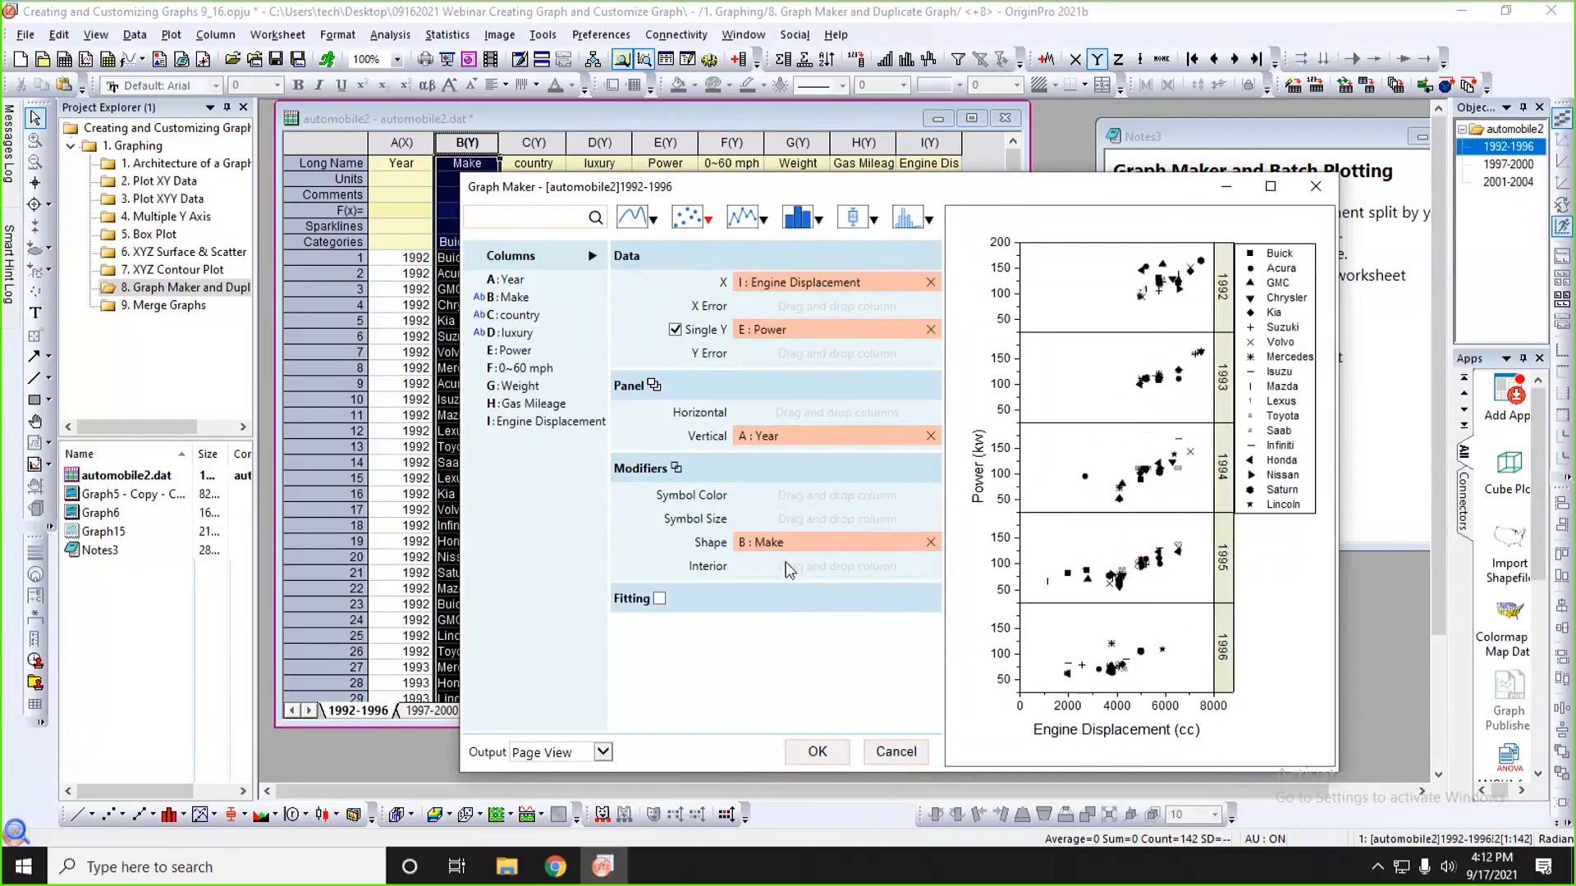
pyautogui.moveTo(792, 536); pyautogui.dragTo(806, 511)
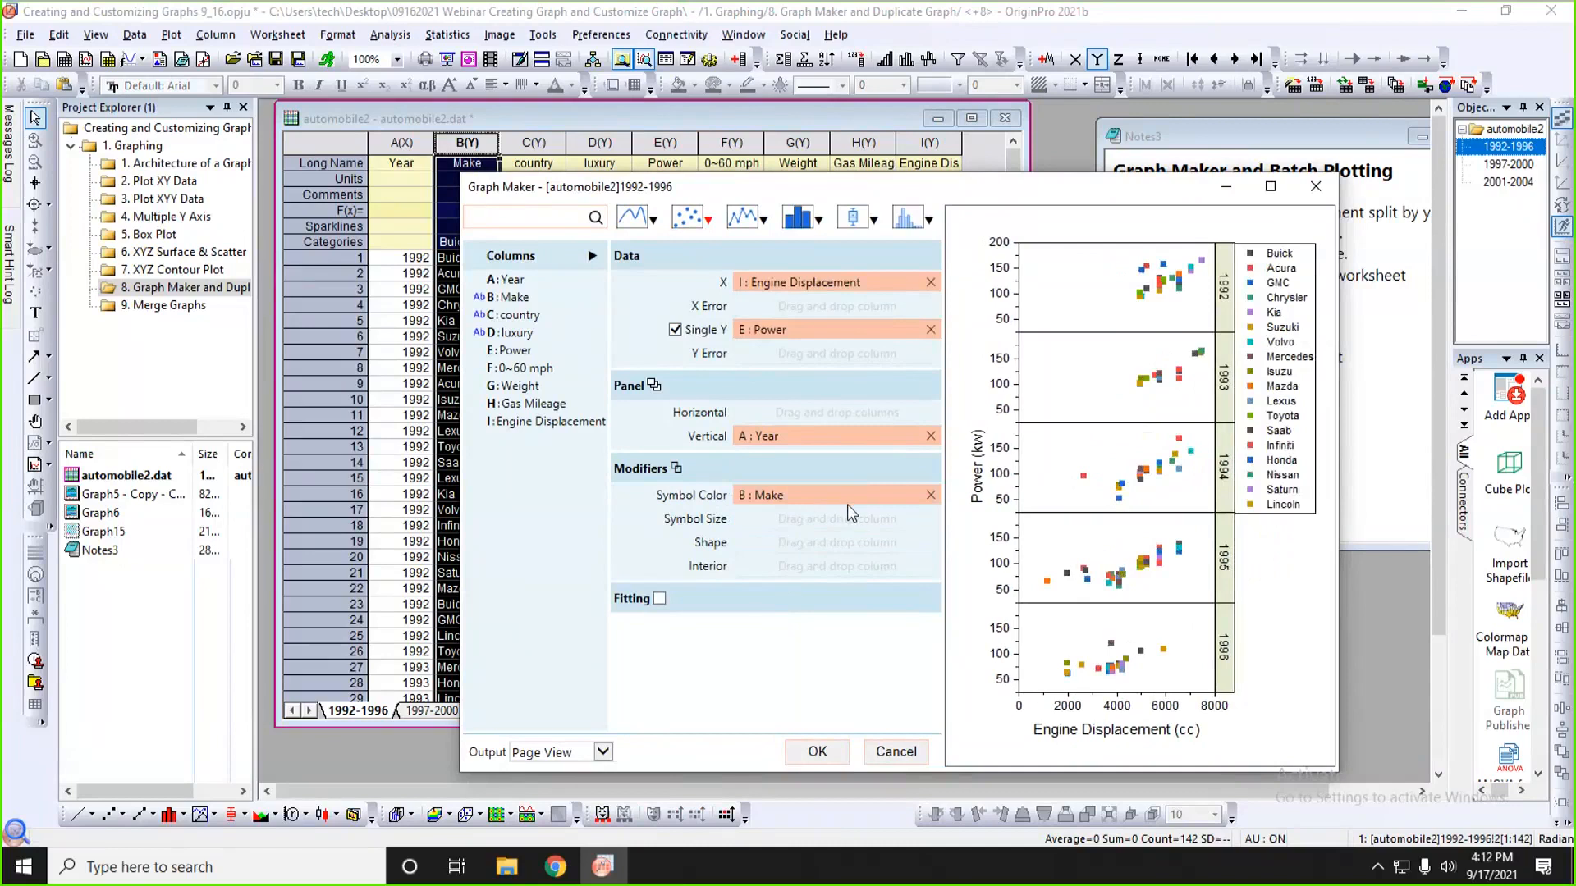
pyautogui.click(930, 495)
# - Enlarge the Graph Maker window and turn on fitting for the panels, keeping polynomial order 1
pyautogui.moveTo(1010, 186); pyautogui.dragTo(1012, 177)
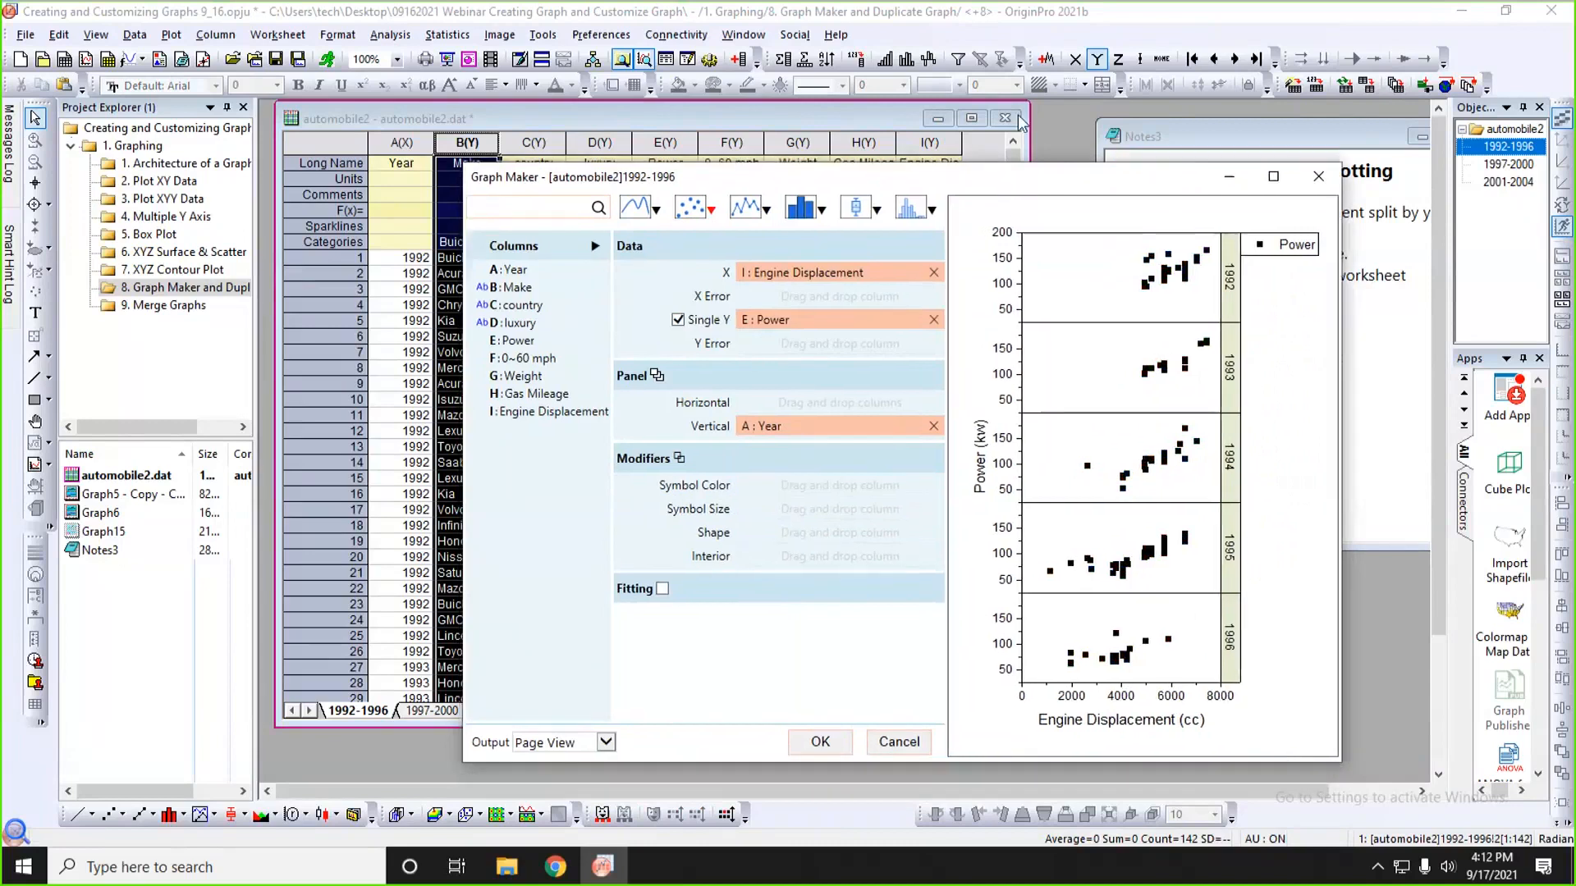
pyautogui.moveTo(1021, 122); pyautogui.dragTo(1017, 115)
pyautogui.moveTo(468, 696); pyautogui.dragTo(355, 744)
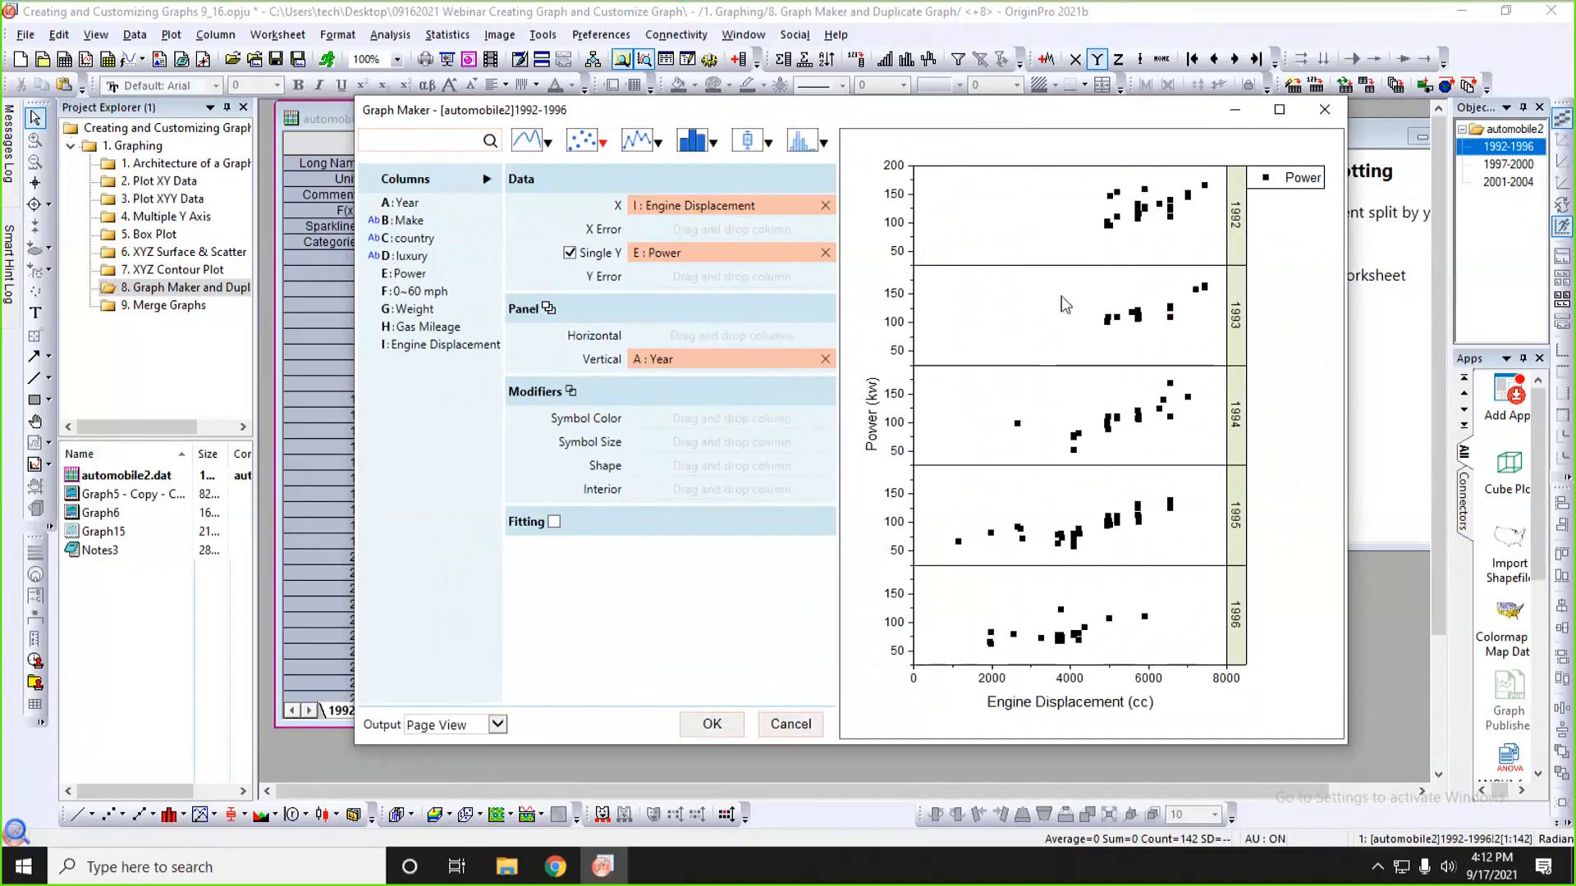
pyautogui.click(554, 523)
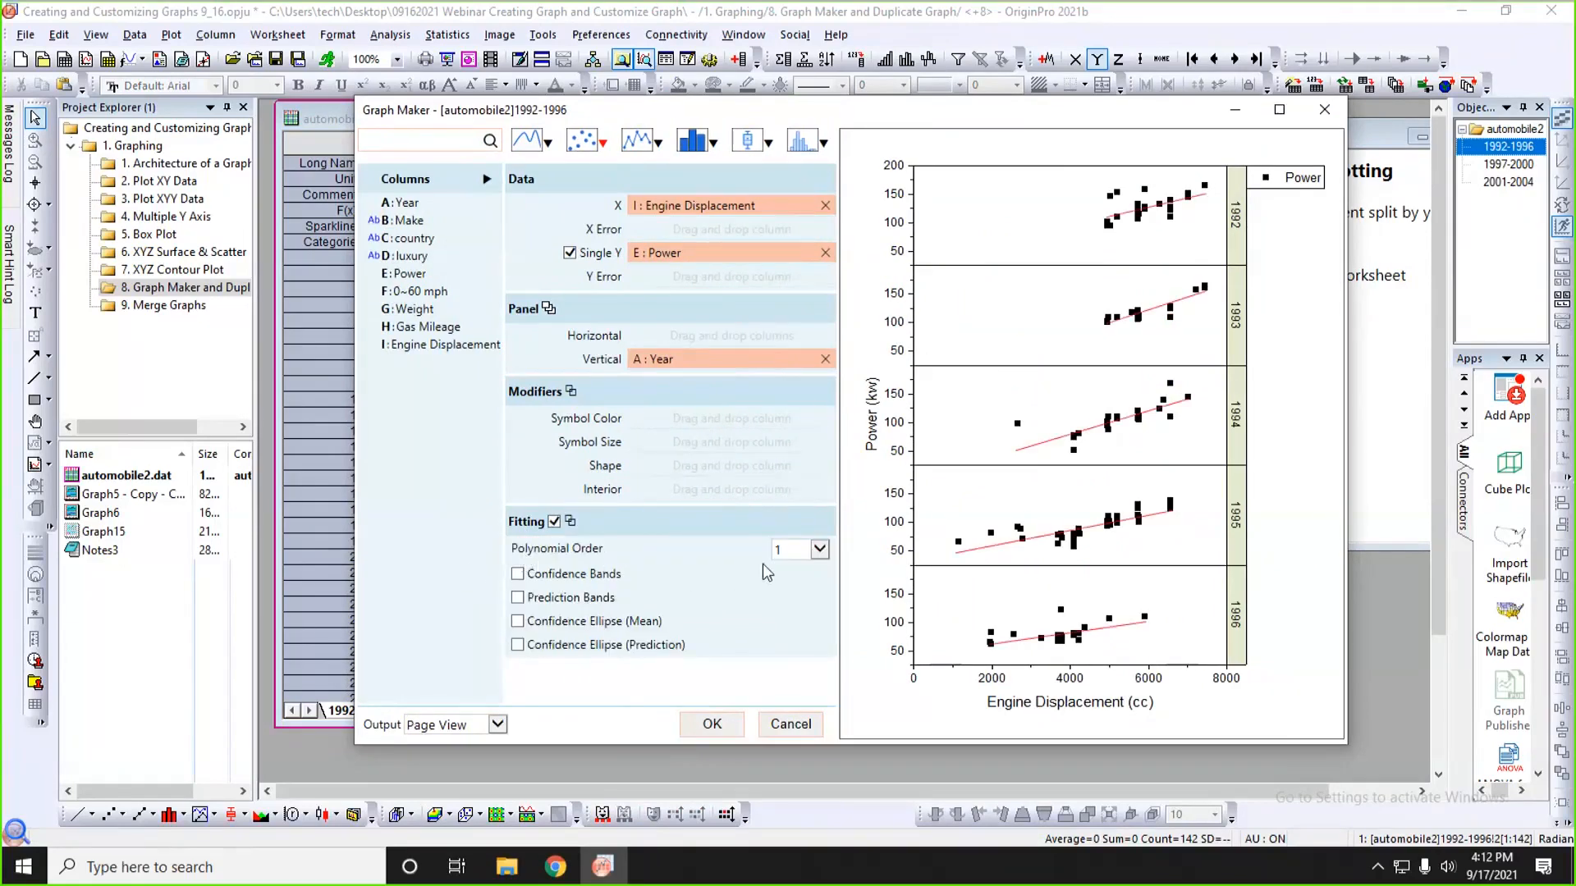
pyautogui.click(820, 551)
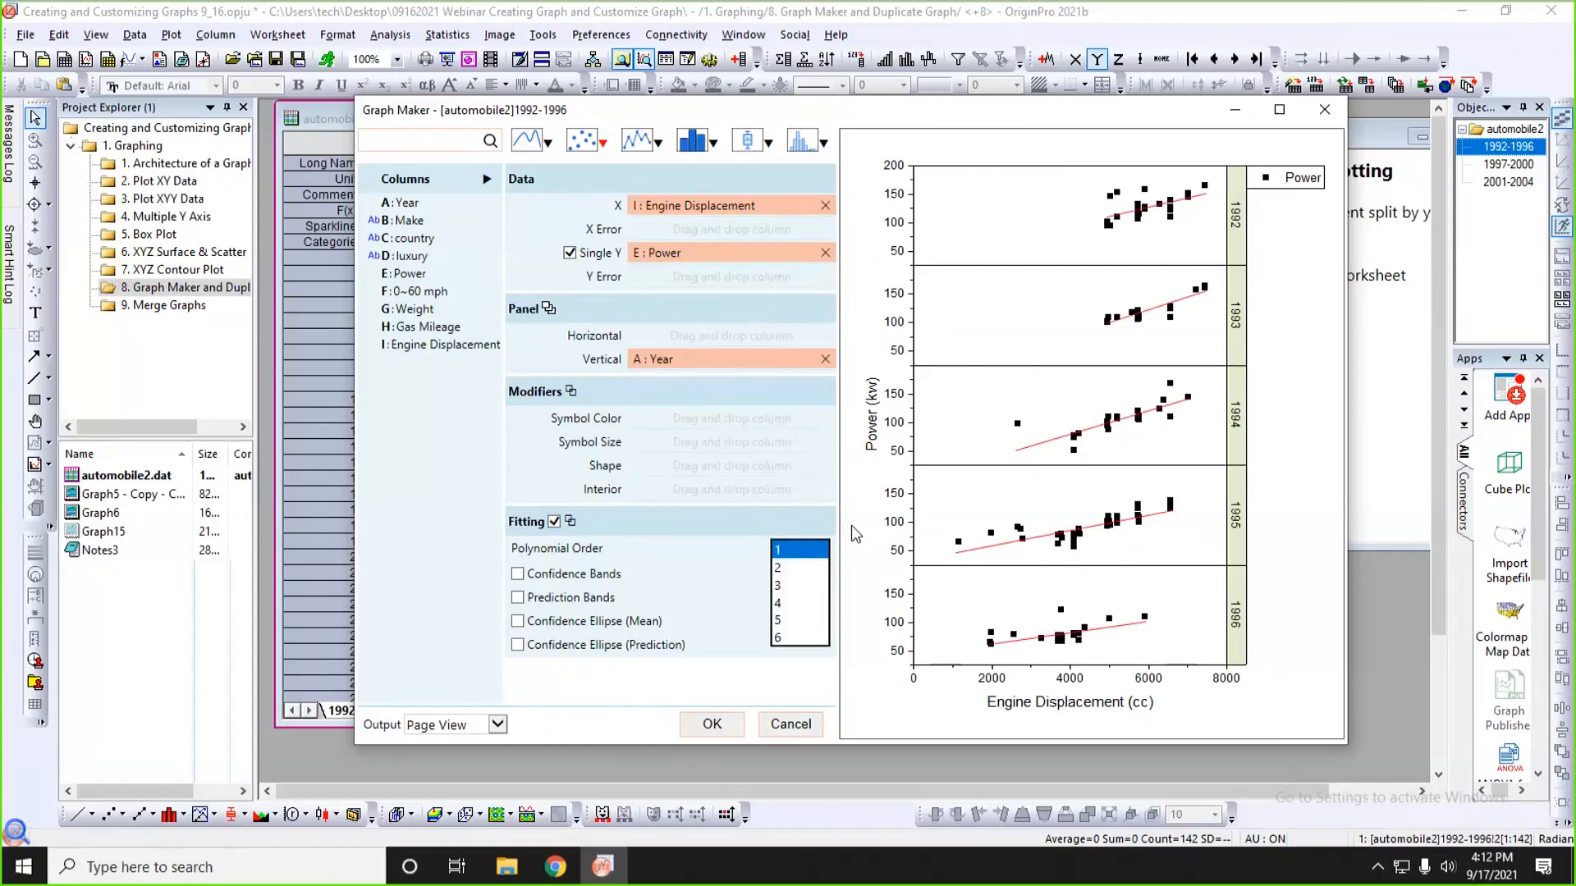
pyautogui.click(851, 525)
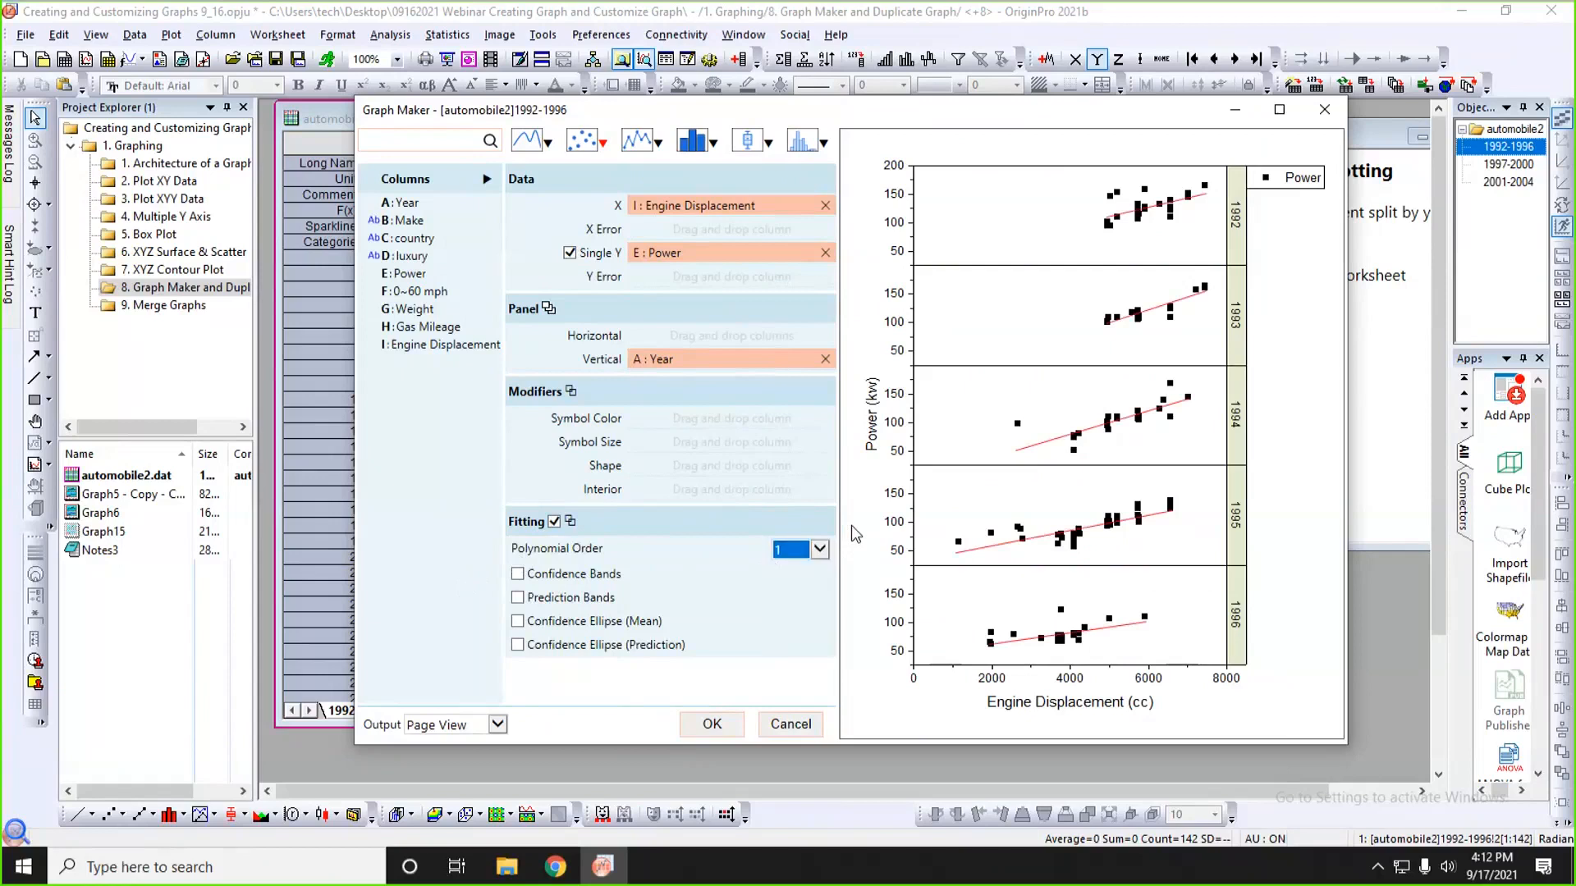
pyautogui.click(647, 525)
# - Show the Equation and R-Square (COD) labels on the fitted lines, enlarge the Graph Maker window and output the graph
pyautogui.click(570, 522)
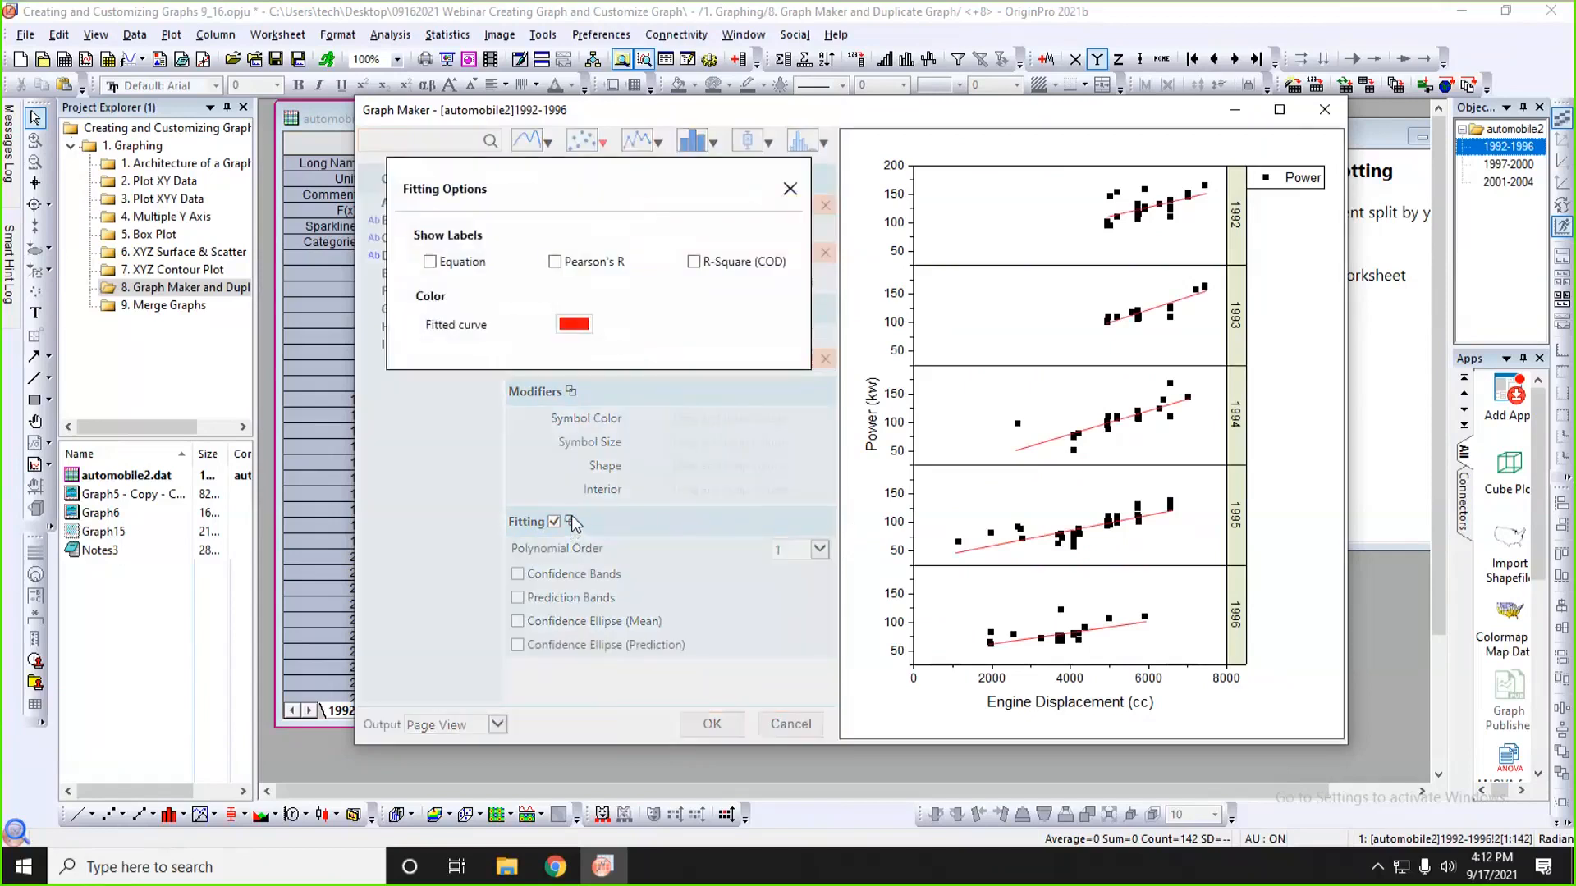
pyautogui.click(432, 265)
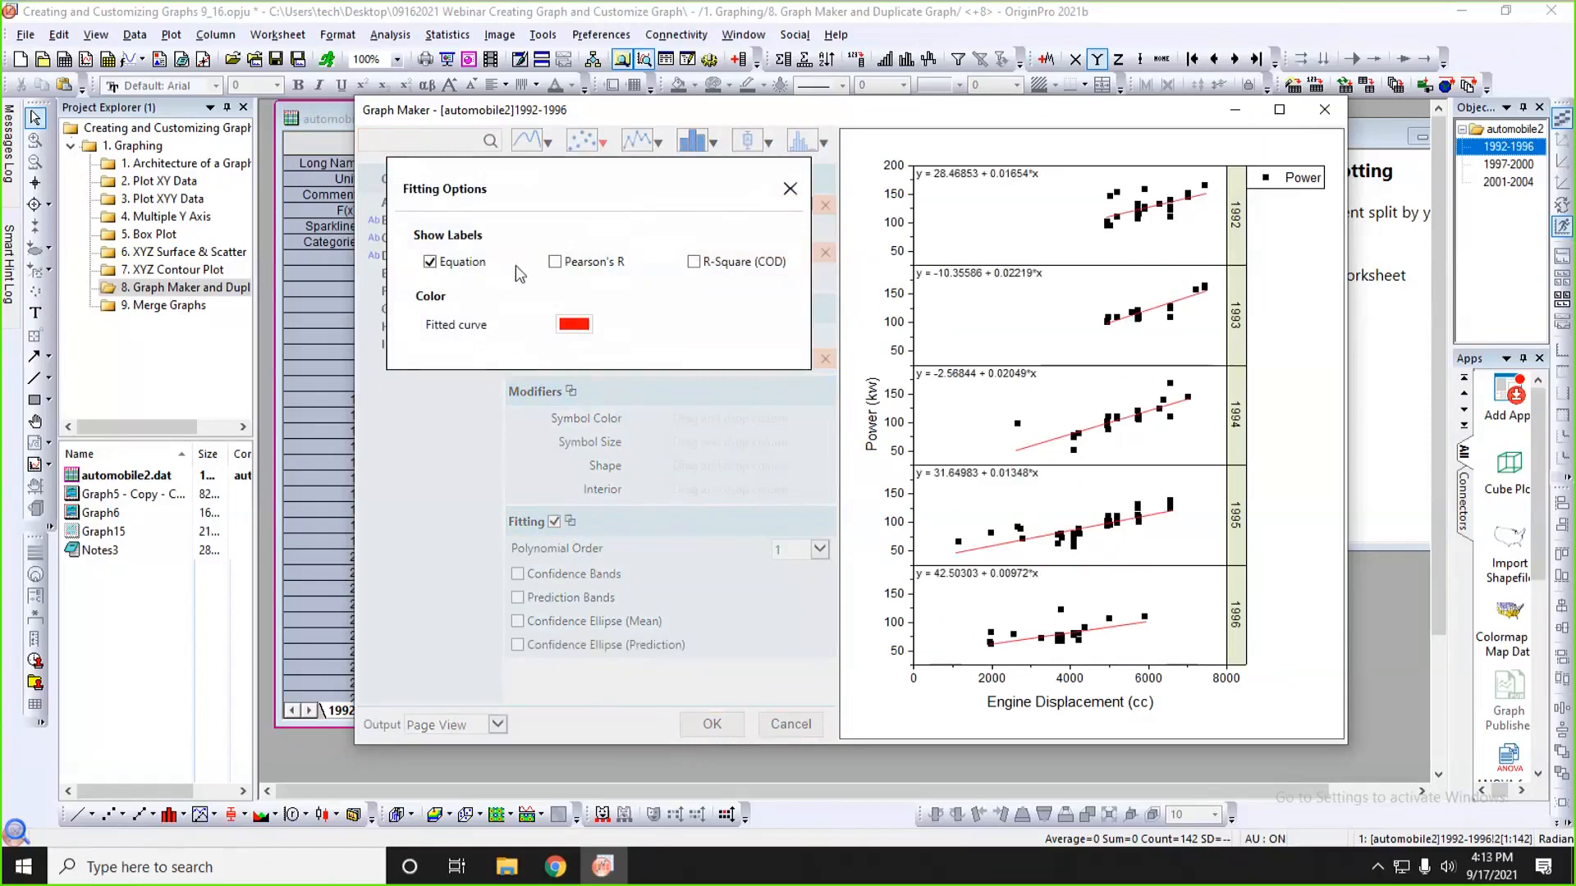
pyautogui.click(691, 262)
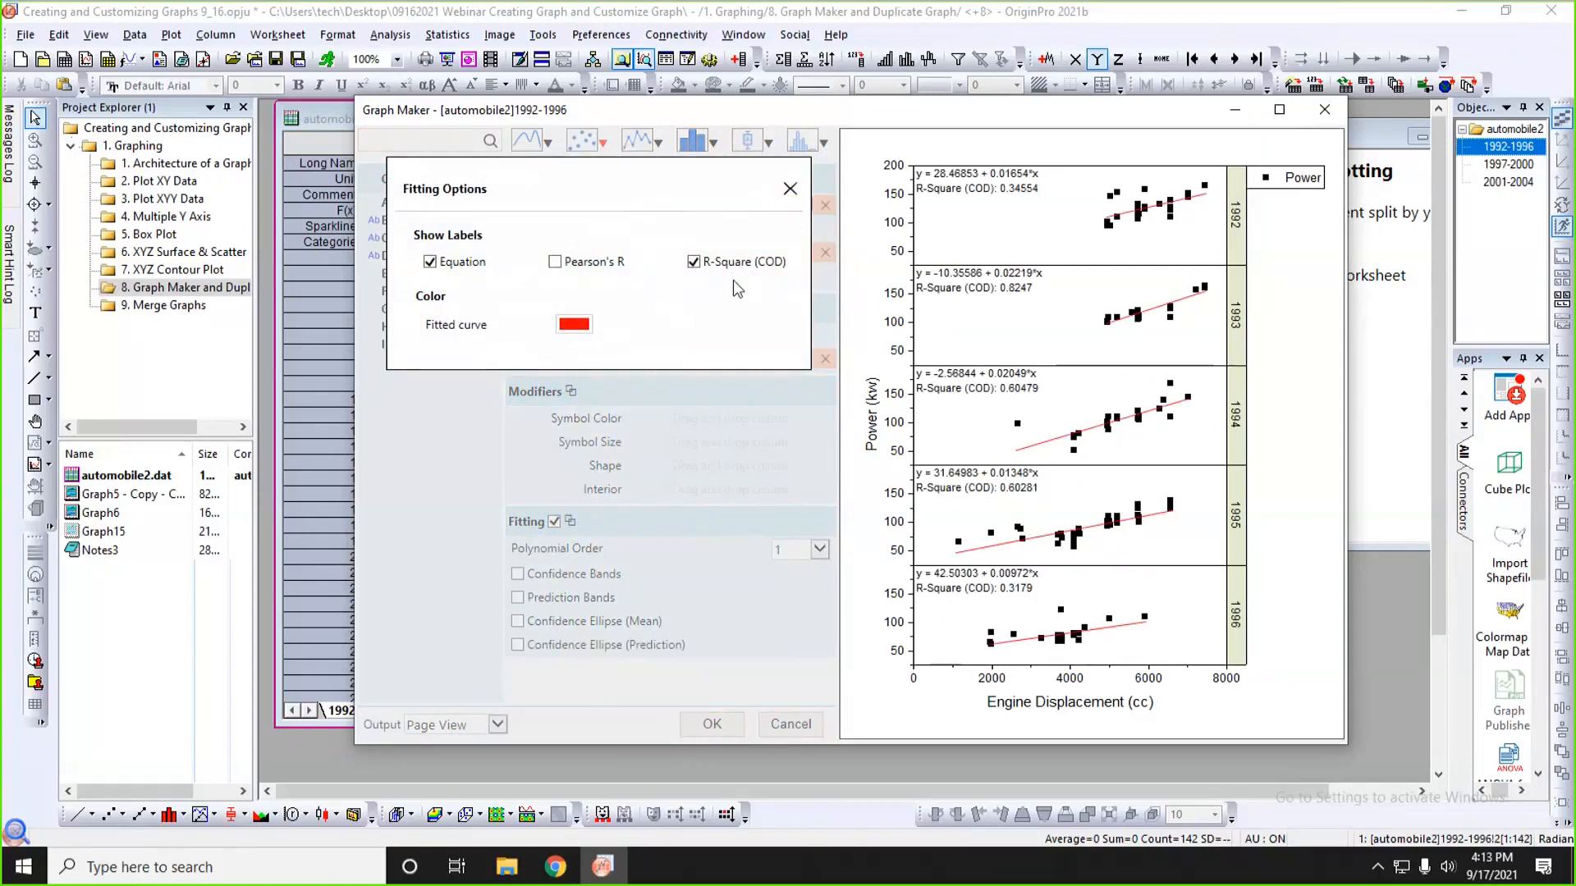
pyautogui.click(788, 189)
pyautogui.moveTo(845, 109); pyautogui.dragTo(781, 92)
pyautogui.moveTo(1282, 723); pyautogui.dragTo(1388, 753)
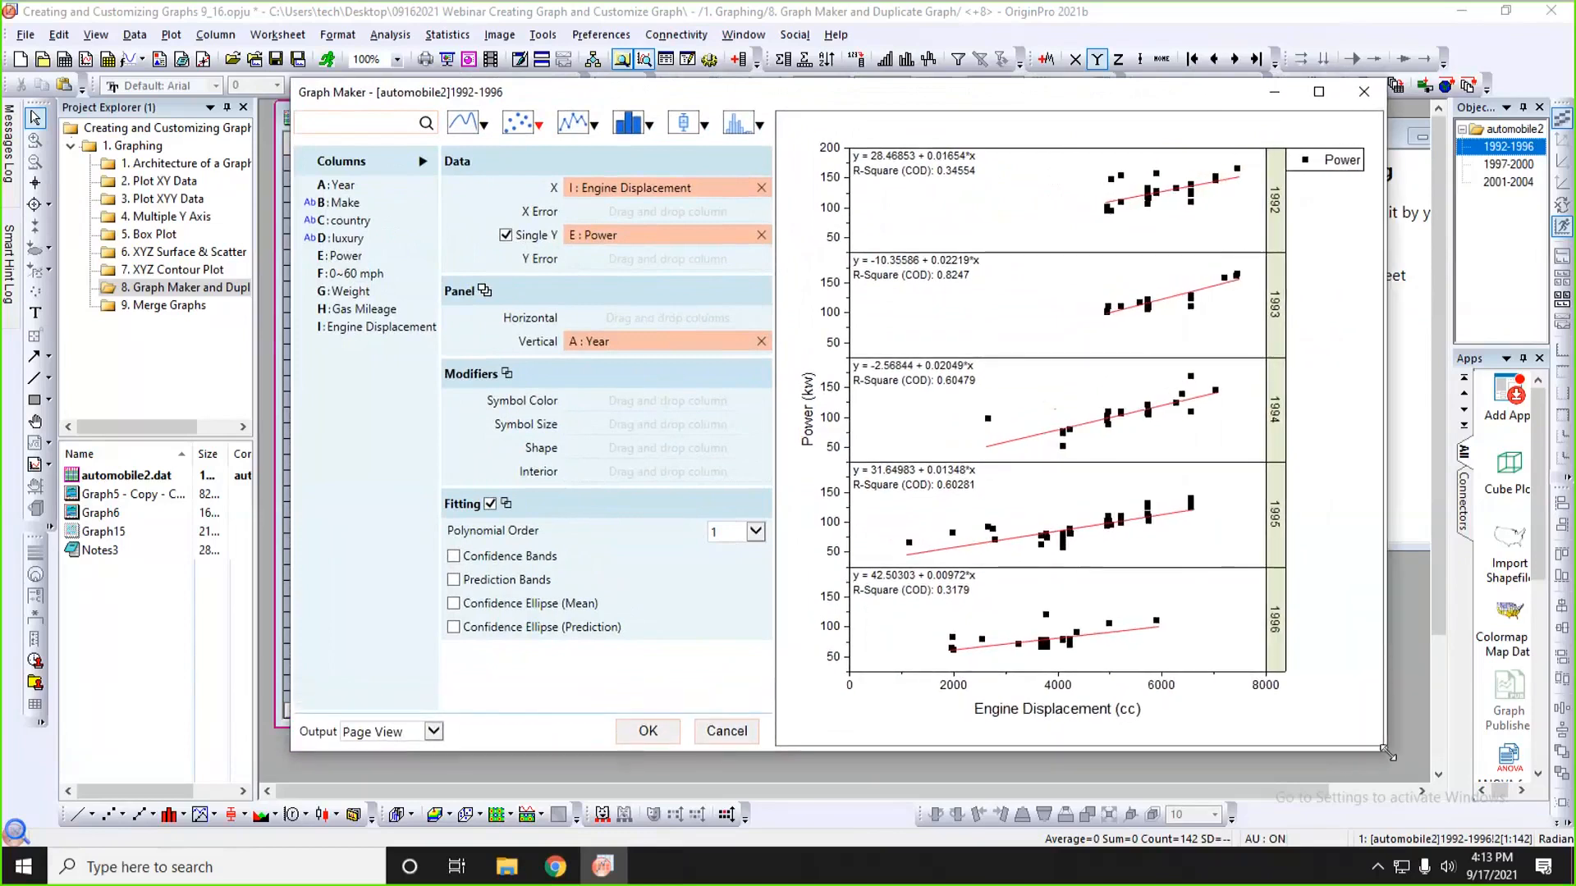
pyautogui.click(648, 731)
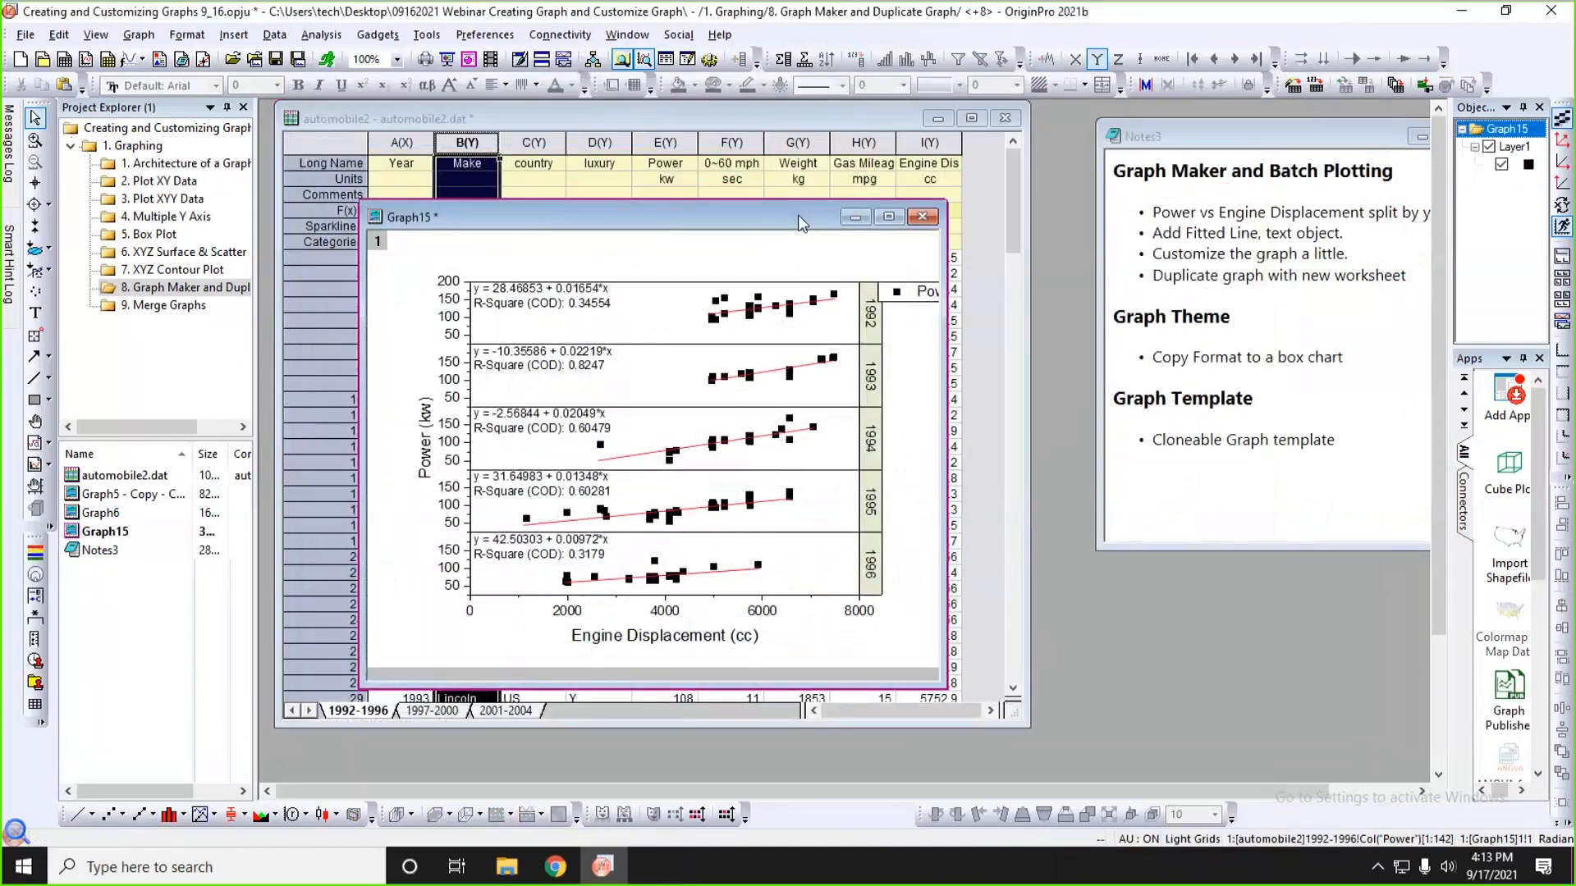
# - Enlarge the Graph15 window and arrange it beside the automobile2 workbook, narrowing the workbook to its first few columns
pyautogui.moveTo(798, 215); pyautogui.dragTo(1198, 119)
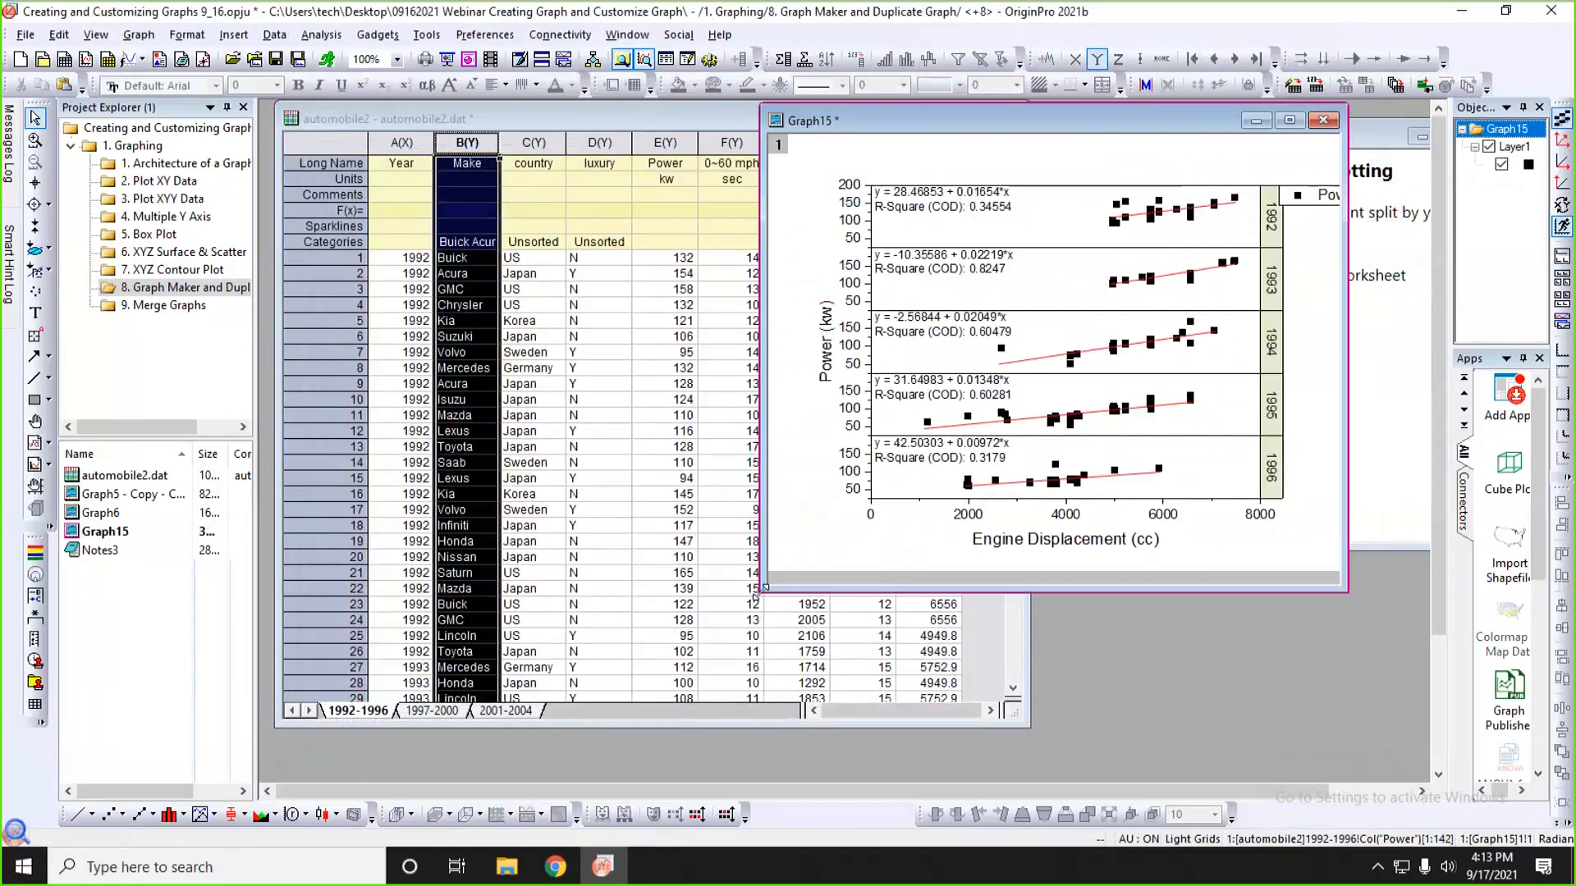
pyautogui.moveTo(756, 589); pyautogui.dragTo(569, 749)
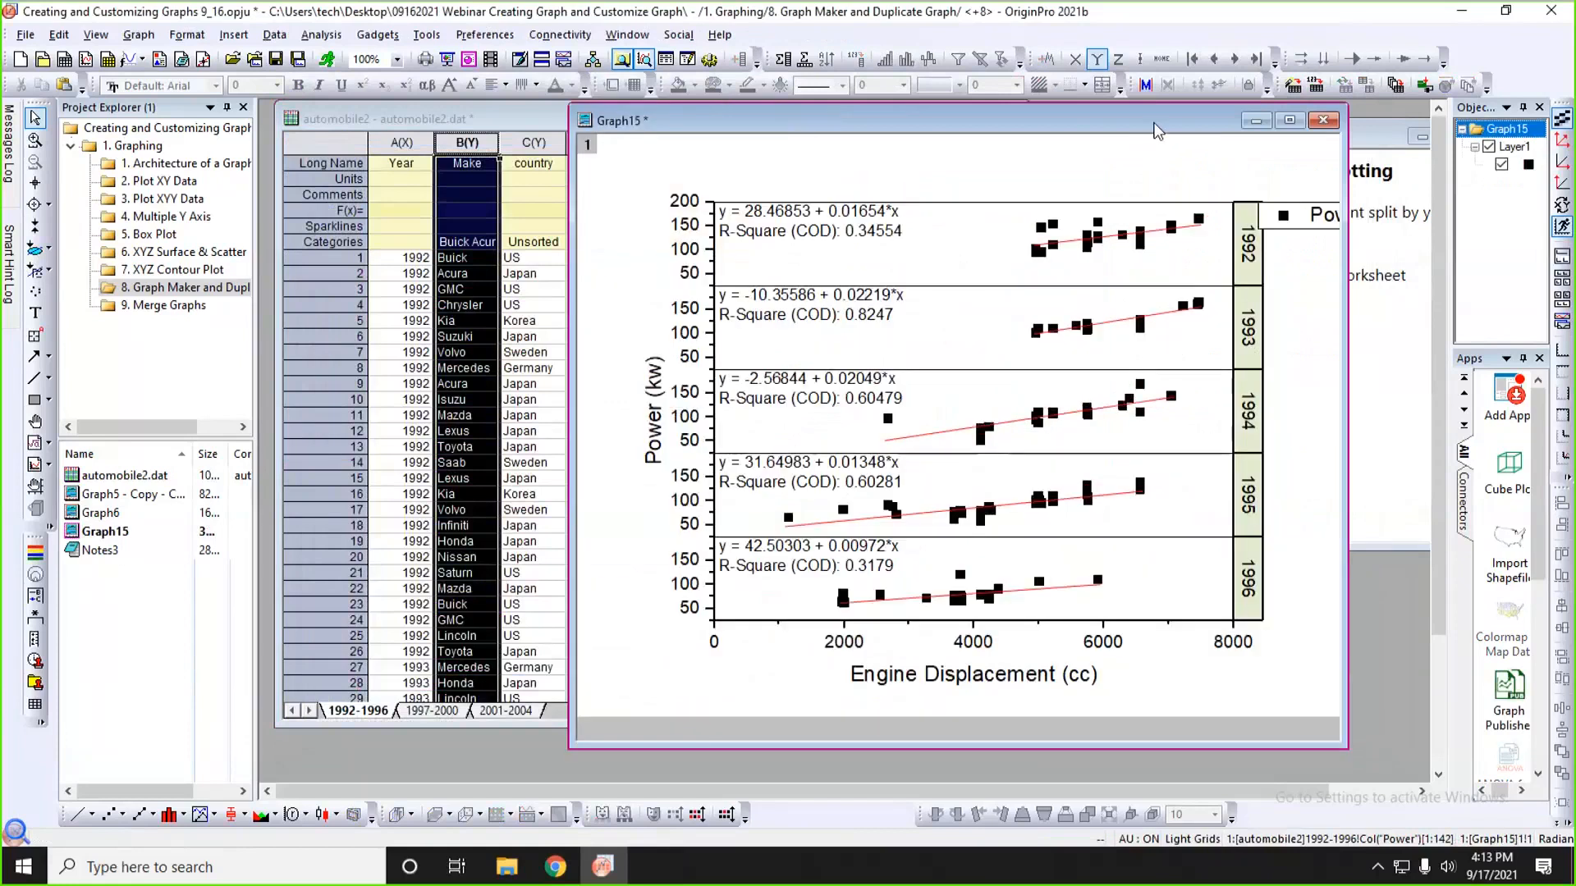
pyautogui.moveTo(1157, 131); pyautogui.dragTo(1172, 154)
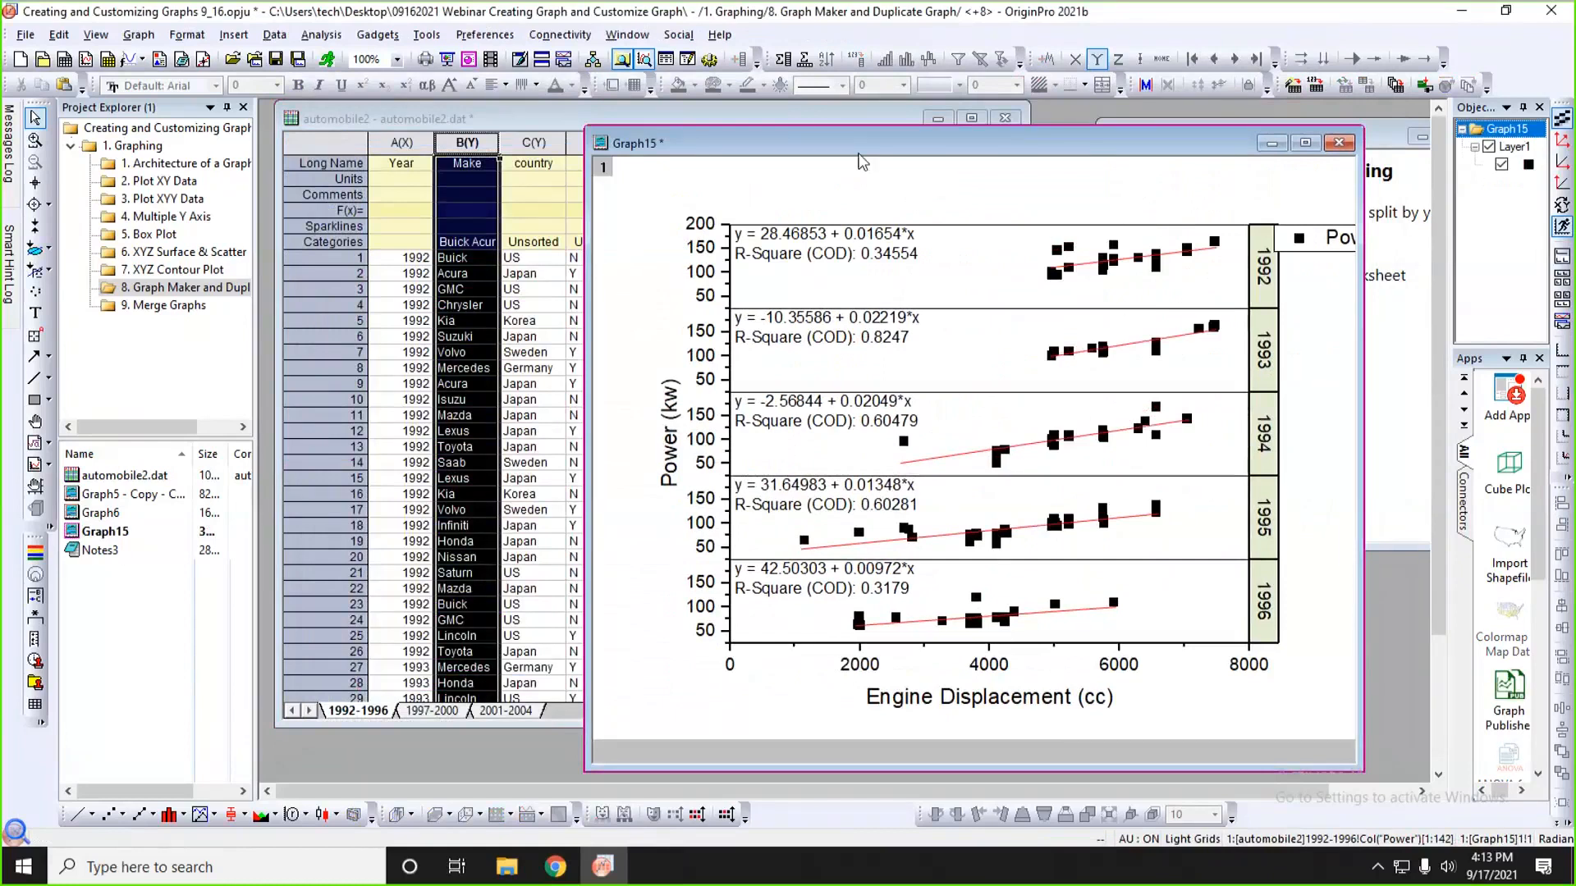
pyautogui.moveTo(844, 148); pyautogui.dragTo(918, 142)
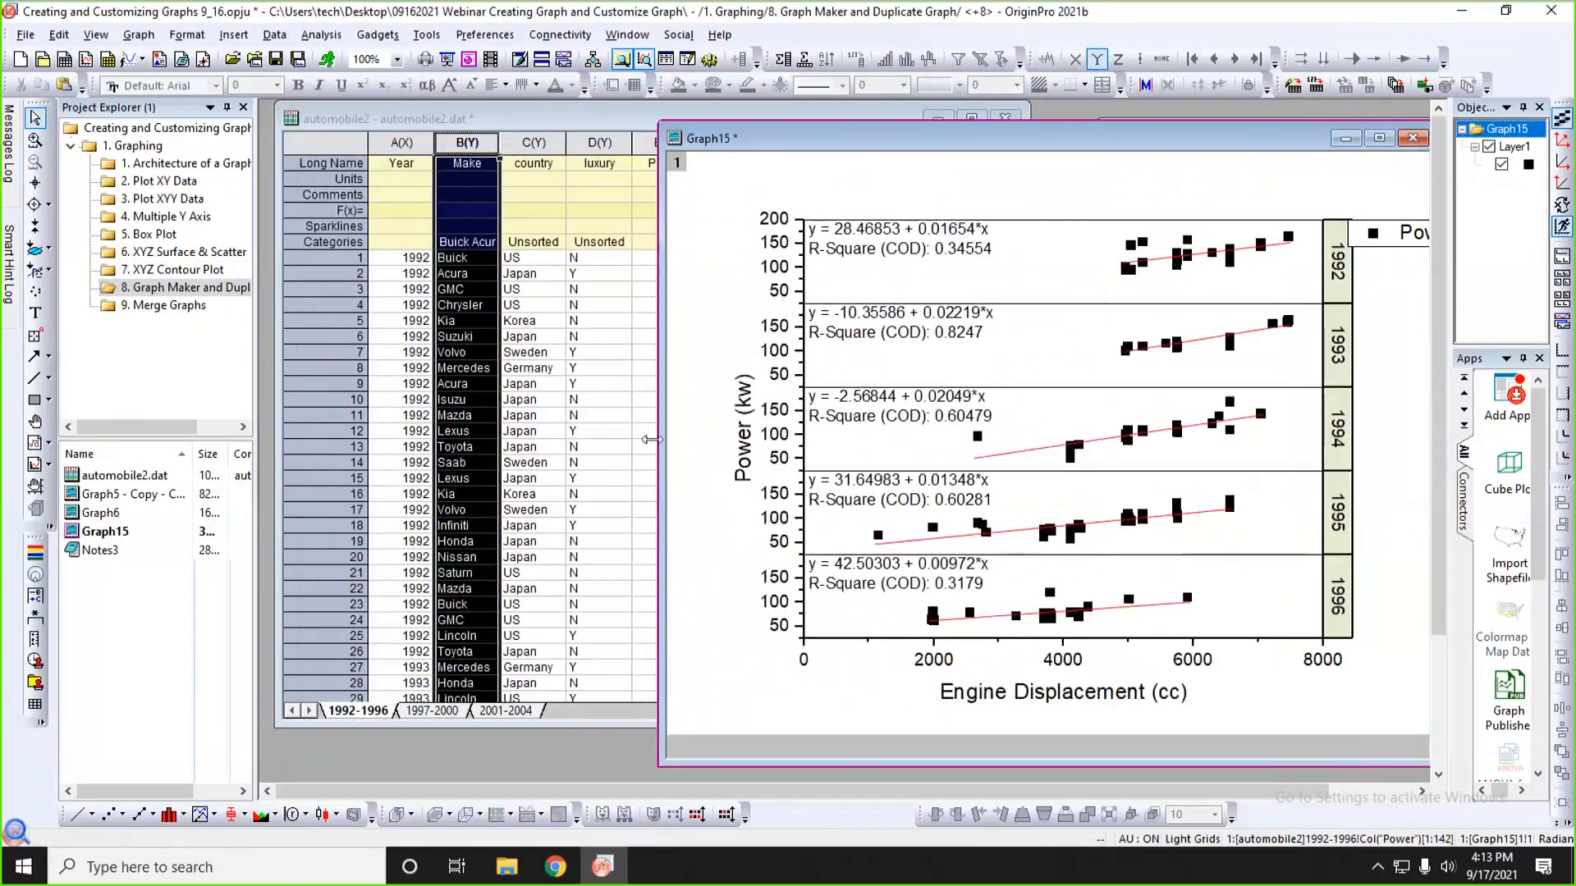
pyautogui.click(371, 712)
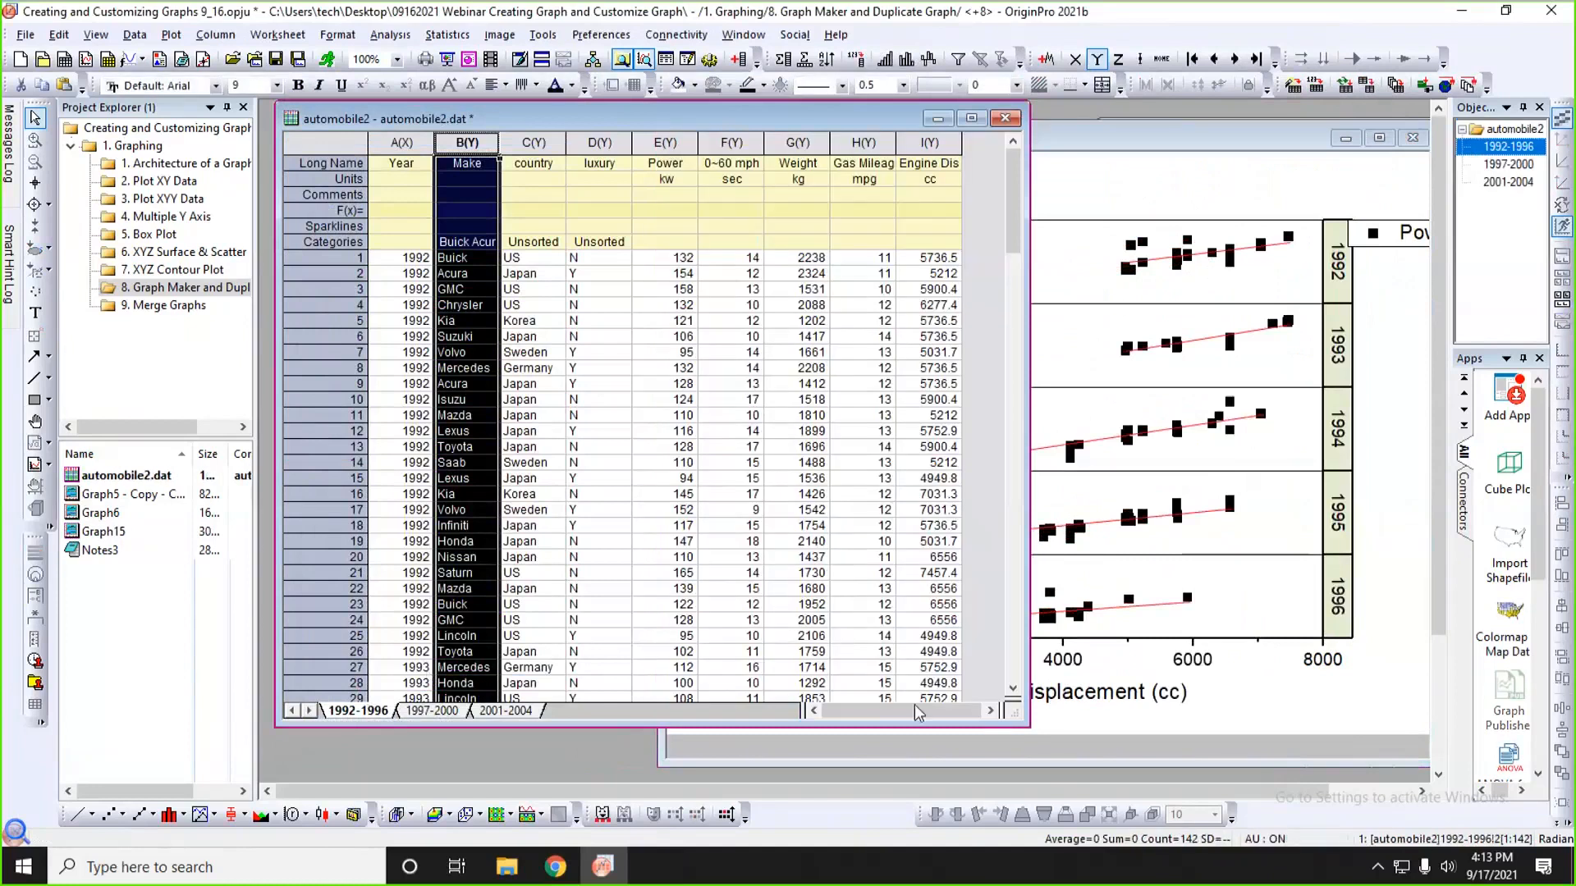
pyautogui.moveTo(1018, 725); pyautogui.dragTo(753, 750)
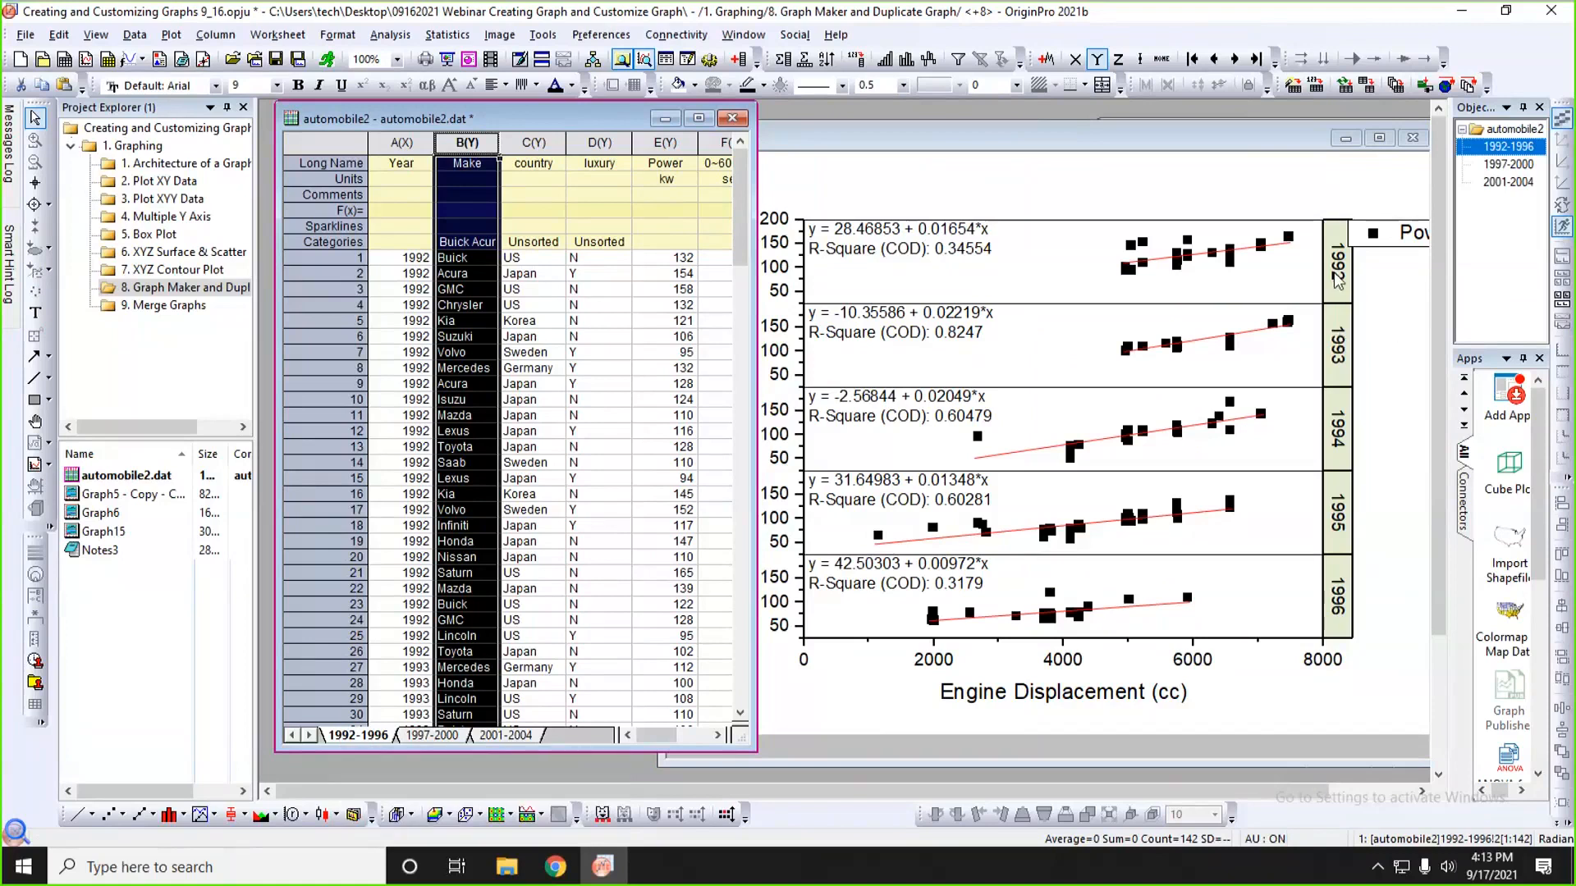
pyautogui.click(1324, 620)
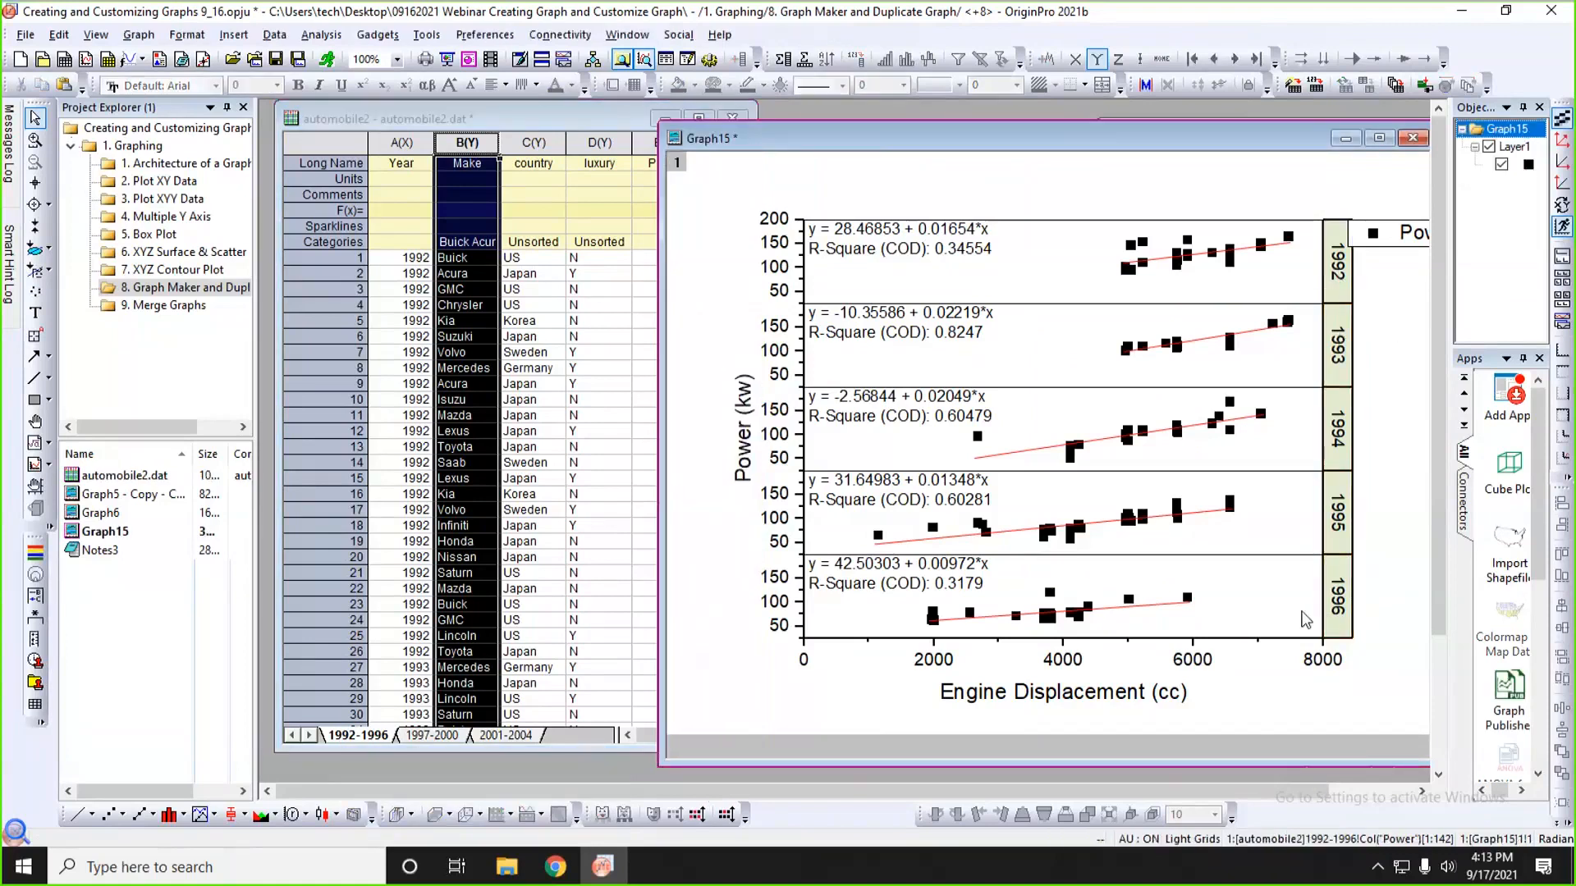
pyautogui.doubleClick(992, 146)
# - Look through the 1997-2000 and 2001-2004 sheets of the automobile2 workbook, ending on 1997-2000
pyautogui.click(578, 119)
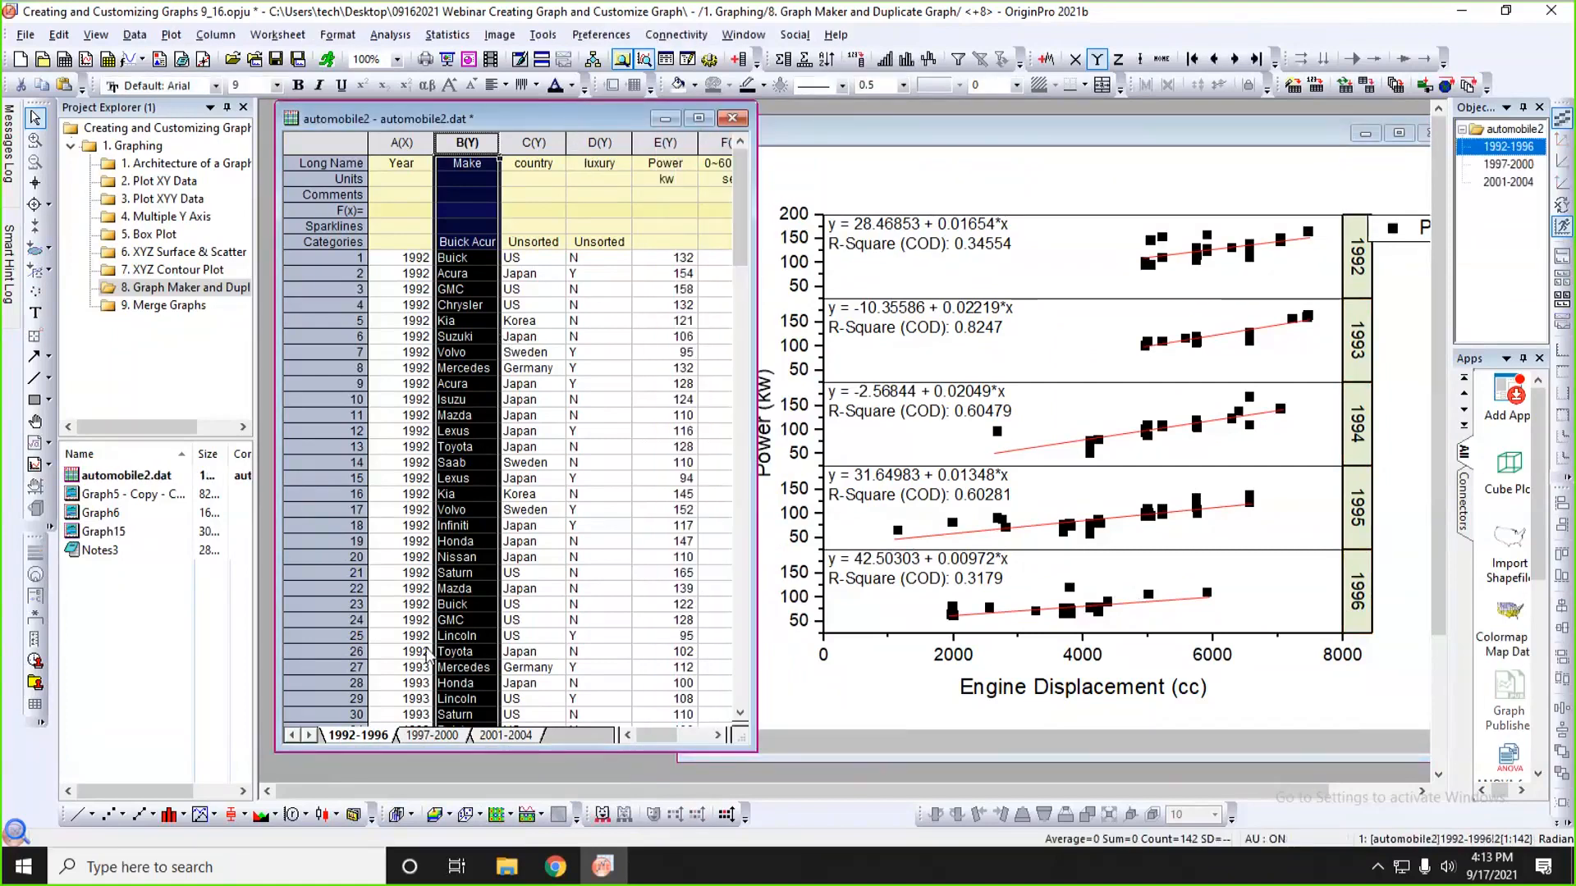
pyautogui.click(431, 739)
pyautogui.click(496, 736)
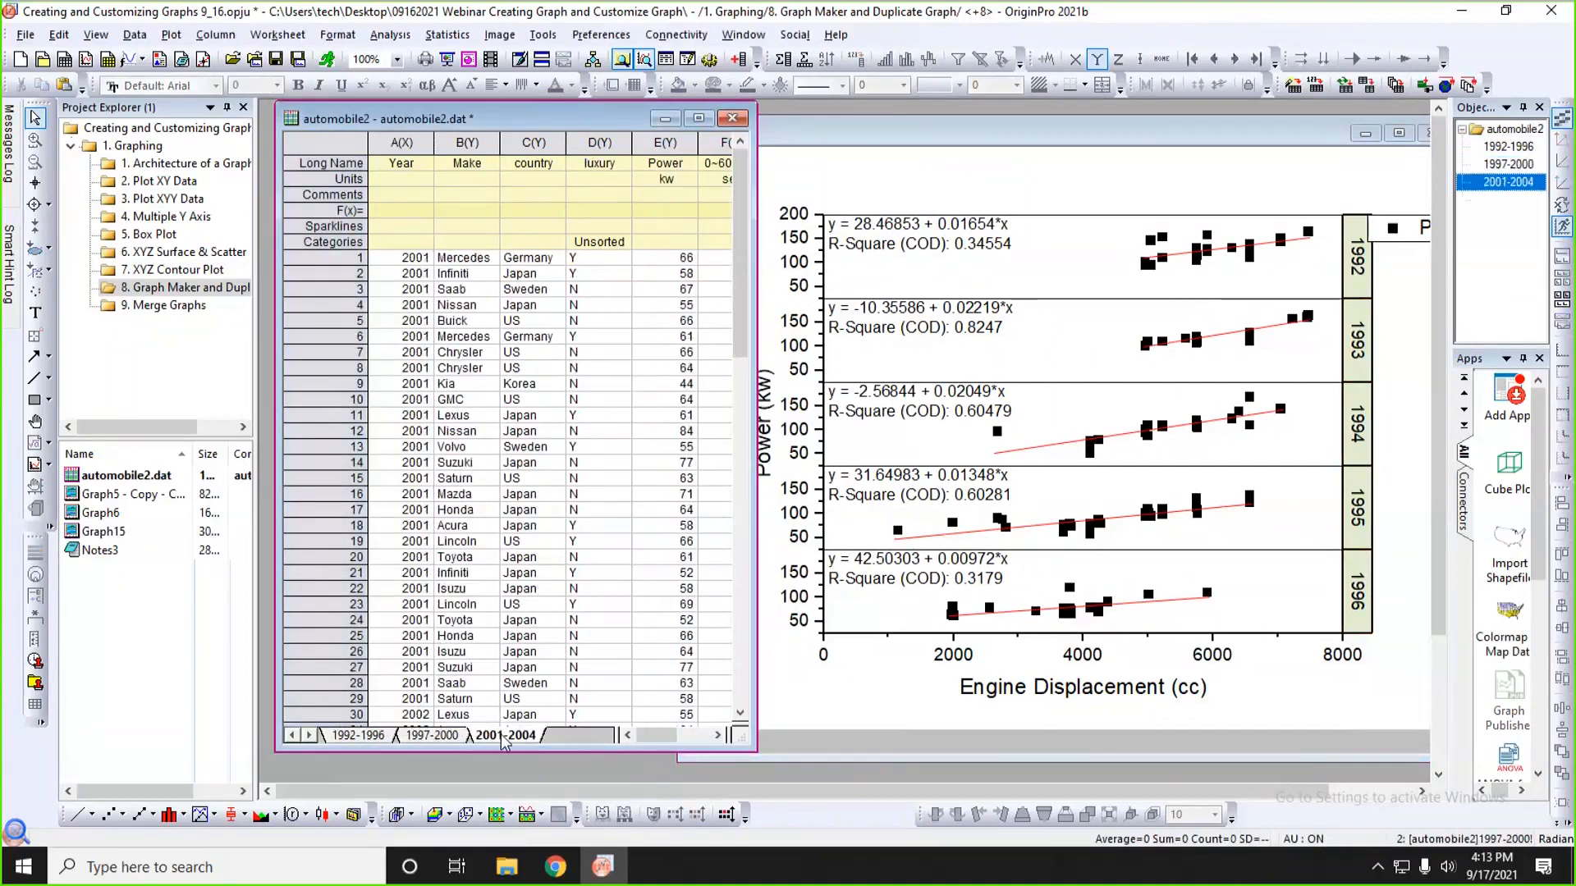
pyautogui.click(458, 737)
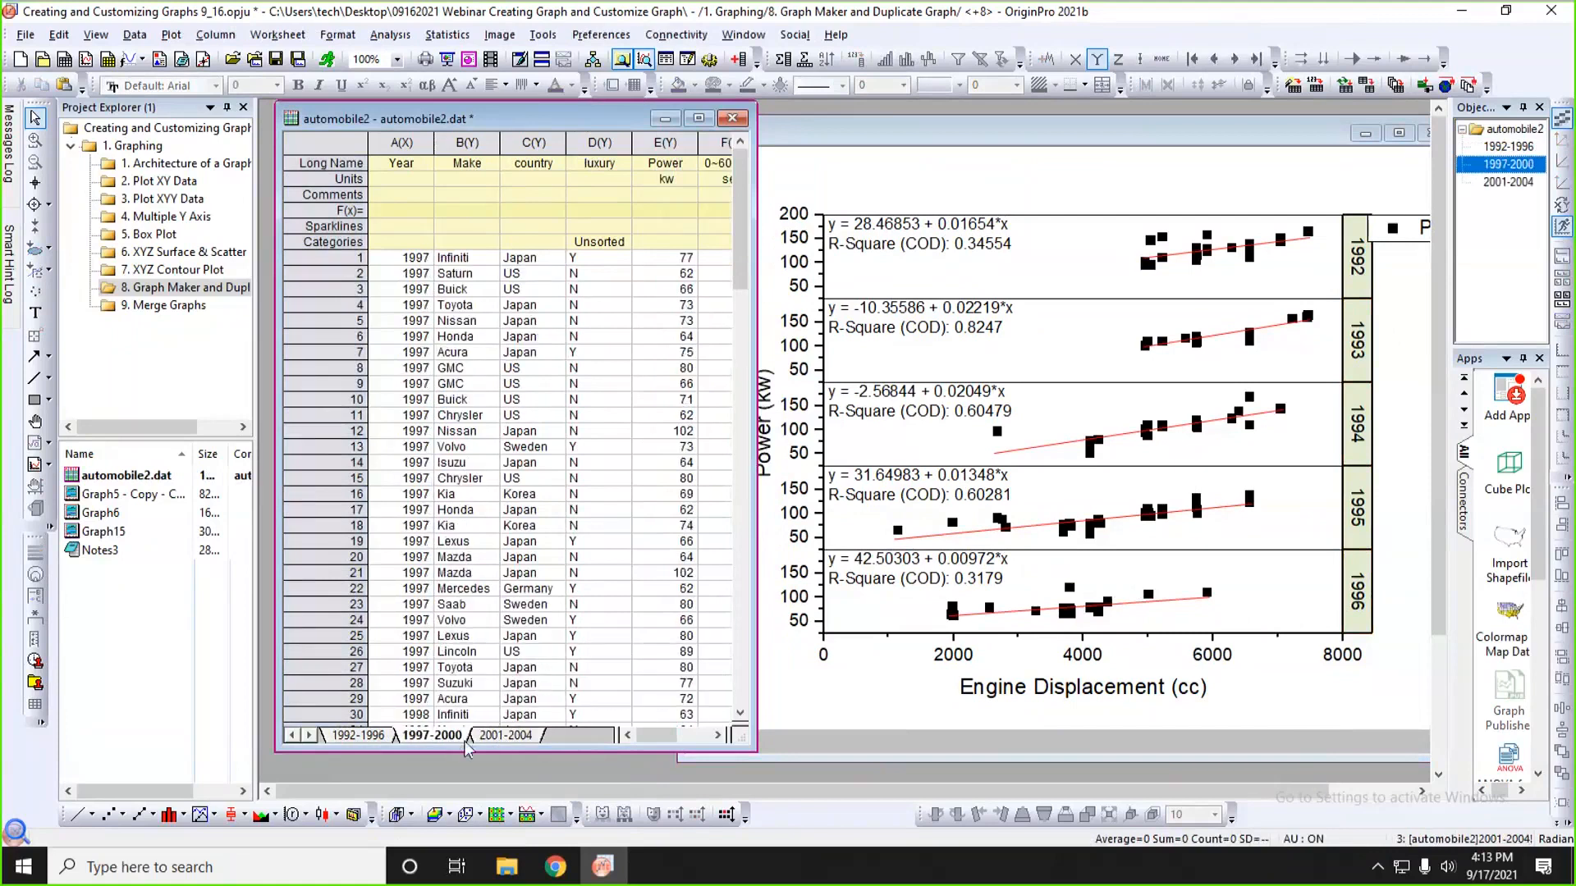
# - Batch-duplicate Graph15 by sheet, using the 1997-2000 and 2001-2004 sheets of automobile2 and plotting them to individual graphs
pyautogui.click(1018, 136)
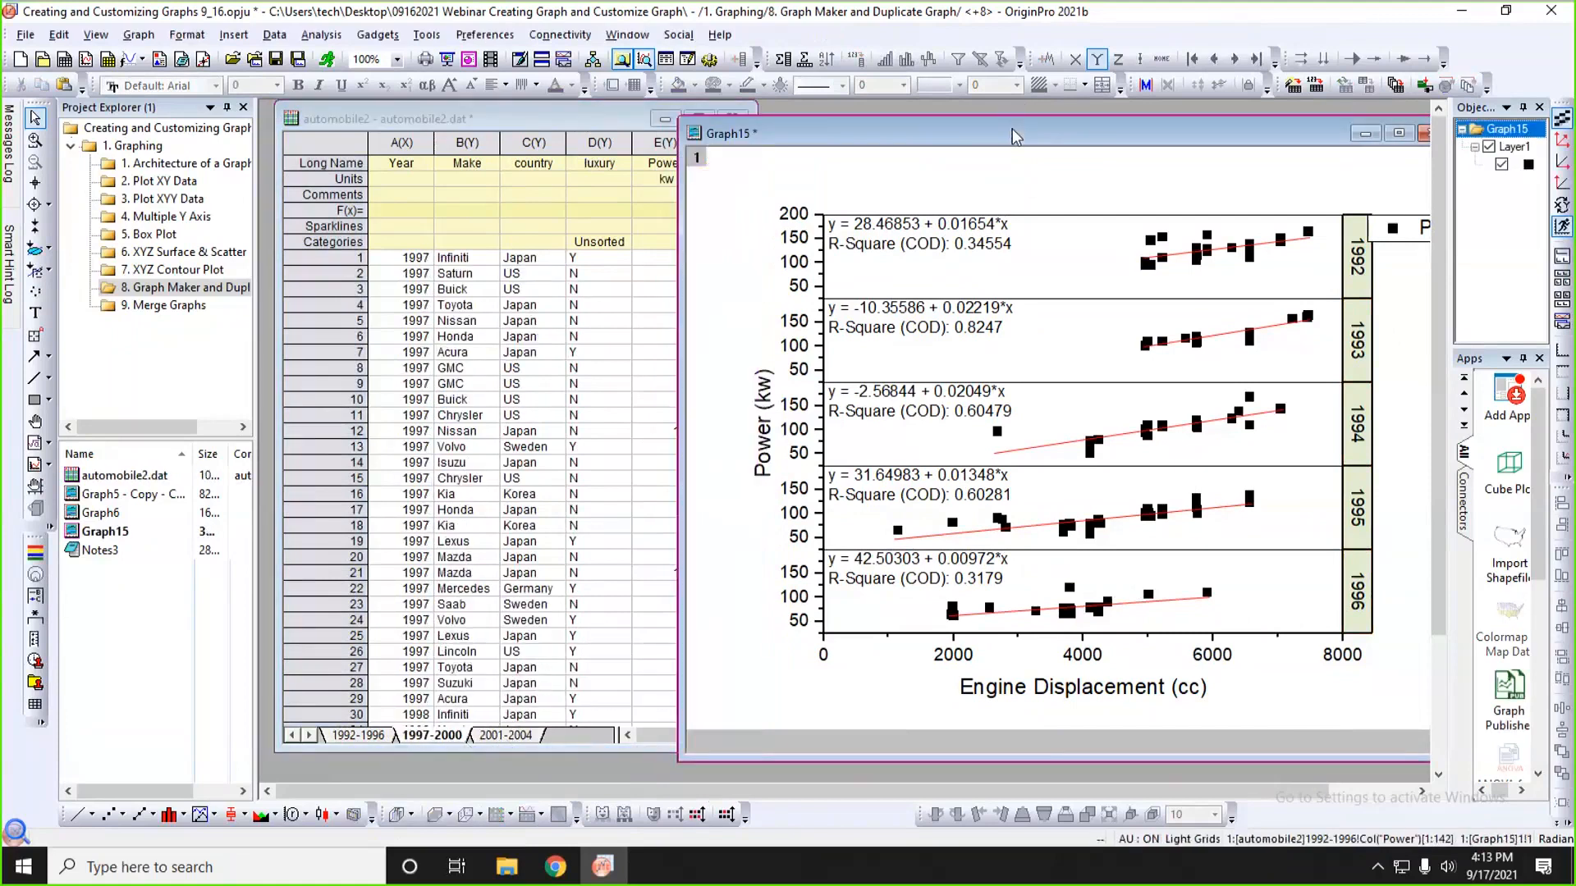
pyautogui.rightClick(972, 140)
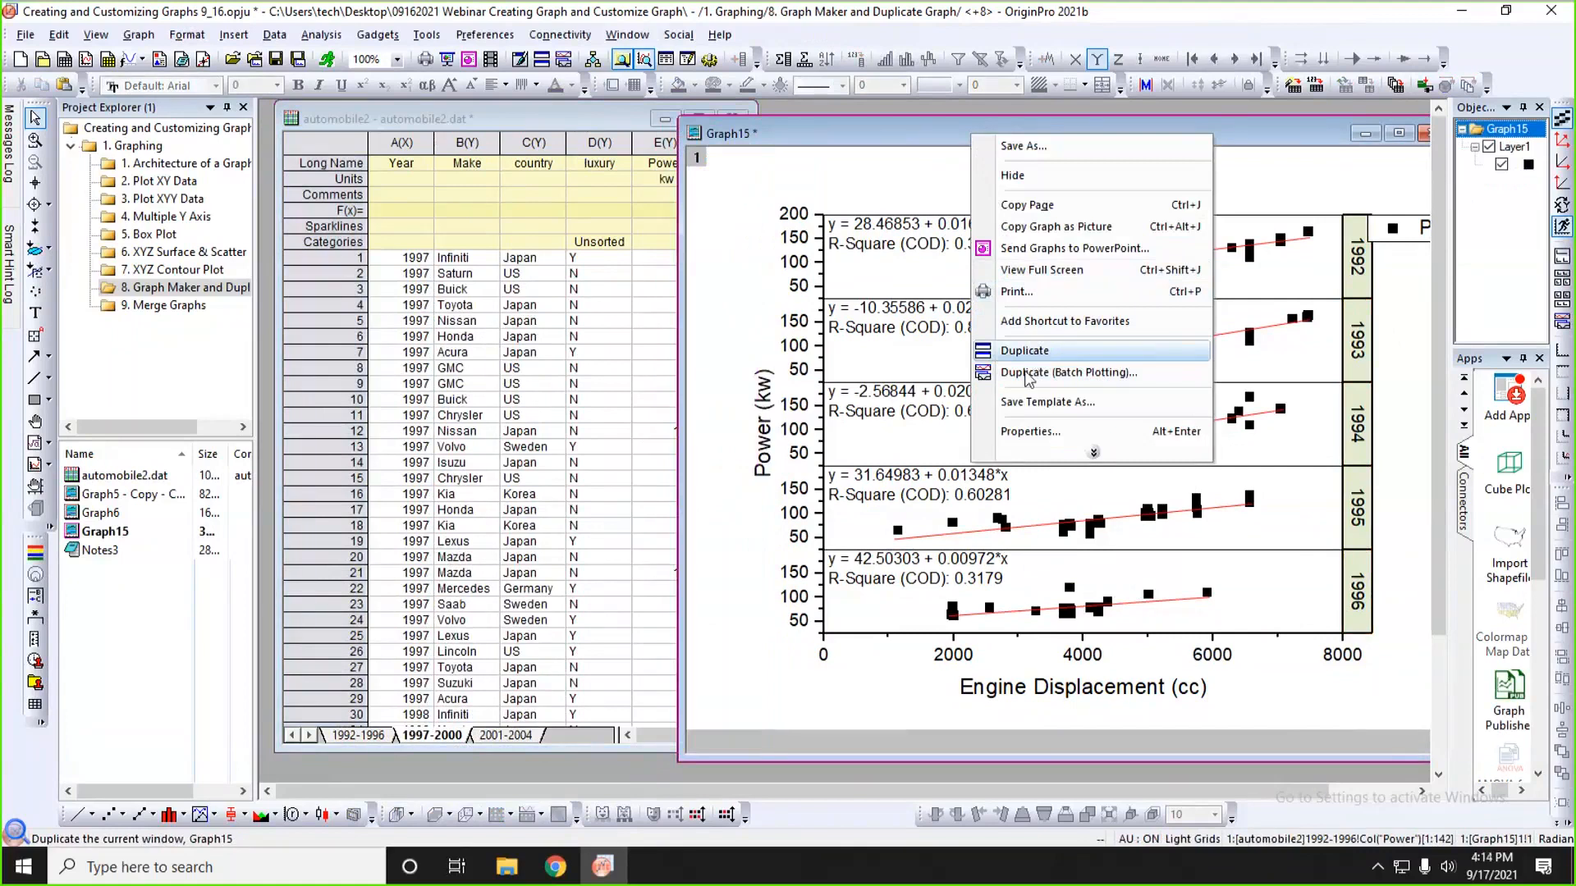
pyautogui.click(1065, 376)
pyautogui.moveTo(865, 147); pyautogui.dragTo(1098, 153)
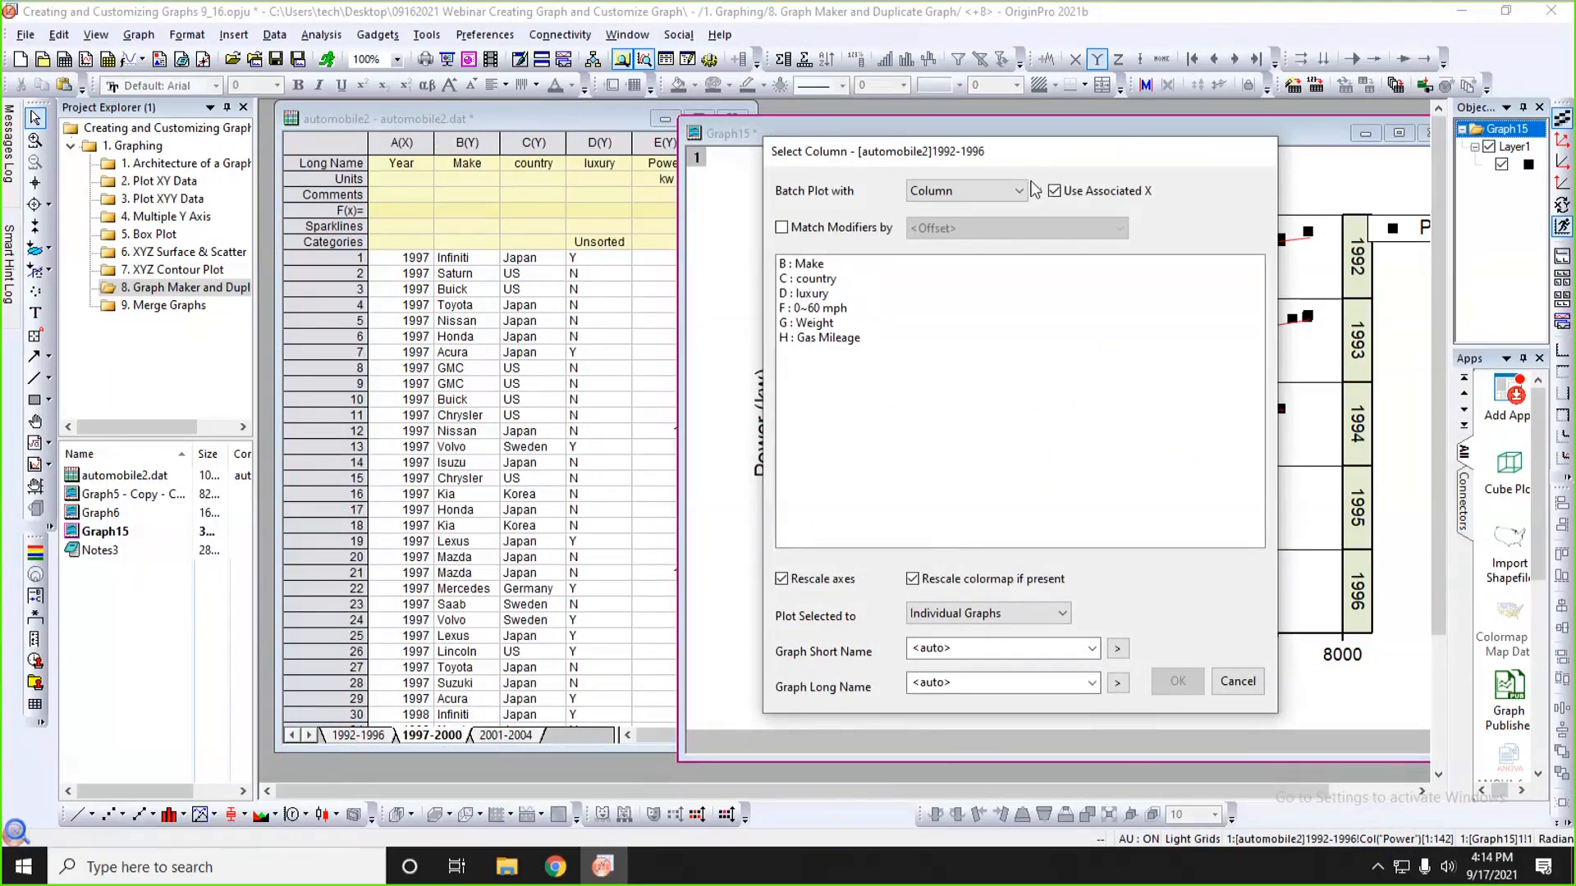
pyautogui.click(1015, 199)
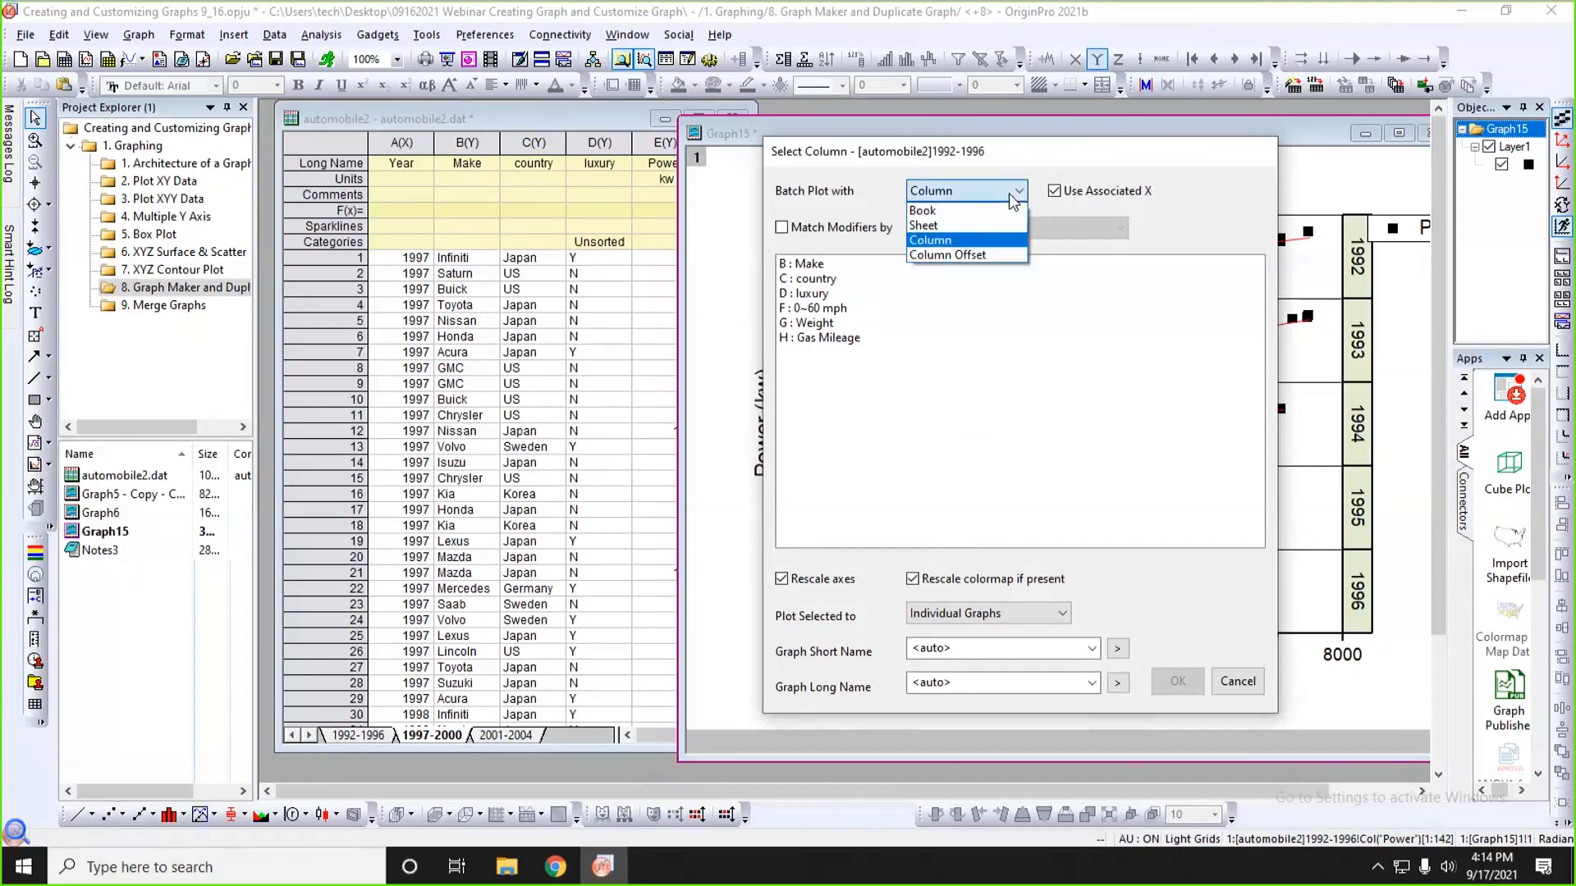
pyautogui.click(977, 227)
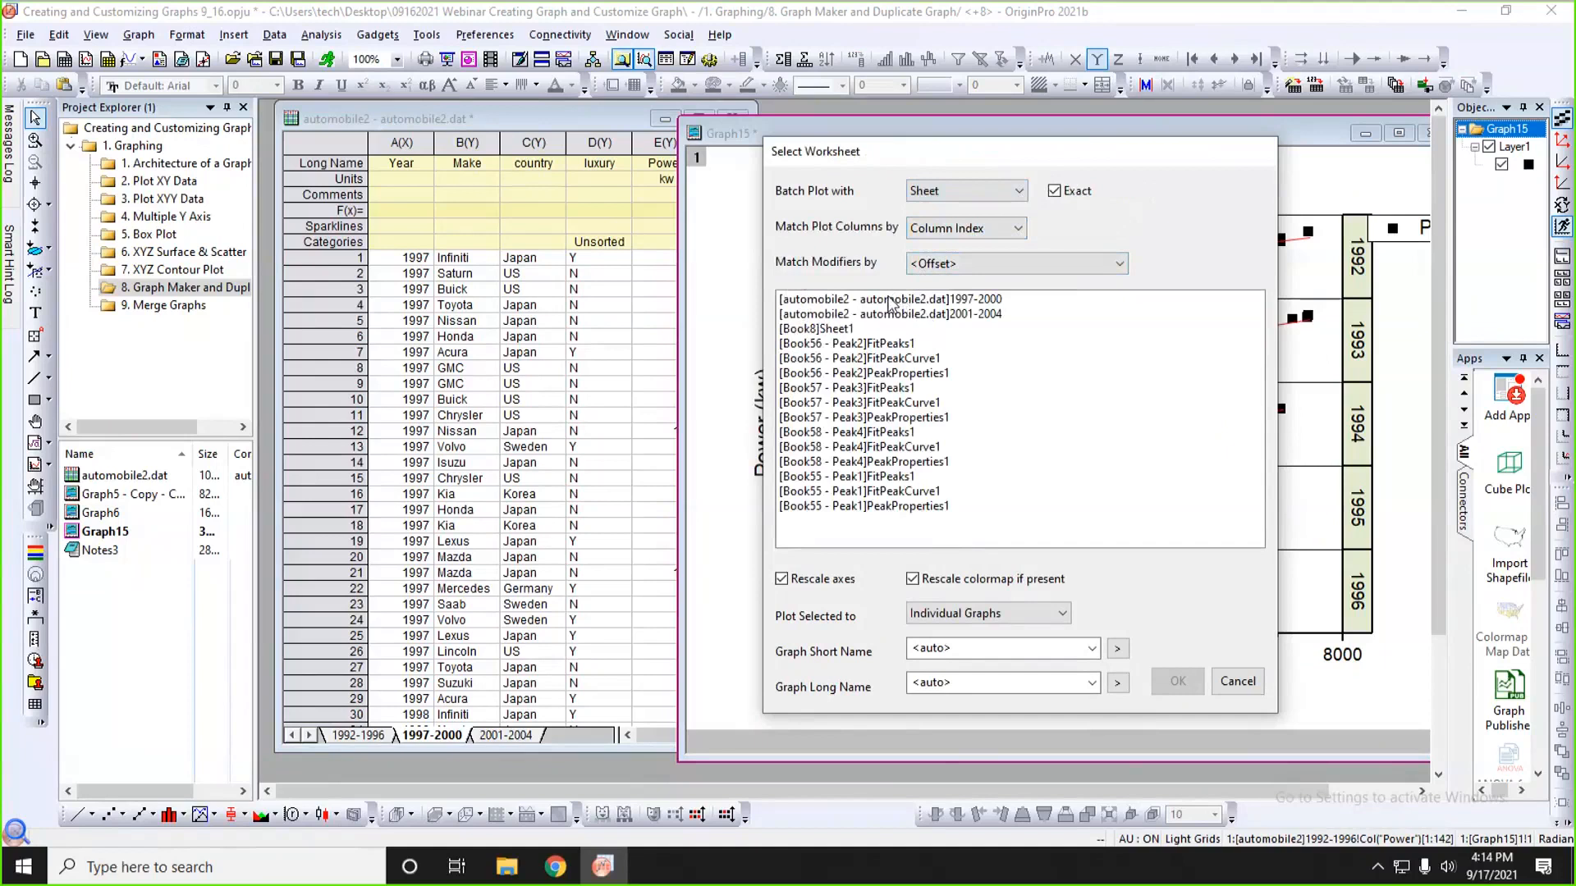
pyautogui.click(891, 300)
pyautogui.keyDown('ctrl'); pyautogui.click(909, 315); pyautogui.keyUp('ctrl')
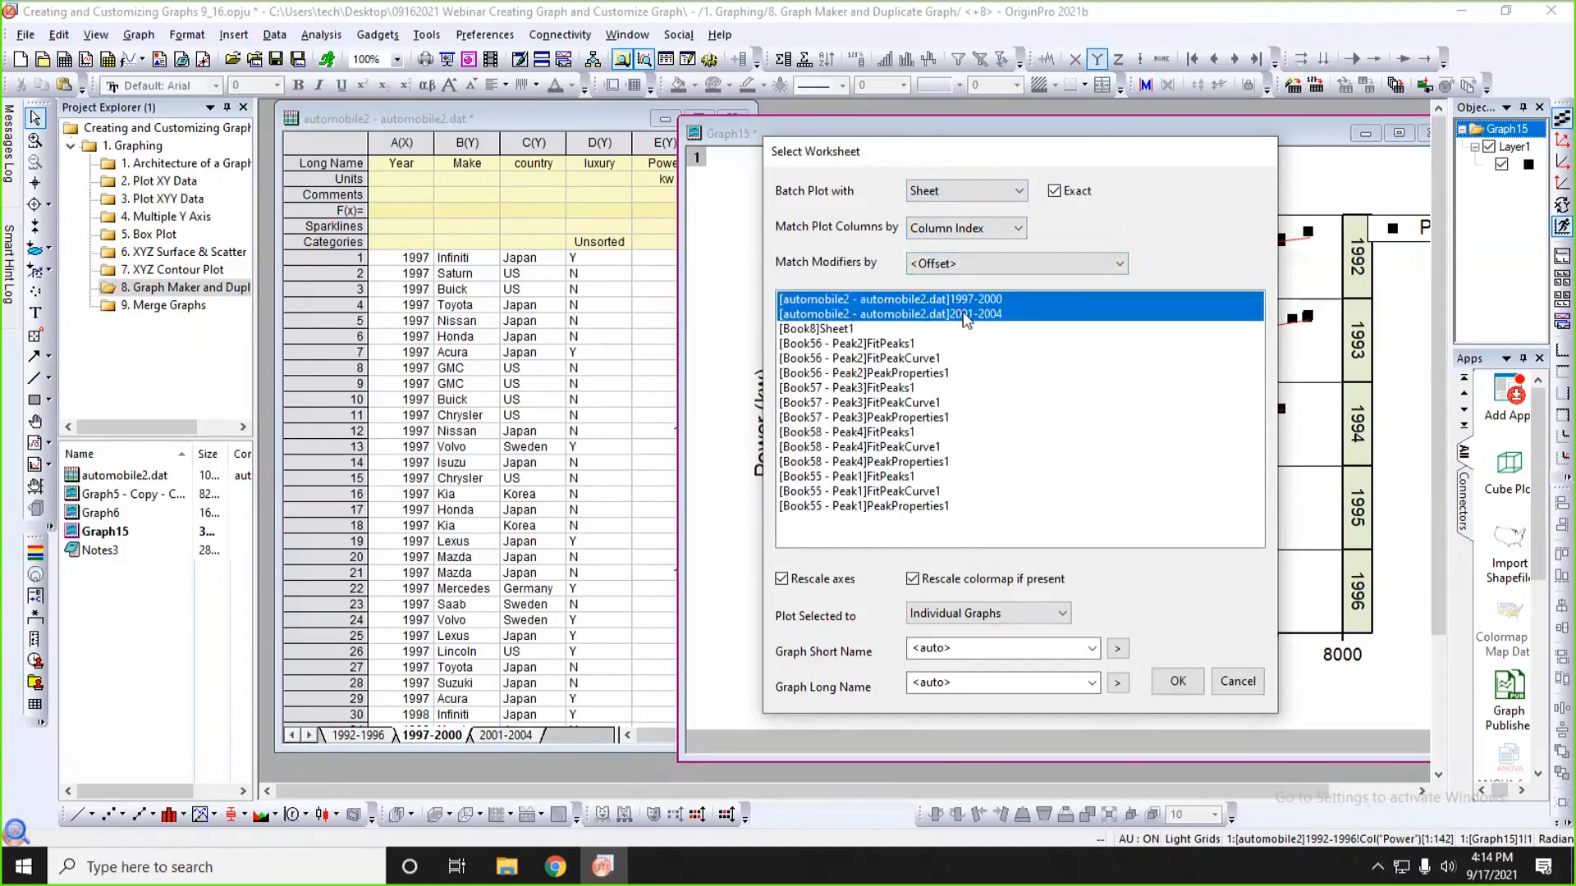
pyautogui.moveTo(1072, 162); pyautogui.dragTo(677, 131)
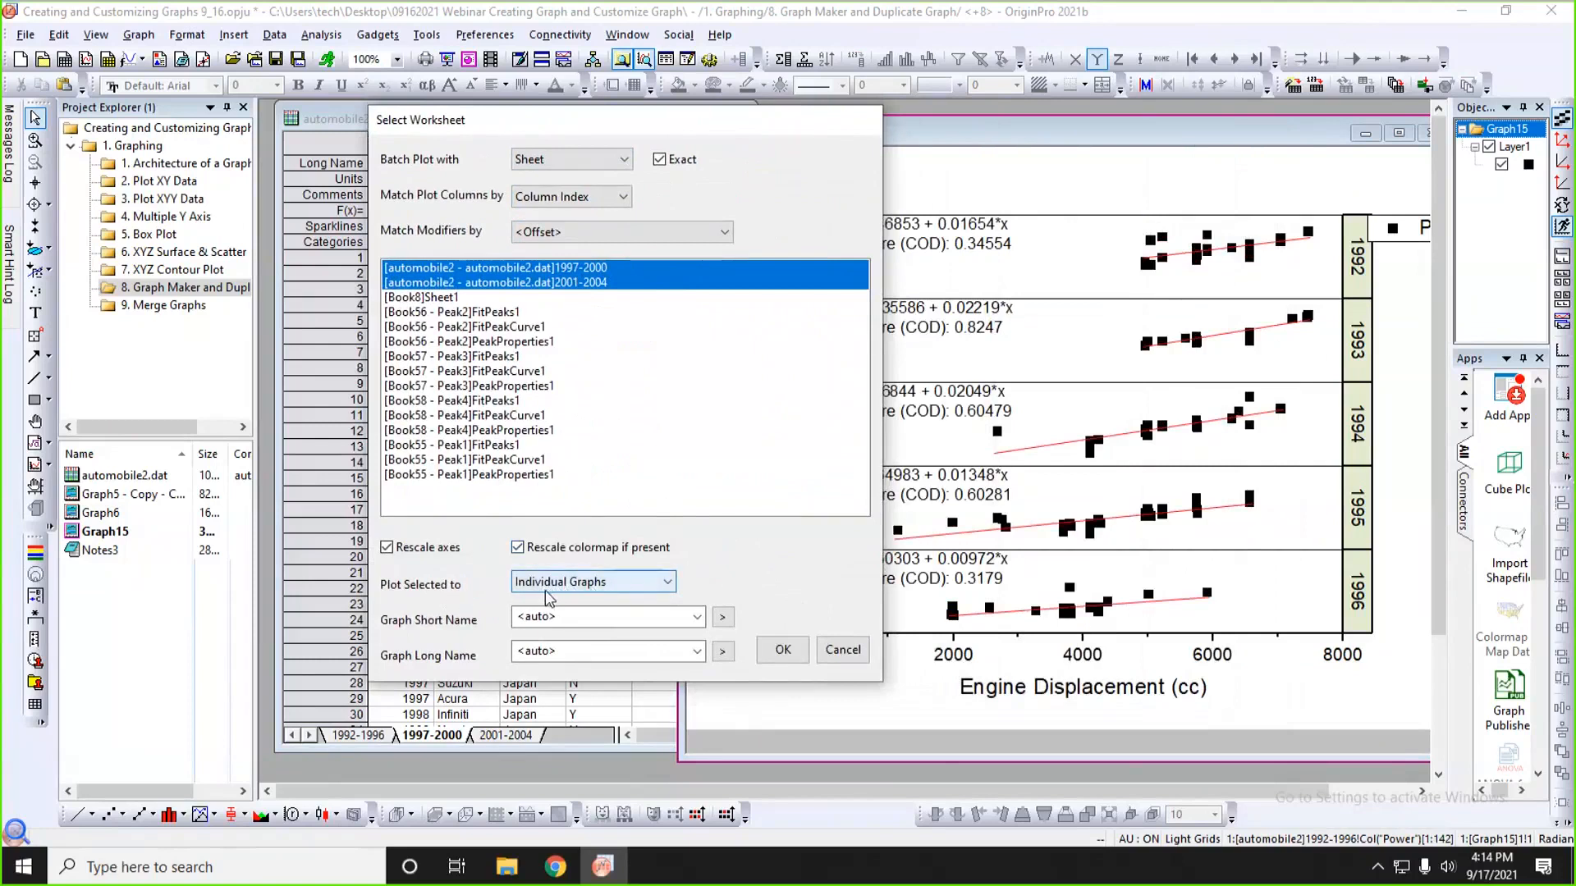
pyautogui.click(779, 650)
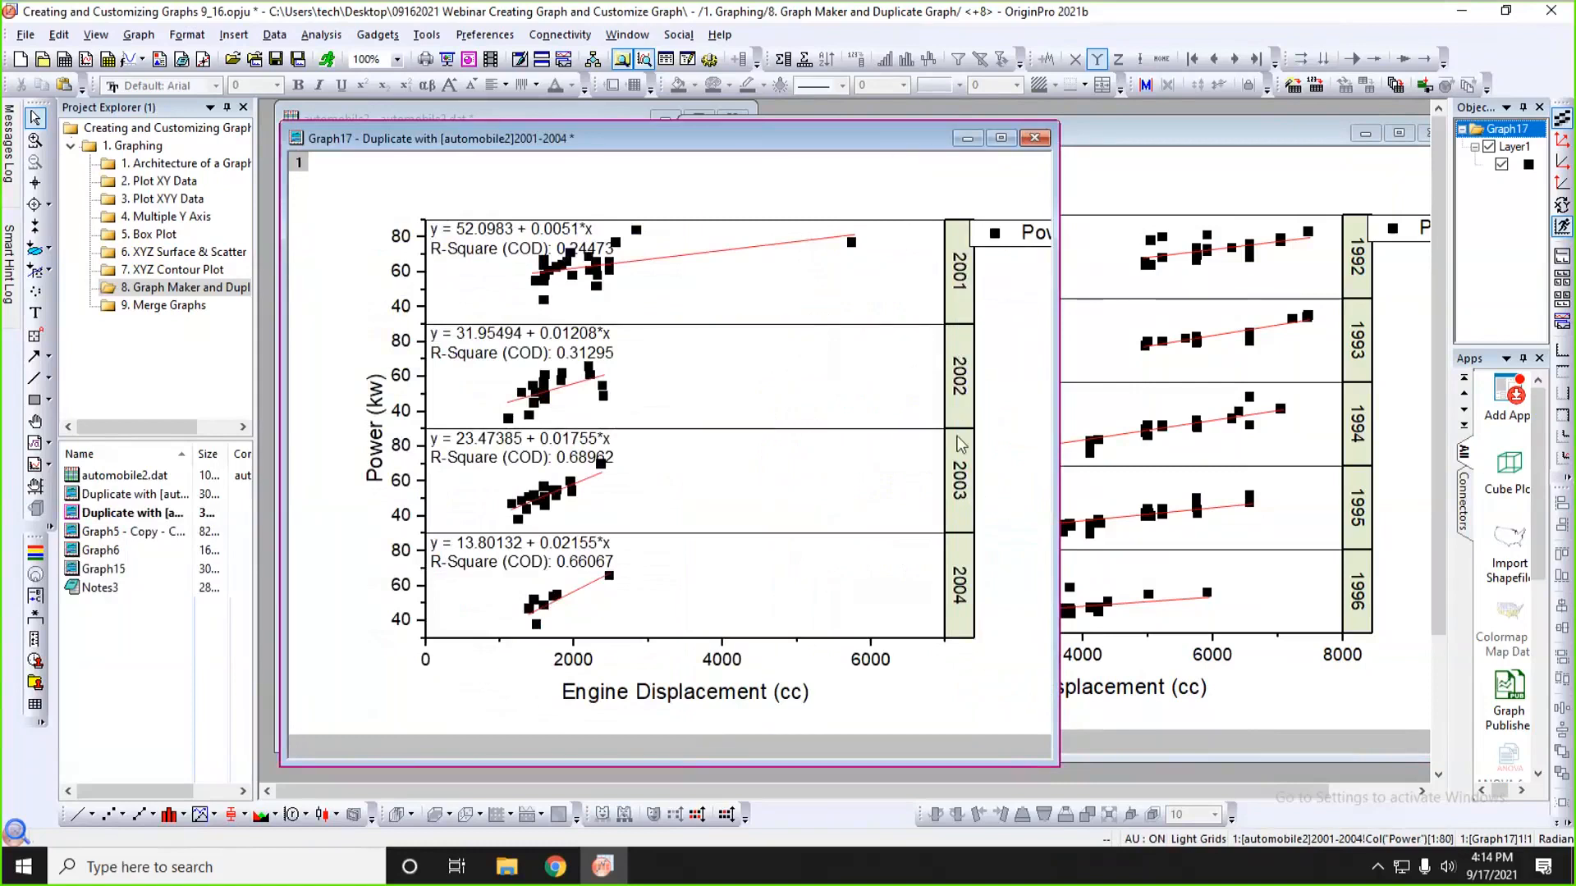
# - Move the 2001-2004 duplicate aside and shrink both duplicated graph windows so they can be viewed with Graph15
pyautogui.moveTo(909, 141); pyautogui.dragTo(1090, 137)
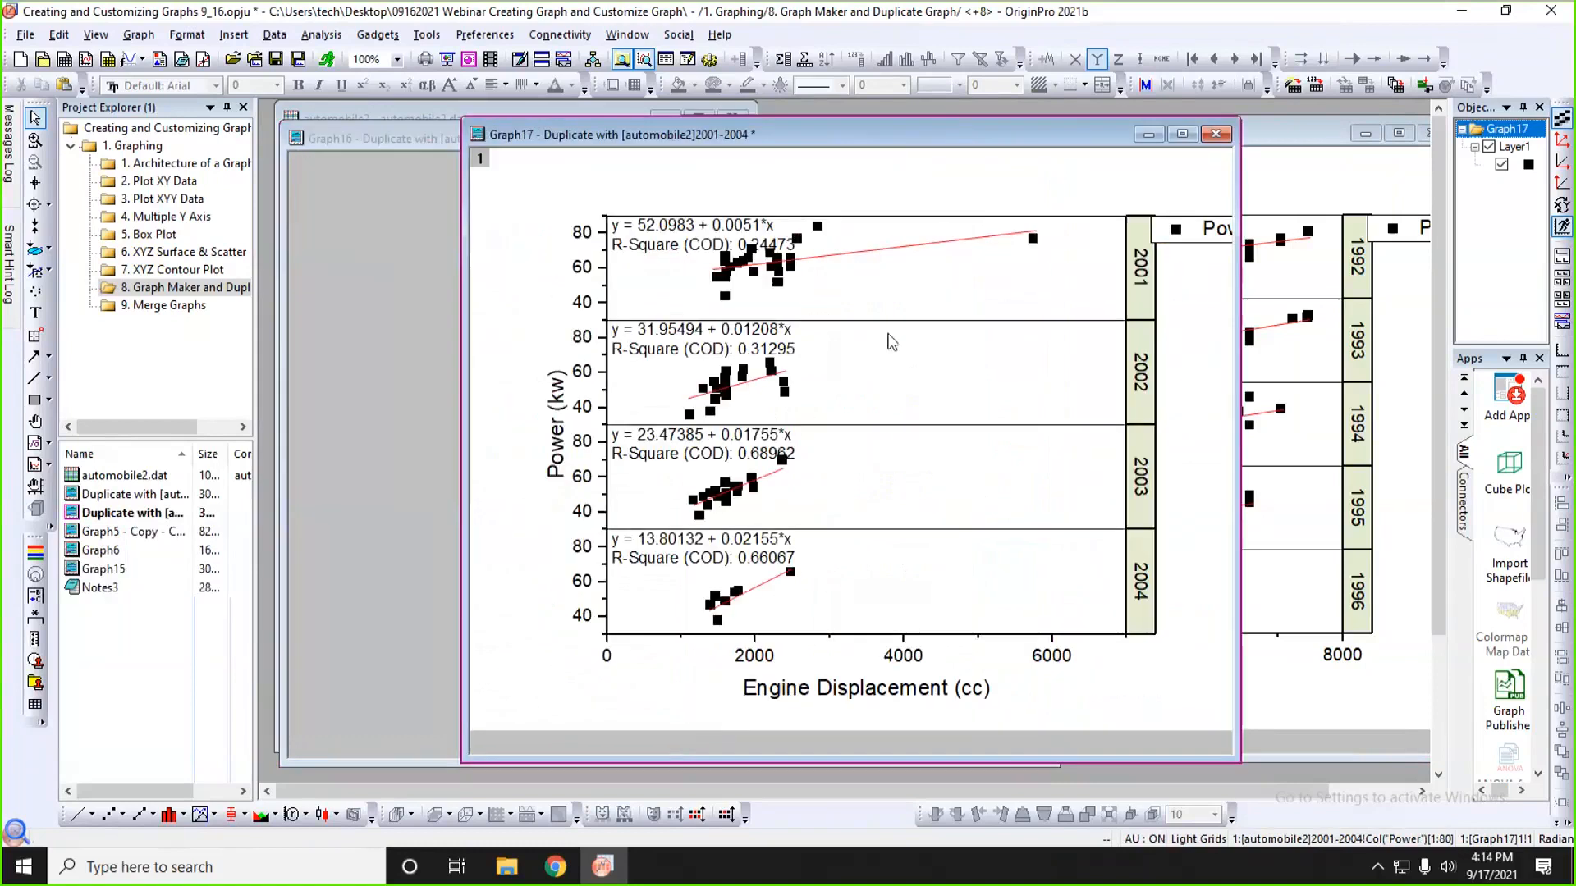
pyautogui.click(417, 149)
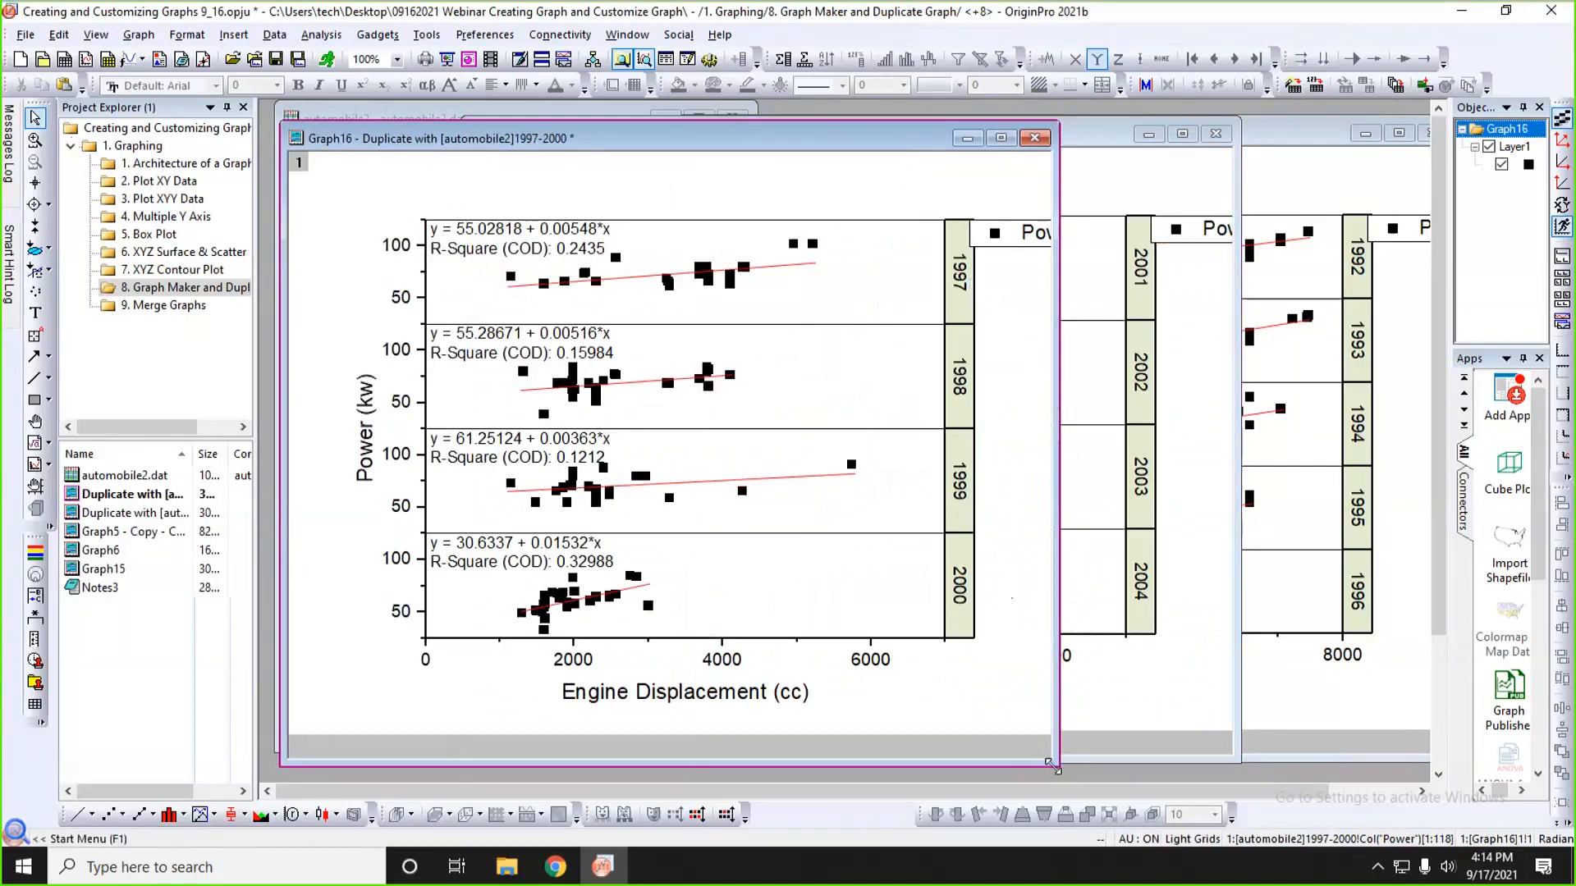
pyautogui.moveTo(1052, 766); pyautogui.dragTo(873, 643)
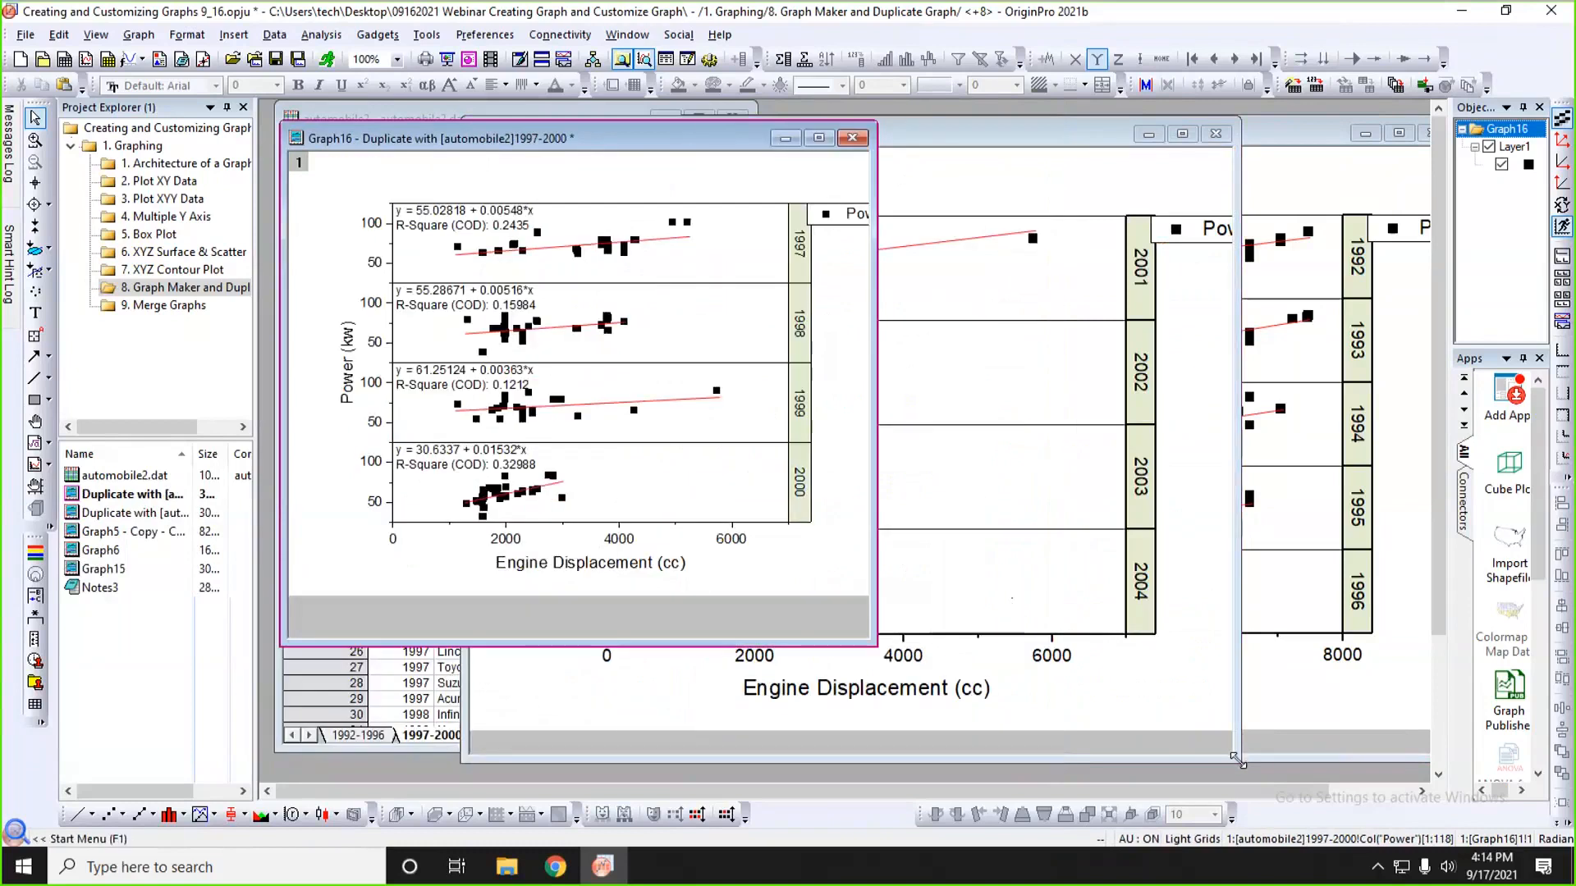
pyautogui.moveTo(1237, 760); pyautogui.dragTo(1056, 661)
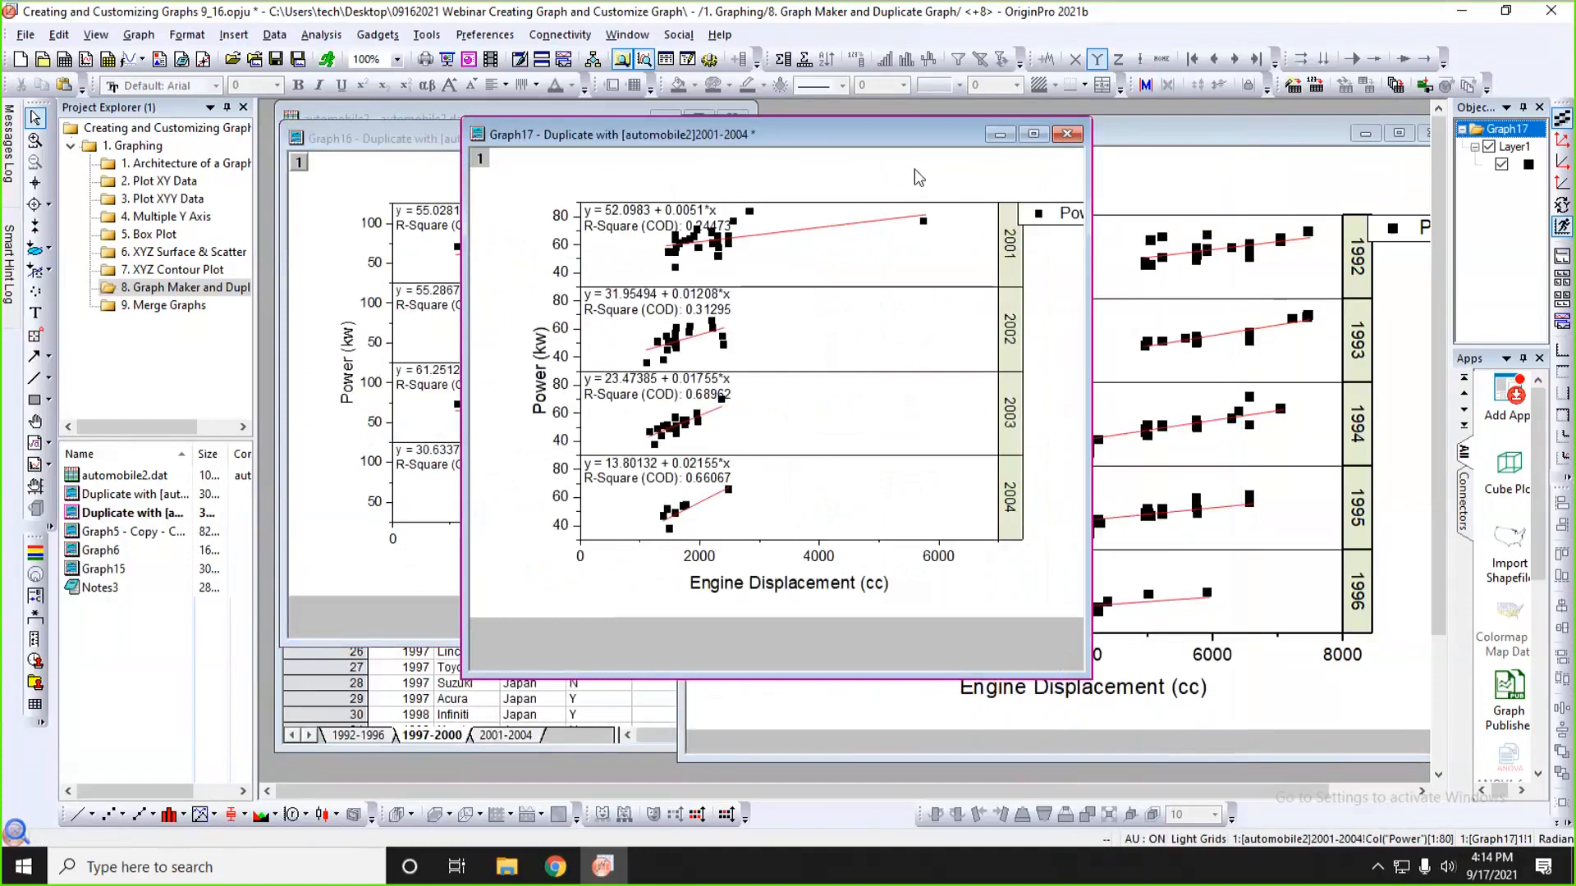
# - Minimize the open graph windows to uncover the Notes3 window and widen it slightly
pyautogui.click(998, 136)
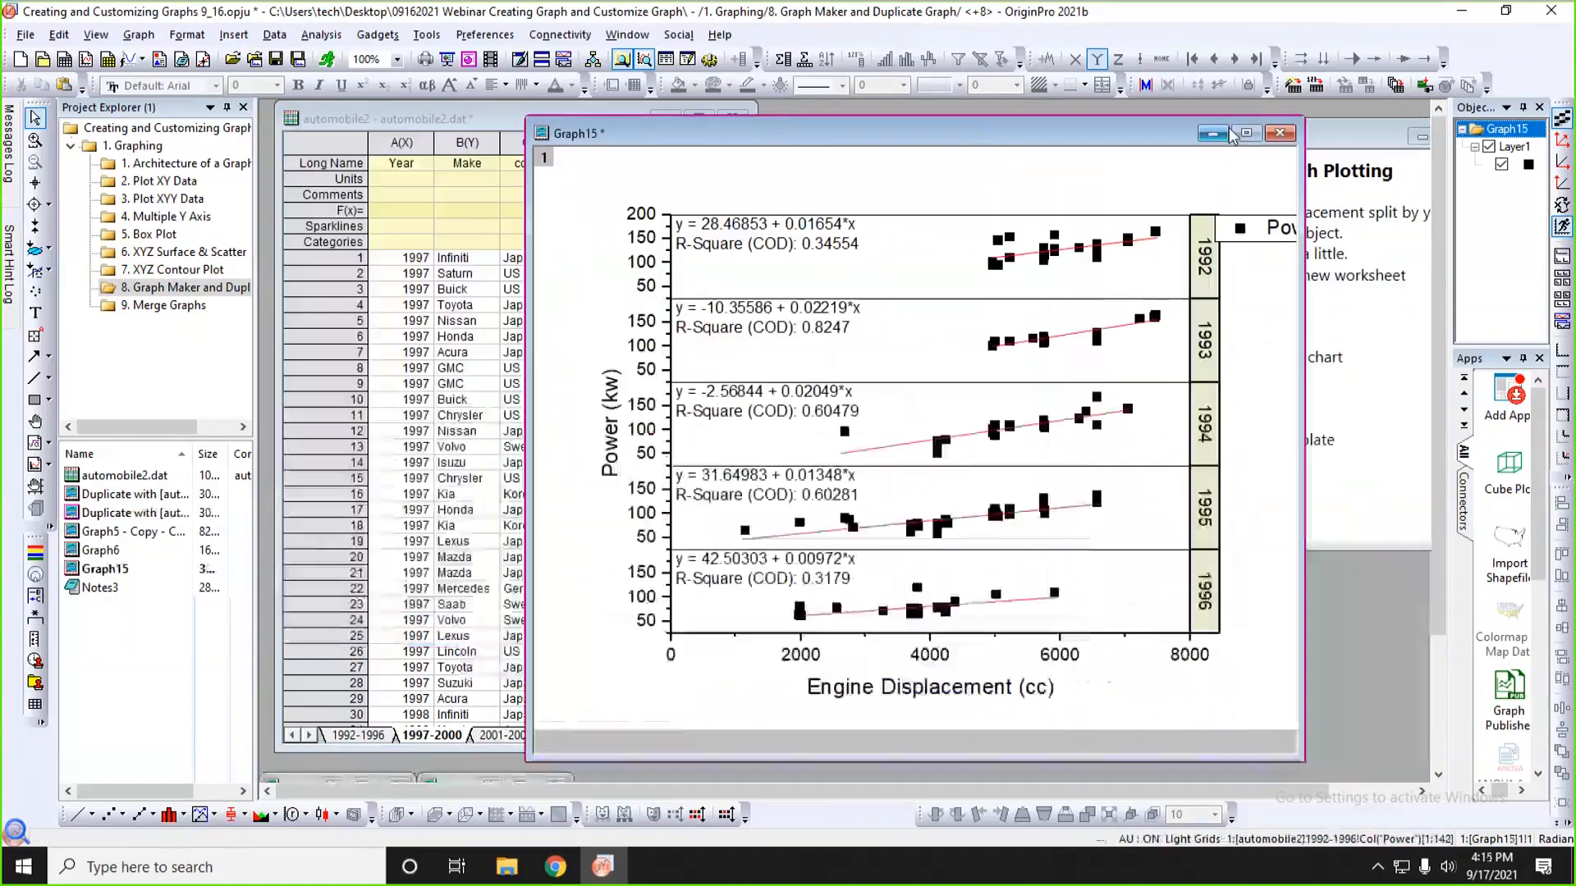
pyautogui.click(1220, 130)
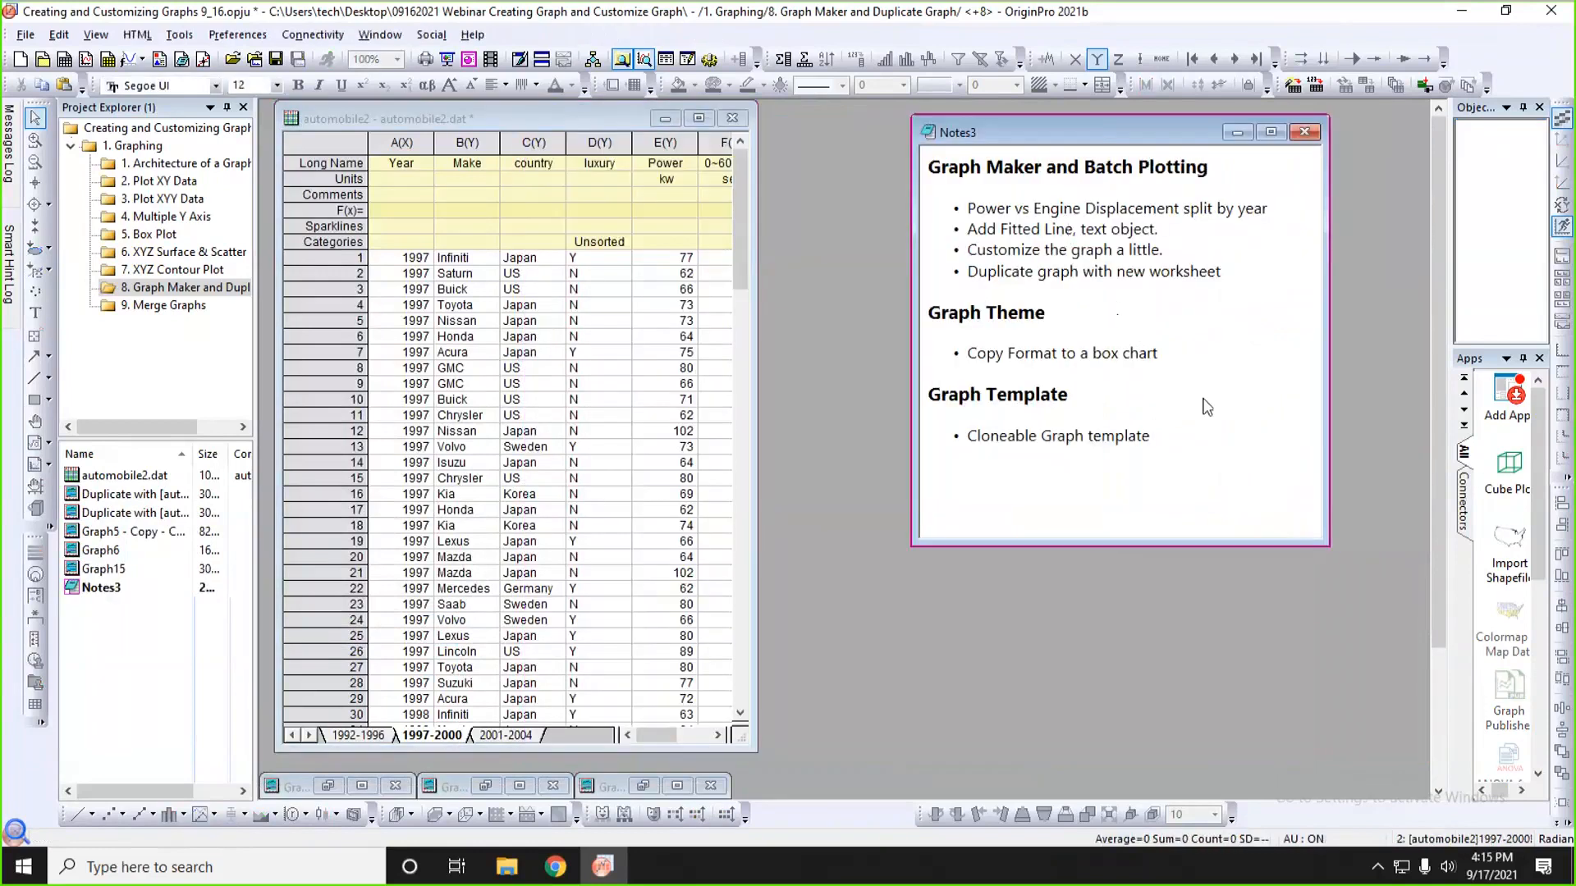
pyautogui.moveTo(1321, 534); pyautogui.dragTo(1331, 538)
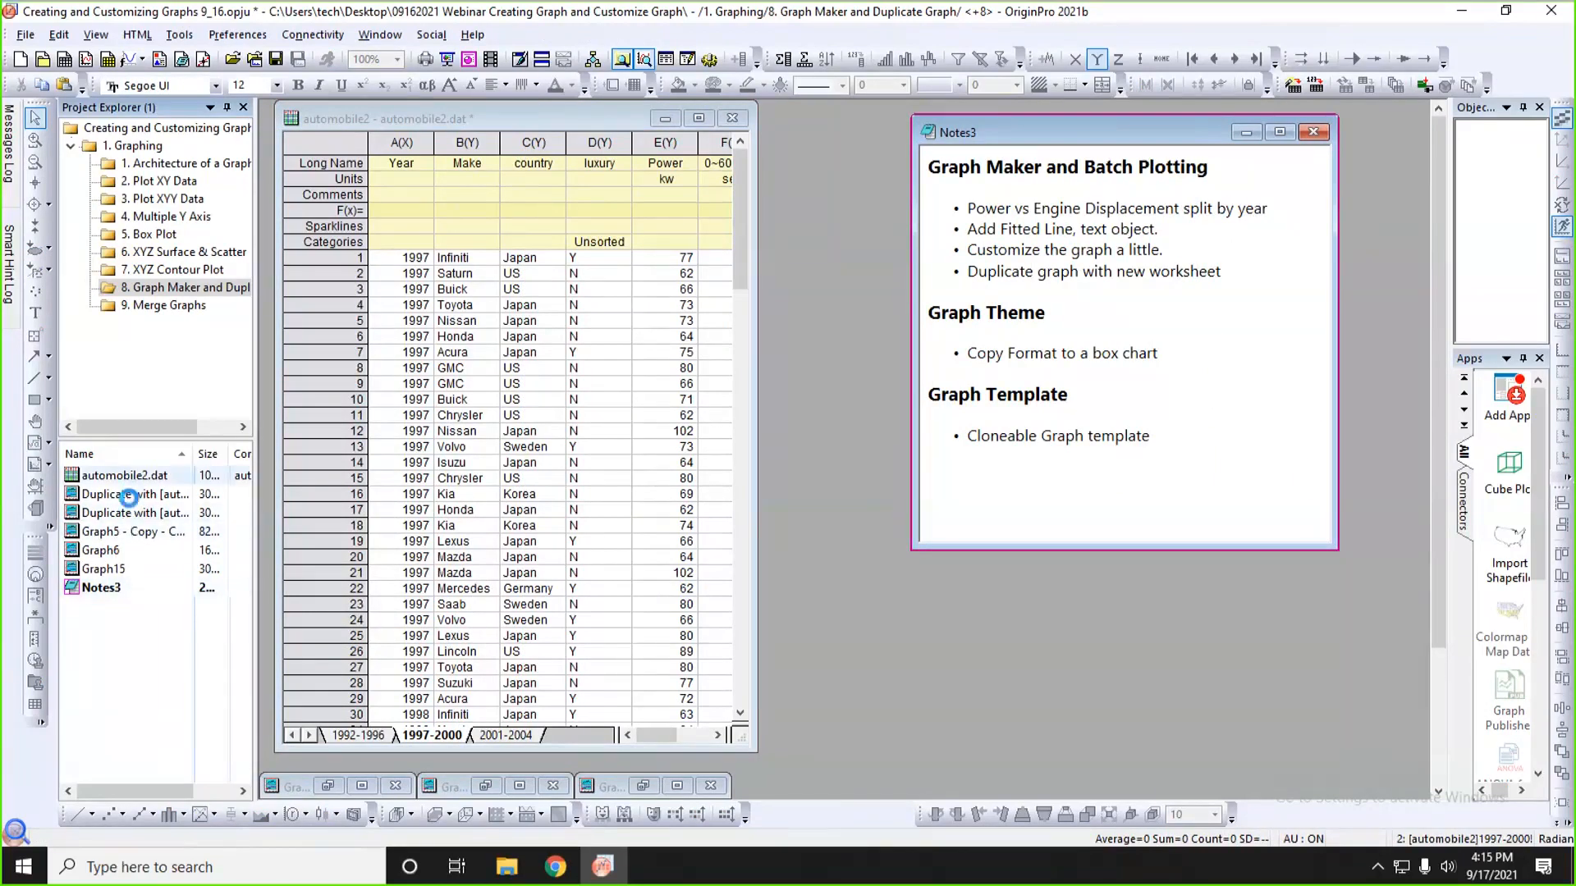
# - Delete the 2001-2004 and 1997-2000 duplicate graphs and the original Graph15
pyautogui.click(331, 785)
pyautogui.click(395, 785)
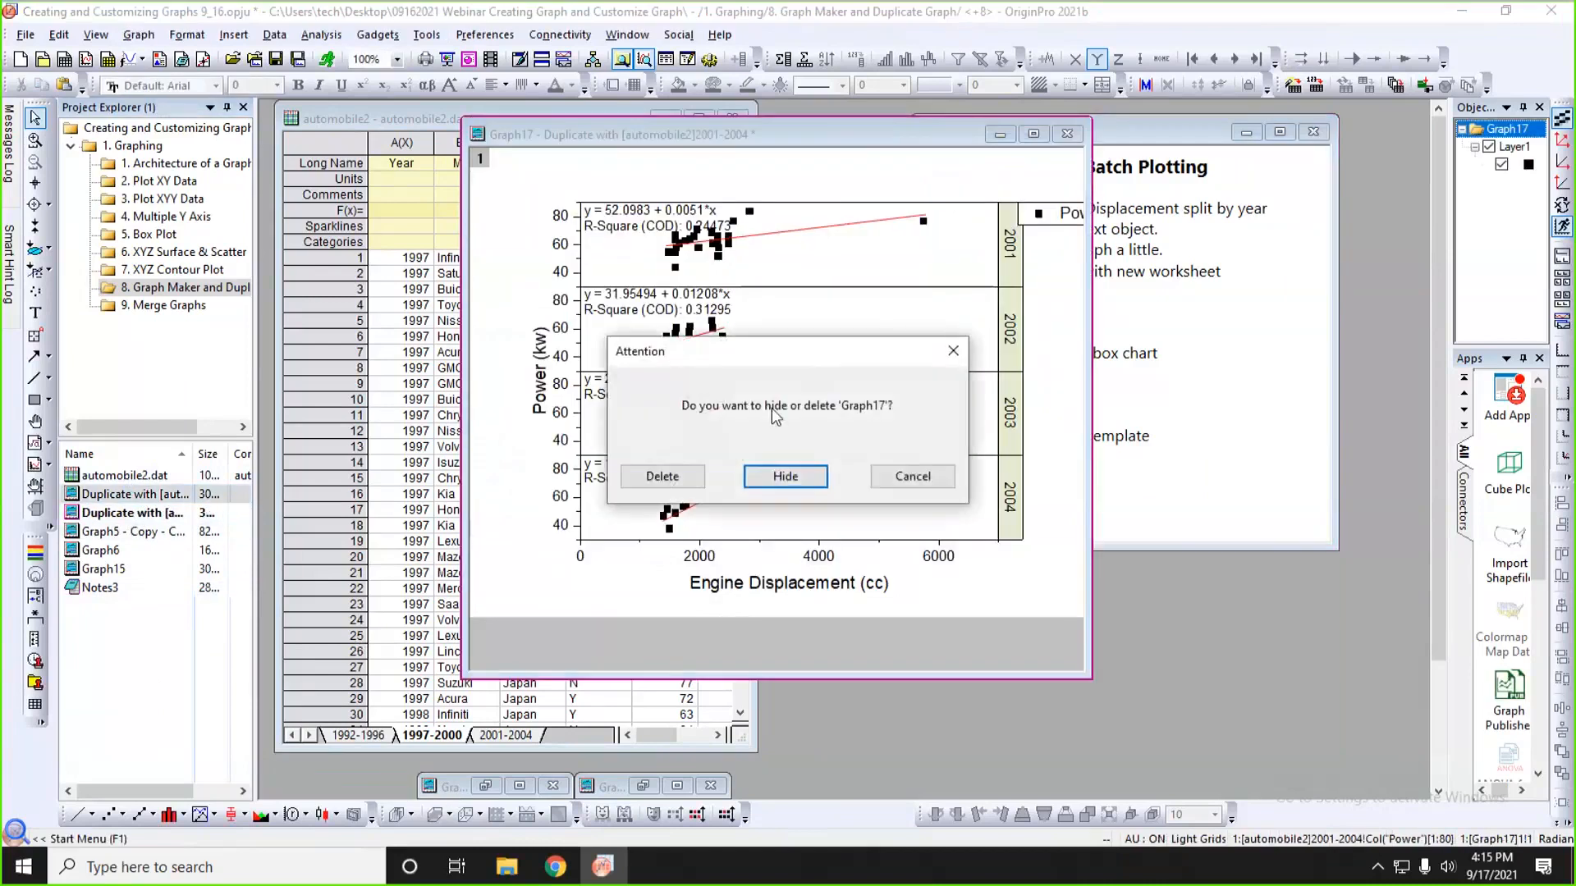
pyautogui.click(681, 476)
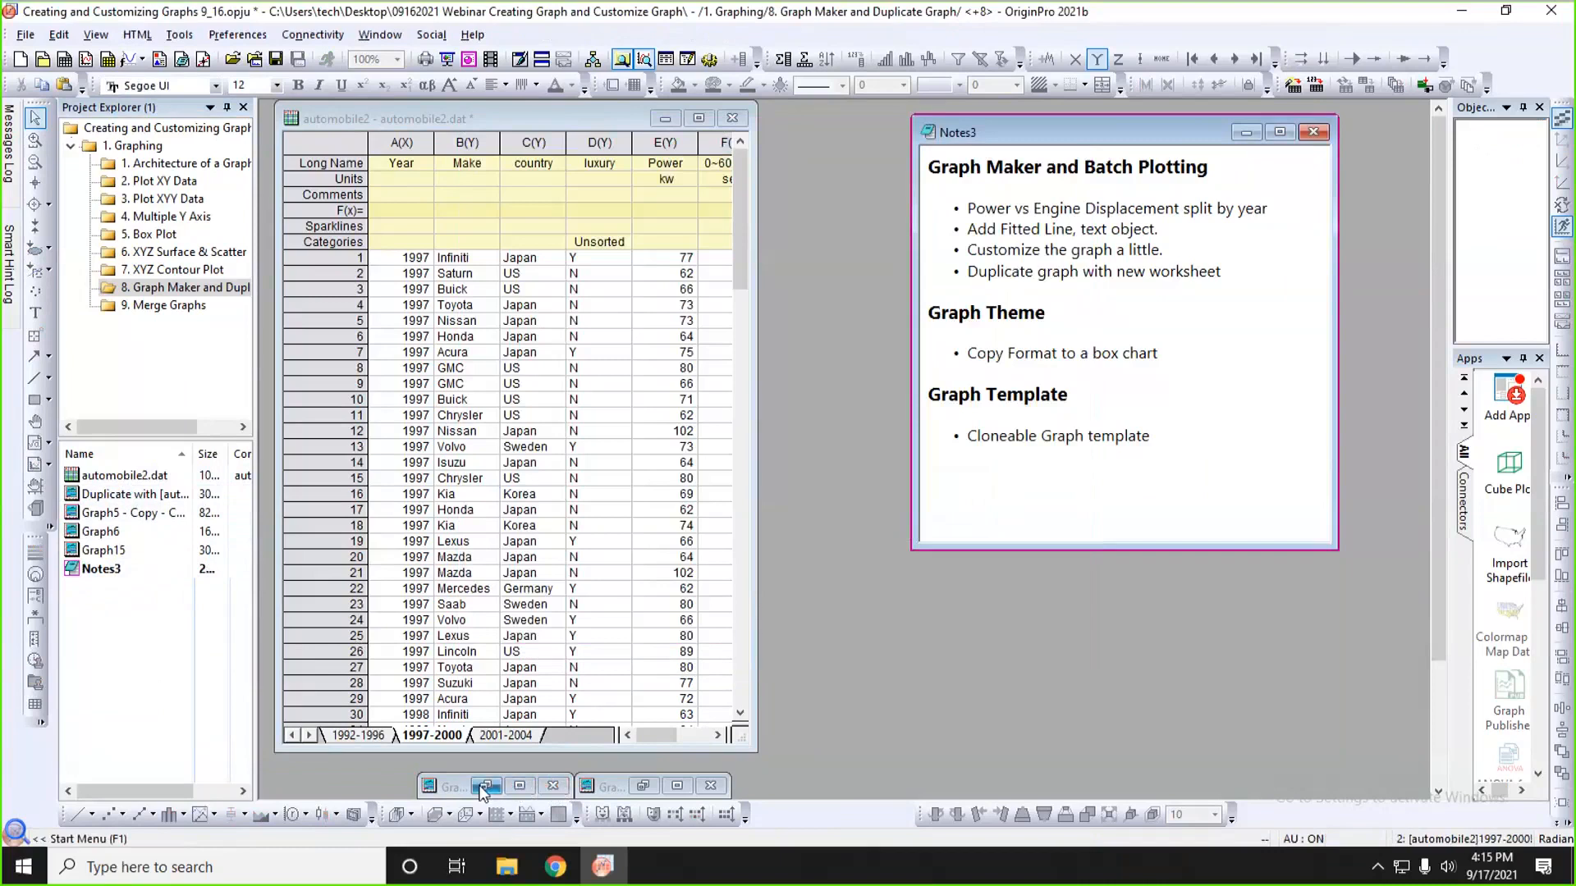
pyautogui.click(485, 790)
pyautogui.click(658, 474)
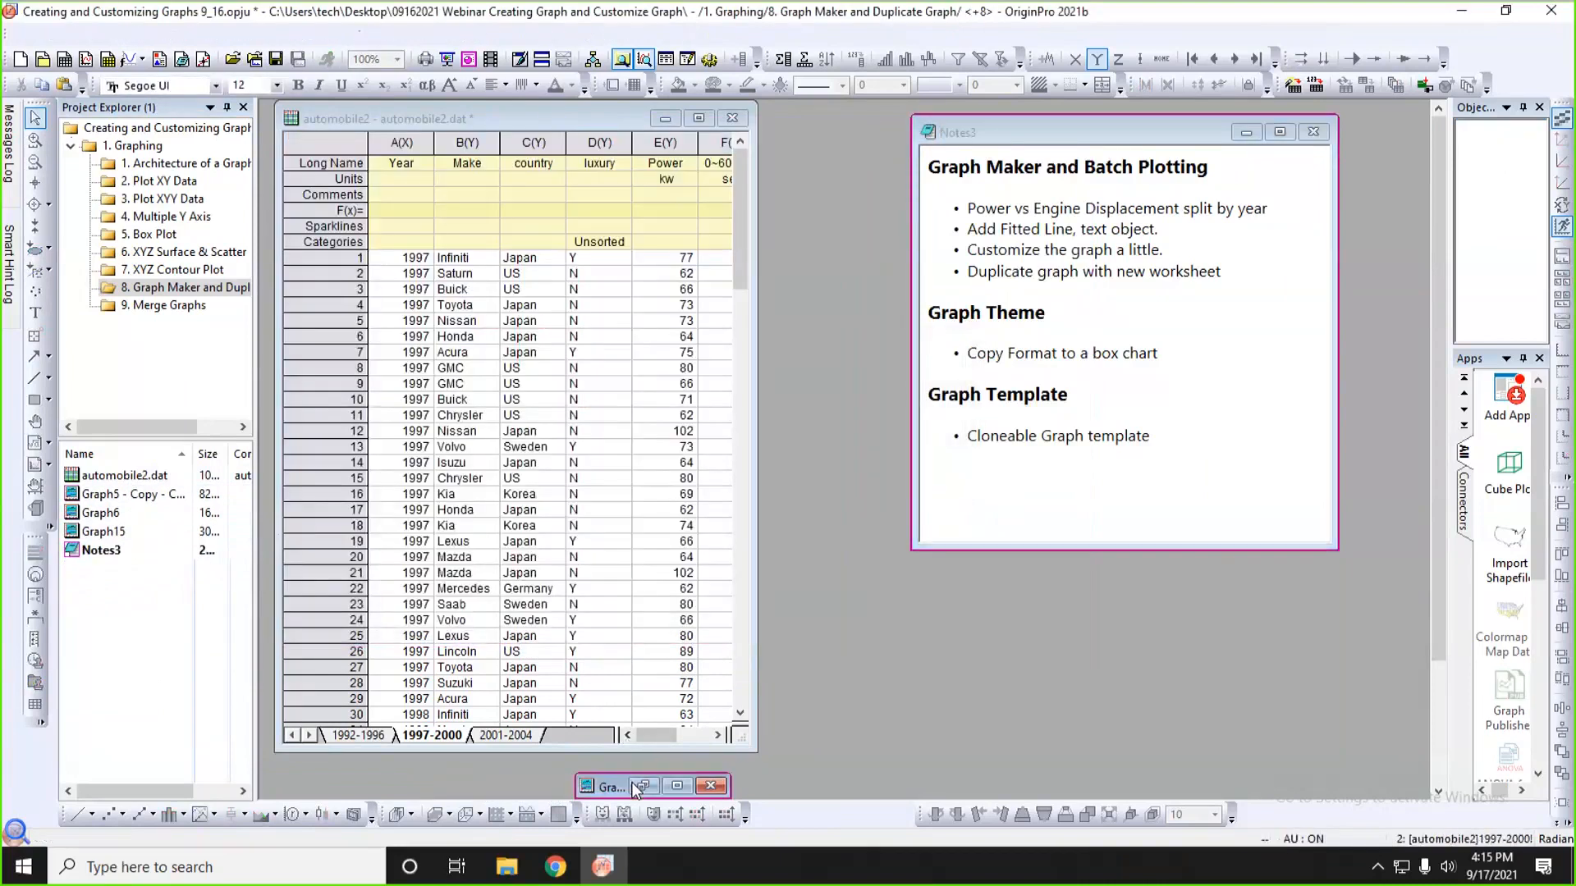
pyautogui.click(642, 786)
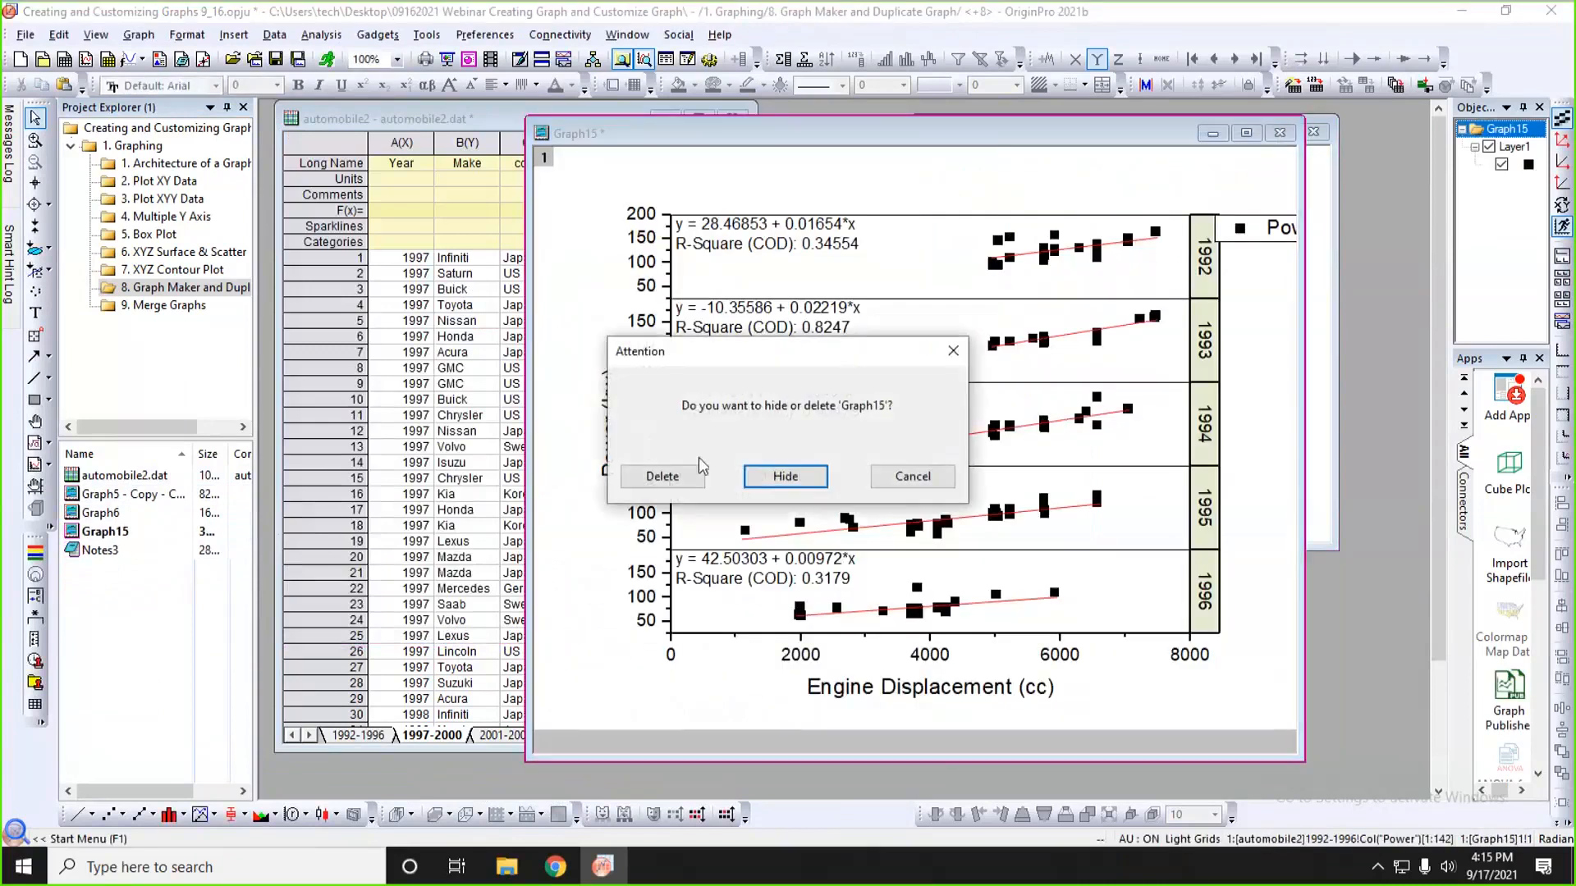
pyautogui.click(654, 471)
# - Open Graph5 - Copy - Copy and Graph6, minimize the former, and shrink the Graph6 window clear of the workbook
pyautogui.click(118, 496)
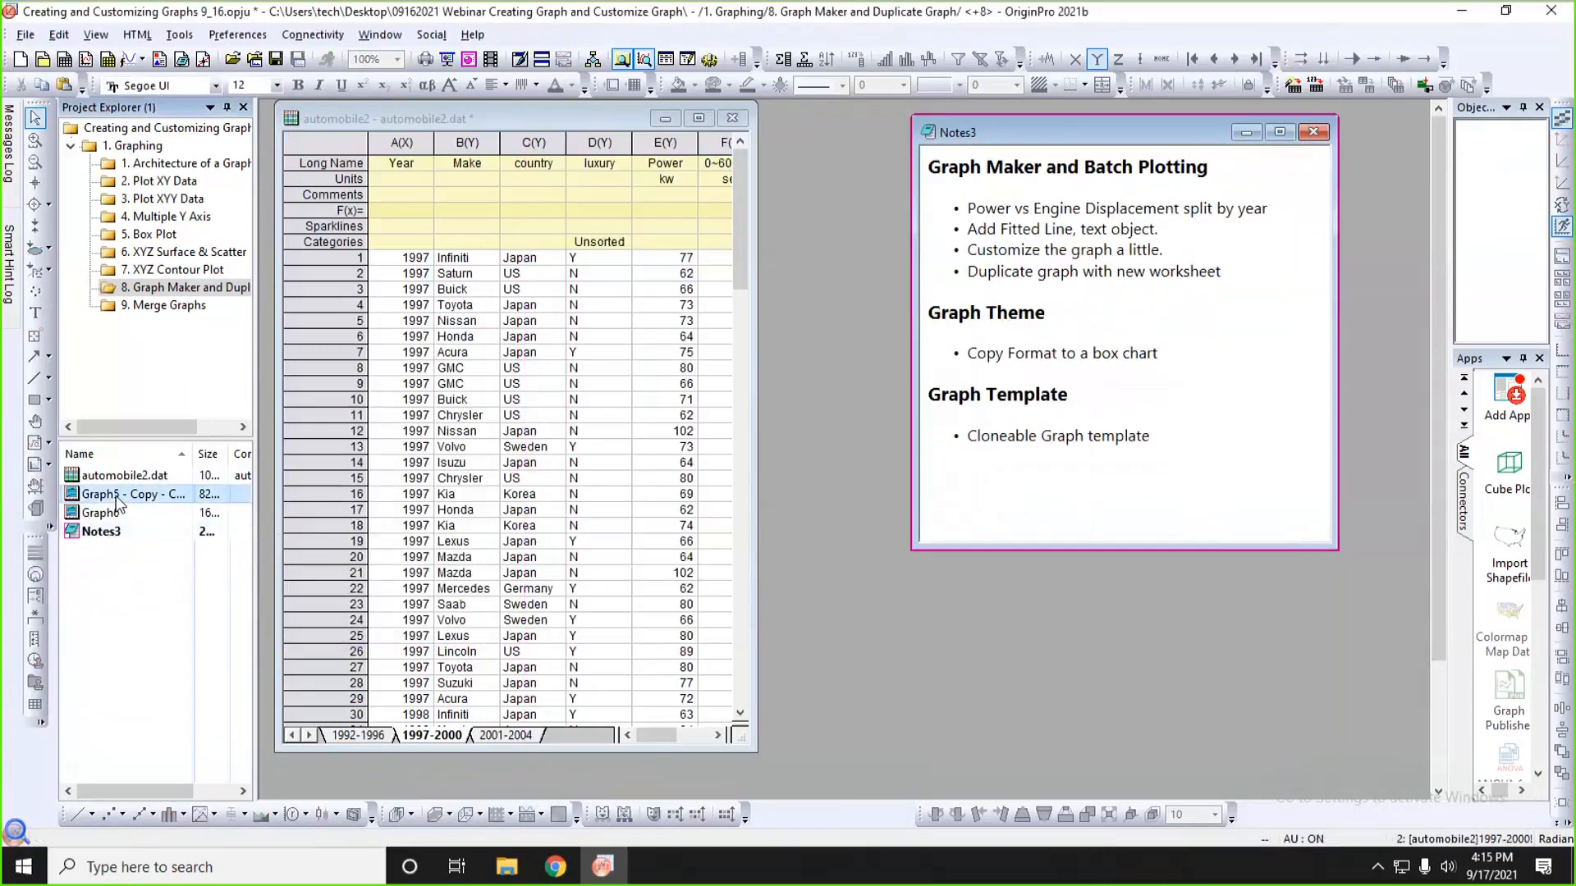
pyautogui.doubleClick(117, 499)
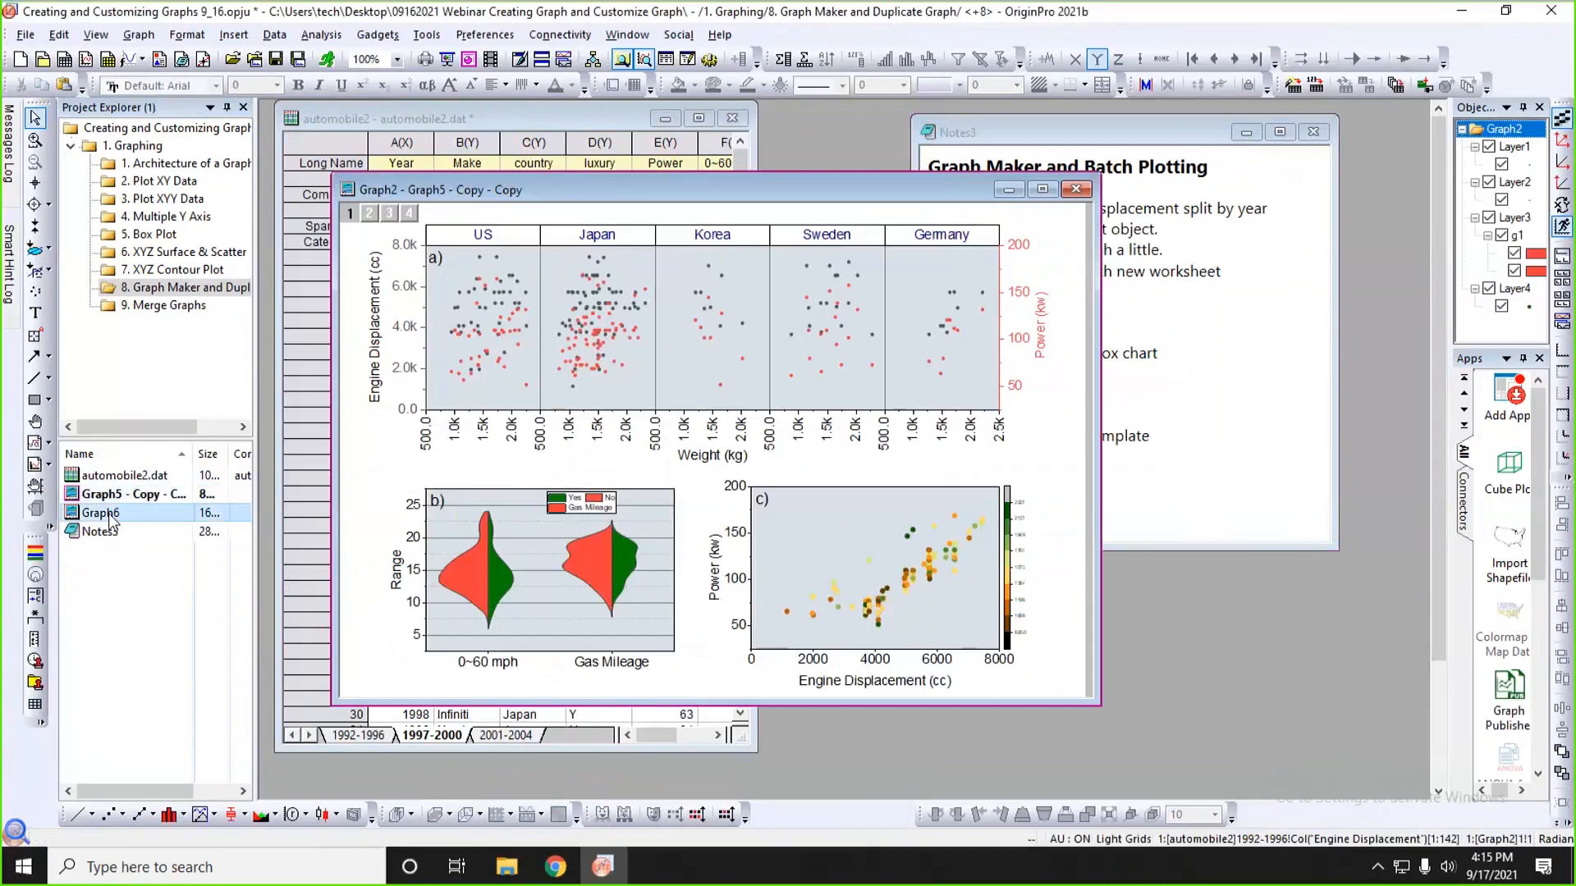
pyautogui.doubleClick(109, 515)
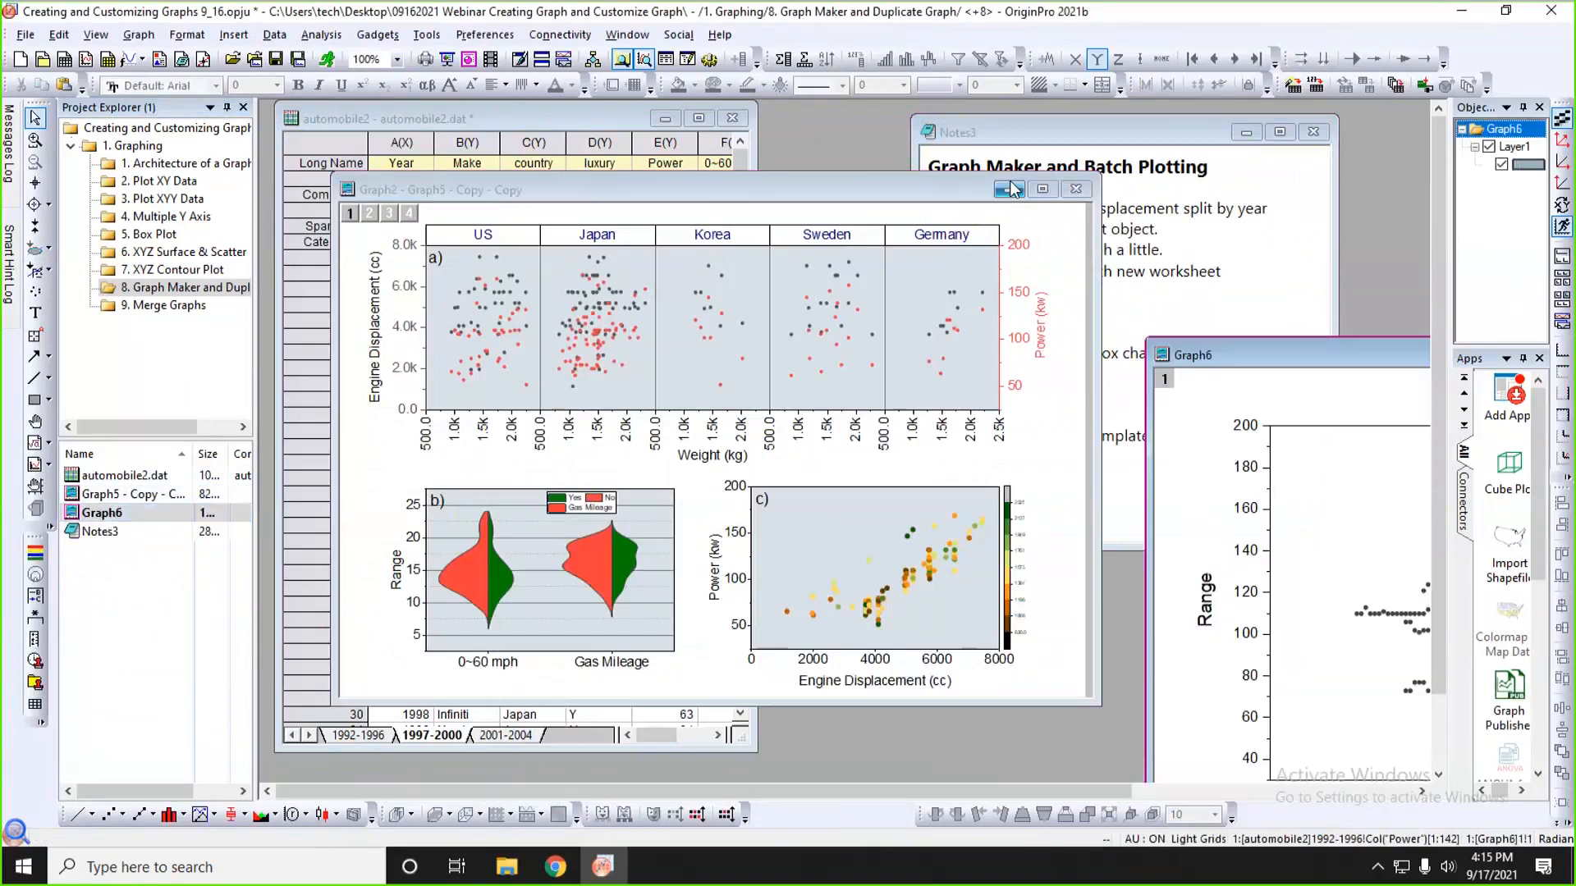
pyautogui.click(1010, 190)
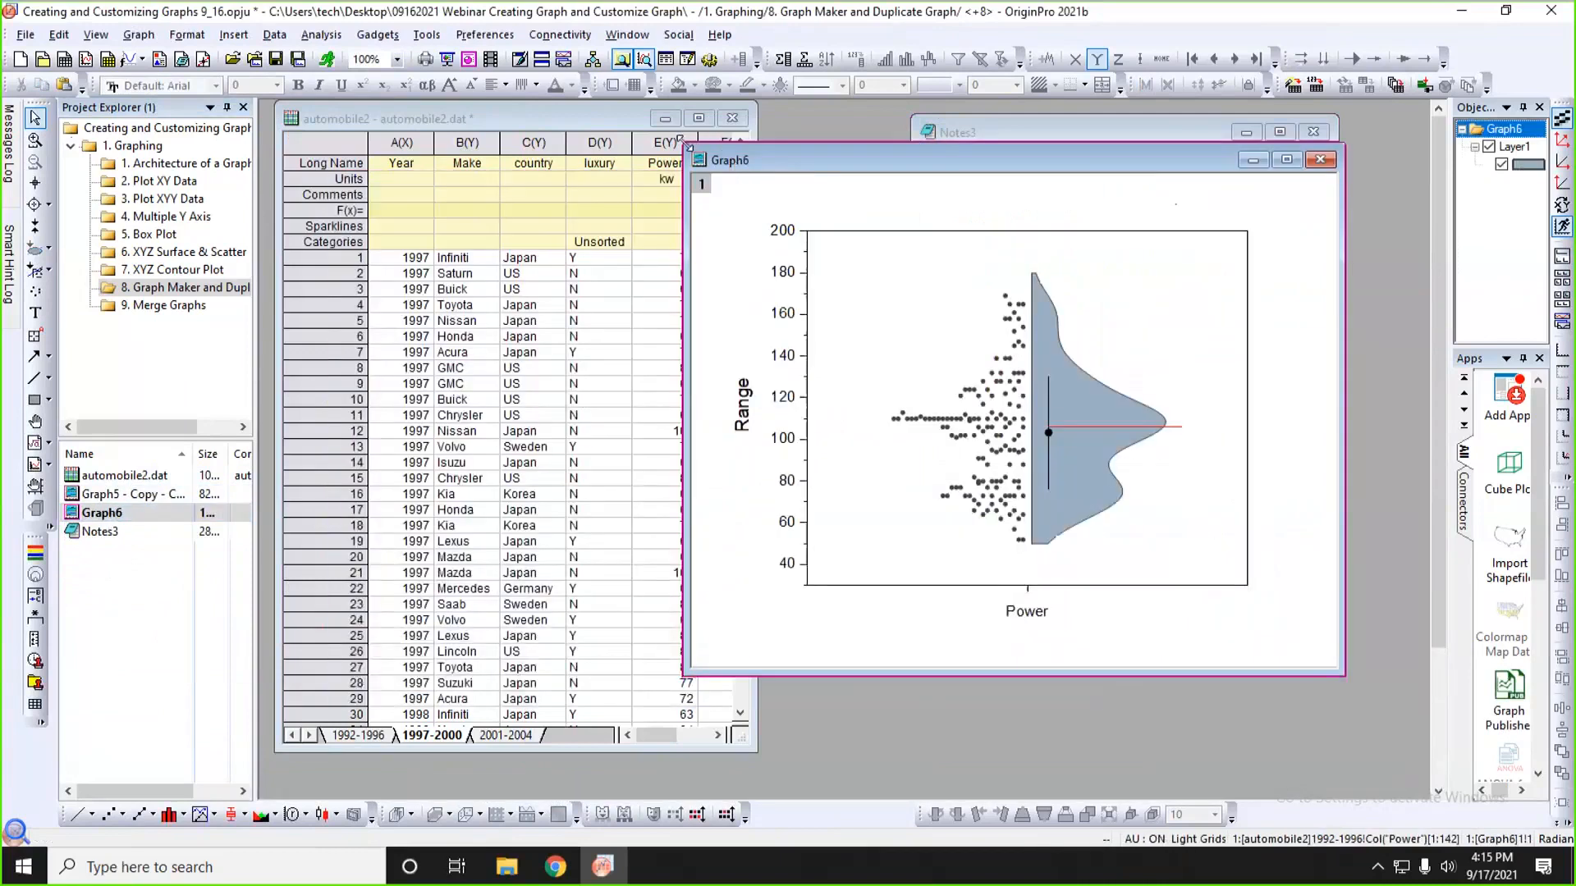
pyautogui.moveTo(686, 146); pyautogui.dragTo(878, 189)
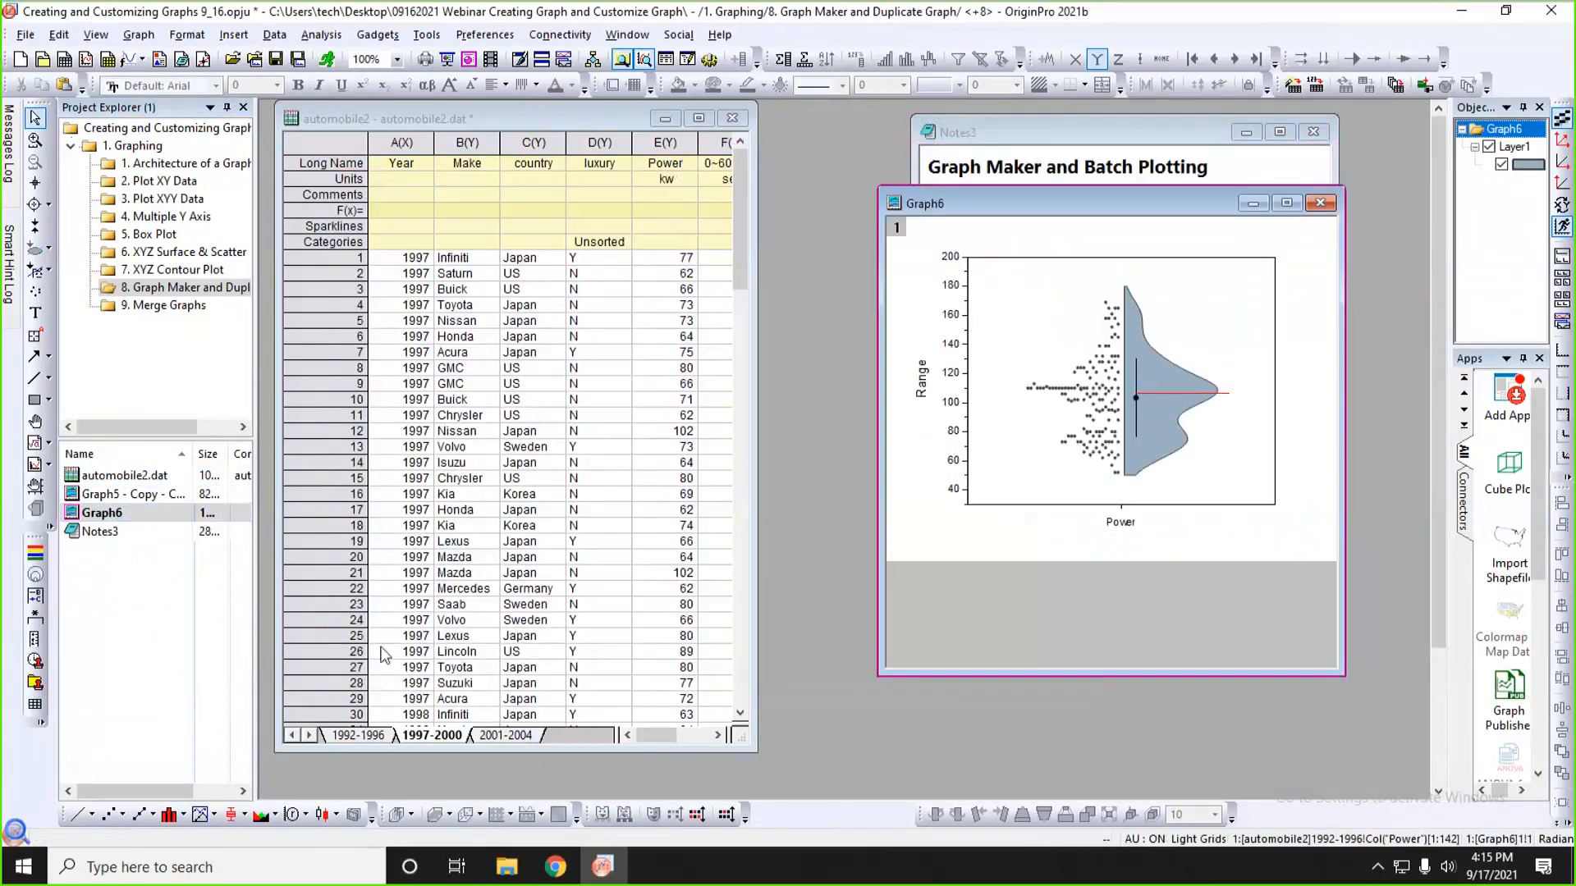
# - Show the 1992-1996 sheet in automobile2, widen the workbook to reach the Weight column, and enlarge the Graph6 window
pyautogui.click(357, 735)
pyautogui.moveTo(752, 557); pyautogui.dragTo(839, 556)
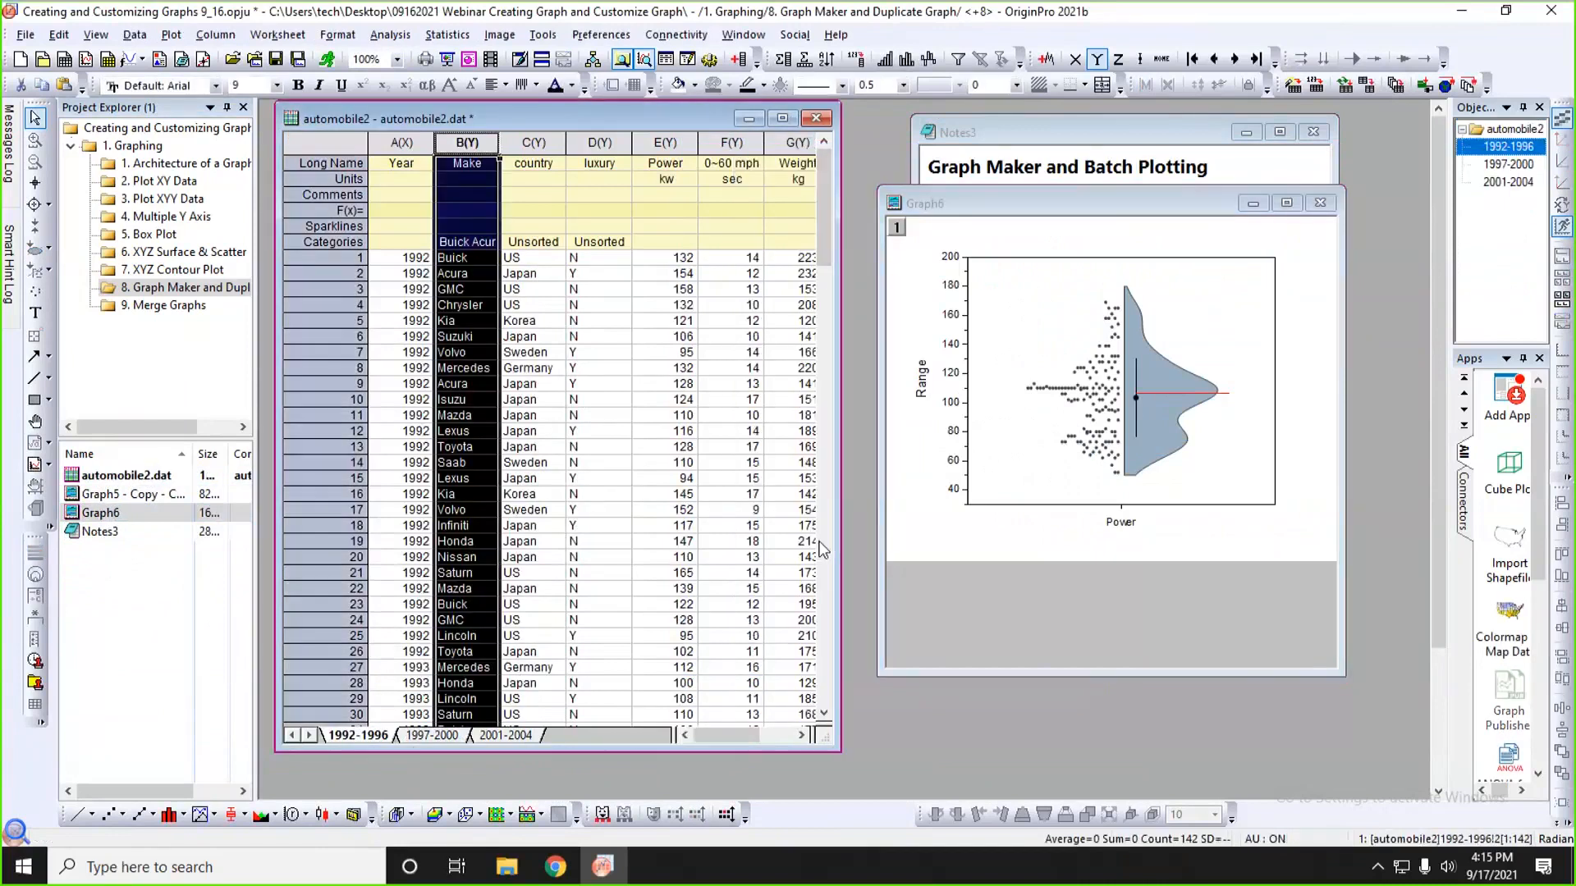
pyautogui.click(1100, 225)
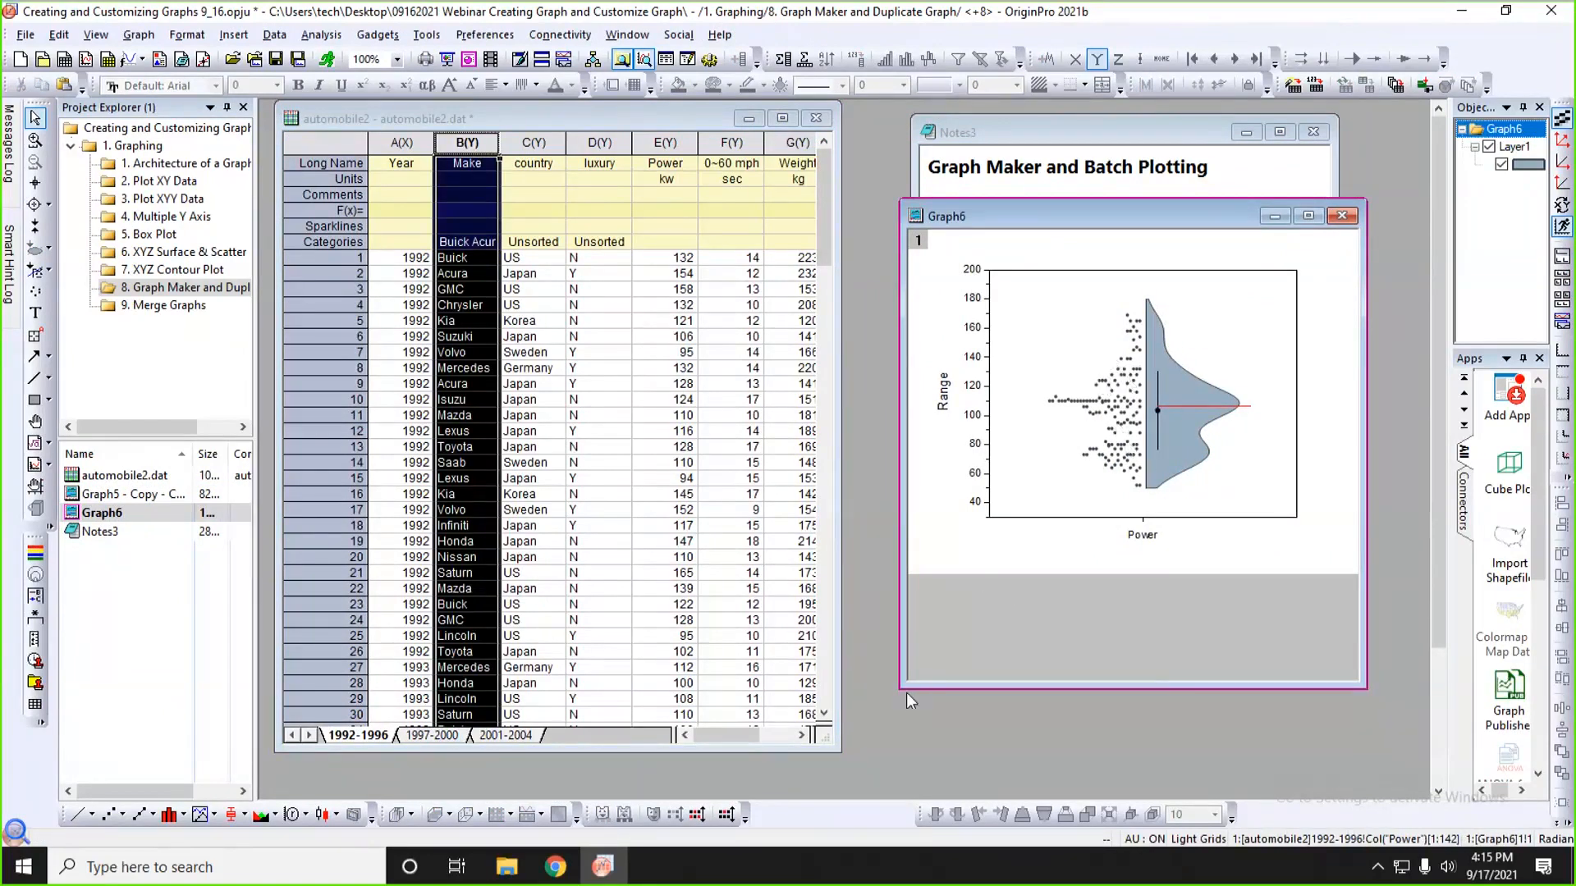
pyautogui.moveTo(903, 689); pyautogui.dragTo(817, 669)
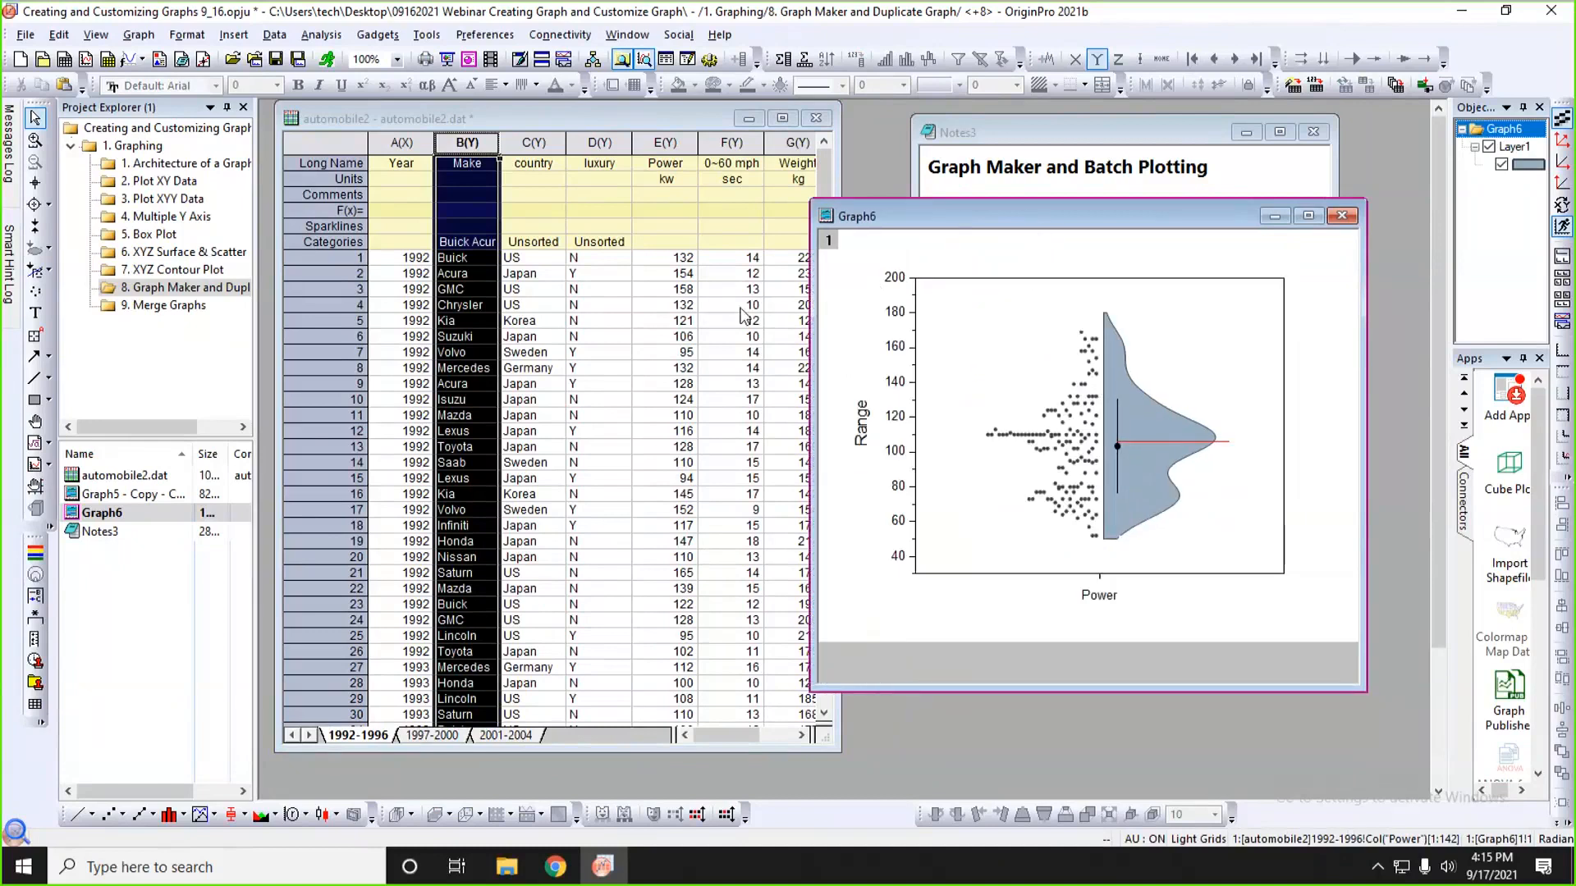
pyautogui.click(747, 325)
pyautogui.click(743, 305)
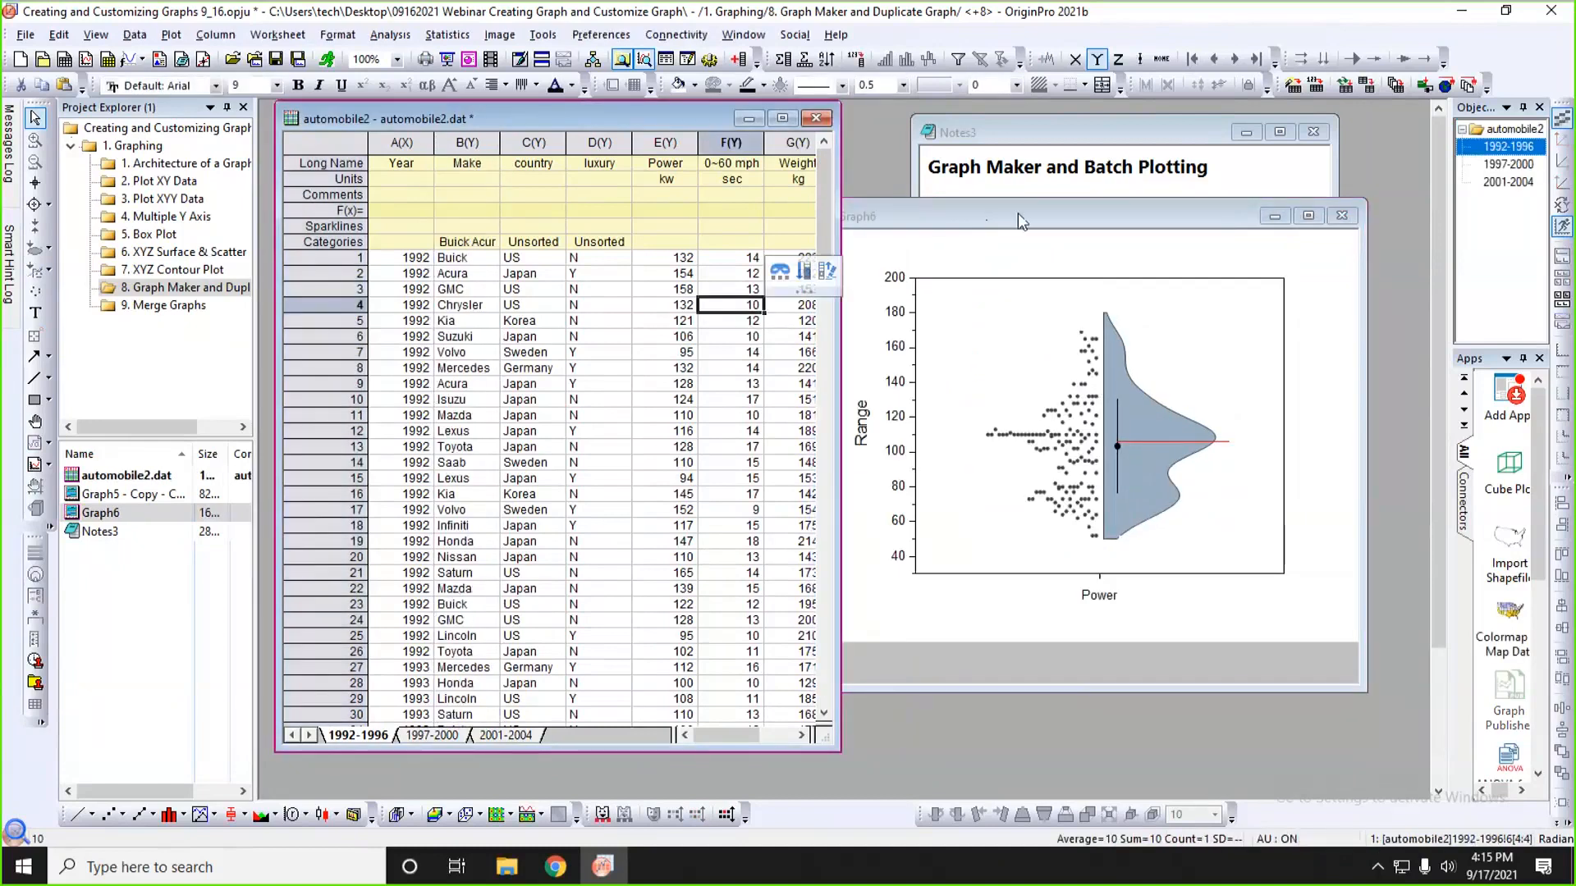
# - Select the violin plot in Graph6 to highlight its source column, then shrink the window and place it below the Graph Theme heading
pyautogui.moveTo(1018, 213); pyautogui.dragTo(1096, 187)
pyautogui.click(1199, 354)
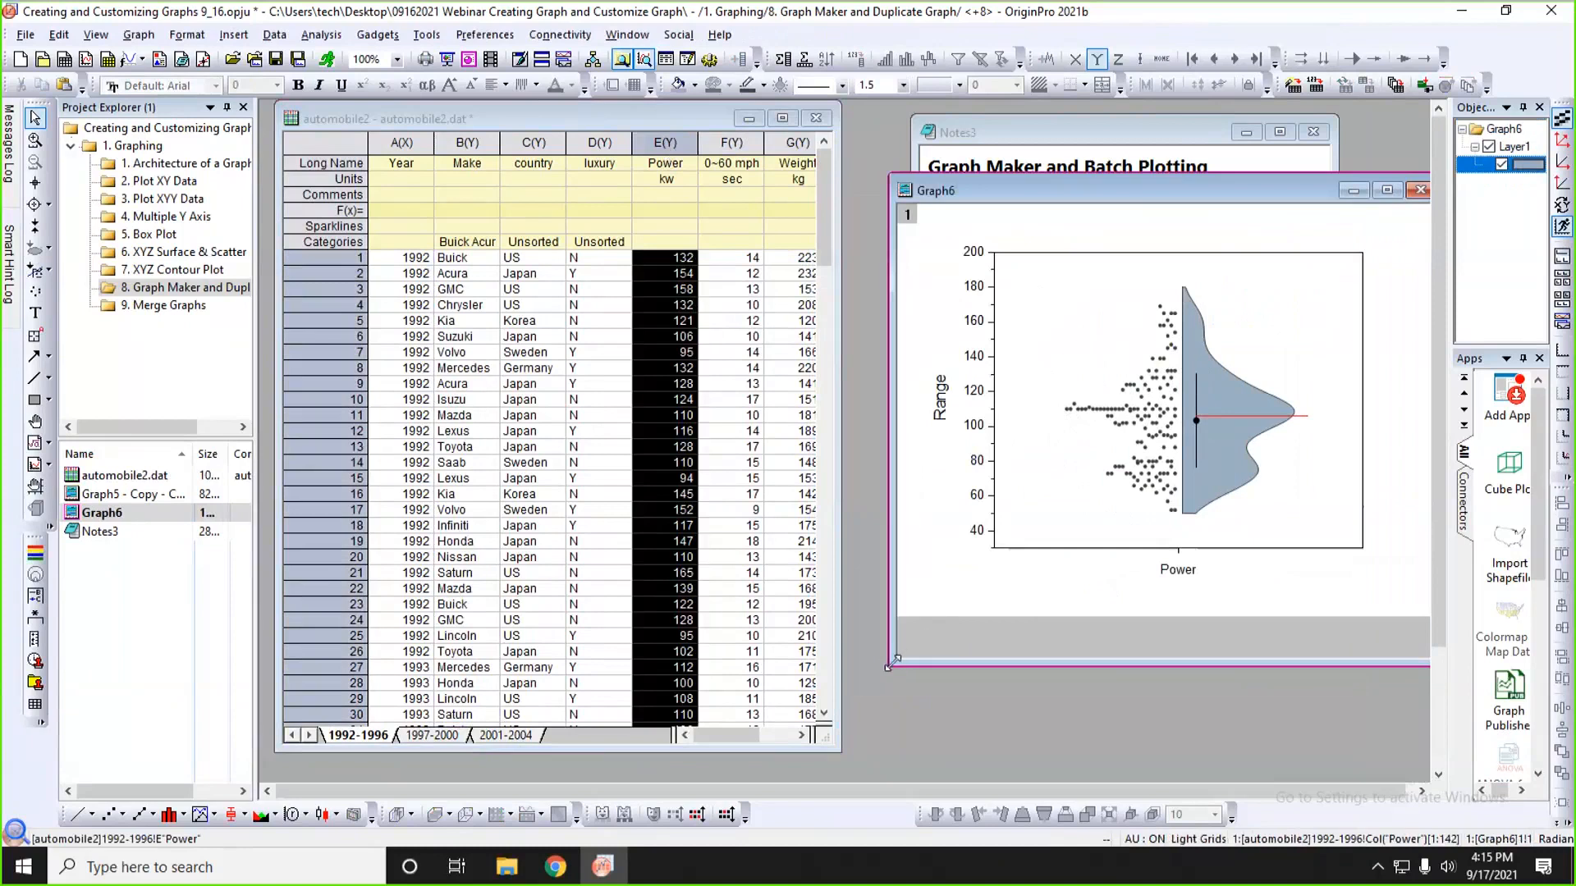
pyautogui.moveTo(892, 661); pyautogui.dragTo(925, 618)
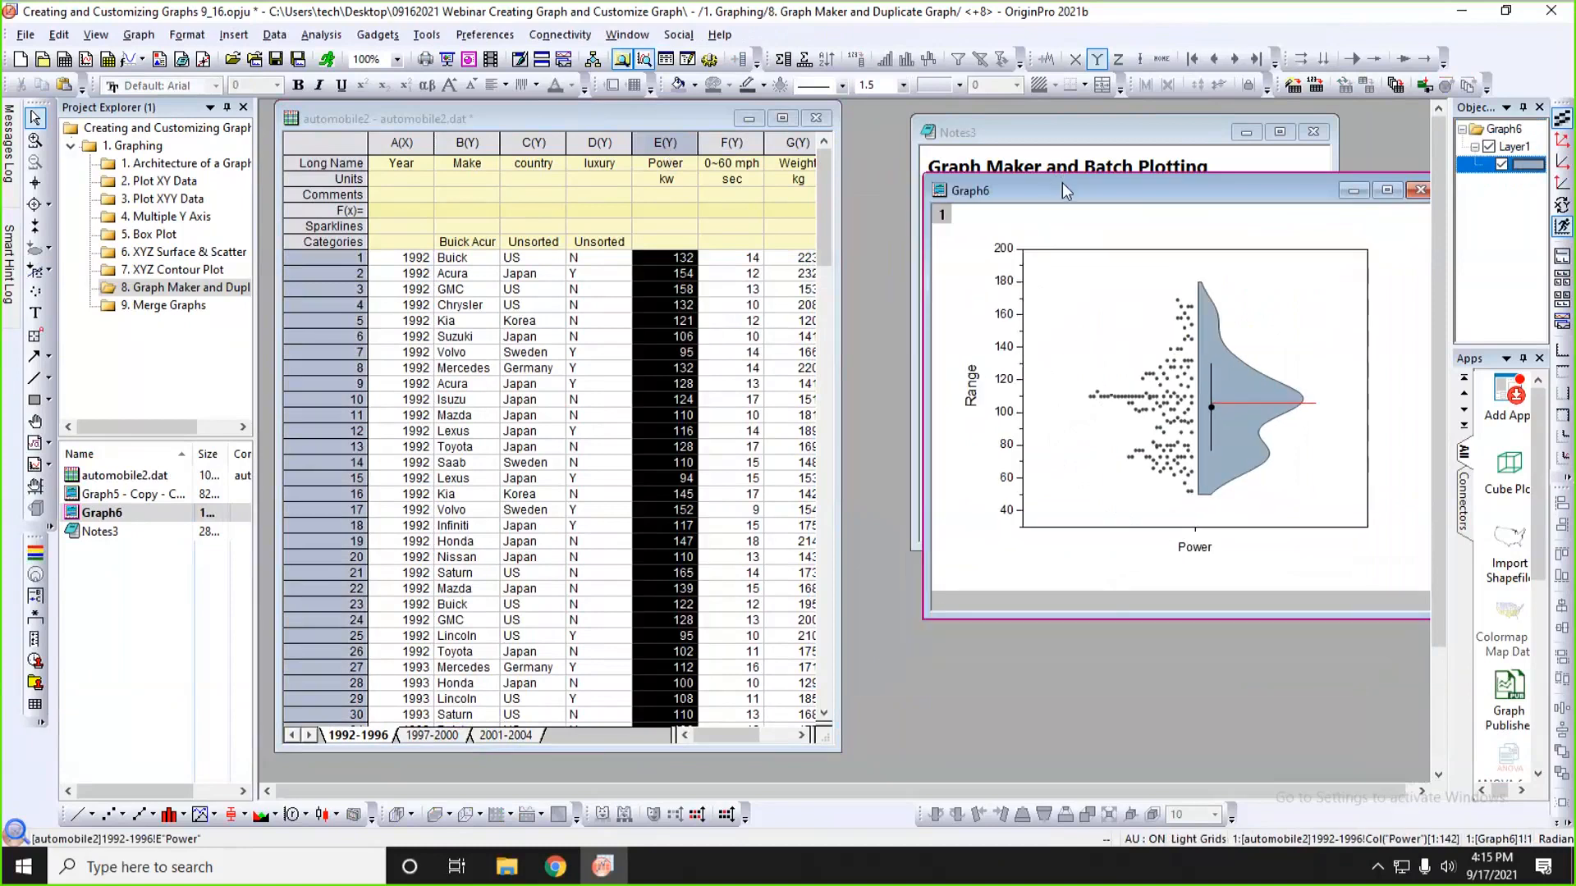
pyautogui.moveTo(1062, 182); pyautogui.dragTo(1063, 351)
# - Create a Box Chart from the 0~60 mph column of the 1992-1996 sheet
pyautogui.click(692, 116)
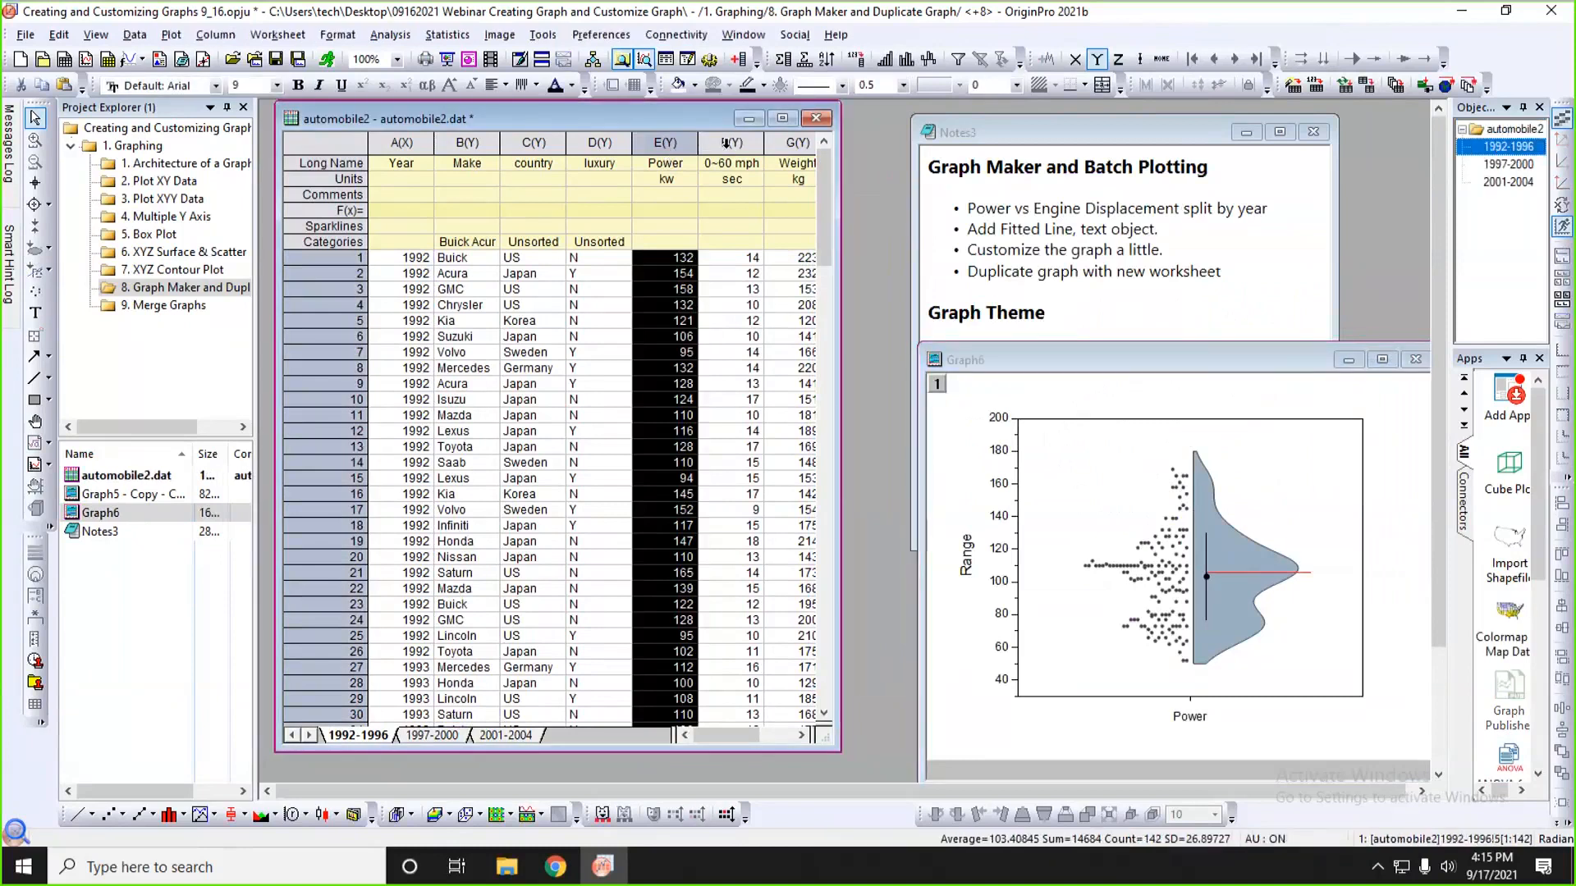
pyautogui.click(727, 143)
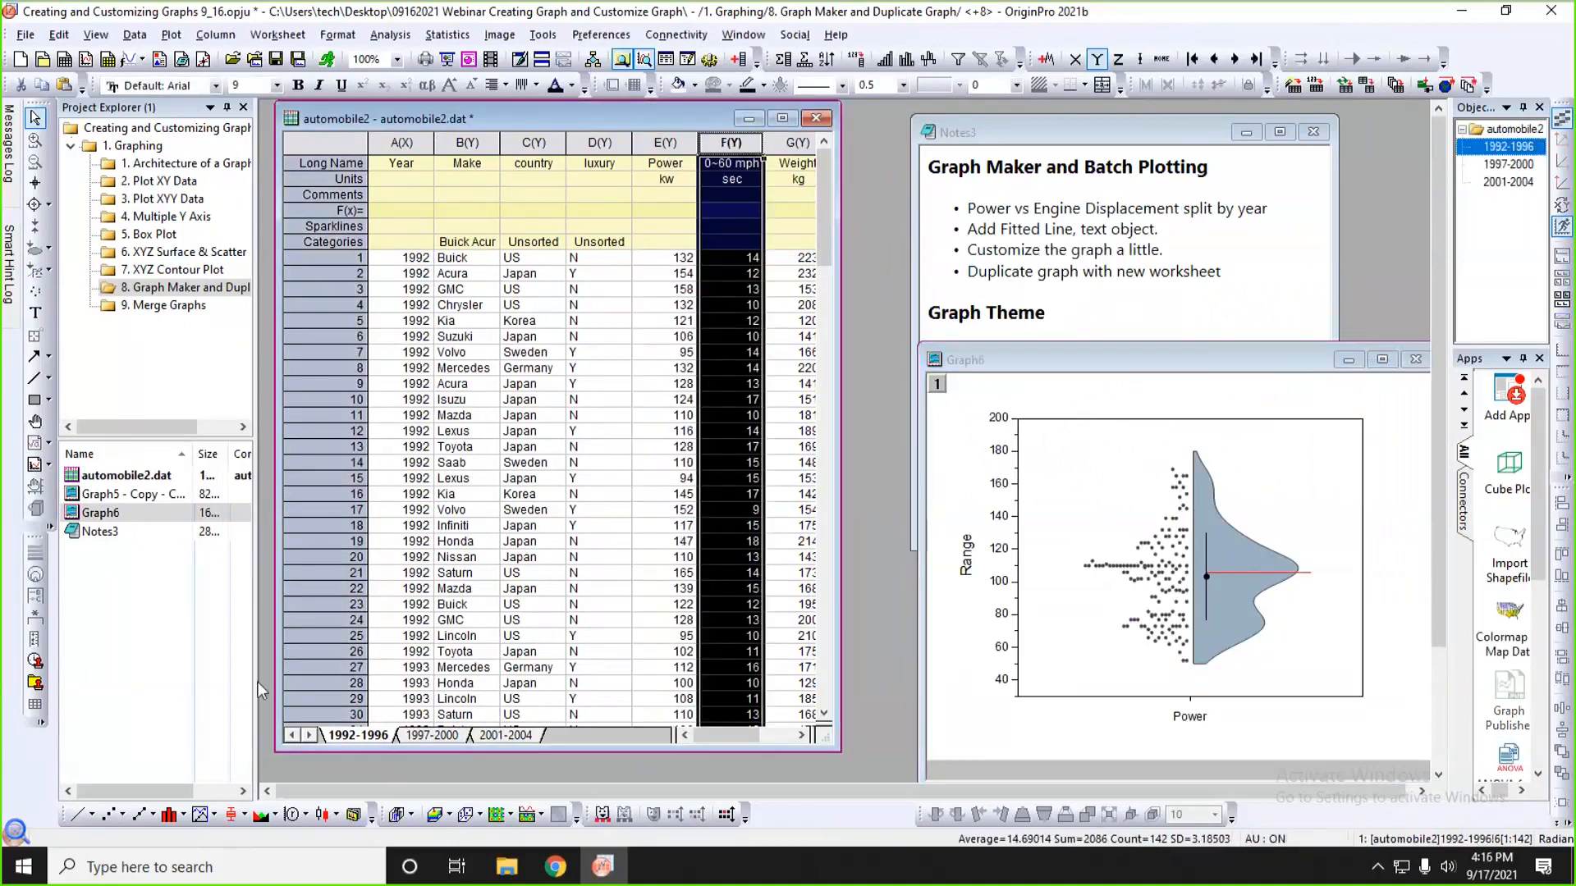
pyautogui.click(172, 36)
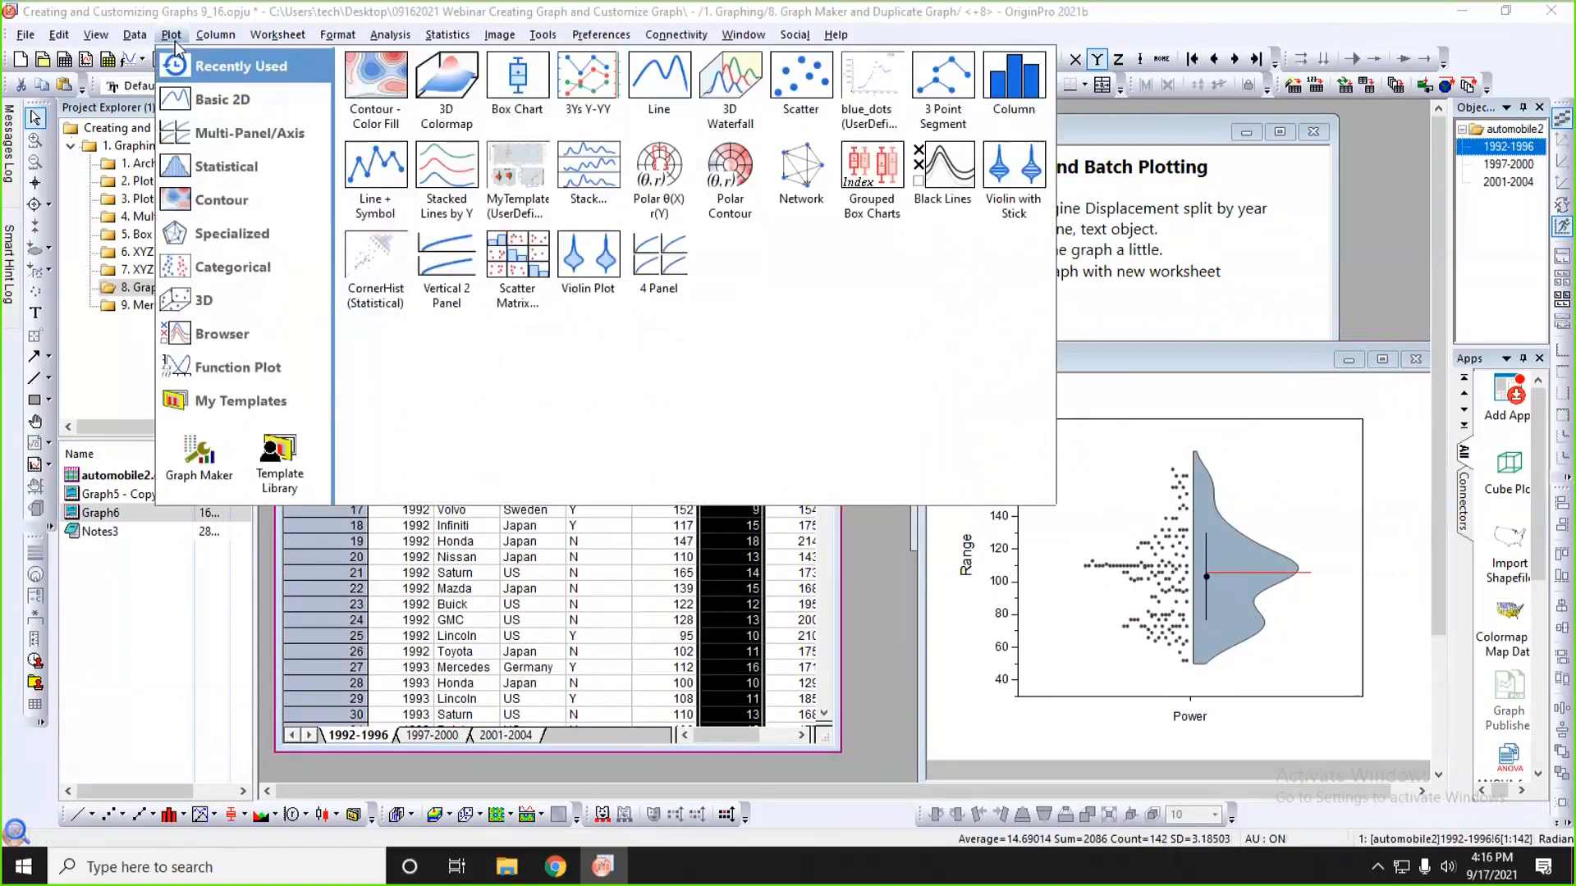
pyautogui.moveTo(221, 166)
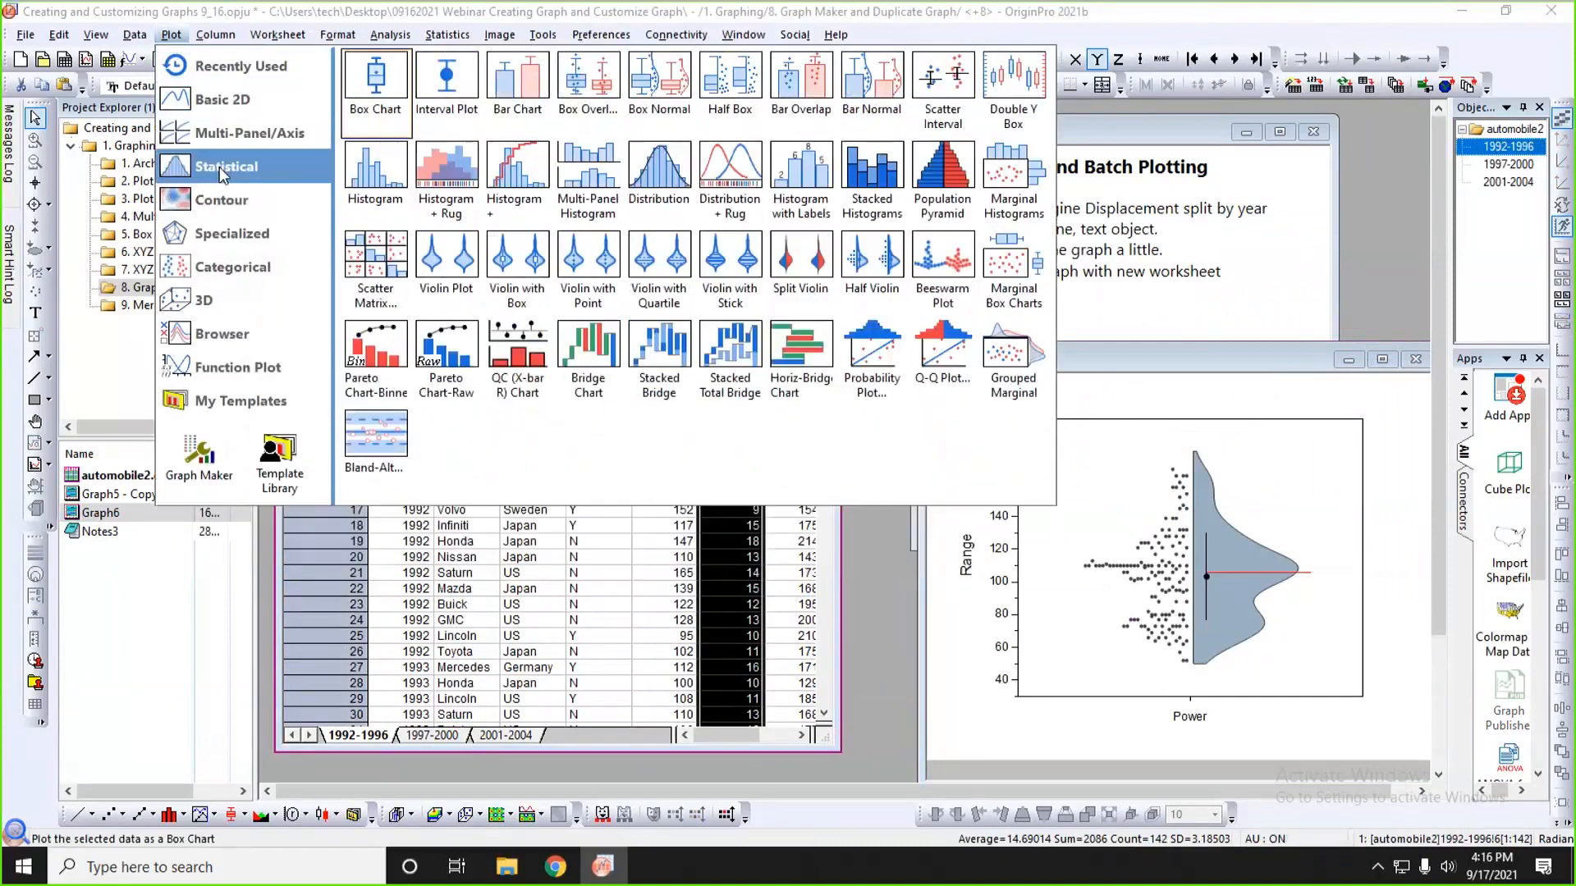
pyautogui.click(380, 101)
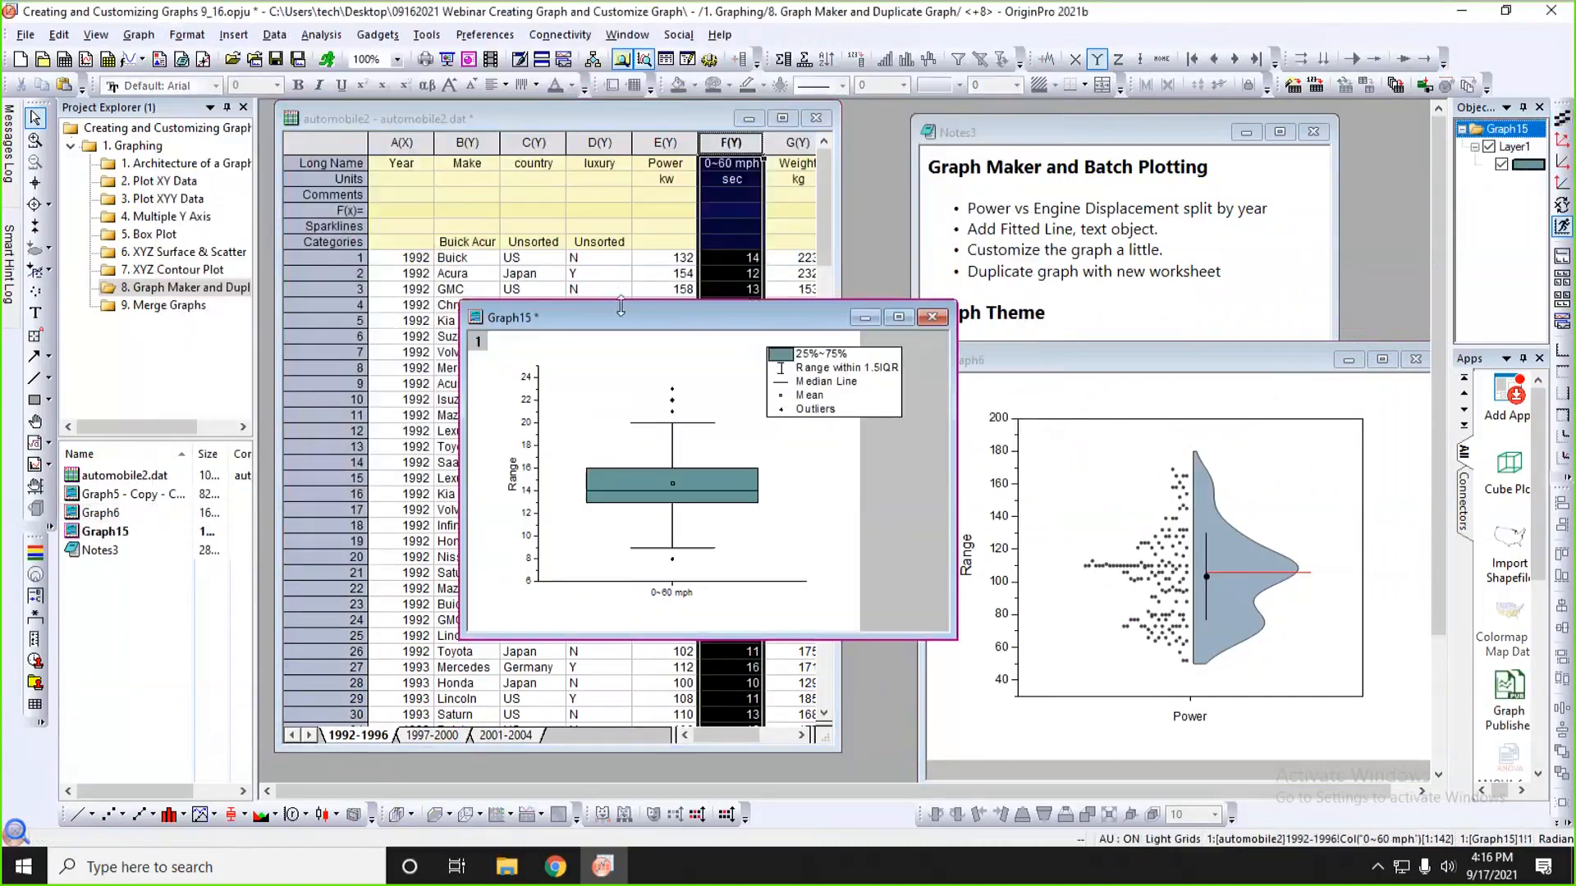
# - Resize and arrange the Graph15 and Graph6 windows side by side so both plots can be compared
pyautogui.moveTo(623, 320); pyautogui.dragTo(482, 176)
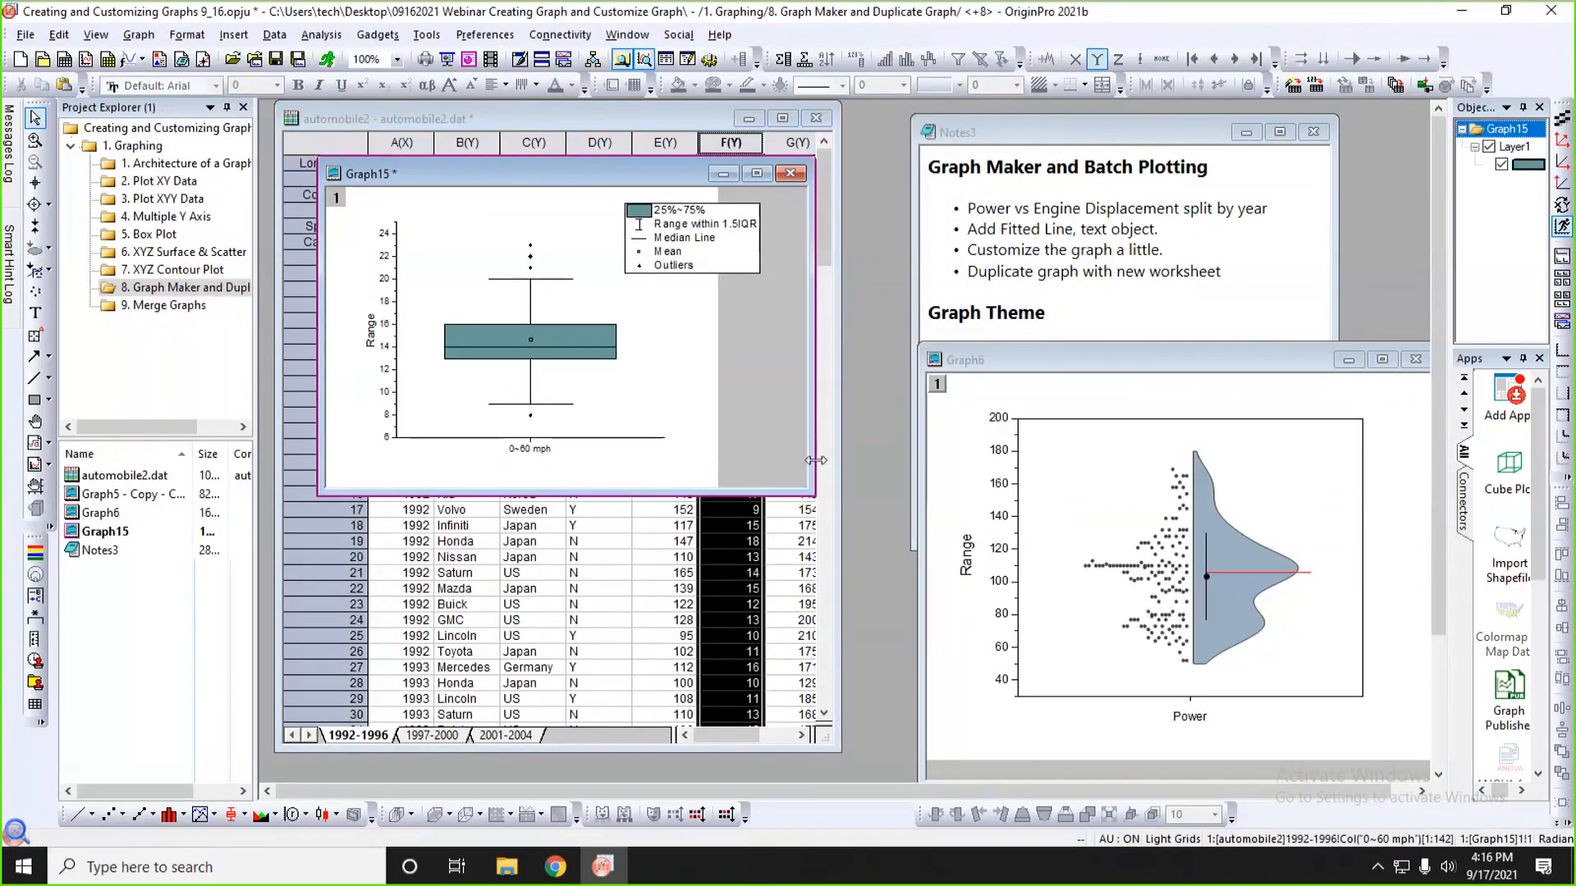
pyautogui.moveTo(809, 492); pyautogui.dragTo(773, 522)
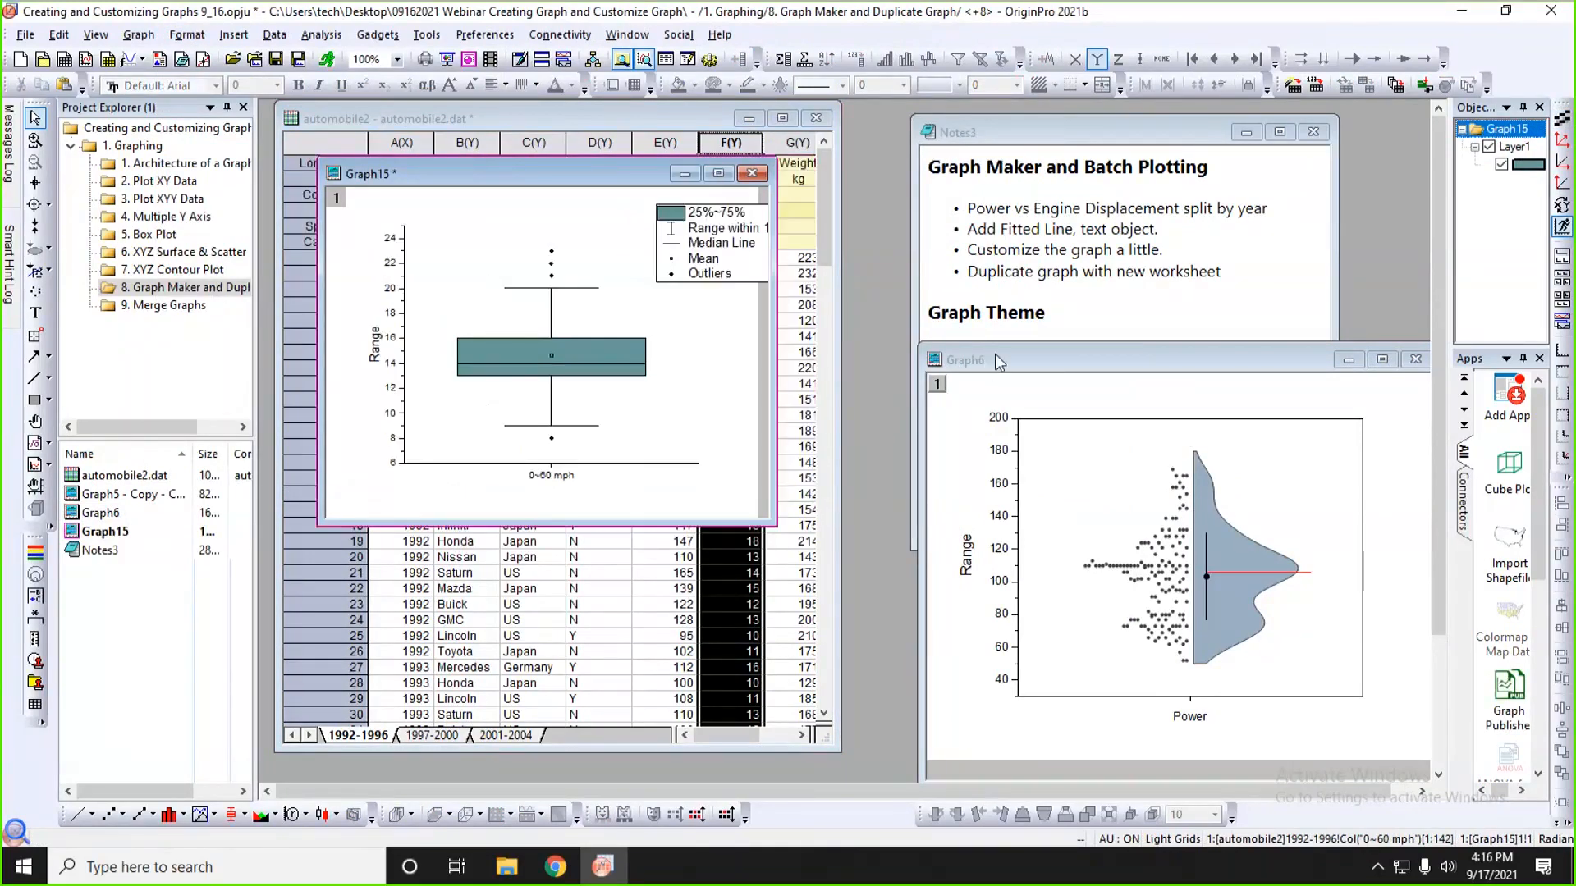
pyautogui.moveTo(995, 353); pyautogui.dragTo(862, 167)
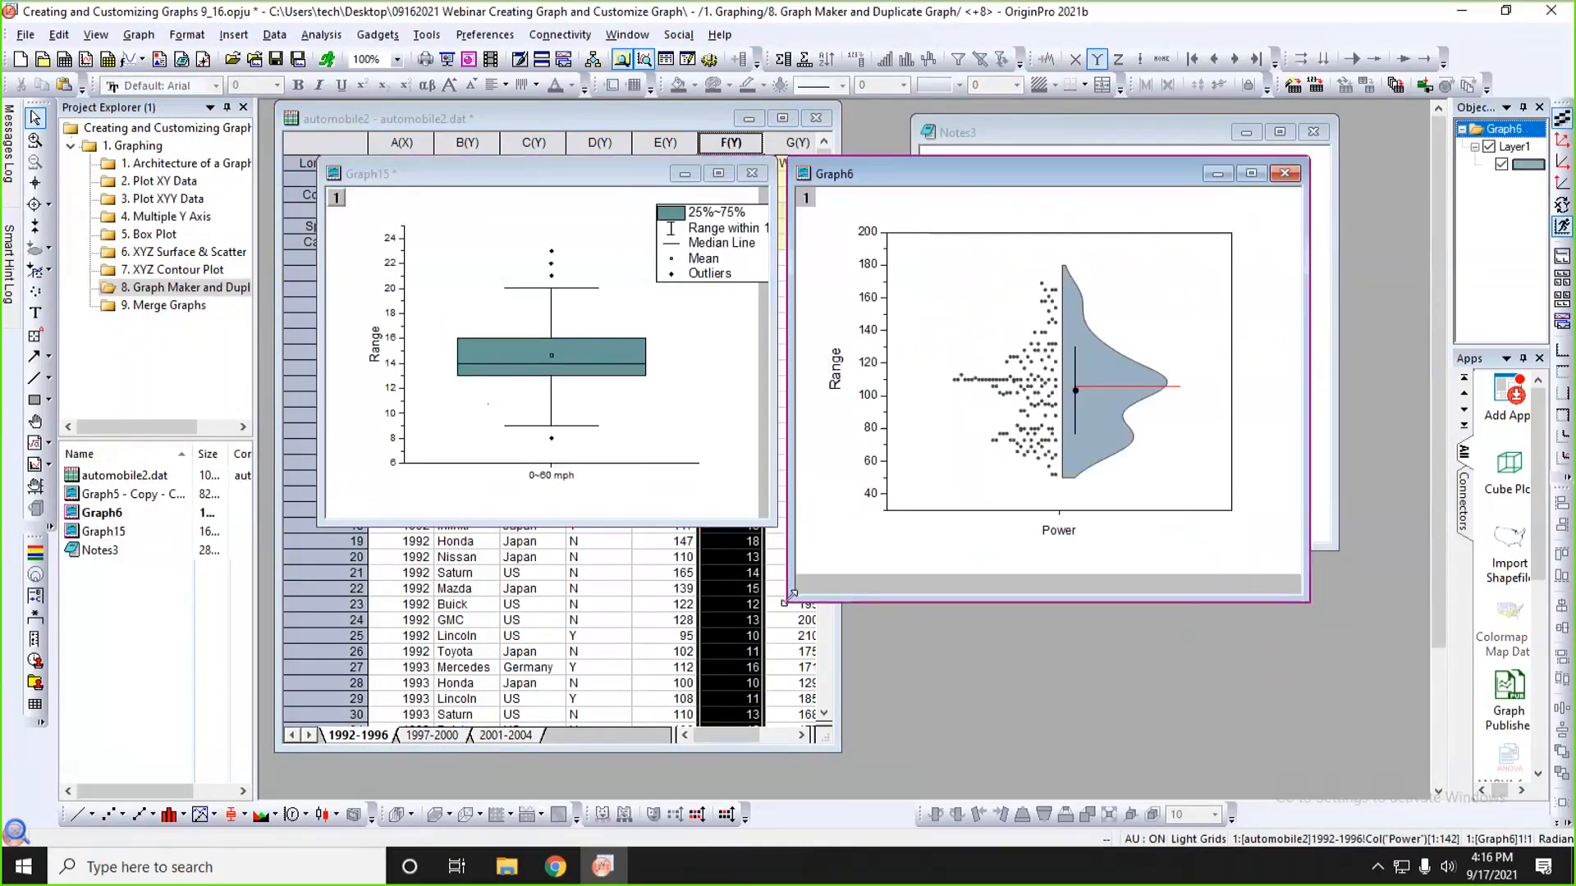
pyautogui.moveTo(792, 594); pyautogui.dragTo(824, 532)
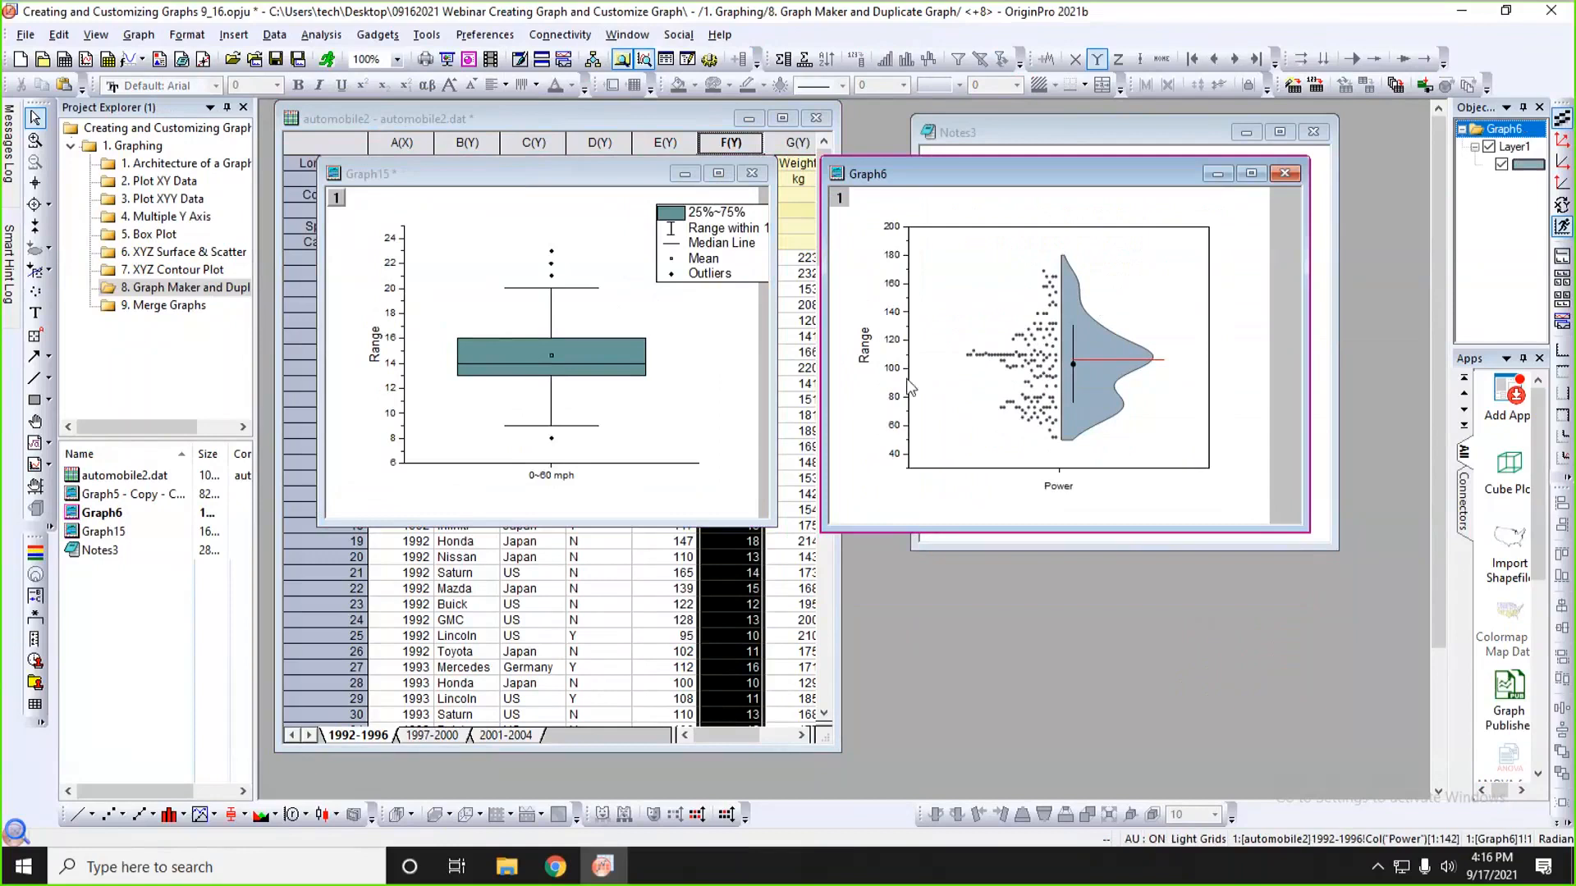
# - Copy all of the format from the violin plot layer in Graph6
pyautogui.click(959, 259)
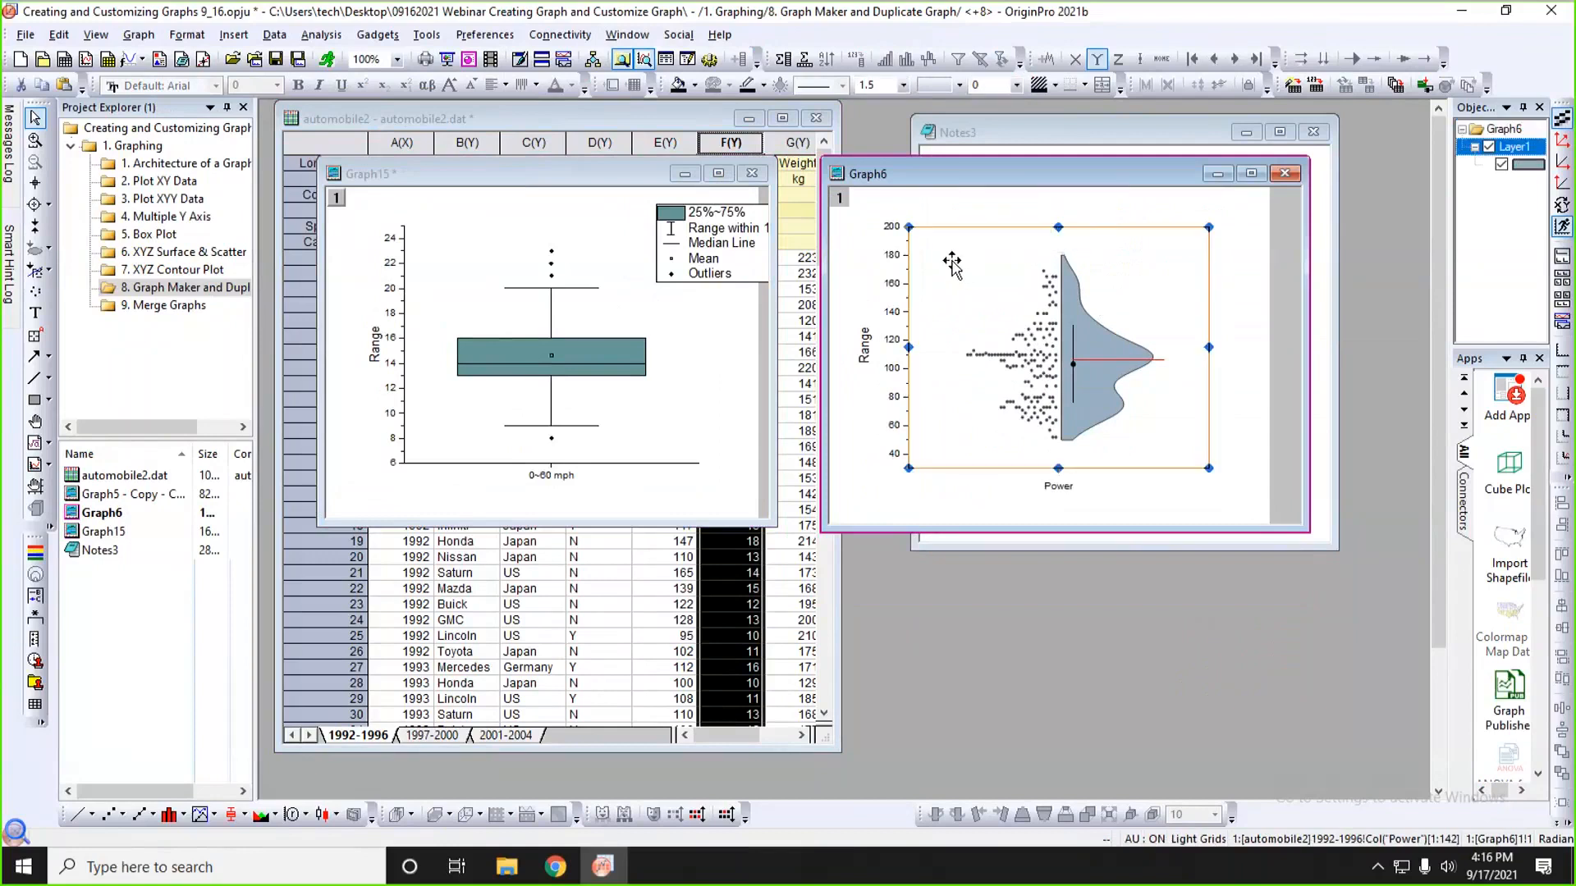
pyautogui.rightClick(952, 263)
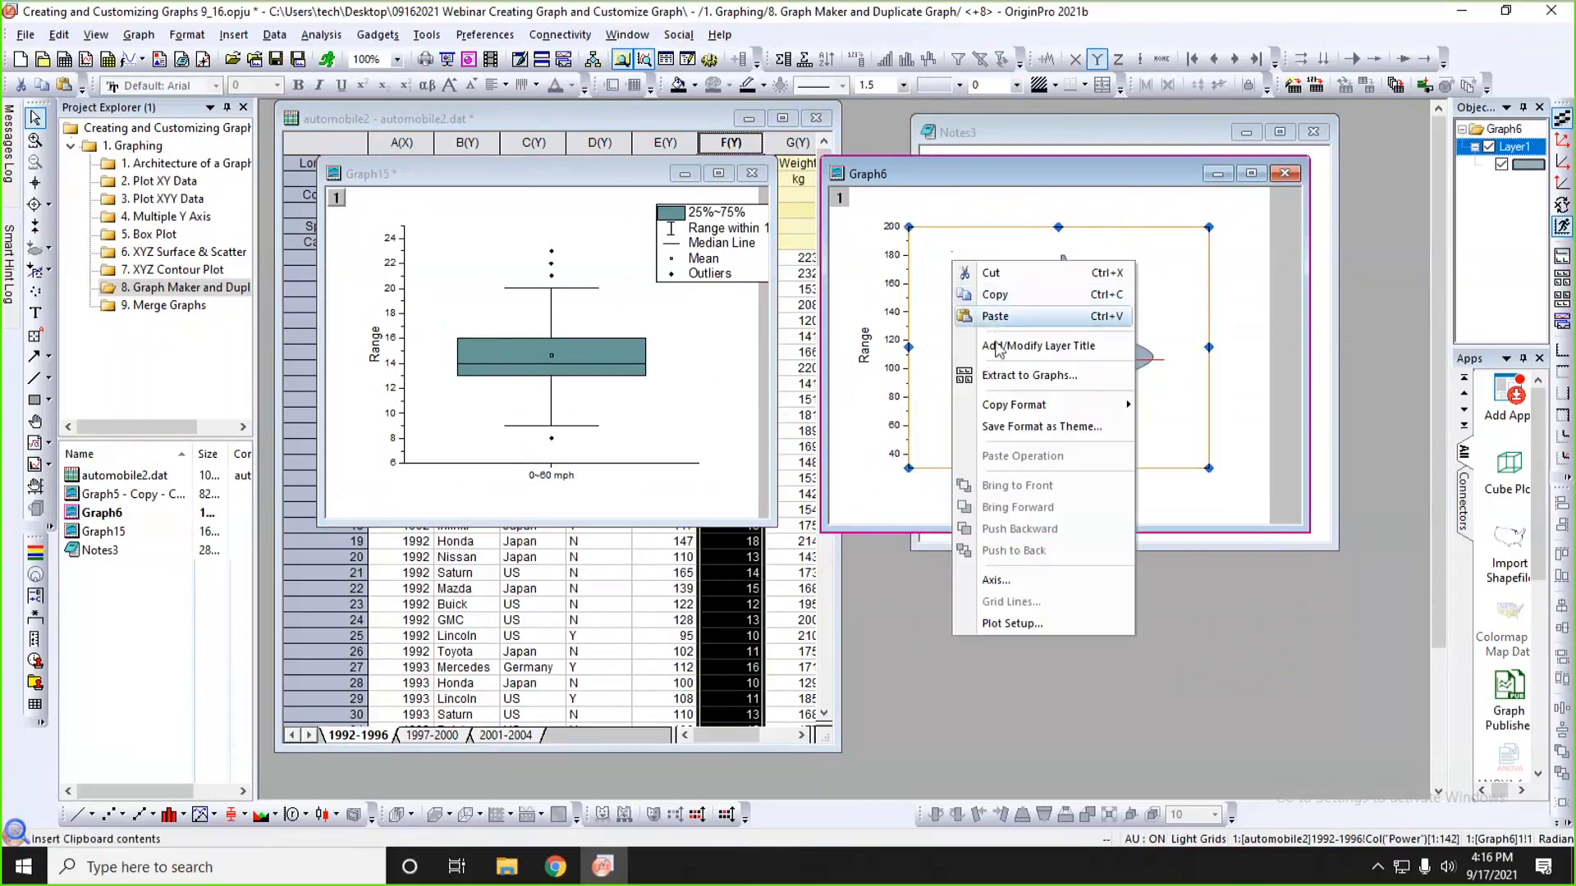
pyautogui.moveTo(1008, 408)
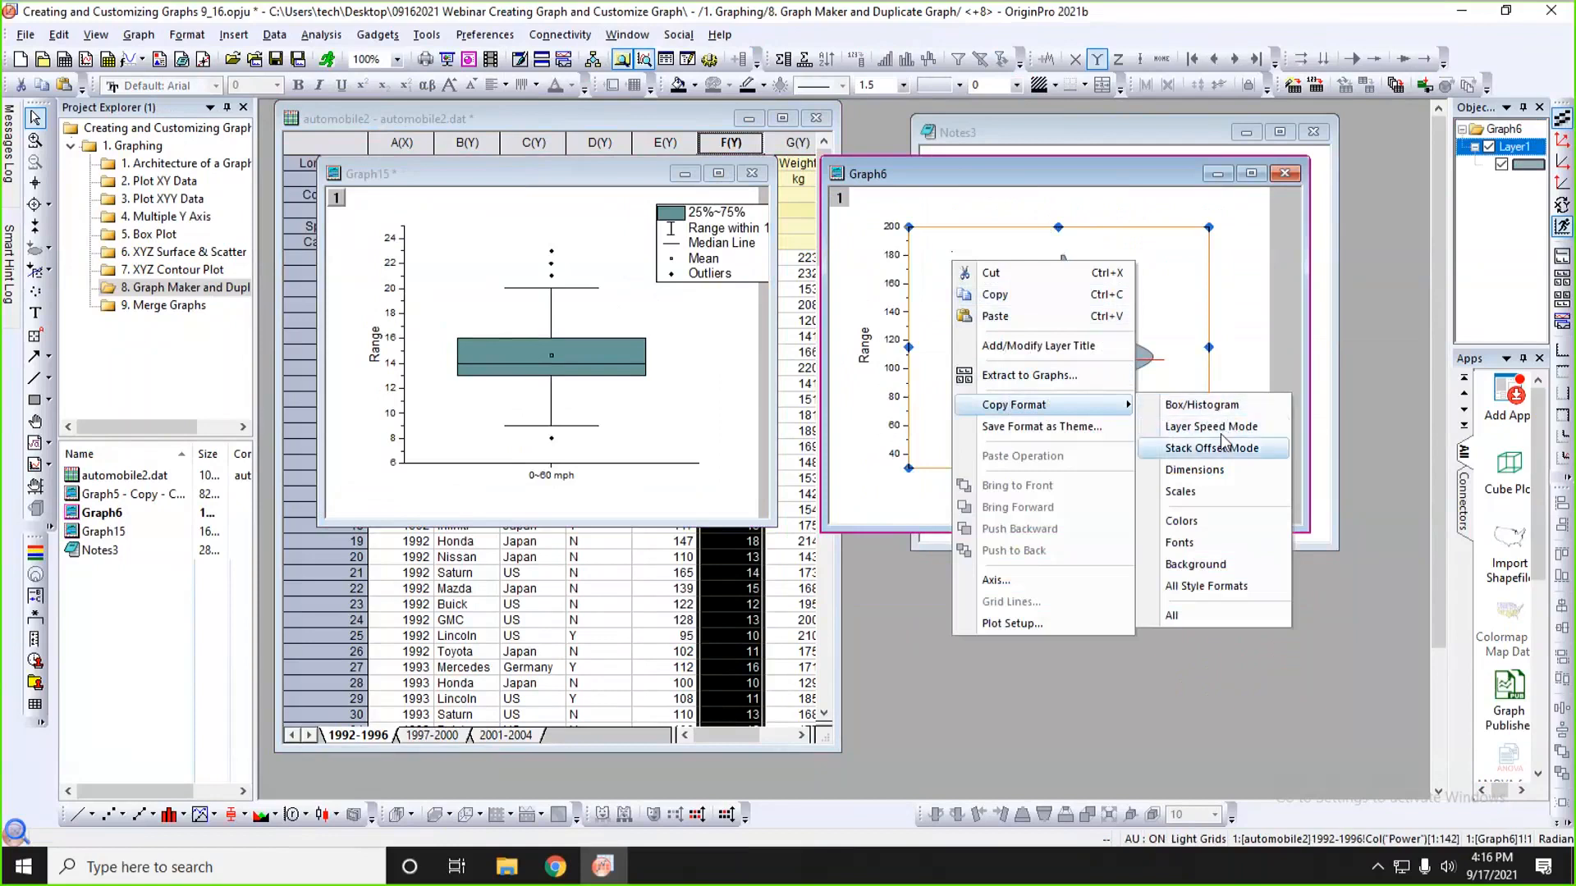
pyautogui.click(1193, 614)
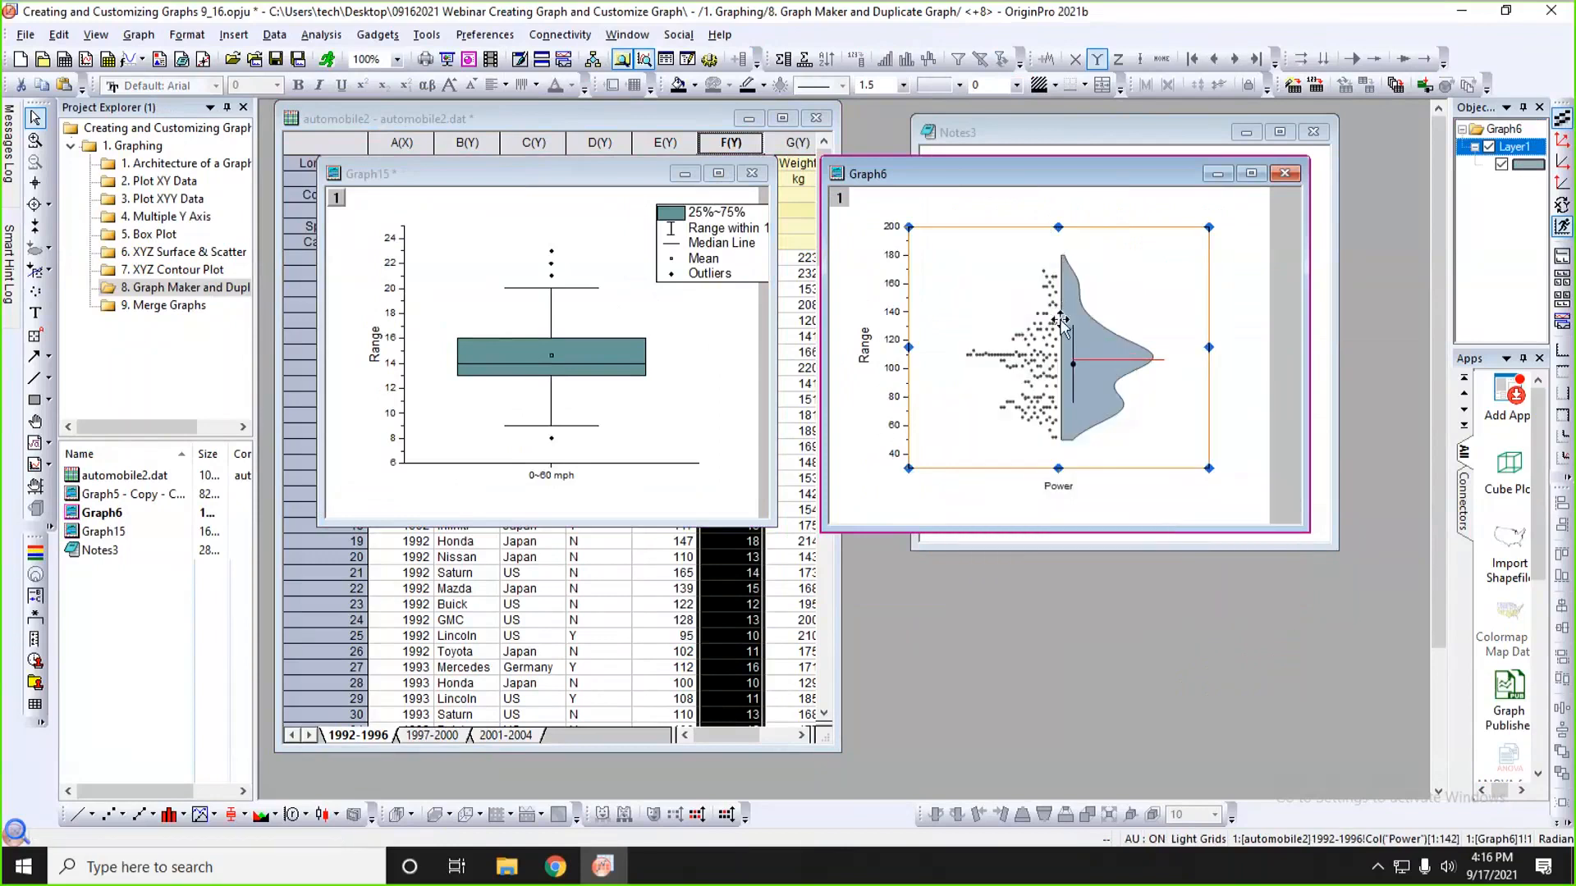
# - Paste the copied format onto the box chart layer in Graph15
pyautogui.click(445, 280)
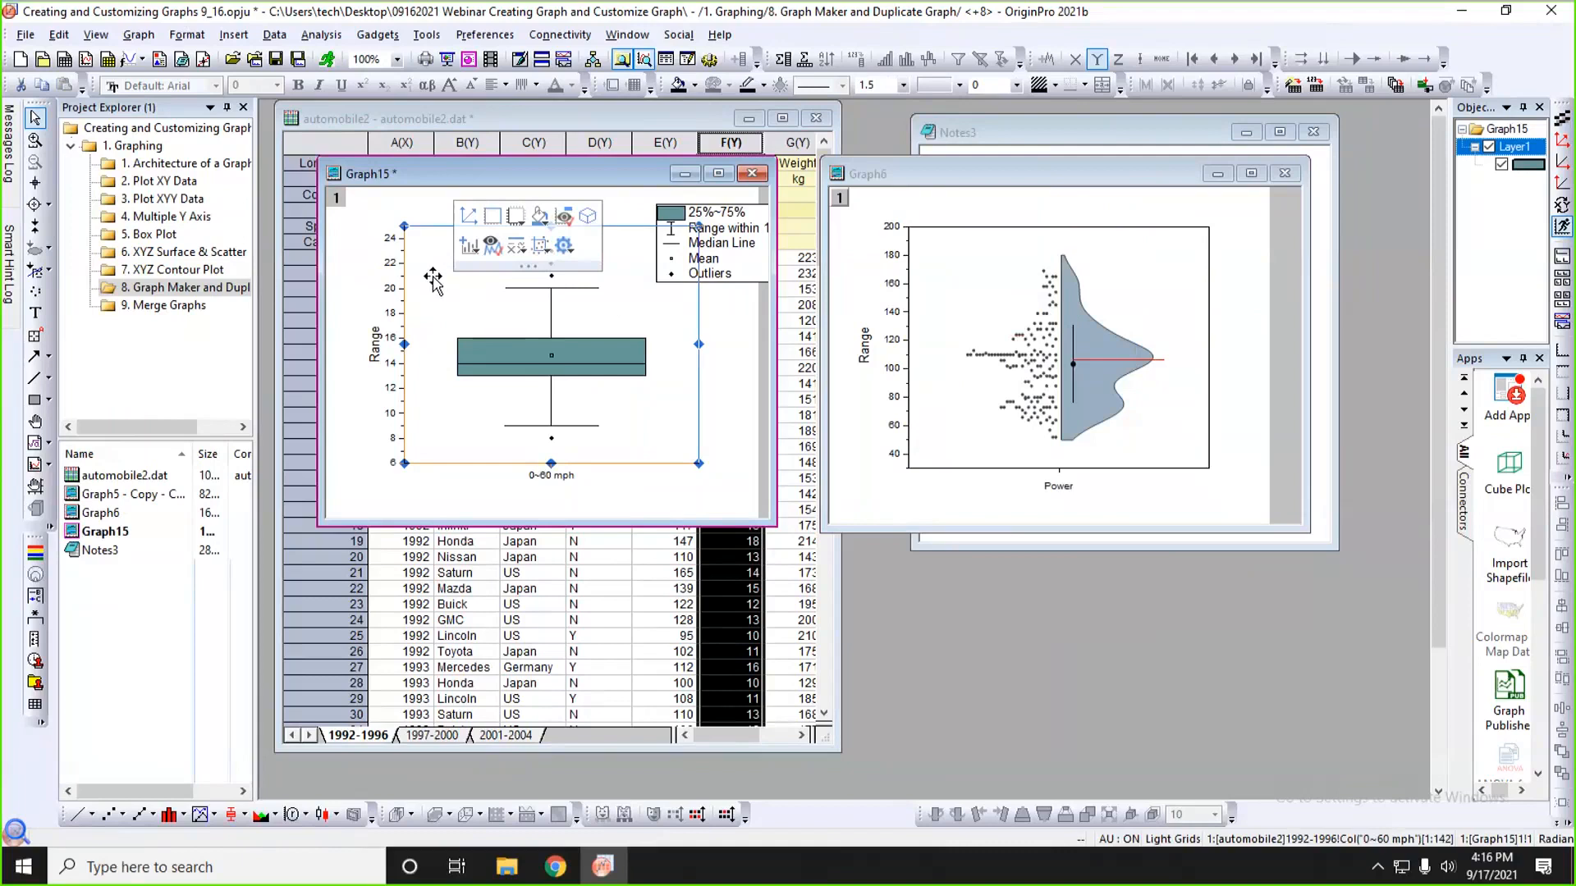
pyautogui.rightClick(439, 280)
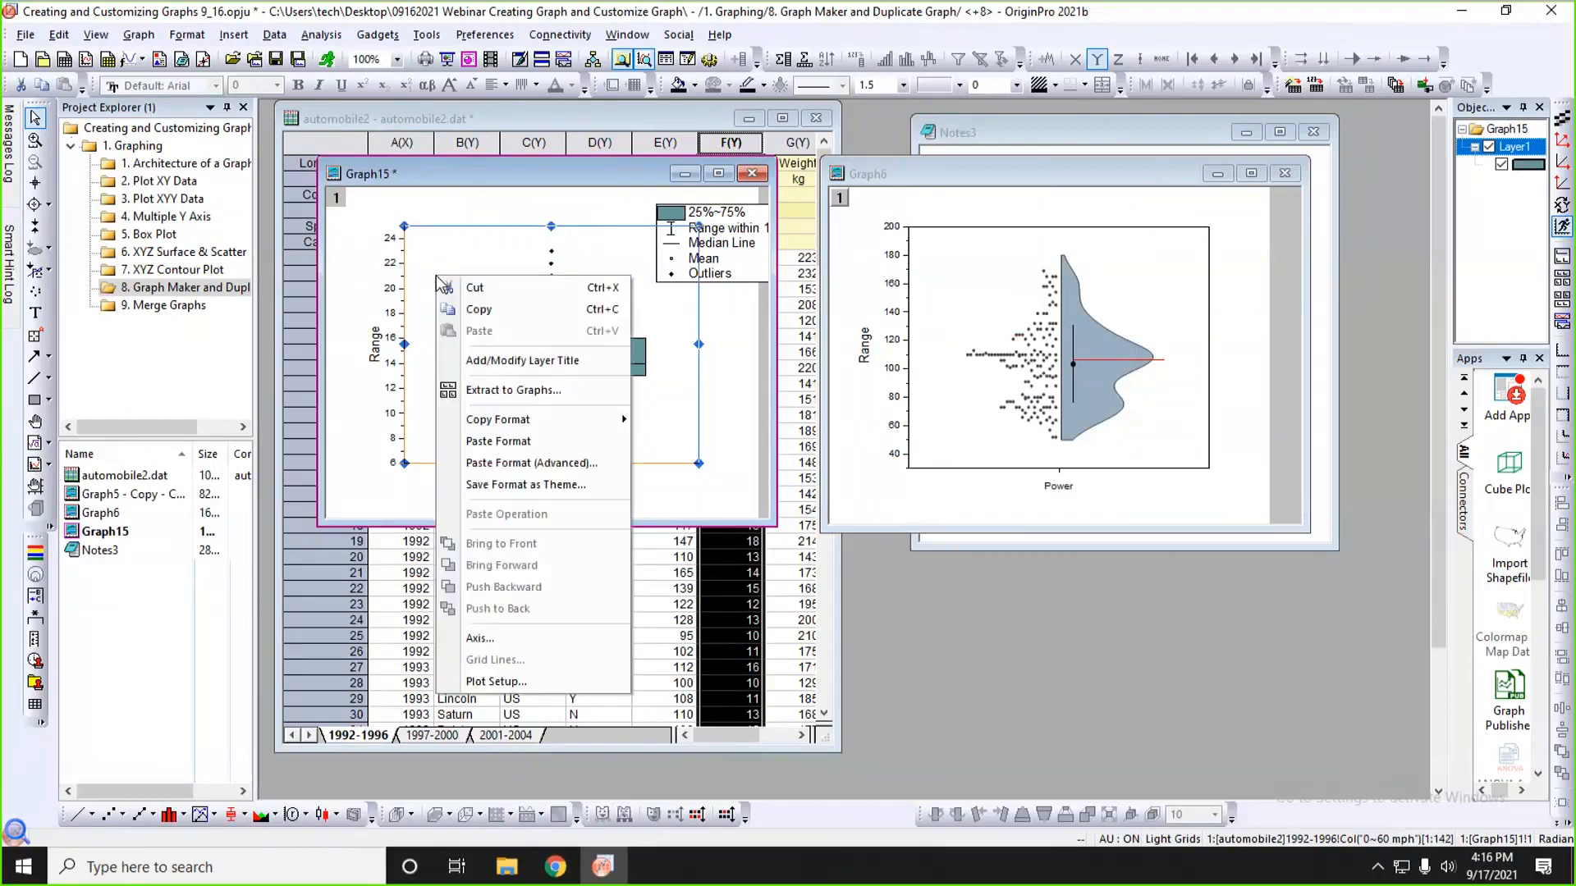
pyautogui.click(500, 442)
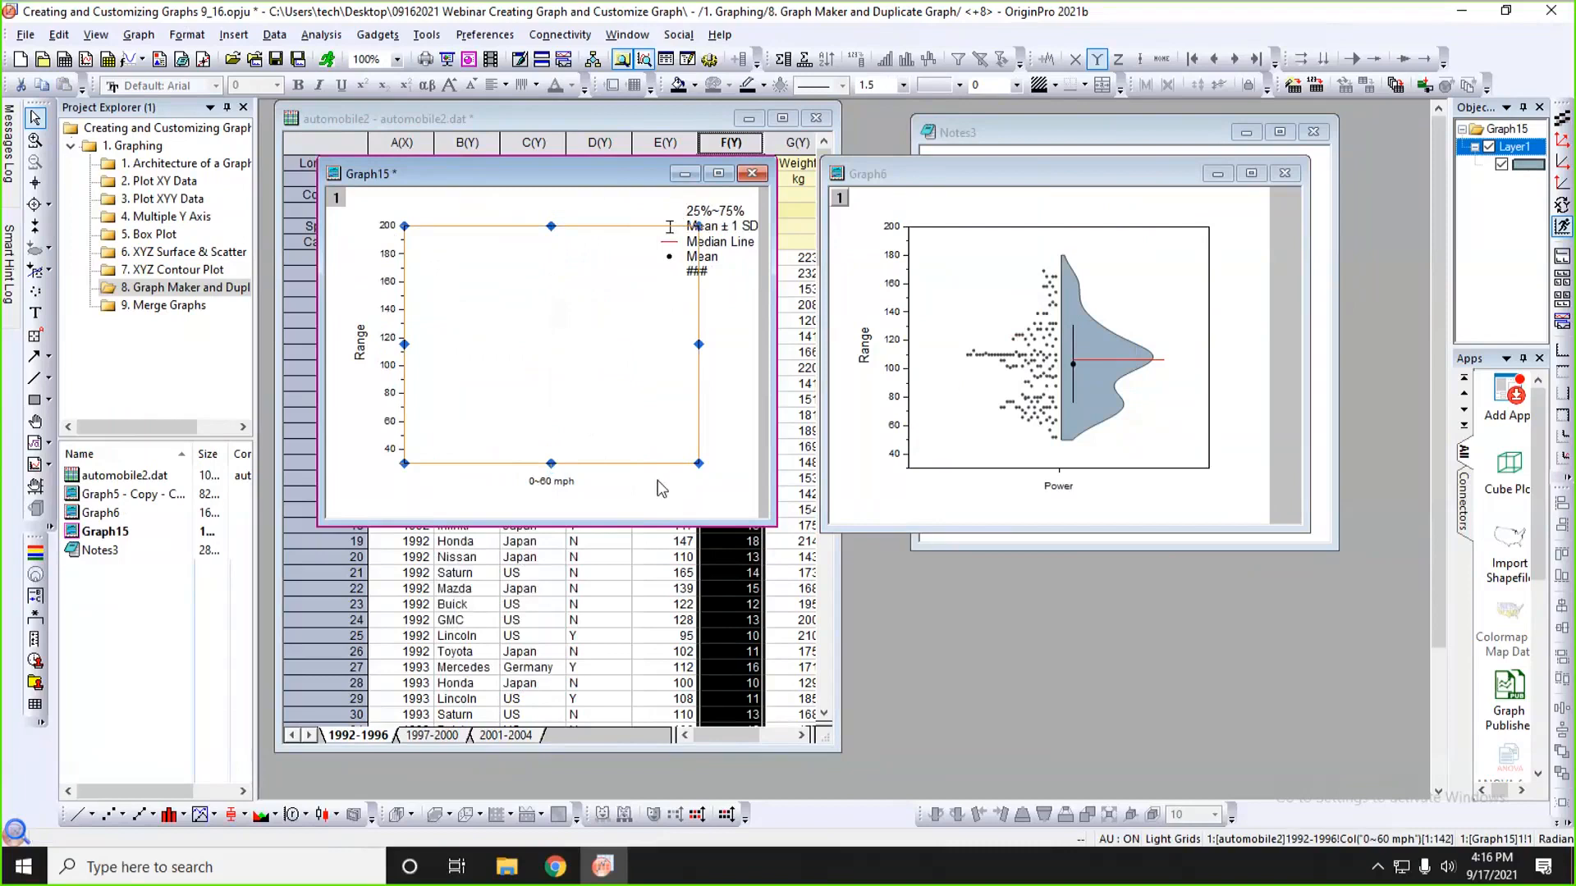
pyautogui.click(530, 362)
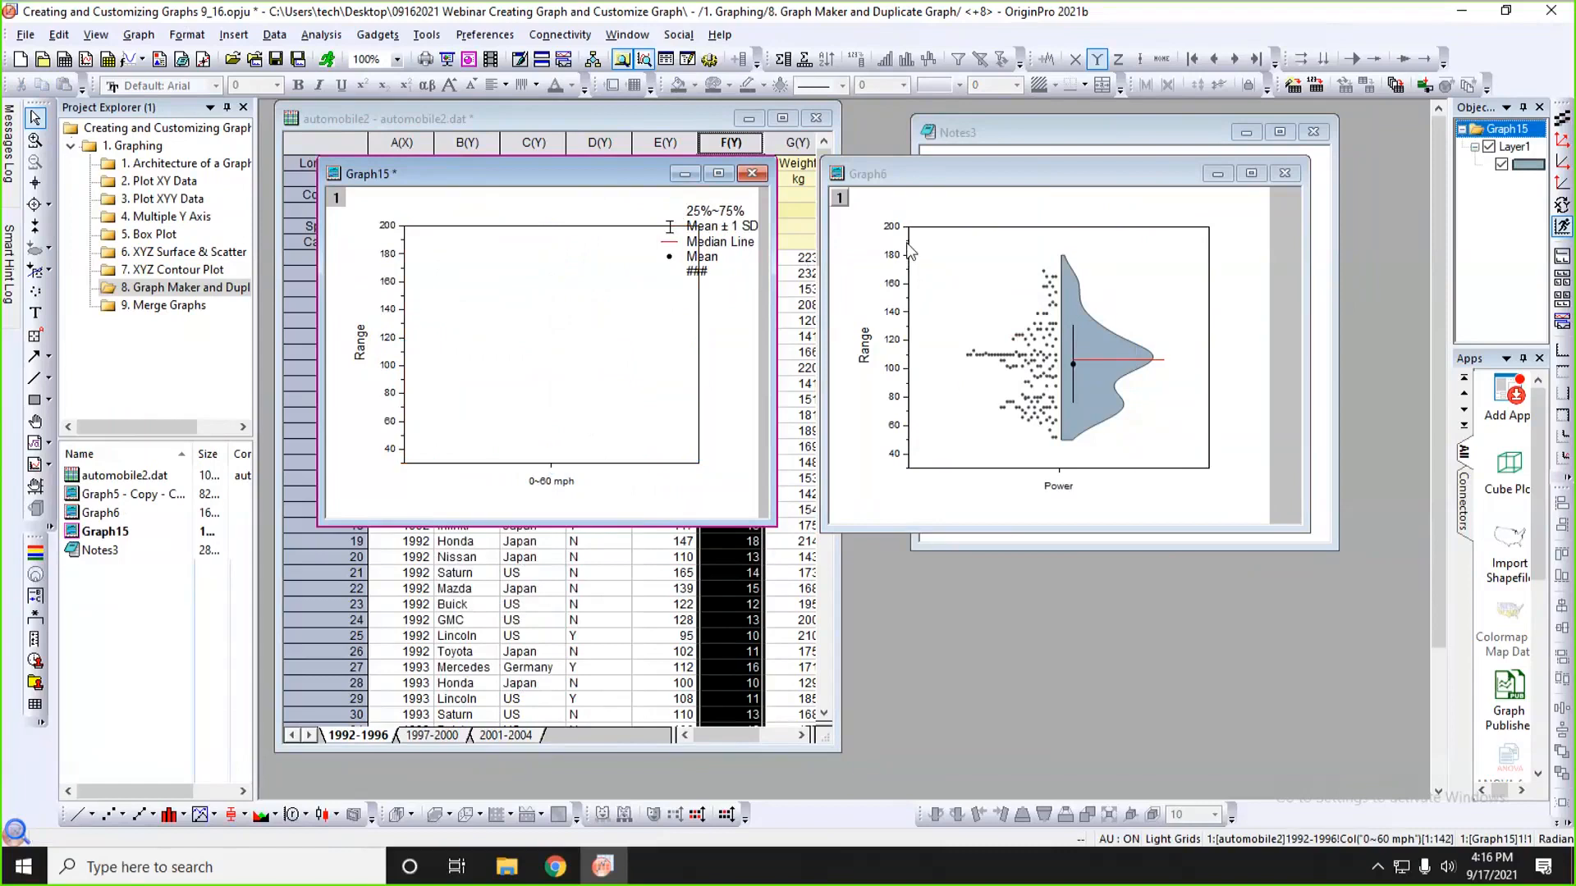
# - Rescale the Graph15 layer so its axes fit the 0~60 mph data
pyautogui.click(496, 255)
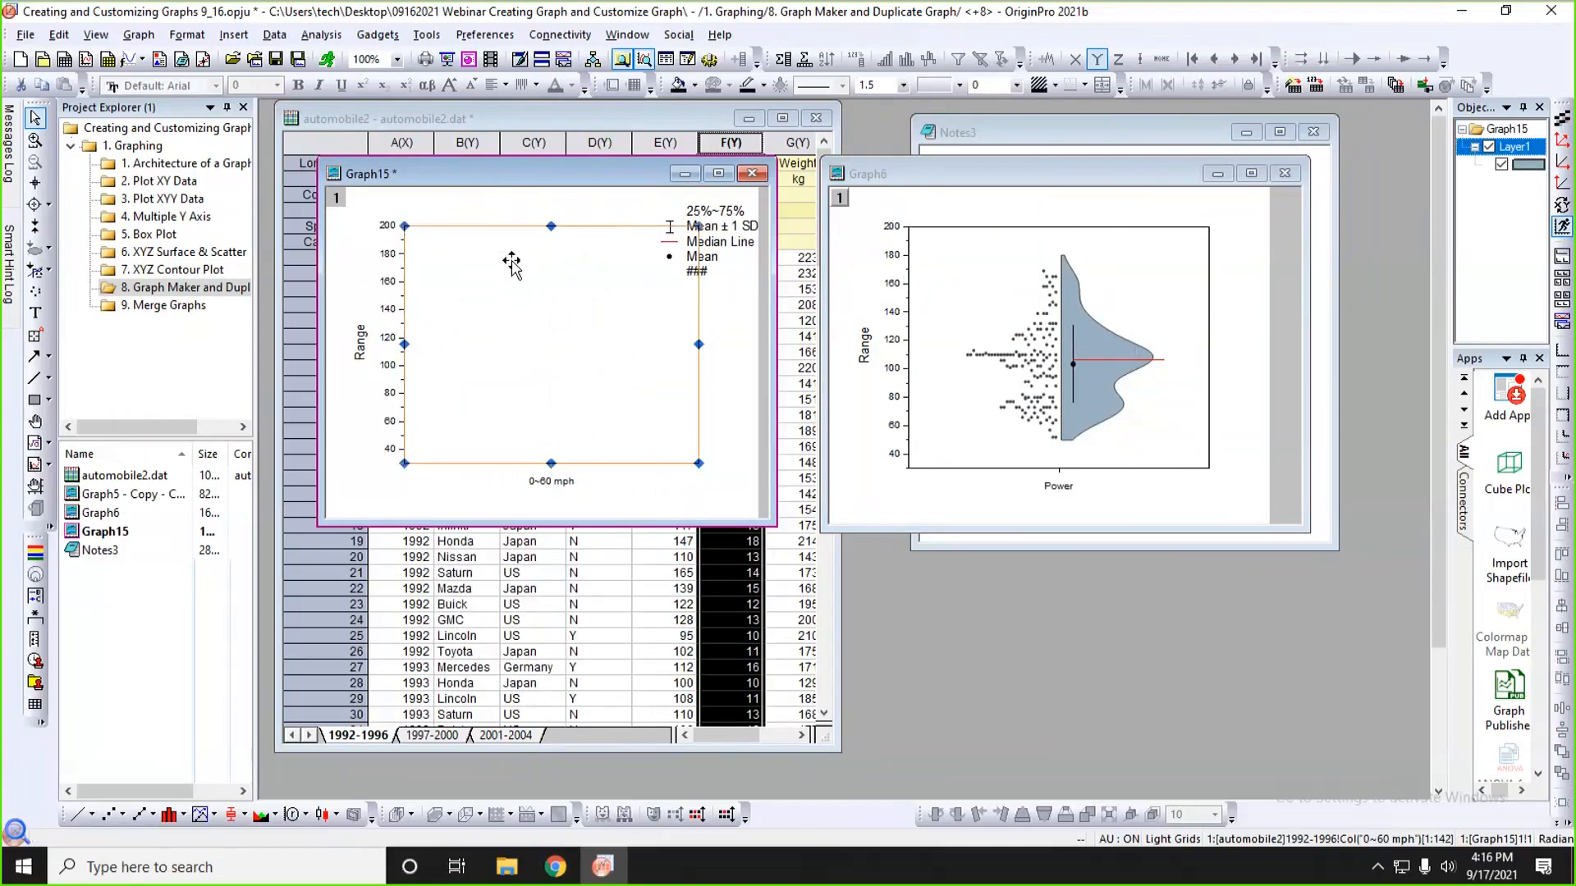
pyautogui.moveTo(513, 260)
pyautogui.click(531, 198)
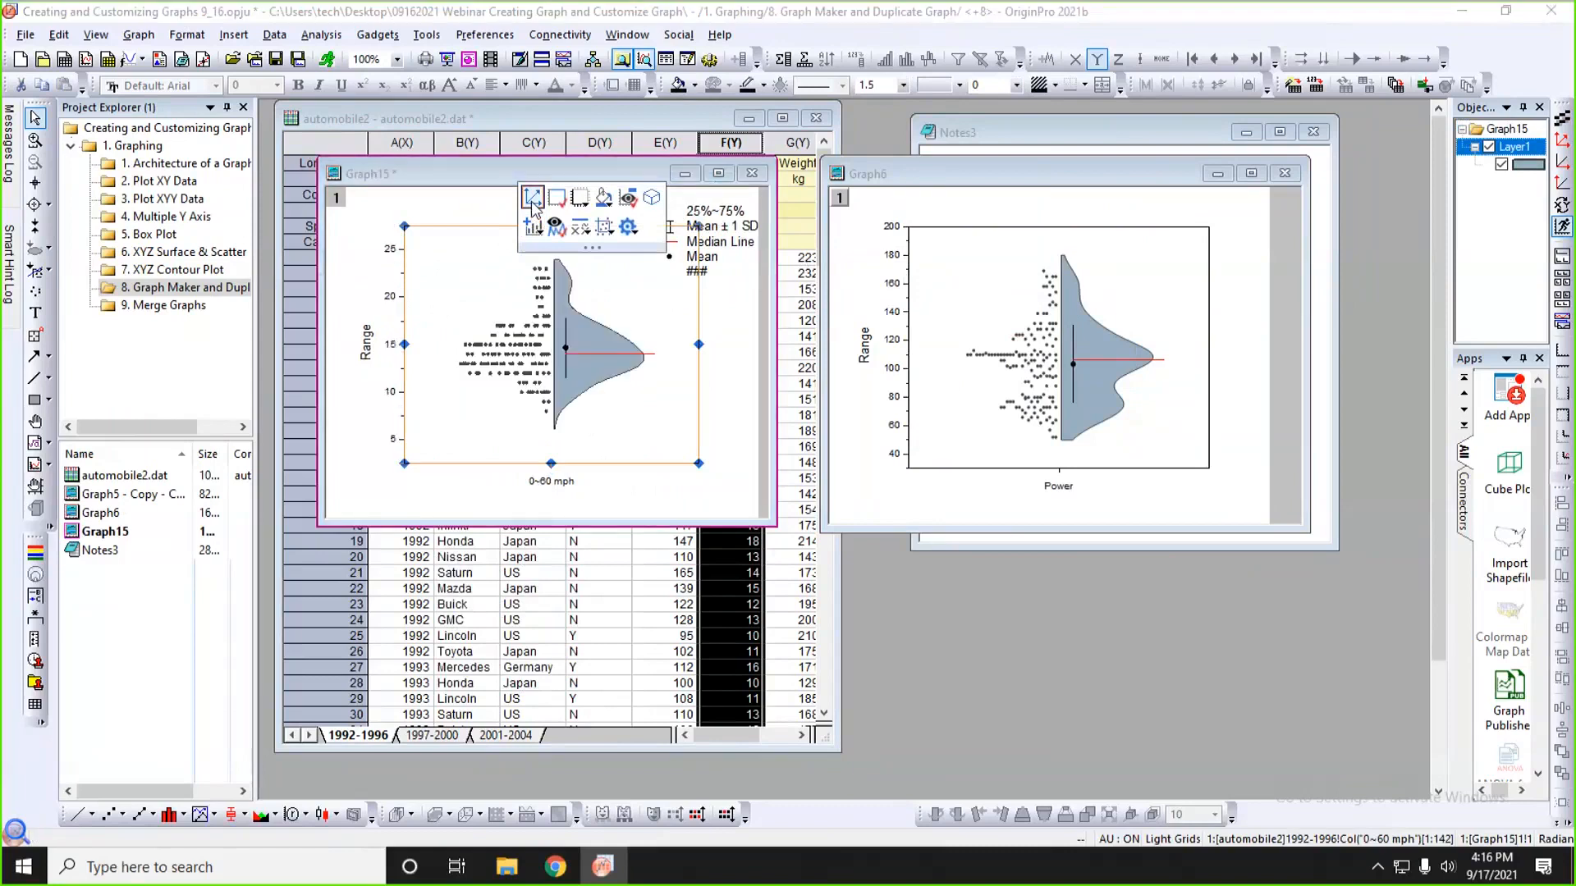
pyautogui.click(482, 205)
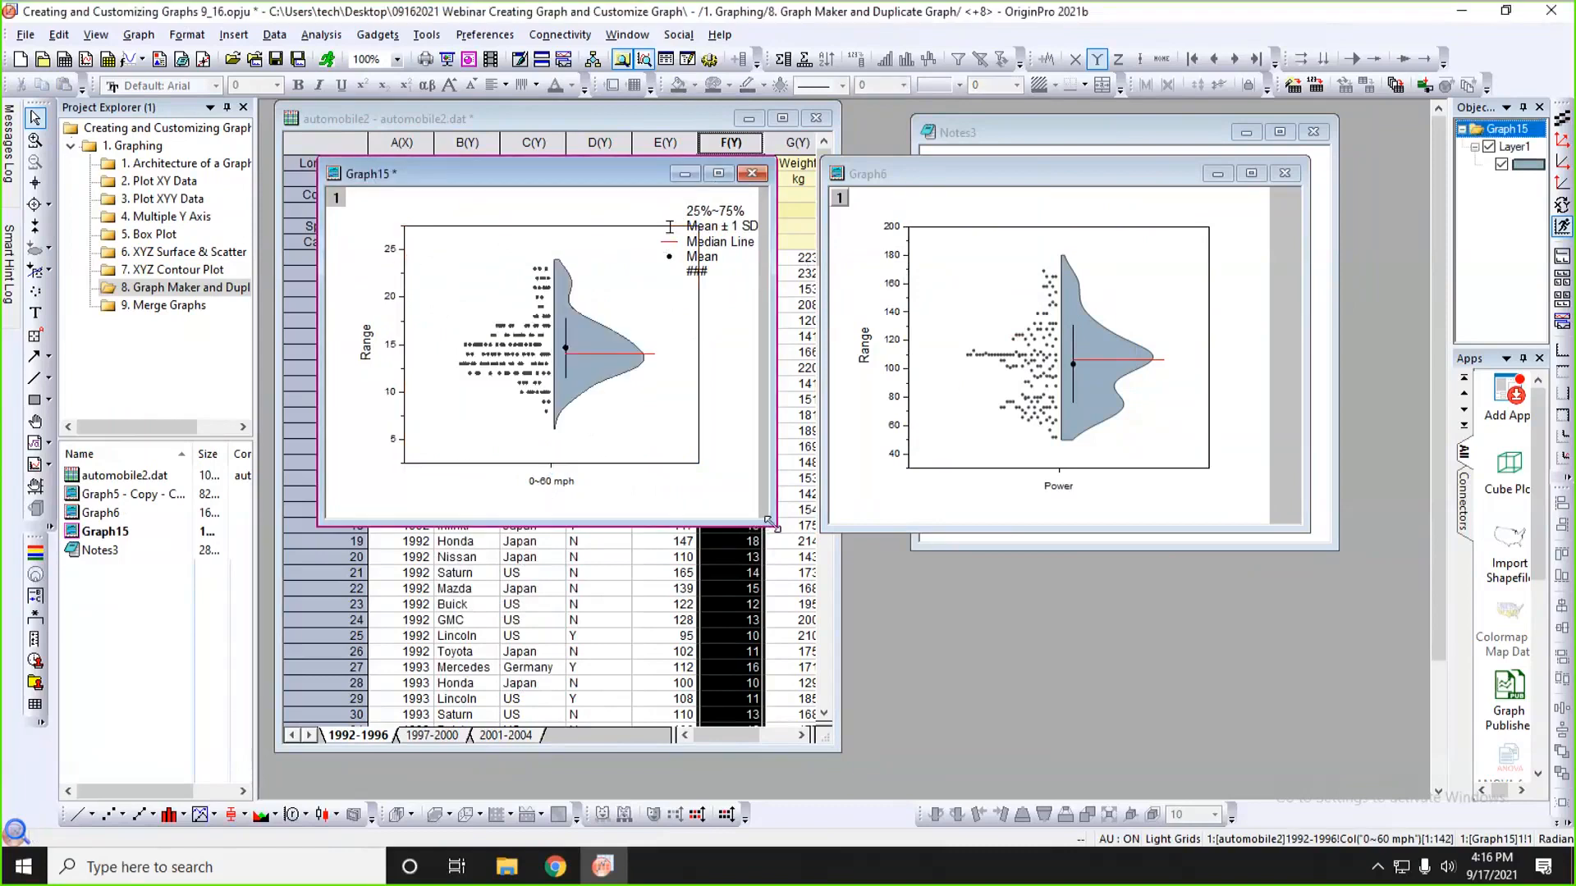
# - Shrink the Graph15 window slightly and move it off the worksheet columns, leaving its legend in place
pyautogui.moveTo(769, 520); pyautogui.dragTo(750, 514)
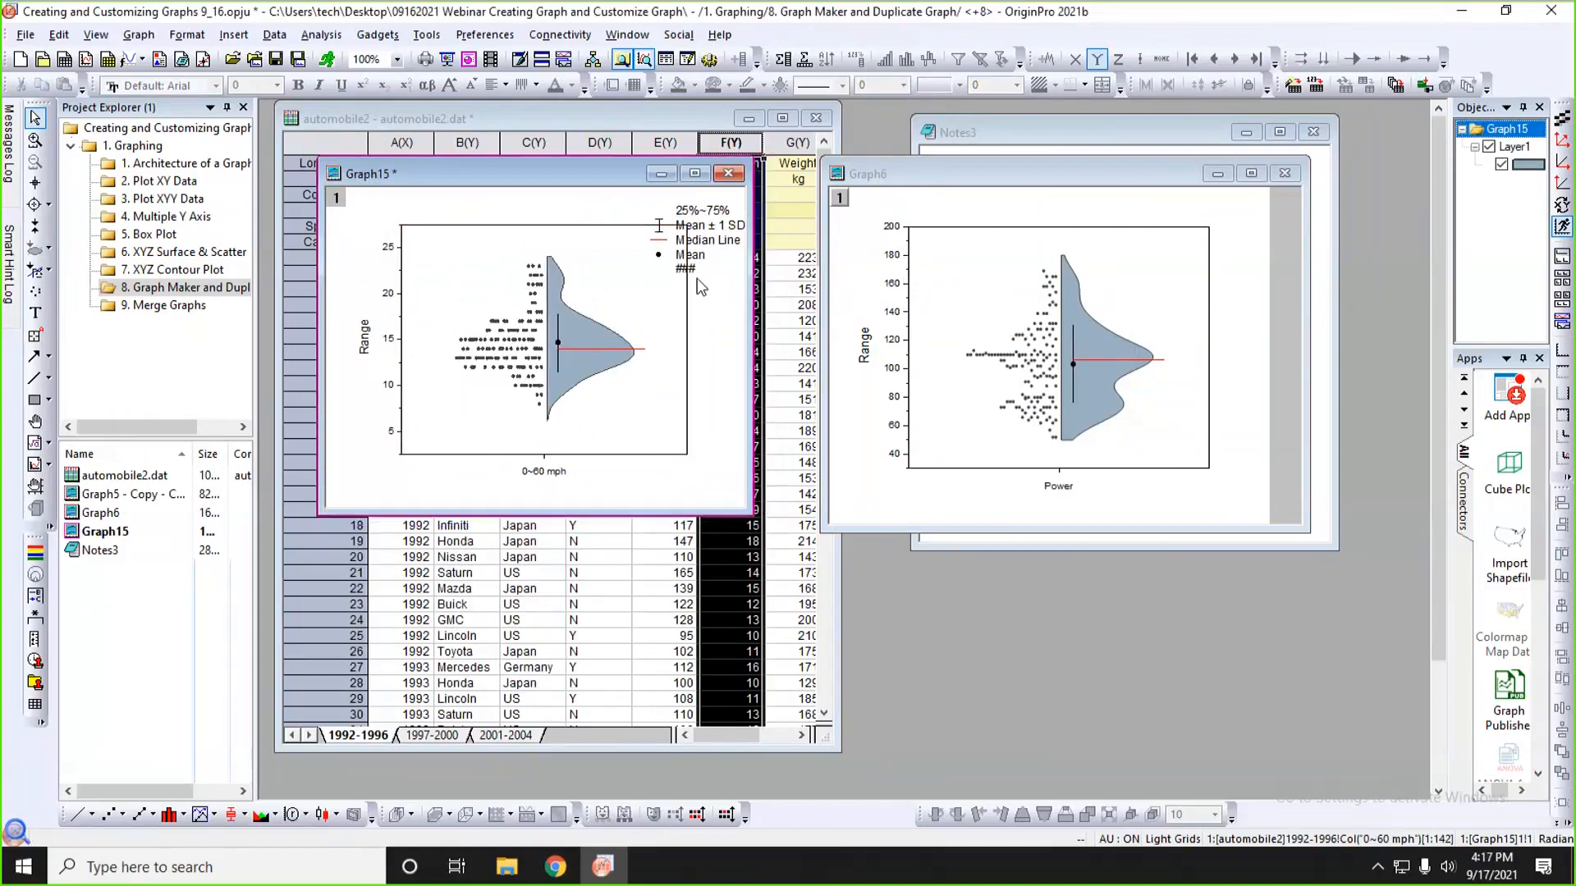
pyautogui.click(704, 243)
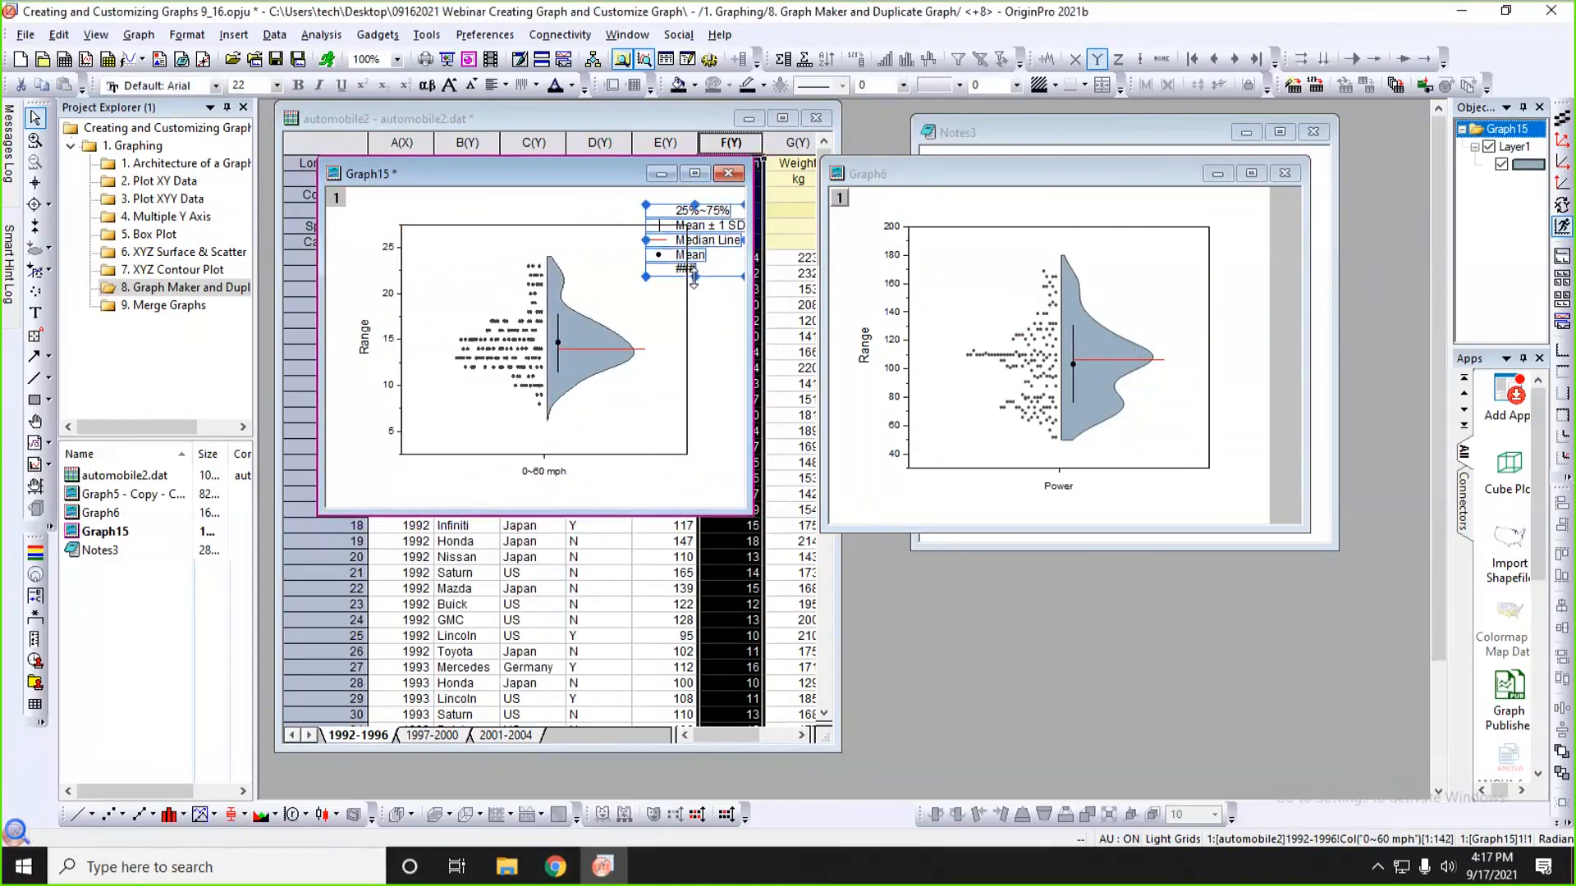
pyautogui.click(712, 306)
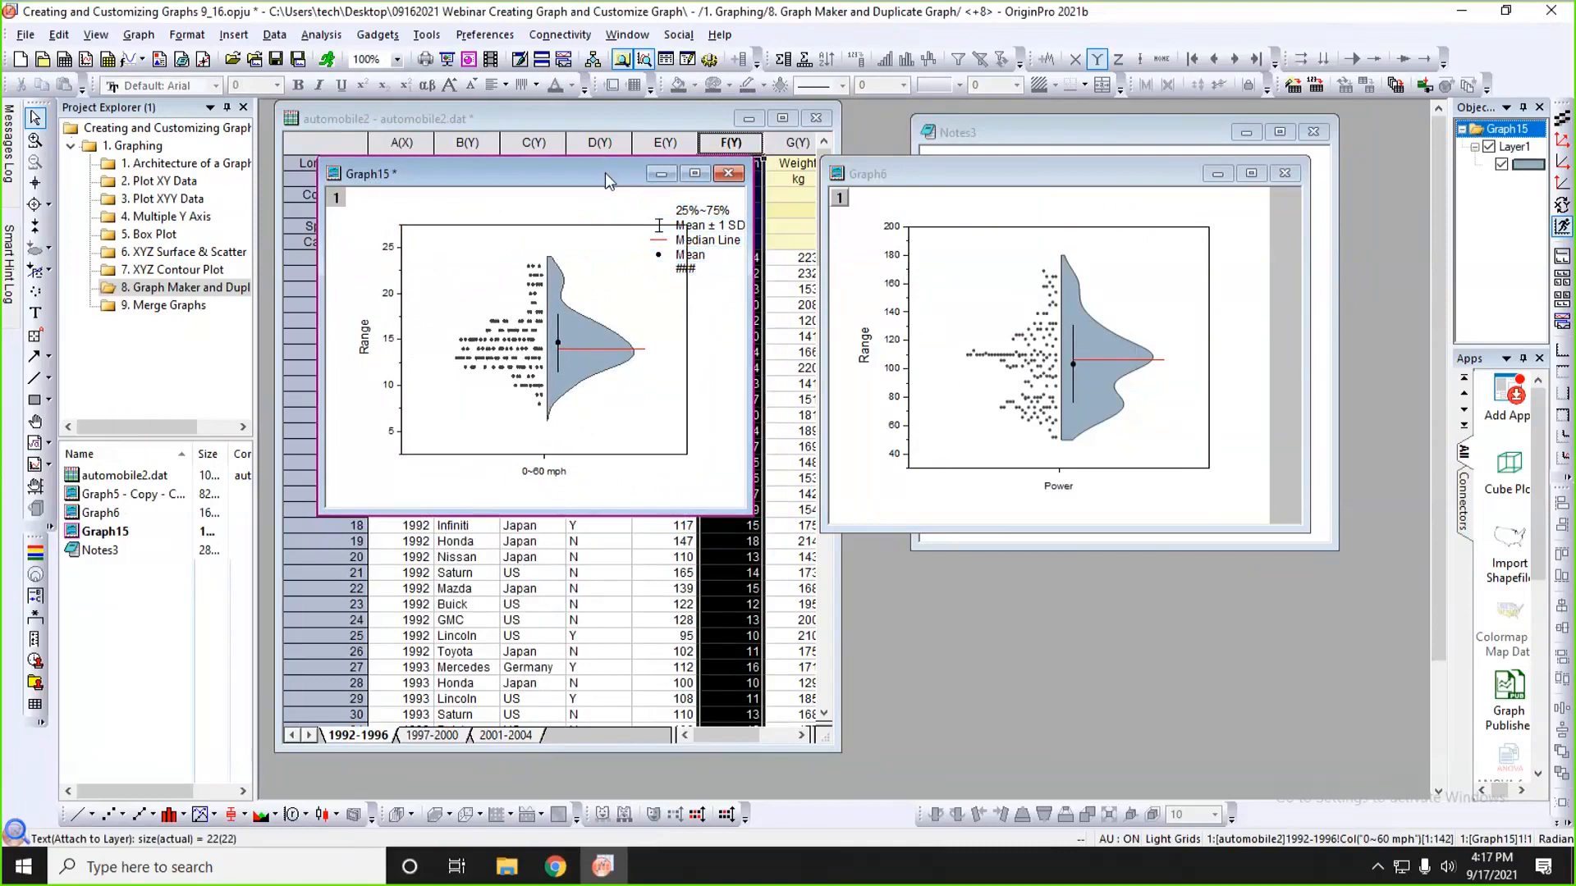
pyautogui.moveTo(604, 172); pyautogui.dragTo(953, 345)
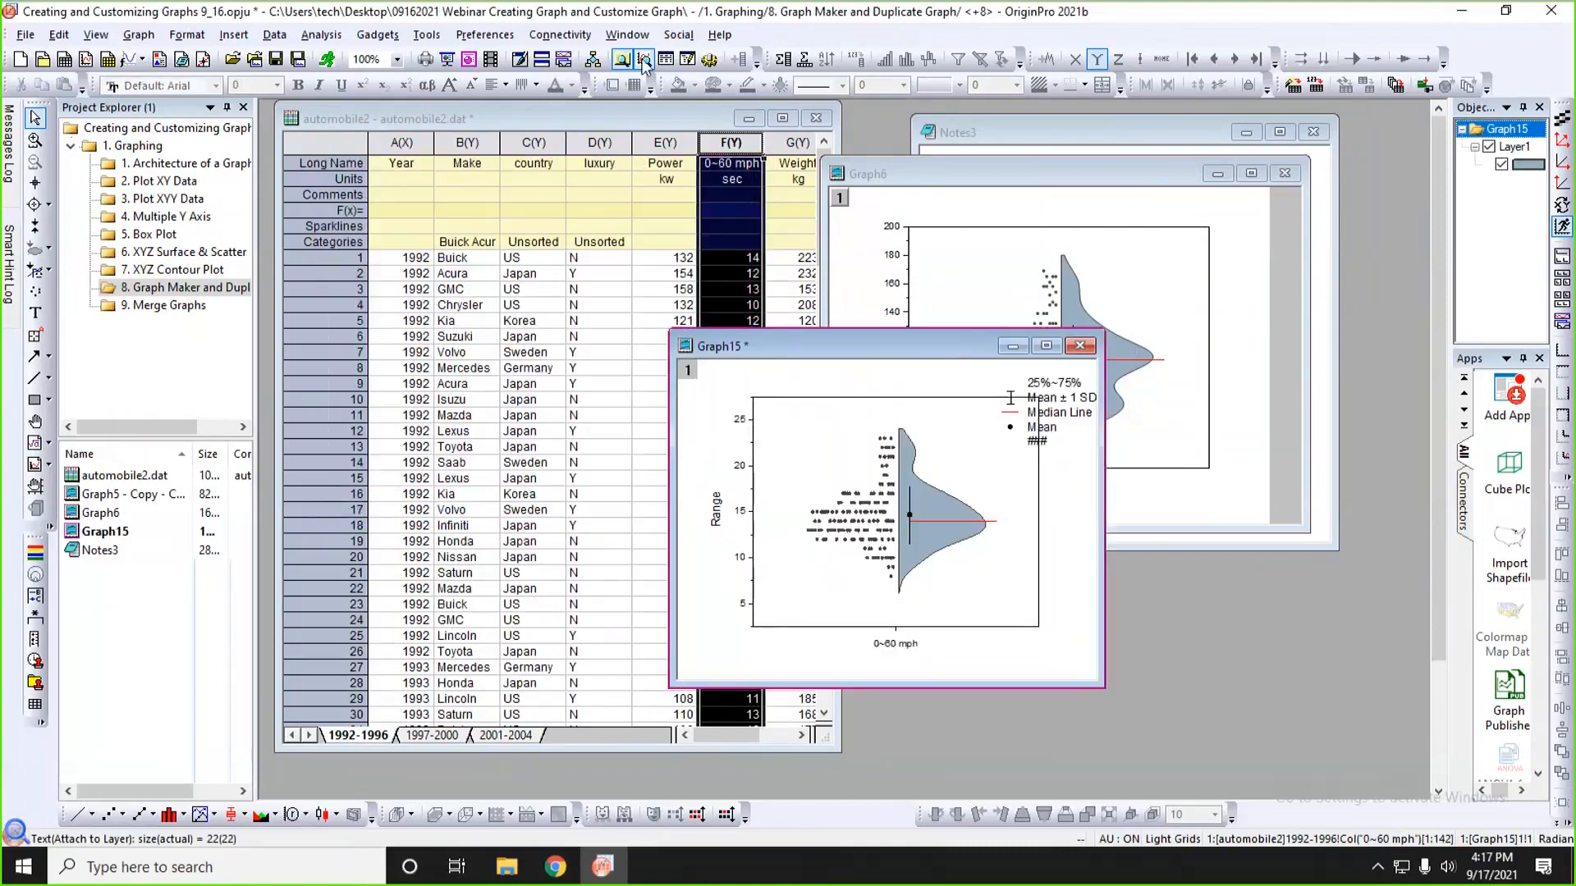
# - Browse the graph samples for All Plot Types in the Learning Center, then close it
pyautogui.click(721, 35)
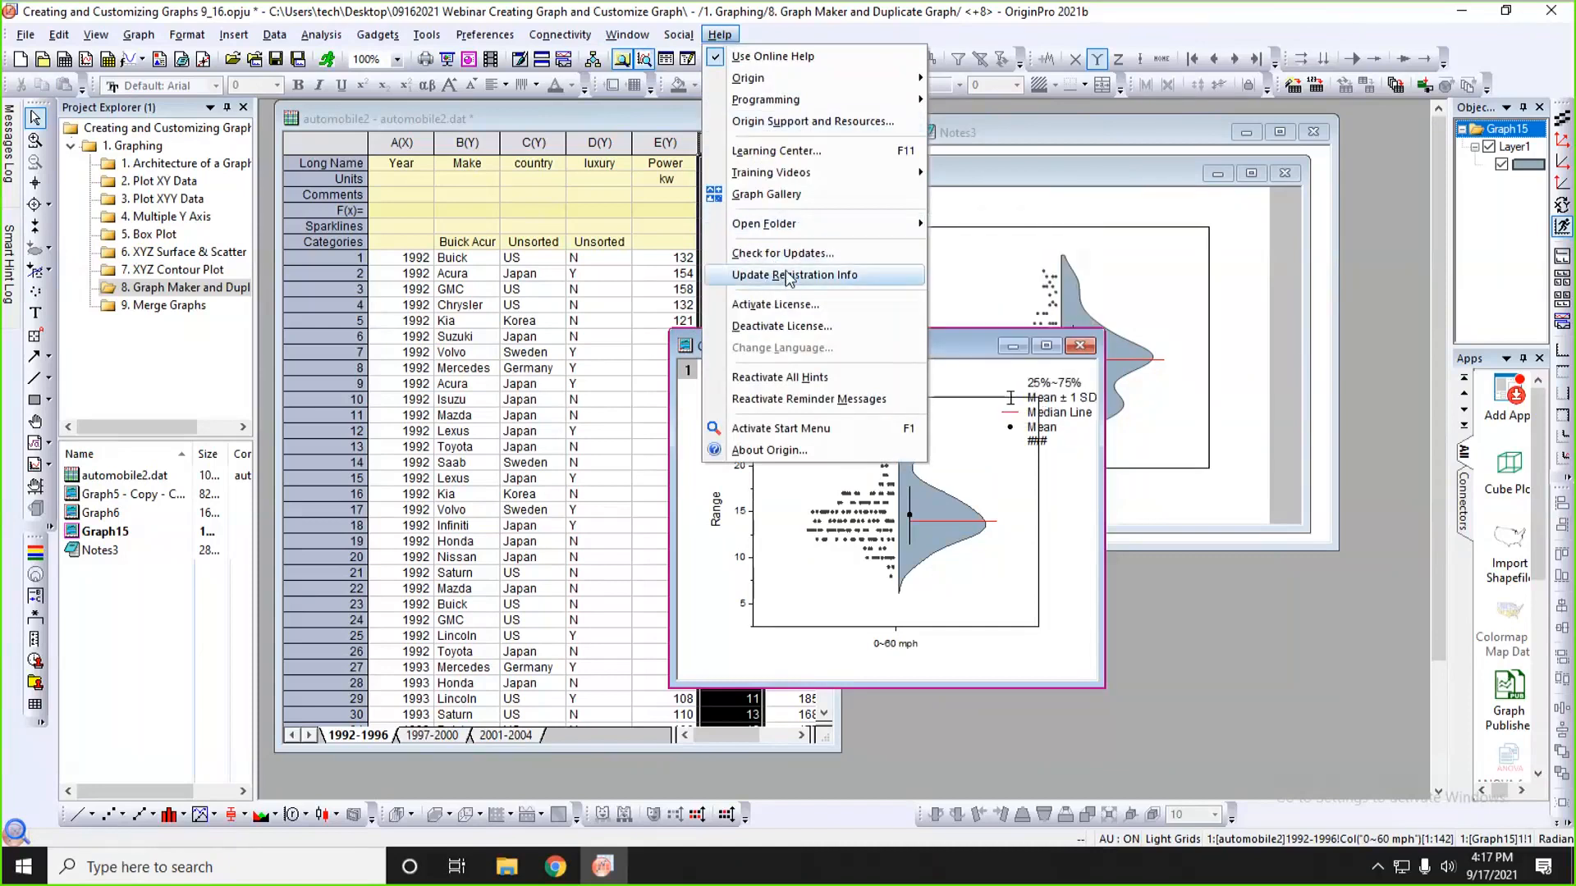
pyautogui.click(780, 151)
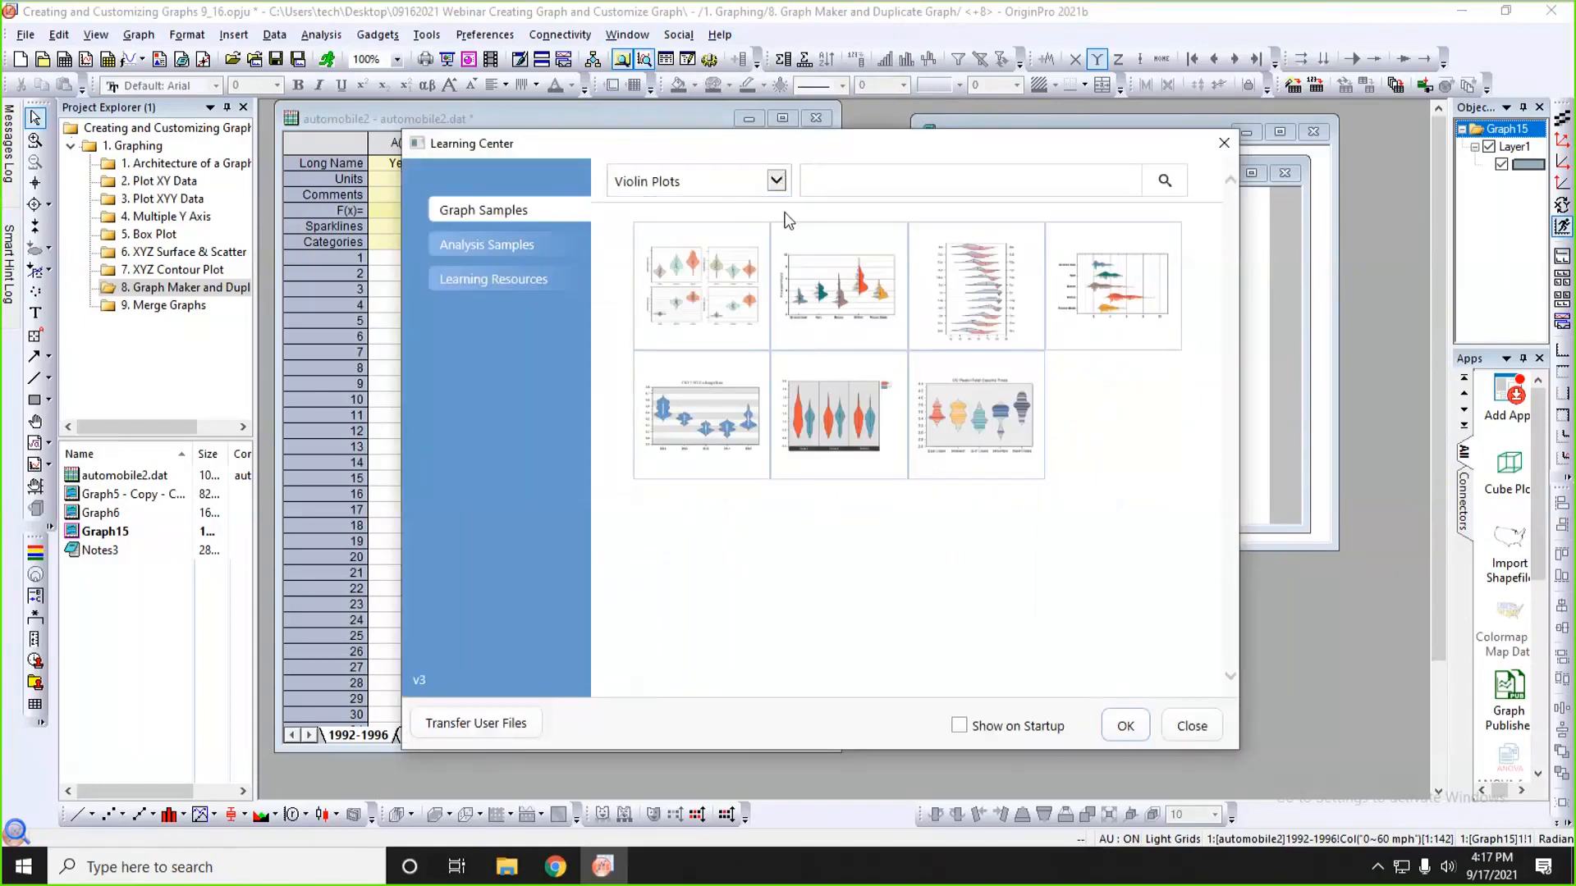
pyautogui.click(775, 182)
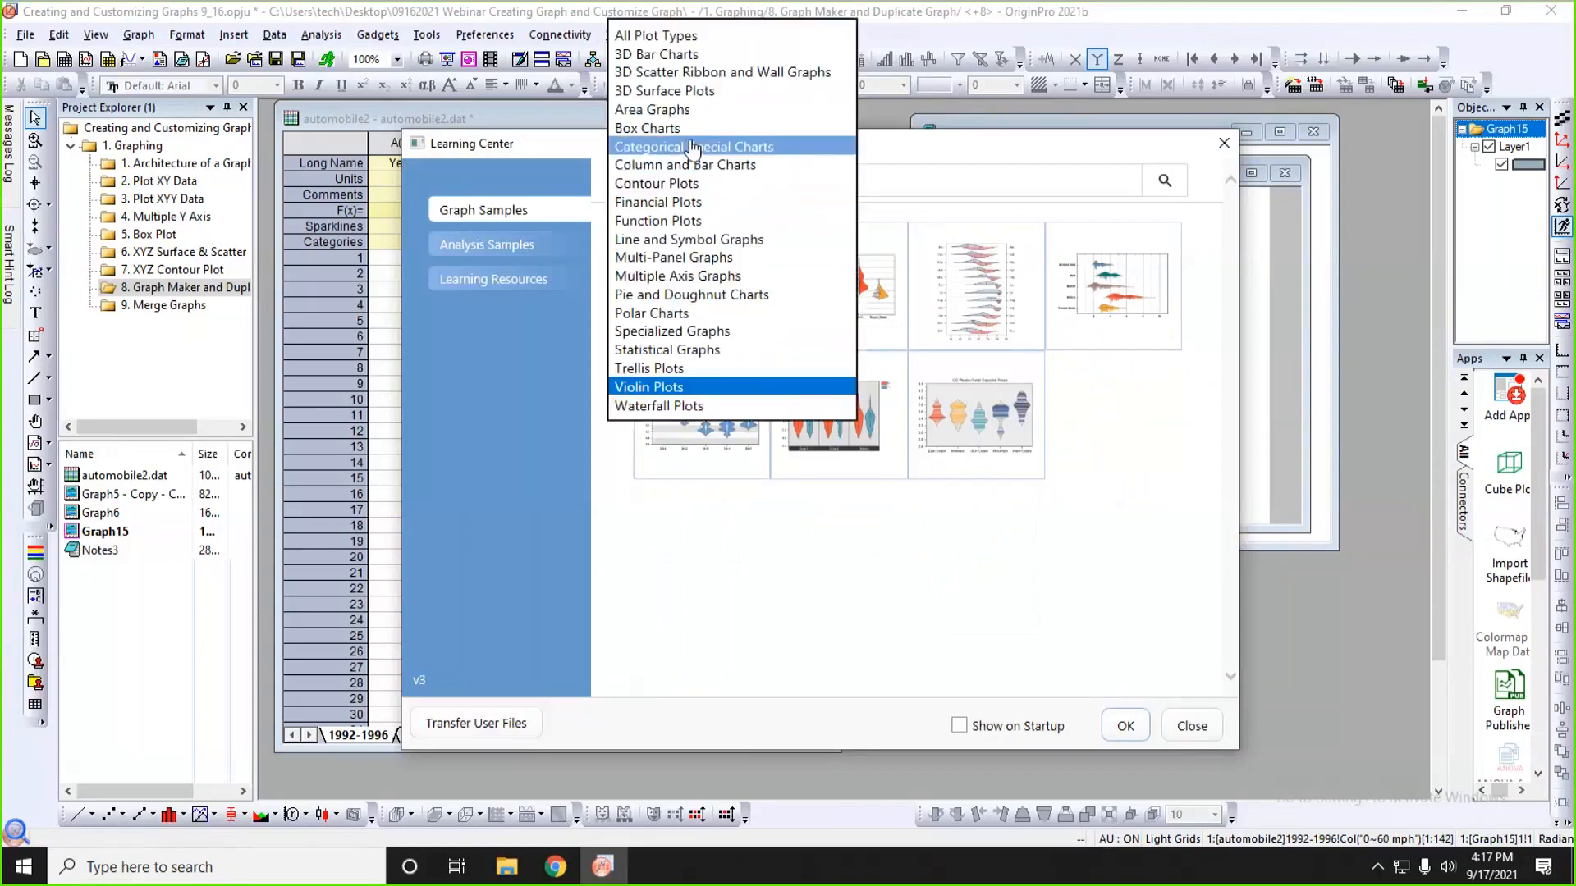
pyautogui.click(708, 43)
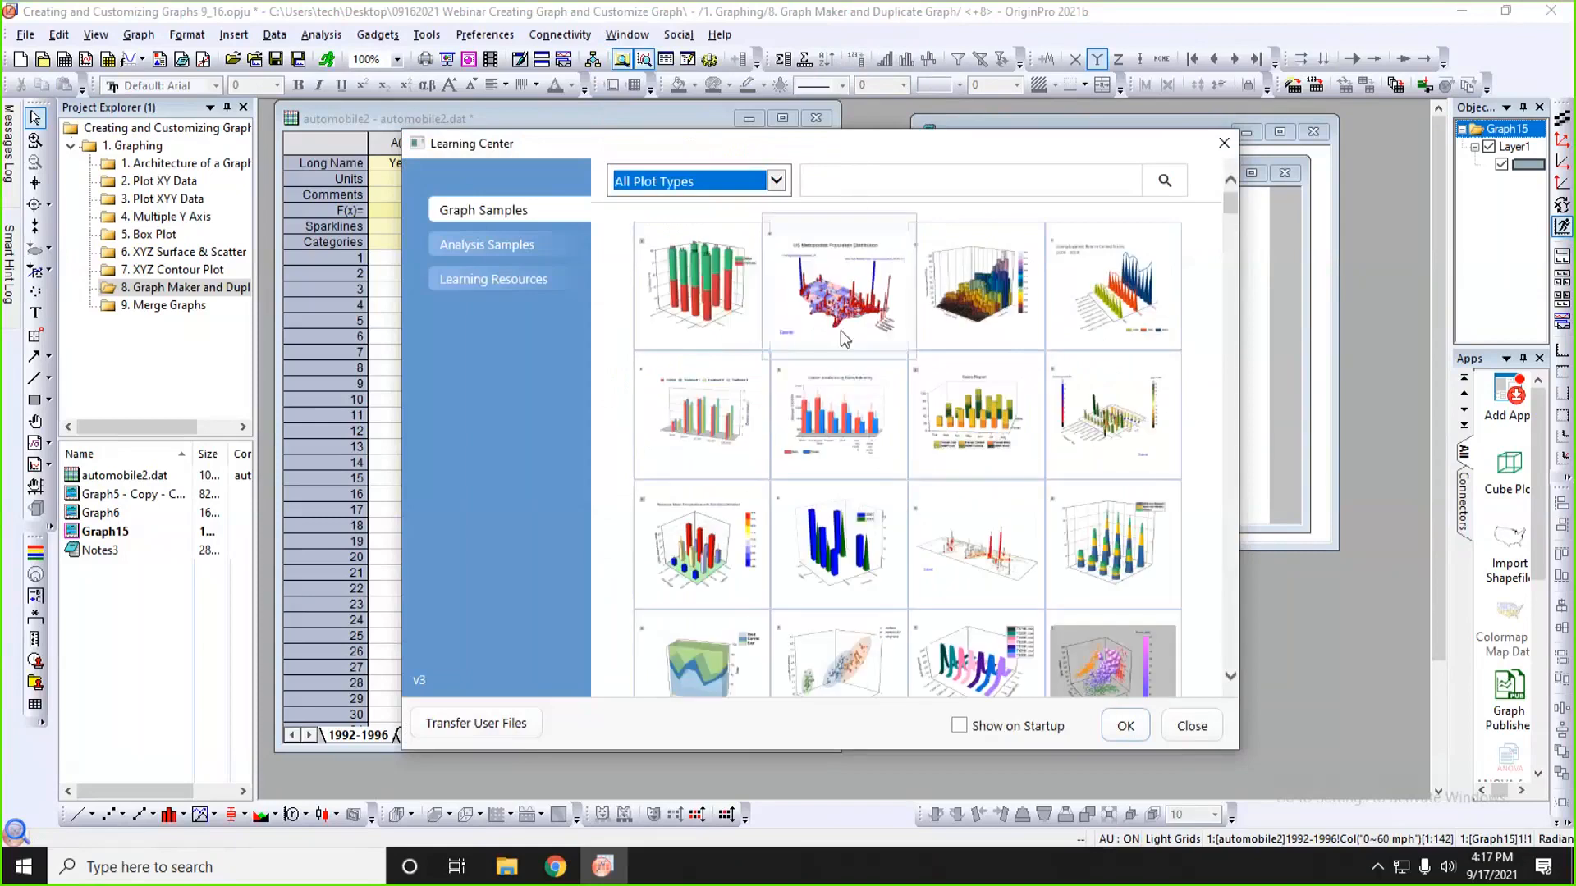
pyautogui.moveTo(1229, 204); pyautogui.dragTo(1233, 414)
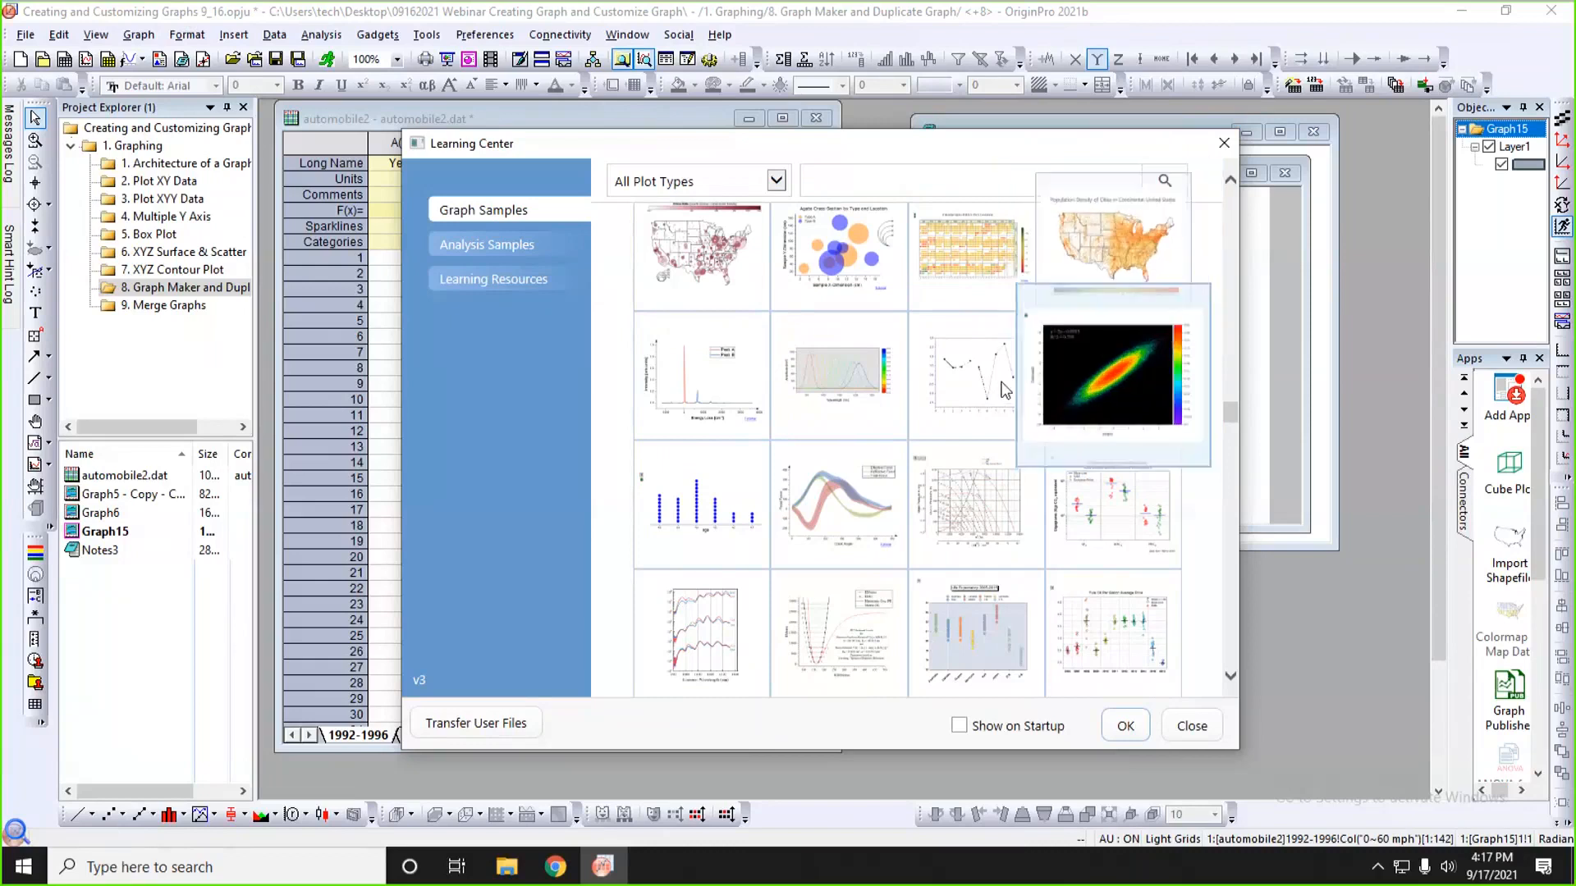
pyautogui.moveTo(1001, 378)
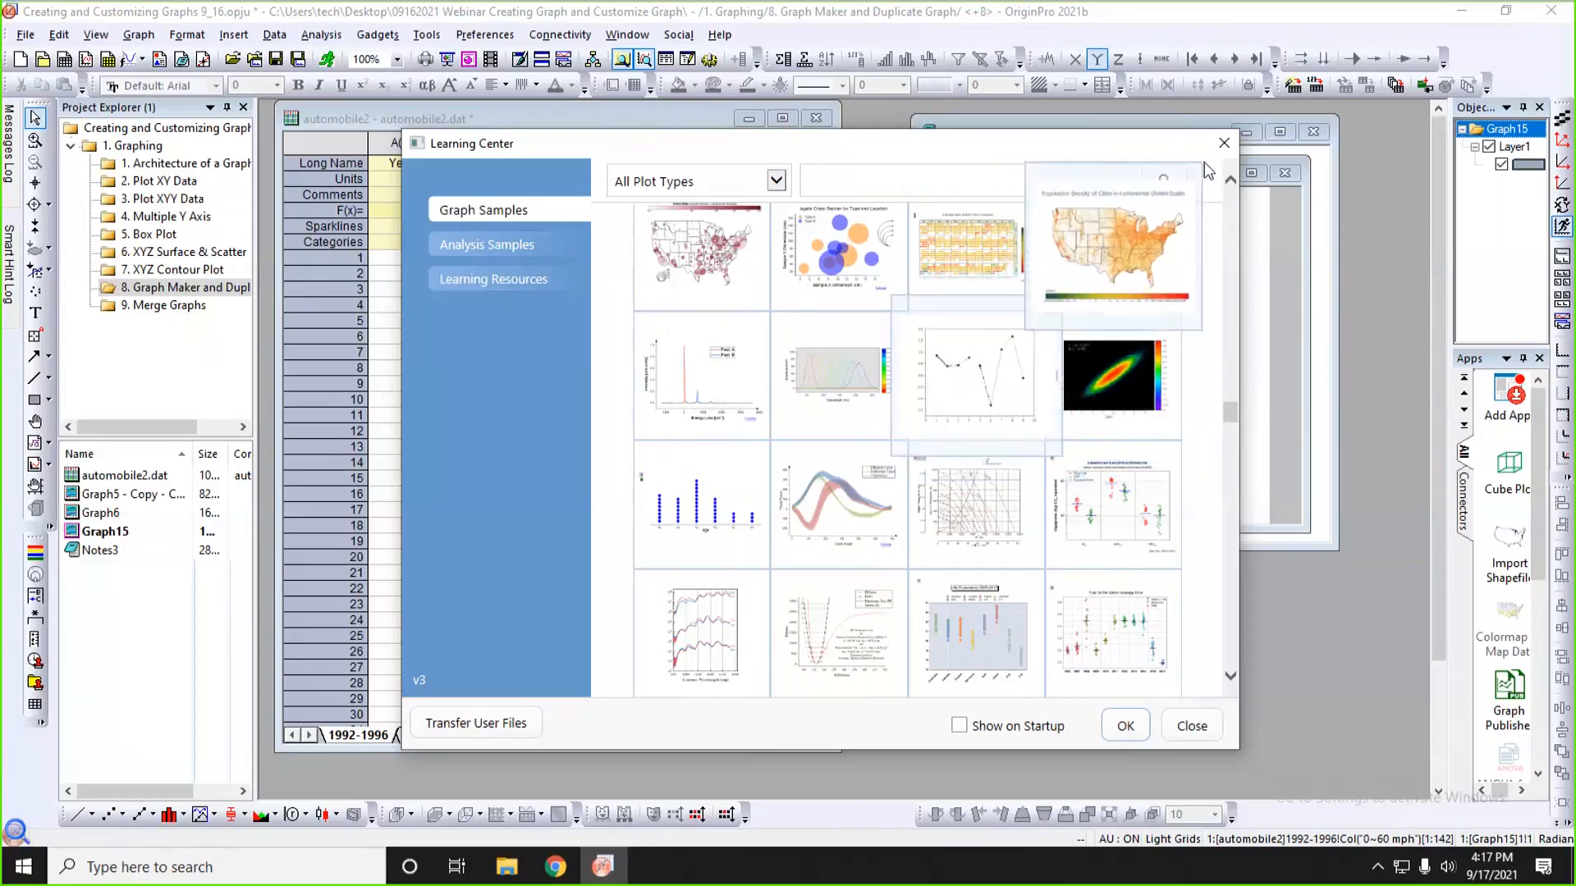
pyautogui.click(1222, 145)
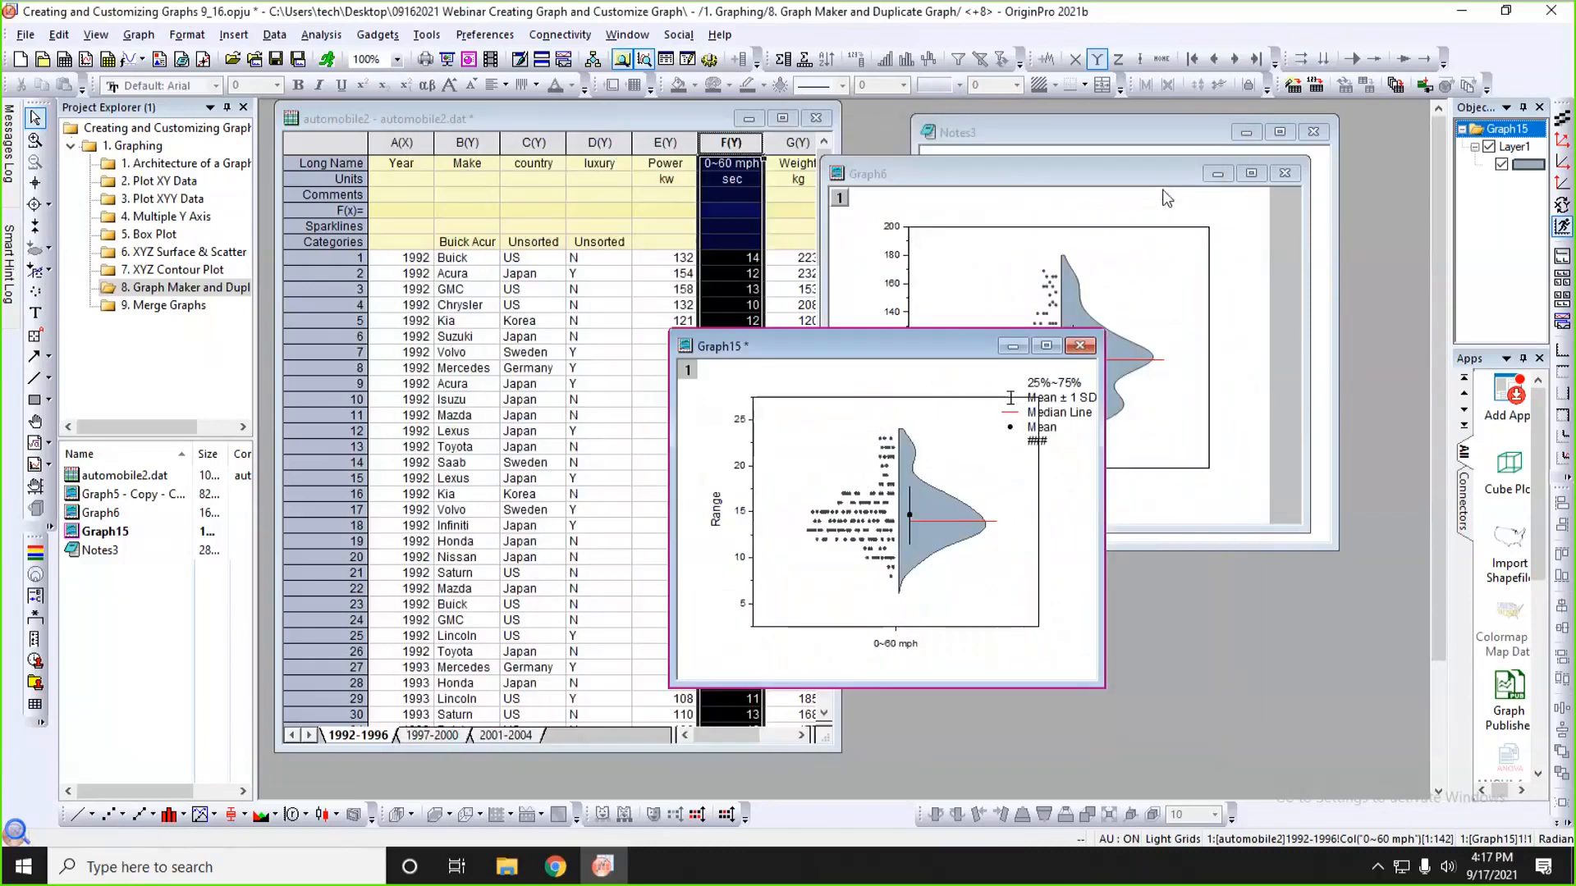
# - Minimize Graph15 and Graph6 to uncover Notes3, and widen the automobile2 workbook to fit the Weight column
pyautogui.moveTo(955, 346); pyautogui.dragTo(1060, 392)
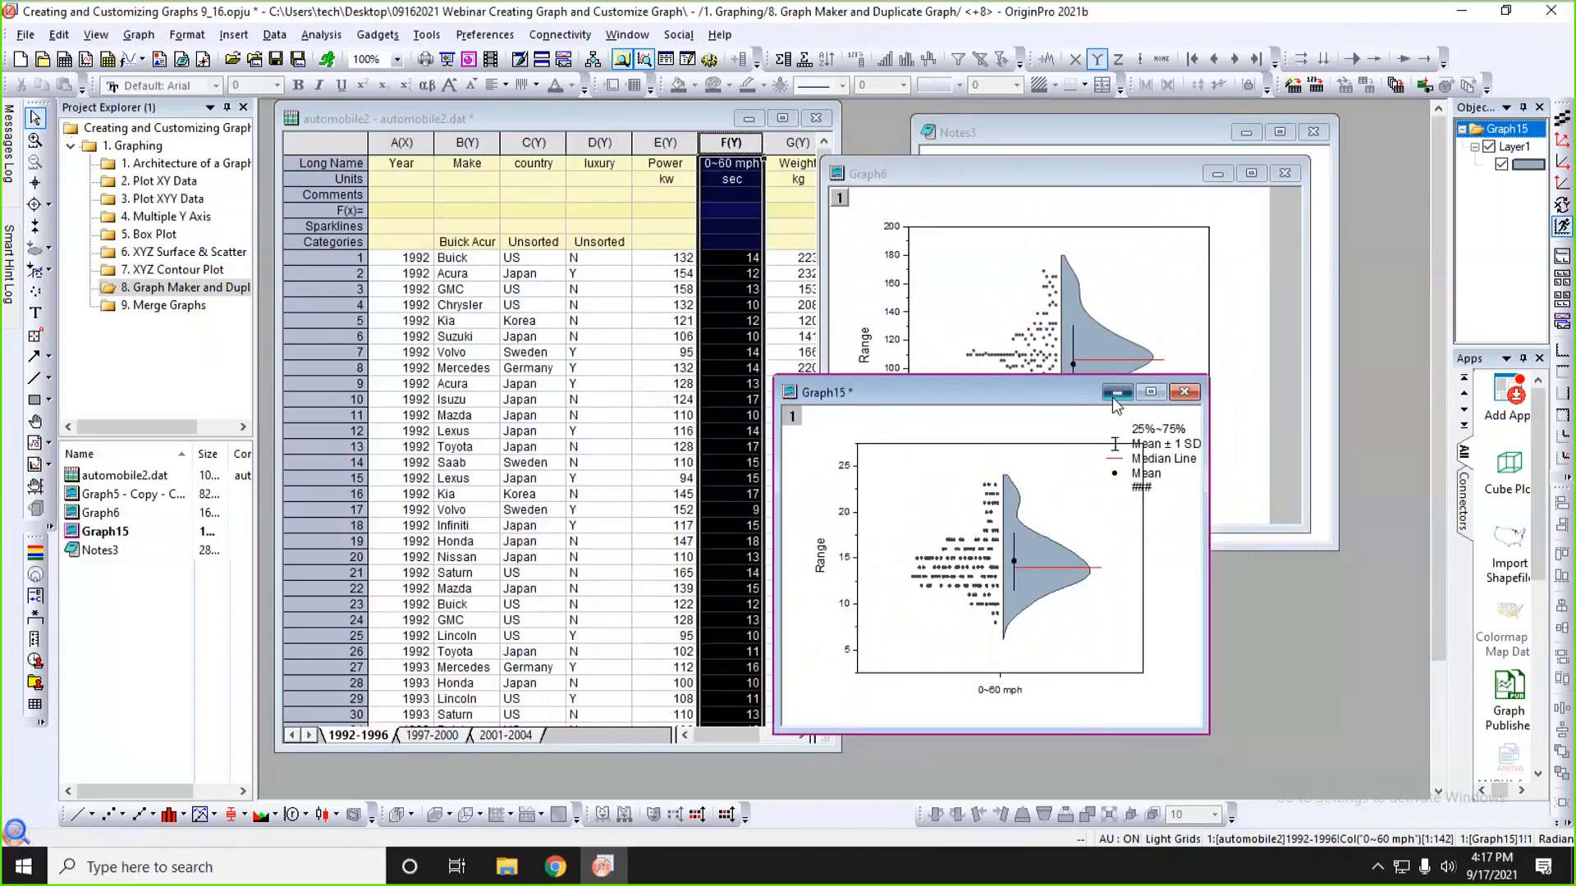
pyautogui.click(1115, 393)
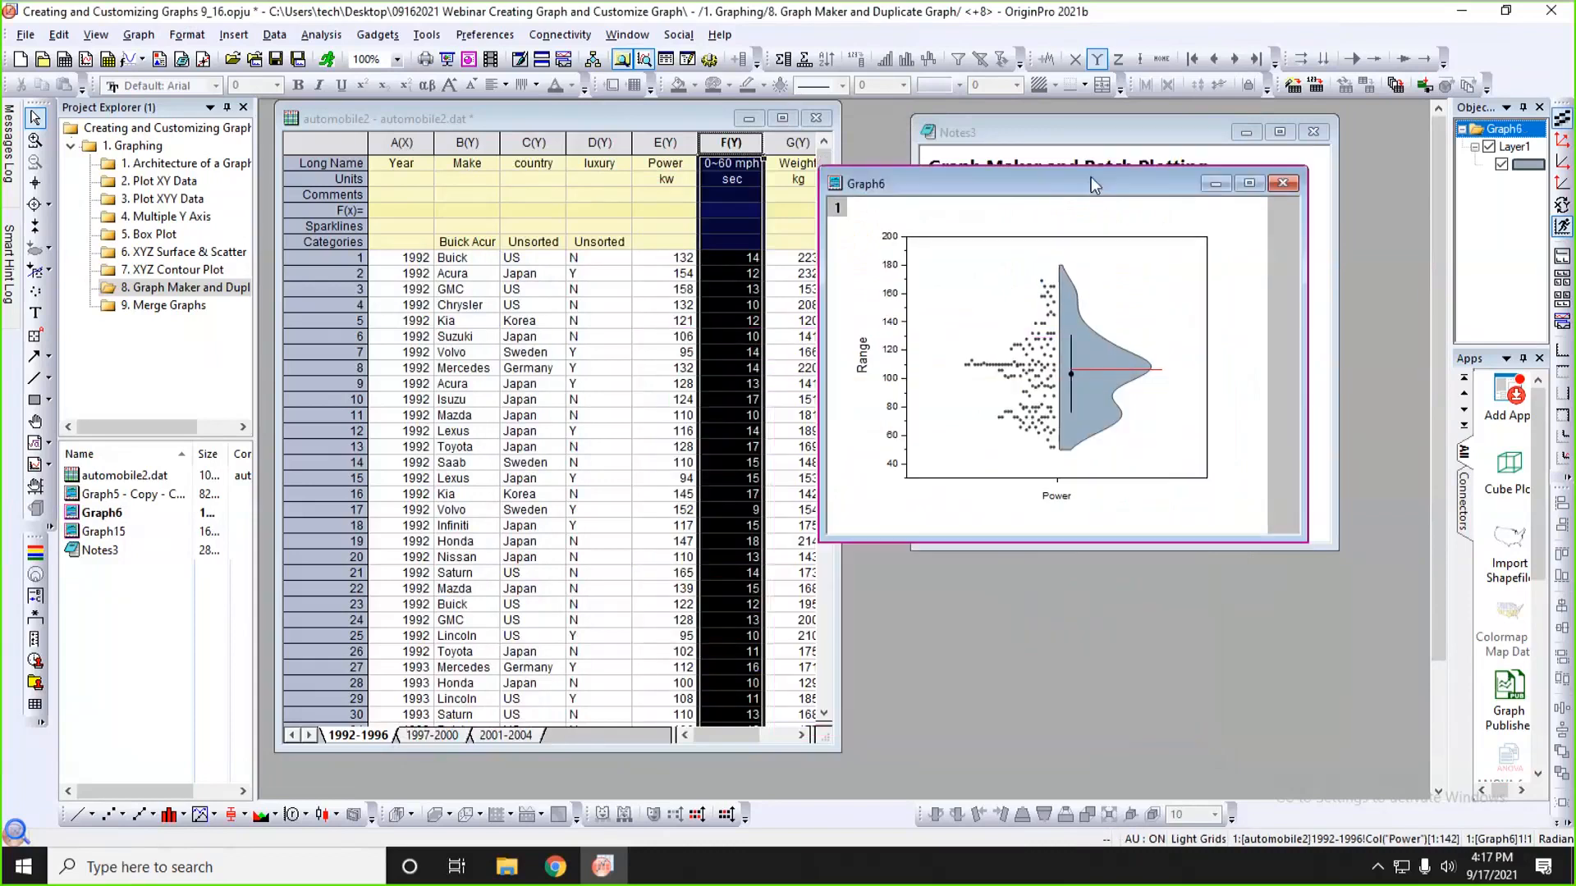
pyautogui.click(1216, 184)
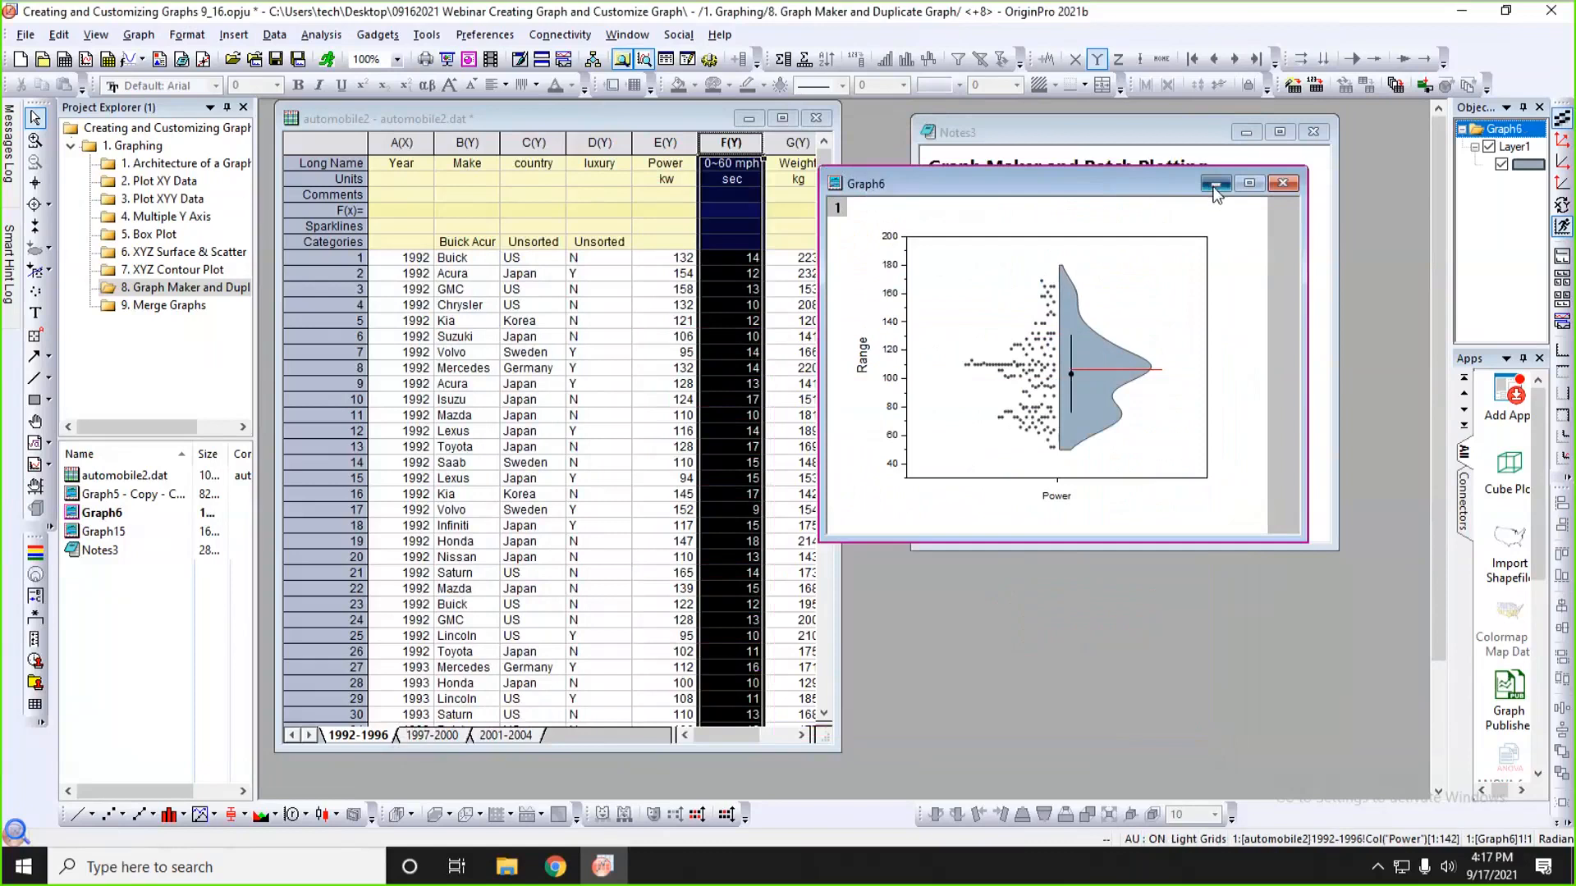
pyautogui.click(1072, 284)
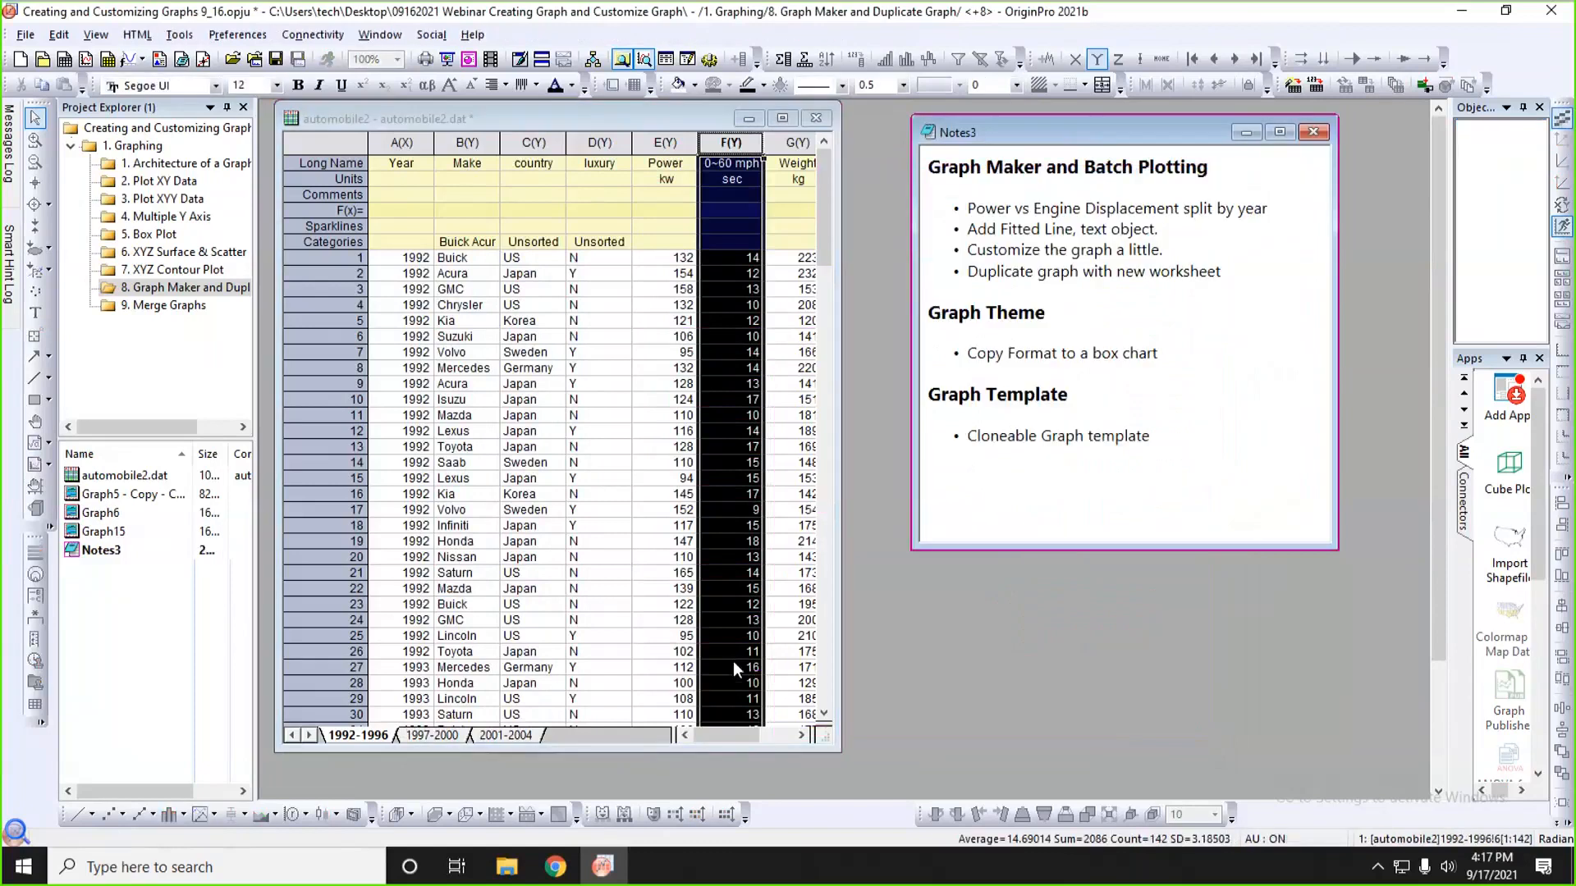
pyautogui.moveTo(839, 753); pyautogui.dragTo(863, 750)
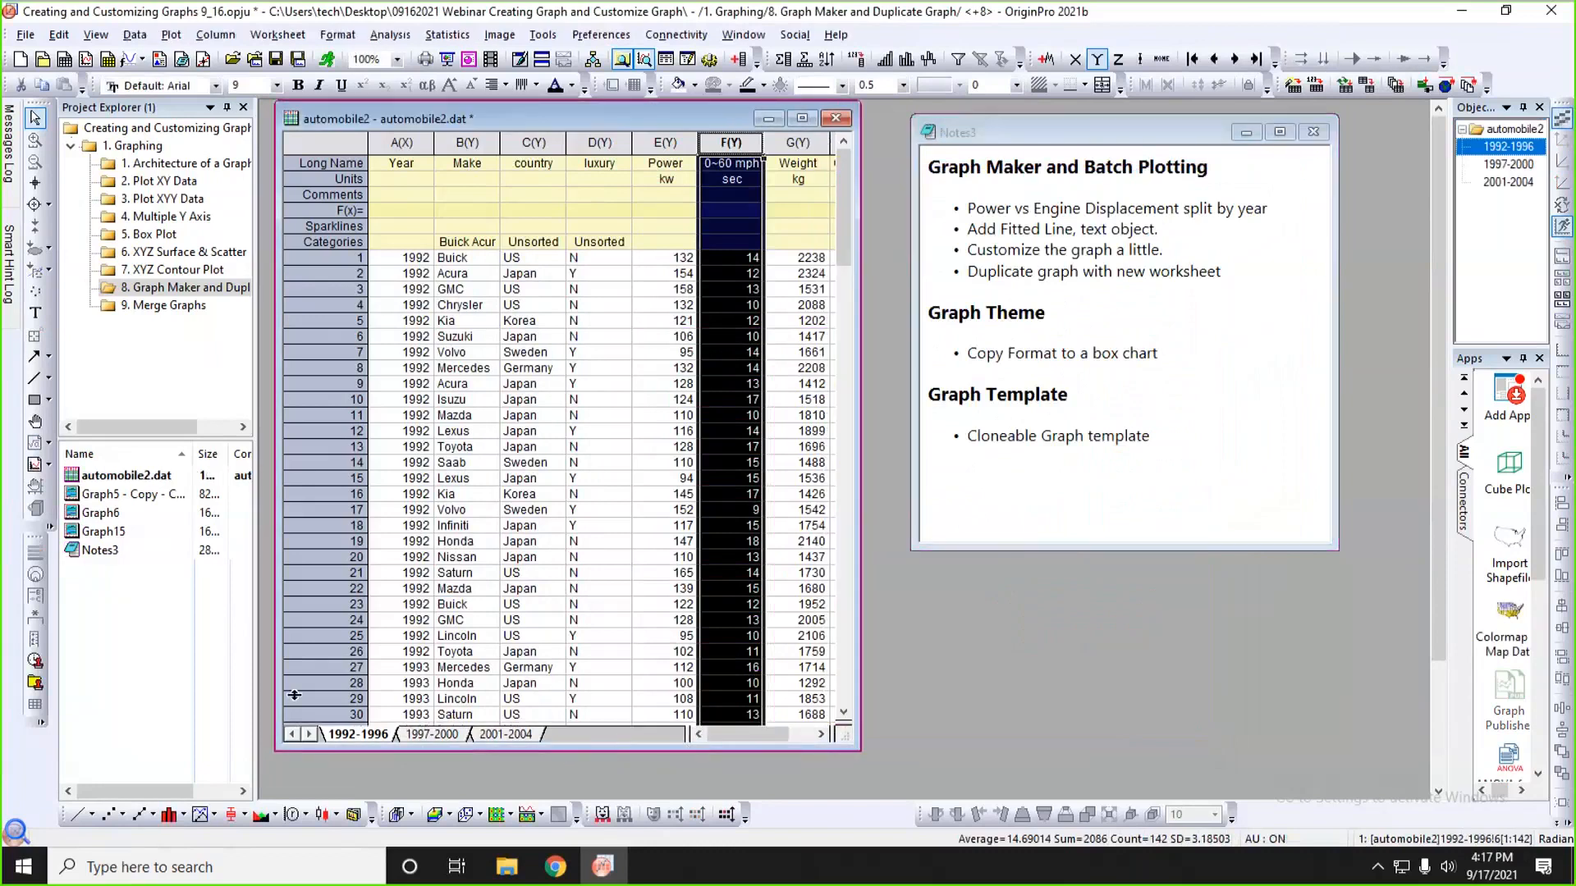
# - Reopen Graph15 and Graph5 - Copy - Copy from the current project folder
pyautogui.click(111, 531)
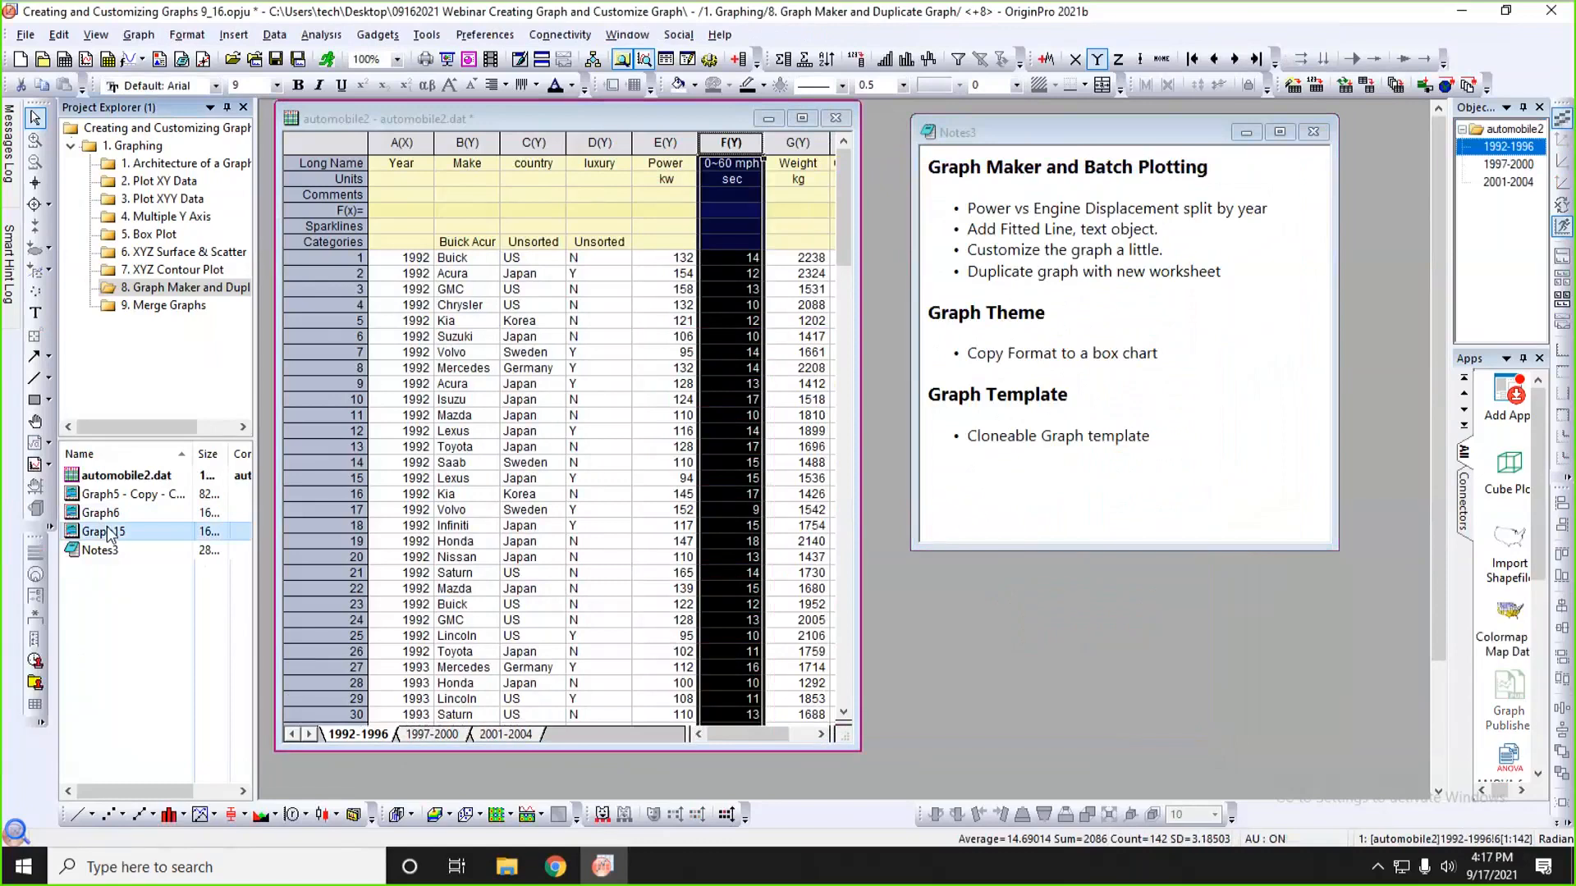
pyautogui.doubleClick(111, 532)
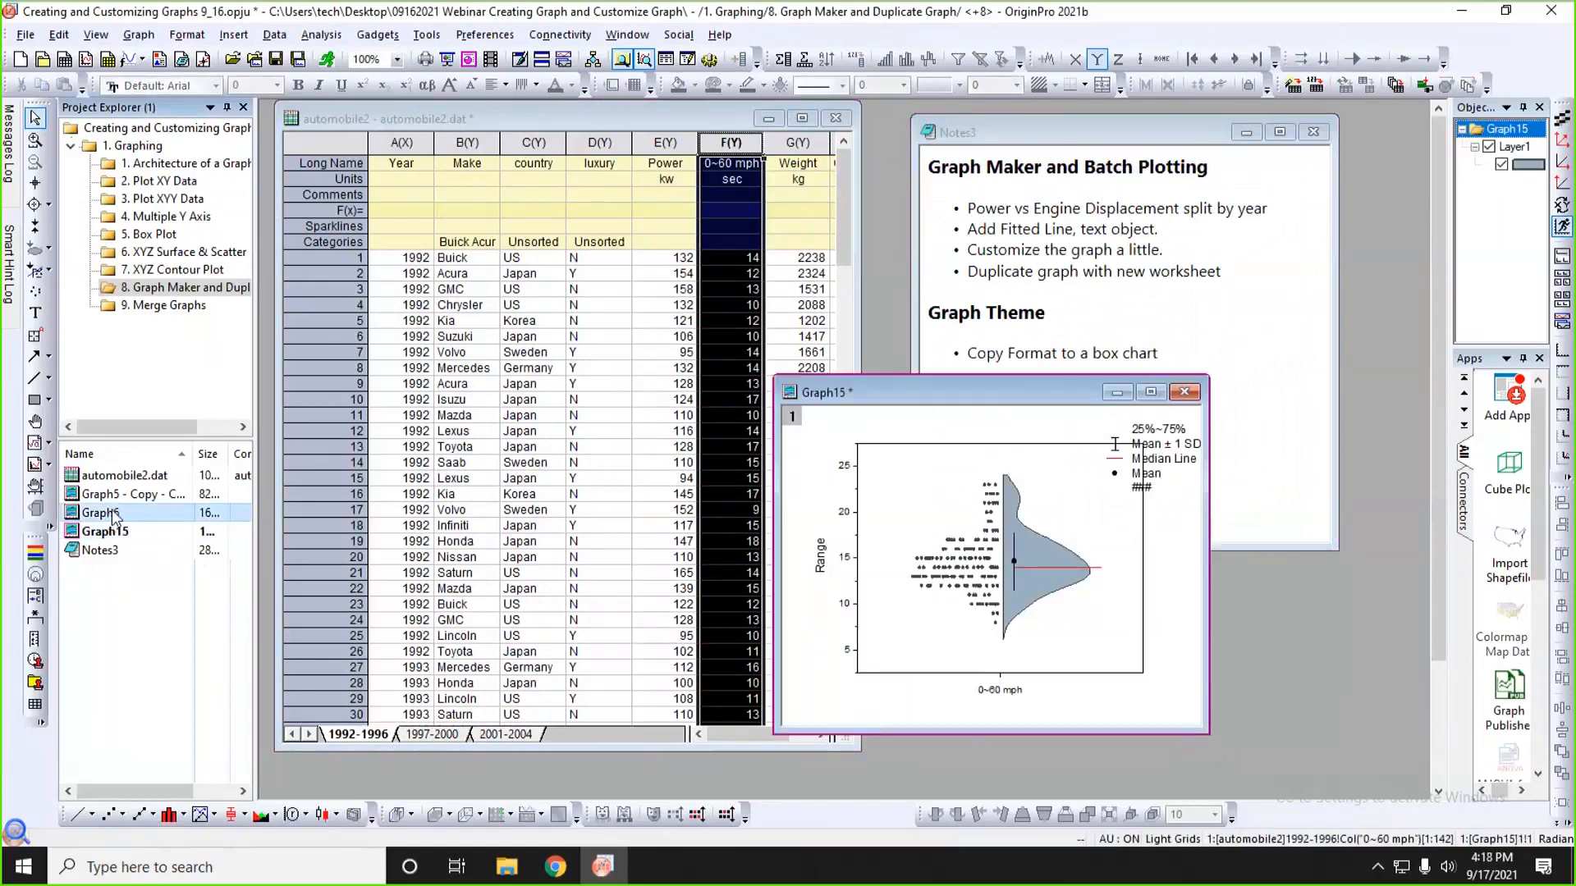
pyautogui.moveTo(116, 499)
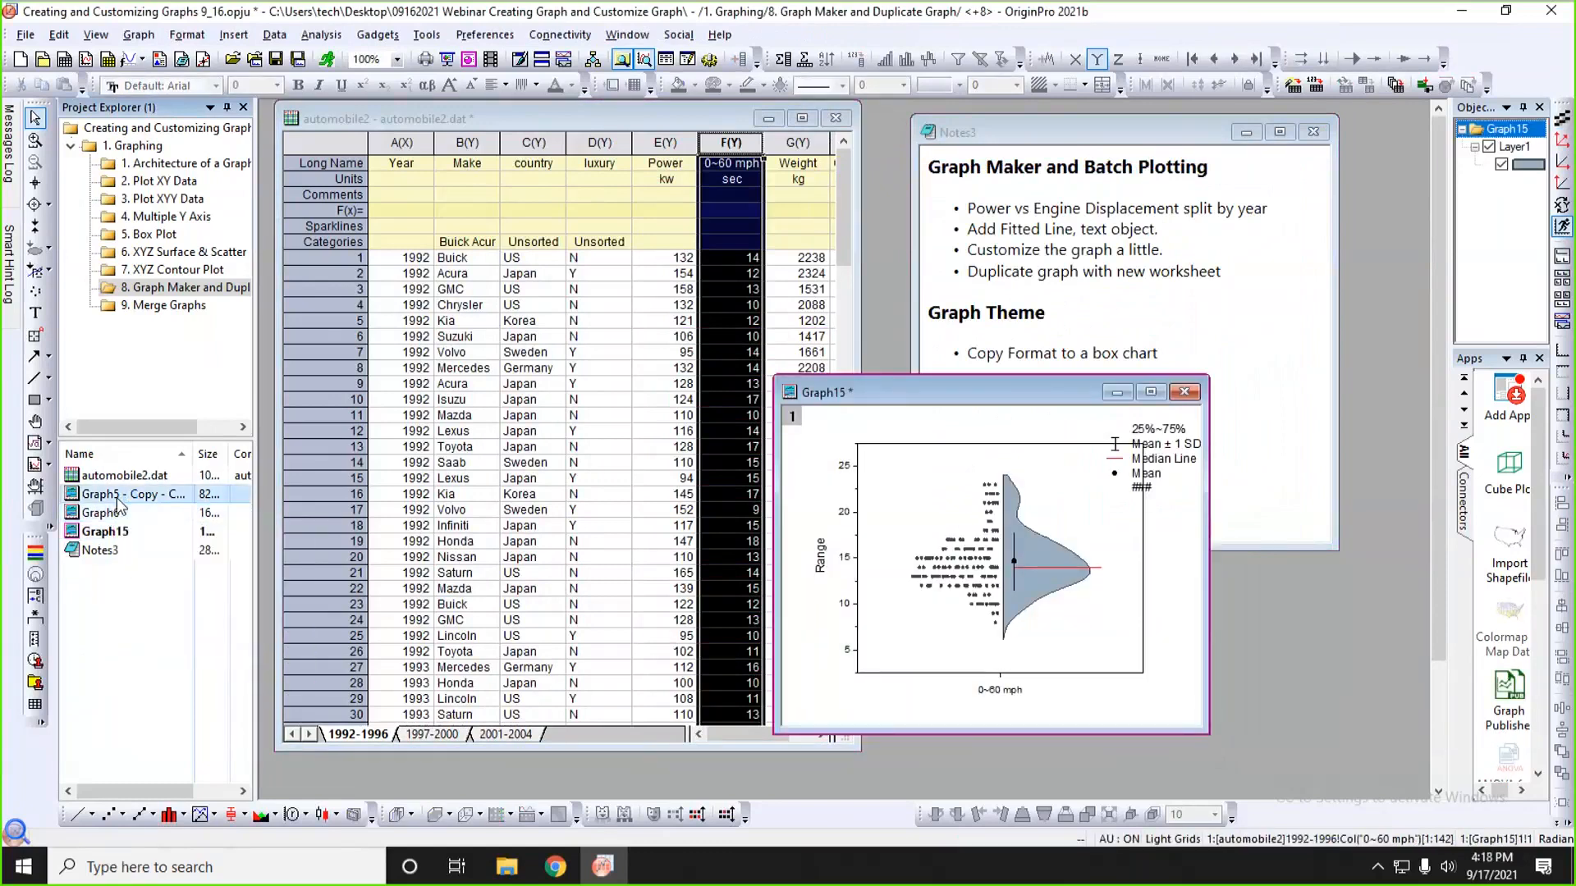
pyautogui.doubleClick(119, 499)
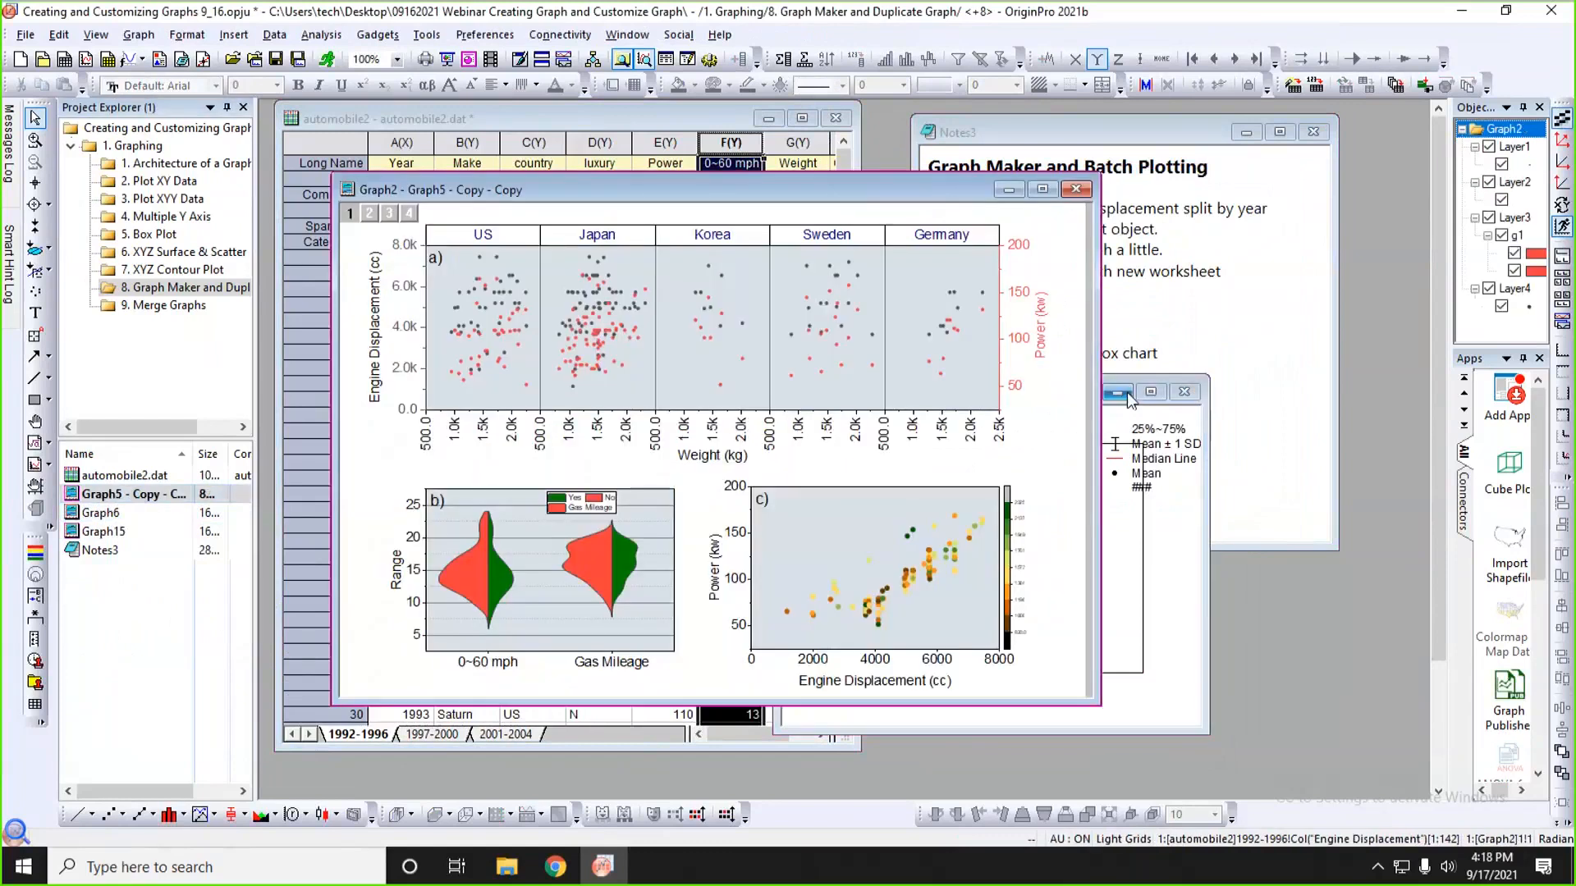
# - Shrink the Graph2 window beside the worksheet and select its scatter and violin plots one by one to trace their source columns
pyautogui.moveTo(431, 191); pyautogui.dragTo(759, 227)
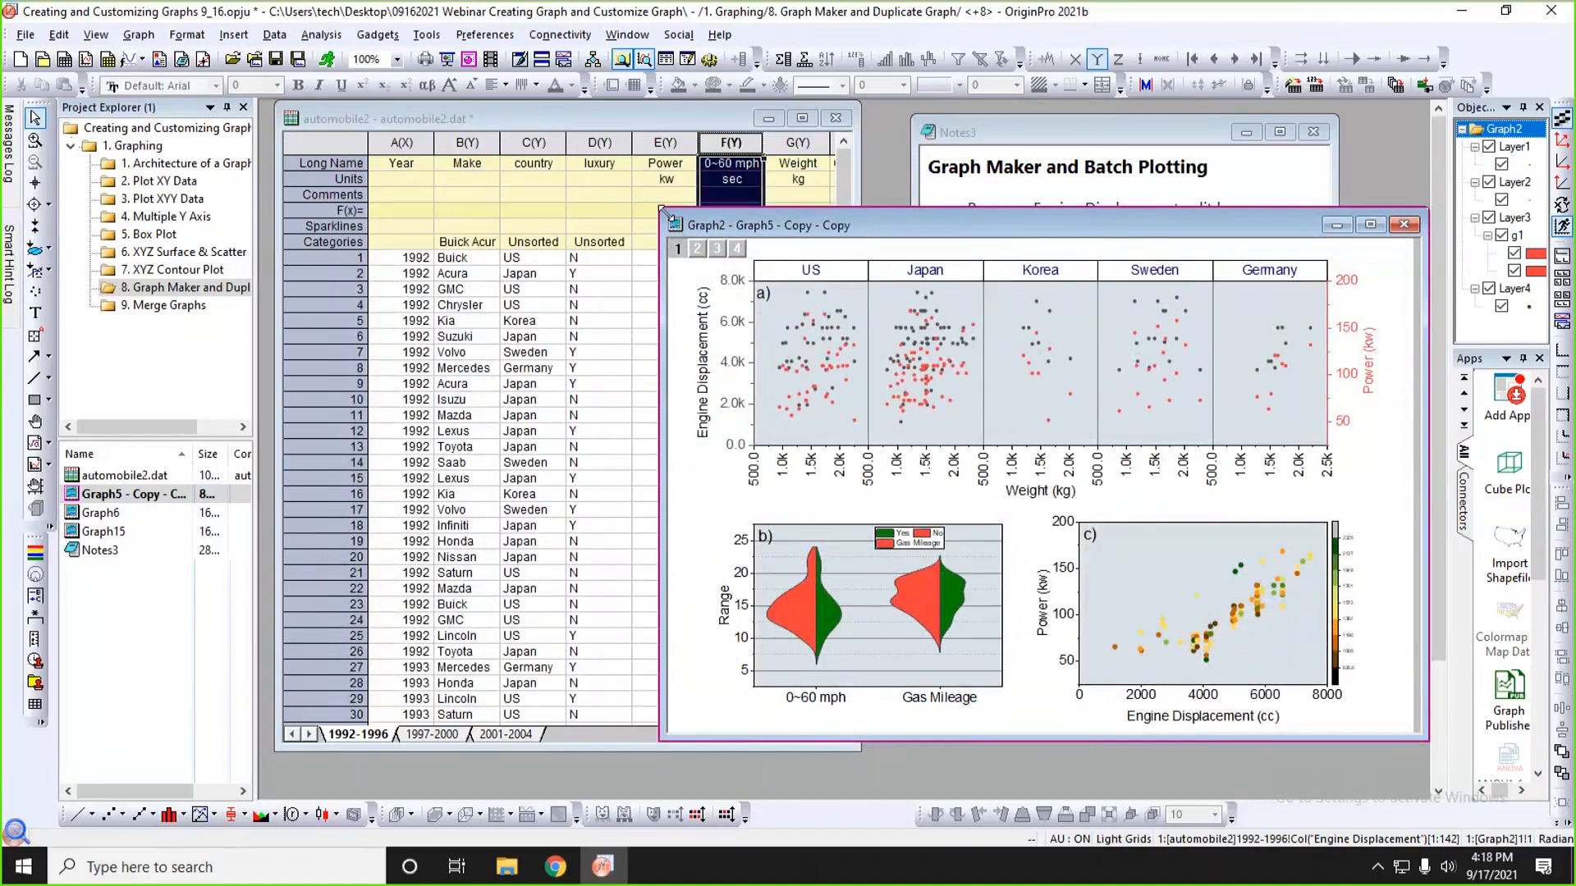
pyautogui.moveTo(665, 215); pyautogui.dragTo(911, 282)
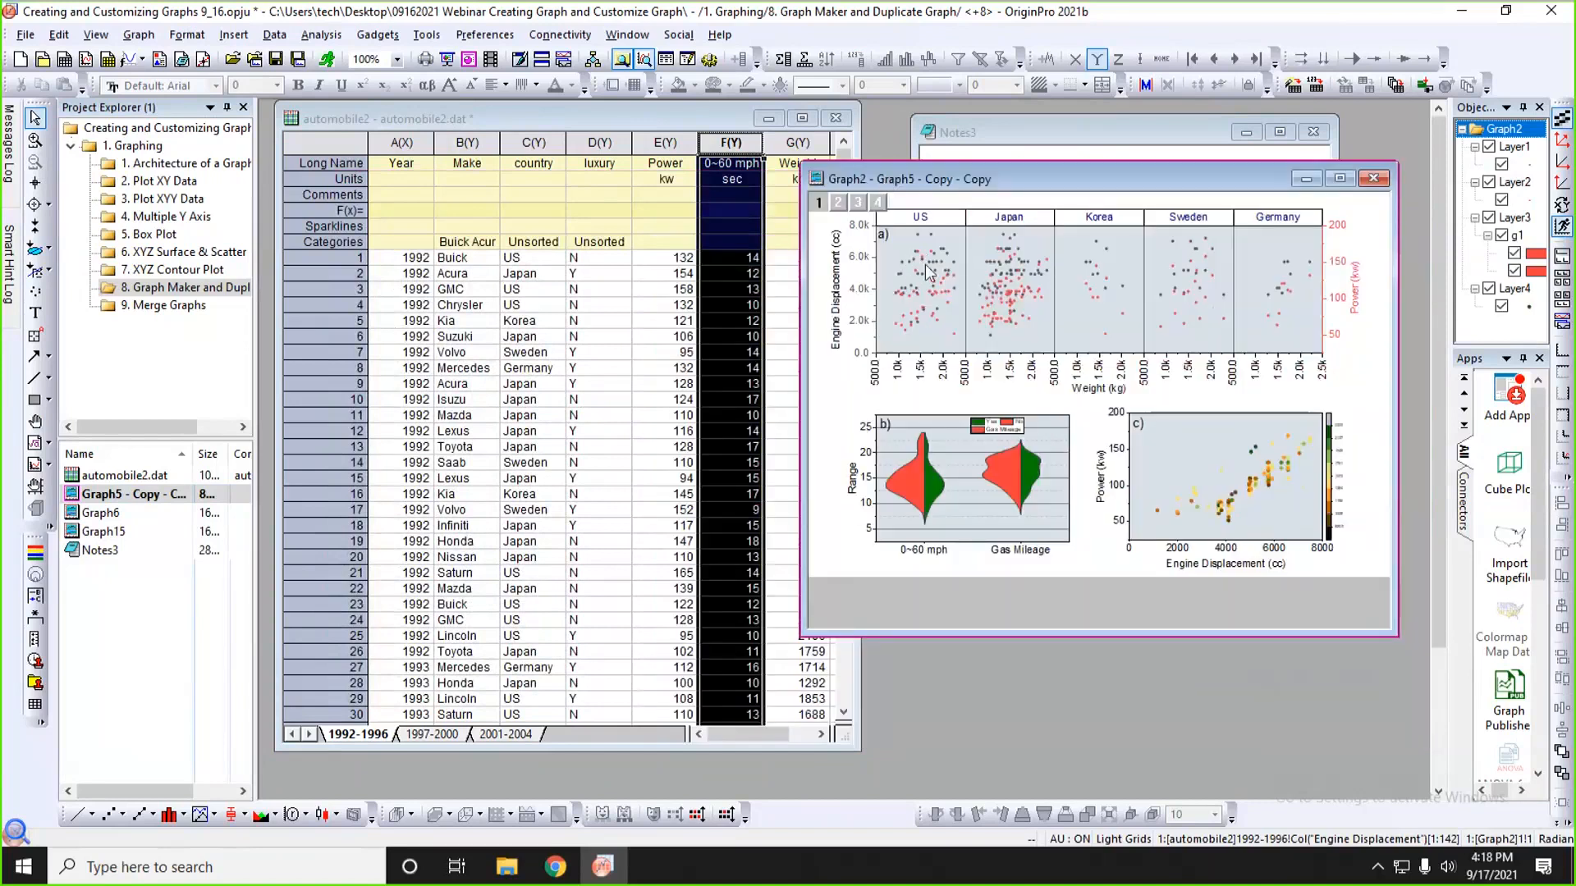
pyautogui.click(924, 265)
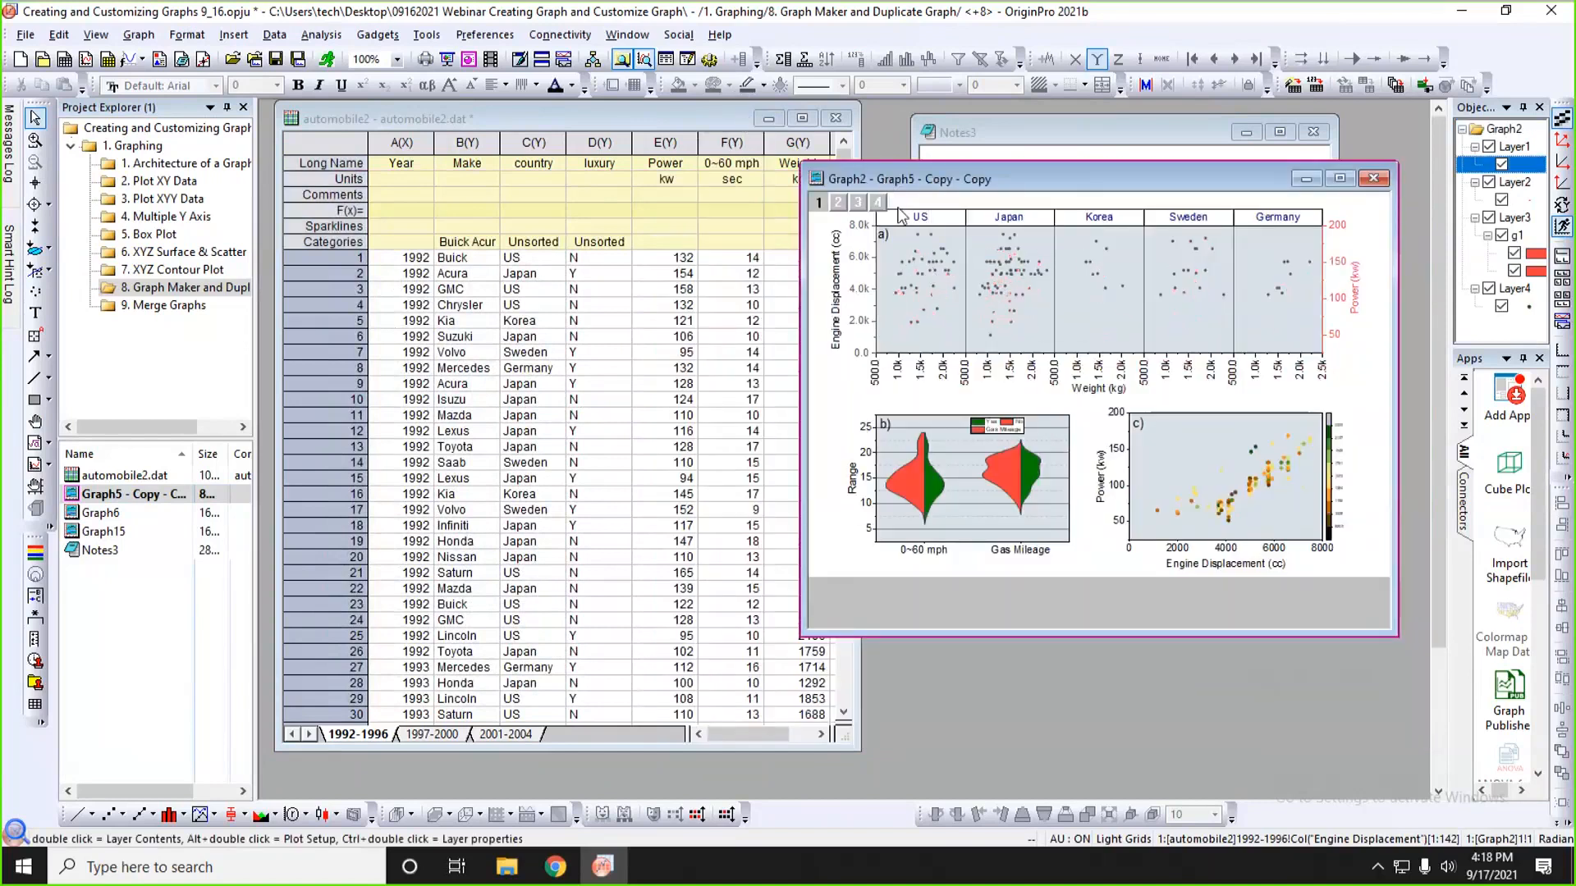
pyautogui.click(994, 316)
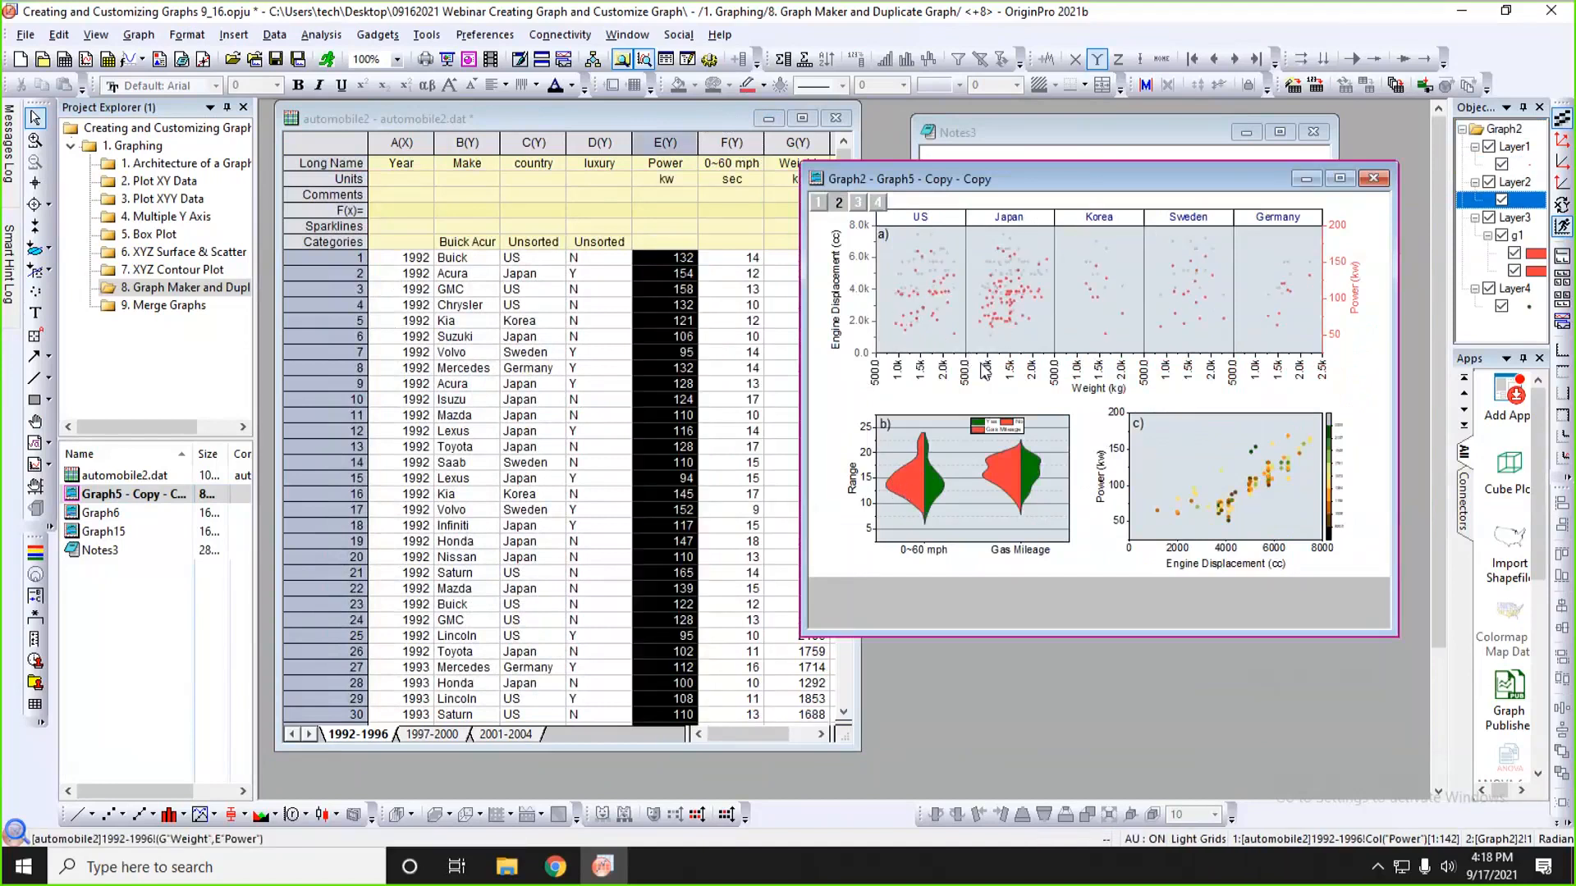
pyautogui.click(917, 489)
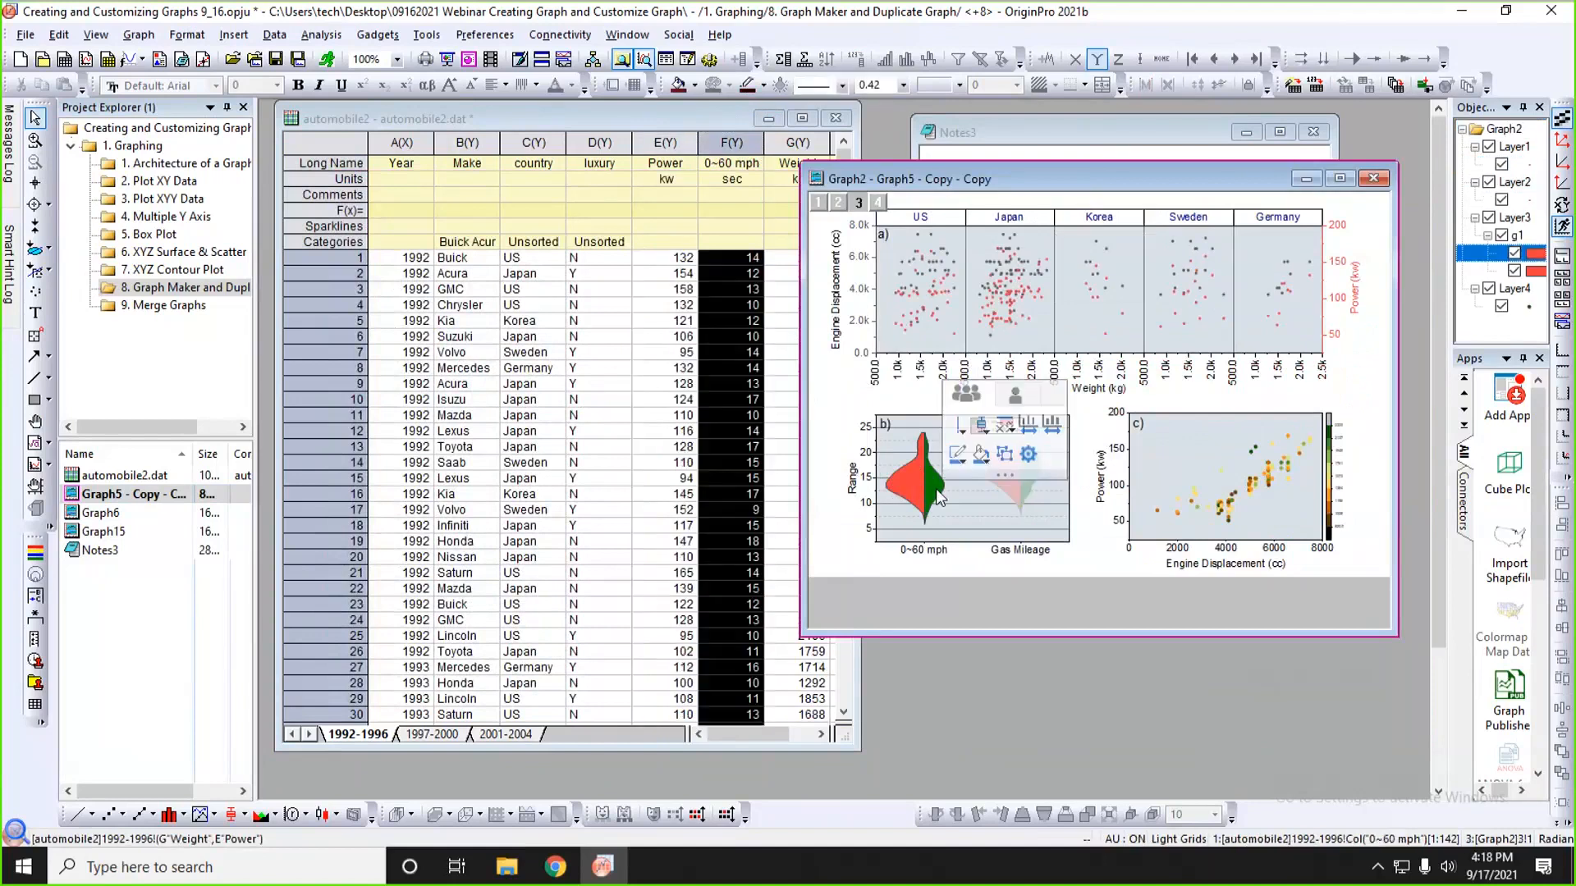
pyautogui.click(1007, 472)
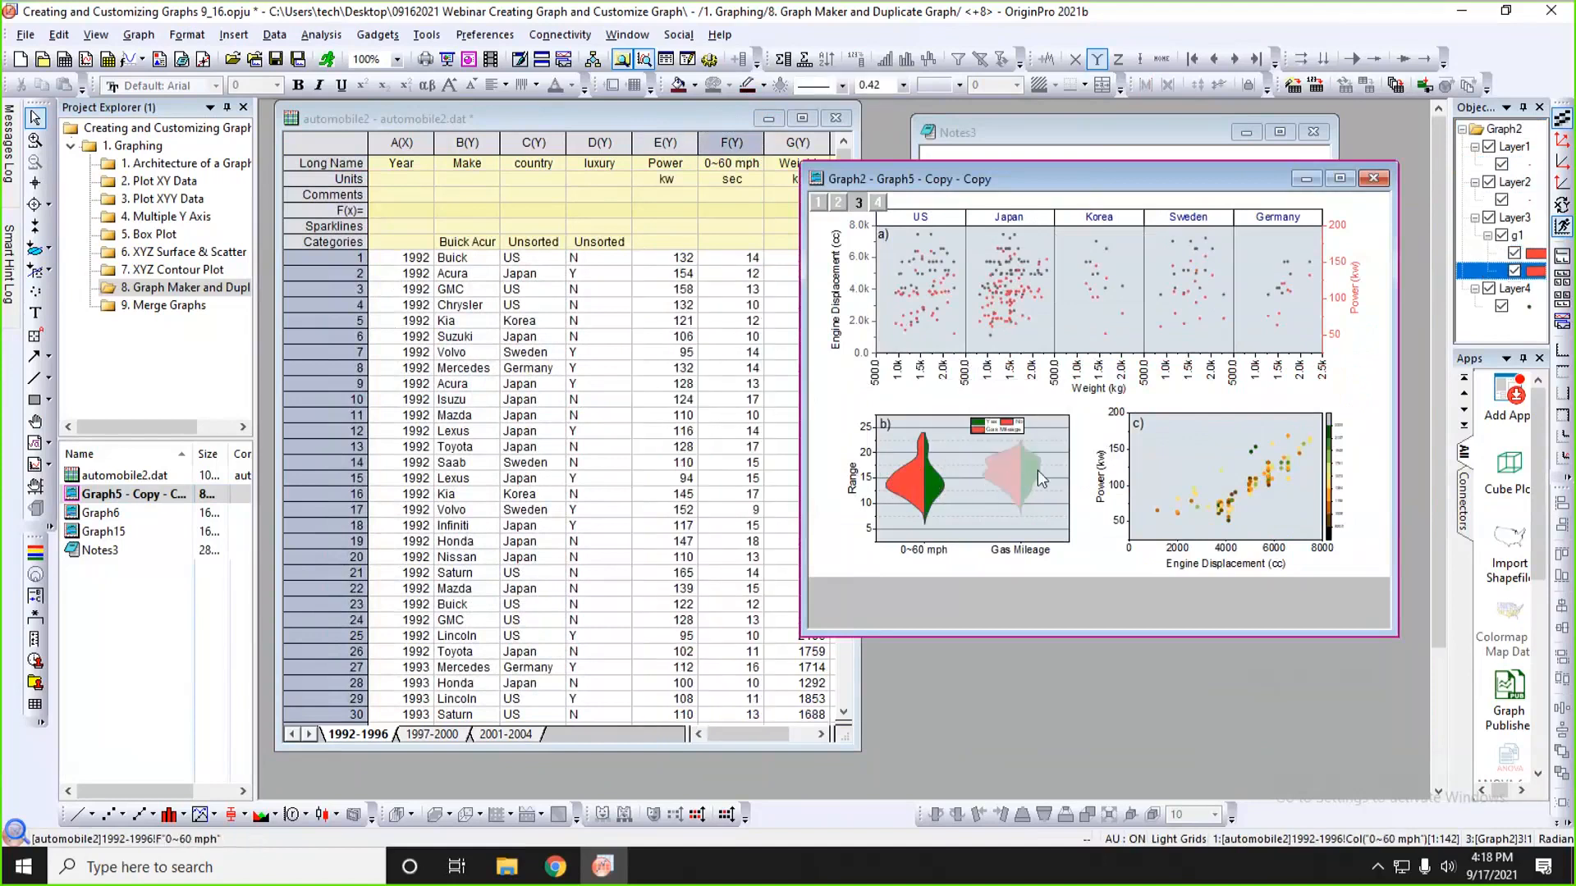
# - Move Graph2 off the worksheet and widen the automobile2 workbook to uncover the Gas Mileage and Engine Displacement columns
pyautogui.moveTo(1002, 180); pyautogui.dragTo(1084, 163)
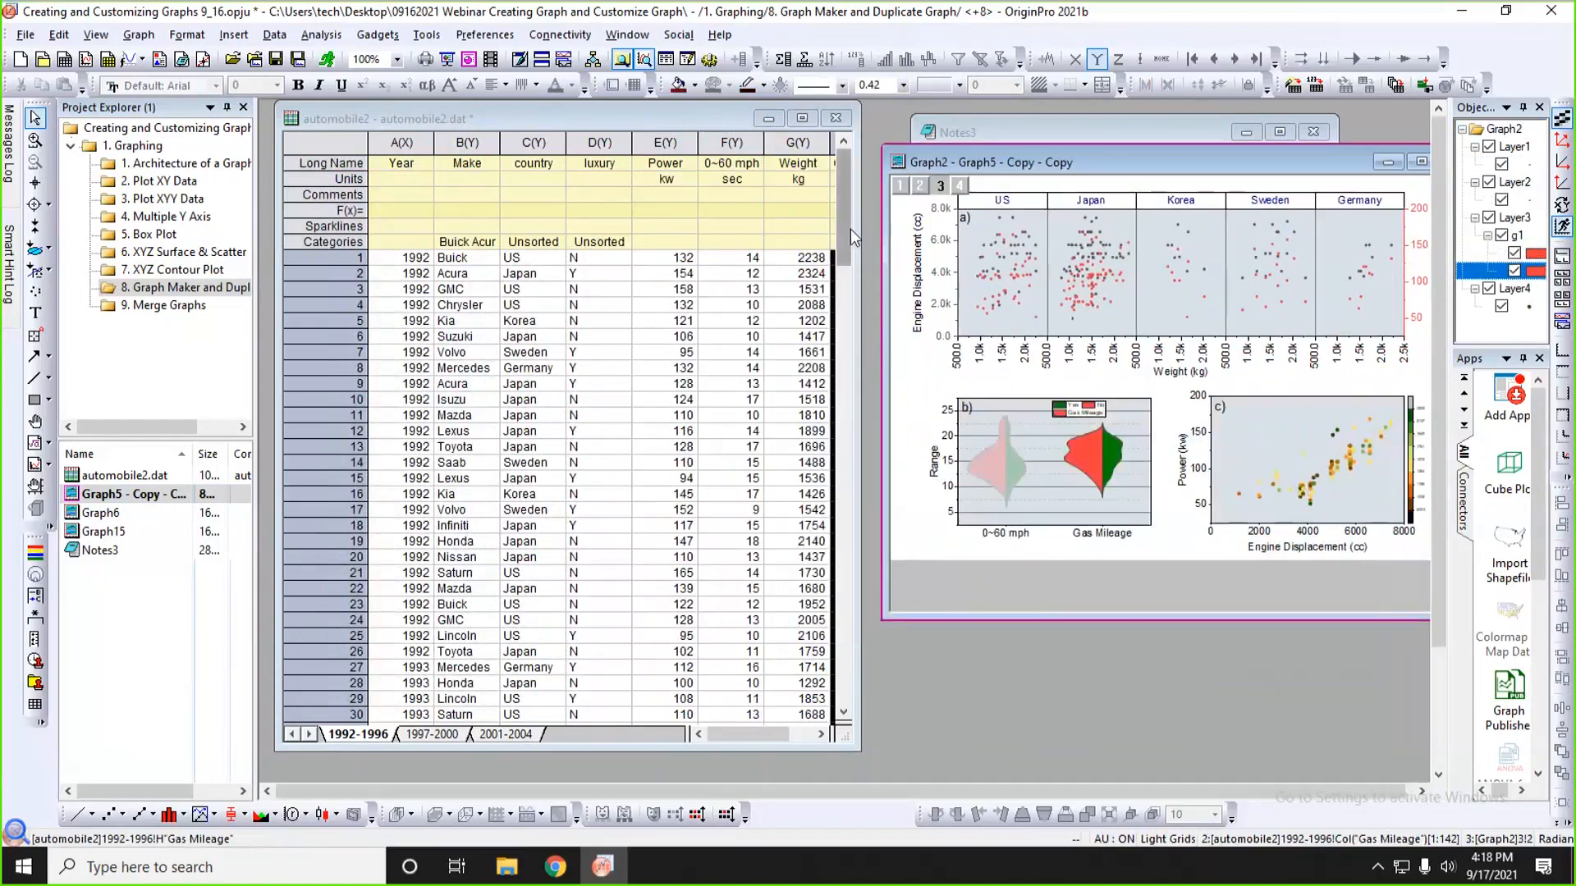
pyautogui.click(850, 234)
pyautogui.moveTo(906, 234); pyautogui.dragTo(975, 233)
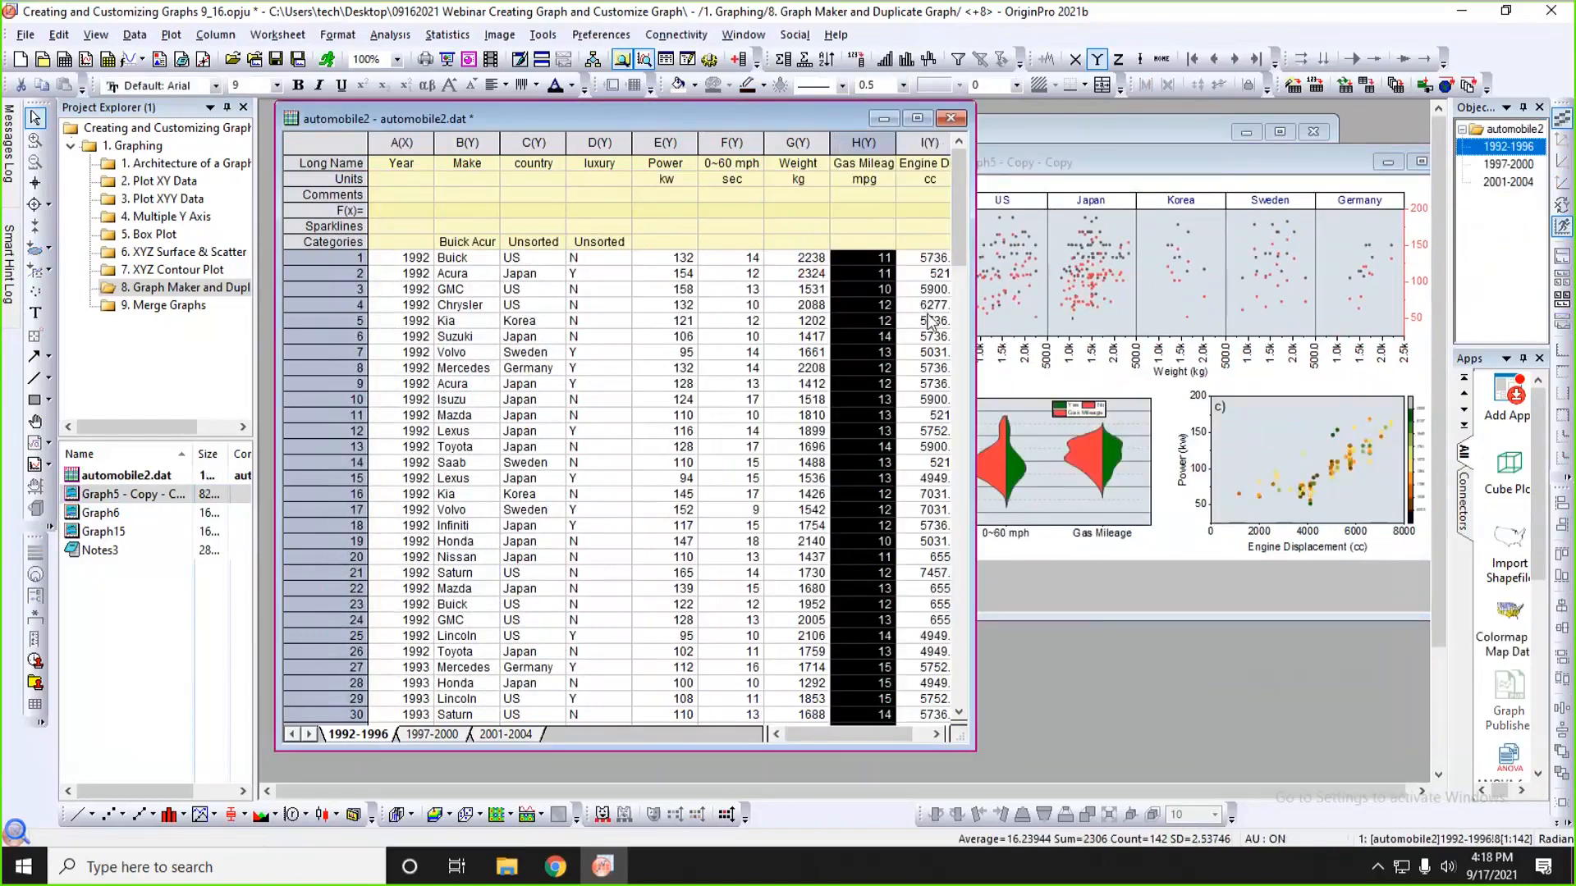
pyautogui.click(1082, 164)
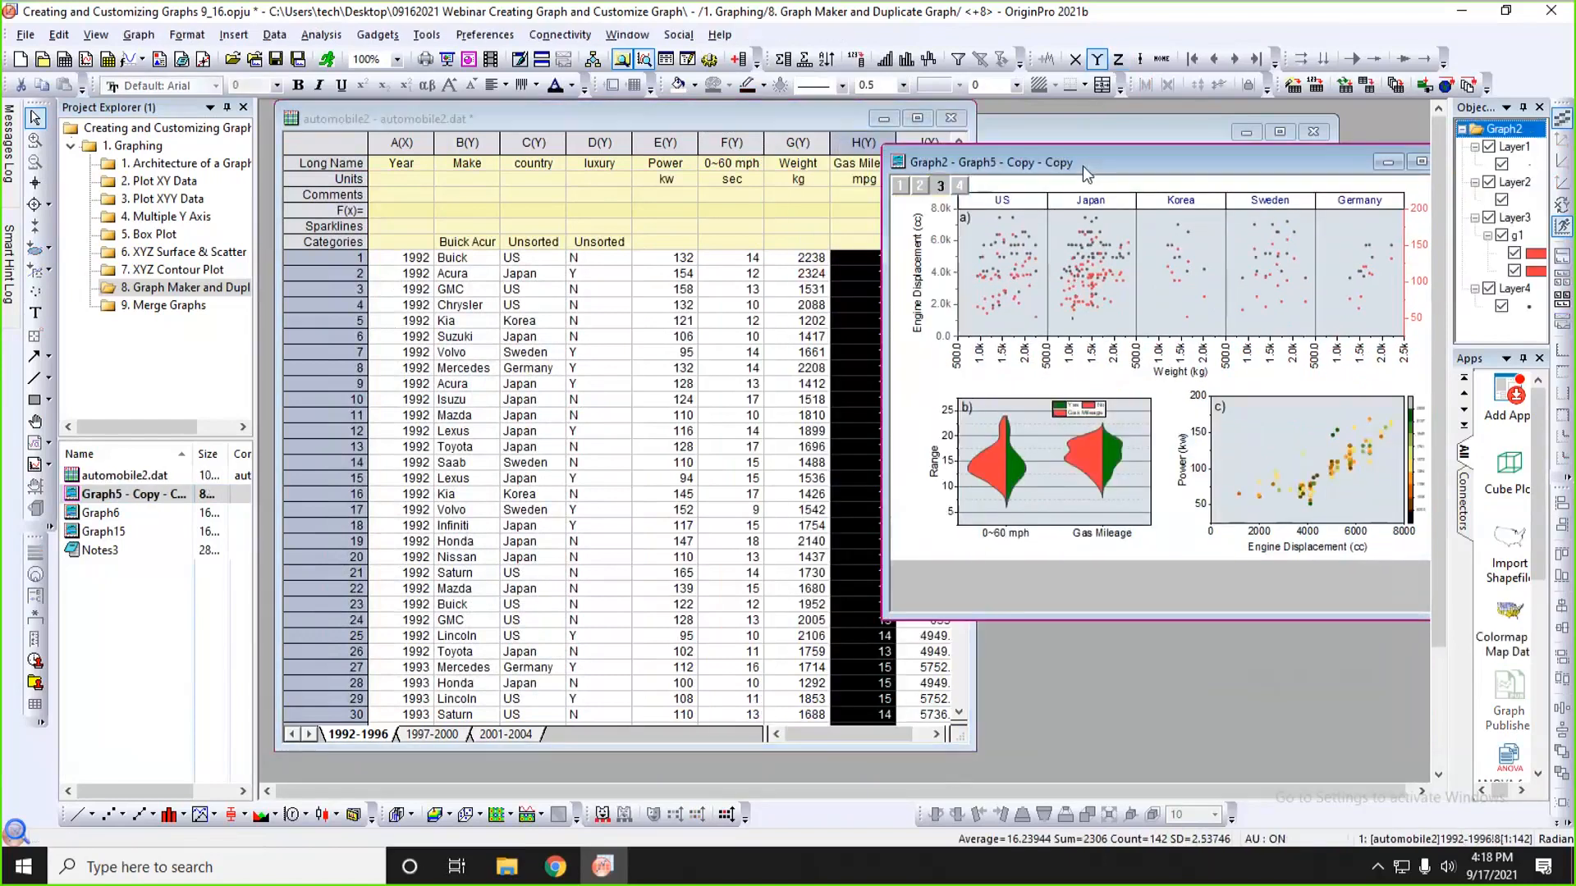
# - Look through the 1997-2000 and 2001-2004 sheets of automobile2, ending on the 1992-1996 sheet
pyautogui.click(429, 735)
pyautogui.click(501, 734)
pyautogui.click(377, 732)
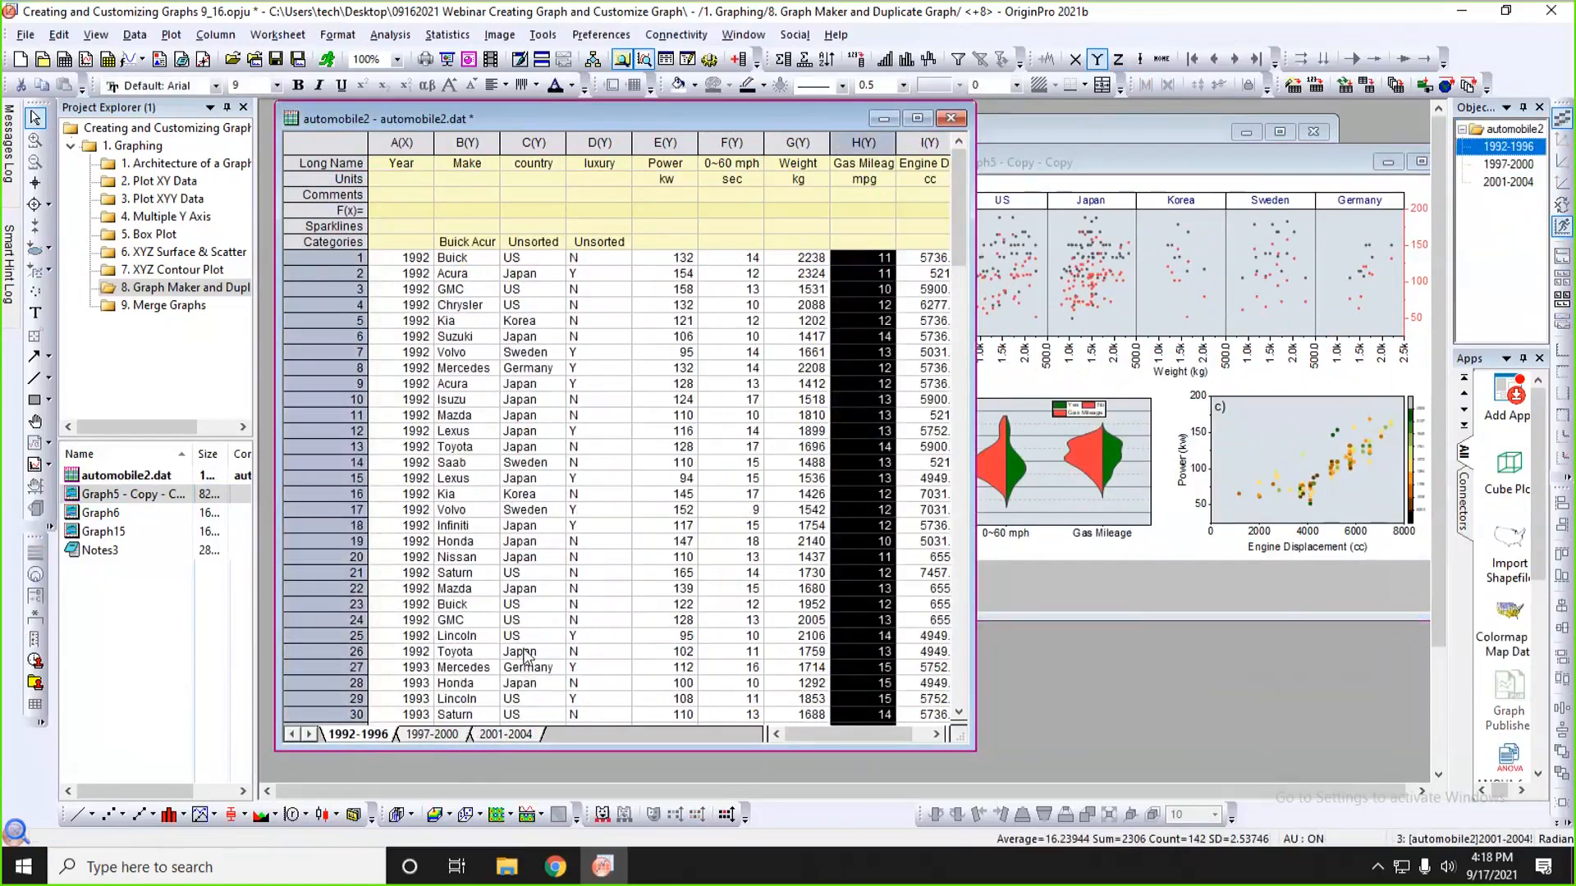
# - Bring Graph2 to the front and position it fully inside the workspace, overlapping the workbook
pyautogui.moveTo(1034, 156); pyautogui.dragTo(958, 173)
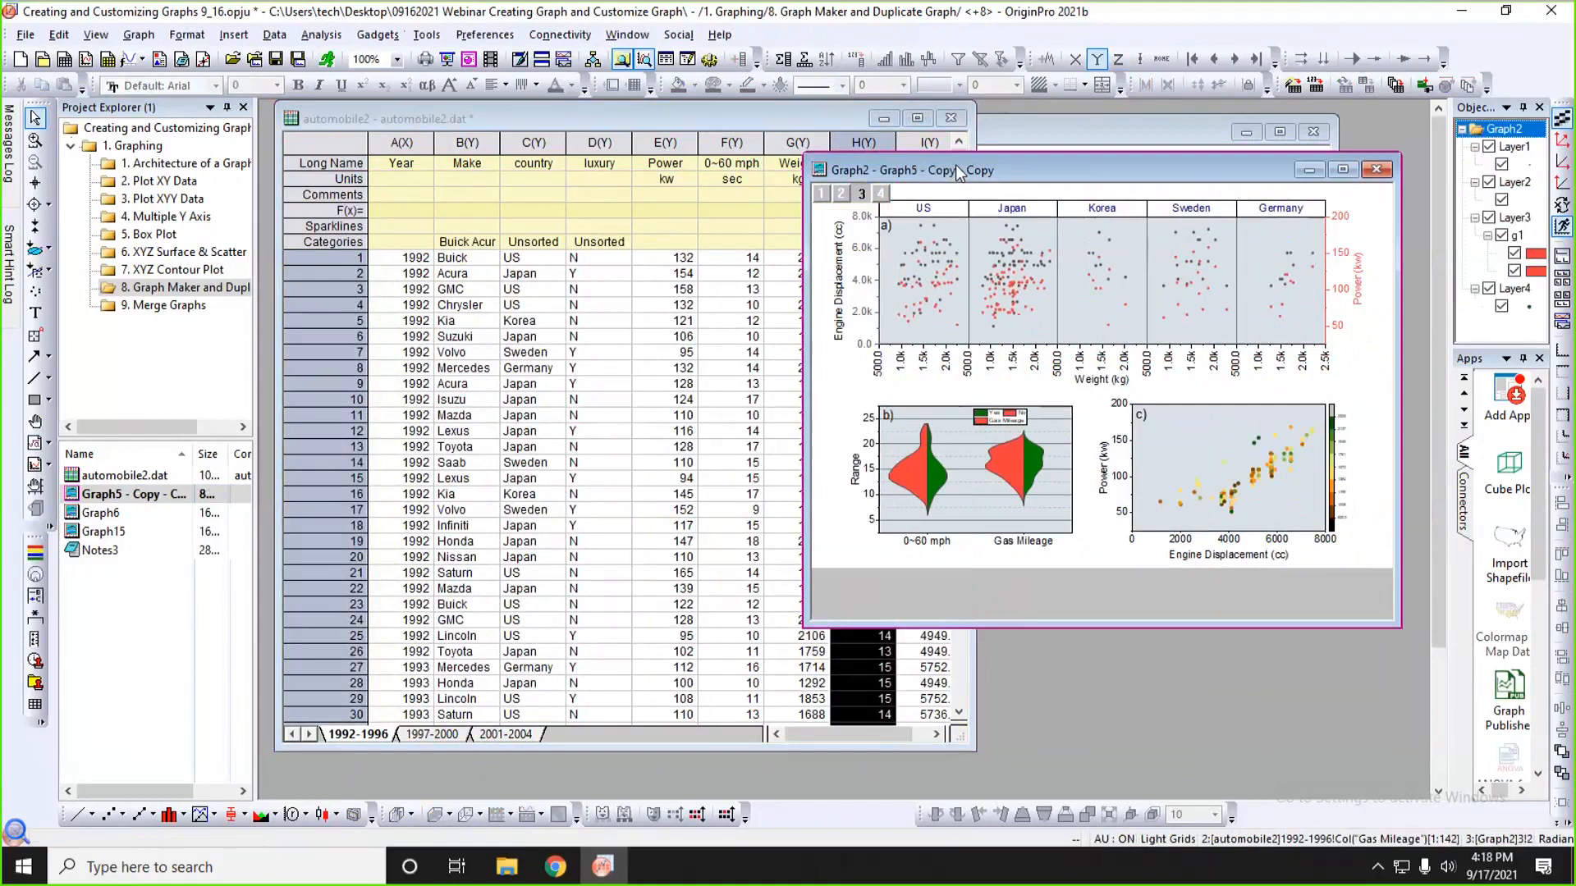
pyautogui.rightClick(958, 172)
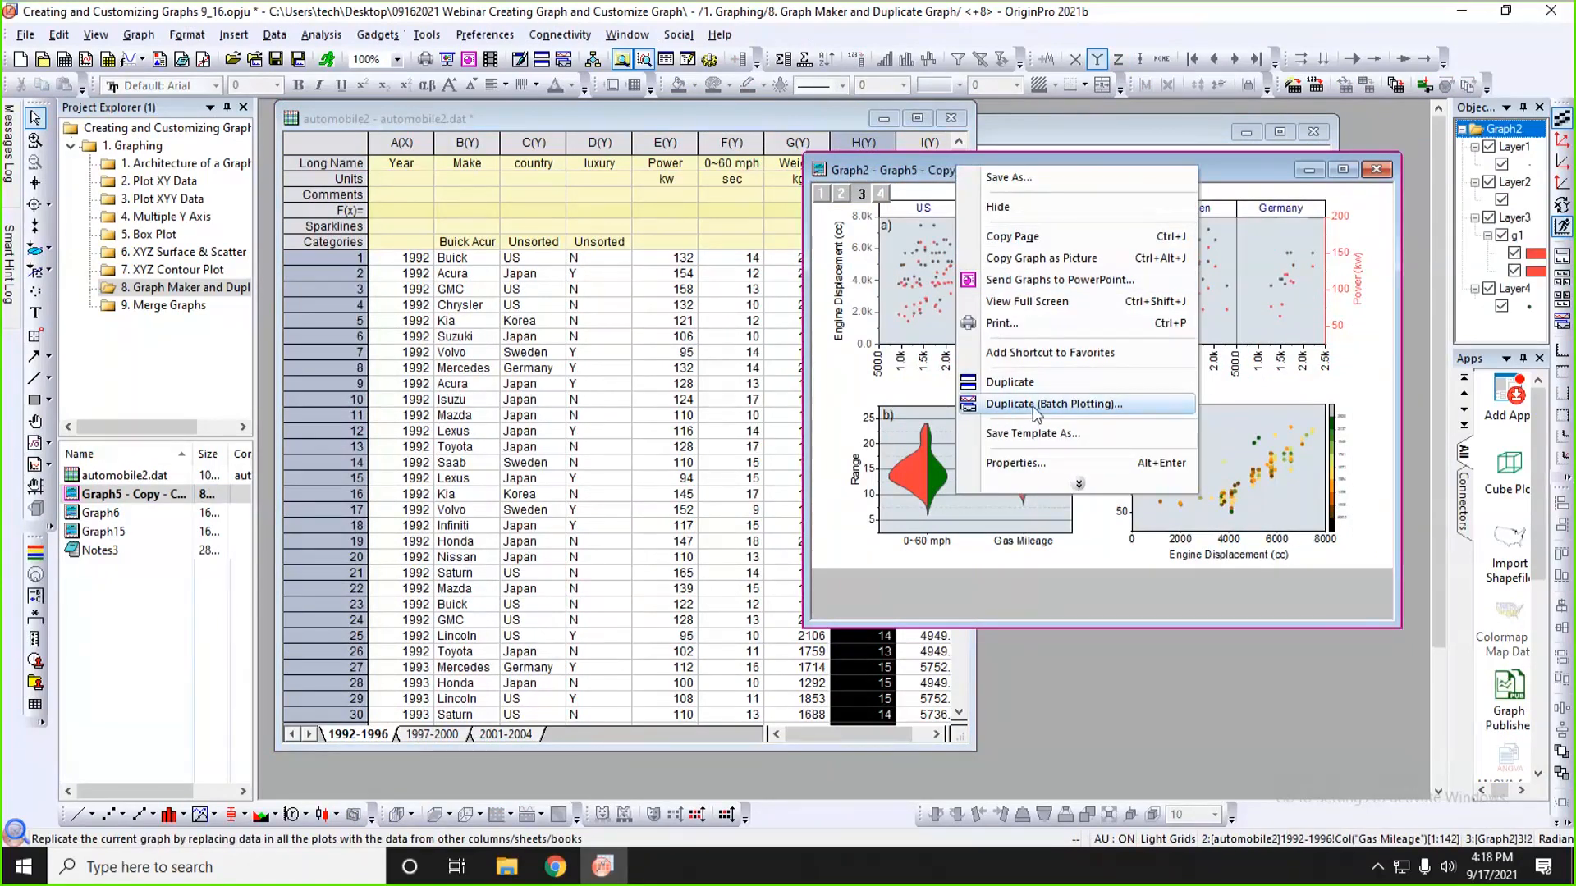
pyautogui.click(949, 611)
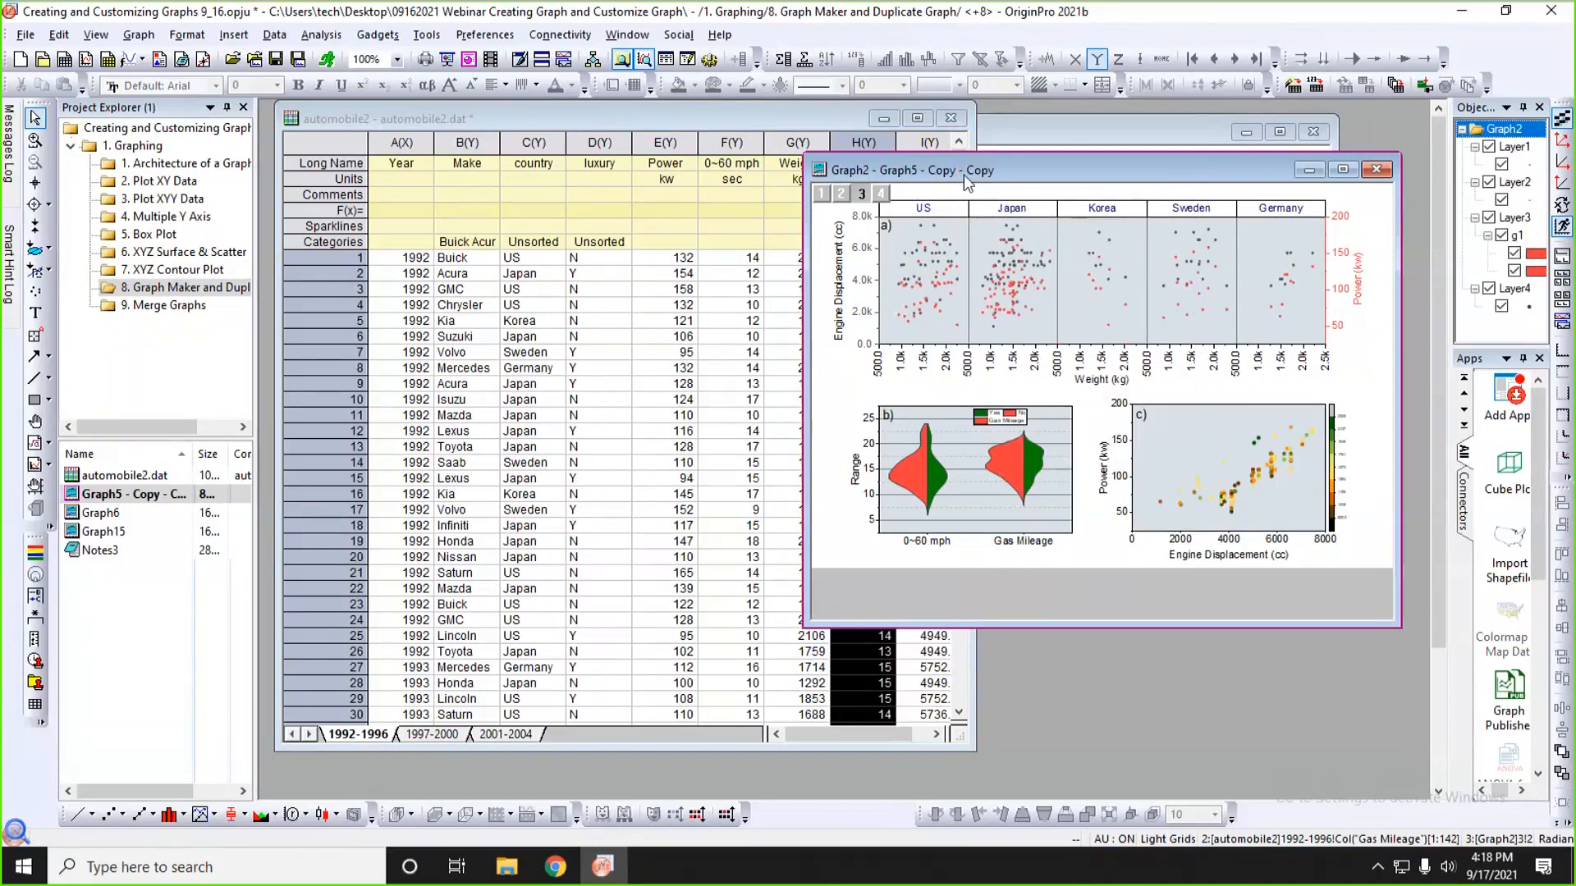
pyautogui.moveTo(964, 174); pyautogui.dragTo(973, 186)
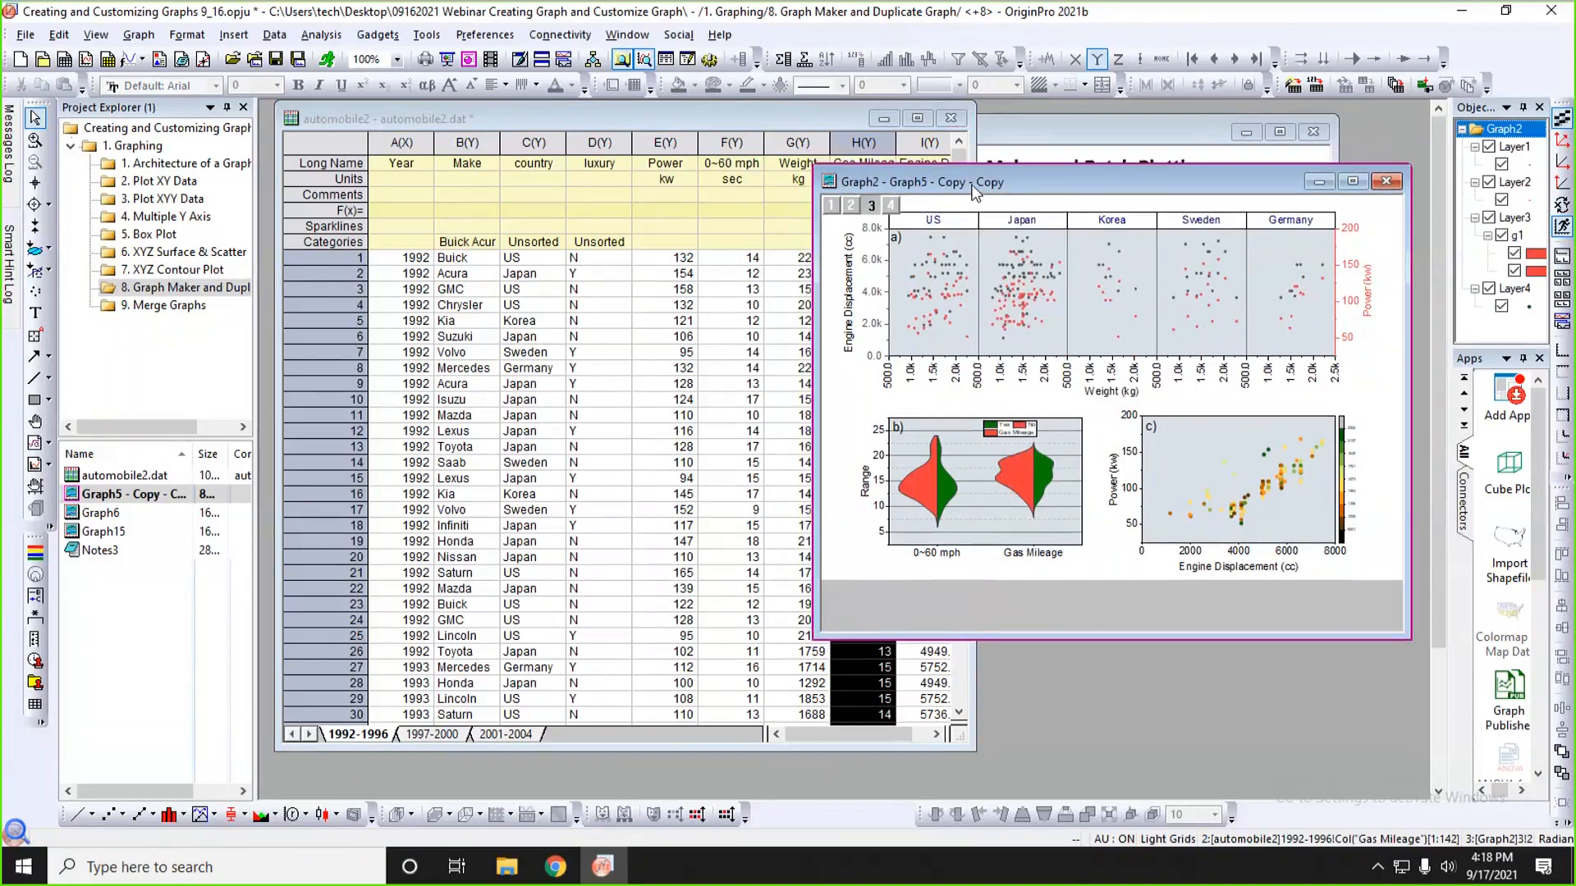
# - Start saving the Graph2 window as a graph template in the UserDefined category, with the template name MyTemplate
pyautogui.rightClick(1029, 182)
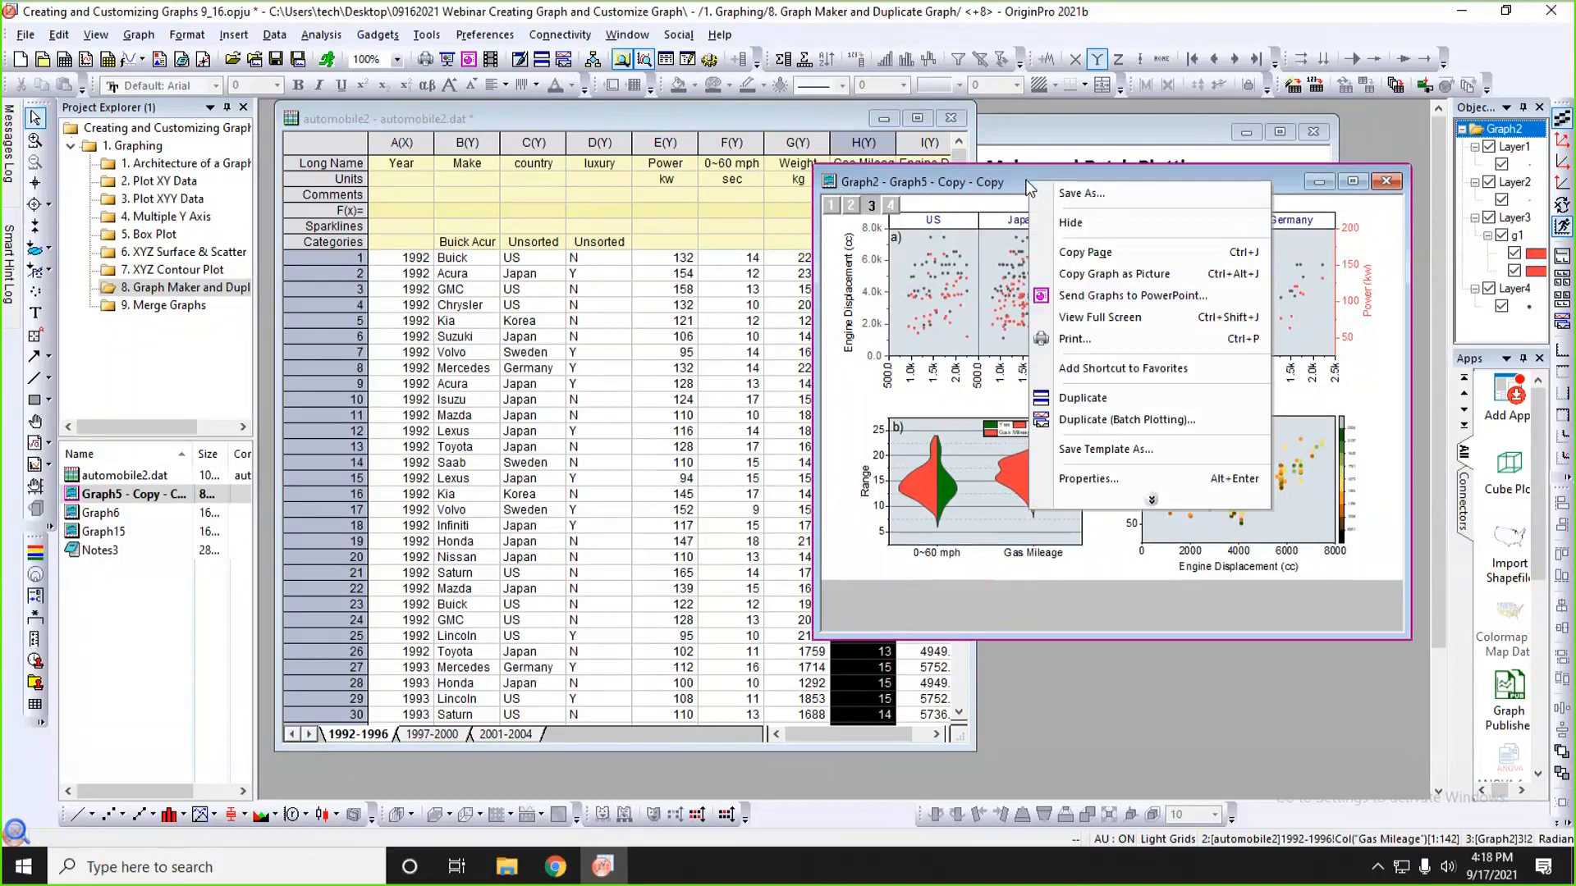
pyautogui.click(1117, 453)
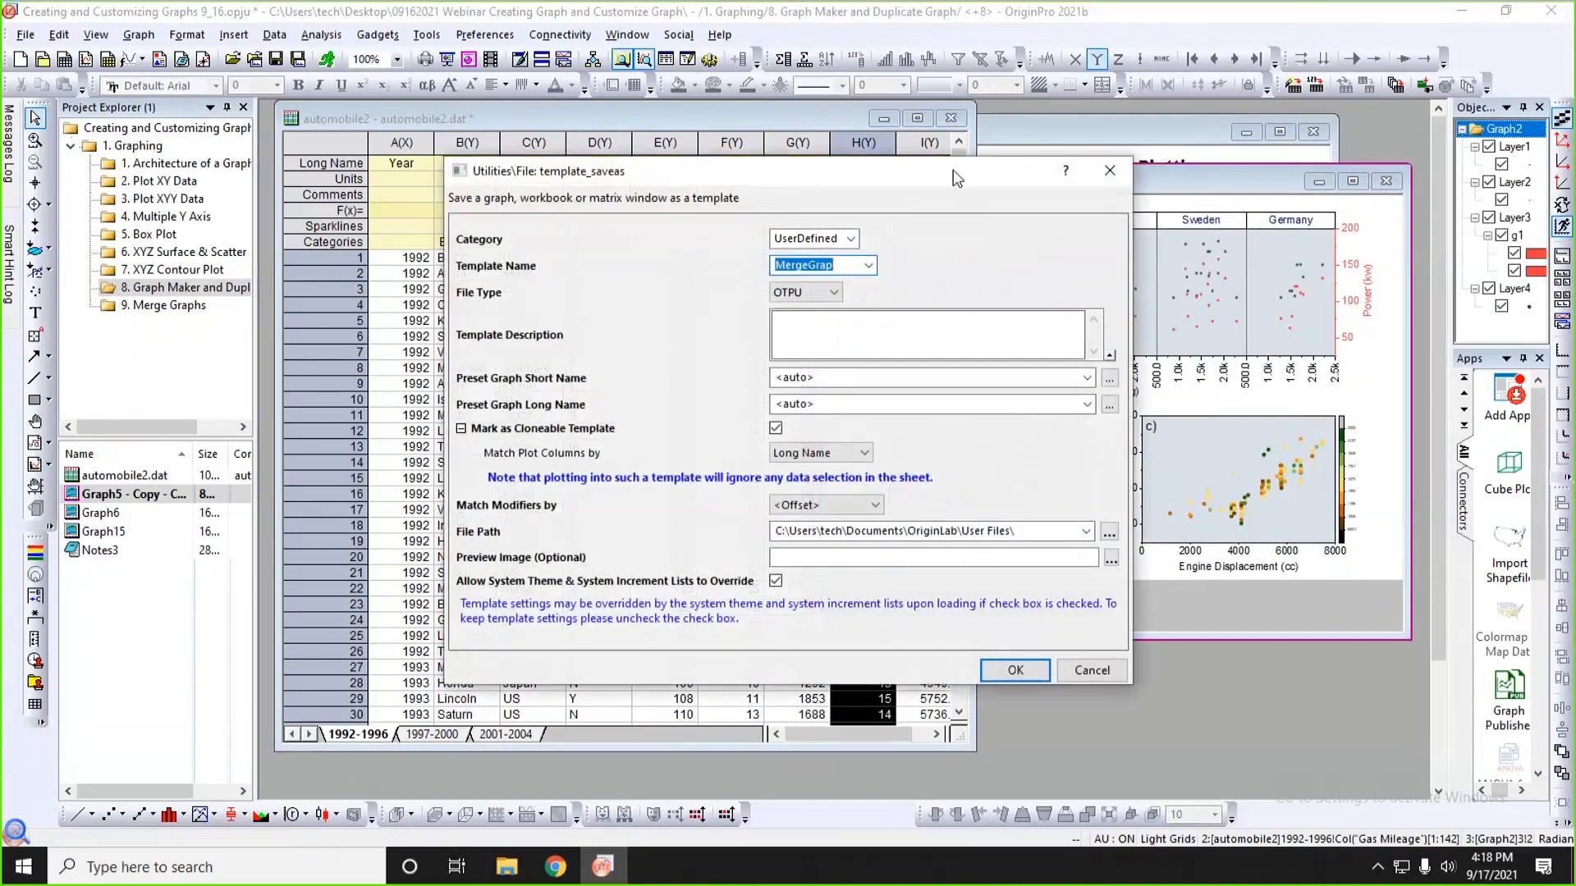
pyautogui.moveTo(1077, 329); pyautogui.dragTo(1011, 327)
pyautogui.write('My')
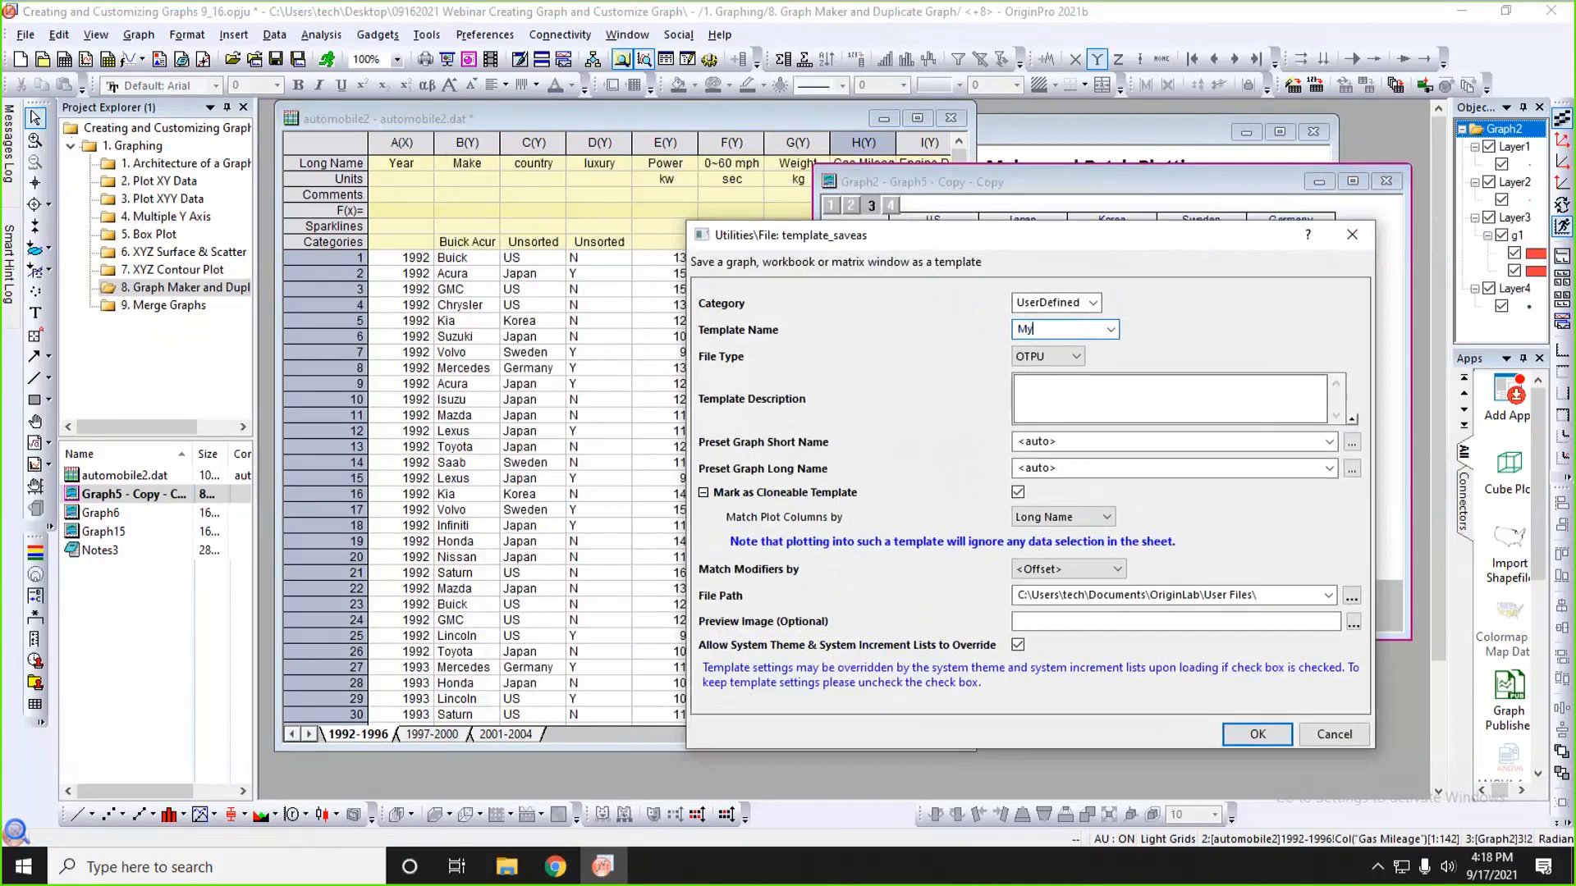
pyautogui.write('Template')
pyautogui.moveTo(1082, 238); pyautogui.dragTo(1042, 147)
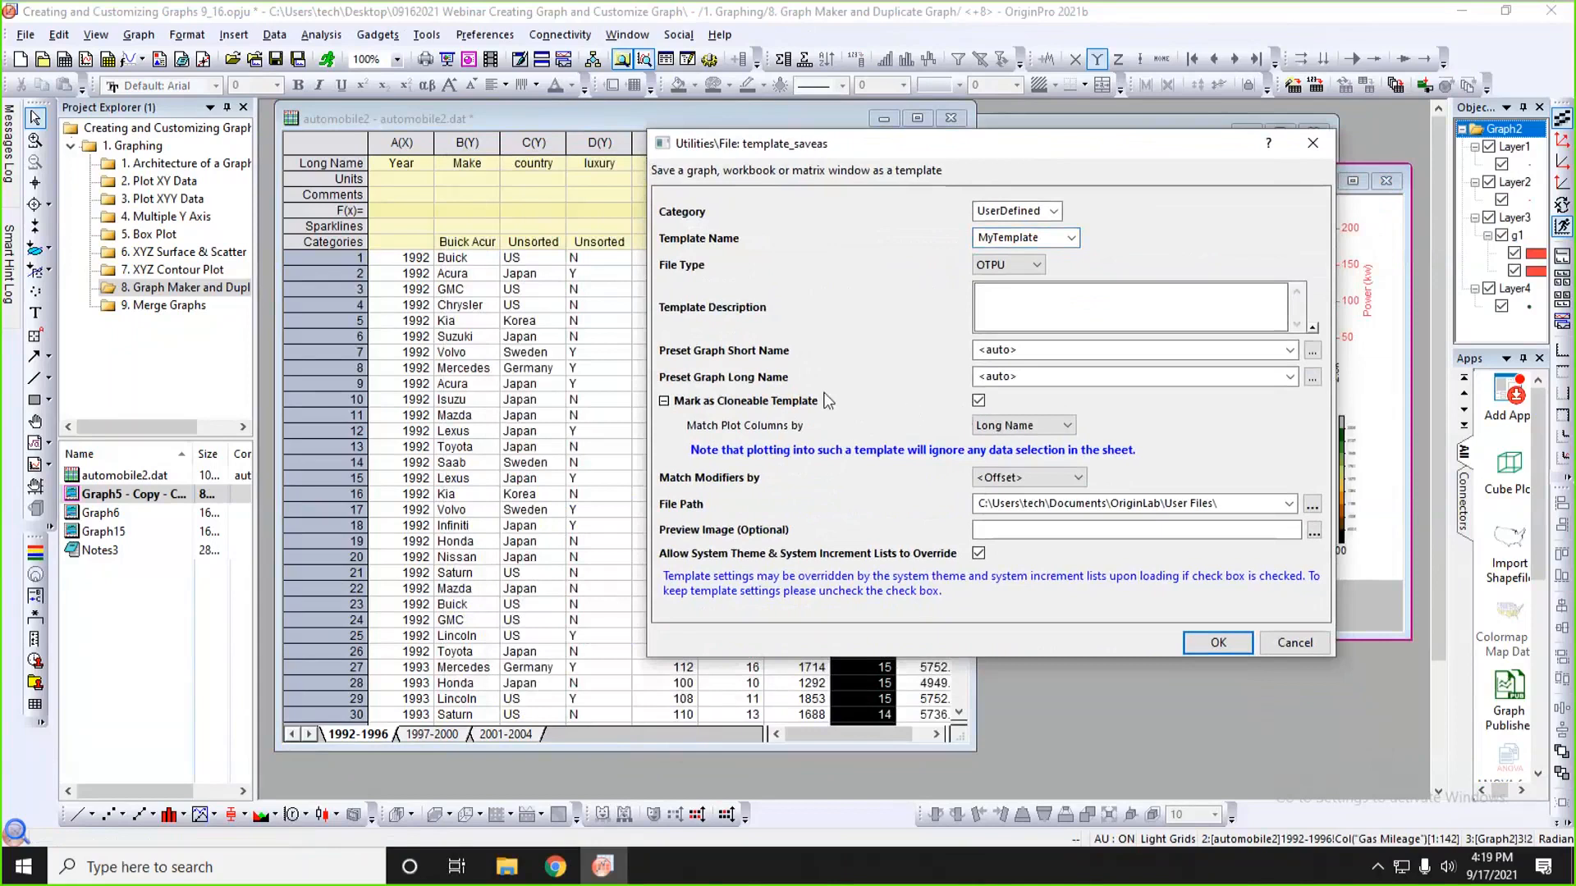
# - Keep the template marked as cloneable, matching plot columns by Long Name, and save it over the existing MyTemplate file
pyautogui.click(979, 402)
pyautogui.click(979, 401)
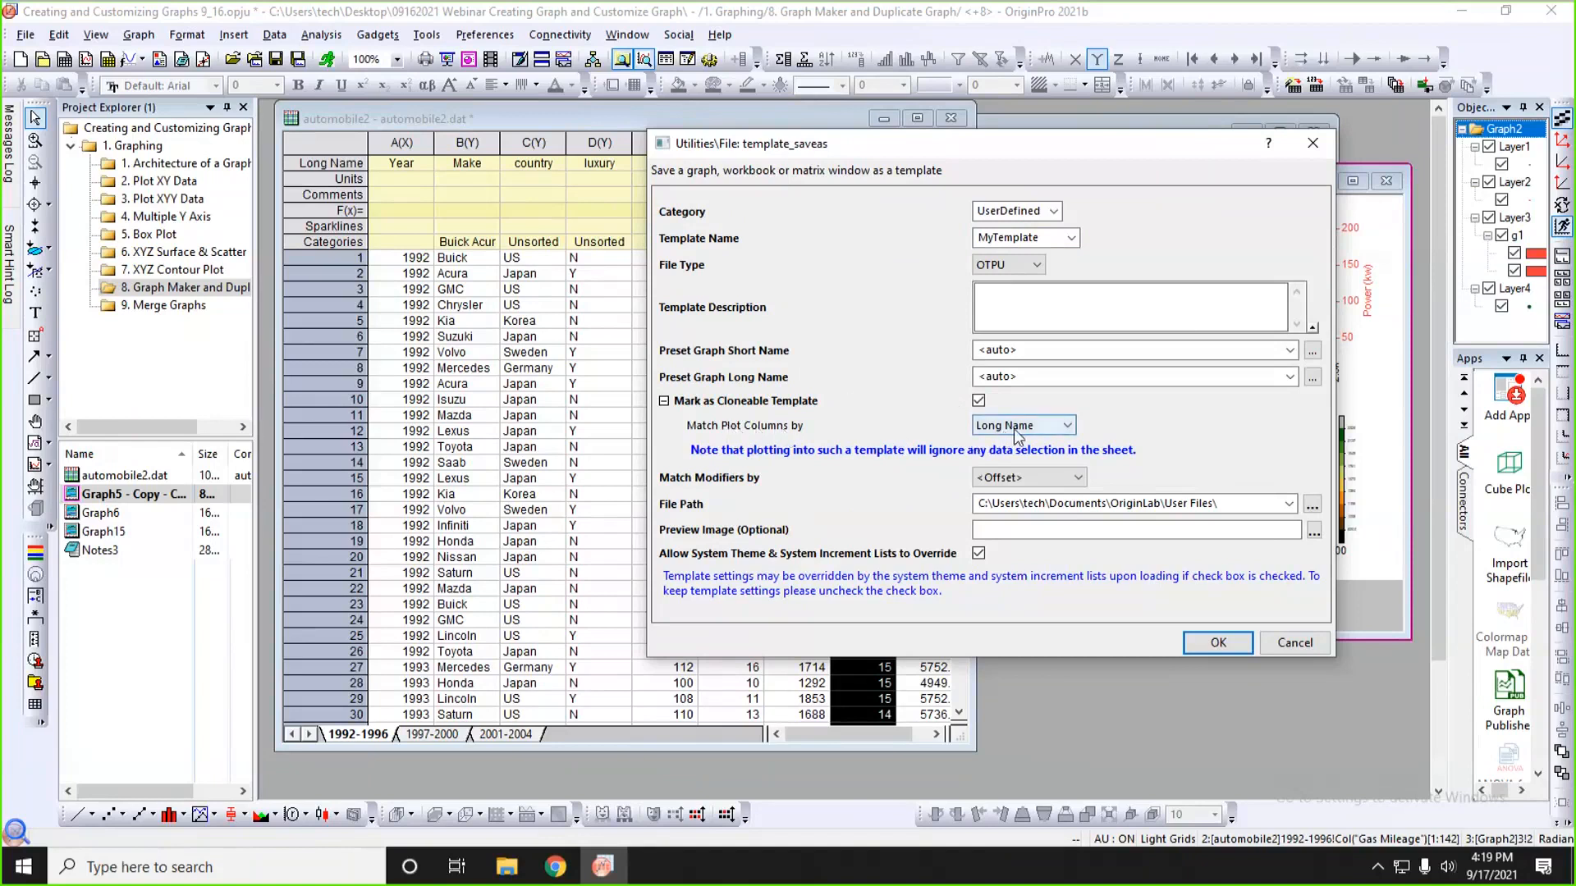
pyautogui.click(1217, 643)
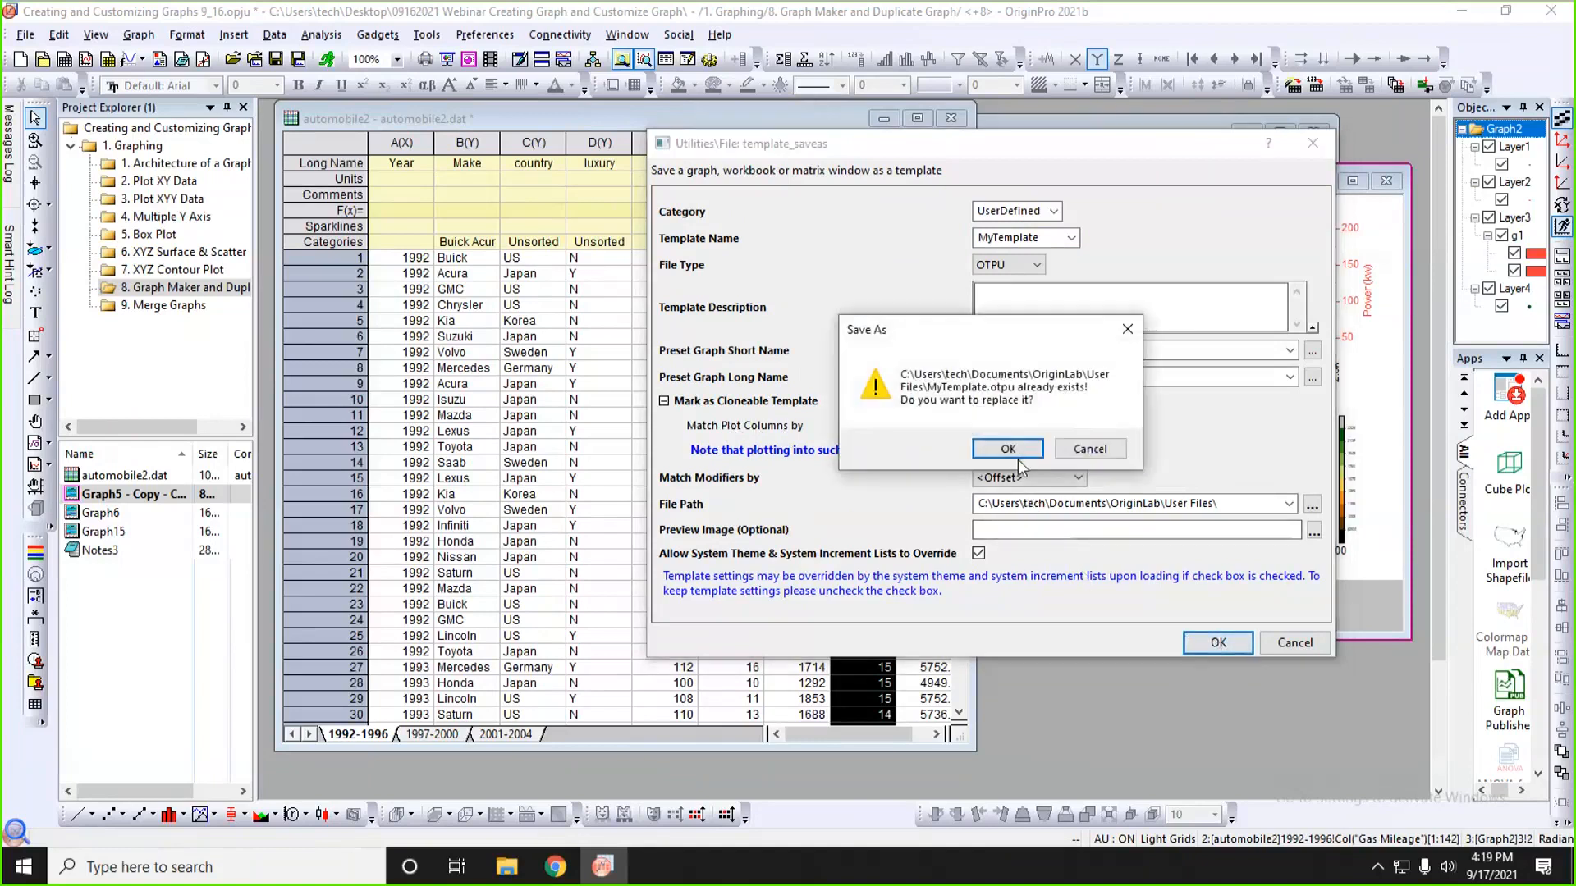
pyautogui.click(1008, 449)
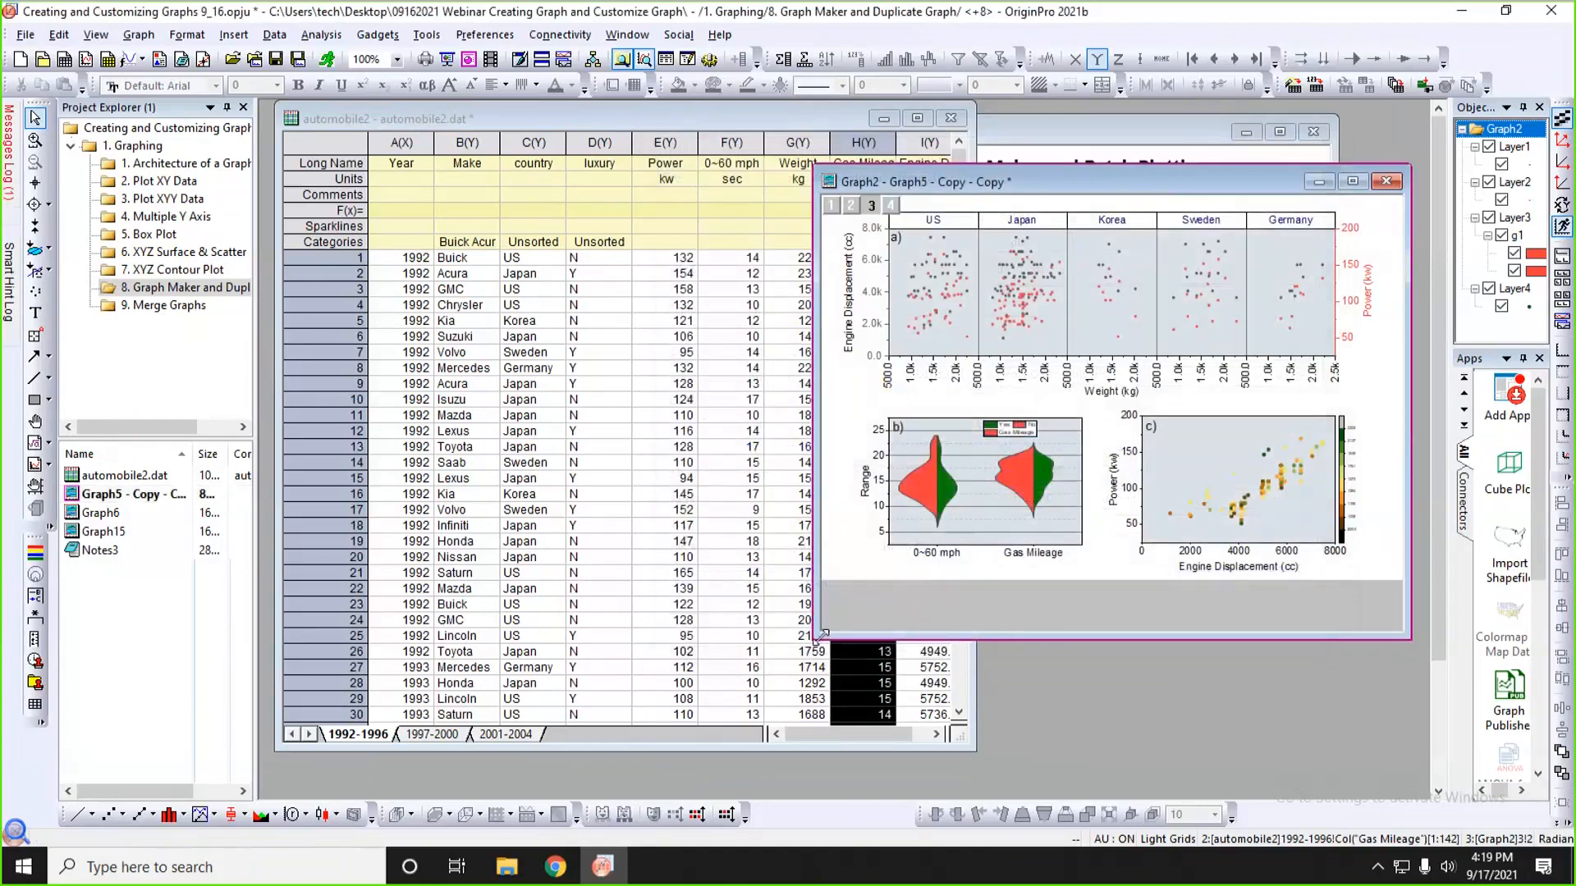
# - Enlarge the Graph2 window and activate the 1997-2000 sheet of the automobile2 workbook
pyautogui.moveTo(820, 634); pyautogui.dragTo(727, 672)
pyautogui.click(796, 122)
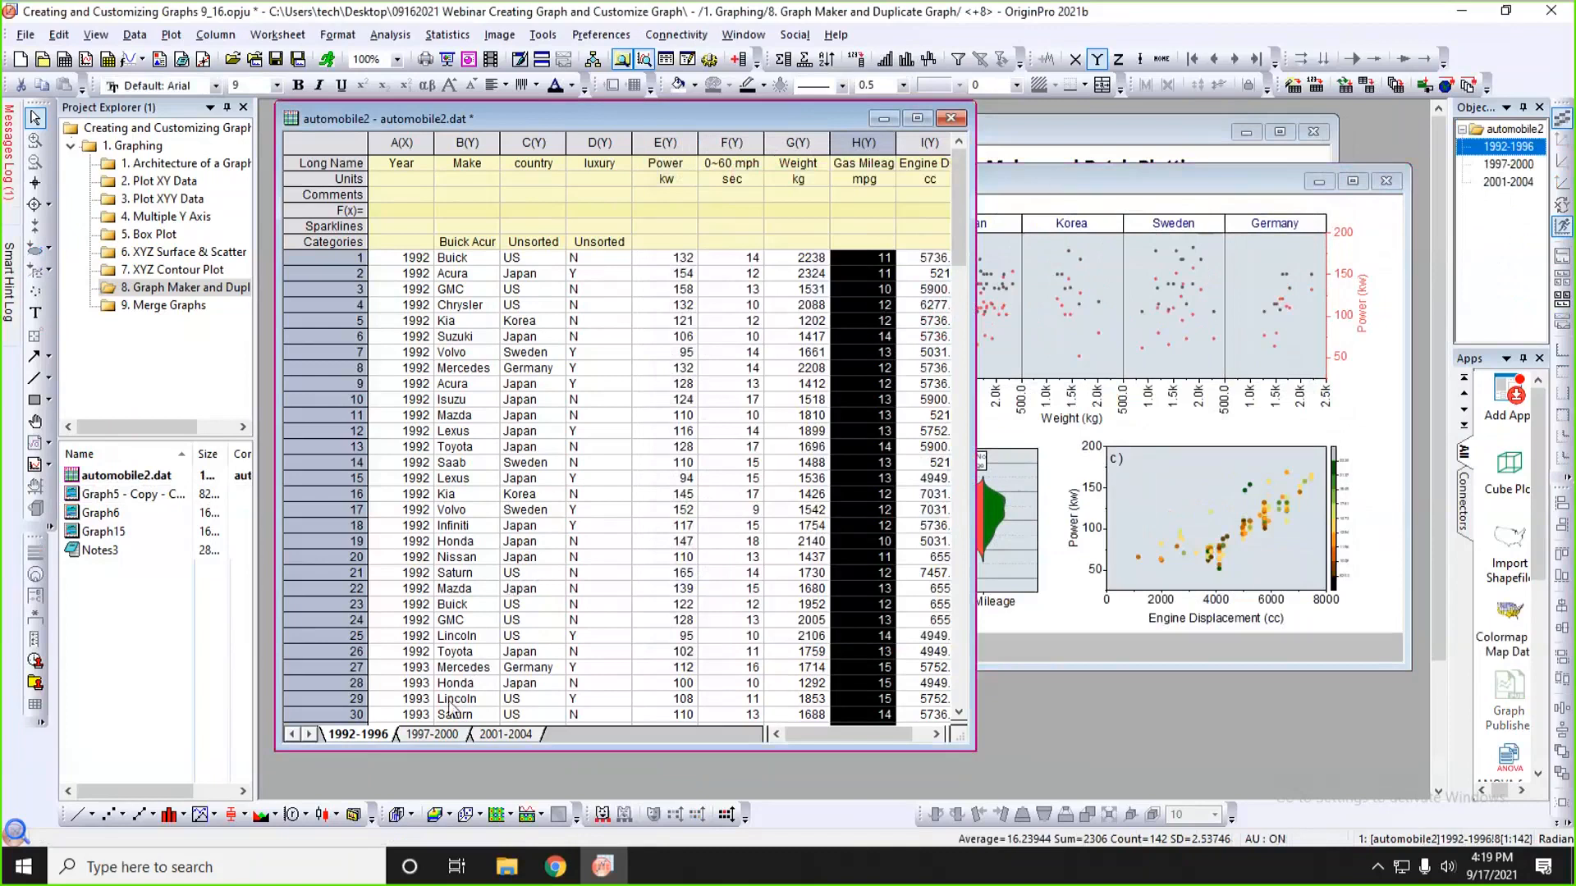
pyautogui.click(441, 735)
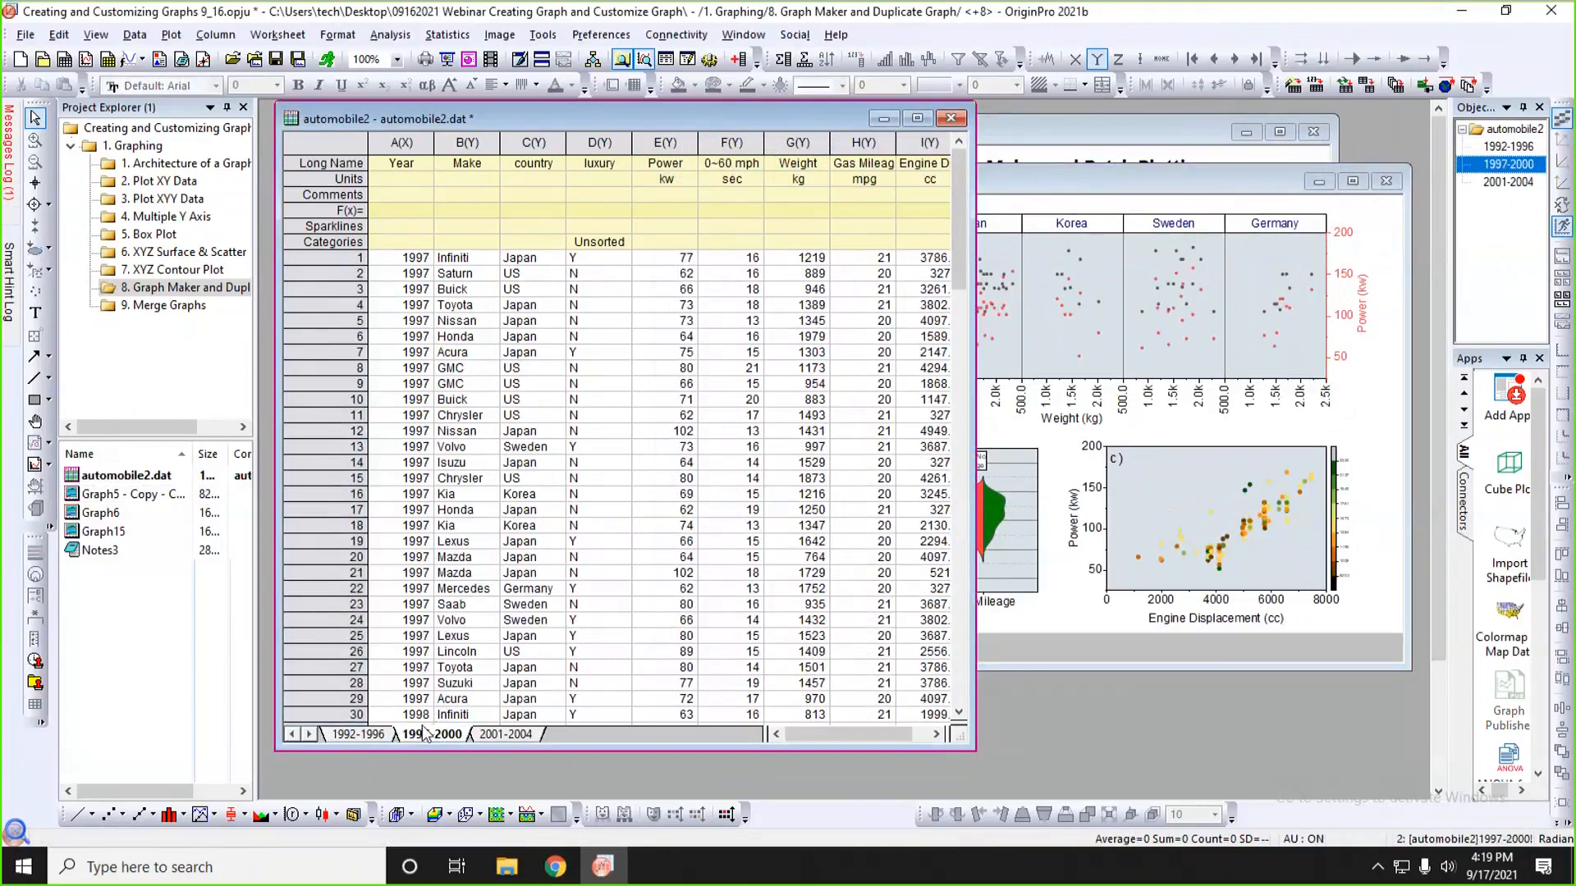
# - Plot the 1997-2000 sheet with the cloneable MyTemplate from the Template Library
pyautogui.click(170, 34)
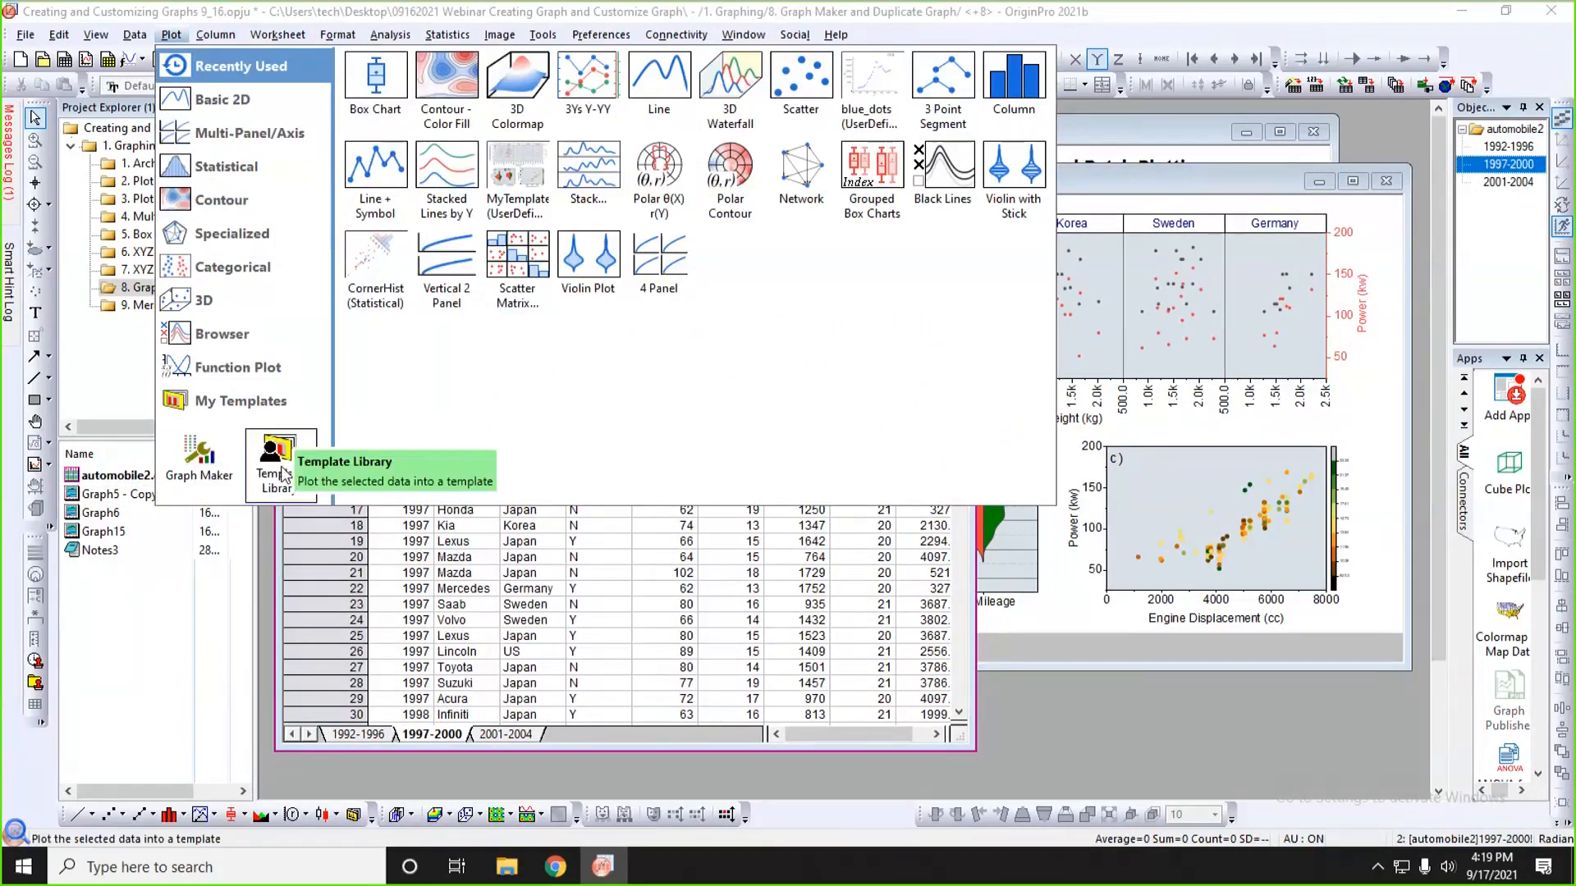
pyautogui.click(281, 474)
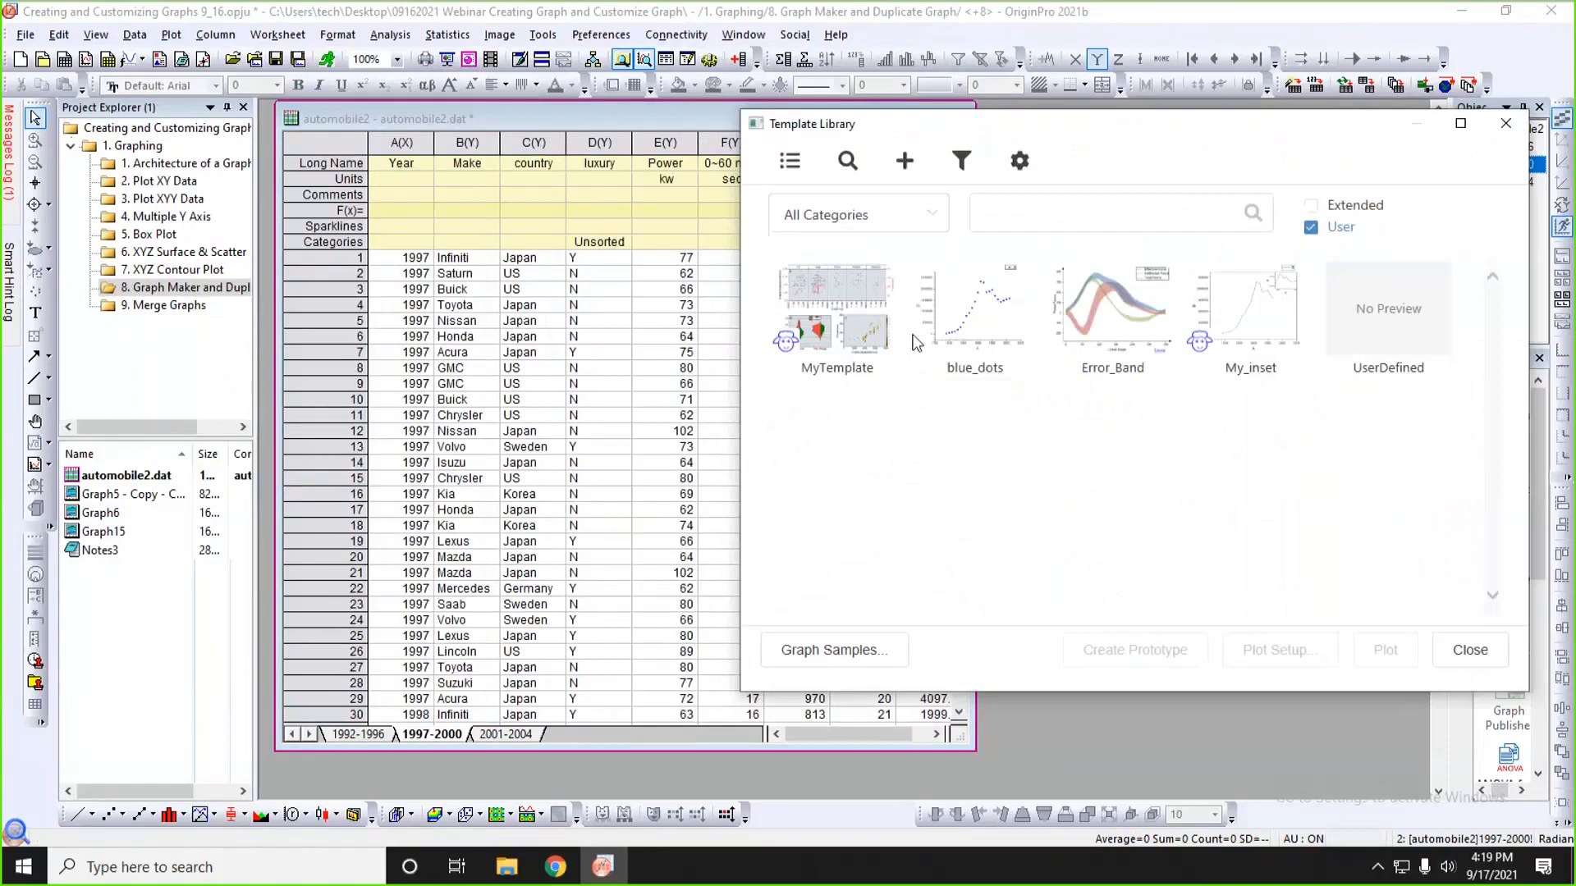
pyautogui.click(841, 315)
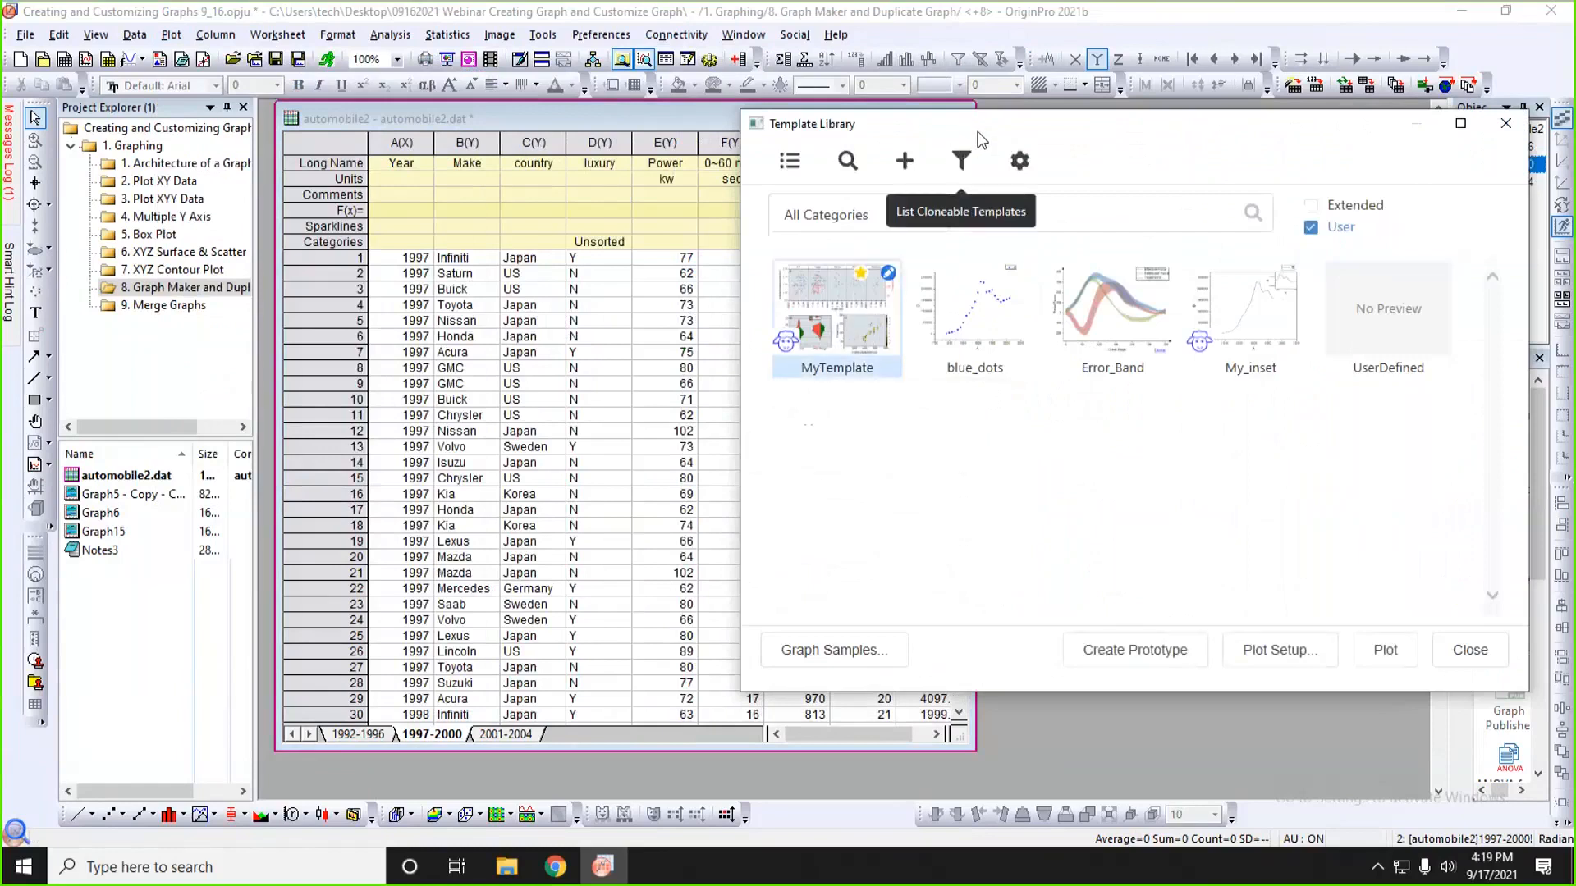
pyautogui.moveTo(977, 132); pyautogui.dragTo(1052, 130)
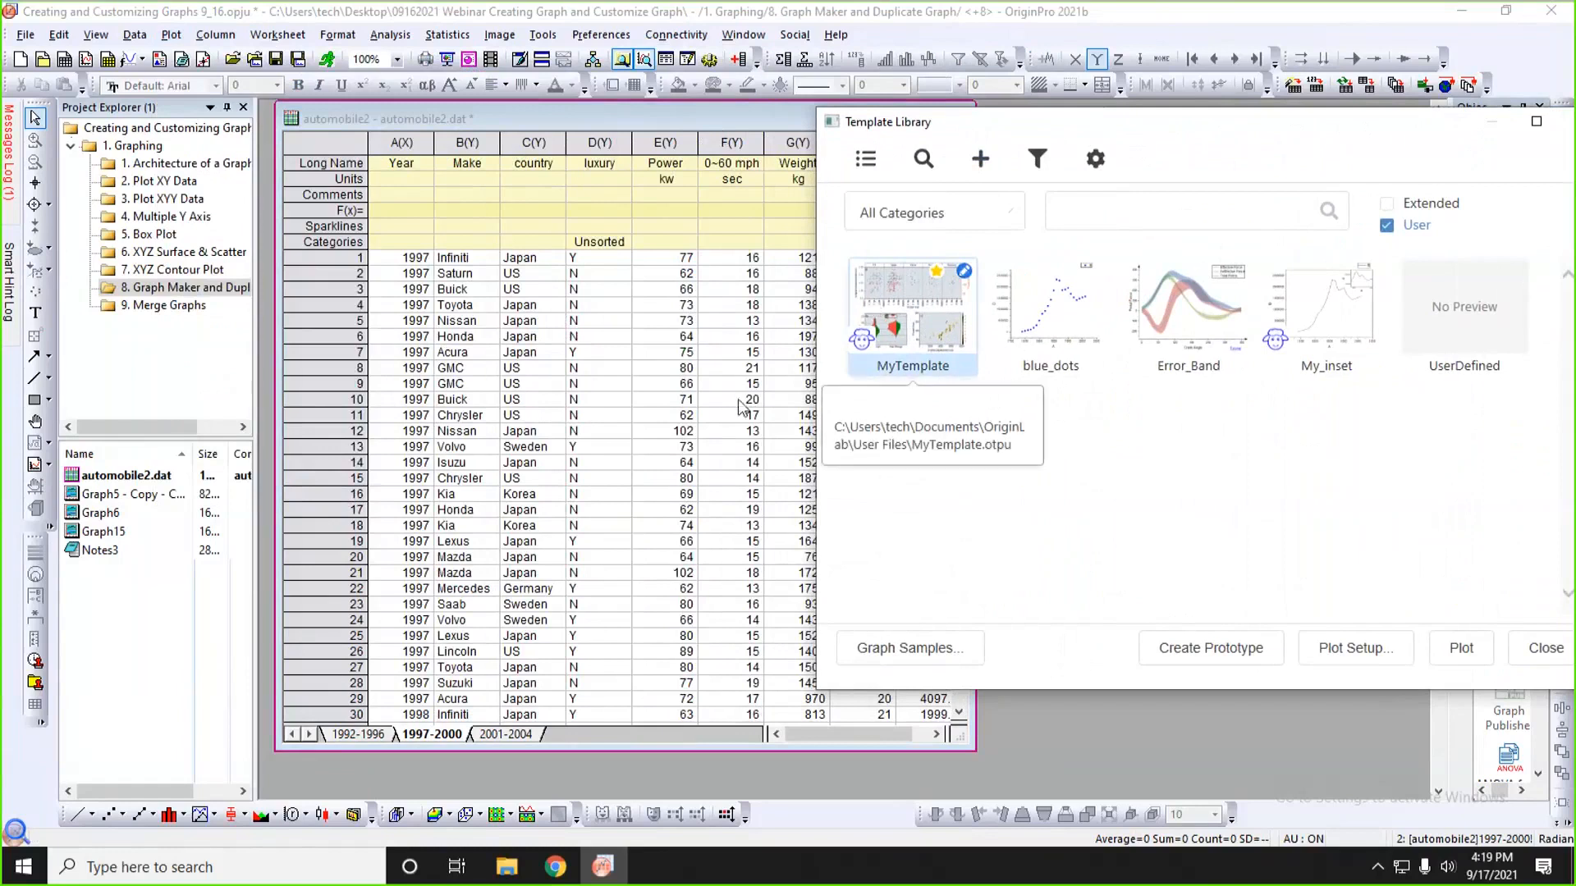
pyautogui.moveTo(1027, 116); pyautogui.dragTo(869, 116)
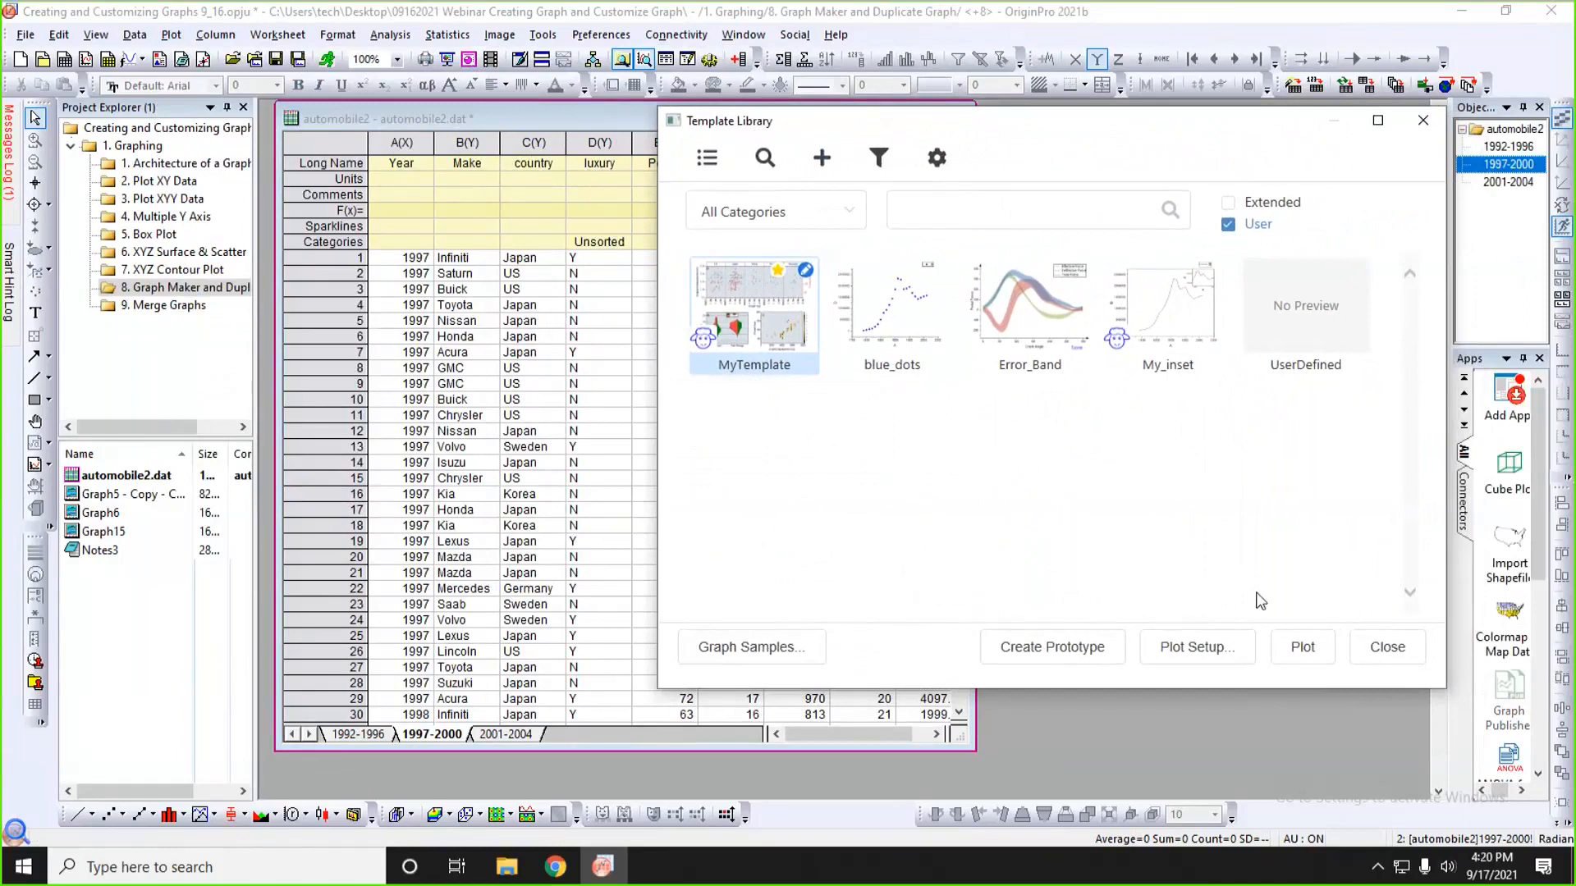
pyautogui.click(1296, 650)
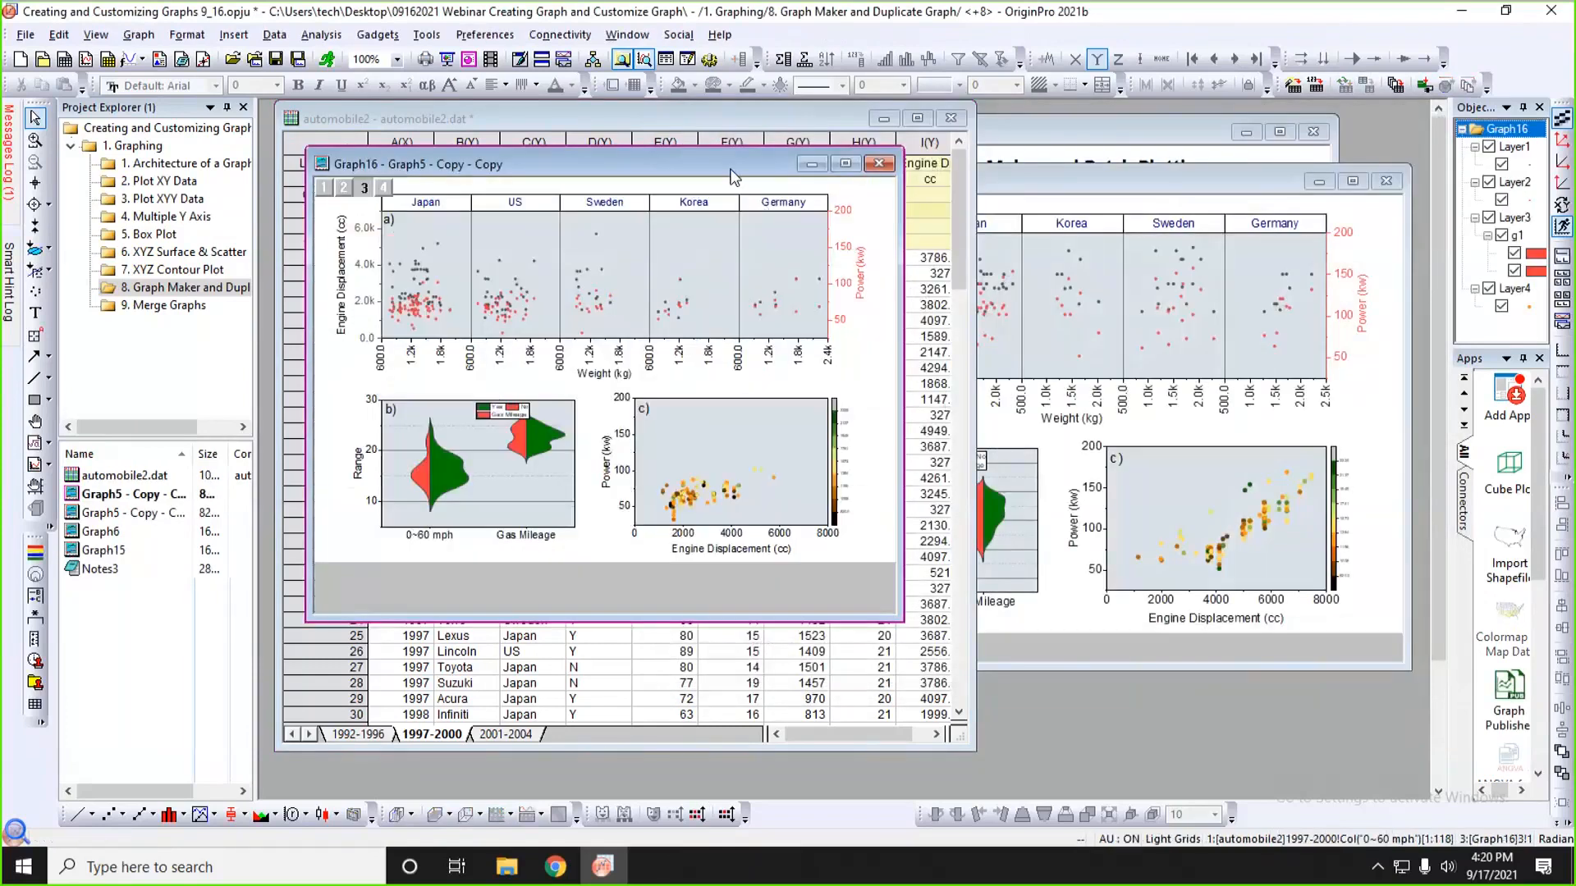
# - Enlarge the new Graph16 window and position it next to the original Graph2 for comparison
pyautogui.moveTo(731, 170); pyautogui.dragTo(1135, 205)
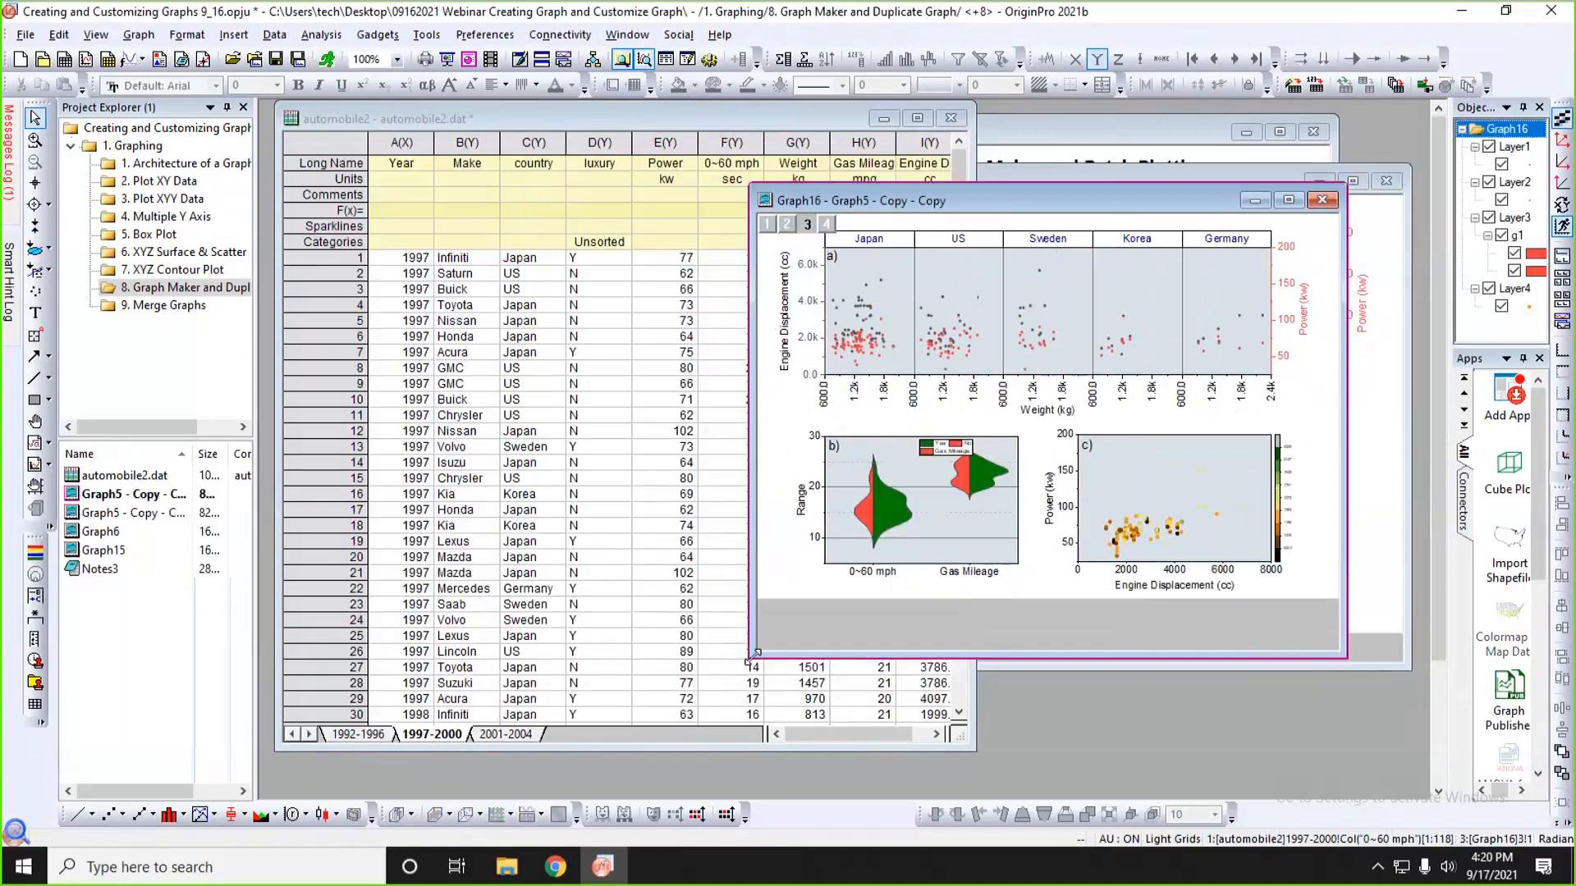
pyautogui.moveTo(753, 655); pyautogui.dragTo(652, 694)
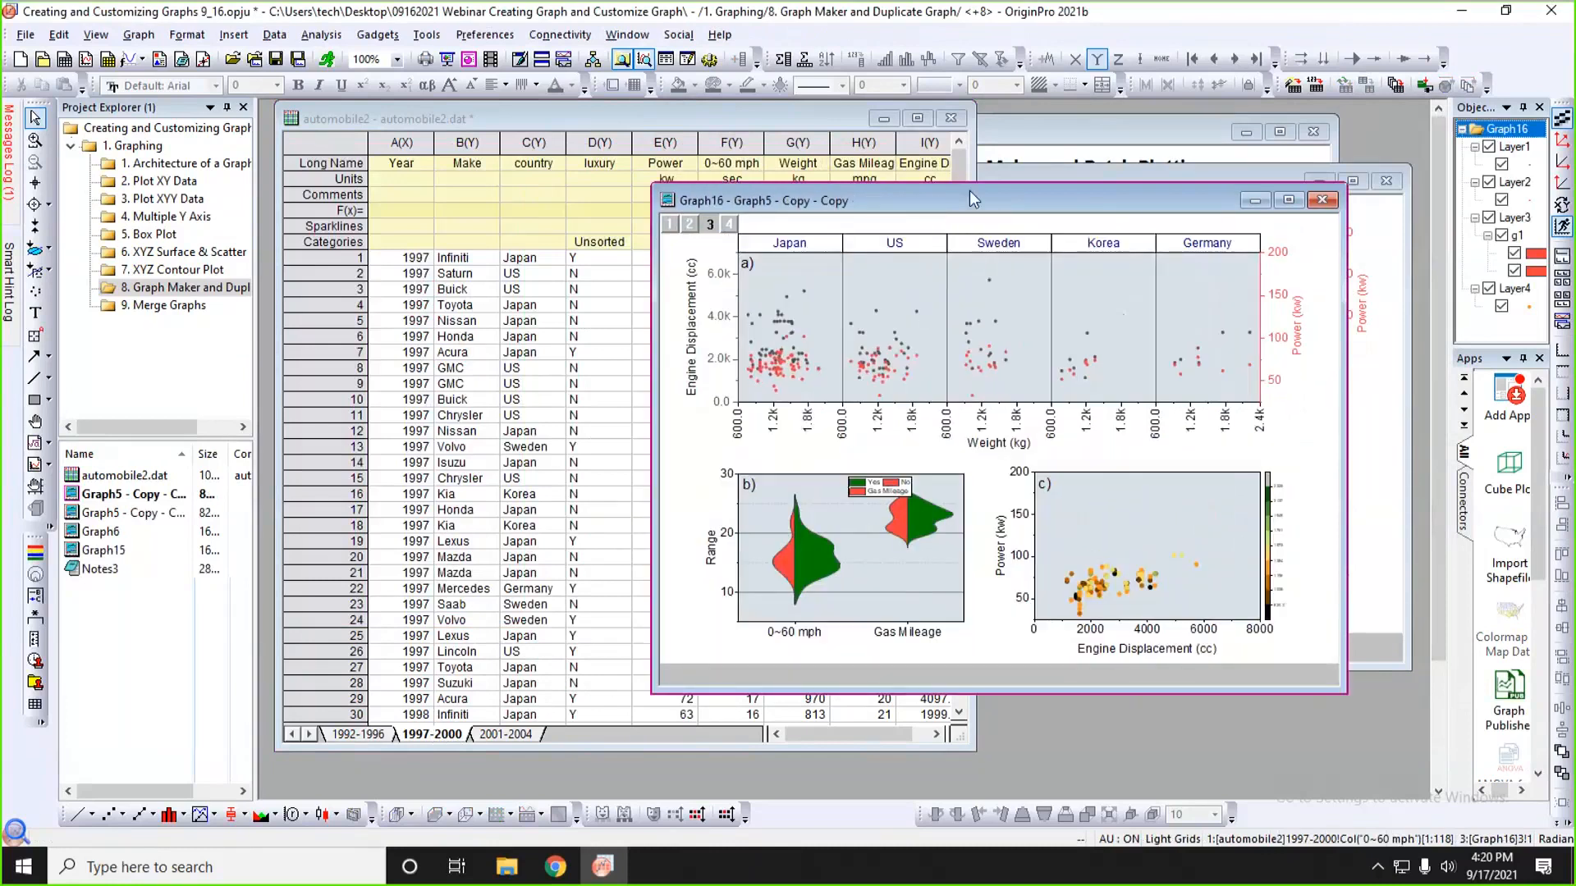
pyautogui.moveTo(969, 192); pyautogui.dragTo(664, 181)
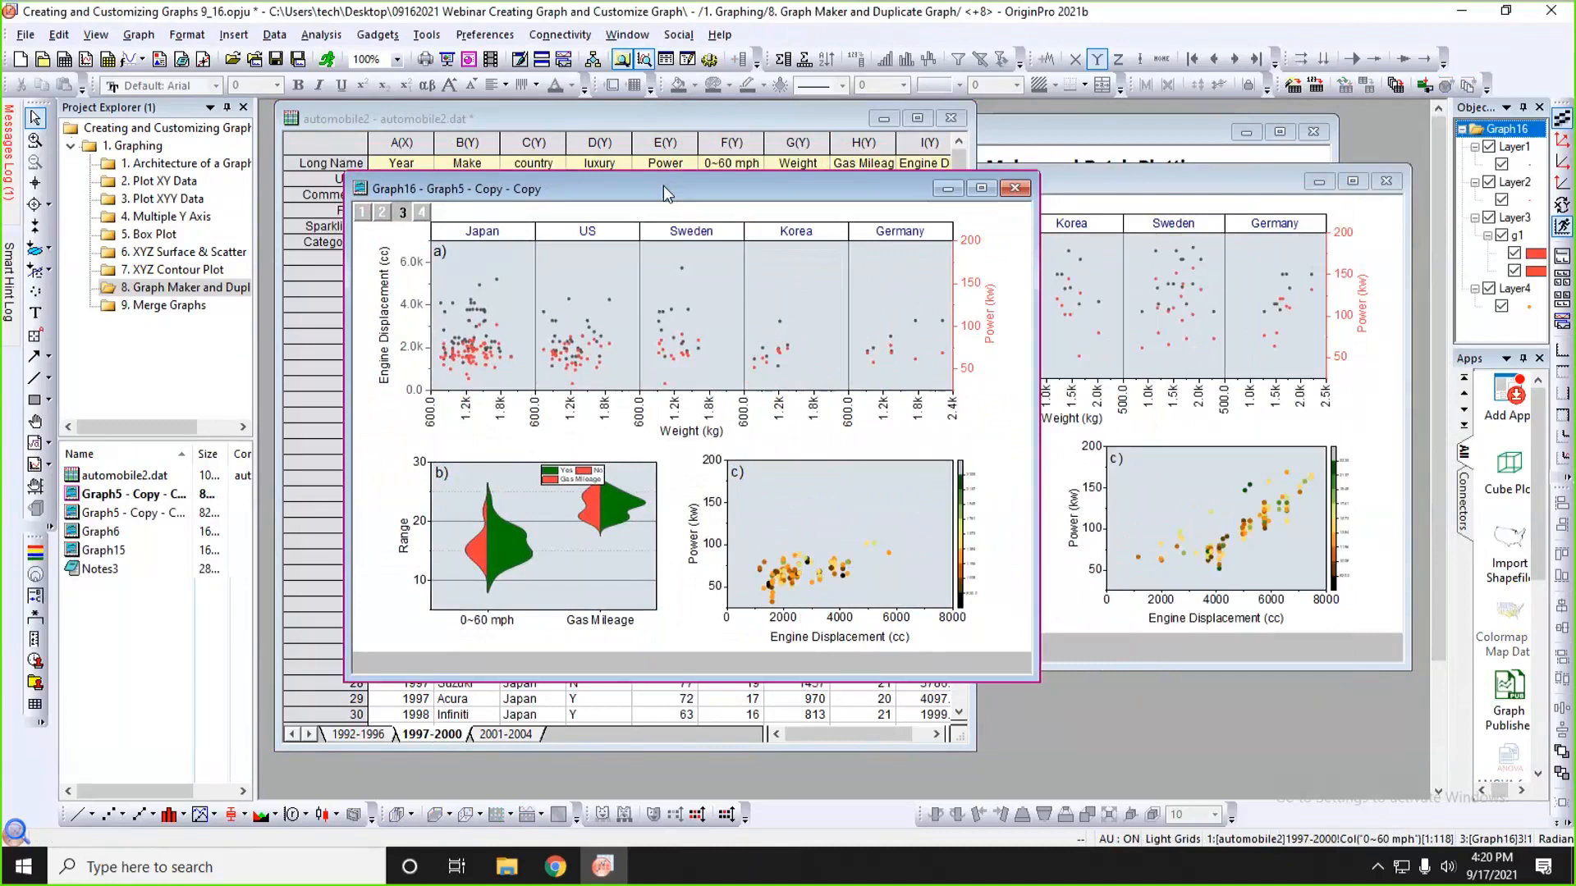
pyautogui.moveTo(663, 186); pyautogui.dragTo(696, 185)
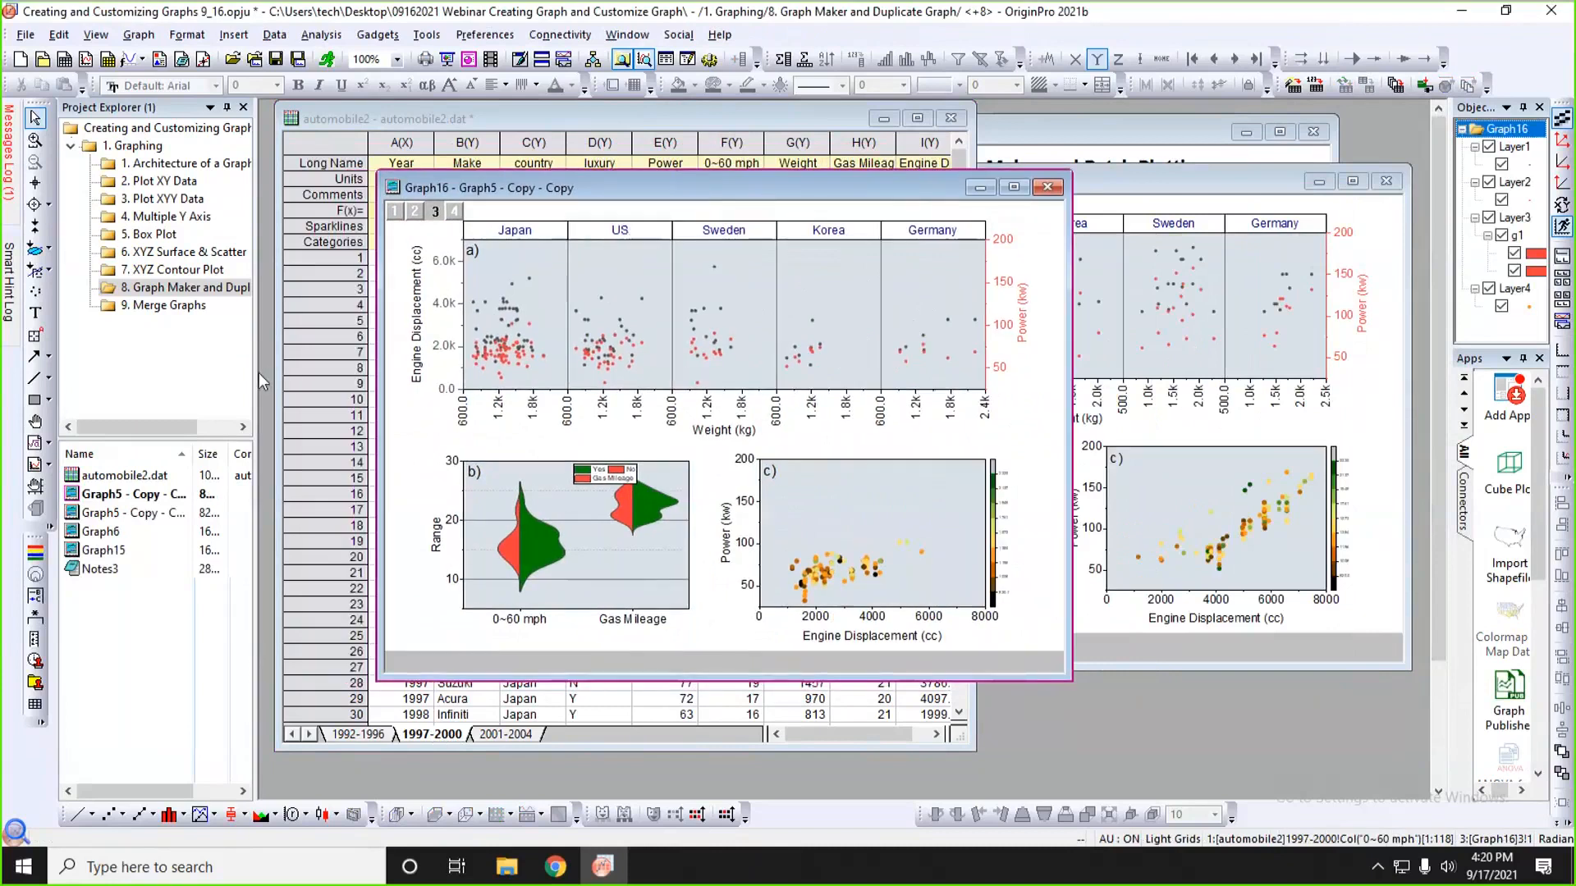
# - Widen the project folder tree to show full folder names and open the folder 9. Merge Graphs
pyautogui.moveTo(257, 377); pyautogui.dragTo(334, 375)
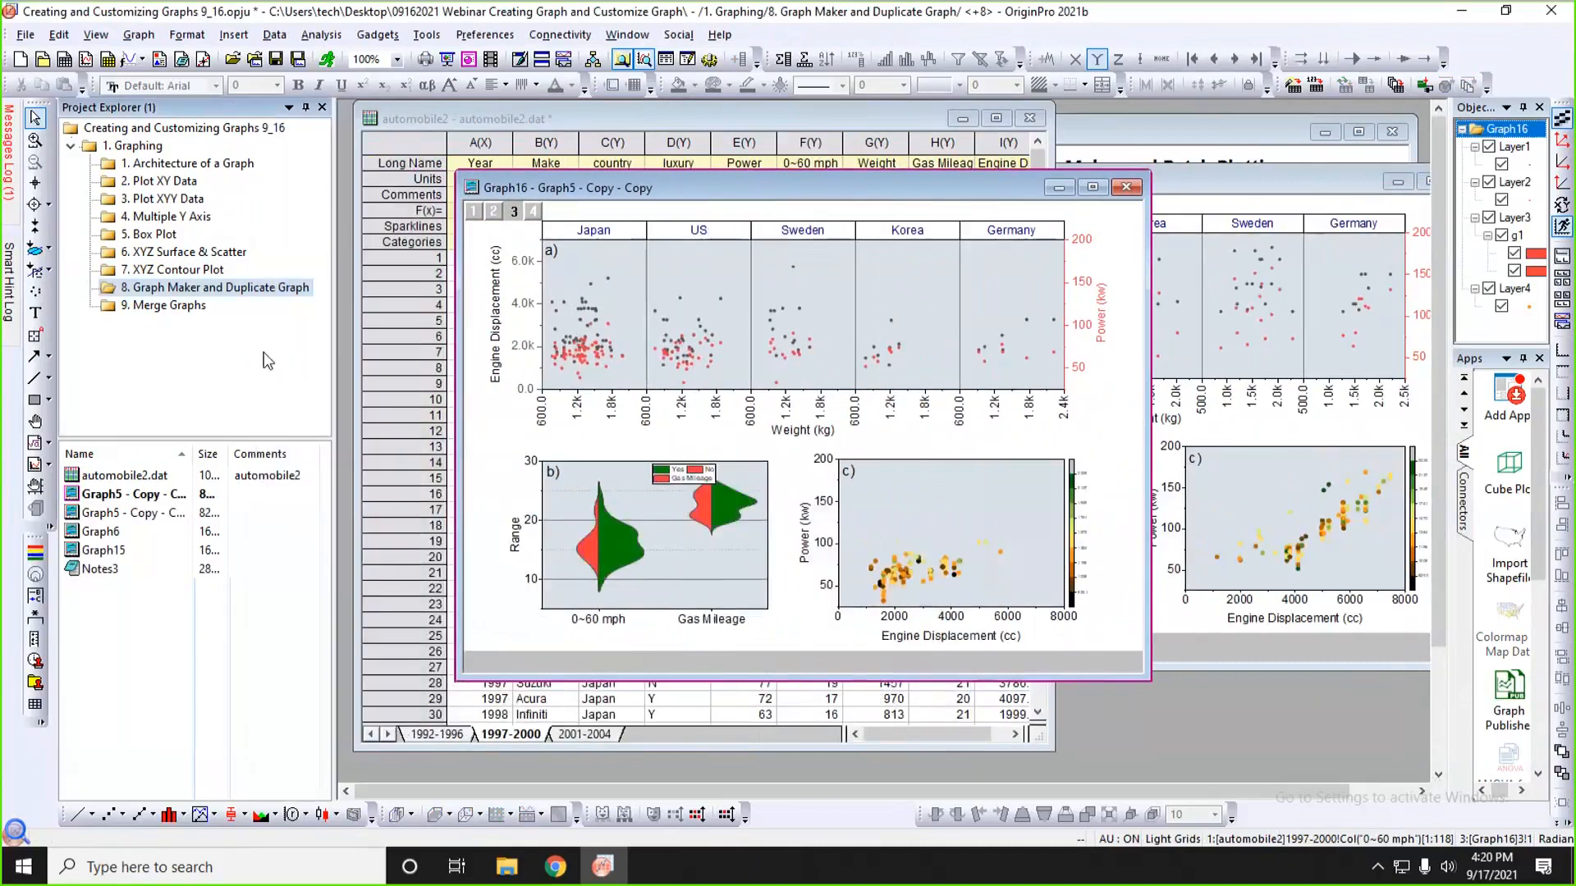
pyautogui.click(194, 307)
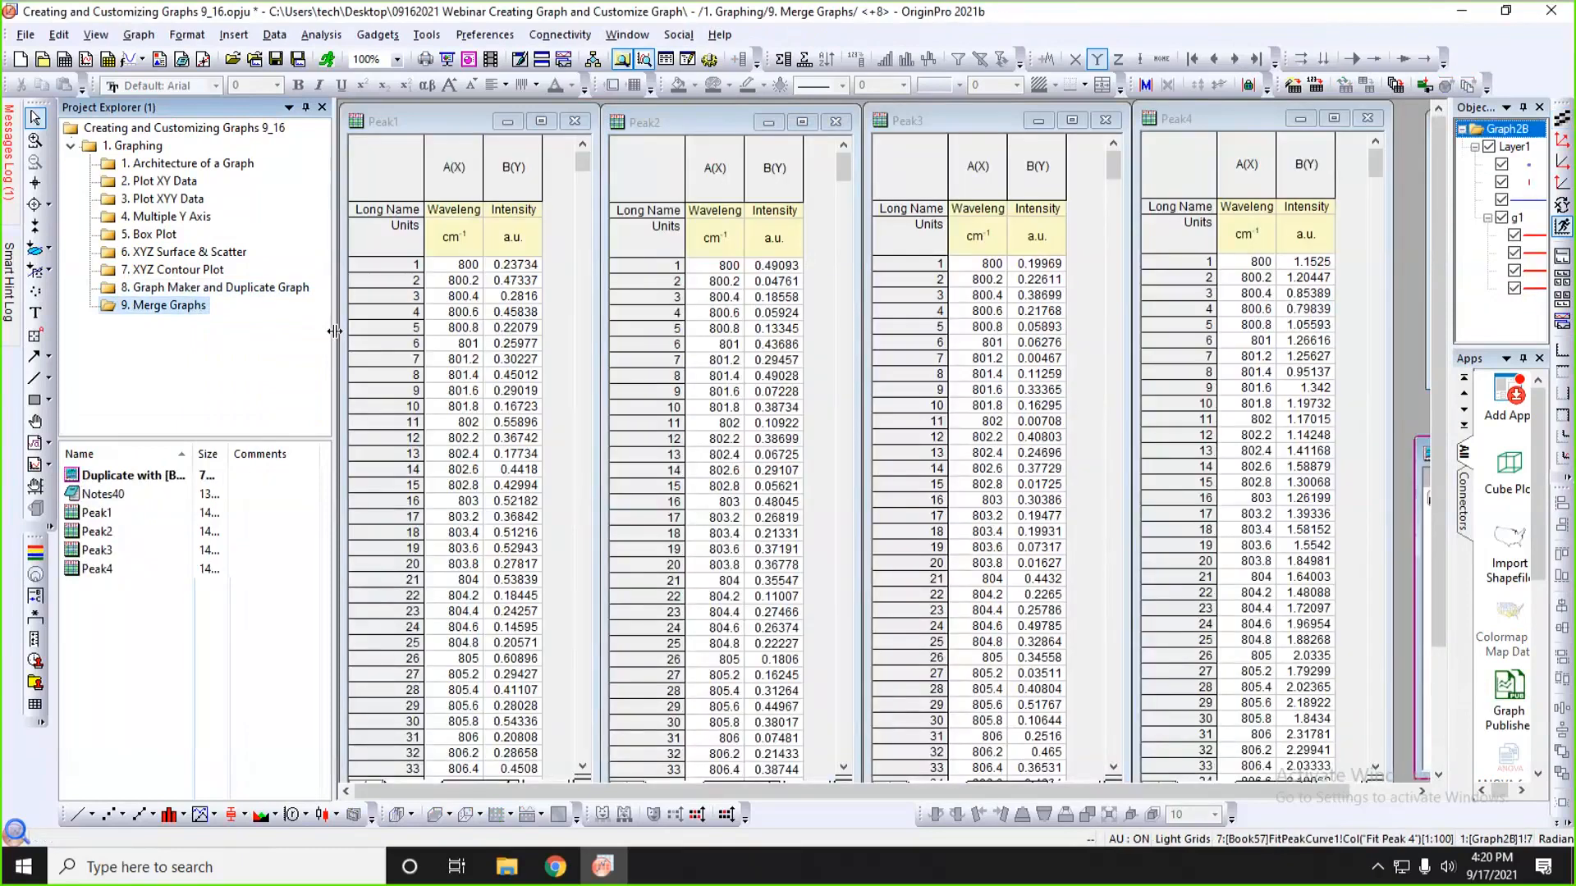
# - Narrow the project folder tree and widen the Peak1 workbook window enough to show all of its sheet tabs
pyautogui.moveTo(330, 339); pyautogui.dragTo(153, 335)
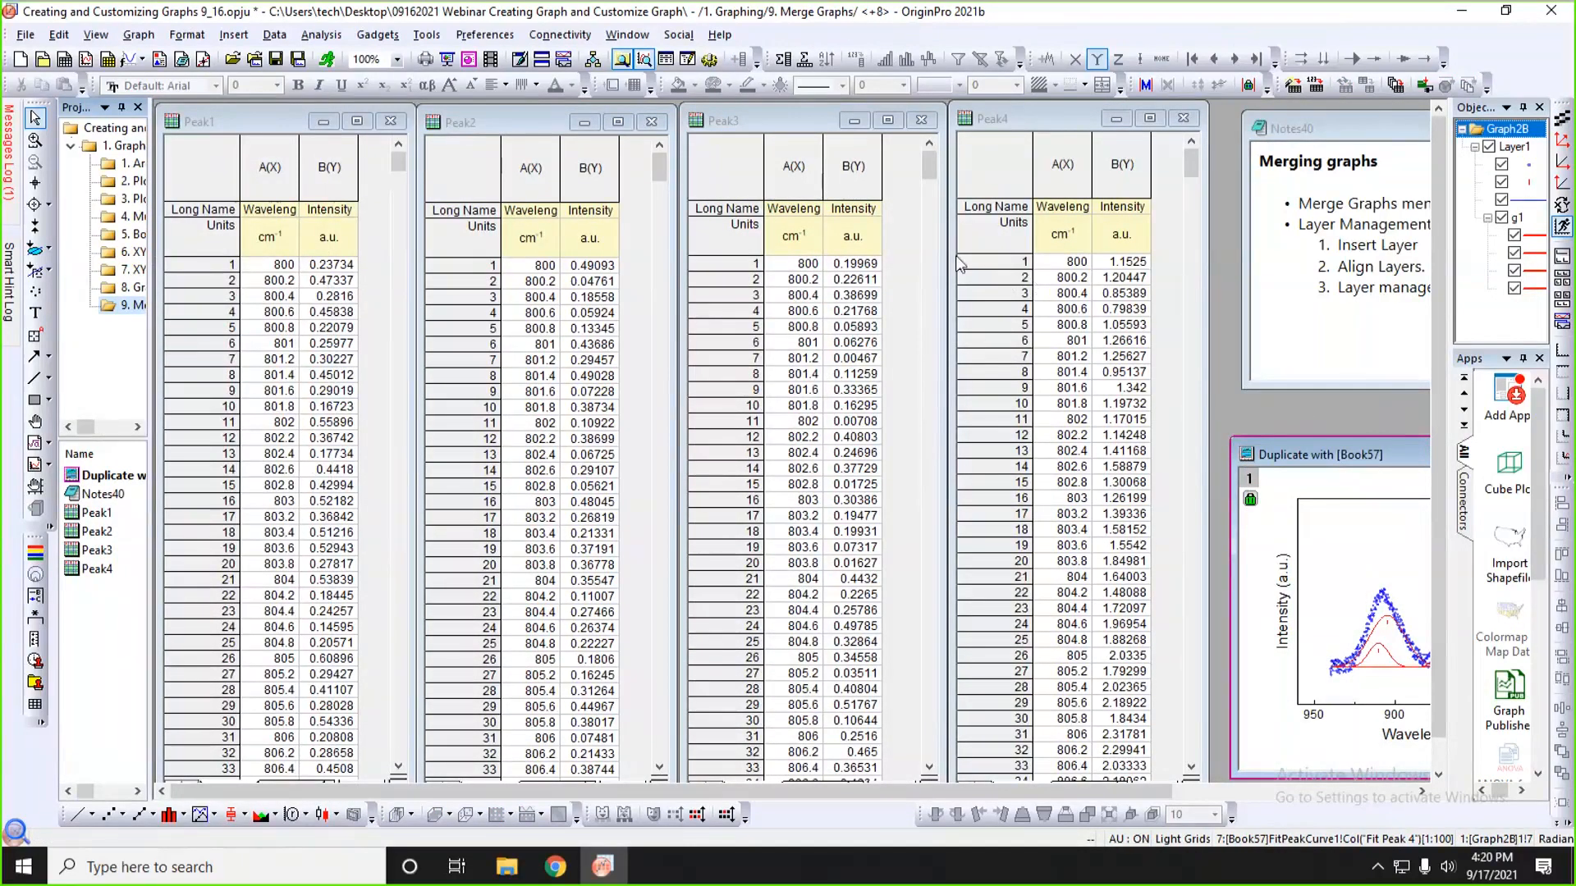
pyautogui.click(248, 122)
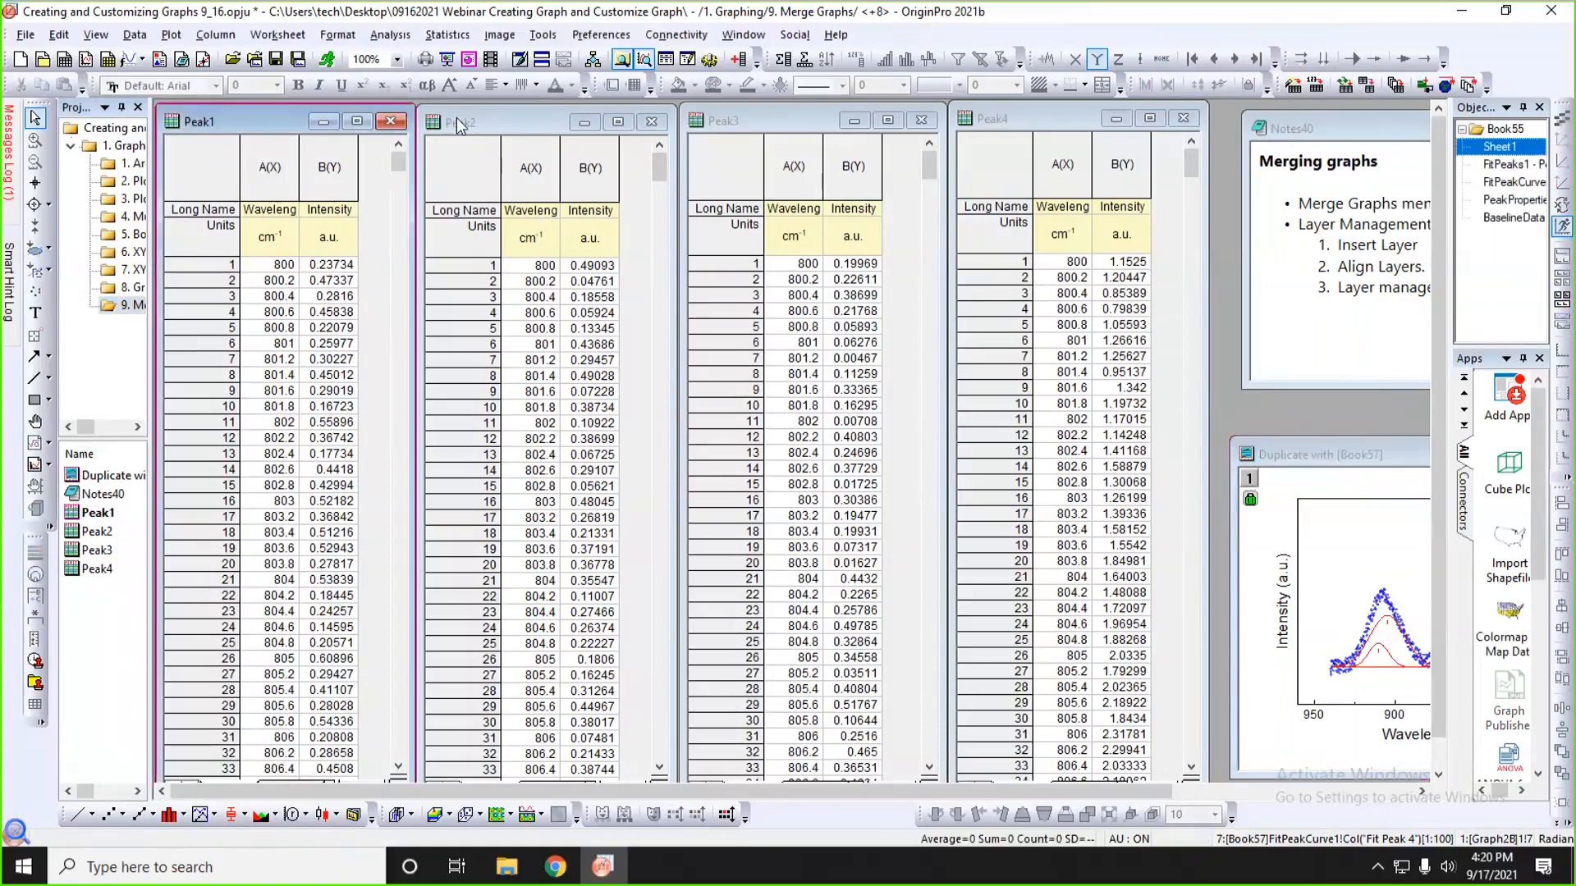
pyautogui.click(456, 121)
pyautogui.moveTo(276, 119); pyautogui.dragTo(311, 115)
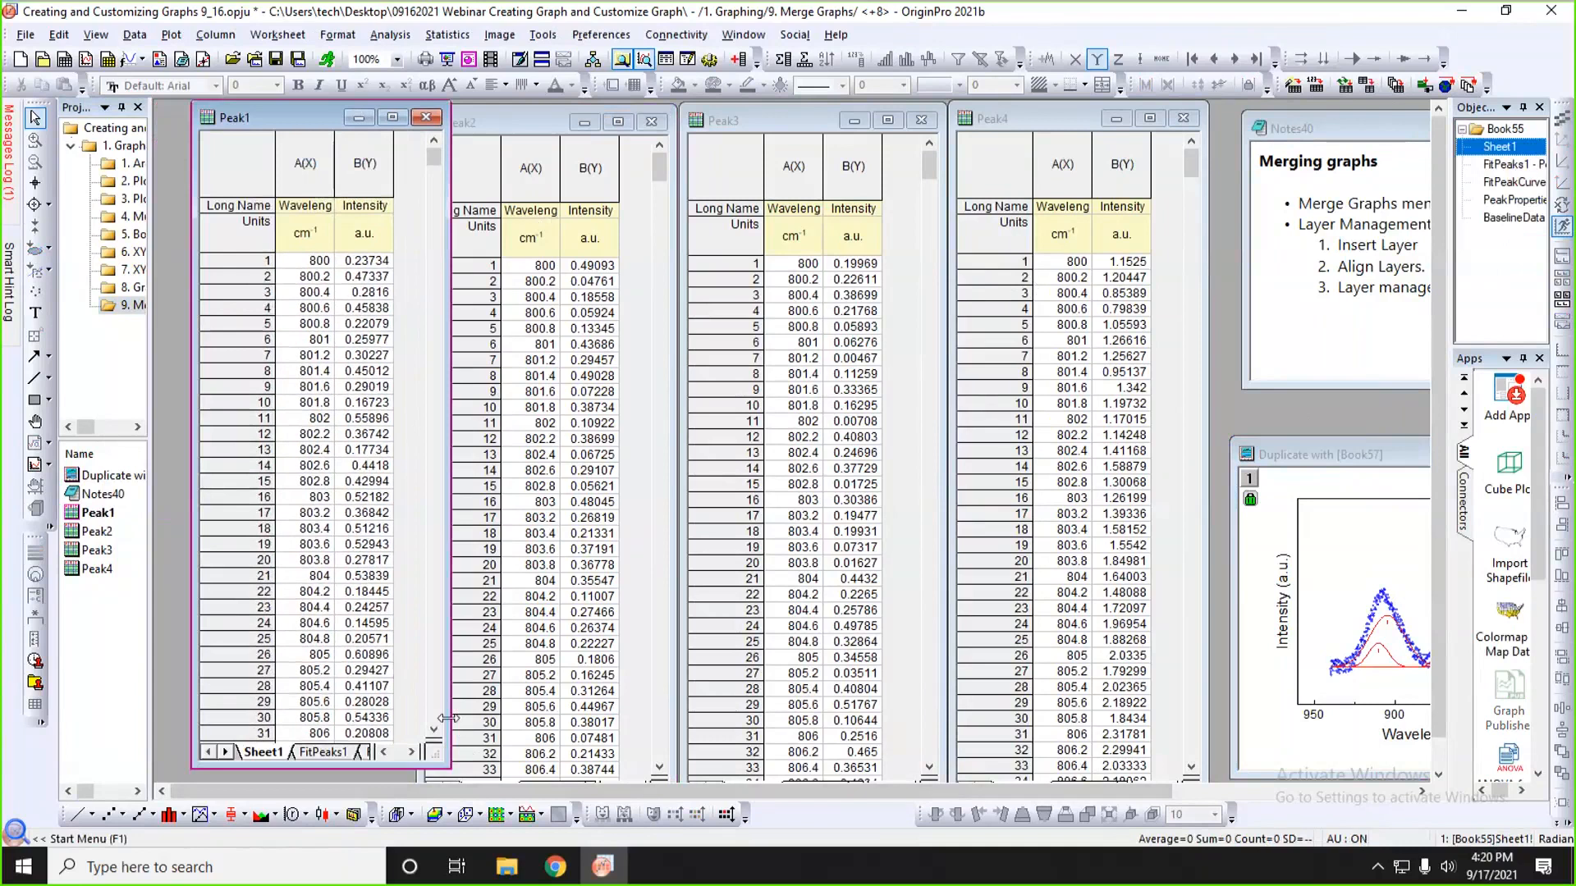
pyautogui.moveTo(448, 719); pyautogui.dragTo(926, 719)
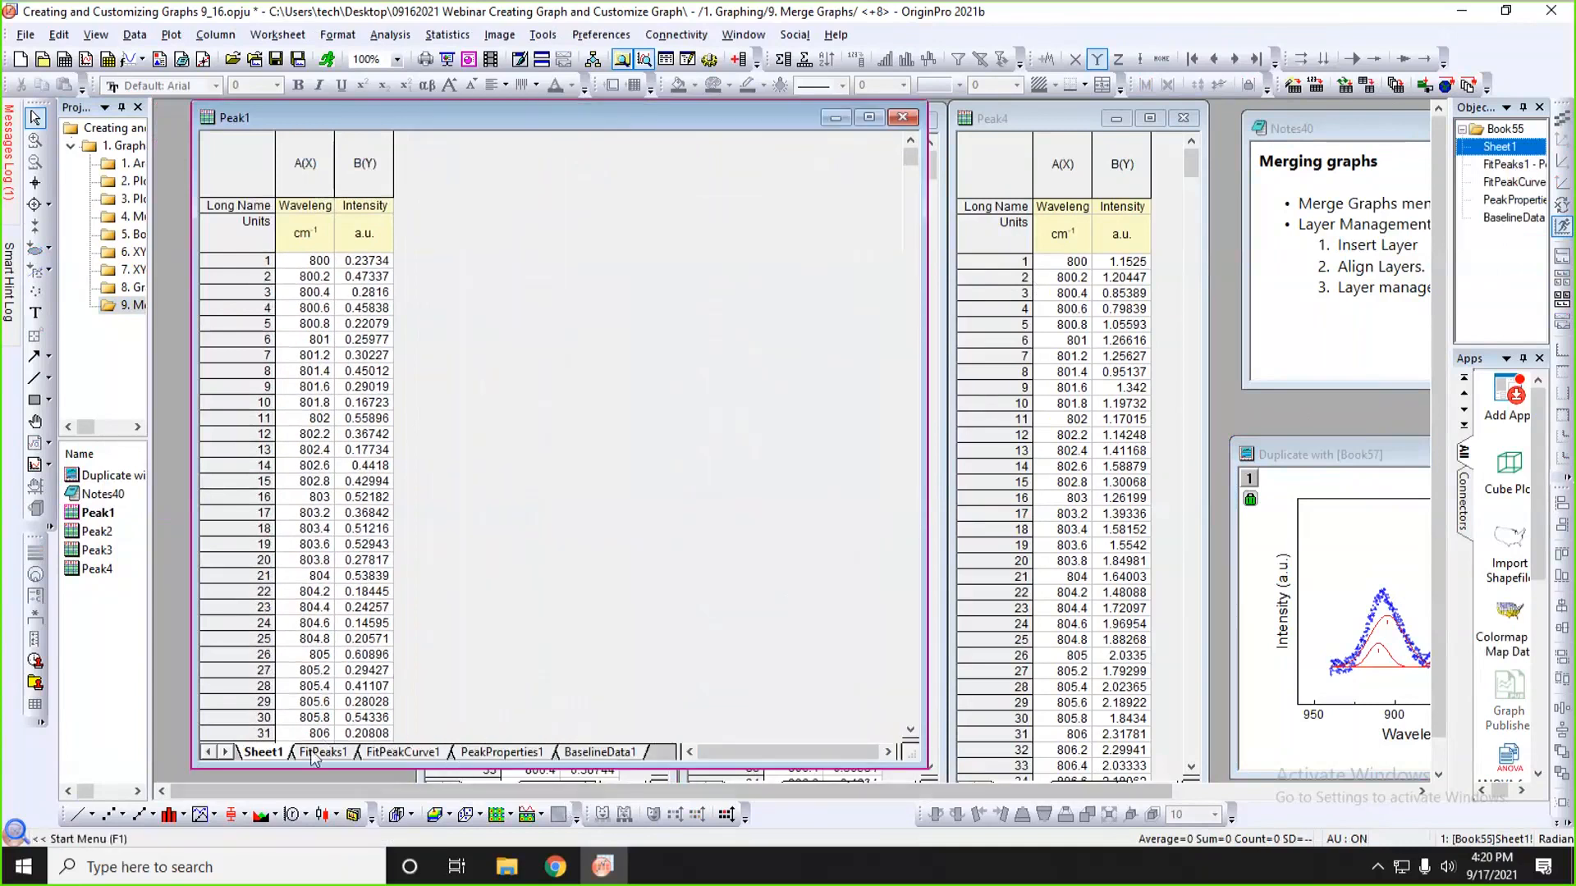
# - Examine the PeakProperties1 and BaselineData1 sheets of Peak1, and return the workbook window to its narrow size beside Peak2
pyautogui.click(447, 753)
pyautogui.click(460, 753)
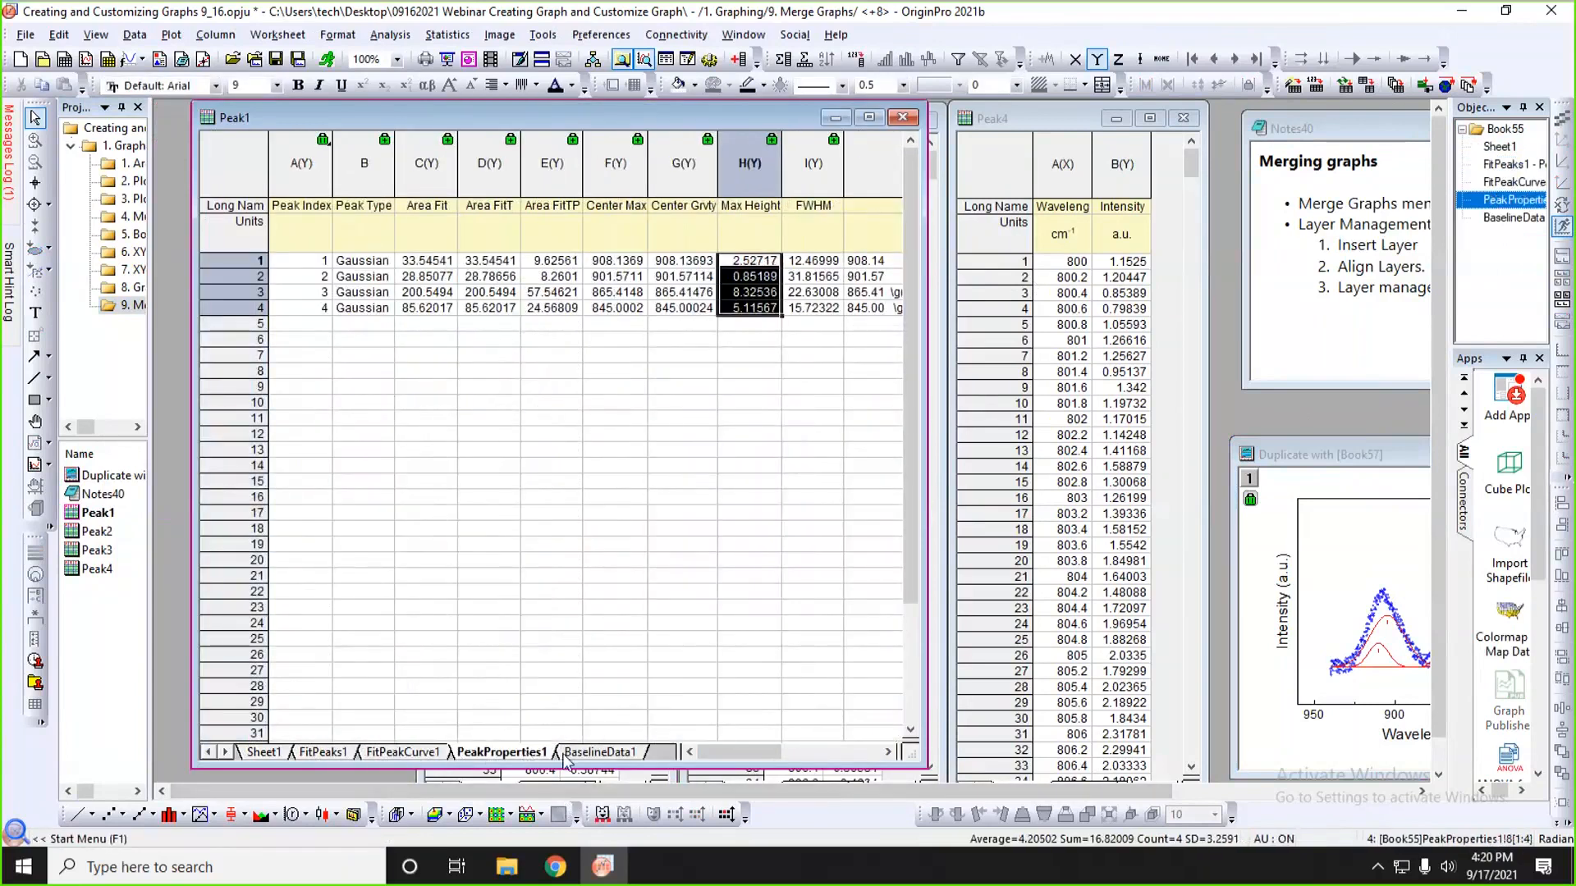
pyautogui.click(567, 754)
pyautogui.moveTo(926, 477); pyautogui.dragTo(448, 477)
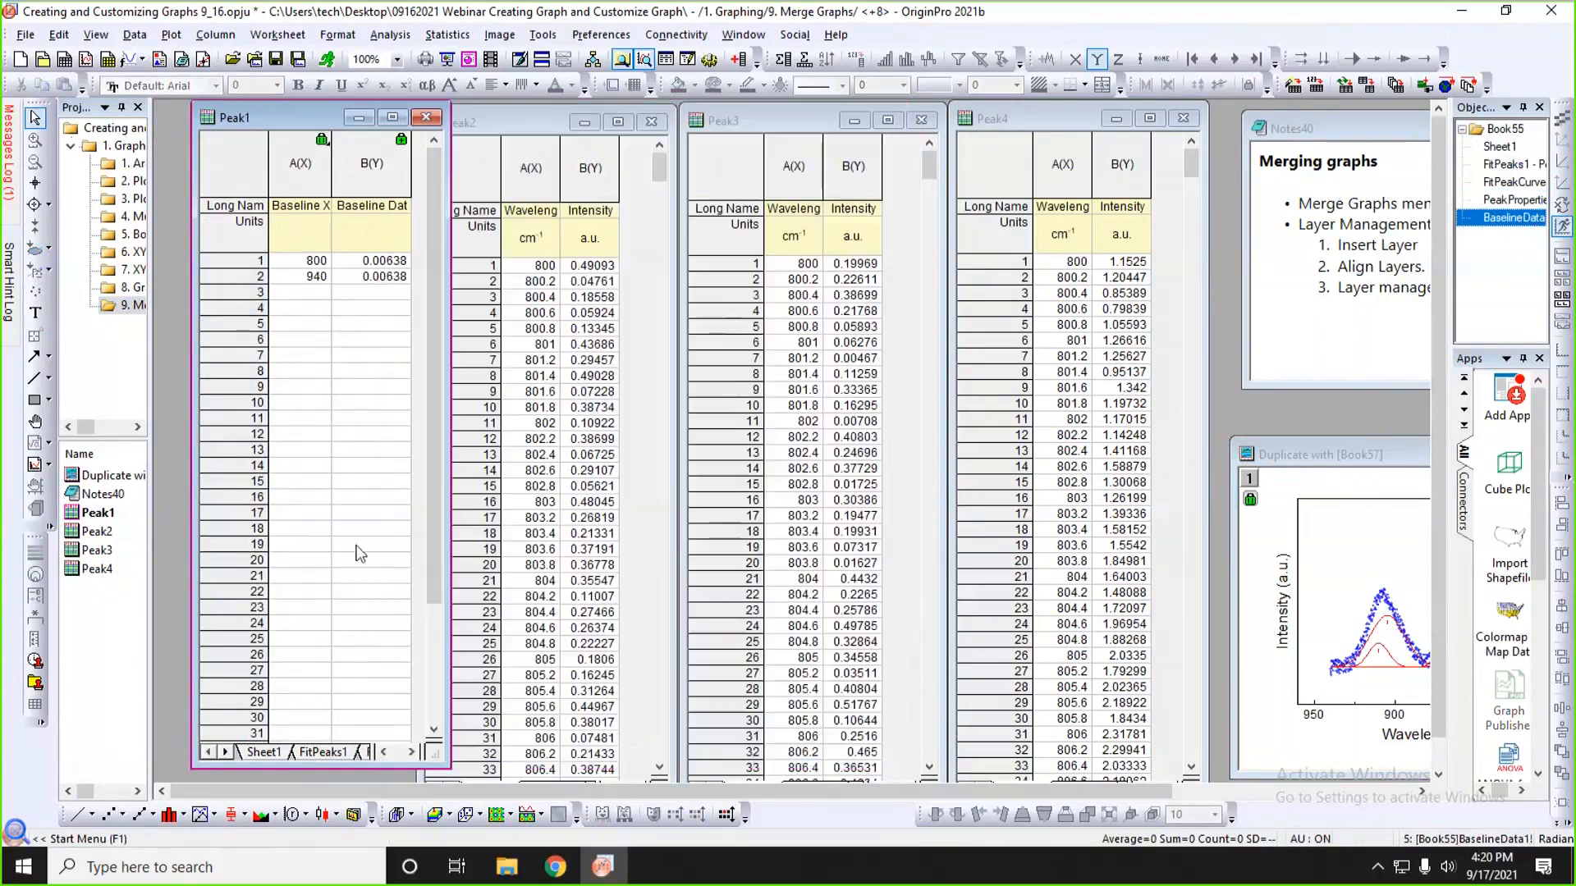
pyautogui.moveTo(296, 119); pyautogui.dragTo(260, 127)
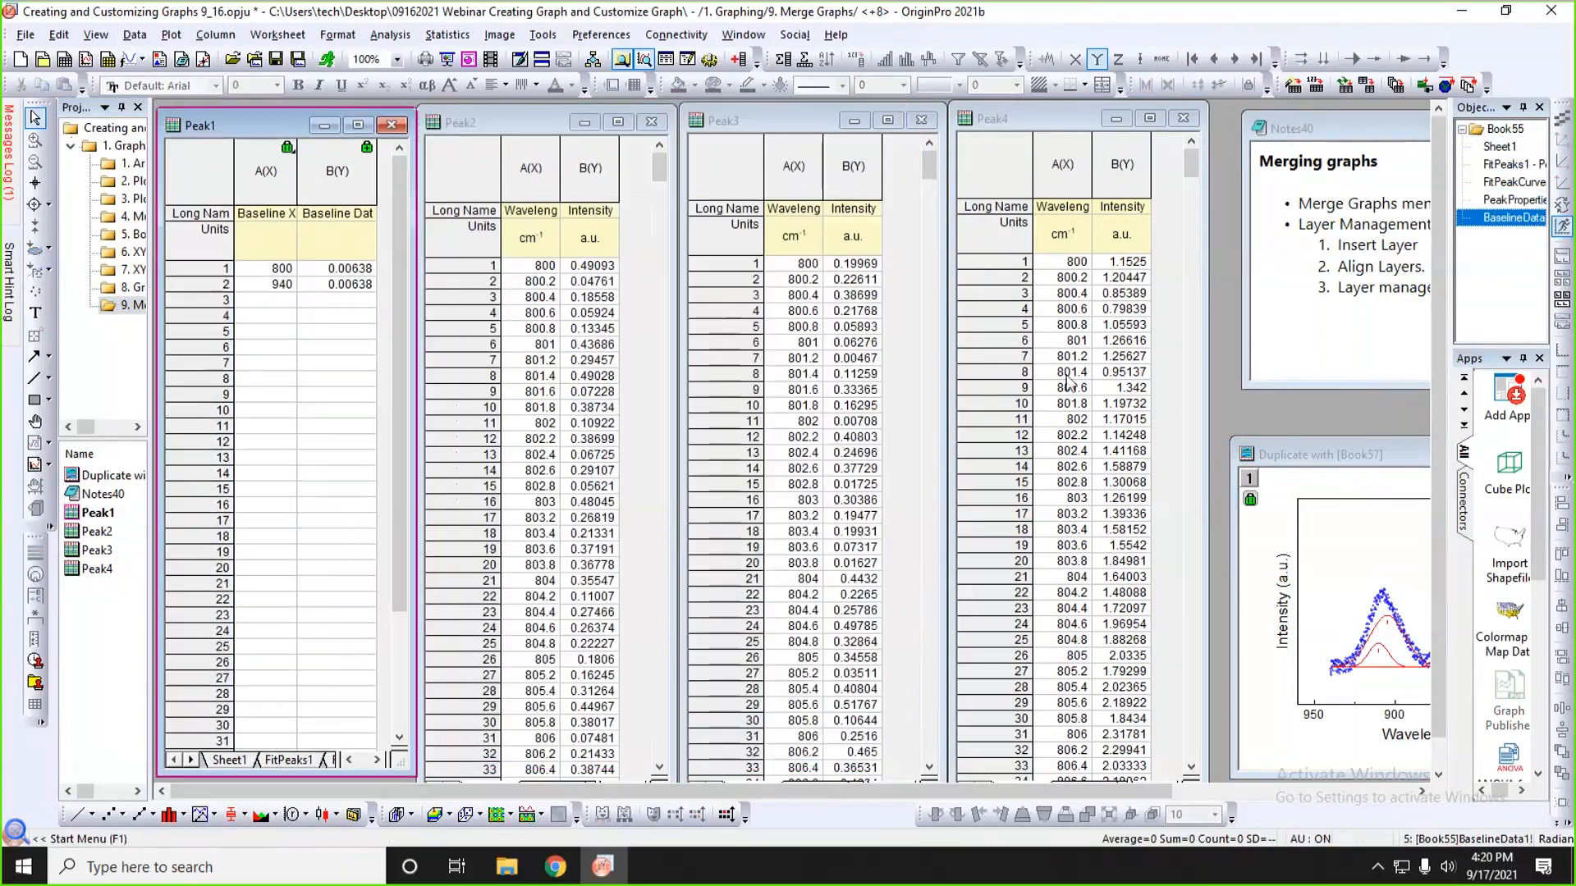
# - Bring the Duplicate with [Book57] graph window forward and place it over the Peak4 workbook
pyautogui.click(1289, 456)
pyautogui.moveTo(1288, 456); pyautogui.dragTo(725, 190)
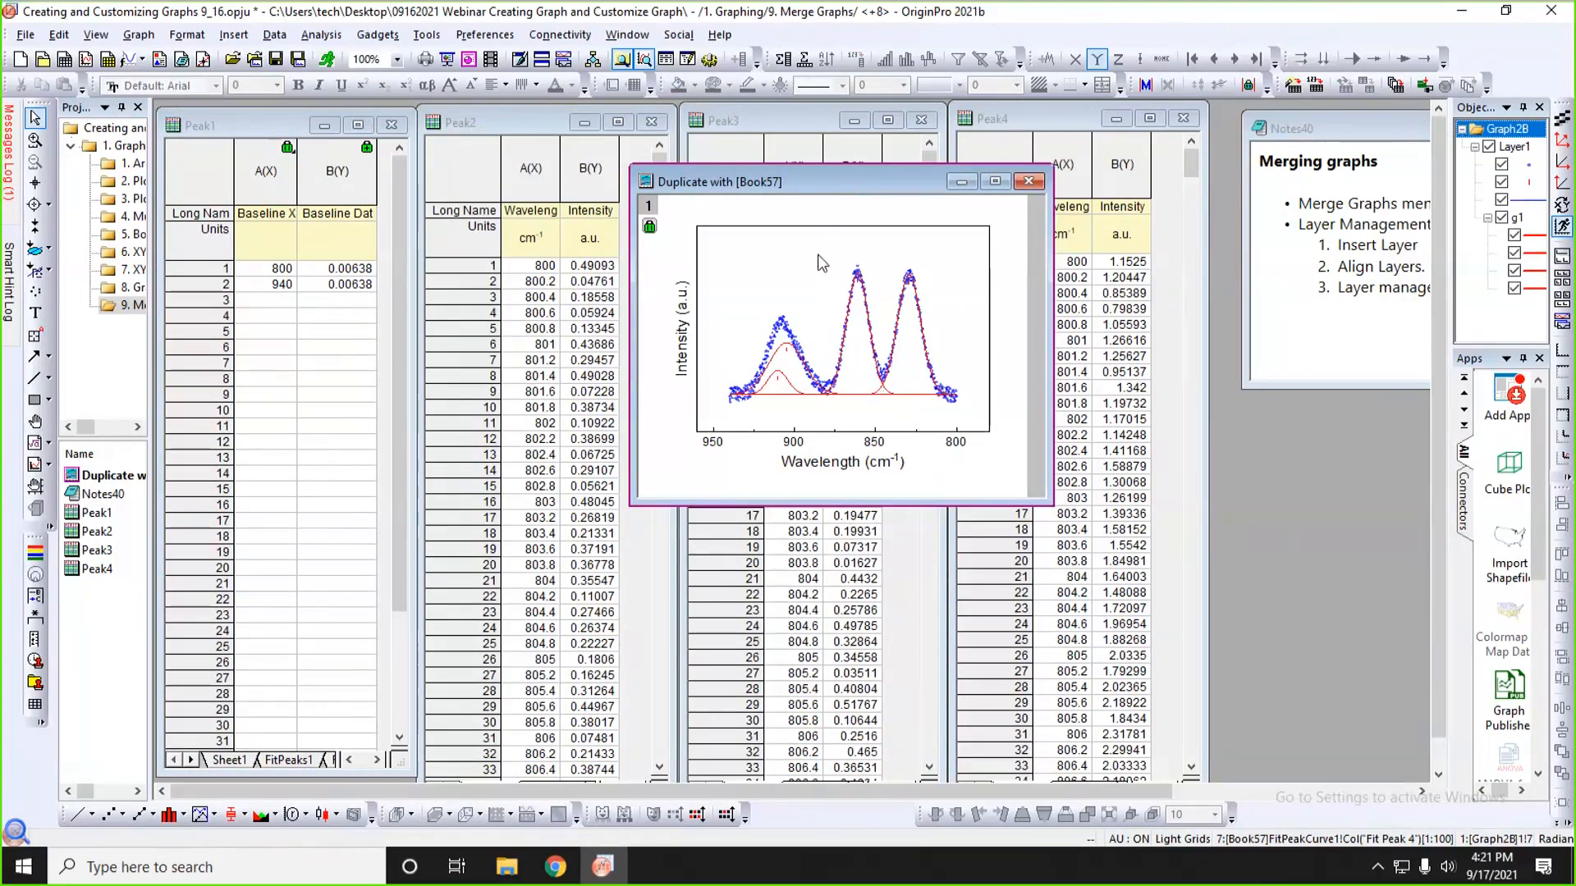
pyautogui.moveTo(857, 177); pyautogui.dragTo(1131, 272)
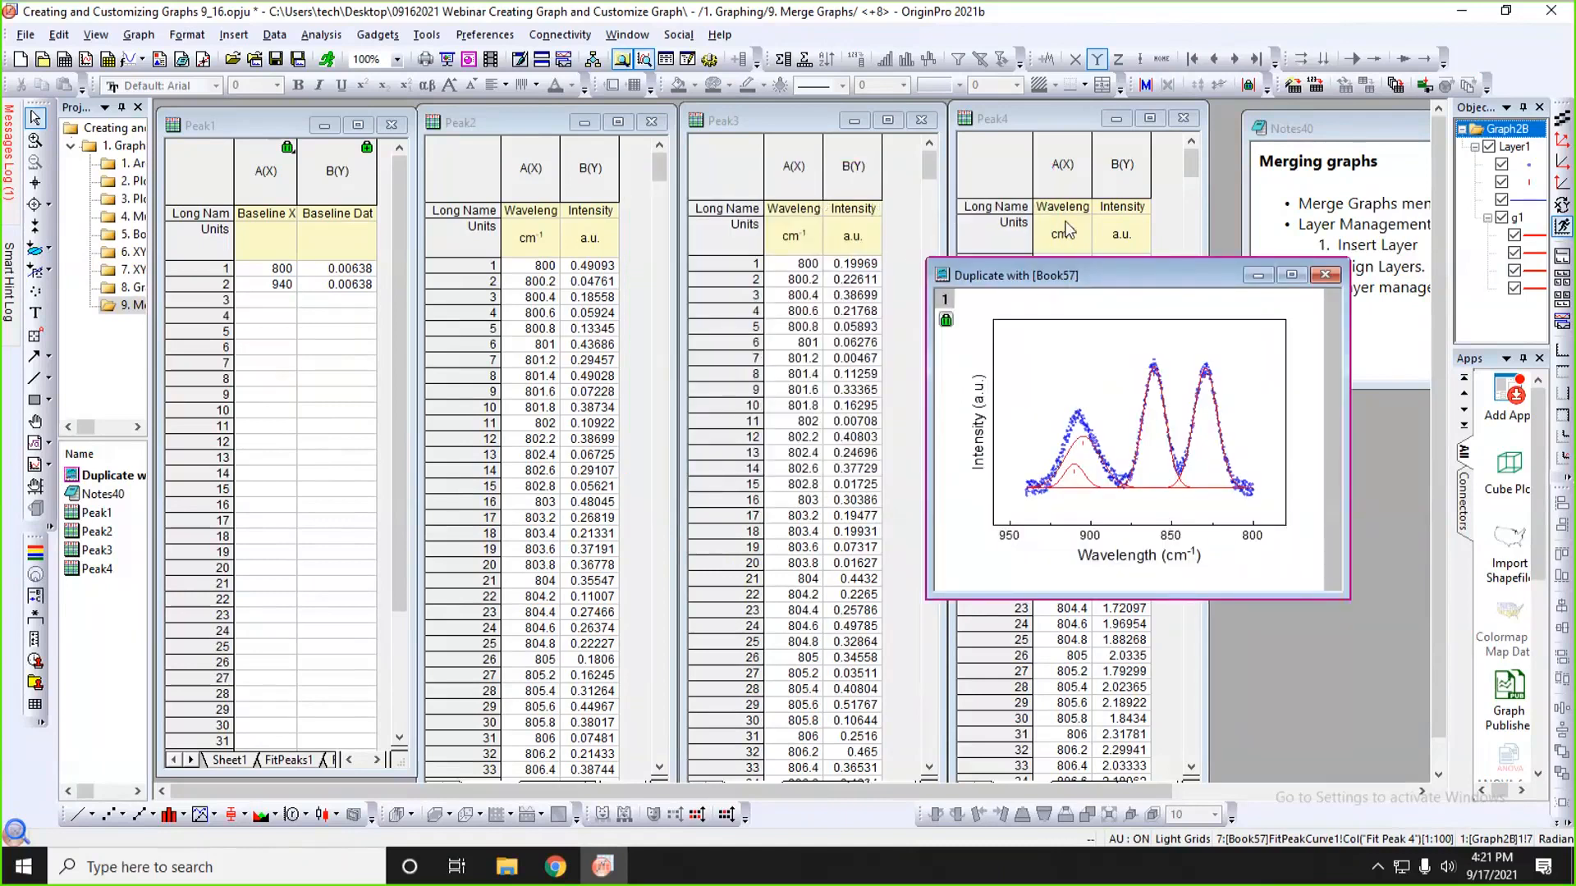
# - Batch-duplicate the Book57 graph by Book, using the Peak1, Peak2 and Peak4 workbooks as individual graphs
pyautogui.rightClick(1105, 272)
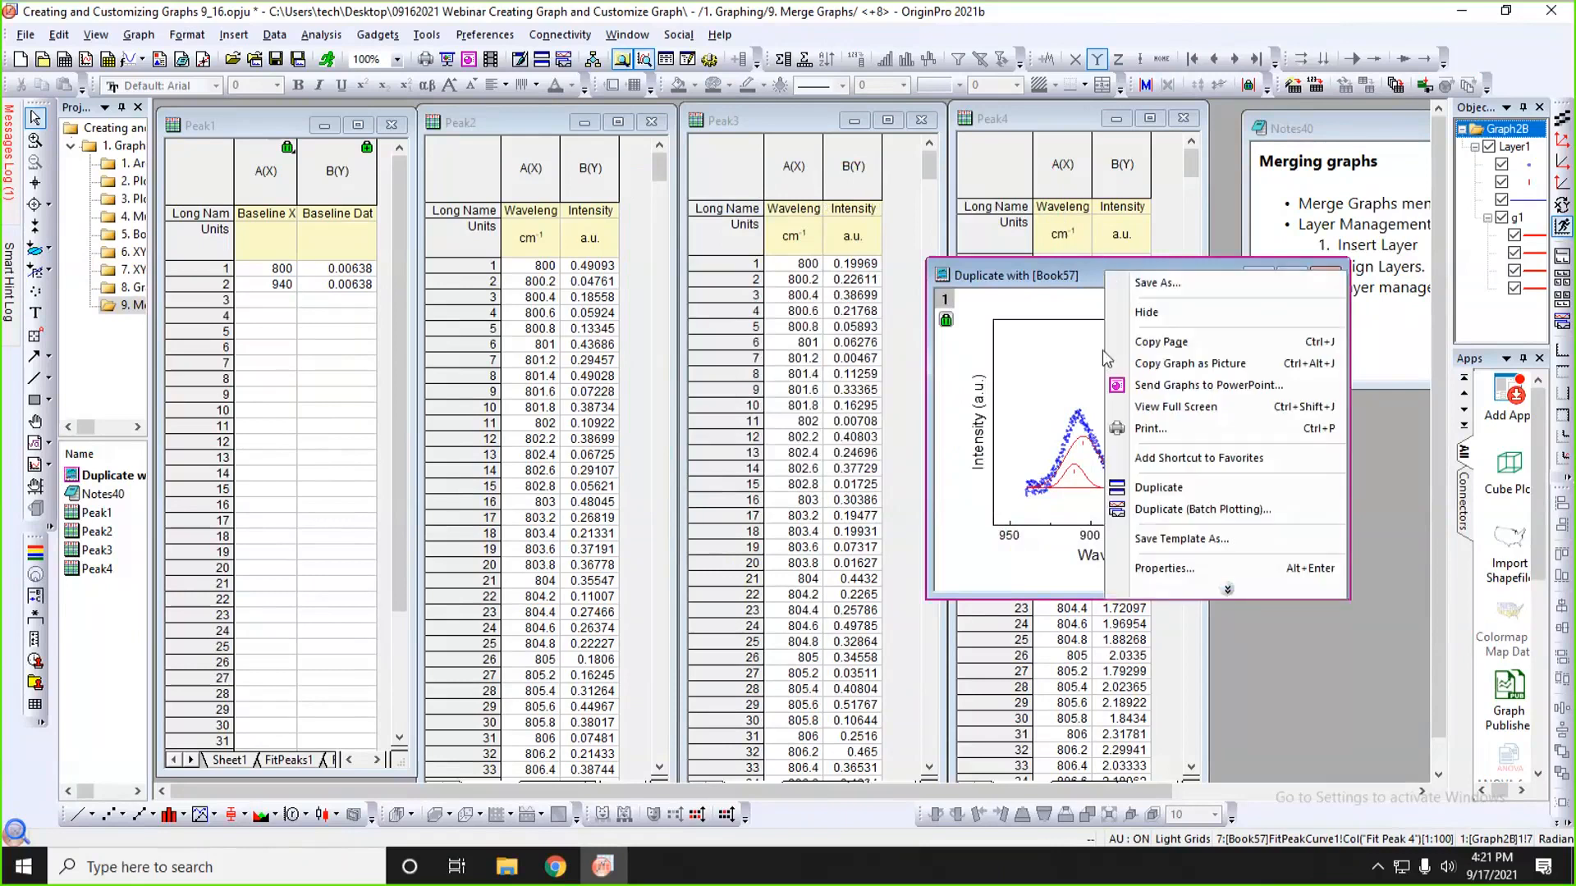
pyautogui.click(1180, 507)
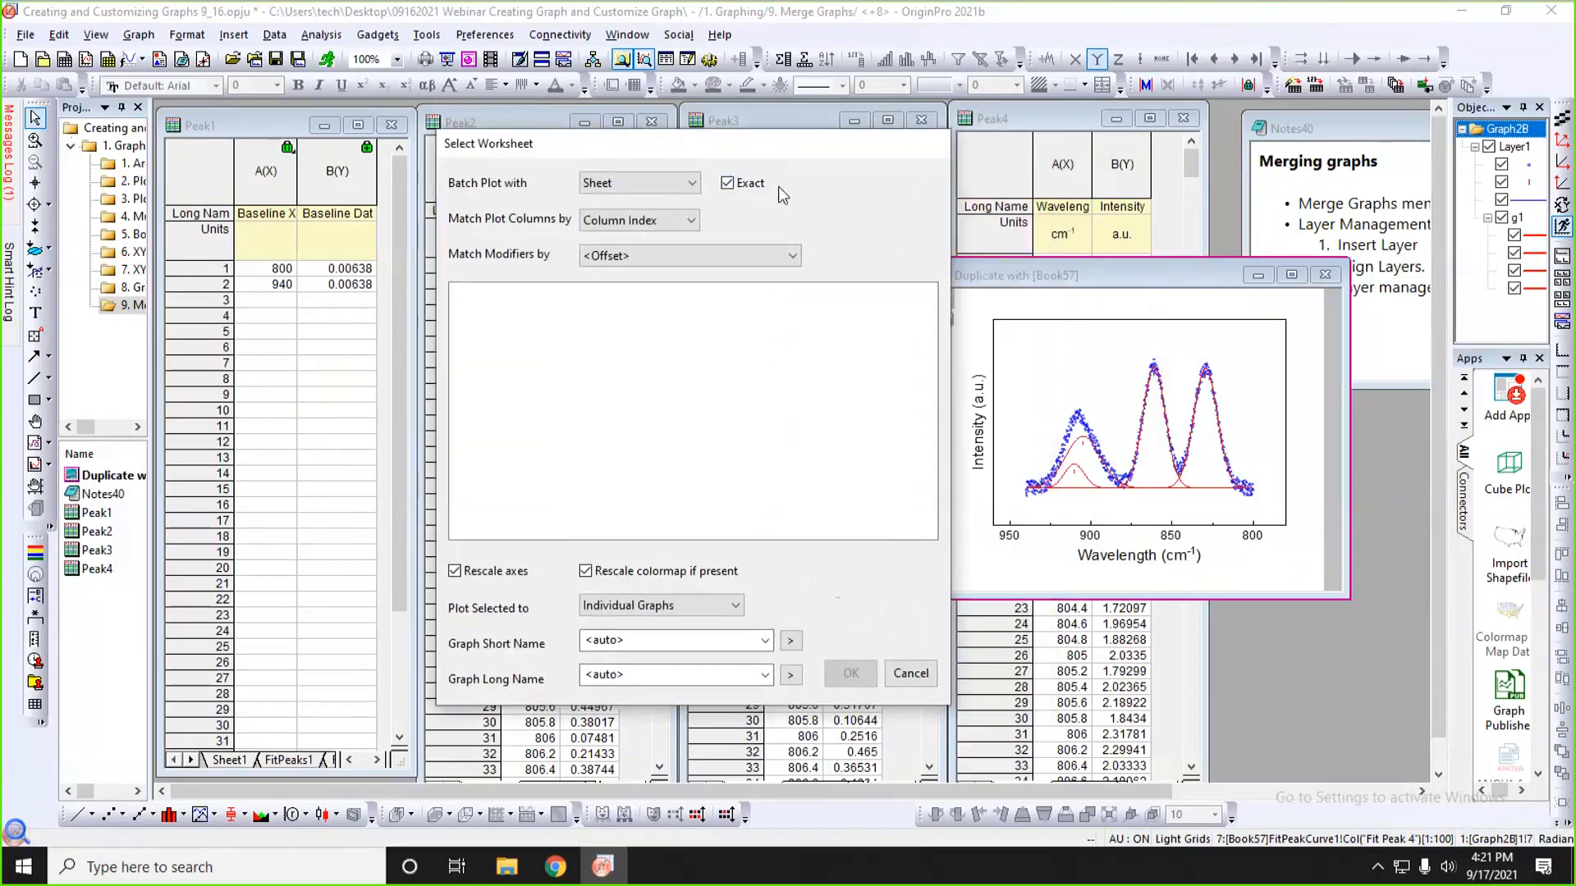
pyautogui.click(628, 183)
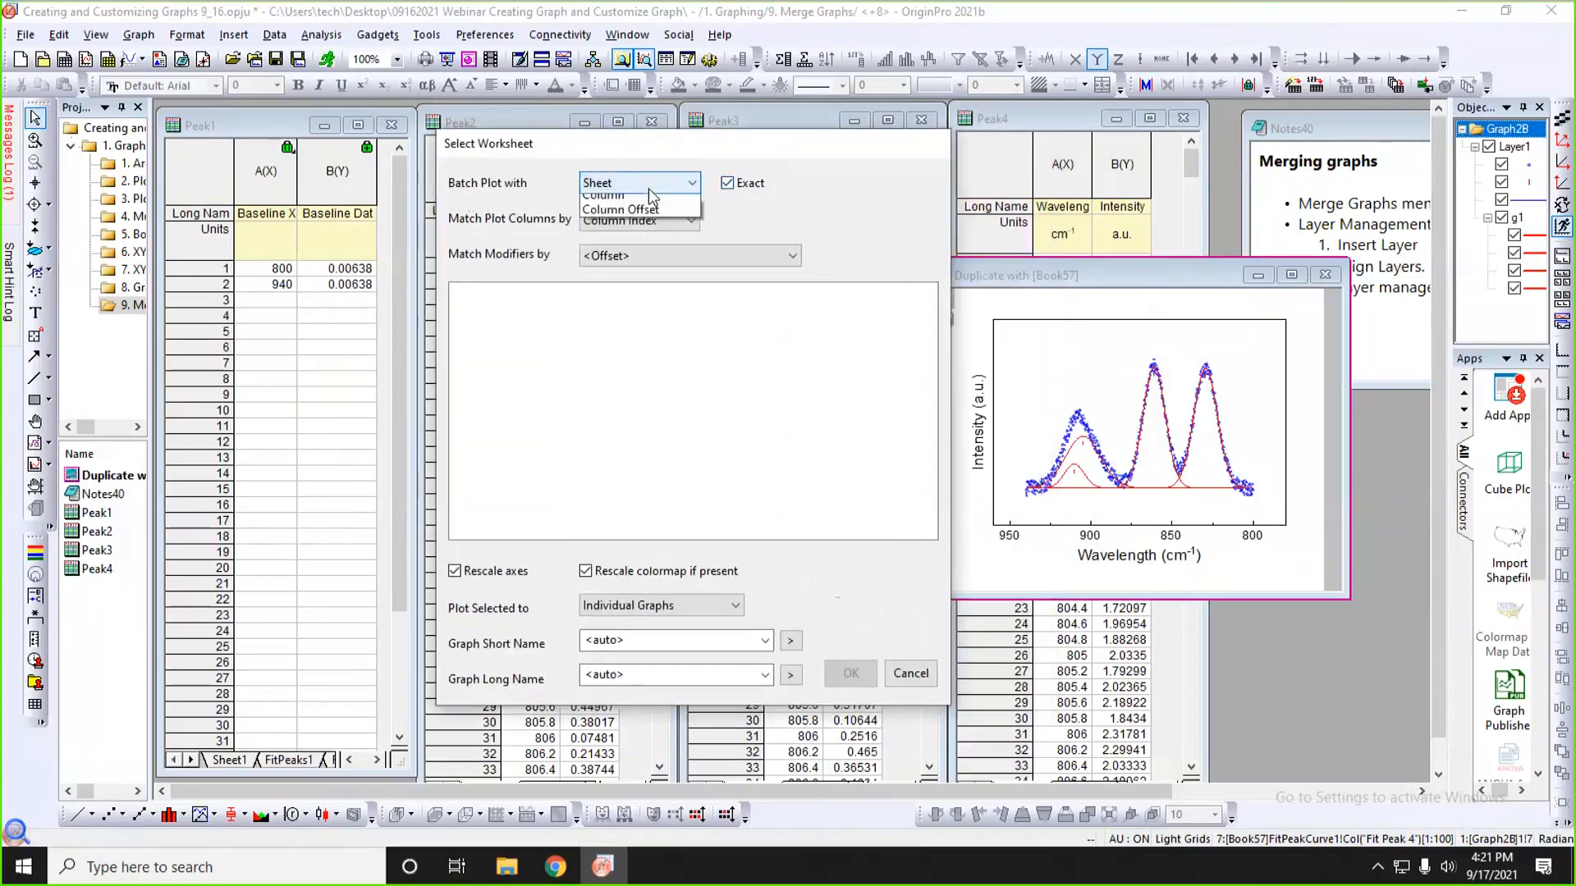
pyautogui.click(620, 202)
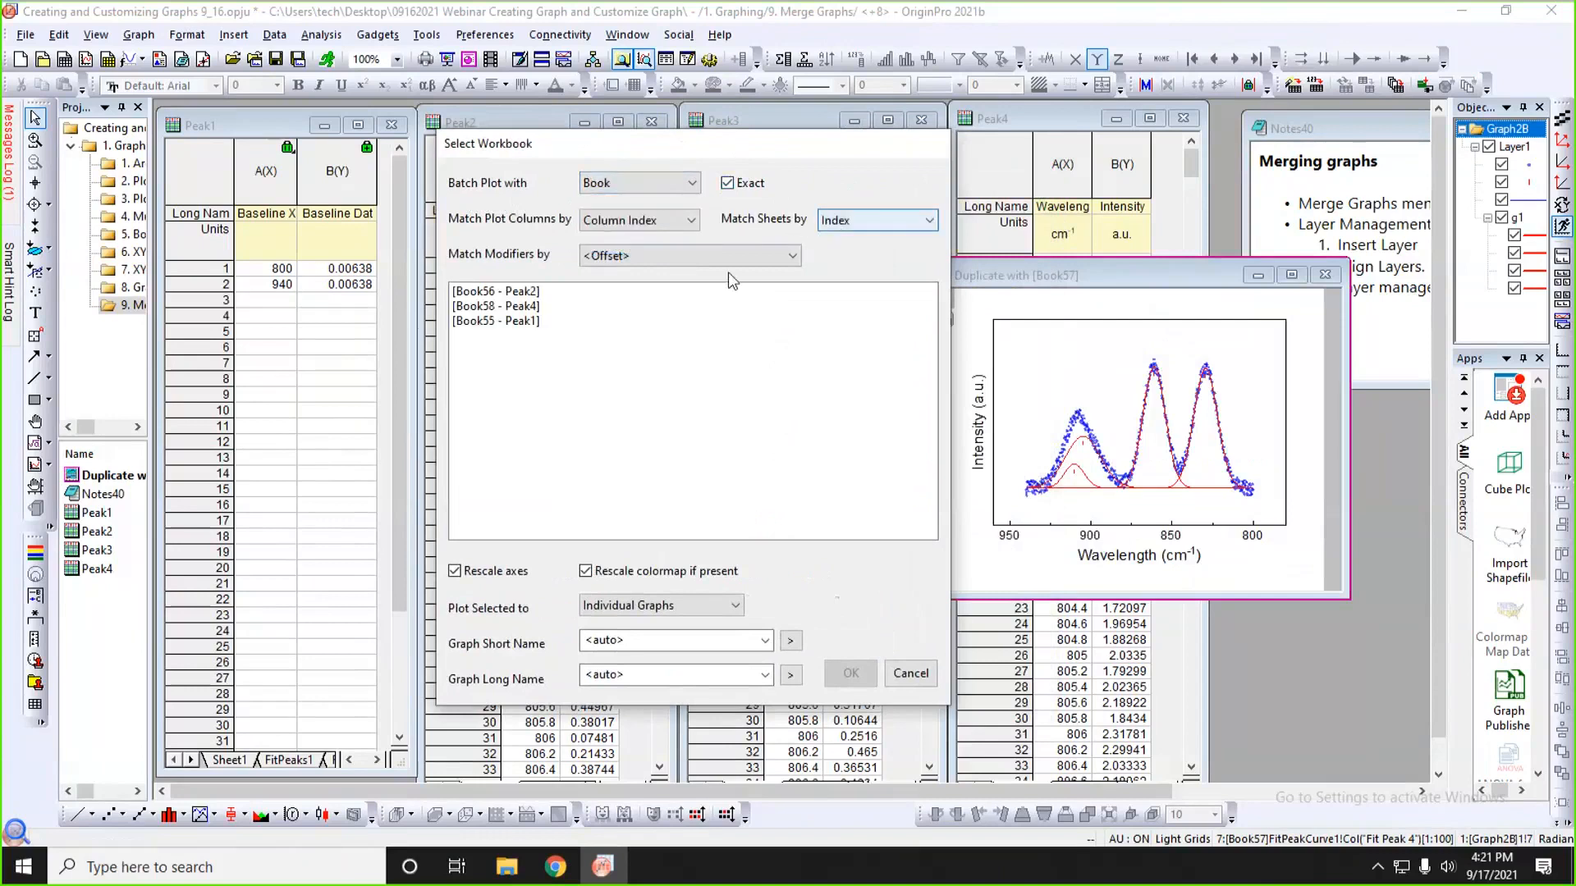
pyautogui.moveTo(512, 299); pyautogui.dragTo(522, 345)
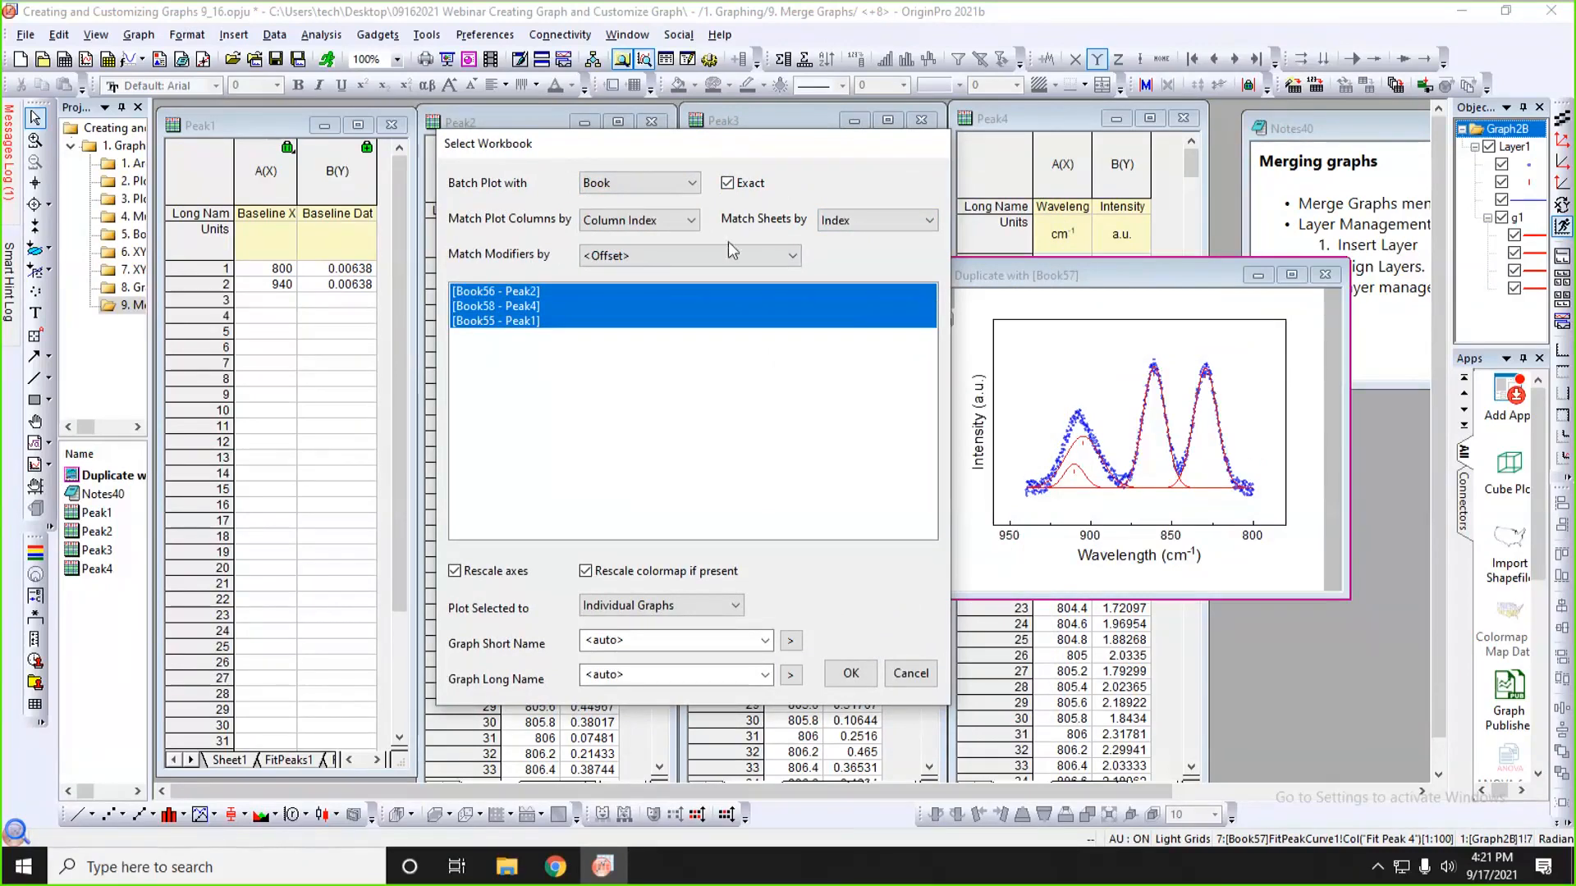
pyautogui.moveTo(759, 156); pyautogui.dragTo(756, 162)
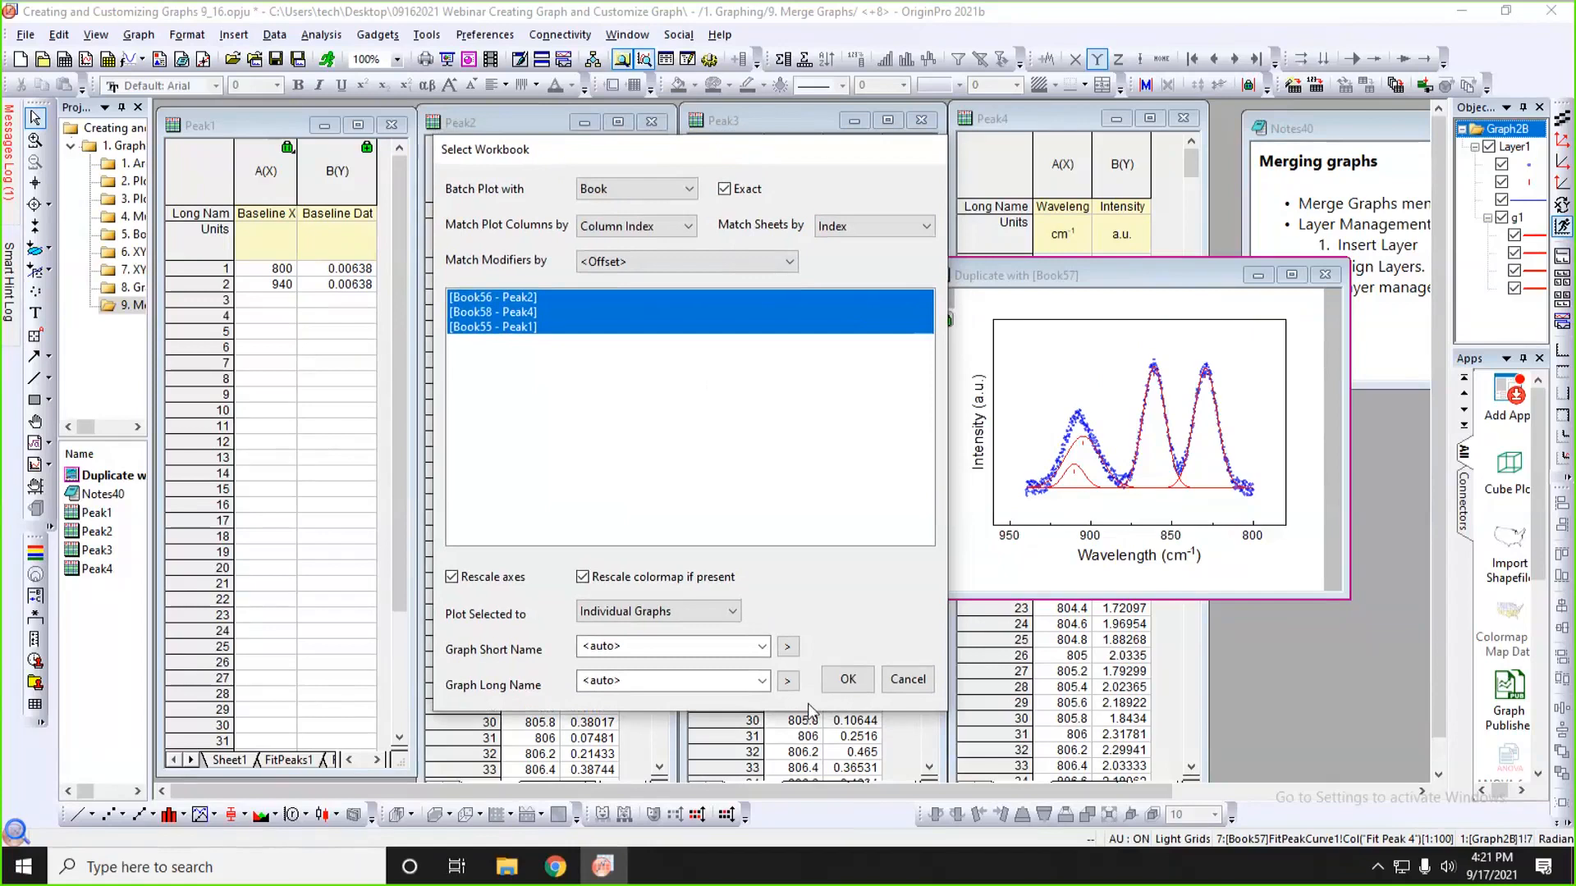
pyautogui.click(847, 680)
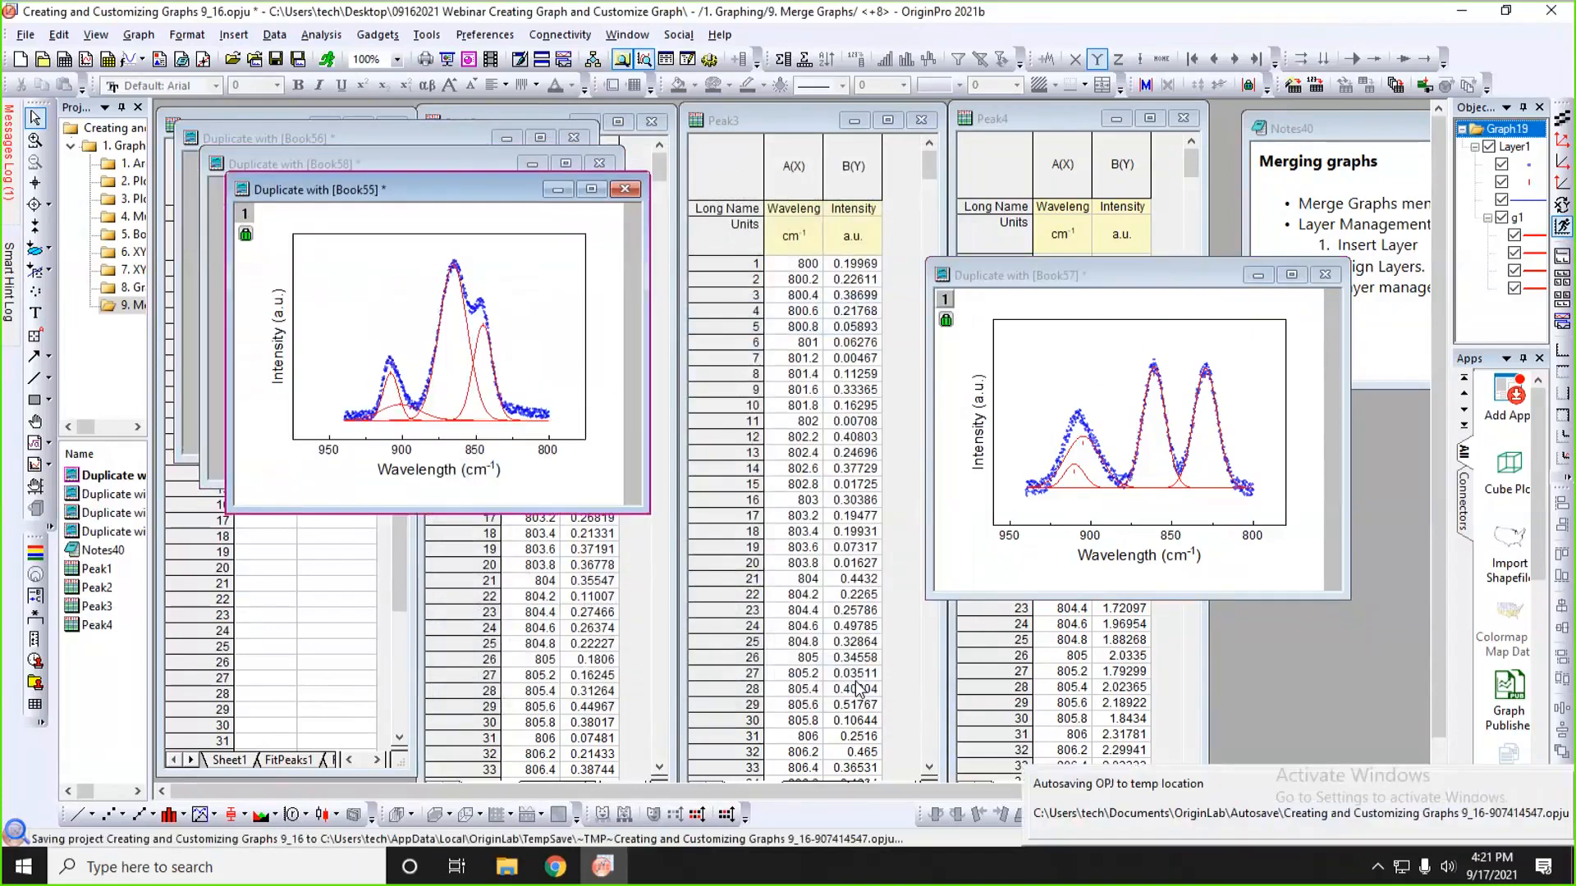
# - Arrange the four peak graph windows in a two-by-two grid so that all are visible together
pyautogui.moveTo(507, 205); pyautogui.dragTo(1097, 436)
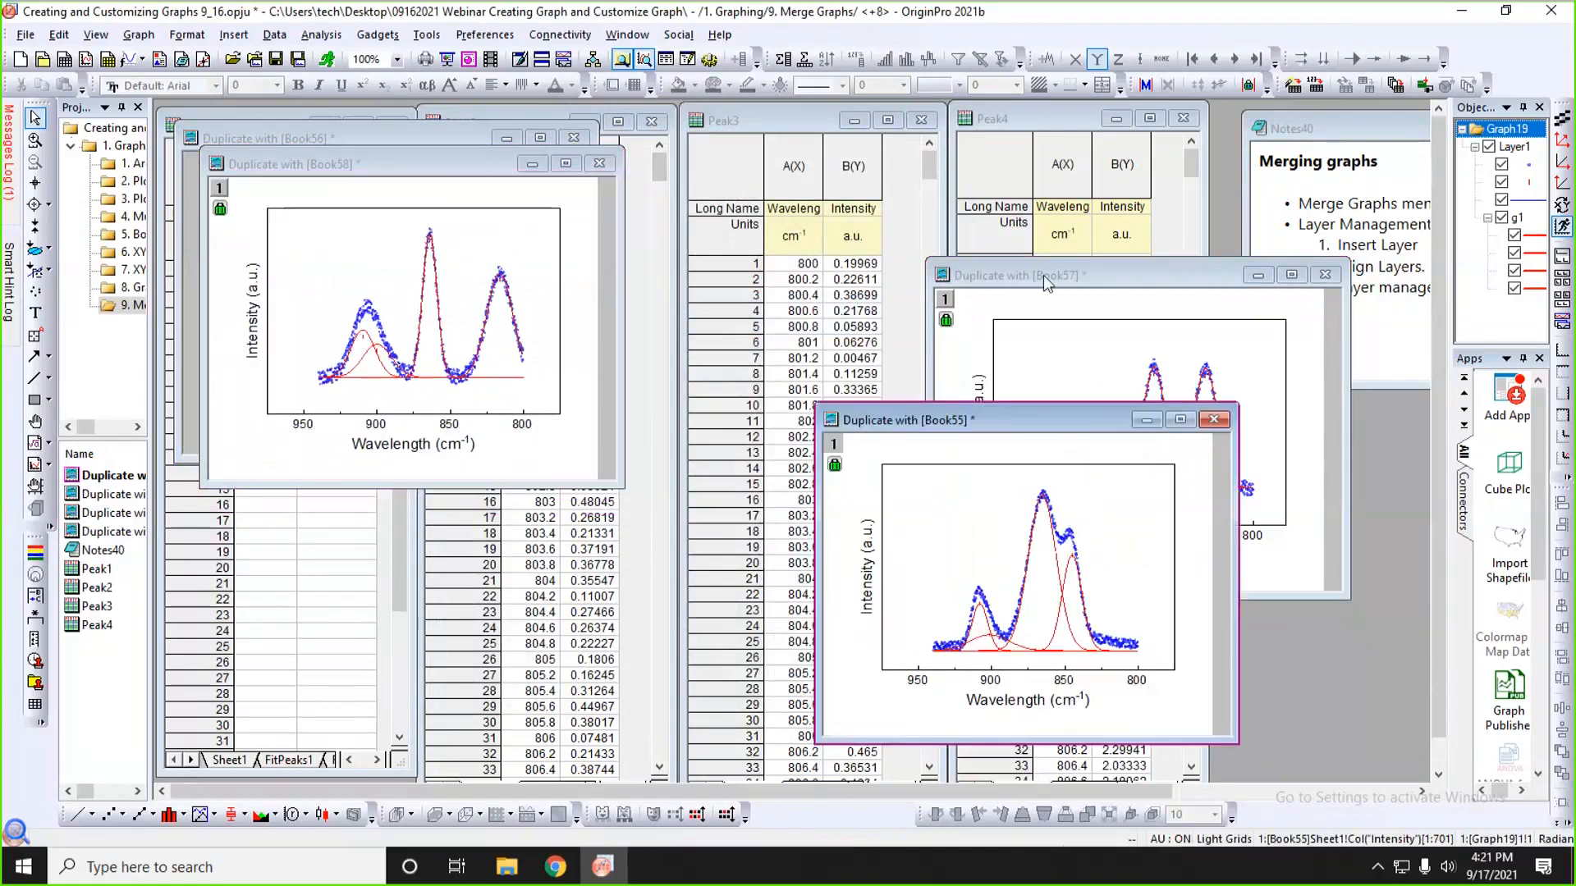
pyautogui.moveTo(1042, 270); pyautogui.dragTo(941, 104)
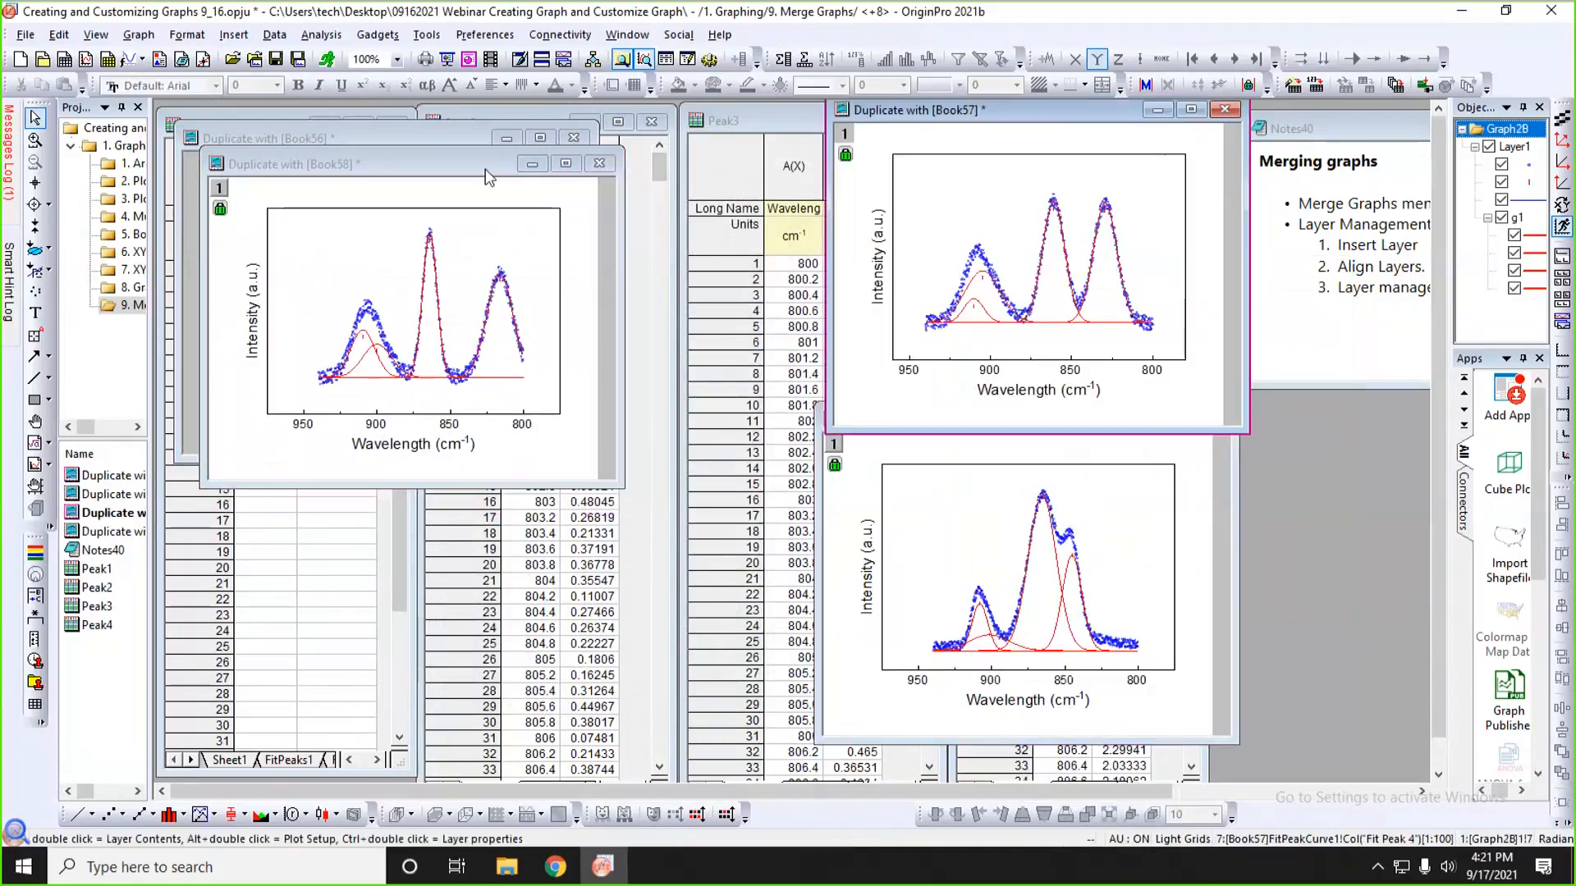
pyautogui.moveTo(487, 176); pyautogui.dragTo(700, 473)
pyautogui.moveTo(458, 136); pyautogui.dragTo(693, 114)
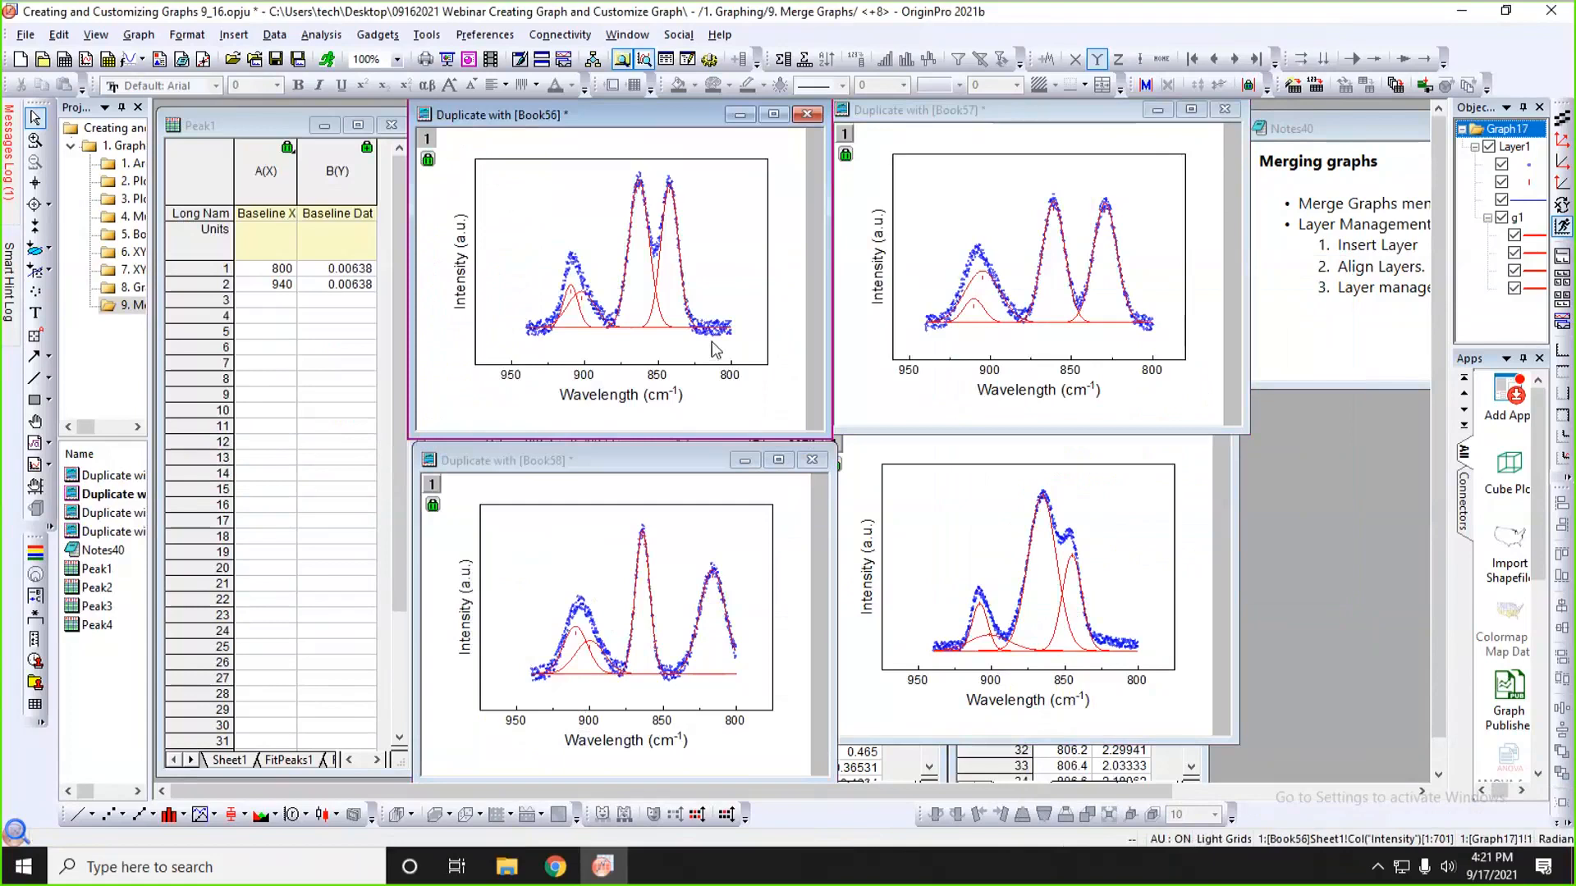
pyautogui.moveTo(692, 457); pyautogui.dragTo(668, 432)
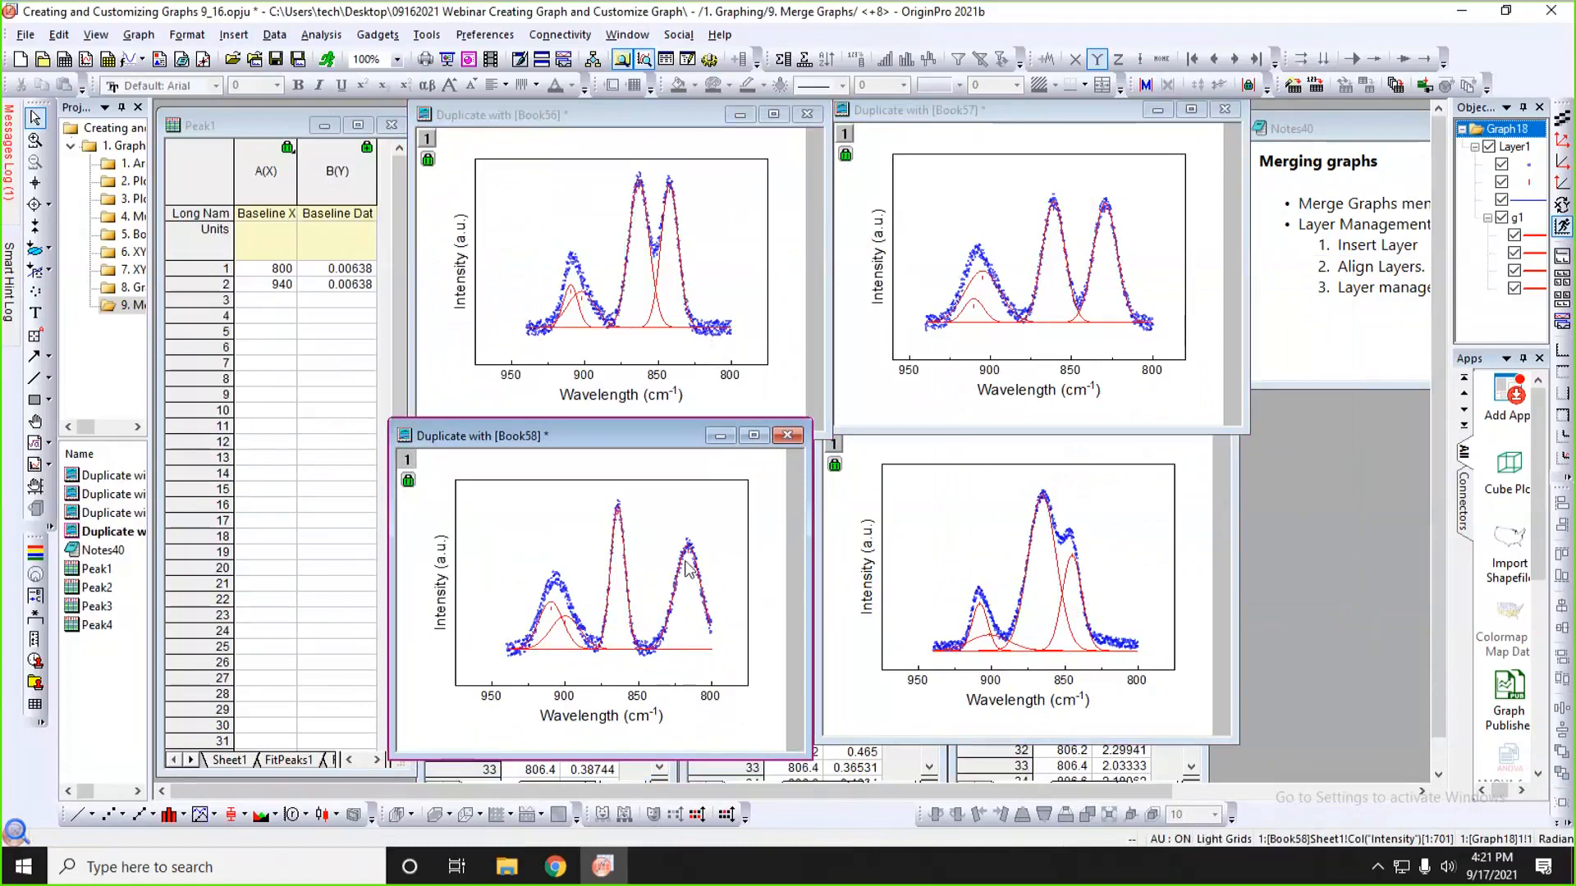
# - Start merging graph windows and include all graphs in the active folder as the sources
pyautogui.click(1565, 304)
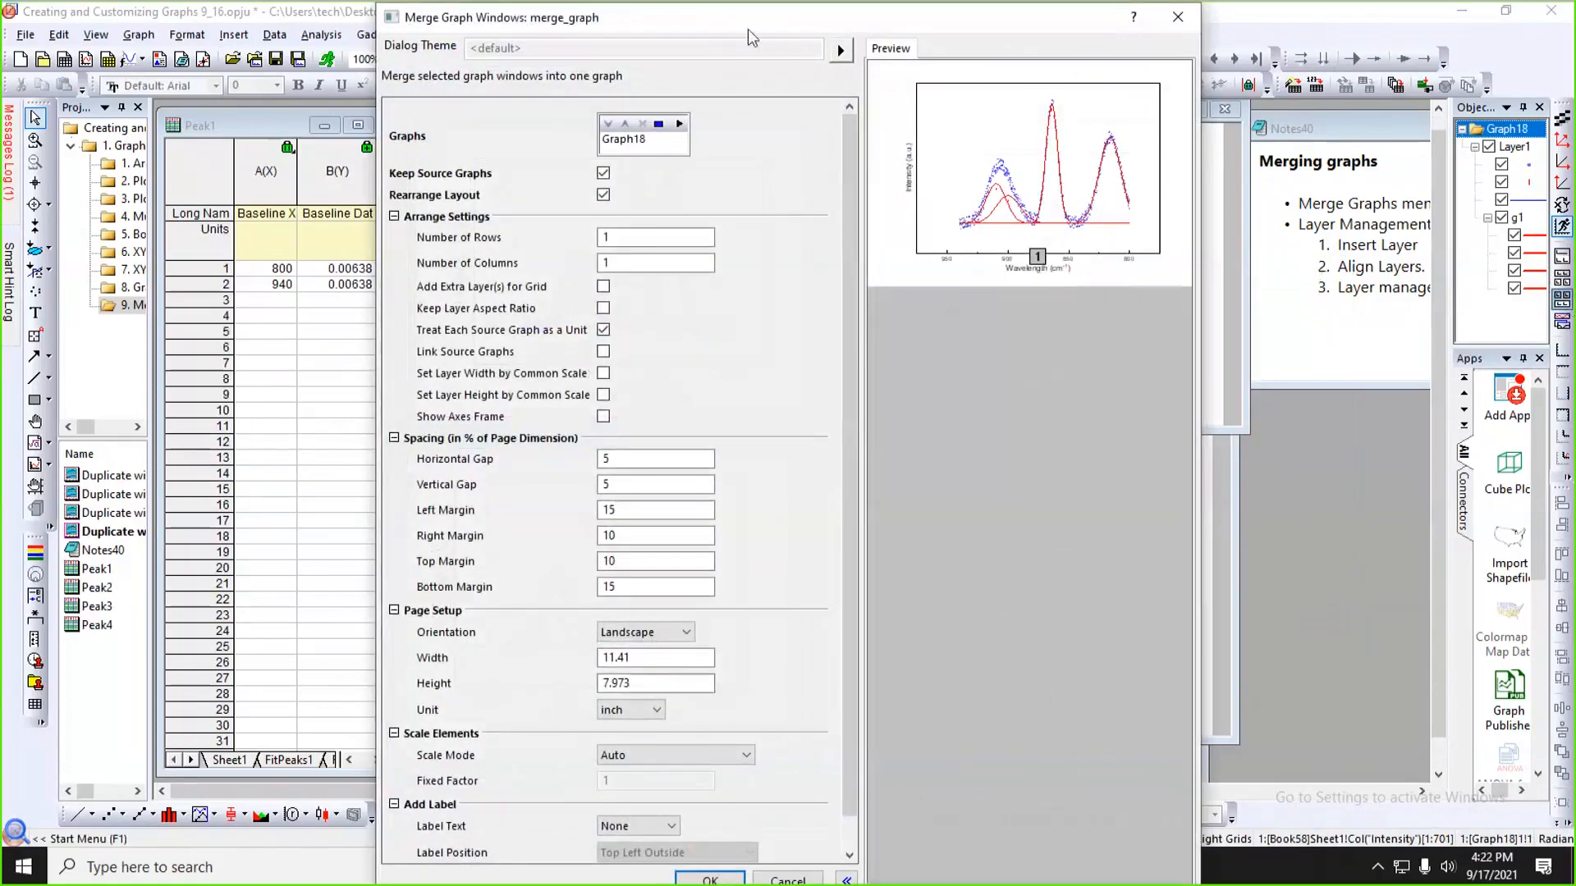
pyautogui.moveTo(756, 17); pyautogui.dragTo(933, 82)
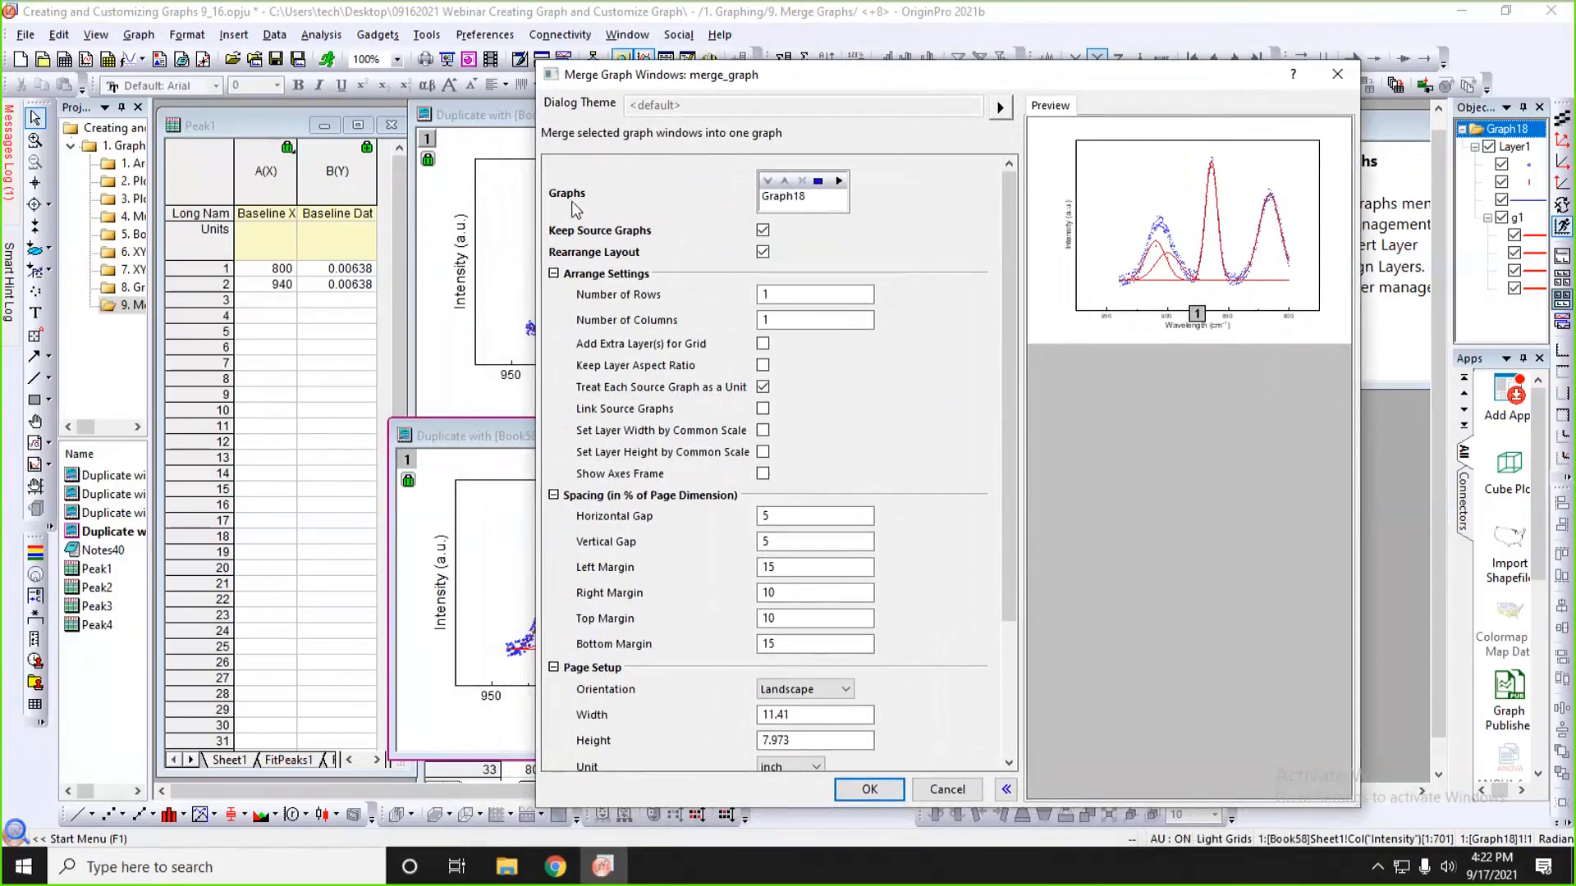
pyautogui.click(837, 181)
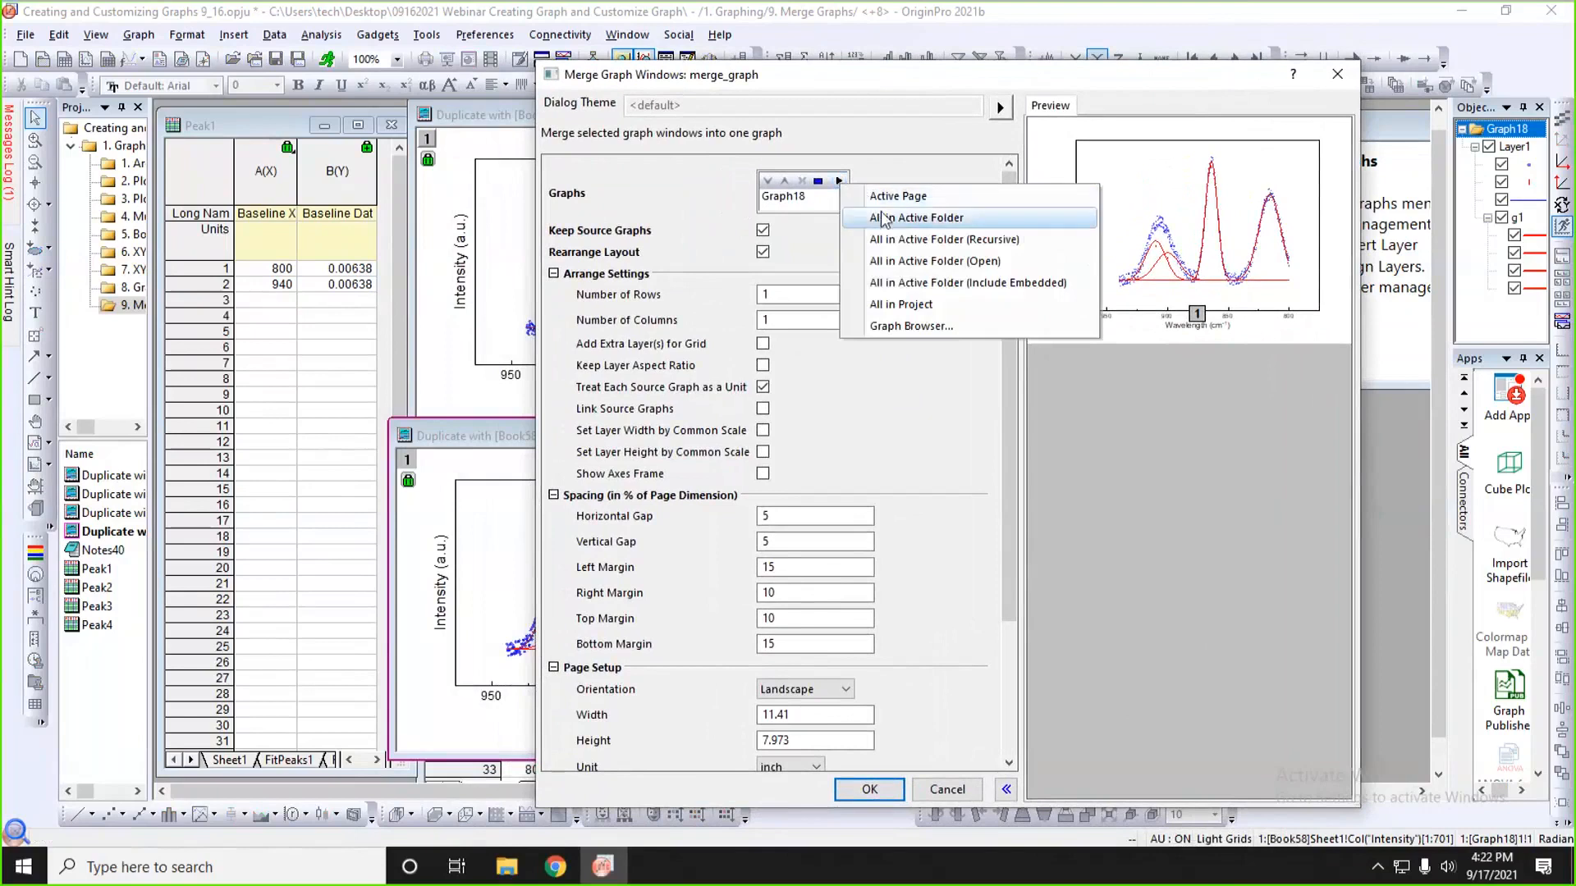
pyautogui.click(928, 218)
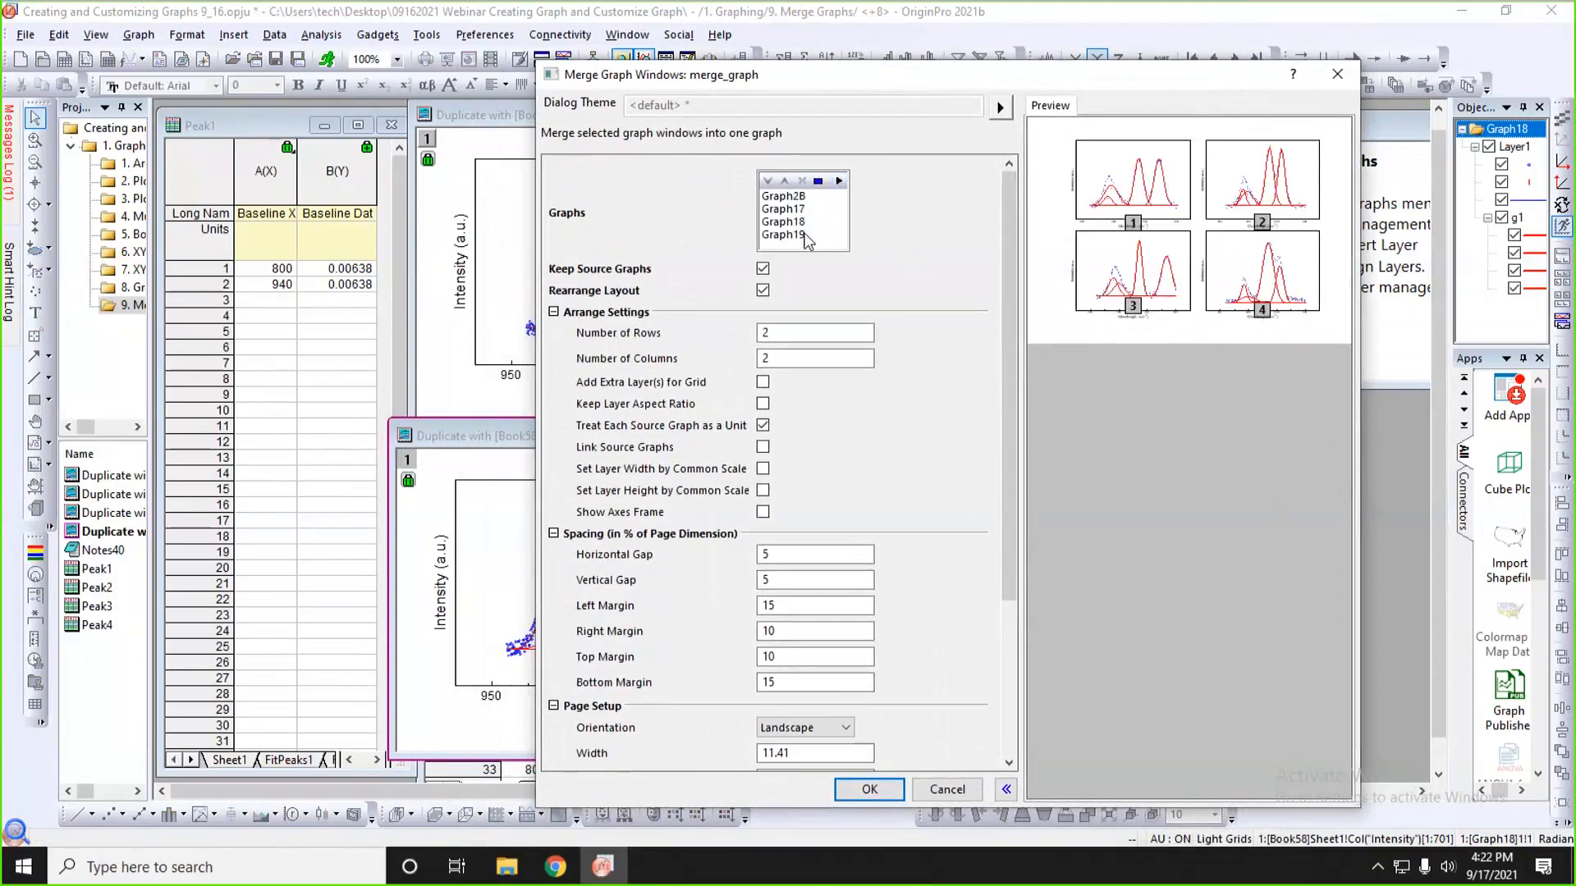
pyautogui.moveTo(926, 82); pyautogui.dragTo(894, 40)
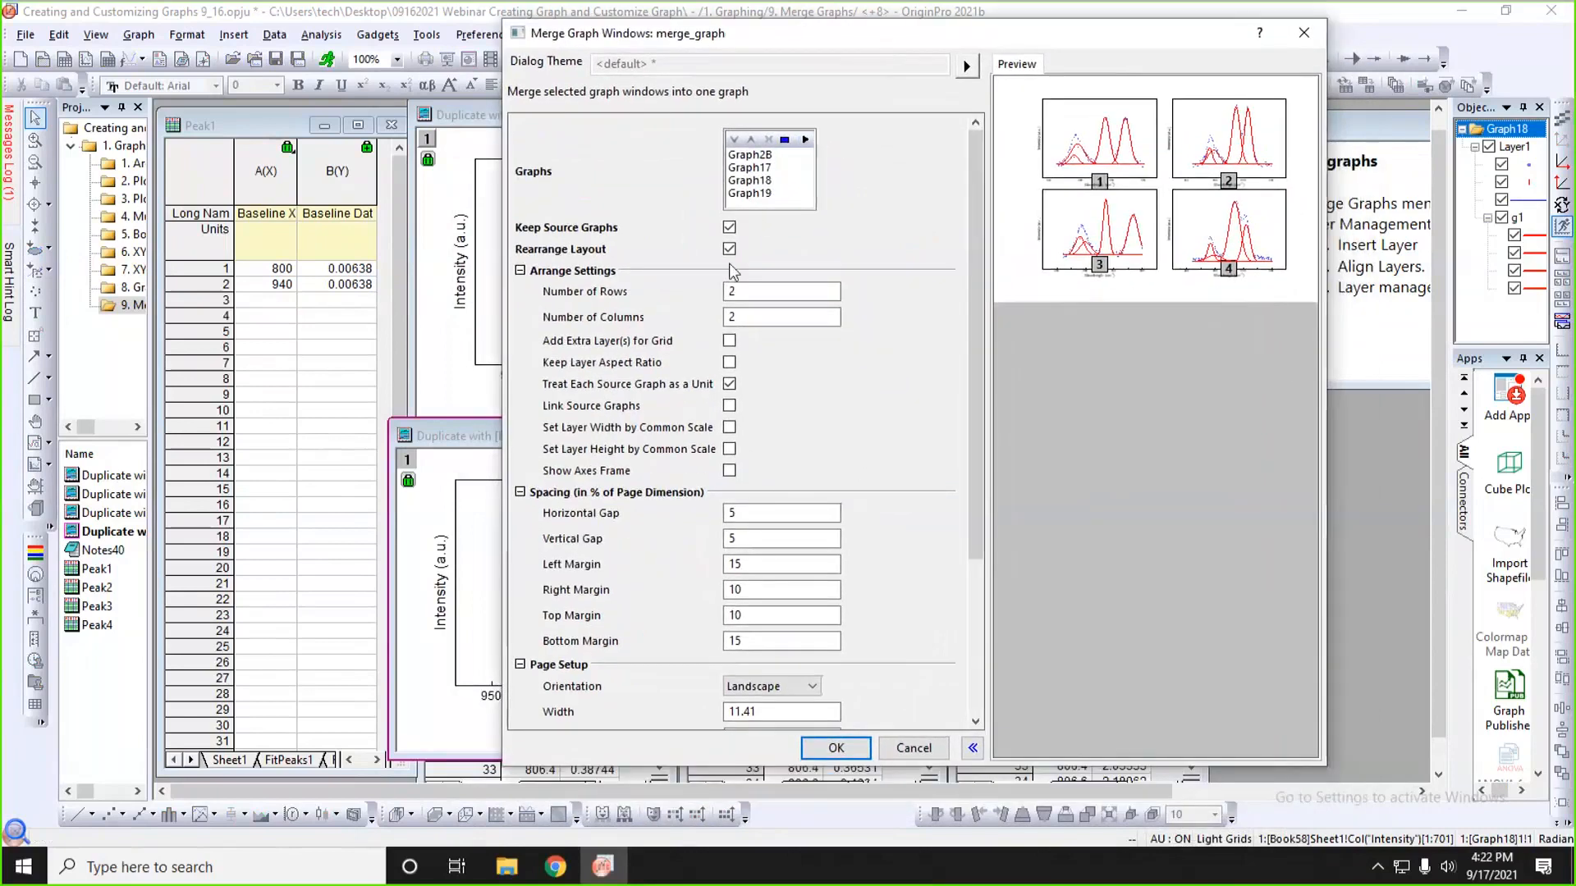
# - Try a merged layout of 4 rows and 1 column
pyautogui.doubleClick(752, 292)
pyautogui.write('4')
pyautogui.click(747, 317)
pyautogui.press('BackSpace')
pyautogui.write('1')
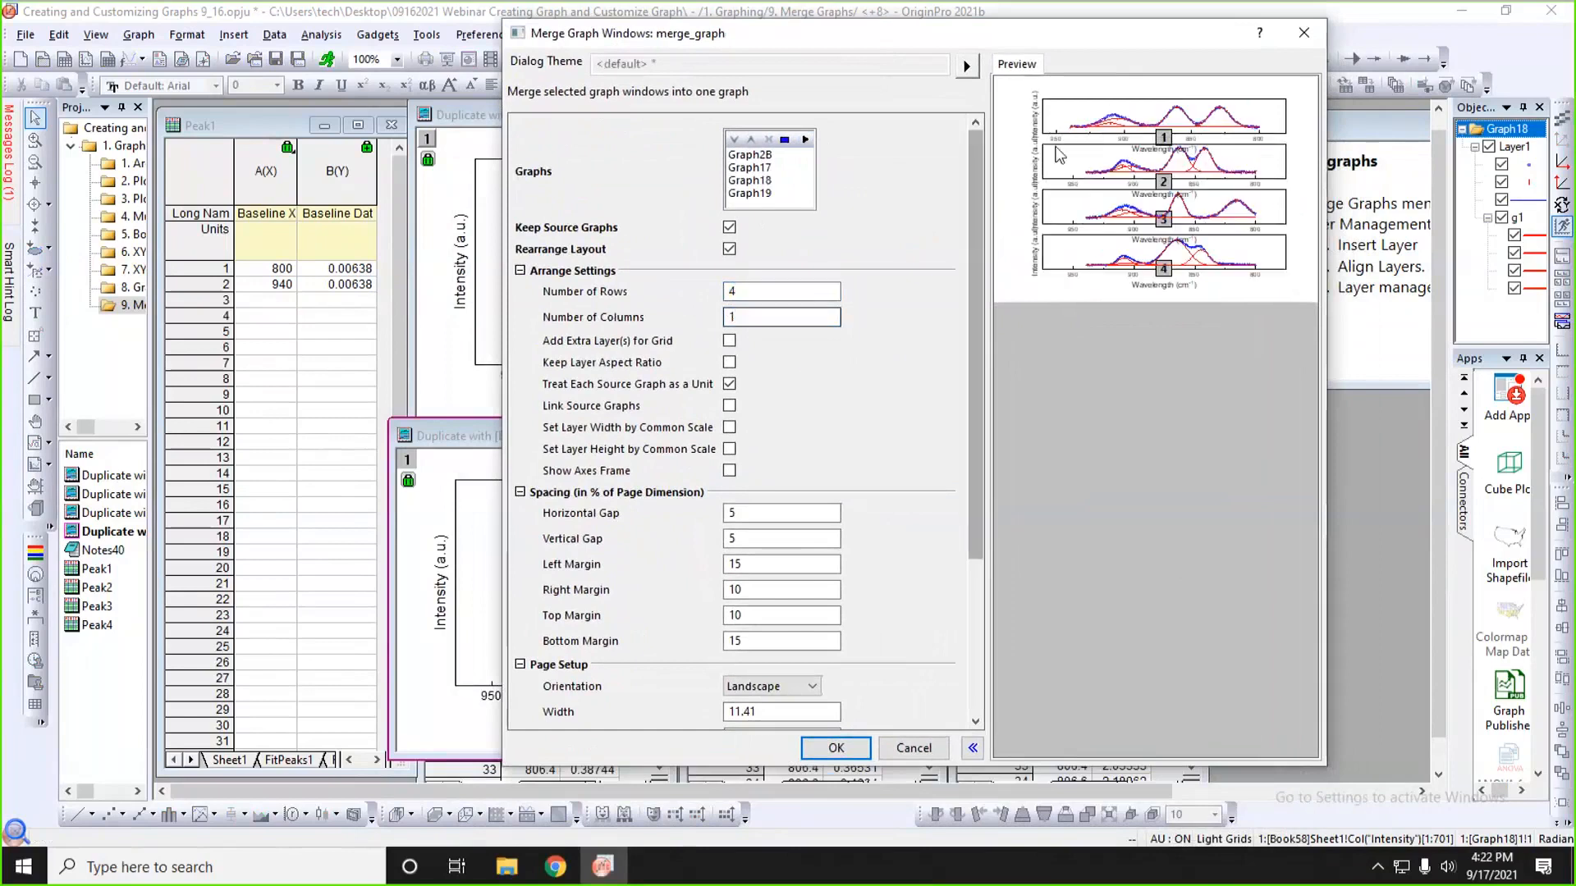
# - Set the merged layout to 2 rows and 2 columns
pyautogui.click(749, 292)
pyautogui.press('BackSpace')
pyautogui.write('2')
pyautogui.press('Tab')
pyautogui.write('2')
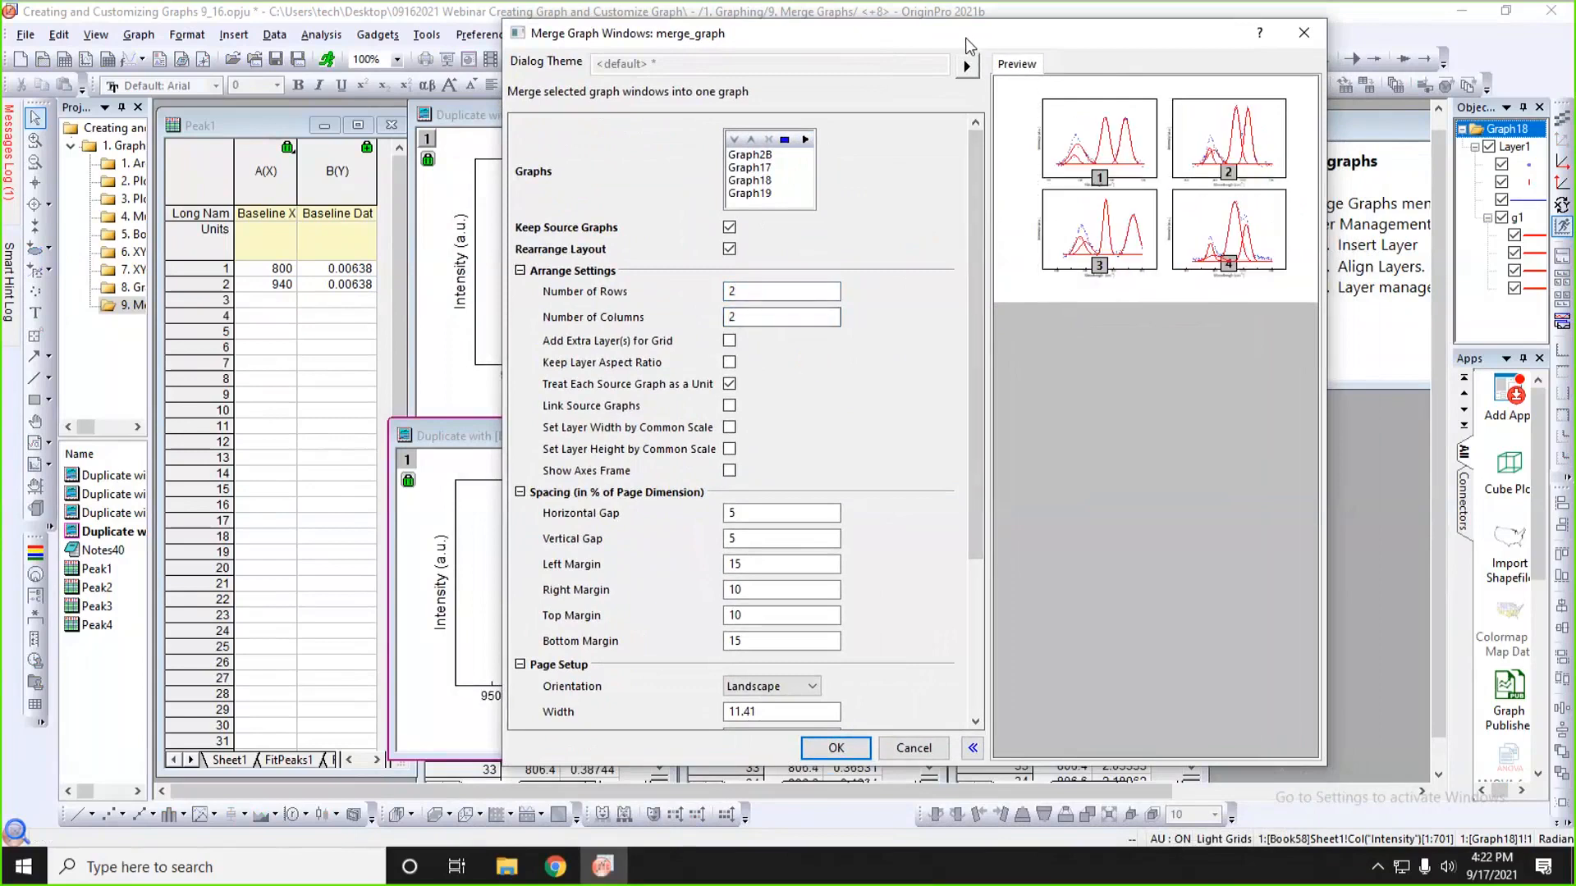
# - Set both the horizontal and vertical gaps between the merged graphs to 10 percent of the page
pyautogui.moveTo(967, 38); pyautogui.dragTo(907, 21)
pyautogui.scroll(-1, 836, 330)
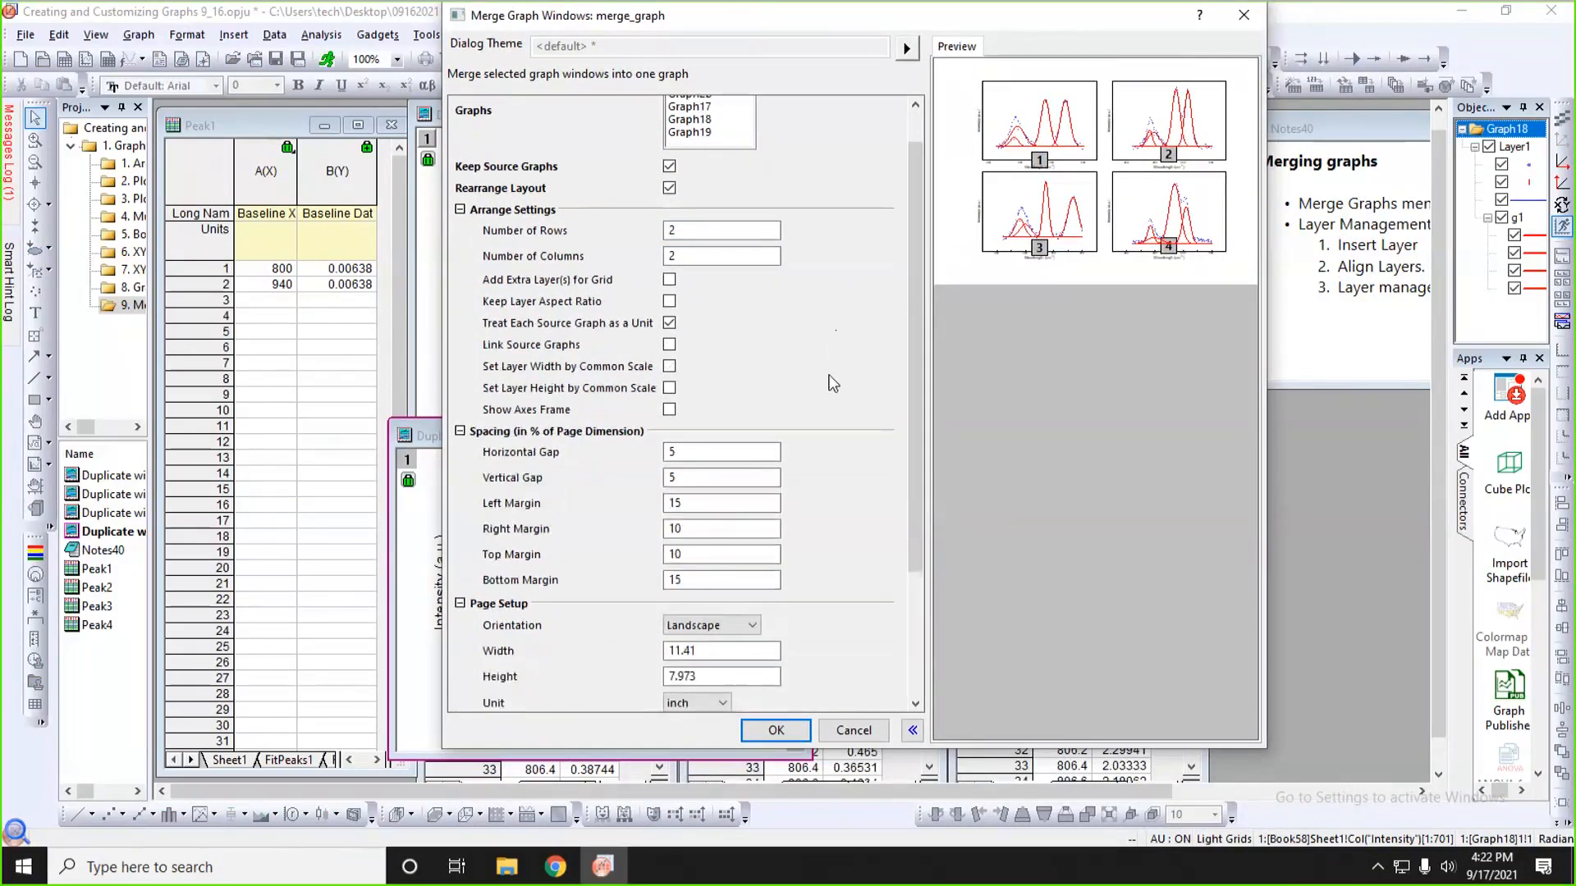
pyautogui.doubleClick(695, 447)
pyautogui.write('10')
pyautogui.doubleClick(689, 477)
pyautogui.write('10')
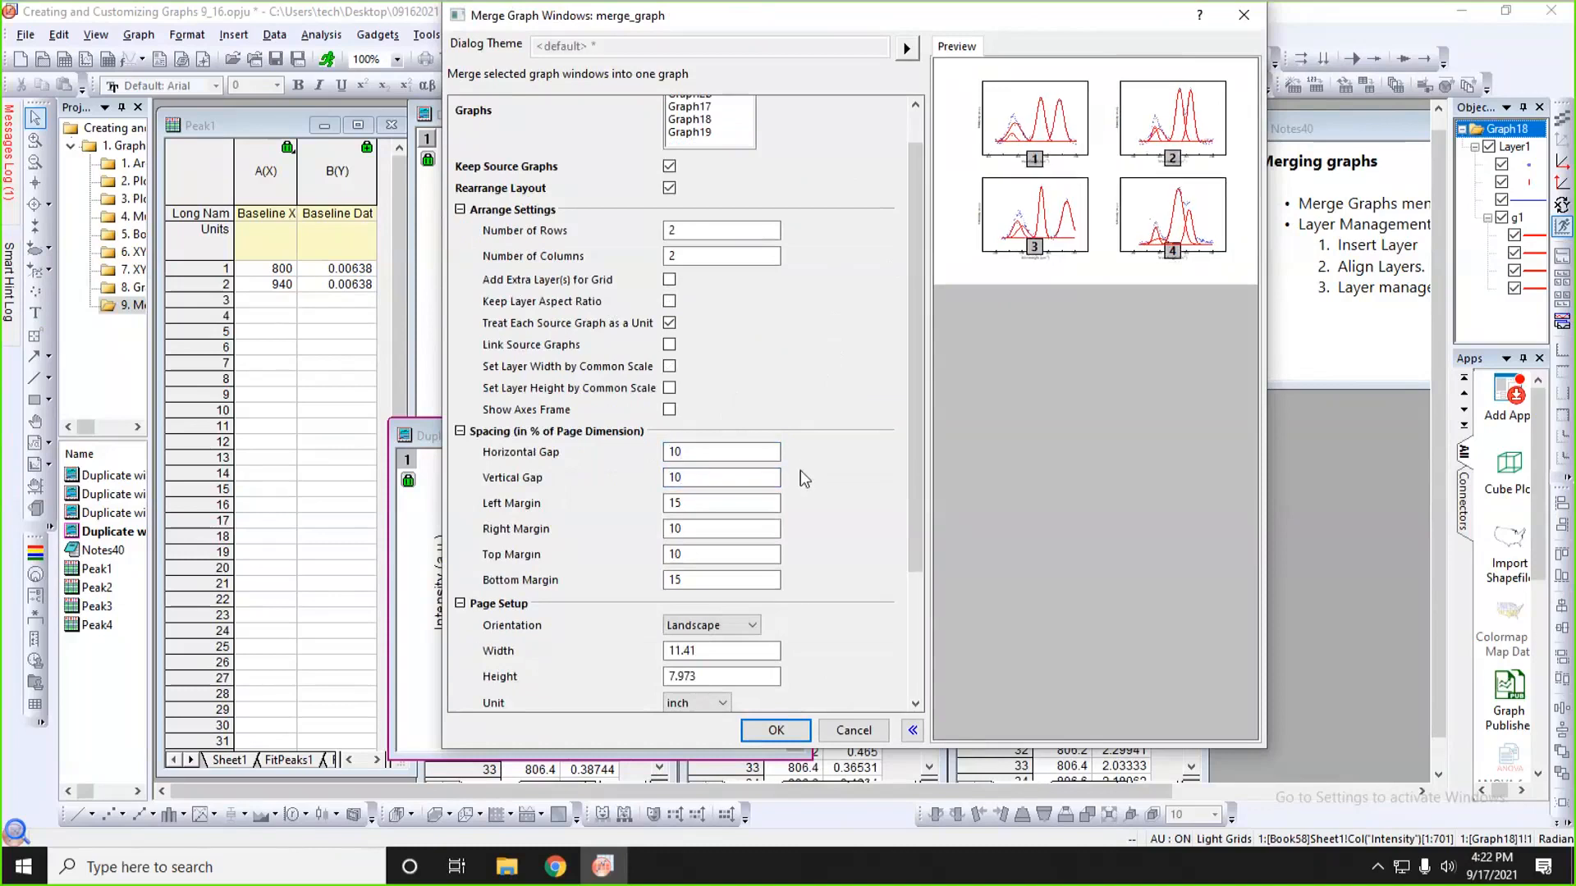
# - Set the right and left margins of the merged page to 5
pyautogui.scroll(-1, 800, 470)
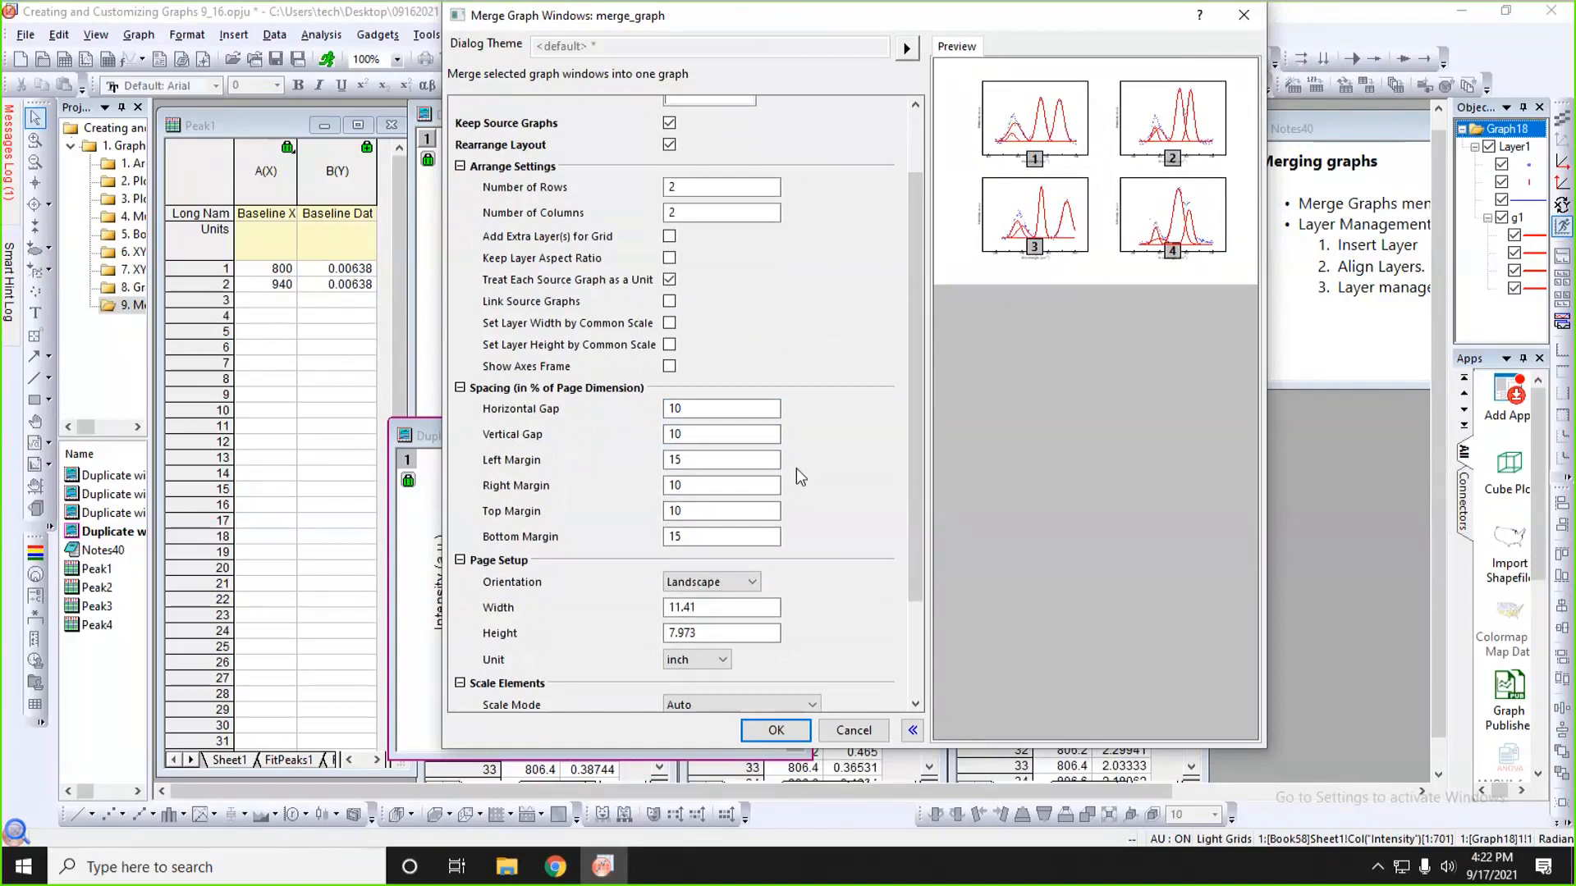
pyautogui.doubleClick(702, 485)
pyautogui.write('5')
pyautogui.doubleClick(692, 511)
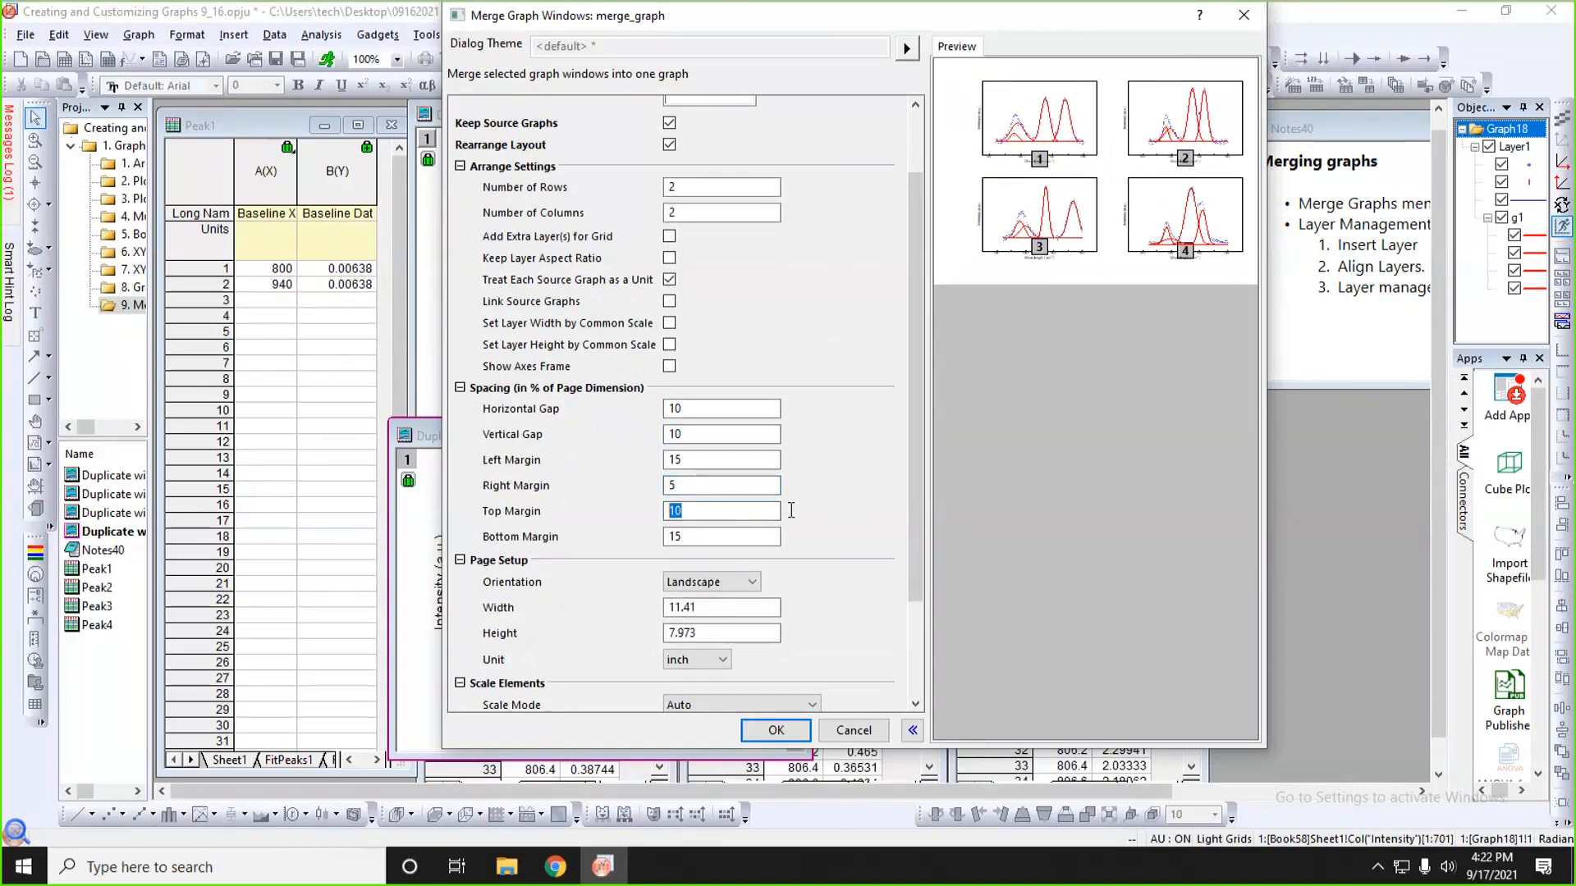
pyautogui.doubleClick(695, 462)
pyautogui.write('5')
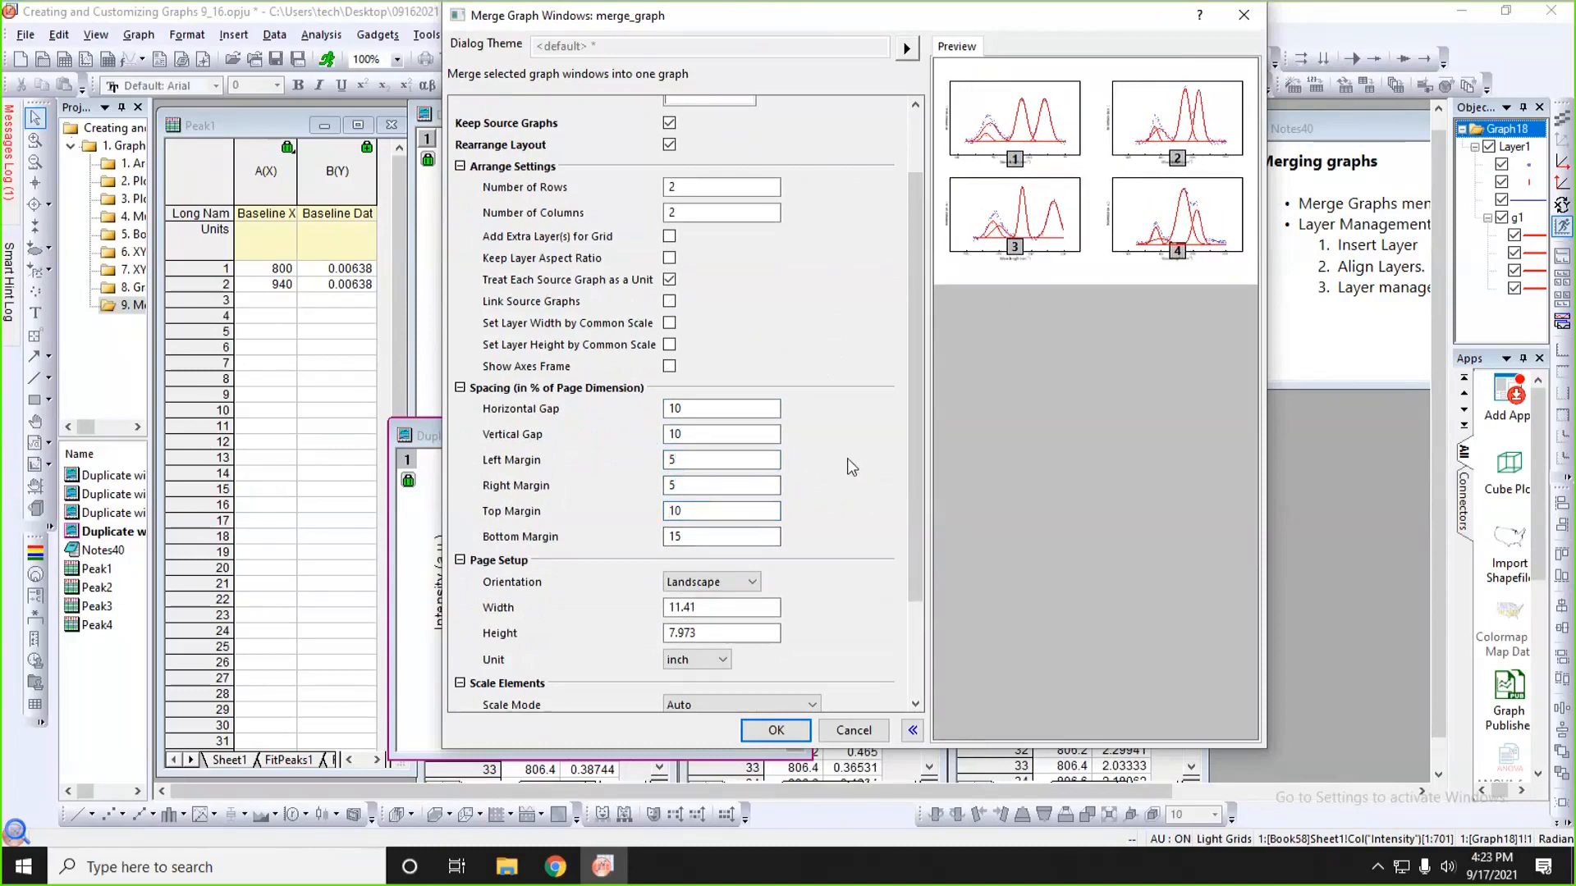
# - Try portrait orientation for the merged page, and return it to landscape
pyautogui.scroll(-2, 847, 460)
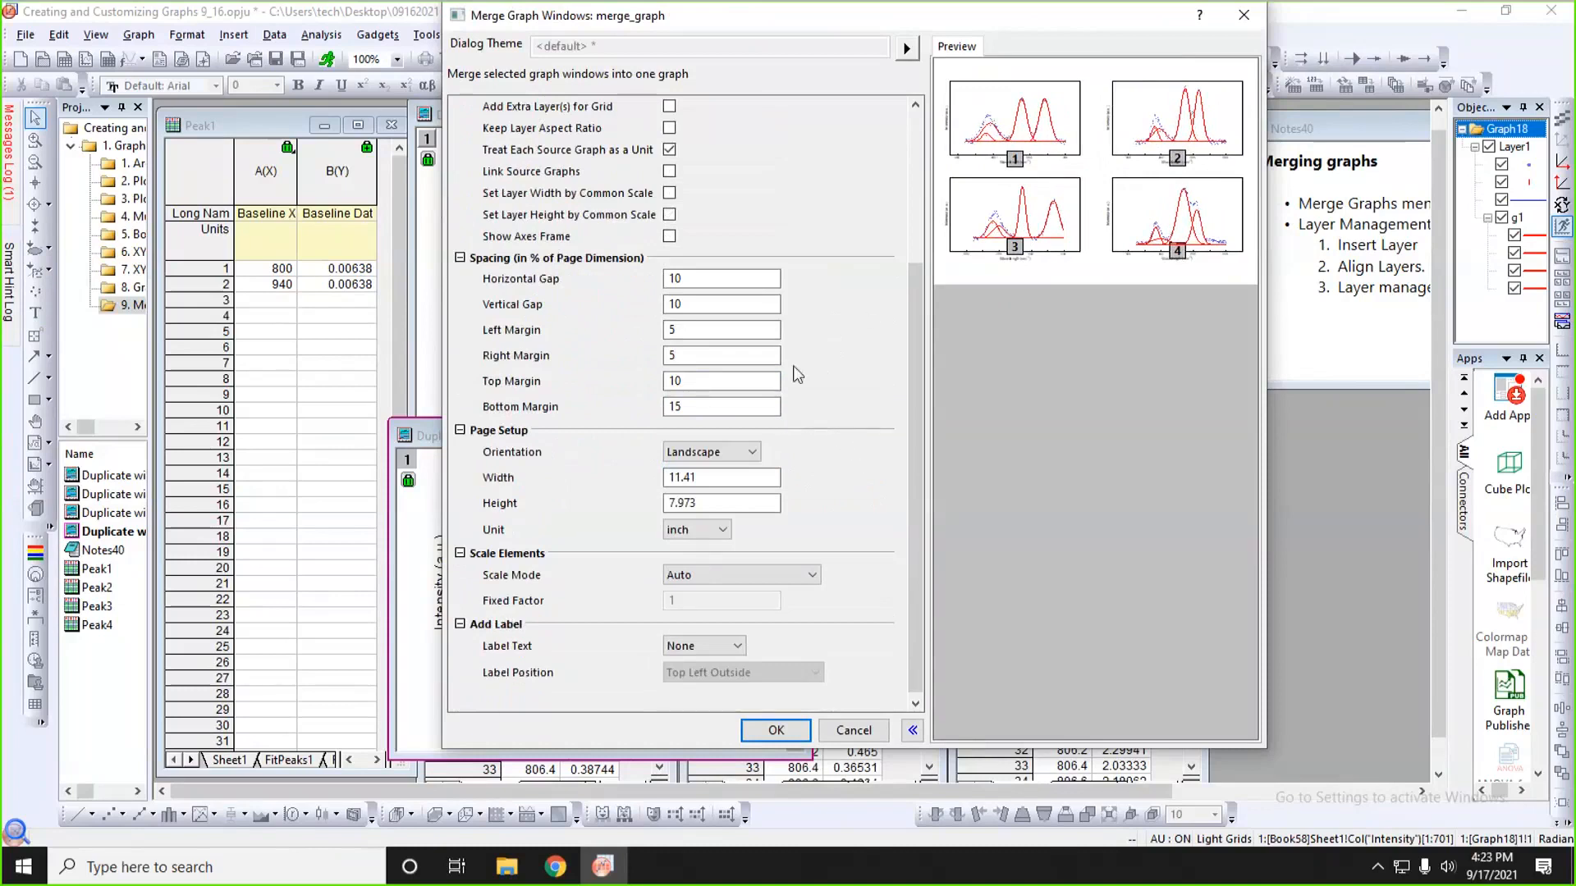
pyautogui.click(710, 452)
pyautogui.click(711, 495)
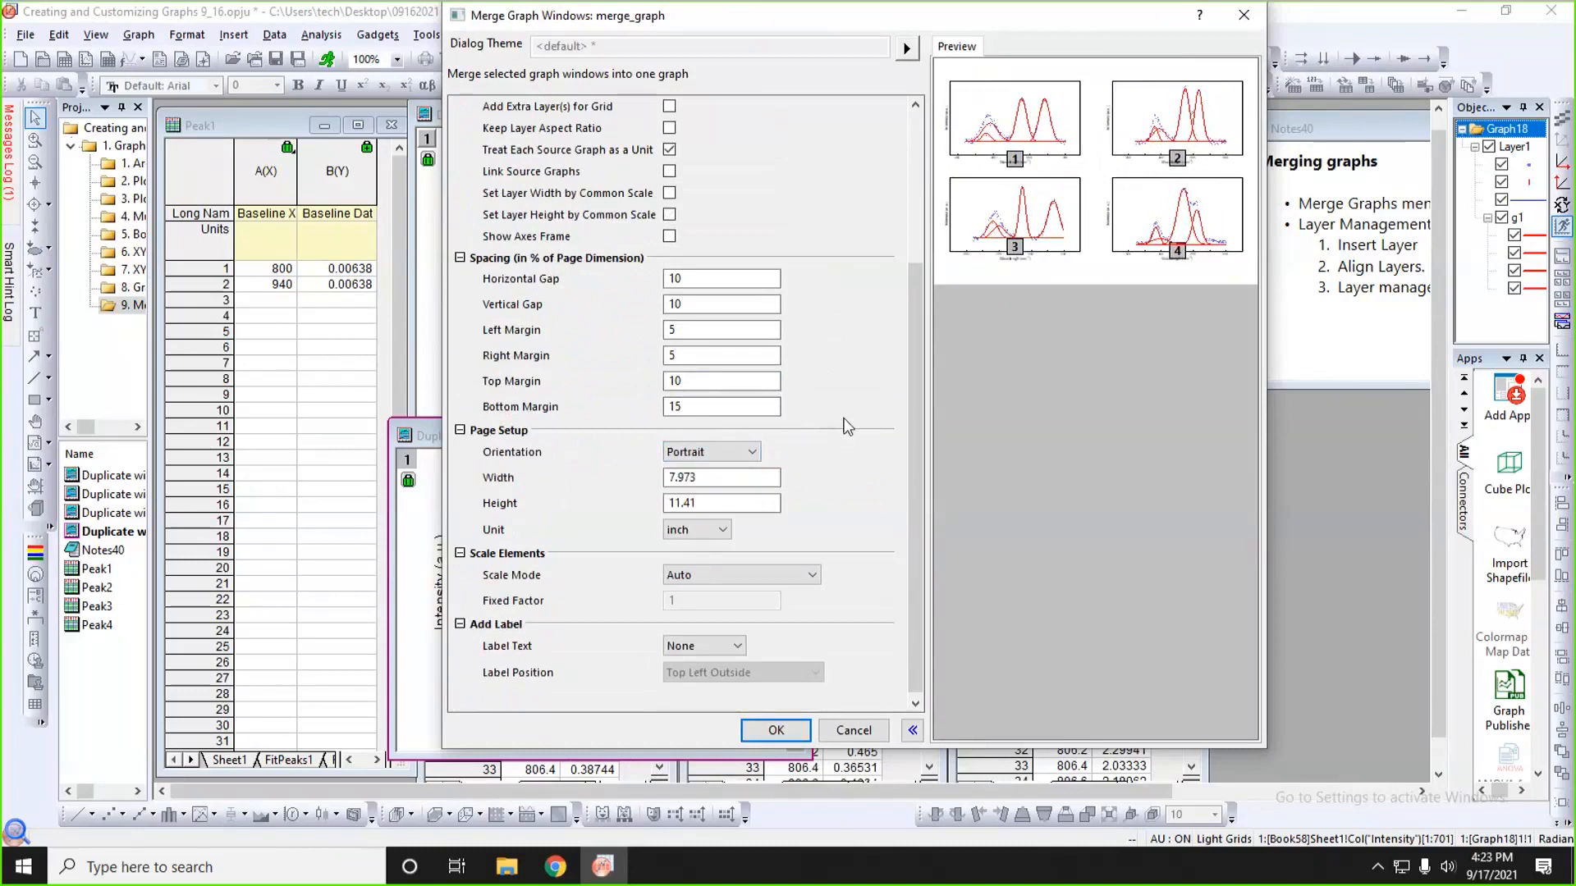
pyautogui.click(710, 452)
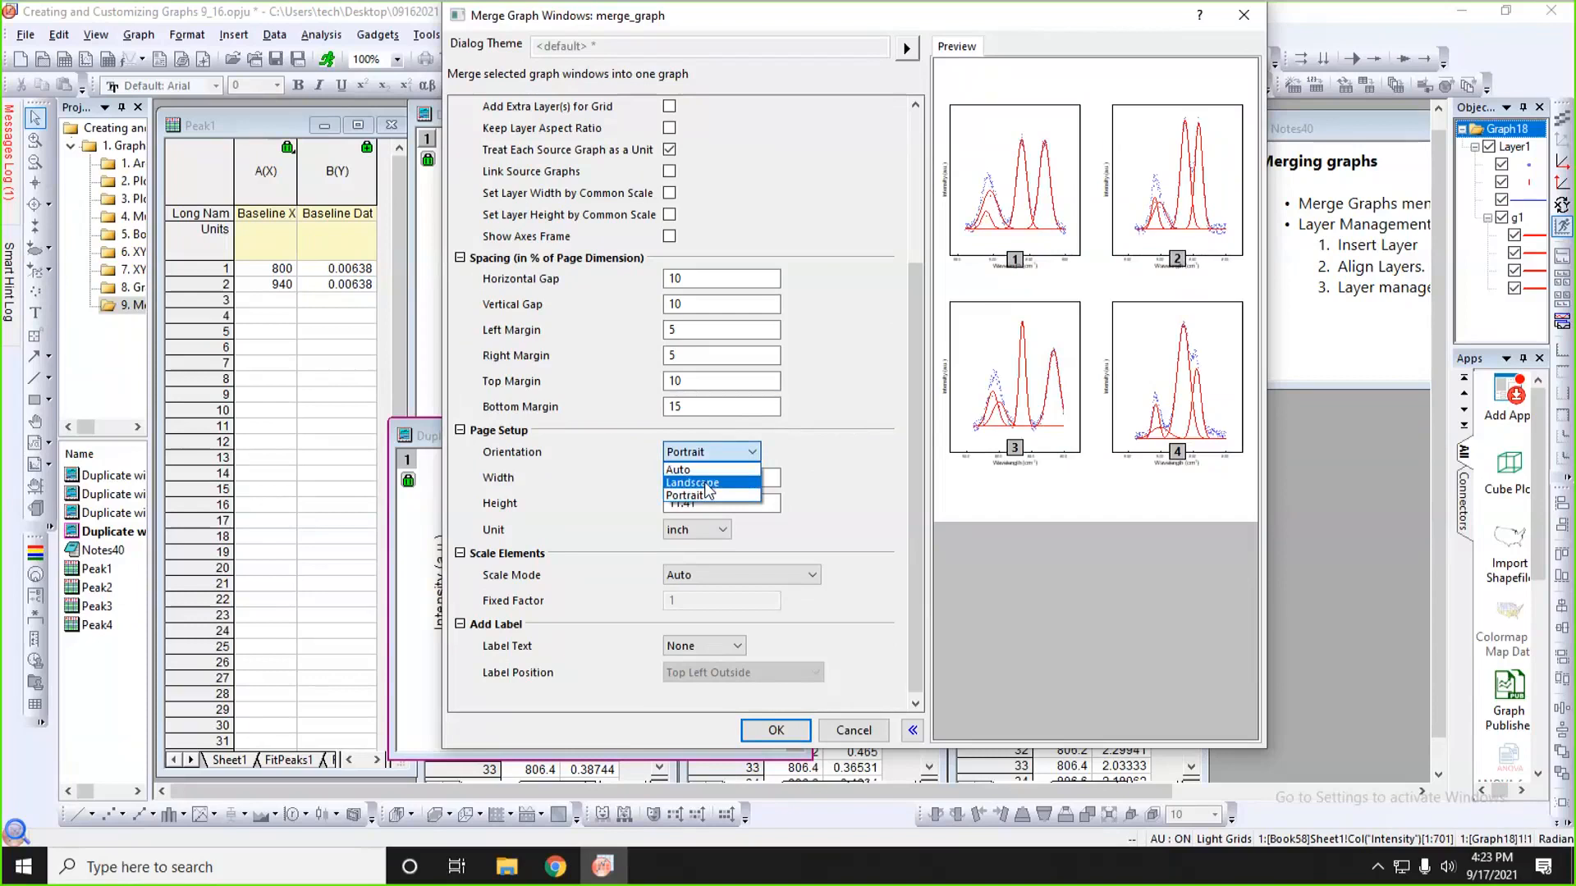
pyautogui.click(708, 485)
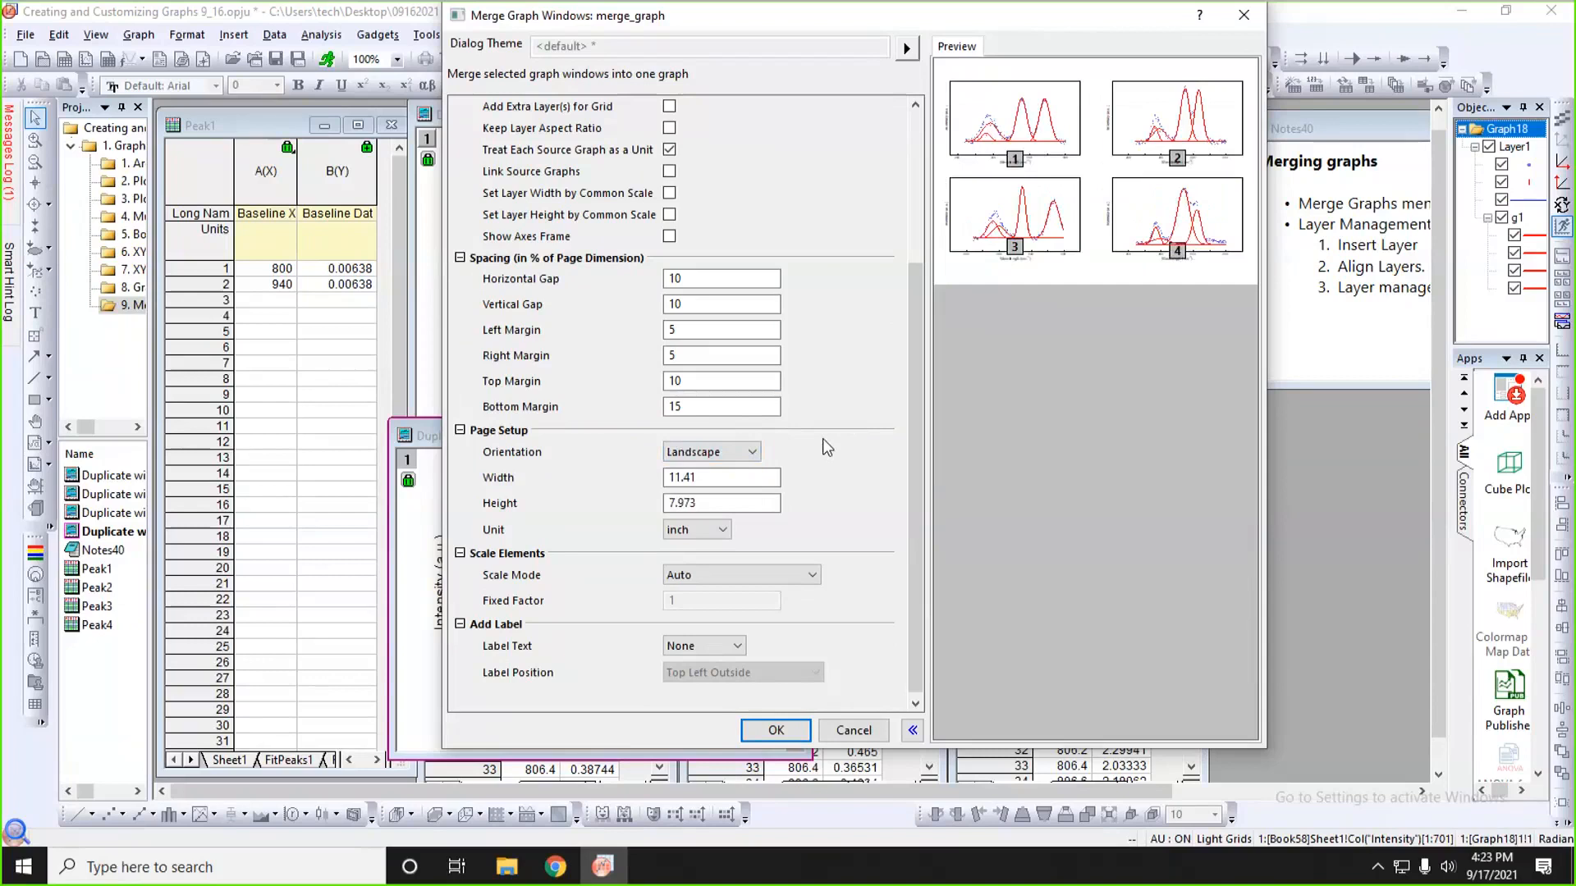
# - Add custom labels with the text n$) to the merged graphs and enlarge the merge preview
pyautogui.scroll(-1, 825, 434)
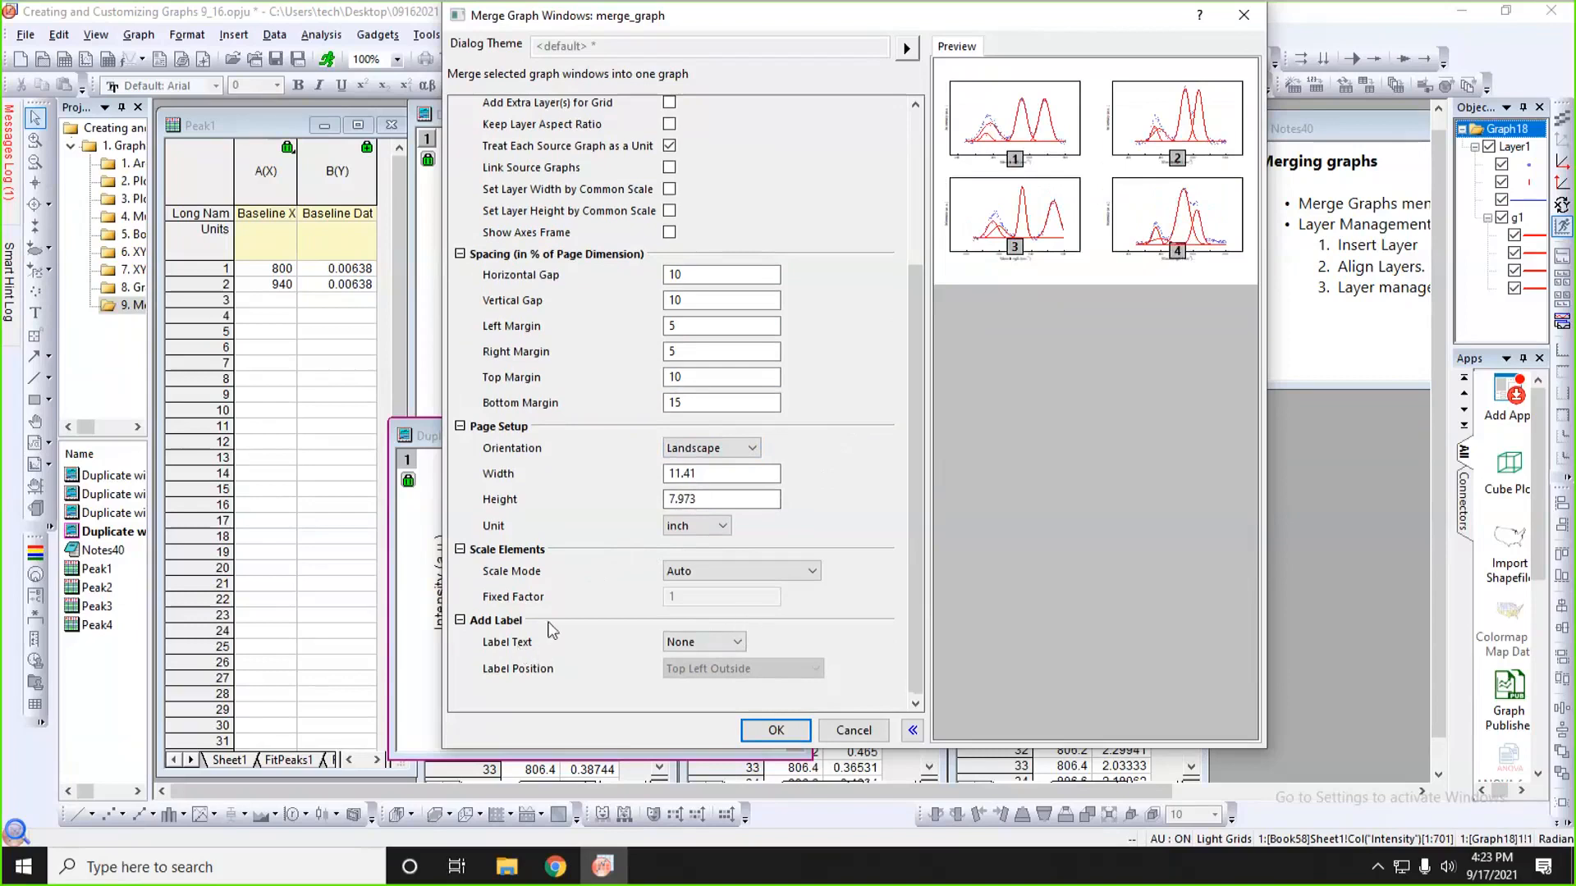
pyautogui.click(717, 640)
pyautogui.click(707, 678)
pyautogui.scroll(-2, 696, 663)
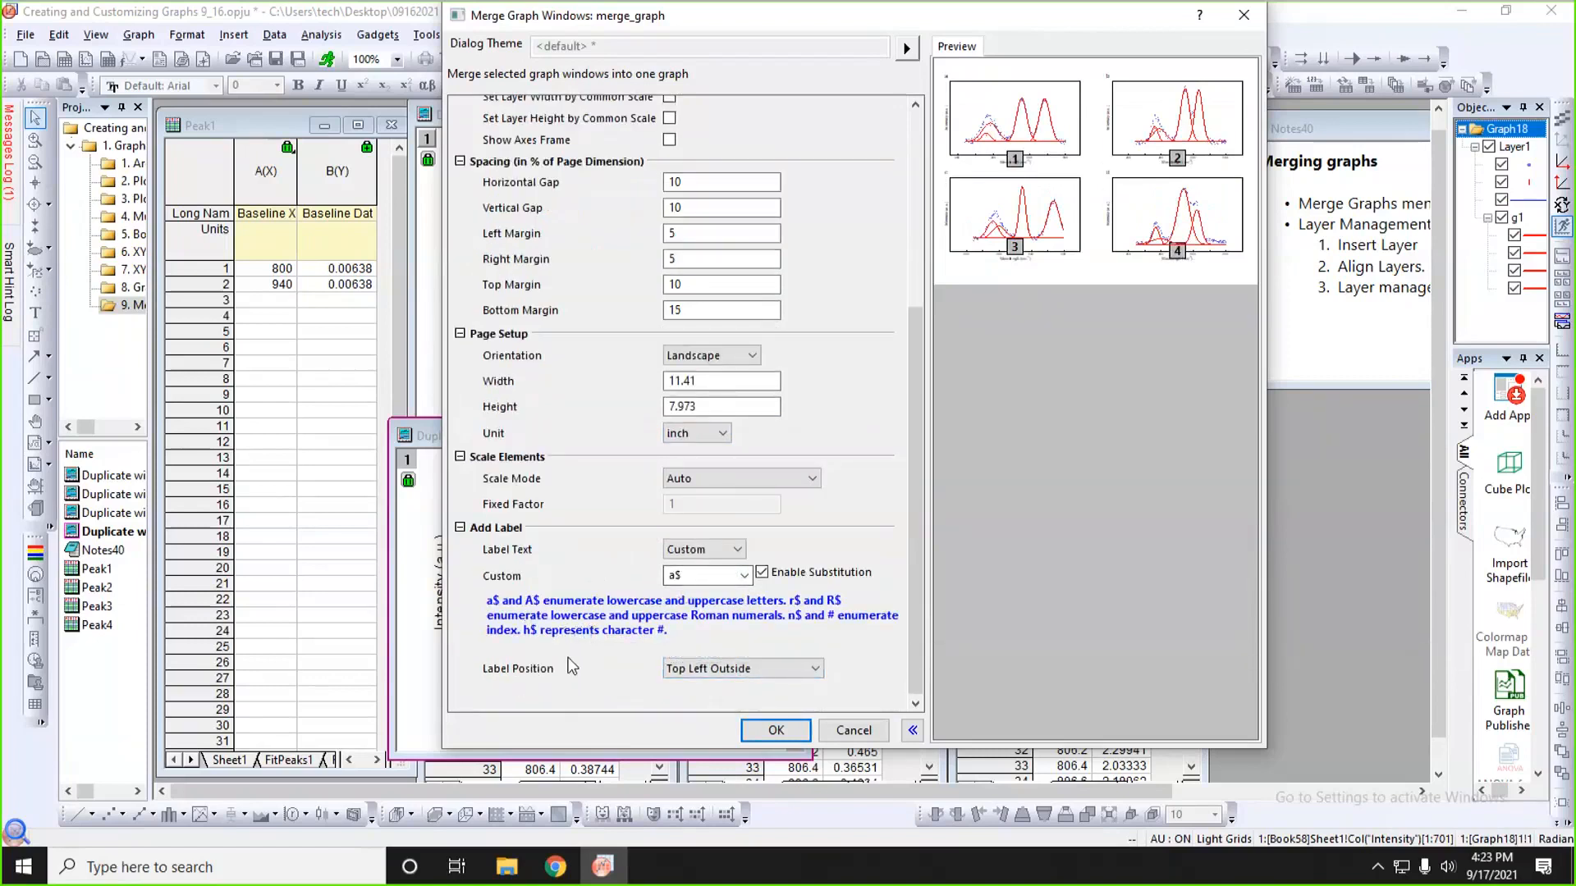
pyautogui.doubleClick(673, 577)
pyautogui.write('n$')
pyautogui.click(708, 580)
pyautogui.click(708, 579)
pyautogui.write(')')
pyautogui.moveTo(443, 484); pyautogui.dragTo(197, 503)
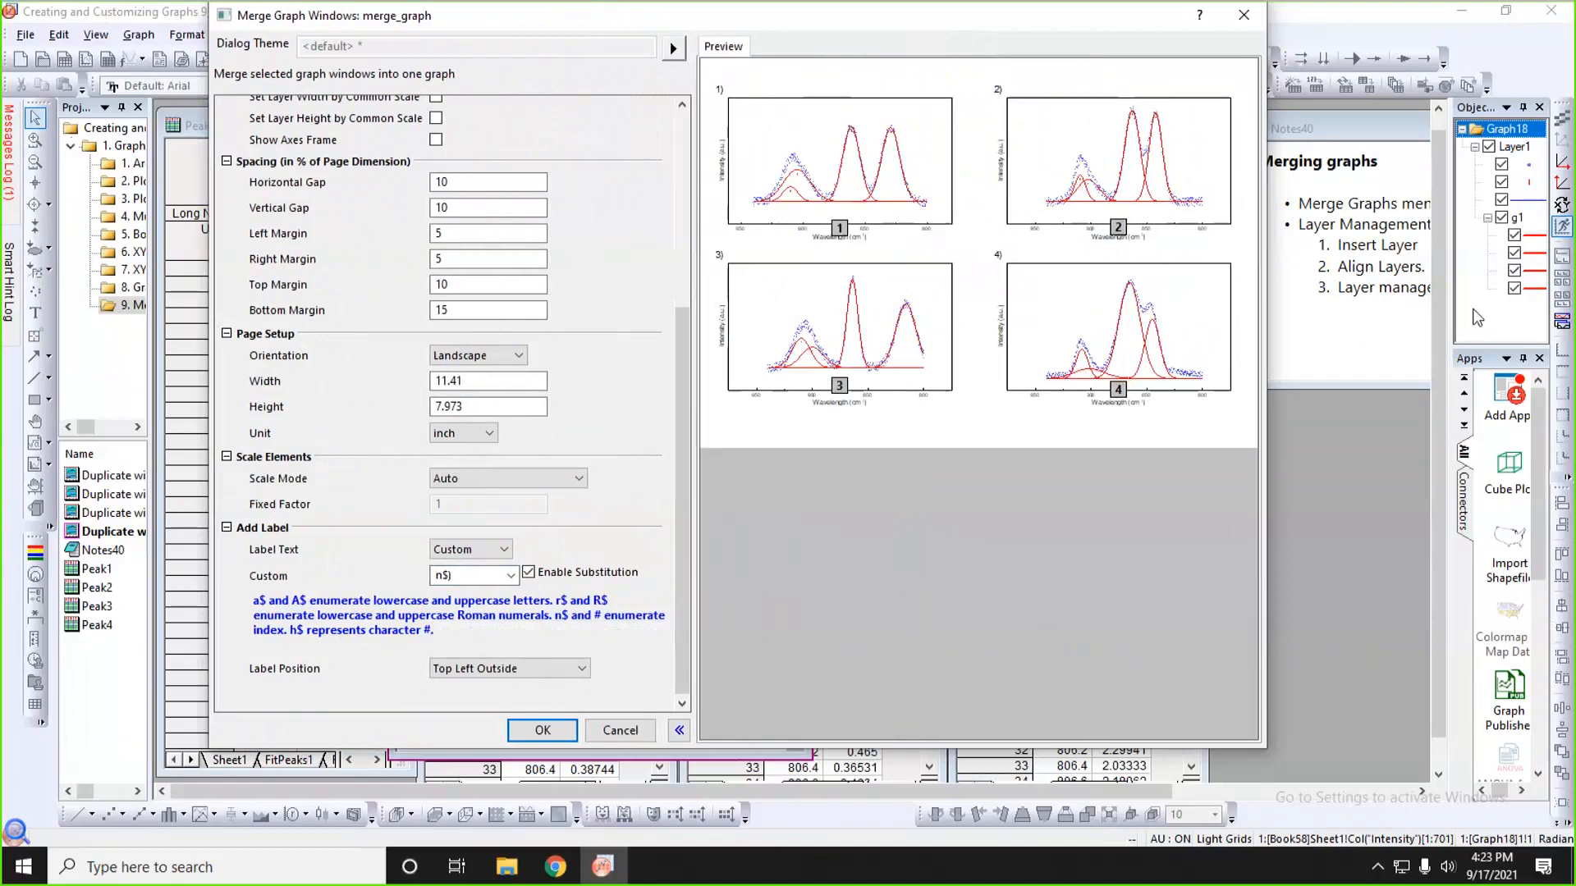
pyautogui.moveTo(1266, 371); pyautogui.dragTo(1467, 369)
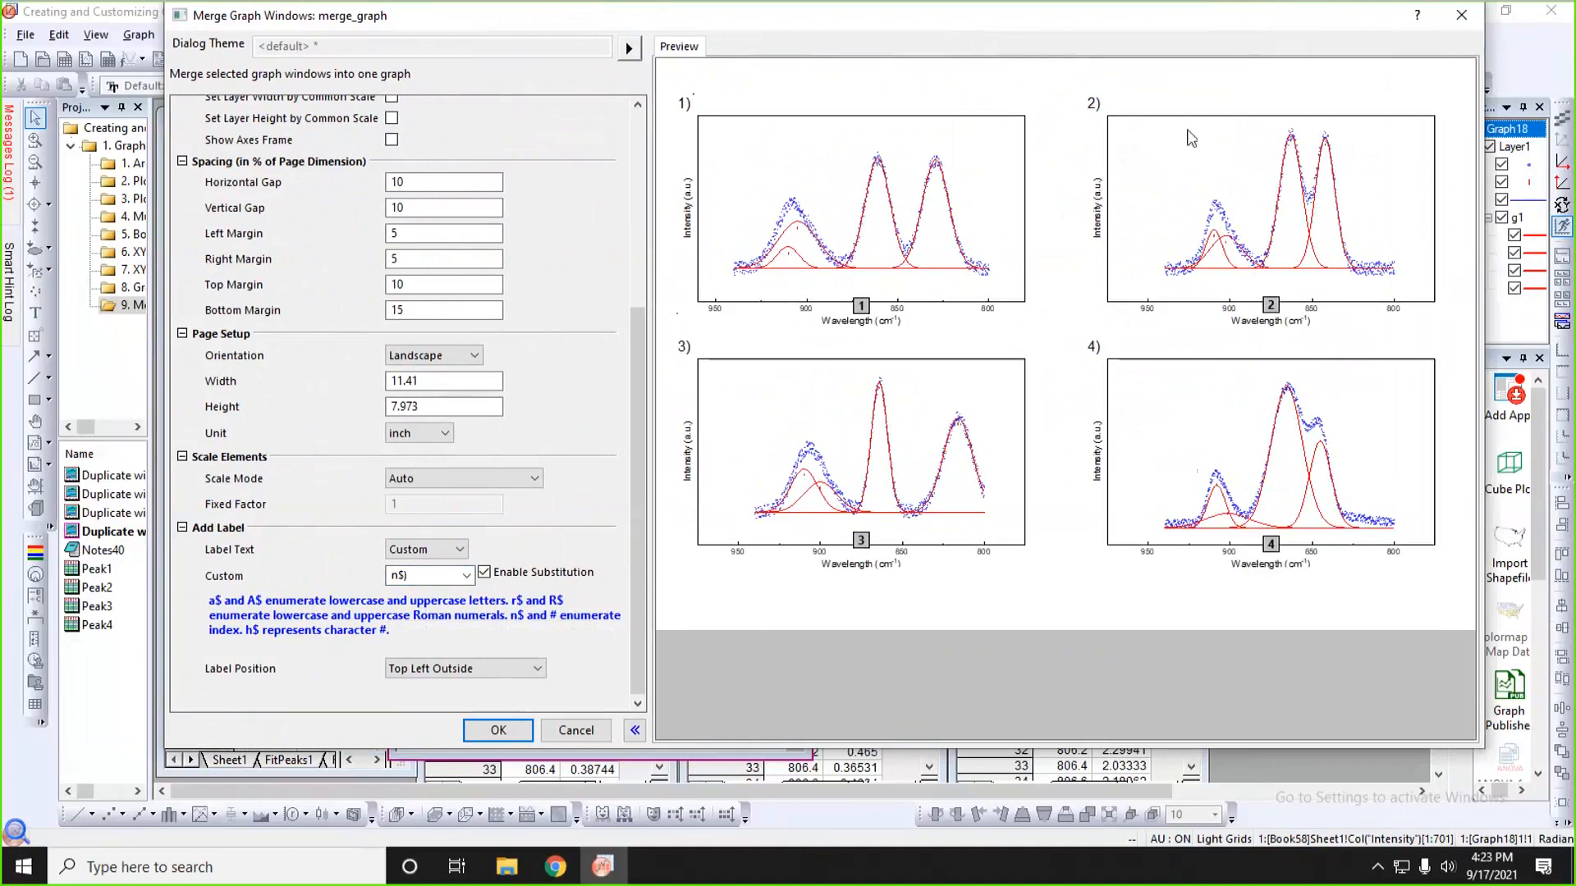
# - Place the labels at Top Left Inside and create the merged graph
pyautogui.click(443, 669)
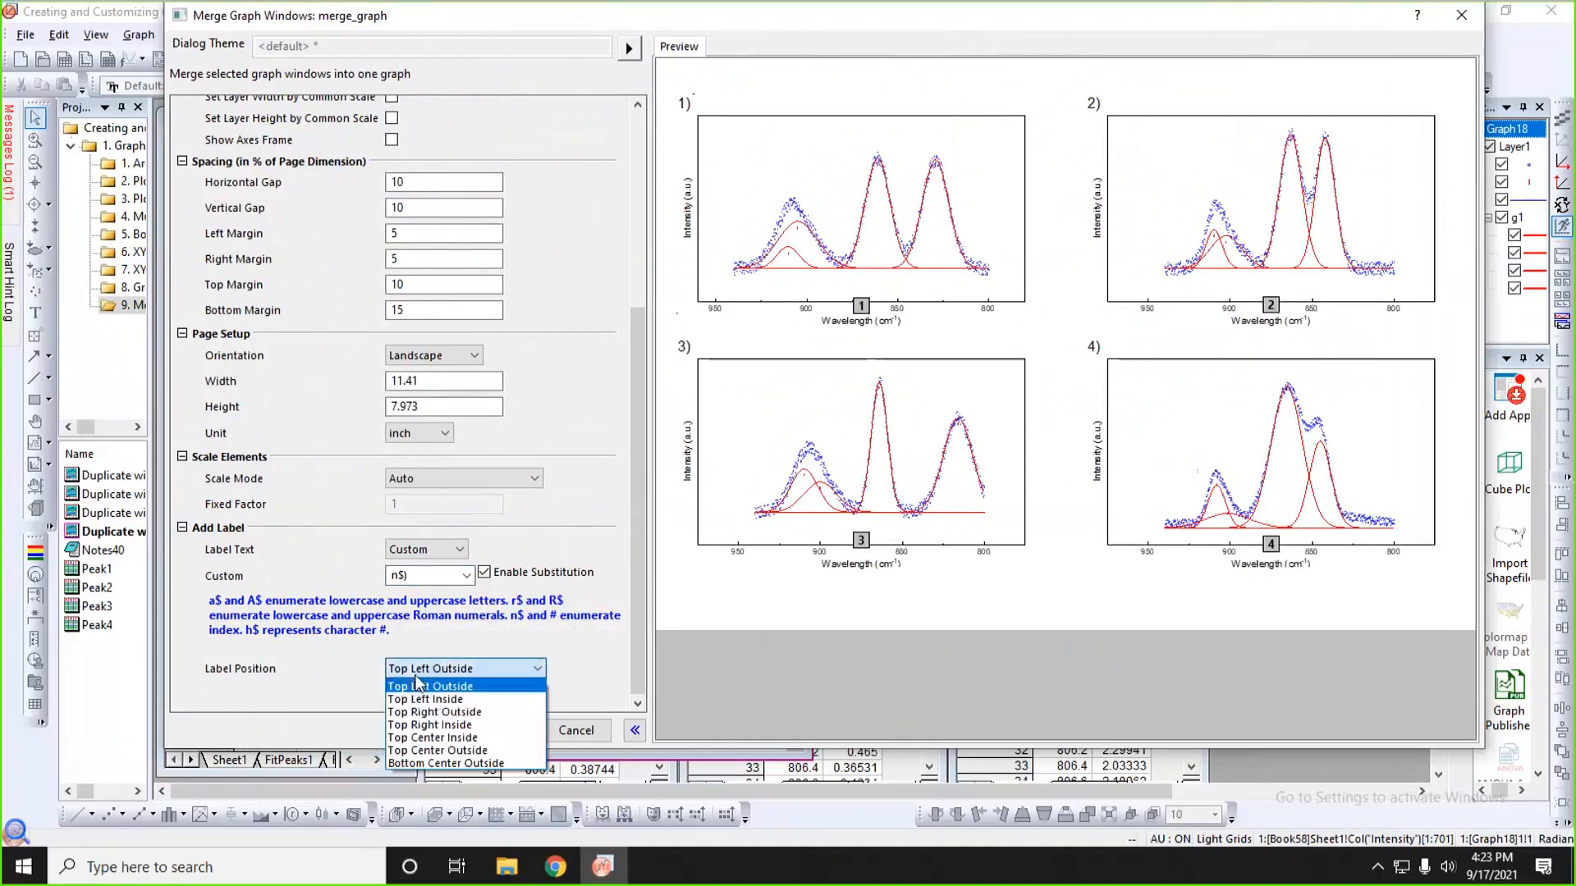
pyautogui.click(416, 700)
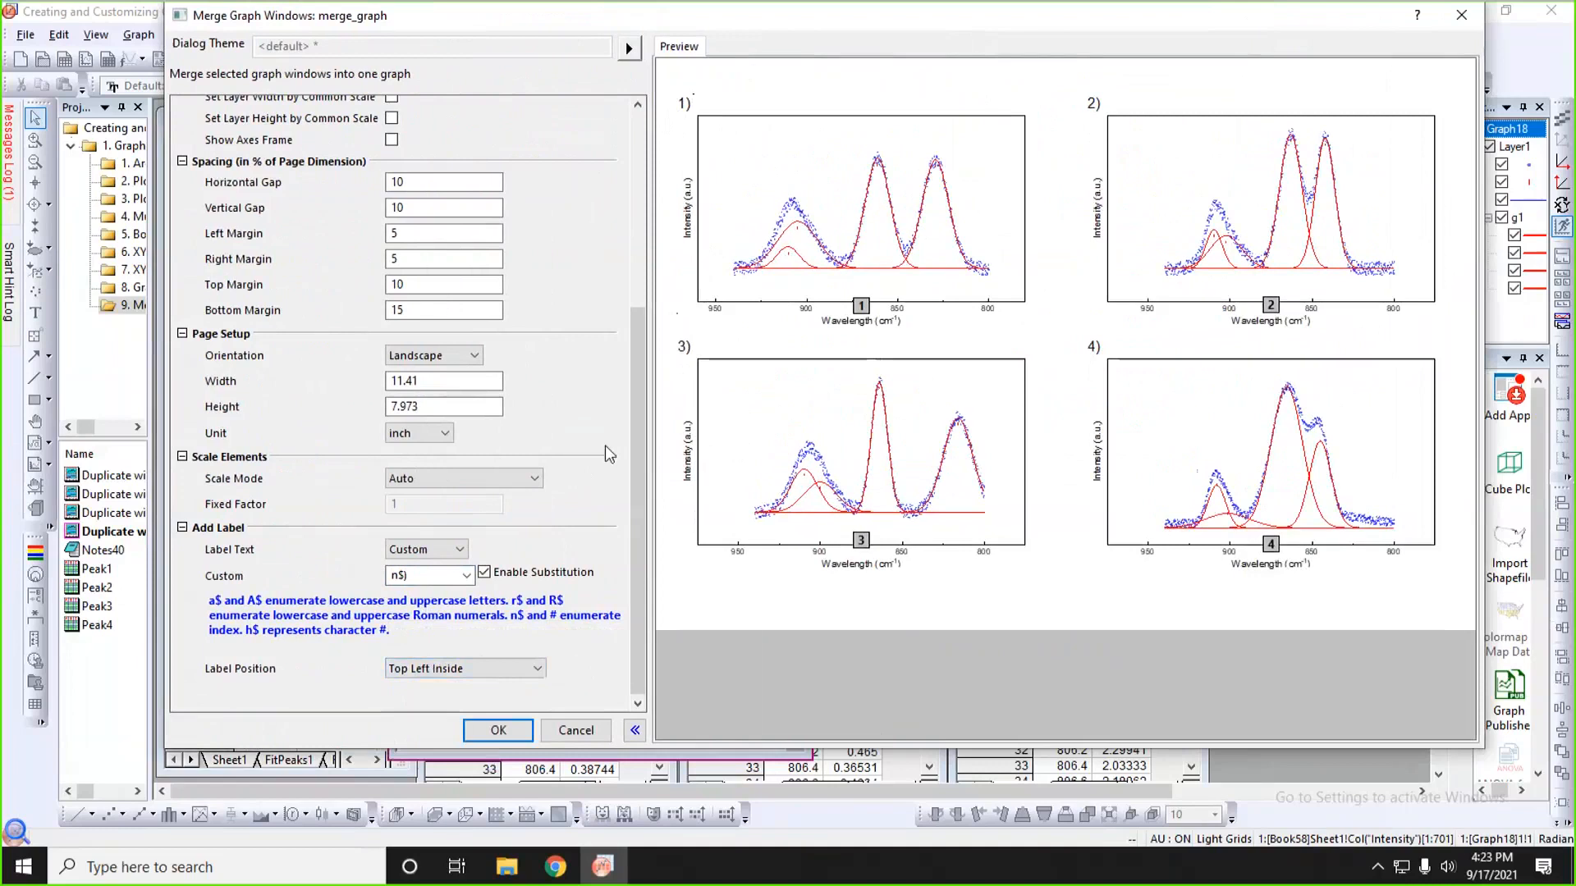
pyautogui.click(498, 730)
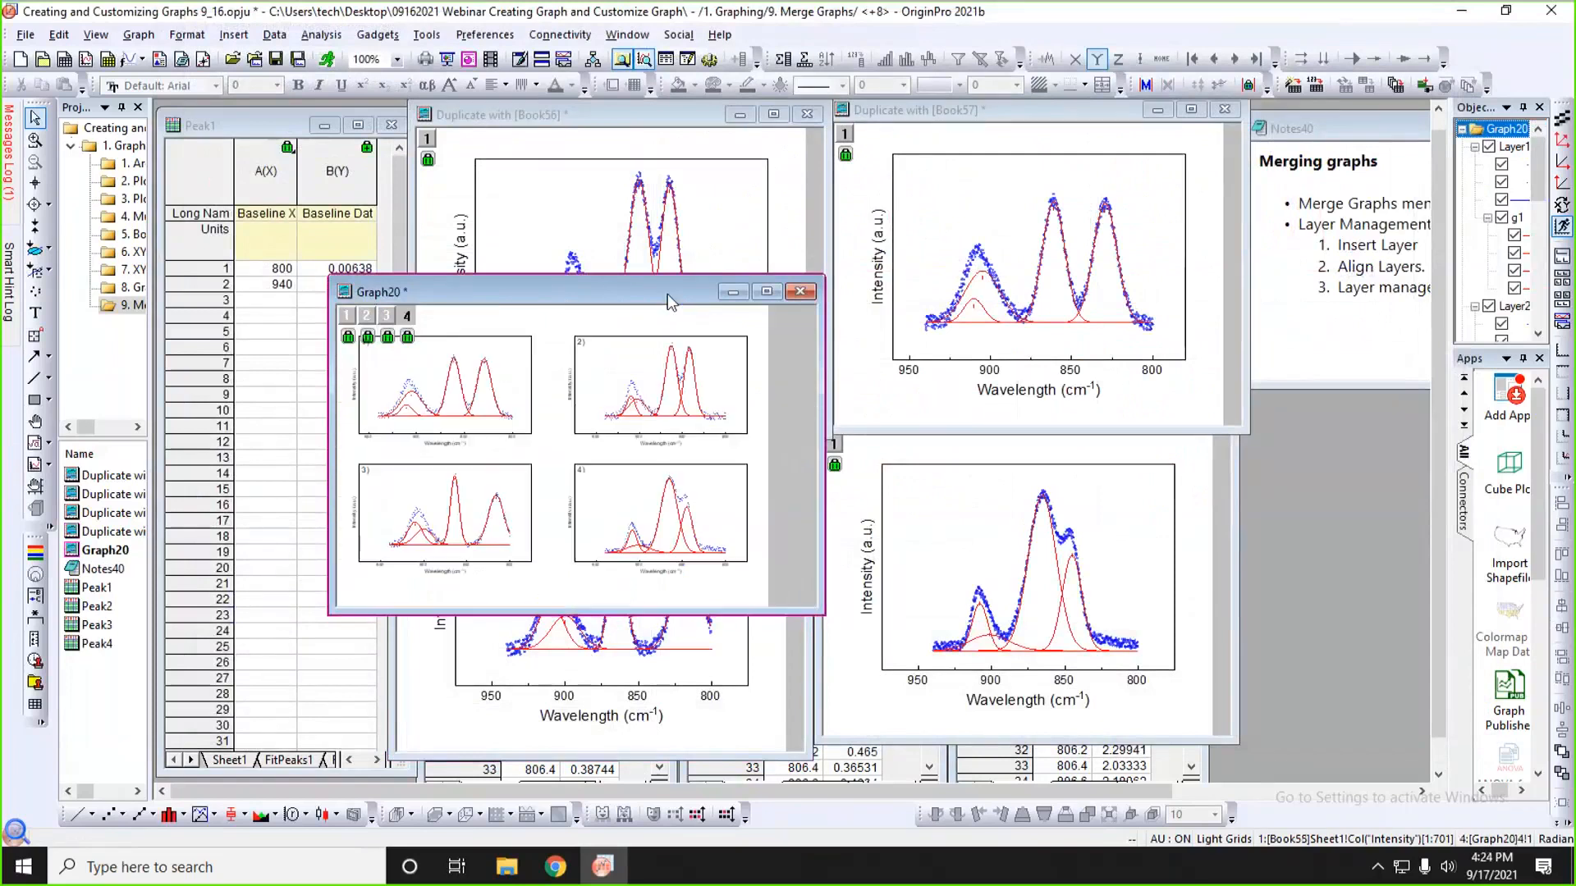
# - Reposition and enlarge the merged graph window, and check that its individual layers can be selected
pyautogui.moveTo(667, 293); pyautogui.dragTo(649, 132)
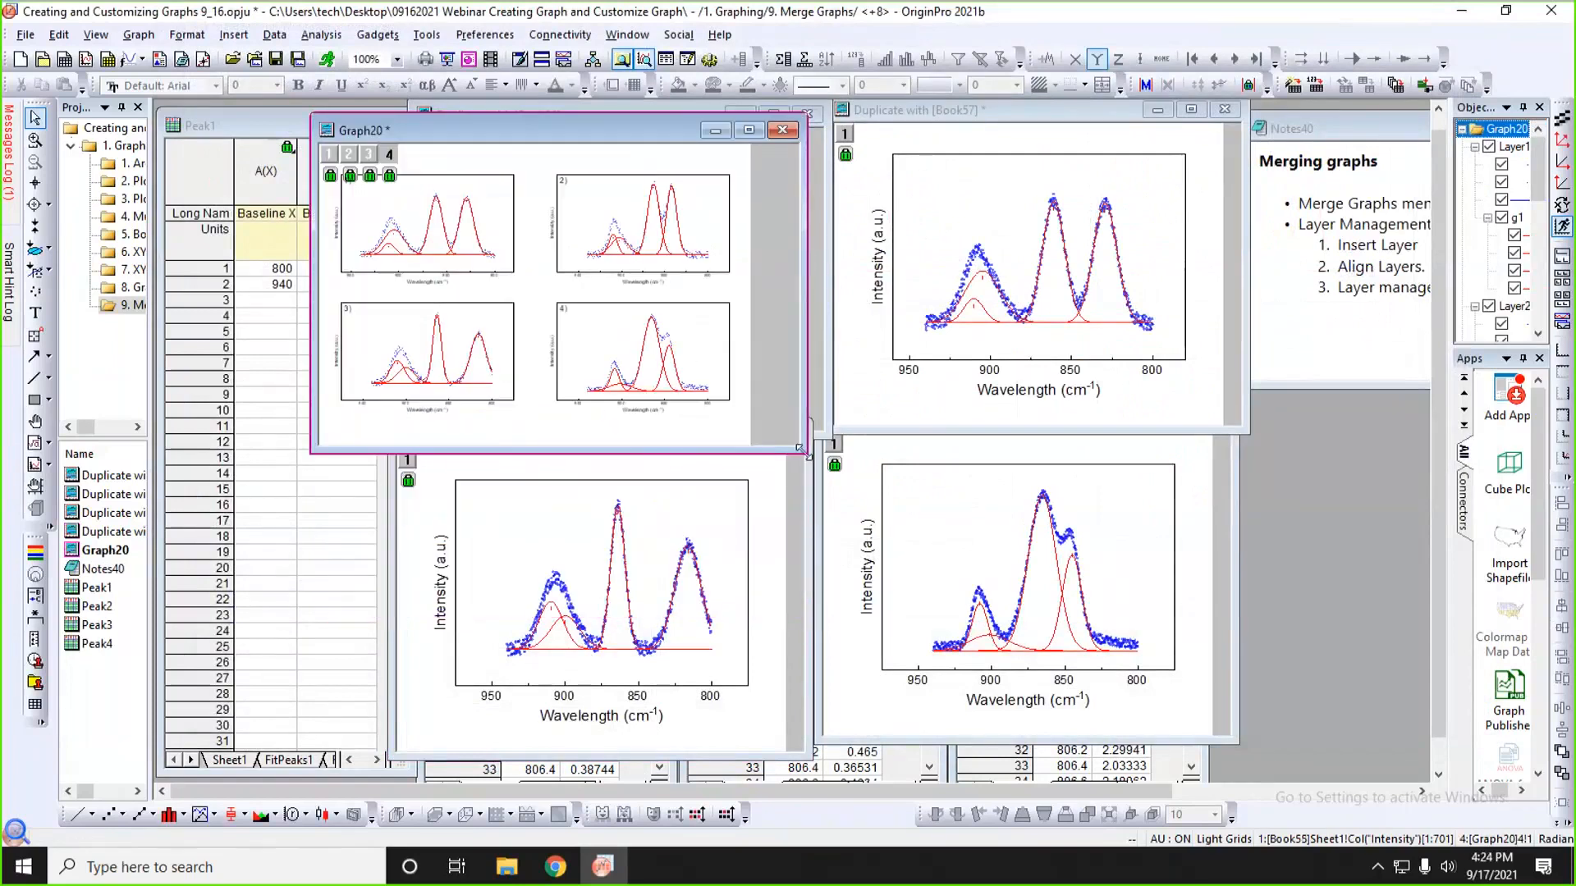
pyautogui.moveTo(800, 448); pyautogui.dragTo(1194, 755)
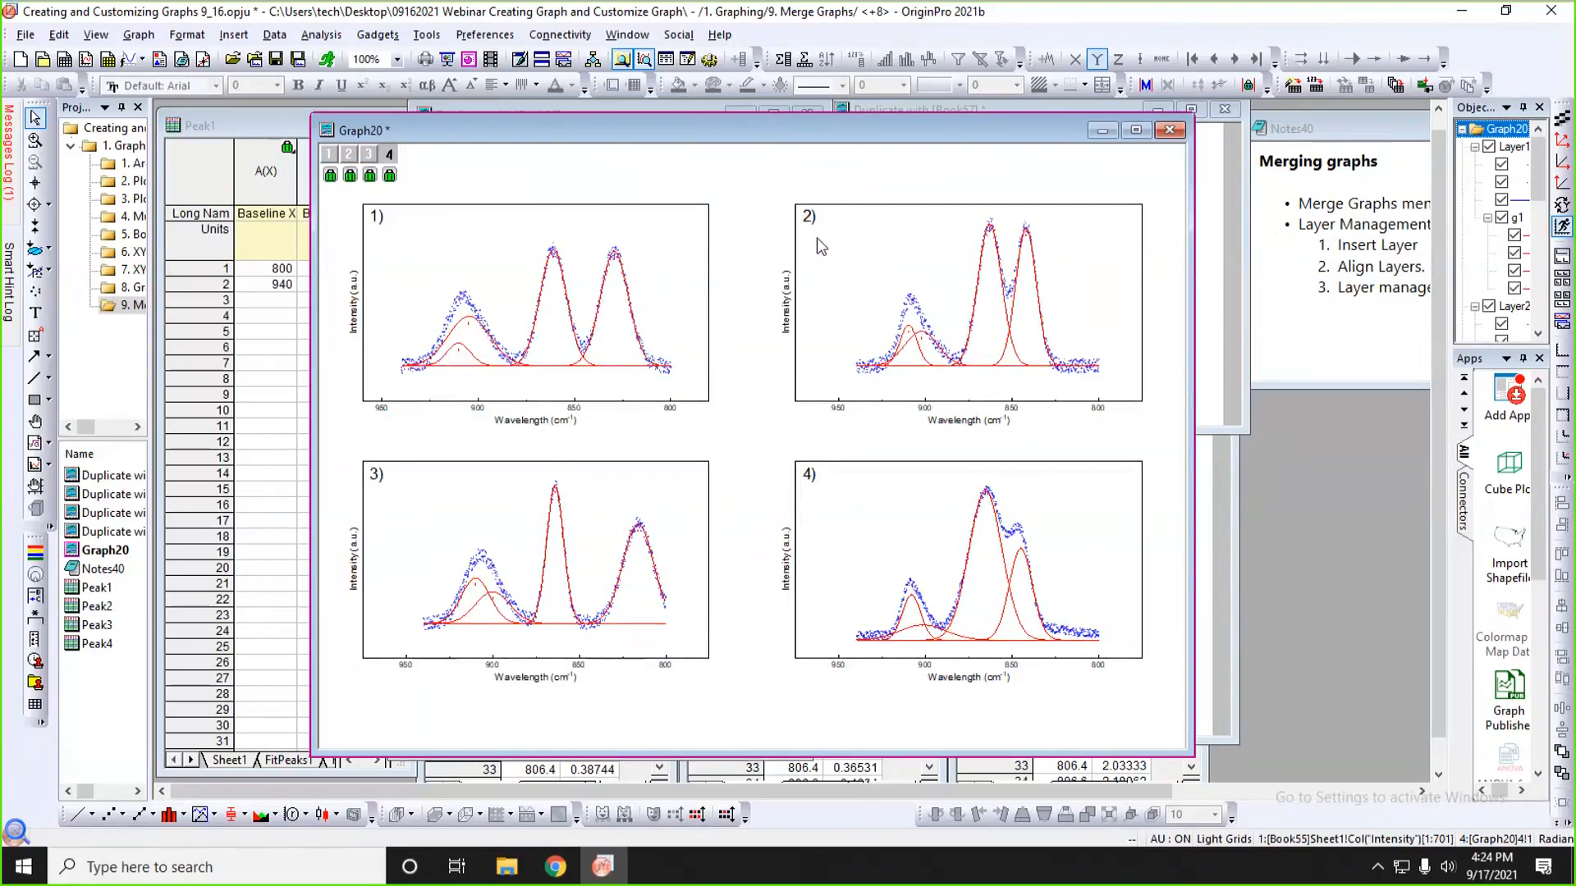
pyautogui.click(845, 245)
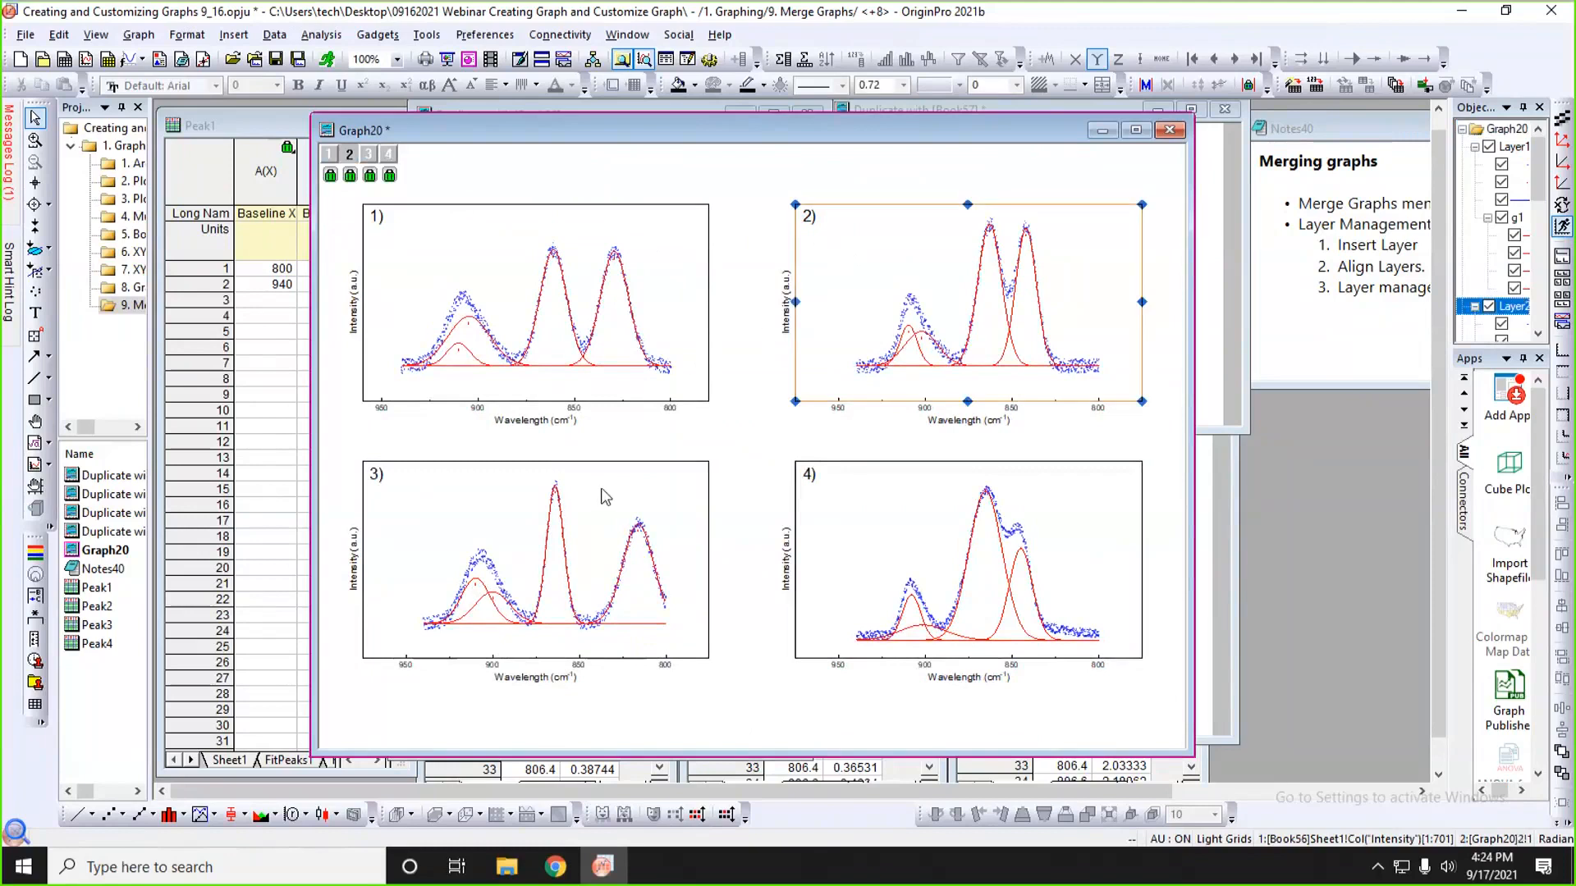
pyautogui.click(604, 497)
pyautogui.click(762, 430)
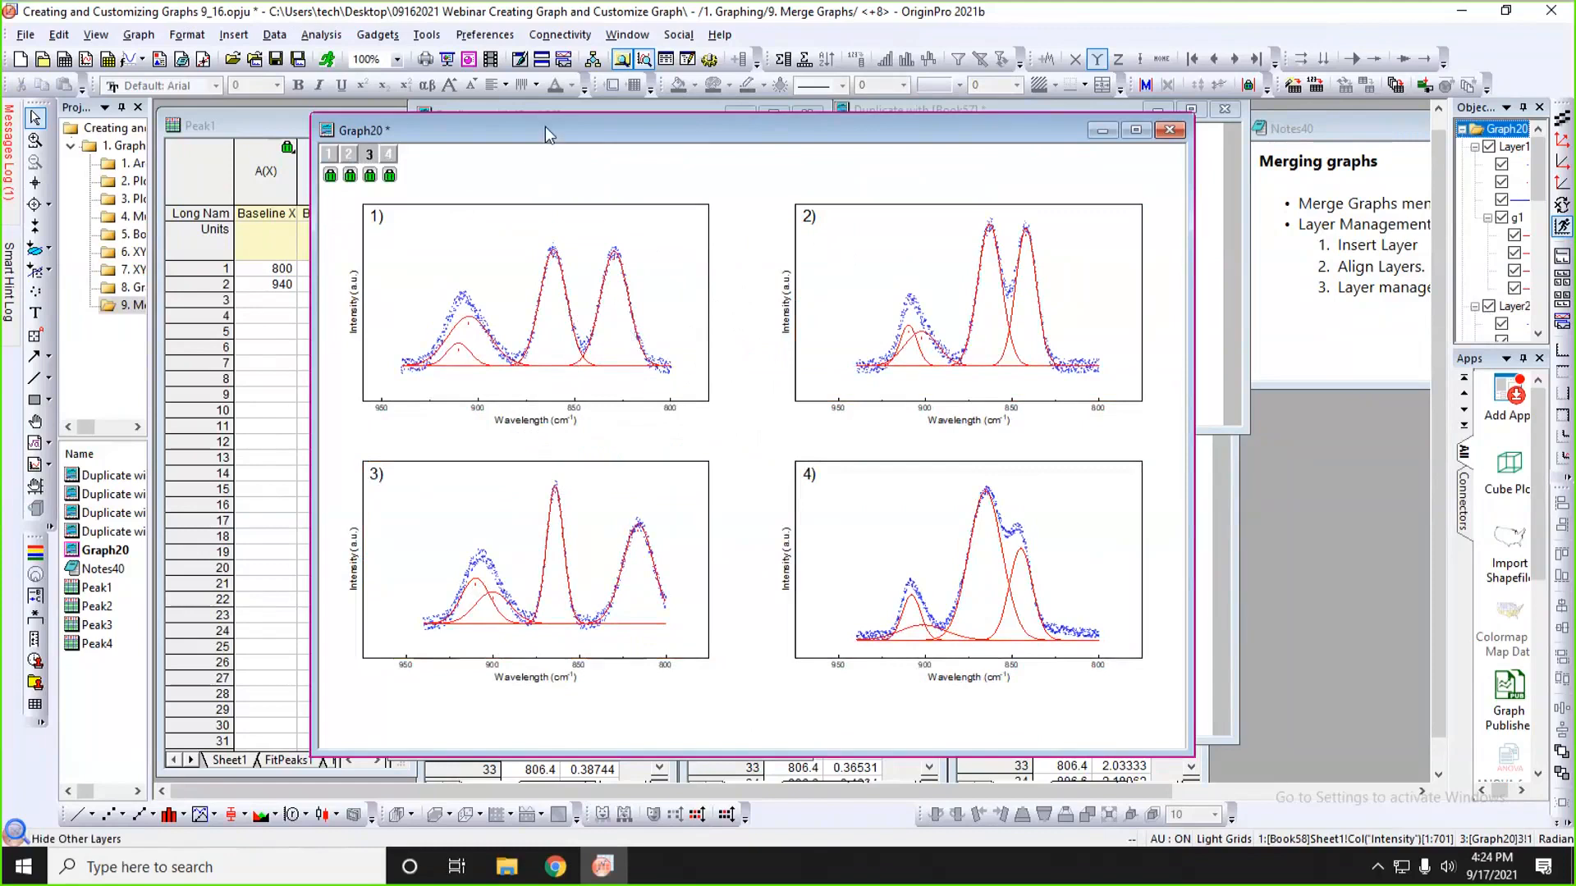
pyautogui.moveTo(545, 134); pyautogui.dragTo(437, 138)
# - Swap the positions of layers 2 and 3 of the merged graph in Layer Management
pyautogui.click(139, 35)
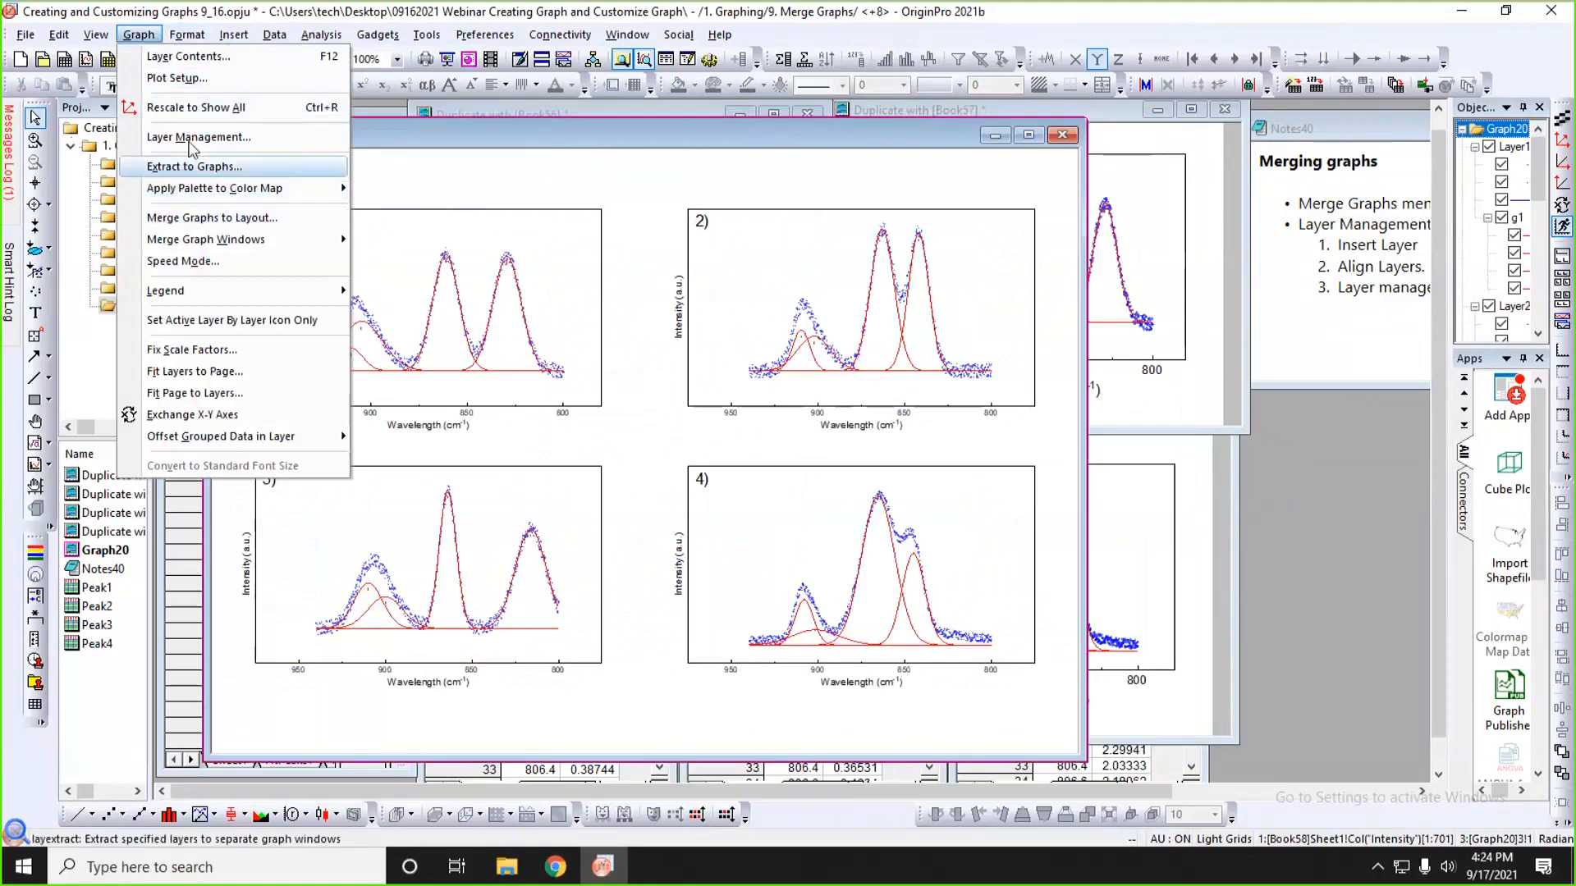
pyautogui.click(189, 141)
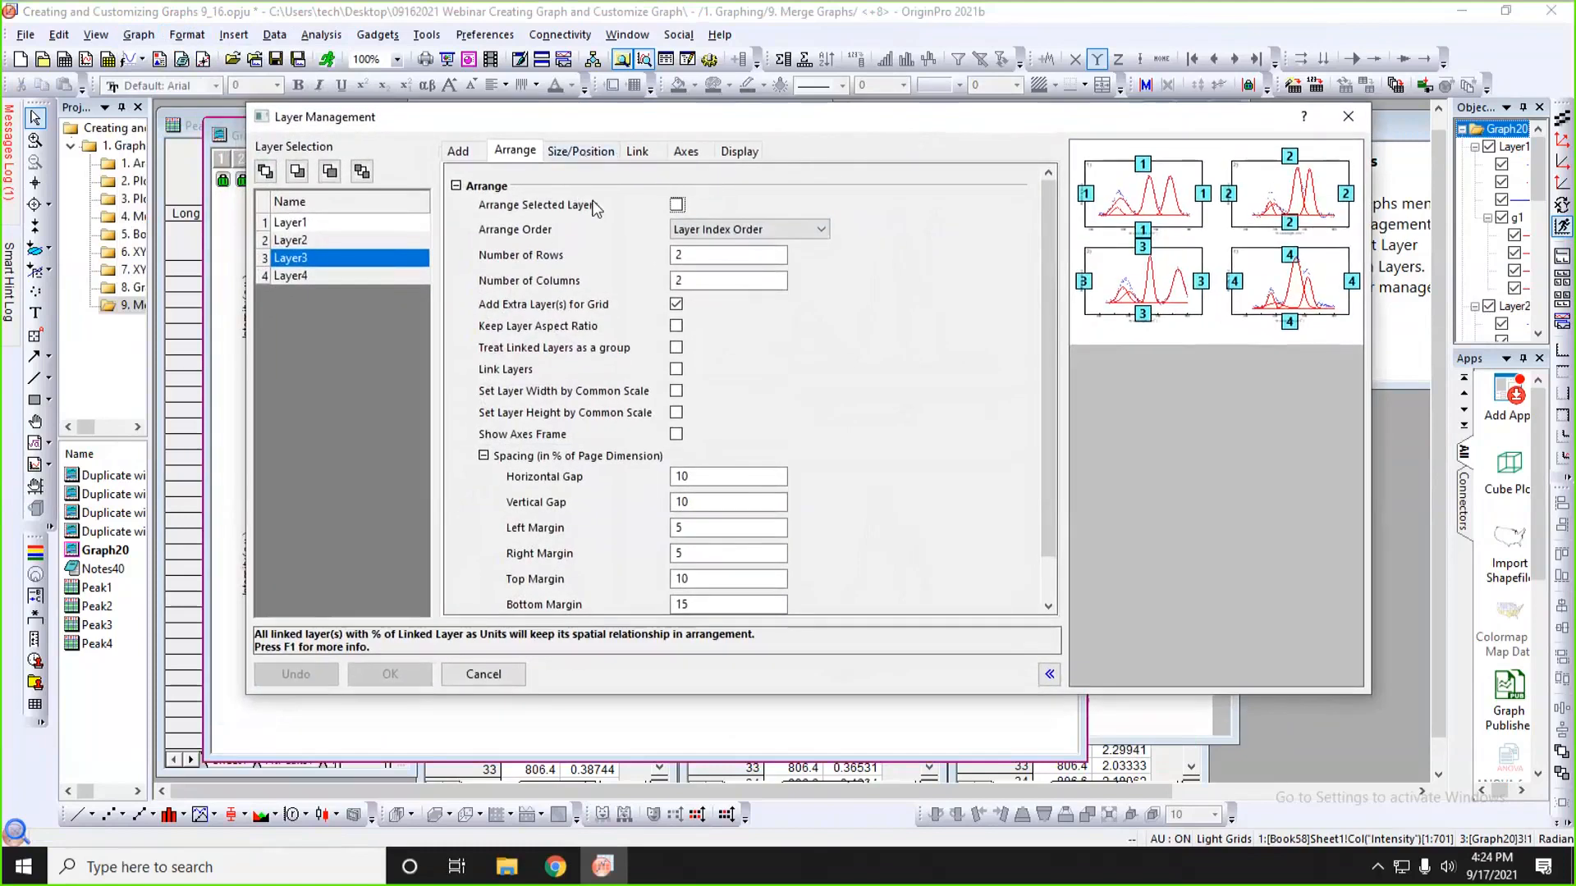
pyautogui.click(591, 154)
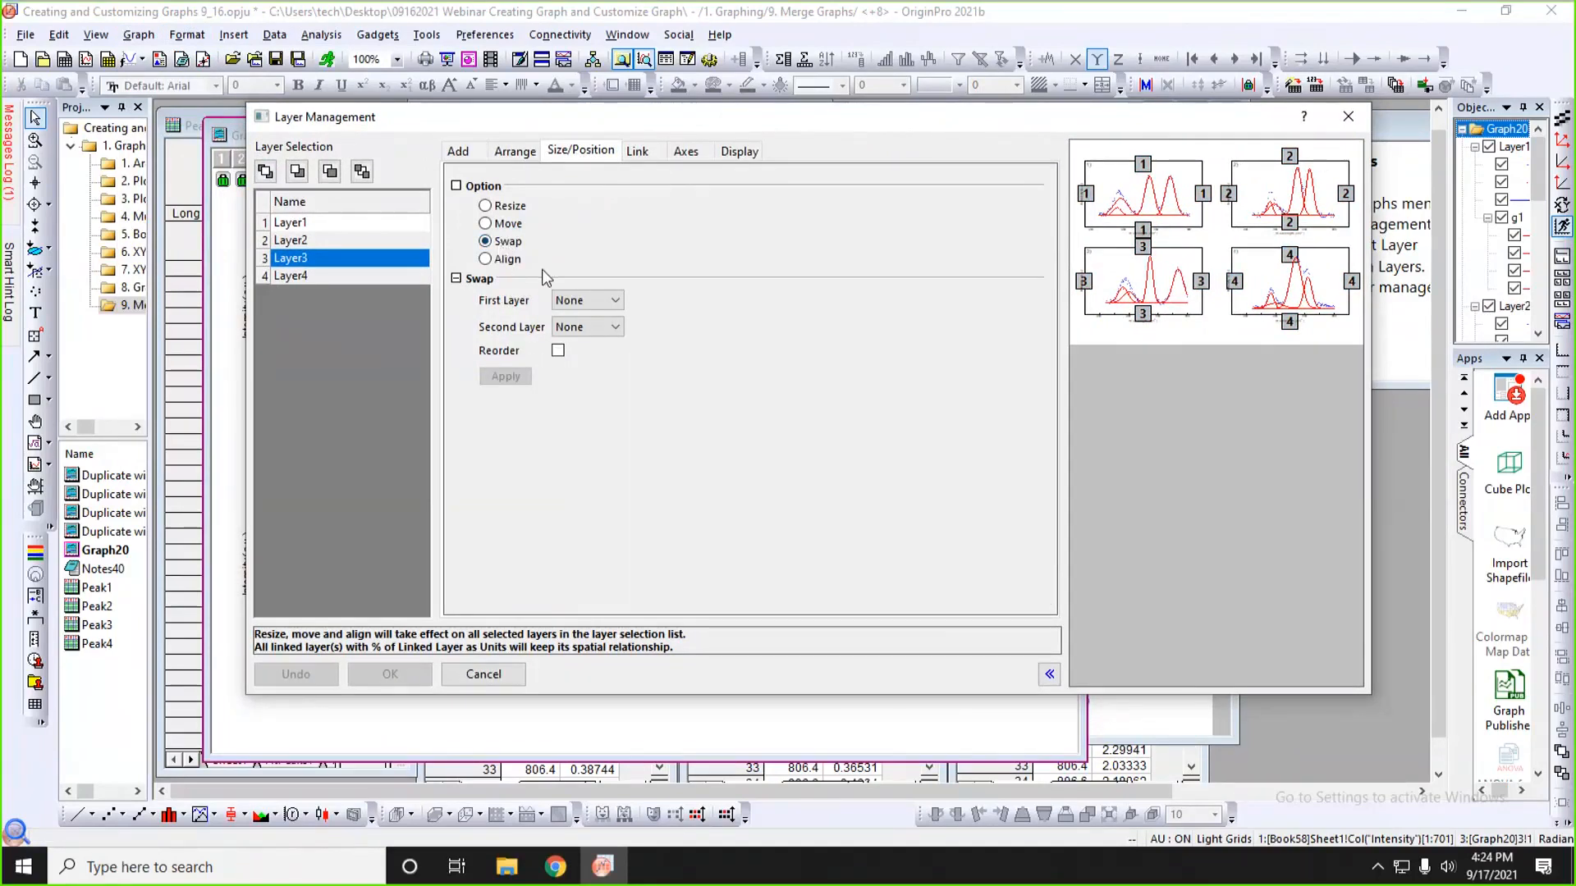
pyautogui.click(598, 306)
pyautogui.click(584, 345)
pyautogui.click(597, 328)
pyautogui.click(574, 384)
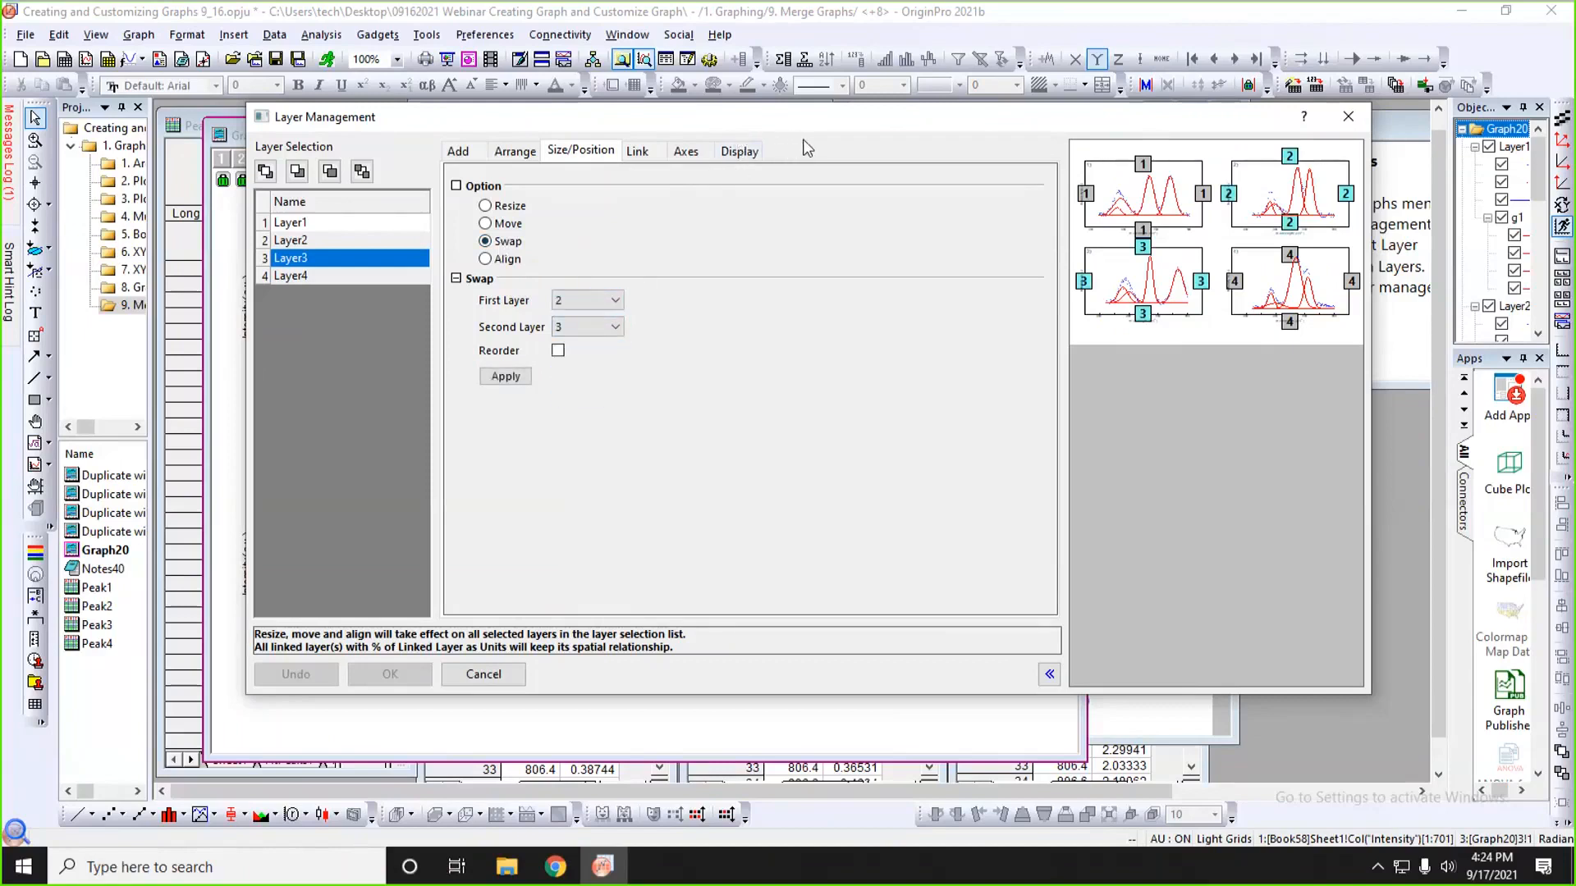
pyautogui.moveTo(800, 123); pyautogui.dragTo(619, 123)
pyautogui.moveTo(1192, 324); pyautogui.dragTo(1504, 327)
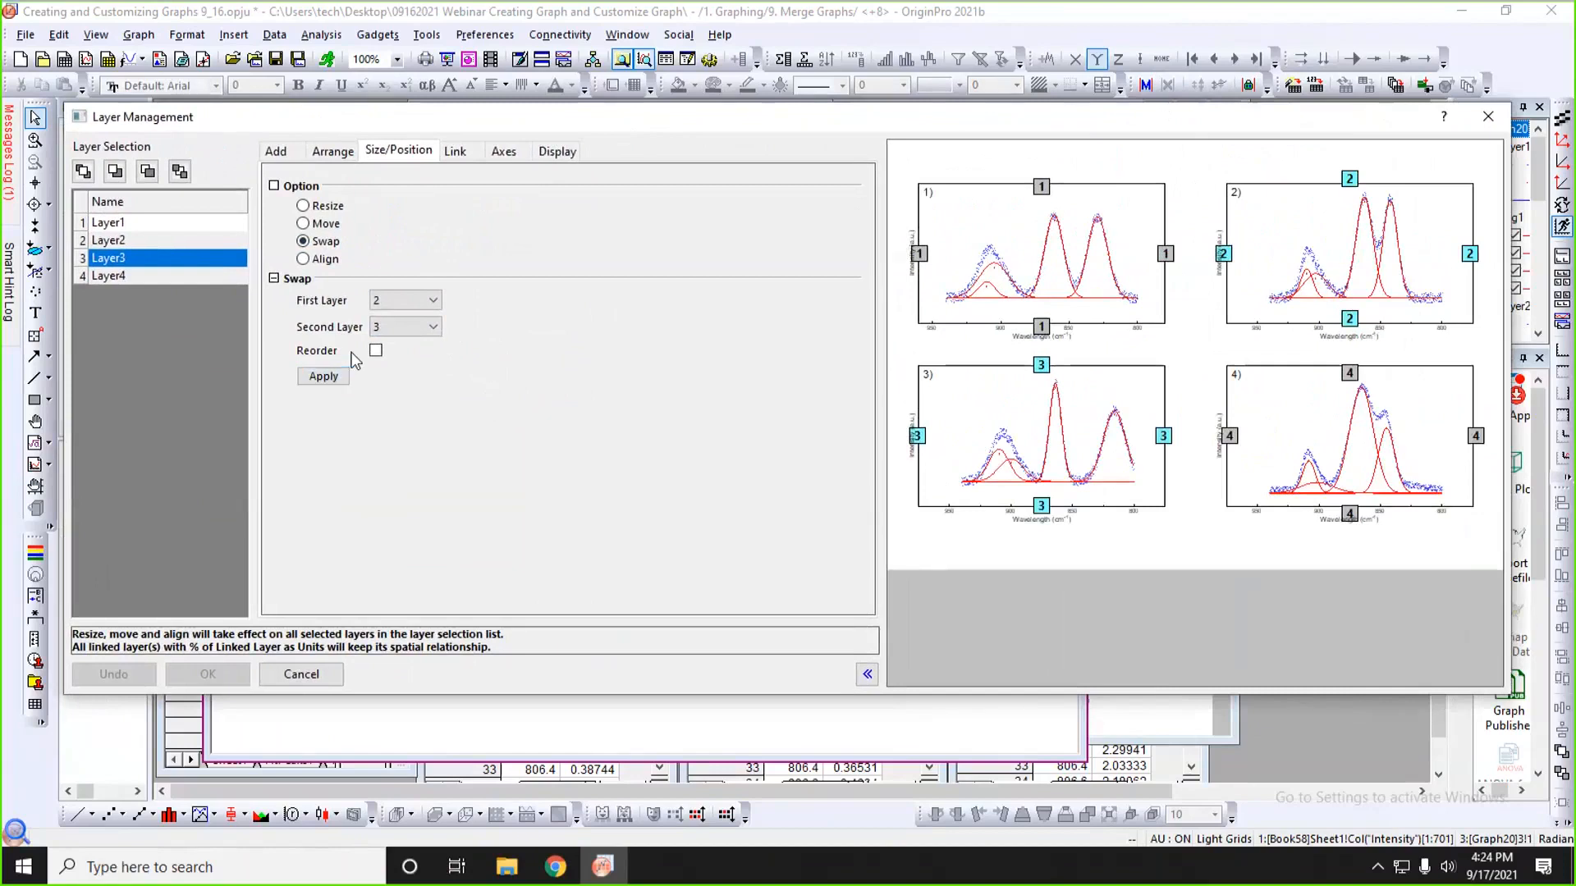
pyautogui.click(338, 373)
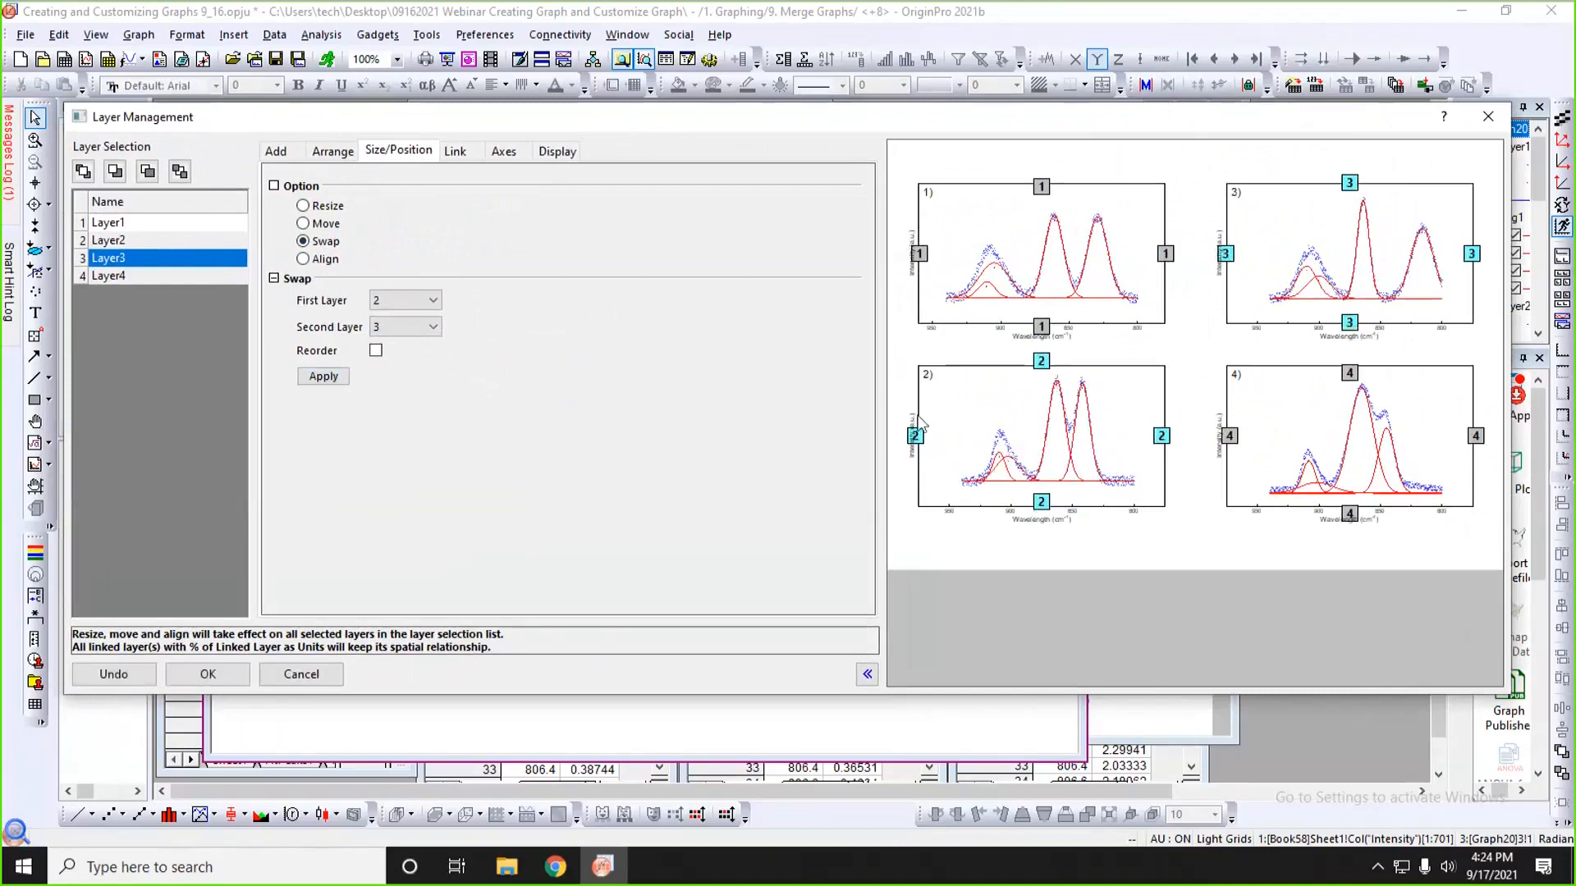
# - Review the layer arrangement and spacing settings, and accept the layer changes
pyautogui.click(332, 152)
pyautogui.scroll(-1, 649, 418)
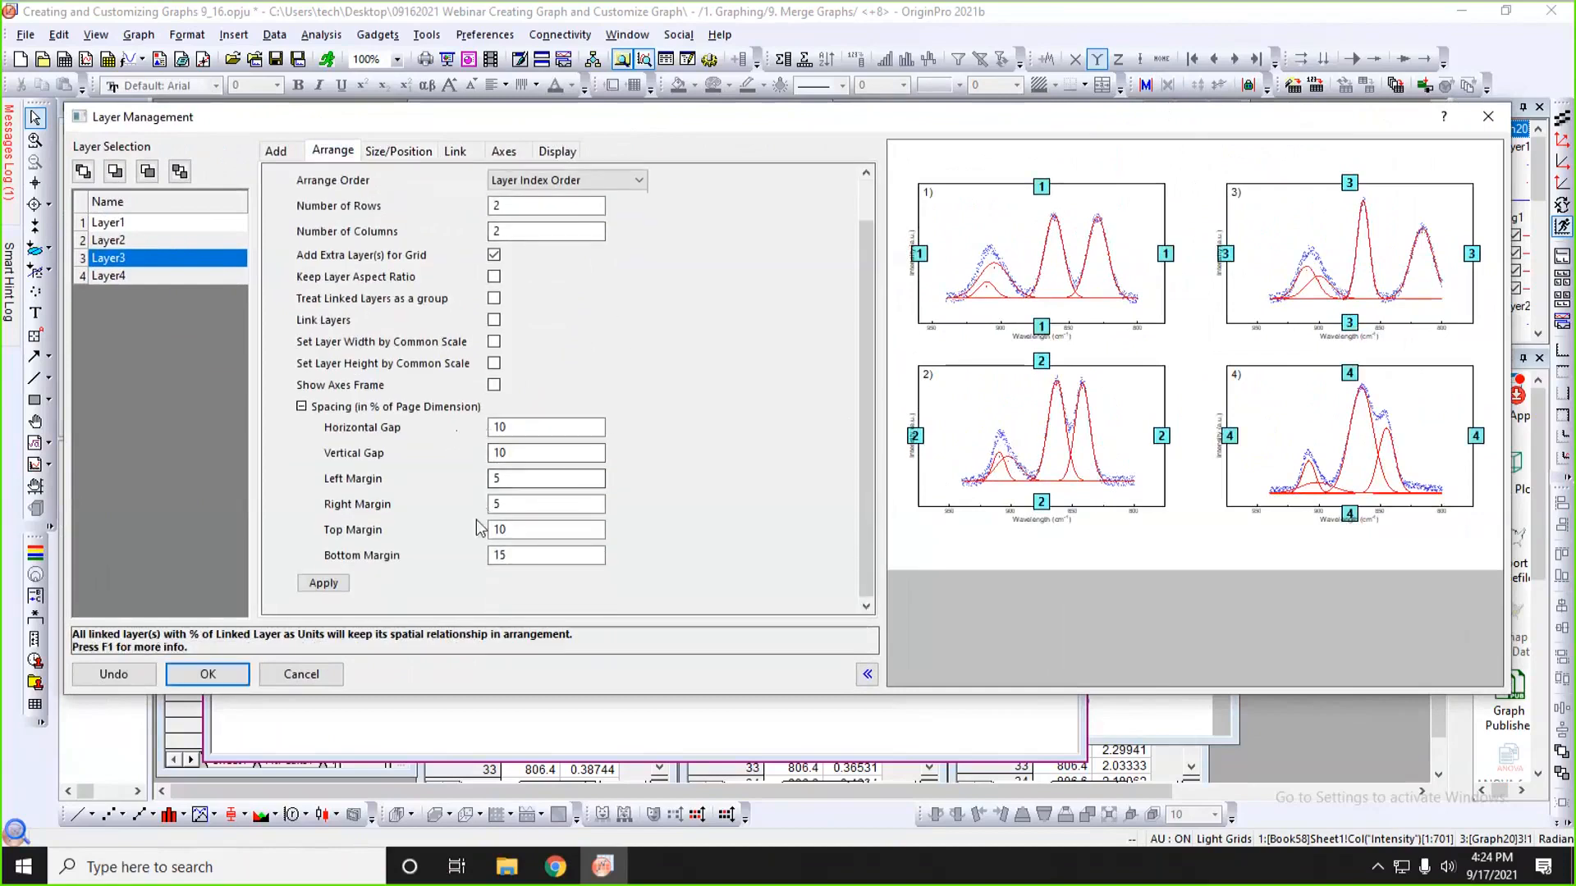
pyautogui.click(240, 677)
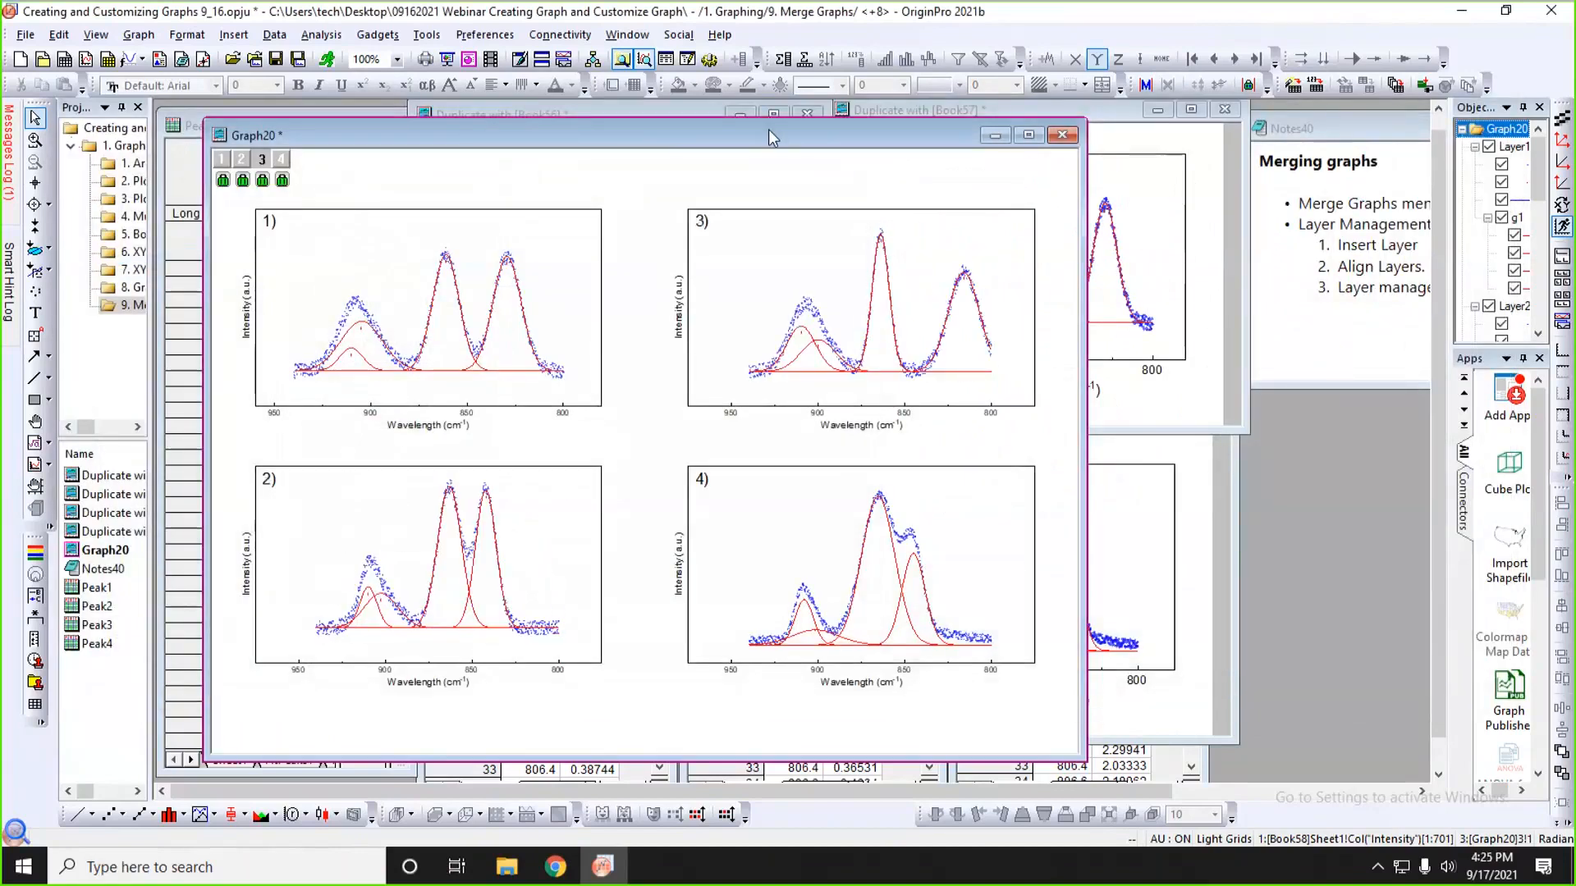
# - Shrink the merged graph window and move it clear of the Peak1 workbook
pyautogui.moveTo(768, 129); pyautogui.dragTo(937, 114)
pyautogui.click(929, 280)
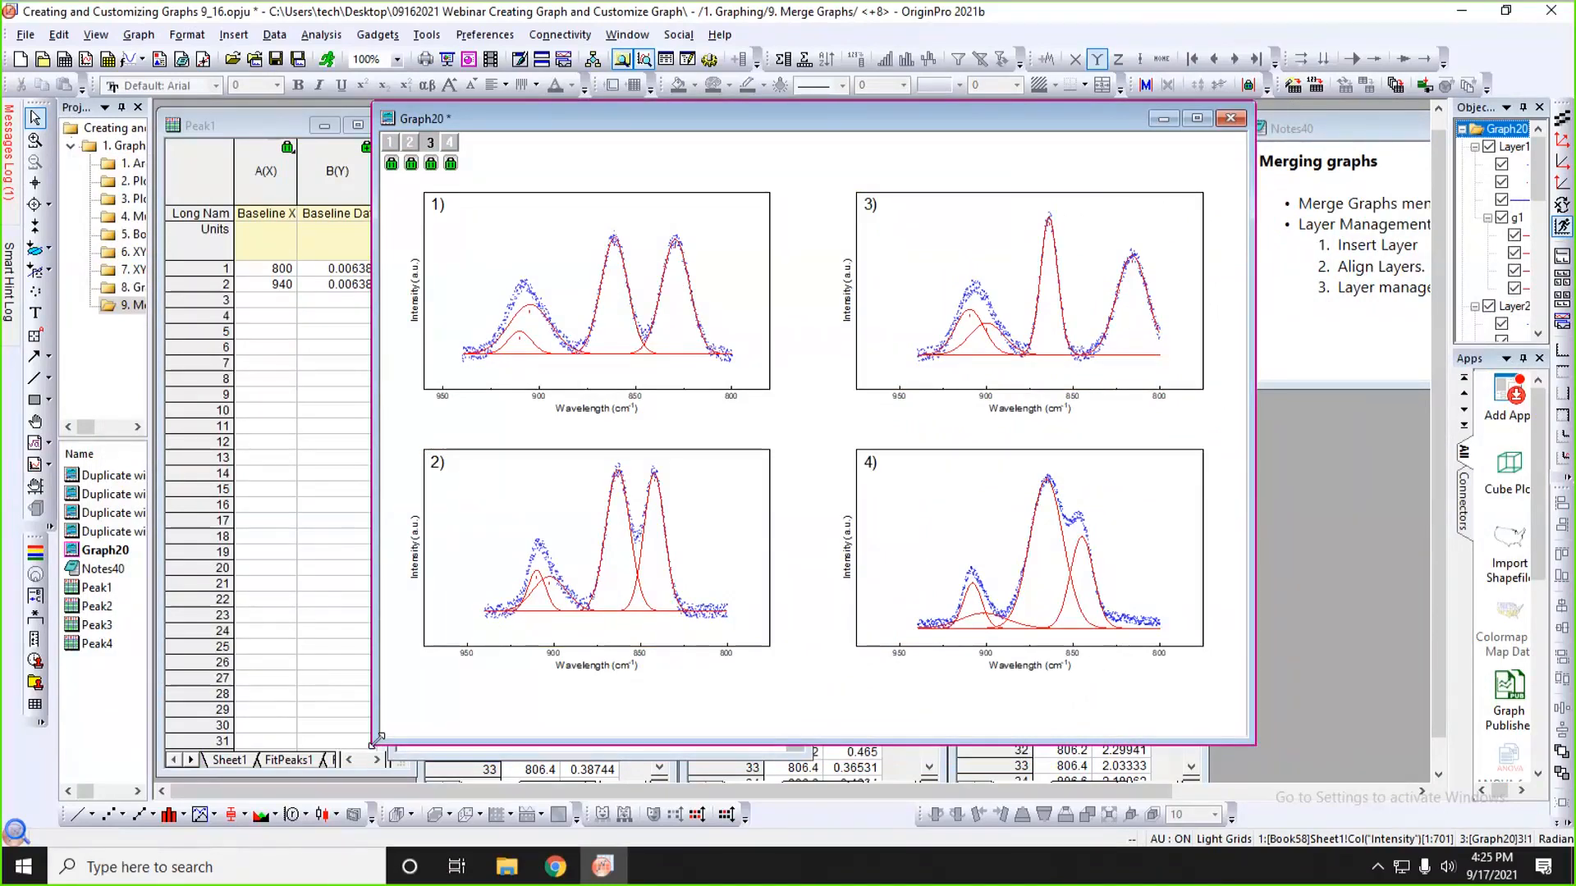
pyautogui.moveTo(377, 740); pyautogui.dragTo(442, 699)
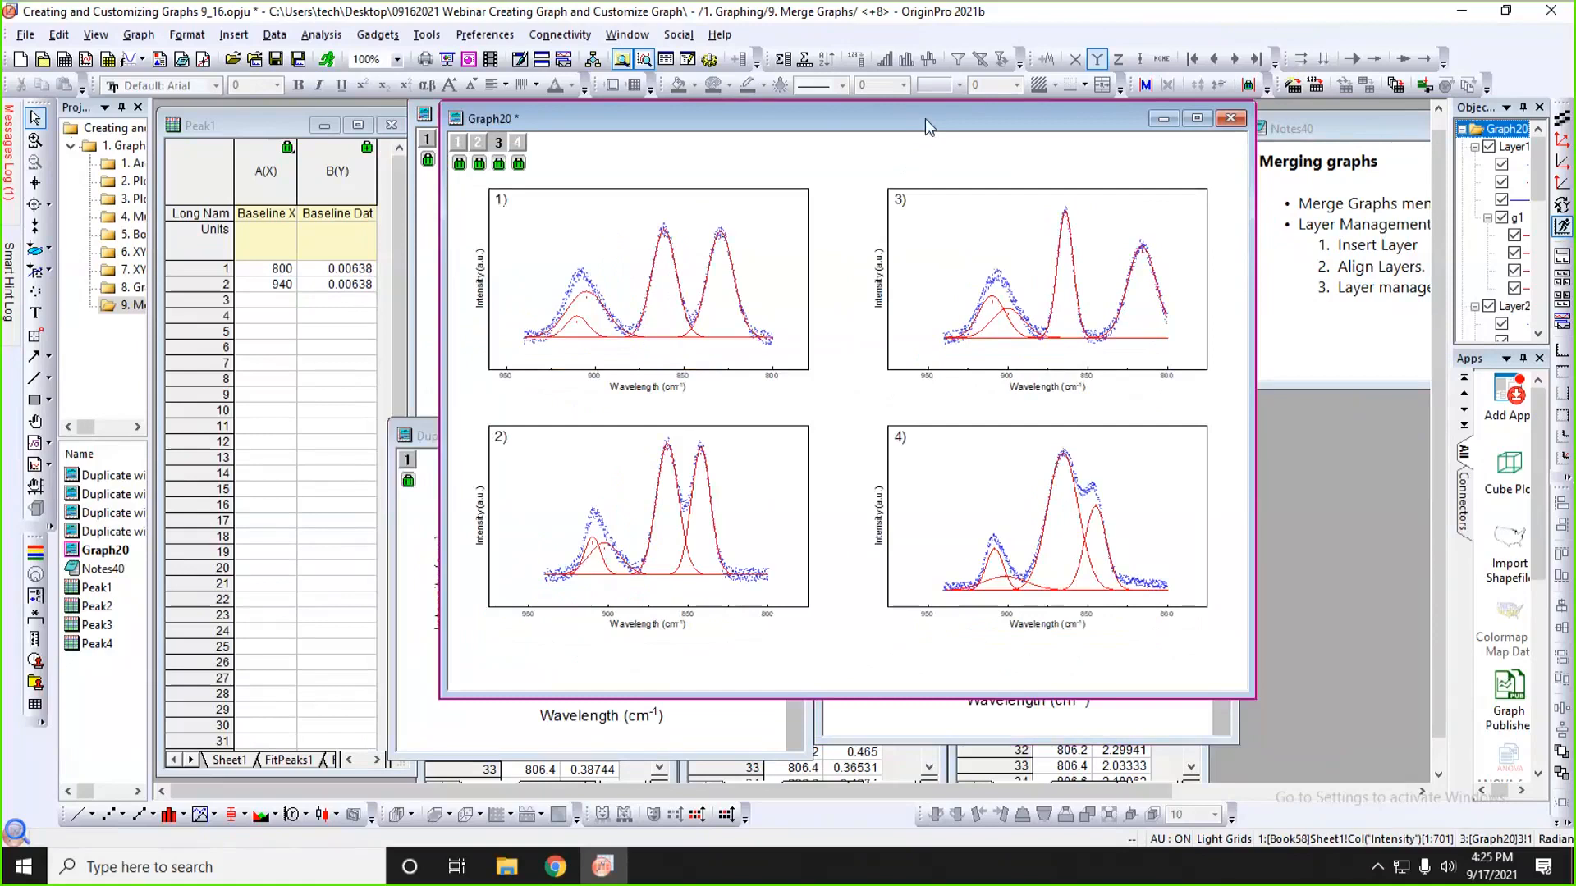
pyautogui.moveTo(924, 118); pyautogui.dragTo(1009, 166)
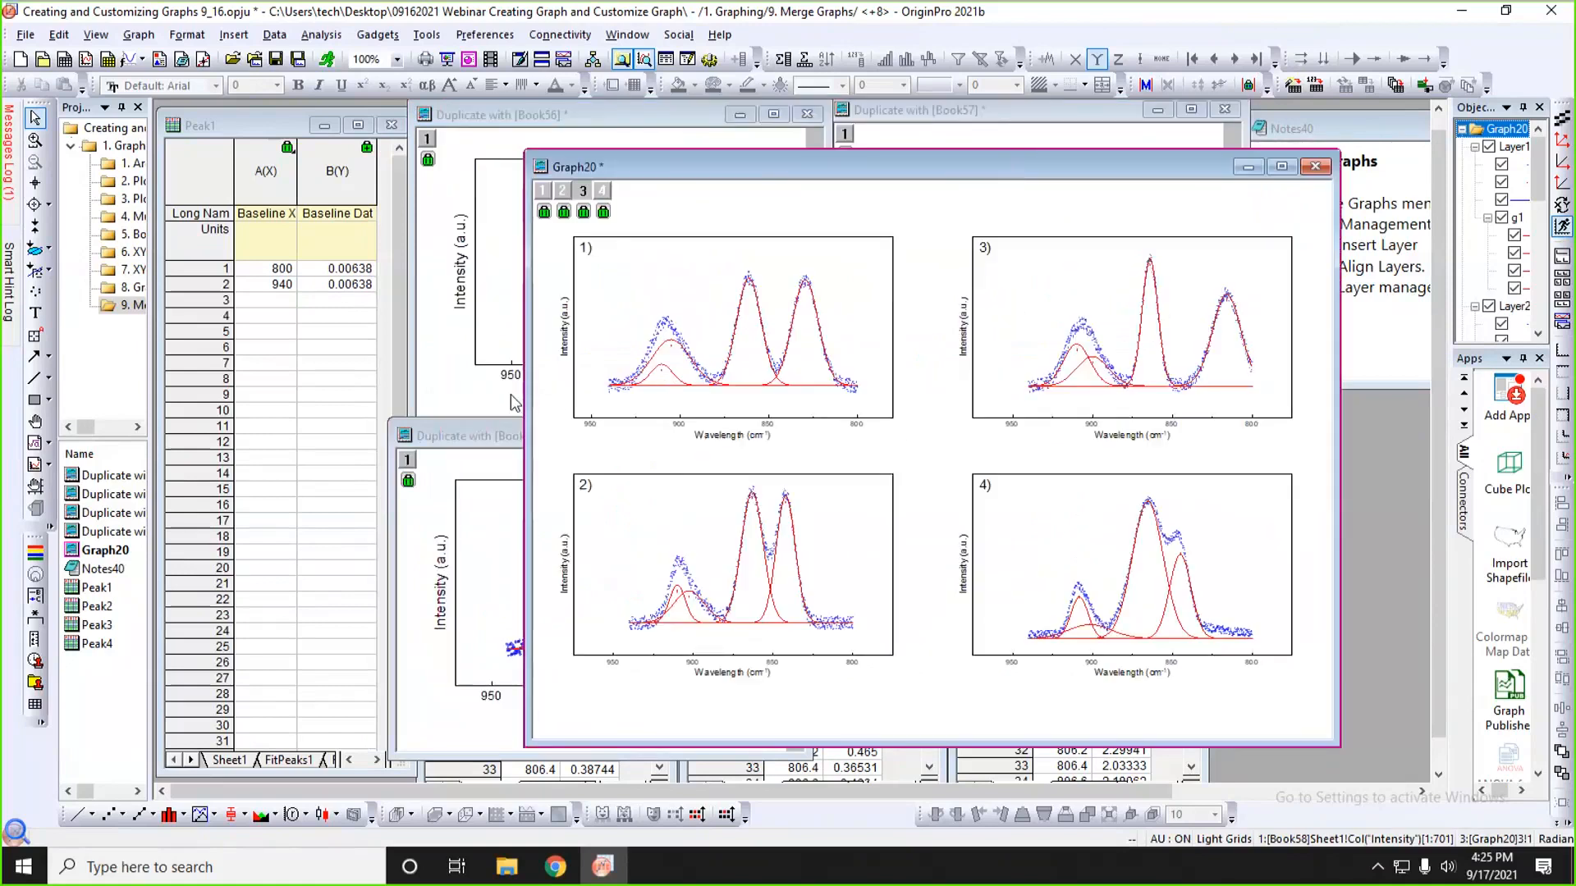
# - Widen the Project Explorer to show the full folder names, and bring the merged graph window back into full view
pyautogui.moveTo(163, 330); pyautogui.dragTo(286, 343)
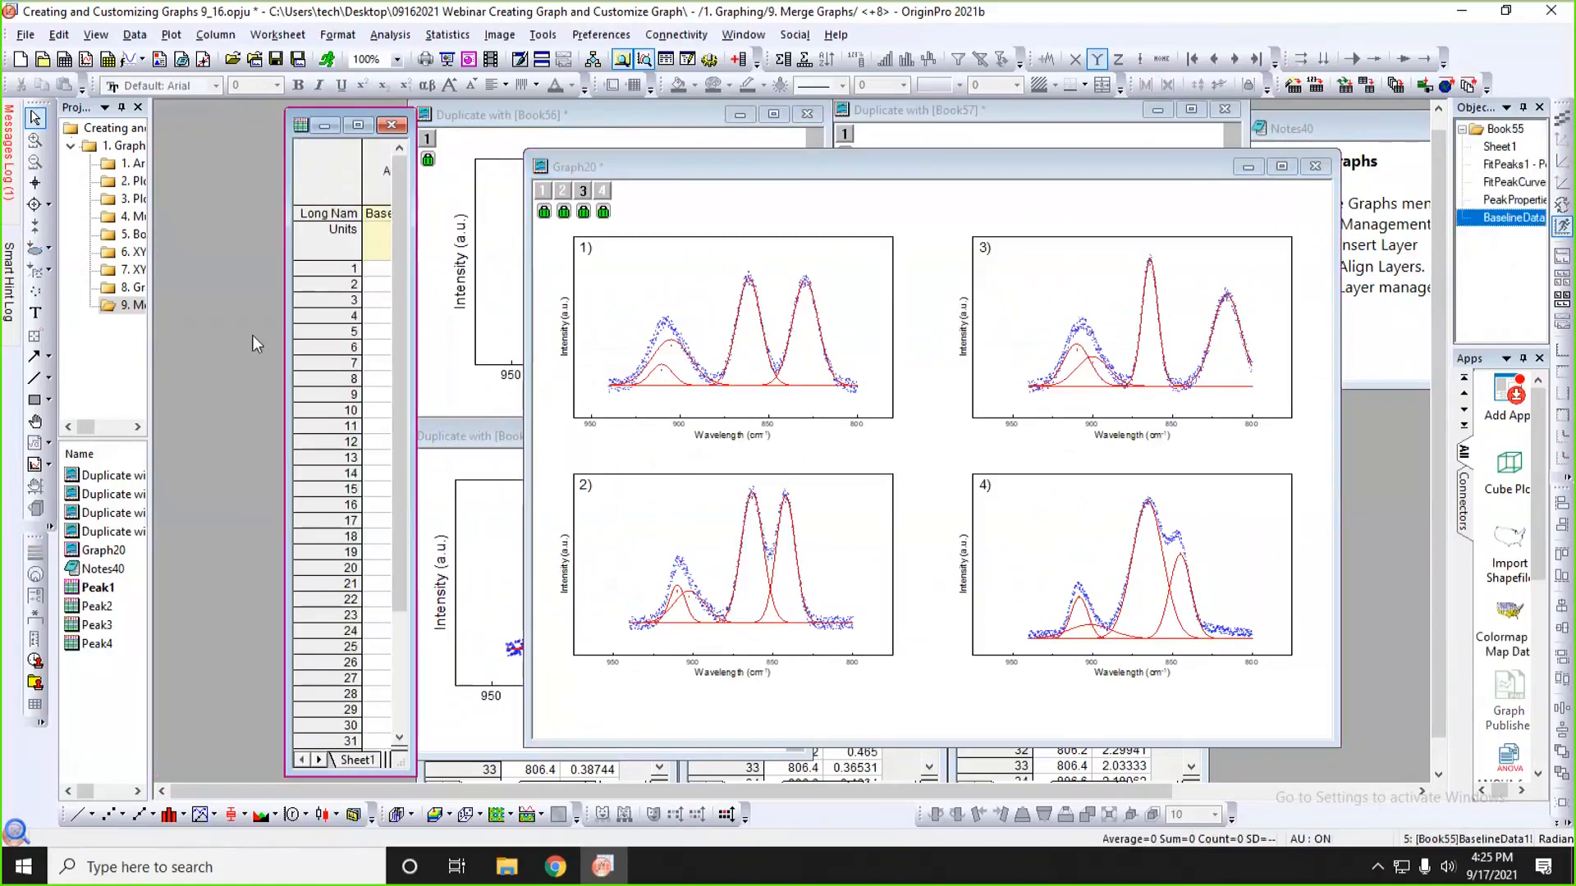
pyautogui.moveTo(150, 348); pyautogui.dragTo(420, 348)
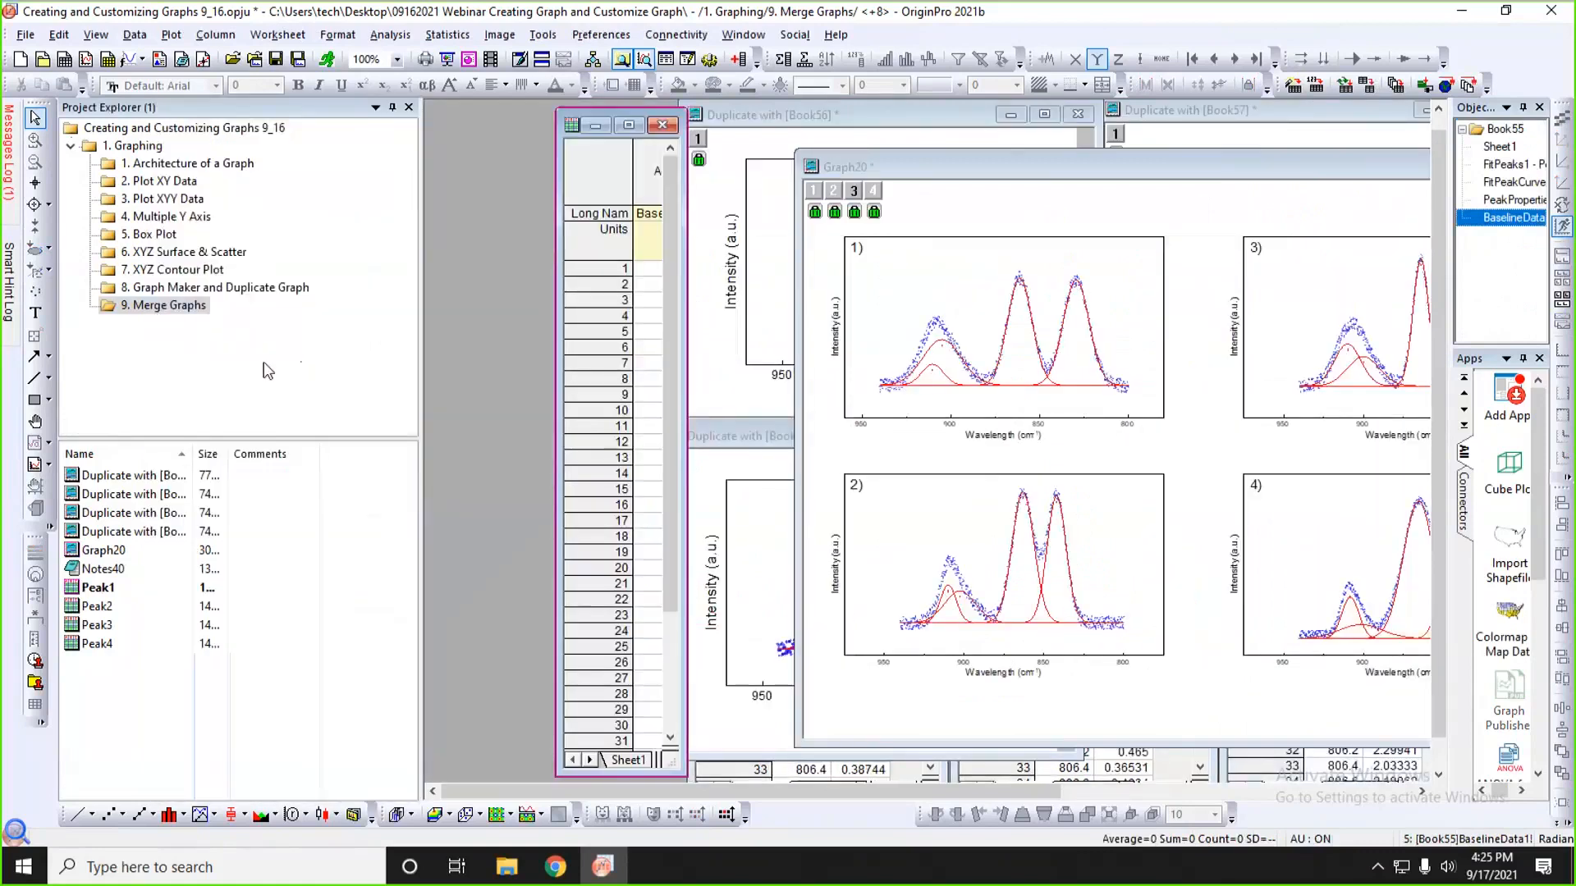
pyautogui.moveTo(958, 165); pyautogui.dragTo(696, 166)
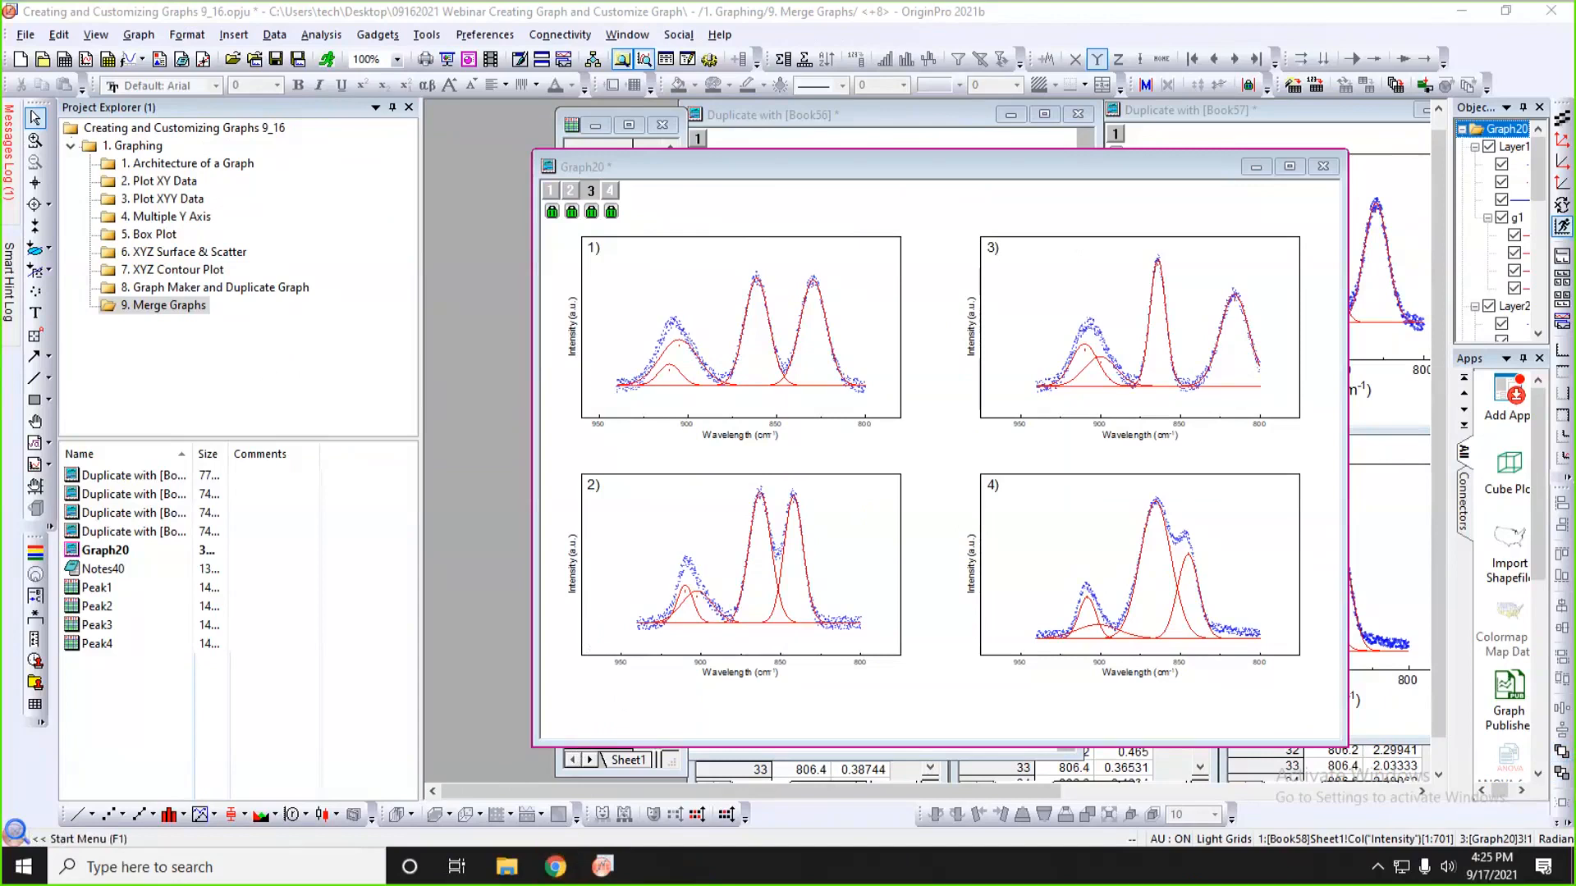
# - Switch to Chrome in a maximized window and open originlab.com
pyautogui.click(555, 867)
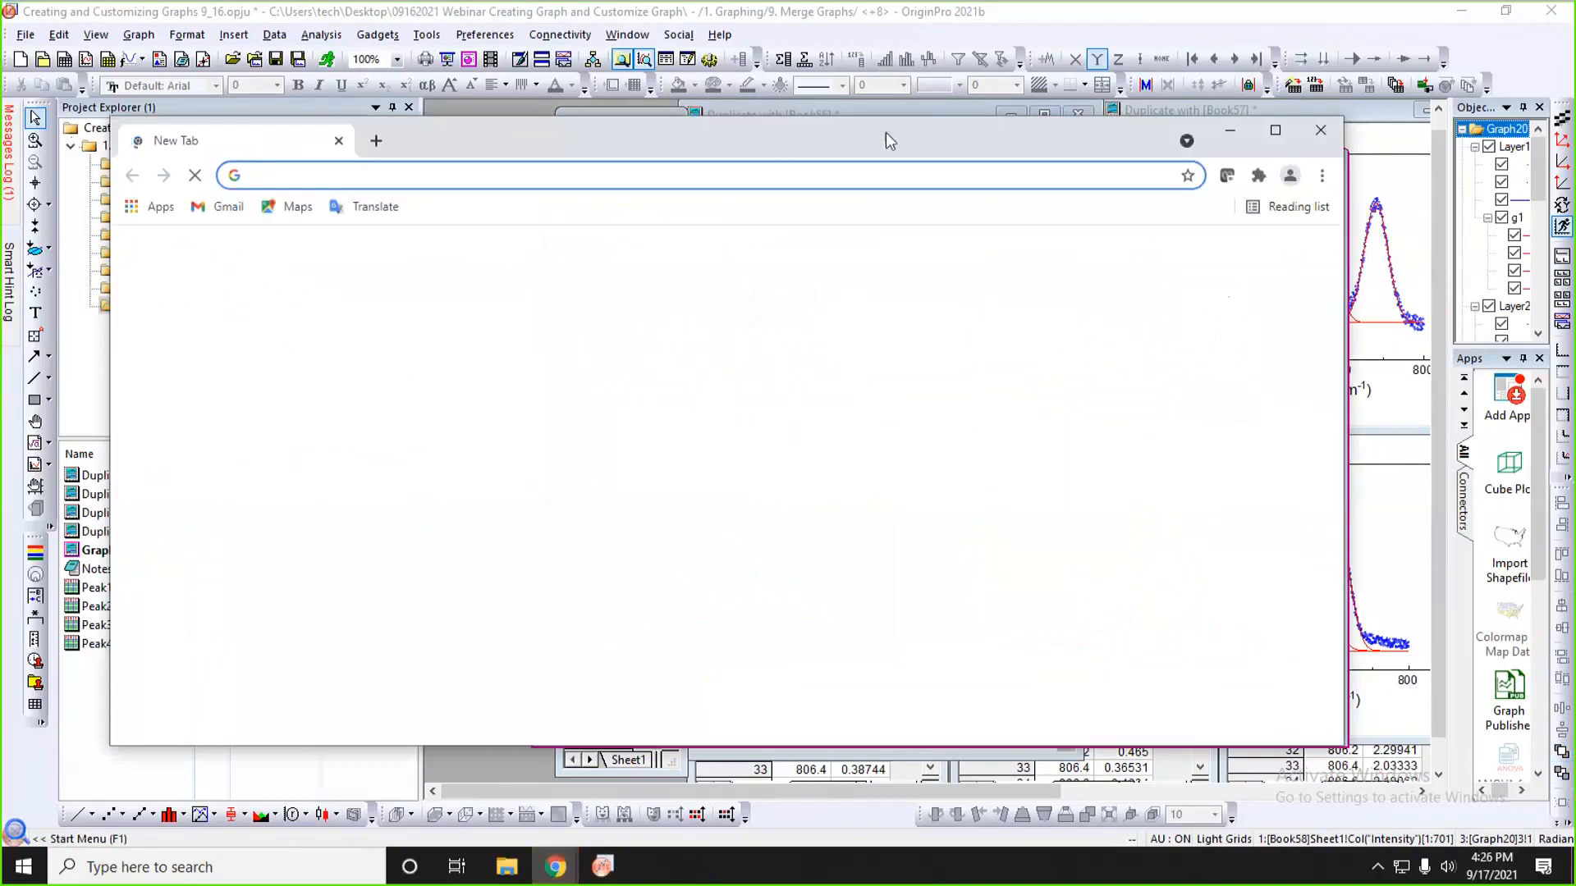
pyautogui.click(1275, 130)
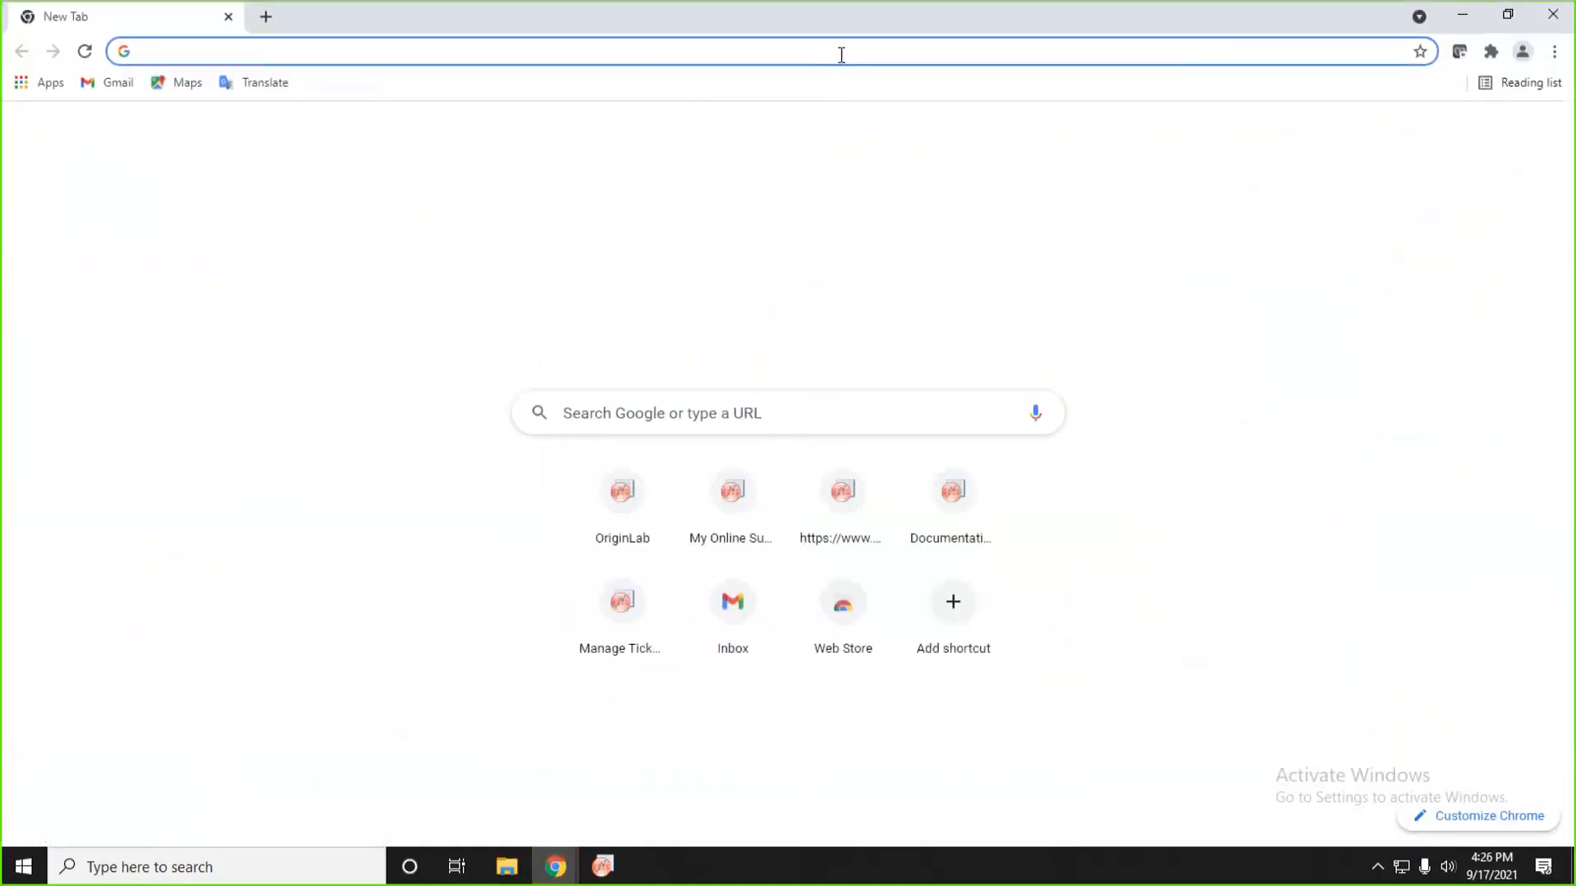
pyautogui.click(841, 55)
pyautogui.write('originlab.com')
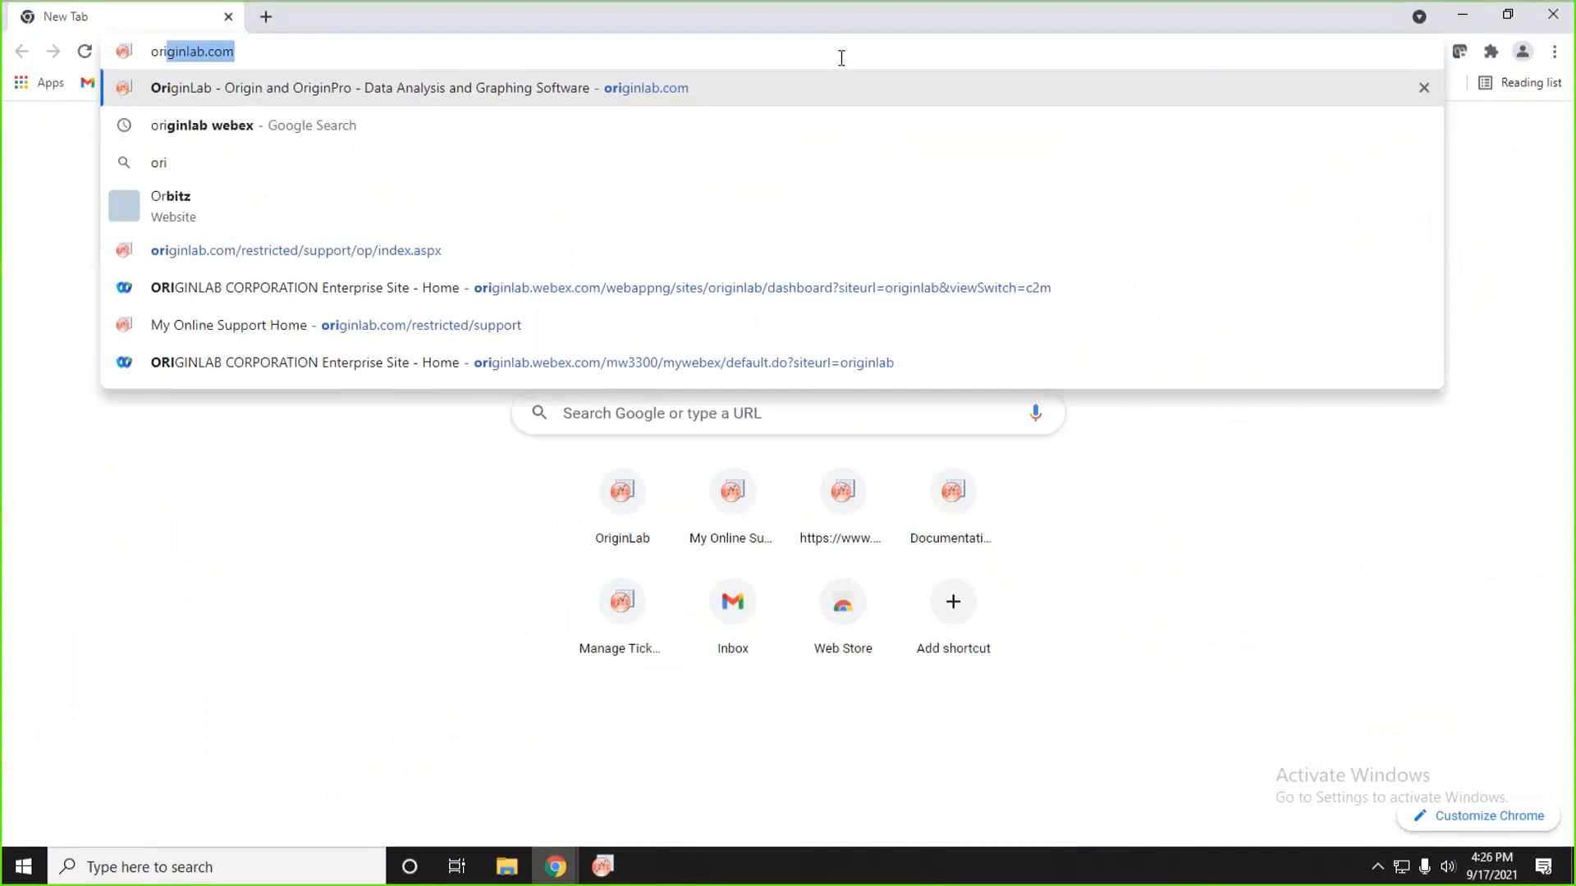
pyautogui.press('Return')
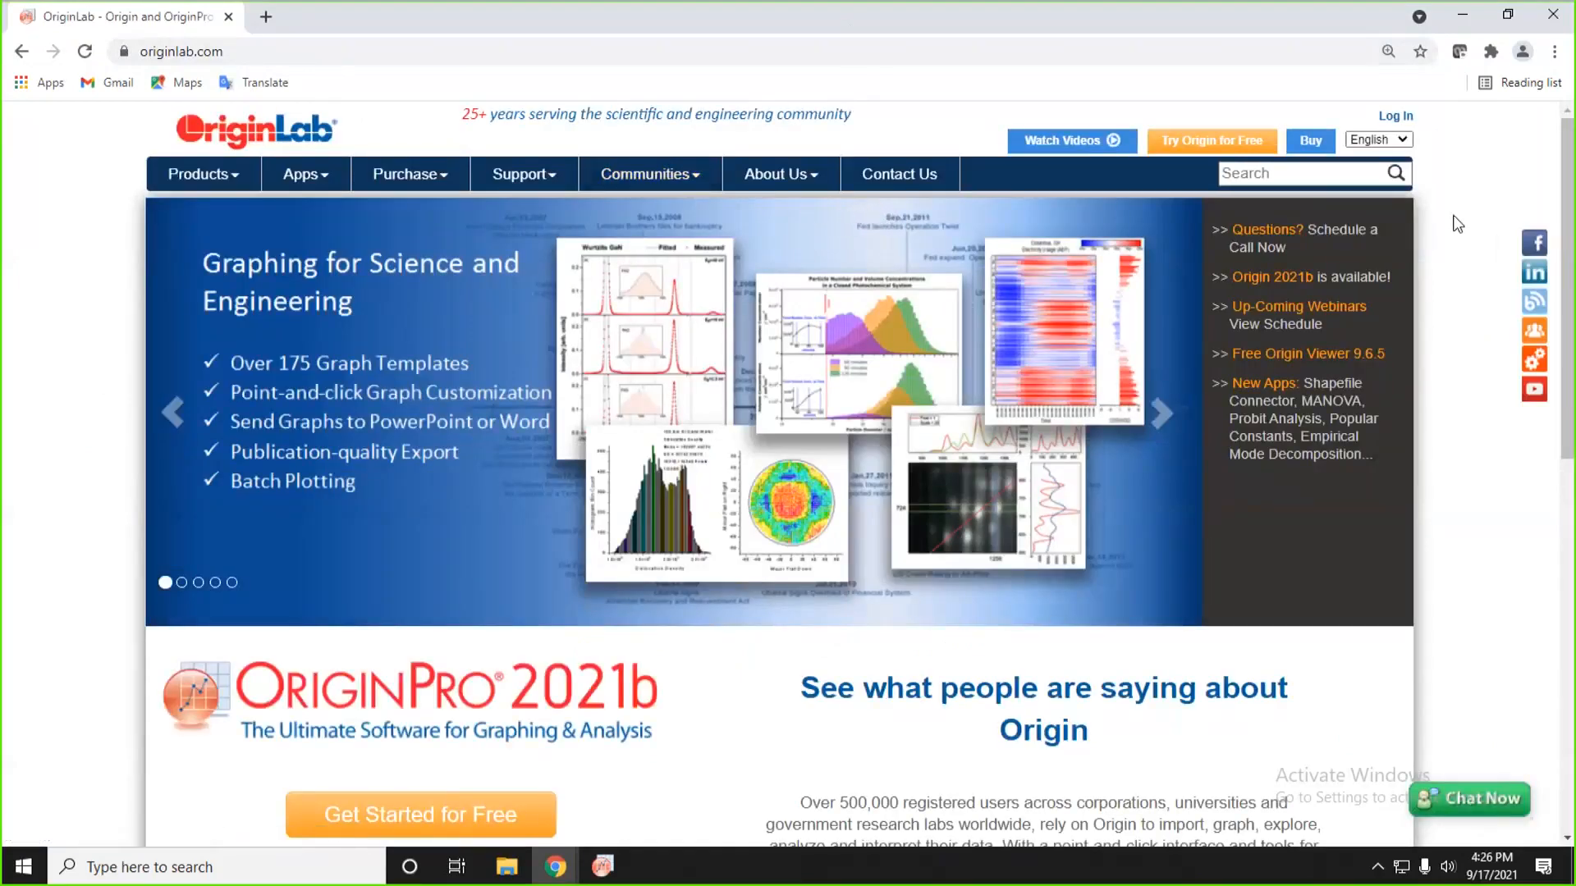
pyautogui.click(309, 52)
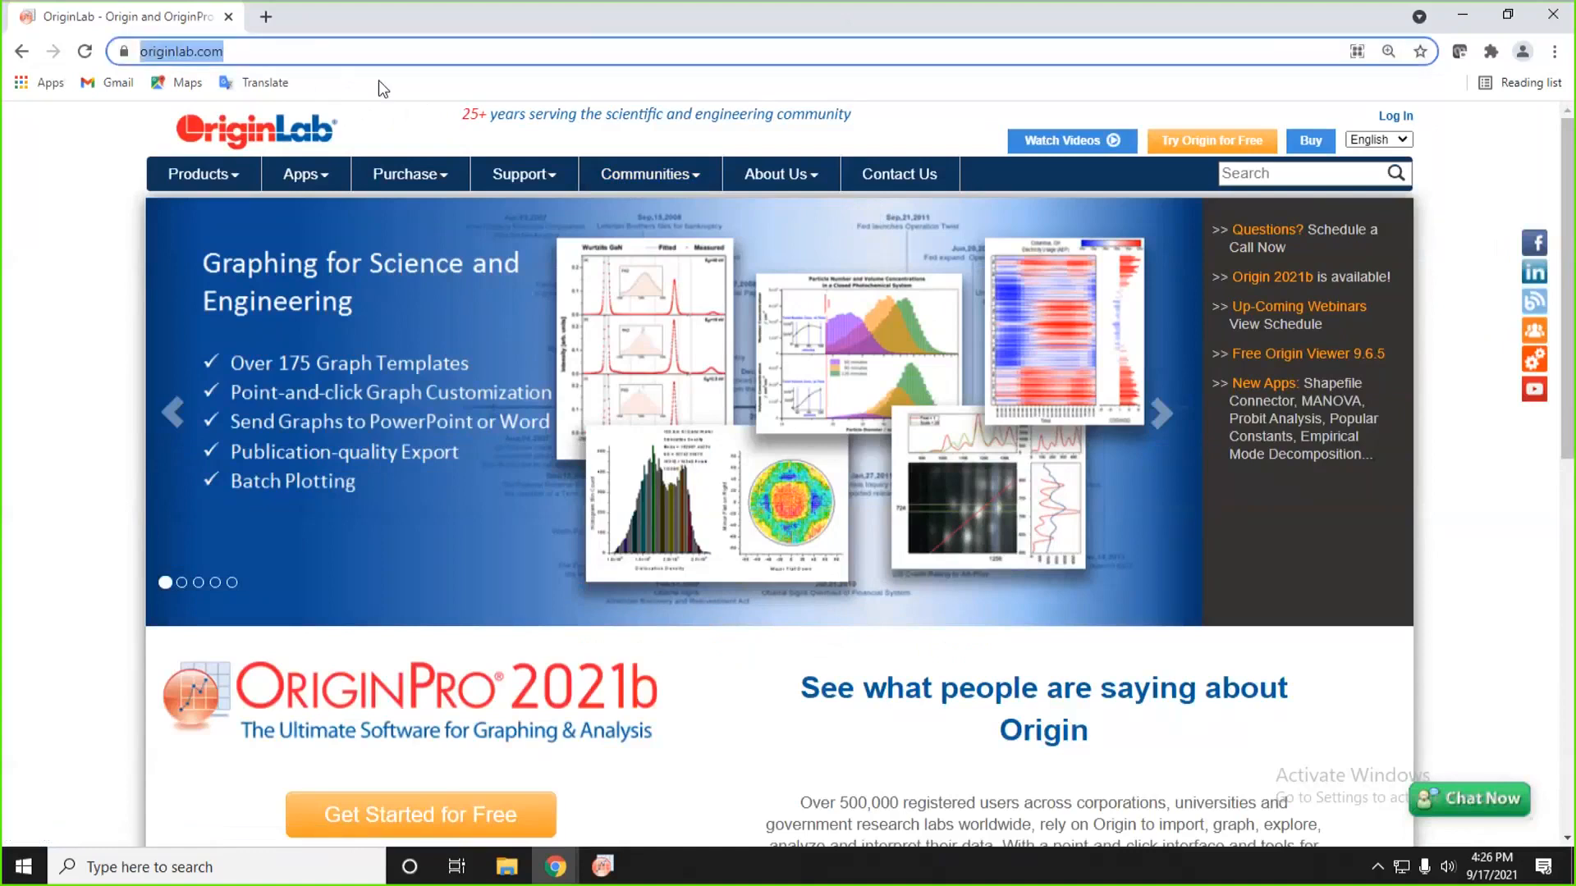
pyautogui.click(1459, 236)
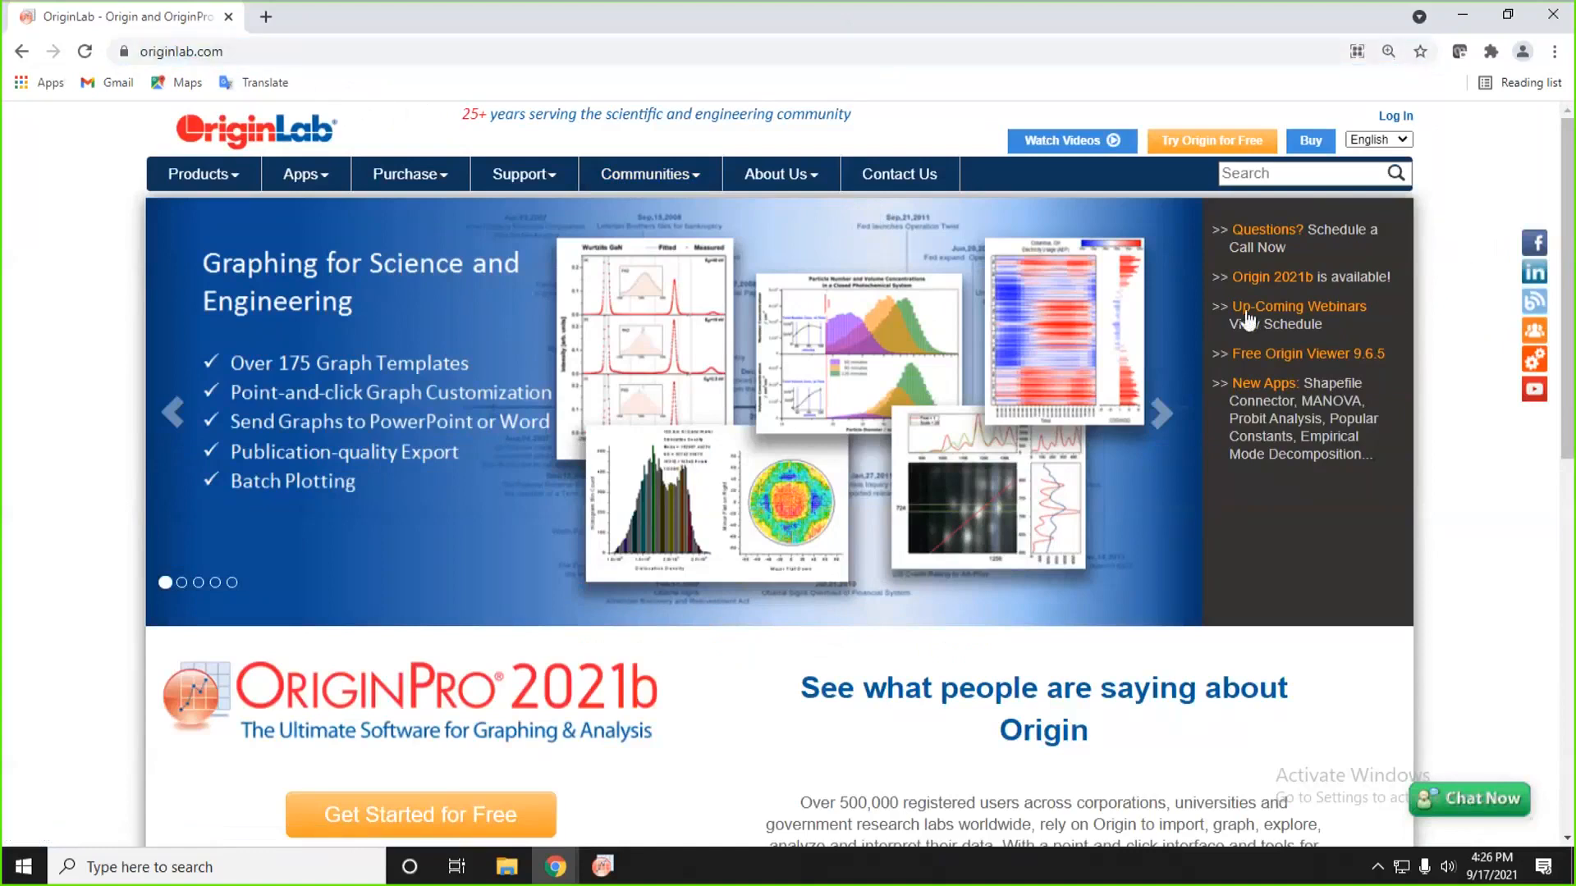
# - Open the Up-Coming Webinars page and review its upcoming, custom, recorded and getting-started webinar sections
pyautogui.click(1341, 310)
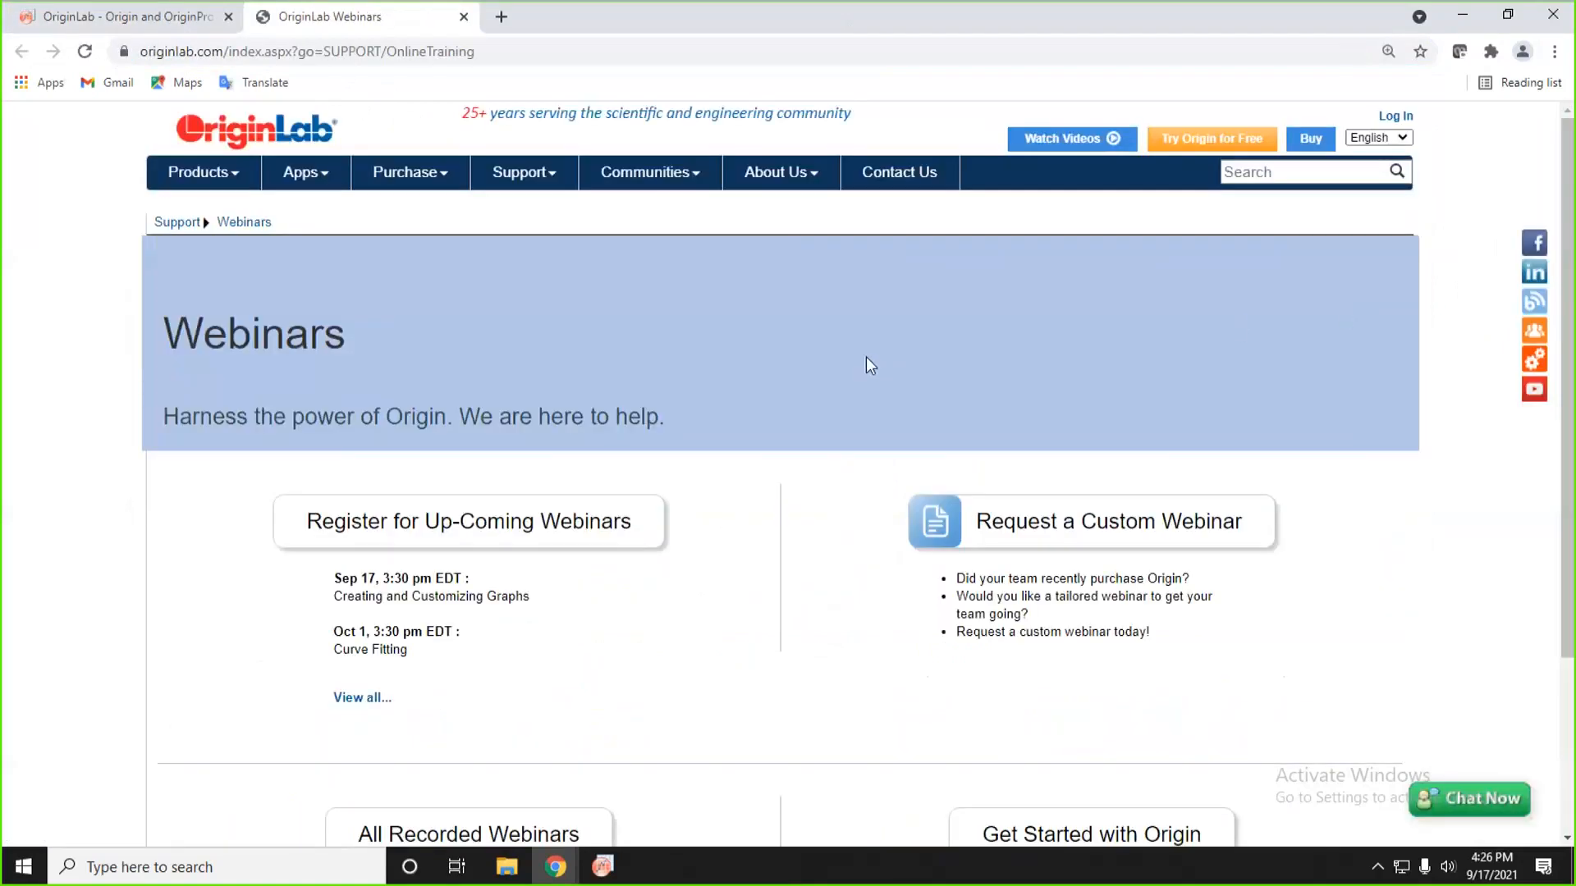
pyautogui.scroll(-1, 834, 323)
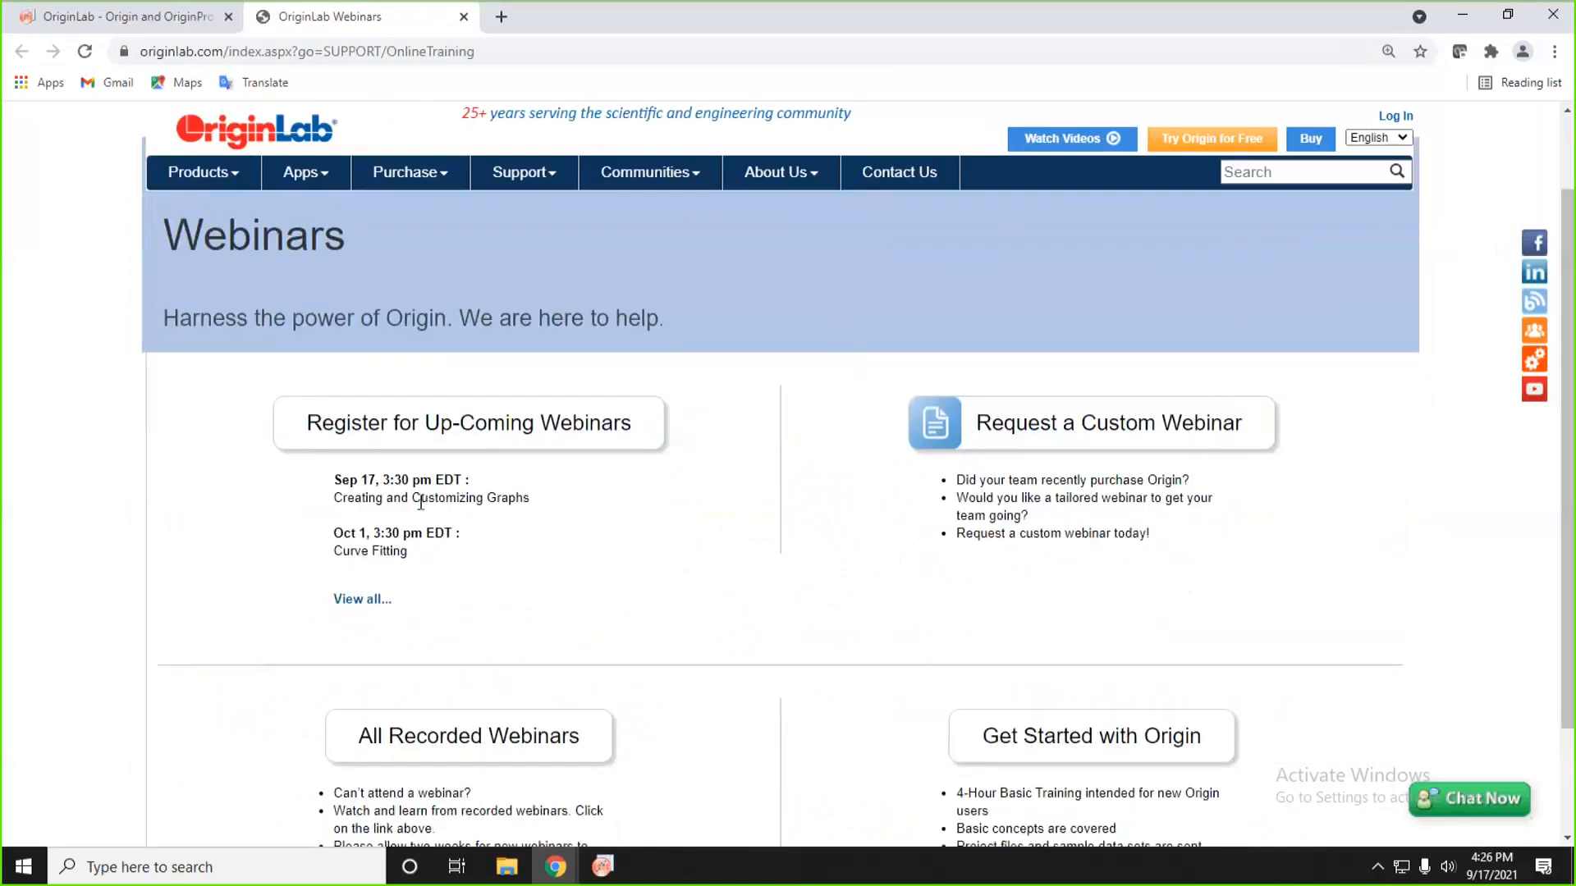
pyautogui.scroll(-1, 381, 478)
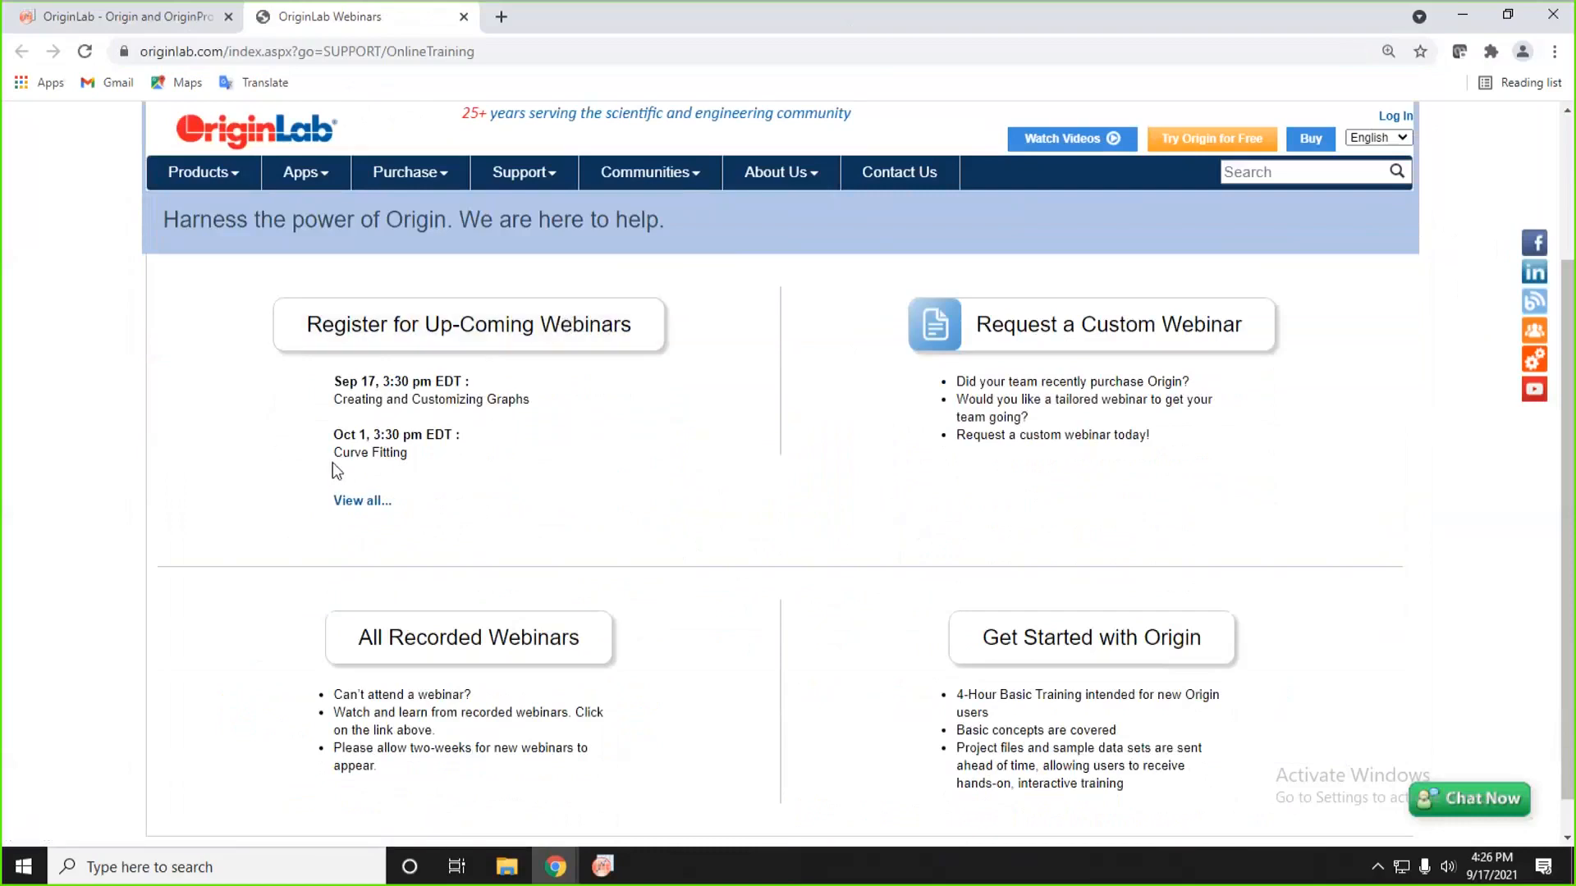
pyautogui.scroll(-1, 611, 451)
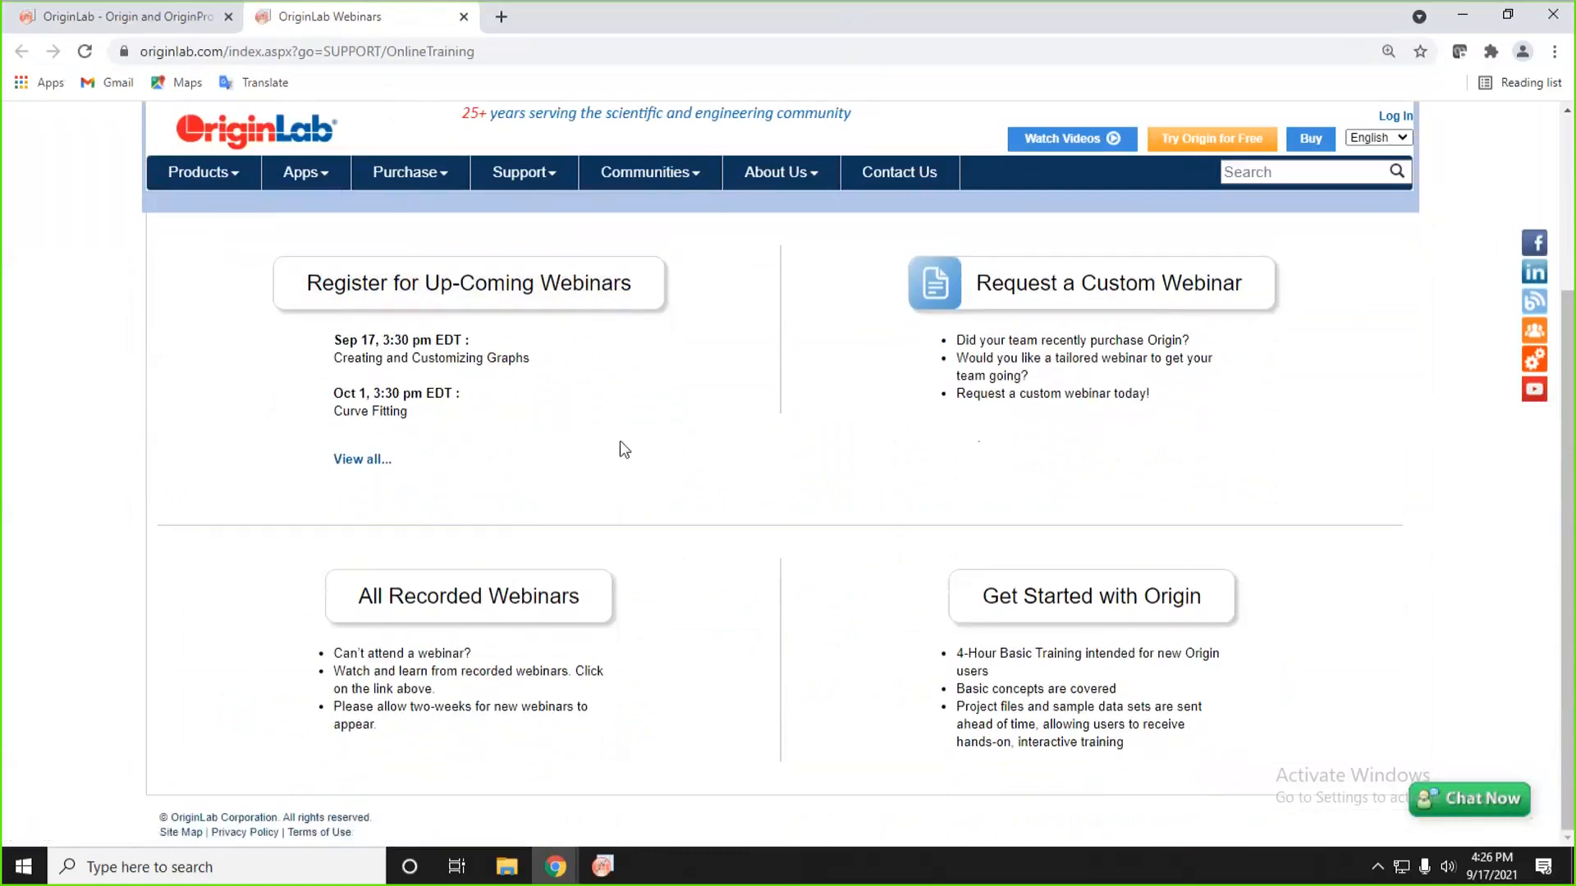
# - Open the All Recorded Webinars list, look through its topics, and return to the Webinars page
pyautogui.click(460, 609)
pyautogui.scroll(-5, 889, 448)
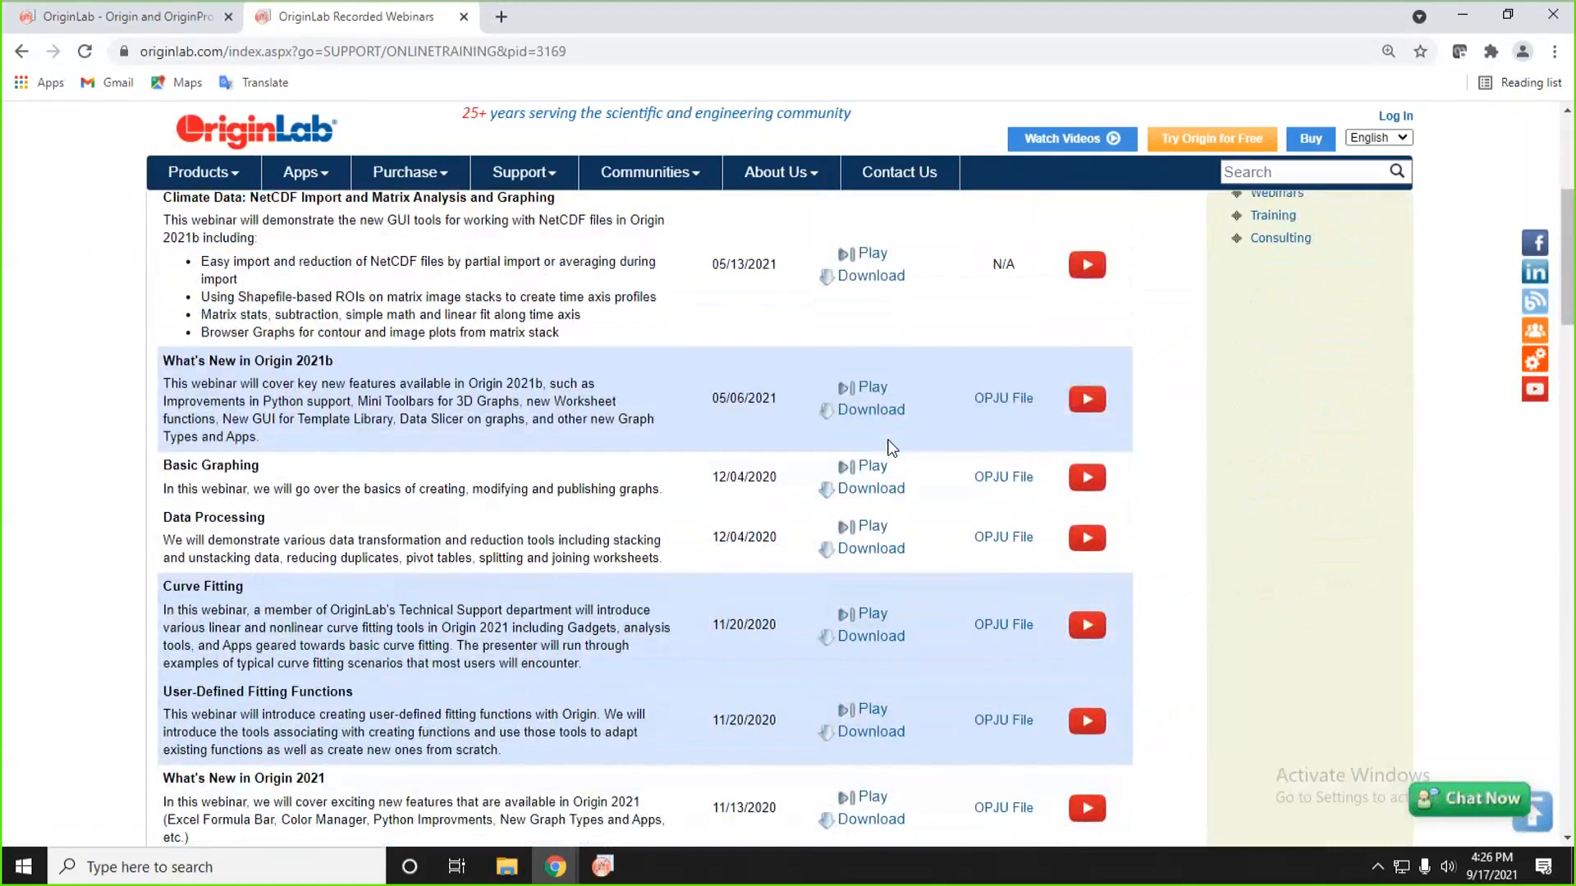
pyautogui.scroll(-1, 383, 482)
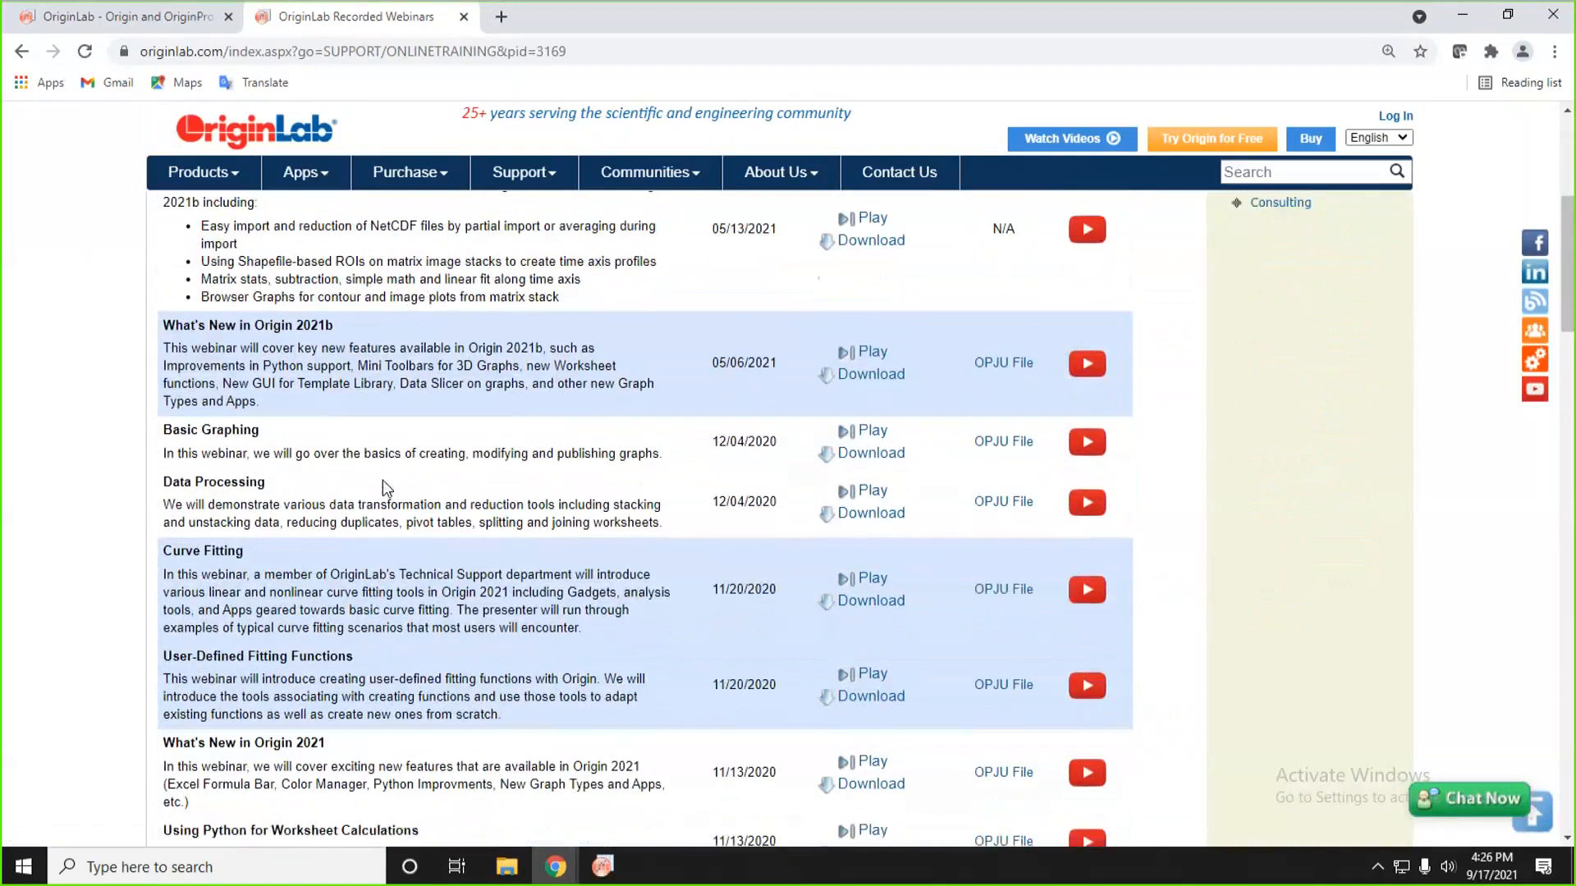
pyautogui.scroll(6, 382, 480)
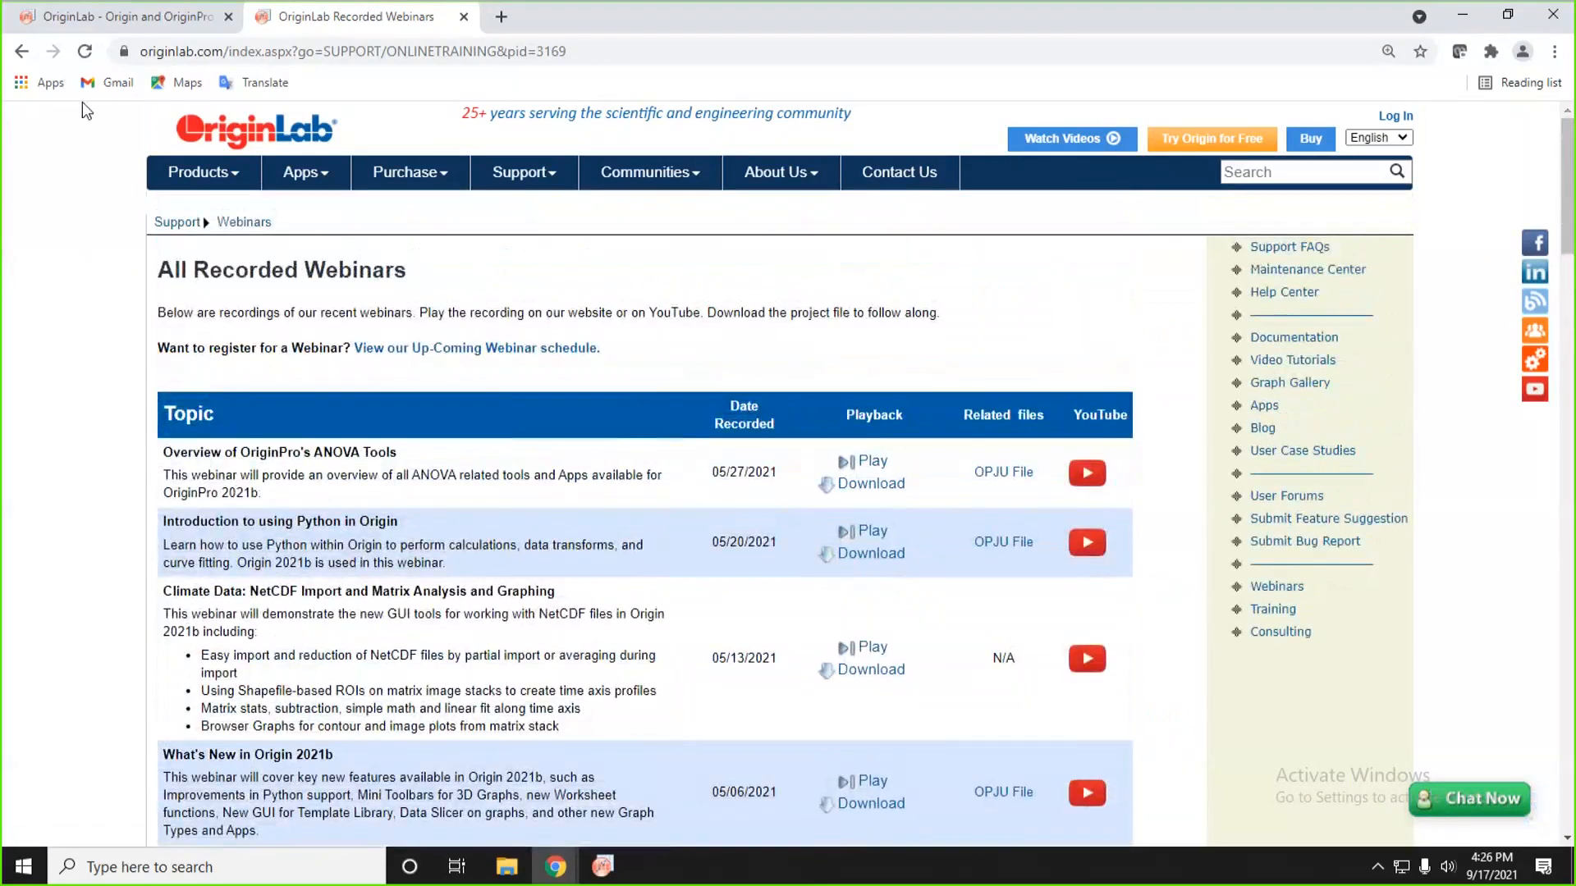
pyautogui.click(22, 54)
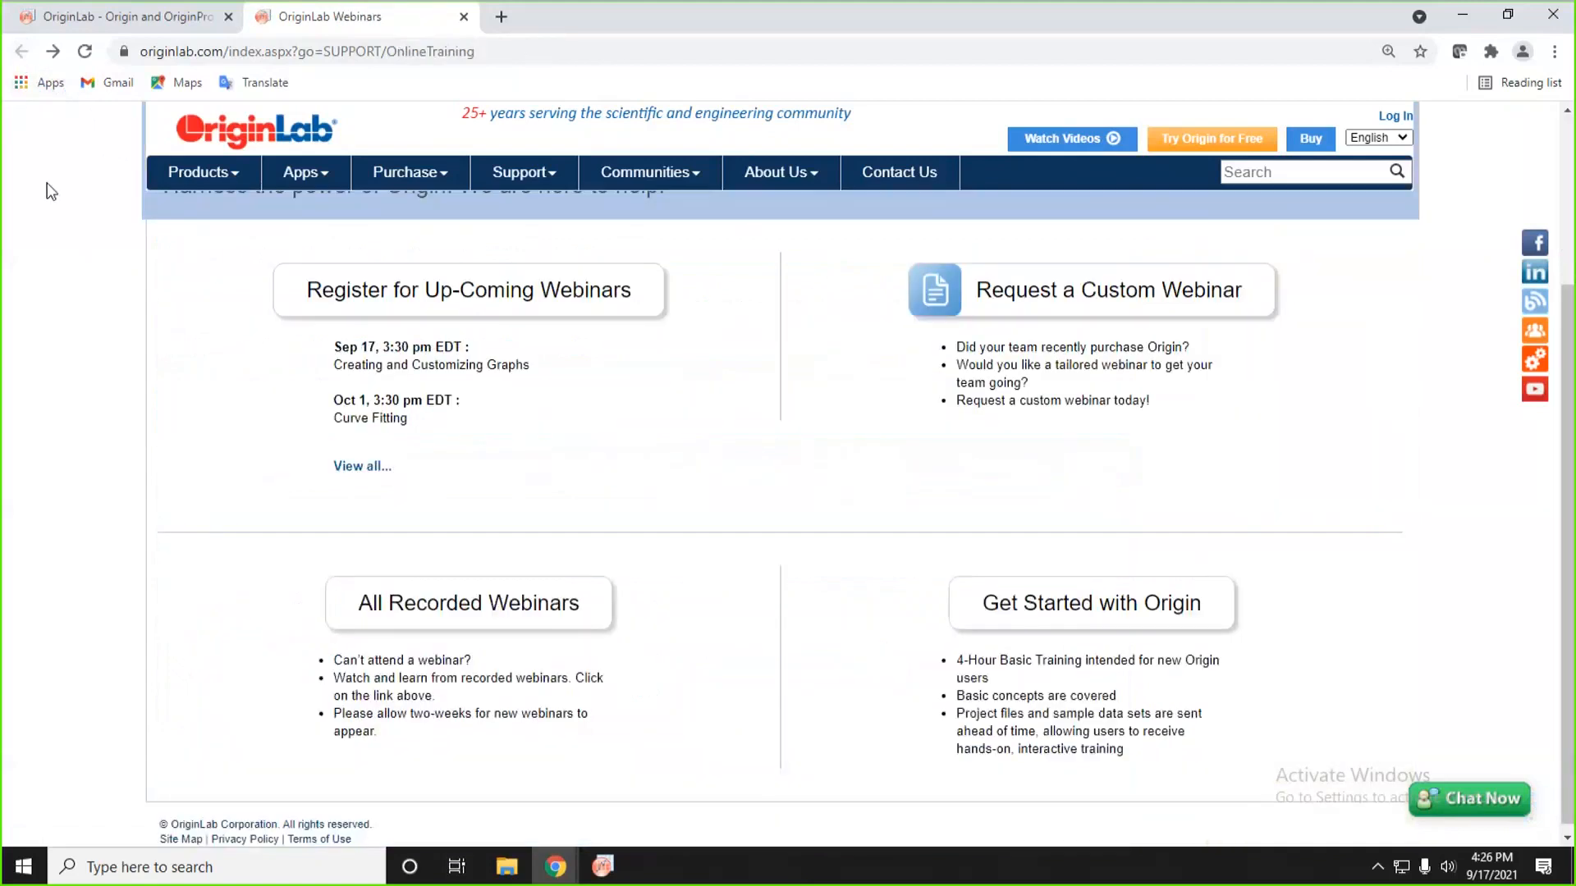